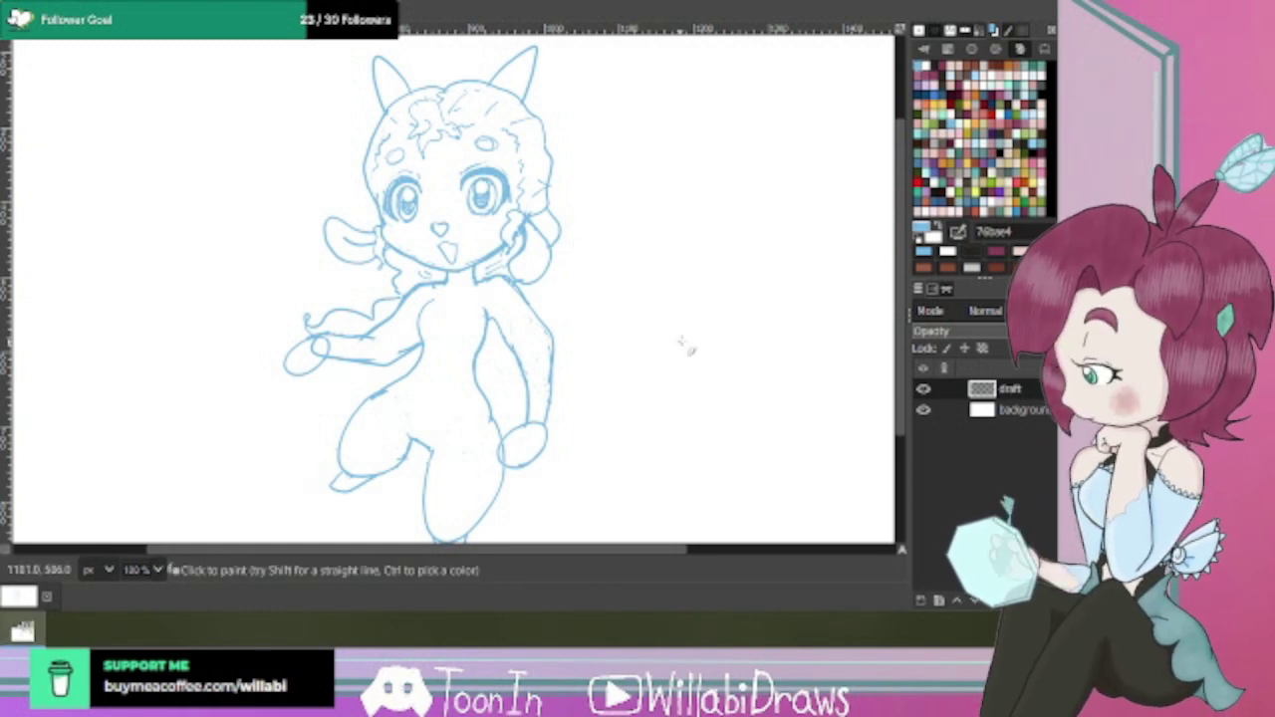
# Sketch the fingers of the outstretched hand around its oval guide.
pyautogui.scroll(-1, 902, 348)
pyautogui.scroll(-3, 902, 351)
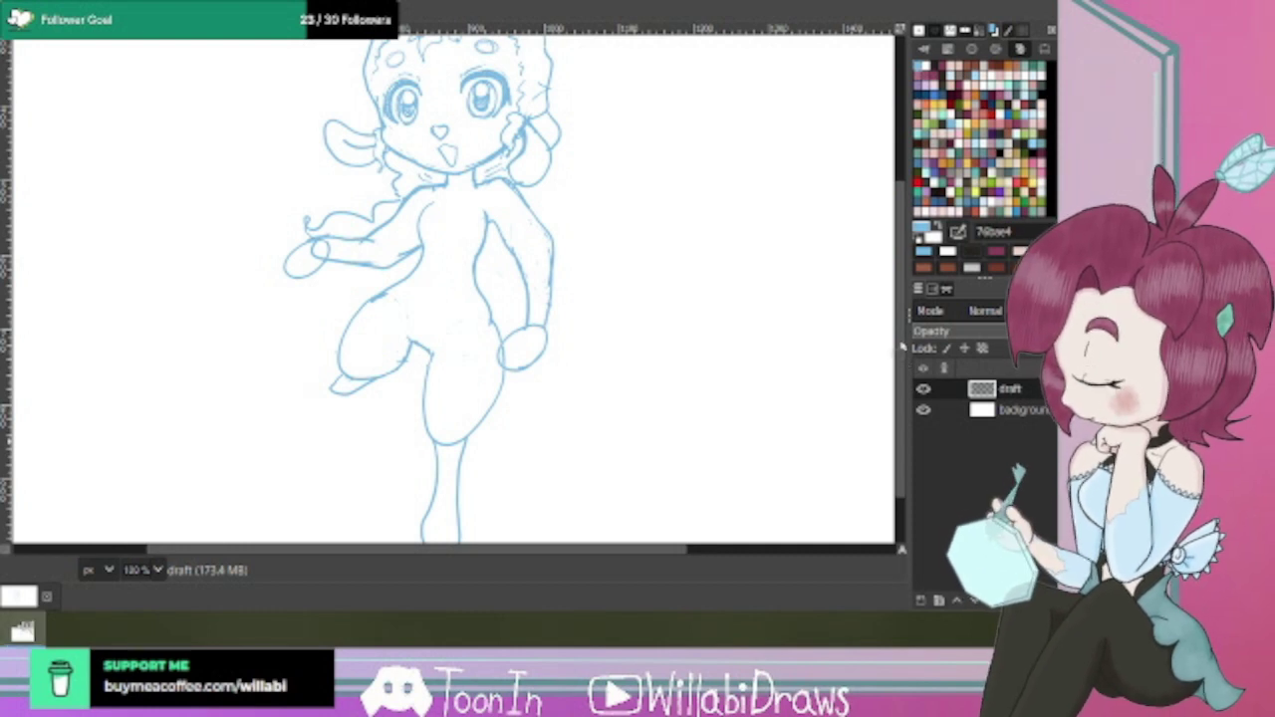
pyautogui.moveTo(902, 350); pyautogui.dragTo(901, 288)
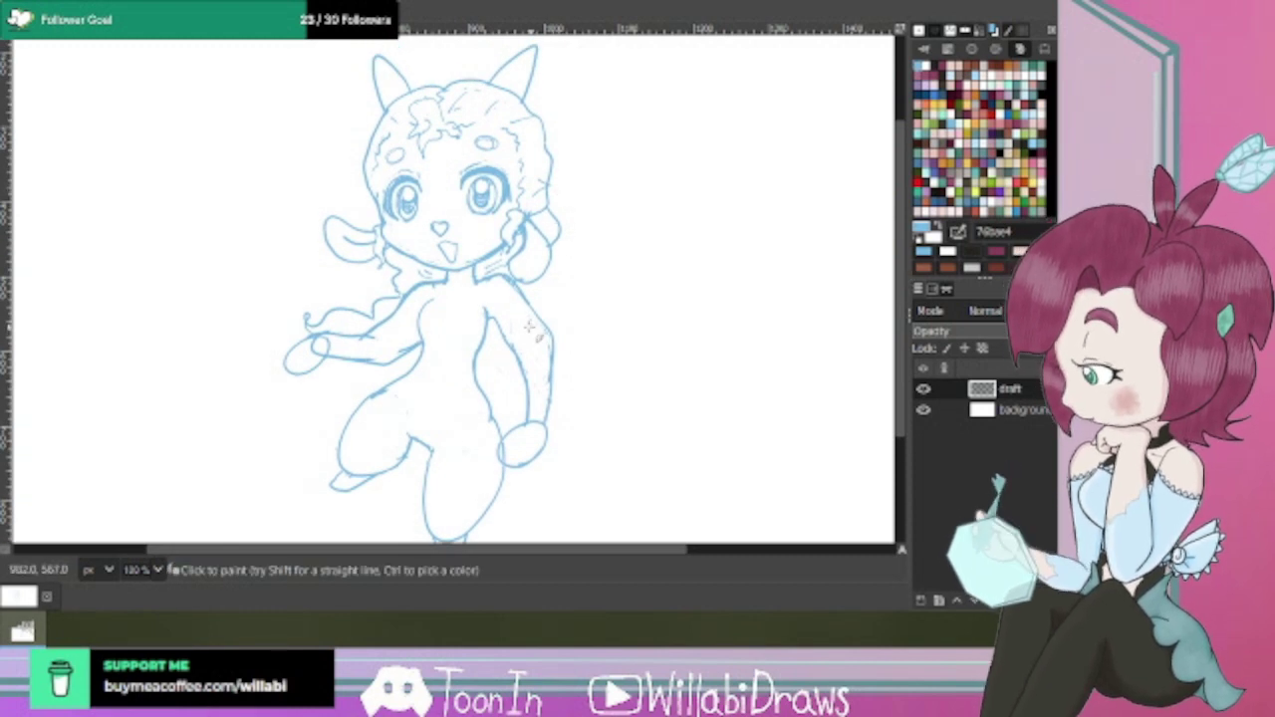
pyautogui.scroll(1, 524, 329)
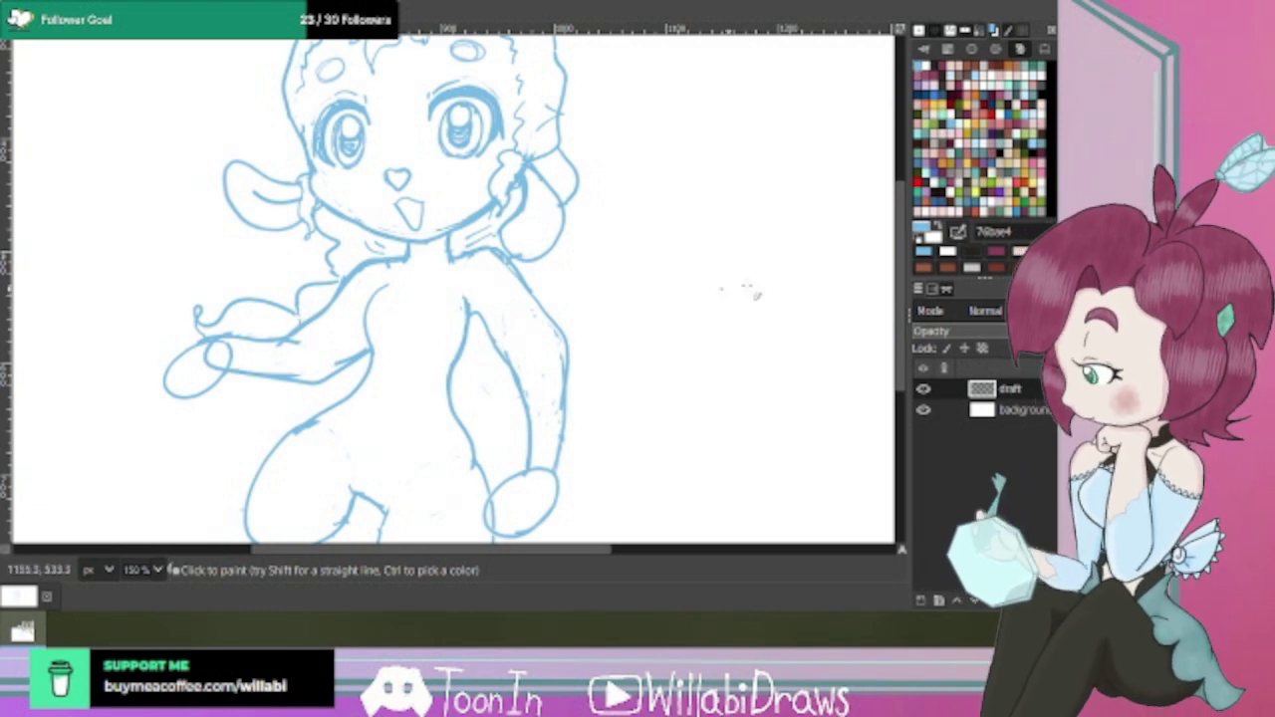
pyautogui.scroll(3, 897, 294)
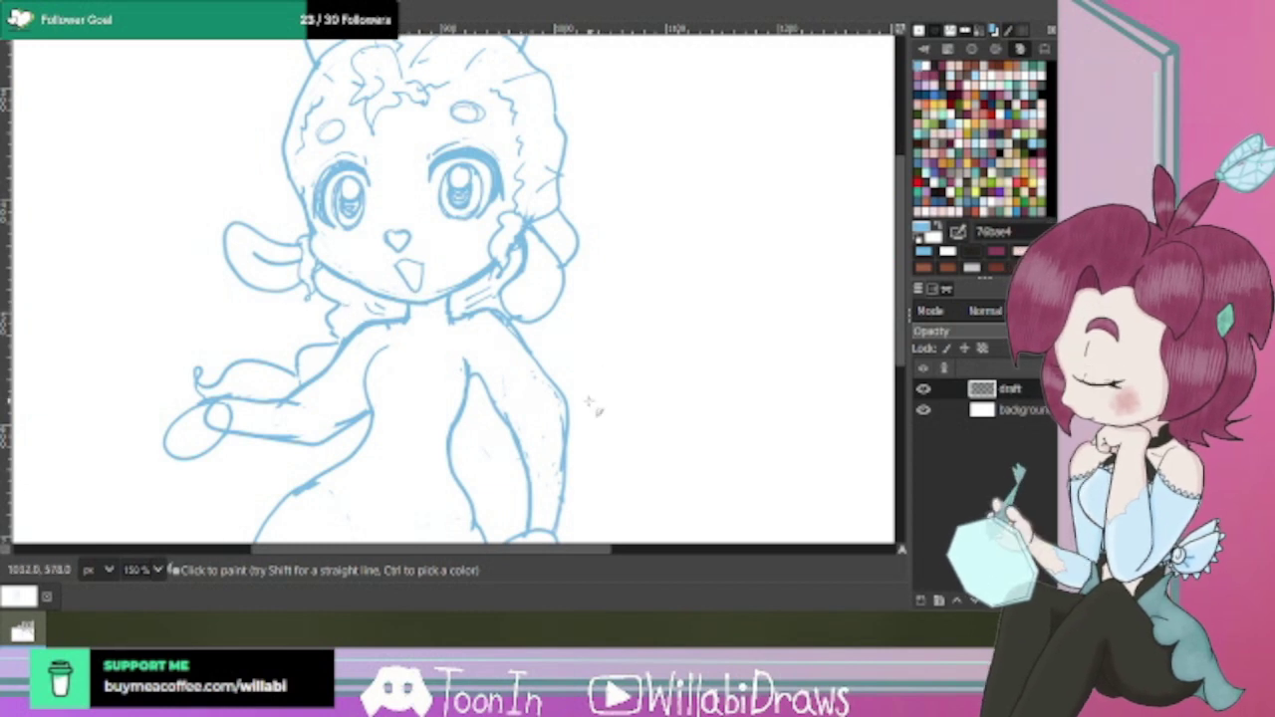
pyautogui.moveTo(903, 308); pyautogui.dragTo(897, 354)
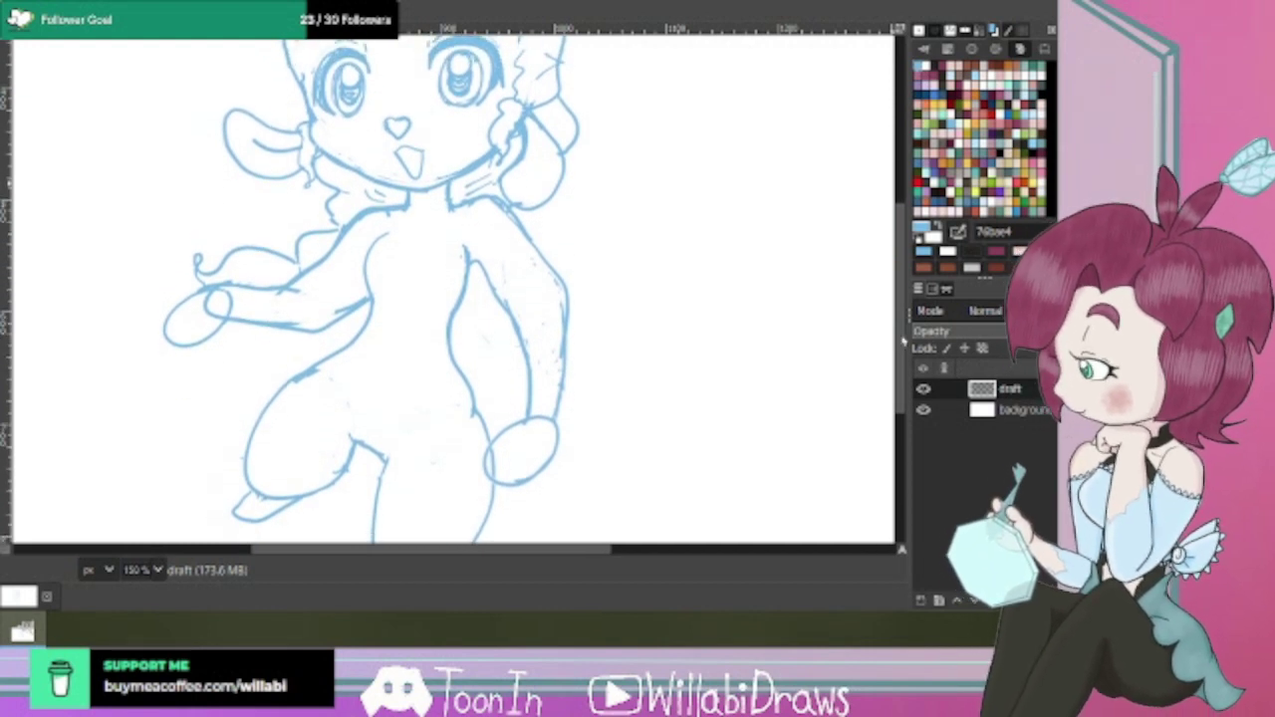
pyautogui.moveTo(902, 345); pyautogui.dragTo(900, 359)
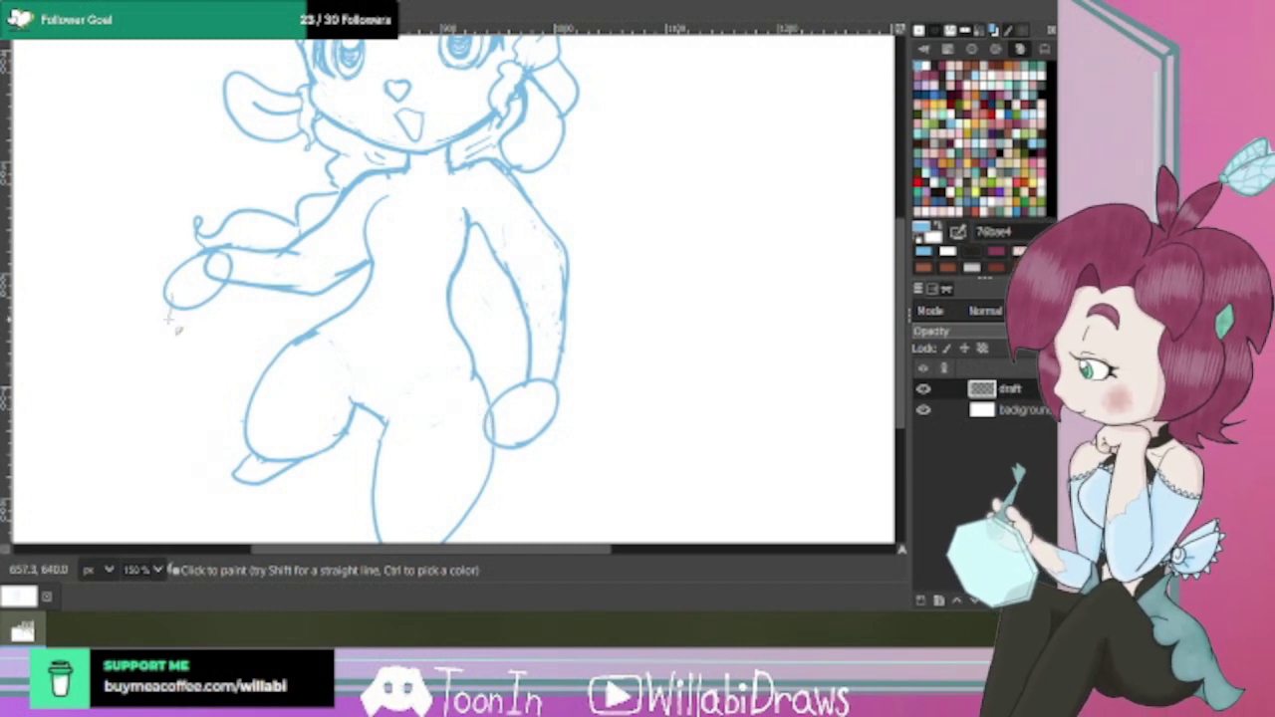
pyautogui.moveTo(169, 319)
pyautogui.mouseDown()
pyautogui.moveTo(177, 332)
pyautogui.moveTo(194, 310)
pyautogui.mouseUp()
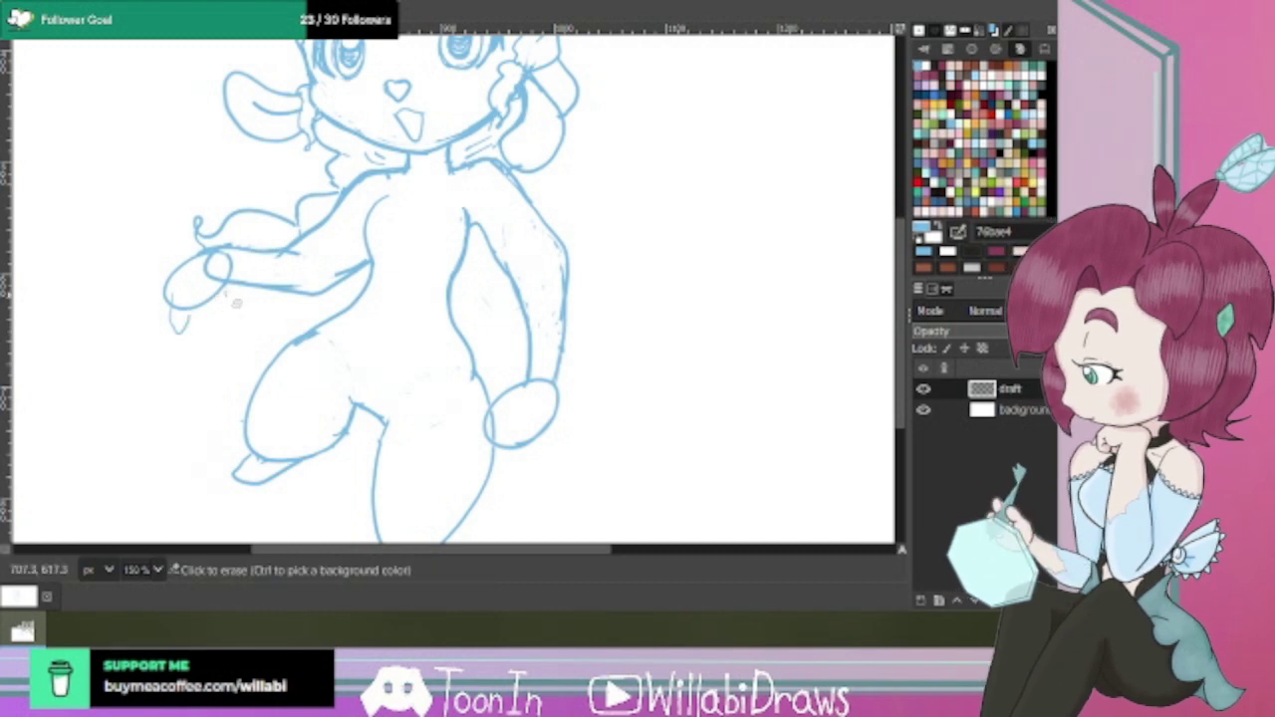
pyautogui.moveTo(187, 317); pyautogui.dragTo(183, 331)
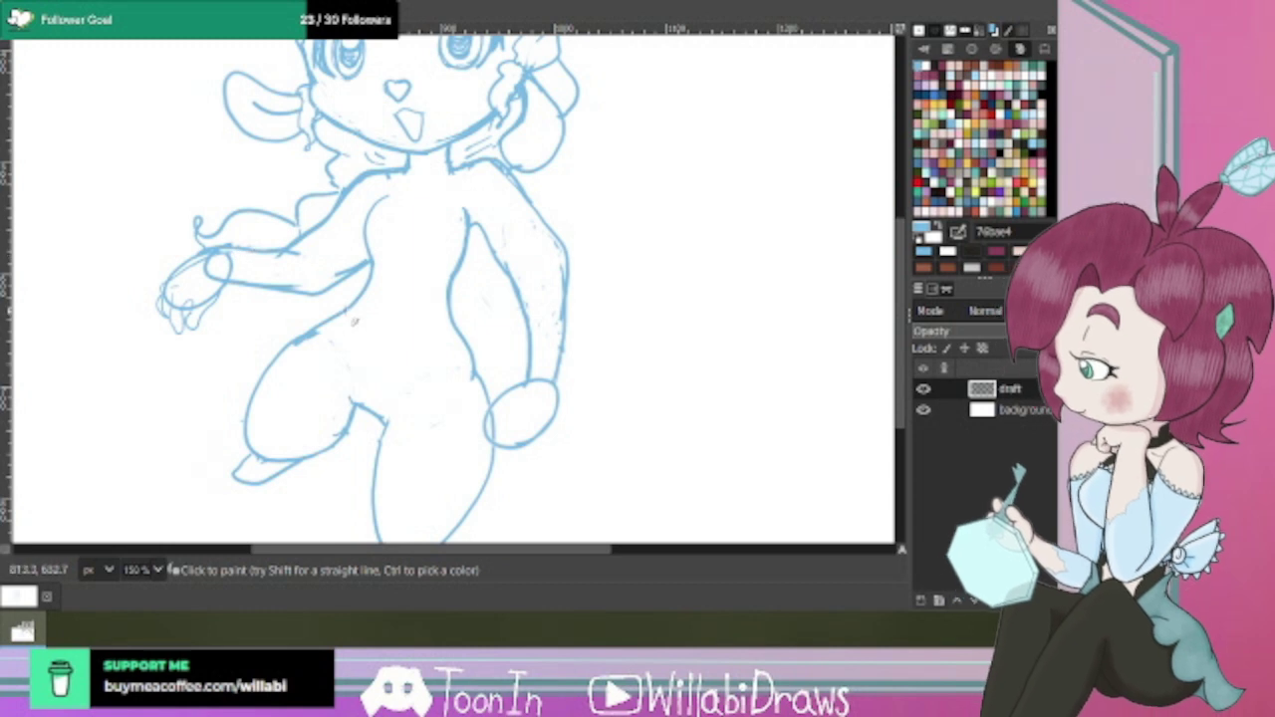
# Erase the oval palm guide and the wrist circle from the outstretched hand, leaving a clean hand outline.
pyautogui.hotkey('shift', 'e')
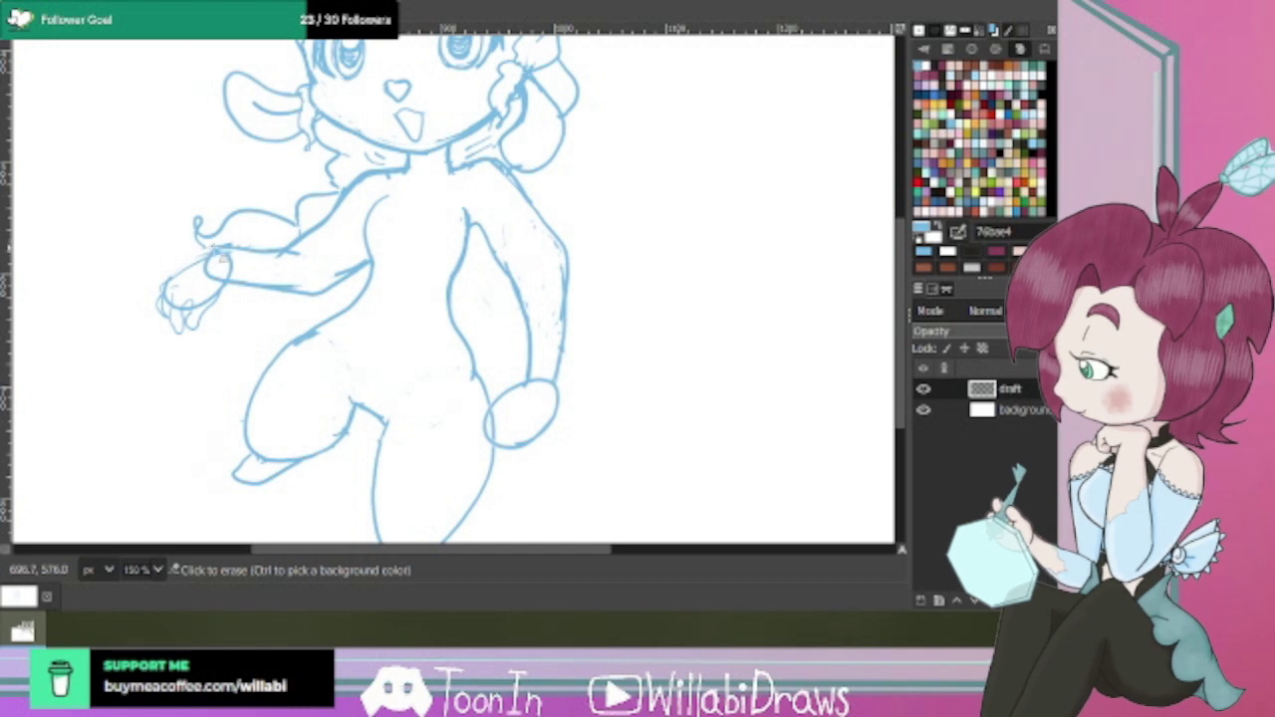
pyautogui.click(225, 244)
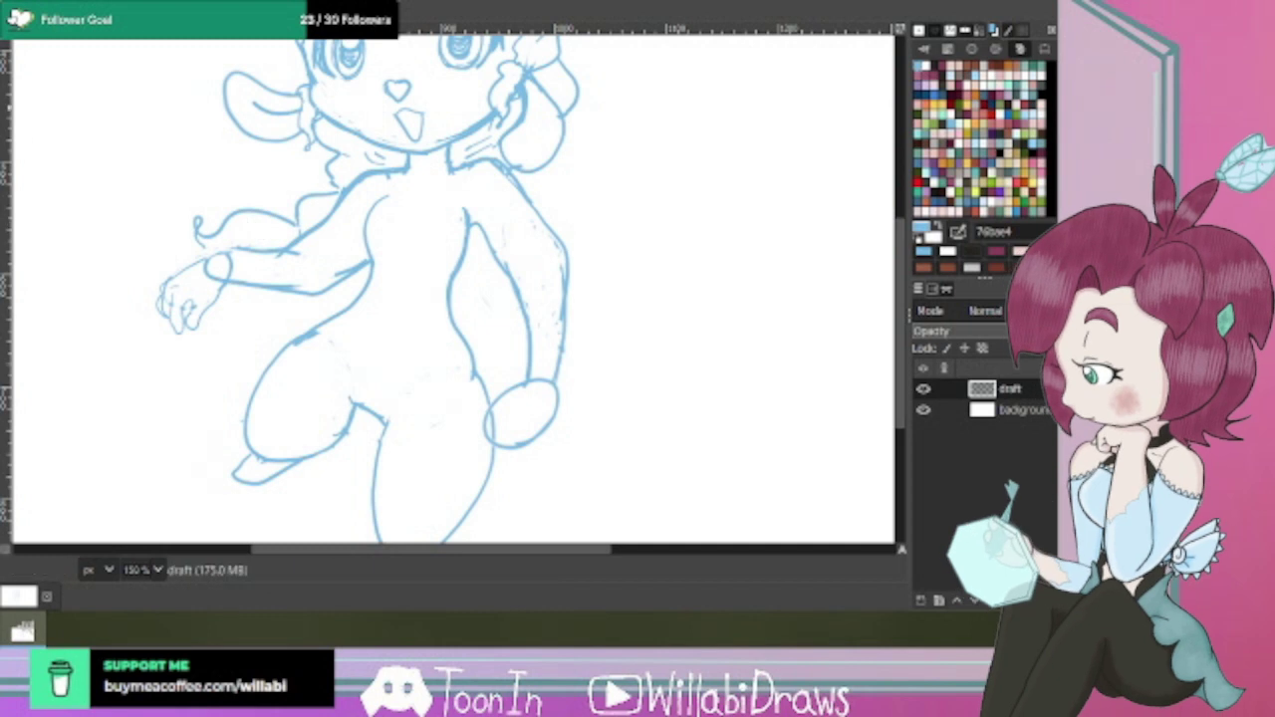
pyautogui.click(3, 78)
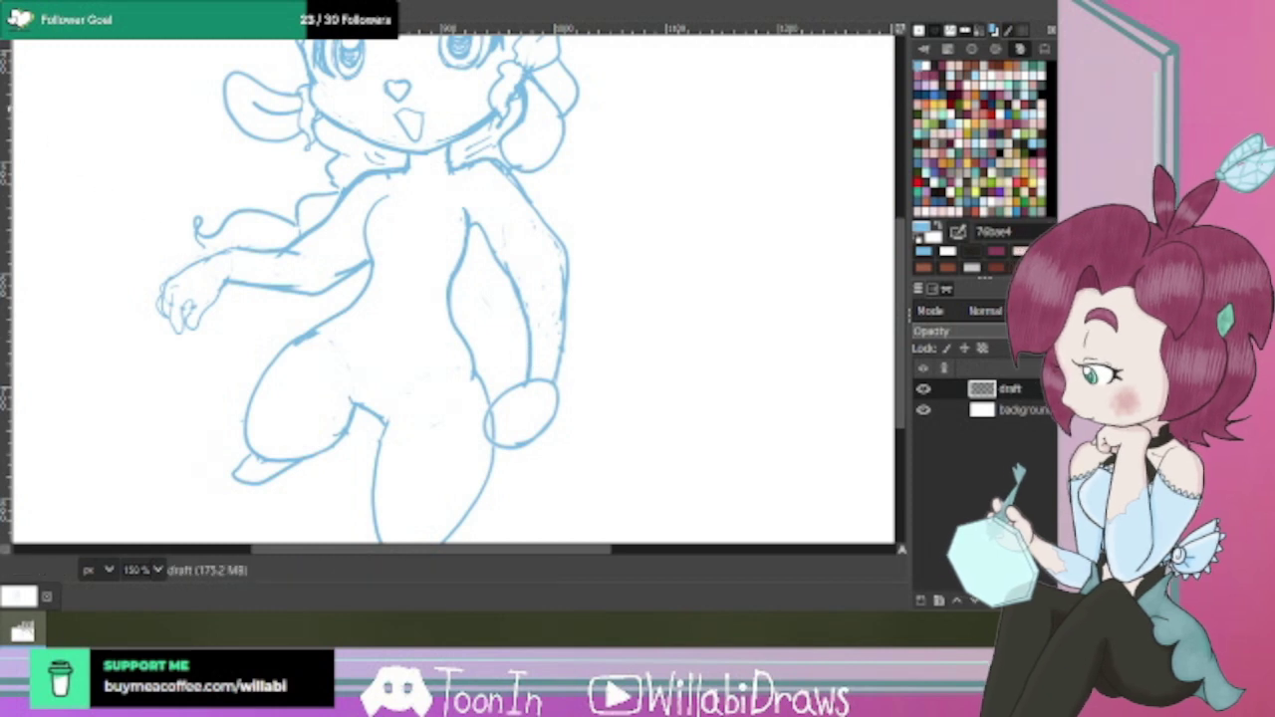
pyautogui.click(2, 78)
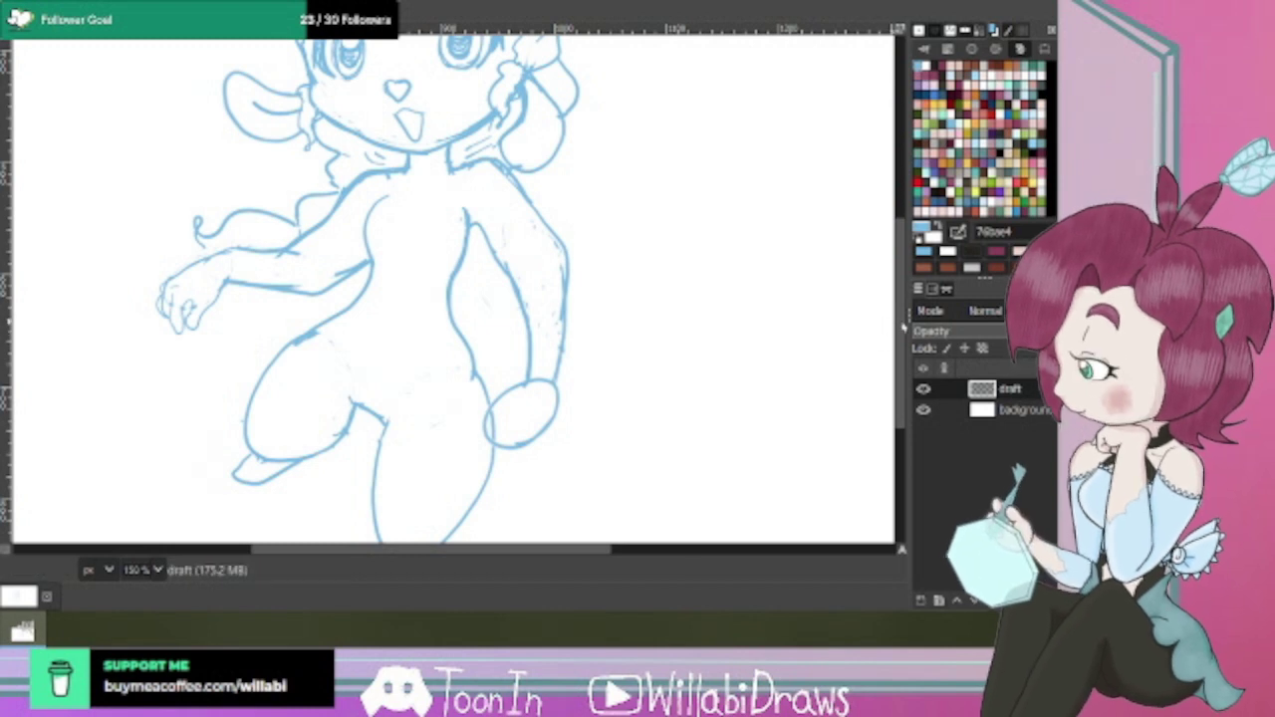
# Erase the stray fringe line beside the eyebrow spot and draw curved ridges across both horns.
pyautogui.scroll(-2, 903, 327)
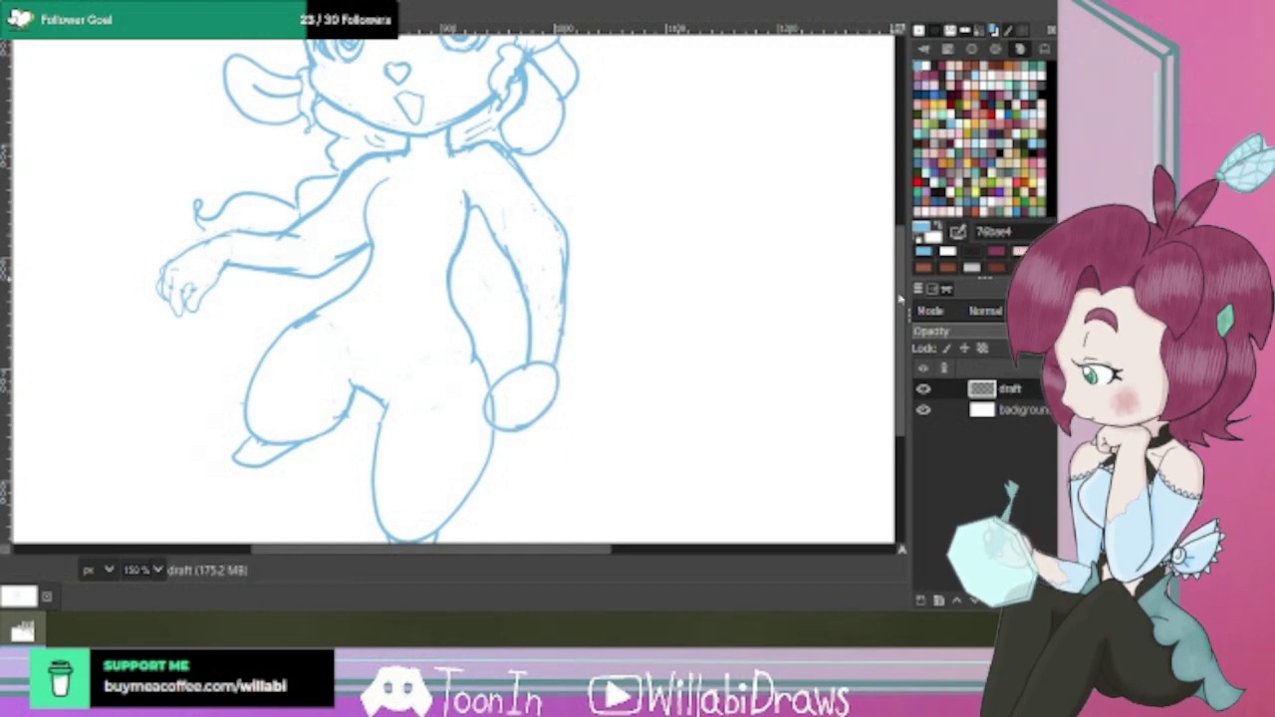
pyautogui.moveTo(900, 299); pyautogui.dragTo(898, 216)
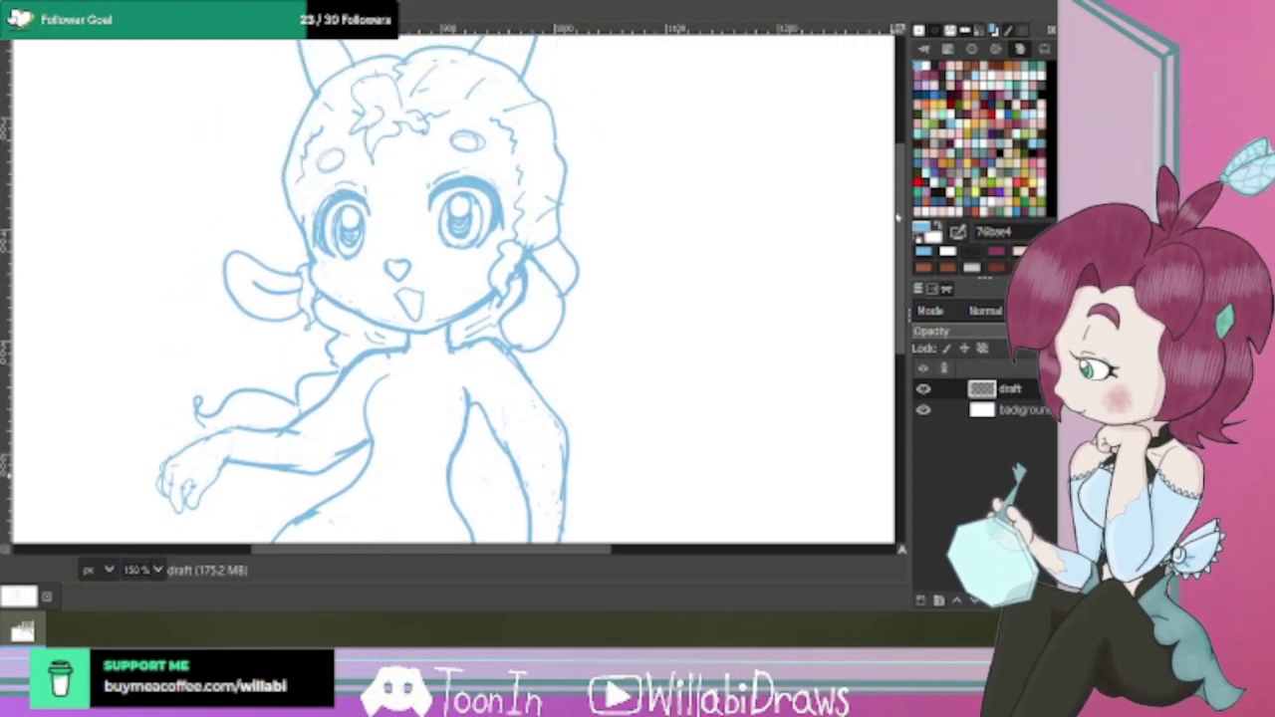
pyautogui.moveTo(902, 282); pyautogui.dragTo(898, 230)
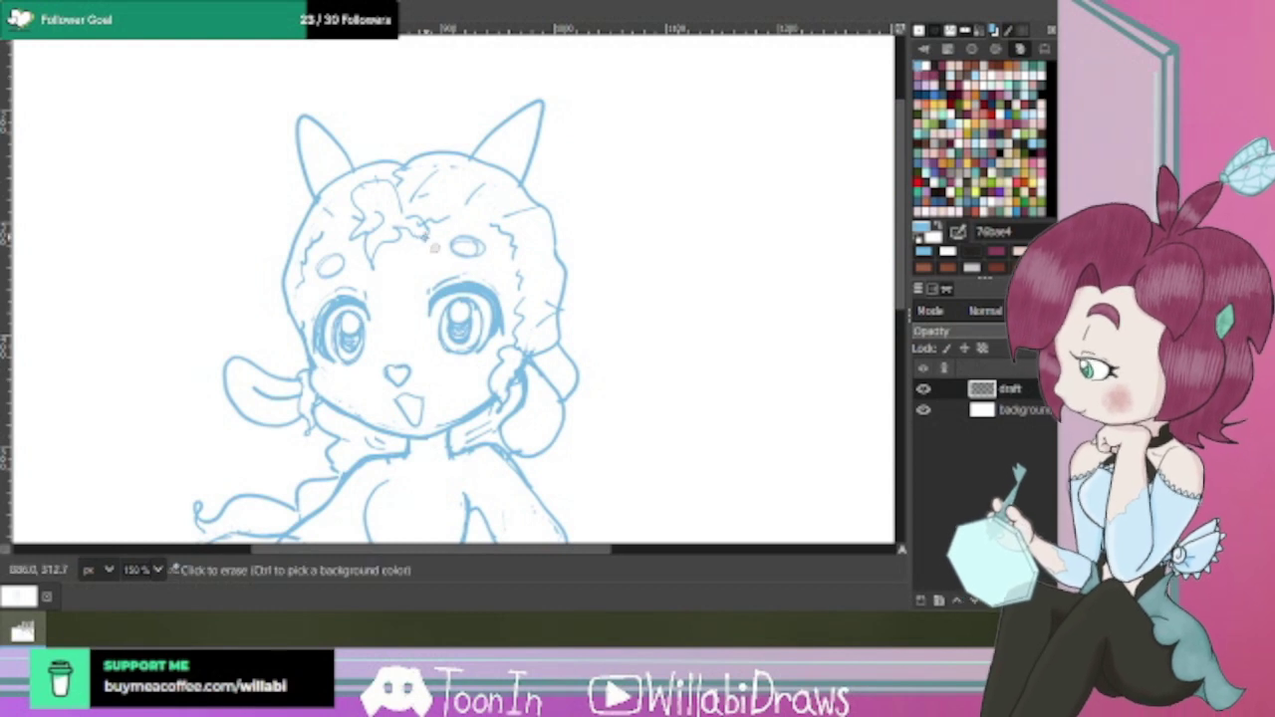
pyautogui.click(423, 227)
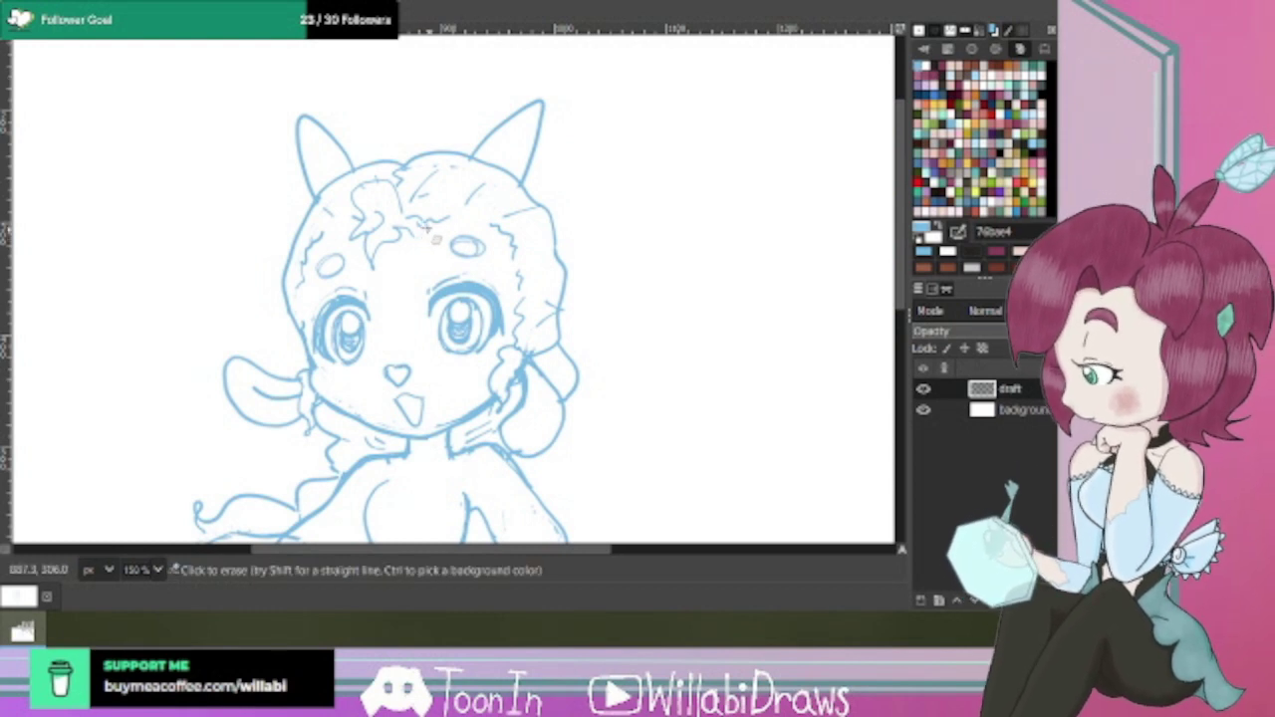
pyautogui.moveTo(418, 227)
pyautogui.mouseDown()
pyautogui.moveTo(411, 237)
pyautogui.moveTo(434, 242)
pyautogui.mouseUp()
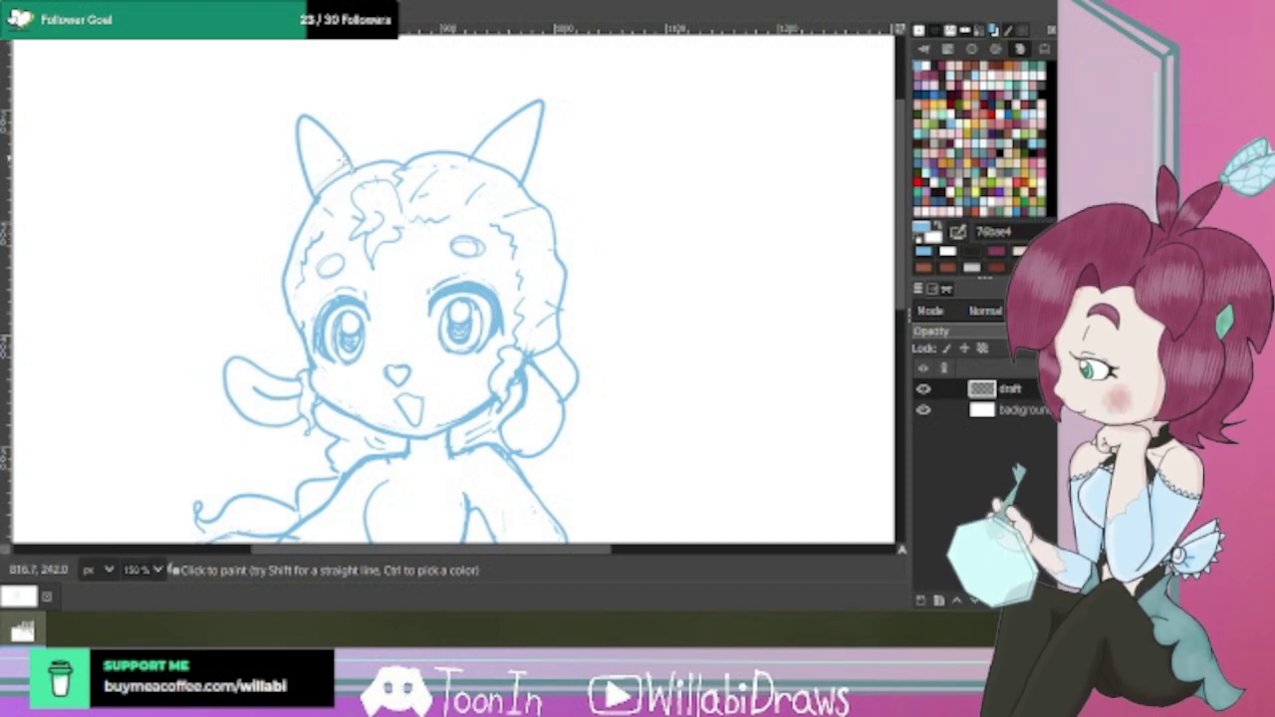
pyautogui.moveTo(311, 181)
pyautogui.mouseDown()
pyautogui.moveTo(352, 163)
pyautogui.moveTo(305, 167)
pyautogui.moveTo(312, 178)
pyautogui.moveTo(332, 149)
pyautogui.moveTo(315, 163)
pyautogui.moveTo(312, 144)
pyautogui.moveTo(335, 147)
pyautogui.moveTo(317, 117)
pyautogui.mouseUp()
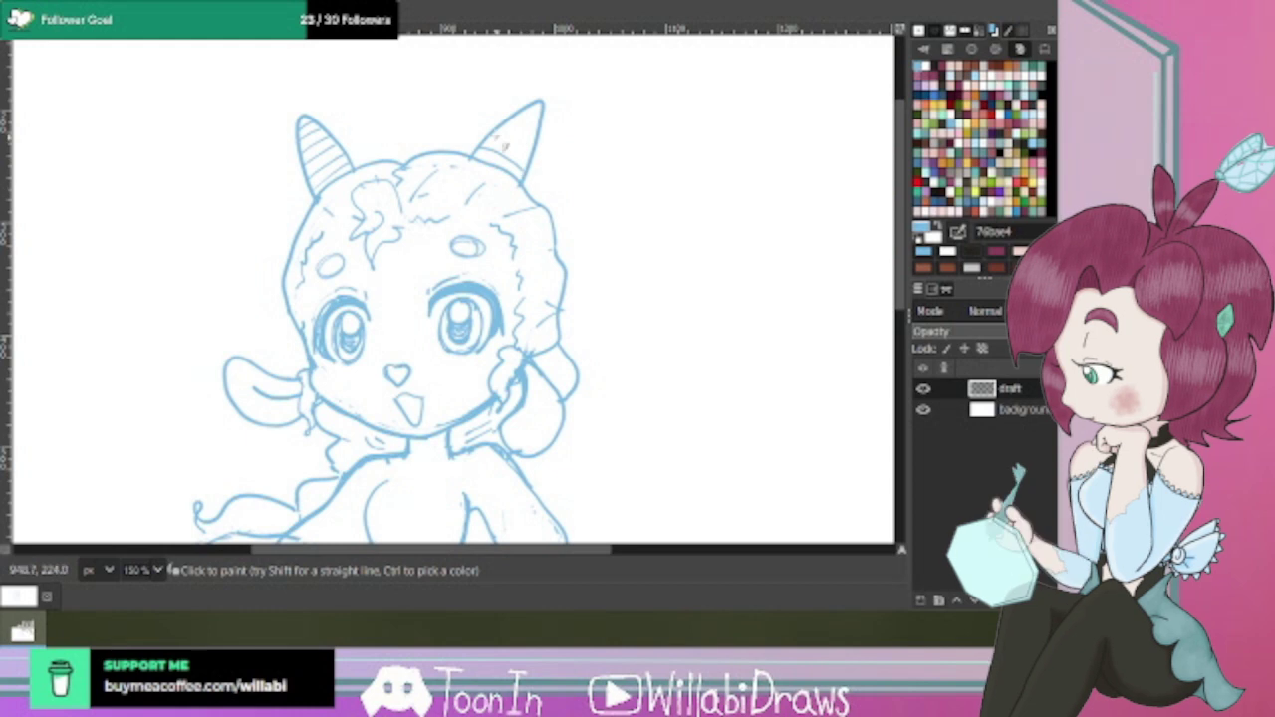
pyautogui.moveTo(513, 147)
pyautogui.mouseDown()
pyautogui.moveTo(537, 169)
pyautogui.moveTo(523, 135)
pyautogui.moveTo(544, 154)
pyautogui.moveTo(530, 119)
pyautogui.mouseUp()
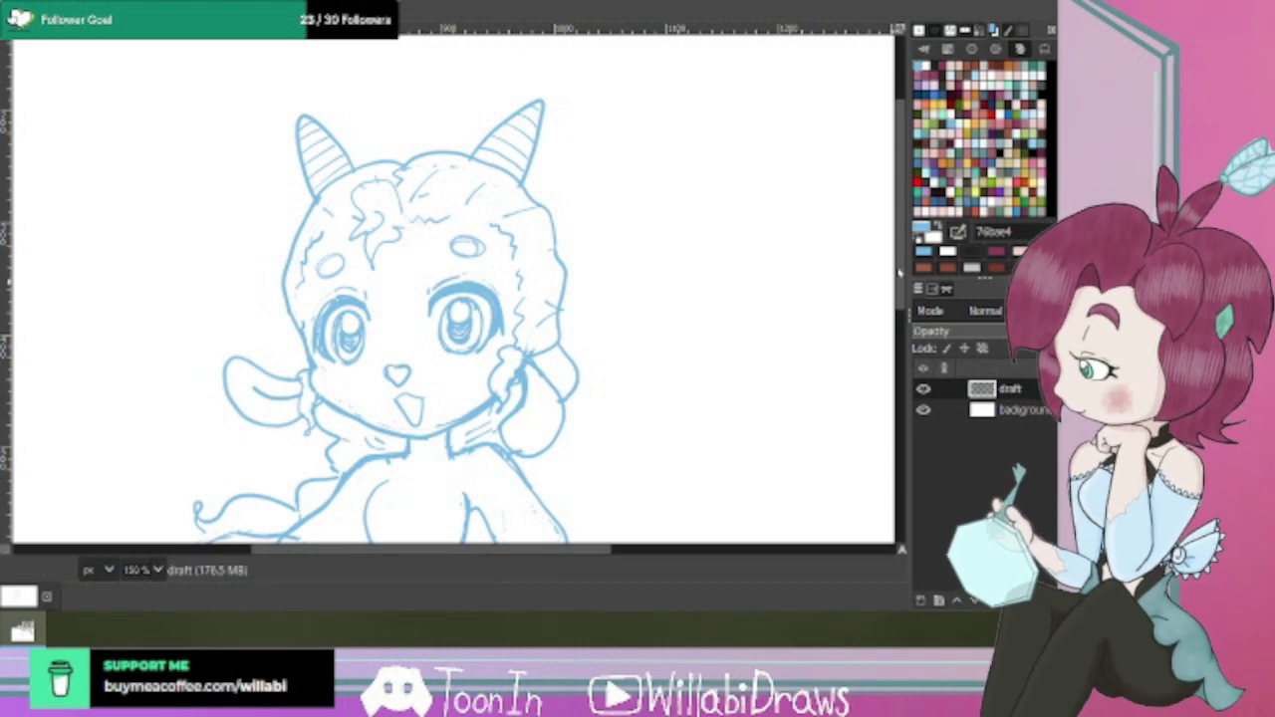
# Refine the fingers and the back of the outstretched hand by erasing and redrawing parts of their outline.
pyautogui.moveTo(900, 271); pyautogui.dragTo(887, 357)
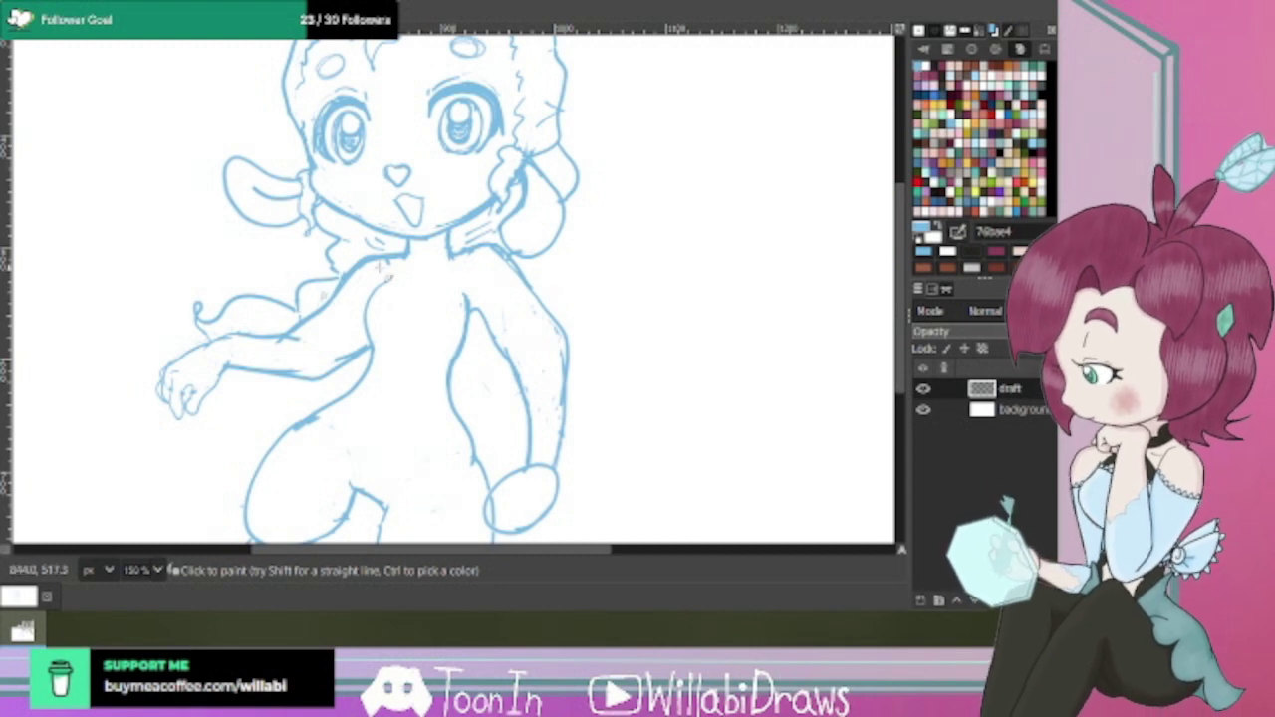
pyautogui.scroll(-4, 883, 339)
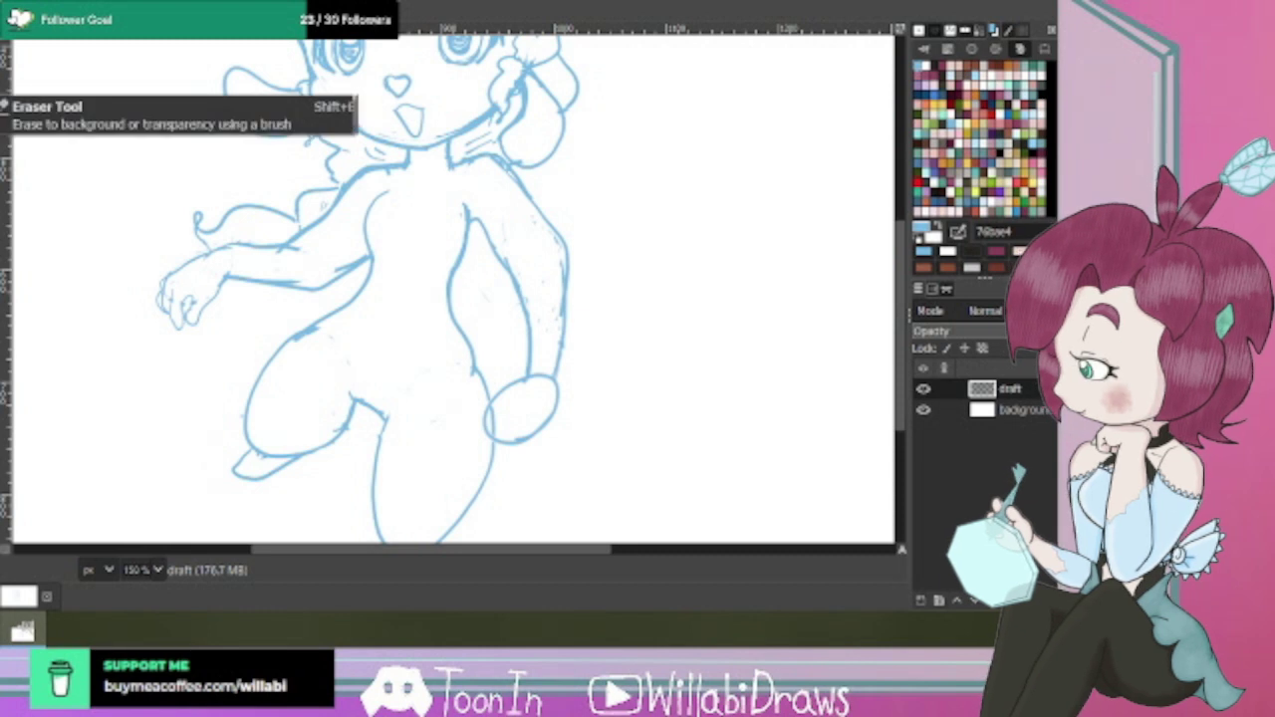
pyautogui.press('p')
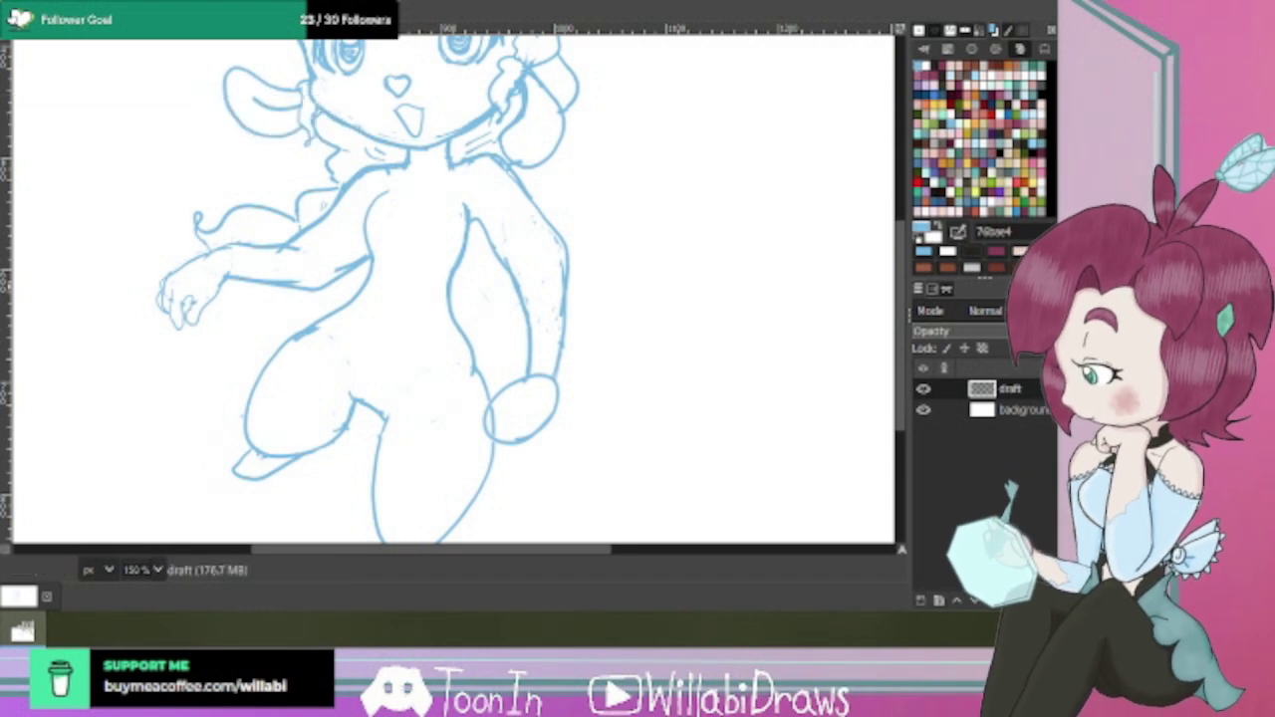
pyautogui.hotkey('shift', 'e')
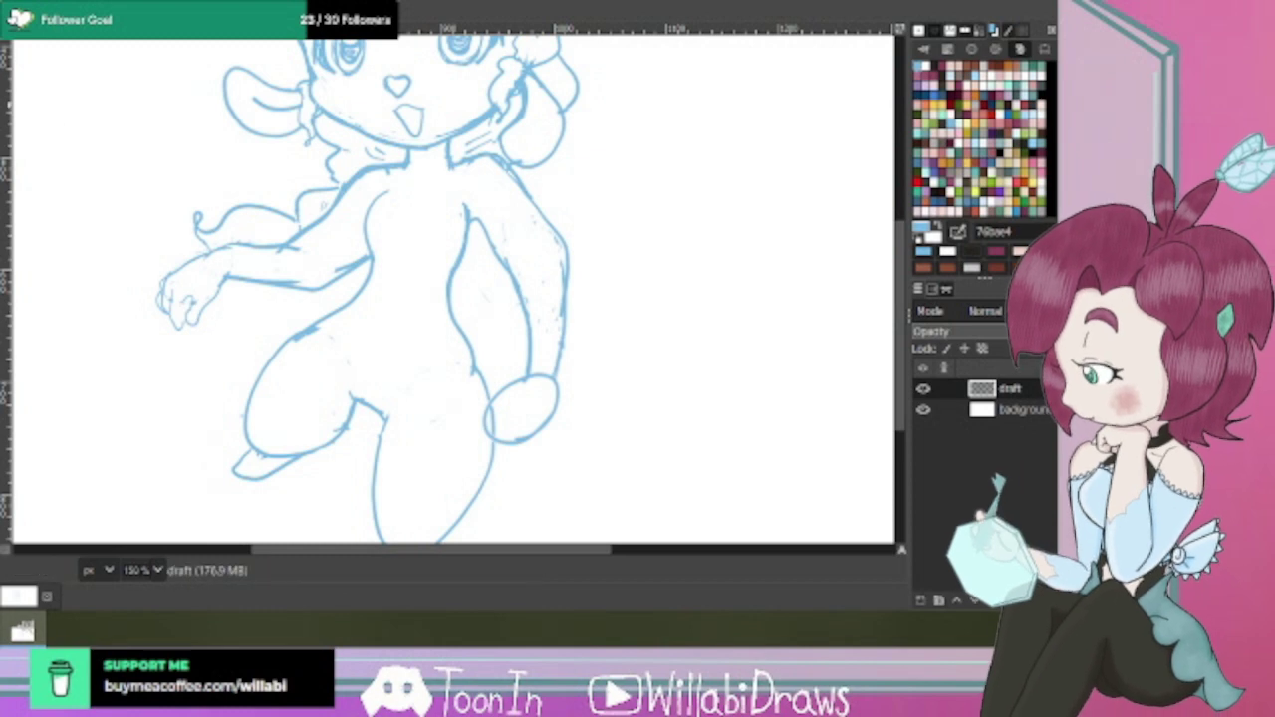
pyautogui.press('p')
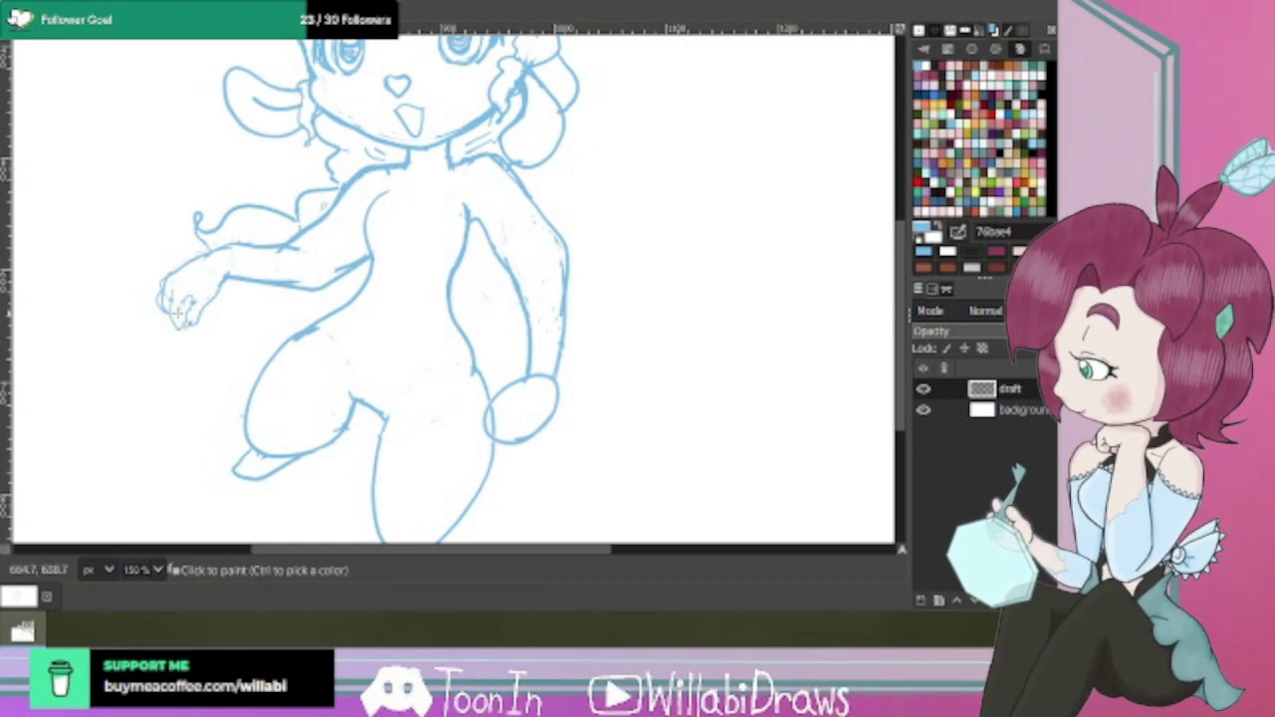
pyautogui.moveTo(182, 328); pyautogui.dragTo(183, 315)
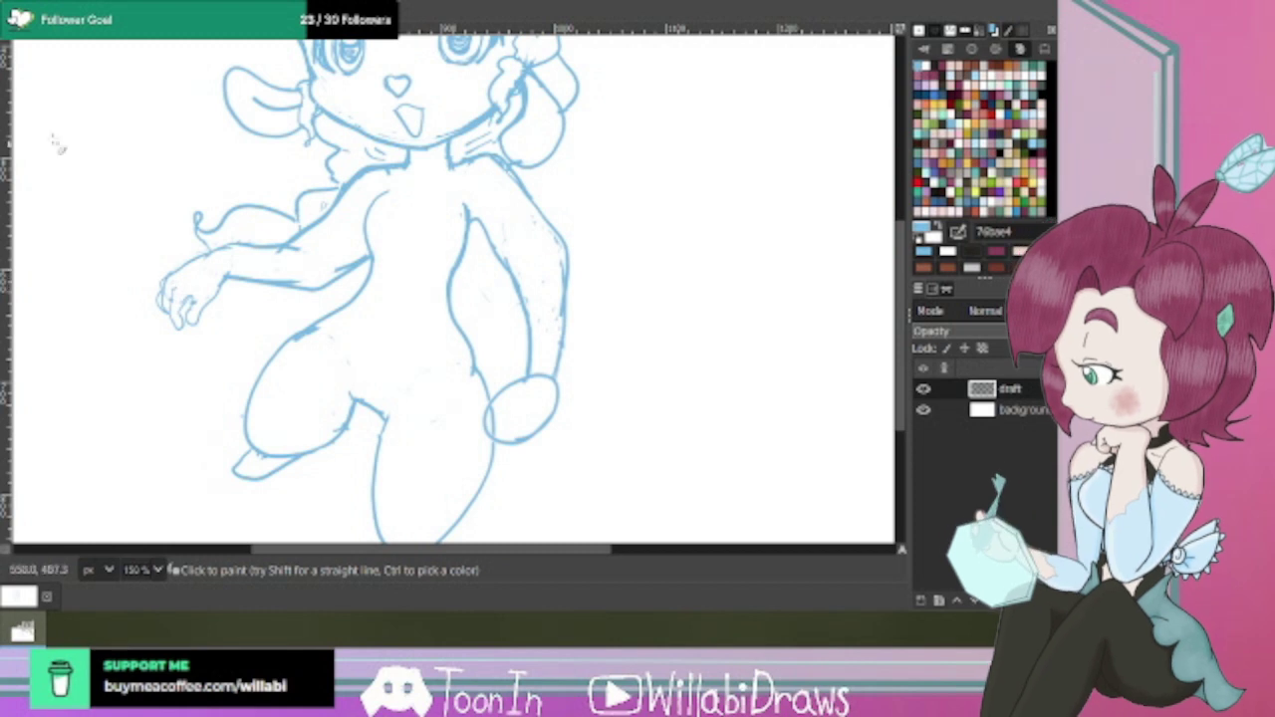
pyautogui.hotkey('shift', 'e')
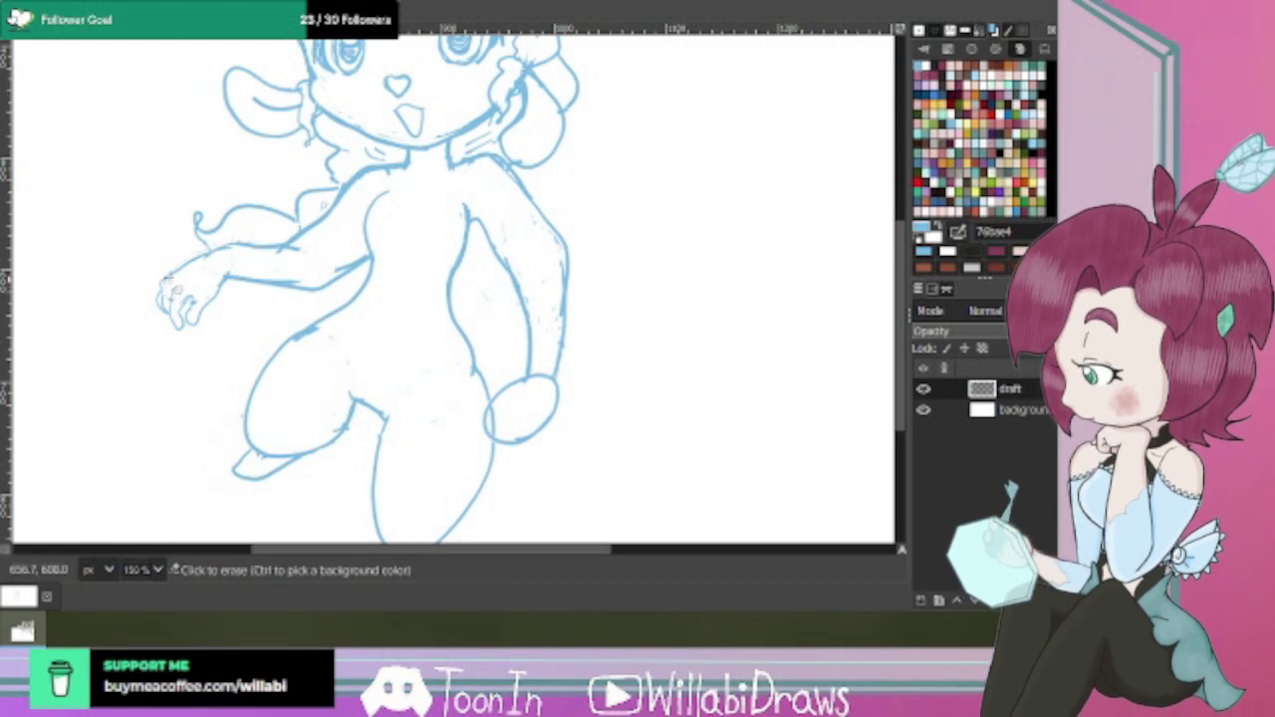
pyautogui.click(167, 280)
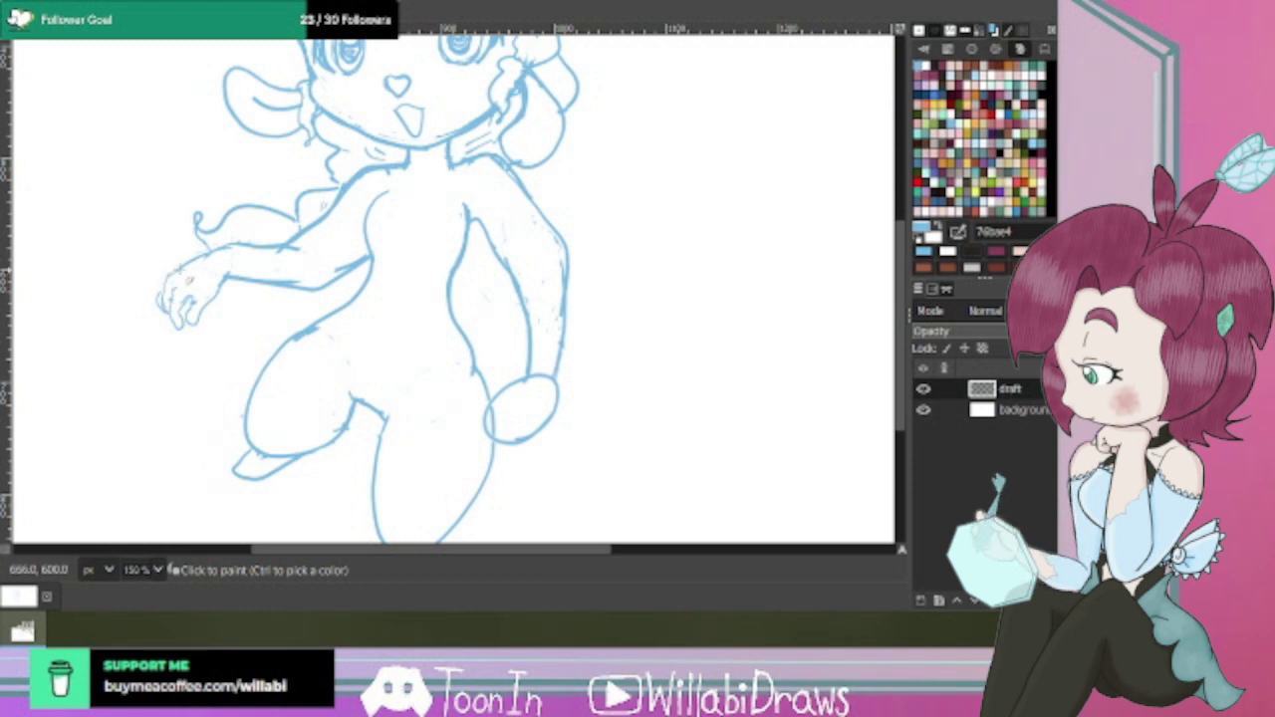
pyautogui.click(200, 245)
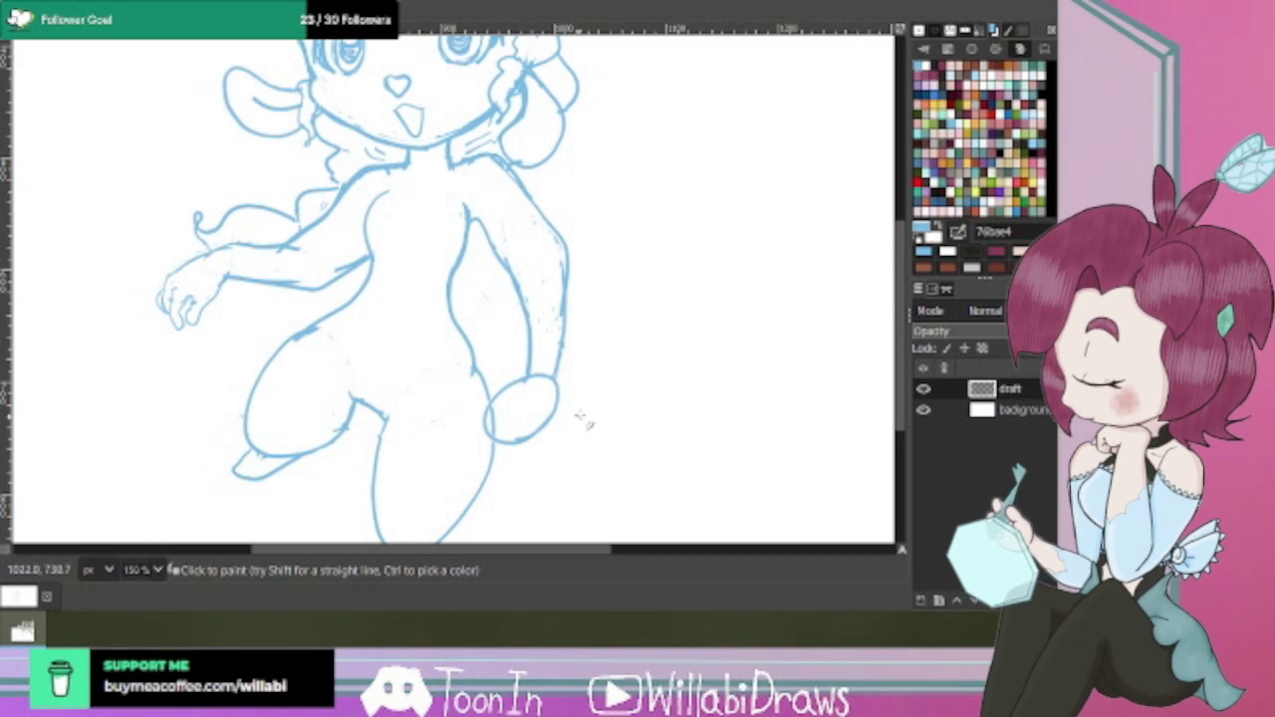
# Sketch a round clasp with a small bow at the neck, a short cape over the shoulders and a curved hem across the torso.
pyautogui.scroll(1, 902, 344)
pyautogui.scroll(3, 902, 344)
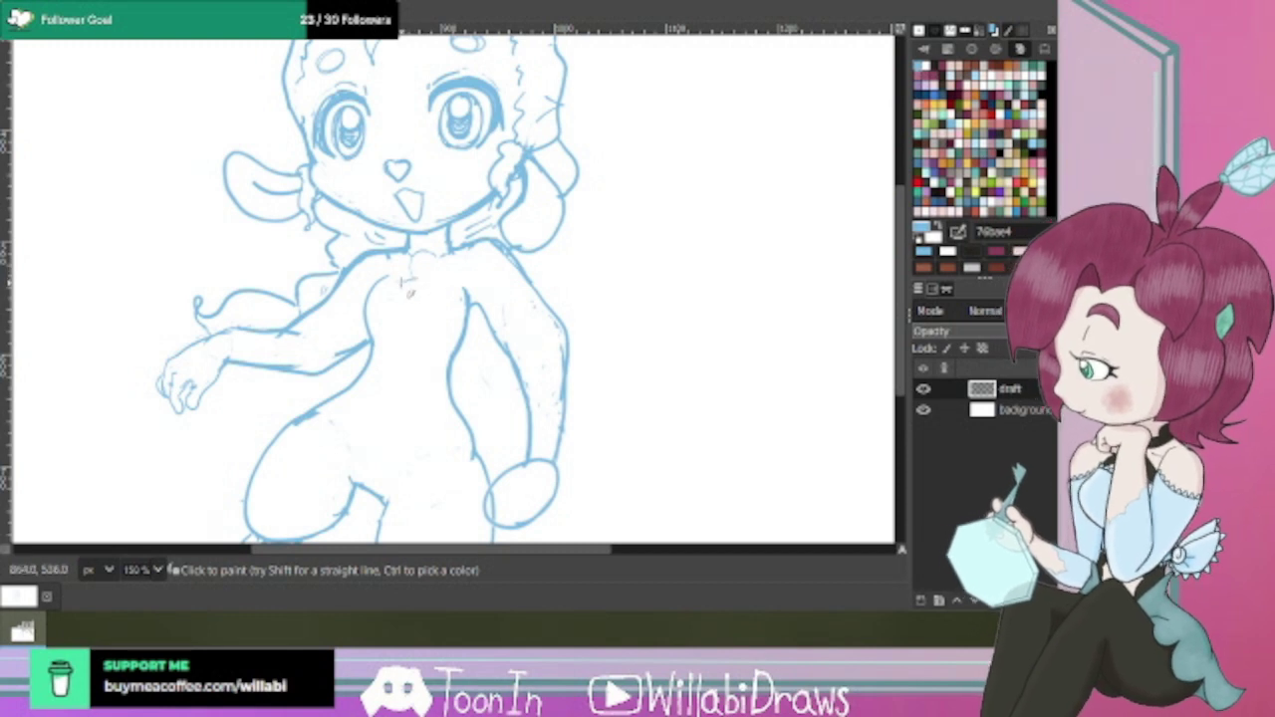
pyautogui.moveTo(405, 296)
pyautogui.mouseDown()
pyautogui.moveTo(435, 310)
pyautogui.moveTo(430, 277)
pyautogui.mouseUp()
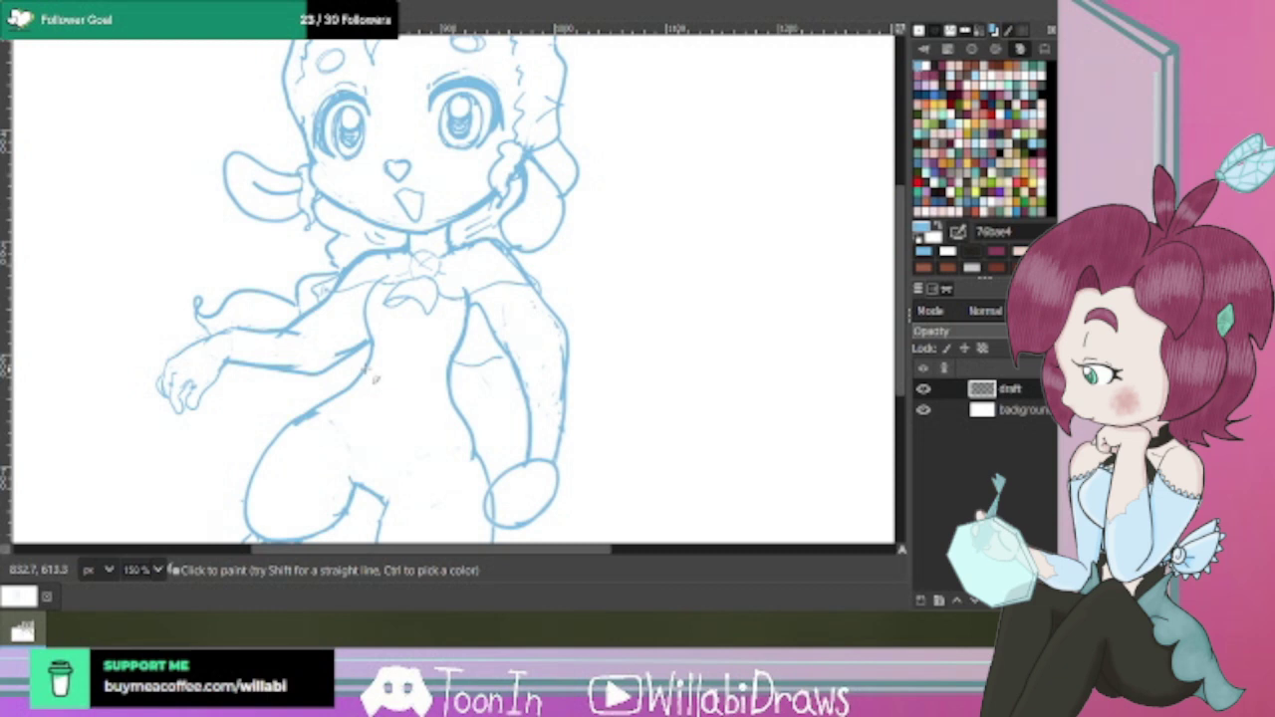
pyautogui.moveTo(369, 371); pyautogui.dragTo(446, 380)
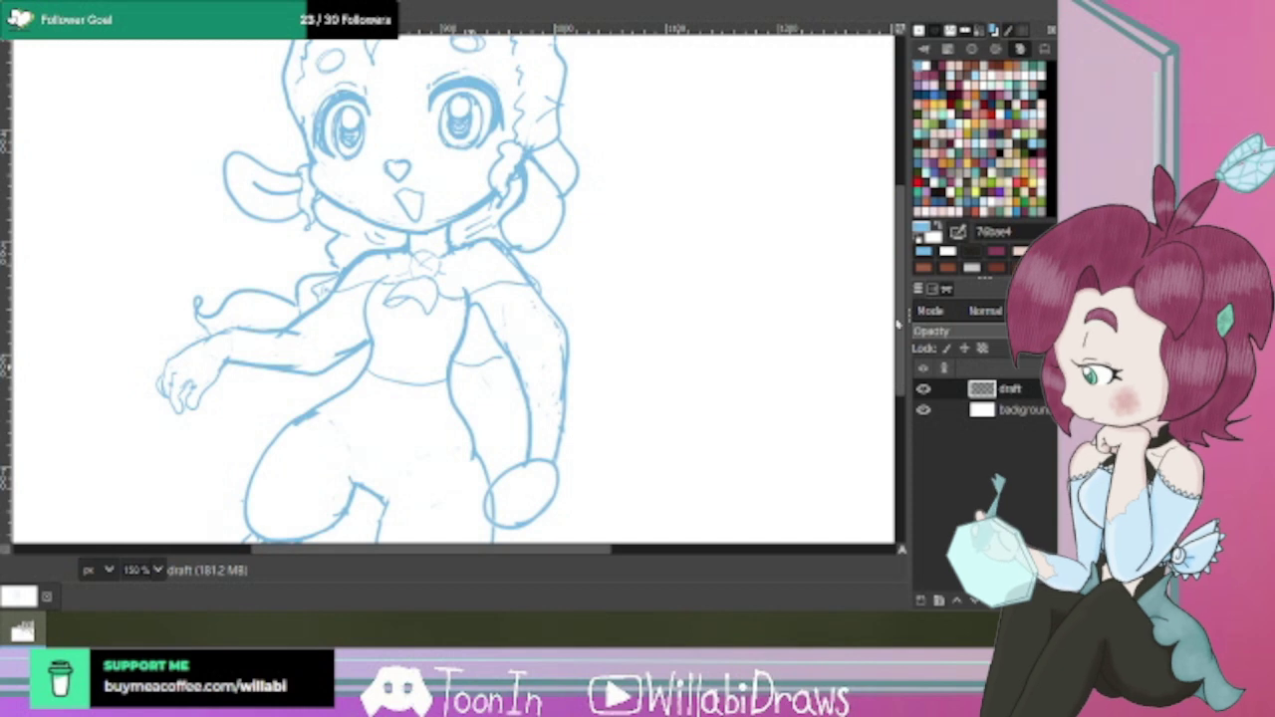
# Sketch two fabric lines from the outstretched hand toward the waist and thigh, and erase the upper line's end near the waist.
pyautogui.moveTo(905, 315); pyautogui.dragTo(903, 352)
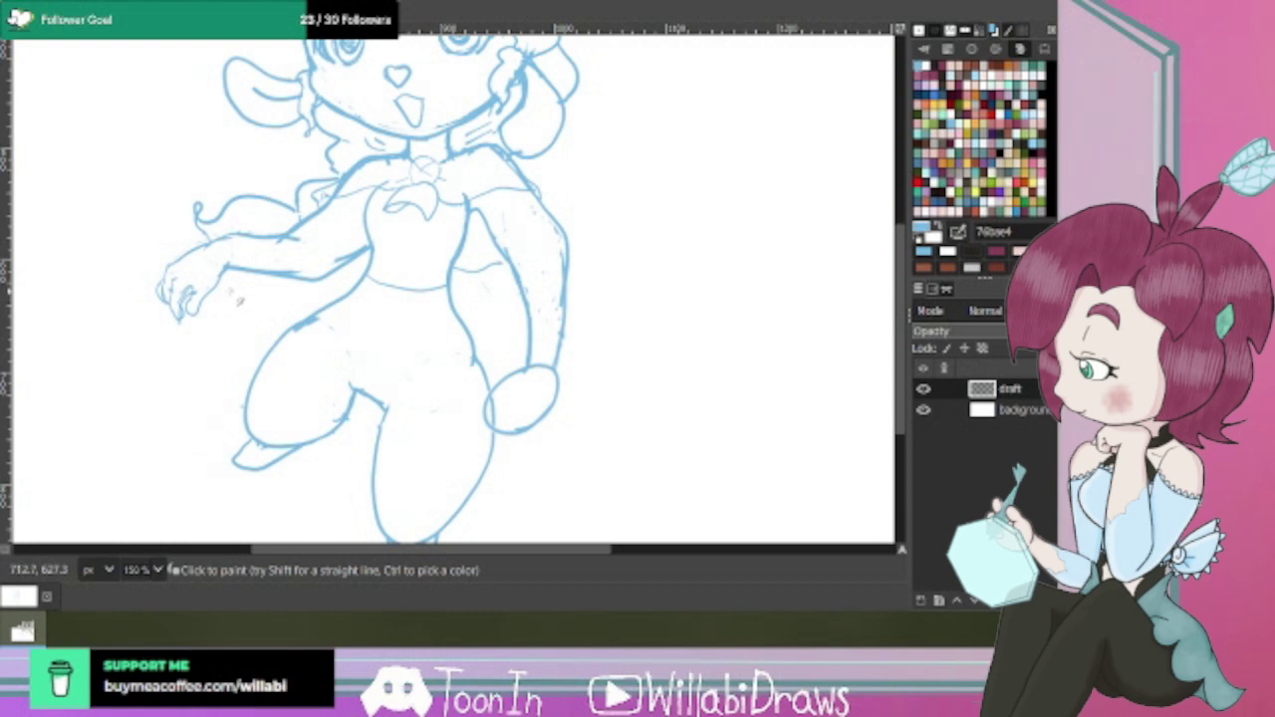
pyautogui.moveTo(221, 304); pyautogui.dragTo(333, 315)
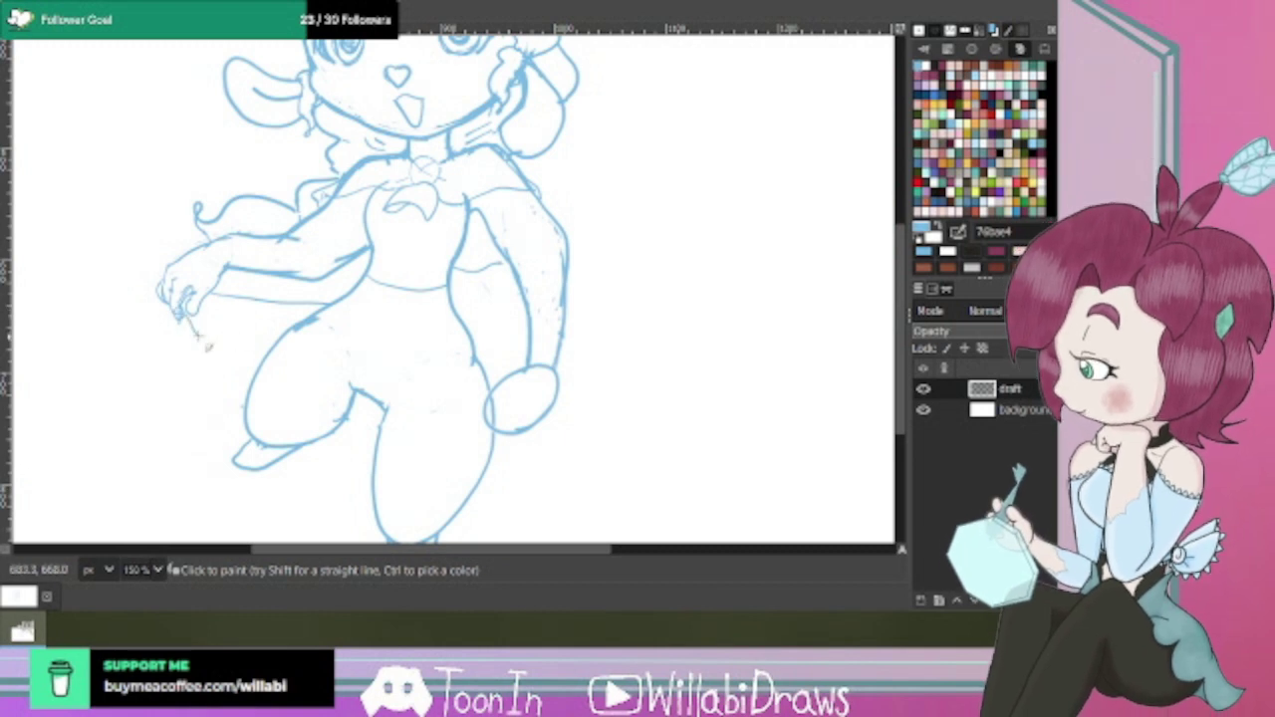
pyautogui.moveTo(204, 341); pyautogui.dragTo(294, 395)
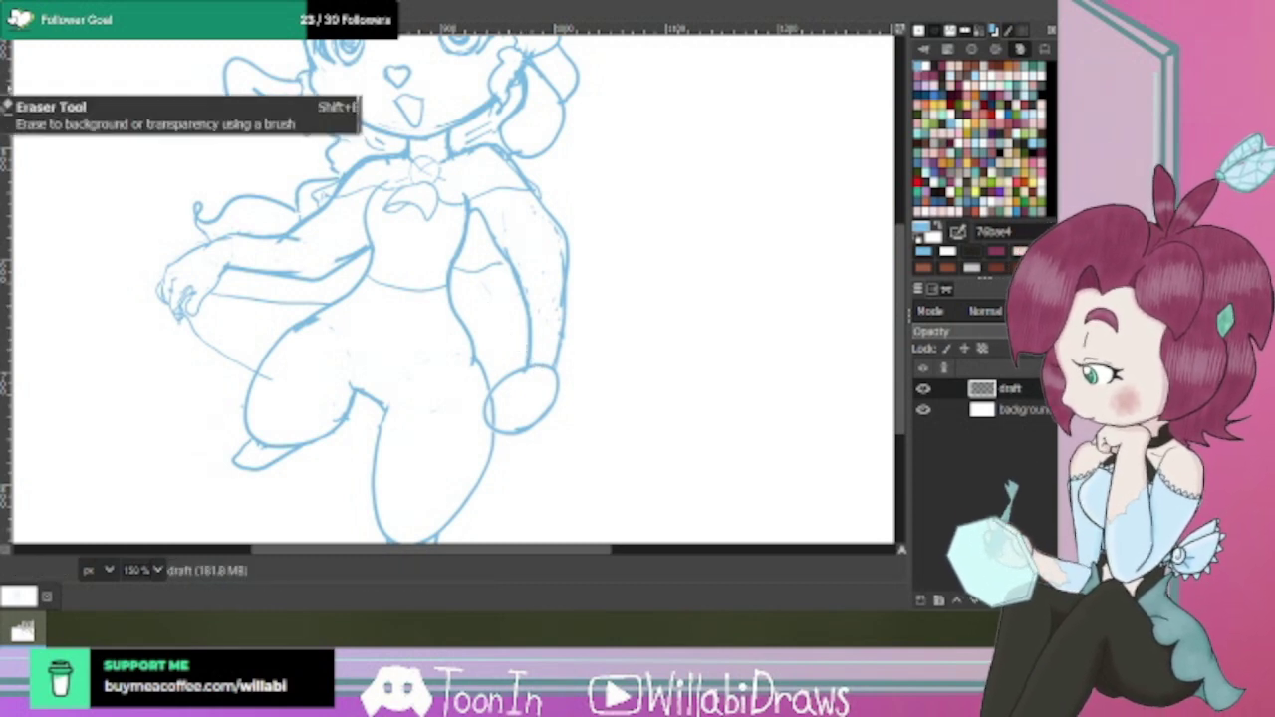
pyautogui.click(5, 87)
pyautogui.moveTo(329, 304); pyautogui.dragTo(310, 305)
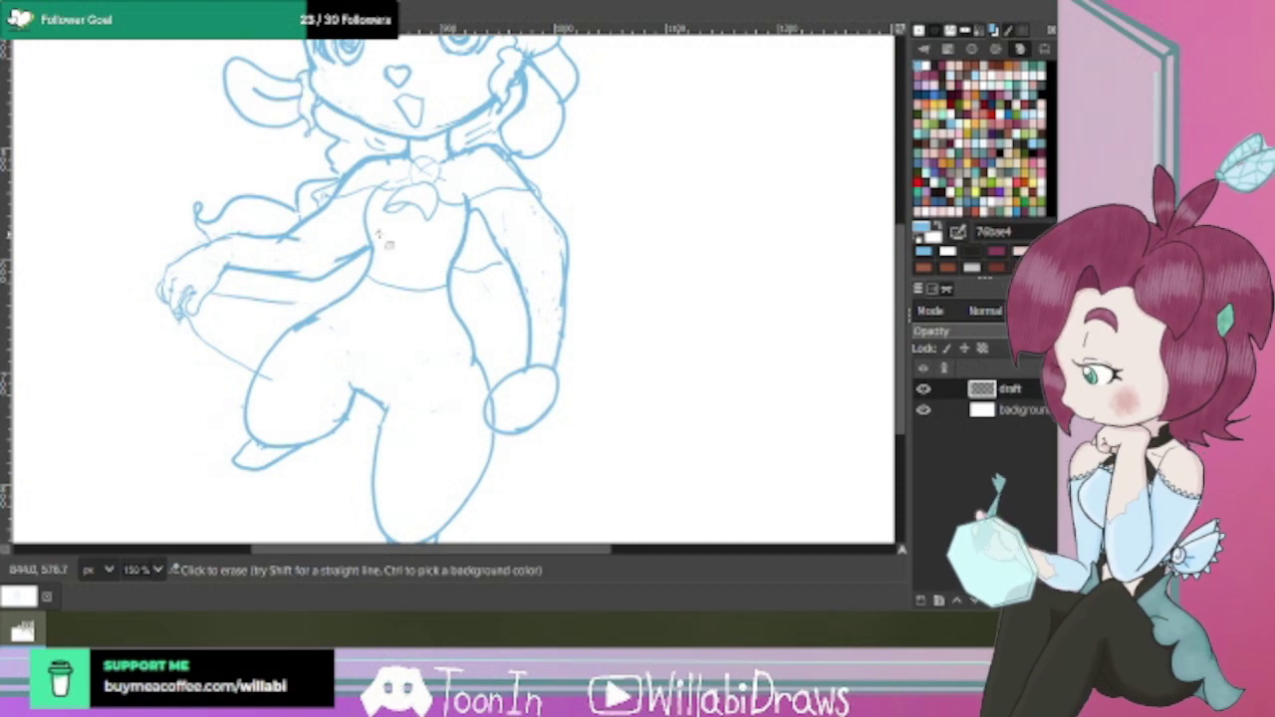
# Extend the upper fabric line from the outstretched hand to the waist and the lower one across both thighs toward the lowered hand.
pyautogui.click(5, 111)
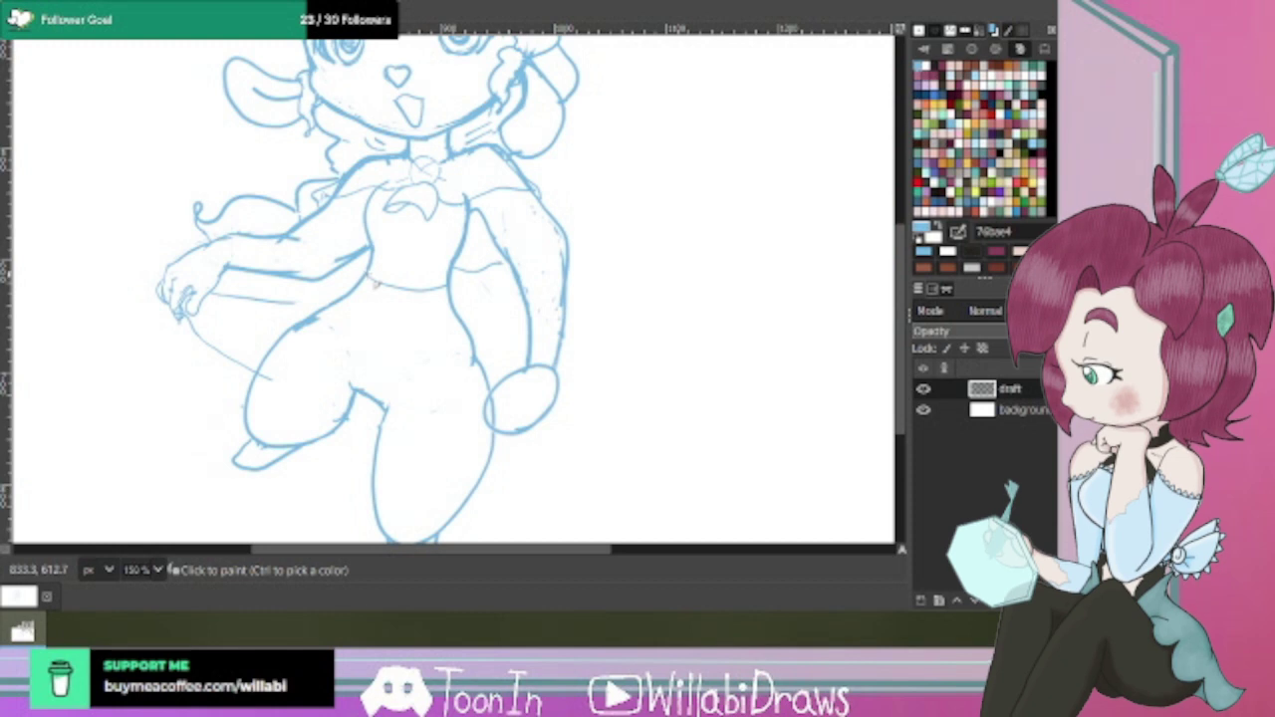
pyautogui.click(355, 297)
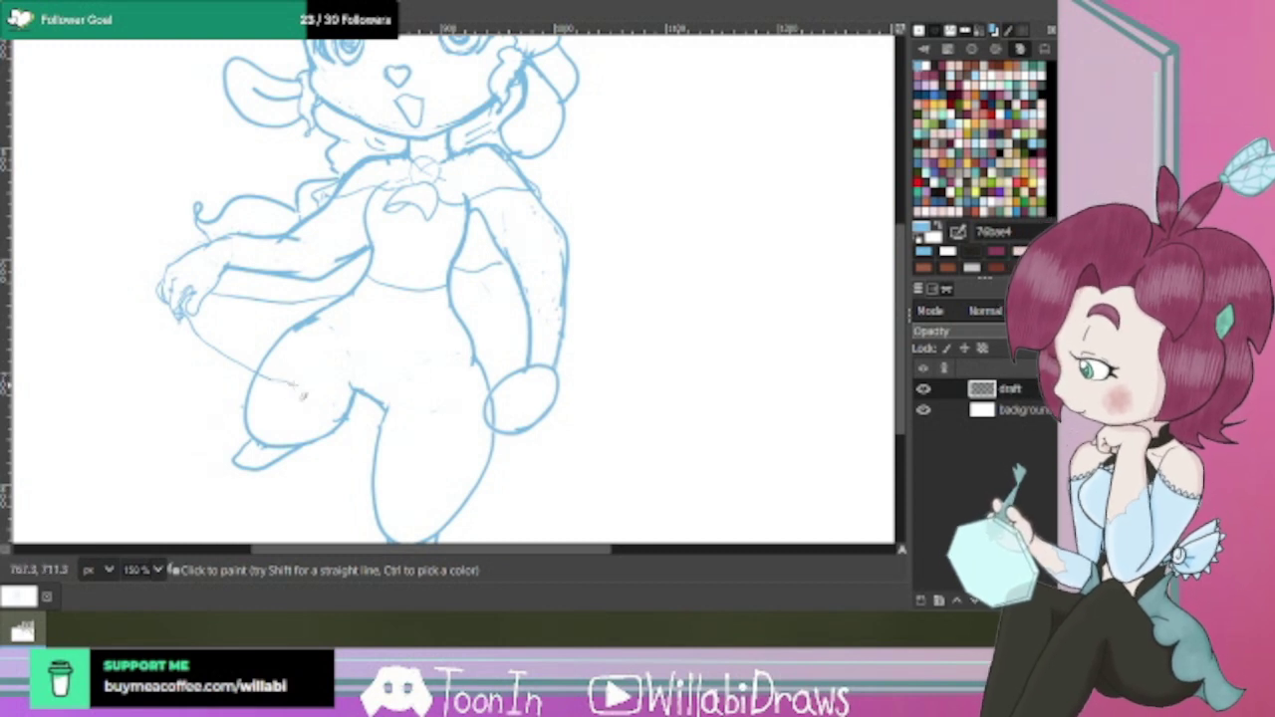
pyautogui.press('ctrl')
pyautogui.moveTo(267, 375)
pyautogui.mouseDown()
pyautogui.moveTo(333, 417)
pyautogui.moveTo(446, 416)
pyautogui.moveTo(496, 441)
pyautogui.mouseUp()
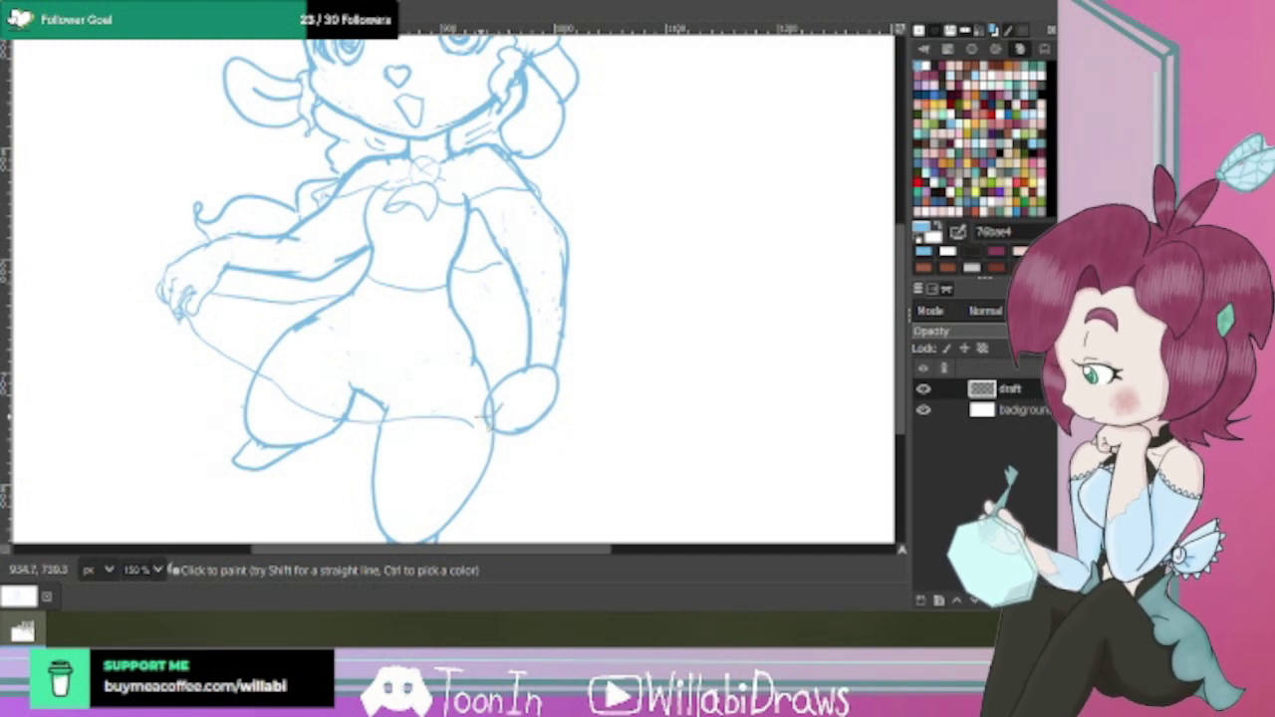
# Try sketching curled fingers on the lowered hand beside the thigh, erasing part of its oval outline and undoing the last stroke.
pyautogui.moveTo(461, 413); pyautogui.dragTo(491, 420)
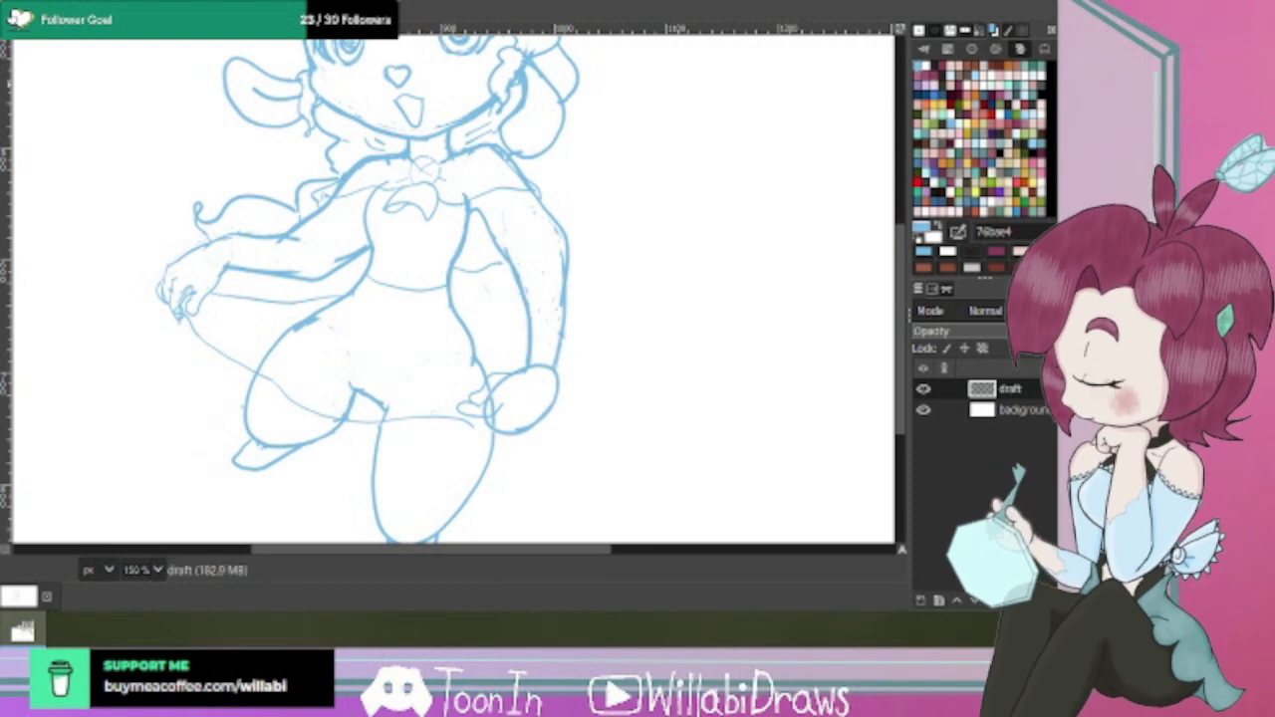
pyautogui.hotkey('shift', 'e')
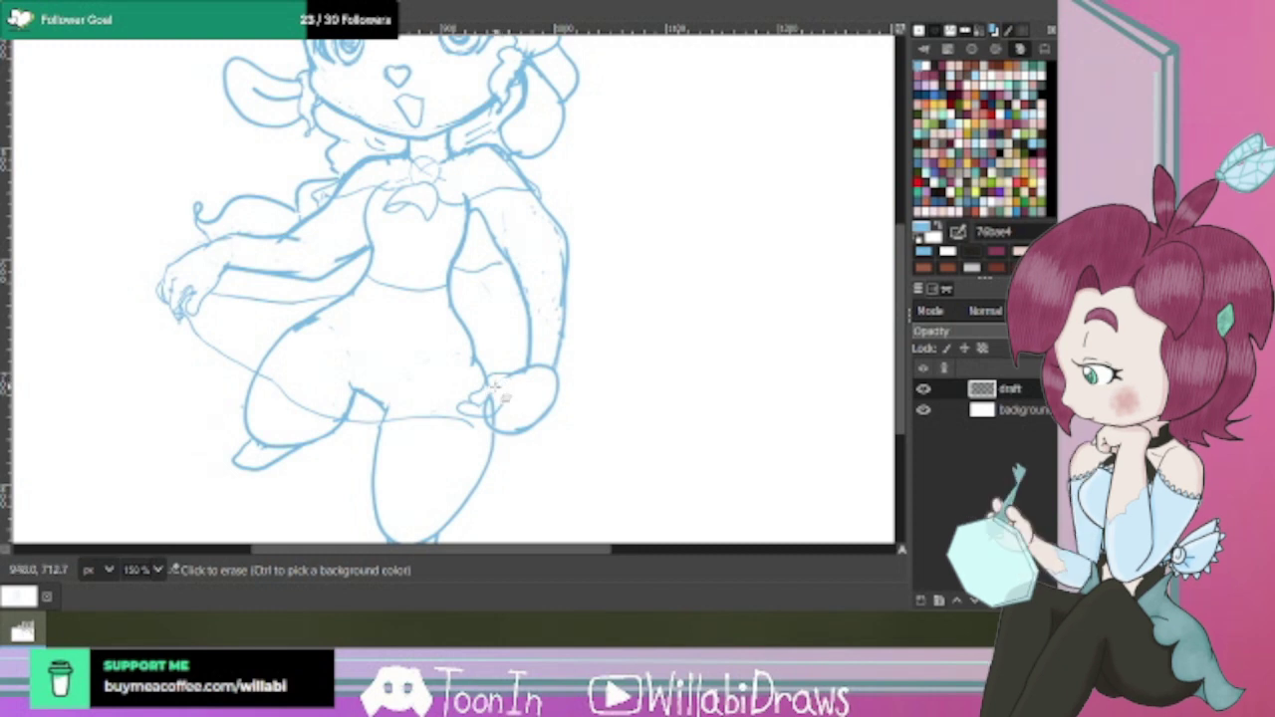
pyautogui.click(497, 387)
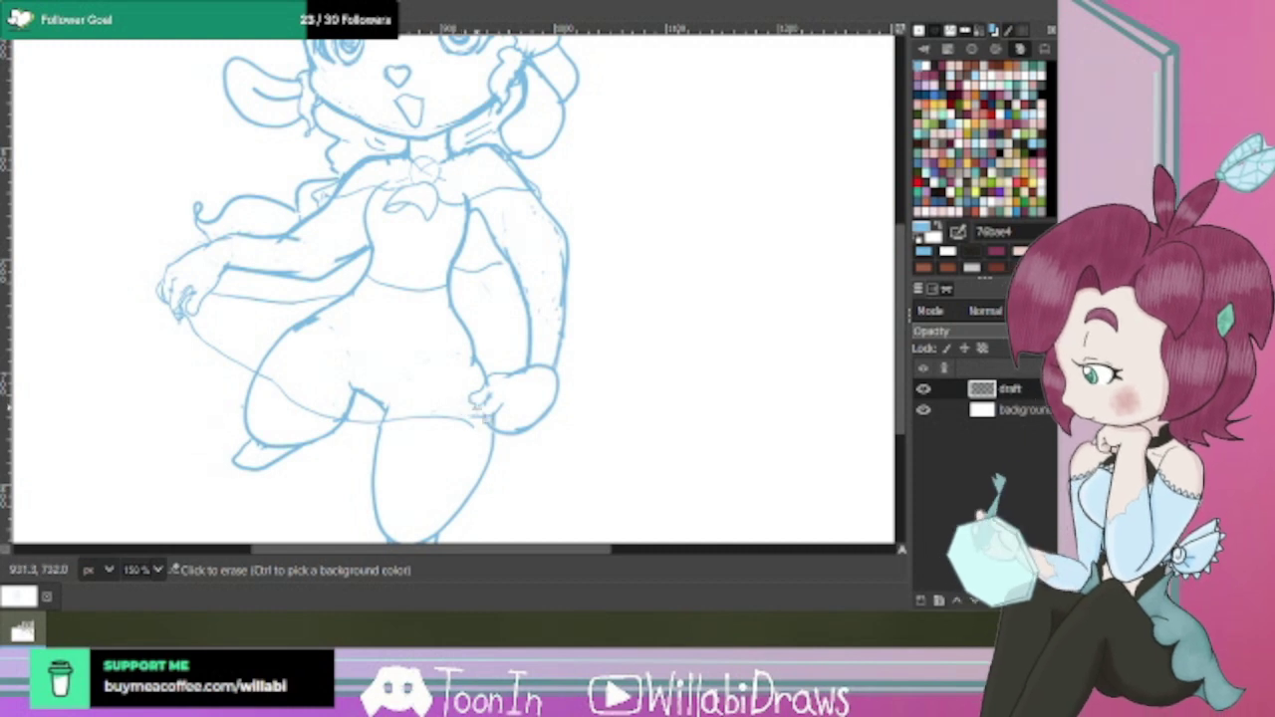
pyautogui.click(481, 413)
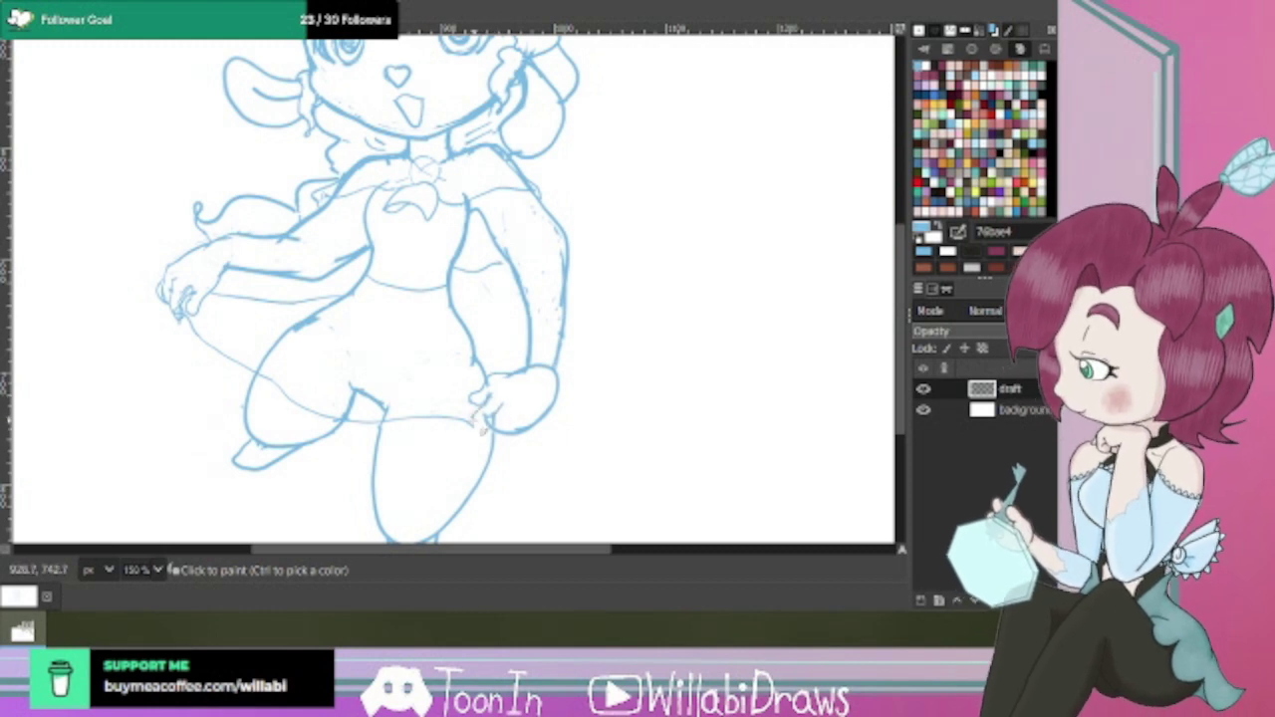
pyautogui.click(486, 407)
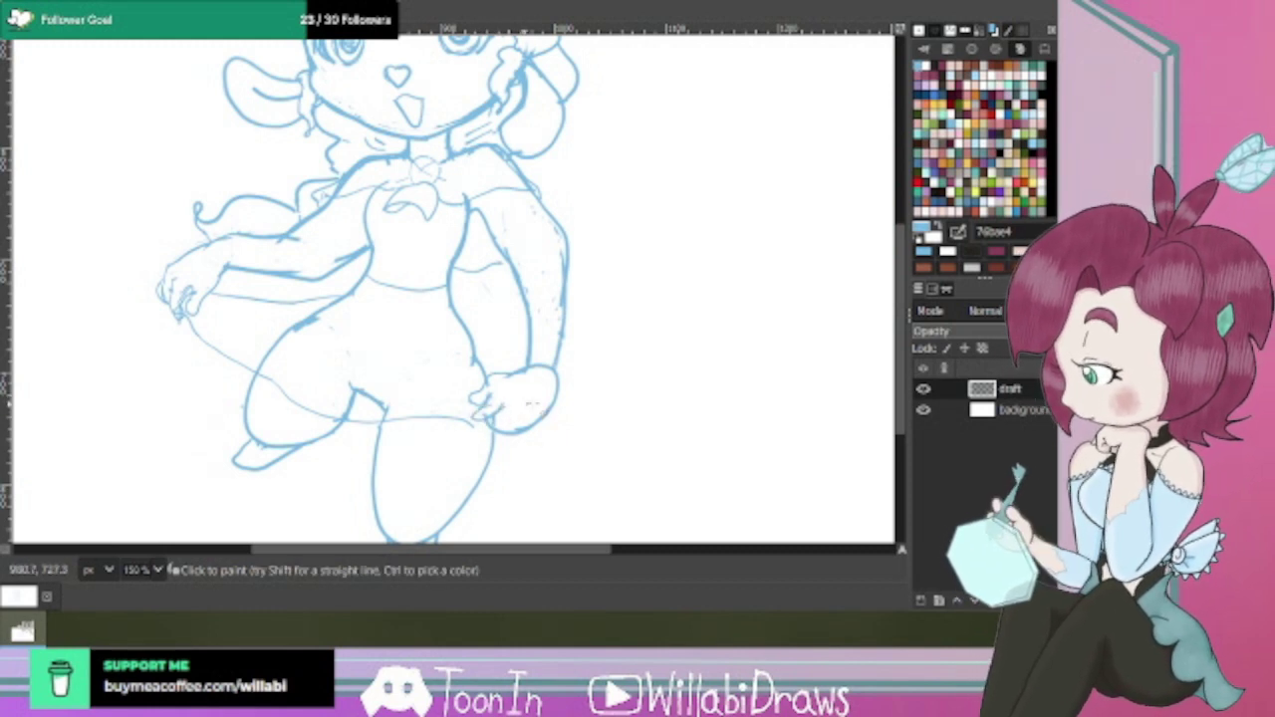
pyautogui.hotkey('ctrl', 'z')
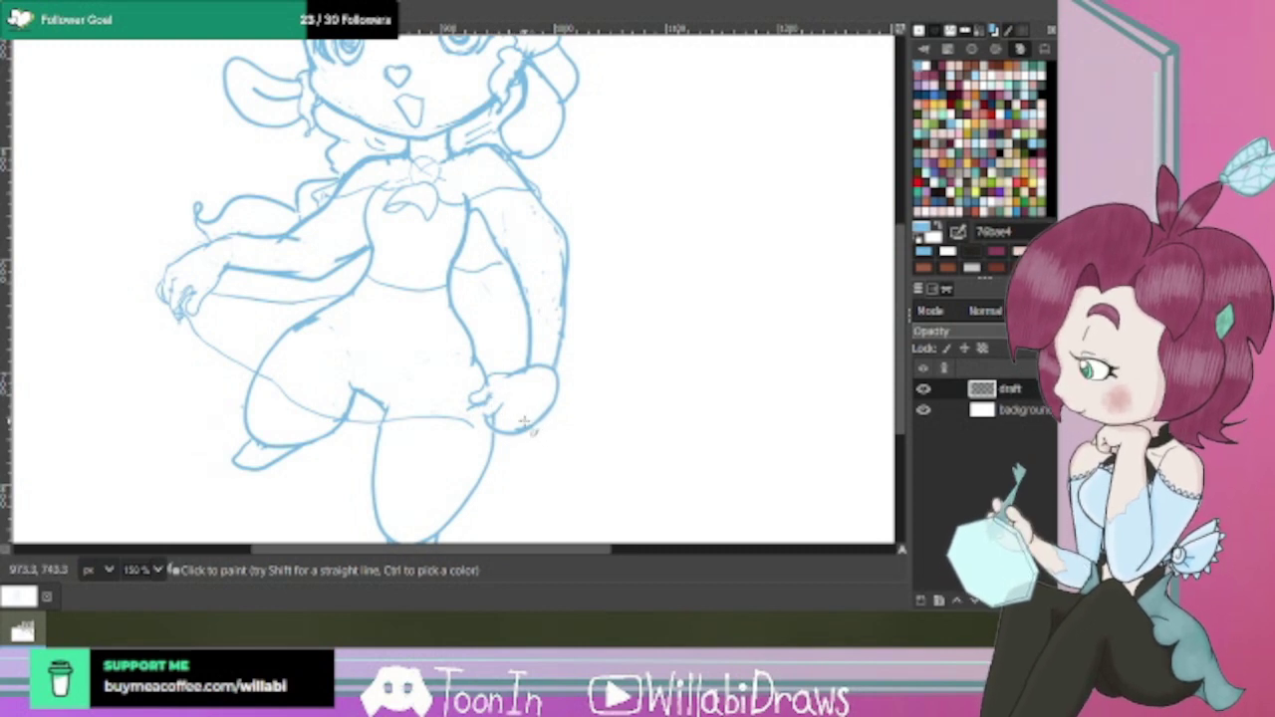
# Try erasing the hem line's end beside the lowered hand and adding finger detail, and undo these changes.
pyautogui.hotkey('shift', 'e')
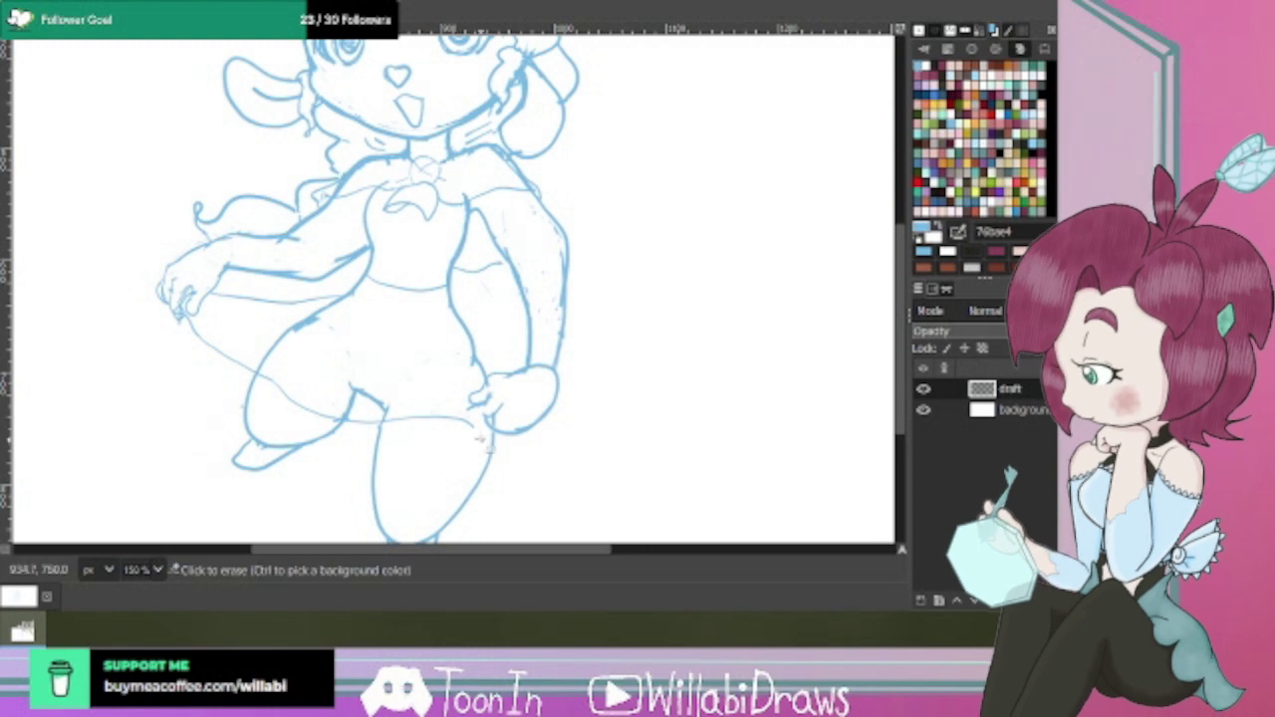
pyautogui.click(461, 421)
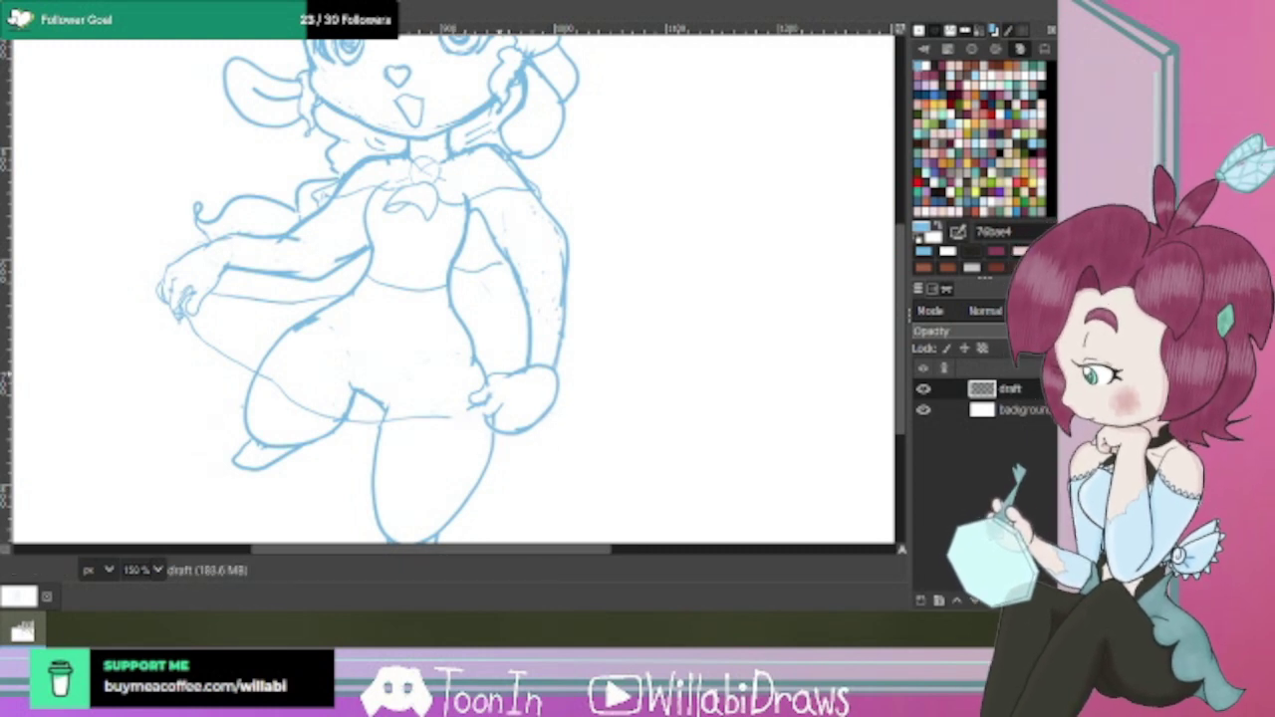
pyautogui.click(3, 82)
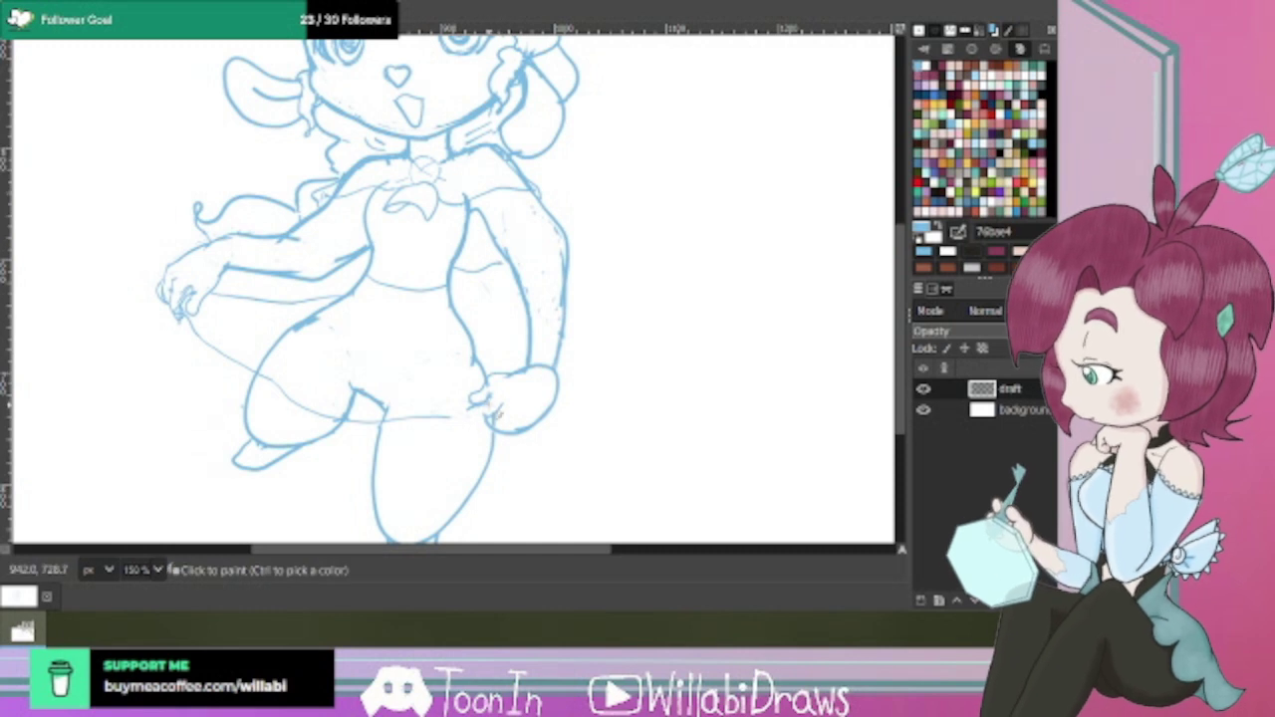
pyautogui.moveTo(486, 418); pyautogui.dragTo(501, 427)
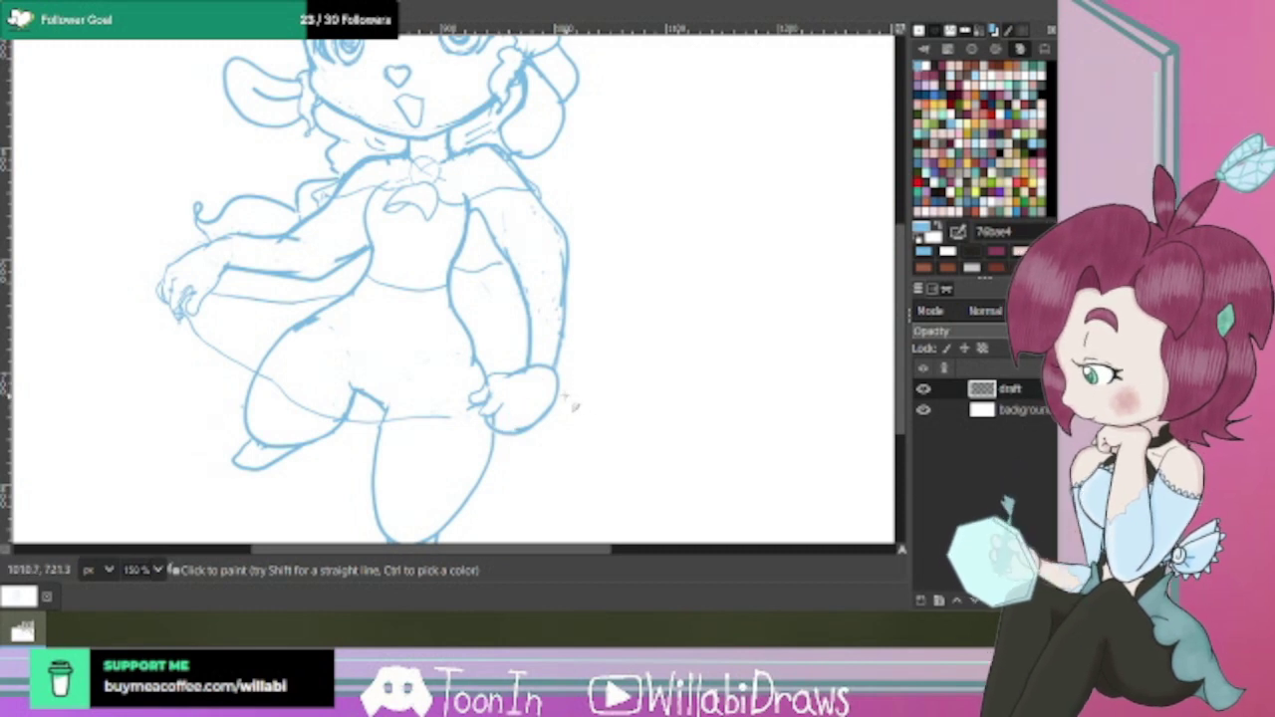
pyautogui.hotkey('ctrl', 'z')
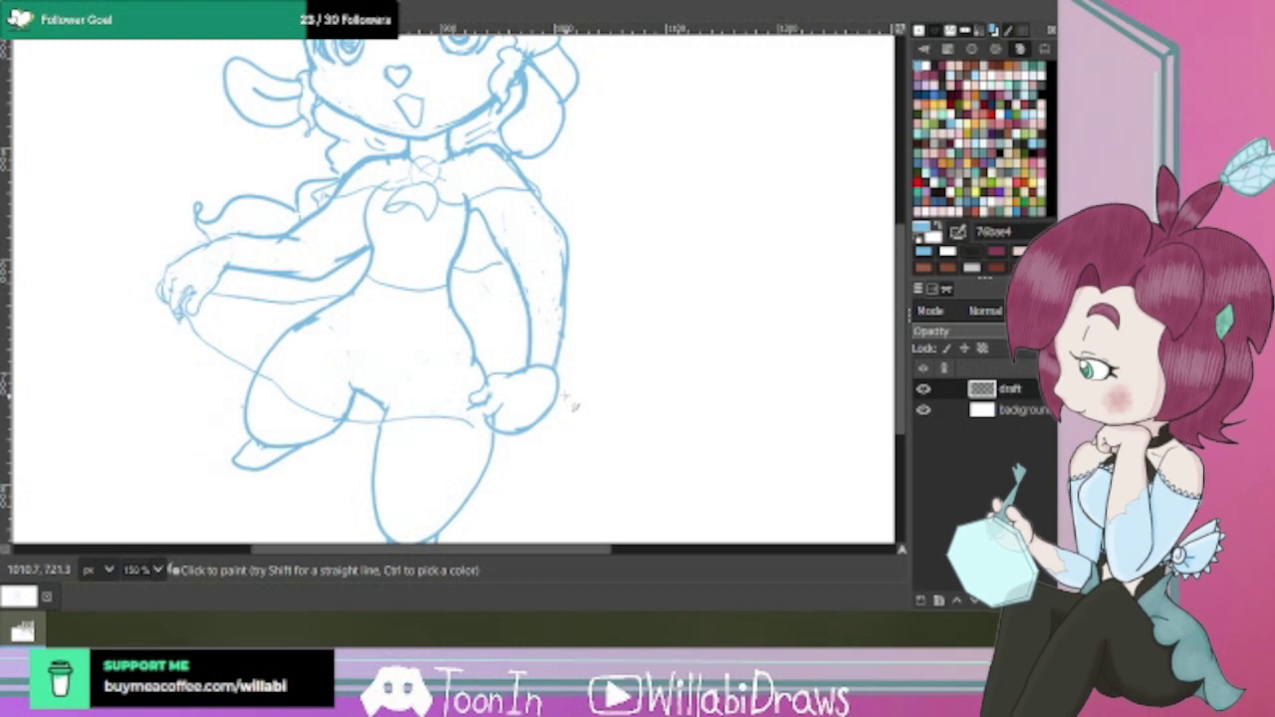
pyautogui.hotkey('ctrl', 'z')
pyautogui.hotkey('ctrl', 'z')
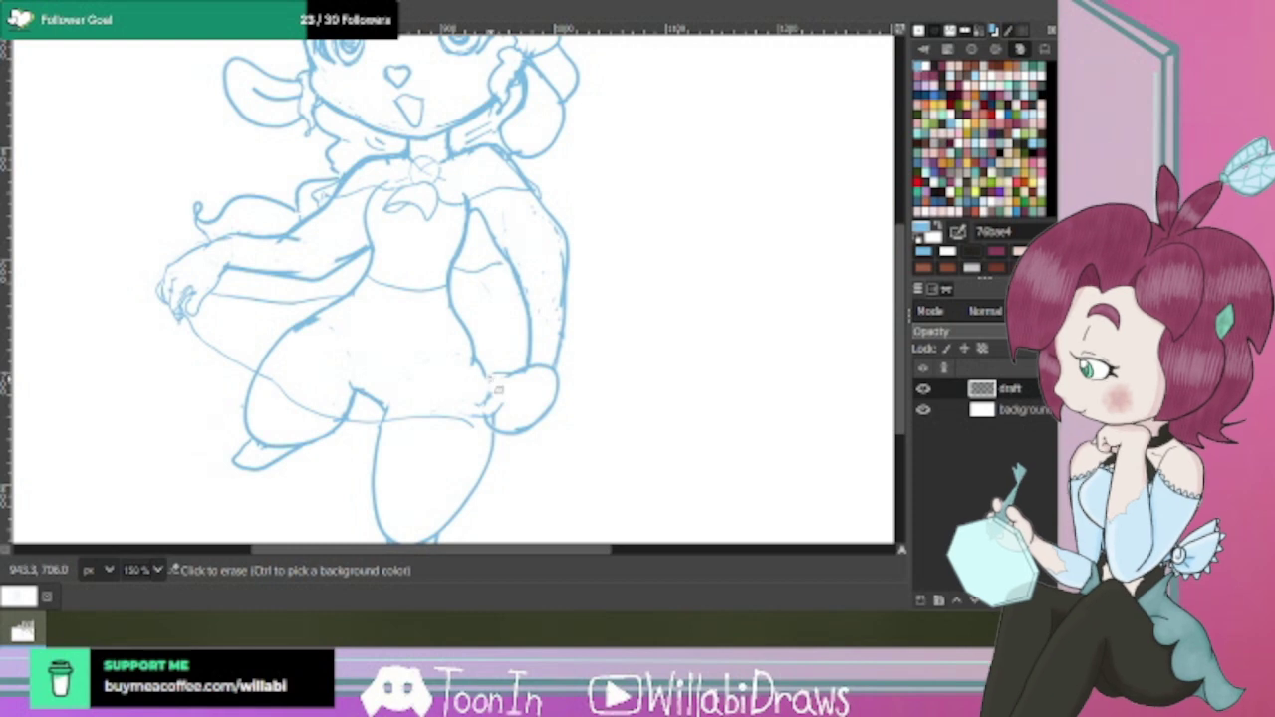
# Erase the outer finger lines of the lowered hand and try redrawing the fingers against the thigh.
pyautogui.click(439, 398)
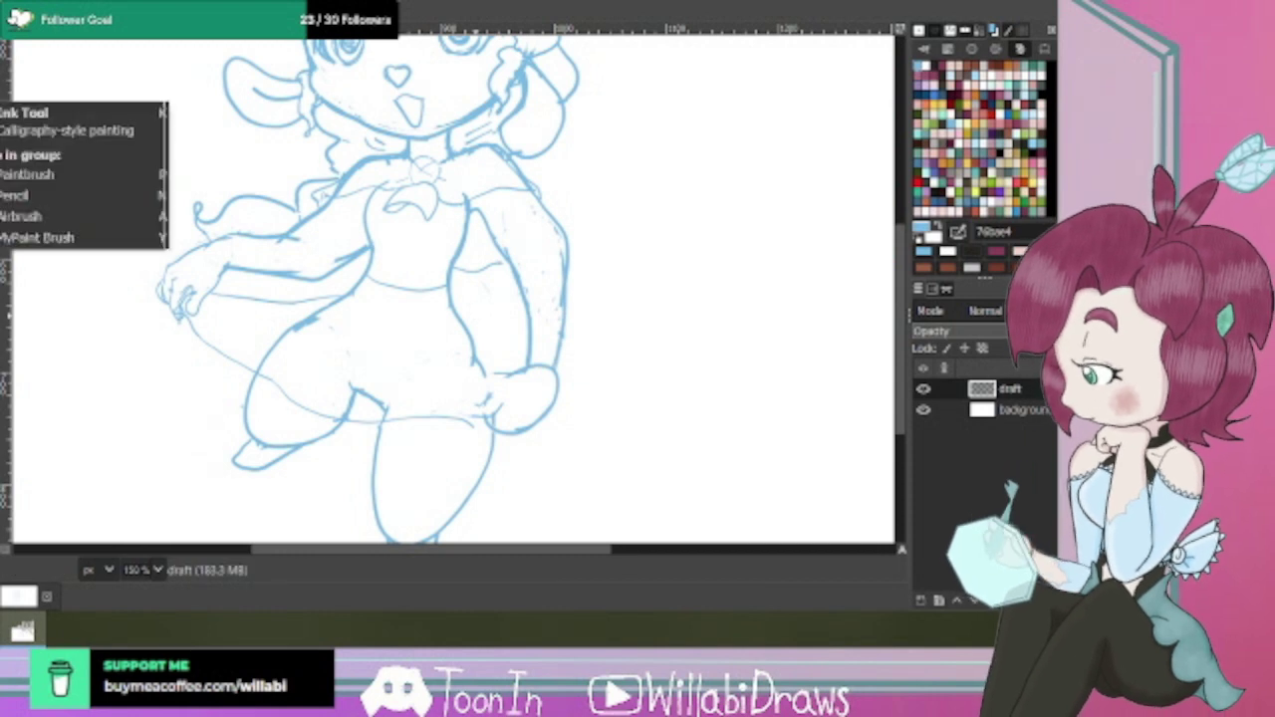
pyautogui.click(4, 94)
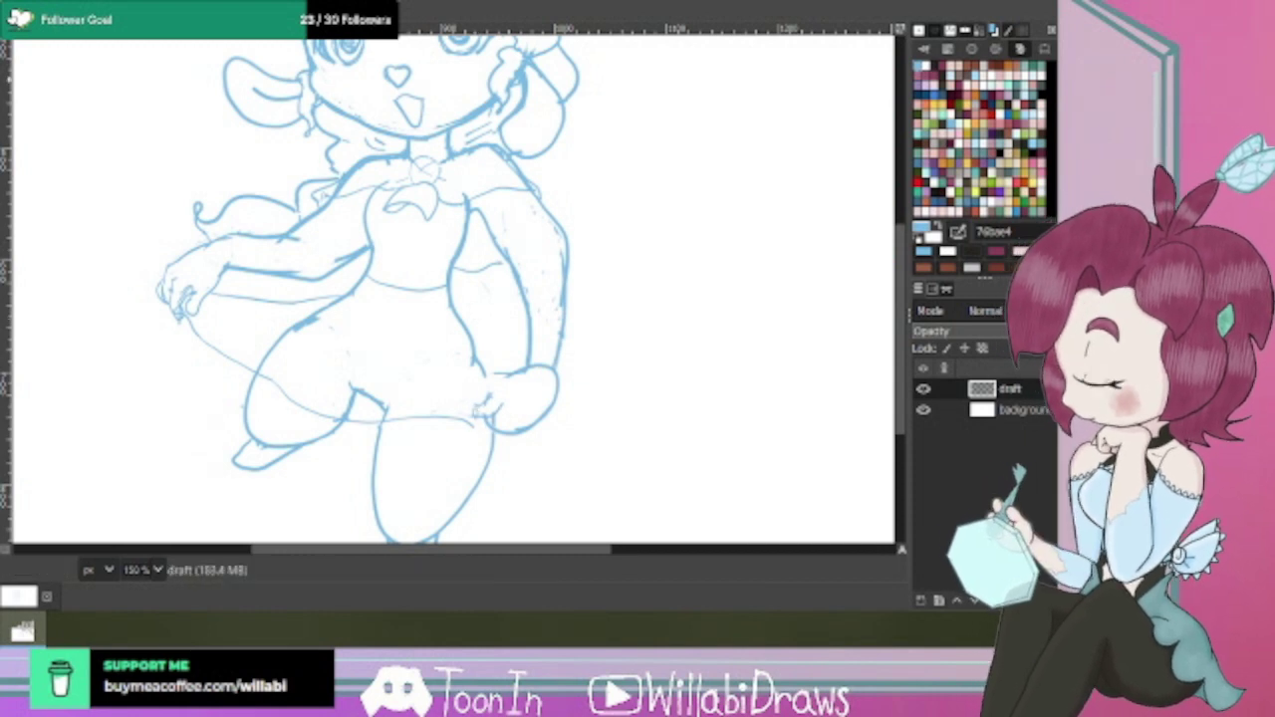
pyautogui.hotkey('shift', 'e')
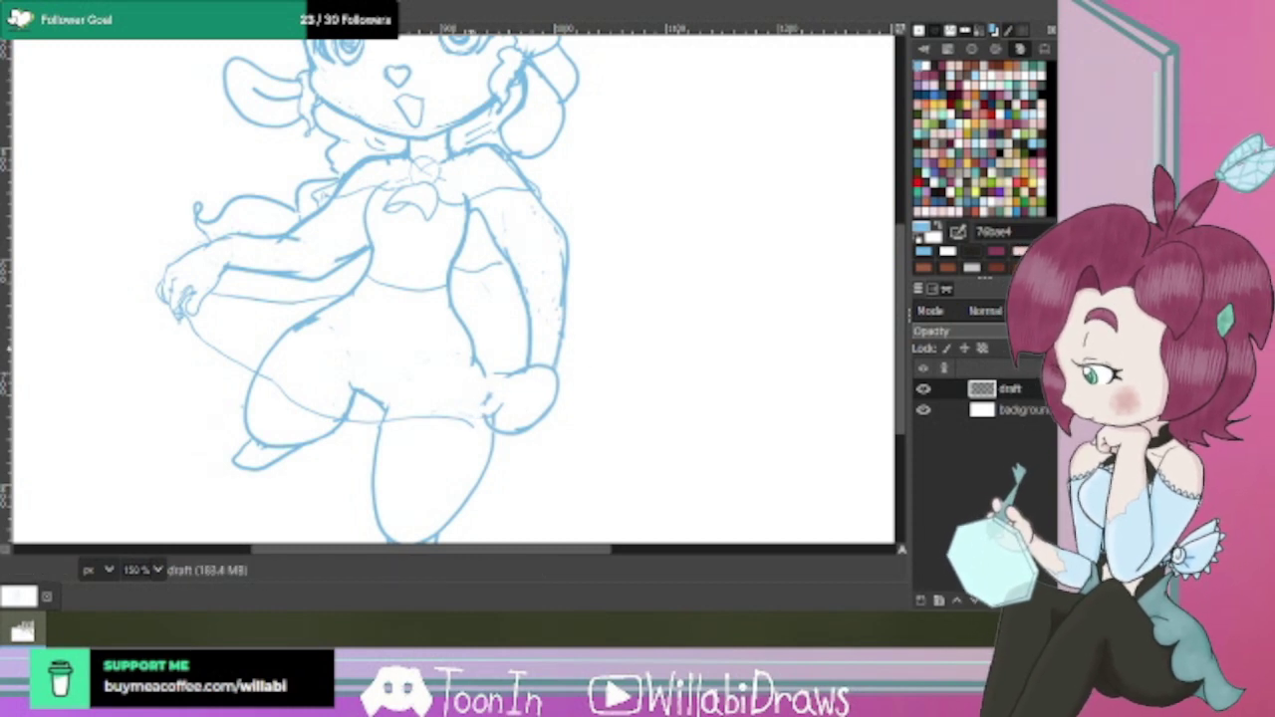
pyautogui.press('p')
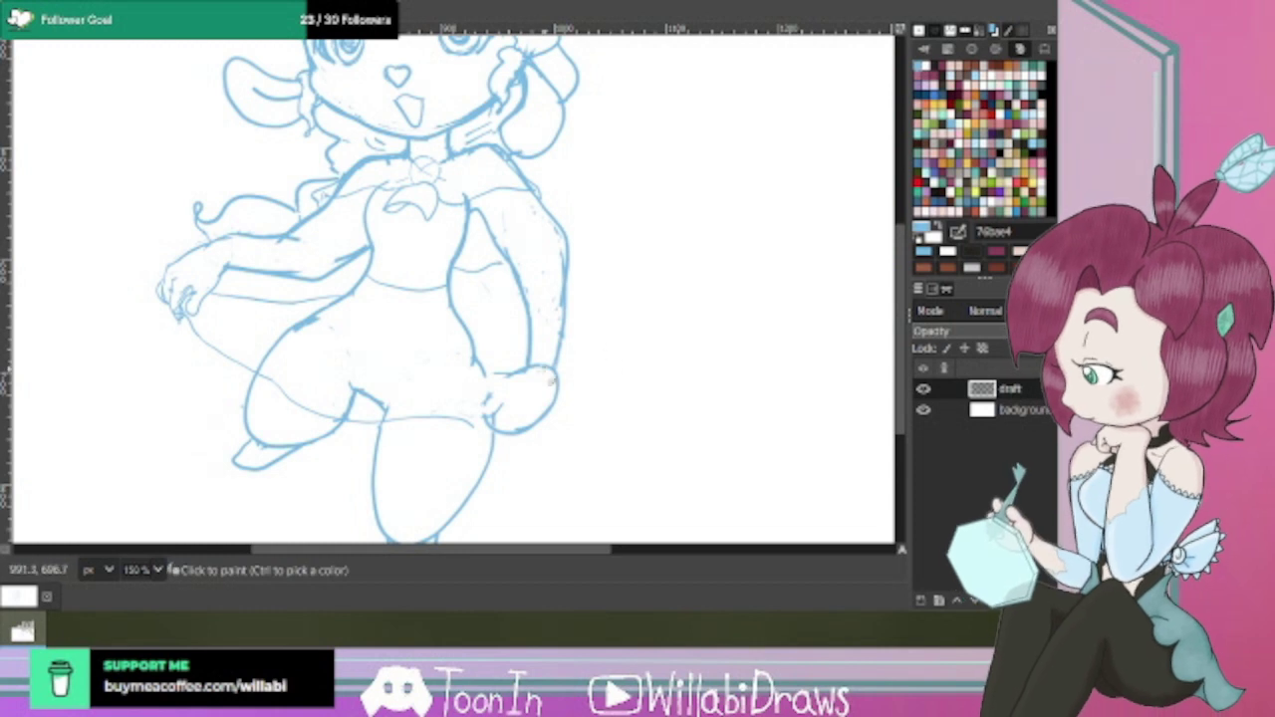
pyautogui.click(475, 395)
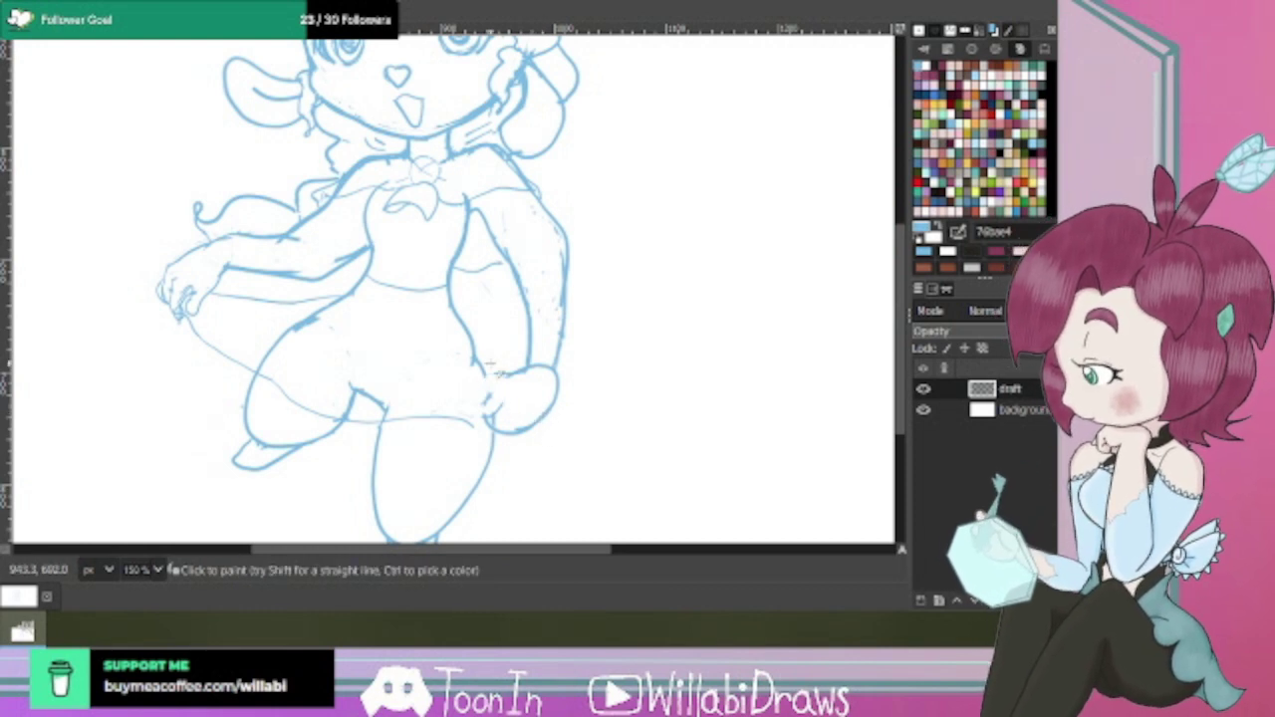
# Erase the remaining finger lines from the lowered hand and redraw its simple oval shape.
pyautogui.hotkey('shift', 'e')
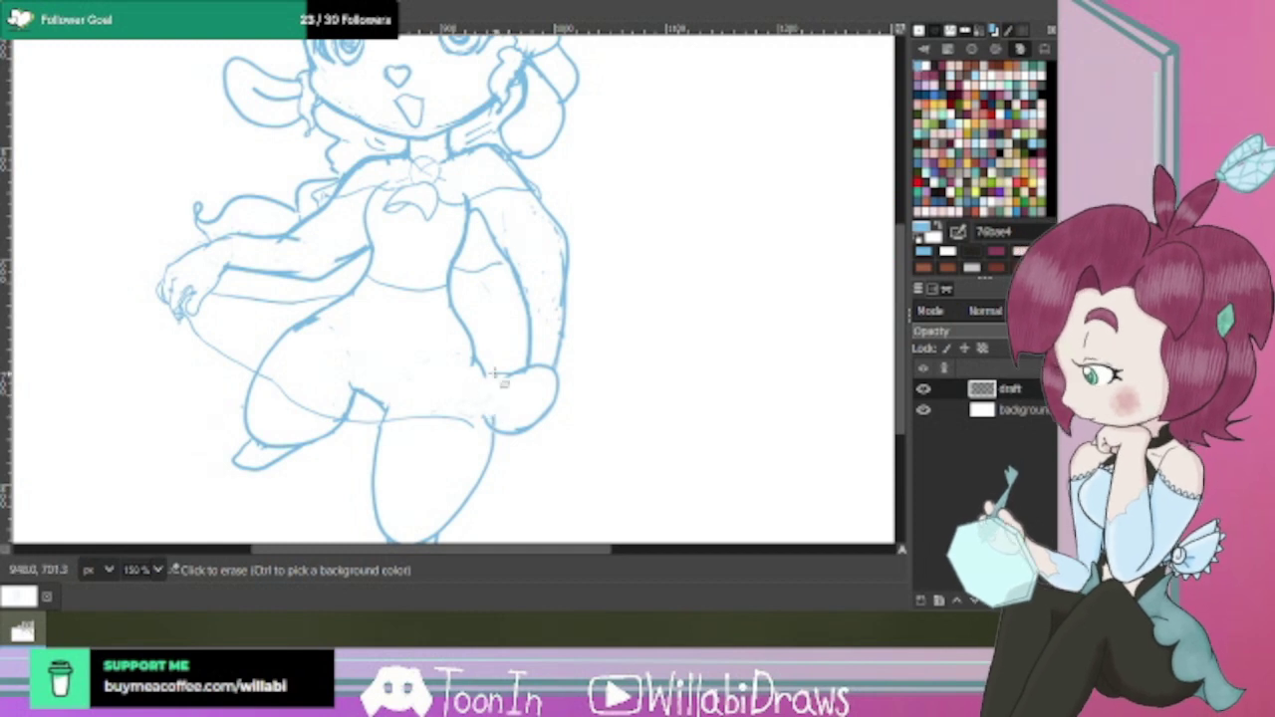
pyautogui.moveTo(503, 373); pyautogui.dragTo(496, 406)
pyautogui.press('p')
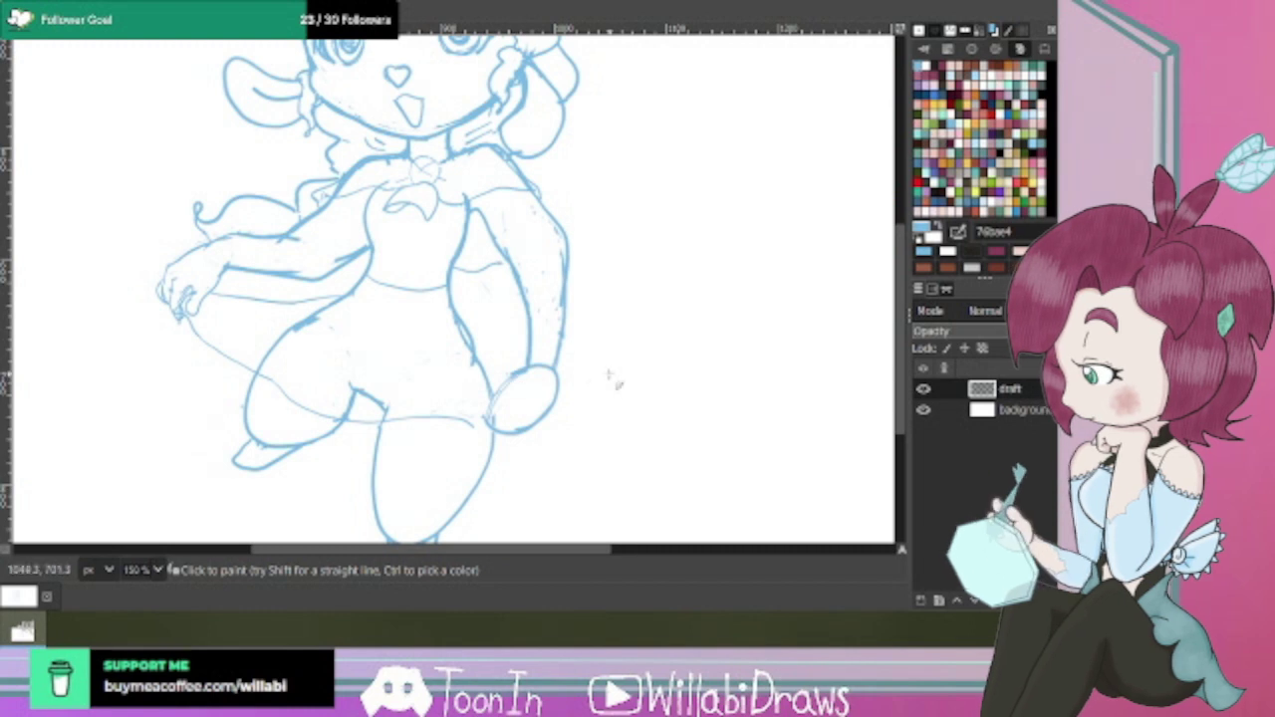
# Draw banded cuffs around both sleeves and two curved vertical lines down the front of the torso.
pyautogui.scroll(-1, 903, 347)
pyautogui.scroll(1, 897, 328)
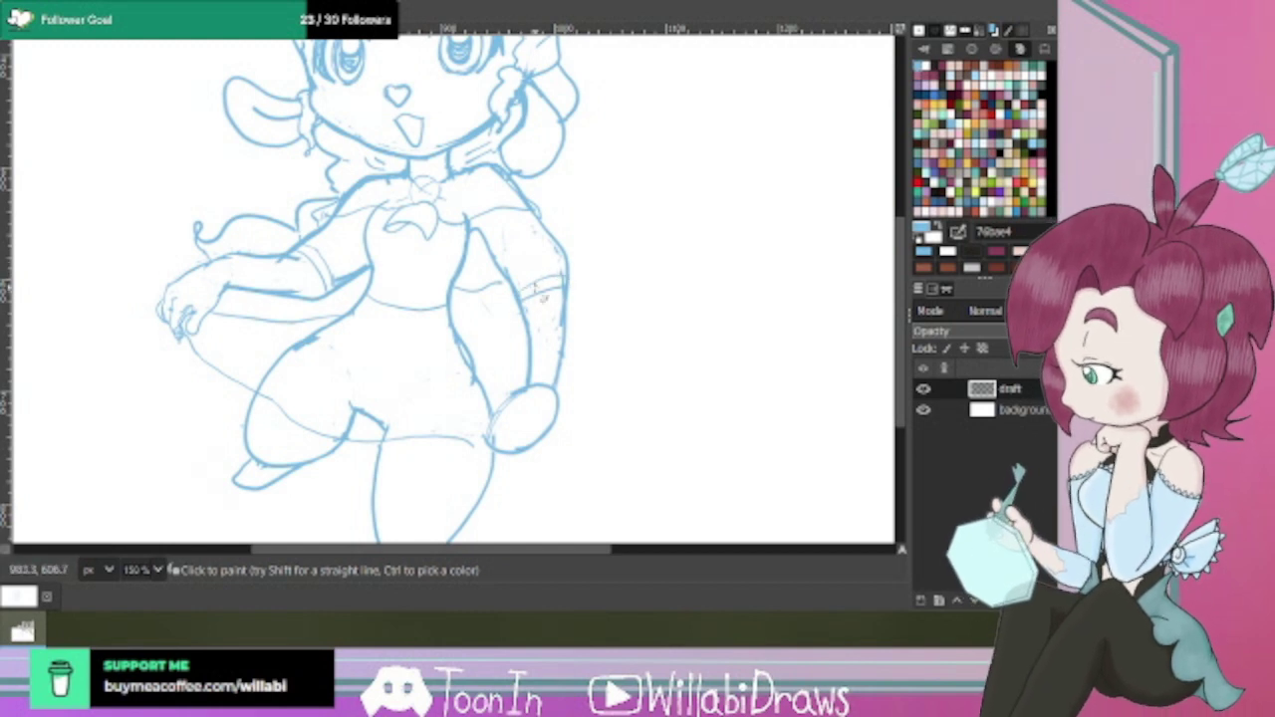
pyautogui.moveTo(519, 292); pyautogui.dragTo(556, 275)
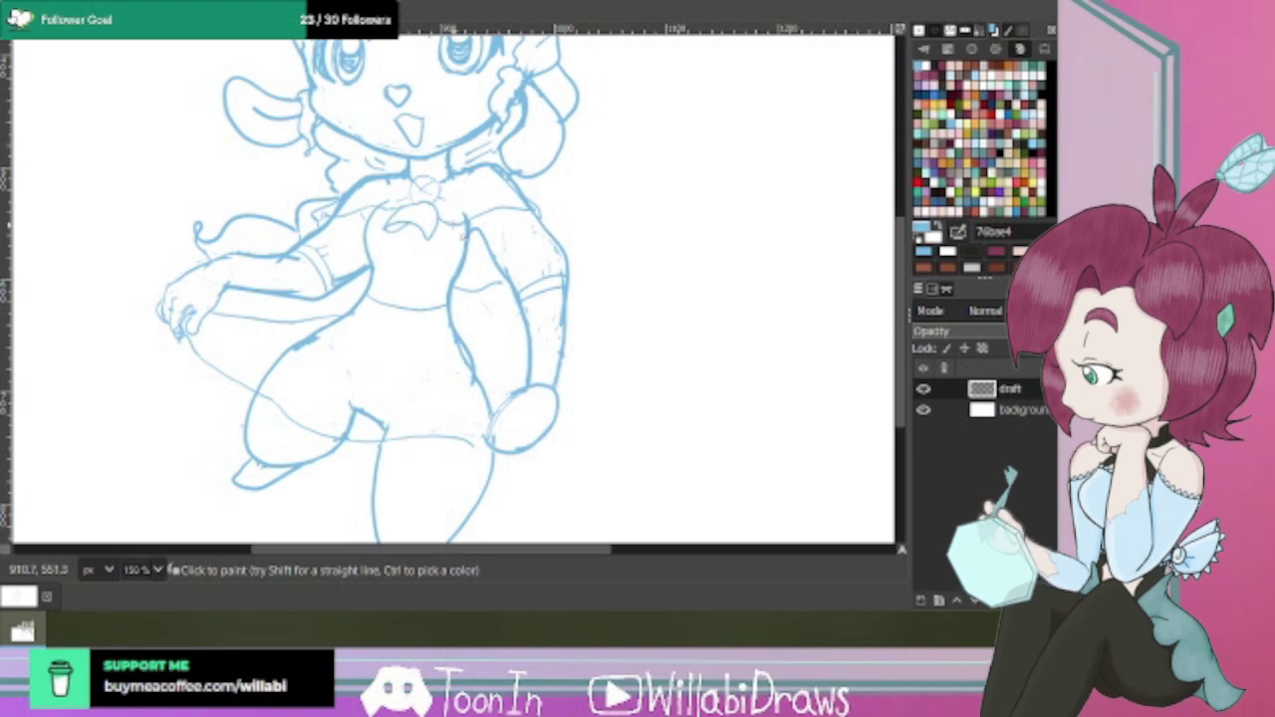
pyautogui.moveTo(388, 211); pyautogui.dragTo(382, 278)
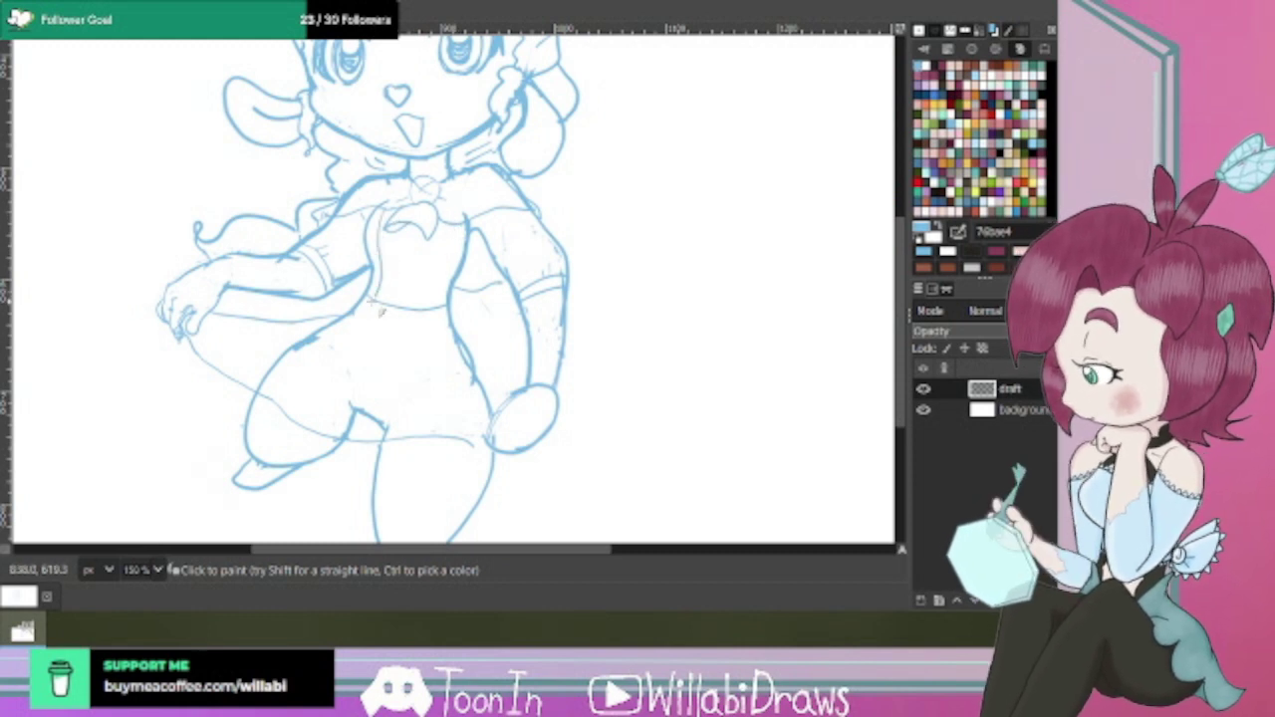
pyautogui.moveTo(451, 222); pyautogui.dragTo(428, 282)
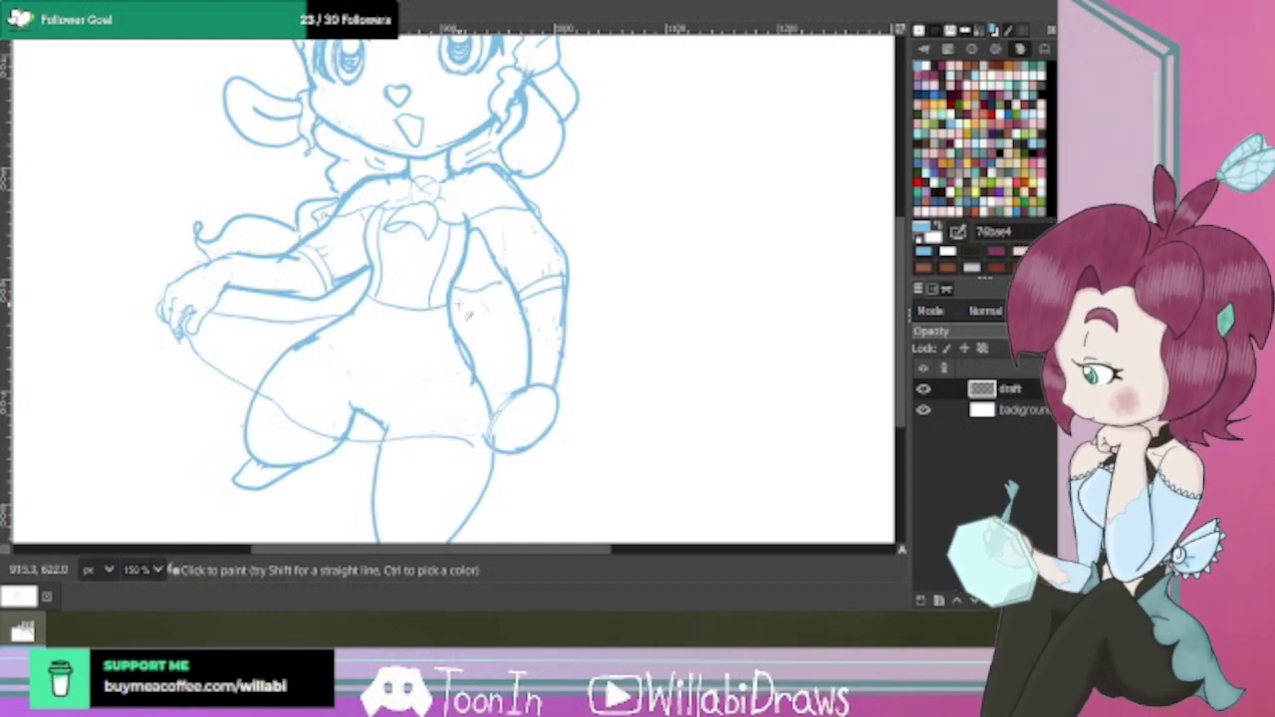
# Sketch a narrow belt with small marks around the waist and extend the hem across the thigh to the lowered hand.
pyautogui.moveTo(901, 315)
pyautogui.mouseDown()
pyautogui.moveTo(901, 278)
pyautogui.moveTo(901, 322)
pyautogui.mouseUp()
pyautogui.scroll(-5, 902, 319)
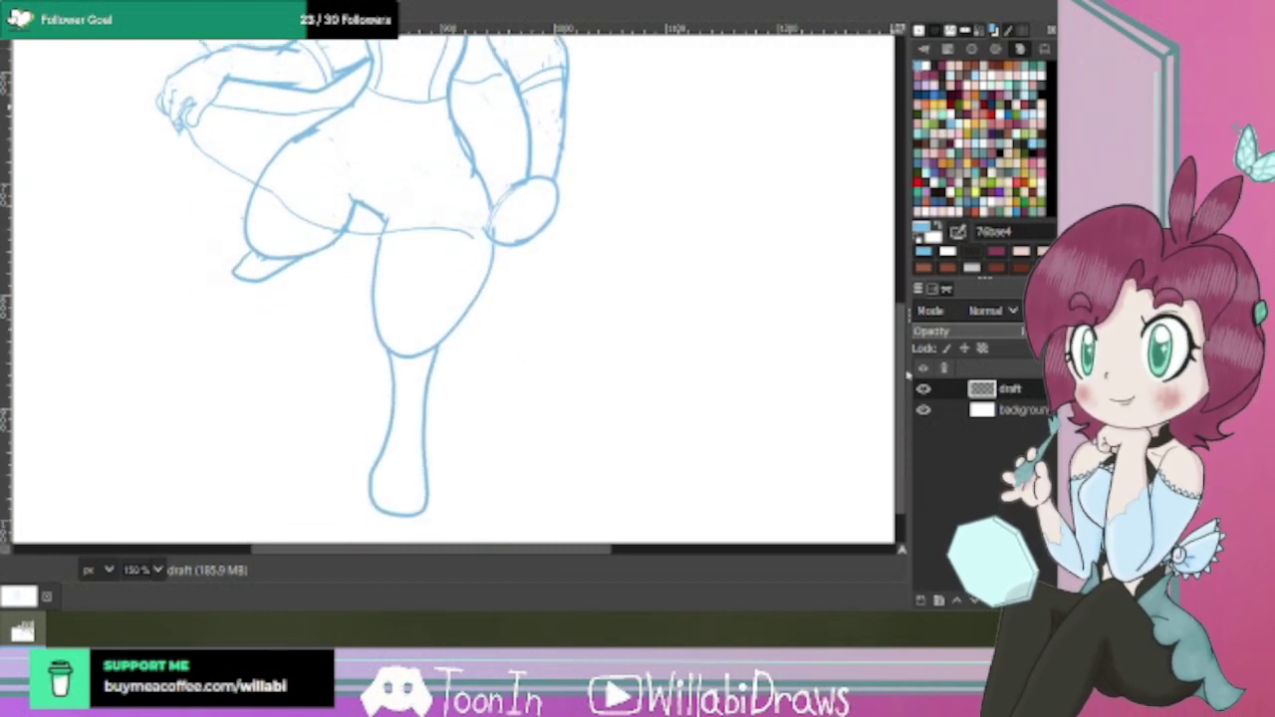
pyautogui.scroll(2, 903, 321)
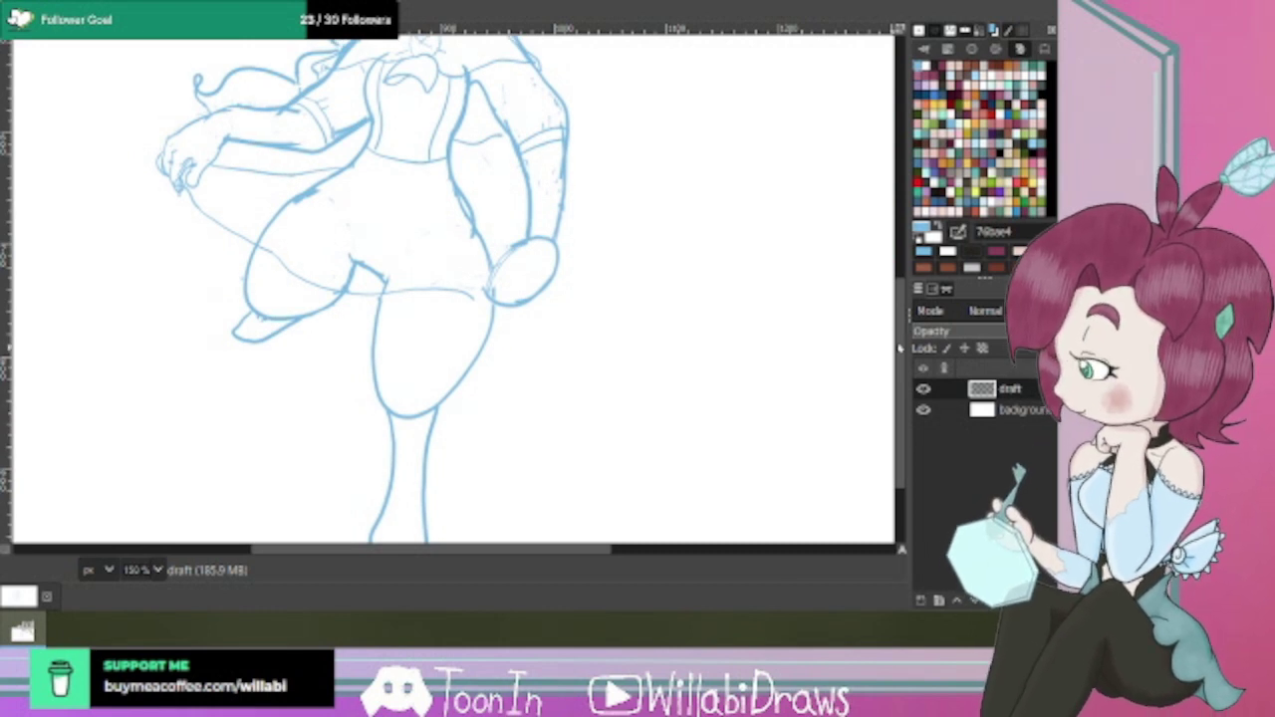
pyautogui.moveTo(902, 321)
pyautogui.mouseDown()
pyautogui.moveTo(903, 283)
pyautogui.moveTo(909, 298)
pyautogui.mouseUp()
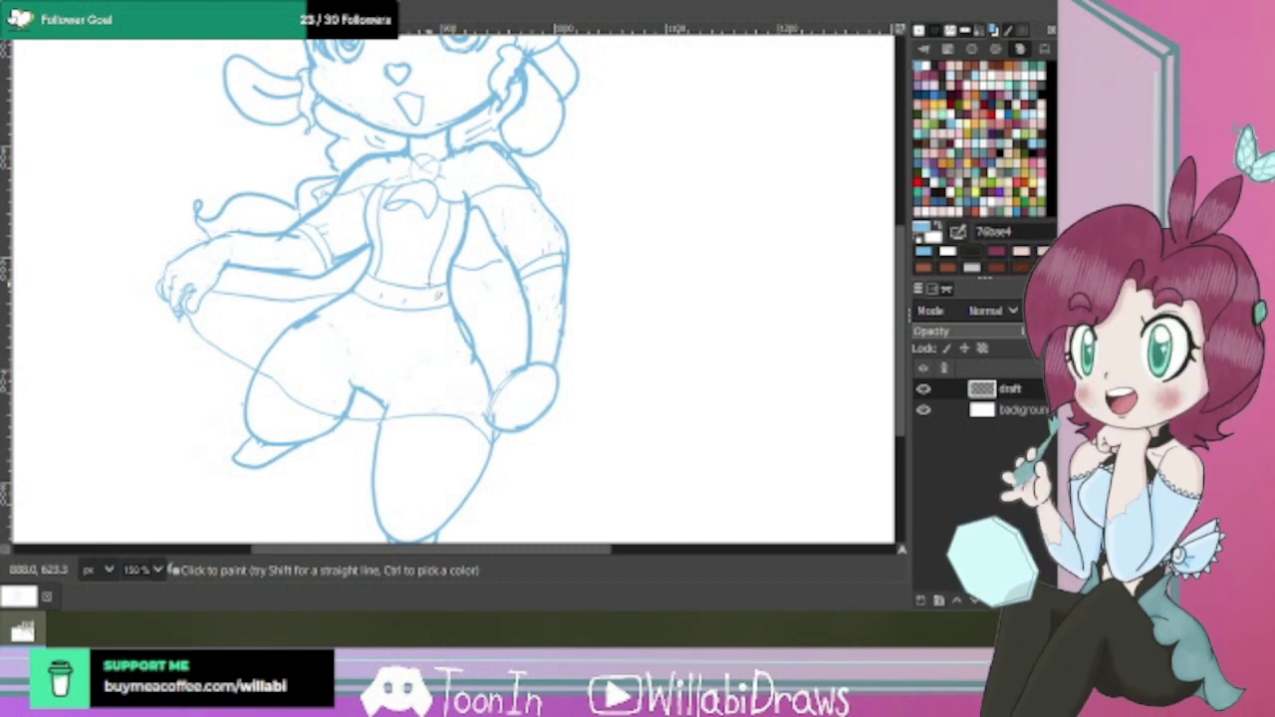
# Clean up the sketch around the neck bow by erasing stray lines and touching up where the torso lines meet the cape.
pyautogui.moveTo(902, 338)
pyautogui.mouseDown()
pyautogui.moveTo(902, 276)
pyautogui.moveTo(904, 315)
pyautogui.mouseUp()
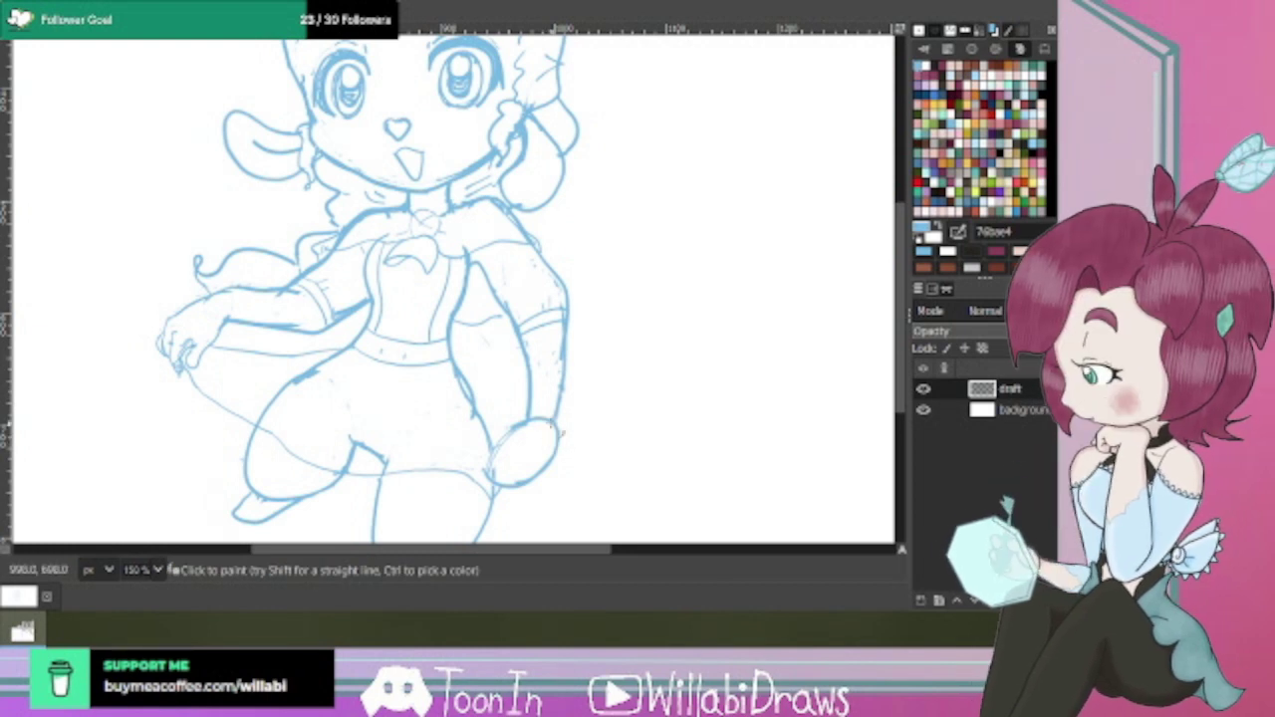
pyautogui.scroll(-3, 903, 397)
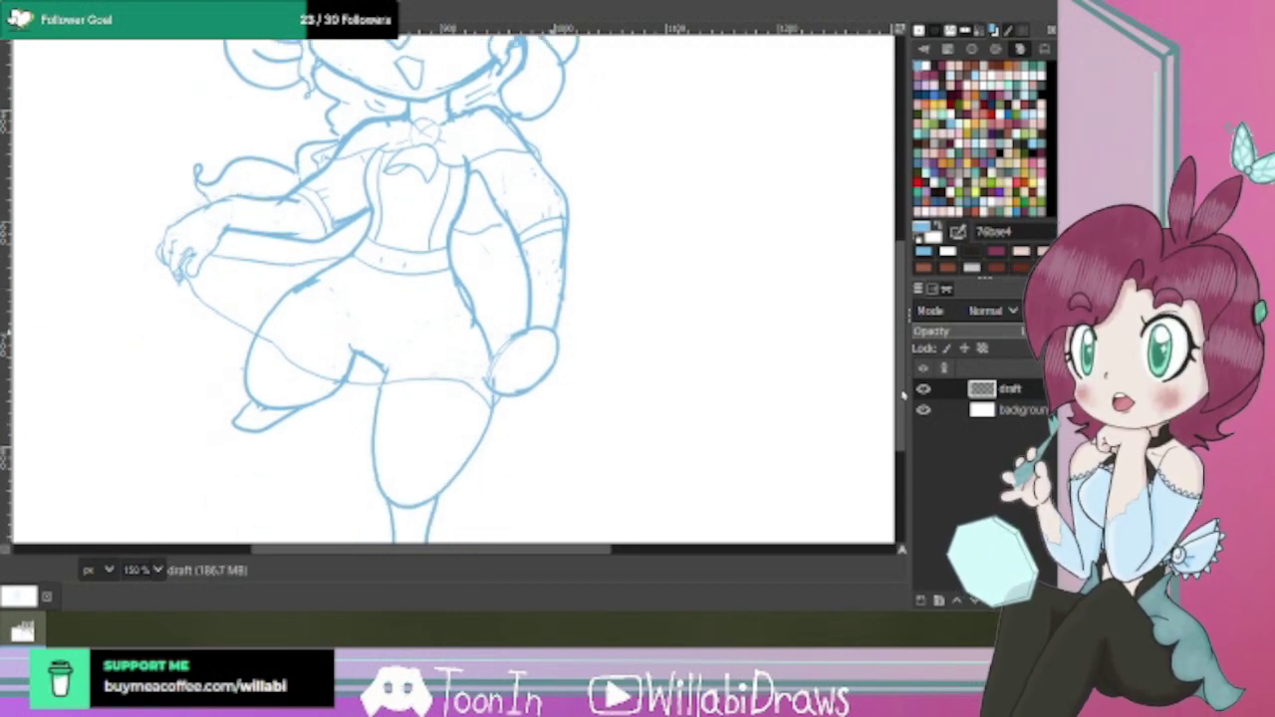
pyautogui.moveTo(903, 398); pyautogui.dragTo(902, 341)
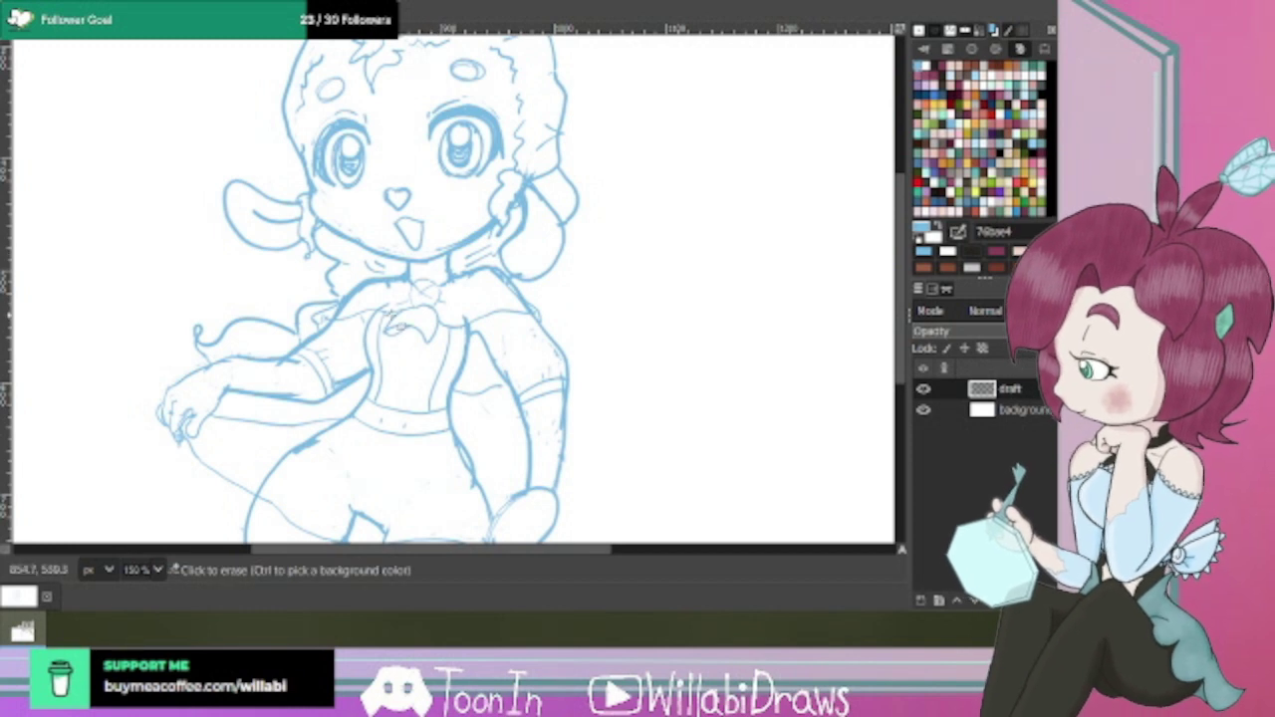
pyautogui.scroll(3, 390, 320)
pyautogui.moveTo(376, 314); pyautogui.dragTo(373, 325)
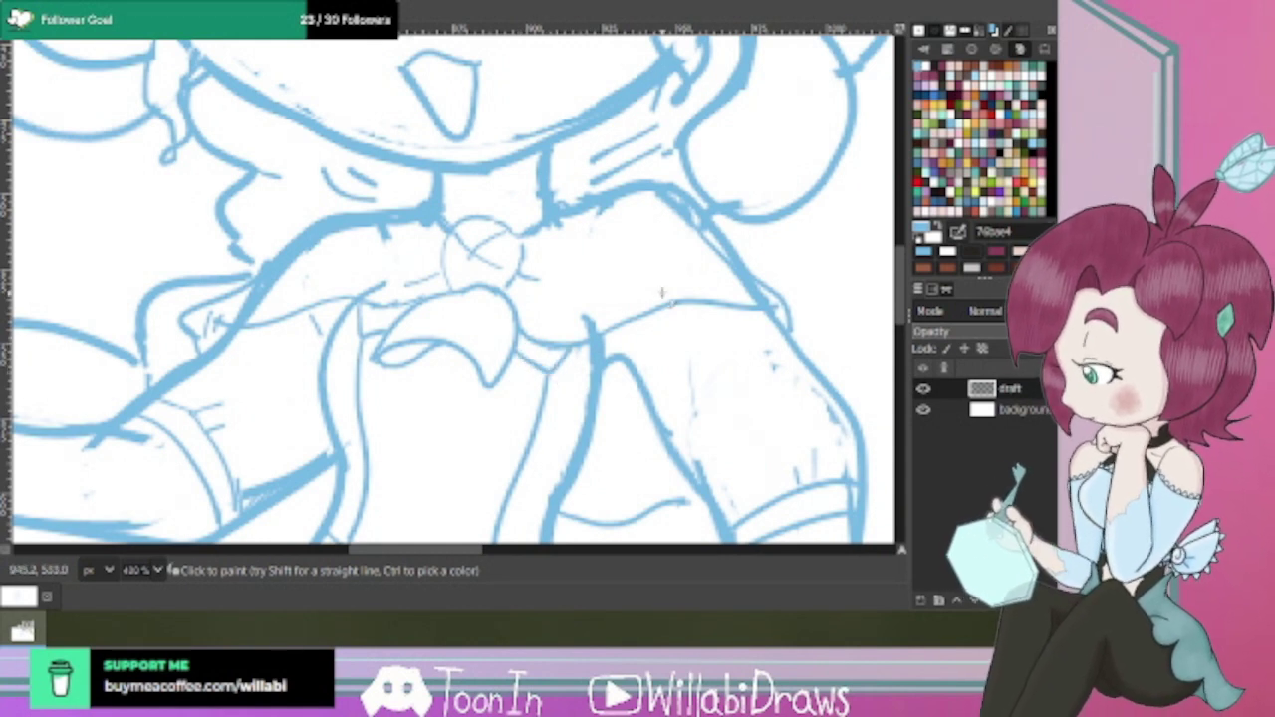
pyautogui.scroll(-2, 663, 301)
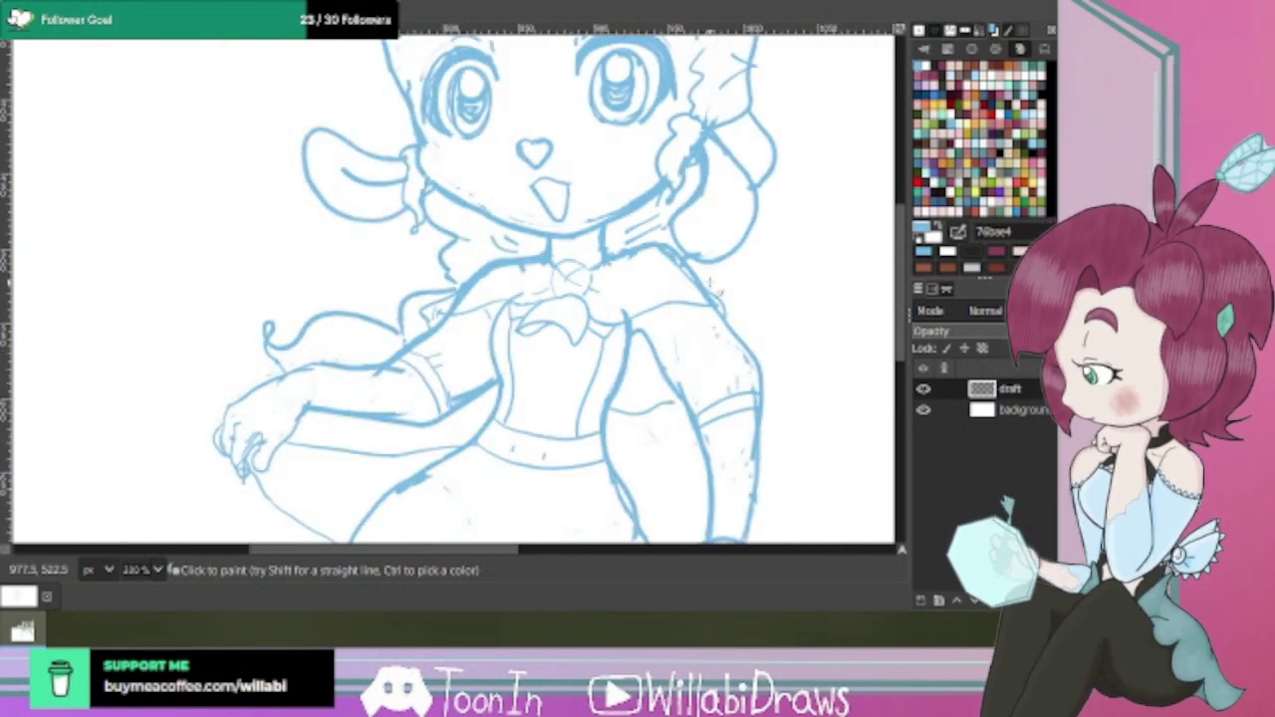
pyautogui.moveTo(505, 552); pyautogui.dragTo(514, 552)
pyautogui.moveTo(899, 317); pyautogui.dragTo(904, 324)
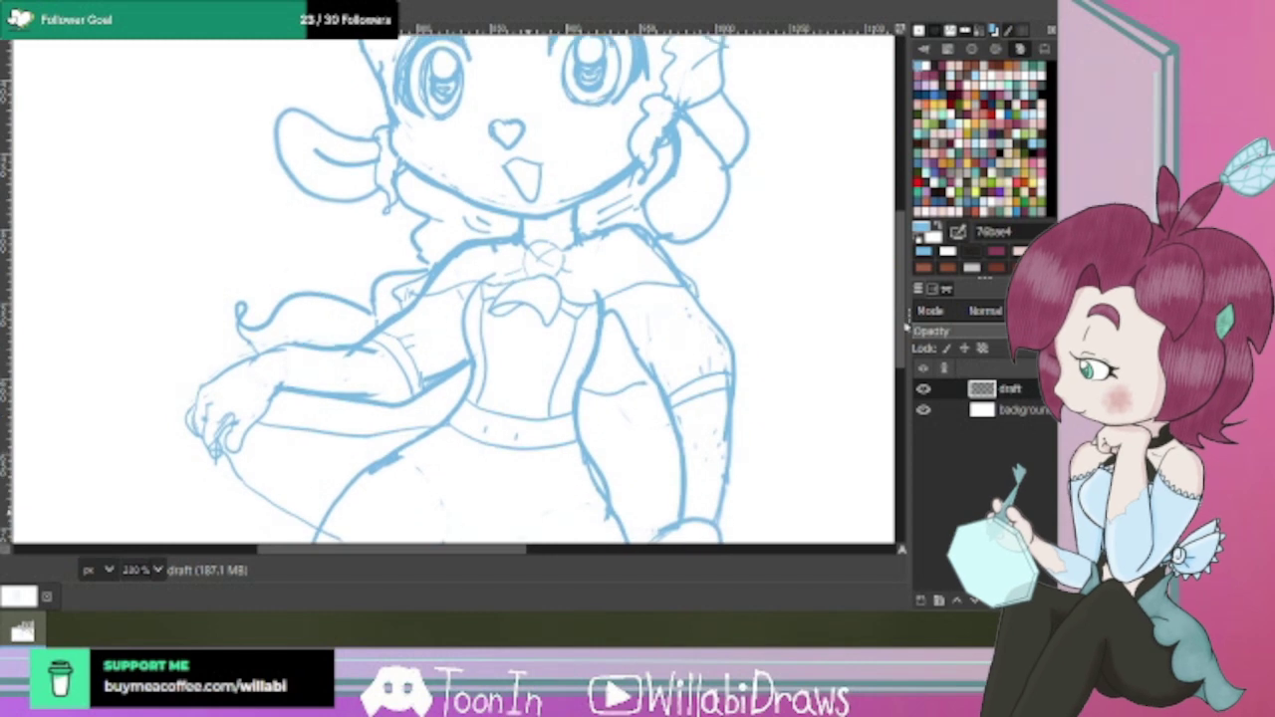
# Sketch a small tied bow with leaf-shaped loops and loose ends on the front of the belt.
pyautogui.scroll(-3, 453, 289)
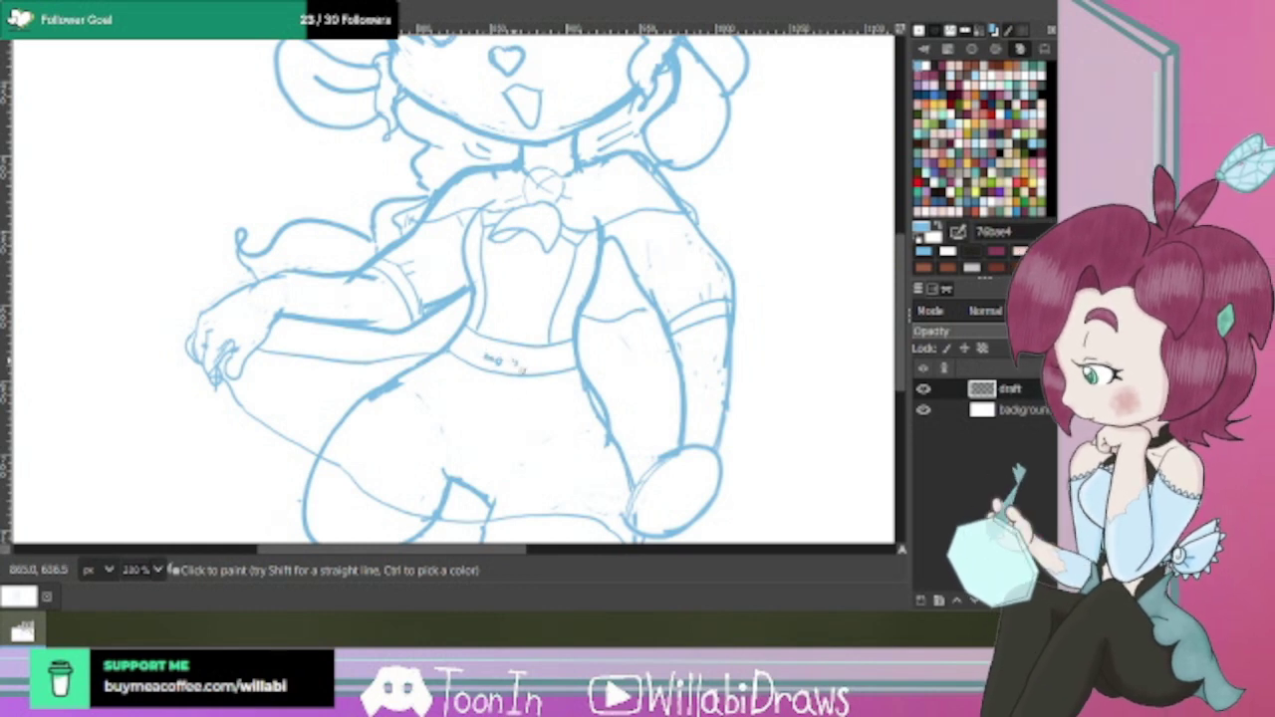
pyautogui.moveTo(512, 365); pyautogui.dragTo(517, 361)
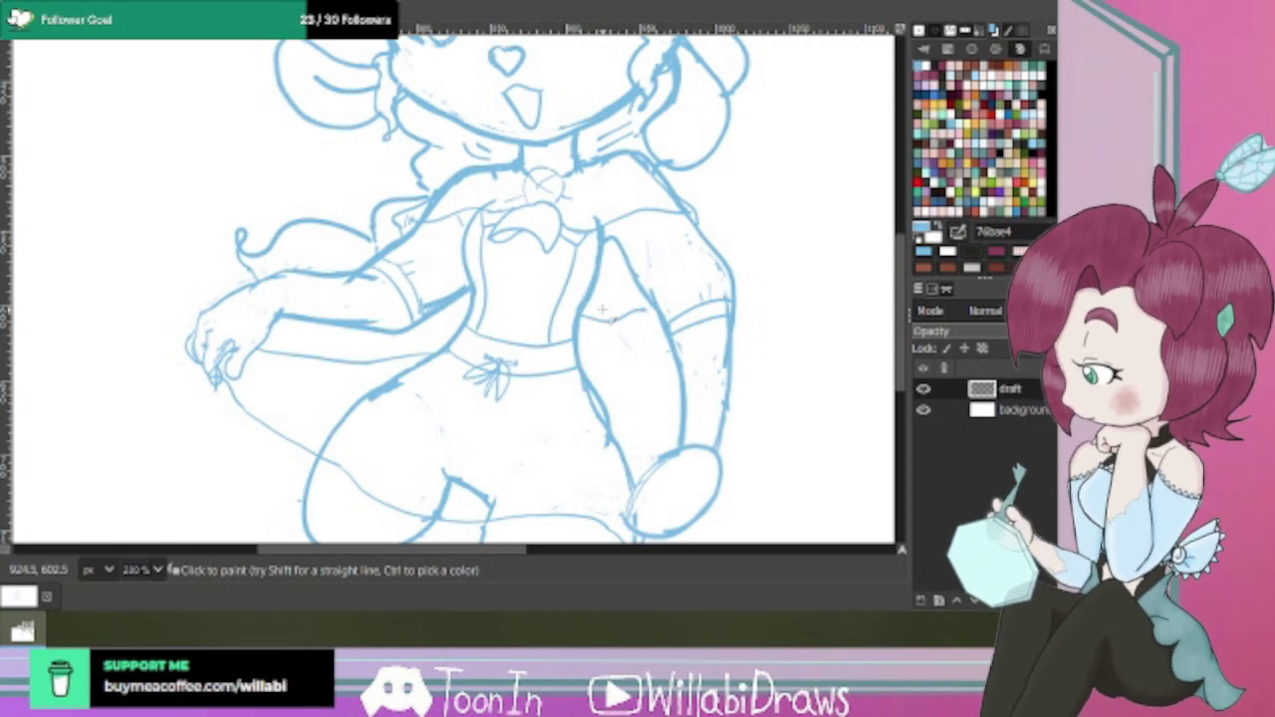
# Draw the fingers and the lower palm contour inside the lowered hand's oval so the hand grips the hem.
pyautogui.moveTo(905, 354)
pyautogui.mouseDown()
pyautogui.moveTo(902, 381)
pyautogui.moveTo(905, 357)
pyautogui.mouseUp()
pyautogui.scroll(-3, 904, 353)
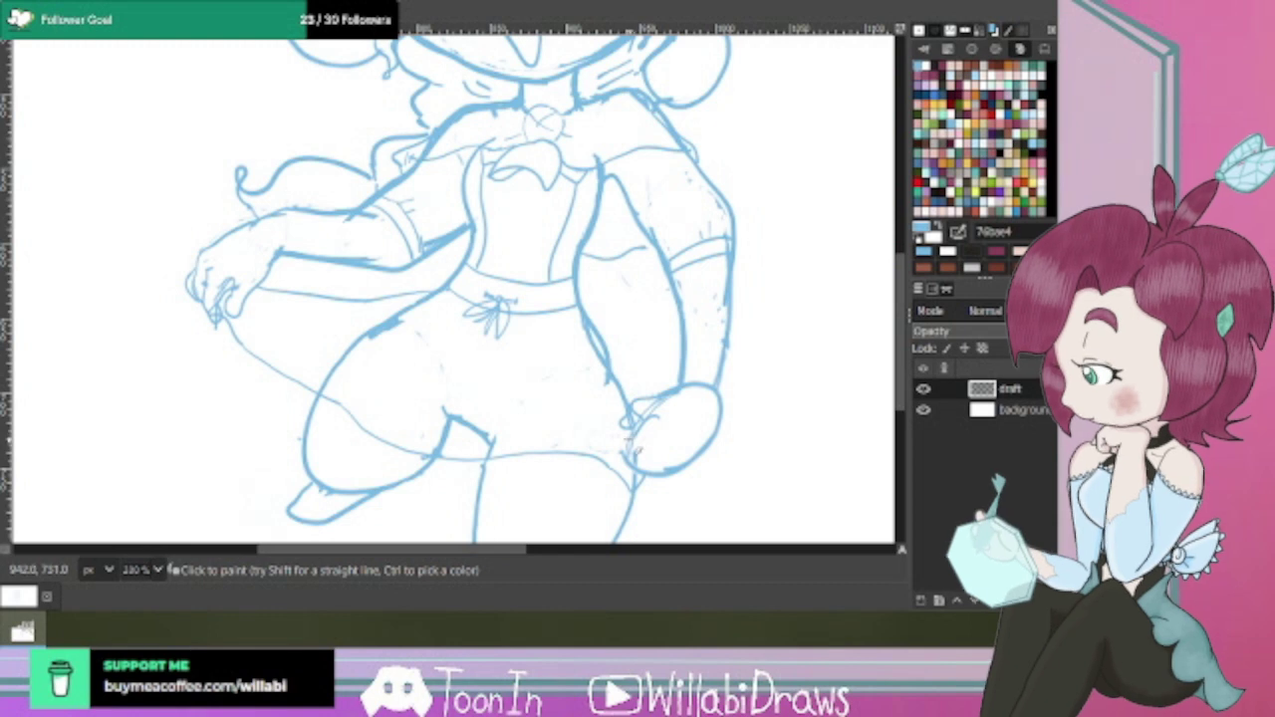
pyautogui.moveTo(624, 451); pyautogui.dragTo(664, 426)
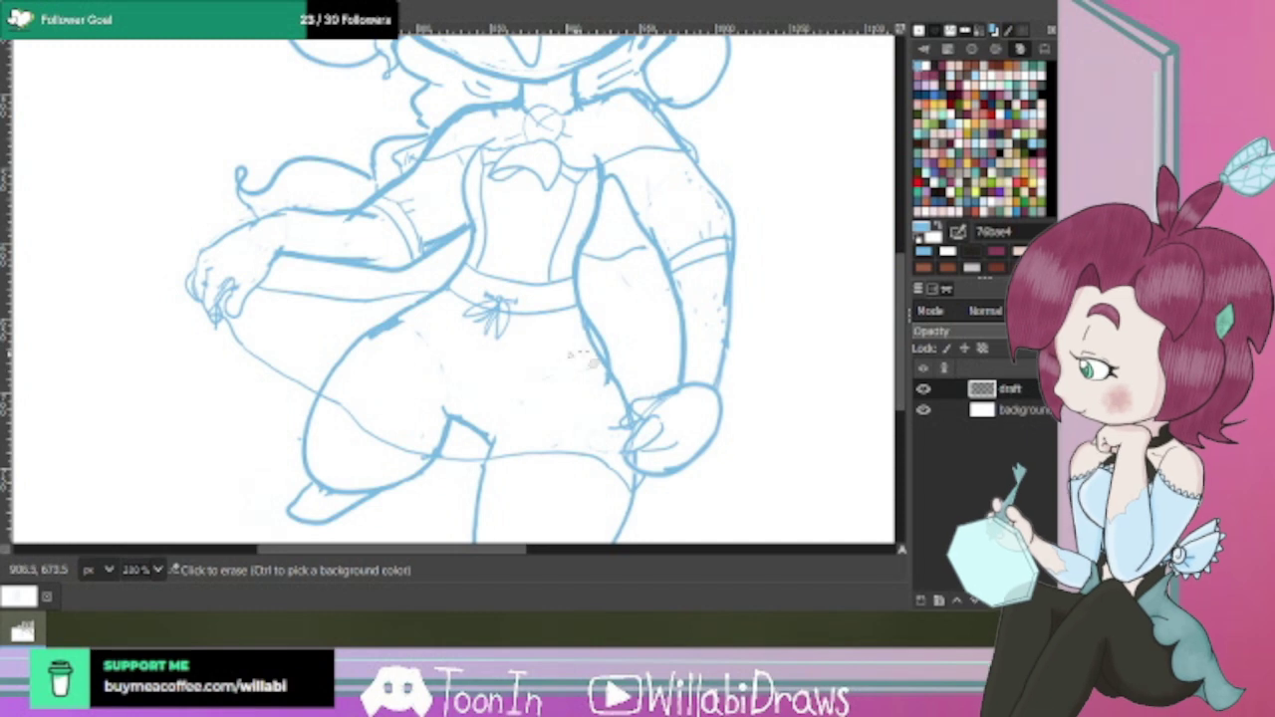
pyautogui.scroll(3, 623, 409)
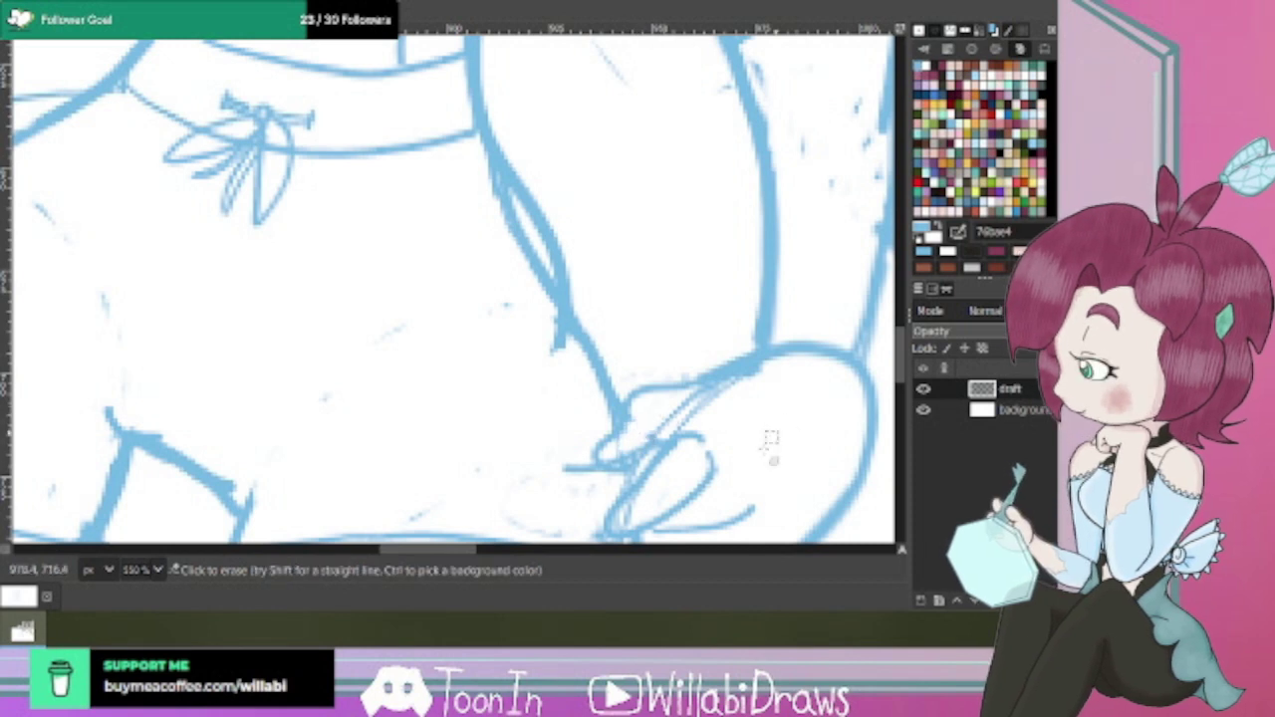
pyautogui.scroll(-5, 901, 367)
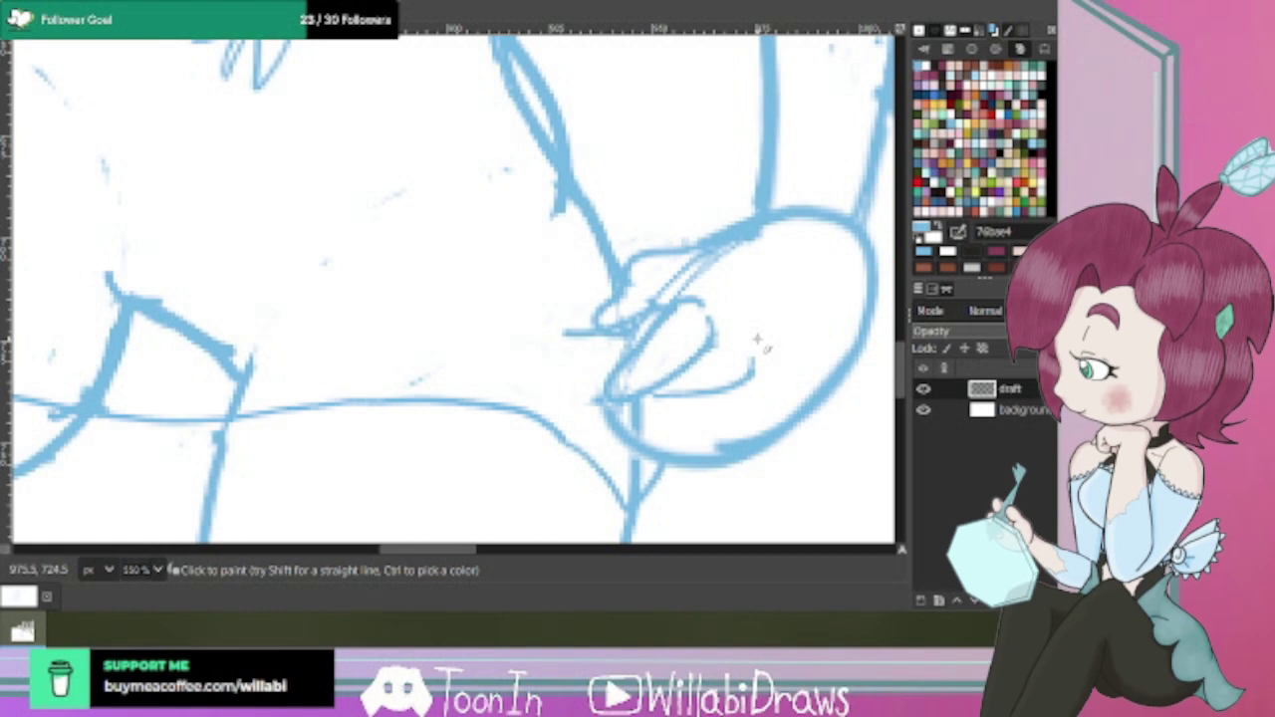
pyautogui.moveTo(679, 398)
pyautogui.mouseDown()
pyautogui.moveTo(777, 401)
pyautogui.moveTo(747, 405)
pyautogui.moveTo(784, 403)
pyautogui.mouseUp()
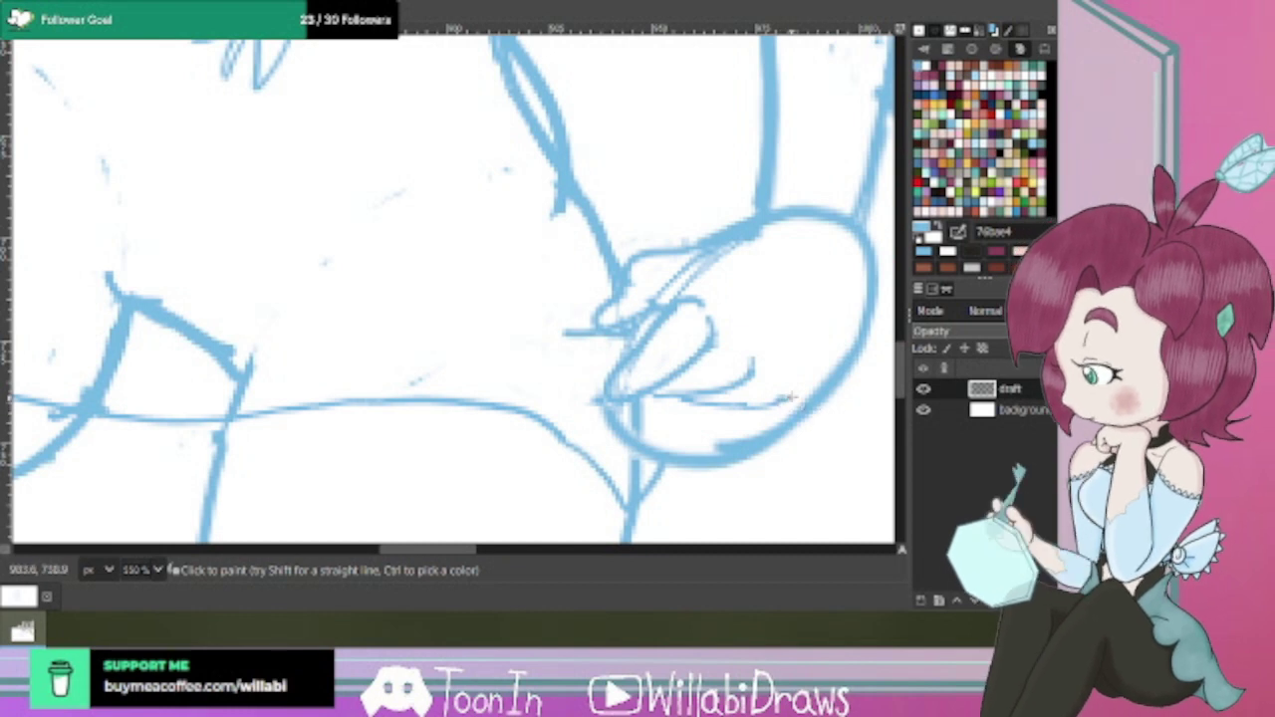
pyautogui.moveTo(789, 403); pyautogui.dragTo(835, 354)
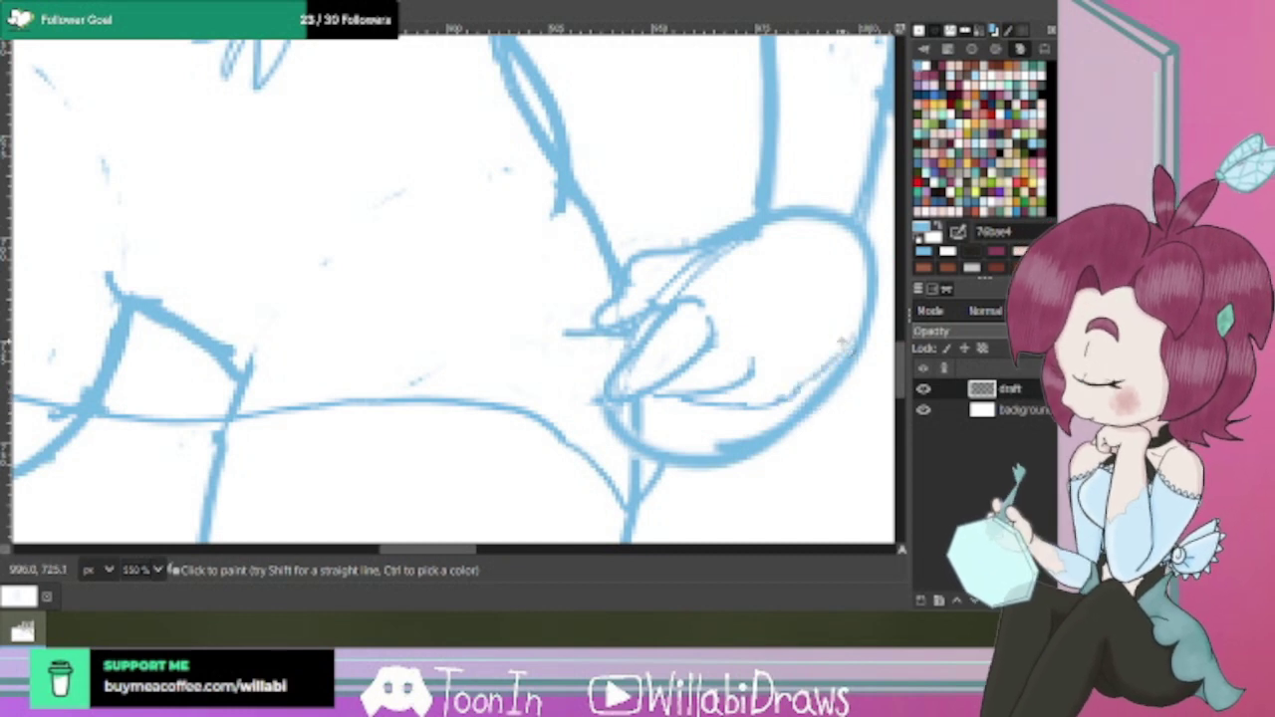
# Erase the oval guide outline around the lowered hand, including its lower curve and the line across the wrist.
pyautogui.moveTo(474, 550); pyautogui.dragTo(503, 556)
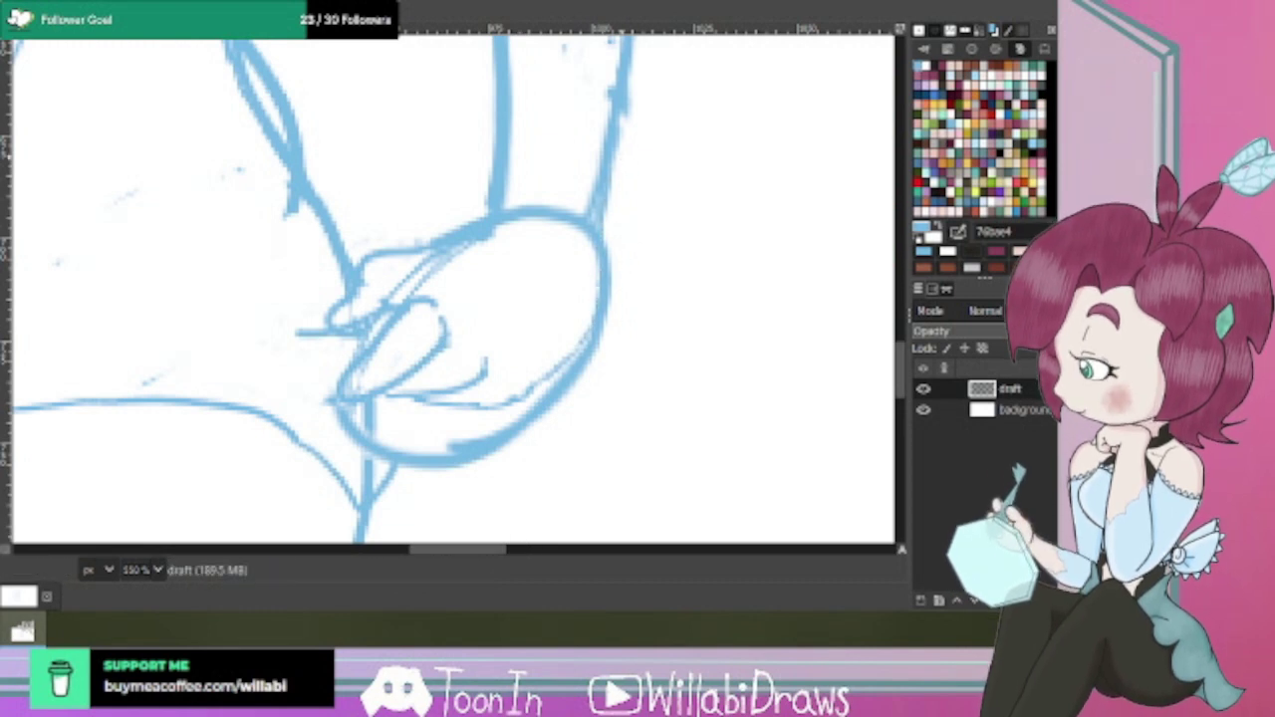
pyautogui.hotkey('shift', 'e')
pyautogui.moveTo(357, 418)
pyautogui.mouseDown()
pyautogui.moveTo(349, 430)
pyautogui.moveTo(339, 412)
pyautogui.moveTo(360, 440)
pyautogui.mouseUp()
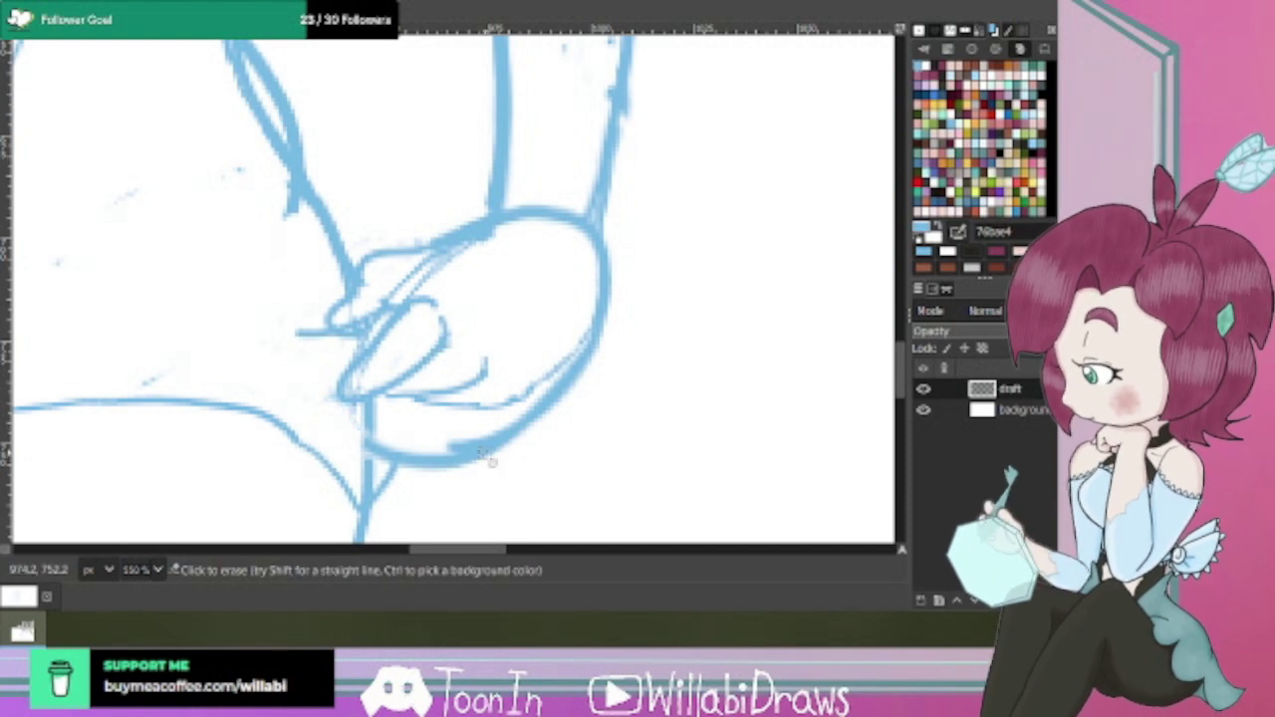
pyautogui.moveTo(446, 430)
pyautogui.mouseDown()
pyautogui.moveTo(368, 441)
pyautogui.moveTo(500, 451)
pyautogui.moveTo(445, 442)
pyautogui.moveTo(409, 462)
pyautogui.moveTo(535, 430)
pyautogui.moveTo(566, 389)
pyautogui.moveTo(535, 407)
pyautogui.moveTo(599, 352)
pyautogui.moveTo(555, 391)
pyautogui.moveTo(580, 383)
pyautogui.moveTo(540, 414)
pyautogui.moveTo(610, 342)
pyautogui.mouseUp()
pyautogui.moveTo(612, 223)
pyautogui.mouseDown()
pyautogui.moveTo(535, 204)
pyautogui.moveTo(552, 233)
pyautogui.moveTo(583, 224)
pyautogui.mouseUp()
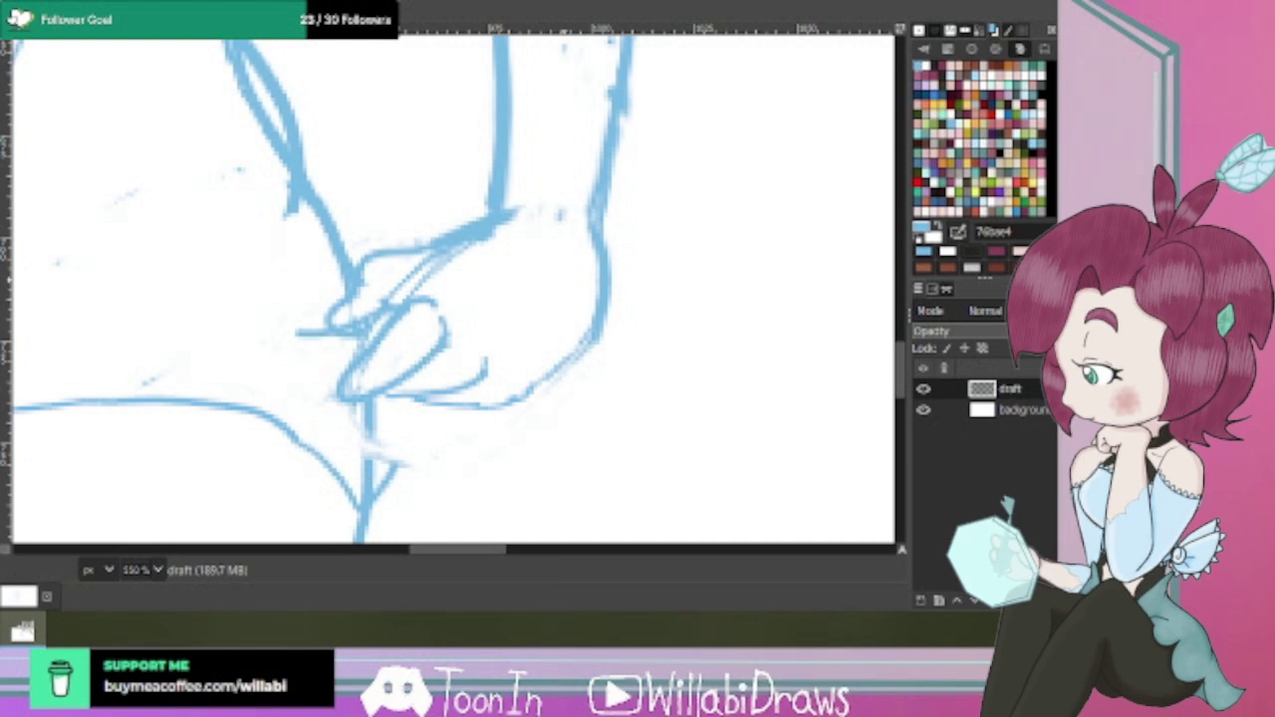
# Redraw the underside of the lowered hand with a smooth contour from the fingers up to the outer palm.
pyautogui.click(4, 80)
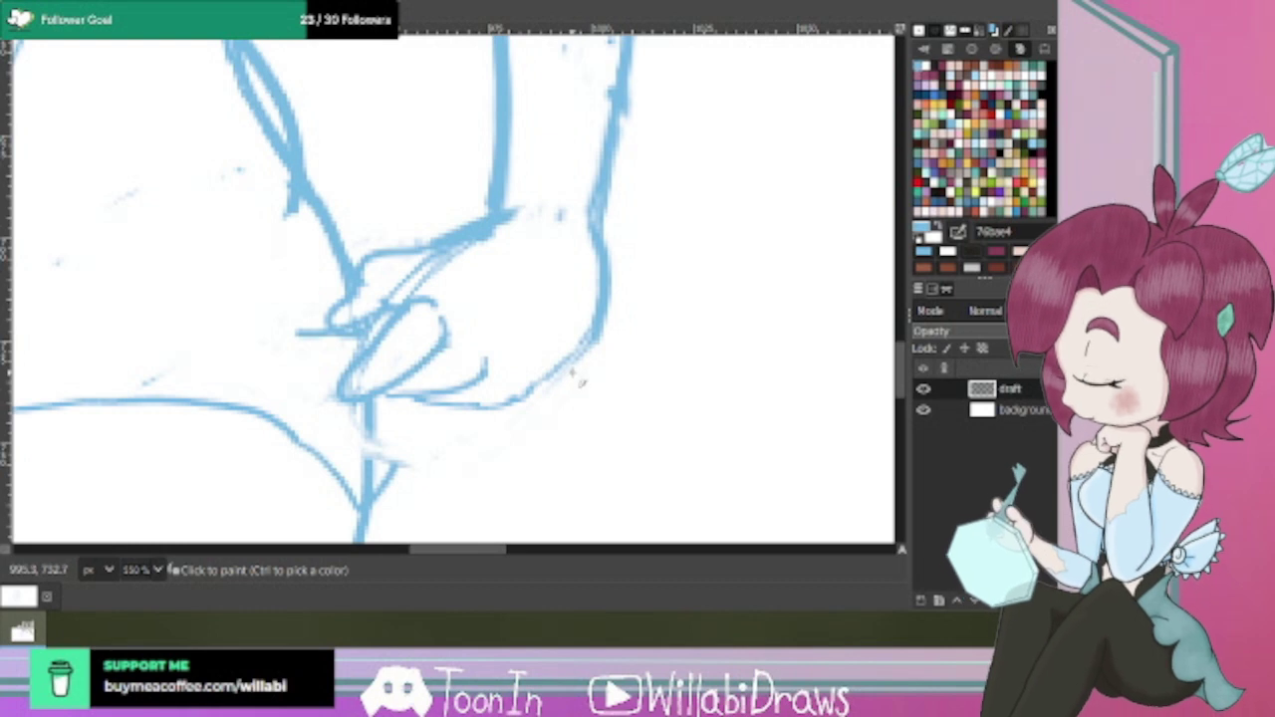
pyautogui.moveTo(488, 414); pyautogui.dragTo(520, 377)
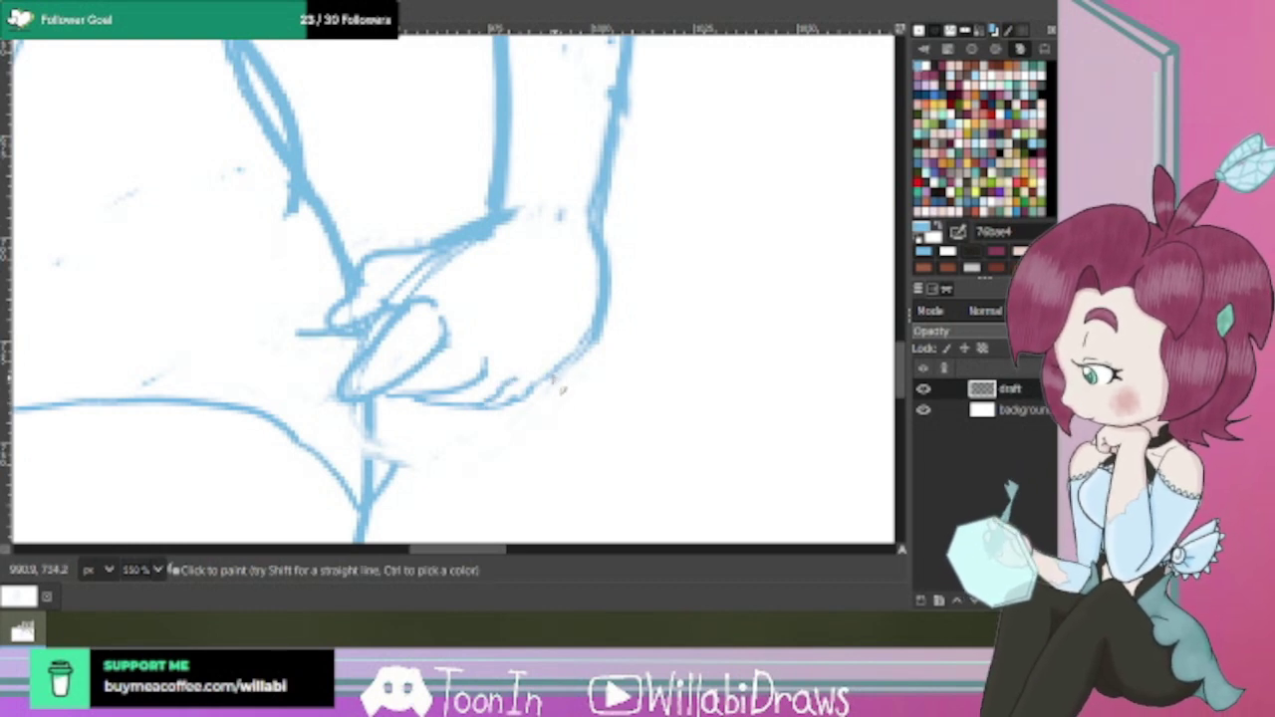
pyautogui.hotkey('ctrl', 'z')
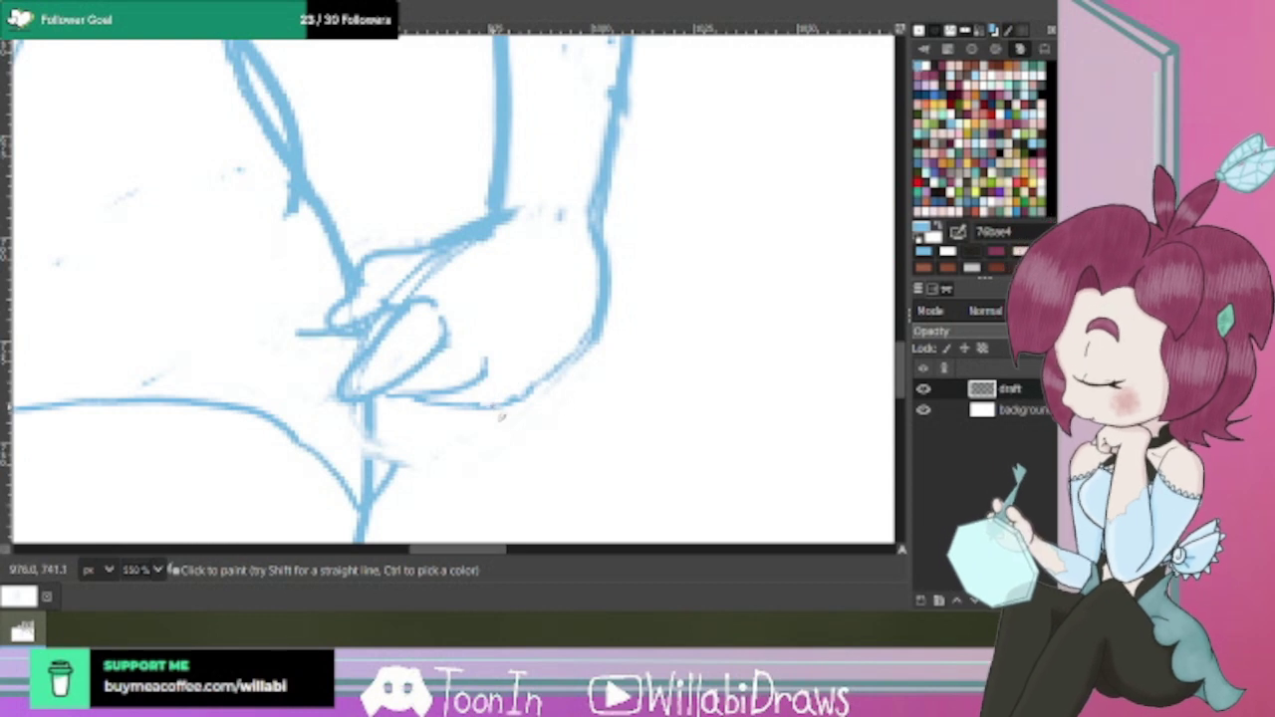
pyautogui.moveTo(487, 406); pyautogui.dragTo(533, 381)
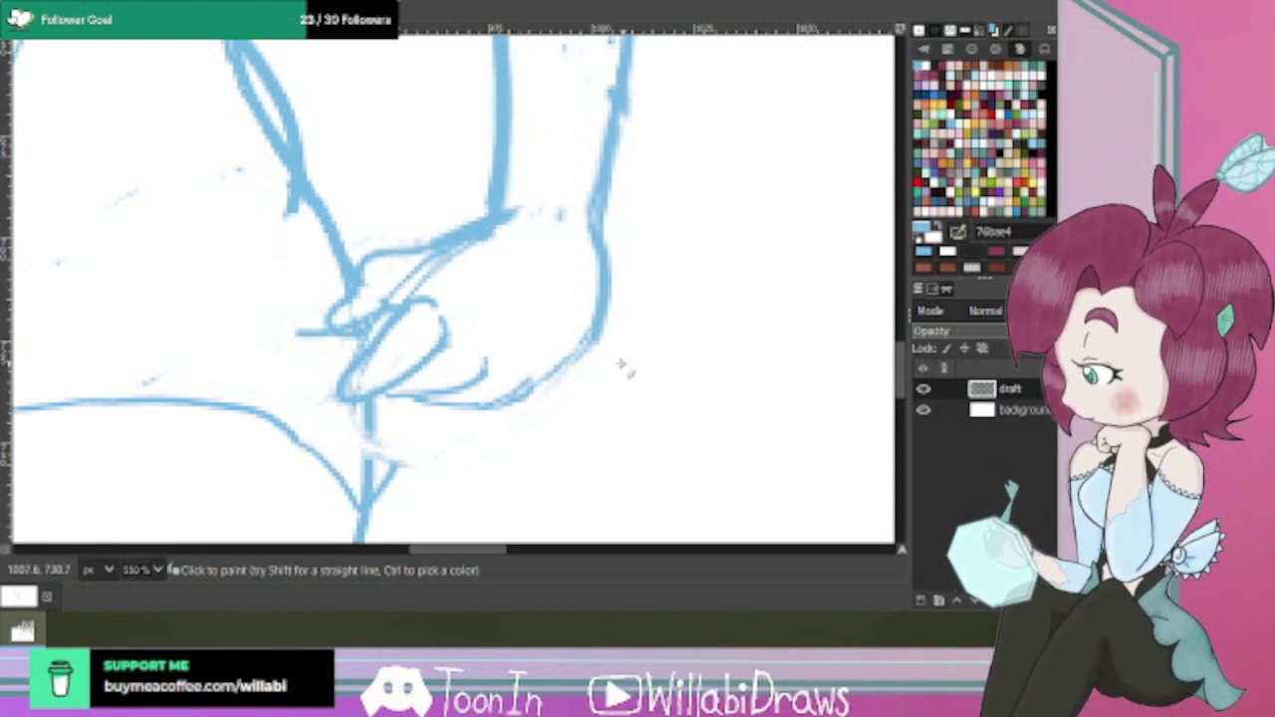
pyautogui.moveTo(537, 398); pyautogui.dragTo(606, 342)
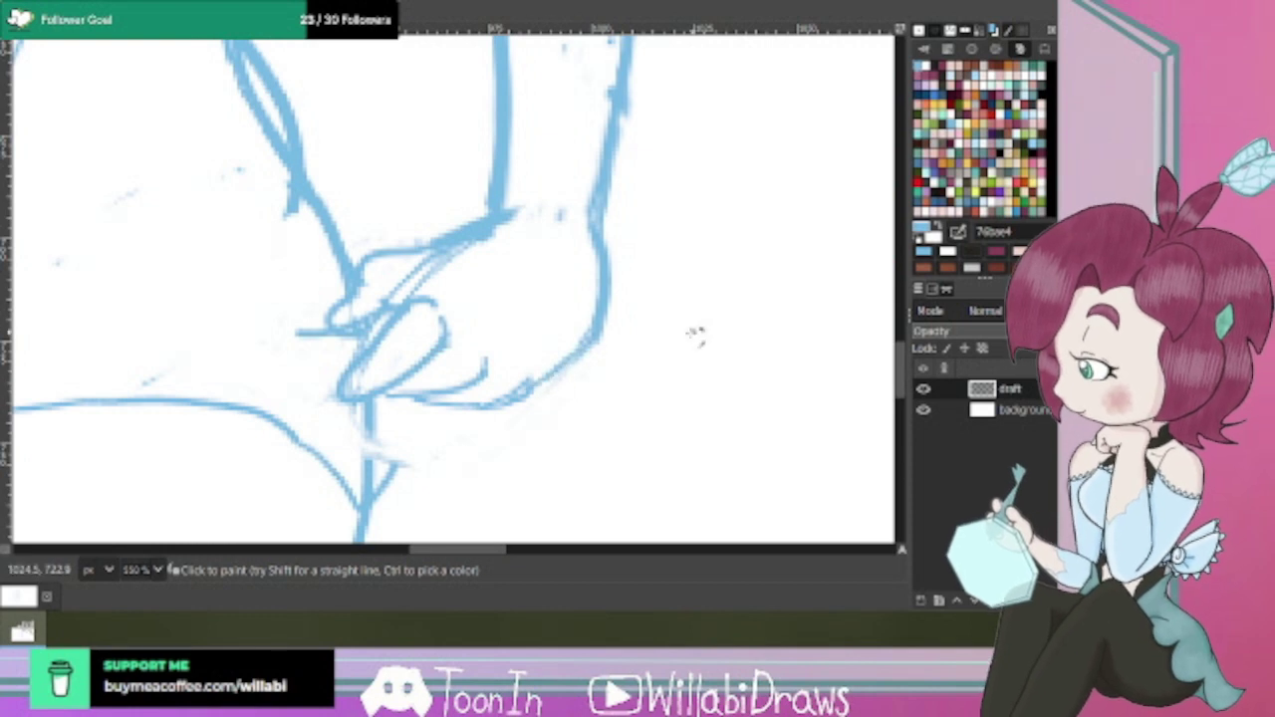
# Erase the hem end, the top of the thigh line and the stray marks beneath the lowered hand.
pyautogui.scroll(-3, 695, 336)
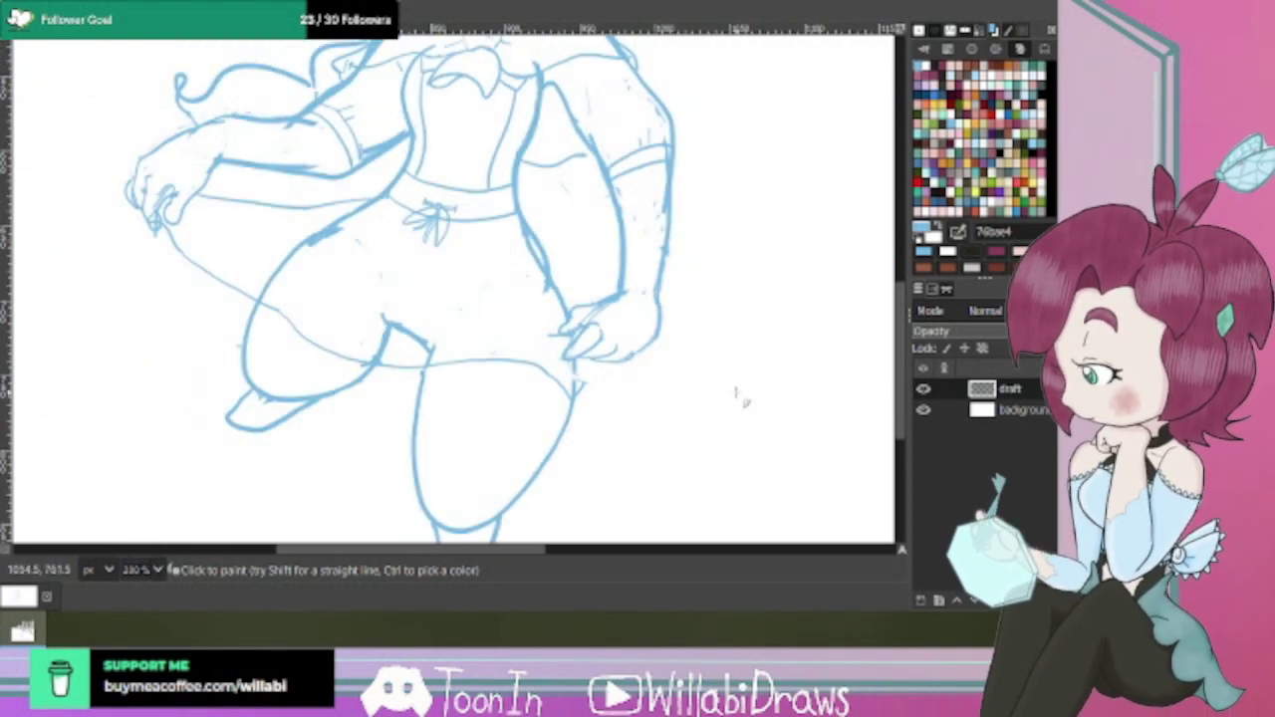
pyautogui.moveTo(540, 554); pyautogui.dragTo(570, 552)
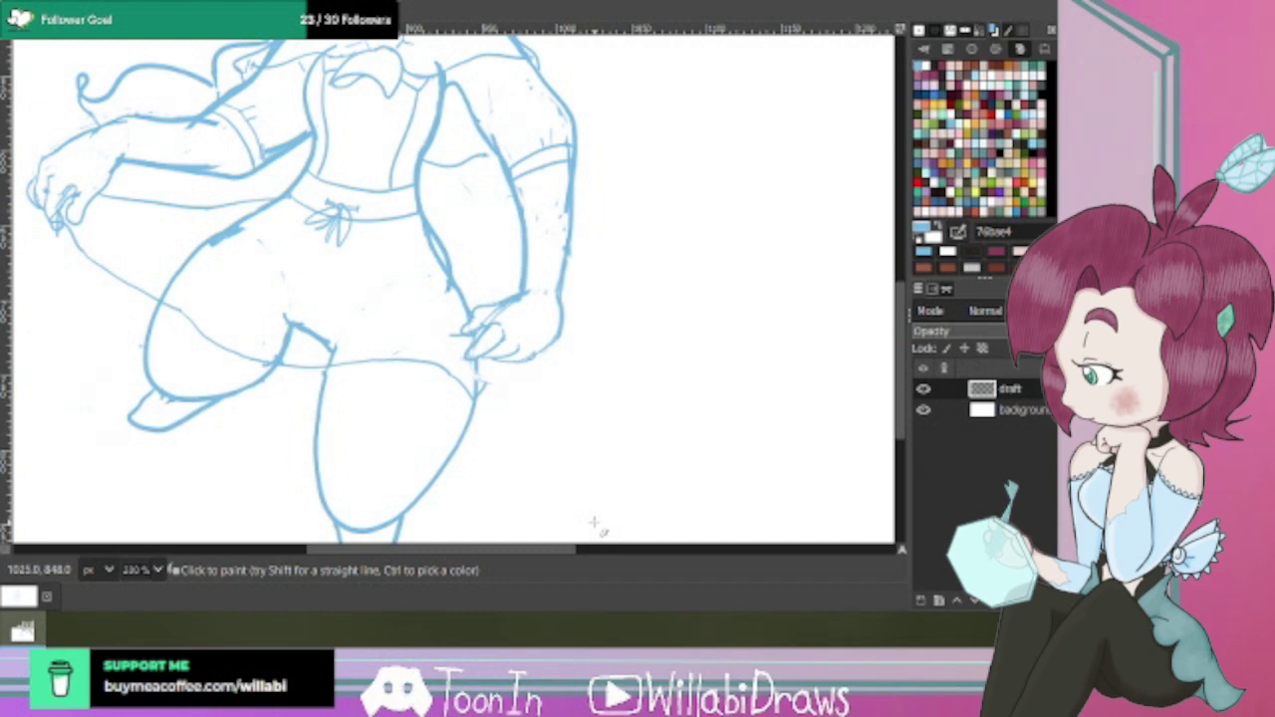
pyautogui.moveTo(903, 388); pyautogui.dragTo(903, 363)
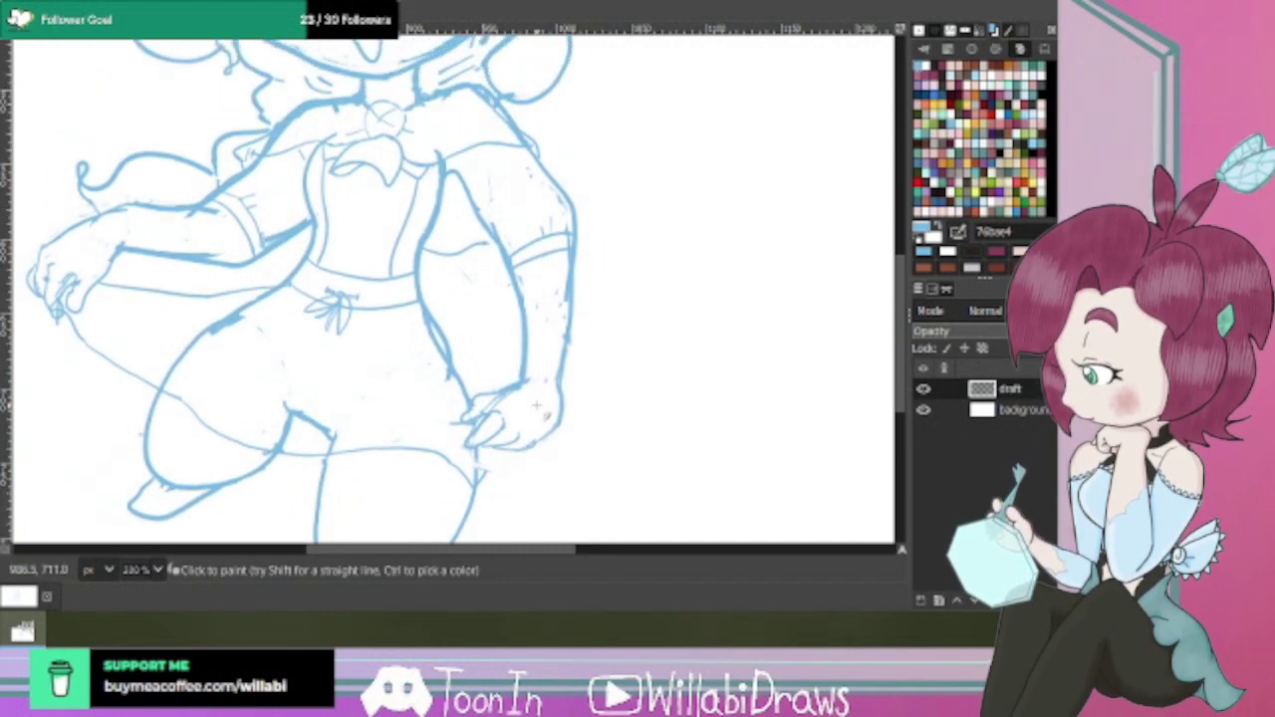
pyautogui.scroll(2, 533, 406)
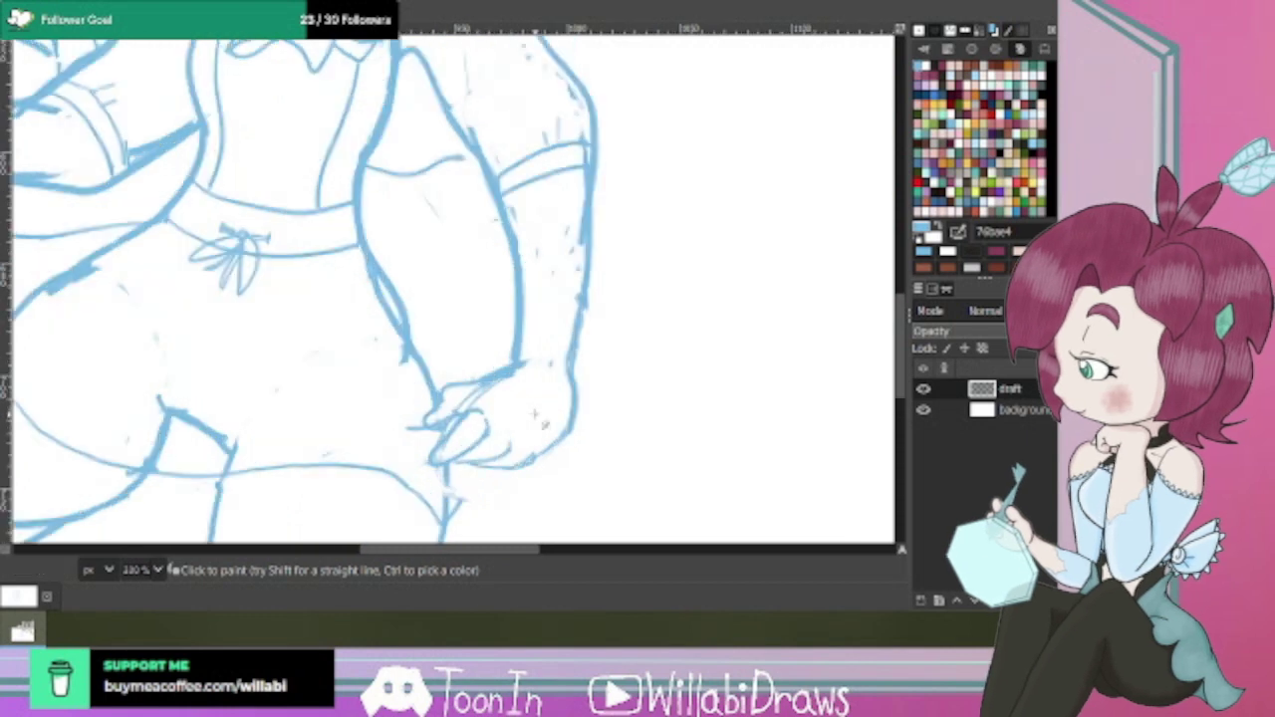
pyautogui.scroll(-1, 902, 381)
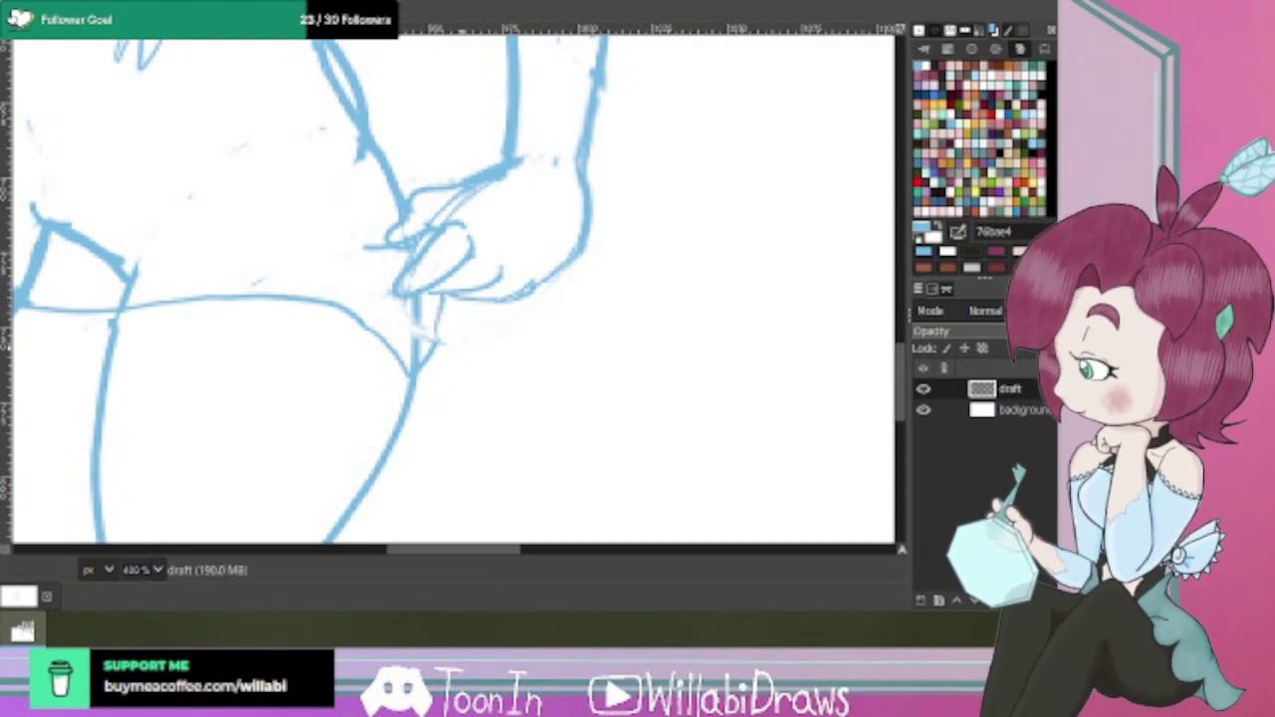
pyautogui.moveTo(430, 352)
pyautogui.mouseDown()
pyautogui.moveTo(435, 332)
pyautogui.moveTo(423, 323)
pyautogui.moveTo(439, 314)
pyautogui.moveTo(395, 346)
pyautogui.moveTo(383, 327)
pyautogui.moveTo(351, 317)
pyautogui.moveTo(399, 381)
pyautogui.mouseUp()
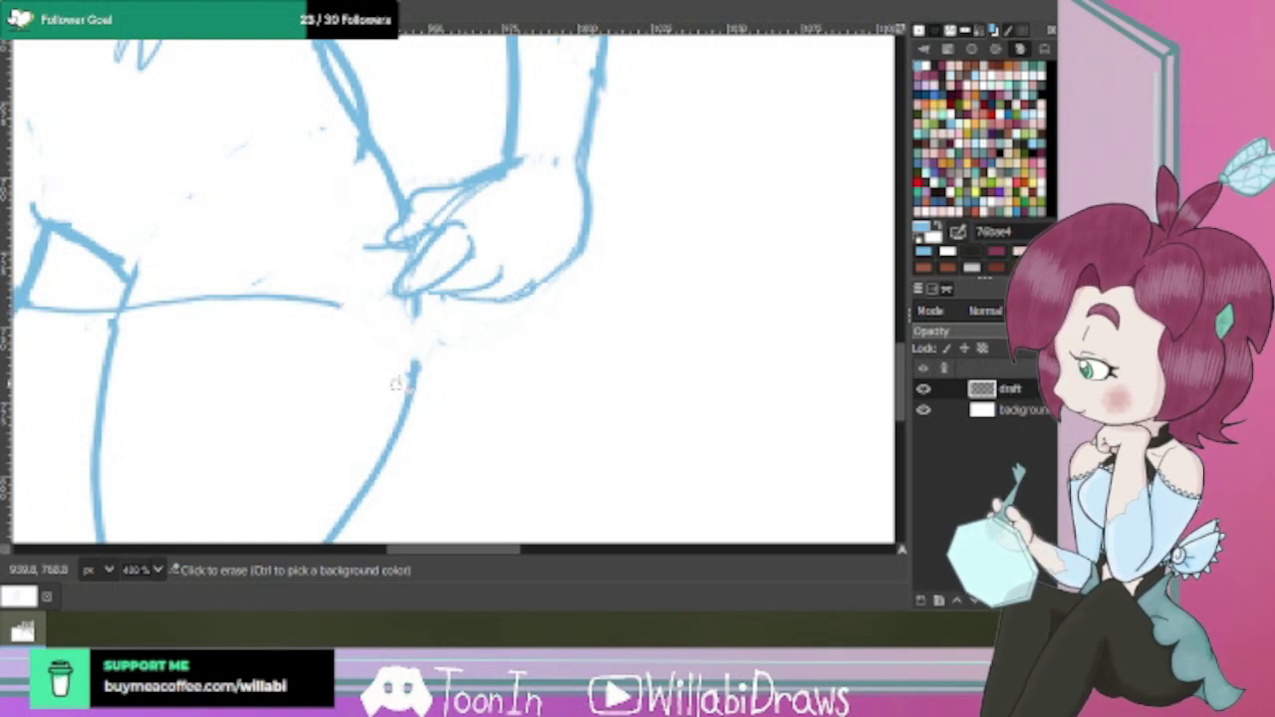
pyautogui.moveTo(454, 331)
pyautogui.mouseDown()
pyautogui.moveTo(443, 302)
pyautogui.moveTo(472, 308)
pyautogui.mouseUp()
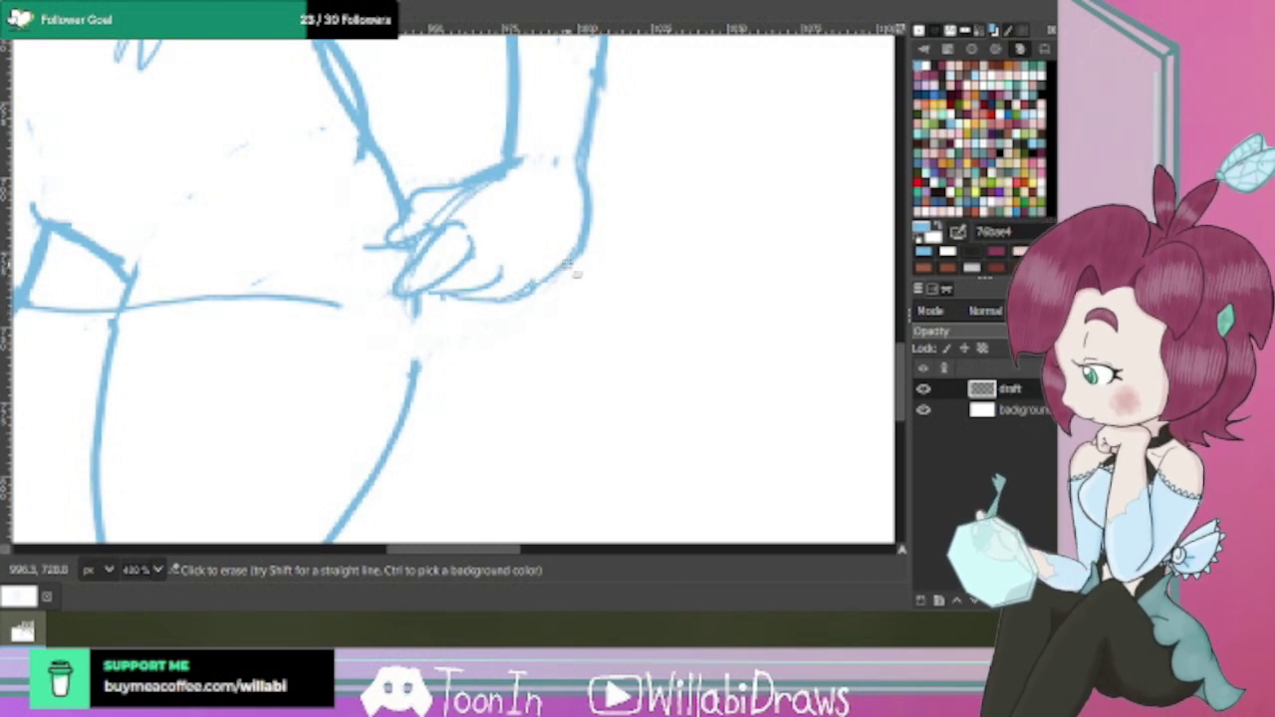
pyautogui.moveTo(419, 315)
pyautogui.mouseDown()
pyautogui.moveTo(411, 305)
pyautogui.moveTo(422, 330)
pyautogui.moveTo(449, 333)
pyautogui.moveTo(591, 272)
pyautogui.moveTo(590, 283)
pyautogui.mouseUp()
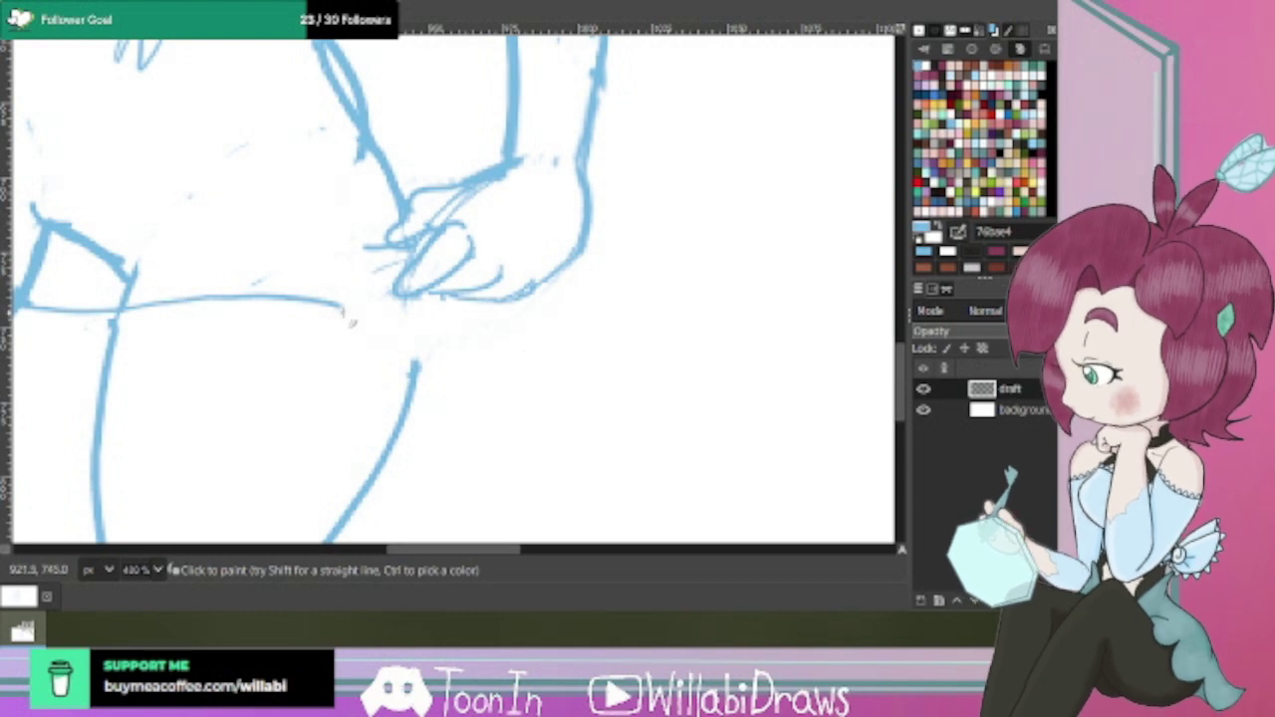
# Redraw the hem up to the gripping fingers, add a pointed fabric fold below them and extend the thigh line to the hem.
pyautogui.moveTo(351, 314); pyautogui.dragTo(401, 309)
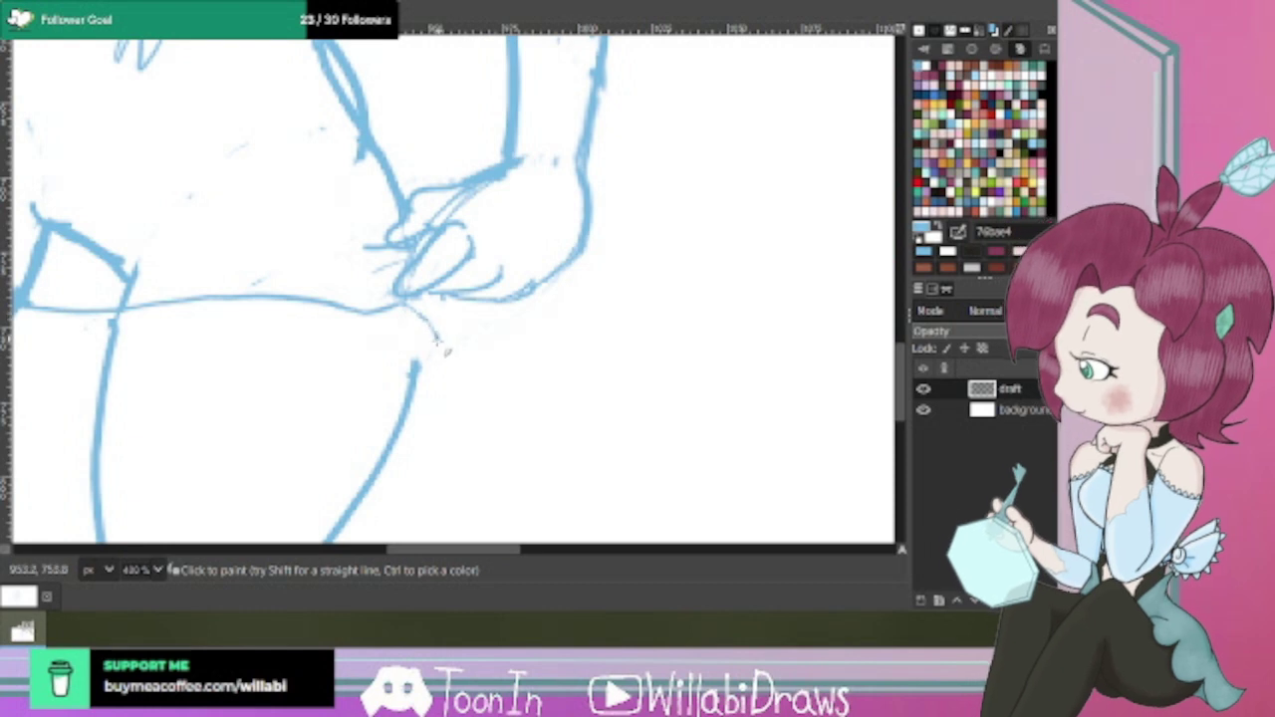
pyautogui.moveTo(445, 319); pyautogui.dragTo(442, 295)
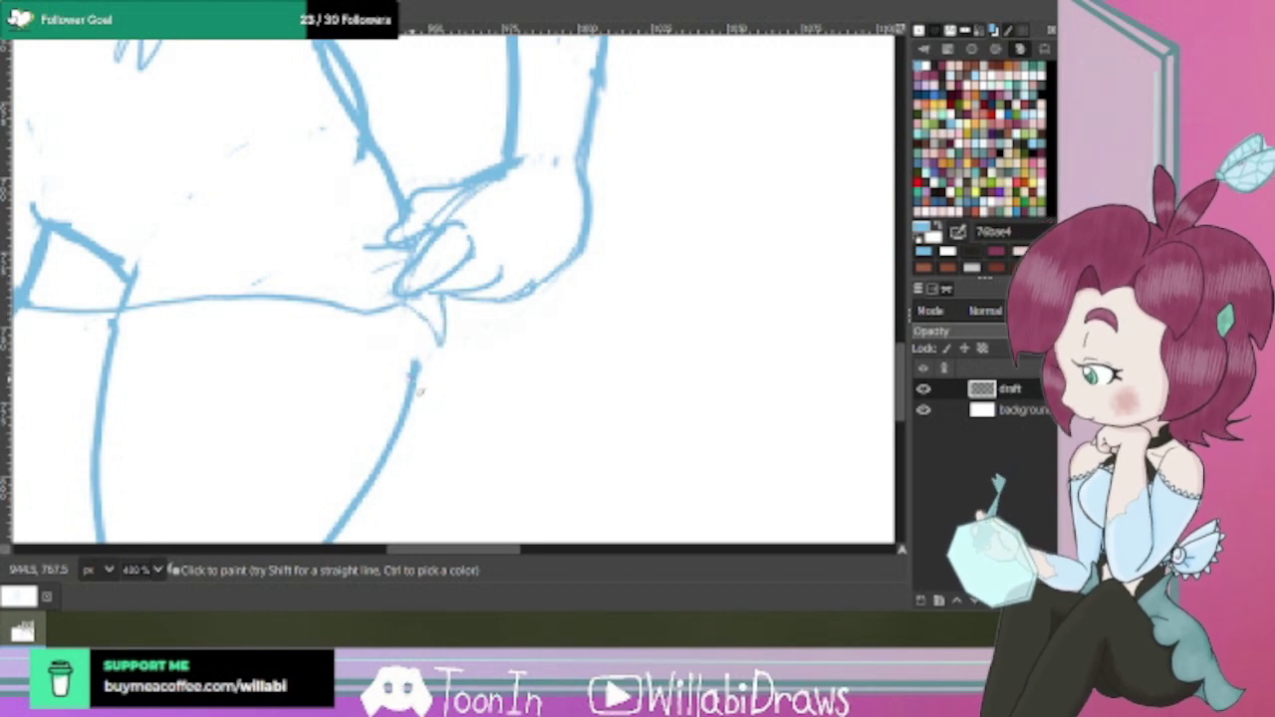
pyautogui.moveTo(415, 365); pyautogui.dragTo(416, 308)
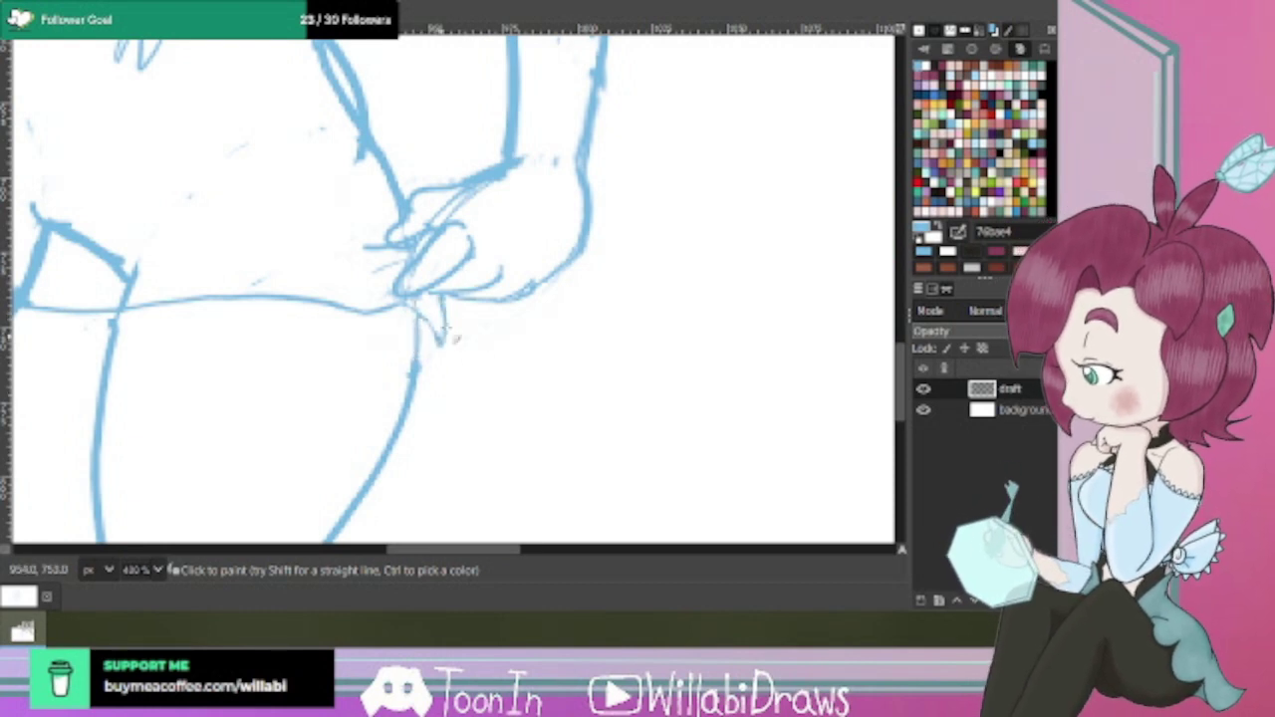
# Erase the crossed lines at the fingertips of the outstretched hand and retouch the fingertip outline in blue.
pyautogui.keyDown('ctrl'); pyautogui.scroll(-1, 541, 321); pyautogui.keyUp('ctrl')
pyautogui.keyDown('ctrl'); pyautogui.scroll(-2, 541, 321); pyautogui.keyUp('ctrl')
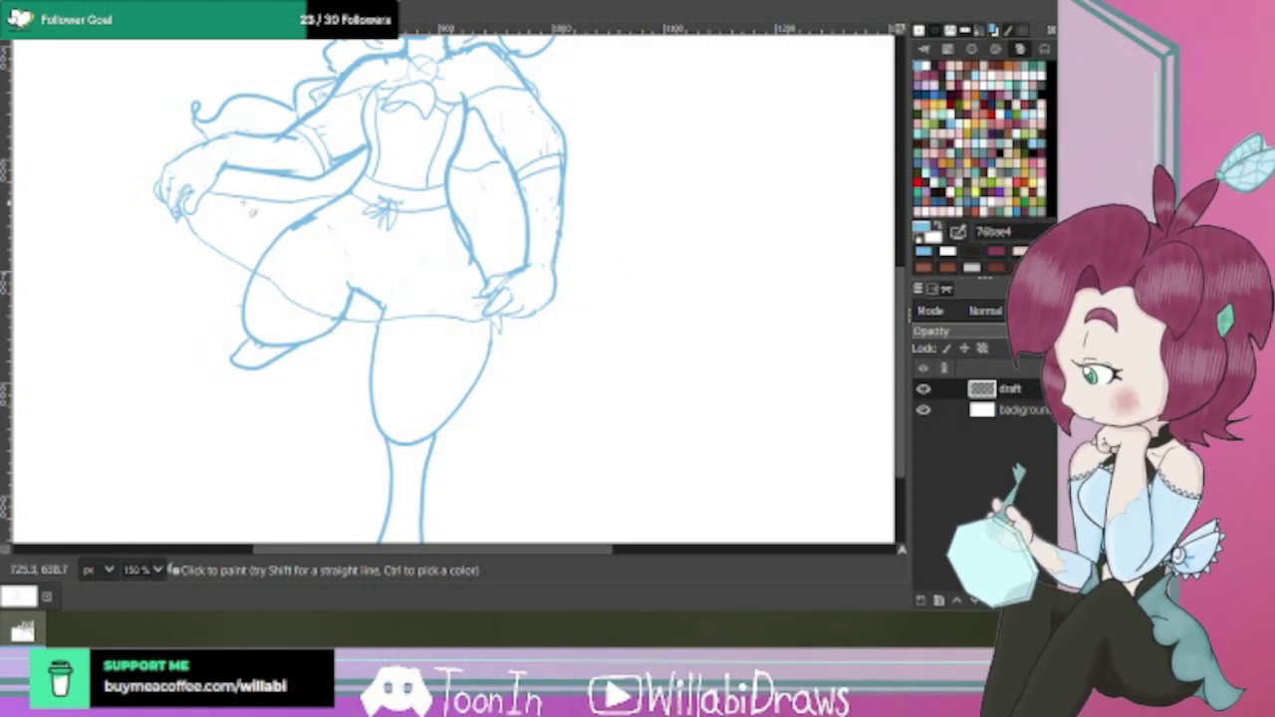
pyautogui.scroll(3, 212, 207)
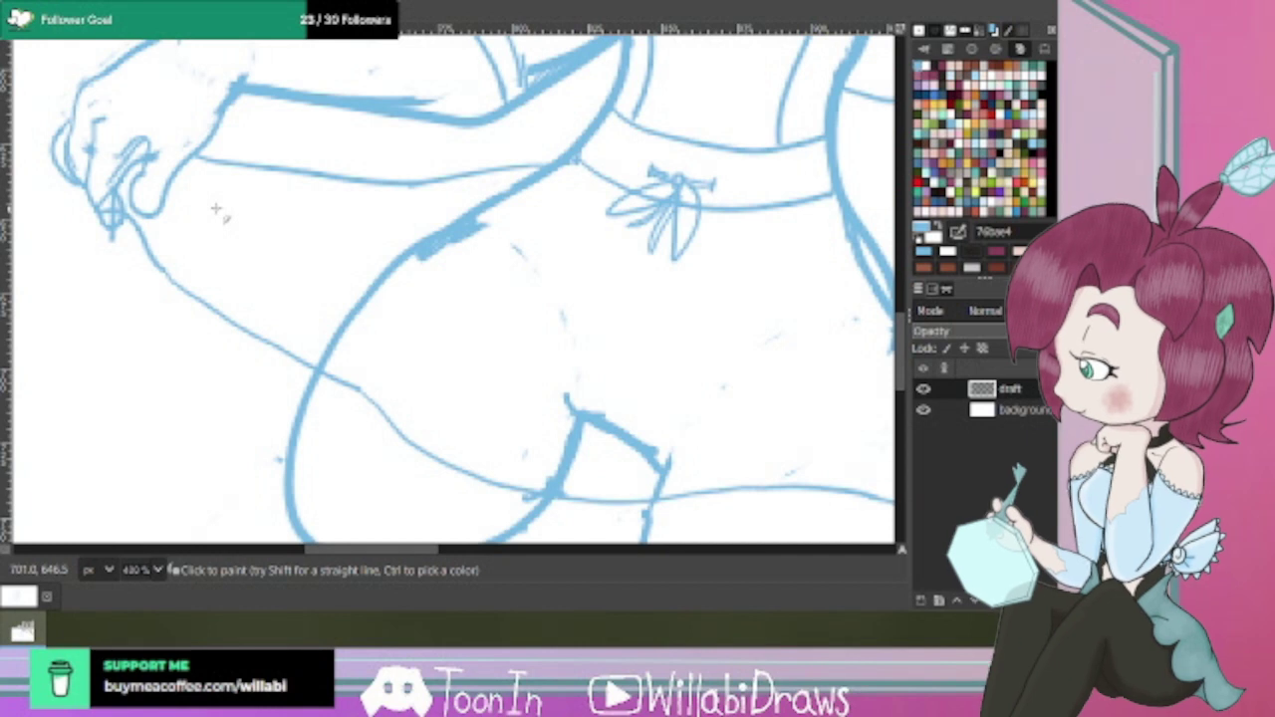
pyautogui.moveTo(420, 550); pyautogui.dragTo(387, 551)
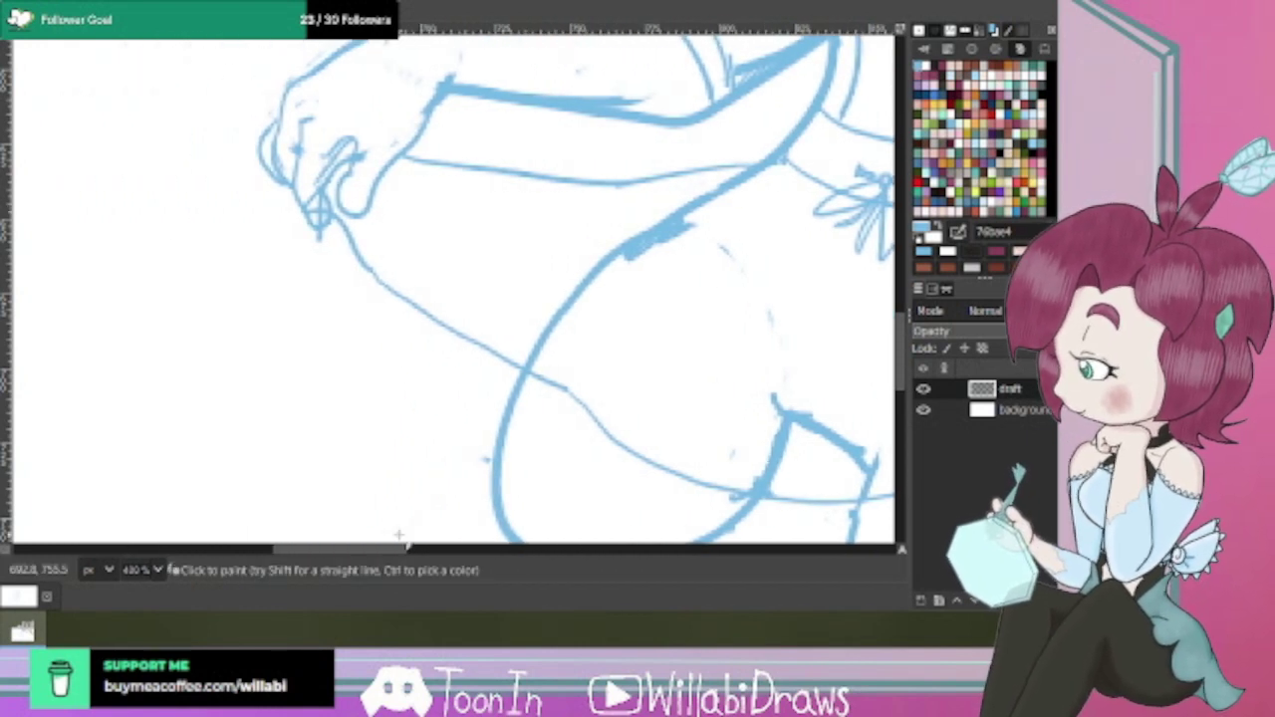
pyautogui.hotkey('shift', 'e')
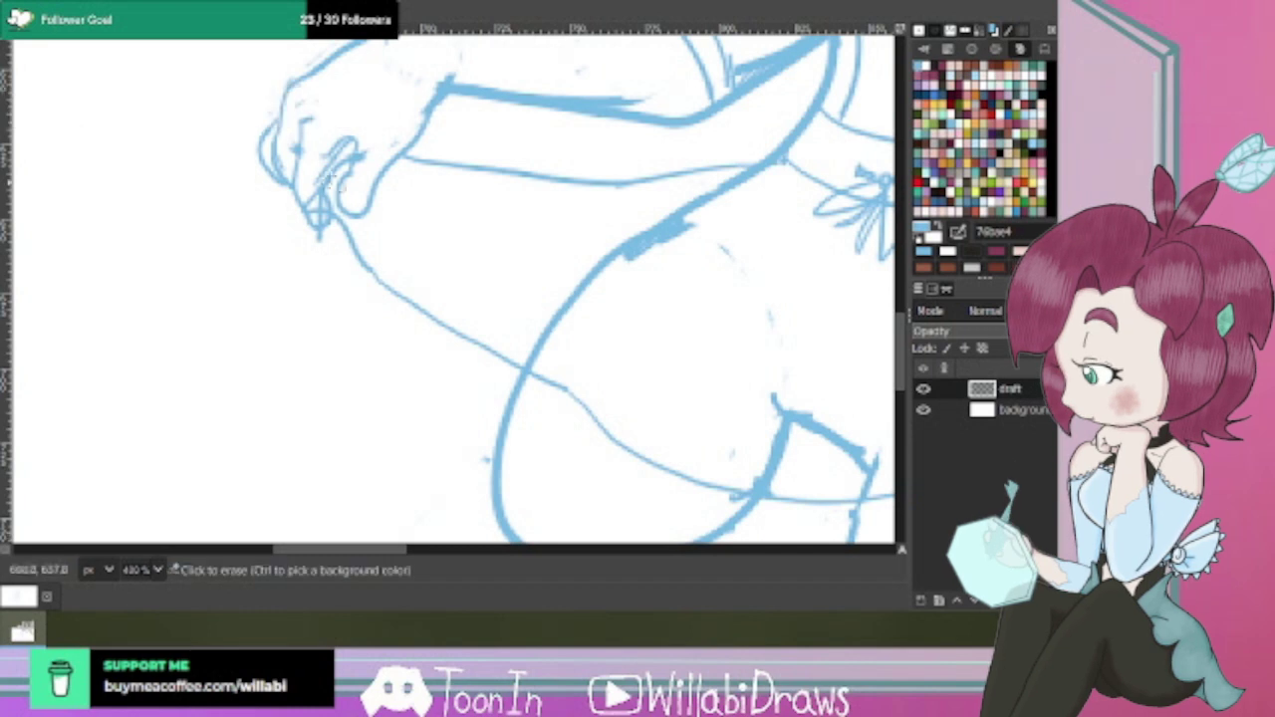
pyautogui.scroll(2, 354, 195)
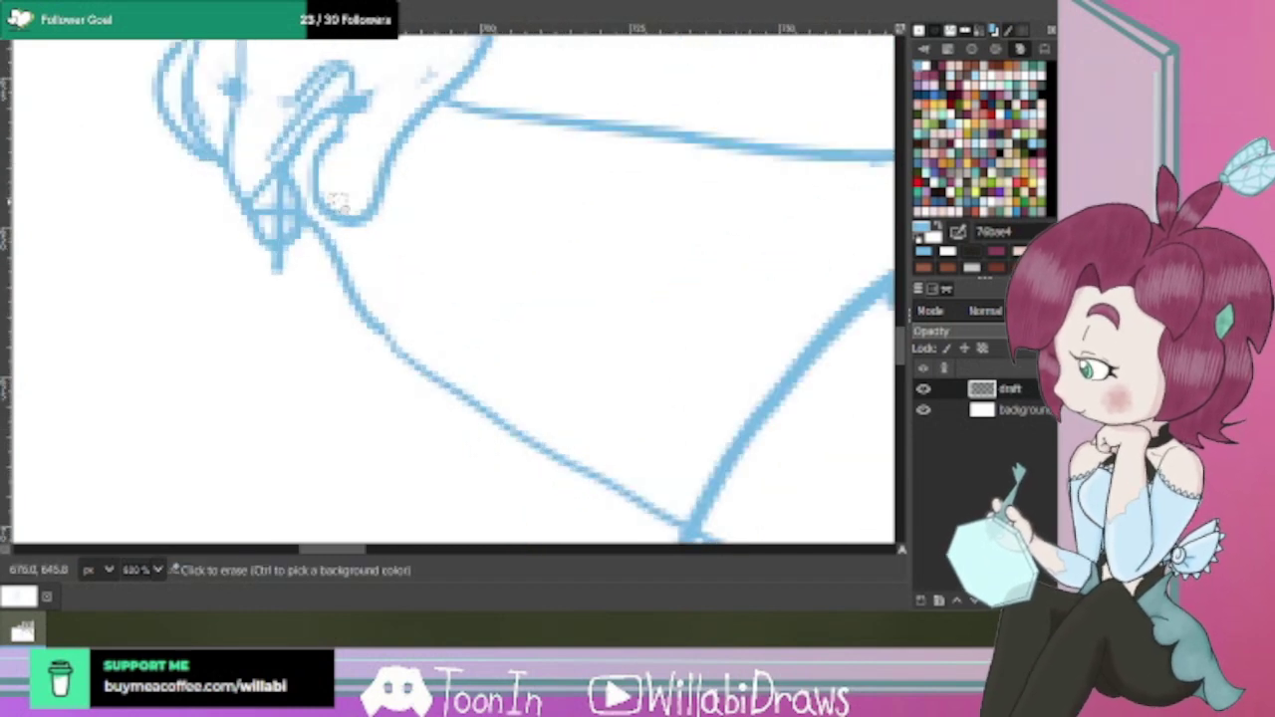
pyautogui.click(279, 271)
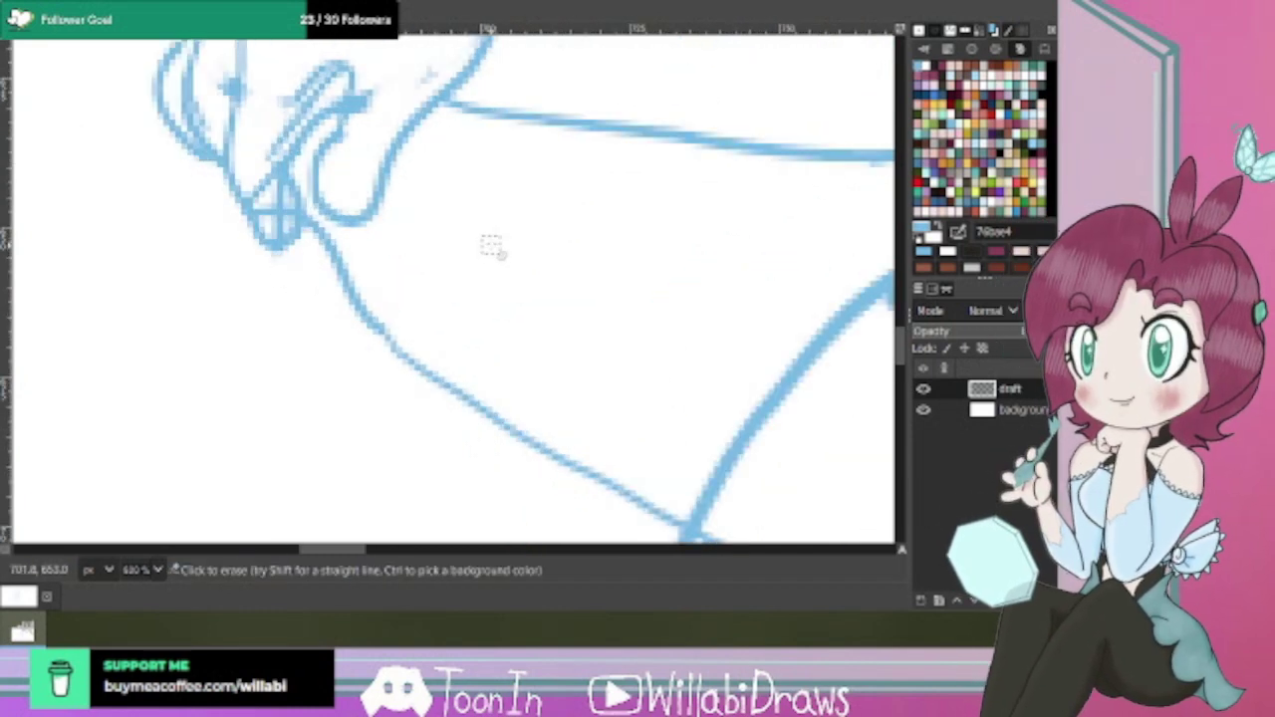
pyautogui.scroll(-2, 488, 249)
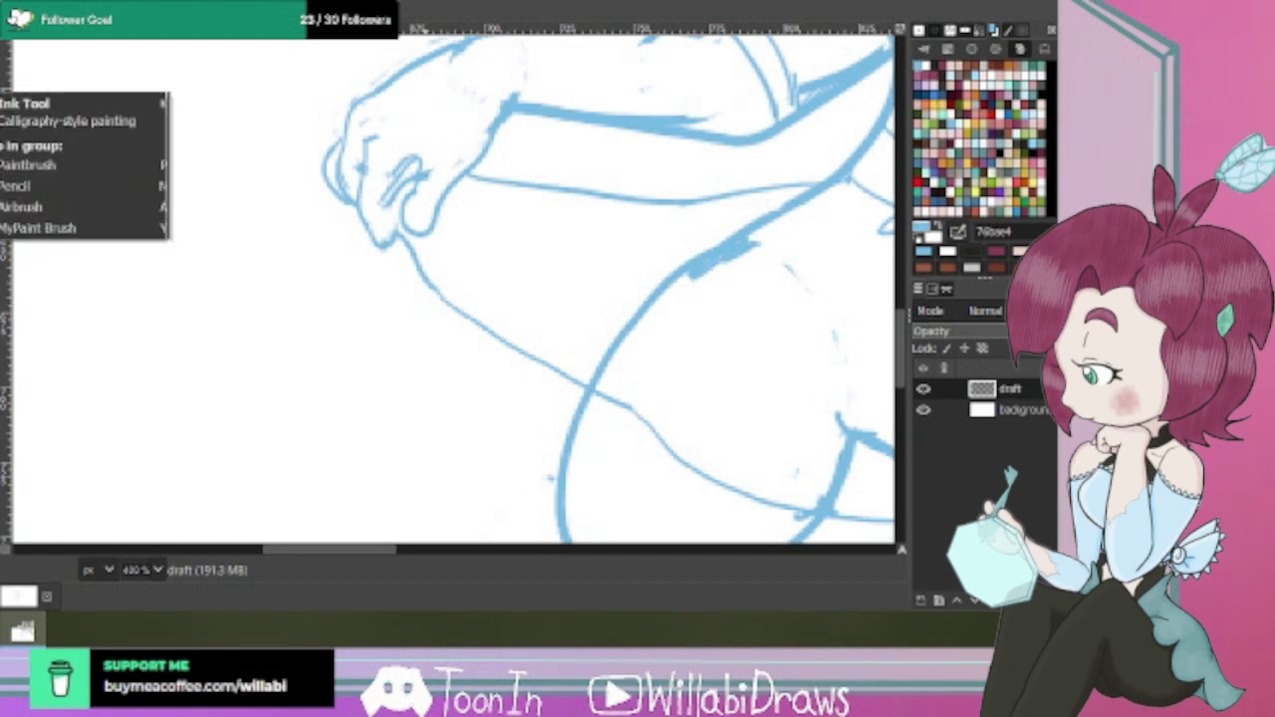
pyautogui.click(5, 82)
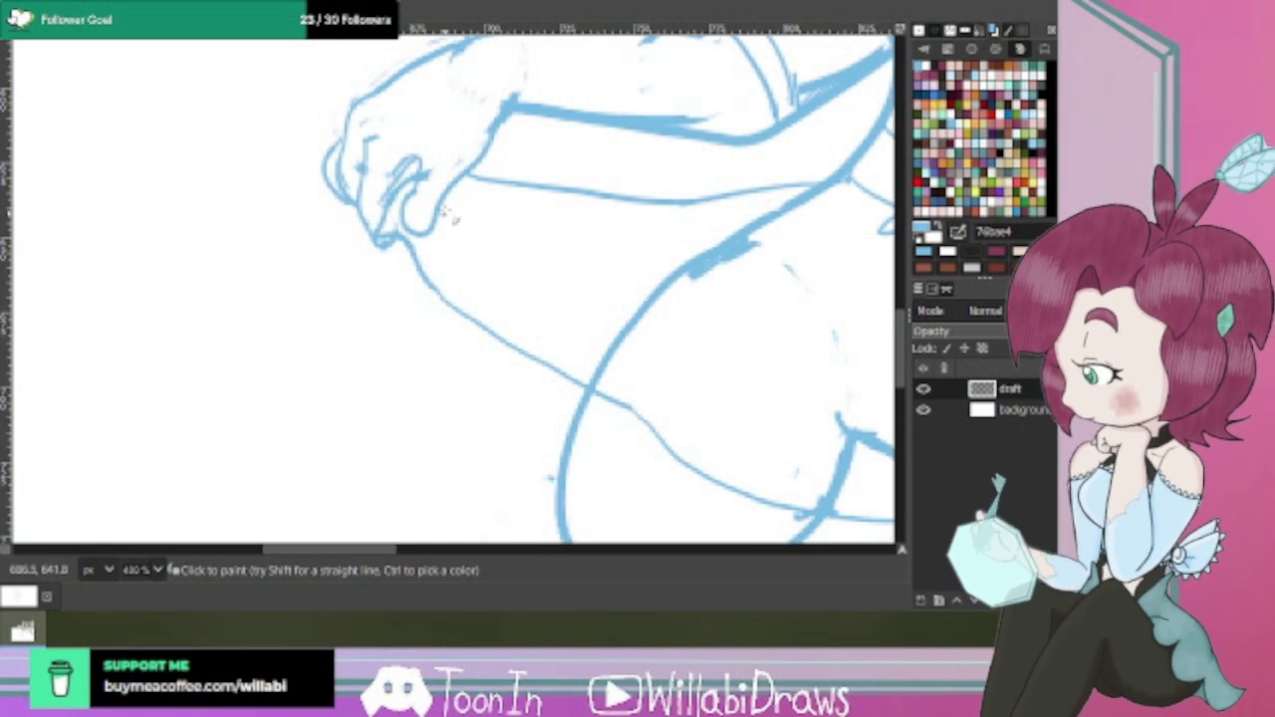
# Draw short fabric fold lines beside the gripping fingers of the outstretched hand.
pyautogui.moveTo(460, 213)
pyautogui.mouseDown()
pyautogui.moveTo(473, 227)
pyautogui.moveTo(448, 233)
pyautogui.mouseUp()
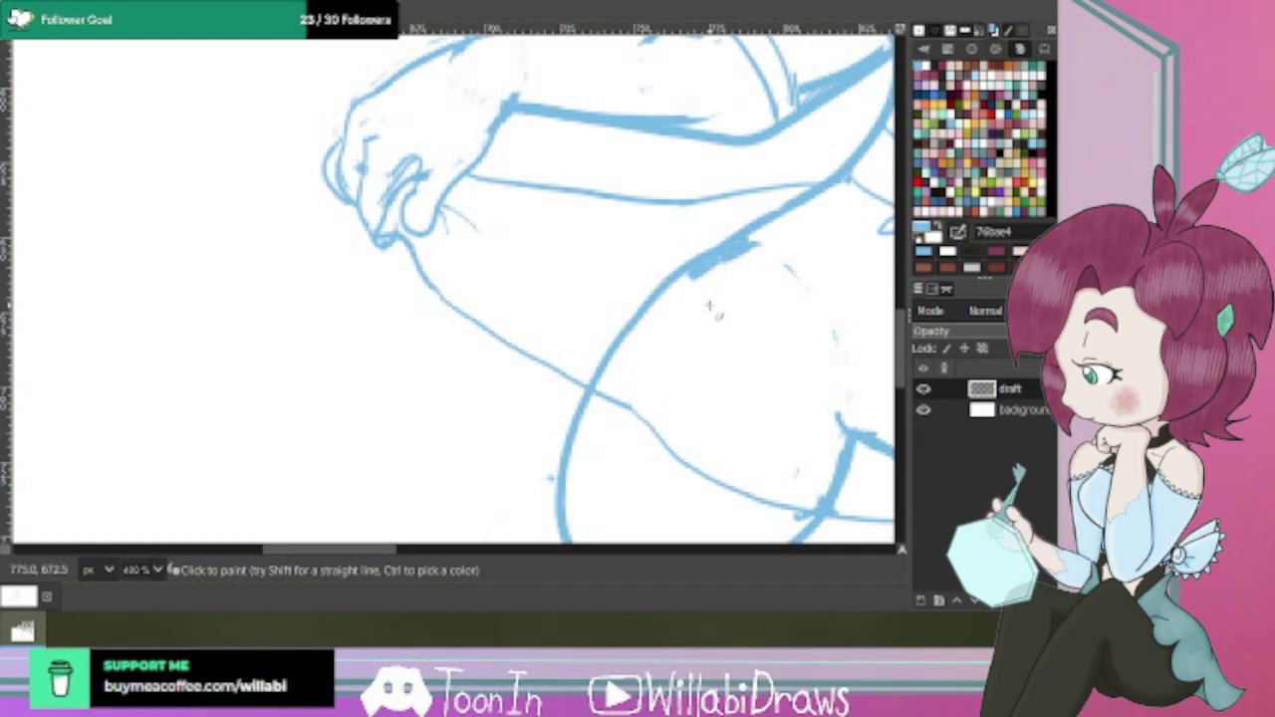
pyautogui.scroll(-1, 709, 311)
pyautogui.moveTo(390, 555); pyautogui.dragTo(461, 558)
pyautogui.scroll(-2, 712, 299)
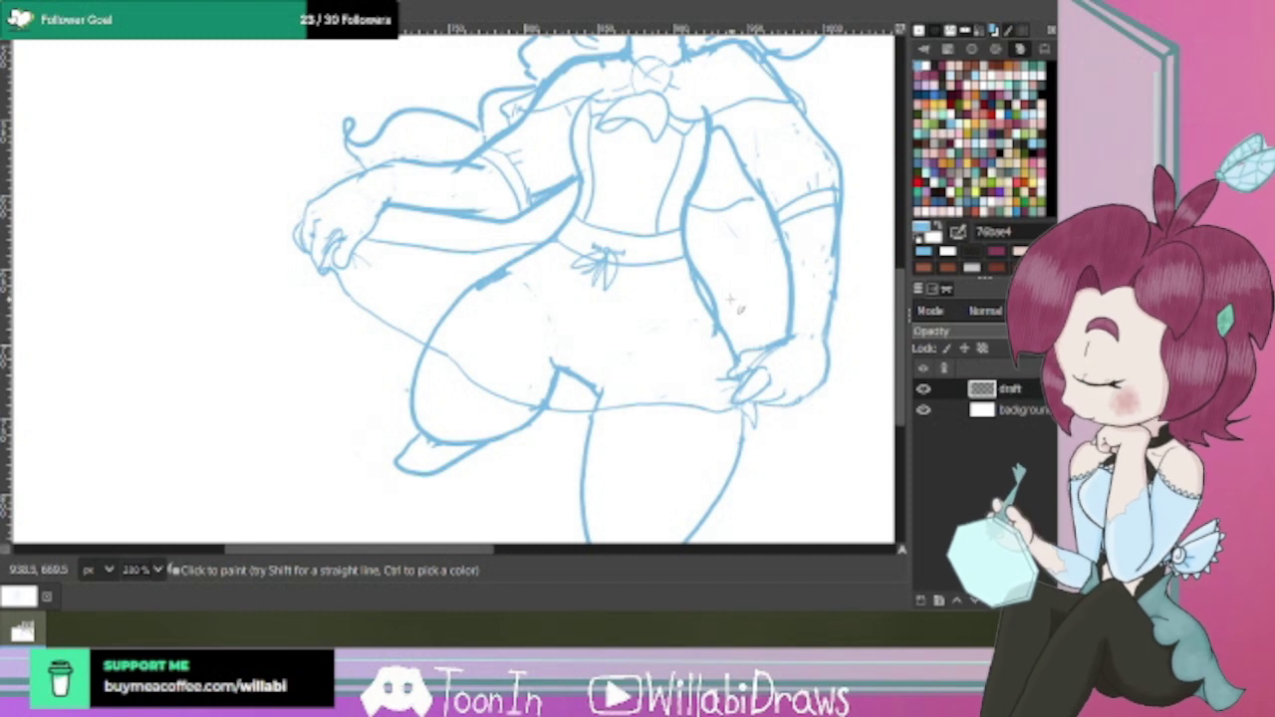
# Draw a hoof on the standing foot with a curved top edge, a jagged fur line over it and a short centre split.
pyautogui.moveTo(900, 392); pyautogui.dragTo(900, 384)
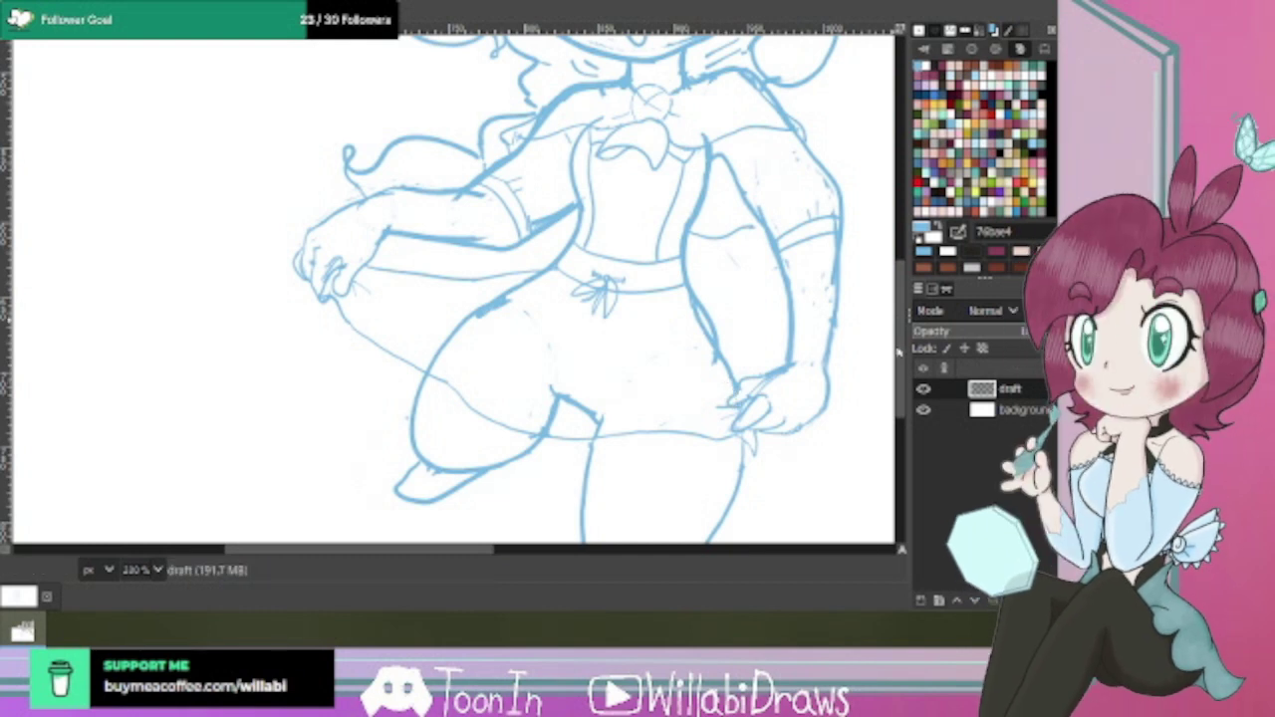
pyautogui.moveTo(900, 335)
pyautogui.mouseDown()
pyautogui.moveTo(904, 278)
pyautogui.moveTo(901, 297)
pyautogui.mouseUp()
pyautogui.press('-')
pyautogui.press('-')
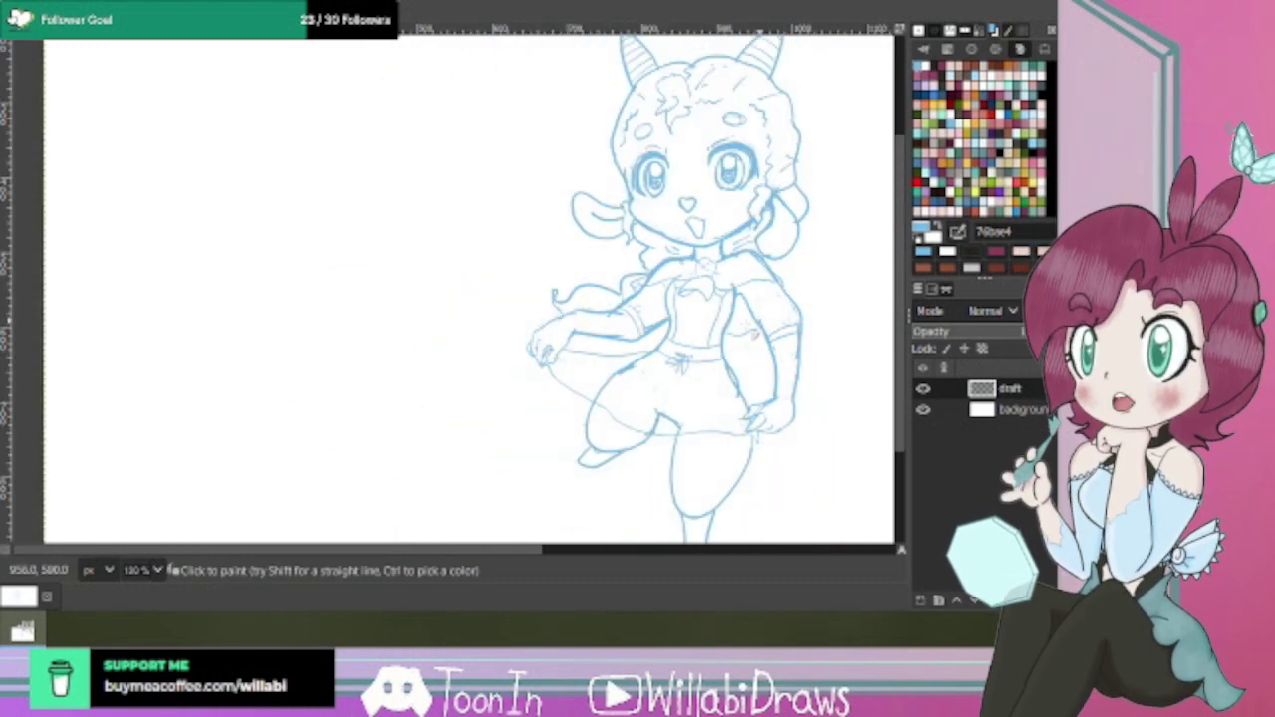
pyautogui.moveTo(519, 552); pyautogui.dragTo(629, 552)
pyautogui.moveTo(896, 349); pyautogui.dragTo(902, 418)
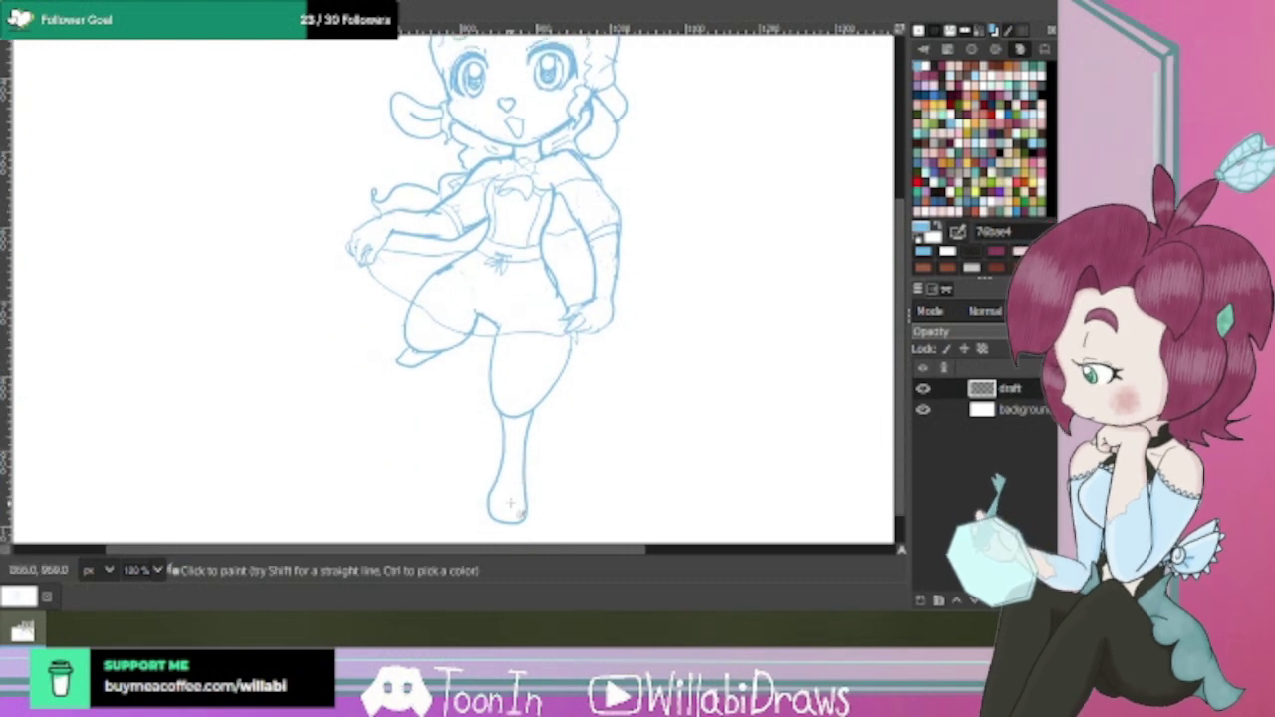
pyautogui.scroll(5, 513, 503)
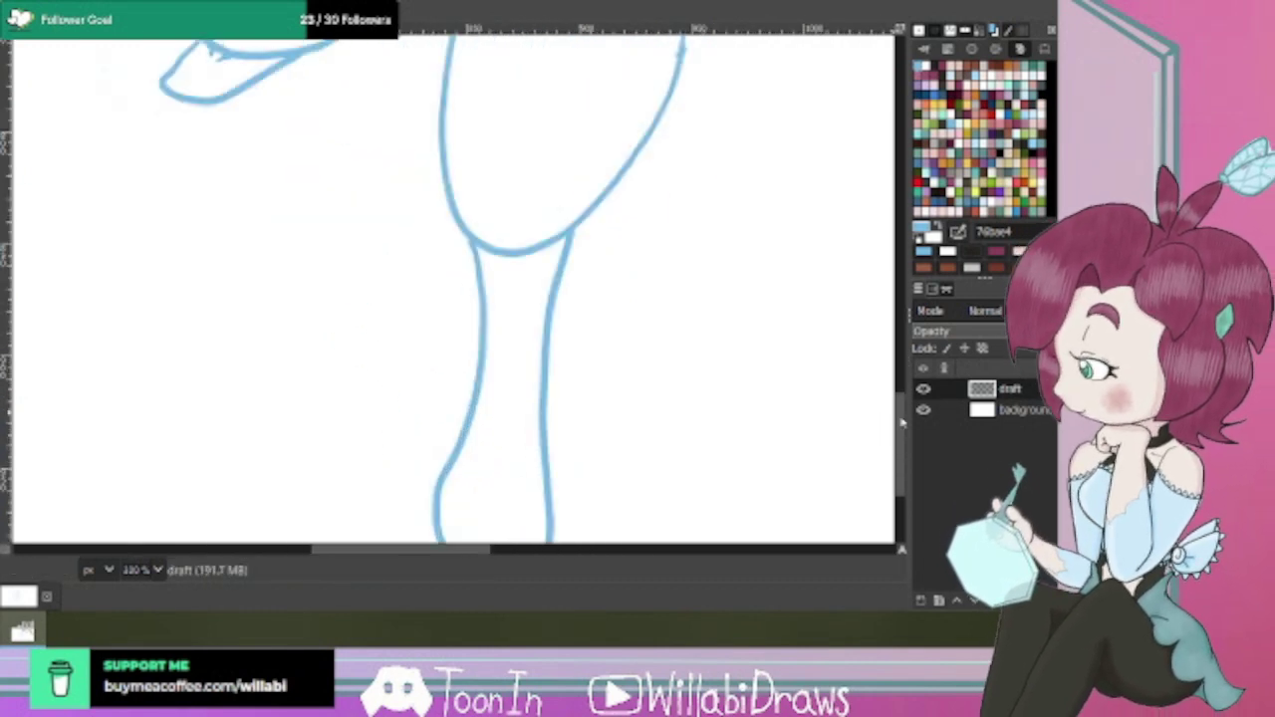
pyautogui.moveTo(902, 428); pyautogui.dragTo(905, 453)
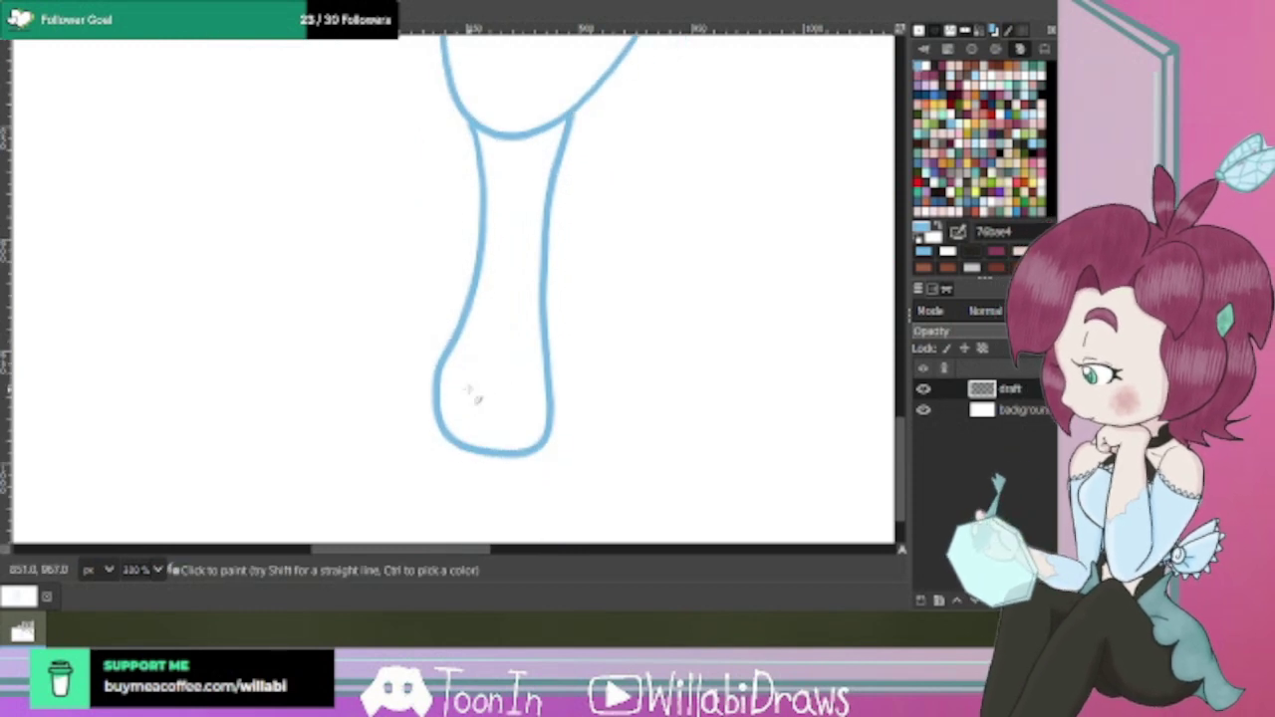
pyautogui.moveTo(441, 393)
pyautogui.mouseDown()
pyautogui.moveTo(507, 376)
pyautogui.moveTo(554, 417)
pyautogui.mouseUp()
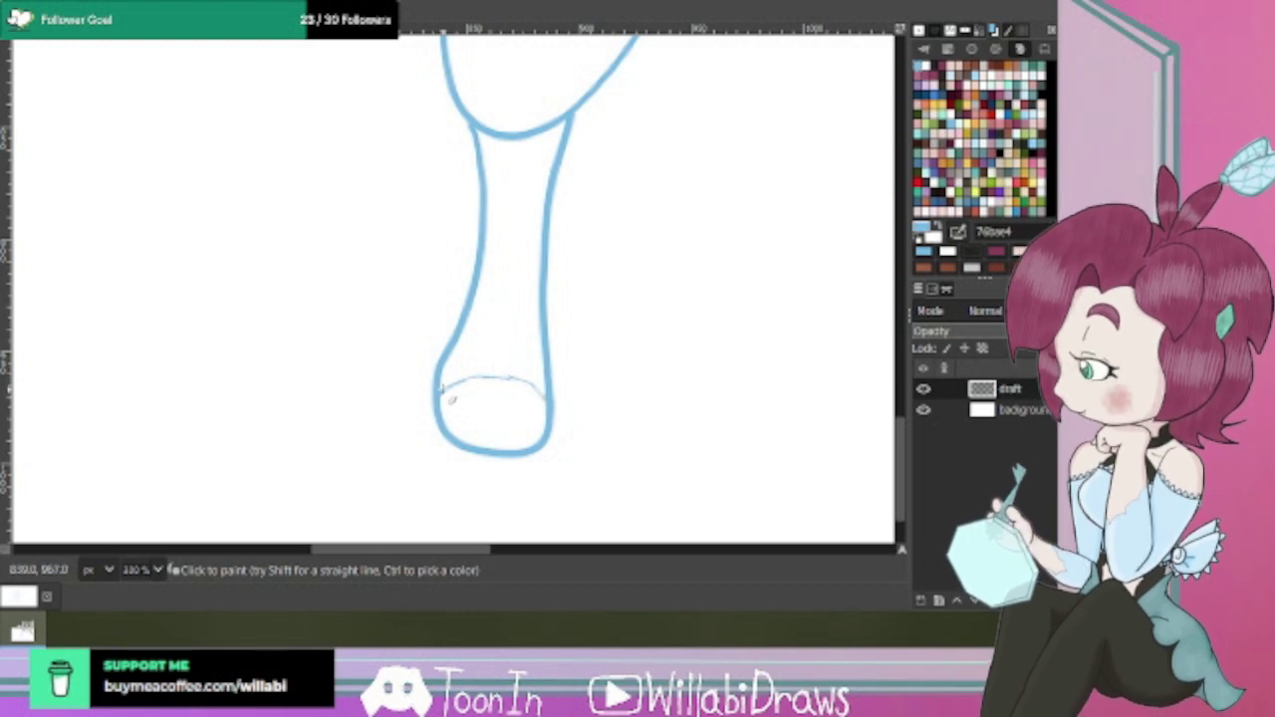
pyautogui.moveTo(446, 390)
pyautogui.mouseDown()
pyautogui.moveTo(495, 378)
pyautogui.moveTo(548, 396)
pyautogui.mouseUp()
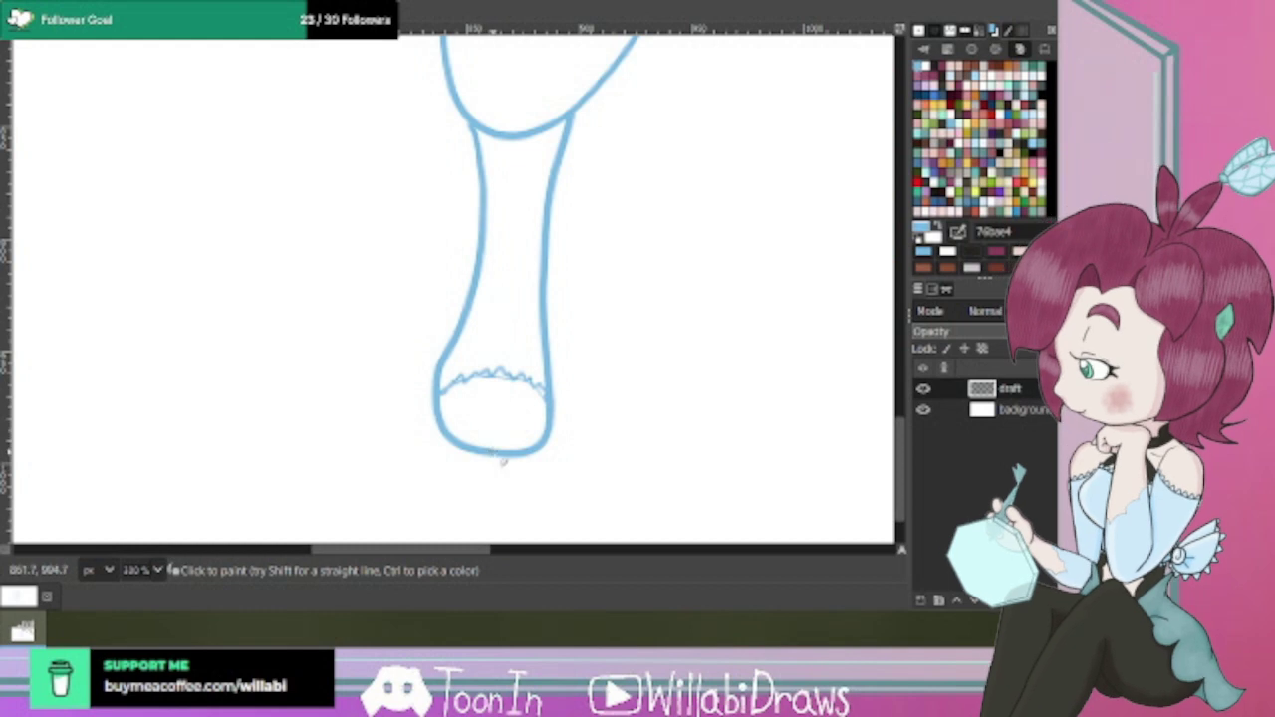
pyautogui.moveTo(495, 450); pyautogui.dragTo(497, 424)
# Add a jagged fur line and a small hoof split to the raised foot.
pyautogui.scroll(-2, 592, 379)
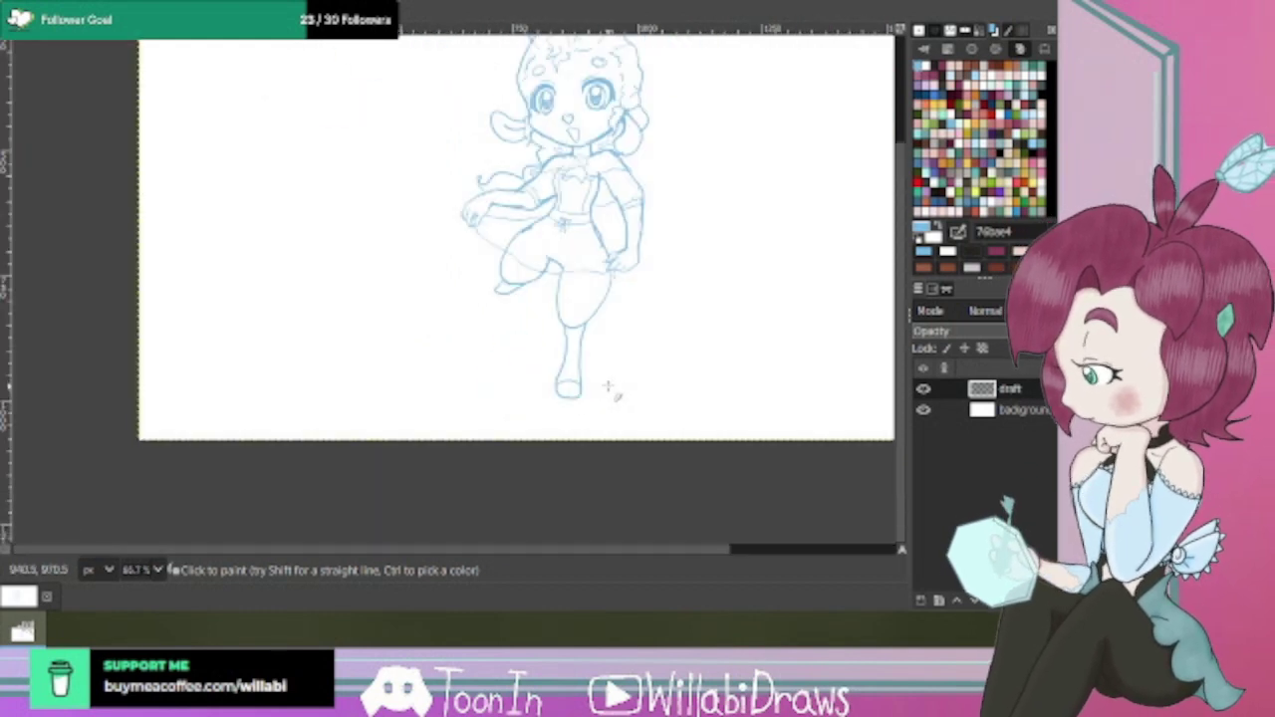
pyautogui.scroll(5, 609, 389)
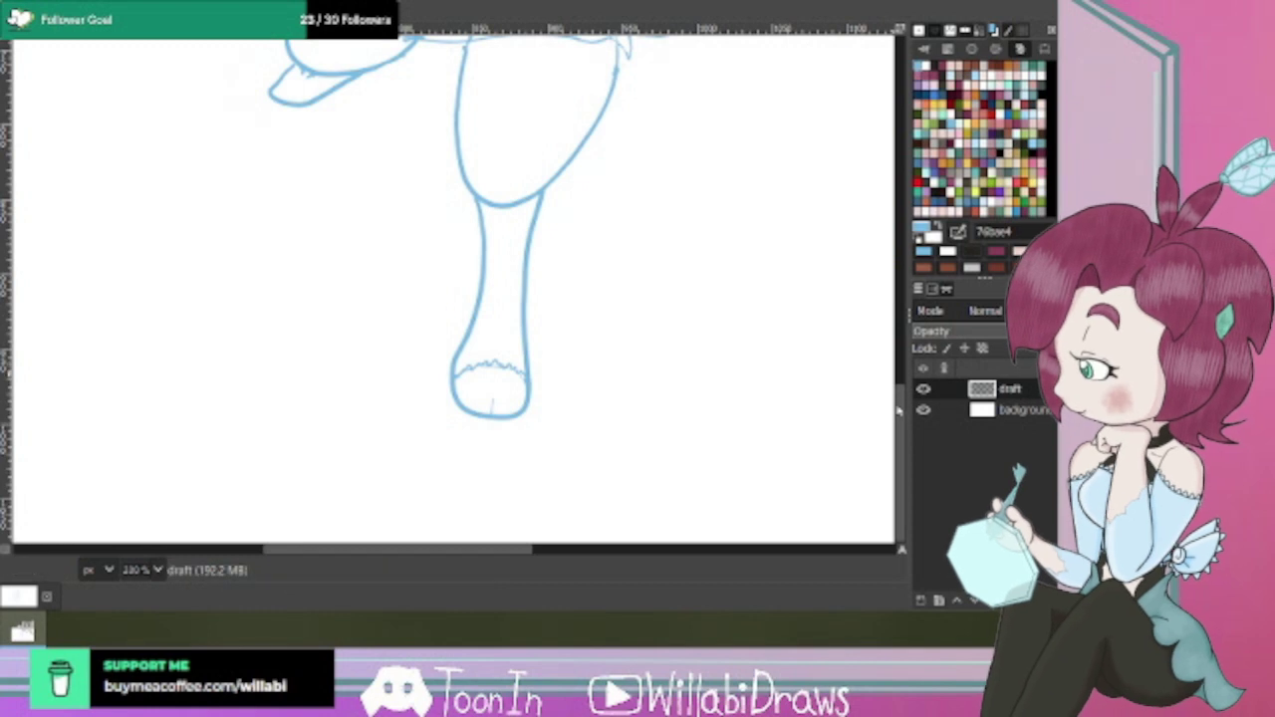
pyautogui.scroll(5, 897, 409)
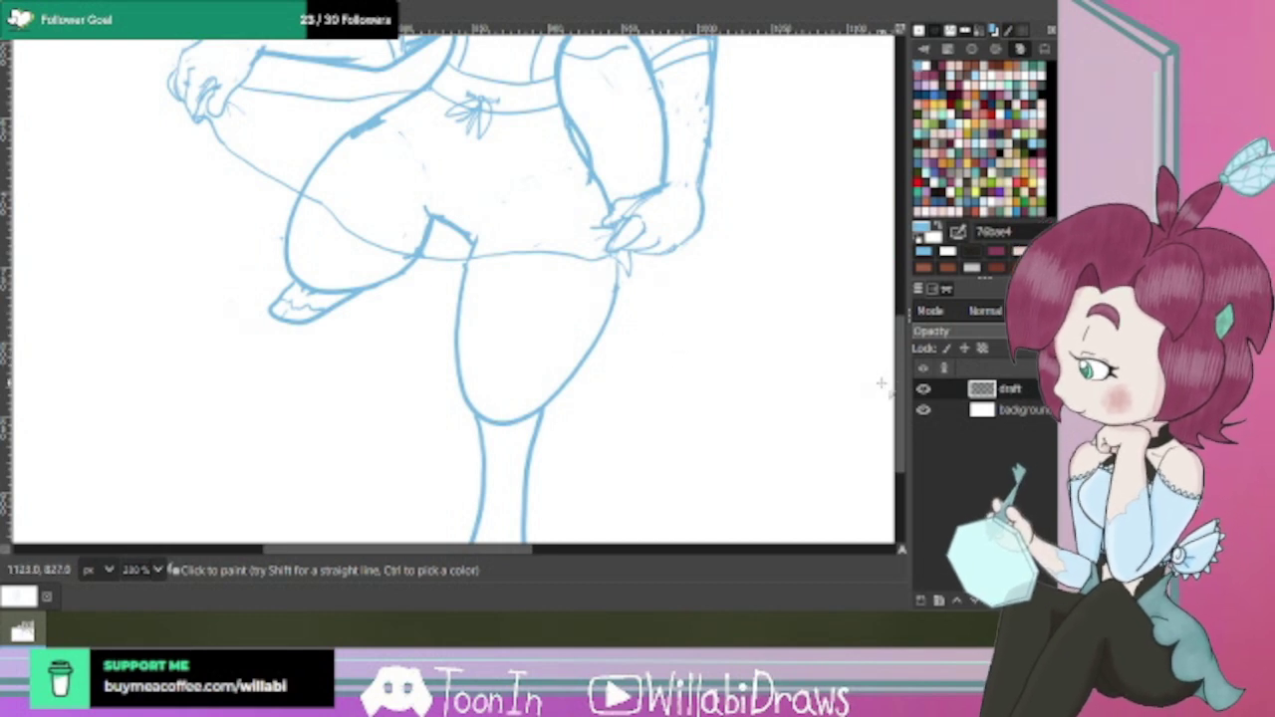
pyautogui.scroll(-5, 901, 419)
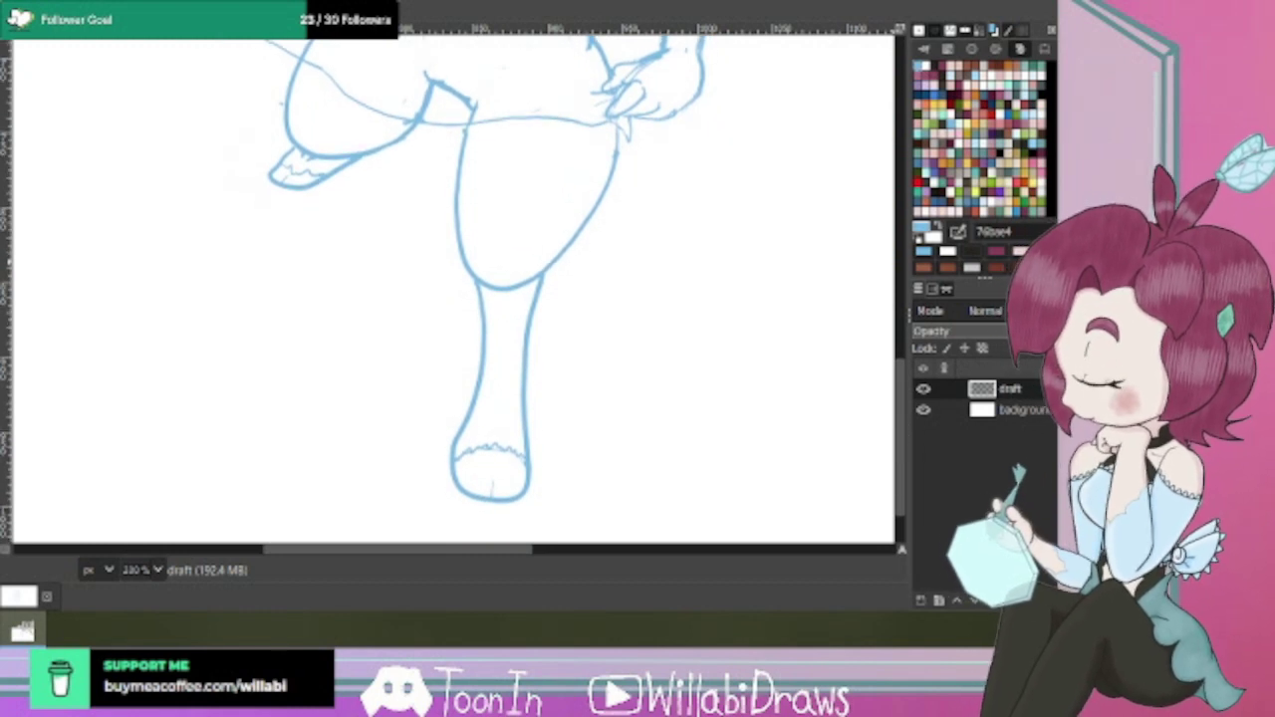
# Clean up the hoof marks on the raised foot and lengthen the centre split on the standing foot's hoof.
pyautogui.keyDown('ctrl'); pyautogui.scroll(2, 299, 178); pyautogui.keyUp('ctrl')
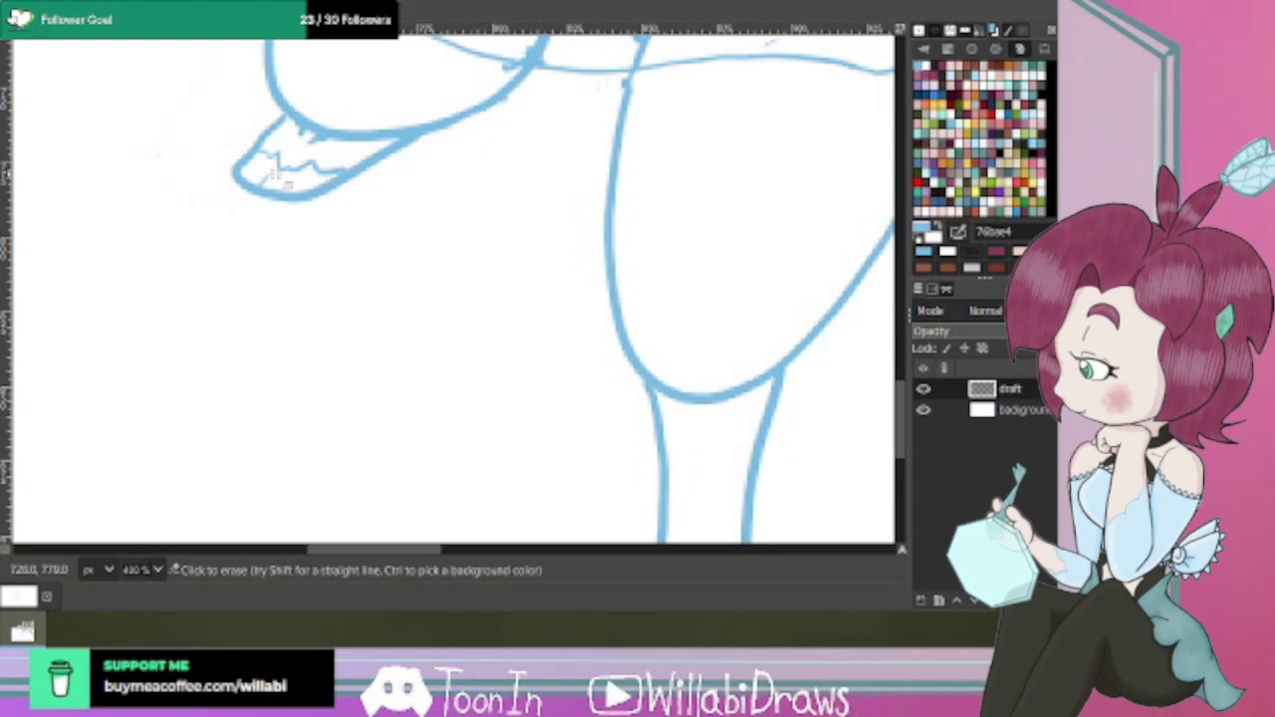
pyautogui.scroll(-1, 902, 406)
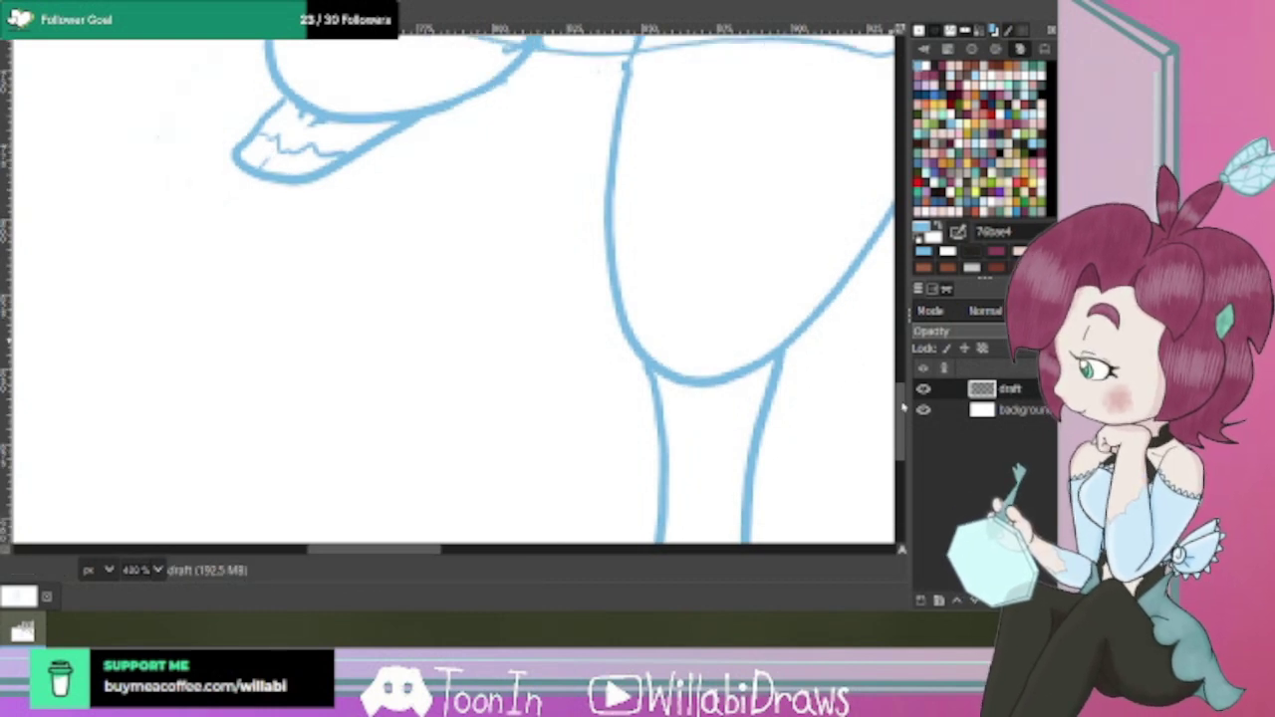
pyautogui.moveTo(902, 406); pyautogui.dragTo(900, 454)
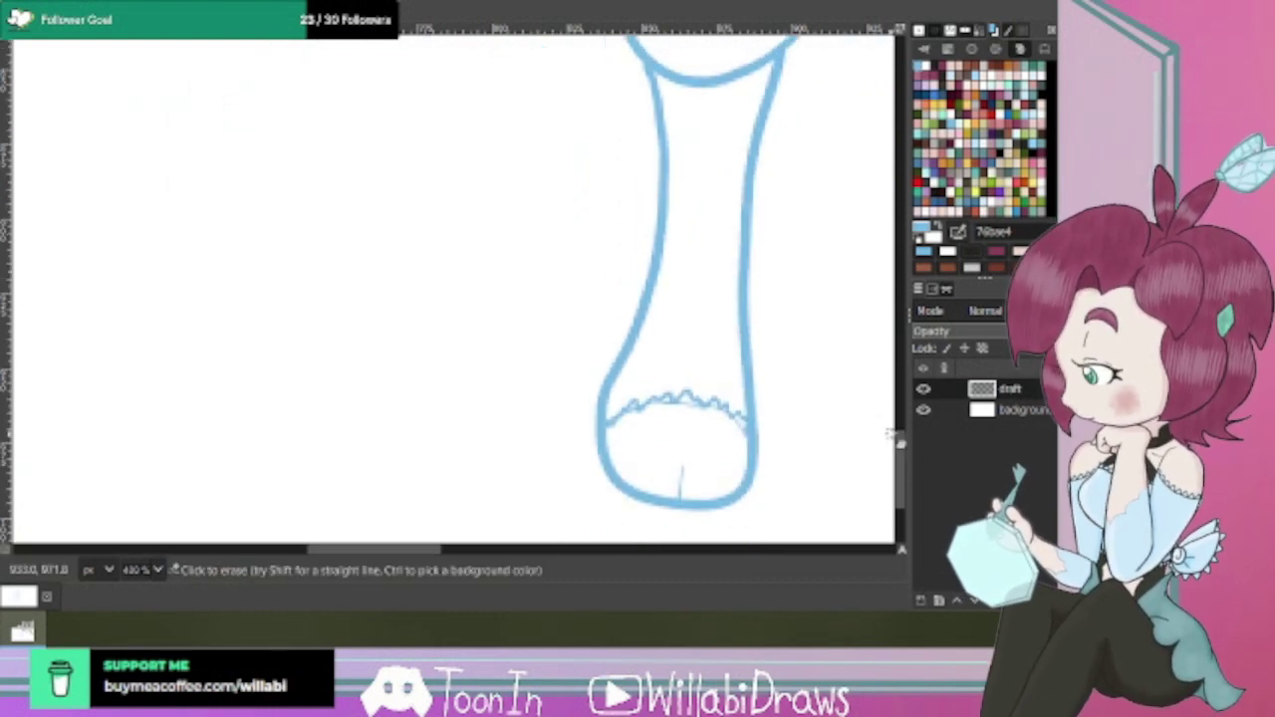
pyautogui.moveTo(681, 500)
pyautogui.mouseDown()
pyautogui.moveTo(692, 457)
pyautogui.moveTo(681, 503)
pyautogui.mouseUp()
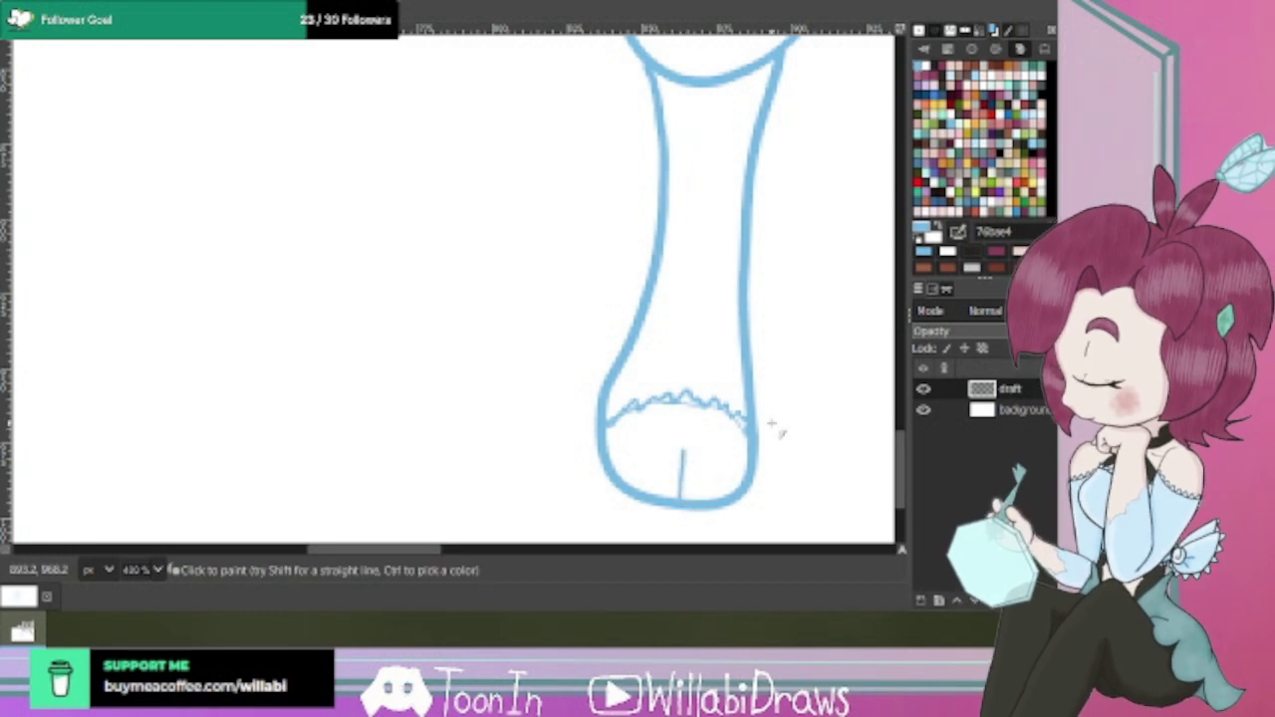
pyautogui.scroll(-4, 765, 329)
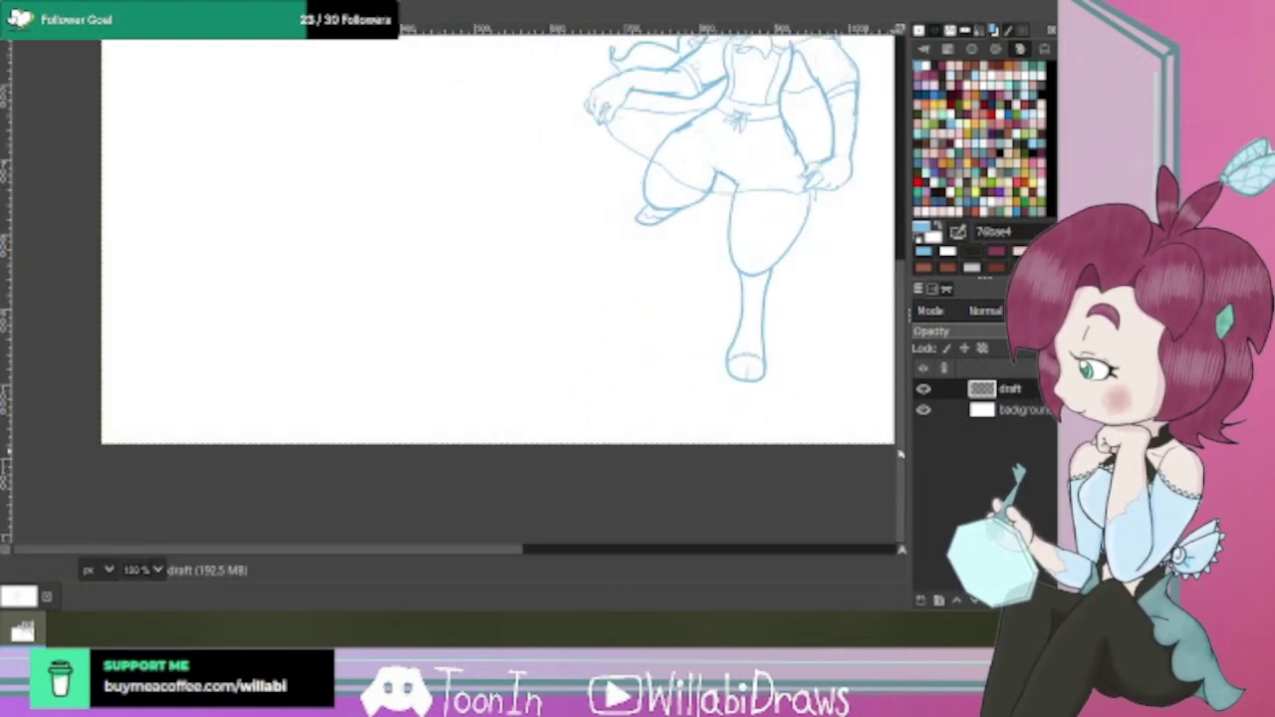
pyautogui.moveTo(899, 454); pyautogui.dragTo(898, 346)
pyautogui.moveTo(506, 551)
pyautogui.mouseDown()
pyautogui.moveTo(531, 565)
pyautogui.moveTo(668, 564)
pyautogui.mouseUp()
pyautogui.moveTo(907, 373); pyautogui.dragTo(902, 324)
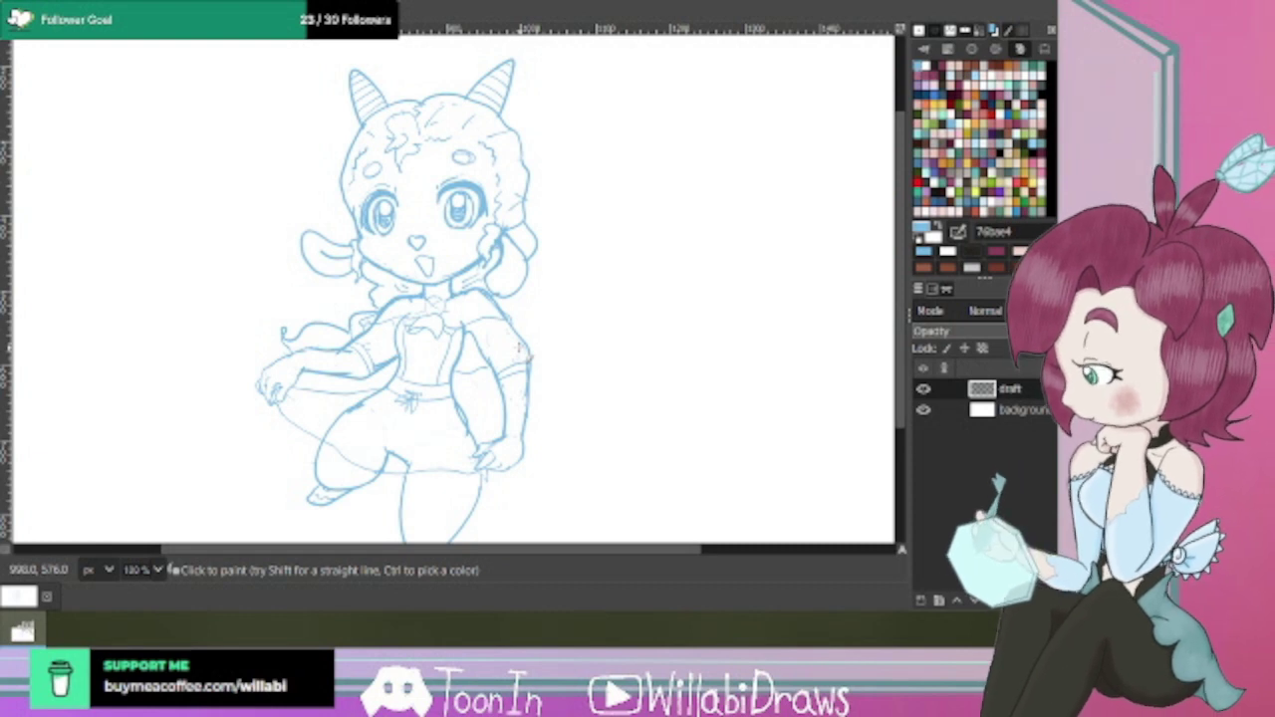
pyautogui.scroll(-3, 869, 424)
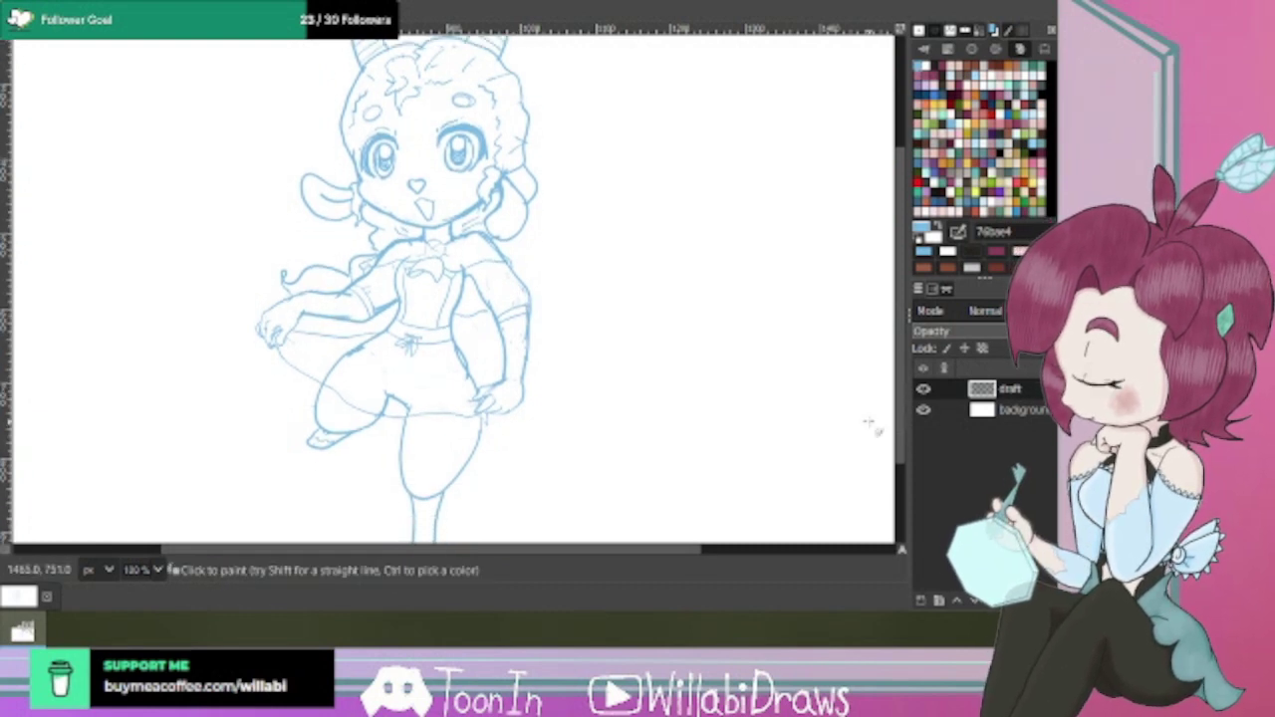
pyautogui.scroll(2, 483, 384)
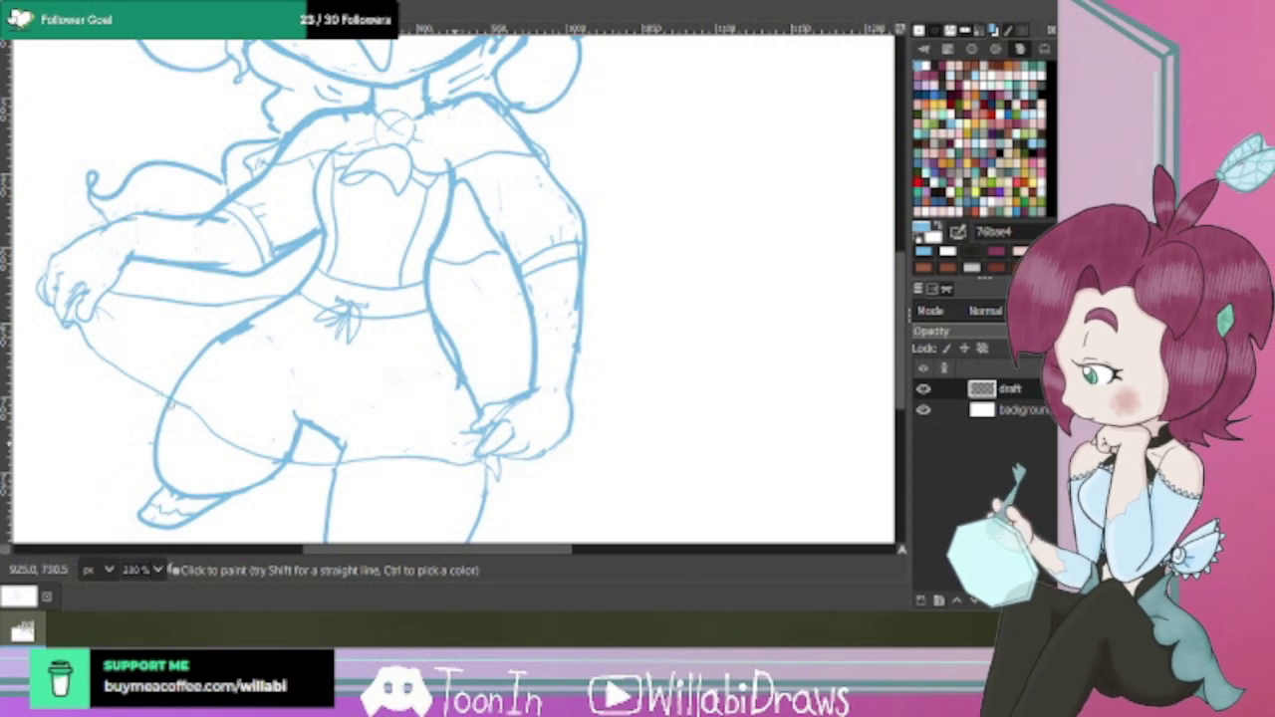
pyautogui.moveTo(98, 359)
pyautogui.mouseDown()
pyautogui.moveTo(99, 373)
pyautogui.moveTo(136, 381)
pyautogui.moveTo(204, 445)
pyautogui.mouseUp()
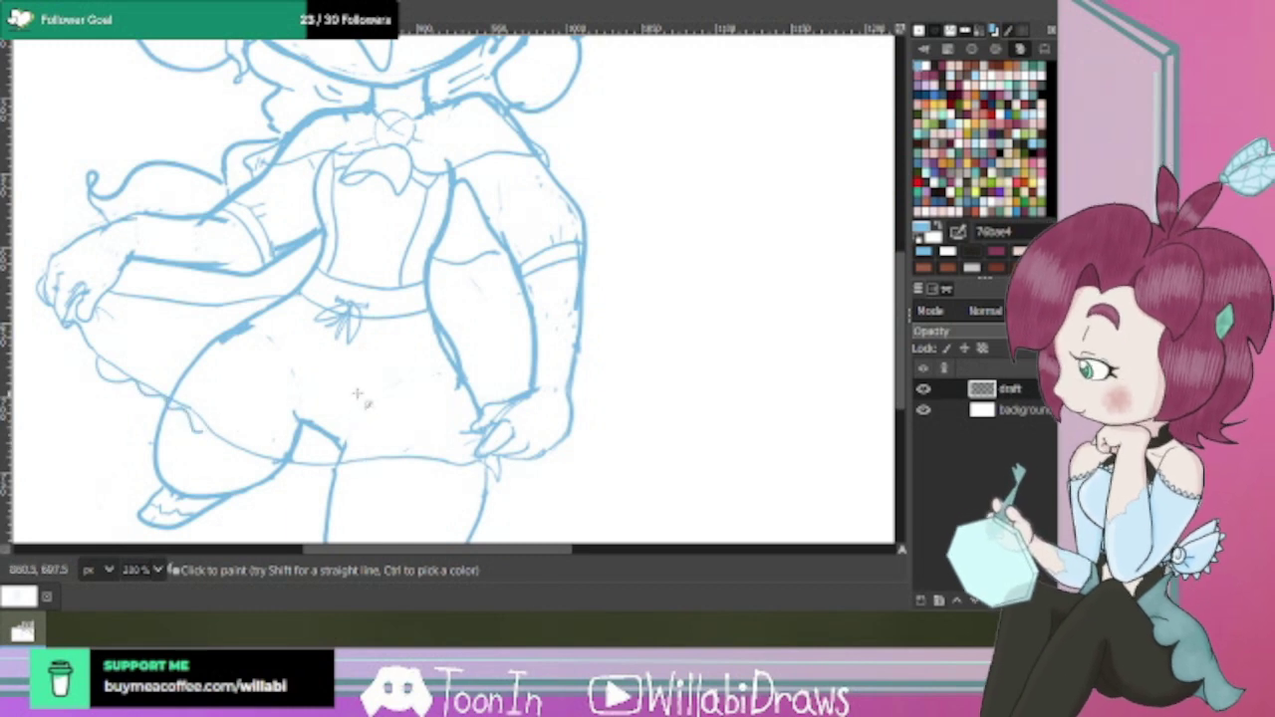
pyautogui.hotkey('ctrl', 'z')
pyautogui.hotkey('ctrl', 'z')
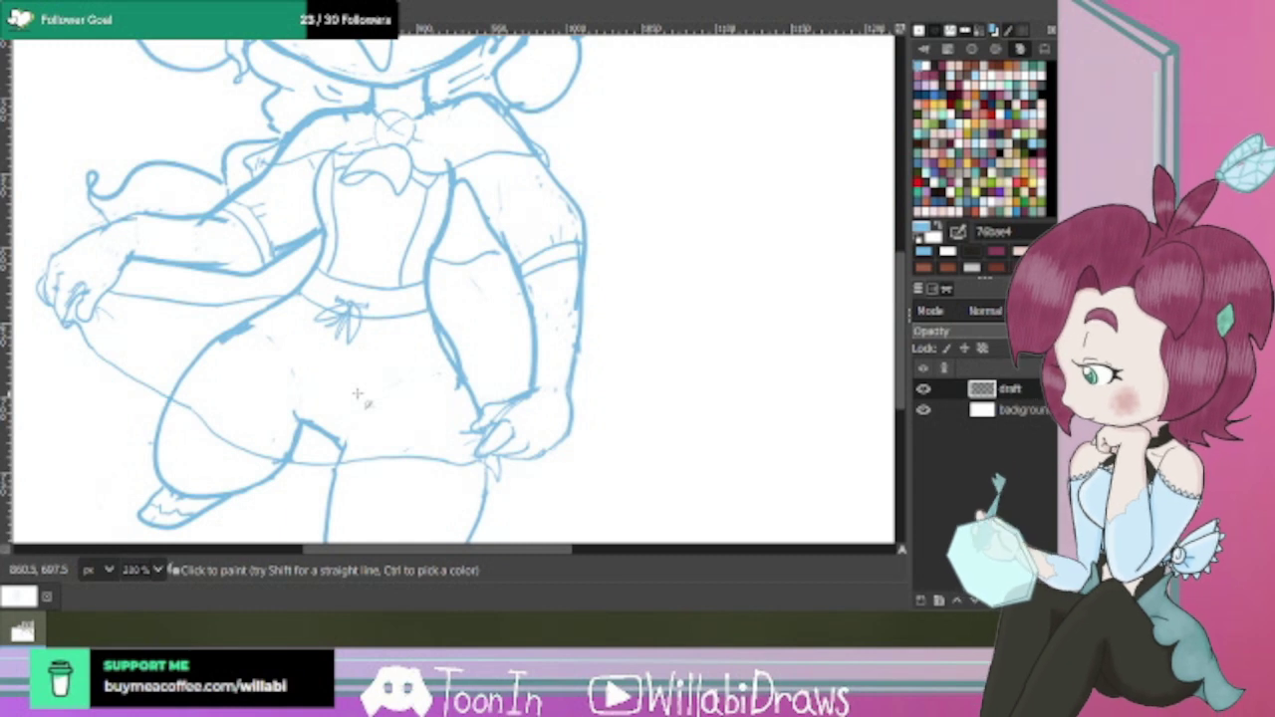
# Draw a wavy trim under the hem across the standing thigh, and add fabric folds below and above the lowered gripping hand.
pyautogui.scroll(-3, 357, 395)
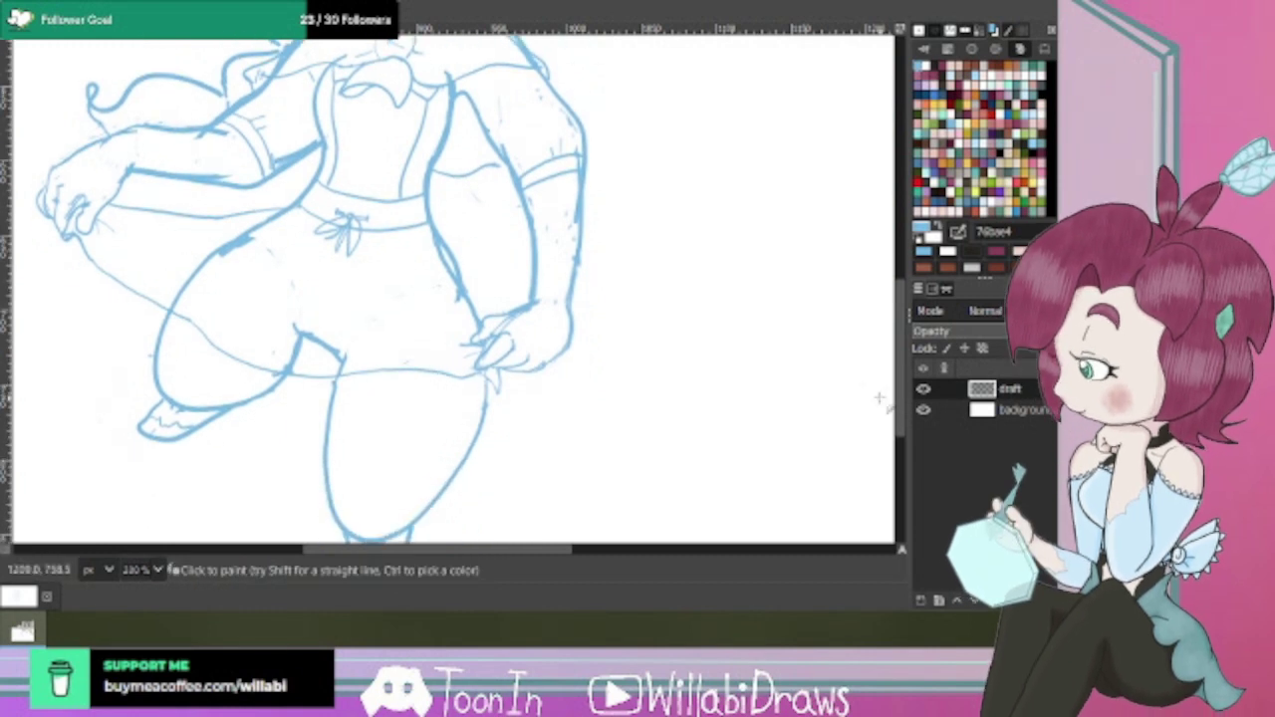
pyautogui.moveTo(561, 551); pyautogui.dragTo(569, 551)
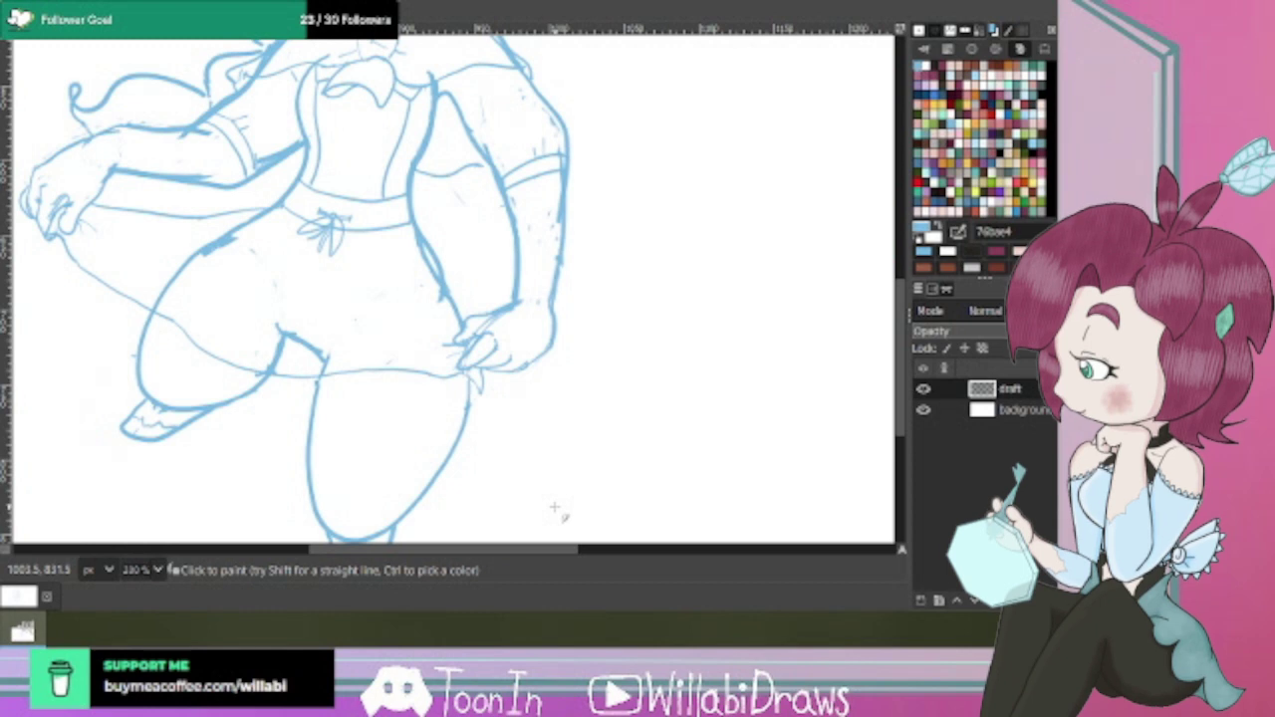
pyautogui.moveTo(335, 389); pyautogui.dragTo(481, 383)
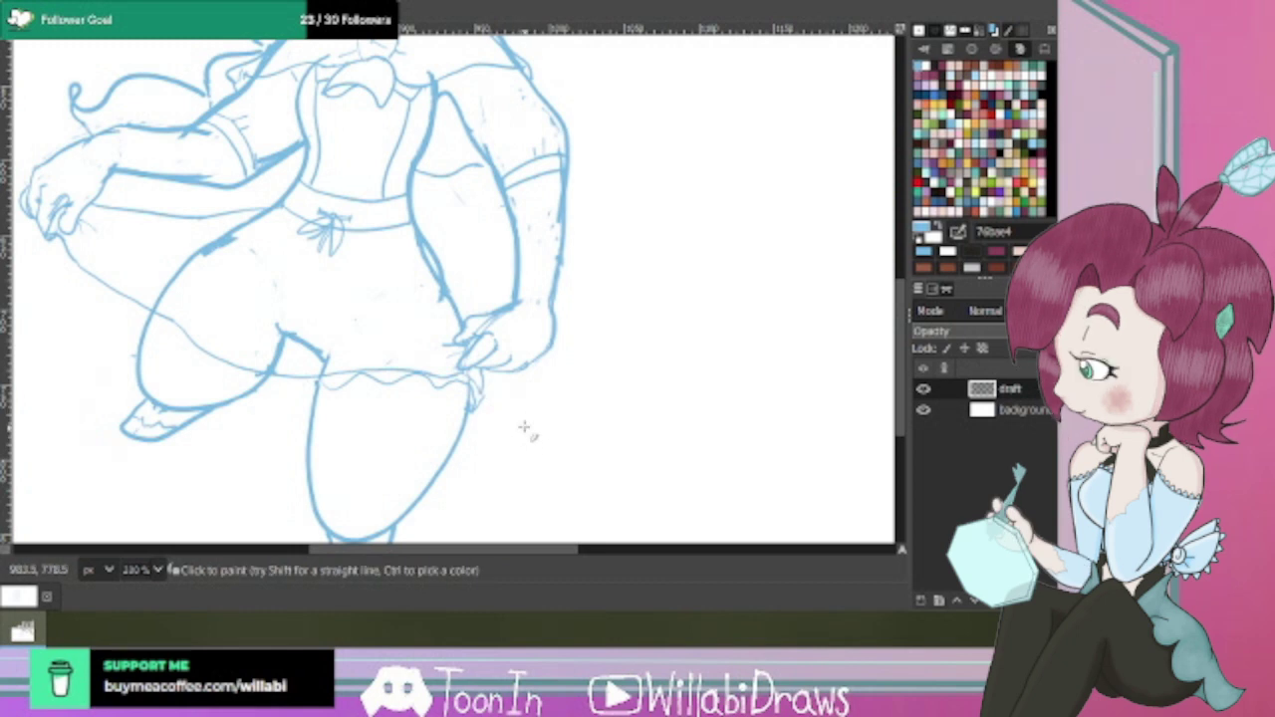
pyautogui.moveTo(470, 392)
pyautogui.mouseDown()
pyautogui.moveTo(490, 405)
pyautogui.moveTo(485, 367)
pyautogui.mouseUp()
pyautogui.moveTo(447, 287); pyautogui.dragTo(466, 301)
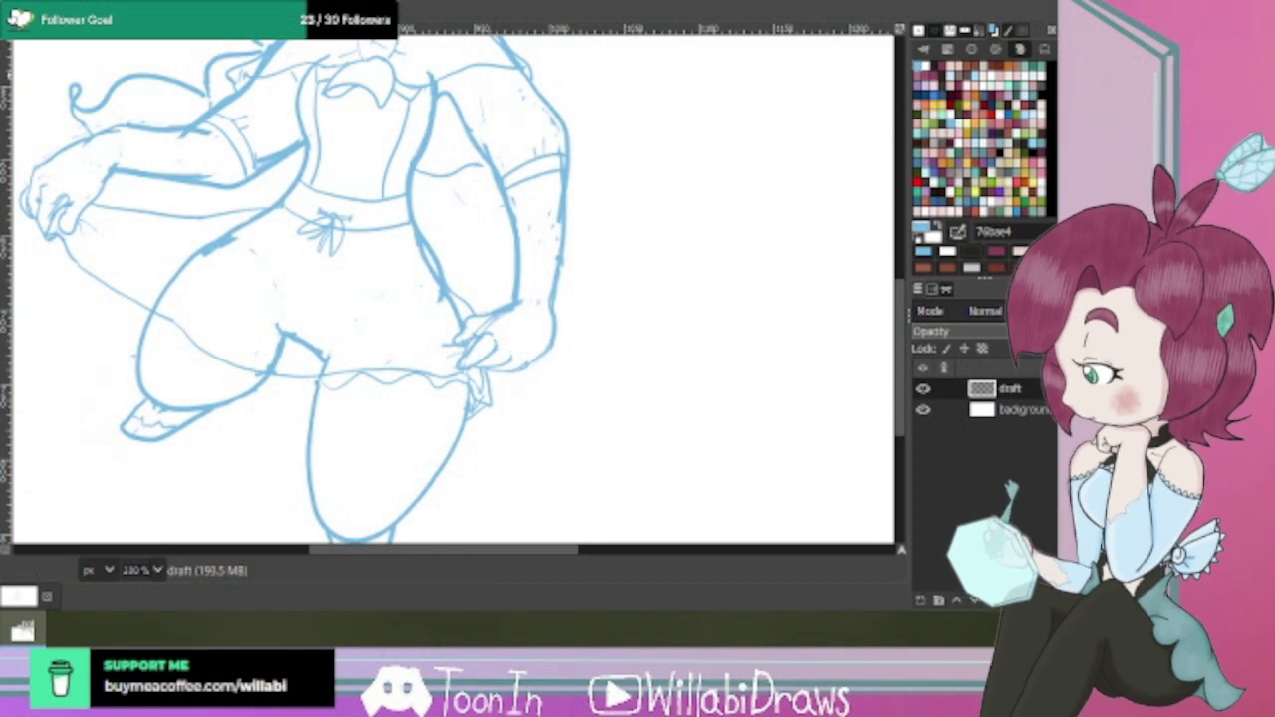
# Continue the wavy trim in blue along the hem where it crosses the raised thigh.
pyautogui.click(5, 85)
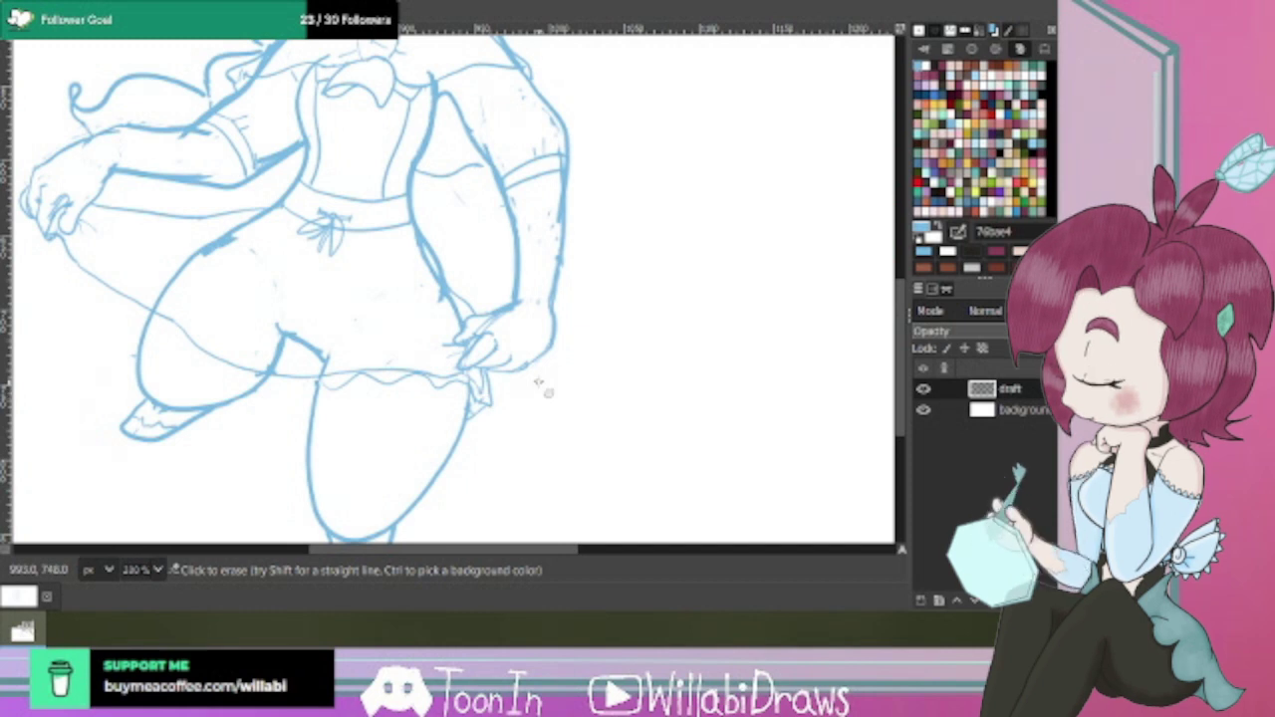
pyautogui.press('p')
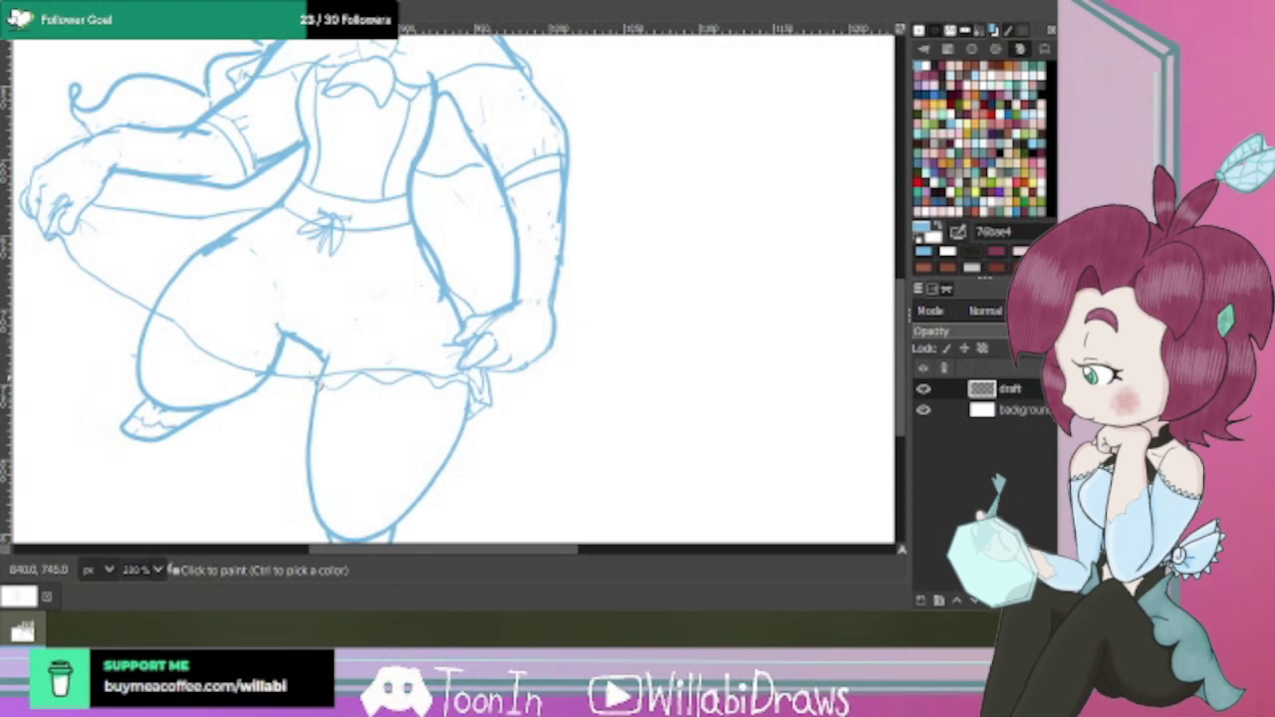
pyautogui.click(320, 375)
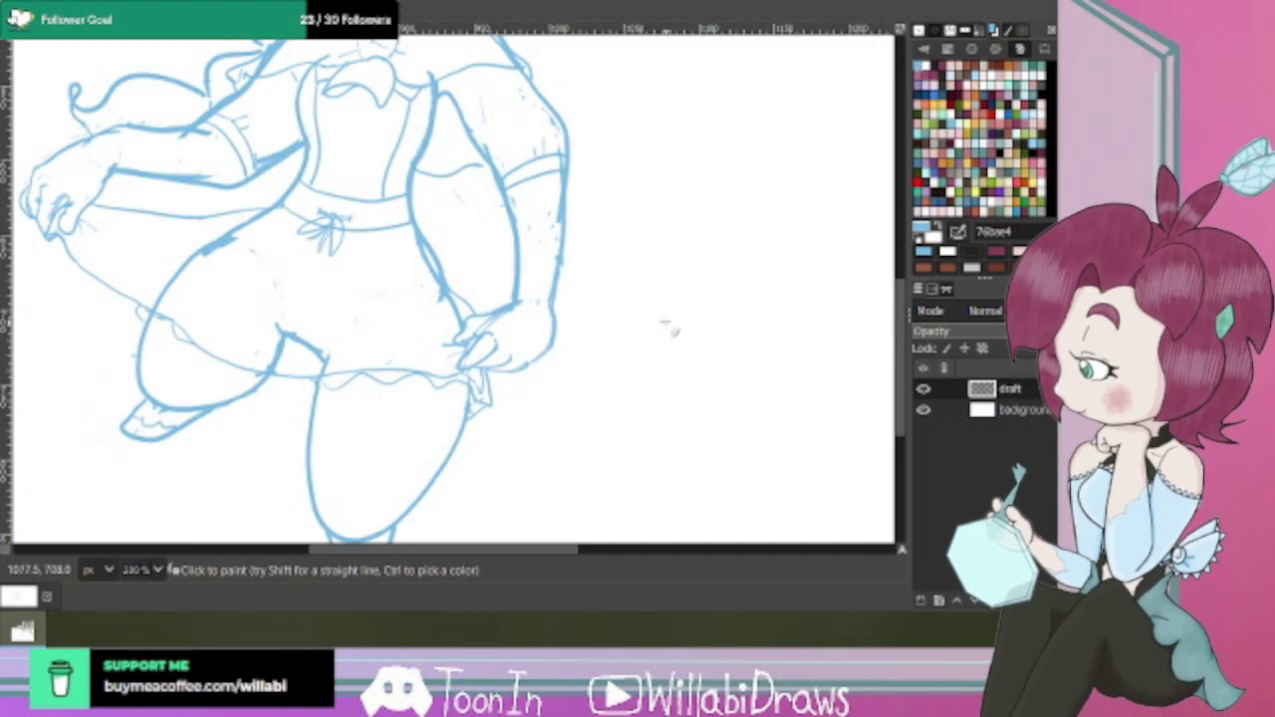
# Erase stray sketch lines around the shoulder edge of the cape.
pyautogui.scroll(4, 901, 344)
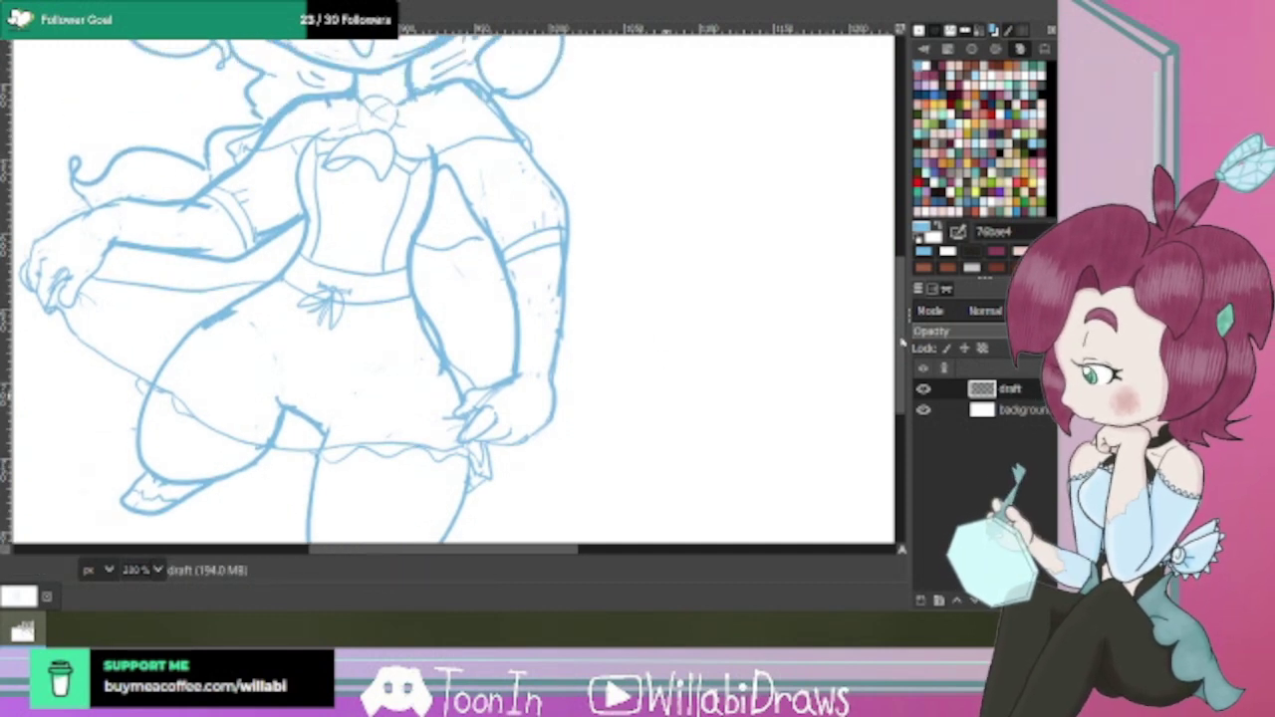
pyautogui.scroll(4, 901, 338)
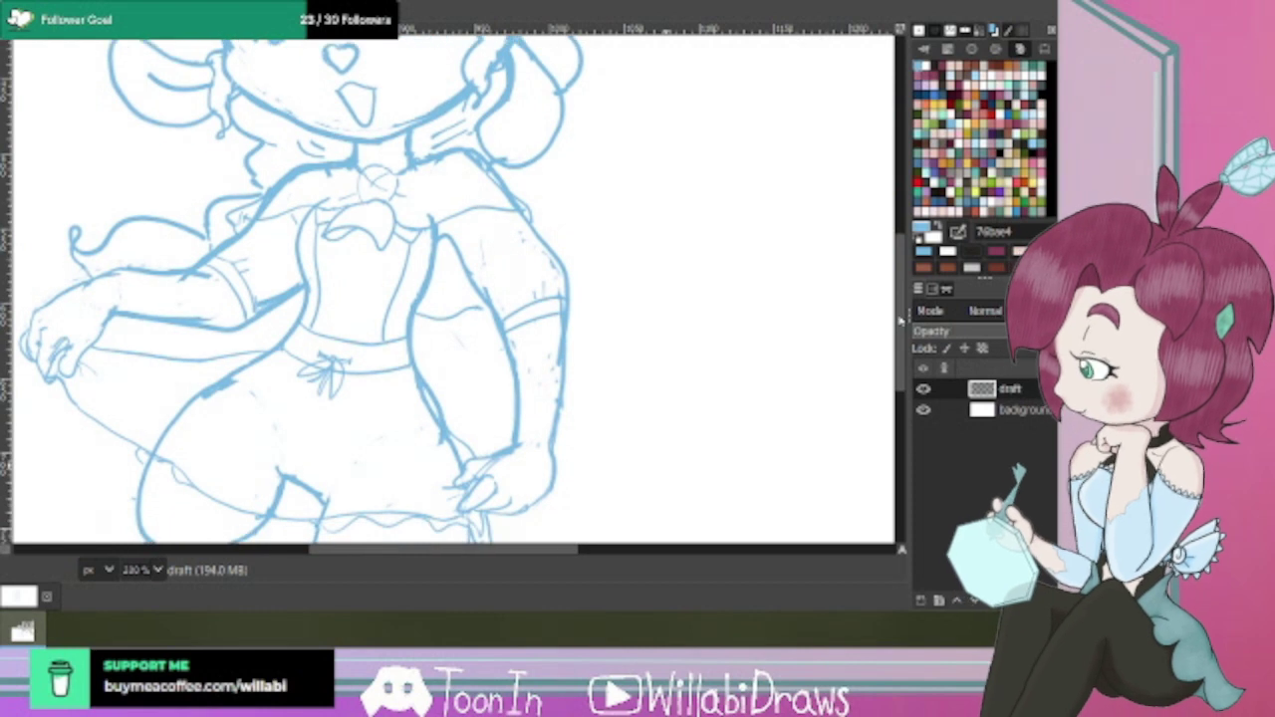
pyautogui.scroll(7, 900, 314)
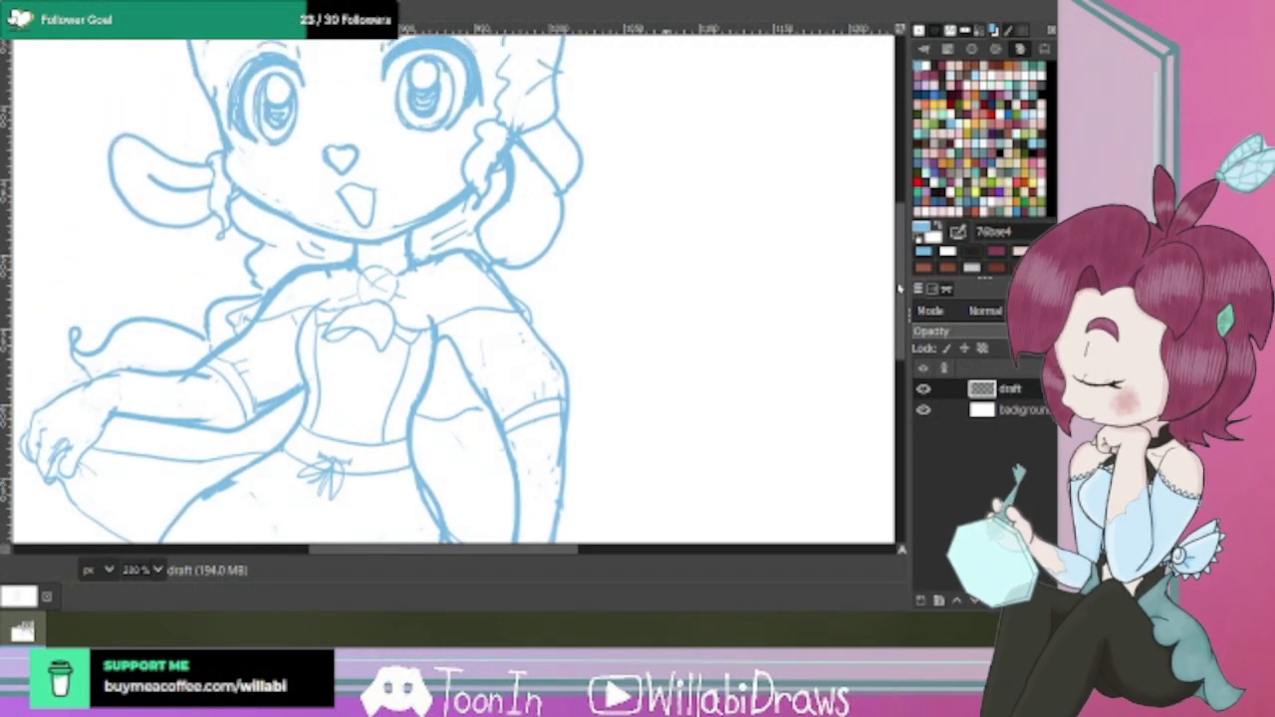
pyautogui.scroll(1, 902, 274)
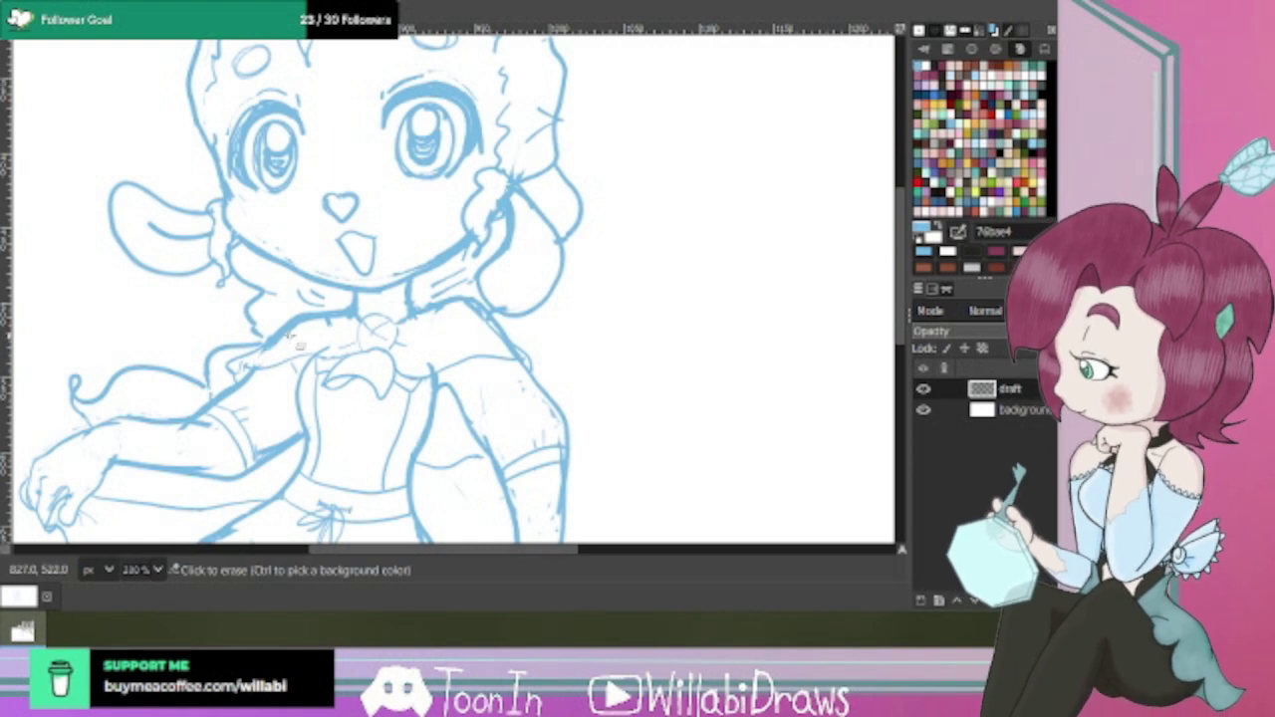
pyautogui.click(261, 359)
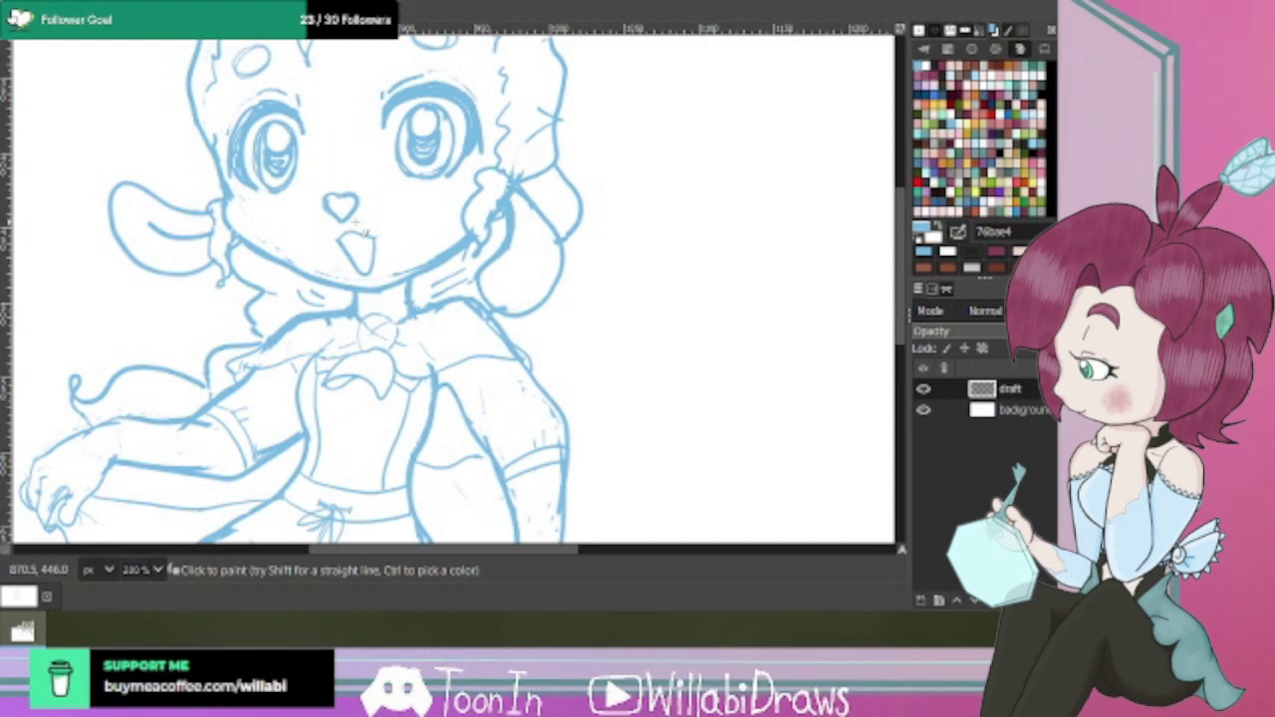
# Add a short curved line beside the head above one ear and a small curl at the tip of the bow by the other ear.
pyautogui.moveTo(902, 313)
pyautogui.mouseDown()
pyautogui.moveTo(907, 249)
pyautogui.moveTo(900, 332)
pyautogui.mouseUp()
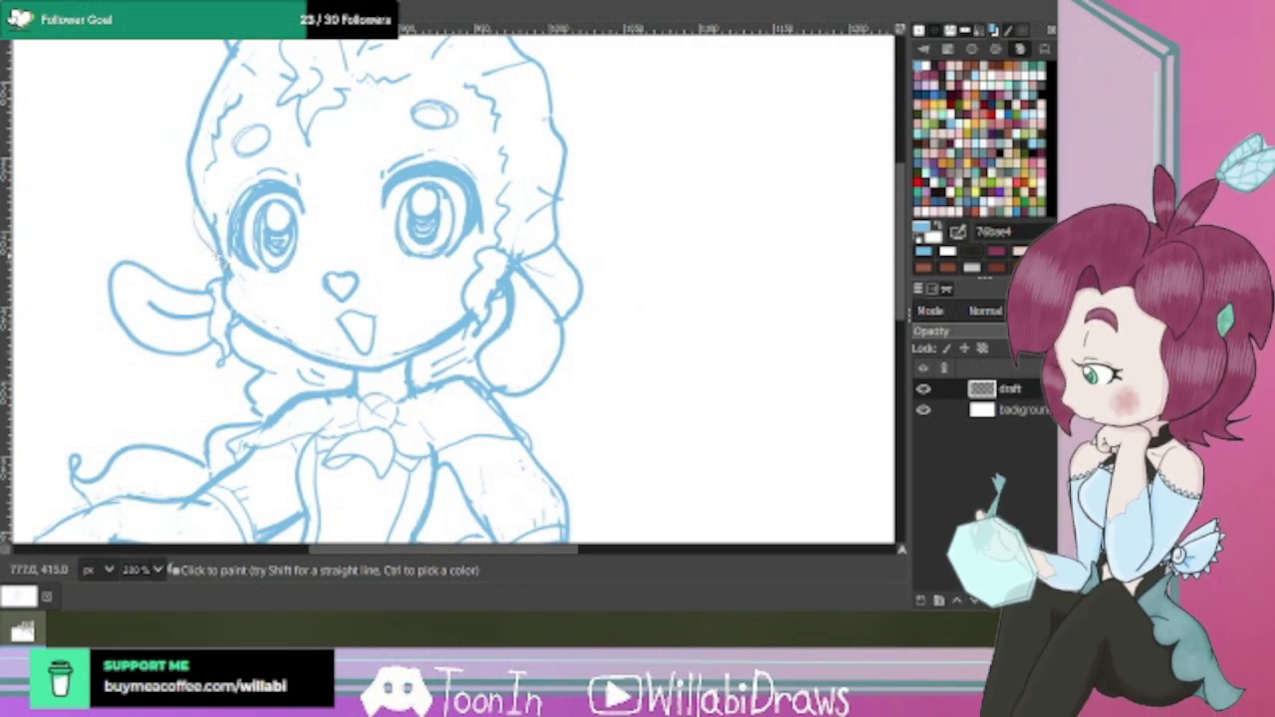
pyautogui.moveTo(197, 211); pyautogui.dragTo(196, 235)
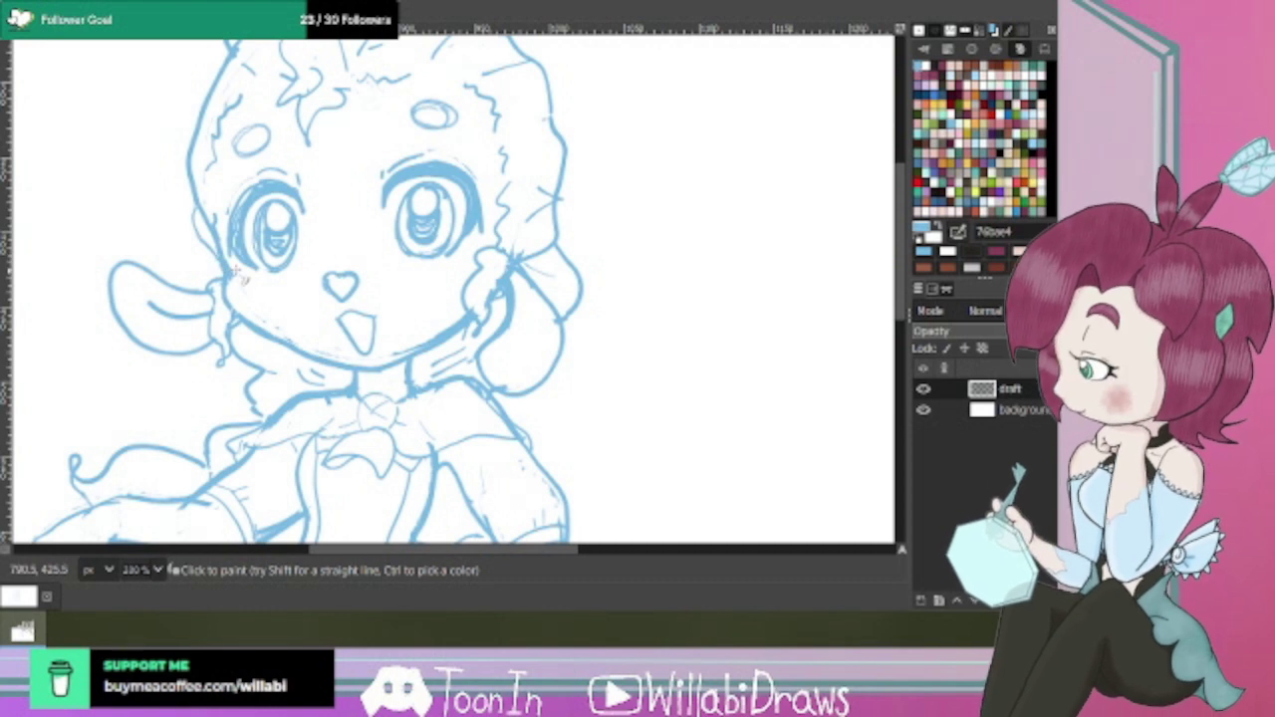
pyautogui.moveTo(584, 282); pyautogui.dragTo(594, 304)
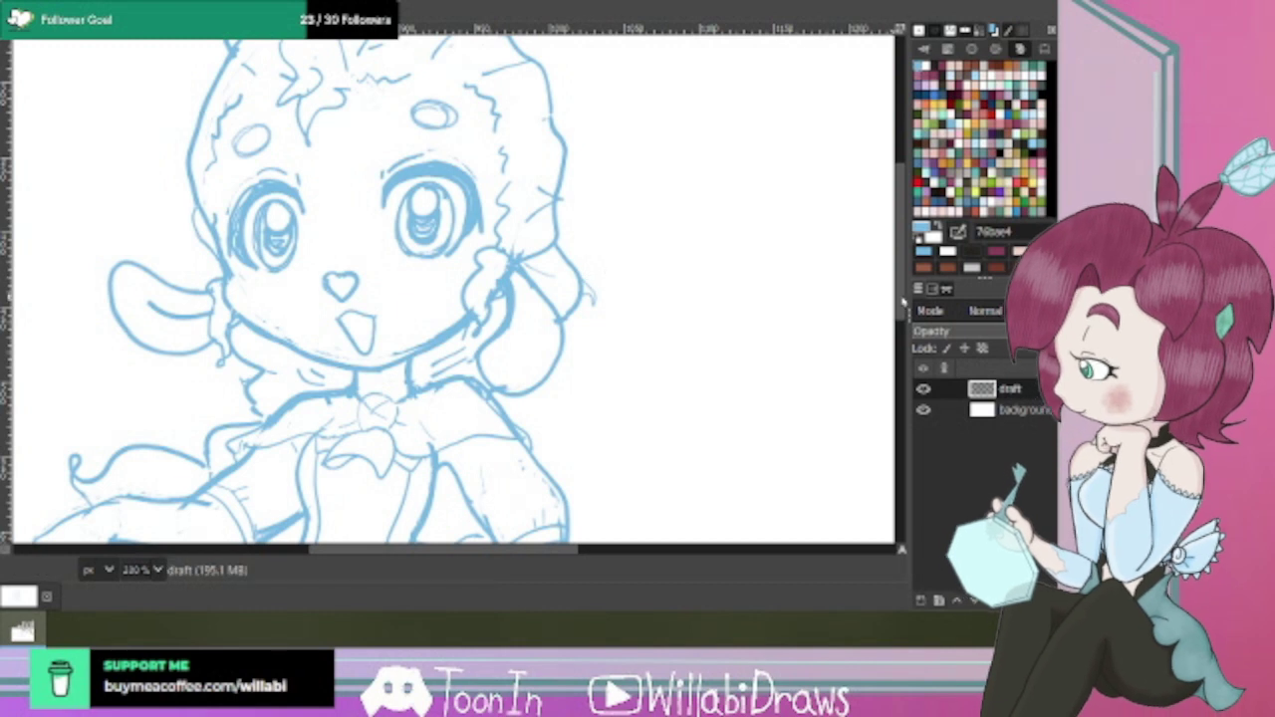
pyautogui.scroll(2, 904, 291)
pyautogui.scroll(5, 907, 288)
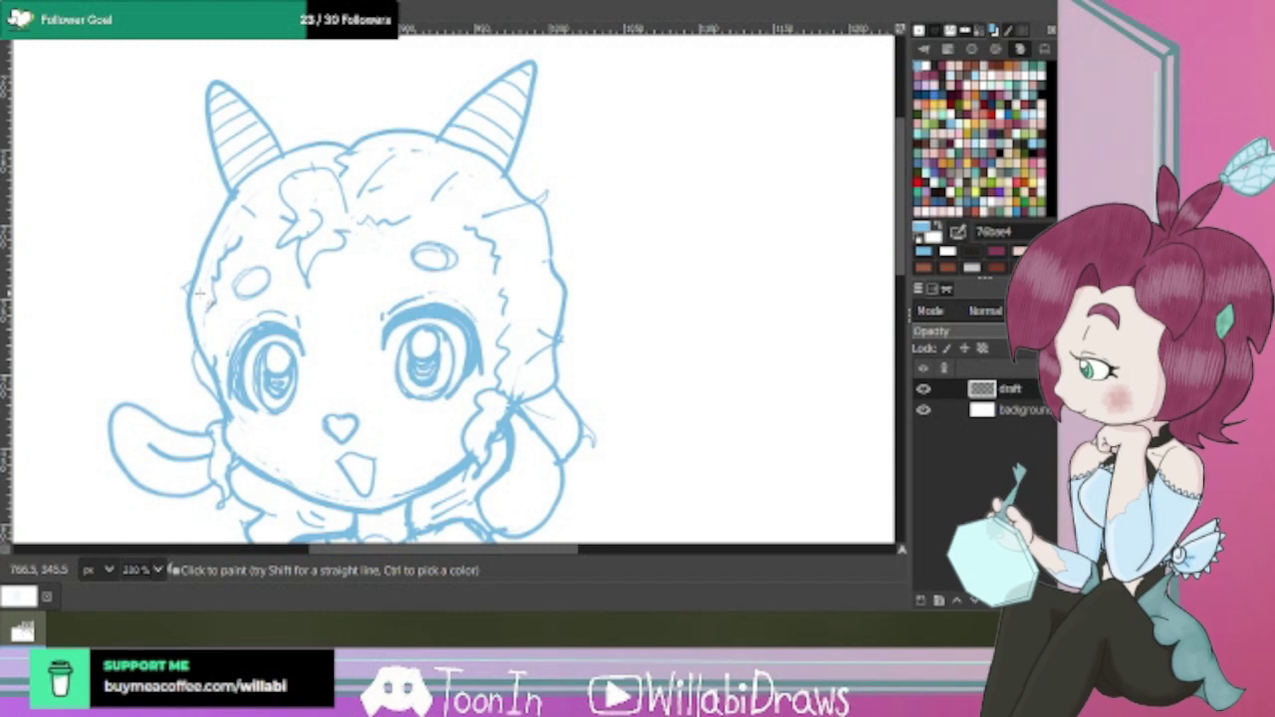
# Erase the thigh lines that show through the skirt above the hem.
pyautogui.moveTo(900, 257); pyautogui.dragTo(896, 330)
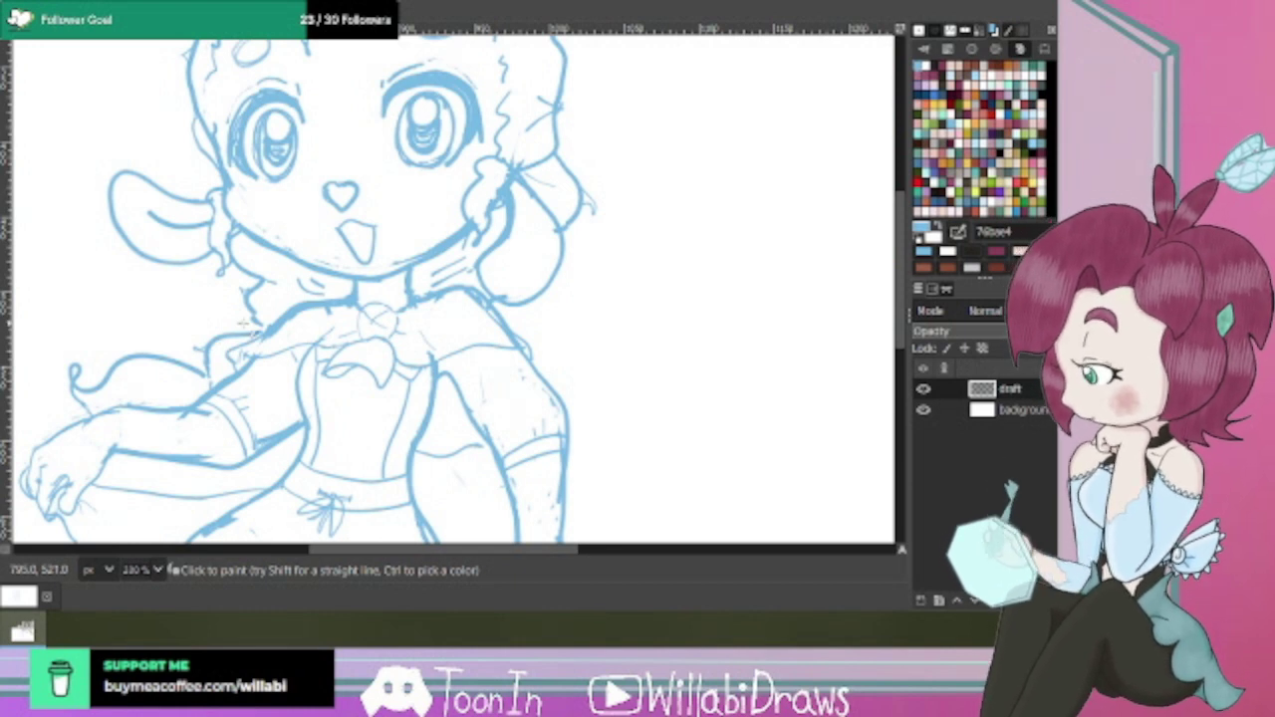
pyautogui.moveTo(904, 310); pyautogui.dragTo(899, 381)
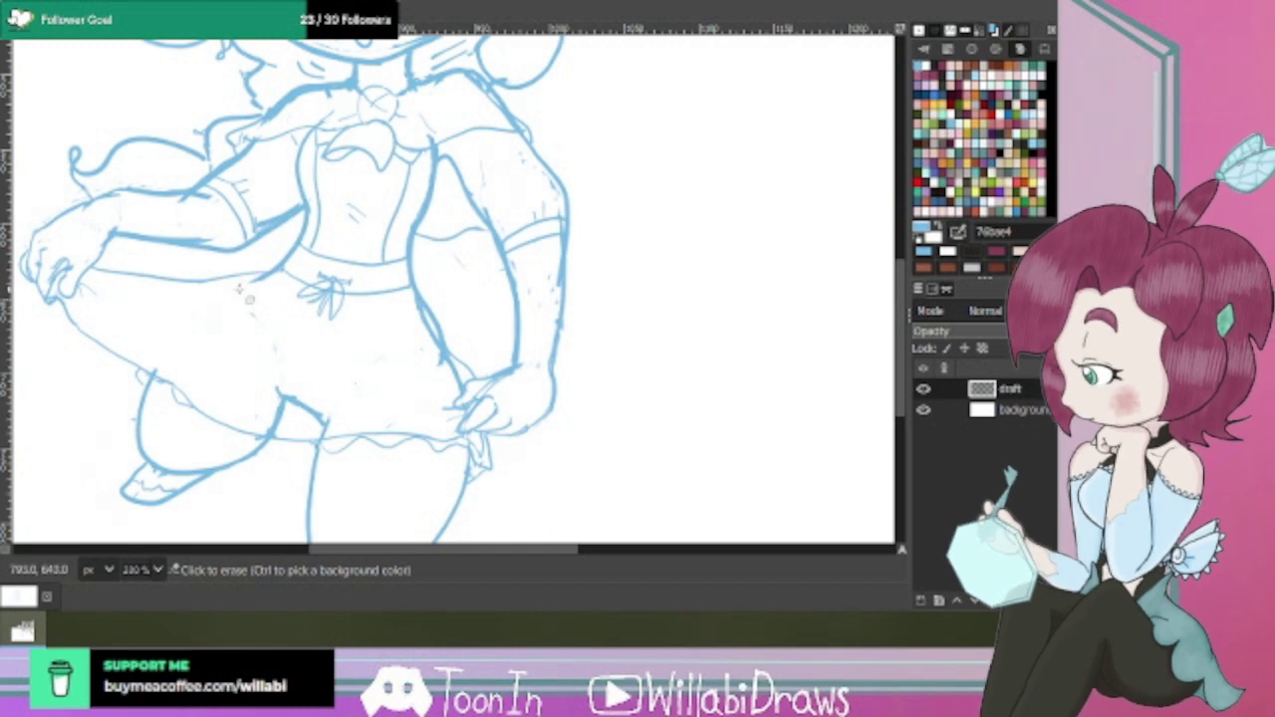
pyautogui.click(271, 340)
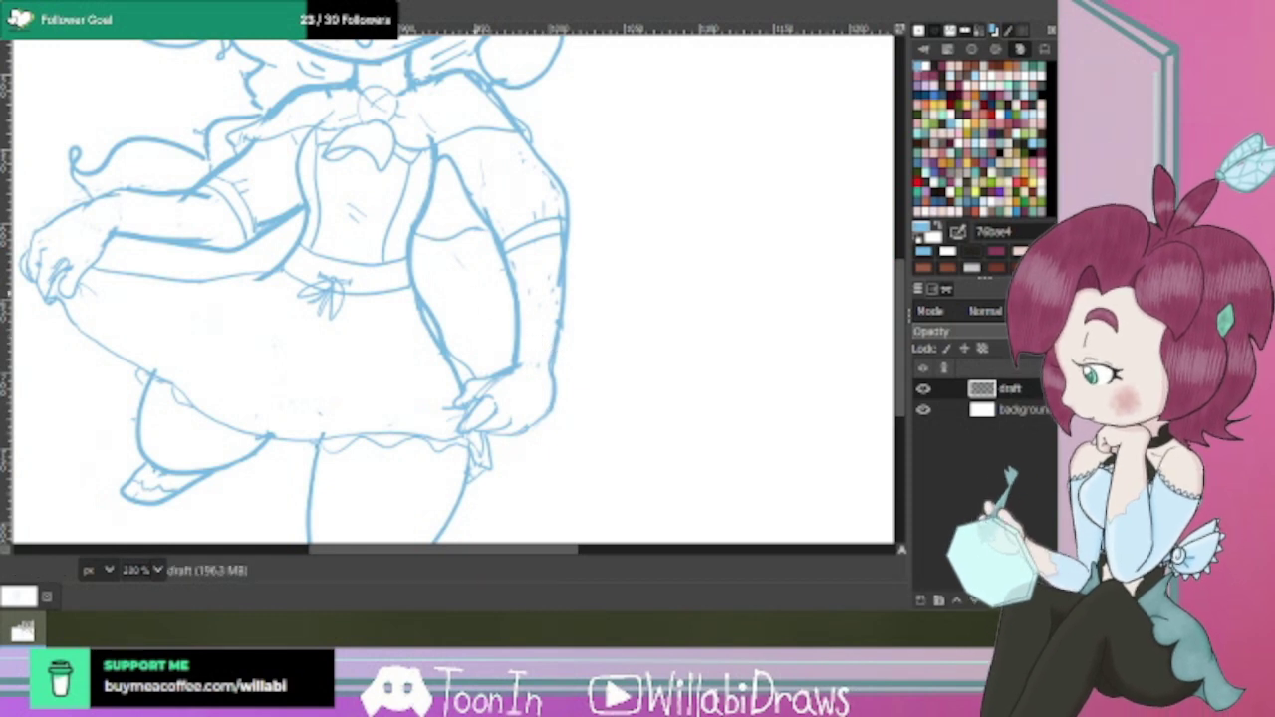
# Draw two light fold lines on the skirt, one vertical below the waist and one slanting towards the raised thigh.
pyautogui.click(2, 90)
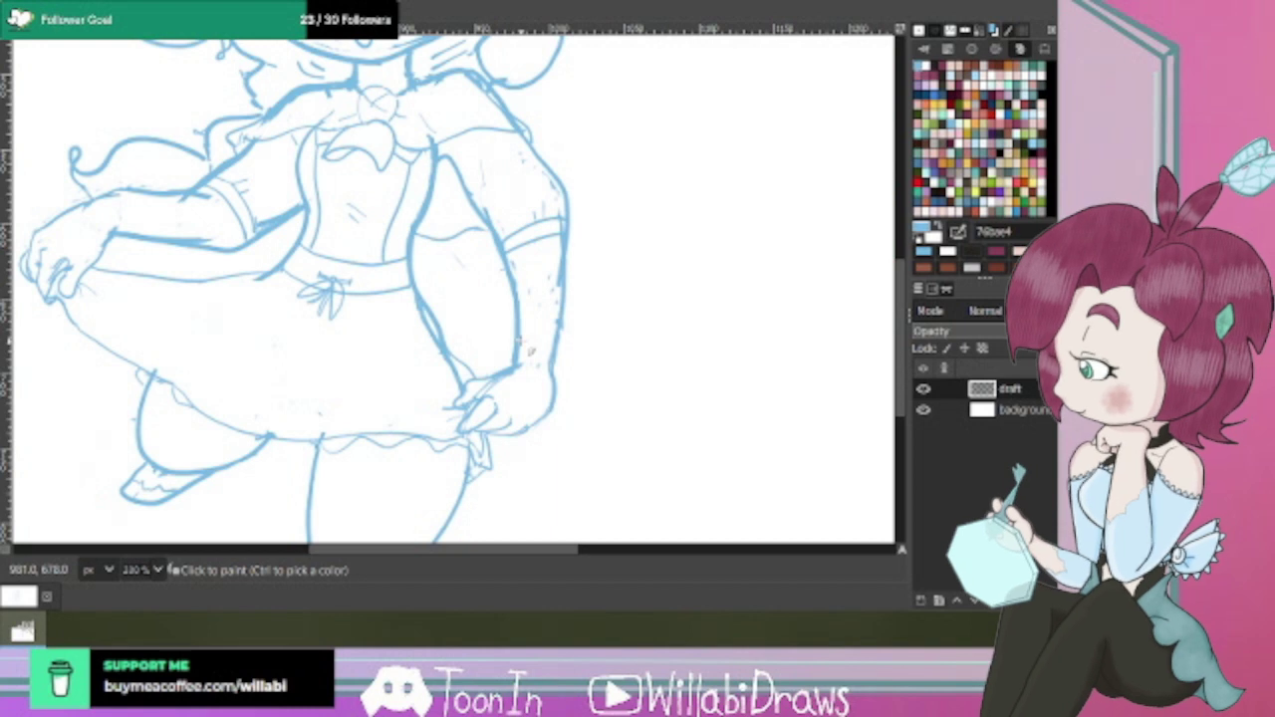
pyautogui.scroll(3, 903, 355)
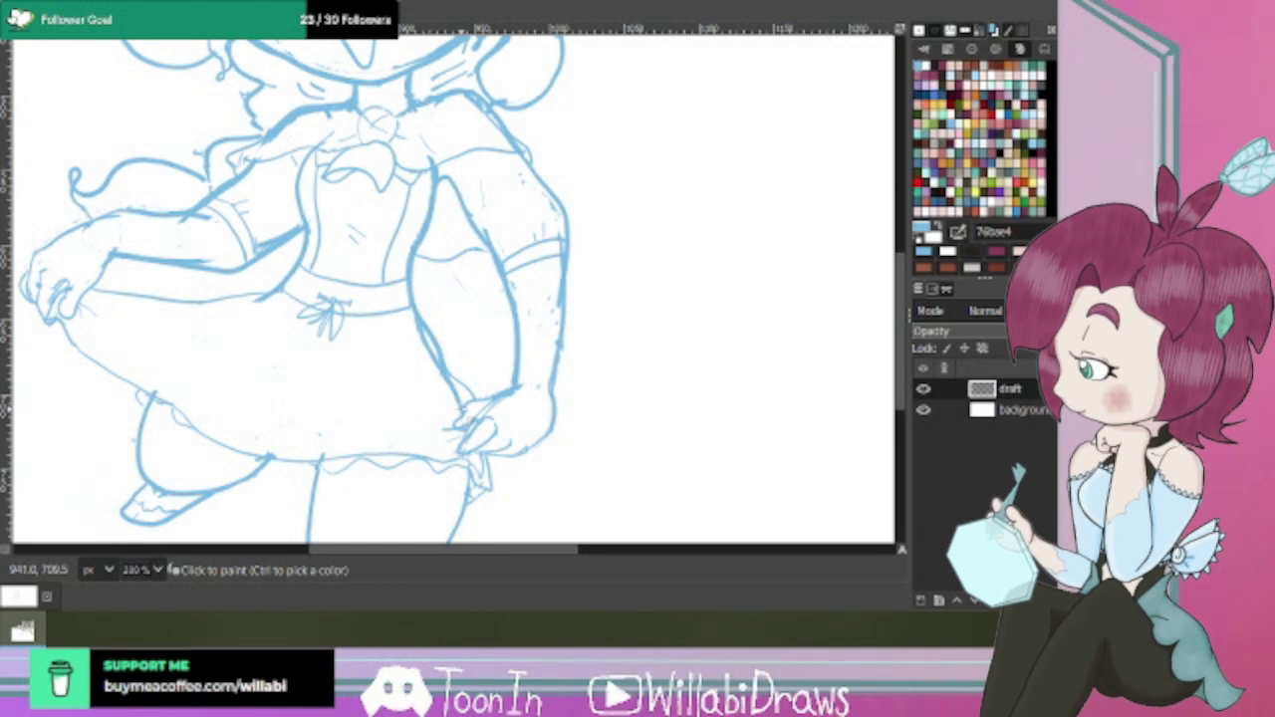
pyautogui.moveTo(329, 357); pyautogui.dragTo(328, 432)
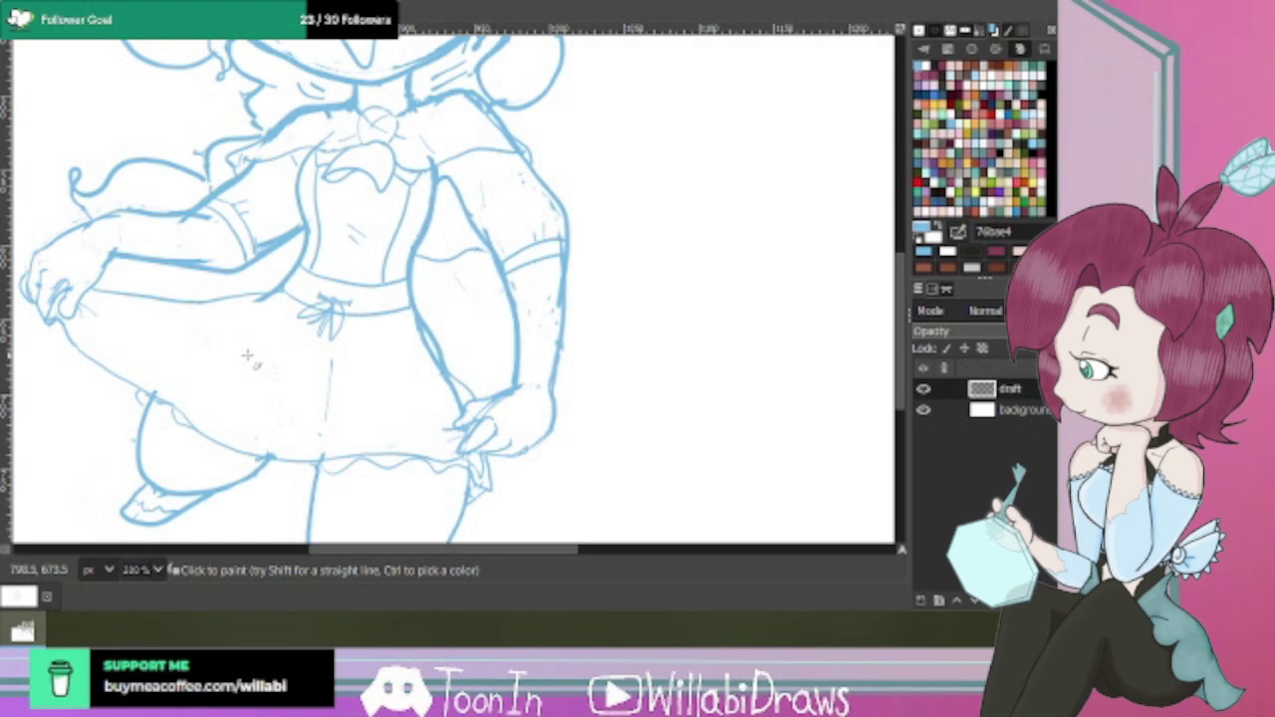
pyautogui.moveTo(177, 375); pyautogui.dragTo(235, 347)
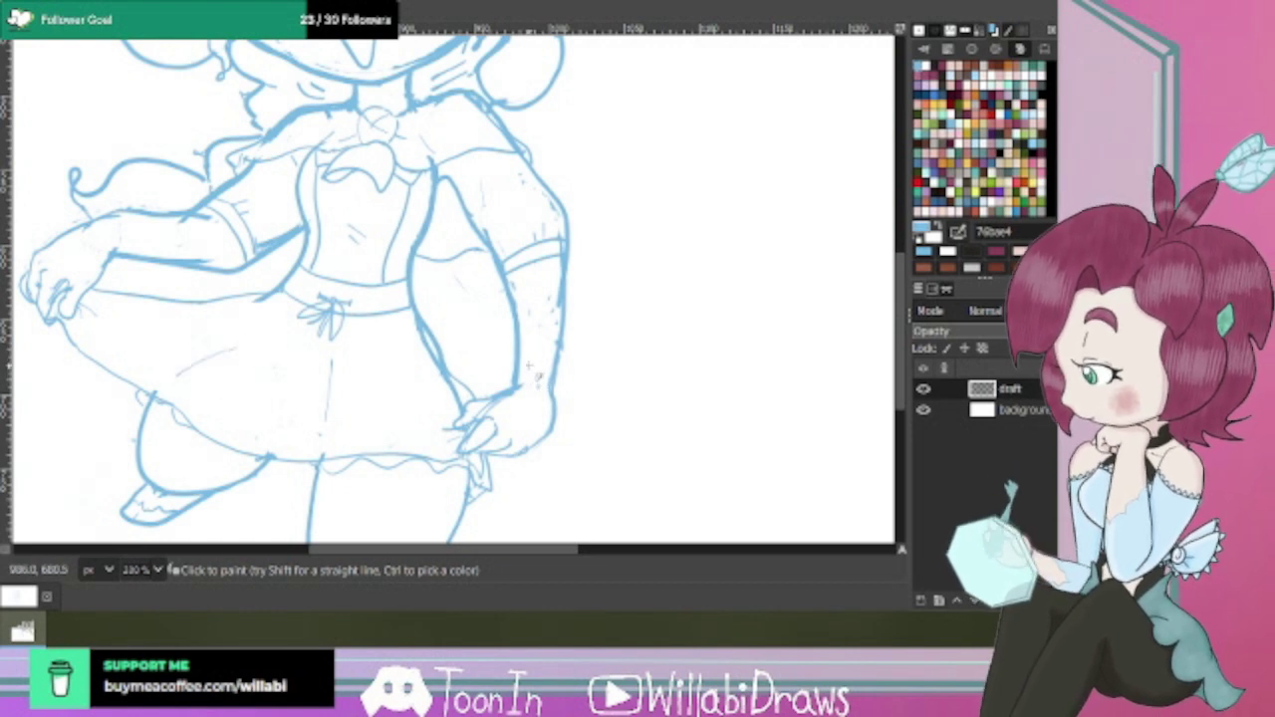
# Draw two rounded pockets on the skirt, one on each side, and give each a flap line and a small round button.
pyautogui.scroll(1, 904, 342)
pyautogui.moveTo(903, 339); pyautogui.dragTo(902, 337)
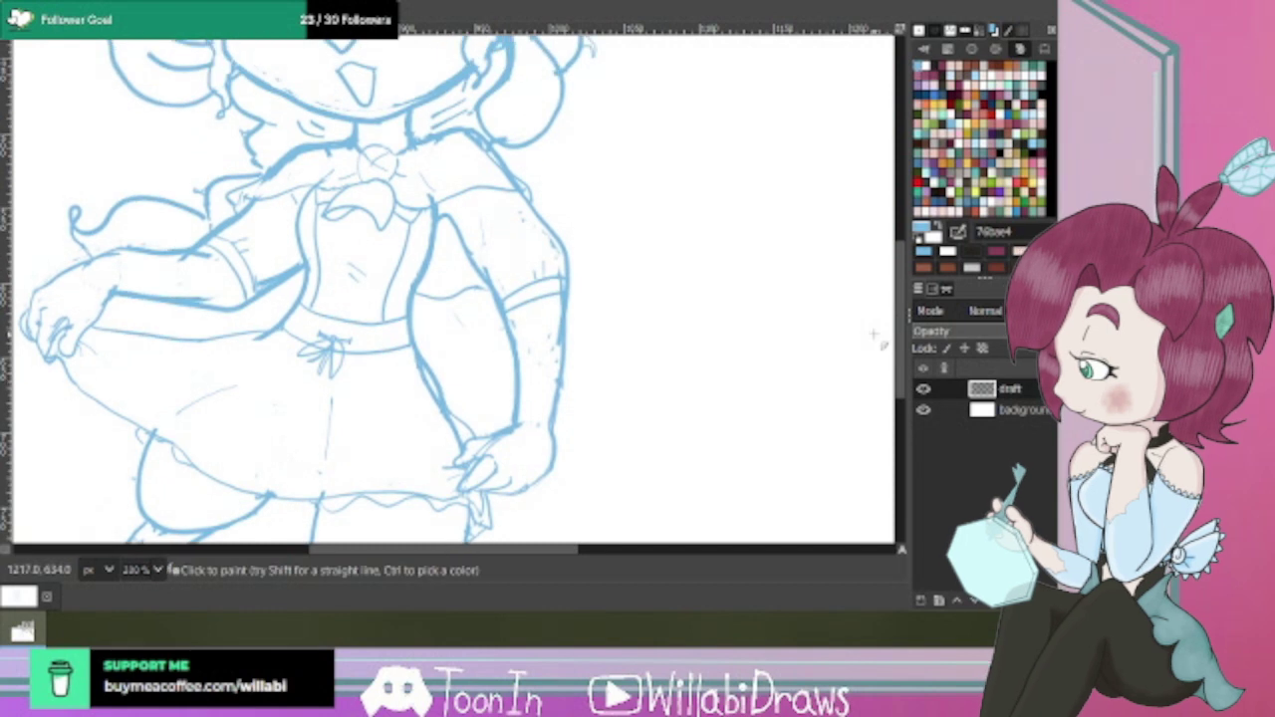
pyautogui.moveTo(504, 549); pyautogui.dragTo(474, 549)
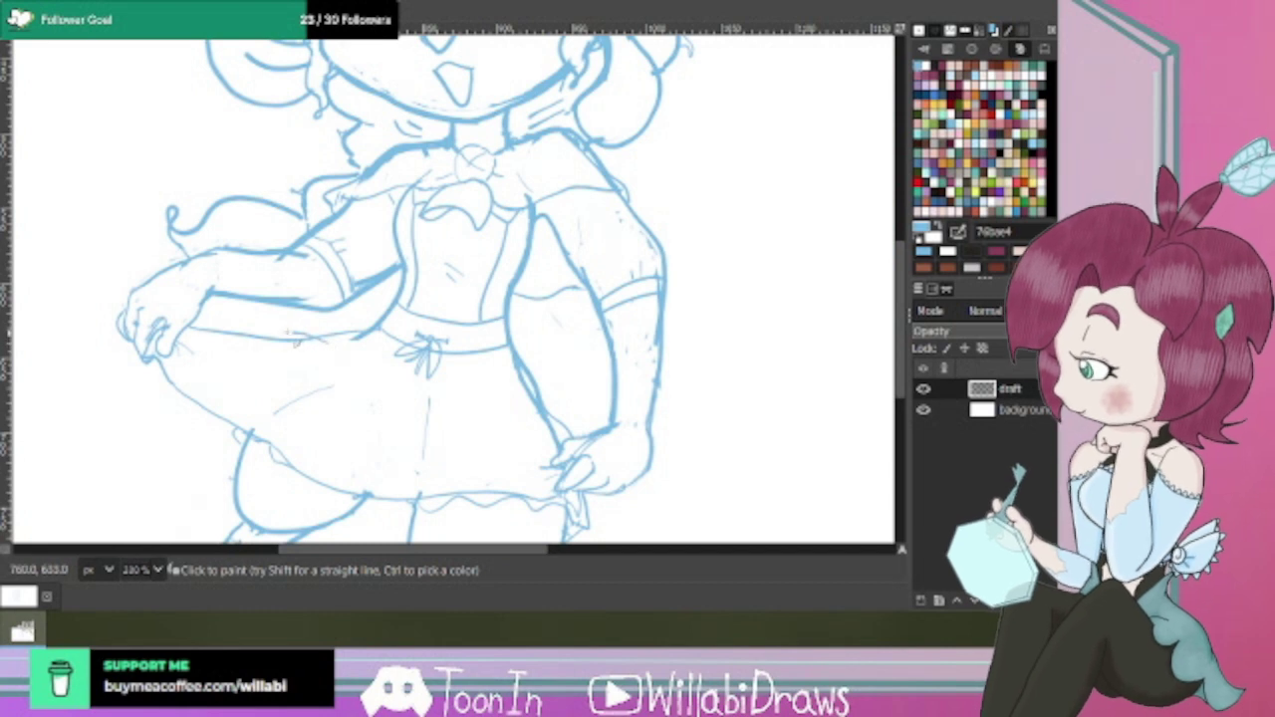
pyautogui.moveTo(289, 334)
pyautogui.mouseDown()
pyautogui.moveTo(267, 384)
pyautogui.moveTo(336, 386)
pyautogui.moveTo(360, 366)
pyautogui.moveTo(345, 364)
pyautogui.mouseUp()
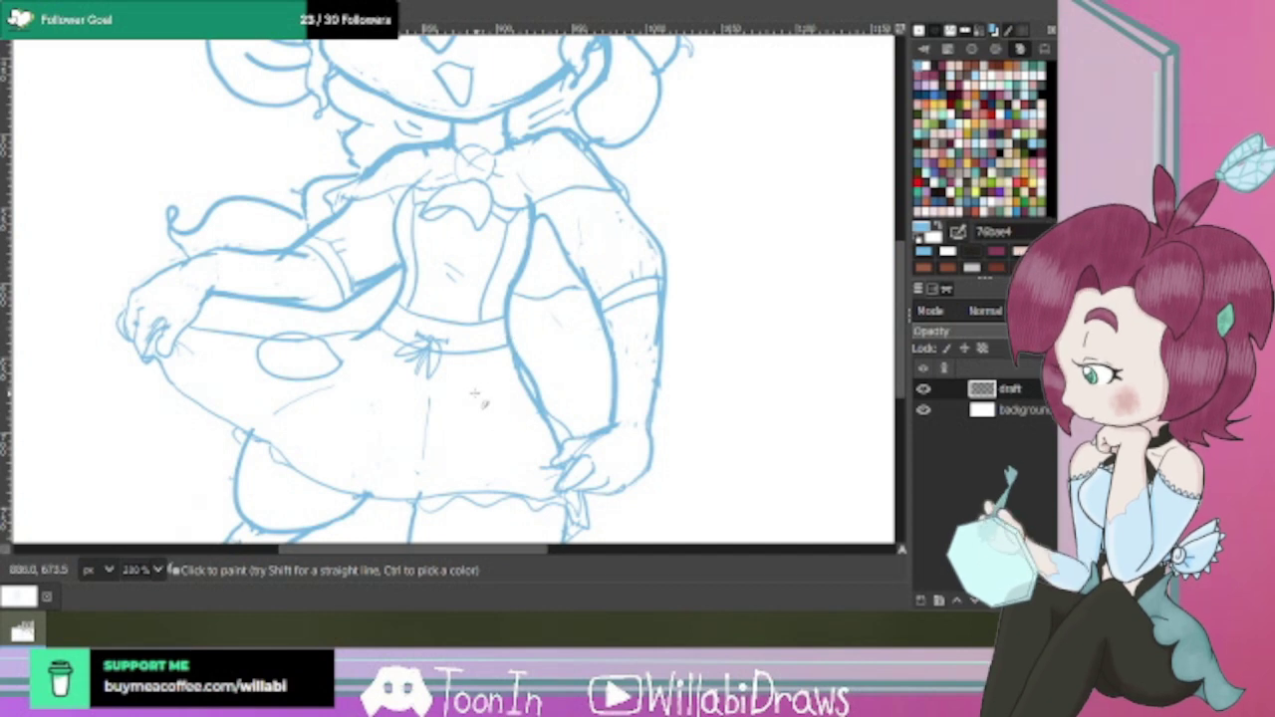
pyautogui.moveTo(473, 395)
pyautogui.mouseDown()
pyautogui.moveTo(527, 400)
pyautogui.moveTo(470, 396)
pyautogui.moveTo(466, 430)
pyautogui.moveTo(487, 458)
pyautogui.moveTo(538, 427)
pyautogui.moveTo(524, 390)
pyautogui.moveTo(469, 394)
pyautogui.moveTo(494, 418)
pyautogui.mouseUp()
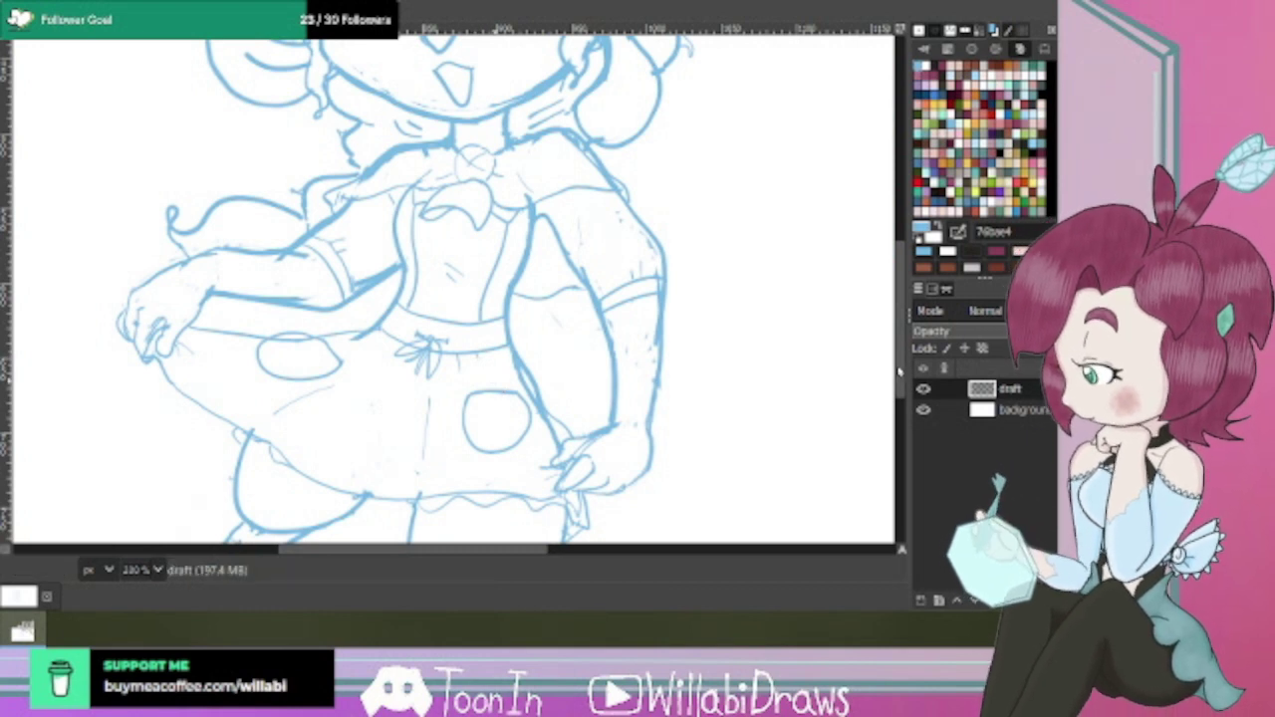
pyautogui.scroll(-3, 907, 378)
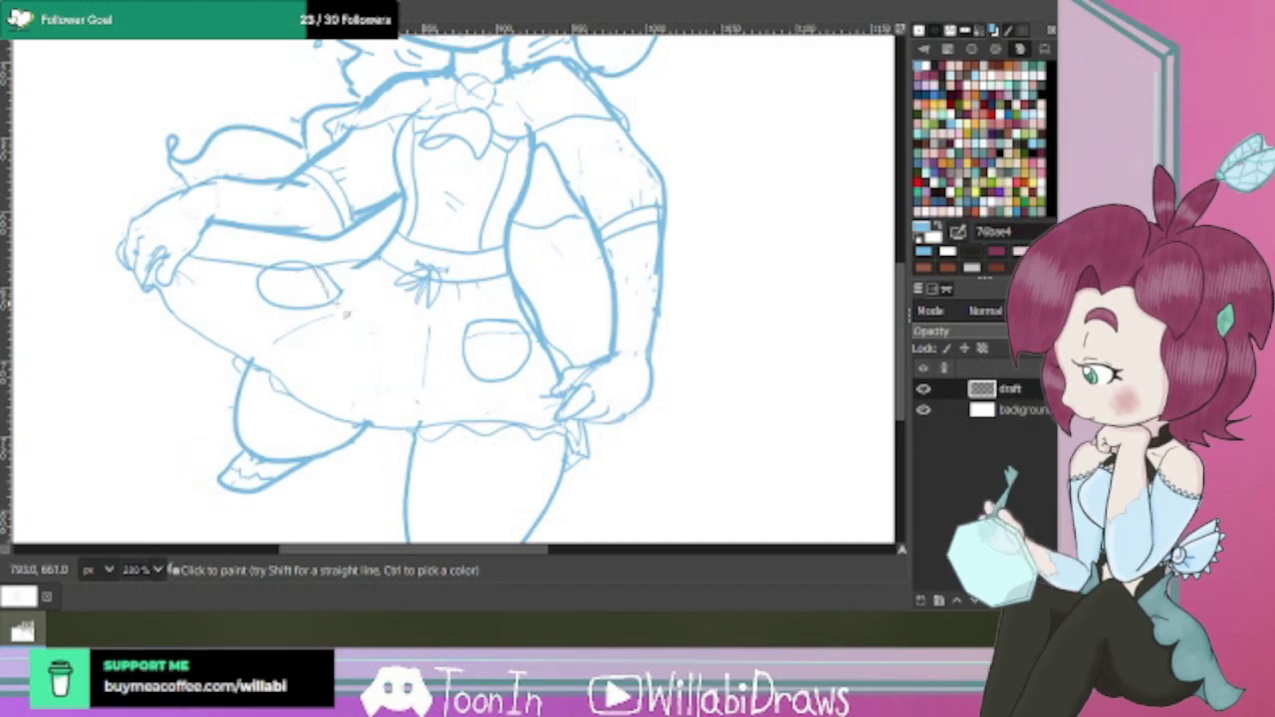
pyautogui.moveTo(497, 330); pyautogui.dragTo(512, 341)
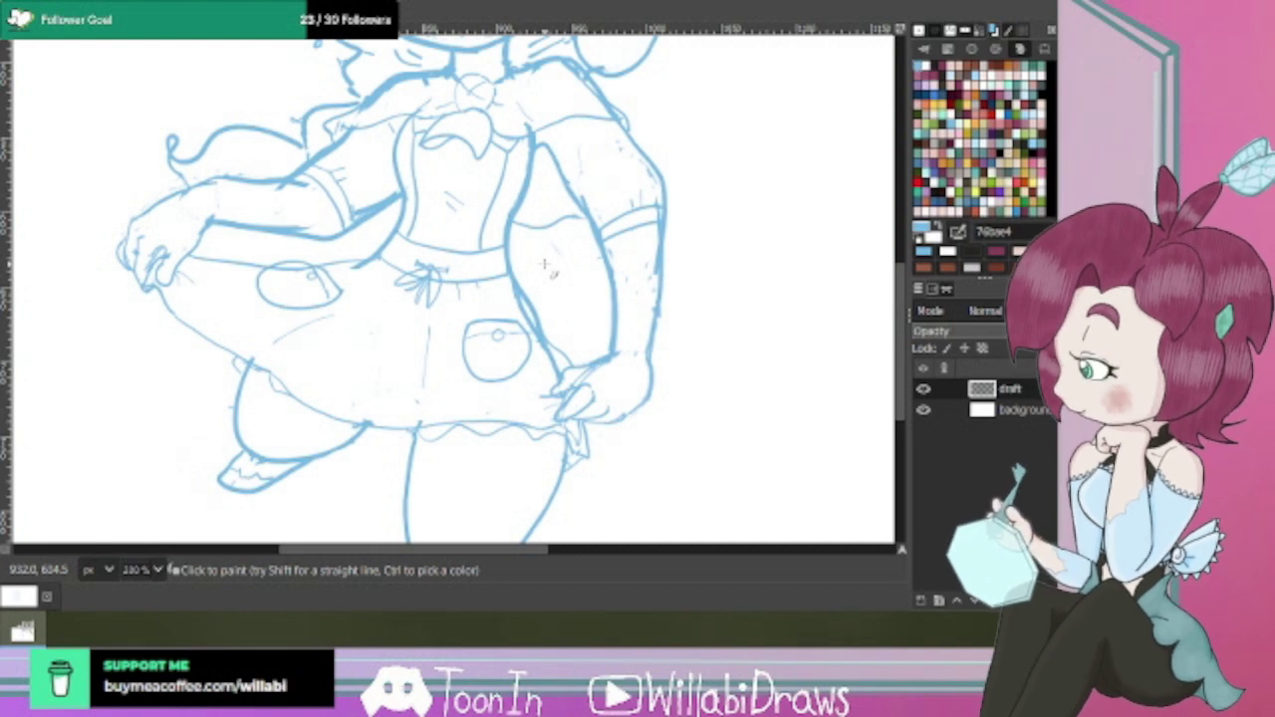
# Draw thin cuff lines across both wrists.
pyautogui.moveTo(902, 353)
pyautogui.mouseDown()
pyautogui.moveTo(903, 372)
pyautogui.moveTo(905, 301)
pyautogui.moveTo(904, 353)
pyautogui.mouseUp()
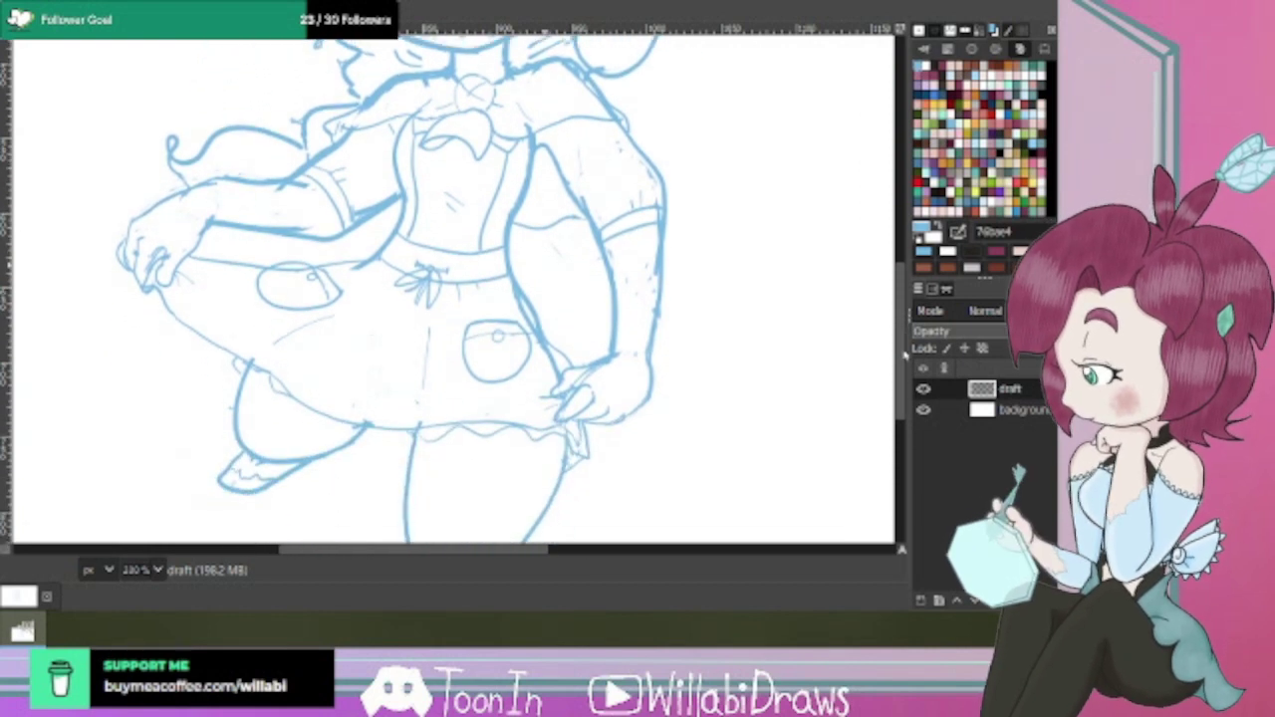
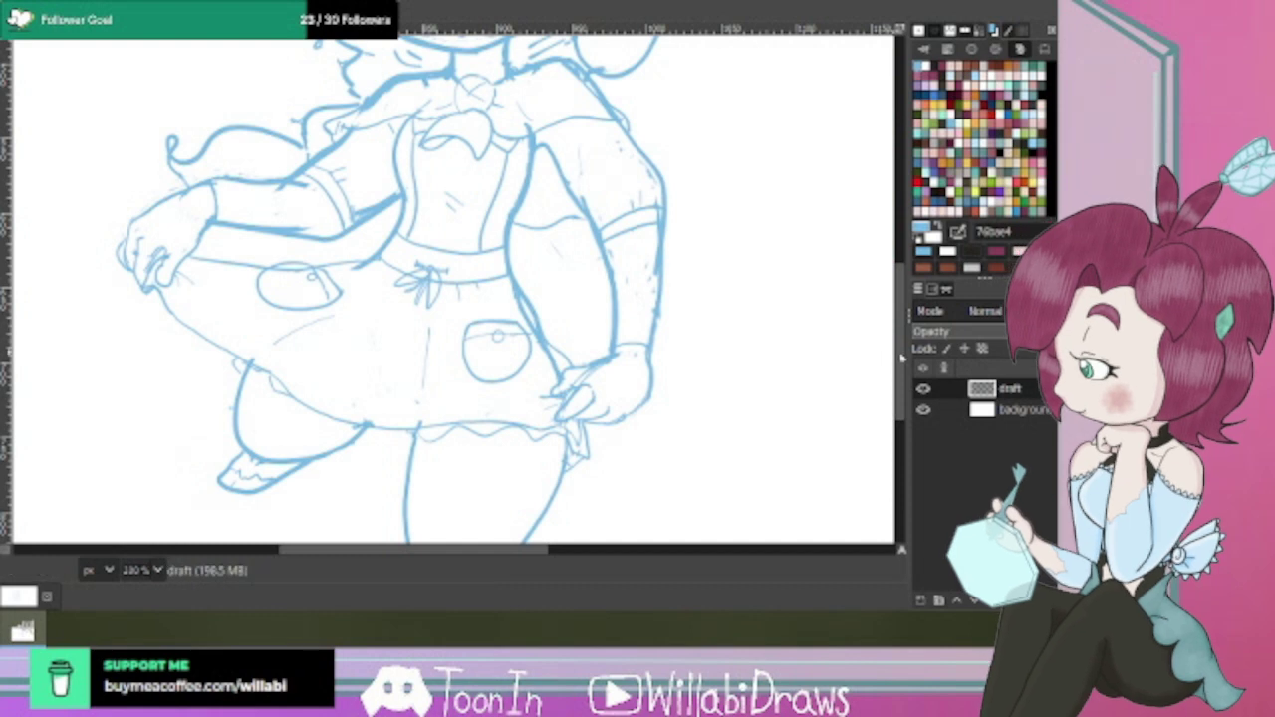
pyautogui.scroll(5, 881, 320)
pyautogui.scroll(-5, 894, 324)
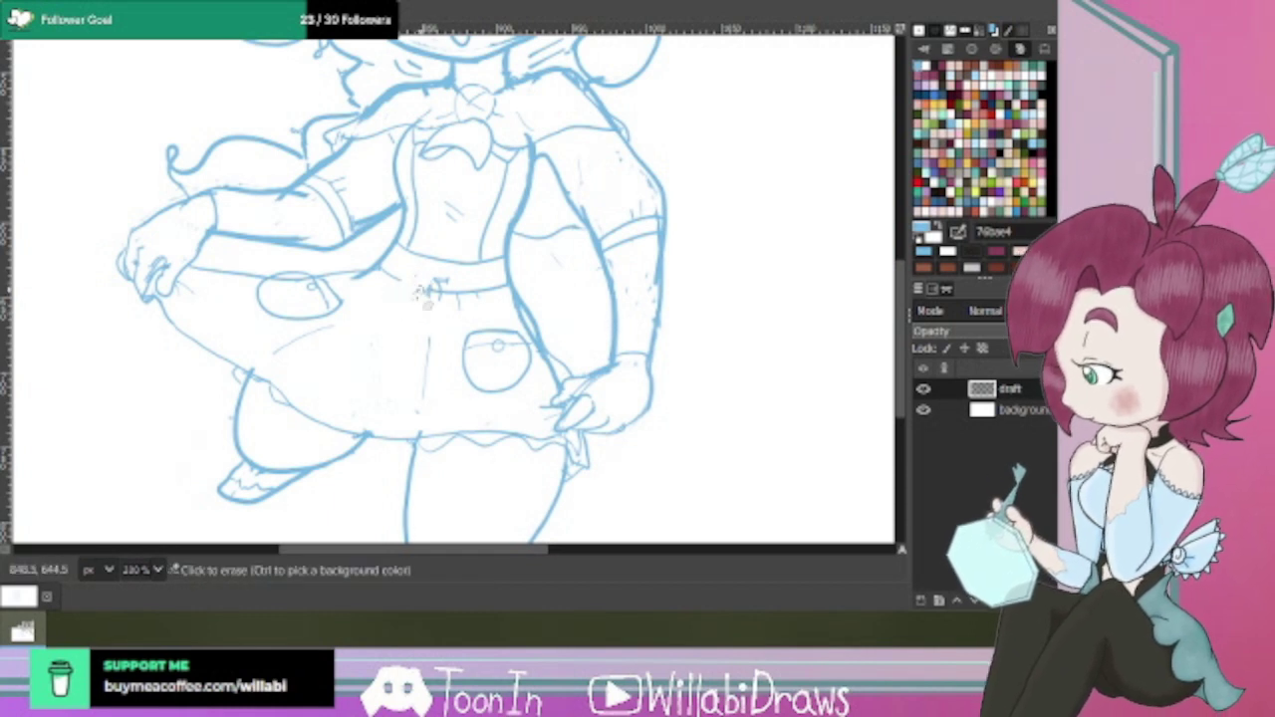
# Erase the small bow at the front of the waistband, redraw the band's lower edge, and sketch a bow behind the waist.
pyautogui.moveTo(438, 294); pyautogui.dragTo(421, 297)
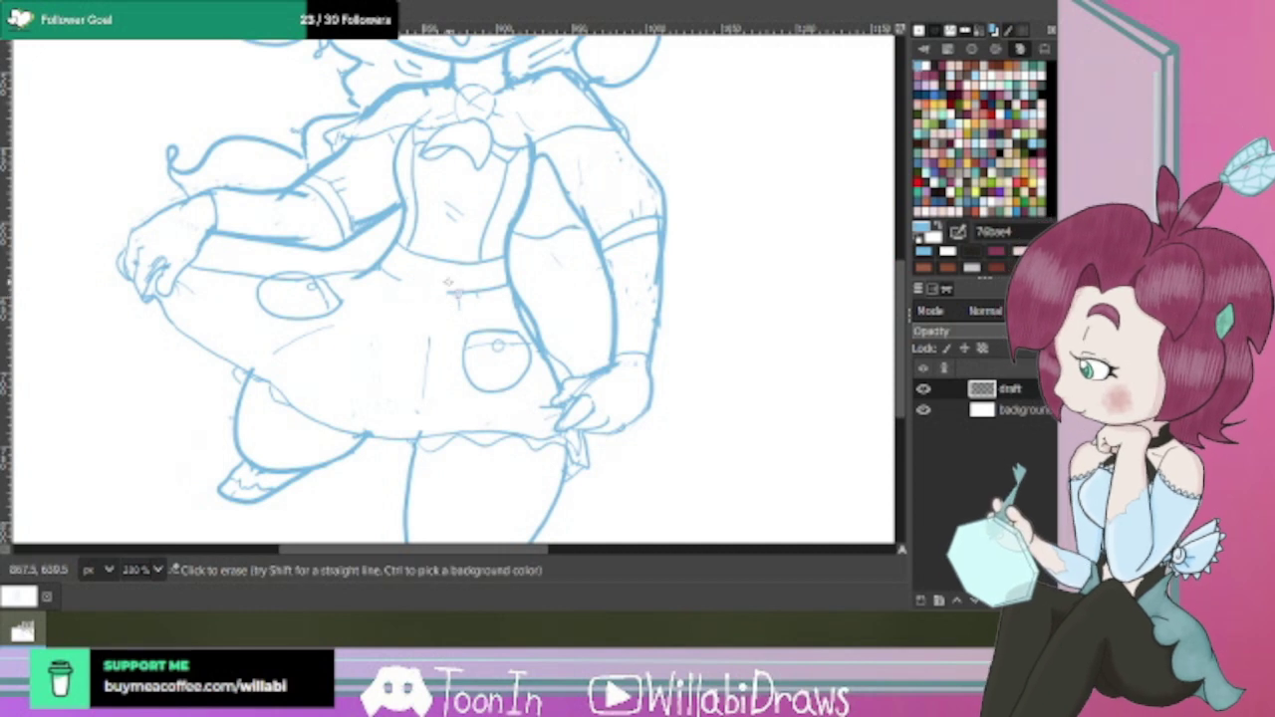
pyautogui.press('p')
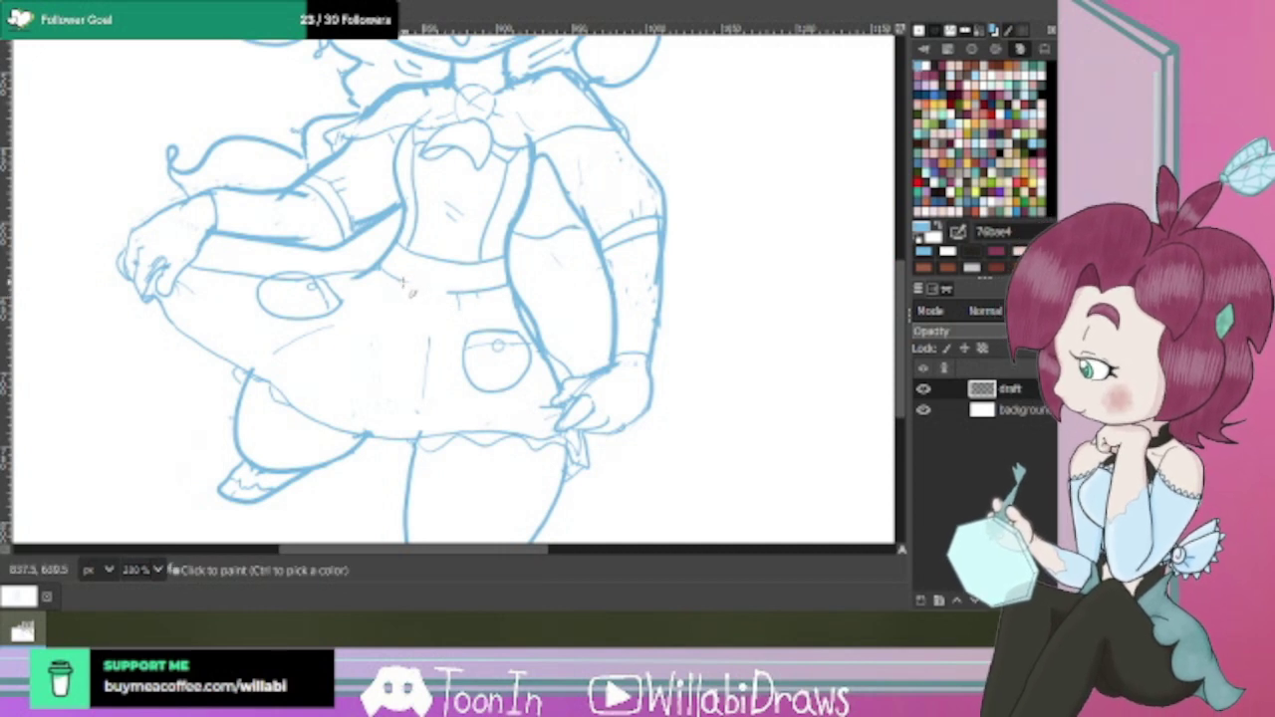
pyautogui.moveTo(408, 285); pyautogui.dragTo(468, 292)
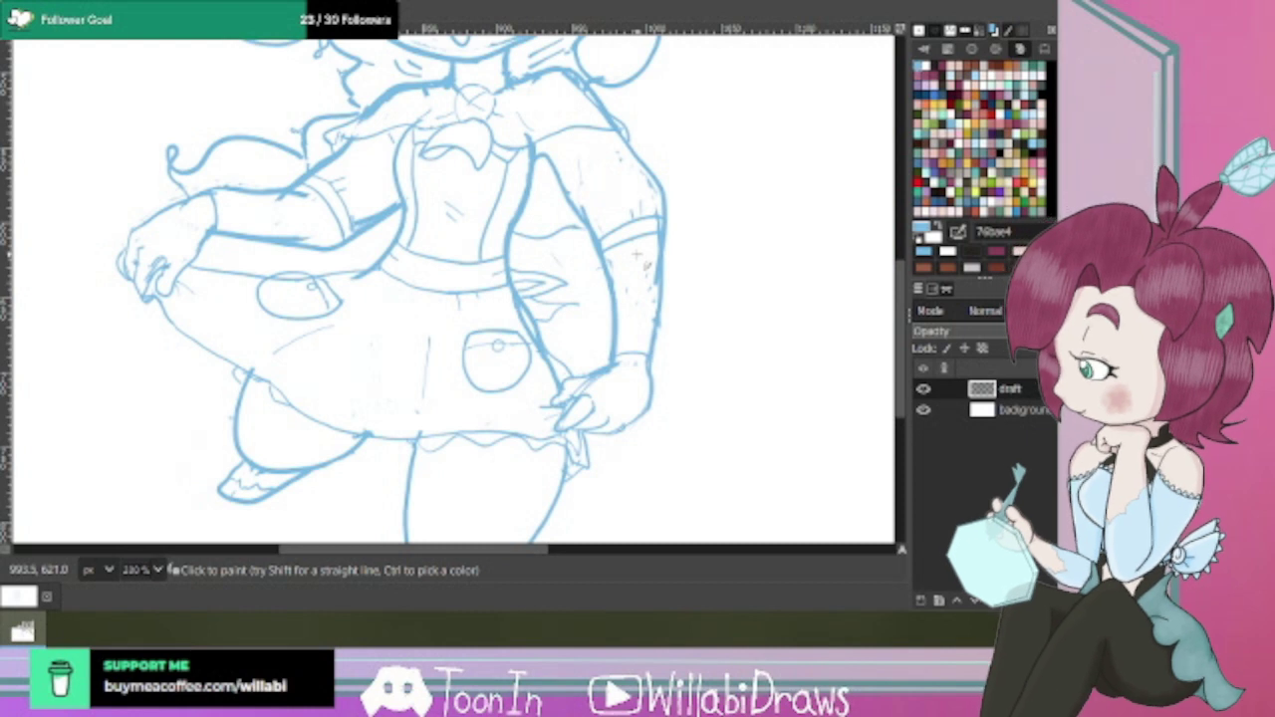
# Erase the wavy trim under the hem across the standing thigh and the raised thigh.
pyautogui.scroll(3, 903, 355)
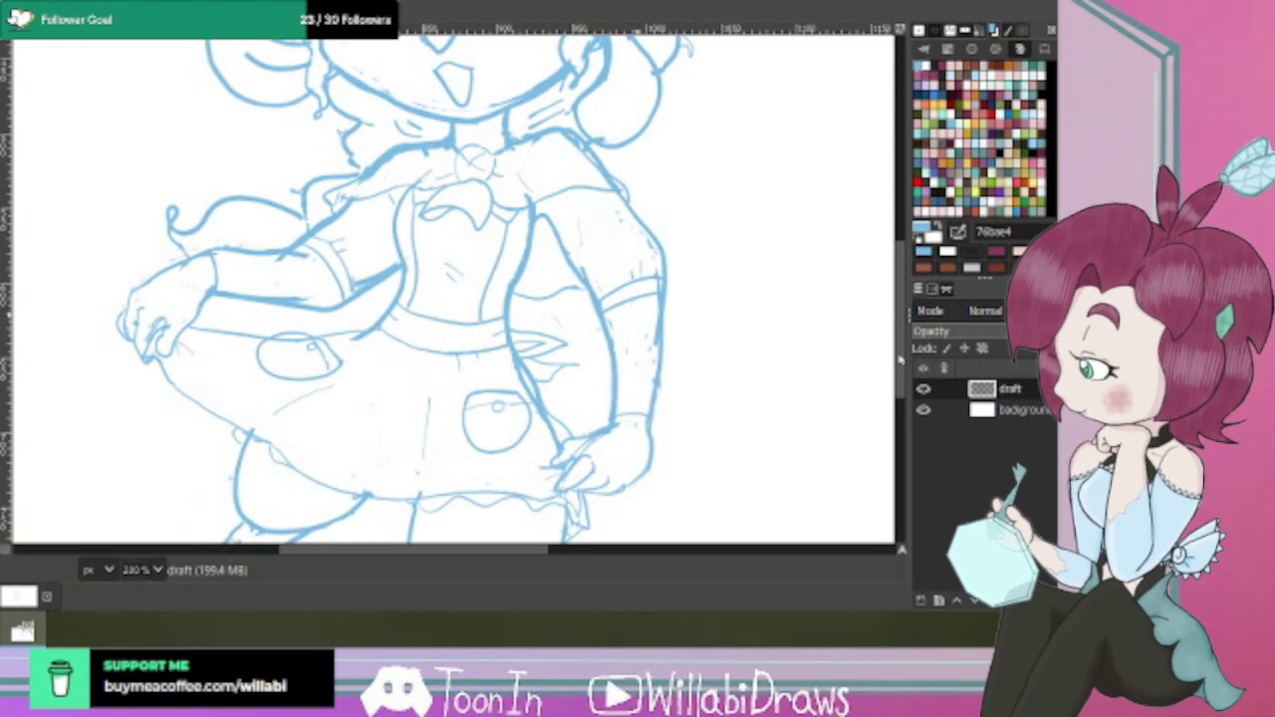
pyautogui.moveTo(901, 366); pyautogui.dragTo(898, 299)
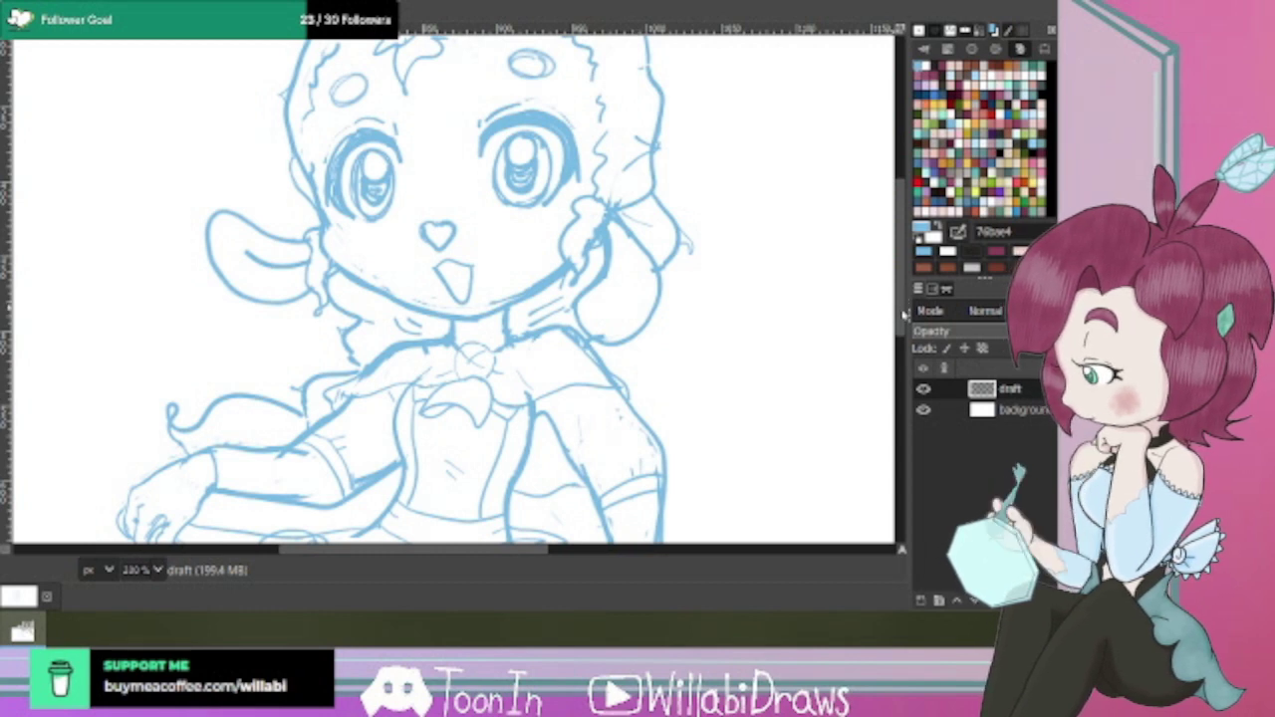
pyautogui.moveTo(904, 314)
pyautogui.mouseDown()
pyautogui.moveTo(903, 261)
pyautogui.moveTo(897, 398)
pyautogui.mouseUp()
pyautogui.scroll(-2, 737, 363)
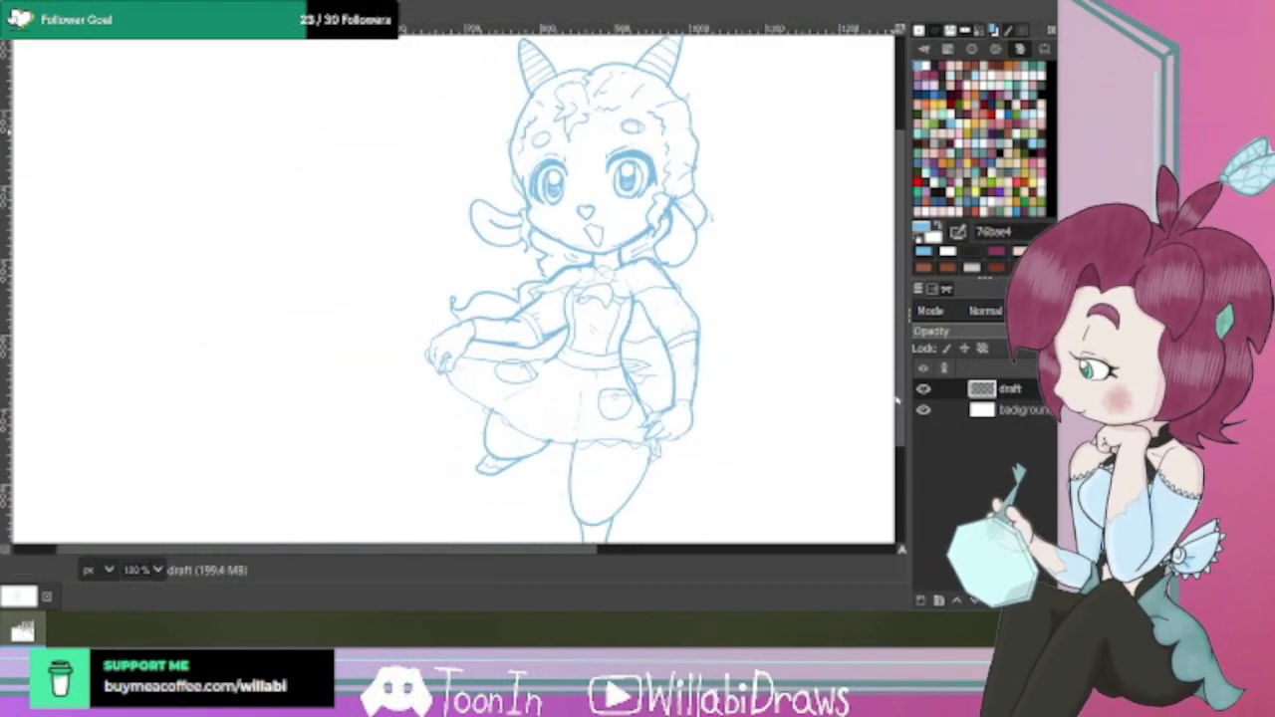
pyautogui.moveTo(584, 552); pyautogui.dragTo(627, 553)
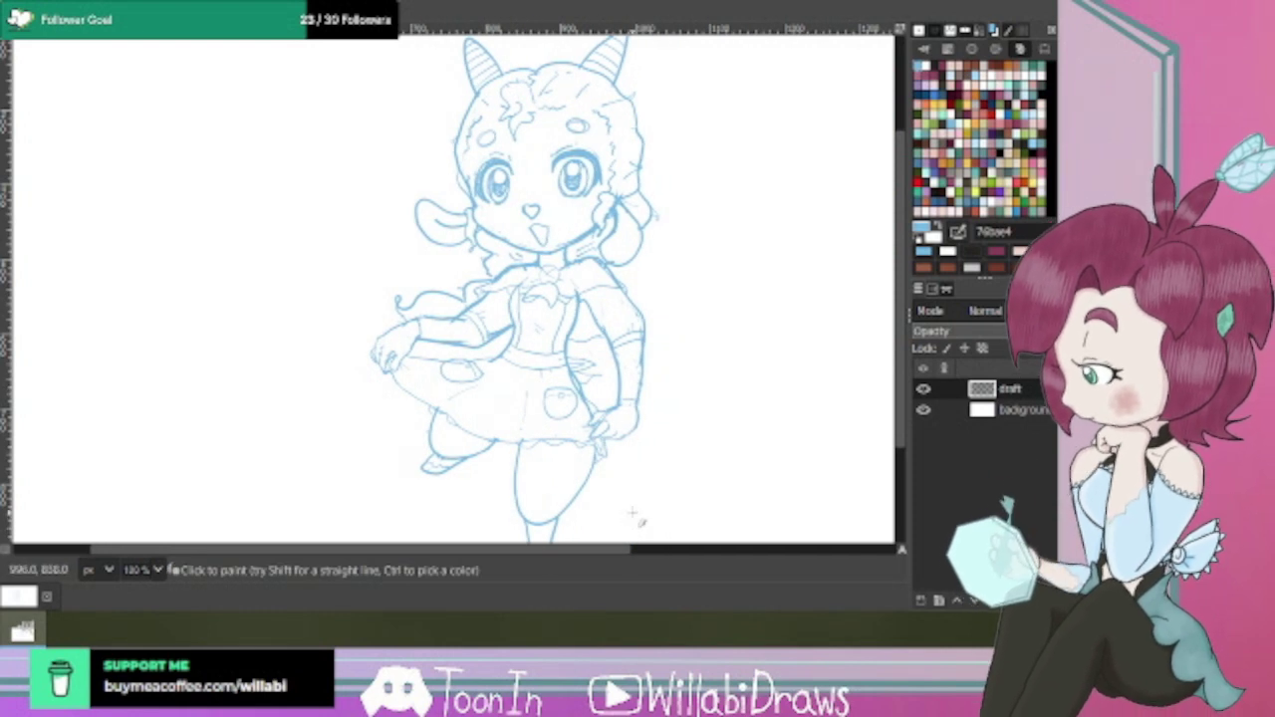
pyautogui.scroll(-3, 911, 407)
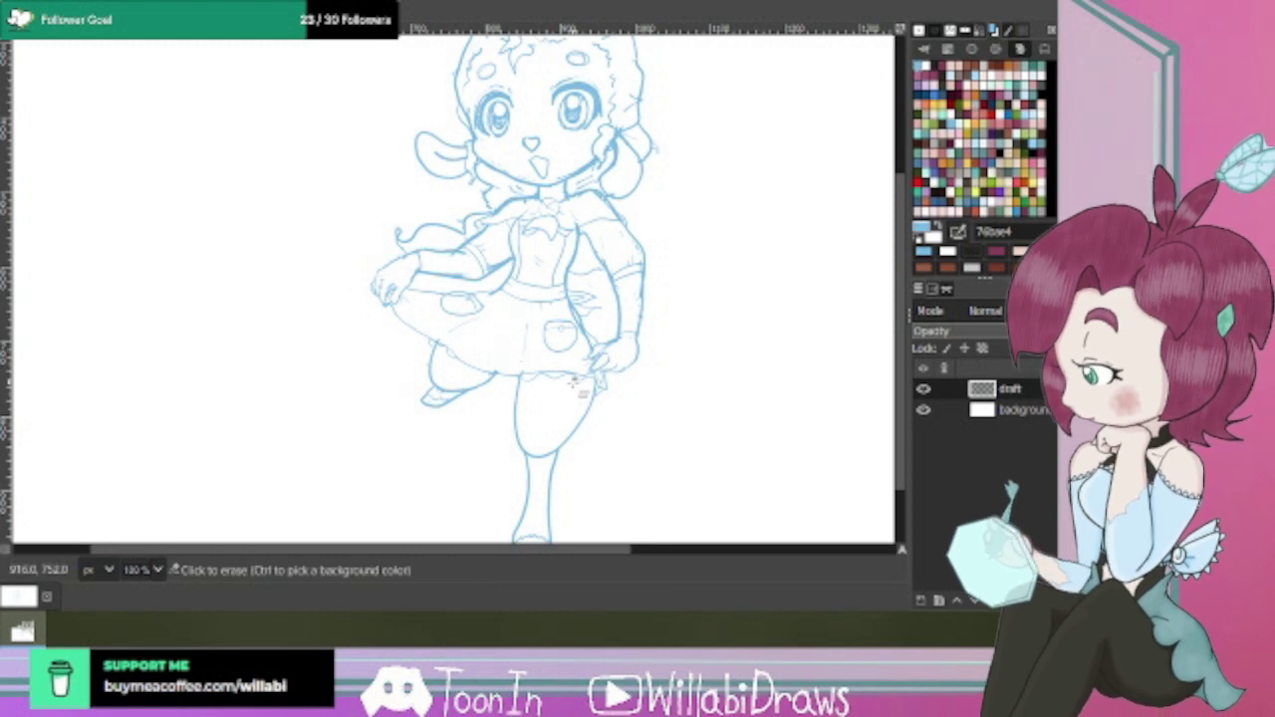
pyautogui.scroll(3, 562, 379)
pyautogui.moveTo(563, 382)
pyautogui.mouseDown()
pyautogui.moveTo(486, 371)
pyautogui.moveTo(456, 391)
pyautogui.moveTo(431, 374)
pyautogui.moveTo(556, 363)
pyautogui.moveTo(601, 384)
pyautogui.moveTo(592, 370)
pyautogui.moveTo(608, 373)
pyautogui.mouseUp()
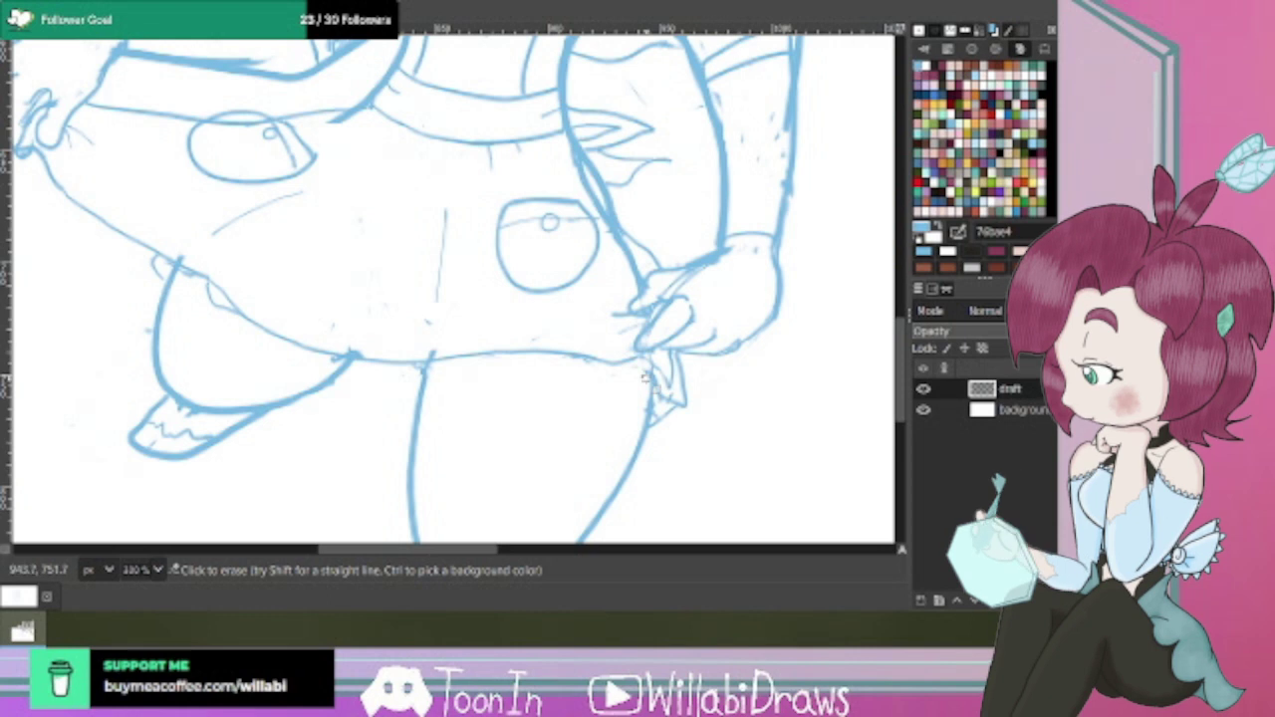
pyautogui.moveTo(216, 293); pyautogui.dragTo(211, 307)
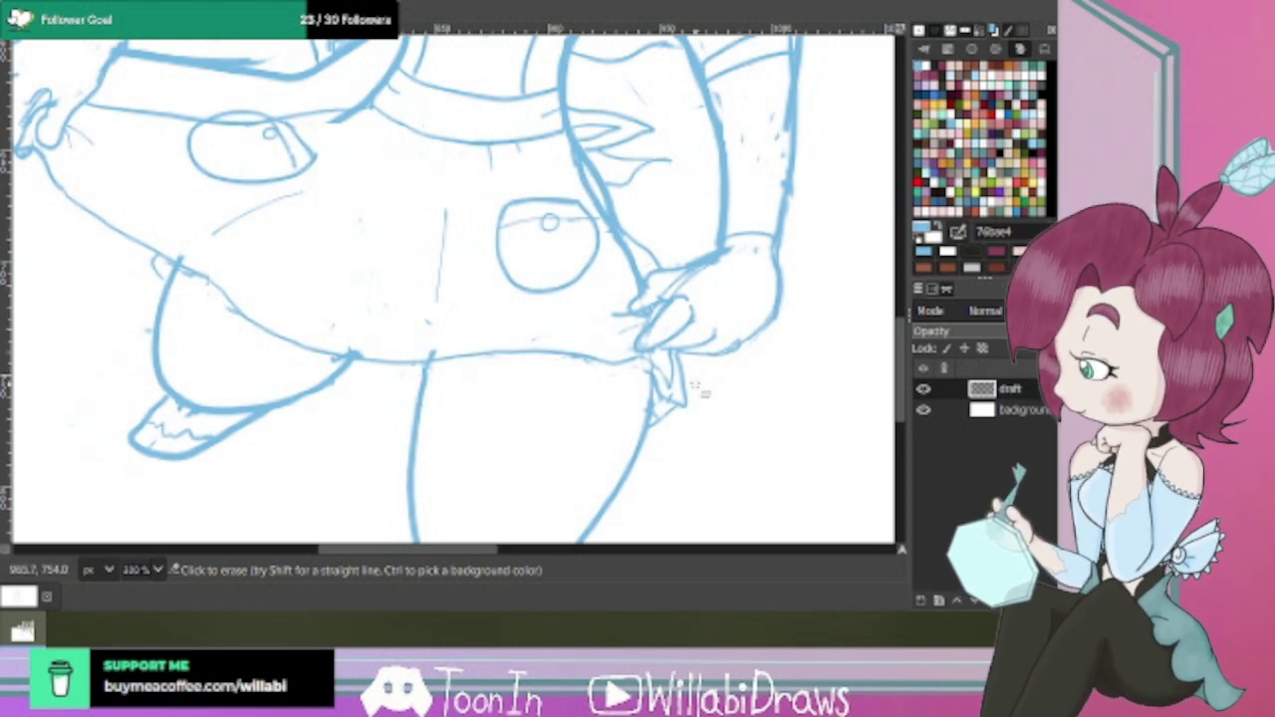
# Draw a smoother trim band under the hem across the standing thigh and rework the gathered fabric below the lowered gripping hand.
pyautogui.press('k')
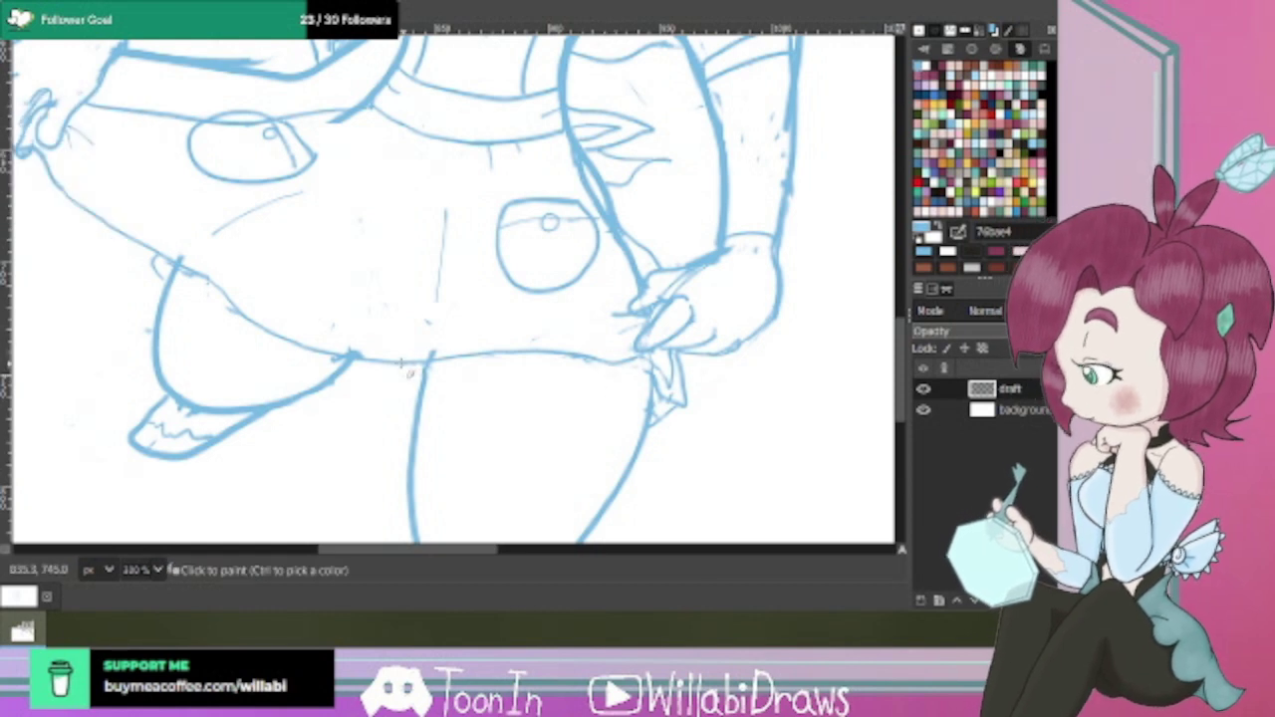
pyautogui.moveTo(400, 370)
pyautogui.mouseDown()
pyautogui.moveTo(404, 390)
pyautogui.moveTo(456, 375)
pyautogui.moveTo(642, 376)
pyautogui.moveTo(650, 393)
pyautogui.mouseUp()
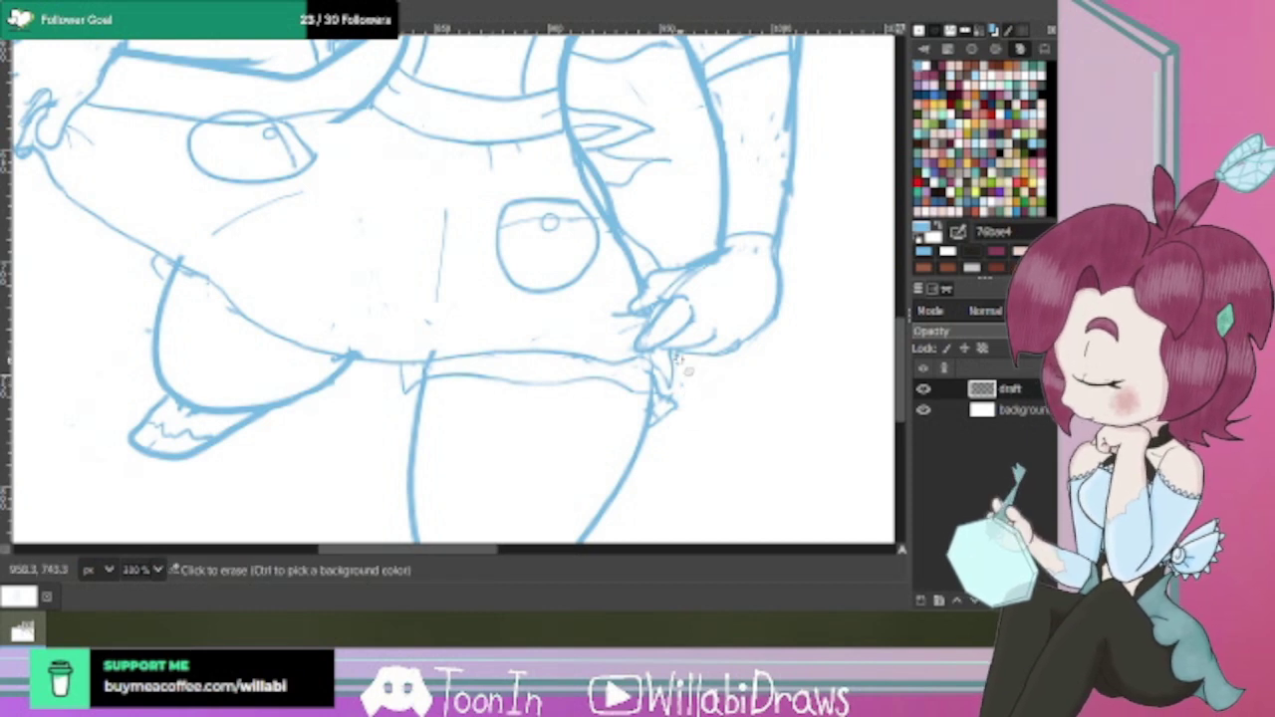
pyautogui.click(674, 435)
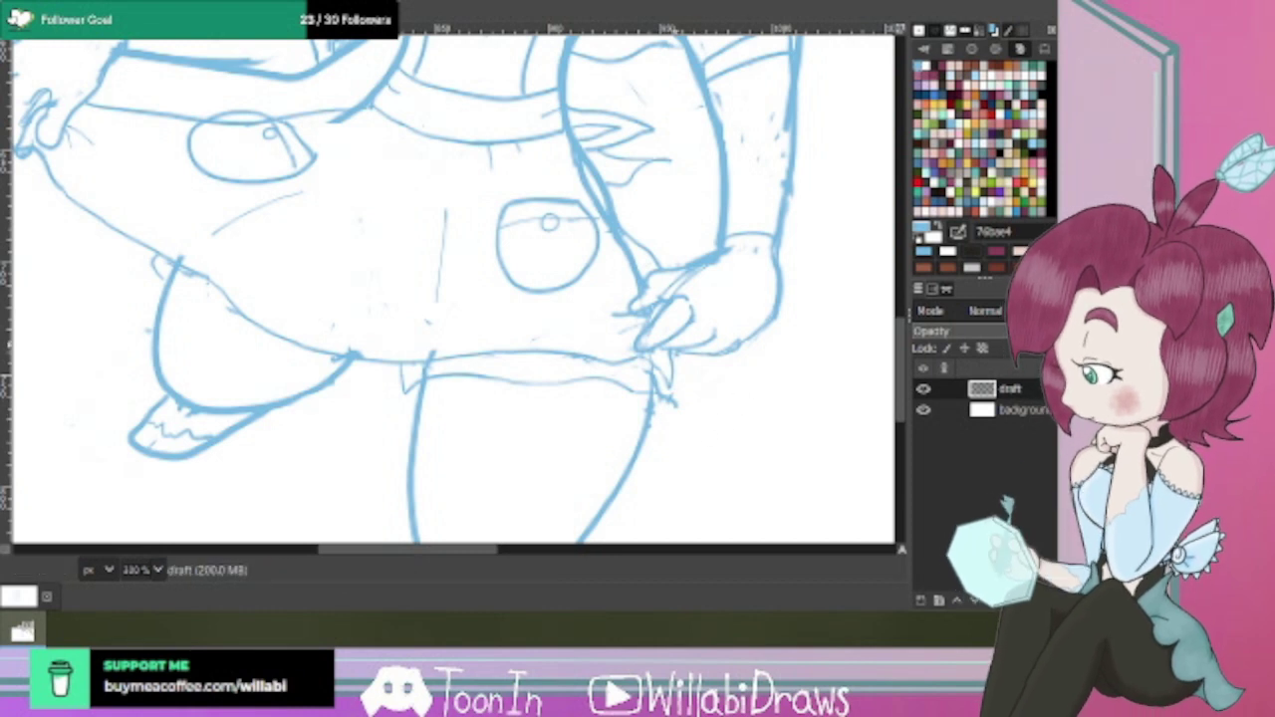
pyautogui.click(2, 92)
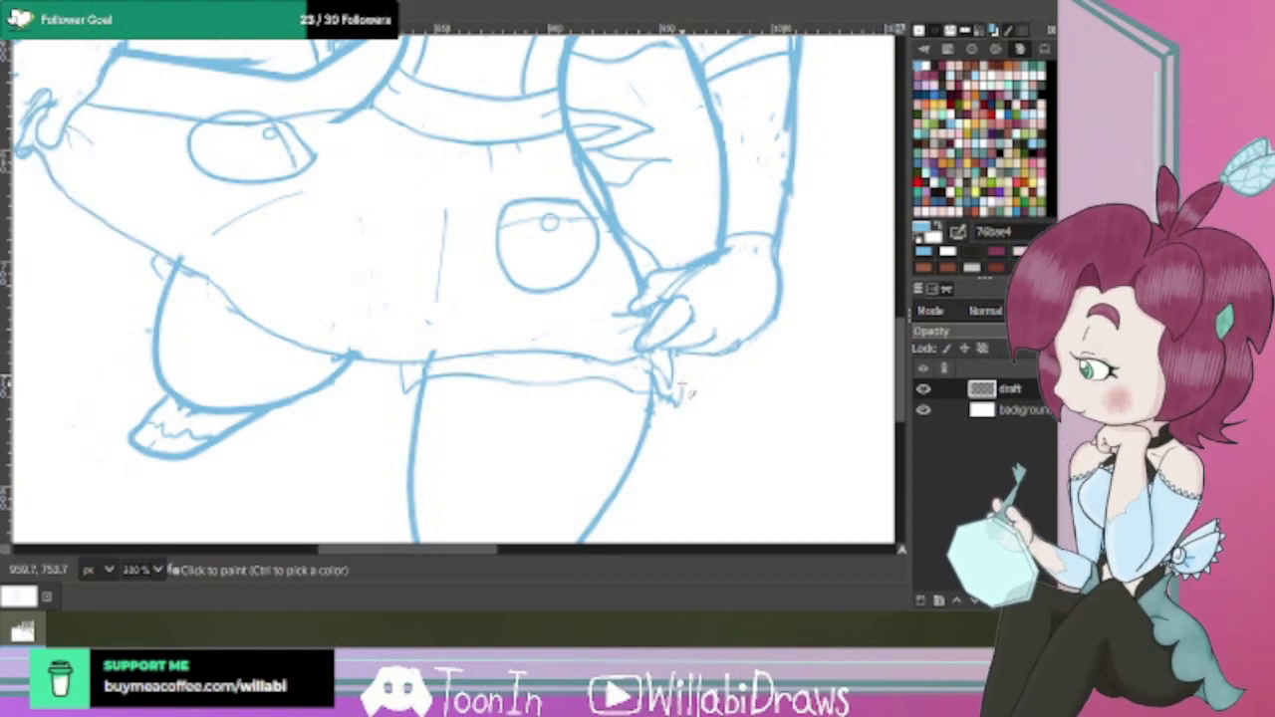
pyautogui.click(683, 388)
pyautogui.moveTo(681, 387); pyautogui.dragTo(682, 354)
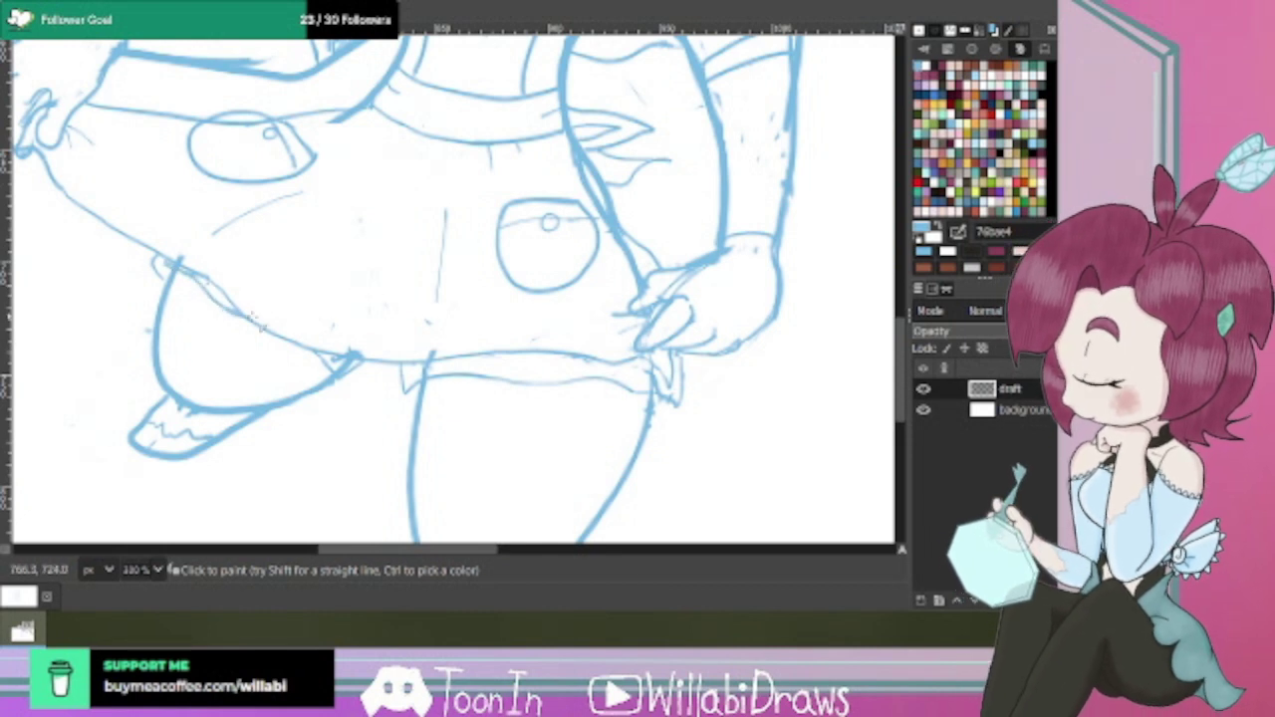
# Look over the draft sketch from the skirt and raised foot up to the face and horns.
pyautogui.scroll(-2, 655, 349)
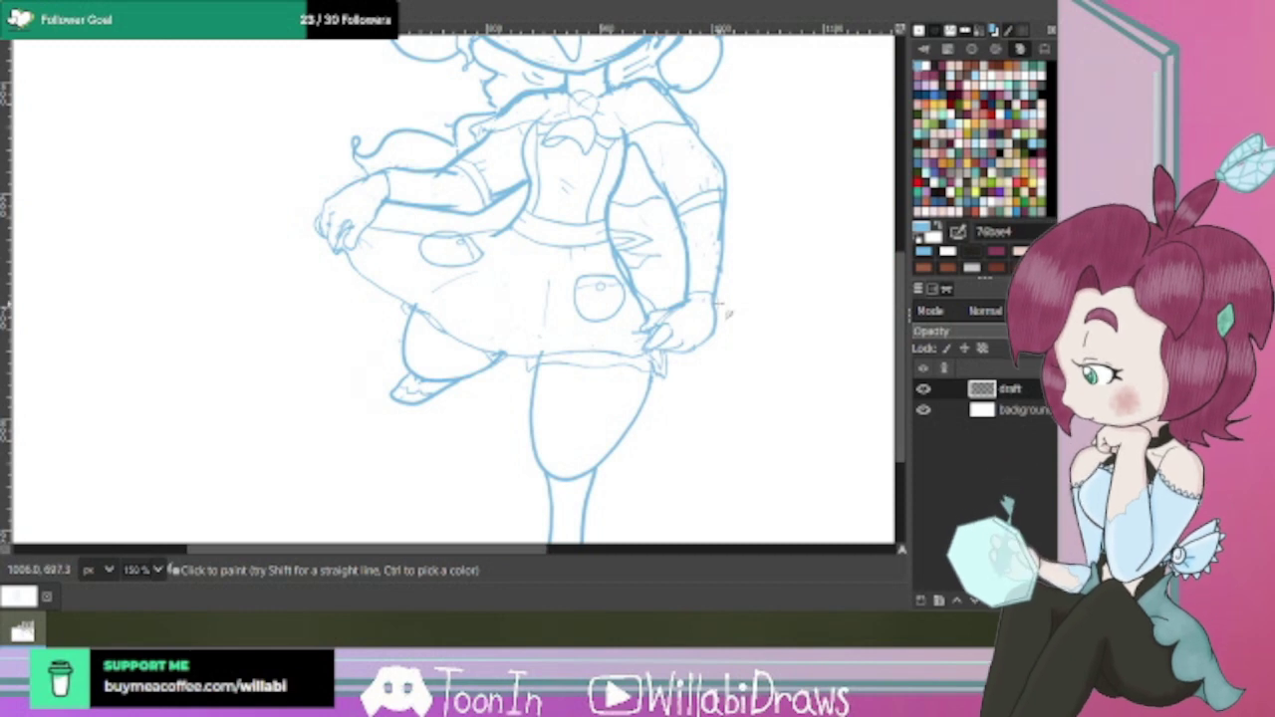
pyautogui.scroll(3, 897, 378)
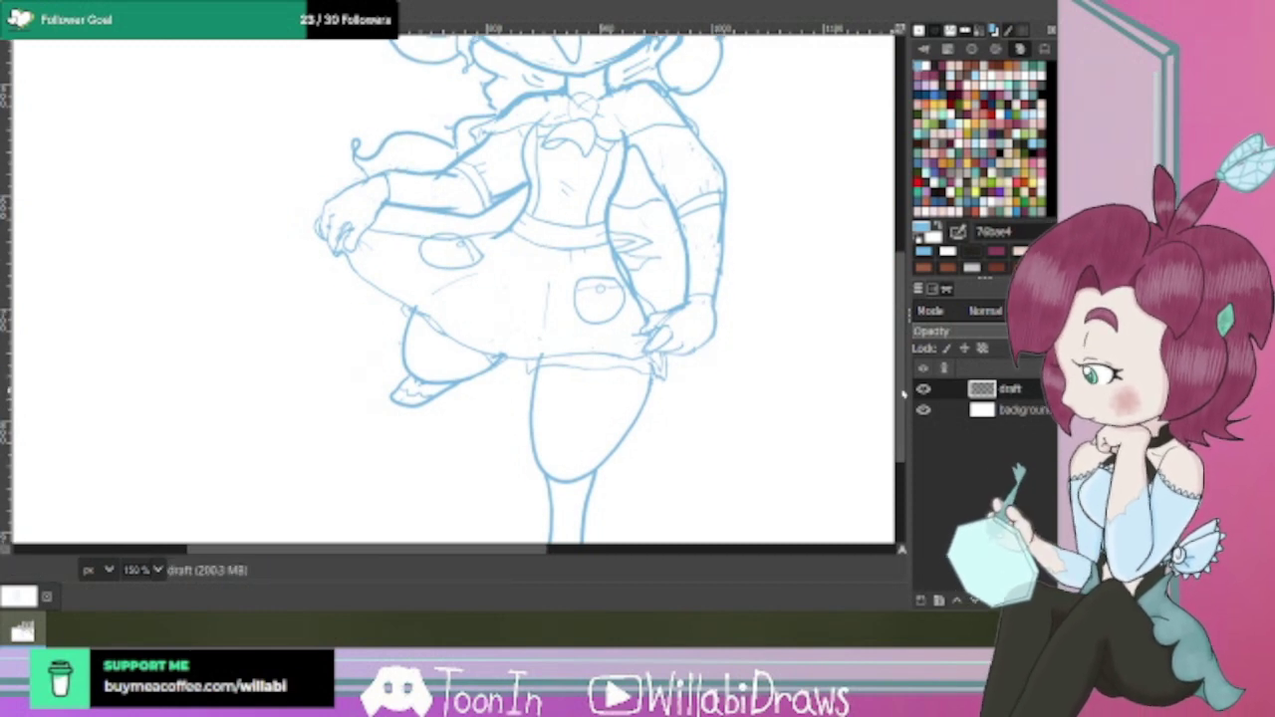
pyautogui.scroll(2, 898, 363)
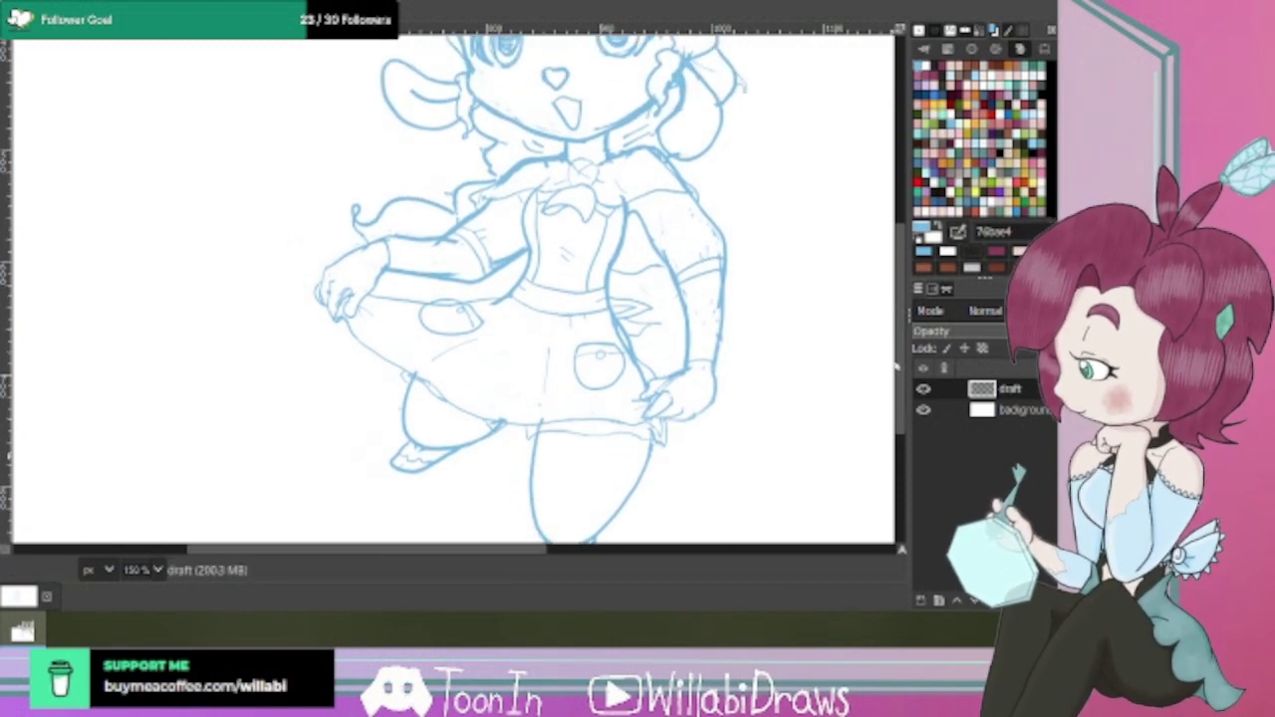
pyautogui.scroll(3, 896, 350)
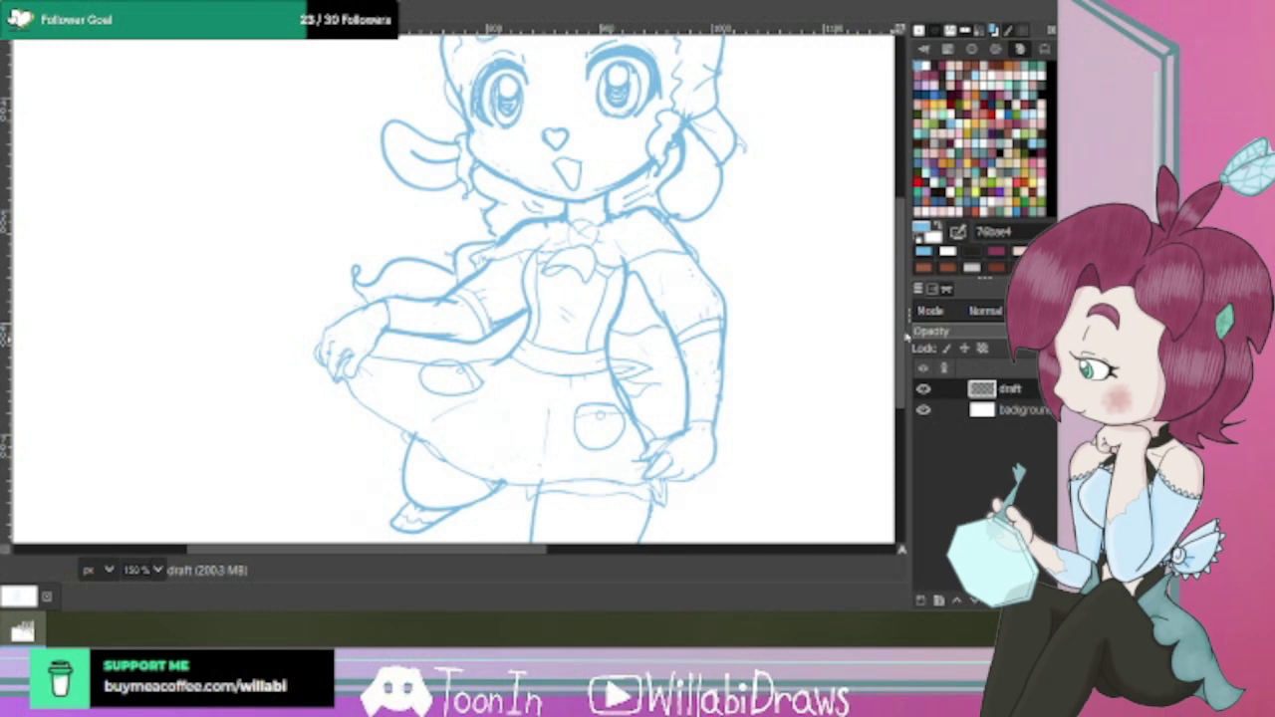
pyautogui.scroll(5, 901, 349)
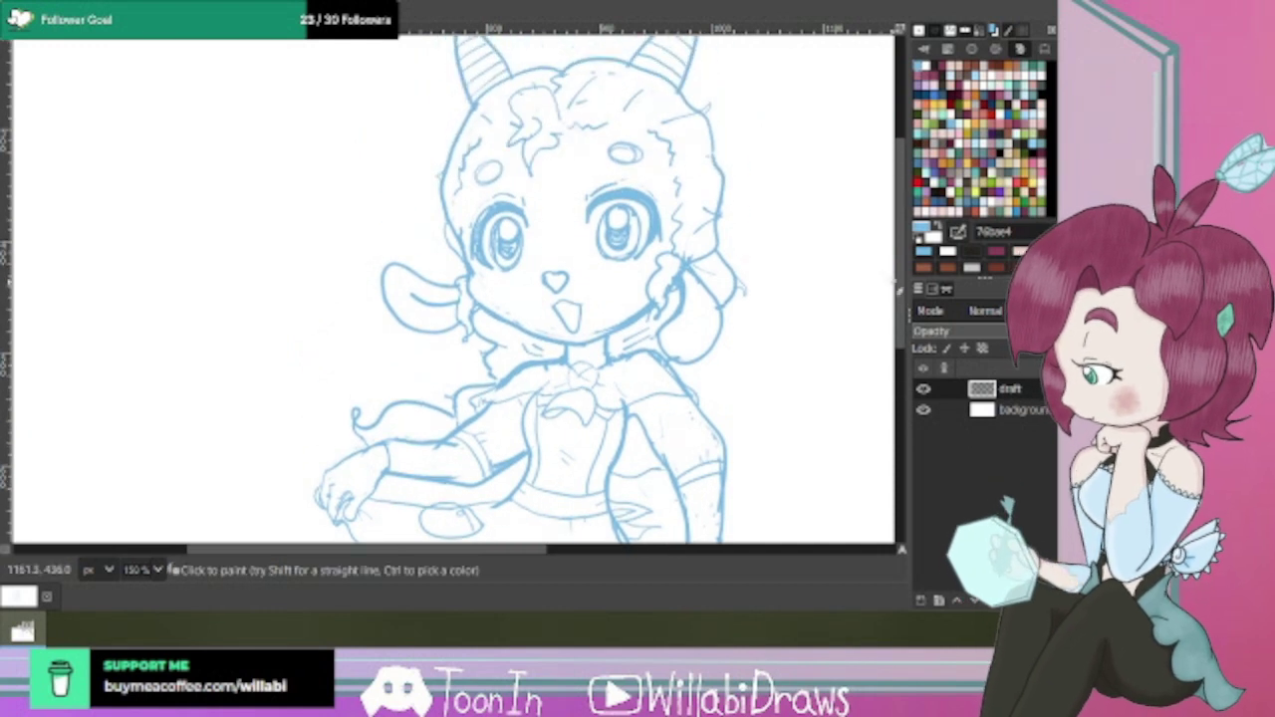
pyautogui.scroll(-1, 797, 315)
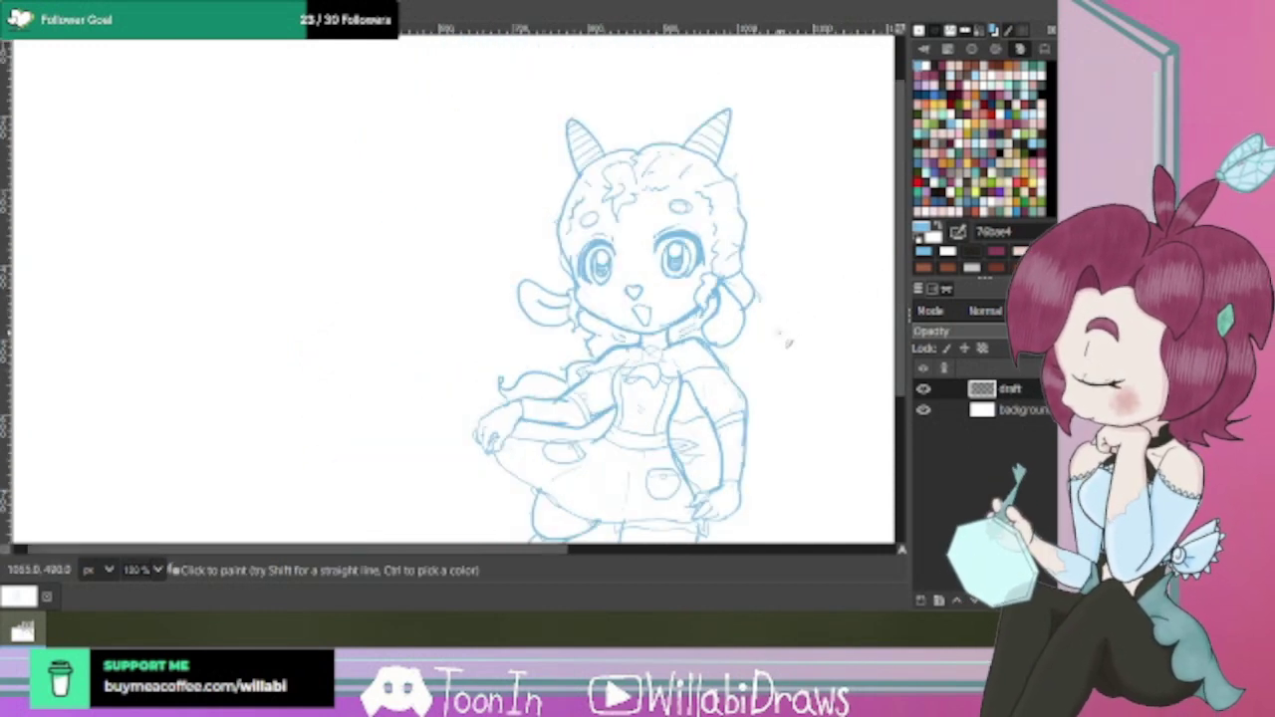
pyautogui.moveTo(553, 555); pyautogui.dragTo(624, 541)
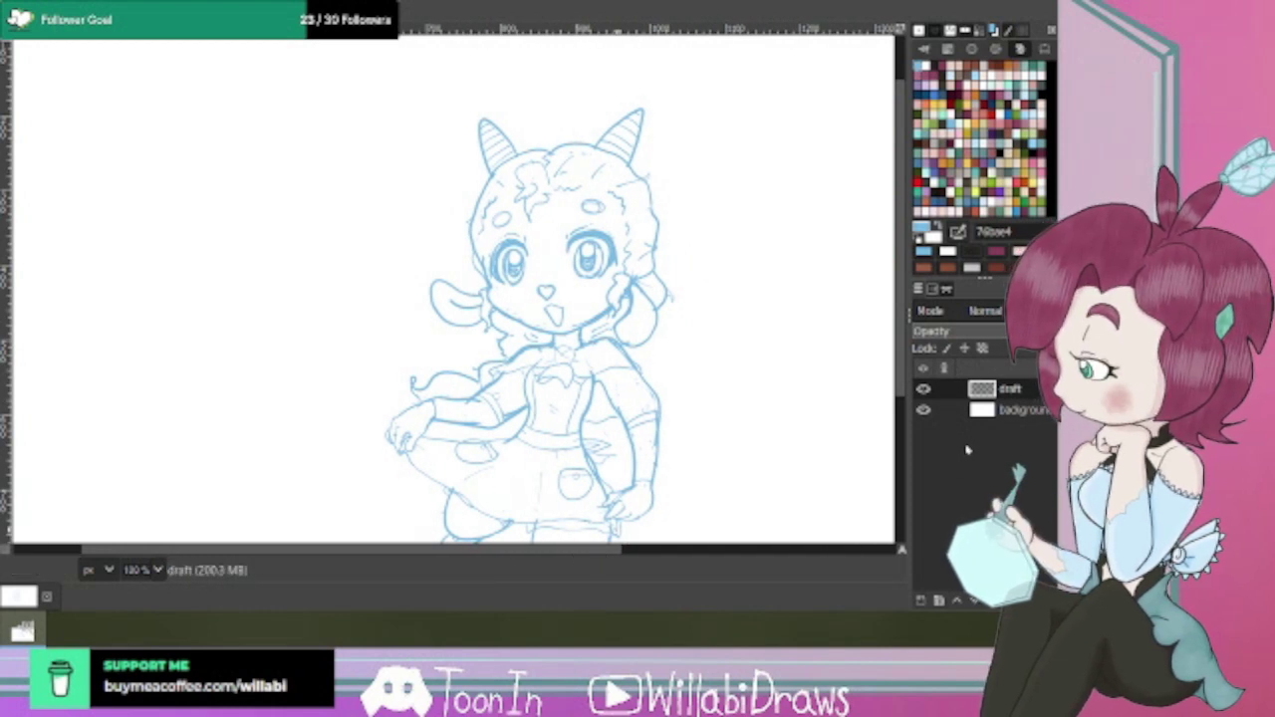
pyautogui.click(924, 601)
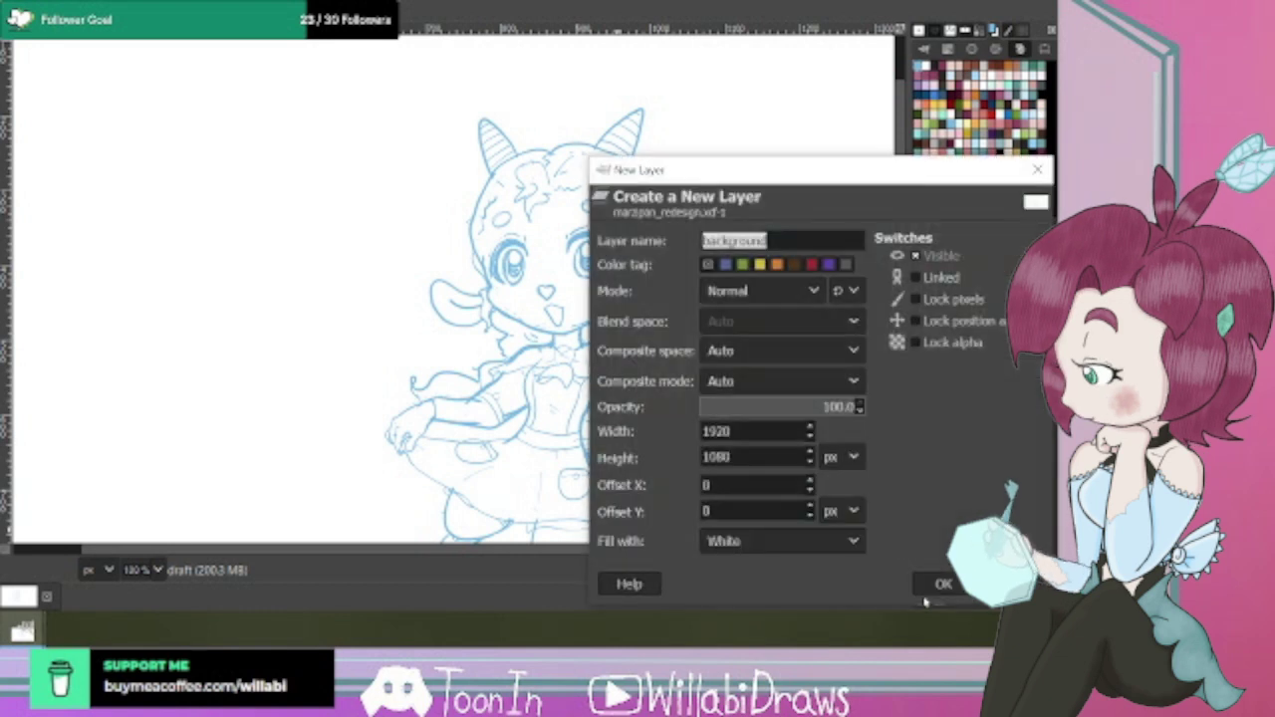
pyautogui.press('BackSpace')
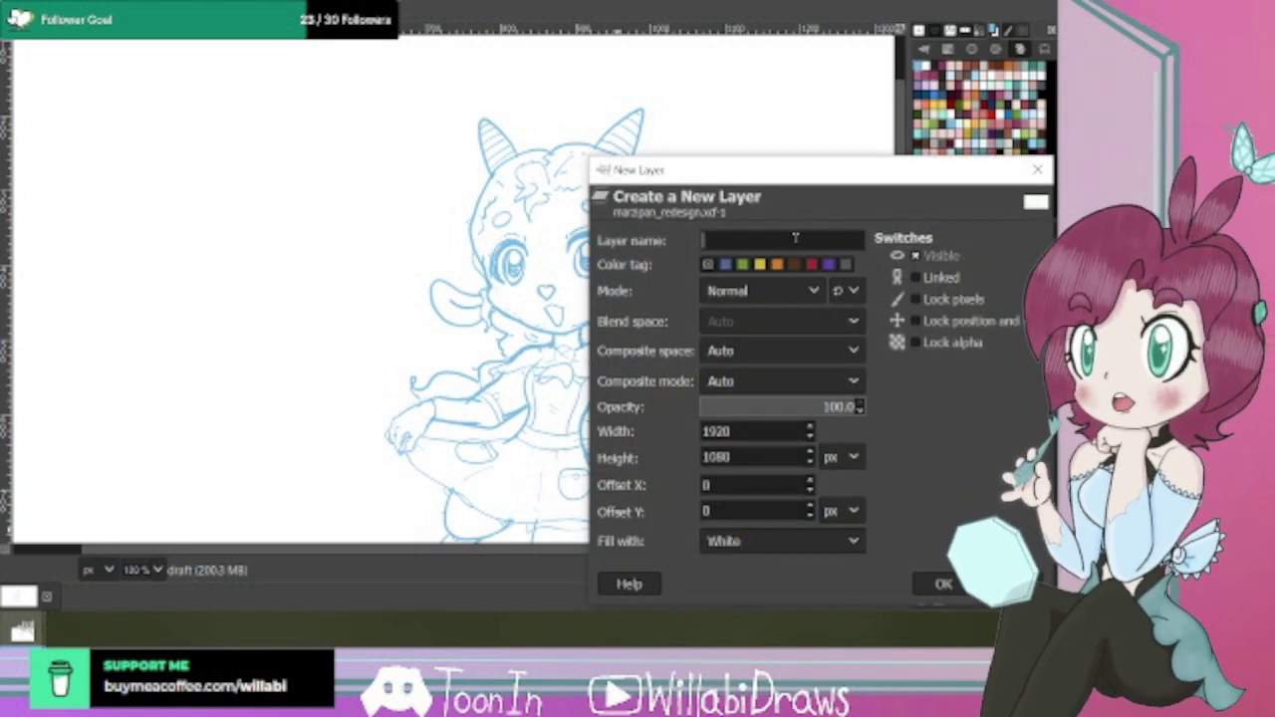
pyautogui.write('outli')
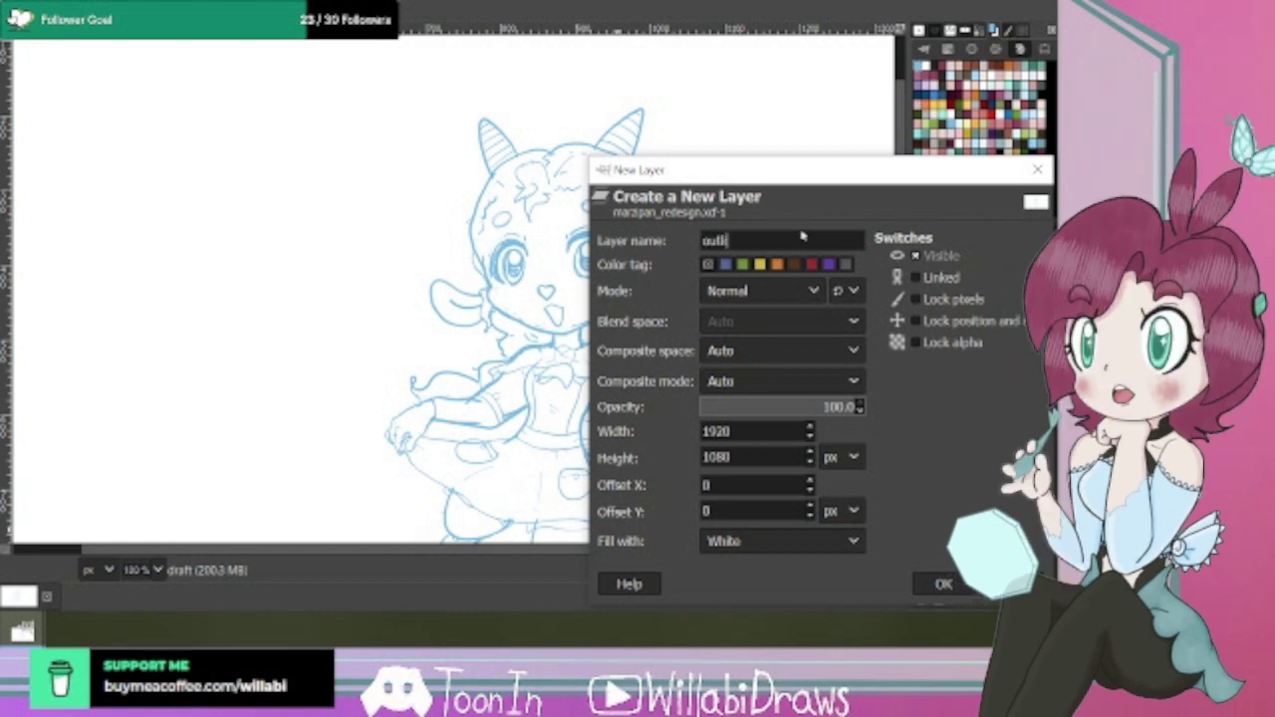
pyautogui.write('ne')
pyautogui.click(944, 586)
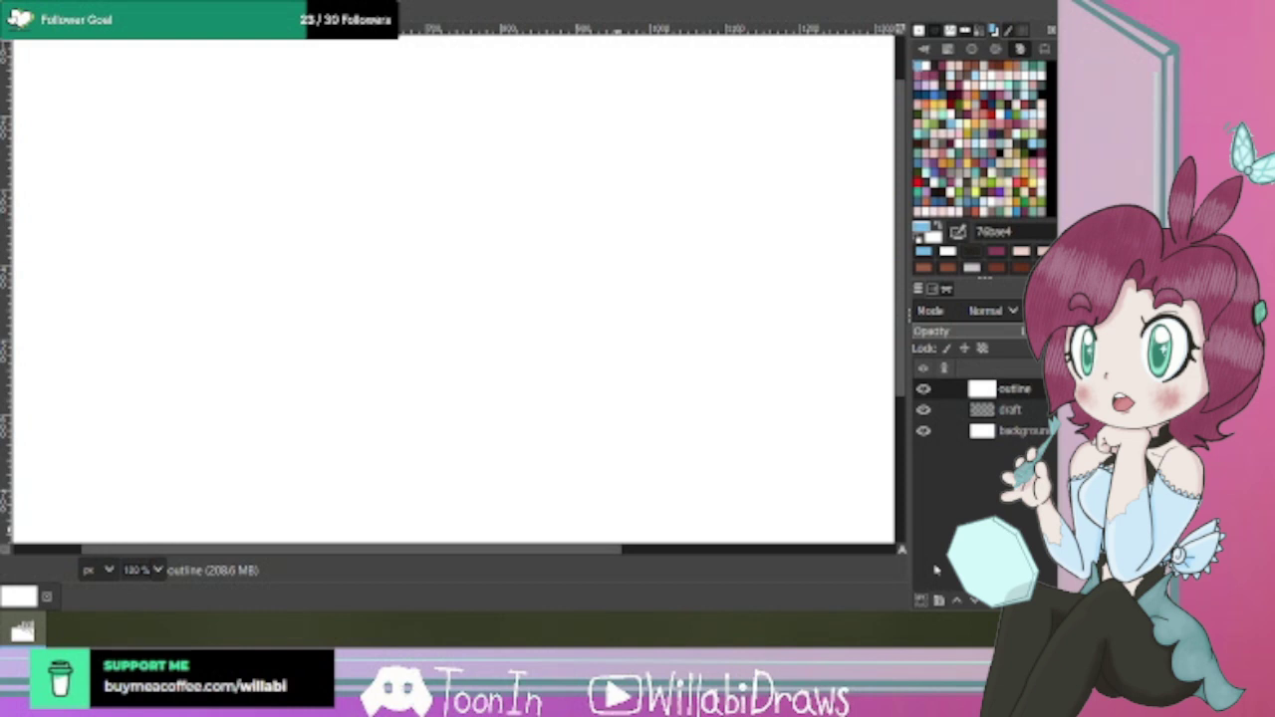
pyautogui.hotkey('ctrl', 'z')
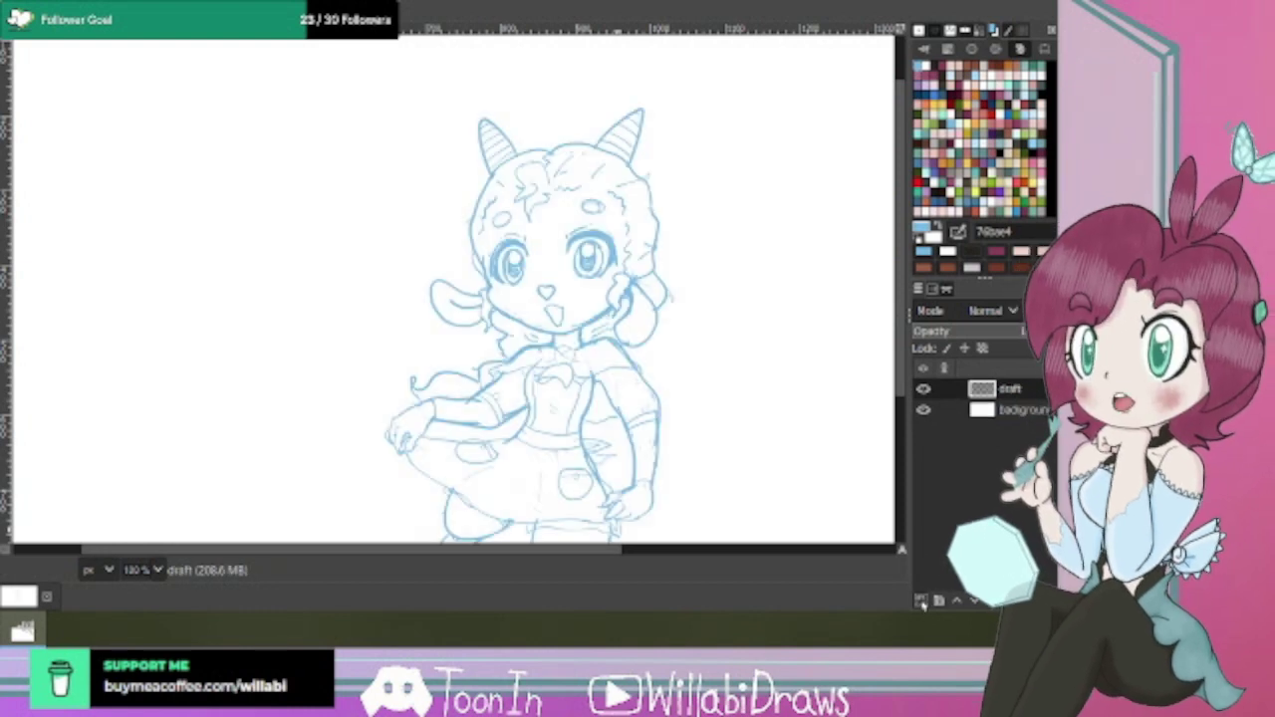
# Add a new layer named outline, filled with transparency, above the draft layer.
pyautogui.click(921, 602)
pyautogui.click(849, 543)
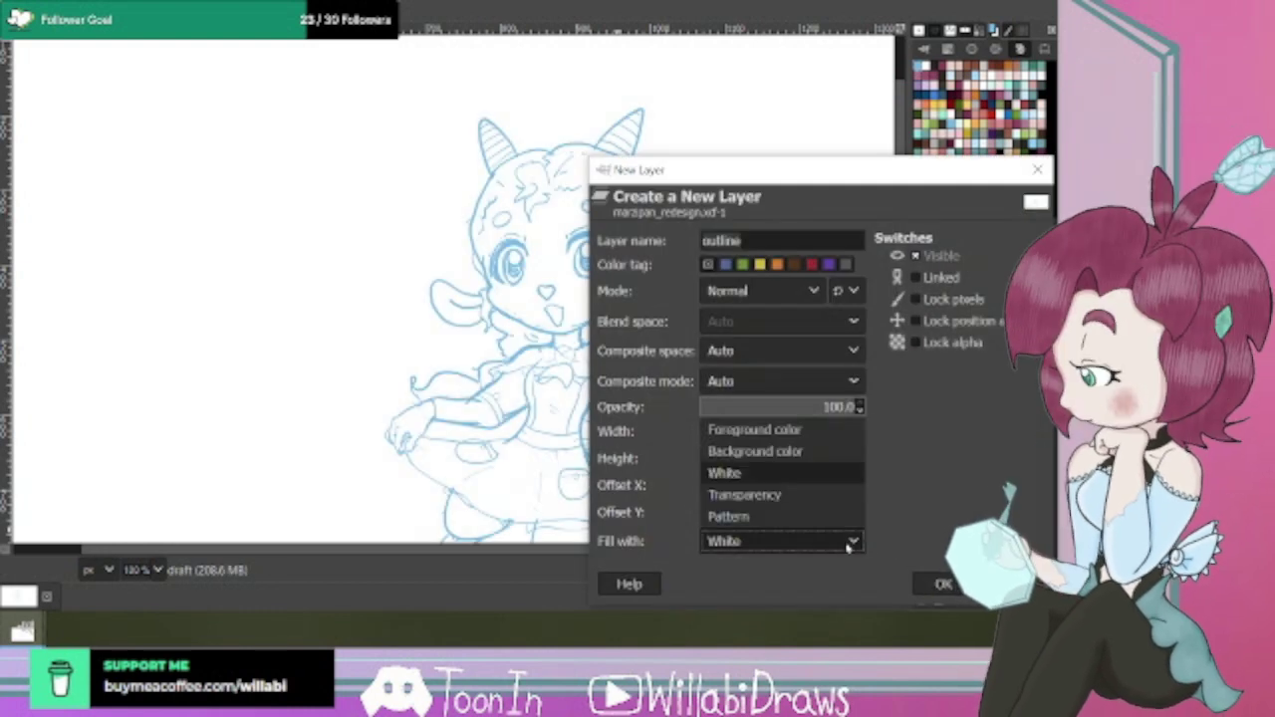
pyautogui.click(780, 496)
pyautogui.click(943, 584)
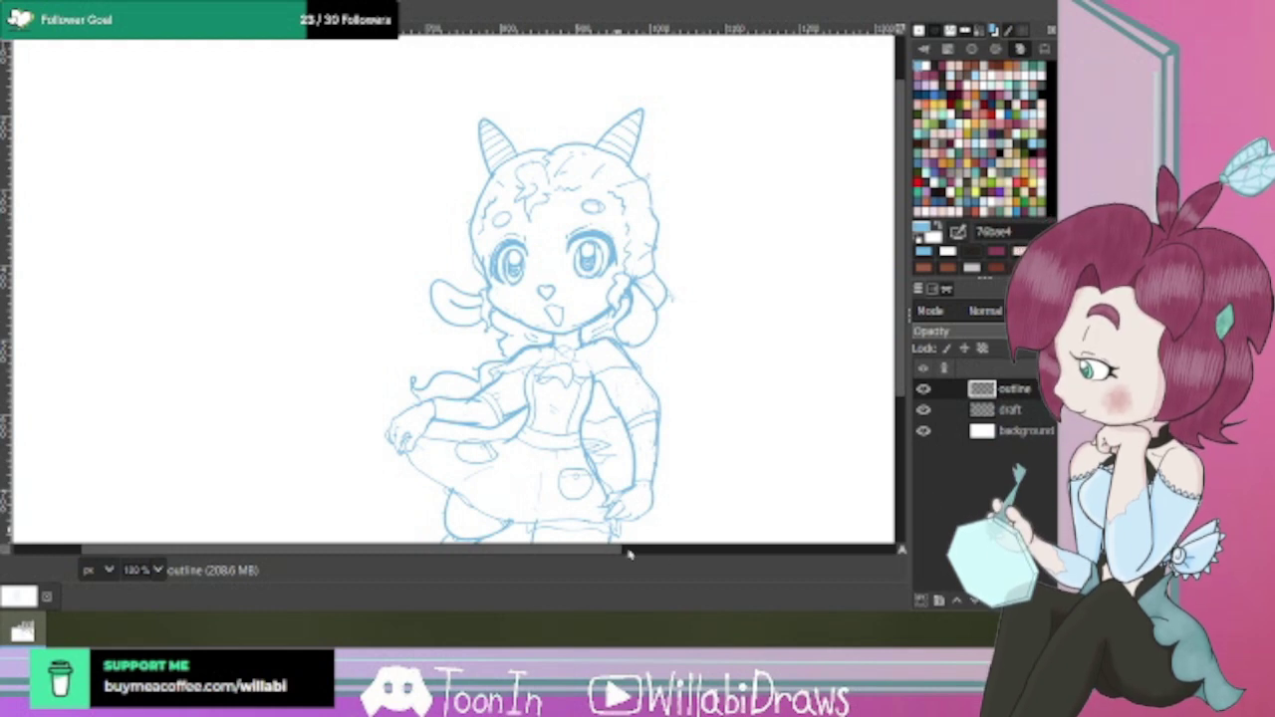
# Set the colour to 252420 and ink the head's contour from the centre of the crown down its wavy right side to the ear.
pyautogui.moveTo(630, 555); pyautogui.dragTo(707, 550)
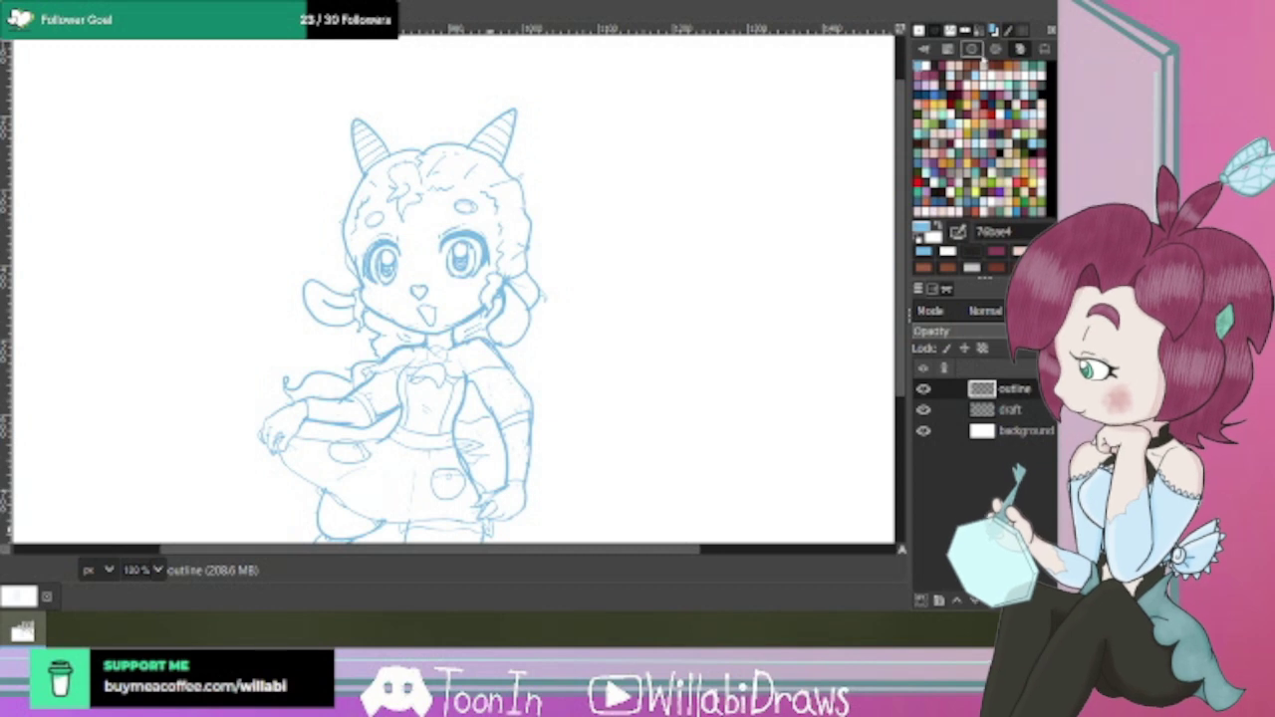
pyautogui.click(934, 67)
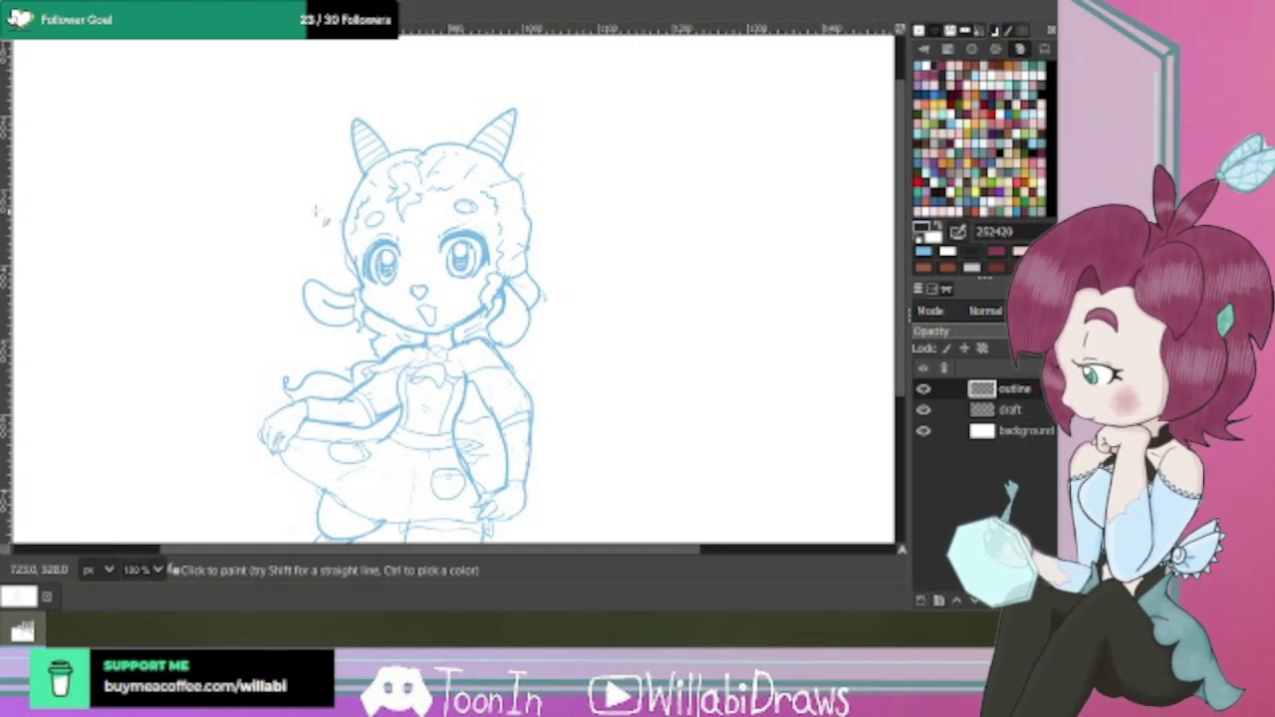
pyautogui.scroll(2, 444, 183)
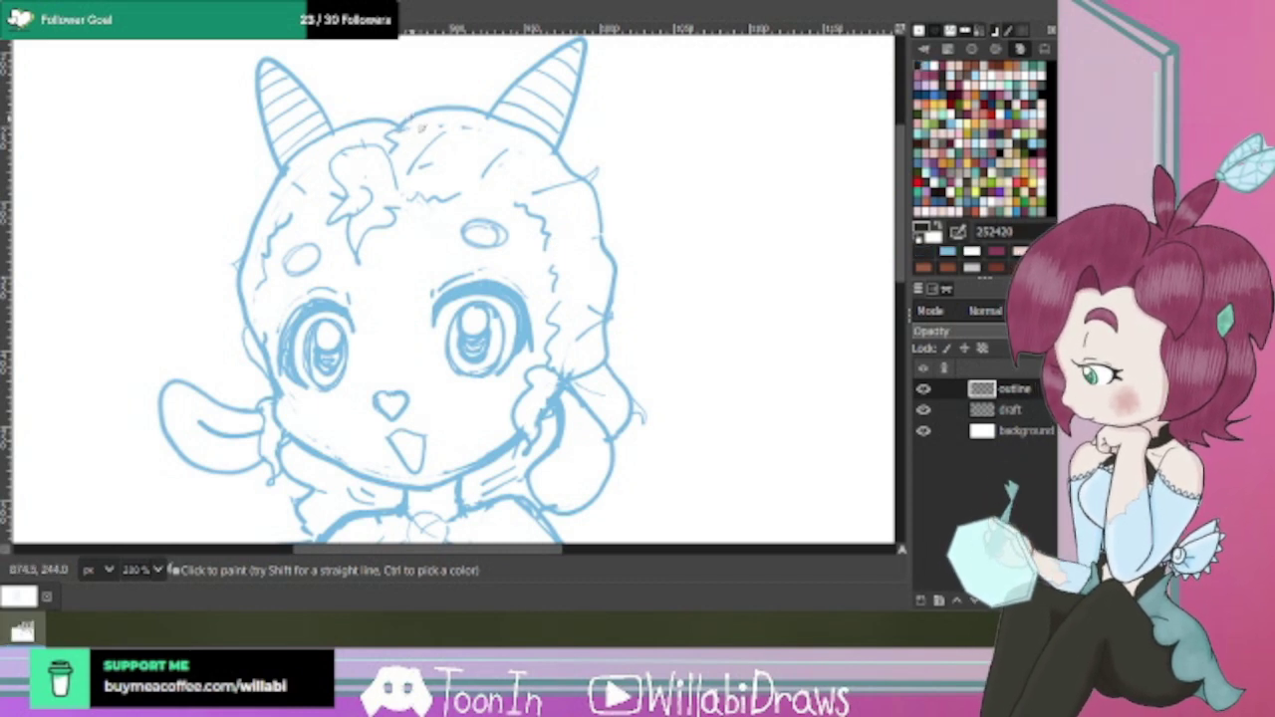
pyautogui.moveTo(405, 129)
pyautogui.mouseDown()
pyautogui.moveTo(433, 114)
pyautogui.moveTo(464, 117)
pyautogui.mouseUp()
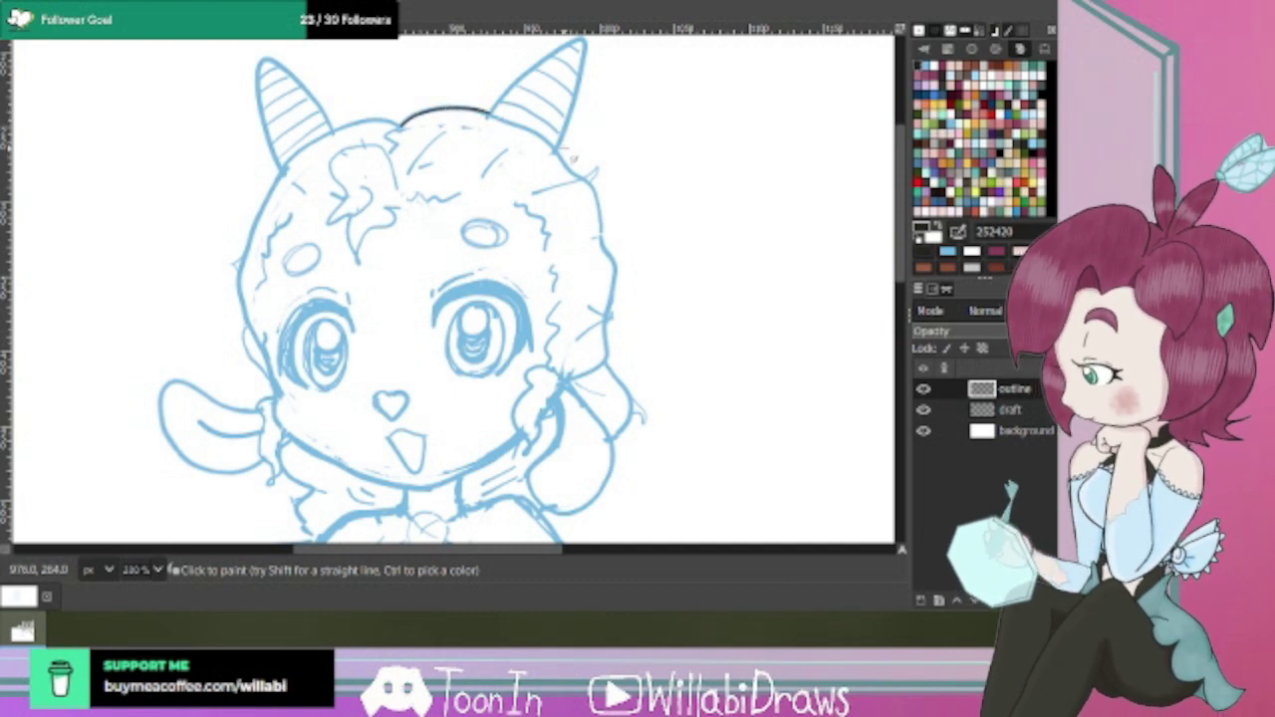
pyautogui.moveTo(498, 120)
pyautogui.mouseDown()
pyautogui.moveTo(587, 180)
pyautogui.moveTo(616, 247)
pyautogui.moveTo(600, 237)
pyautogui.moveTo(616, 286)
pyautogui.moveTo(603, 319)
pyautogui.moveTo(613, 370)
pyautogui.moveTo(606, 360)
pyautogui.moveTo(568, 378)
pyautogui.mouseUp()
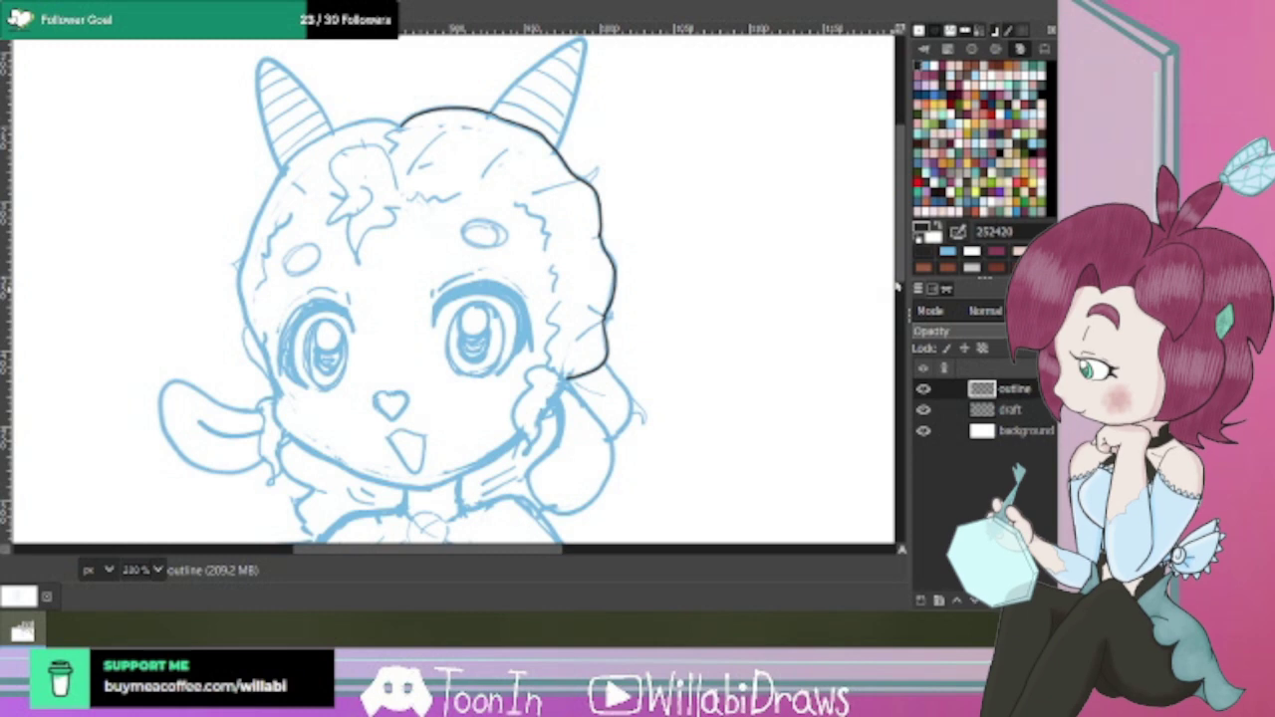
# Ink the outer edge of the lobe behind the right-hand ear and the head's left contour from the crown to the cheek.
pyautogui.scroll(-3, 894, 269)
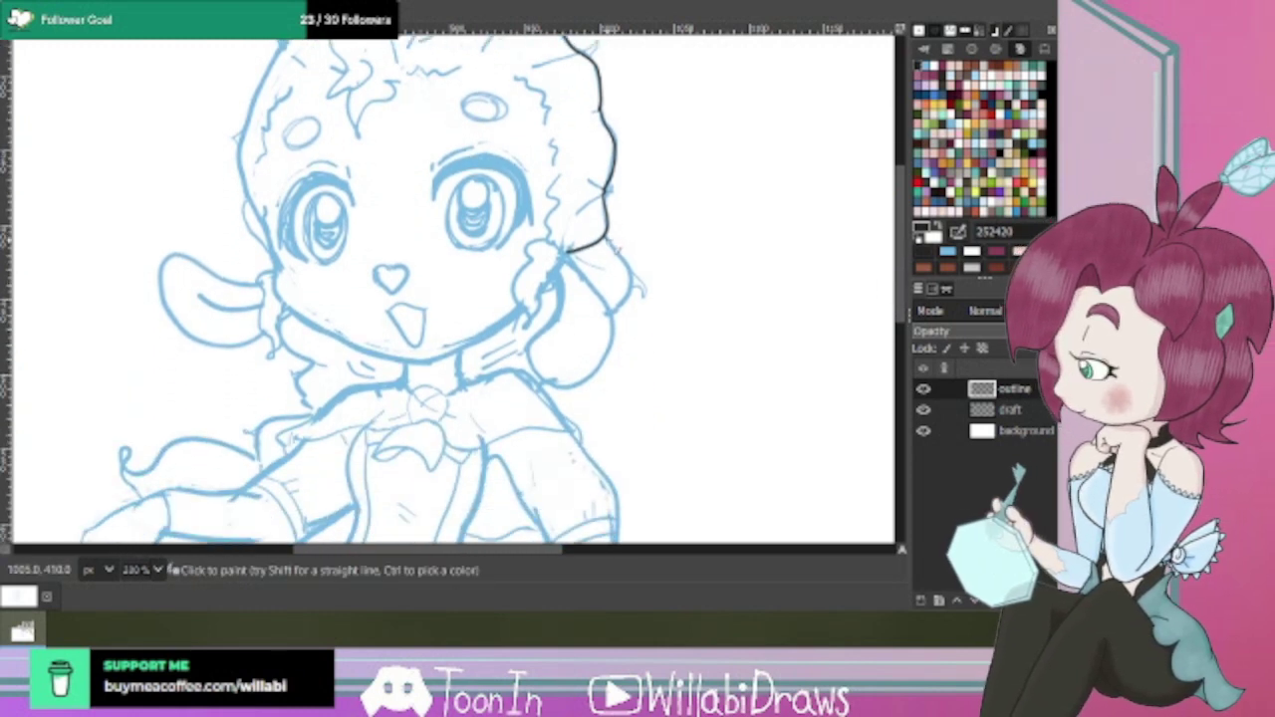
pyautogui.moveTo(626, 261)
pyautogui.mouseDown()
pyautogui.moveTo(638, 277)
pyautogui.moveTo(616, 317)
pyautogui.mouseUp()
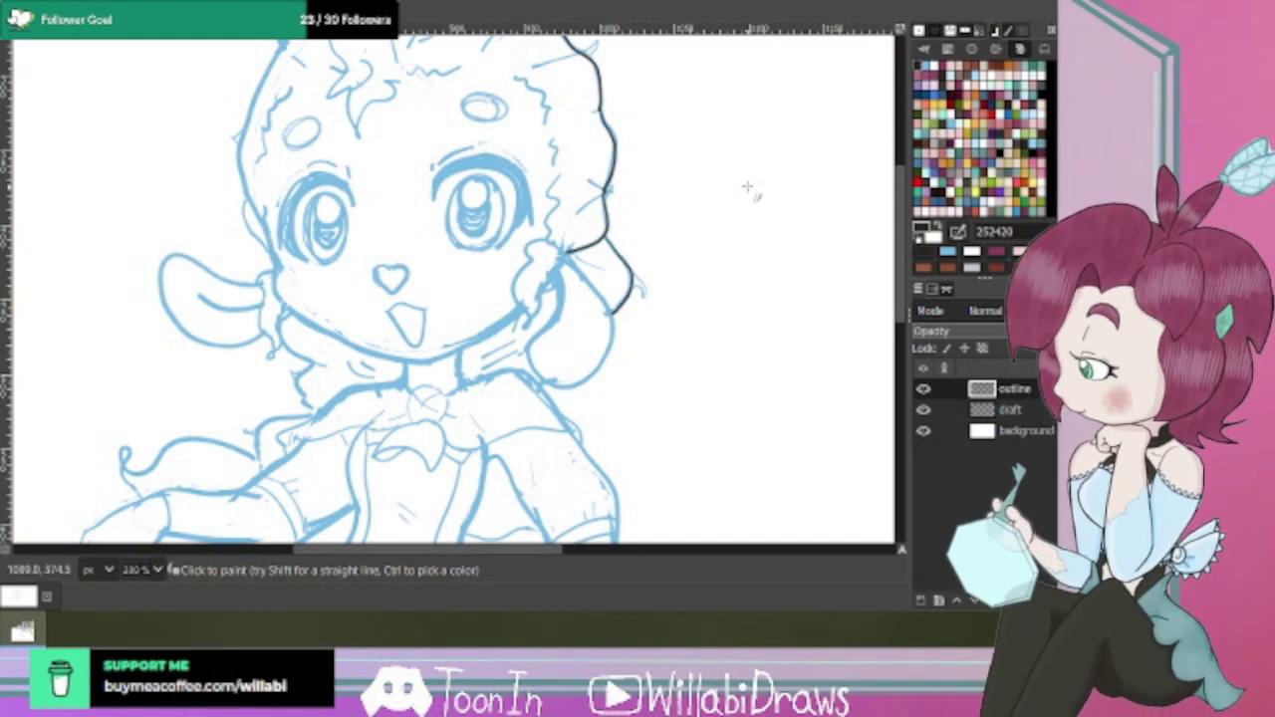
pyautogui.scroll(4, 892, 261)
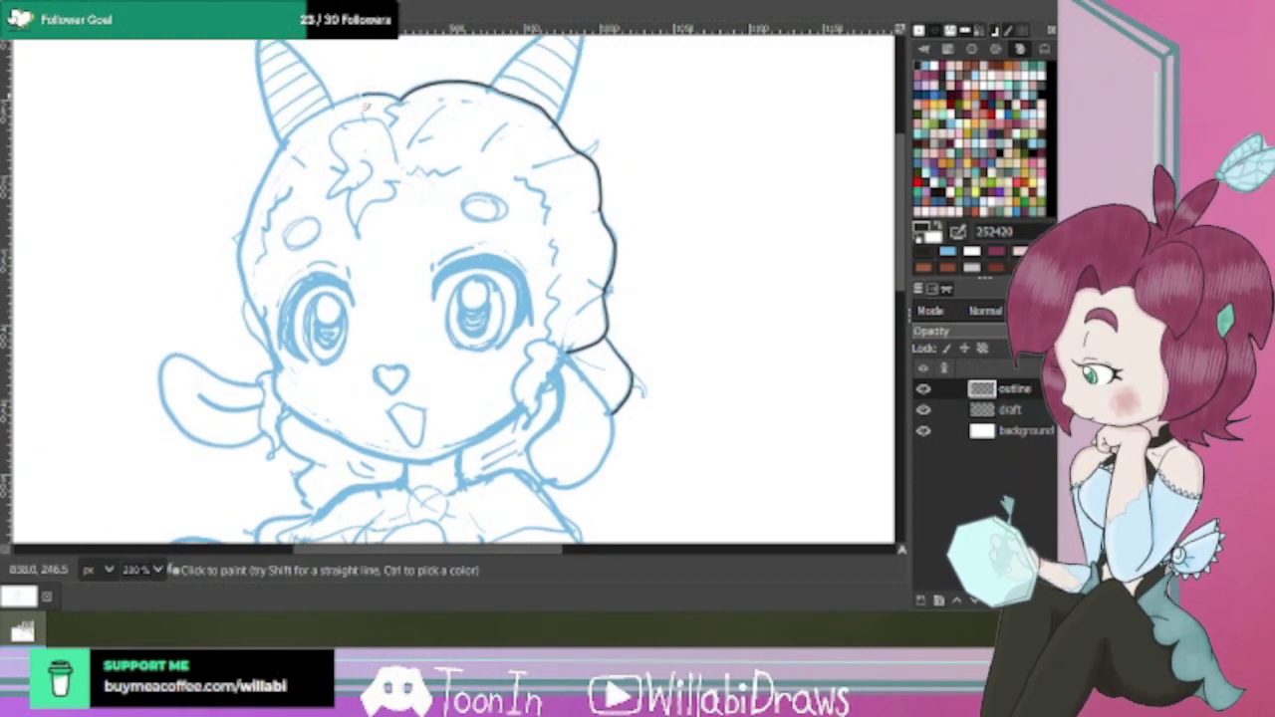
pyautogui.moveTo(397, 92)
pyautogui.mouseDown()
pyautogui.moveTo(279, 141)
pyautogui.moveTo(257, 194)
pyautogui.moveTo(244, 257)
pyautogui.moveTo(283, 367)
pyautogui.mouseUp()
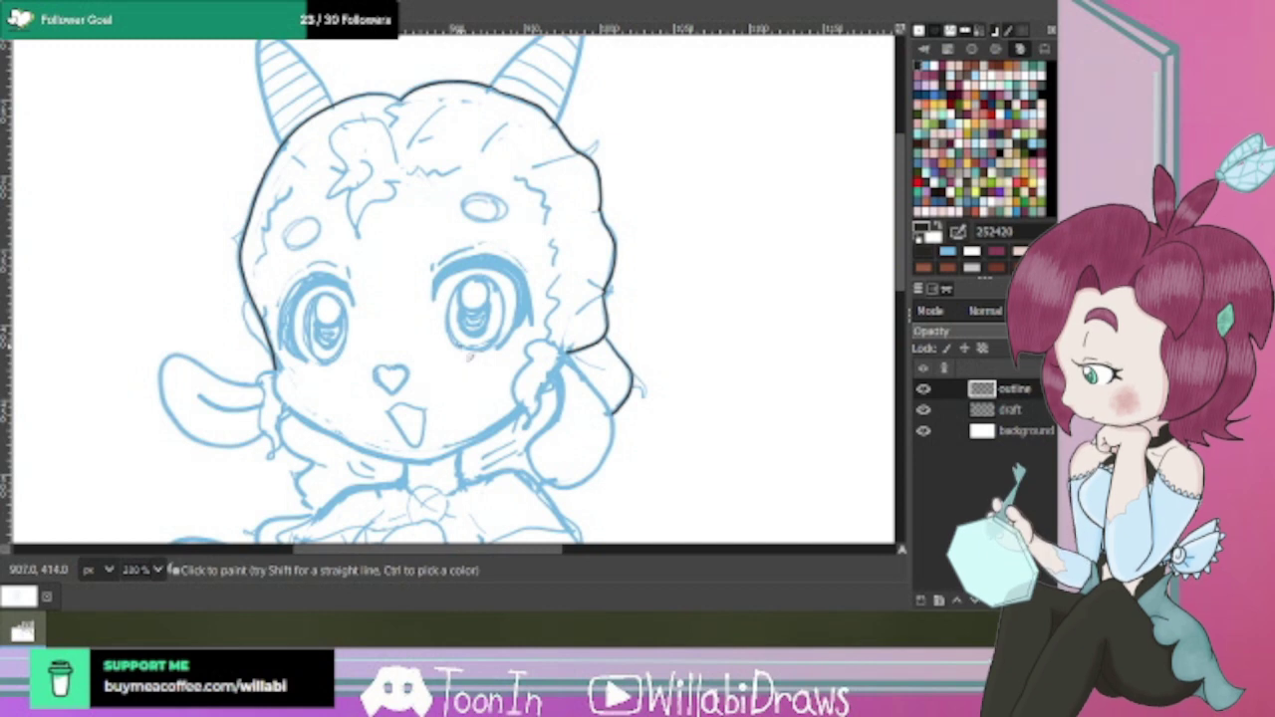
# Ink the jawline from the left cheek down to the chin.
pyautogui.scroll(-2, 399, 339)
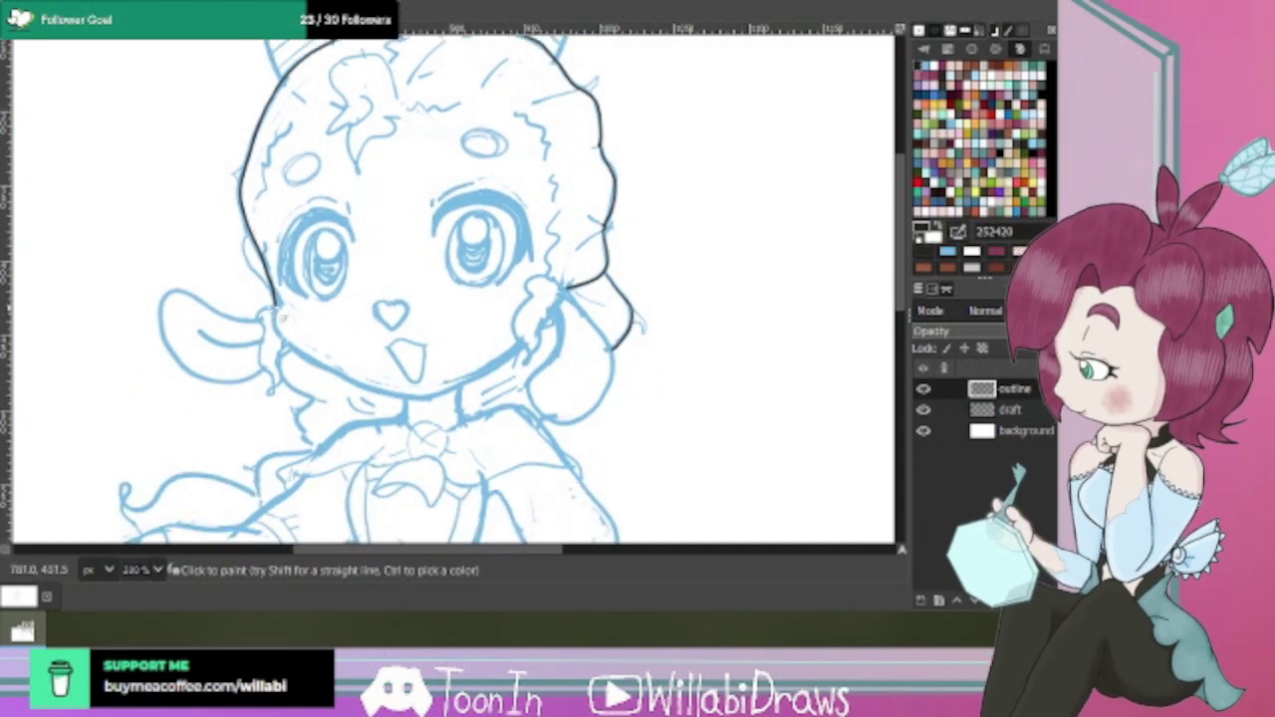
pyautogui.scroll(1, 269, 309)
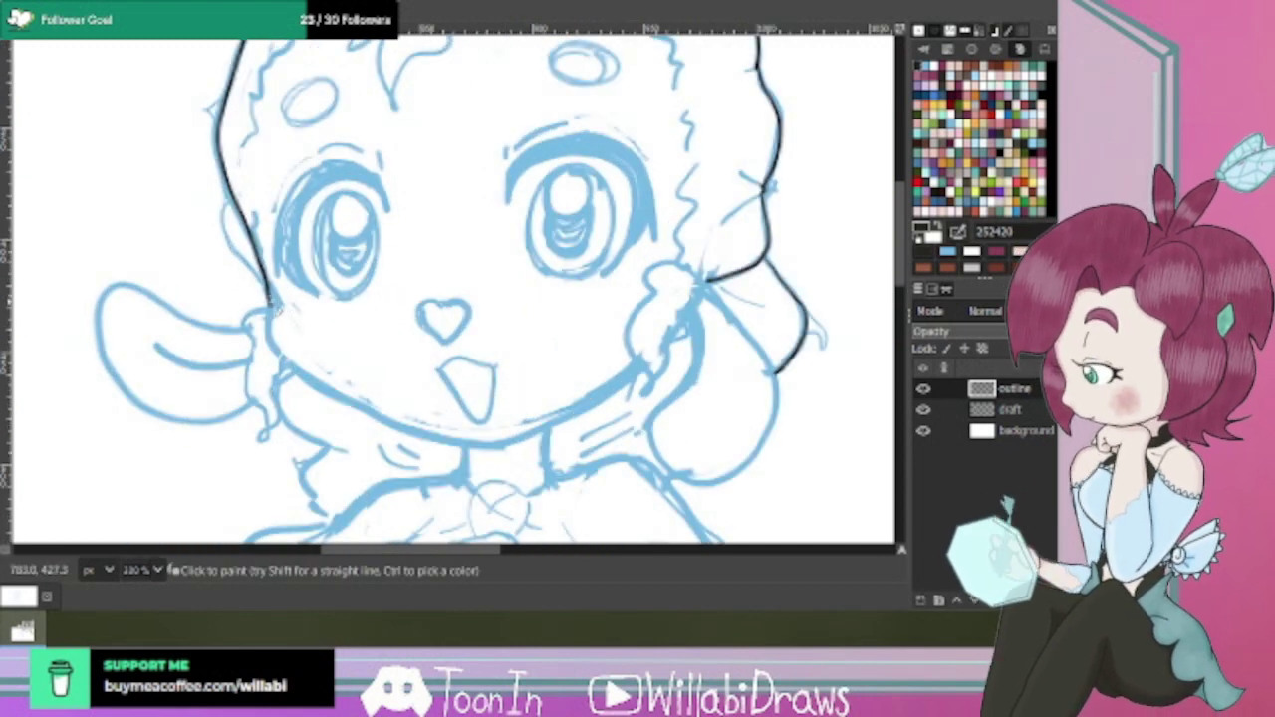
pyautogui.moveTo(270, 303)
pyautogui.mouseDown()
pyautogui.moveTo(271, 345)
pyautogui.moveTo(329, 398)
pyautogui.moveTo(444, 448)
pyautogui.moveTo(530, 457)
pyautogui.mouseUp()
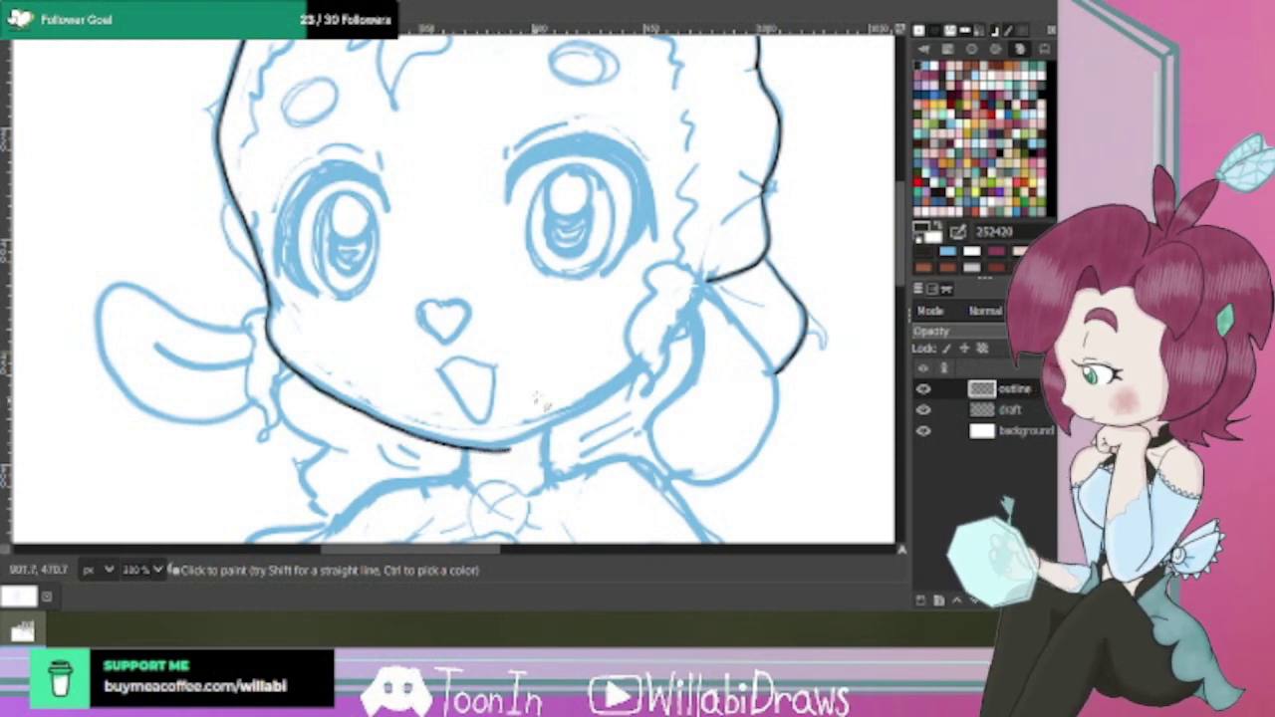
pyautogui.moveTo(504, 451); pyautogui.dragTo(524, 449)
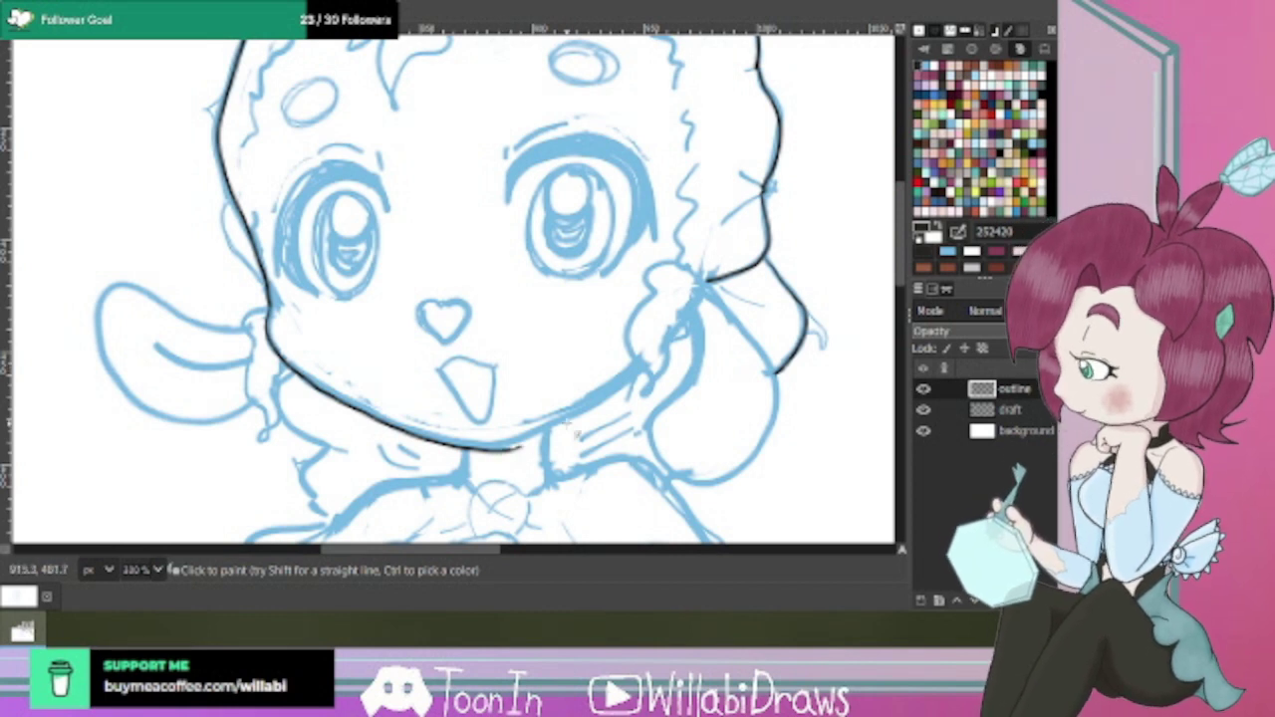
pyautogui.hotkey('ctrl', 'z')
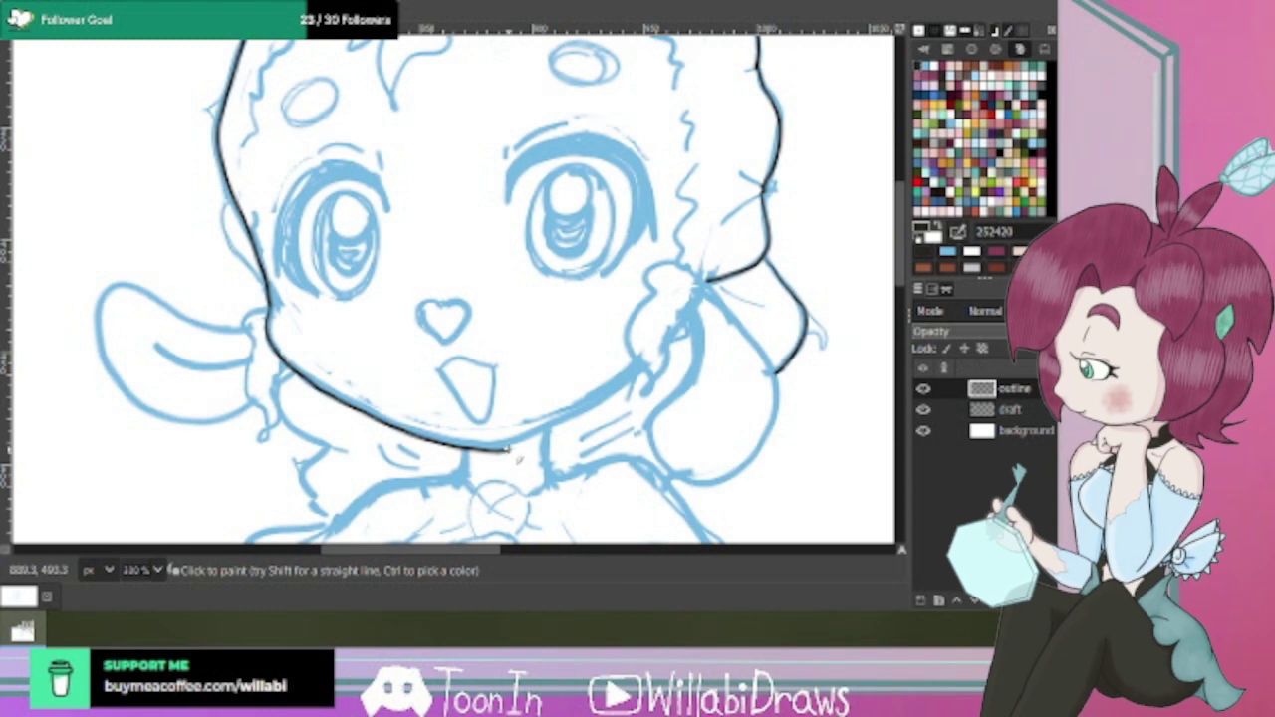
pyautogui.moveTo(510, 450)
pyautogui.mouseDown()
pyautogui.moveTo(610, 413)
pyautogui.moveTo(646, 365)
pyautogui.mouseUp()
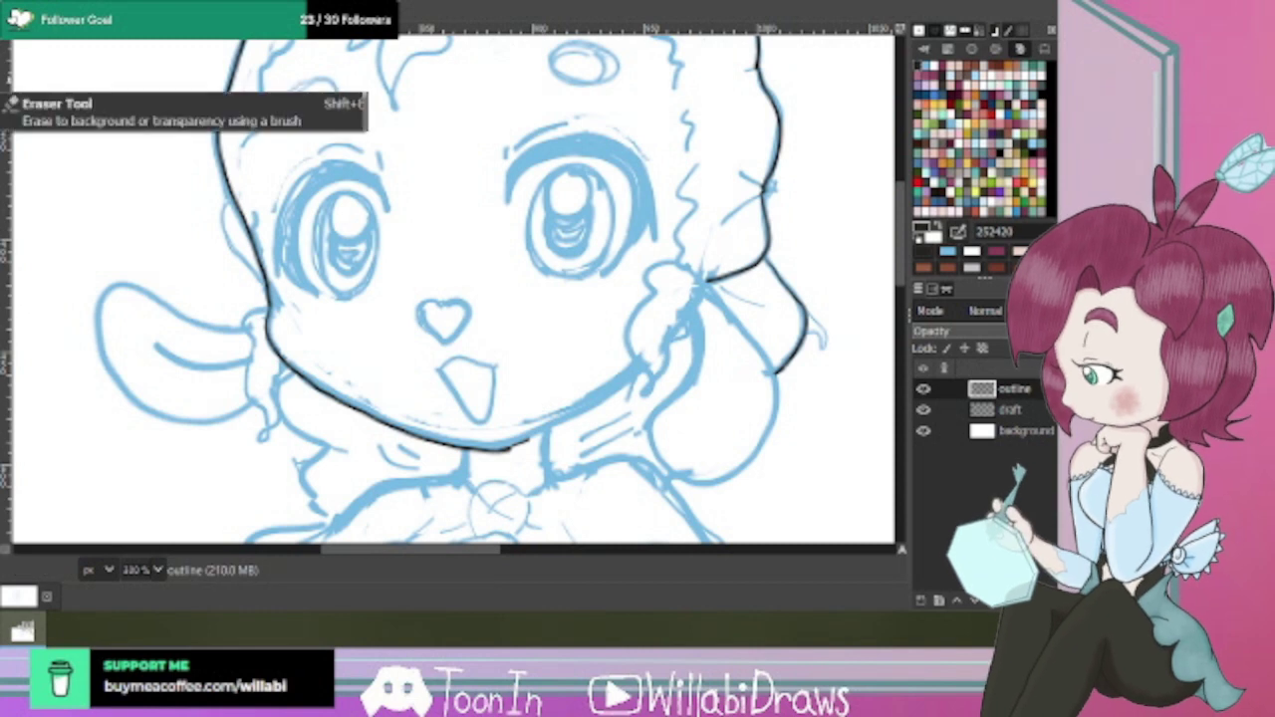
pyautogui.hotkey('shift', 'e')
pyautogui.moveTo(518, 450); pyautogui.dragTo(508, 453)
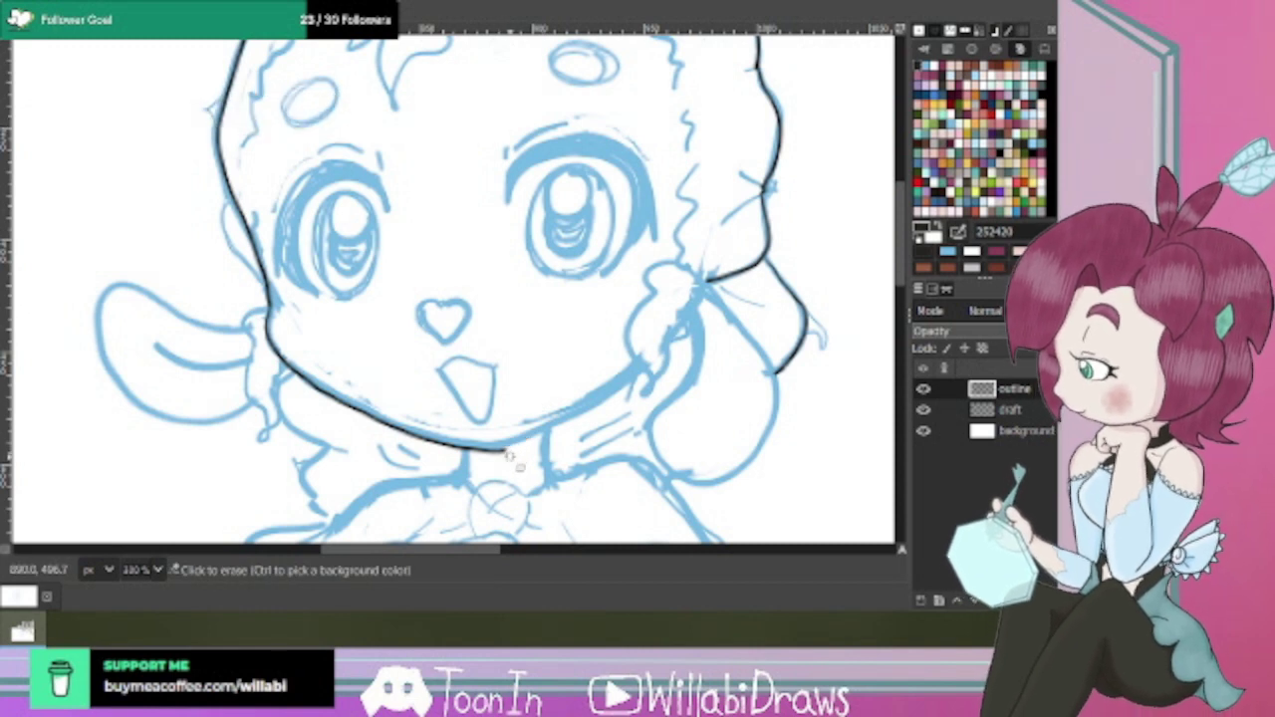
pyautogui.click(512, 452)
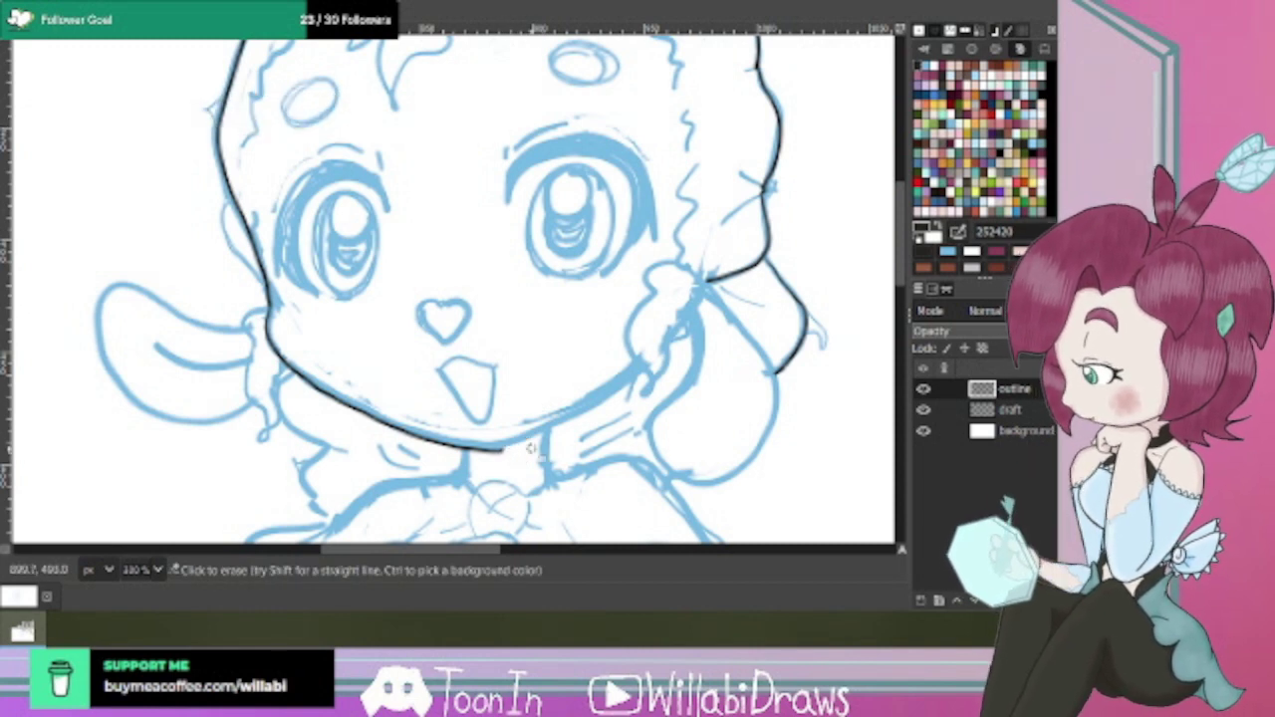
# Ink the jawline from the chin up to the wool tuft beside the right-hand ear.
pyautogui.press('k')
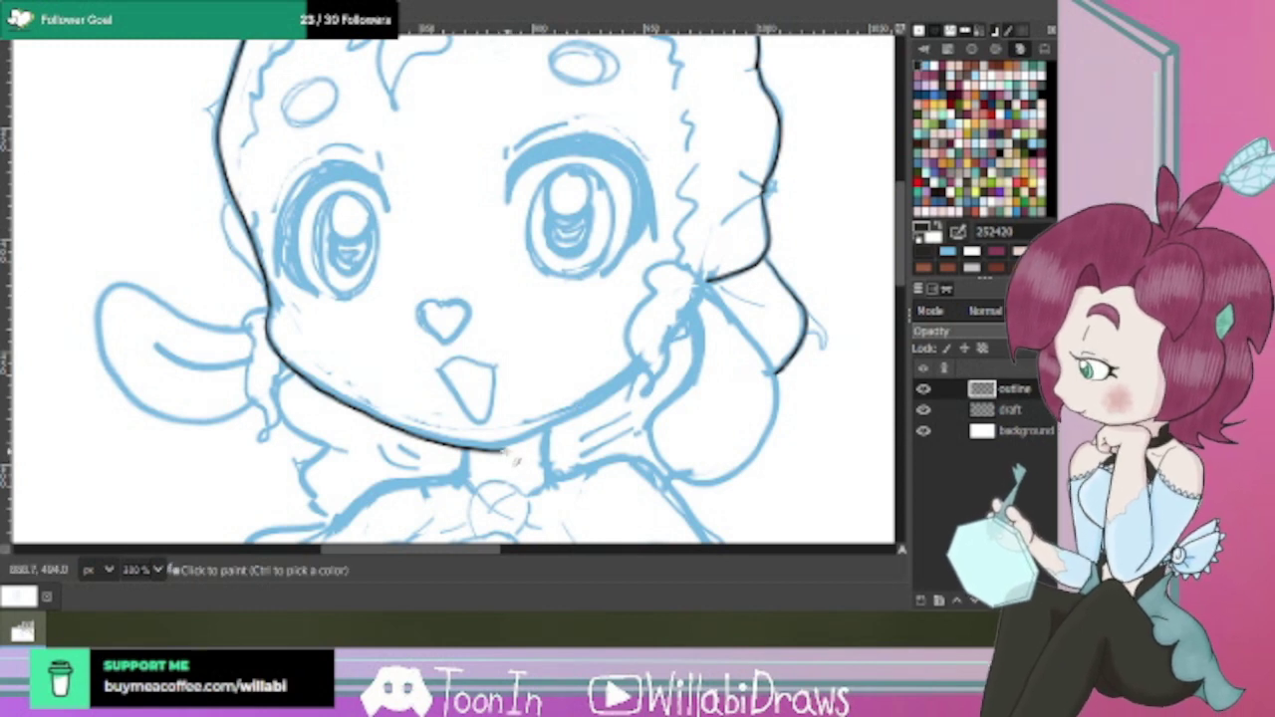
pyautogui.click(510, 454)
pyautogui.moveTo(516, 456)
pyautogui.mouseDown()
pyautogui.moveTo(614, 406)
pyautogui.moveTo(660, 367)
pyautogui.mouseUp()
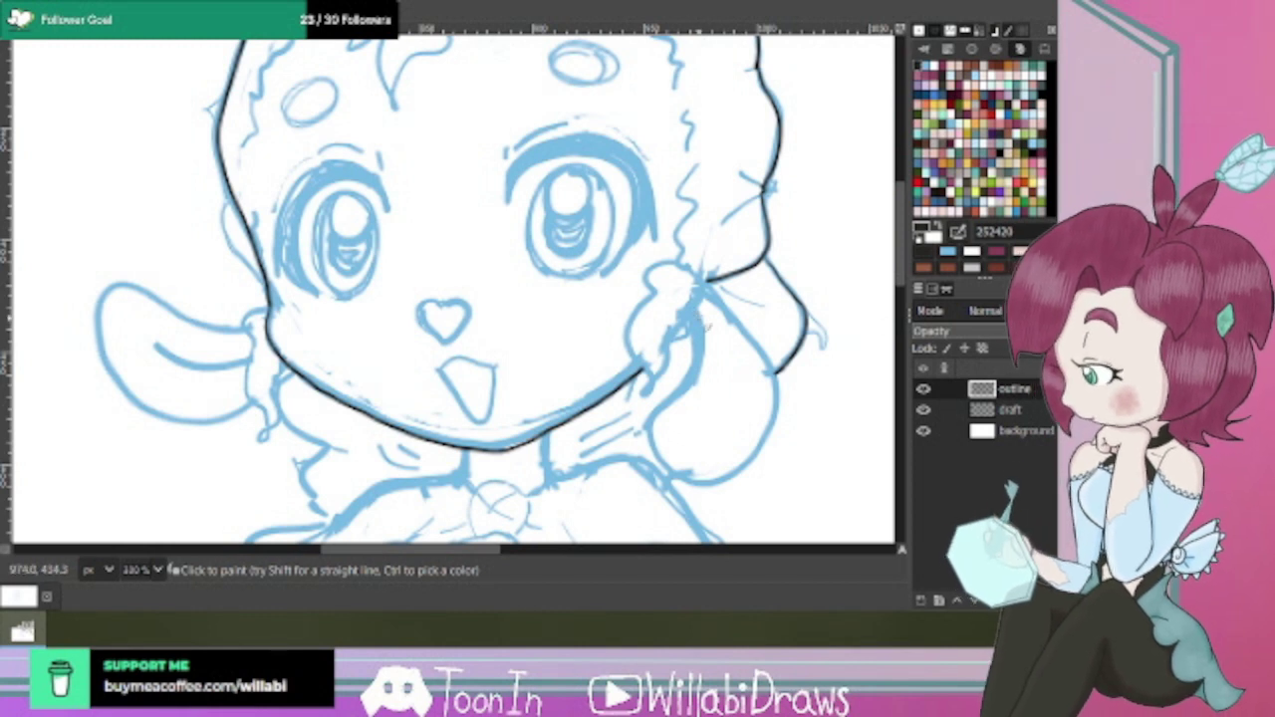
# Ink the drooping right-hand ear and the wool tuft where it joins the cheek.
pyautogui.moveTo(697, 307)
pyautogui.mouseDown()
pyautogui.moveTo(697, 362)
pyautogui.moveTo(656, 421)
pyautogui.moveTo(653, 456)
pyautogui.moveTo(713, 496)
pyautogui.moveTo(767, 464)
pyautogui.moveTo(784, 407)
pyautogui.moveTo(779, 371)
pyautogui.moveTo(709, 282)
pyautogui.mouseUp()
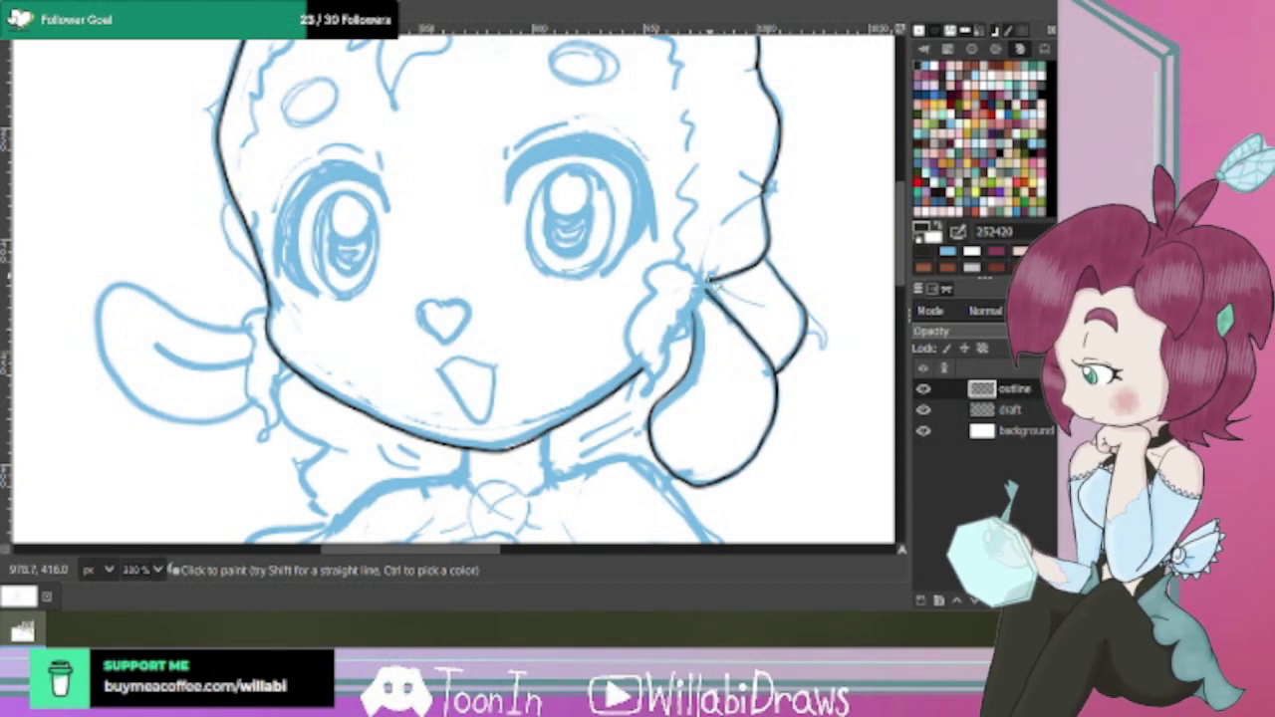
pyautogui.moveTo(710, 282)
pyautogui.mouseDown()
pyautogui.moveTo(665, 263)
pyautogui.moveTo(643, 304)
pyautogui.moveTo(629, 334)
pyautogui.moveTo(649, 390)
pyautogui.moveTo(693, 313)
pyautogui.mouseUp()
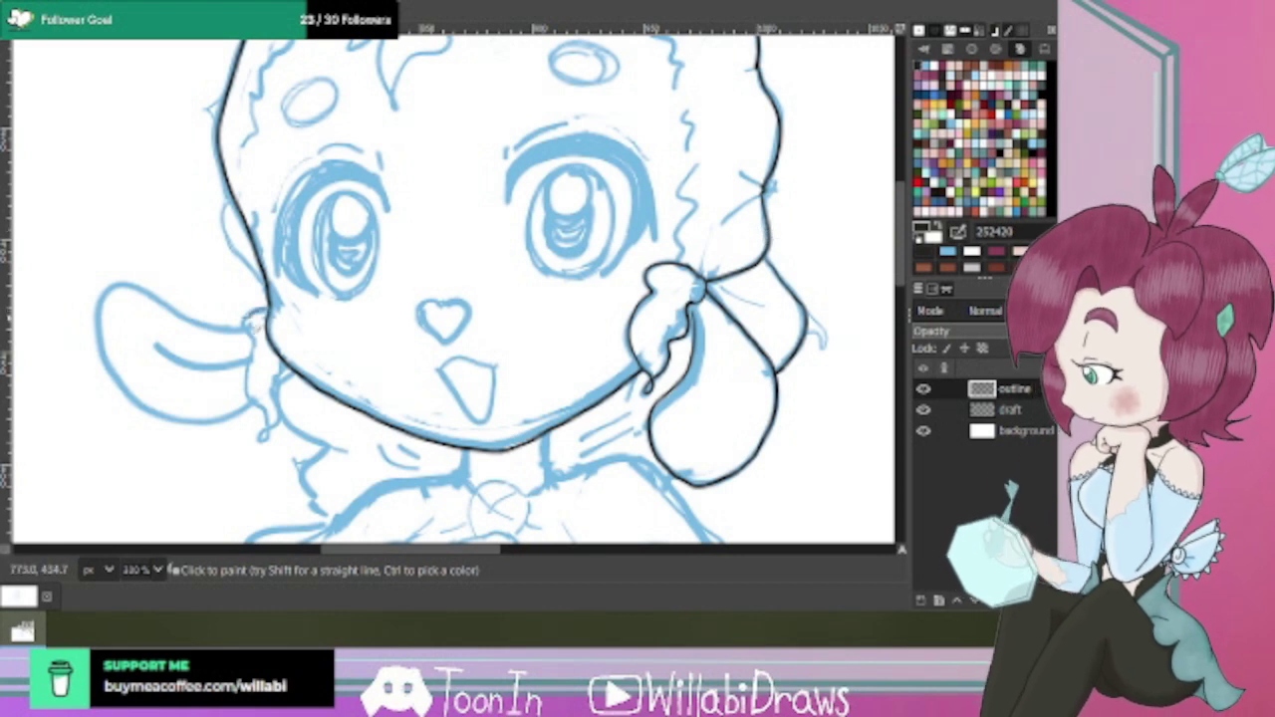
# Ink the wool tuft at the left cheek and the outline of the drooping left-hand ear.
pyautogui.moveTo(254, 320)
pyautogui.mouseDown()
pyautogui.moveTo(249, 377)
pyautogui.moveTo(271, 434)
pyautogui.mouseUp()
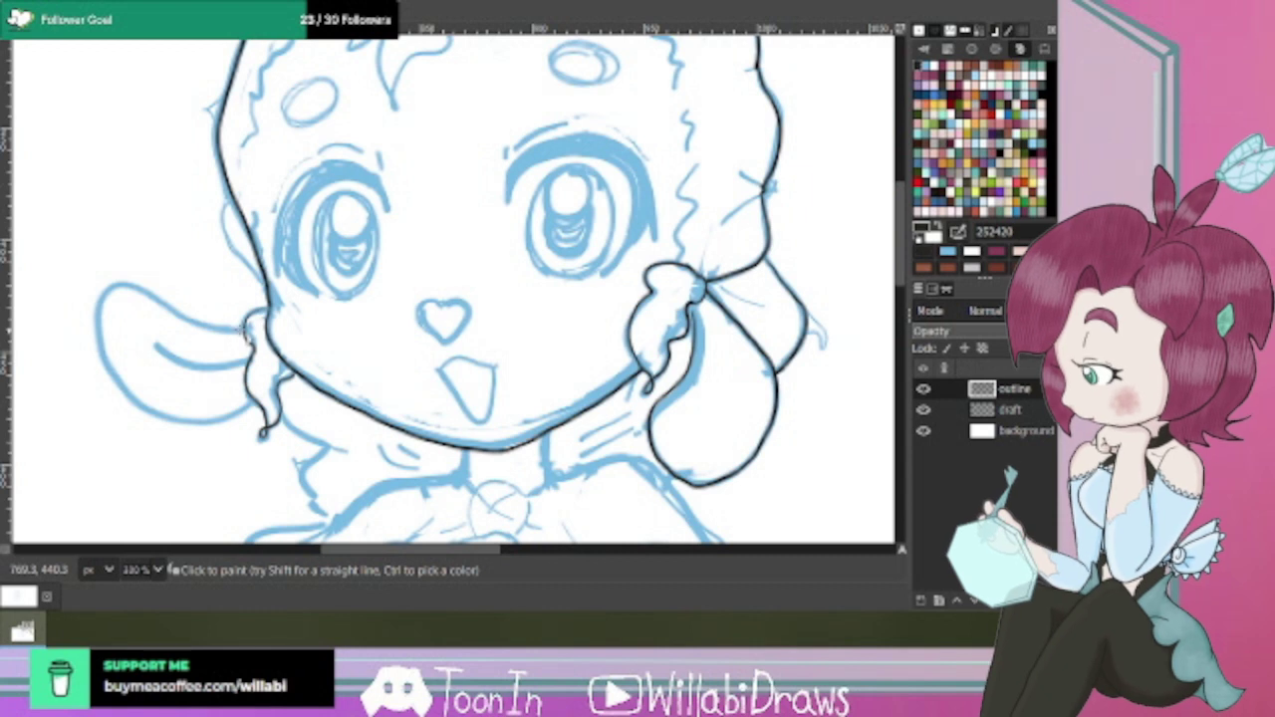
pyautogui.moveTo(225, 334)
pyautogui.mouseDown()
pyautogui.moveTo(112, 287)
pyautogui.moveTo(104, 341)
pyautogui.moveTo(141, 408)
pyautogui.moveTo(220, 430)
pyautogui.moveTo(255, 413)
pyautogui.mouseUp()
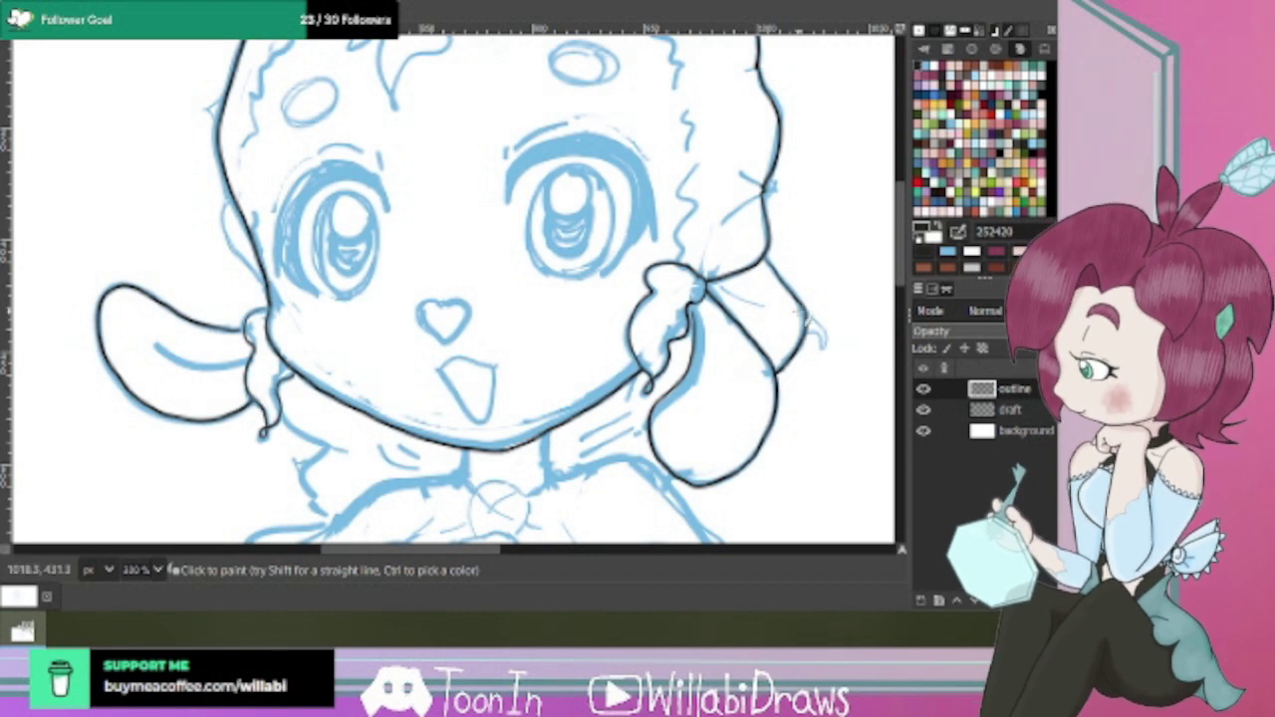
# Ink the wavy wool contour from below the left-hand ear past the shoulder to the curled tip above the outstretched forearm.
pyautogui.scroll(-5, 882, 282)
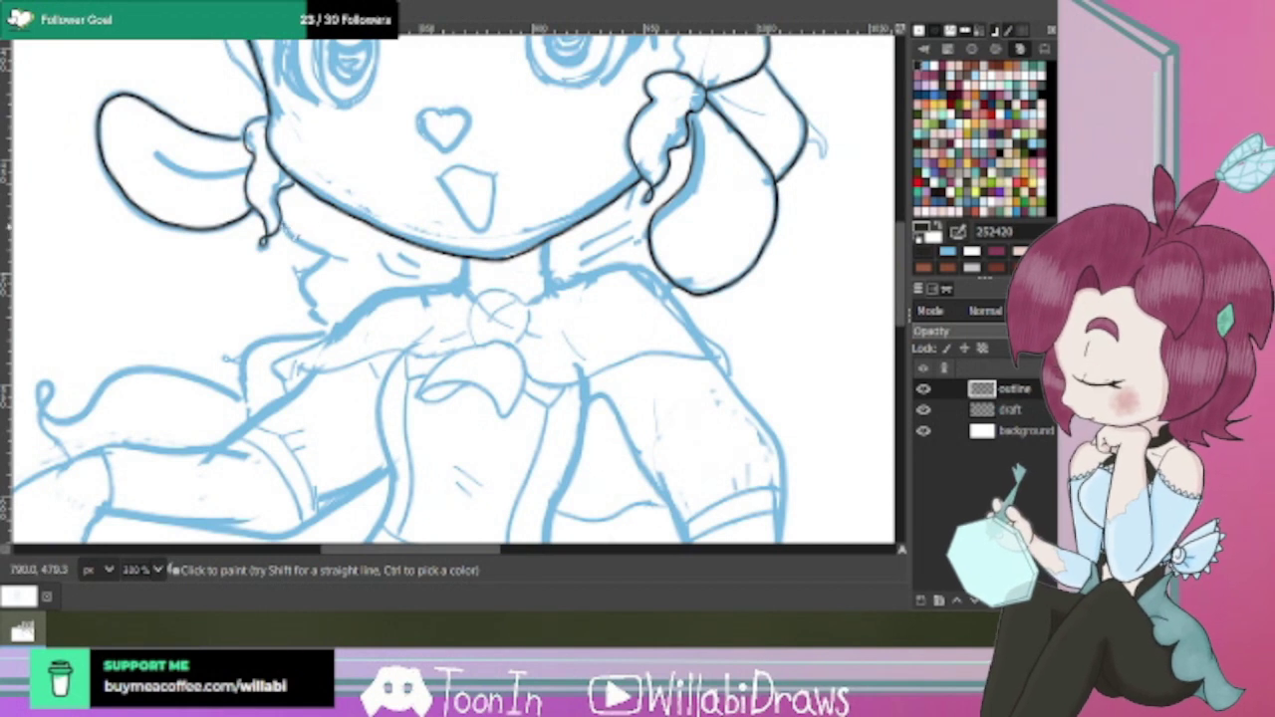
pyautogui.moveTo(285, 227)
pyautogui.mouseDown()
pyautogui.moveTo(321, 261)
pyautogui.moveTo(300, 281)
pyautogui.moveTo(334, 327)
pyautogui.mouseUp()
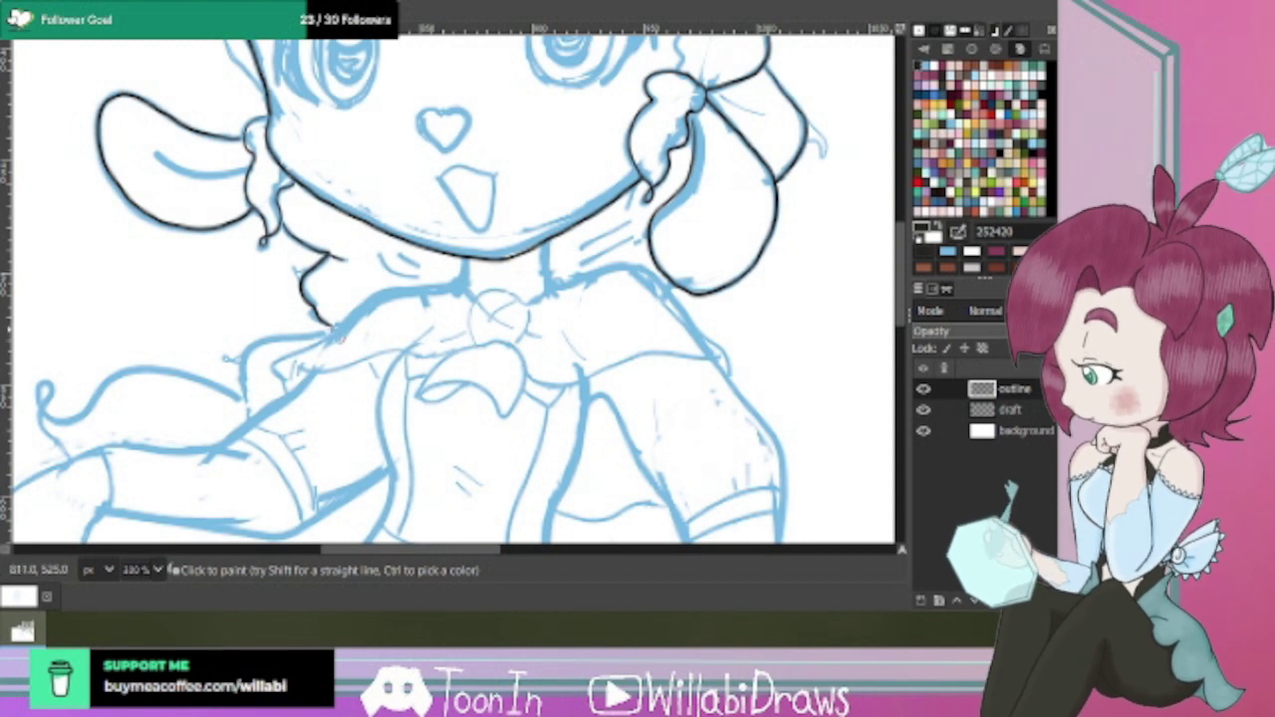
pyautogui.moveTo(337, 330)
pyautogui.mouseDown()
pyautogui.moveTo(255, 353)
pyautogui.moveTo(248, 410)
pyautogui.mouseUp()
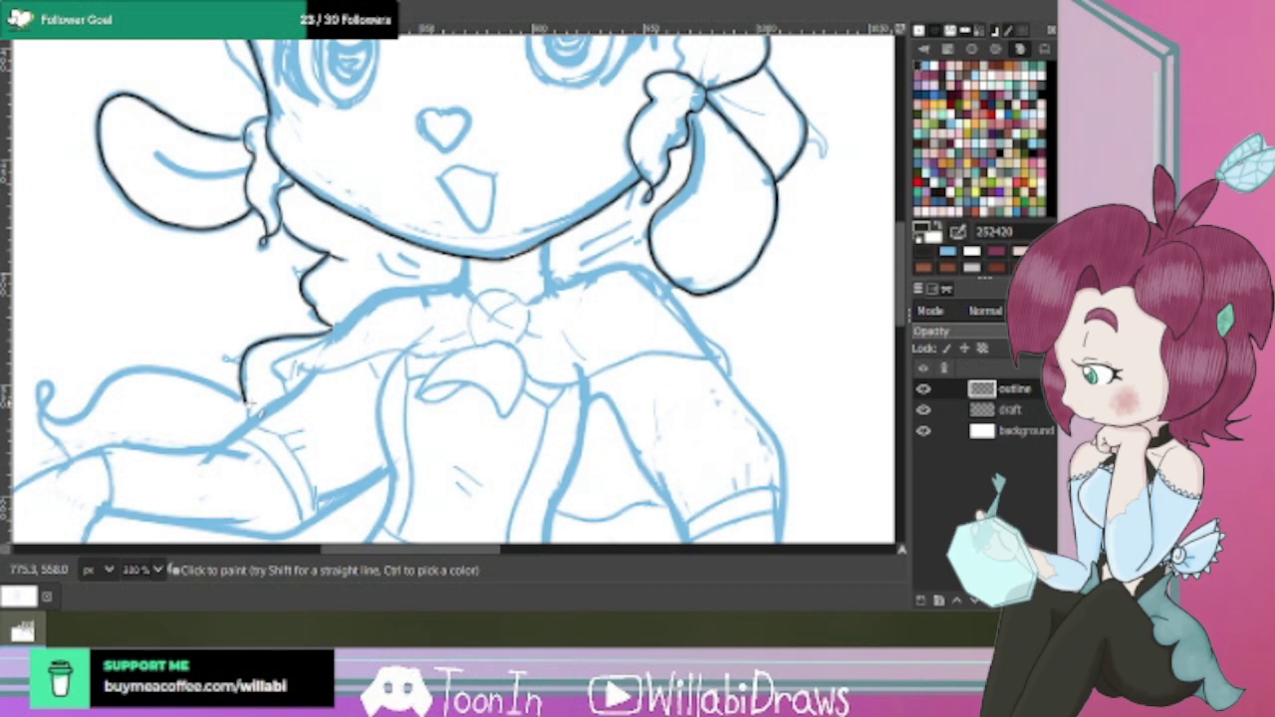
pyautogui.moveTo(469, 552); pyautogui.dragTo(443, 555)
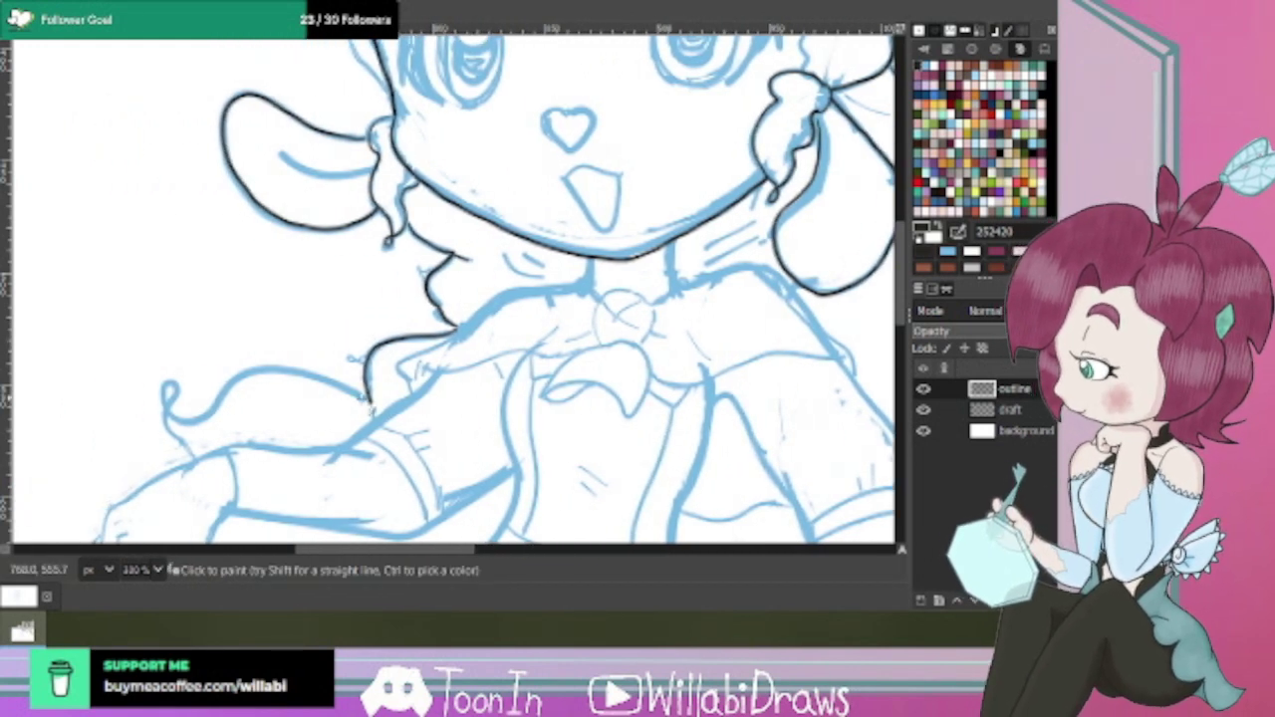
pyautogui.moveTo(370, 405)
pyautogui.mouseDown()
pyautogui.moveTo(269, 381)
pyautogui.moveTo(236, 390)
pyautogui.moveTo(223, 420)
pyautogui.moveTo(187, 426)
pyautogui.moveTo(167, 398)
pyautogui.moveTo(180, 388)
pyautogui.moveTo(199, 406)
pyautogui.moveTo(171, 420)
pyautogui.moveTo(193, 460)
pyautogui.mouseUp()
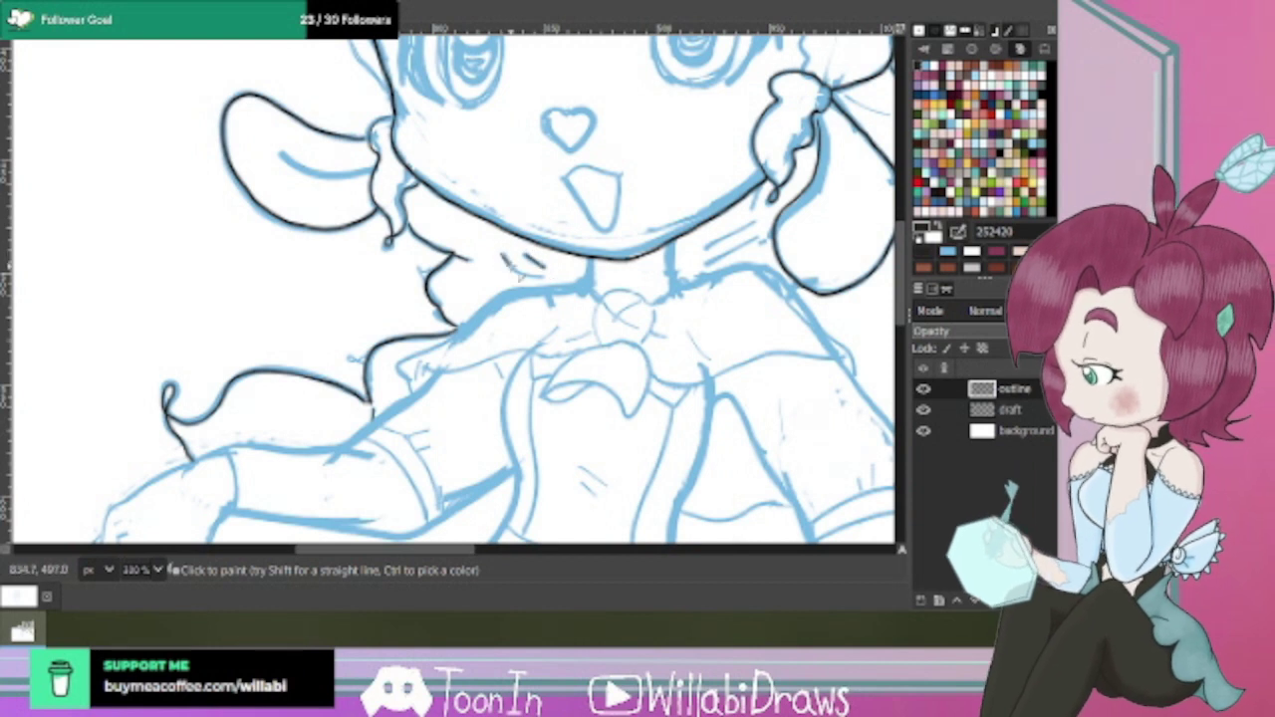
# Ink the short wool strokes under the jaw on both sides and the two neck lines.
pyautogui.moveTo(516, 277); pyautogui.dragTo(551, 285)
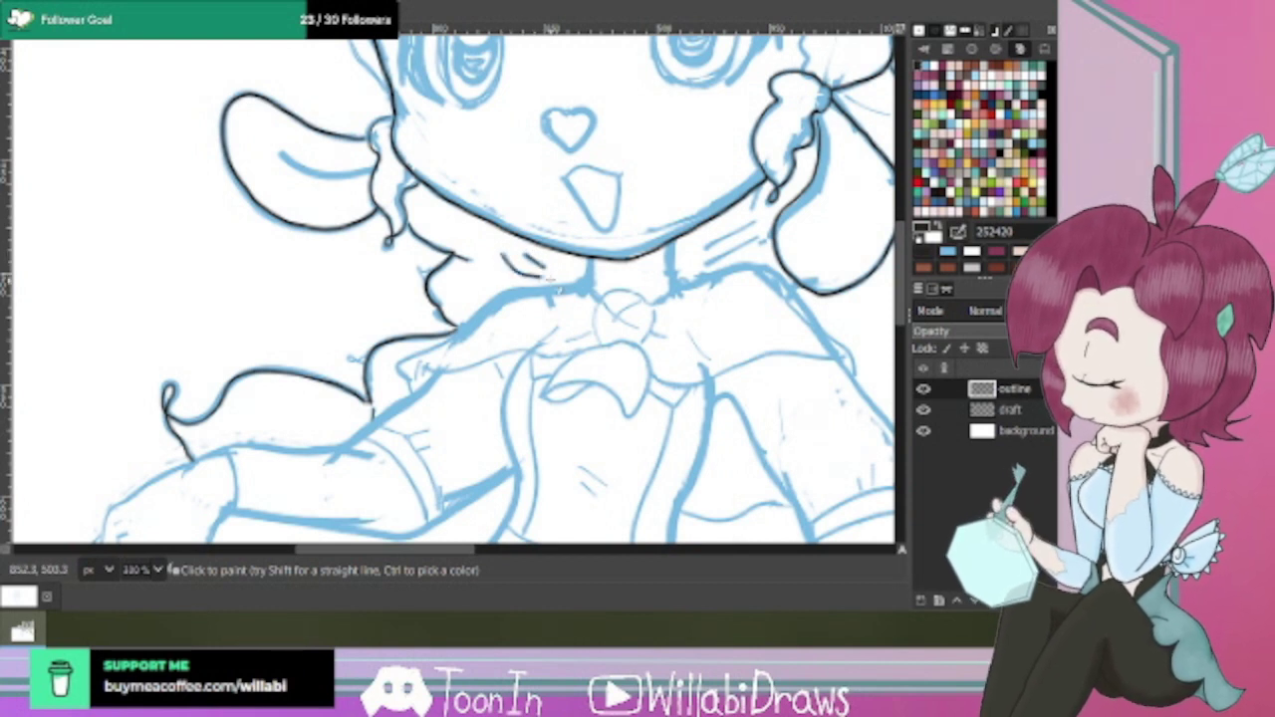
pyautogui.moveTo(470, 549); pyautogui.dragTo(537, 548)
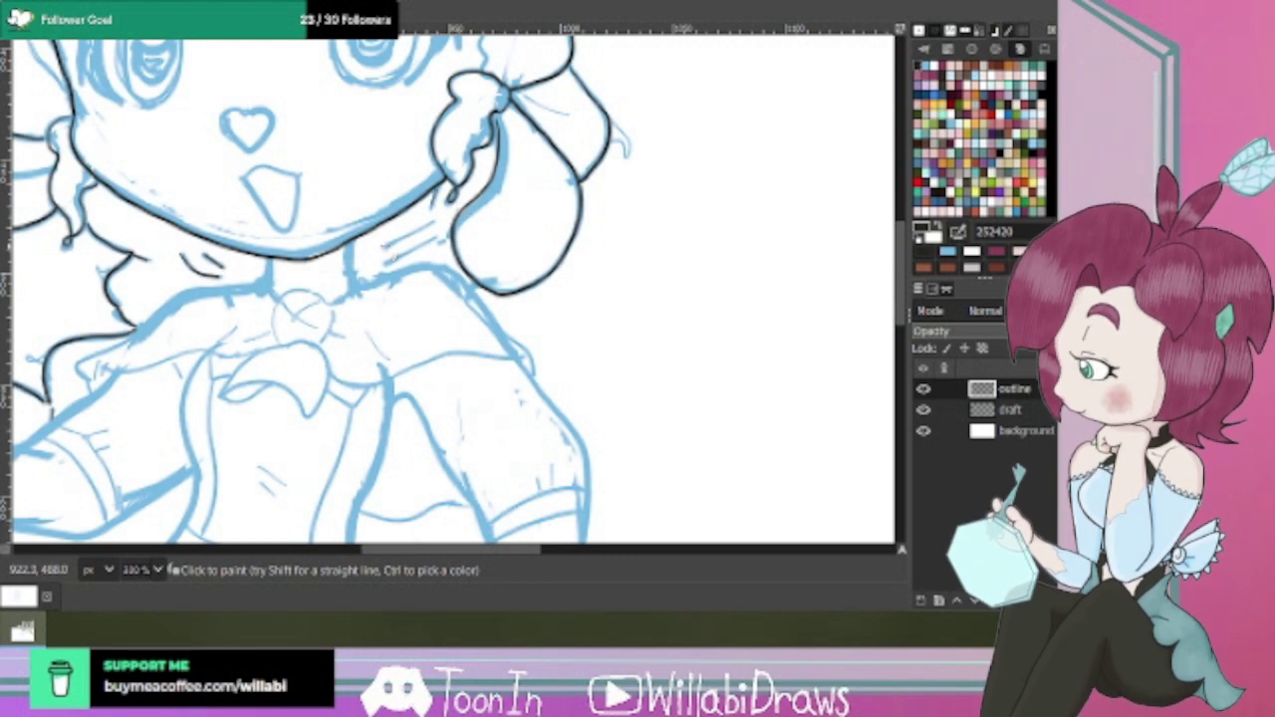
pyautogui.moveTo(385, 247); pyautogui.dragTo(444, 230)
pyautogui.moveTo(389, 264); pyautogui.dragTo(448, 245)
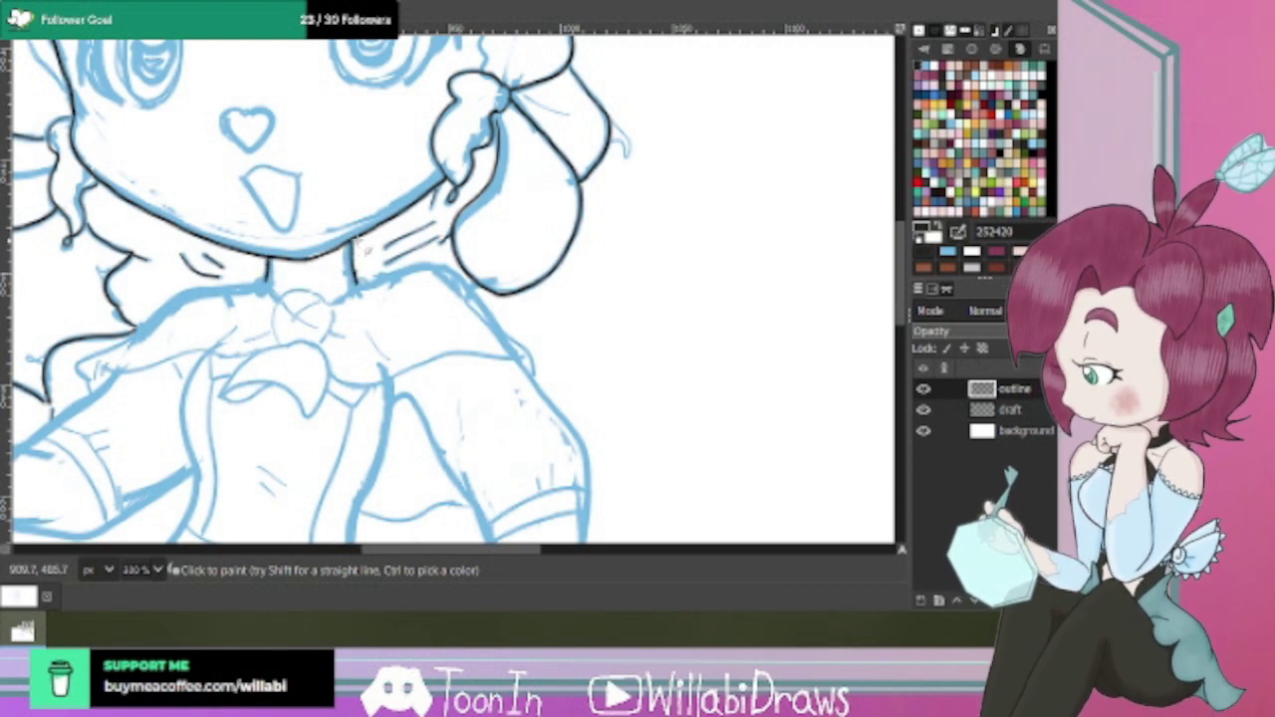
# Ink the shoulder cape's upper edge, from the collar corners at the neck out over both shoulders.
pyautogui.moveTo(467, 551); pyautogui.dragTo(441, 552)
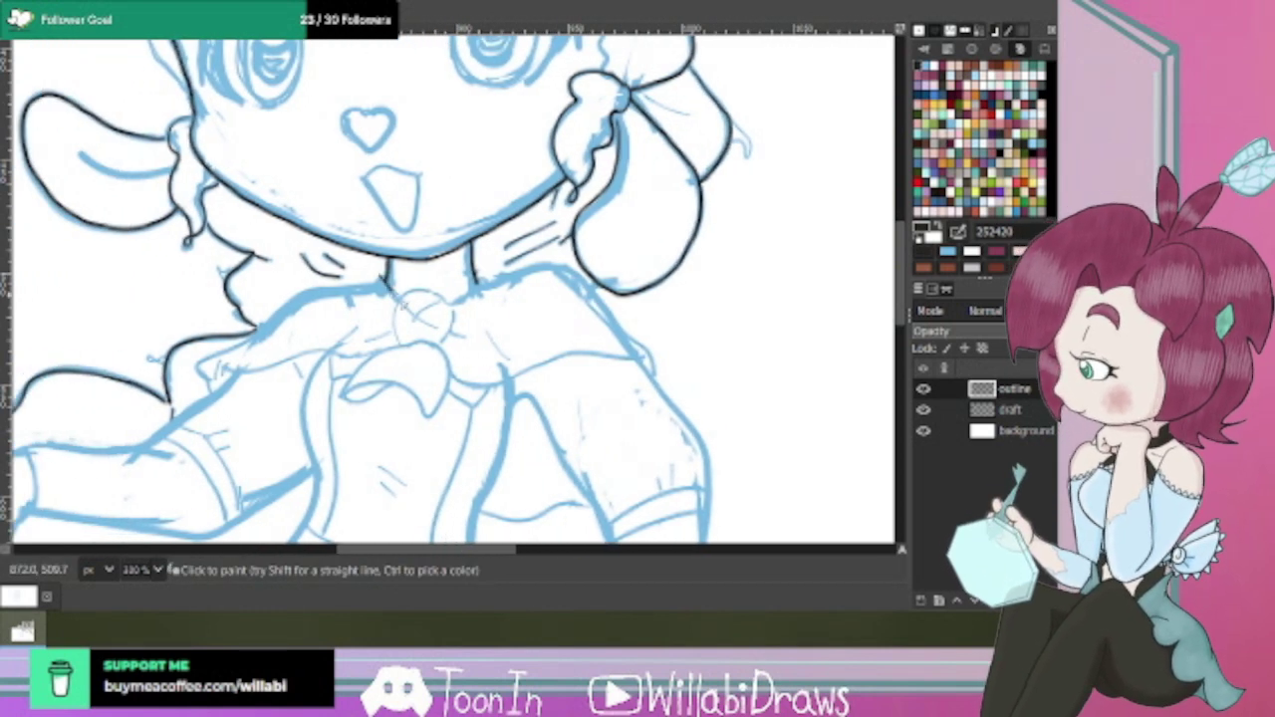
pyautogui.moveTo(374, 277); pyautogui.dragTo(383, 292)
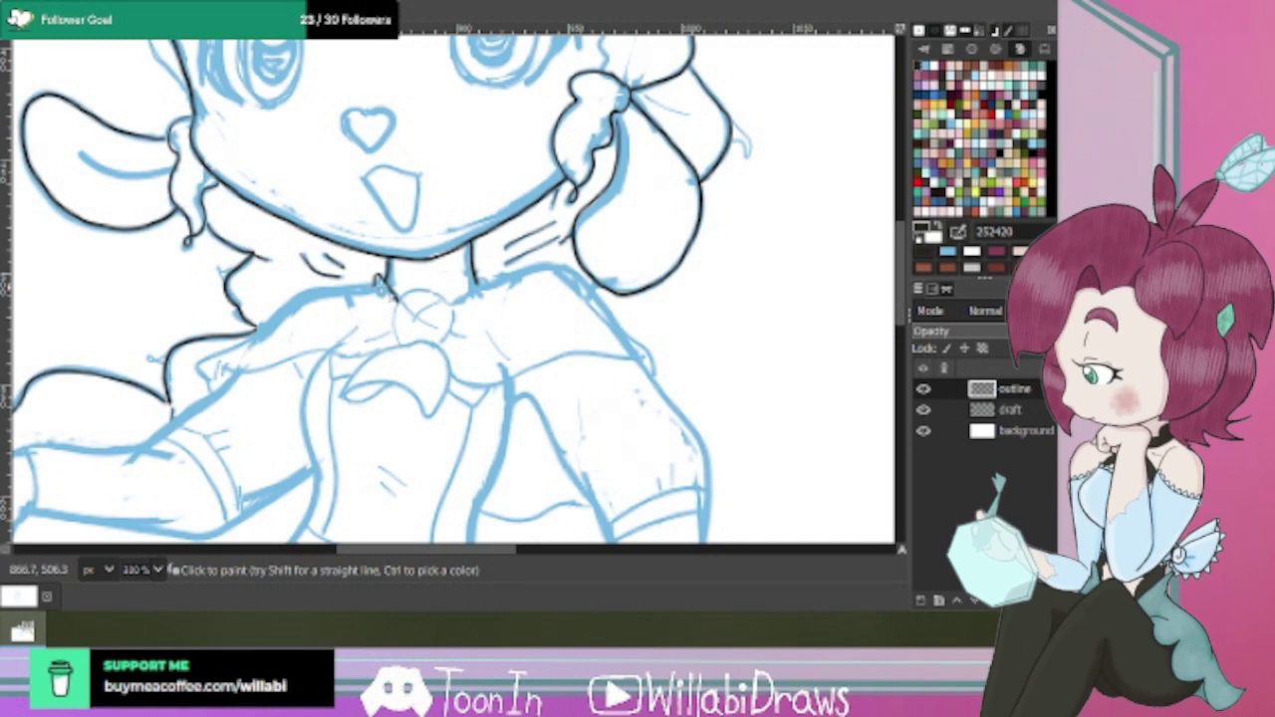
pyautogui.moveTo(465, 311)
pyautogui.mouseDown()
pyautogui.moveTo(468, 287)
pyautogui.moveTo(510, 296)
pyautogui.mouseUp()
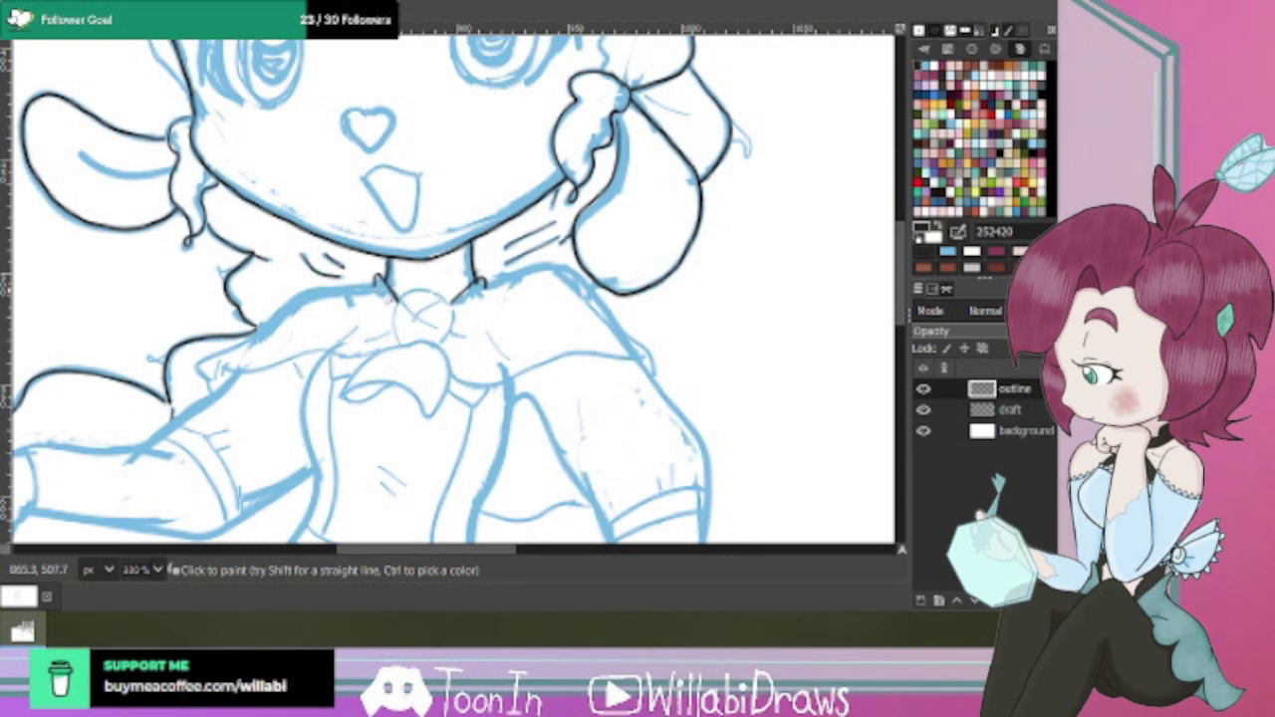
pyautogui.moveTo(341, 289)
pyautogui.mouseDown()
pyautogui.moveTo(297, 294)
pyautogui.moveTo(204, 374)
pyautogui.mouseUp()
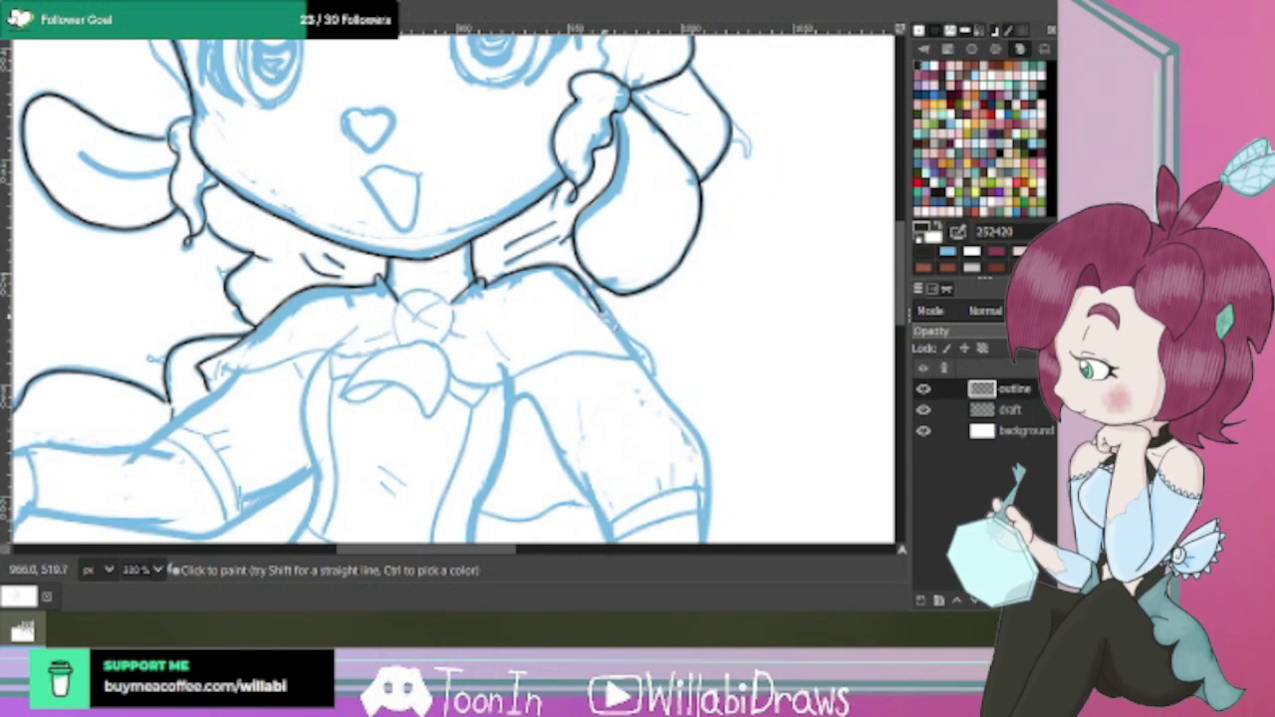
pyautogui.moveTo(622, 331)
pyautogui.mouseDown()
pyautogui.moveTo(656, 363)
pyautogui.moveTo(654, 379)
pyautogui.mouseUp()
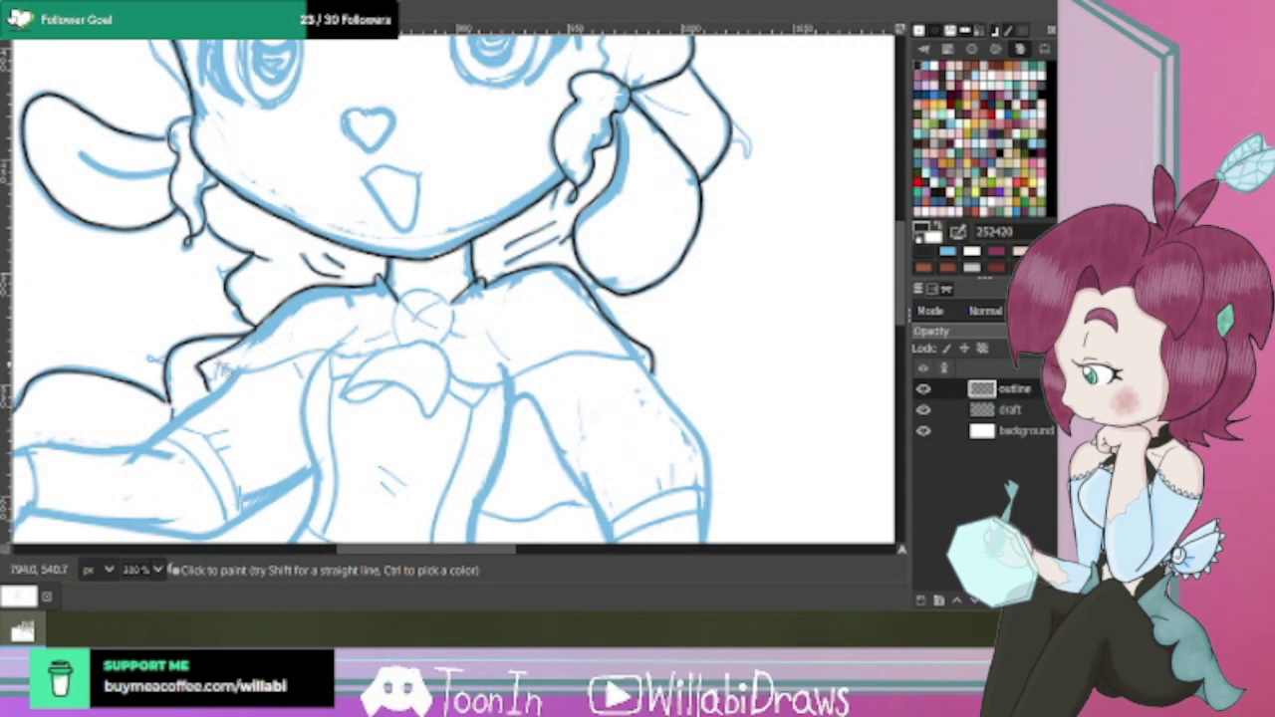
# Ink the shoulder cape's wavy lower hem on both sides of the scarf knot.
pyautogui.moveTo(227, 371)
pyautogui.mouseDown()
pyautogui.moveTo(257, 380)
pyautogui.moveTo(301, 359)
pyautogui.mouseUp()
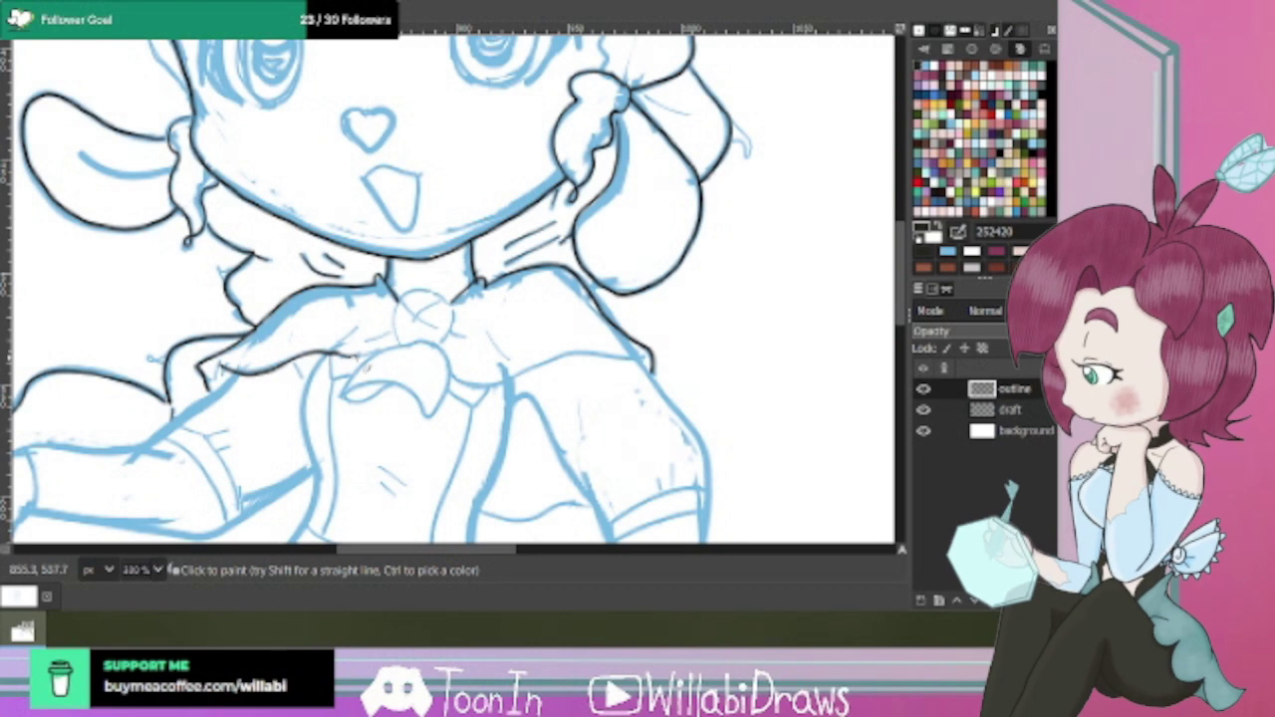
pyautogui.moveTo(354, 358); pyautogui.dragTo(376, 352)
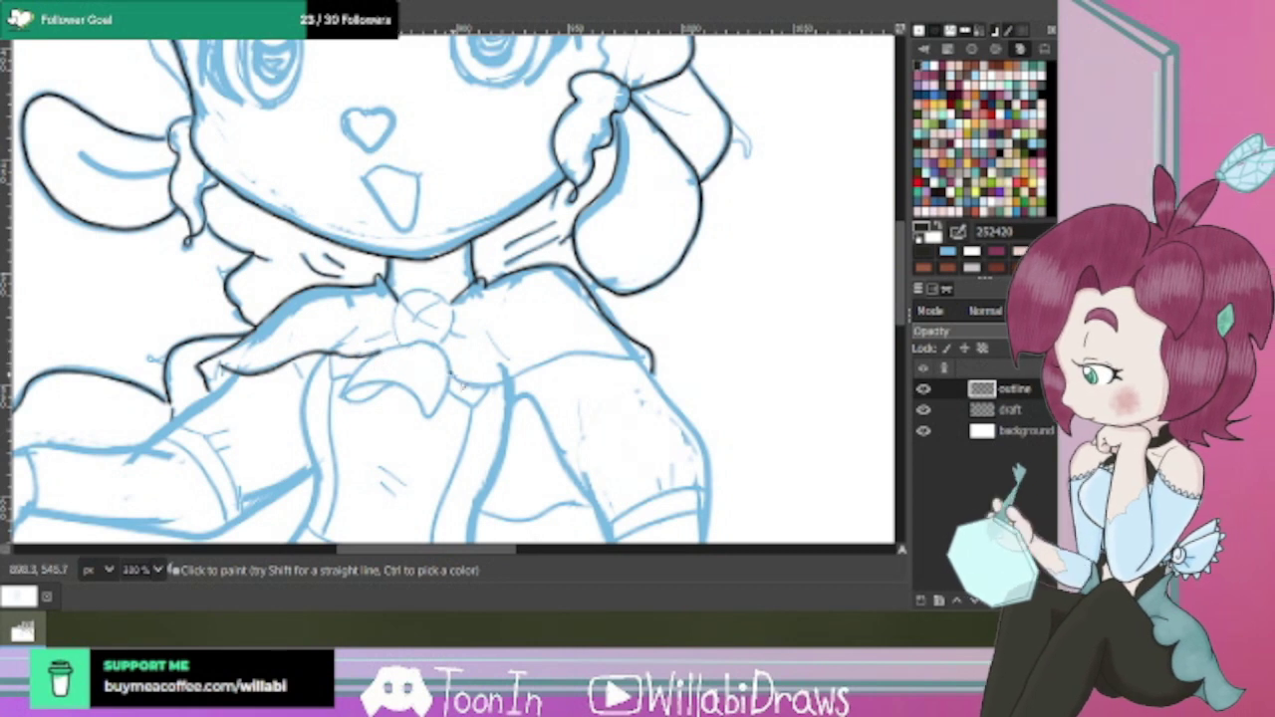
pyautogui.moveTo(458, 384)
pyautogui.mouseDown()
pyautogui.moveTo(506, 393)
pyautogui.moveTo(605, 353)
pyautogui.moveTo(660, 371)
pyautogui.mouseUp()
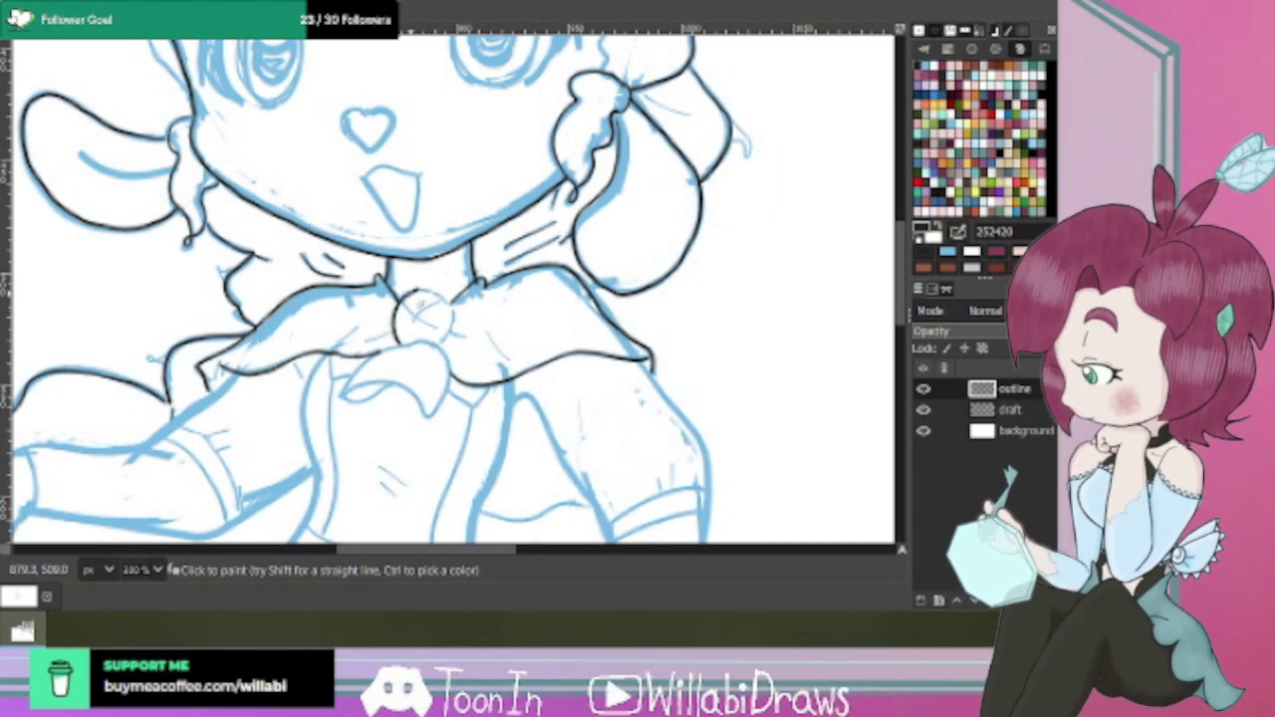
# Ink the round knot at the collar with its crease lines and the scarf tail hanging below it.
pyautogui.moveTo(427, 290)
pyautogui.mouseDown()
pyautogui.moveTo(453, 305)
pyautogui.moveTo(445, 343)
pyautogui.mouseUp()
pyautogui.moveTo(399, 300)
pyautogui.mouseDown()
pyautogui.moveTo(441, 325)
pyautogui.moveTo(425, 314)
pyautogui.mouseUp()
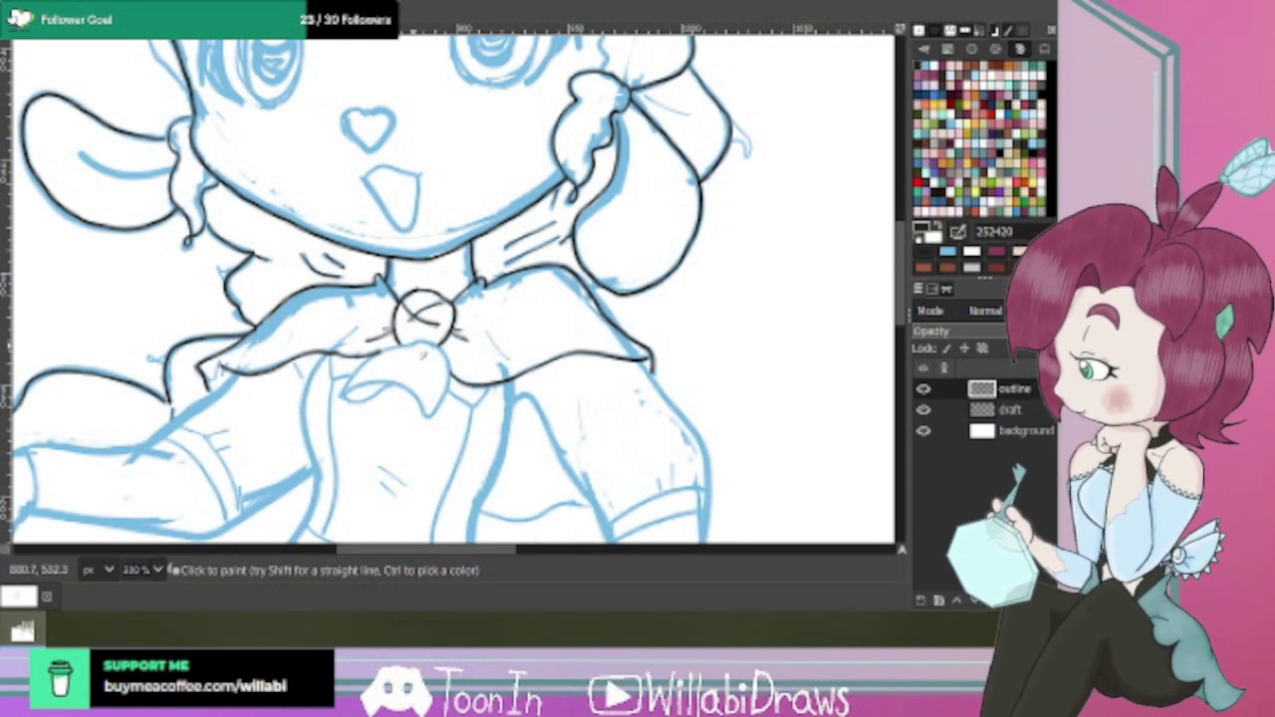
pyautogui.moveTo(404, 347)
pyautogui.mouseDown()
pyautogui.moveTo(348, 404)
pyautogui.moveTo(385, 407)
pyautogui.moveTo(401, 391)
pyautogui.moveTo(351, 407)
pyautogui.moveTo(396, 387)
pyautogui.moveTo(380, 381)
pyautogui.moveTo(425, 404)
pyautogui.moveTo(435, 428)
pyautogui.moveTo(451, 403)
pyautogui.moveTo(422, 347)
pyautogui.mouseUp()
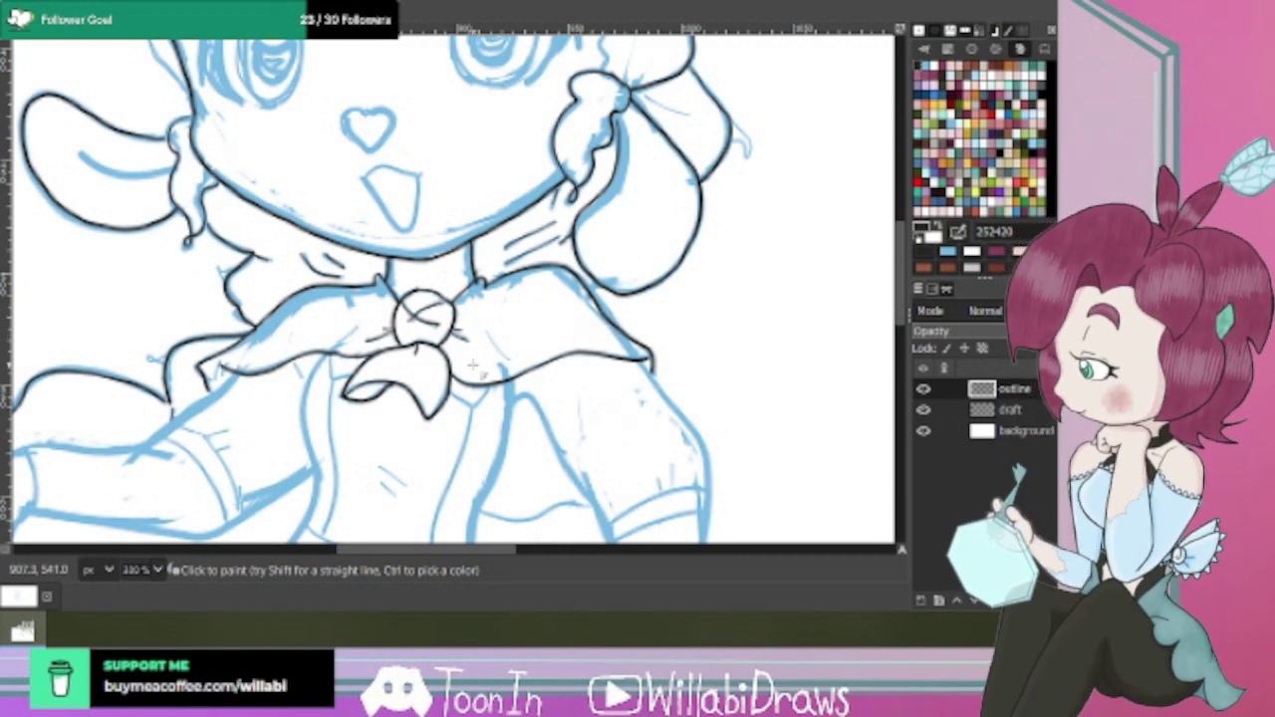
# Ink both sides of the torso from the shoulder cape down to the waist, including the two ends of the waistband.
pyautogui.moveTo(494, 550); pyautogui.dragTo(485, 551)
pyautogui.scroll(-3, 902, 289)
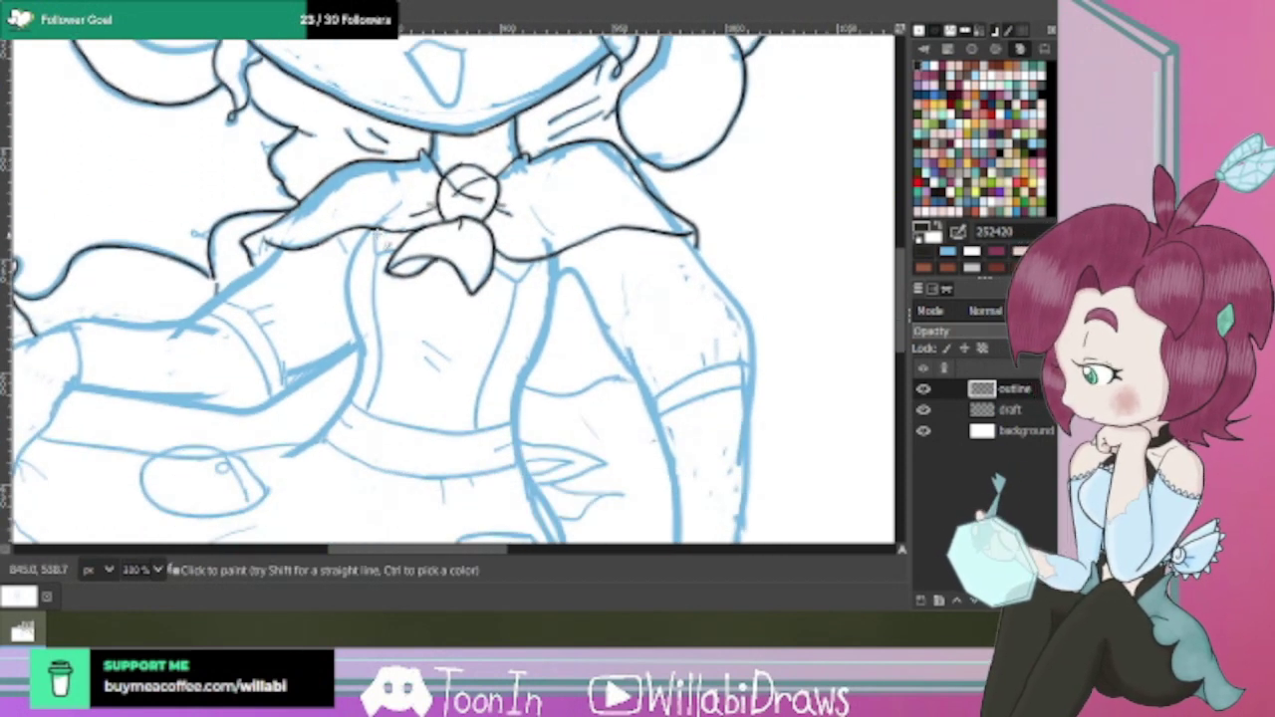
pyautogui.moveTo(378, 233)
pyautogui.mouseDown()
pyautogui.moveTo(350, 291)
pyautogui.moveTo(366, 355)
pyautogui.mouseUp()
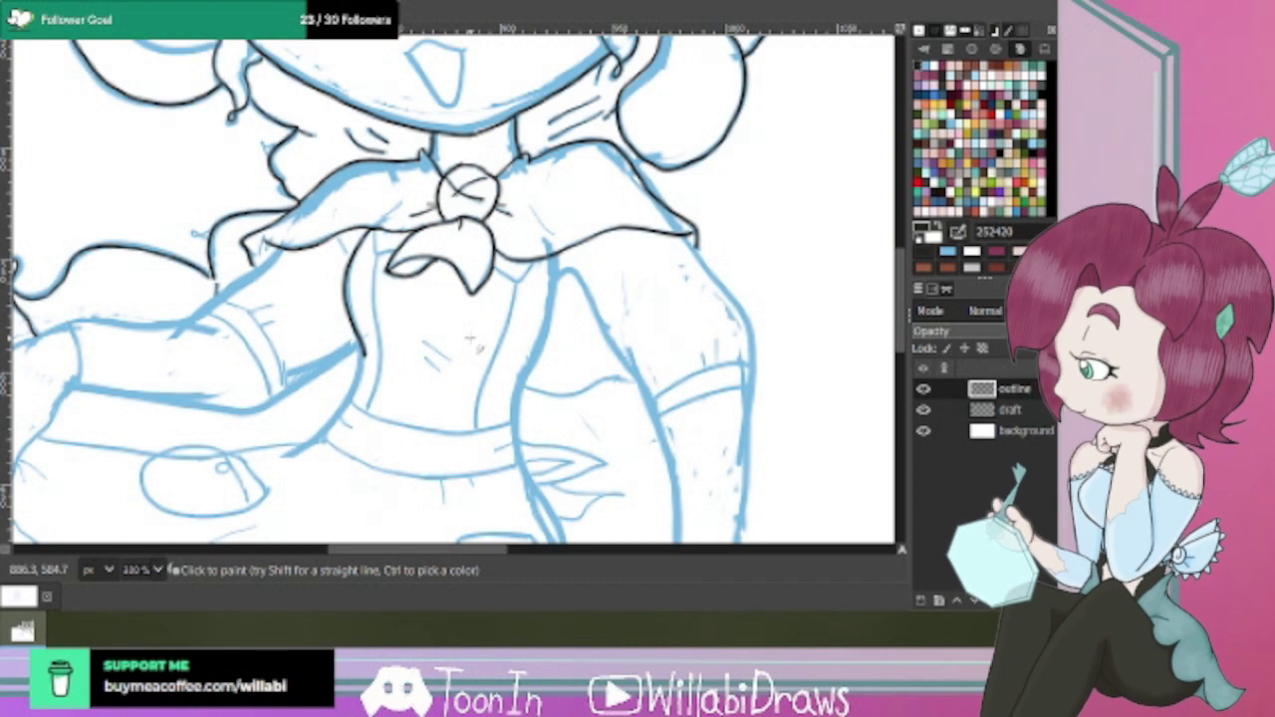
pyautogui.moveTo(363, 351); pyautogui.dragTo(366, 400)
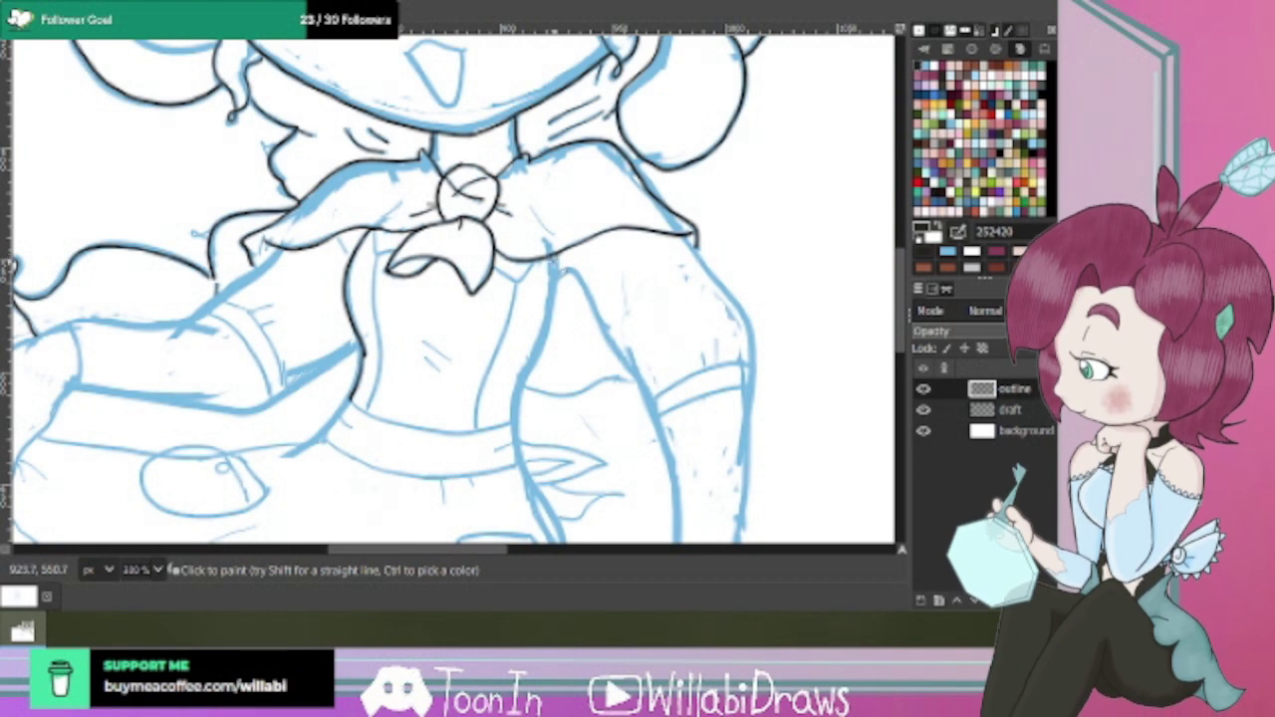
pyautogui.moveTo(558, 289); pyautogui.dragTo(523, 434)
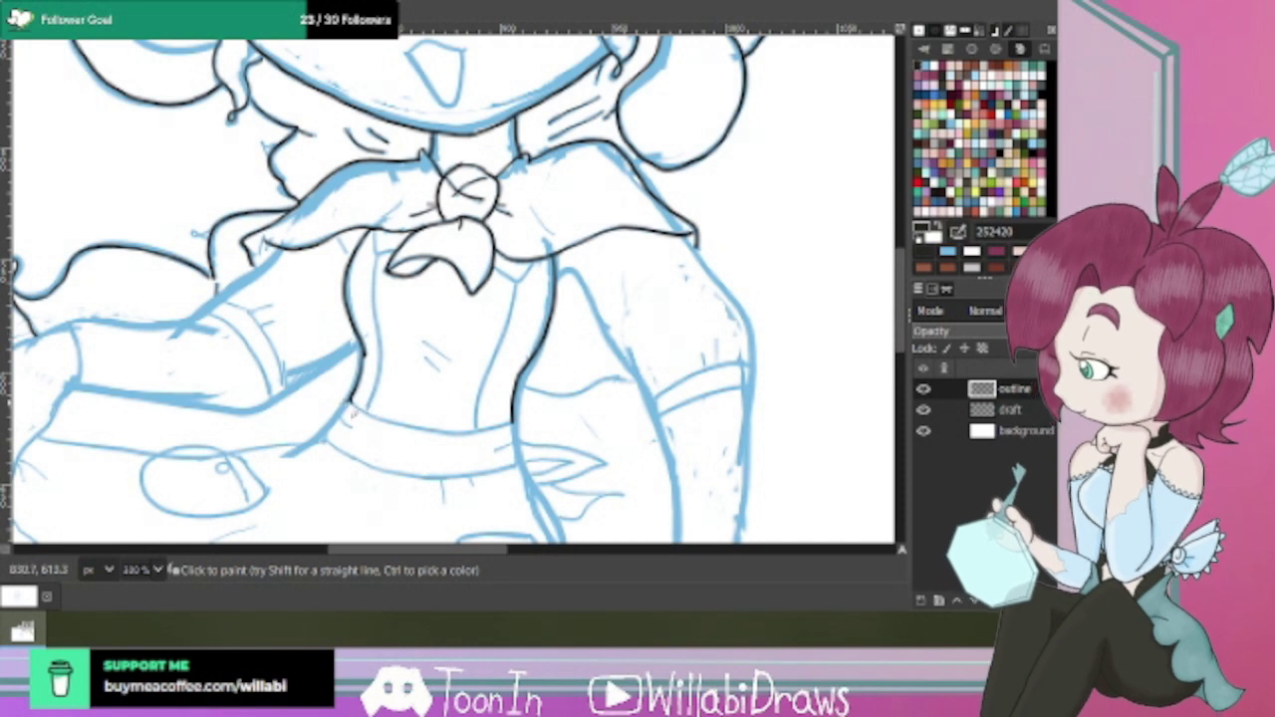
pyautogui.moveTo(340, 415); pyautogui.dragTo(331, 444)
pyautogui.moveTo(516, 438); pyautogui.dragTo(539, 470)
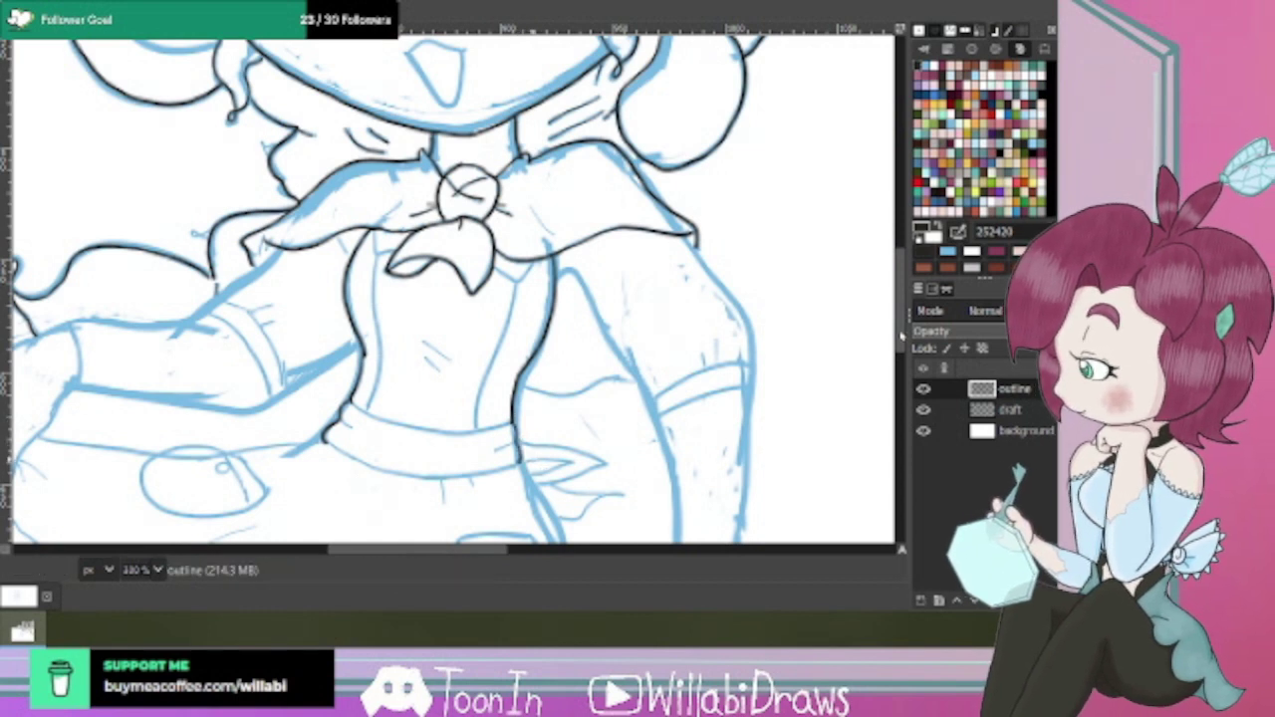
# Ink the skirt's side edges from the waistband out to the left-hand hand and down to the right-hand hand.
pyautogui.scroll(-2, 900, 344)
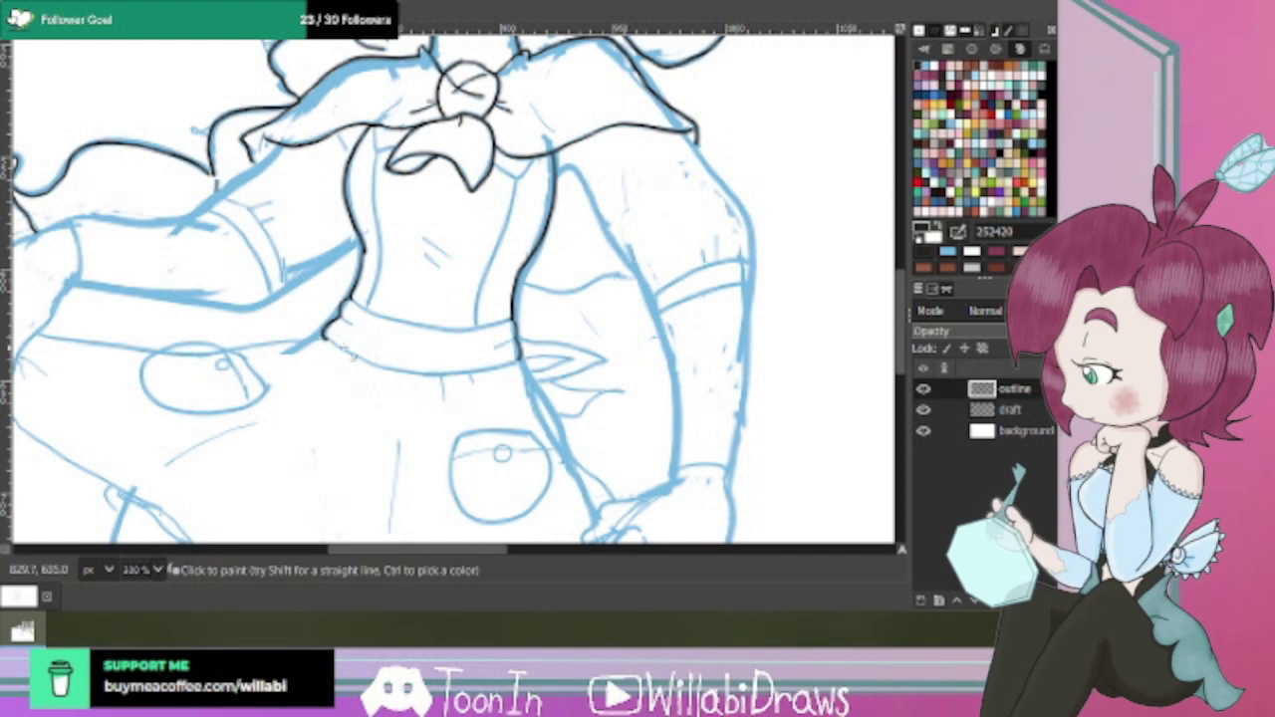
pyautogui.moveTo(325, 339); pyautogui.dragTo(243, 350)
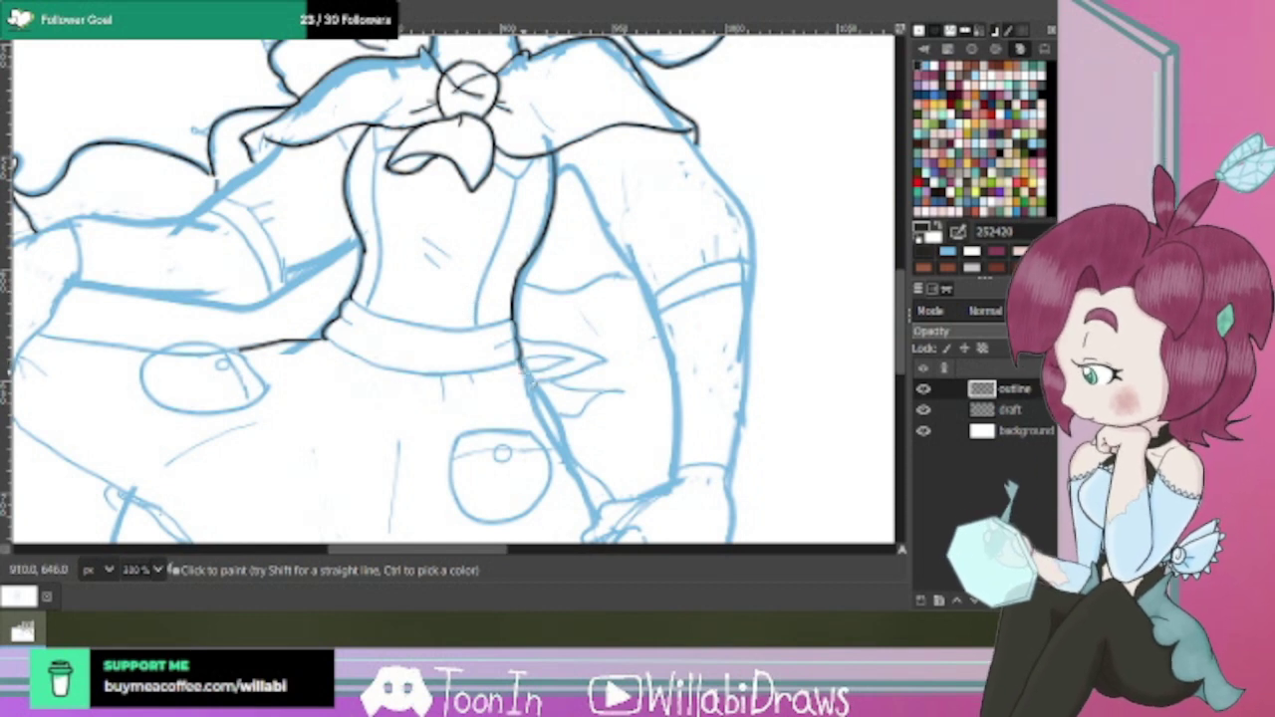
pyautogui.moveTo(520, 366); pyautogui.dragTo(598, 520)
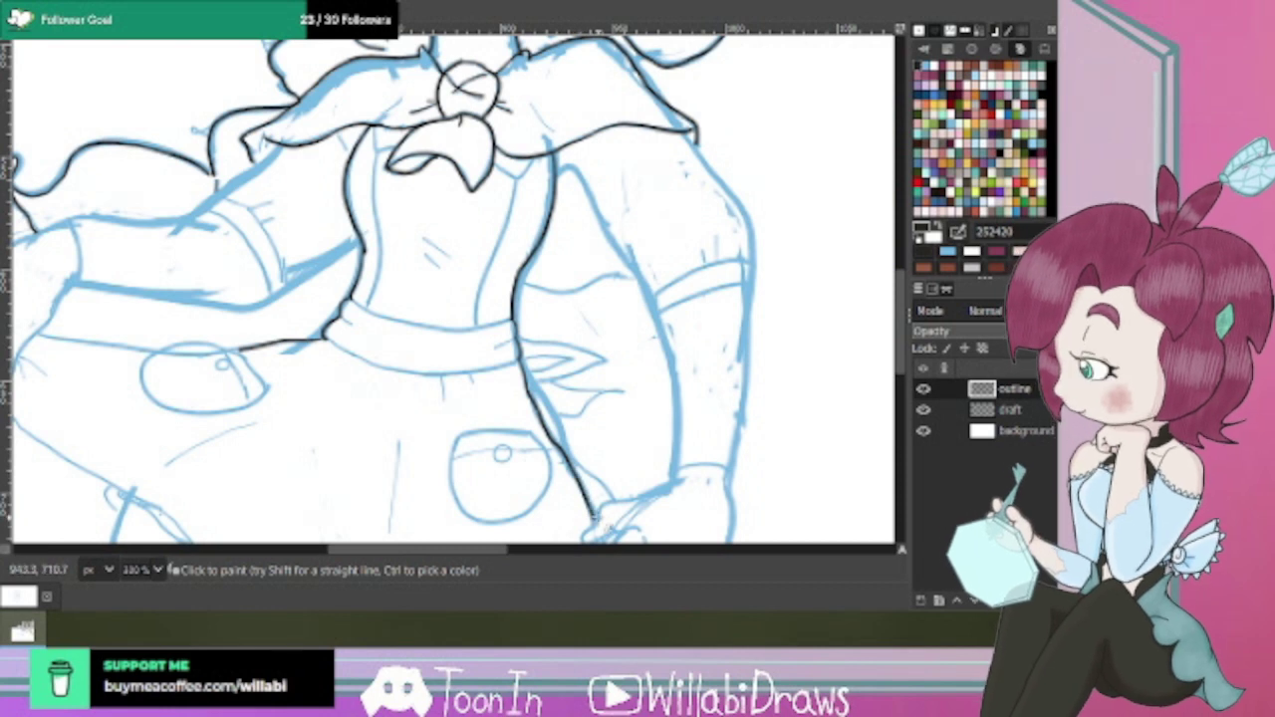
pyautogui.moveTo(482, 556); pyautogui.dragTo(430, 556)
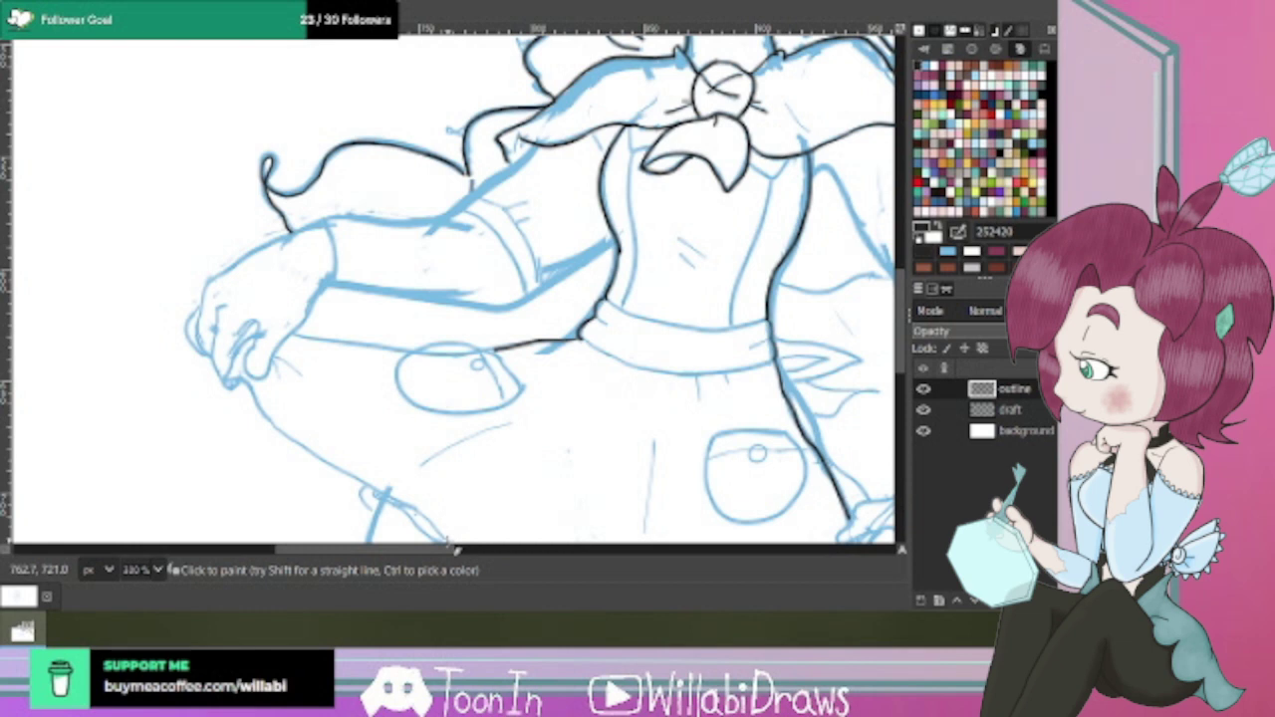
pyautogui.moveTo(418, 358); pyautogui.dragTo(297, 337)
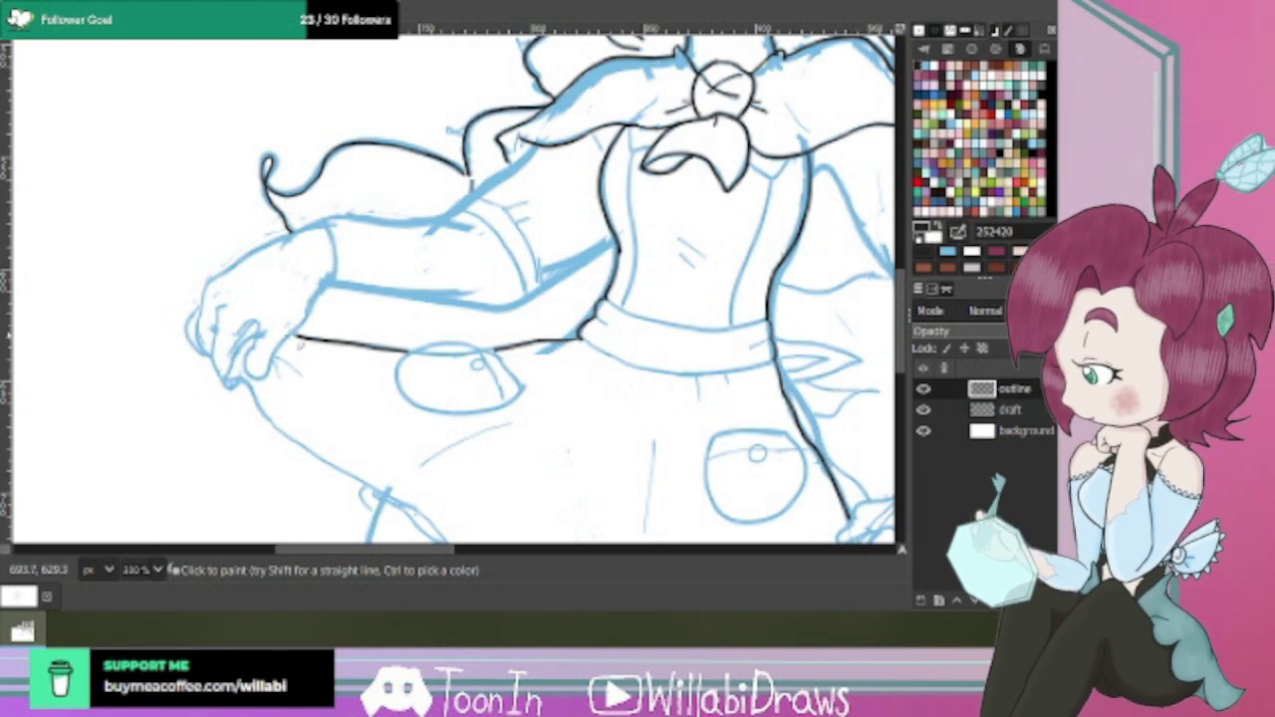
# Ink the skirt's lower edge from the left-hand hand across both legs to the pointed corner below the right-hand hand.
pyautogui.moveTo(233, 387); pyautogui.dragTo(313, 455)
pyautogui.scroll(-5, 453, 289)
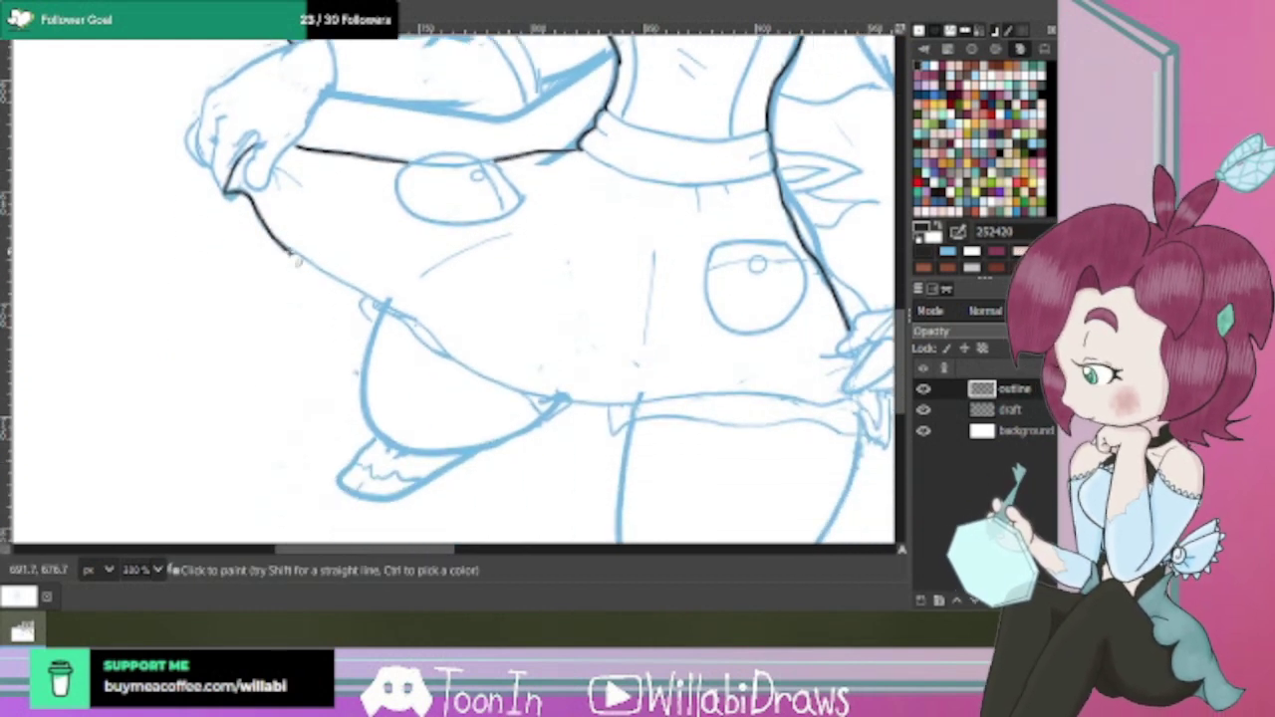
pyautogui.moveTo(289, 251); pyautogui.dragTo(543, 405)
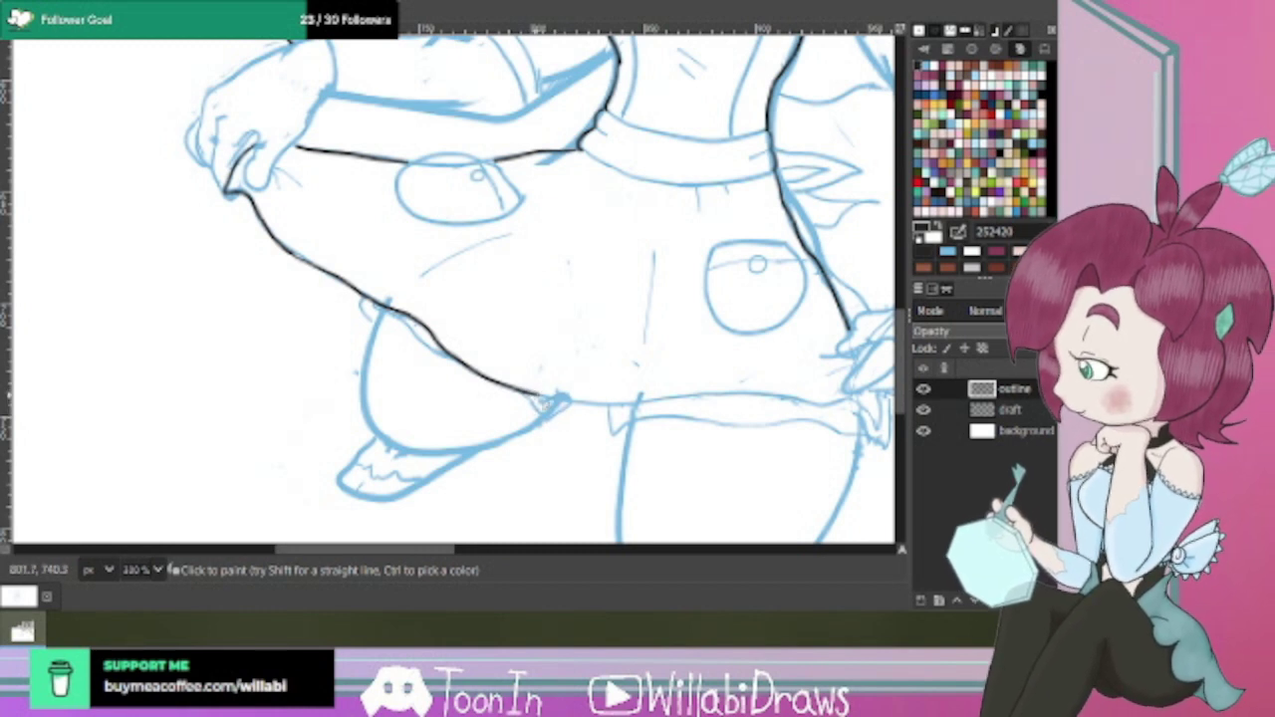
pyautogui.moveTo(563, 404)
pyautogui.mouseDown()
pyautogui.moveTo(672, 409)
pyautogui.moveTo(654, 424)
pyautogui.moveTo(654, 408)
pyautogui.moveTo(795, 401)
pyautogui.mouseUp()
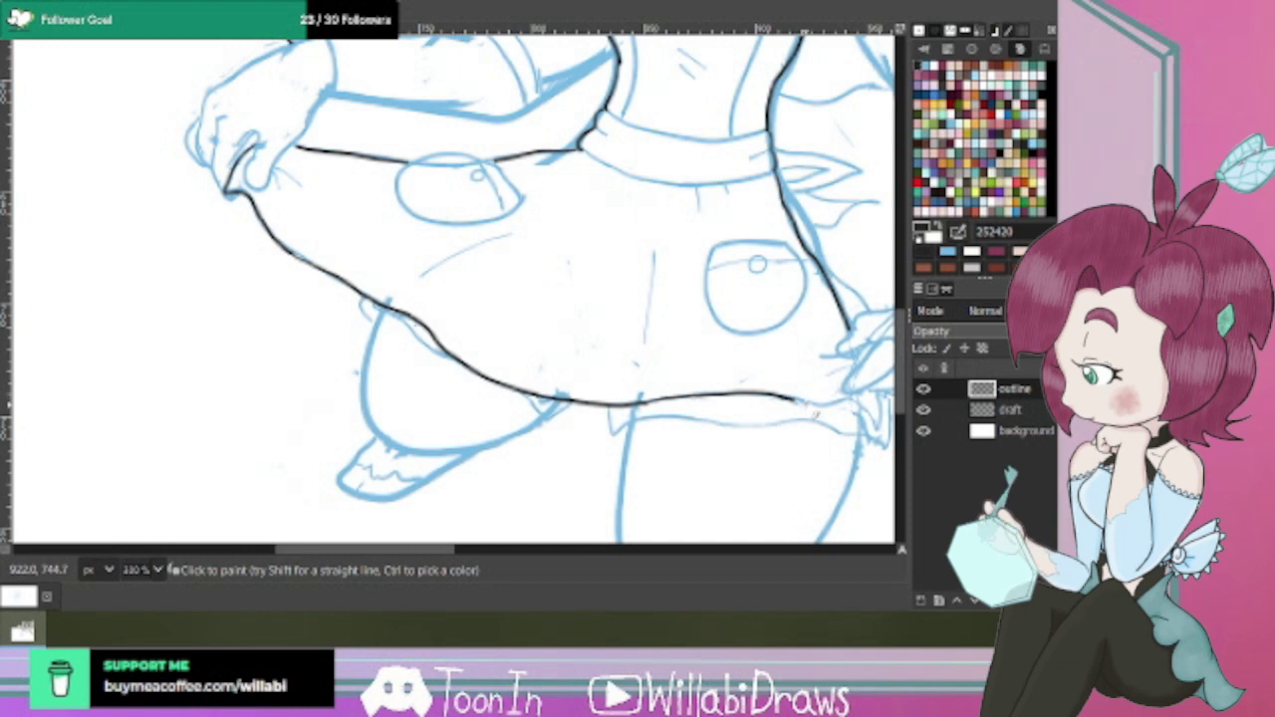
pyautogui.moveTo(446, 552); pyautogui.dragTo(553, 553)
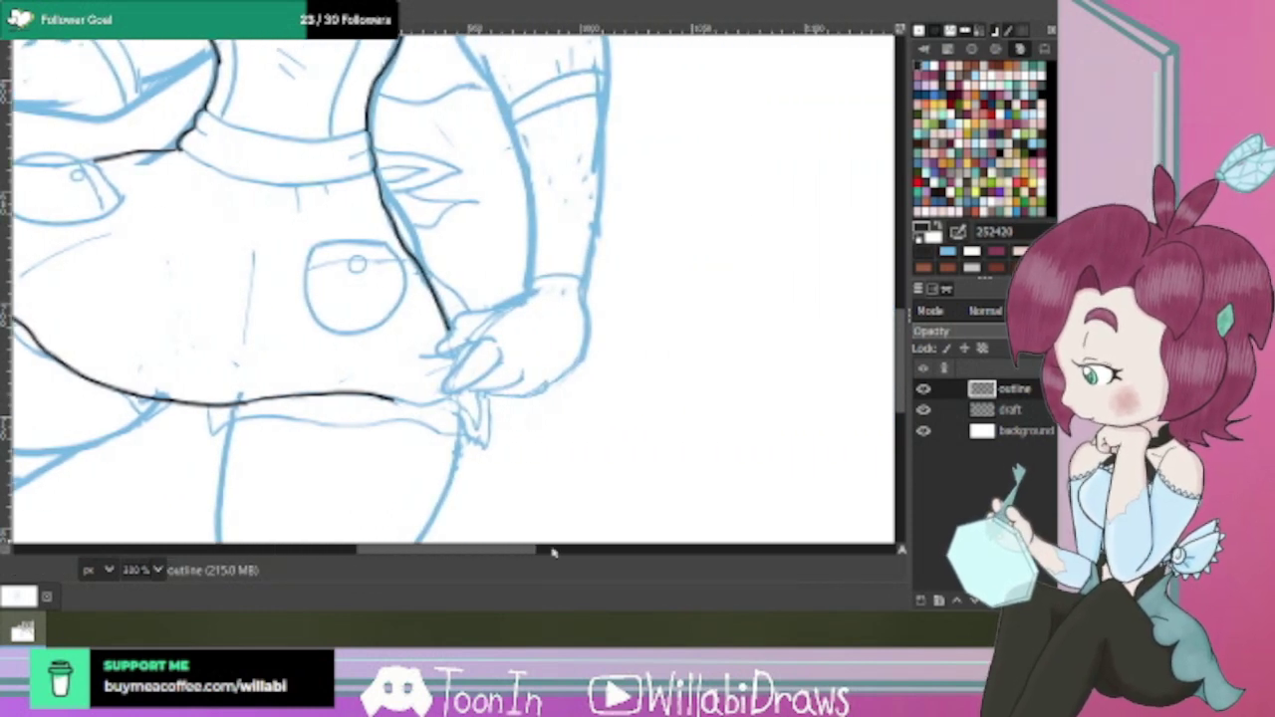
pyautogui.moveTo(397, 407)
pyautogui.mouseDown()
pyautogui.moveTo(465, 408)
pyautogui.moveTo(482, 436)
pyautogui.moveTo(479, 391)
pyautogui.mouseUp()
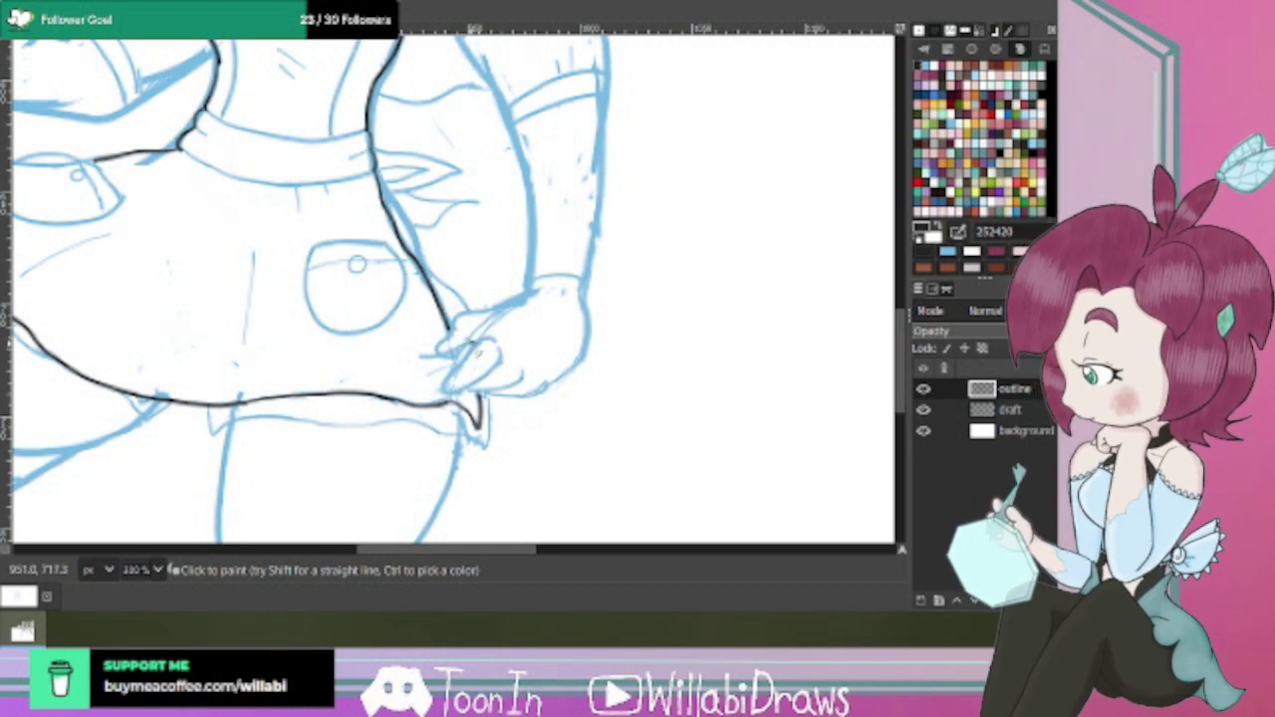
# Ink the short fabric fold lines on the skirt where the right-hand and left-hand hands grip it.
pyautogui.moveTo(474, 344)
pyautogui.mouseDown()
pyautogui.moveTo(385, 367)
pyautogui.moveTo(427, 375)
pyautogui.mouseUp()
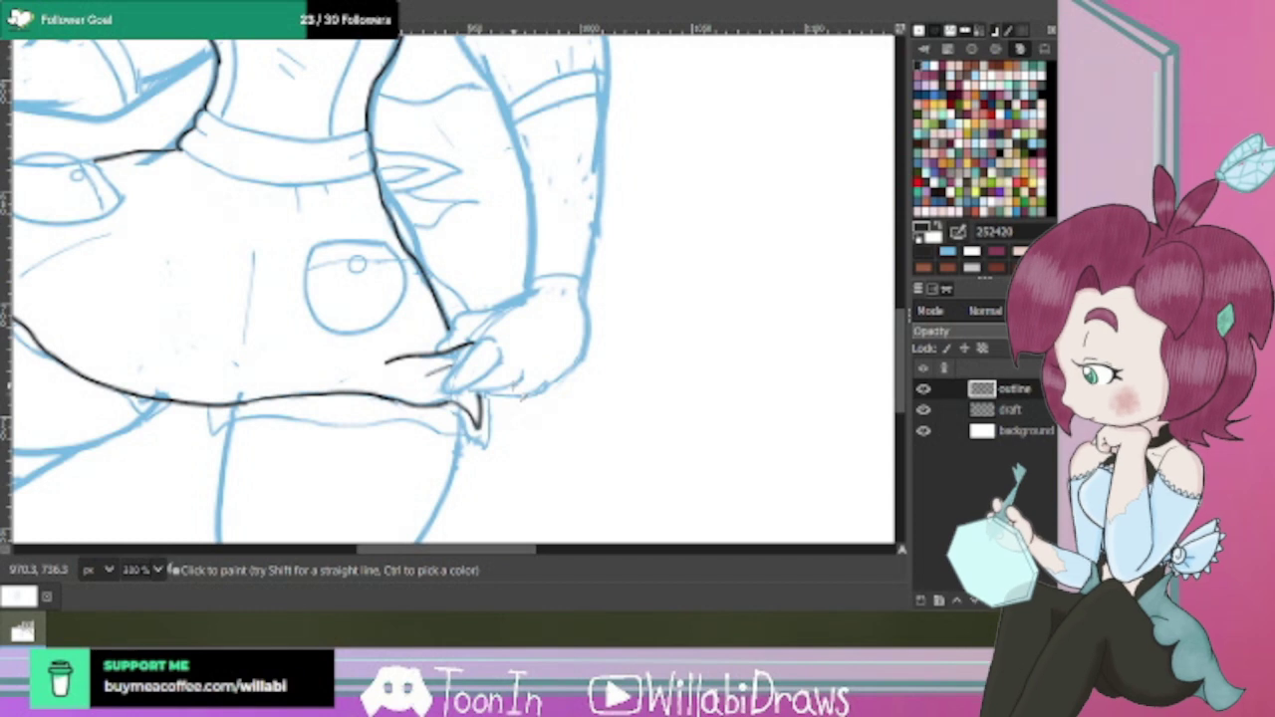
pyautogui.moveTo(492, 549); pyautogui.dragTo(421, 561)
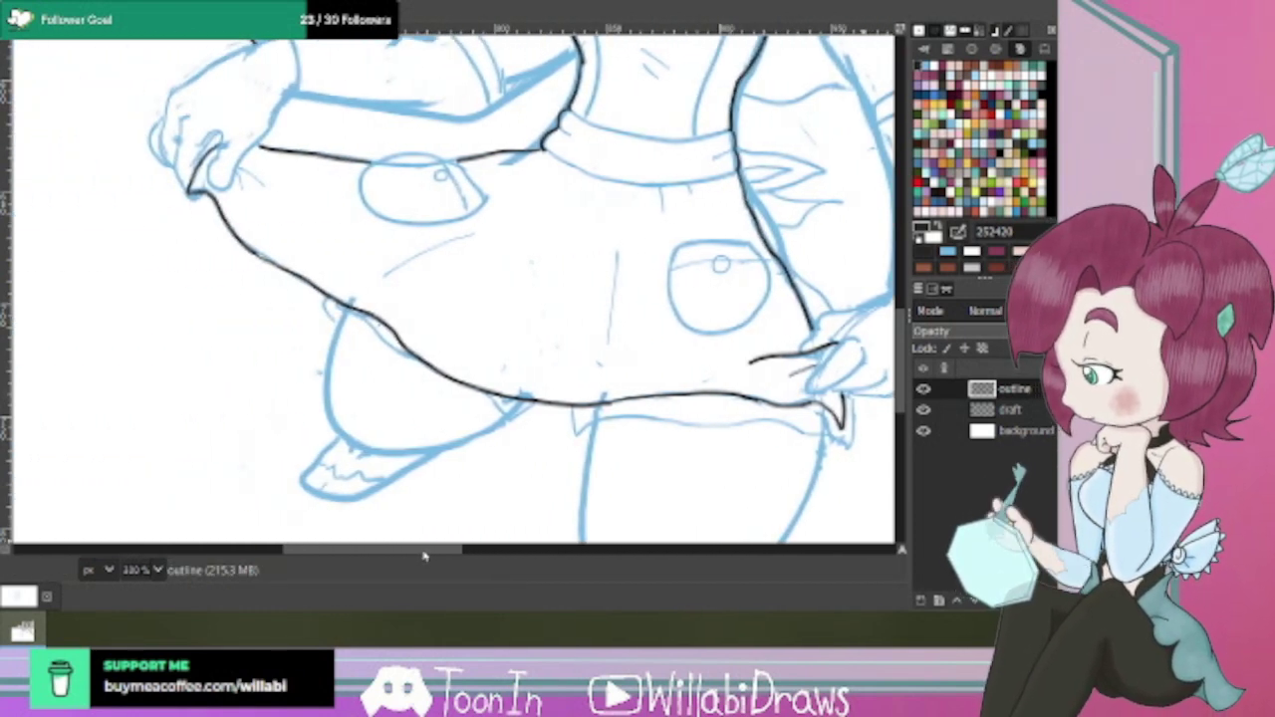
pyautogui.moveTo(237, 170)
pyautogui.mouseDown()
pyautogui.moveTo(249, 198)
pyautogui.moveTo(257, 179)
pyautogui.moveTo(246, 175)
pyautogui.moveTo(282, 202)
pyautogui.mouseUp()
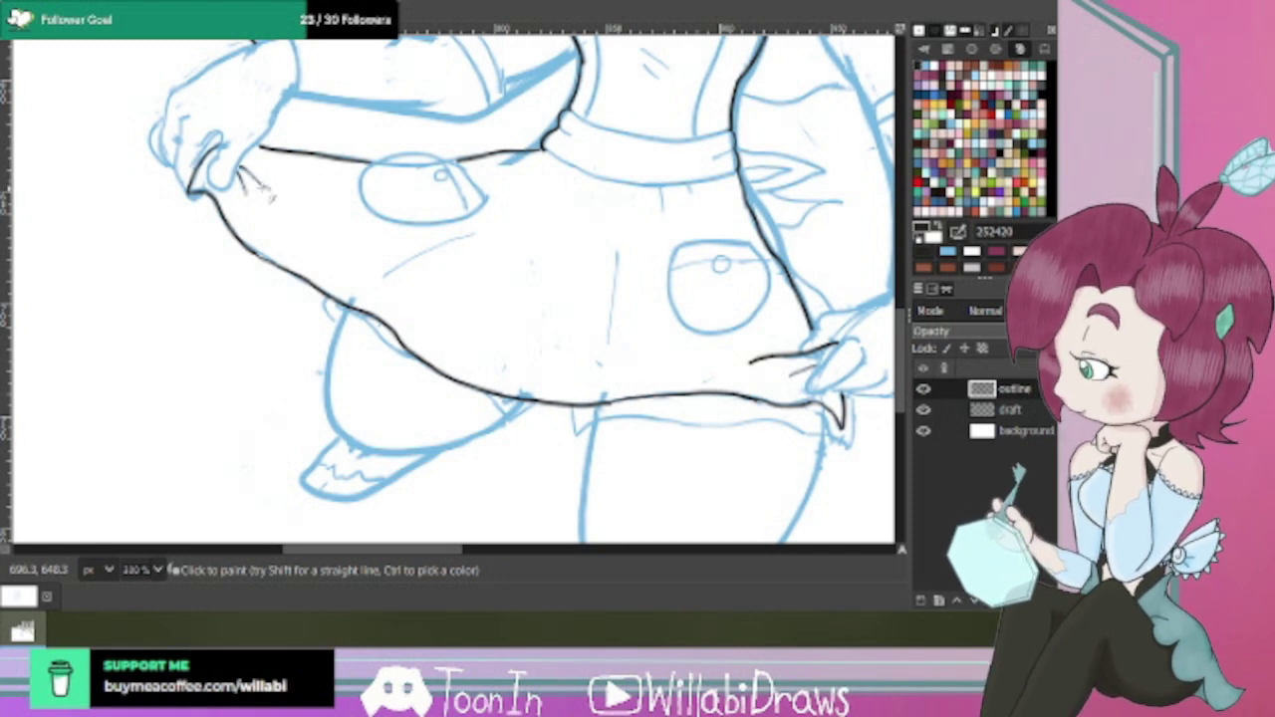
# Ink both skirt pockets over the draft, including their rounded outlines, flap lines and small round buttons.
pyautogui.moveTo(901, 341); pyautogui.dragTo(899, 329)
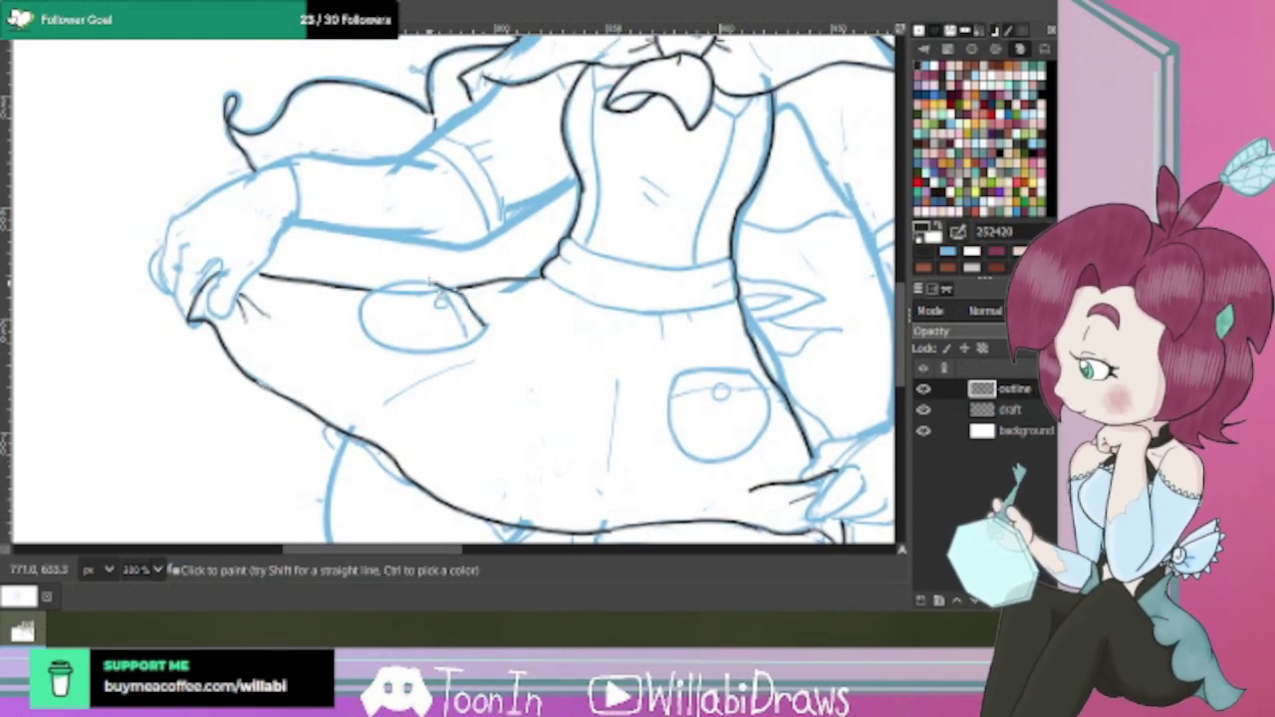
pyautogui.moveTo(435, 287)
pyautogui.mouseDown()
pyautogui.moveTo(400, 280)
pyautogui.moveTo(360, 312)
pyautogui.moveTo(370, 338)
pyautogui.moveTo(438, 365)
pyautogui.moveTo(507, 336)
pyautogui.moveTo(454, 299)
pyautogui.moveTo(474, 349)
pyautogui.mouseUp()
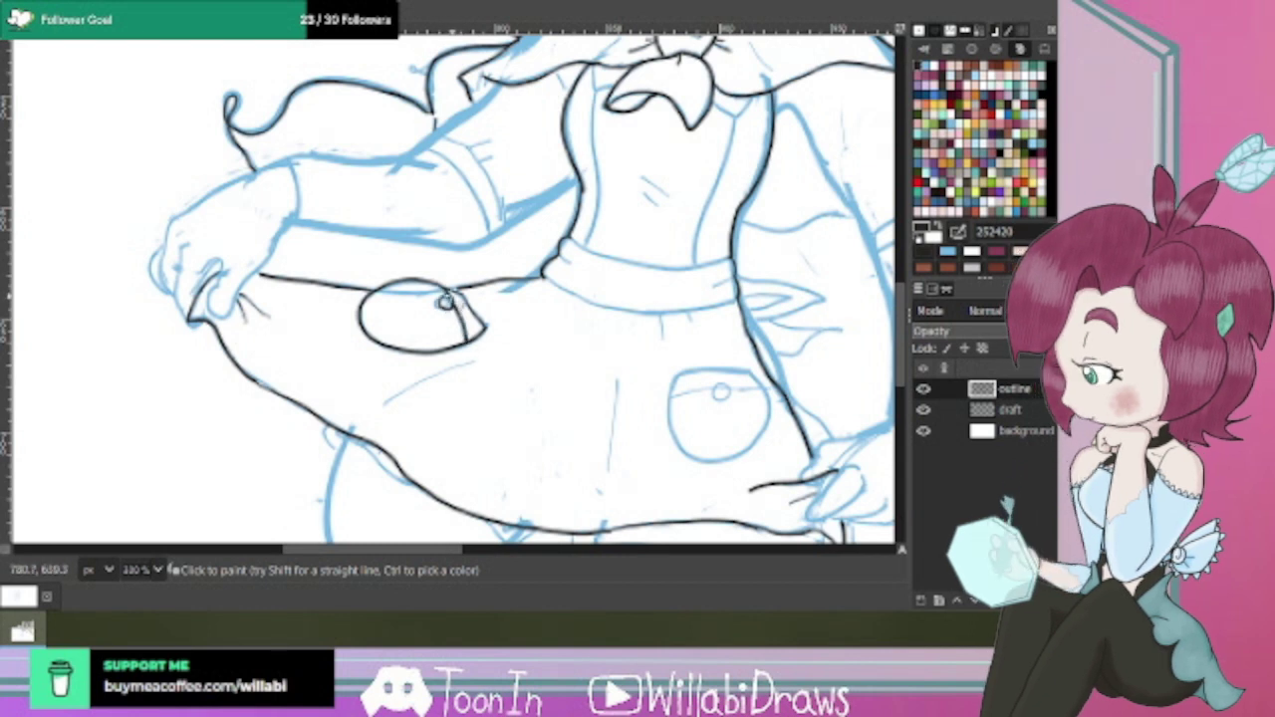
pyautogui.moveTo(455, 554); pyautogui.dragTo(514, 558)
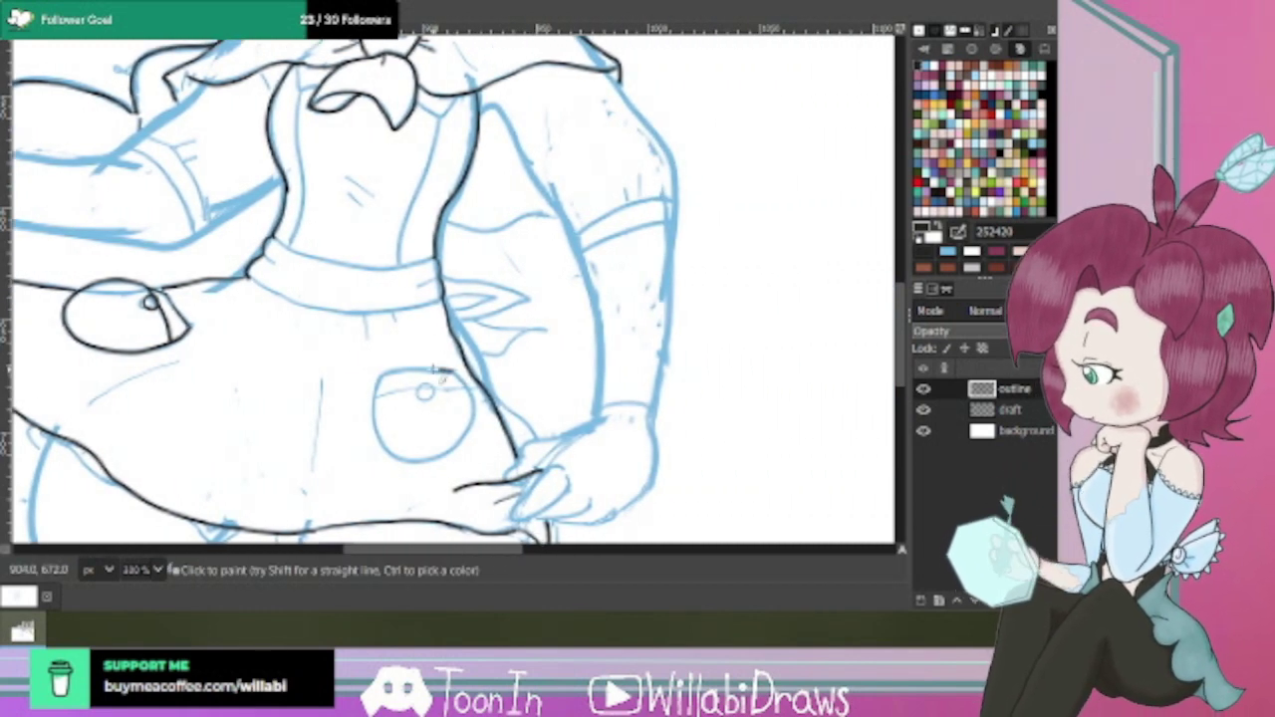
pyautogui.moveTo(409, 371)
pyautogui.mouseDown()
pyautogui.moveTo(380, 378)
pyautogui.moveTo(372, 420)
pyautogui.moveTo(389, 456)
pyautogui.moveTo(423, 472)
pyautogui.moveTo(443, 472)
pyautogui.moveTo(482, 426)
pyautogui.moveTo(460, 371)
pyautogui.mouseUp()
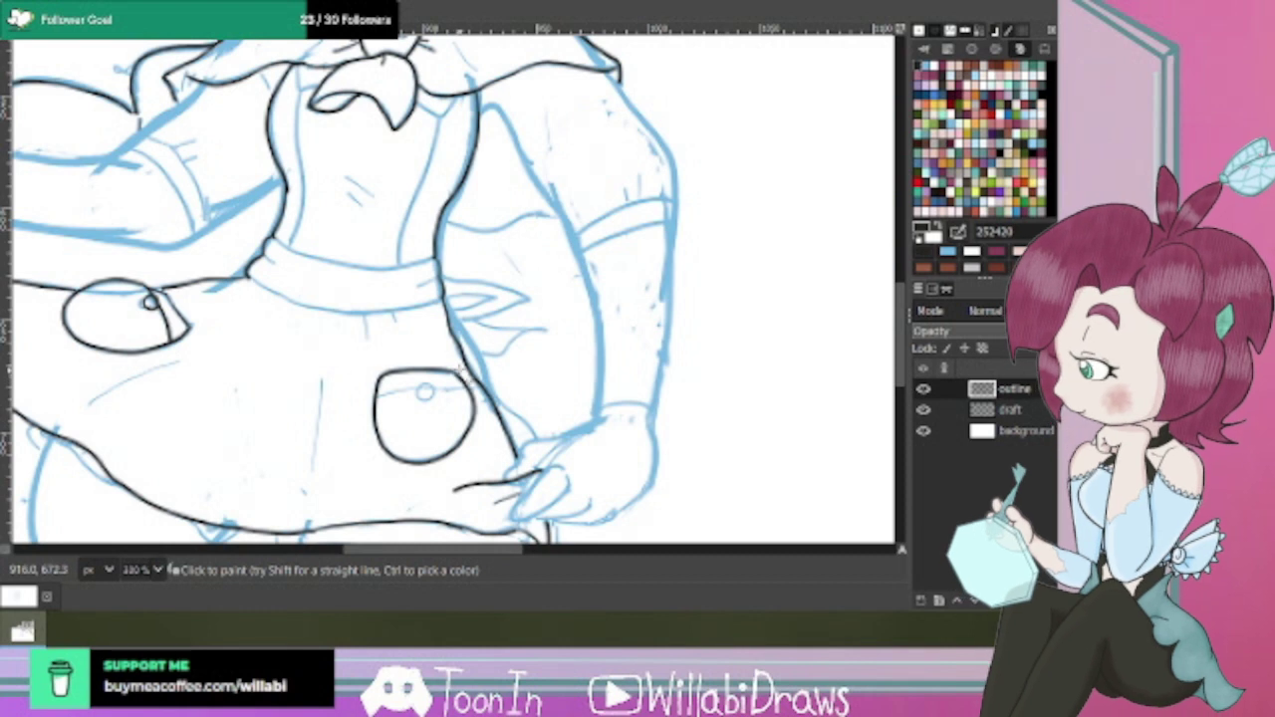
pyautogui.moveTo(377, 397)
pyautogui.mouseDown()
pyautogui.moveTo(478, 395)
pyautogui.moveTo(429, 398)
pyautogui.mouseUp()
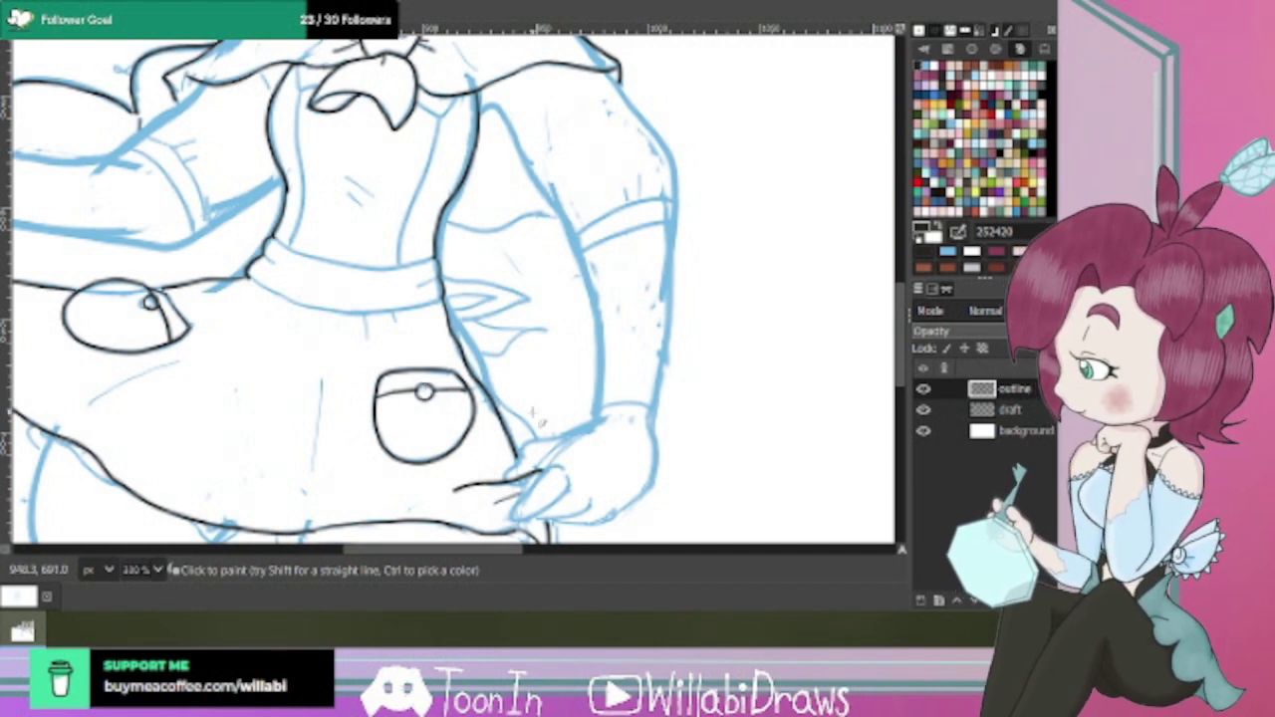
# Ink the underskirt's edge beside the right-hand hip, its wavy hem below the skirt, and the bits showing around the raised left-hand leg.
pyautogui.hscroll(-3, 503, 553)
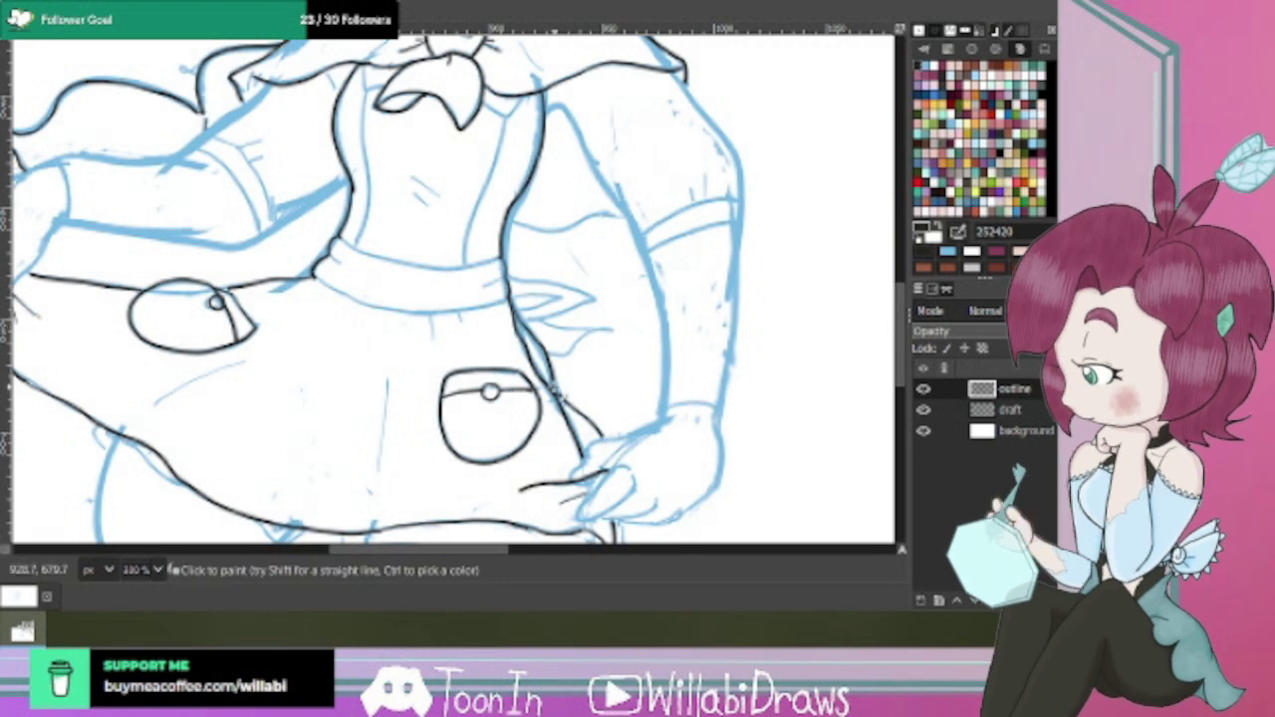
pyautogui.scroll(-5, 587, 399)
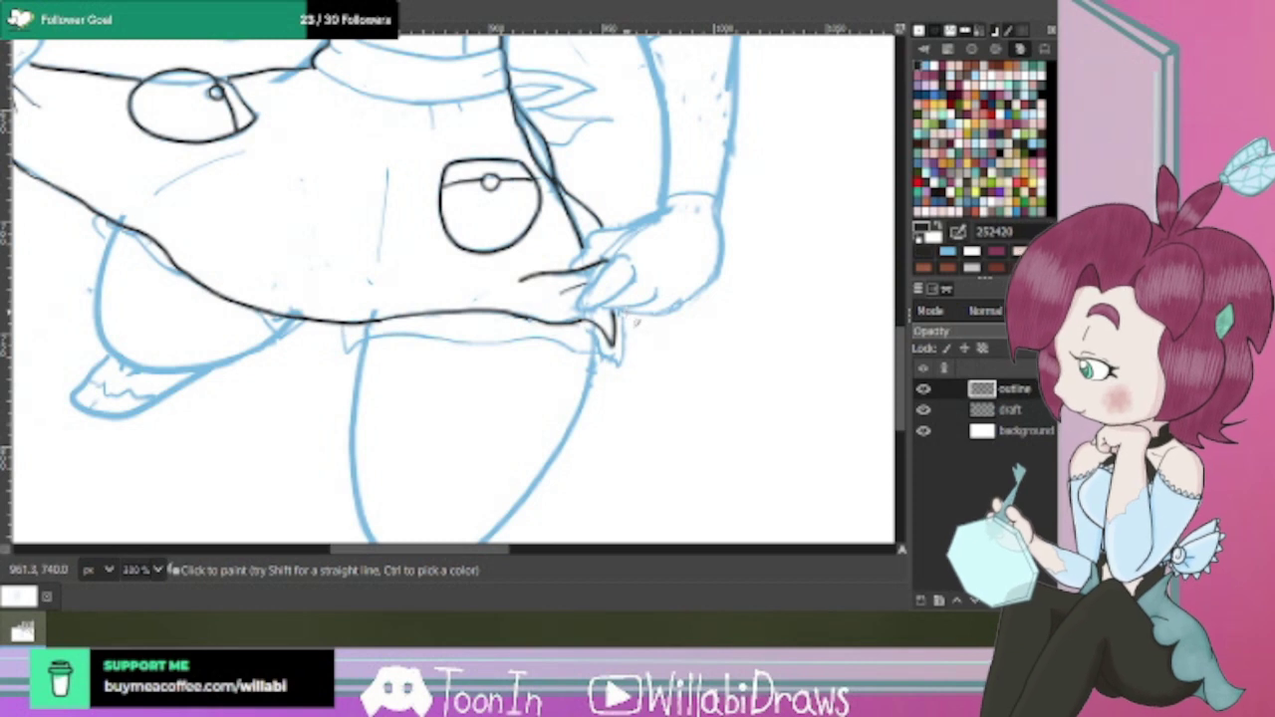
pyautogui.moveTo(628, 317)
pyautogui.mouseDown()
pyautogui.moveTo(627, 379)
pyautogui.moveTo(609, 358)
pyautogui.moveTo(531, 344)
pyautogui.moveTo(400, 336)
pyautogui.moveTo(344, 351)
pyautogui.mouseUp()
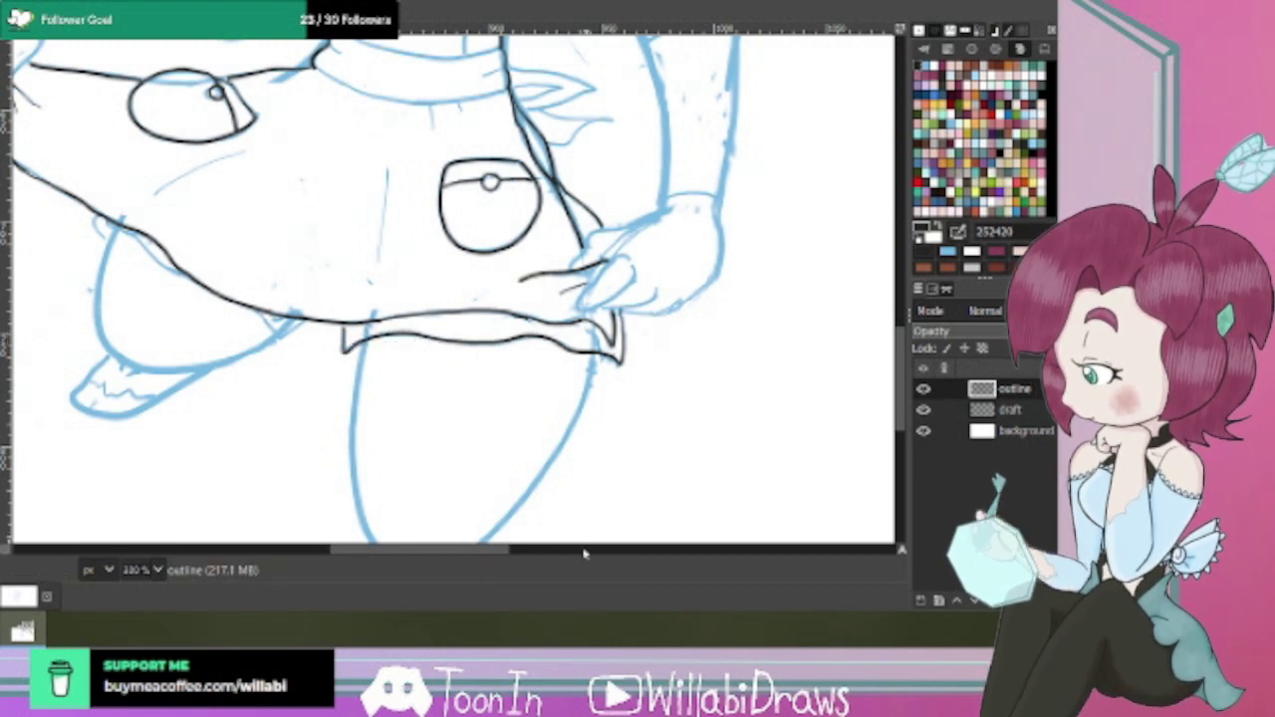
pyautogui.hscroll(-1, 491, 556)
pyautogui.hscroll(-3, 491, 556)
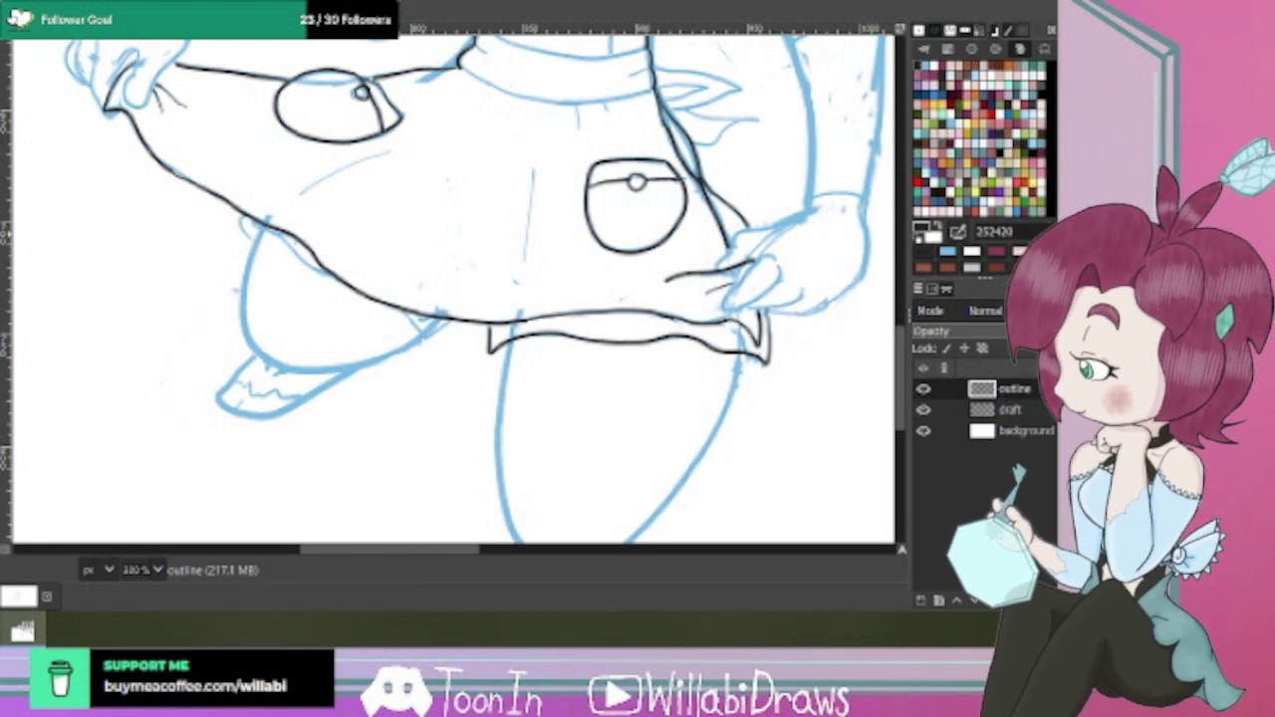
pyautogui.press('p')
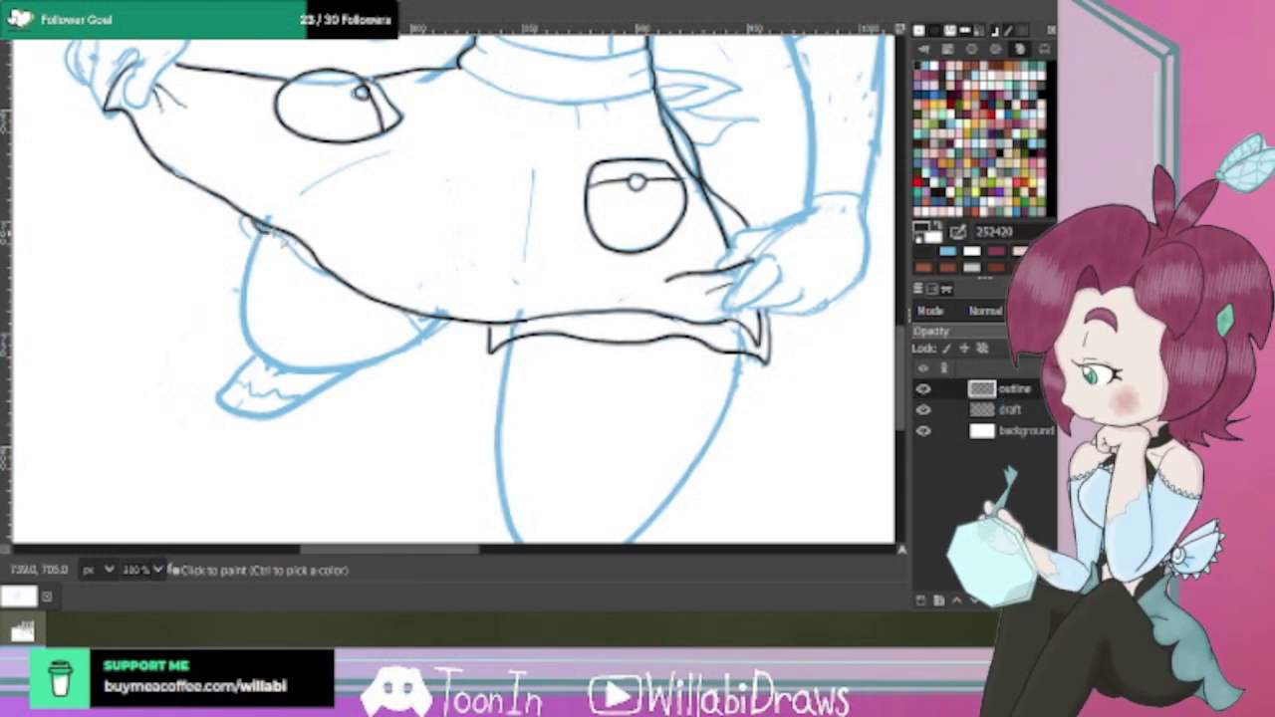
pyautogui.moveTo(296, 257); pyautogui.dragTo(344, 287)
pyautogui.moveTo(409, 317)
pyautogui.mouseDown()
pyautogui.moveTo(435, 353)
pyautogui.moveTo(470, 325)
pyautogui.mouseUp()
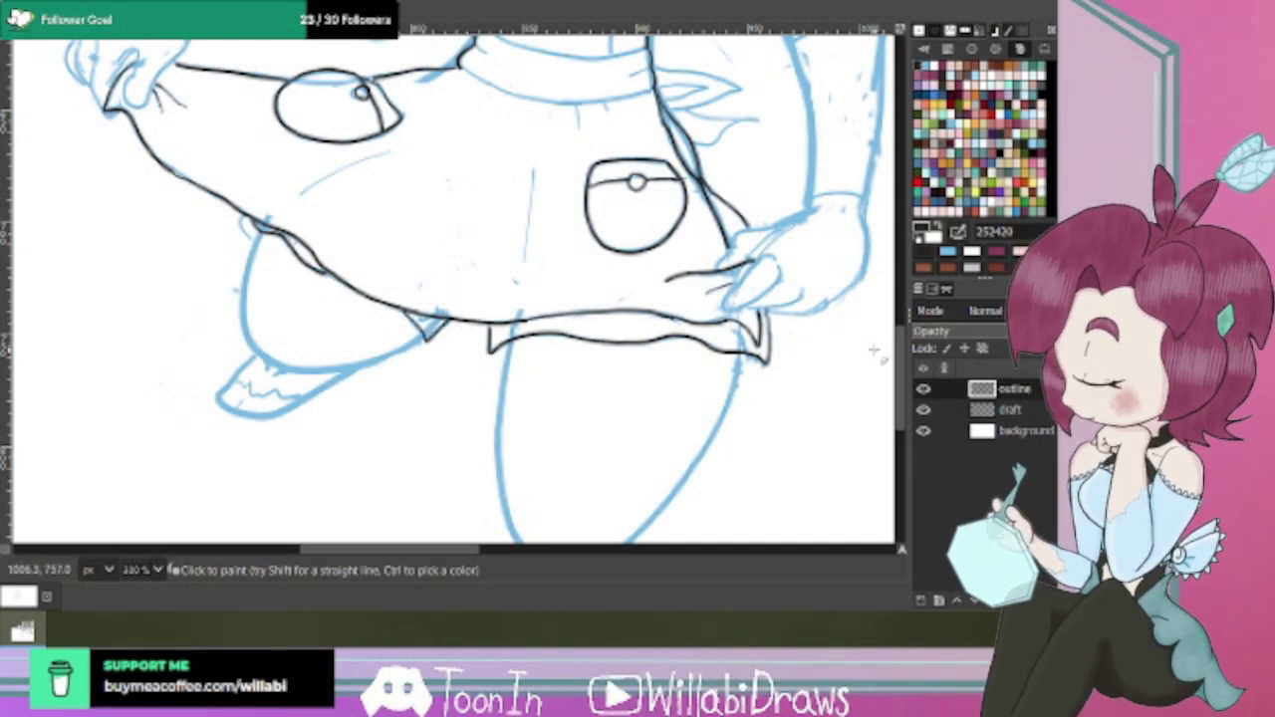
# Ink the pointed bow ends sticking out behind the right-hand side of the waistband.
pyautogui.moveTo(902, 365); pyautogui.dragTo(898, 325)
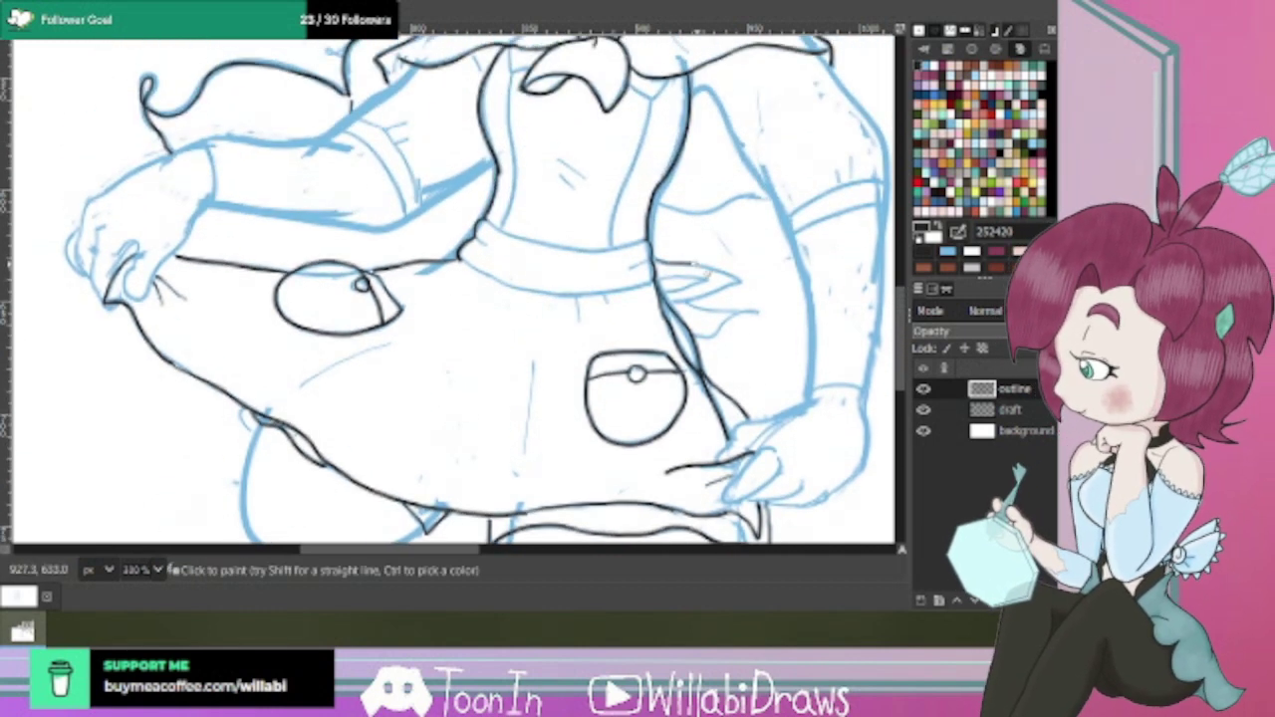
pyautogui.moveTo(719, 268)
pyautogui.mouseDown()
pyautogui.moveTo(743, 281)
pyautogui.moveTo(665, 303)
pyautogui.moveTo(666, 280)
pyautogui.moveTo(698, 277)
pyautogui.moveTo(663, 296)
pyautogui.moveTo(762, 314)
pyautogui.moveTo(696, 340)
pyautogui.mouseUp()
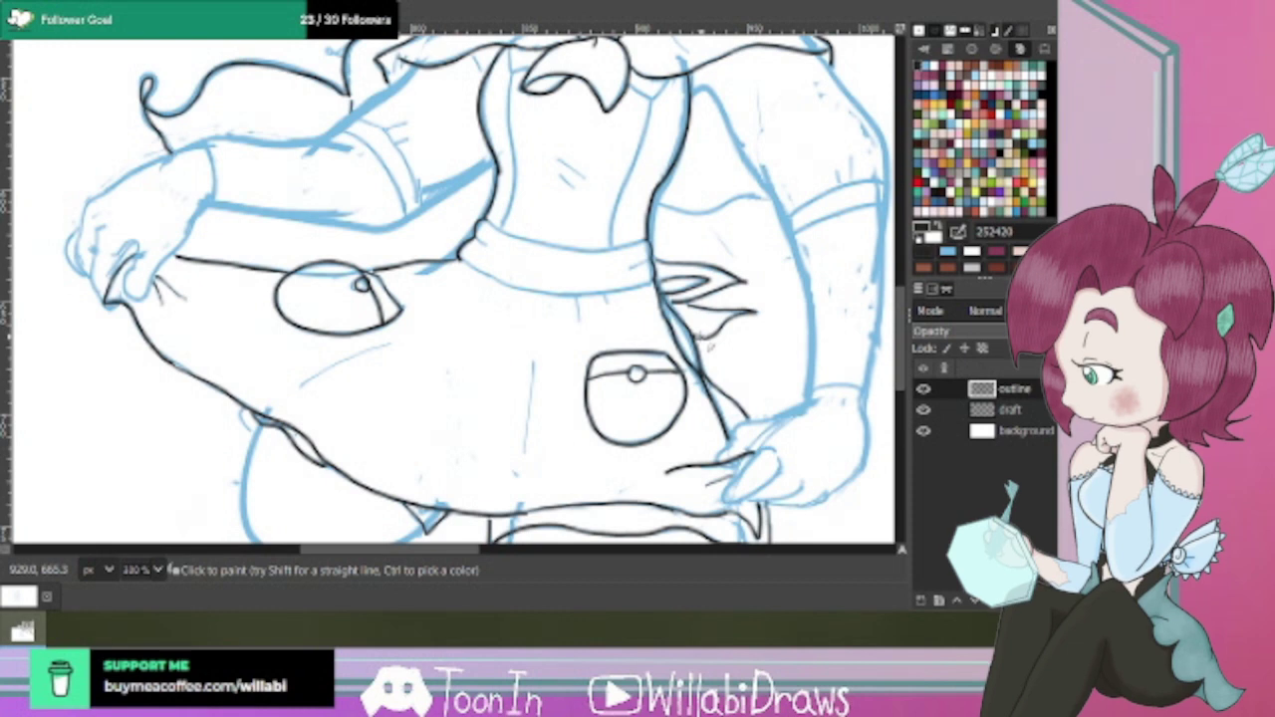
# Ink both sides of the standing leg's thigh from the underskirt hem down to the rounded knee.
pyautogui.moveTo(900, 350)
pyautogui.mouseDown()
pyautogui.moveTo(900, 429)
pyautogui.moveTo(900, 408)
pyautogui.mouseUp()
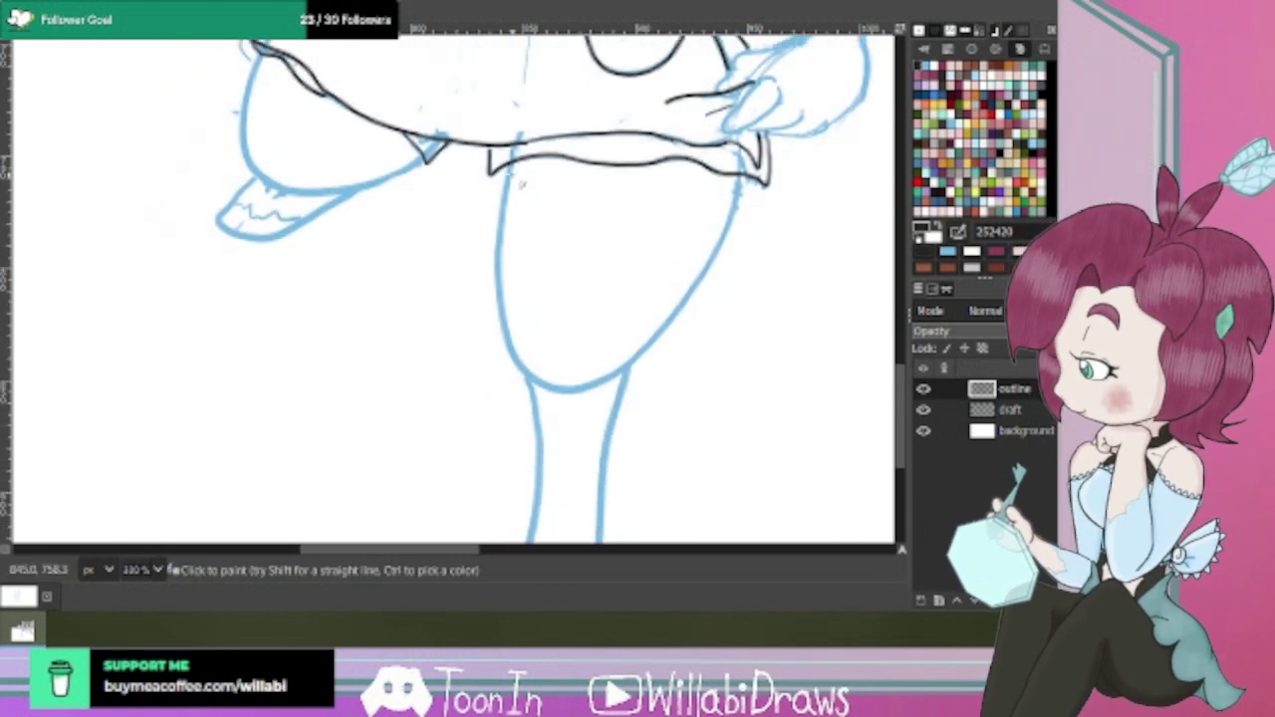
pyautogui.moveTo(504, 184)
pyautogui.mouseDown()
pyautogui.moveTo(499, 284)
pyautogui.moveTo(516, 365)
pyautogui.moveTo(574, 401)
pyautogui.mouseUp()
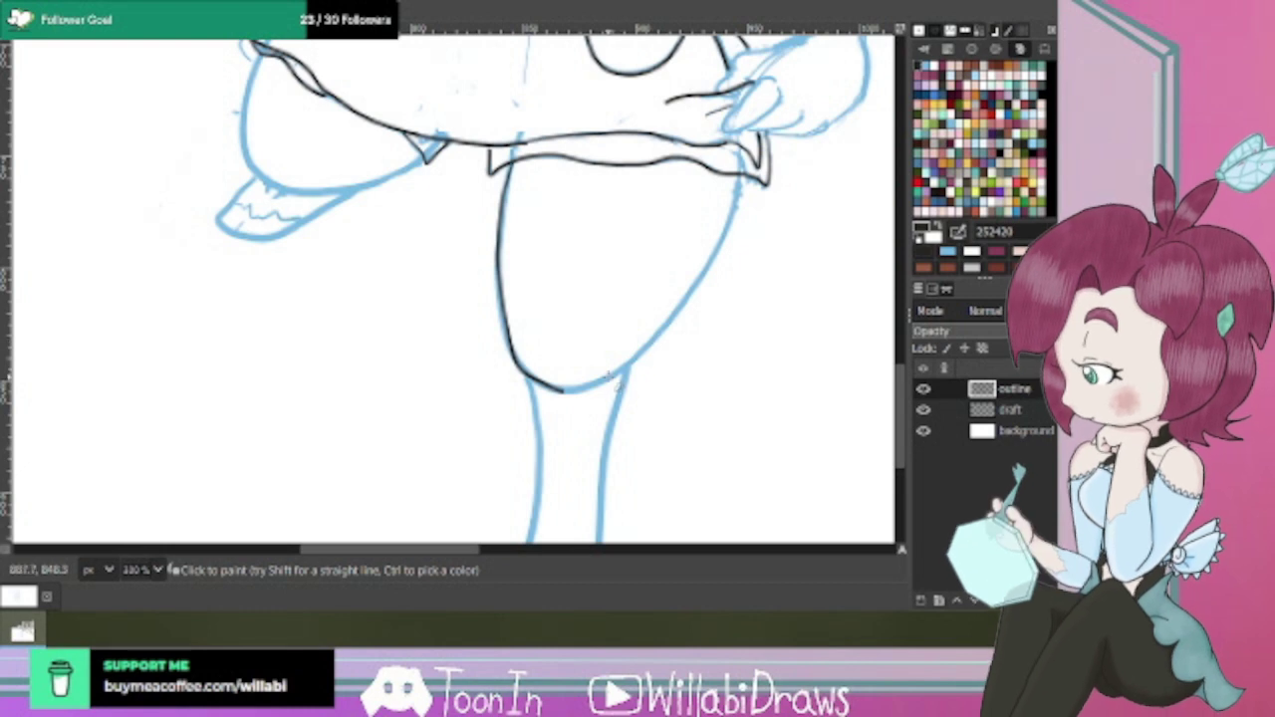
pyautogui.moveTo(618, 384)
pyautogui.mouseDown()
pyautogui.moveTo(675, 341)
pyautogui.moveTo(728, 253)
pyautogui.moveTo(742, 192)
pyautogui.mouseUp()
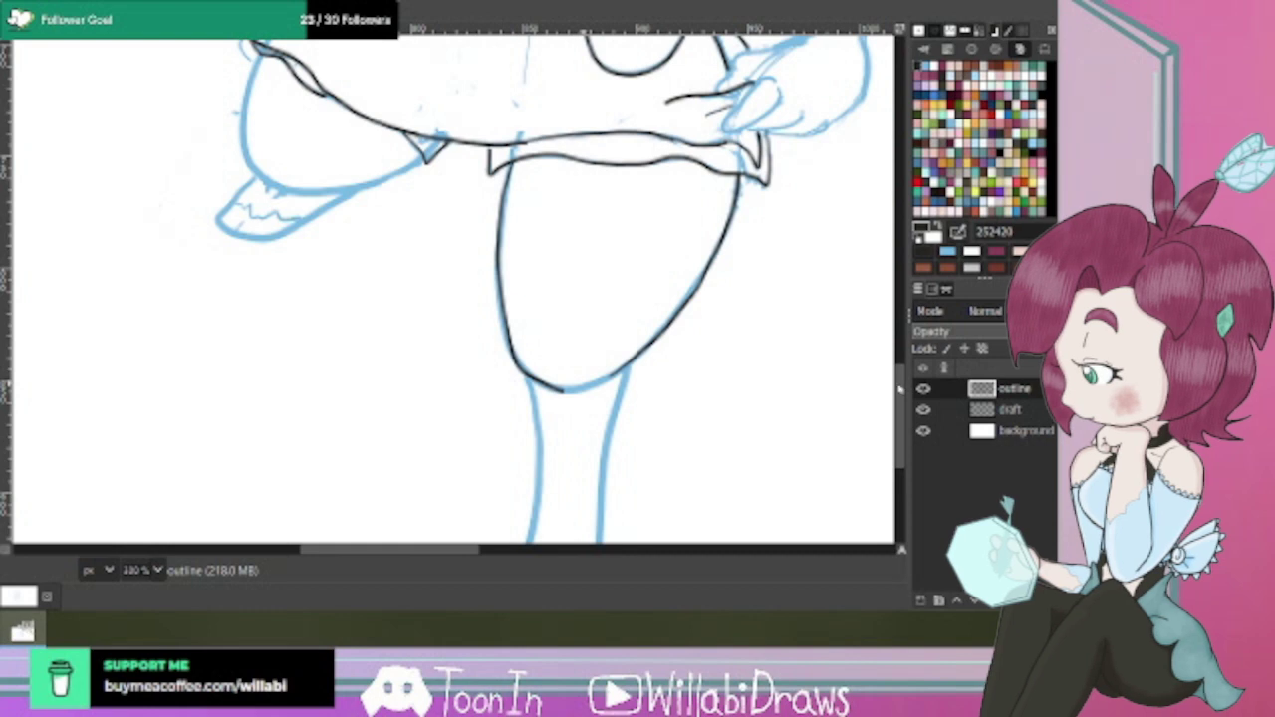
# Ink the standing leg's outline from the knee down both sides of the shin and around the foot.
pyautogui.scroll(-2, 902, 398)
pyautogui.scroll(-3, 902, 398)
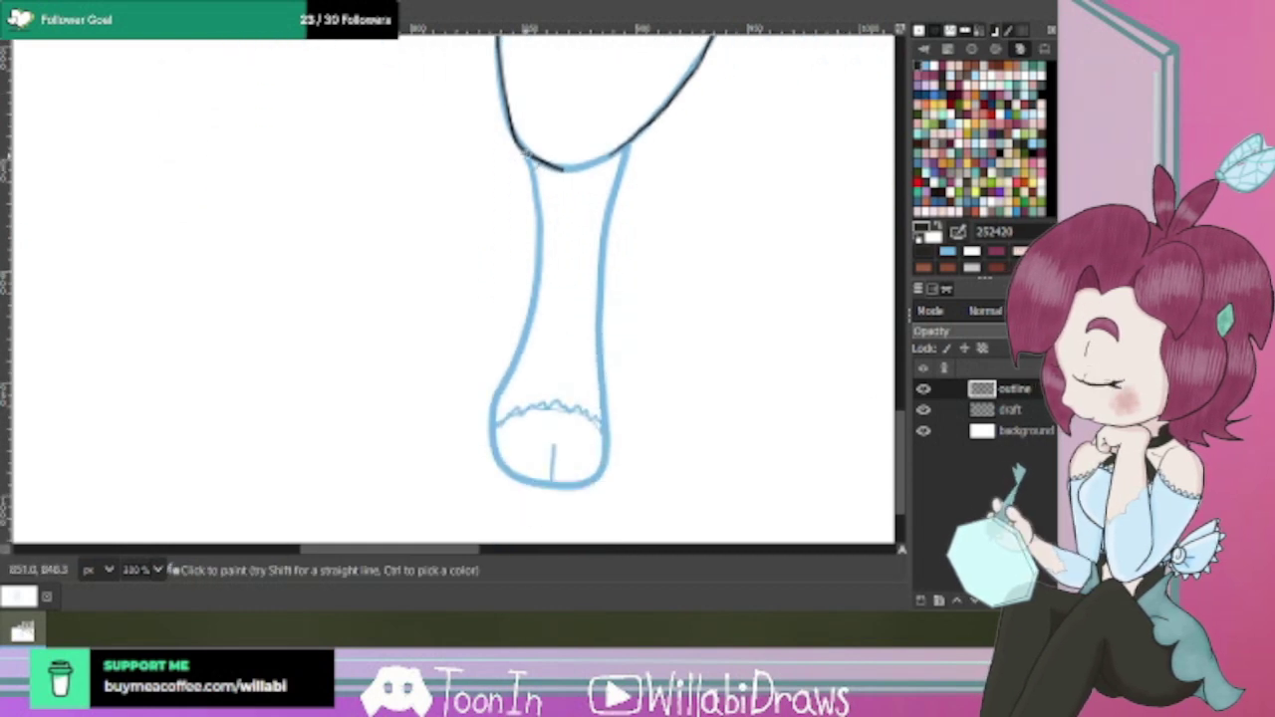
pyautogui.moveTo(532, 167); pyautogui.dragTo(538, 257)
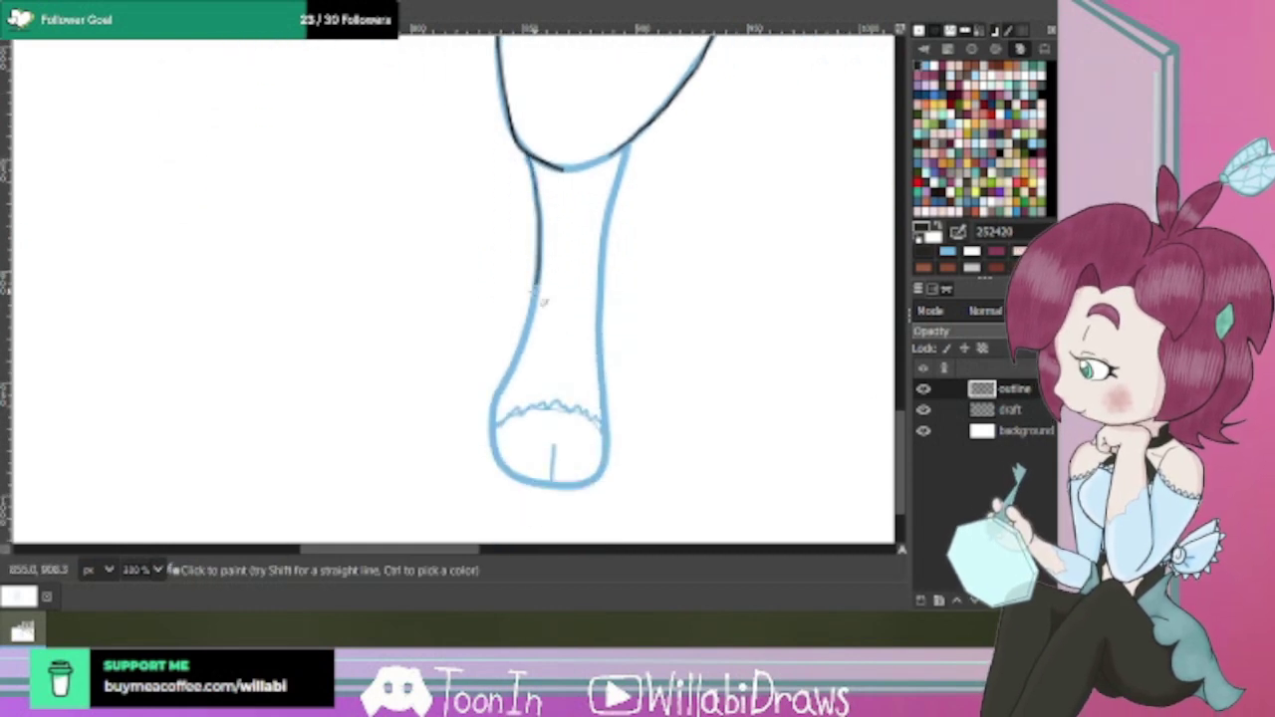
pyautogui.moveTo(542, 301); pyautogui.dragTo(496, 410)
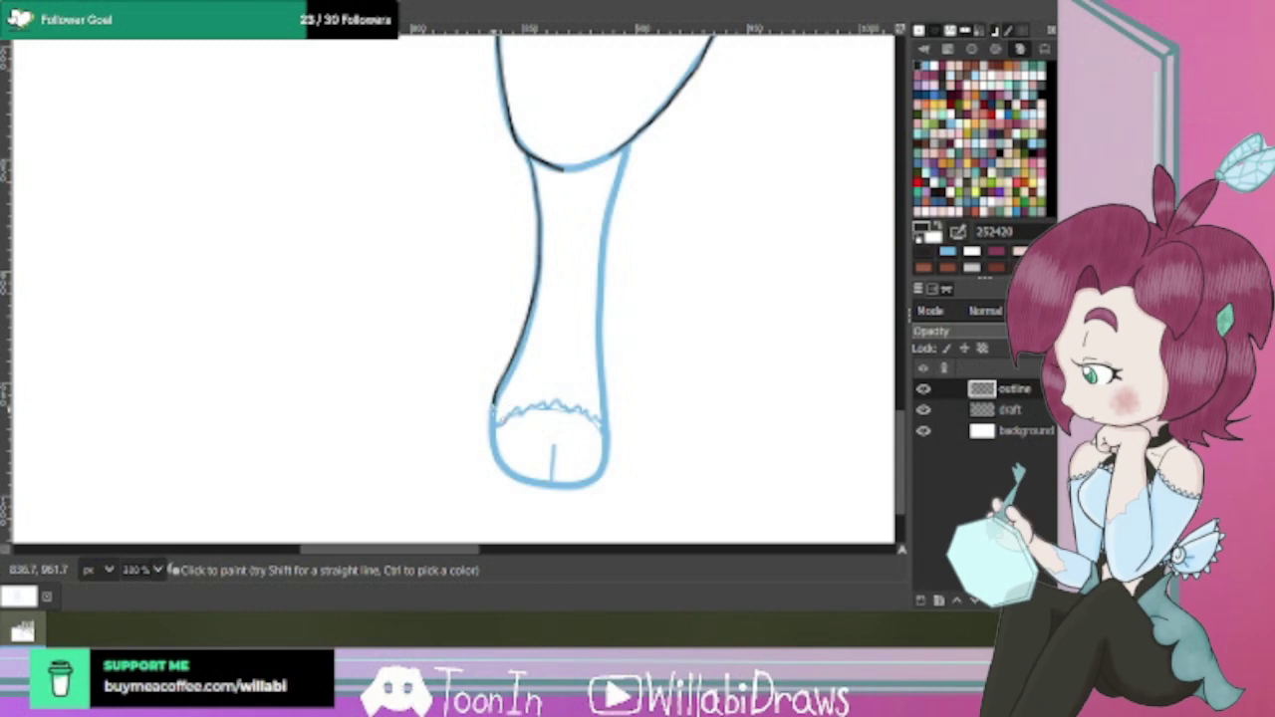
pyautogui.moveTo(495, 457)
pyautogui.mouseDown()
pyautogui.moveTo(567, 498)
pyautogui.moveTo(619, 465)
pyautogui.moveTo(610, 486)
pyautogui.moveTo(601, 279)
pyautogui.moveTo(630, 147)
pyautogui.mouseUp()
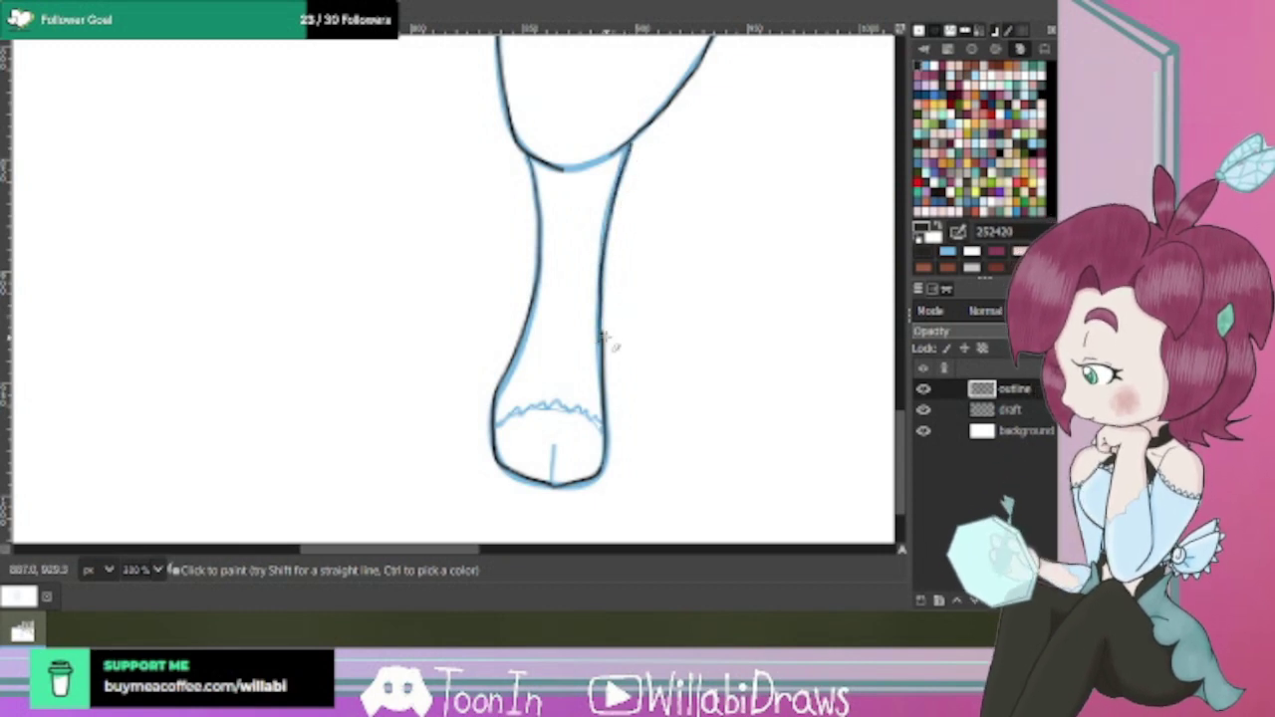
# Clean up and redraw the right-hand edge of the standing leg's shin above the foot, and extend the knee curve.
pyautogui.moveTo(604, 333); pyautogui.dragTo(610, 426)
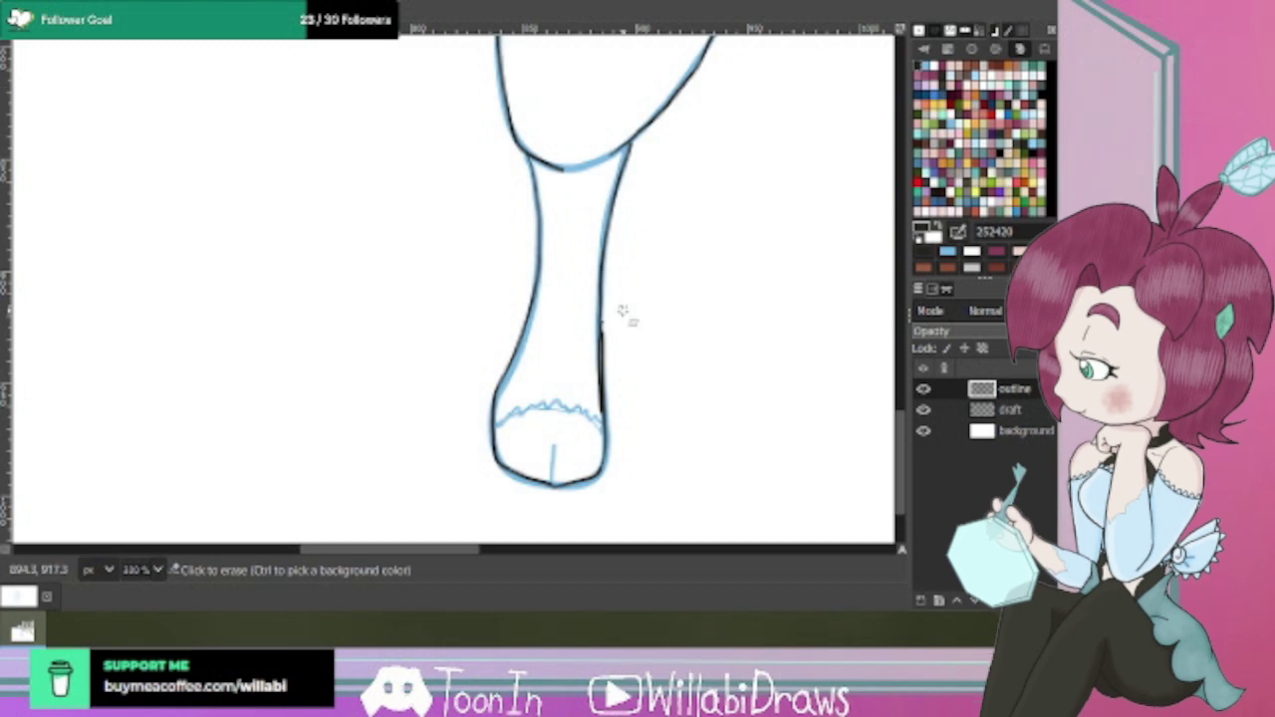
pyautogui.moveTo(606, 351); pyautogui.dragTo(613, 409)
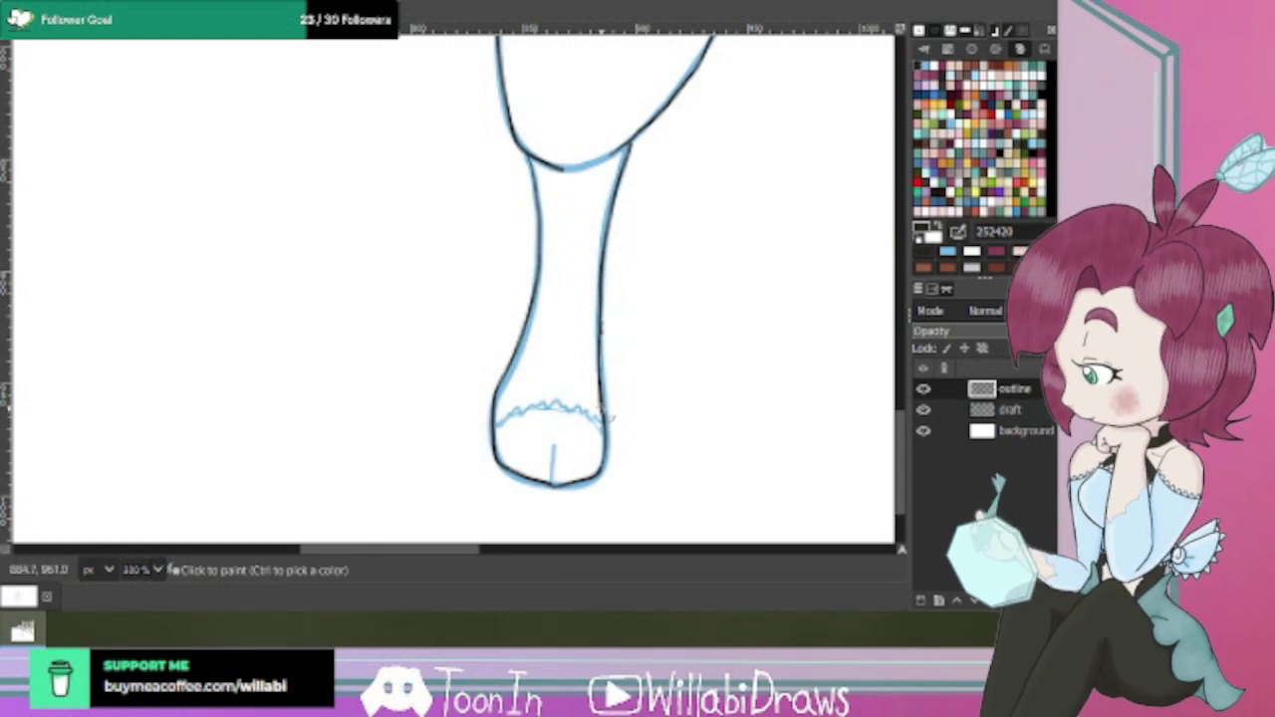
pyautogui.moveTo(601, 363); pyautogui.dragTo(602, 317)
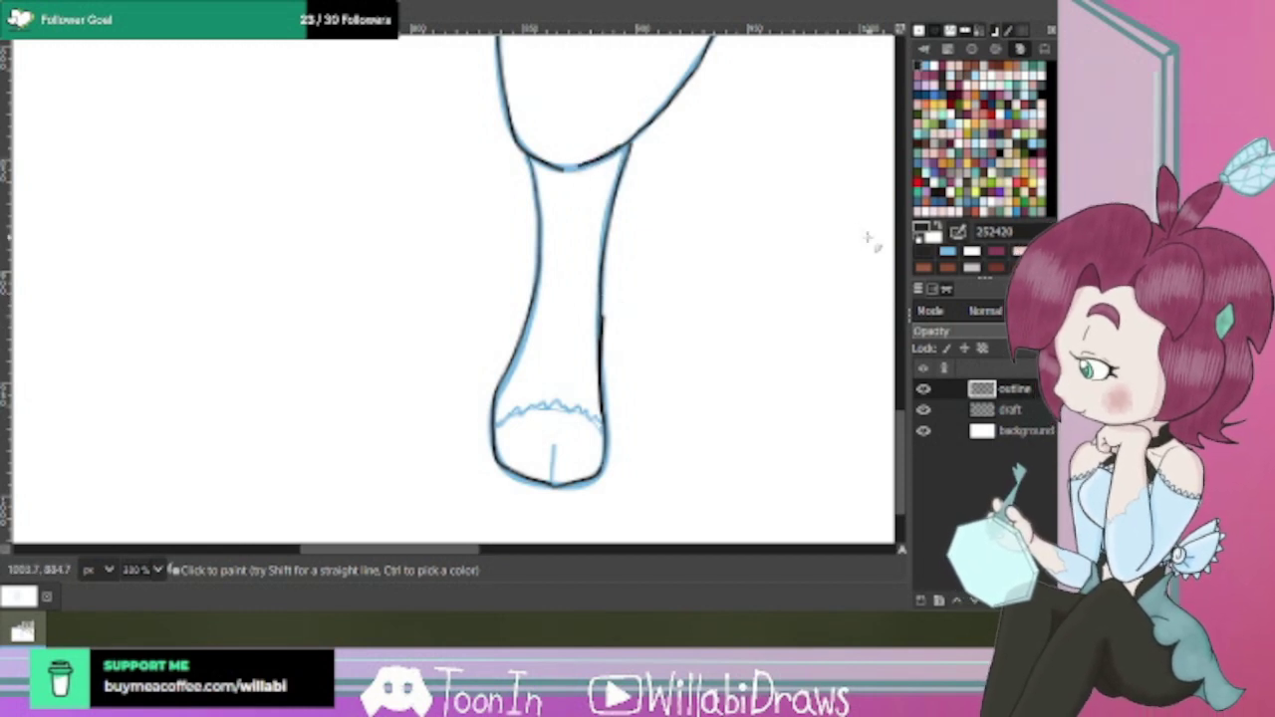
# Ink the raised left-hand leg's rounded outline below the skirt and the foot tucked behind it.
pyautogui.moveTo(903, 433); pyautogui.dragTo(889, 342)
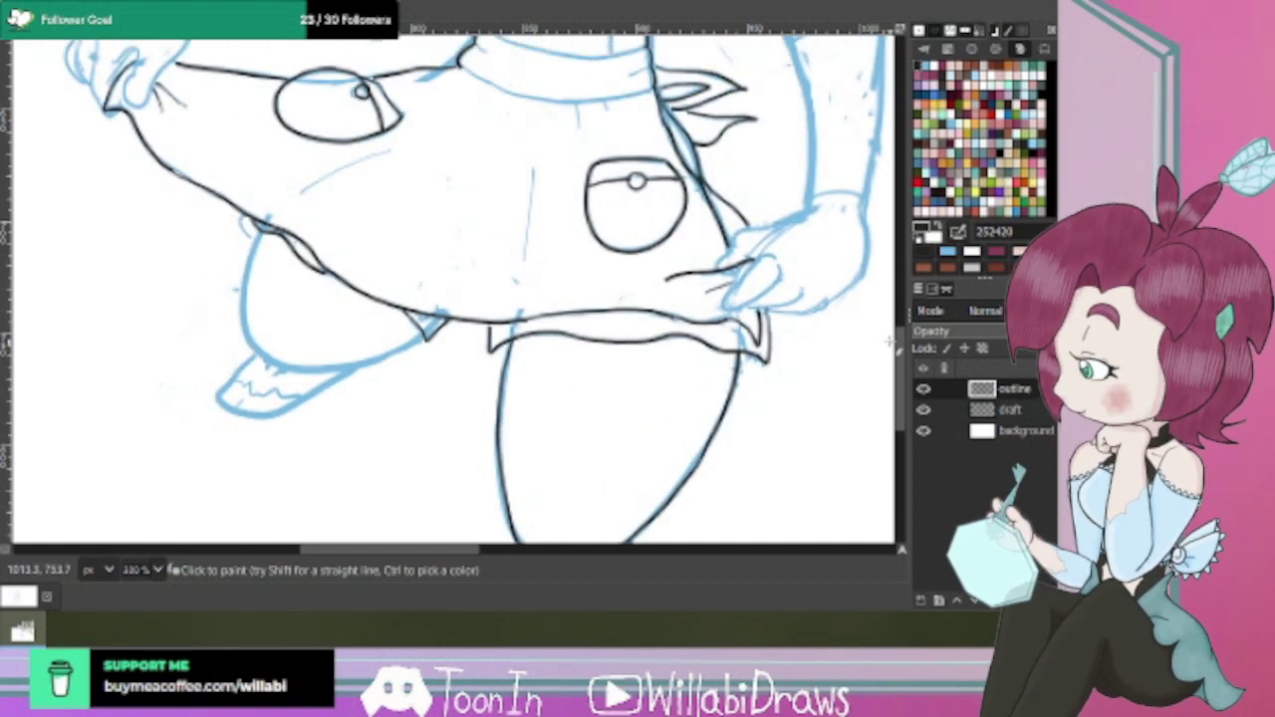
pyautogui.moveTo(263, 257); pyautogui.dragTo(249, 334)
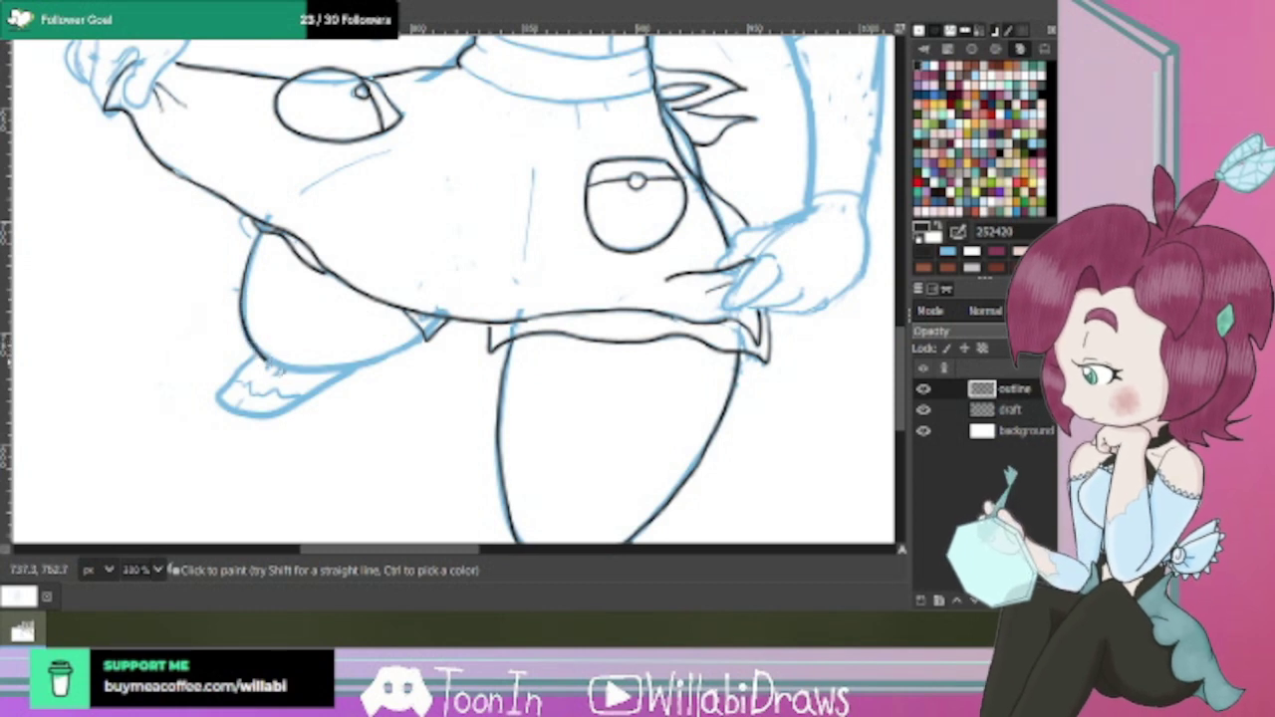
pyautogui.moveTo(311, 370)
pyautogui.mouseDown()
pyautogui.moveTo(366, 378)
pyautogui.moveTo(430, 339)
pyautogui.mouseUp()
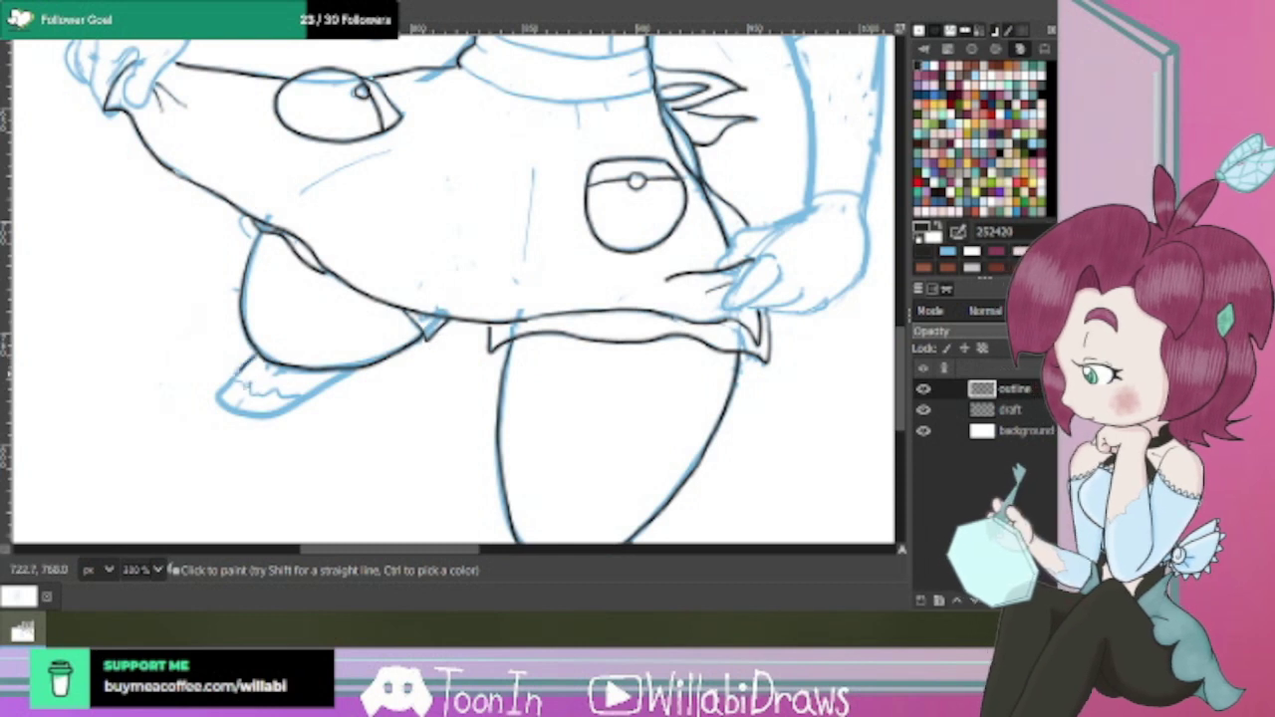
pyautogui.moveTo(229, 402)
pyautogui.mouseDown()
pyautogui.moveTo(237, 422)
pyautogui.moveTo(276, 426)
pyautogui.moveTo(375, 371)
pyautogui.mouseUp()
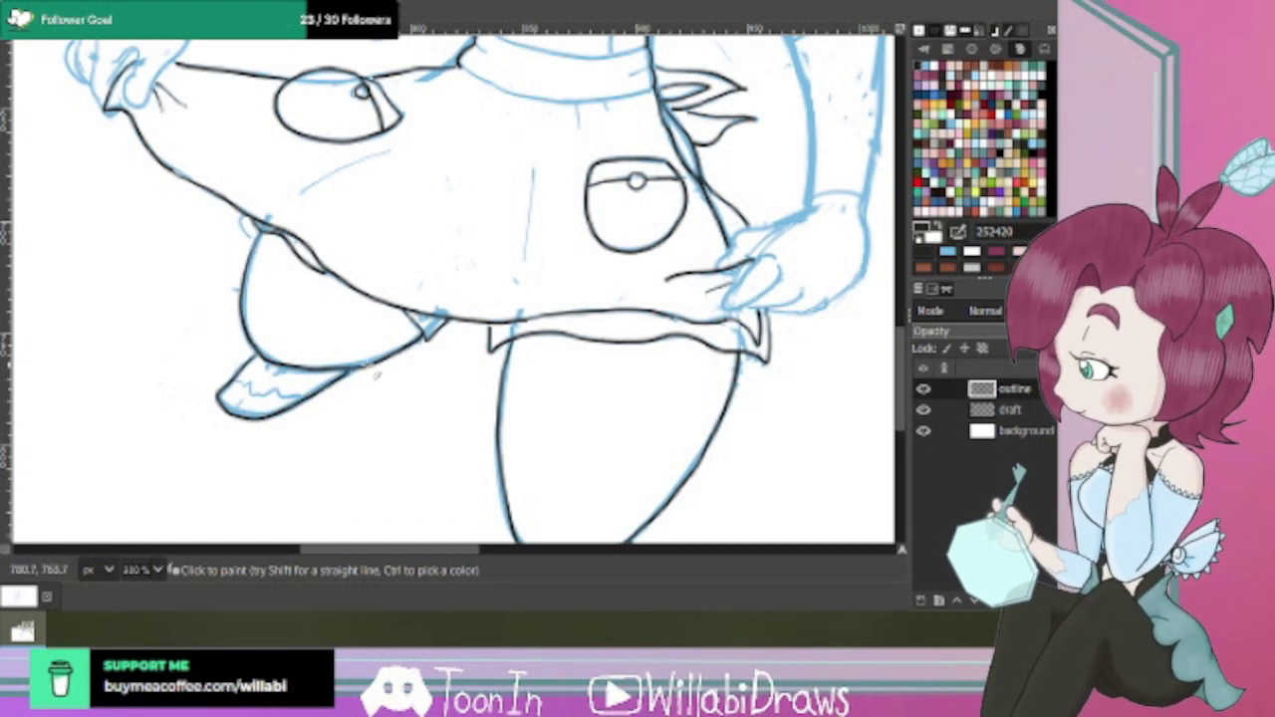
# Ink the right-hand upper arm's inner and outer edges from under the shoulder cape down to the sleeve band.
pyautogui.moveTo(902, 372); pyautogui.dragTo(898, 293)
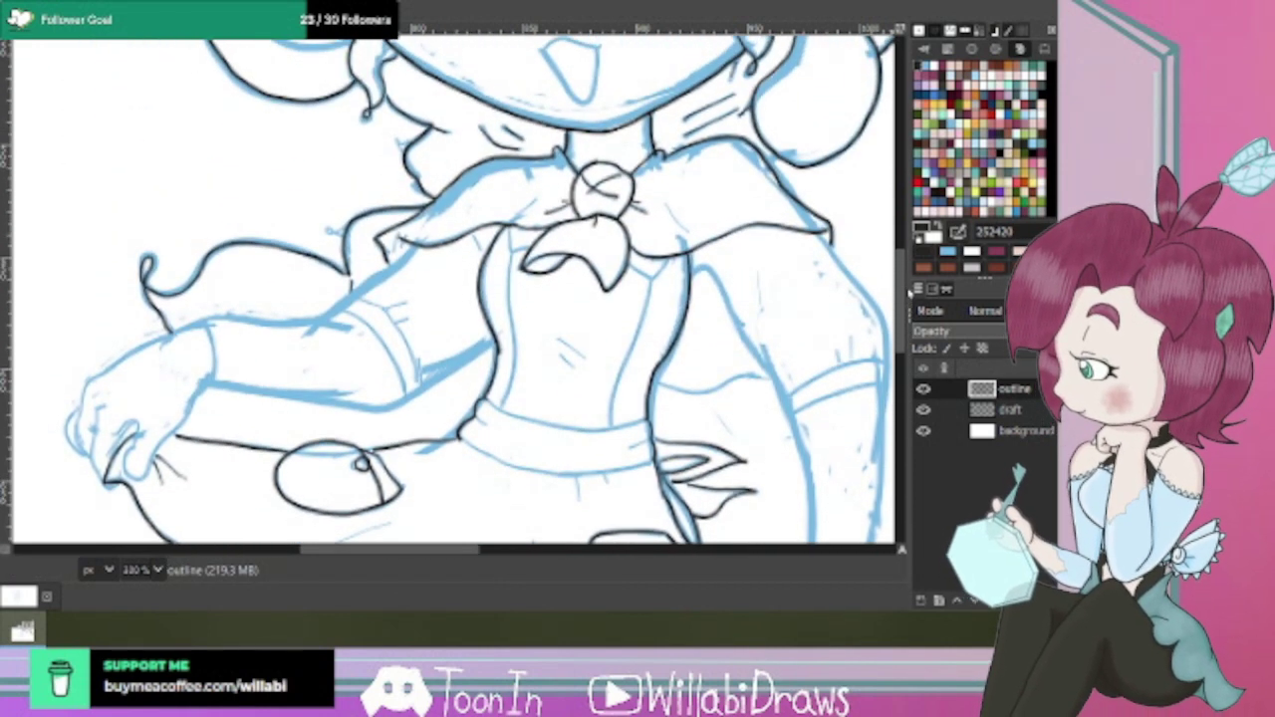
pyautogui.moveTo(501, 555); pyautogui.dragTo(574, 554)
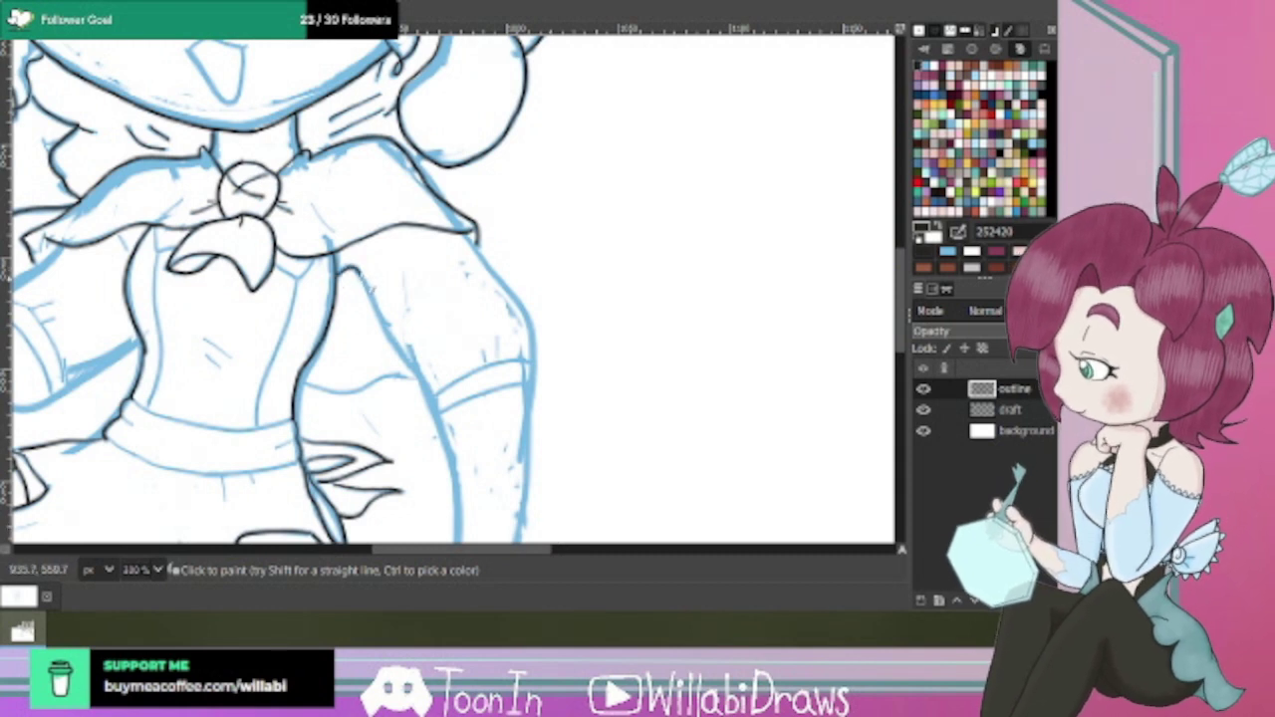
pyautogui.moveTo(360, 263); pyautogui.dragTo(407, 226)
pyautogui.hotkey('ctrl', 'z')
pyautogui.moveTo(358, 265)
pyautogui.mouseDown()
pyautogui.moveTo(398, 243)
pyautogui.moveTo(476, 233)
pyautogui.mouseUp()
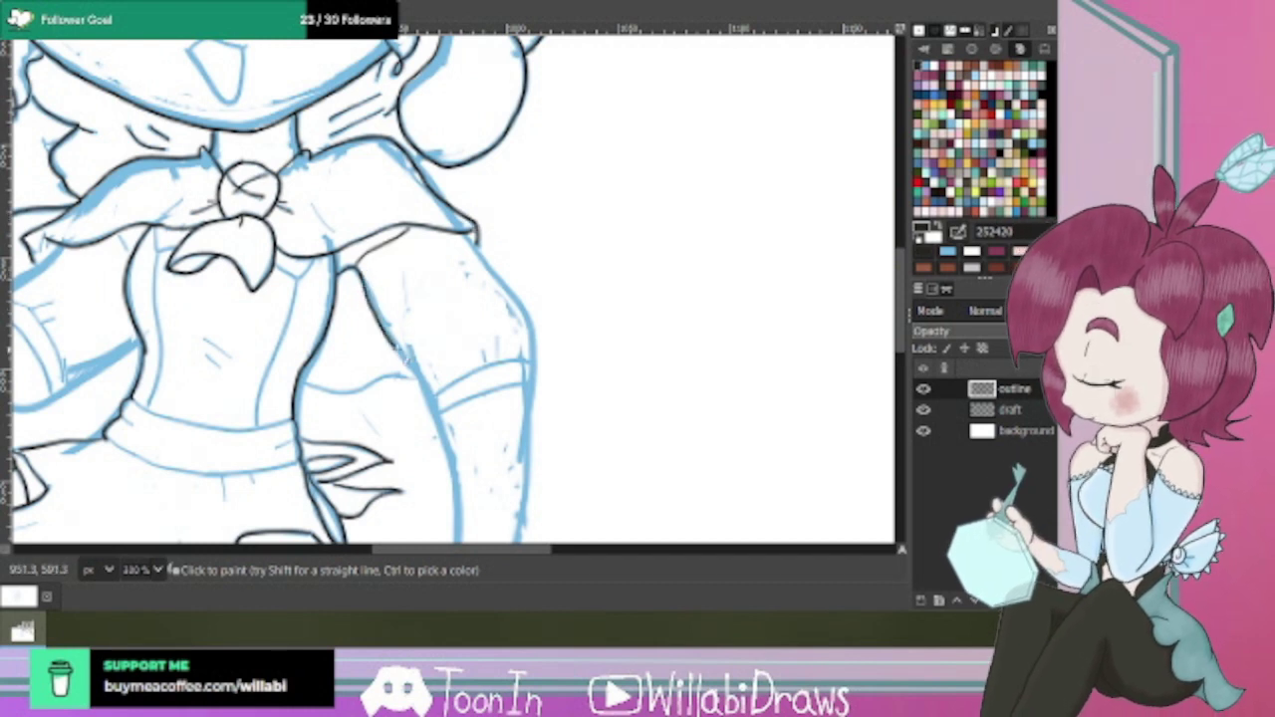
pyautogui.moveTo(401, 350); pyautogui.dragTo(430, 389)
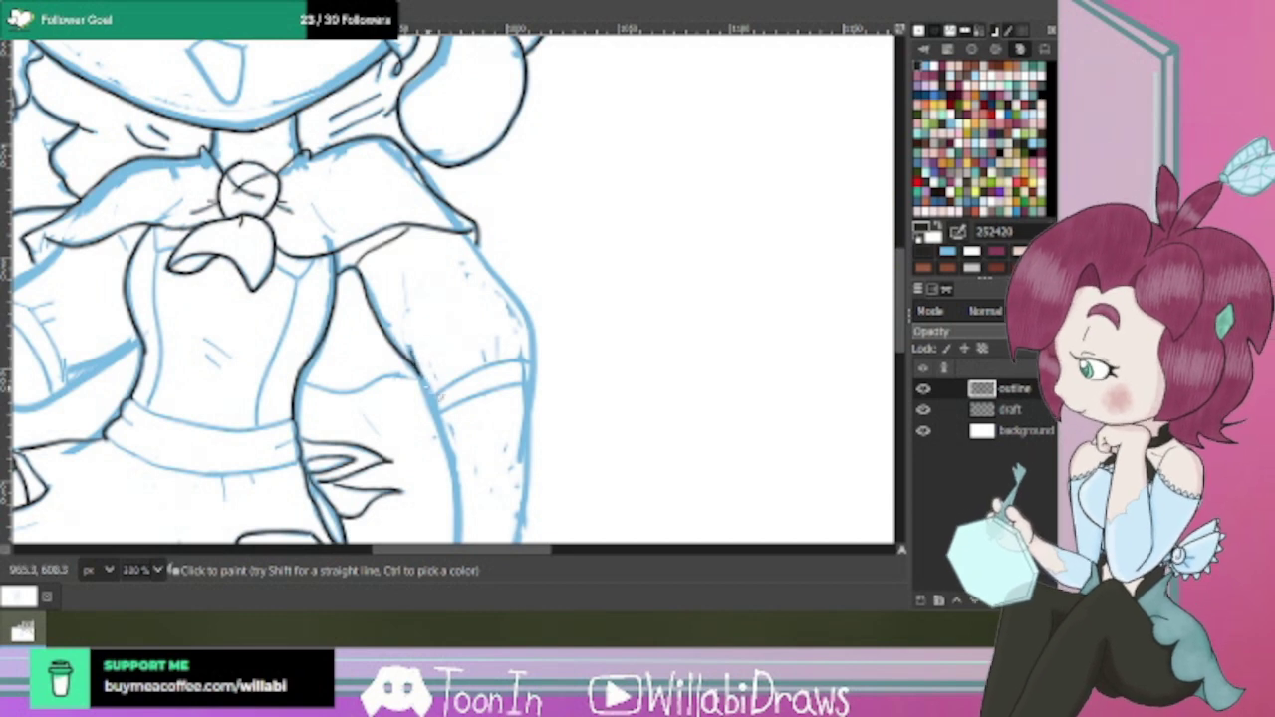
pyautogui.moveTo(415, 366); pyautogui.dragTo(428, 387)
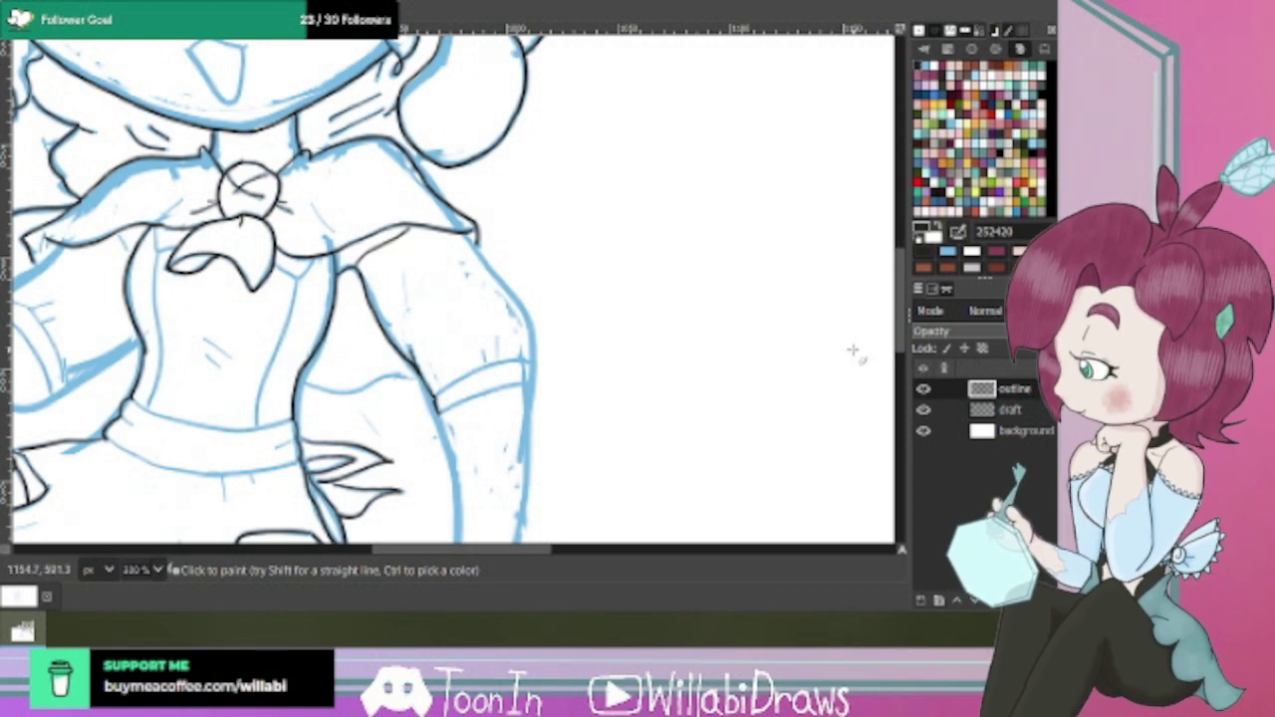
pyautogui.moveTo(479, 252); pyautogui.dragTo(547, 374)
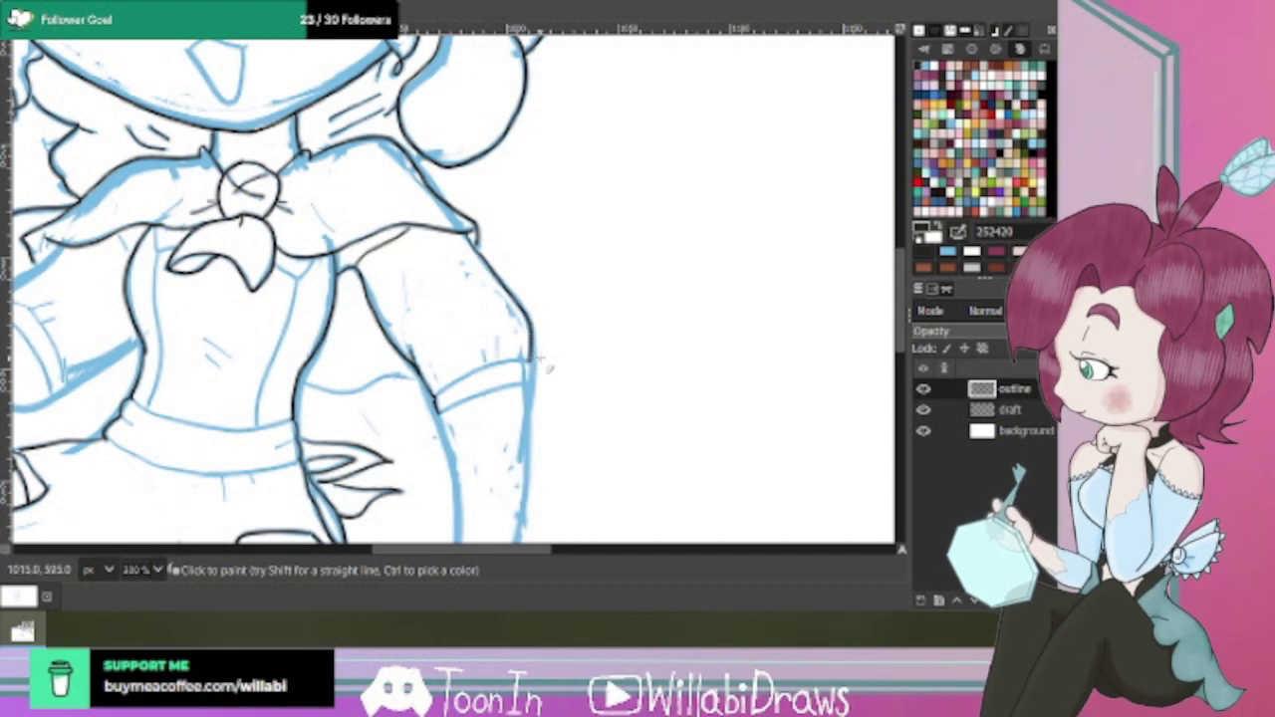
pyautogui.scroll(-3, 900, 309)
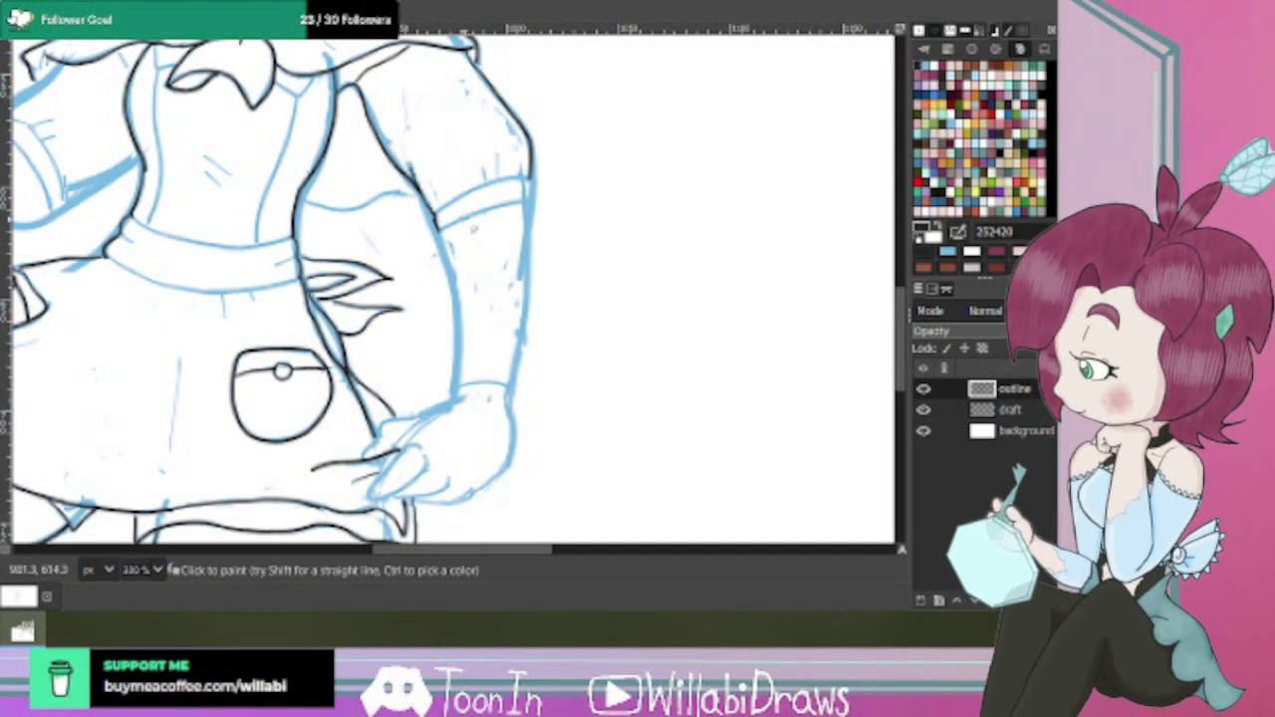
# Ink the double-lined sleeve cuff and both forearm edges of the straight arm over the blue draft on the outline layer.
pyautogui.moveTo(439, 225); pyautogui.dragTo(533, 204)
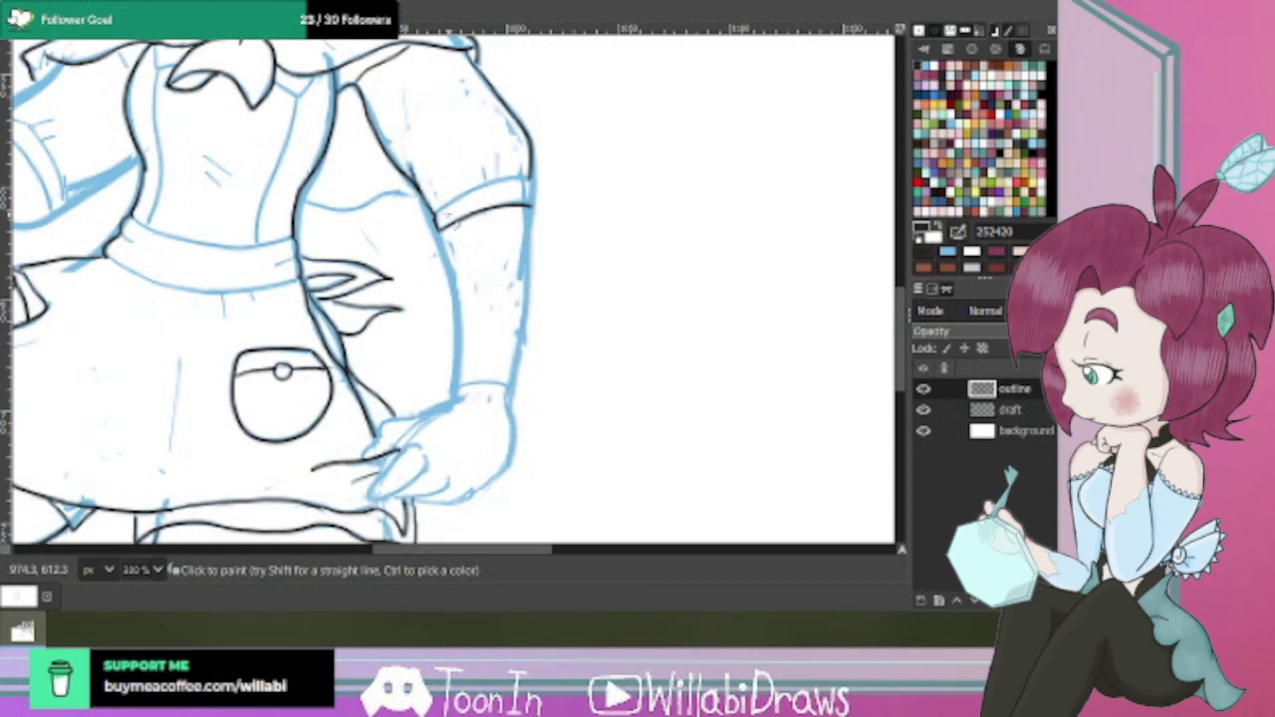
pyautogui.moveTo(436, 222)
pyautogui.mouseDown()
pyautogui.moveTo(500, 186)
pyautogui.moveTo(538, 183)
pyautogui.mouseUp()
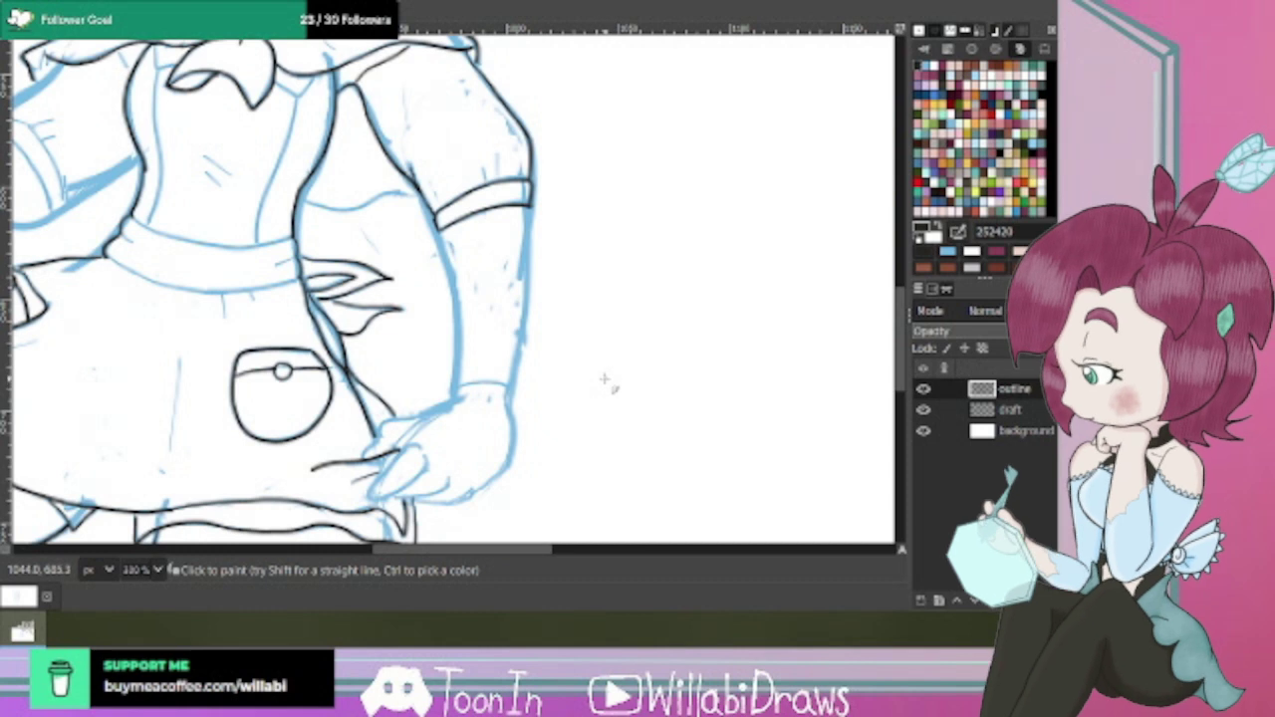
pyautogui.moveTo(447, 251)
pyautogui.mouseDown()
pyautogui.moveTo(461, 391)
pyautogui.moveTo(524, 356)
pyautogui.moveTo(528, 383)
pyautogui.moveTo(513, 397)
pyautogui.moveTo(530, 196)
pyautogui.mouseUp()
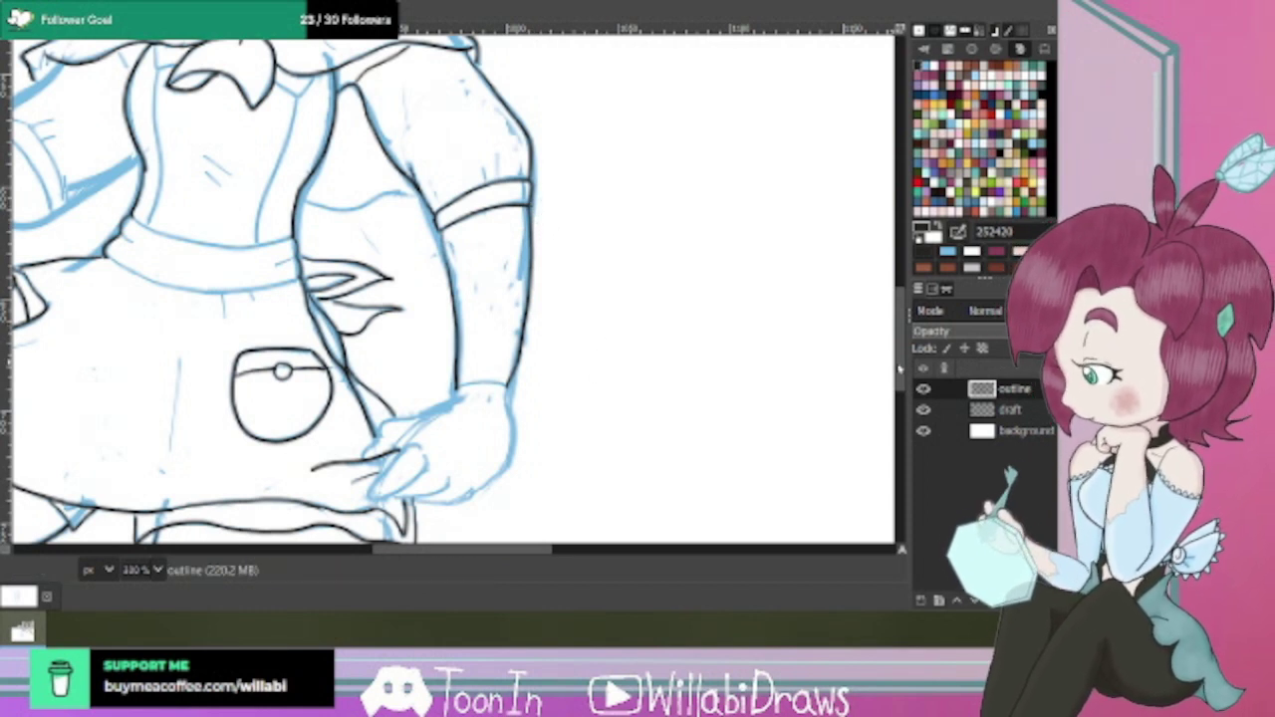
# Ink the fingers and outer contour of the straight arm's hand where it grips the skirt.
pyautogui.scroll(-3, 899, 379)
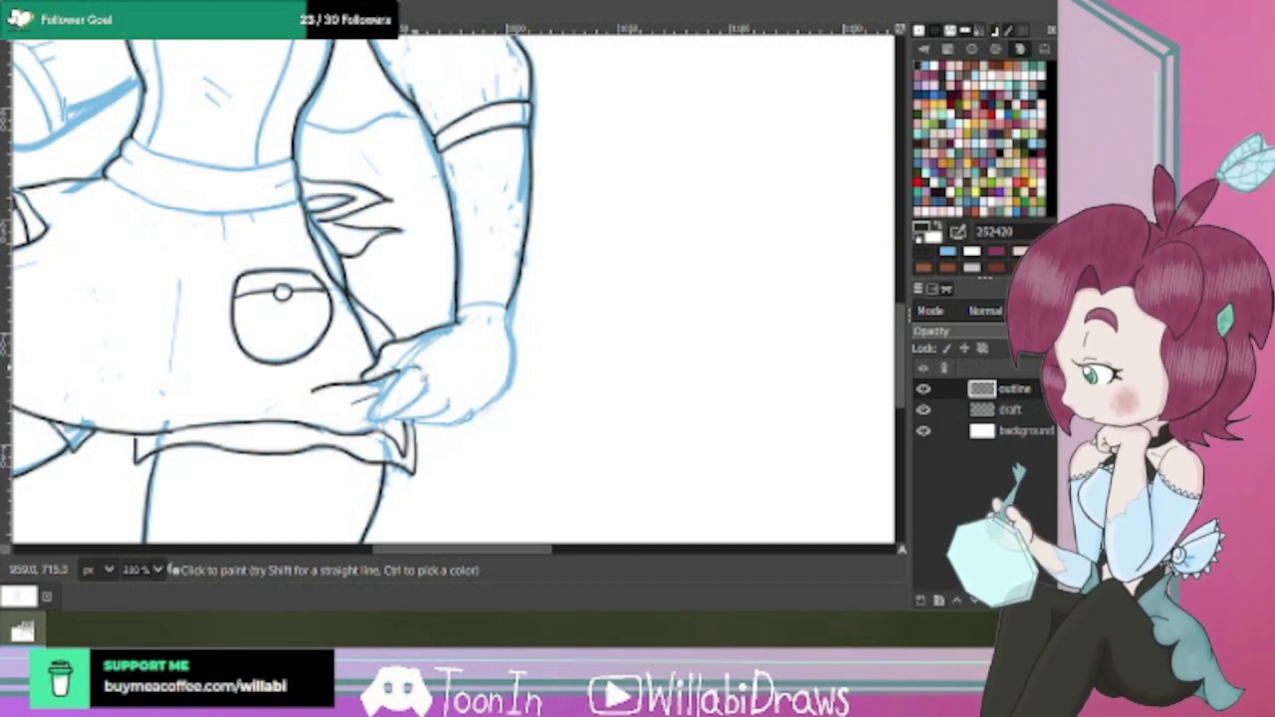
pyautogui.moveTo(403, 370)
pyautogui.mouseDown()
pyautogui.moveTo(371, 411)
pyautogui.moveTo(416, 413)
pyautogui.moveTo(434, 388)
pyautogui.moveTo(432, 428)
pyautogui.moveTo(457, 415)
pyautogui.moveTo(450, 403)
pyautogui.mouseUp()
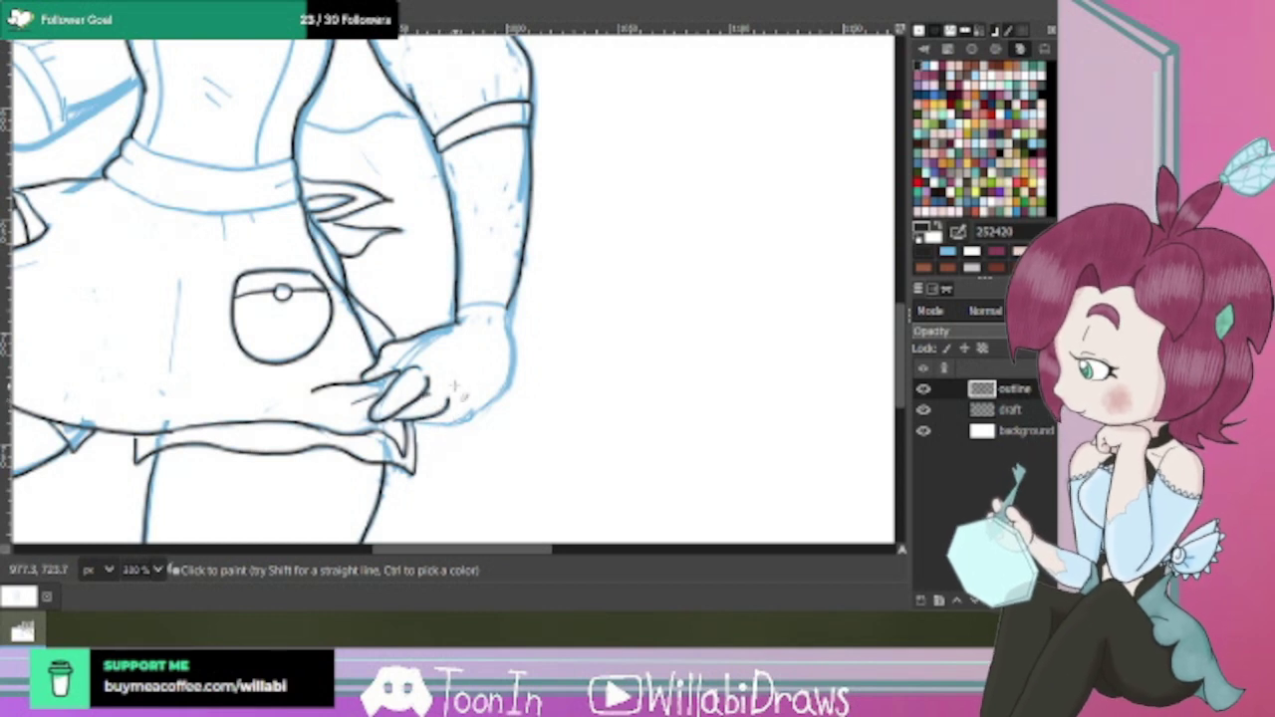
pyautogui.moveTo(414, 421)
pyautogui.mouseDown()
pyautogui.moveTo(493, 419)
pyautogui.moveTo(523, 352)
pyautogui.moveTo(522, 279)
pyautogui.mouseUp()
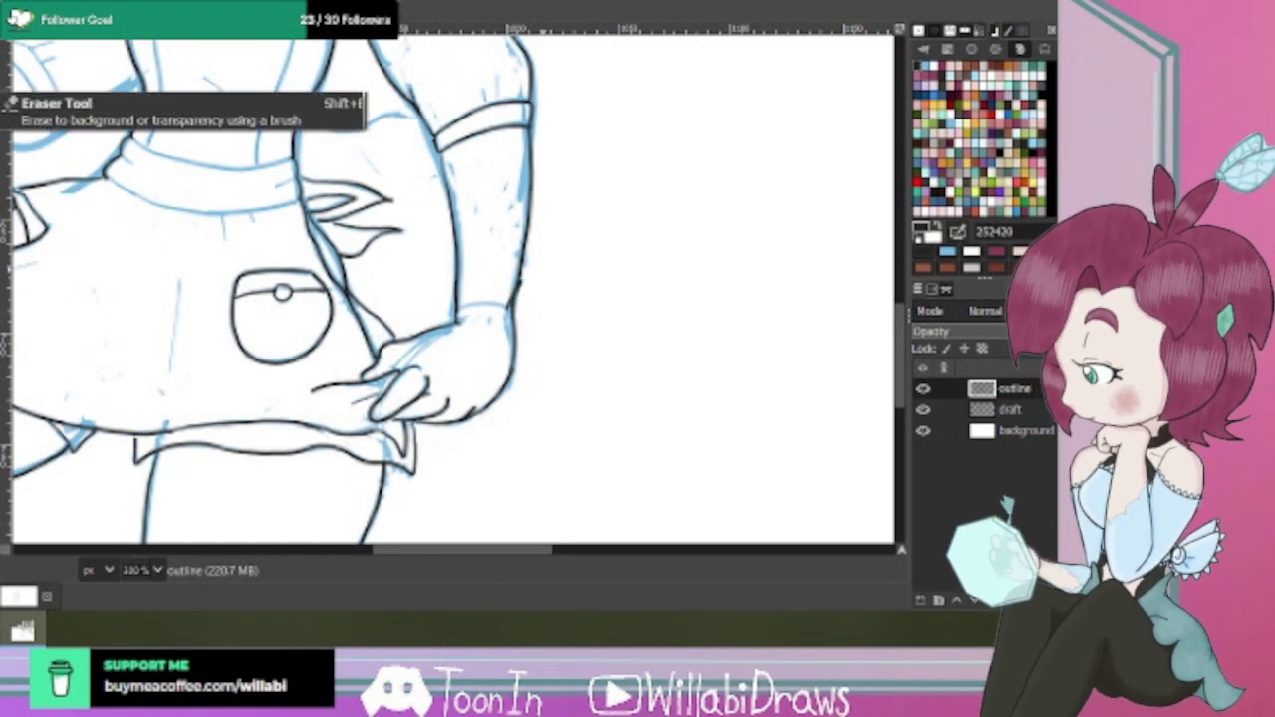
pyautogui.hotkey('shift', 'e')
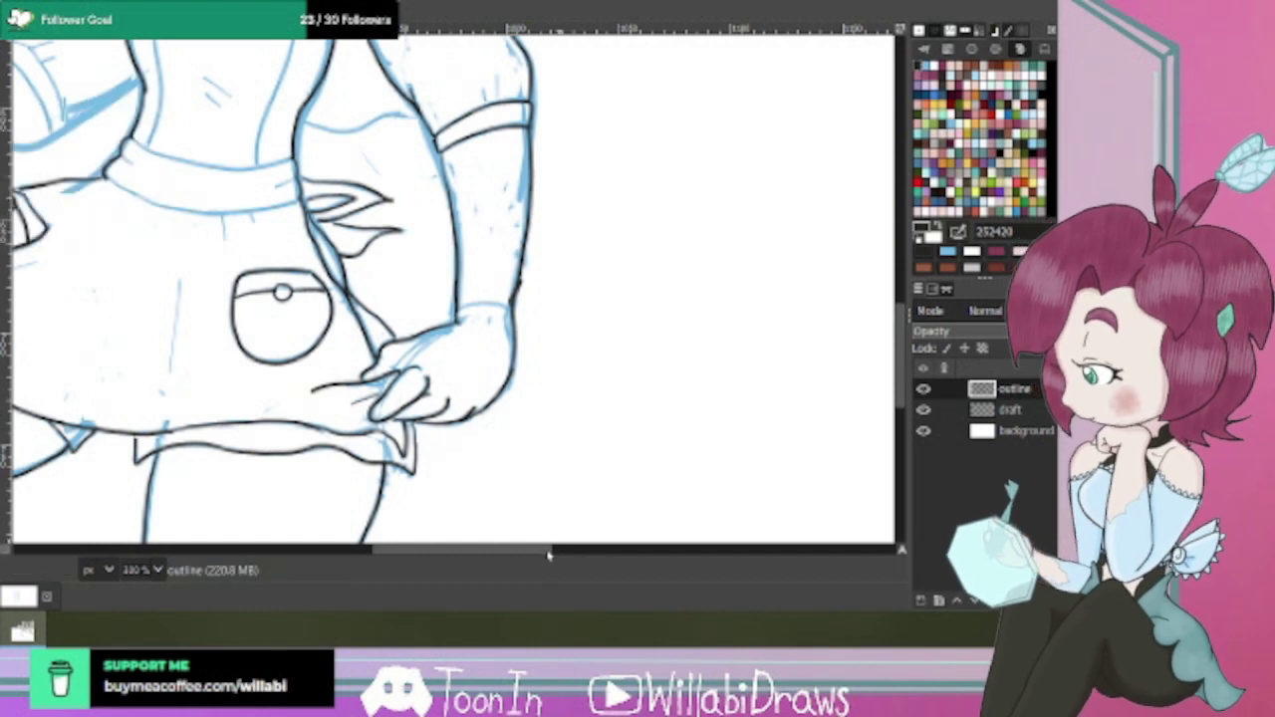
# Ink the back of the bent arm's hand and its curled fingers holding the skirt's other corner.
pyautogui.moveTo(547, 555); pyautogui.dragTo(474, 549)
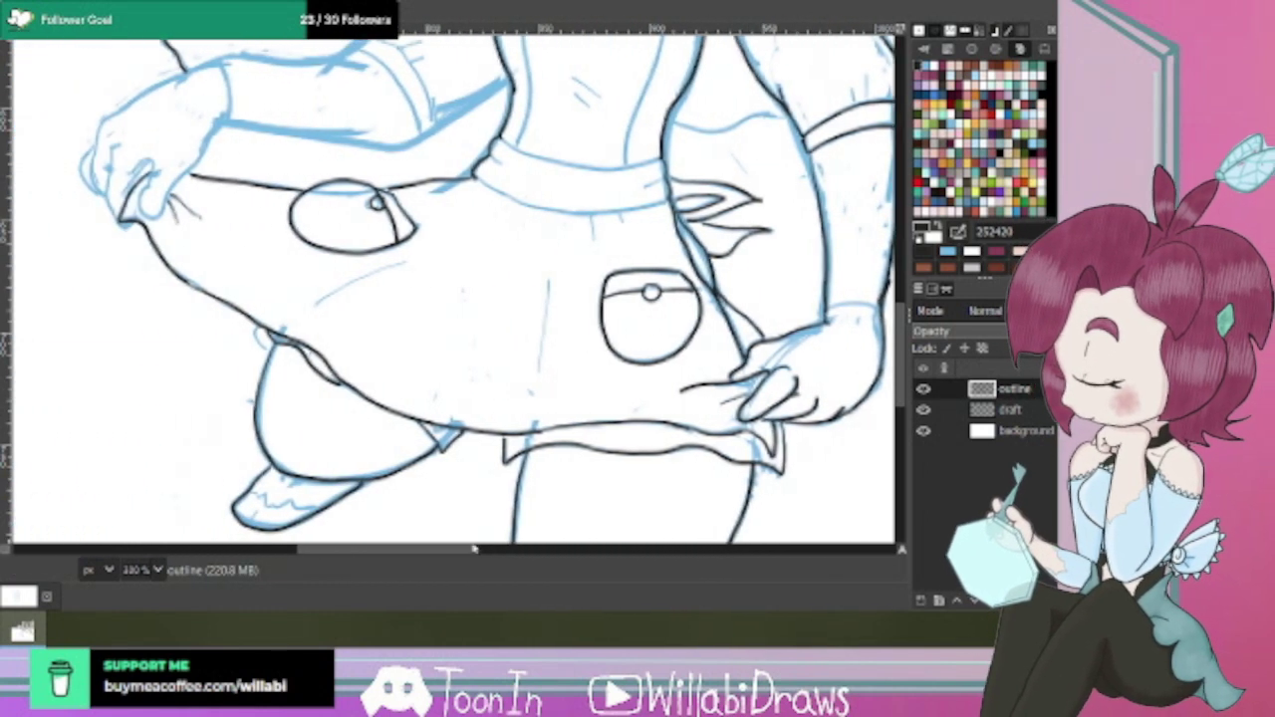
pyautogui.moveTo(900, 359); pyautogui.dragTo(900, 292)
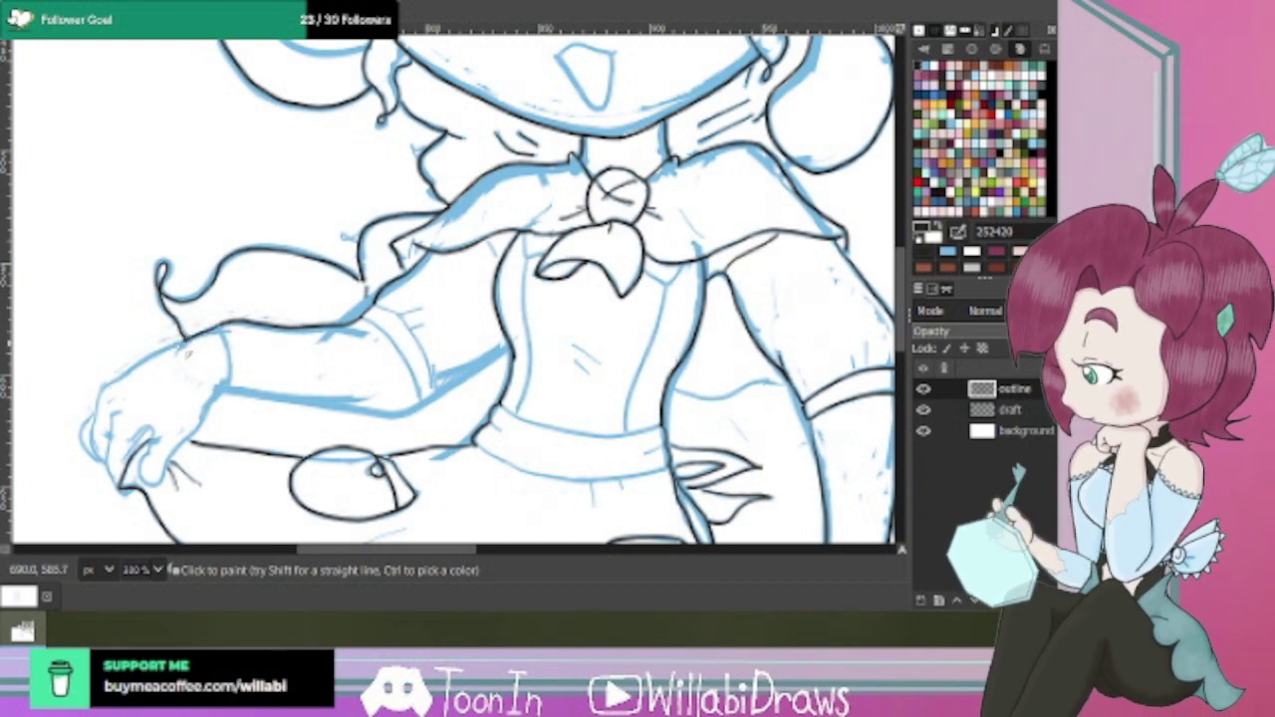
pyautogui.moveTo(121, 378)
pyautogui.mouseDown()
pyautogui.moveTo(96, 430)
pyautogui.moveTo(111, 478)
pyautogui.mouseUp()
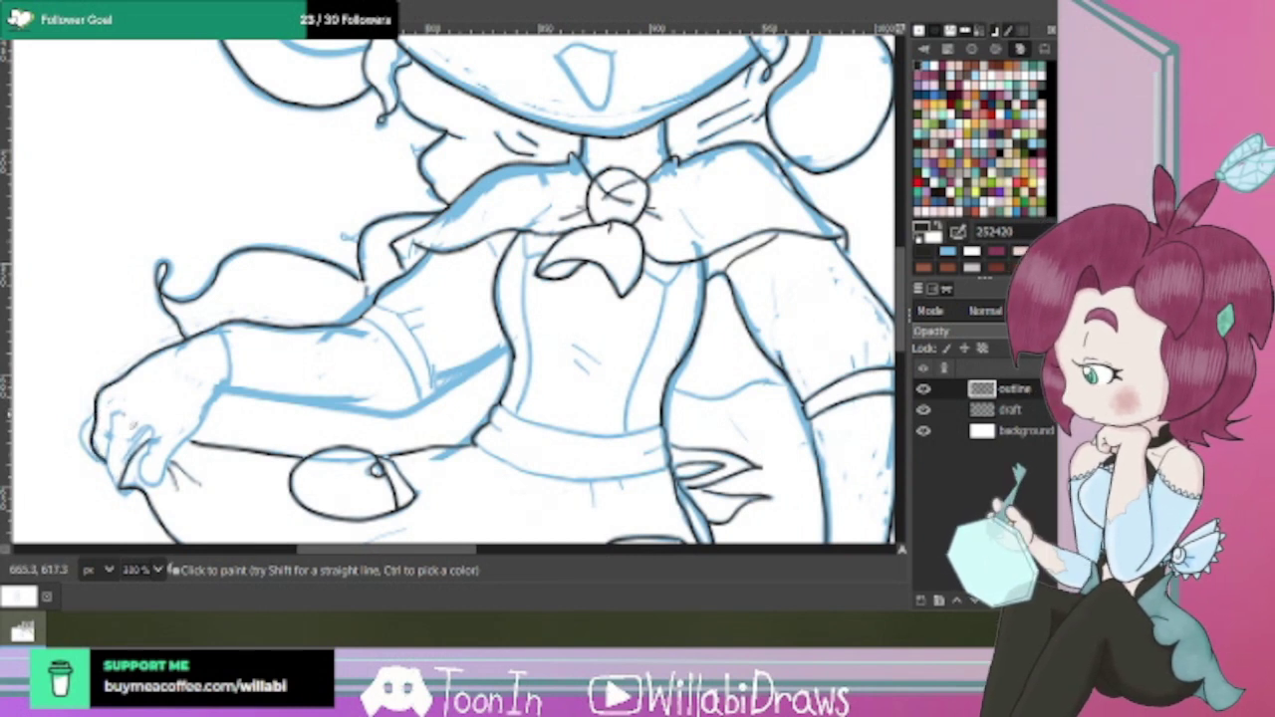
pyautogui.moveTo(118, 415)
pyautogui.mouseDown()
pyautogui.moveTo(105, 462)
pyautogui.moveTo(128, 498)
pyautogui.moveTo(122, 487)
pyautogui.mouseUp()
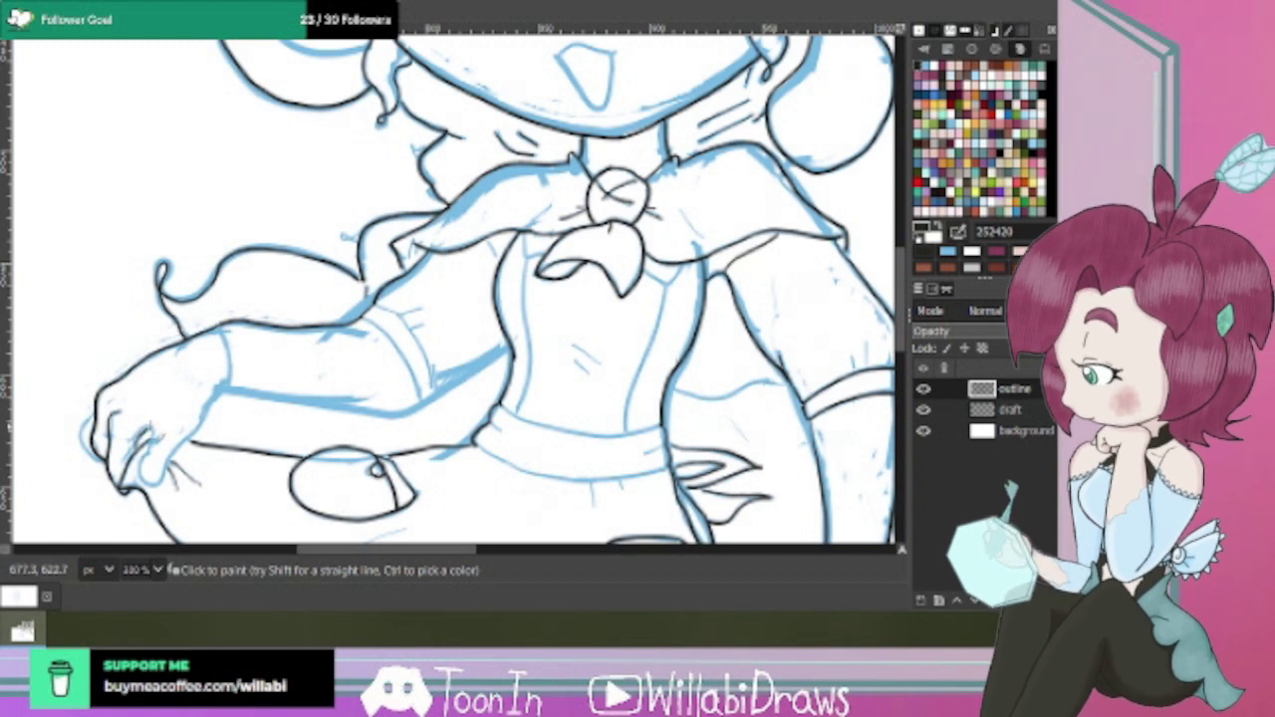
pyautogui.moveTo(148, 427)
pyautogui.mouseDown()
pyautogui.moveTo(151, 463)
pyautogui.moveTo(161, 446)
pyautogui.moveTo(191, 458)
pyautogui.moveTo(231, 392)
pyautogui.mouseUp()
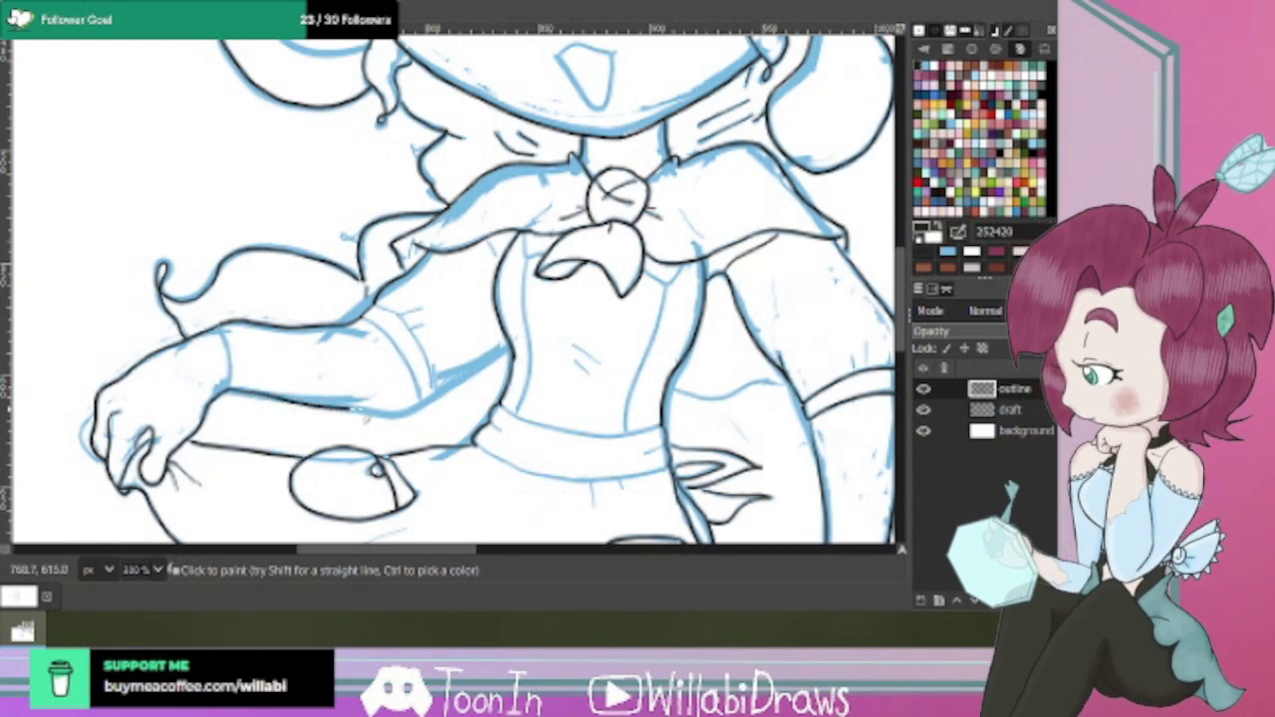
pyautogui.moveTo(361, 409); pyautogui.dragTo(460, 398)
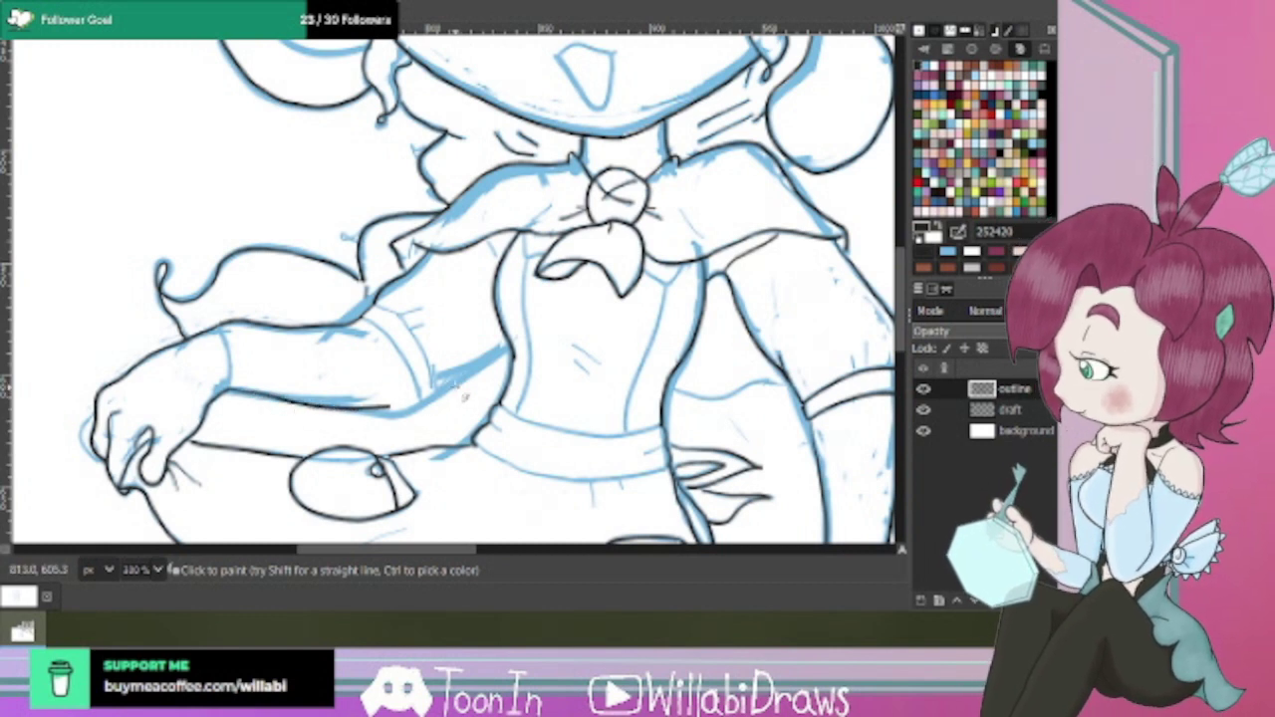
pyautogui.hotkey('ctrl', 'z')
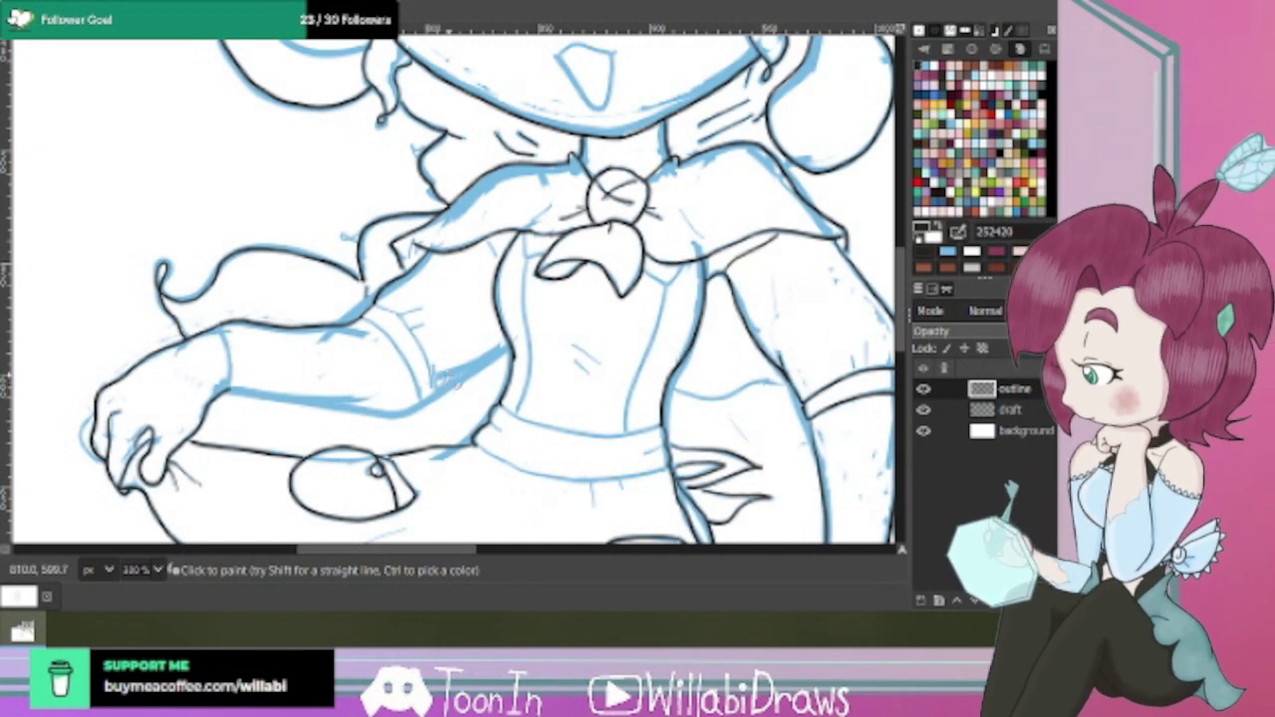
pyautogui.moveTo(245, 399)
pyautogui.mouseDown()
pyautogui.moveTo(423, 416)
pyautogui.moveTo(444, 402)
pyautogui.mouseUp()
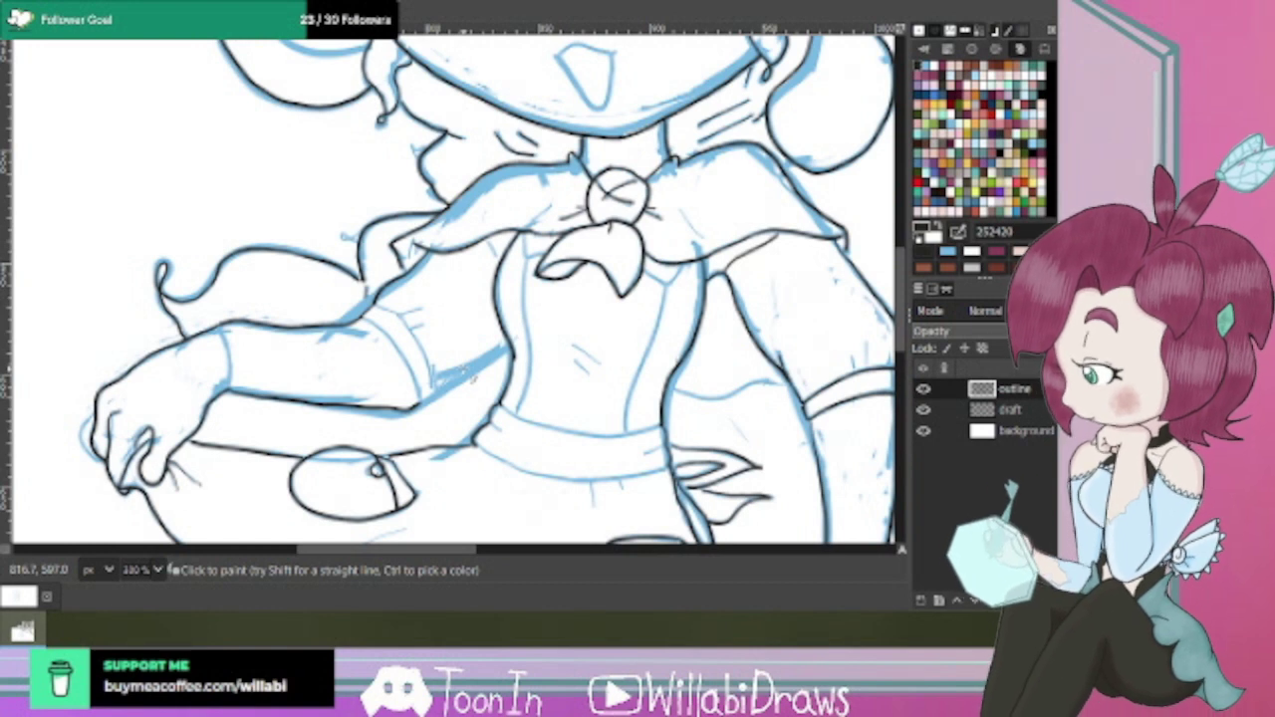
pyautogui.hotkey('ctrl', 'z')
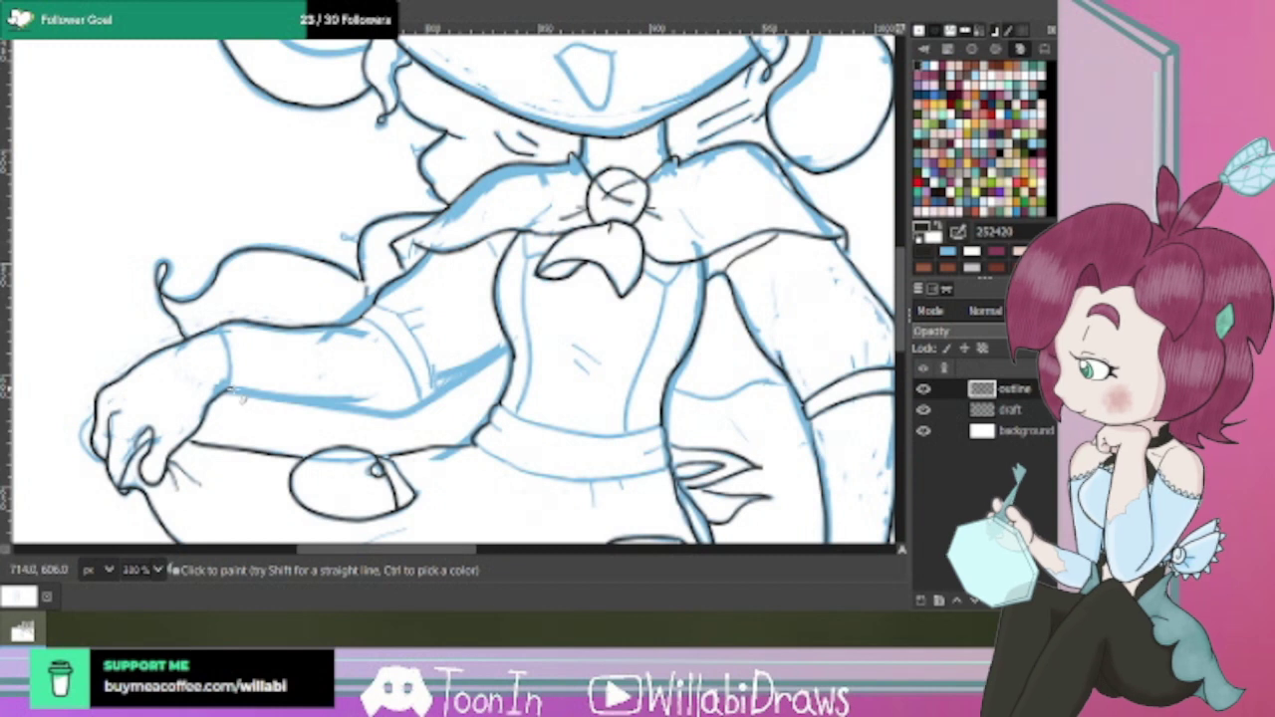
# Finish inking the bent arm with its lower forearm edge, double-lined elbow cuff and outermost finger, plus crease marks on both sleeves.
pyautogui.moveTo(273, 405)
pyautogui.mouseDown()
pyautogui.moveTo(424, 417)
pyautogui.moveTo(433, 406)
pyautogui.mouseUp()
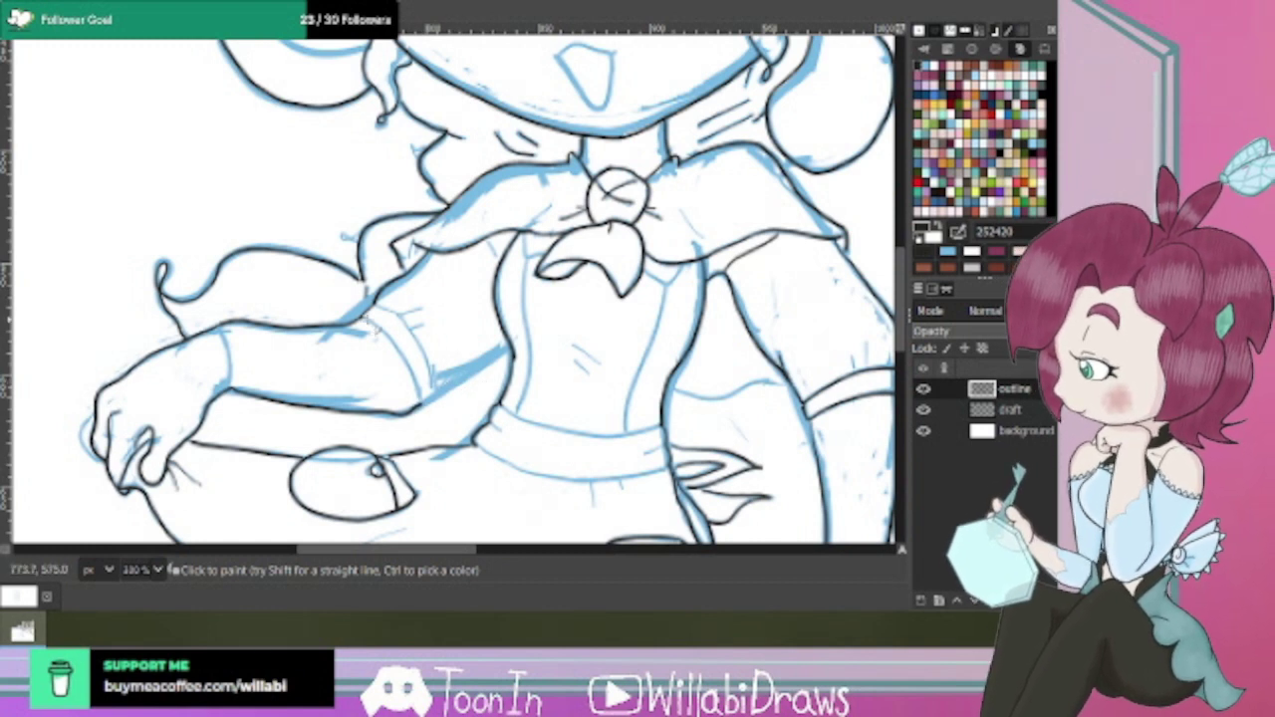
pyautogui.moveTo(368, 320)
pyautogui.mouseDown()
pyautogui.moveTo(396, 344)
pyautogui.moveTo(416, 408)
pyautogui.mouseUp()
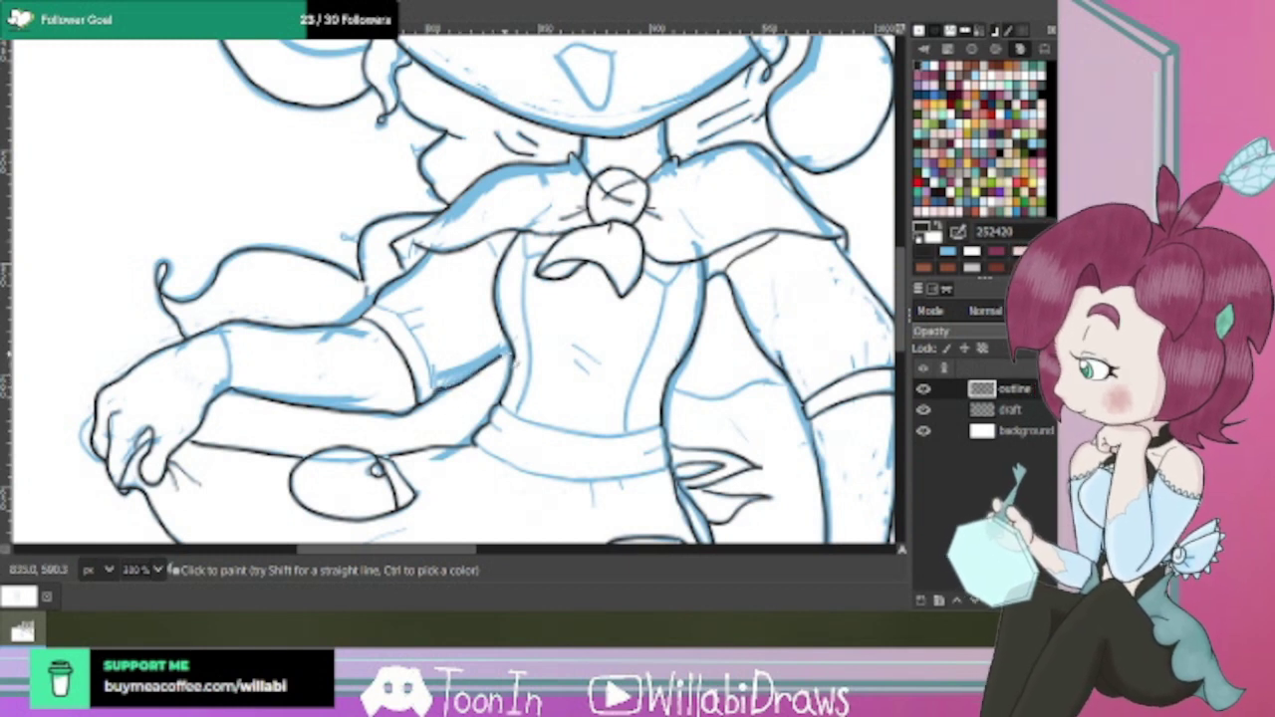
pyautogui.moveTo(397, 321)
pyautogui.mouseDown()
pyautogui.moveTo(384, 303)
pyautogui.moveTo(424, 349)
pyautogui.moveTo(445, 403)
pyautogui.moveTo(456, 392)
pyautogui.mouseUp()
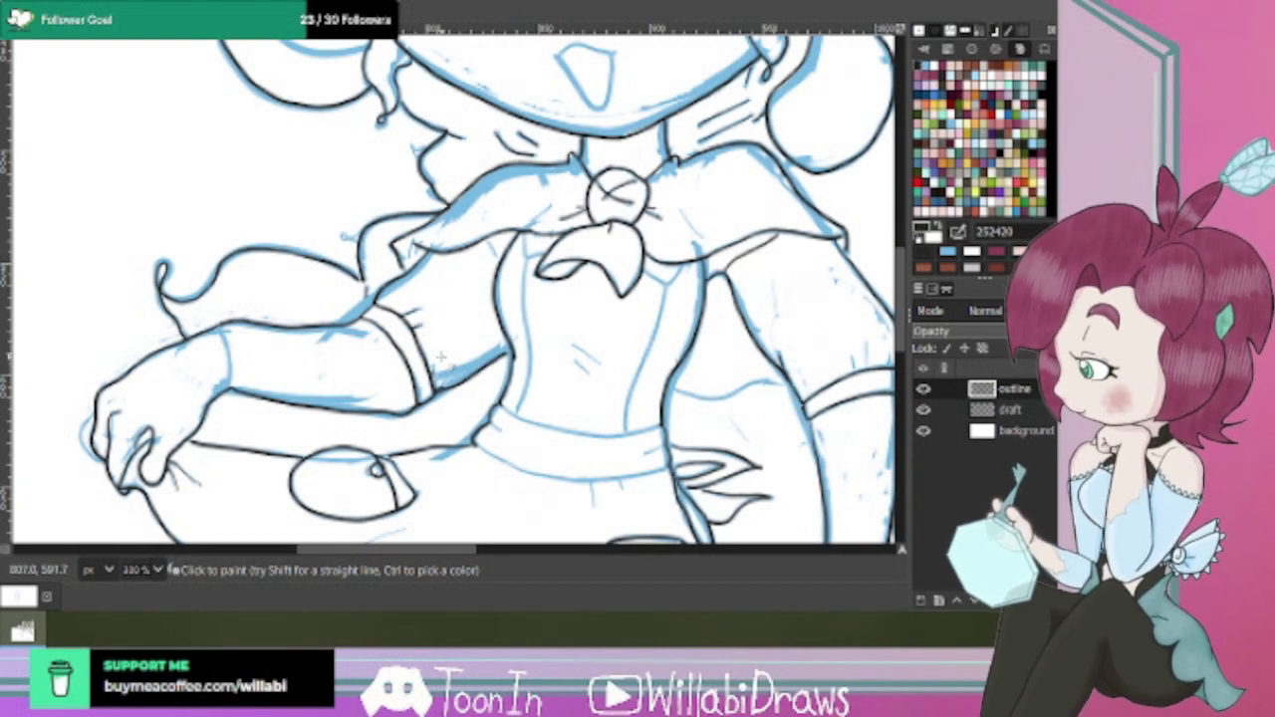
pyautogui.moveTo(867, 344)
pyautogui.mouseDown()
pyautogui.moveTo(871, 366)
pyautogui.moveTo(859, 367)
pyautogui.moveTo(872, 365)
pyautogui.mouseUp()
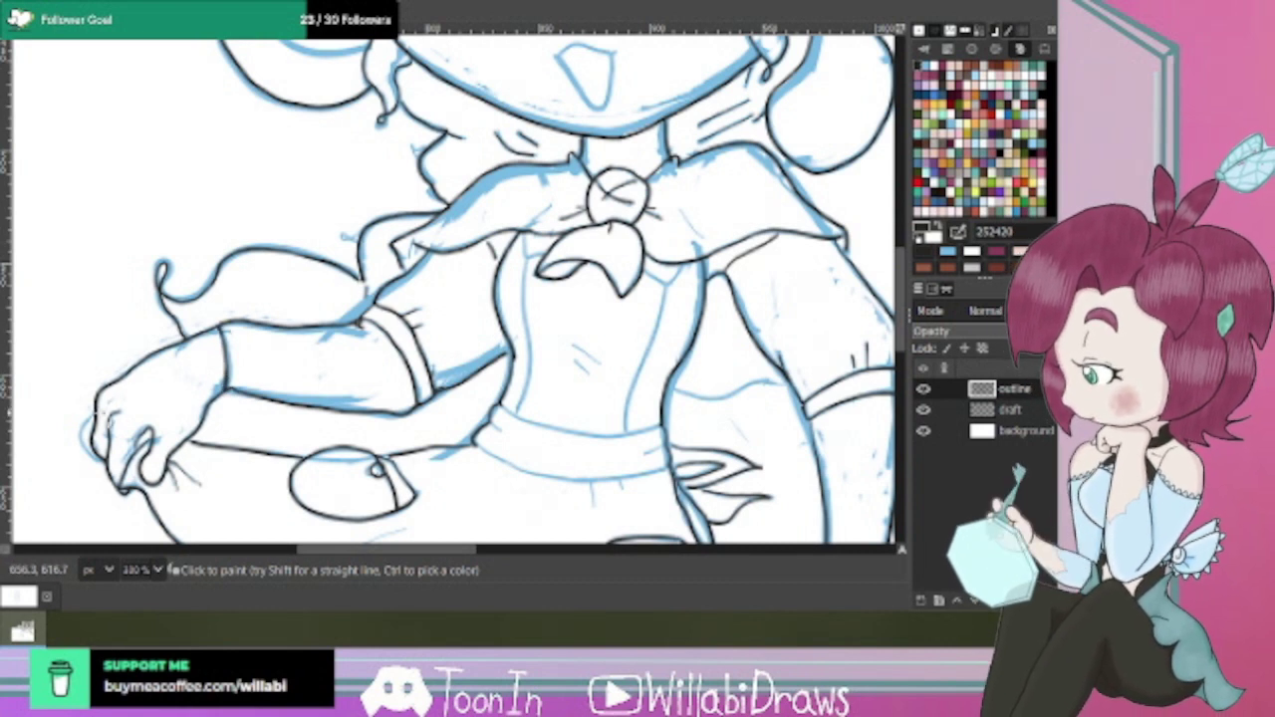
pyautogui.moveTo(97, 404); pyautogui.dragTo(92, 446)
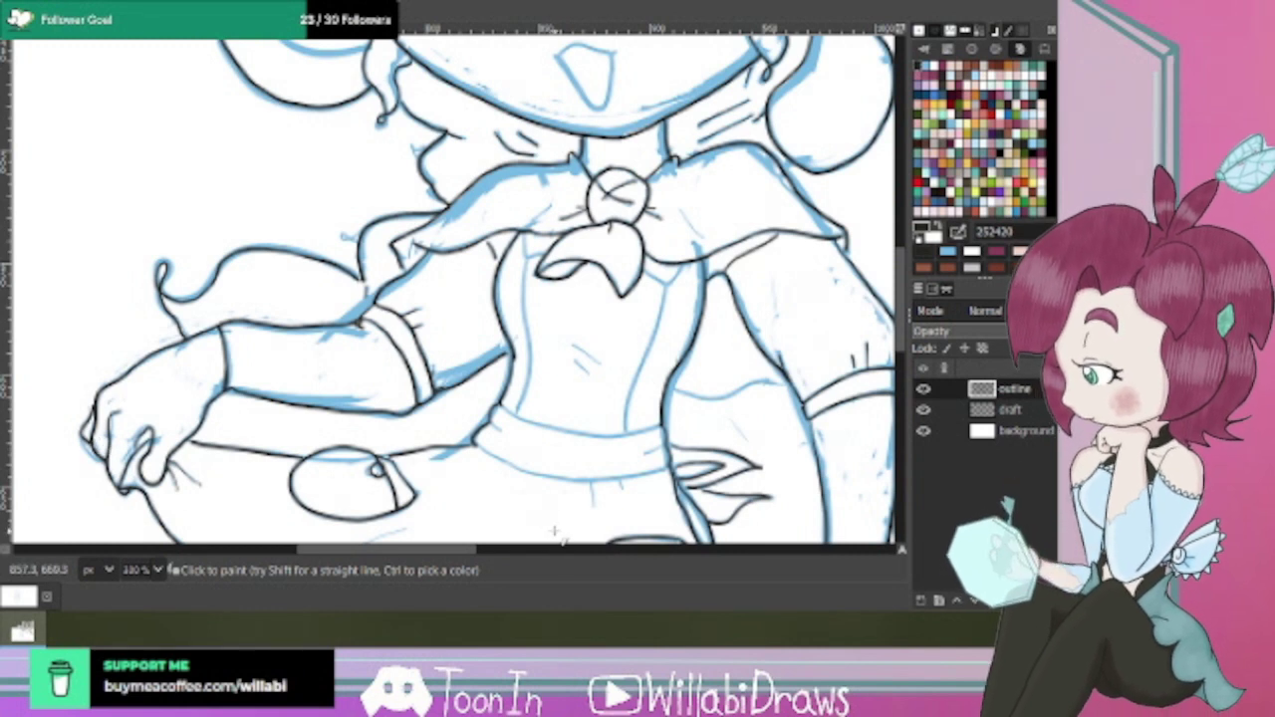
# Ink the bodice's two vertical seams and crease marks, the wavy line between waist and straight arm, and details beneath the cape.
pyautogui.hscroll(5, 543, 536)
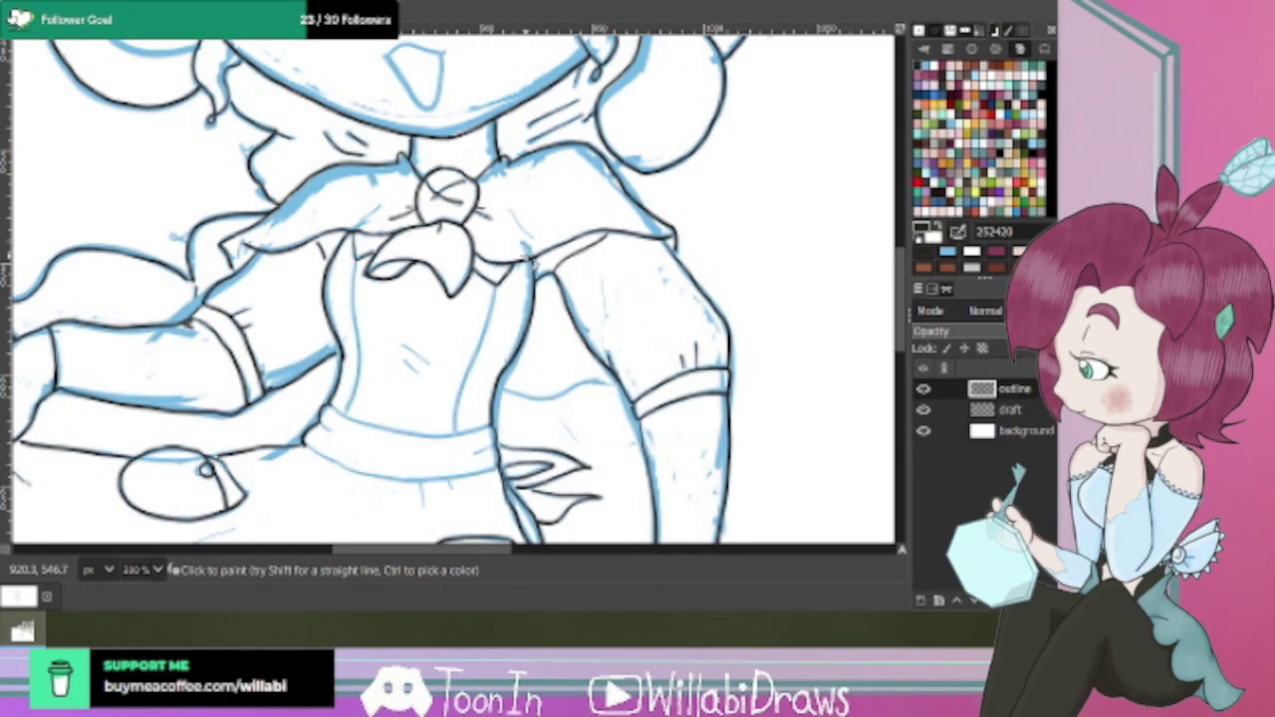
pyautogui.moveTo(355, 260)
pyautogui.mouseDown()
pyautogui.moveTo(370, 361)
pyautogui.moveTo(344, 417)
pyautogui.mouseUp()
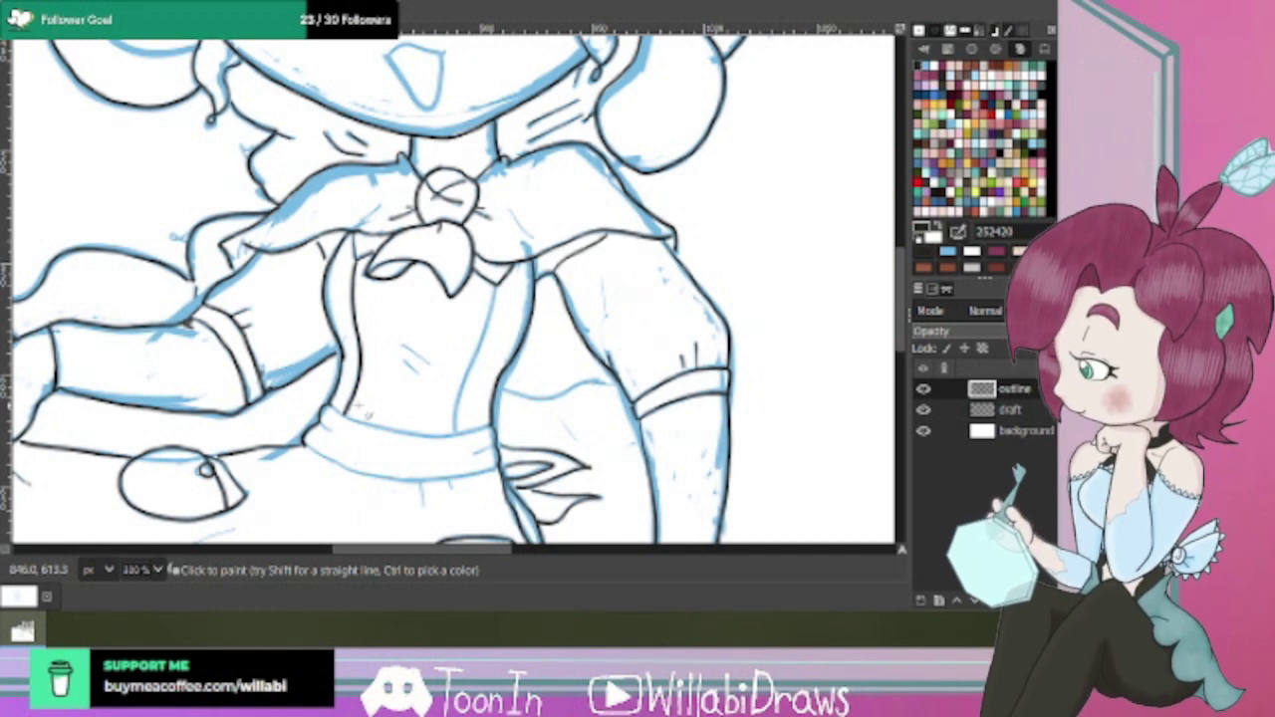
pyautogui.moveTo(498, 285); pyautogui.dragTo(488, 335)
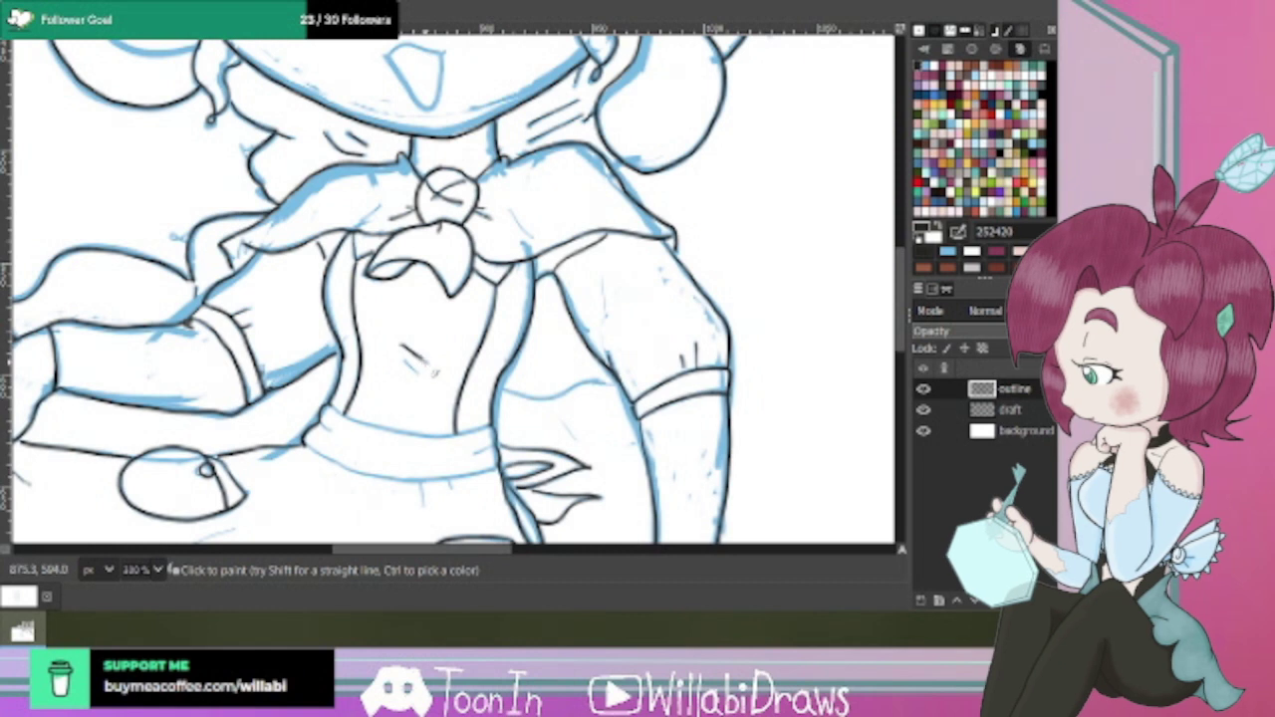
pyautogui.moveTo(402, 359); pyautogui.dragTo(416, 375)
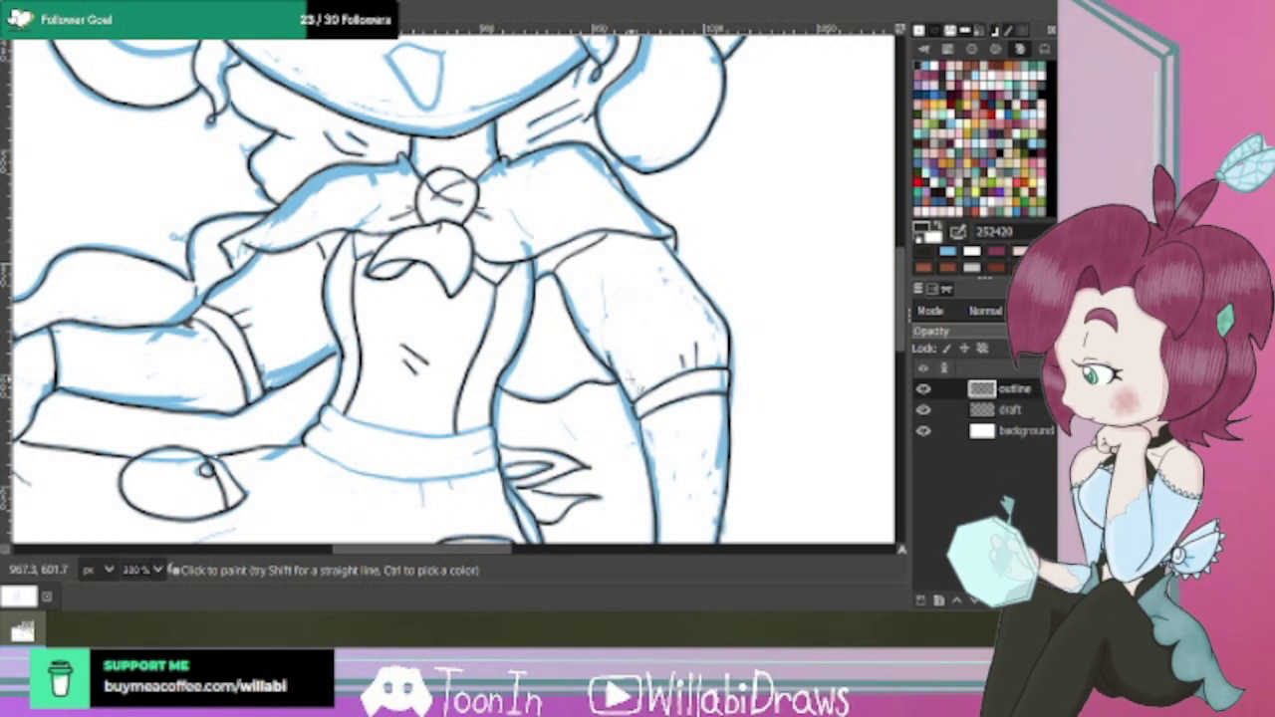
pyautogui.moveTo(898, 317); pyautogui.dragTo(897, 292)
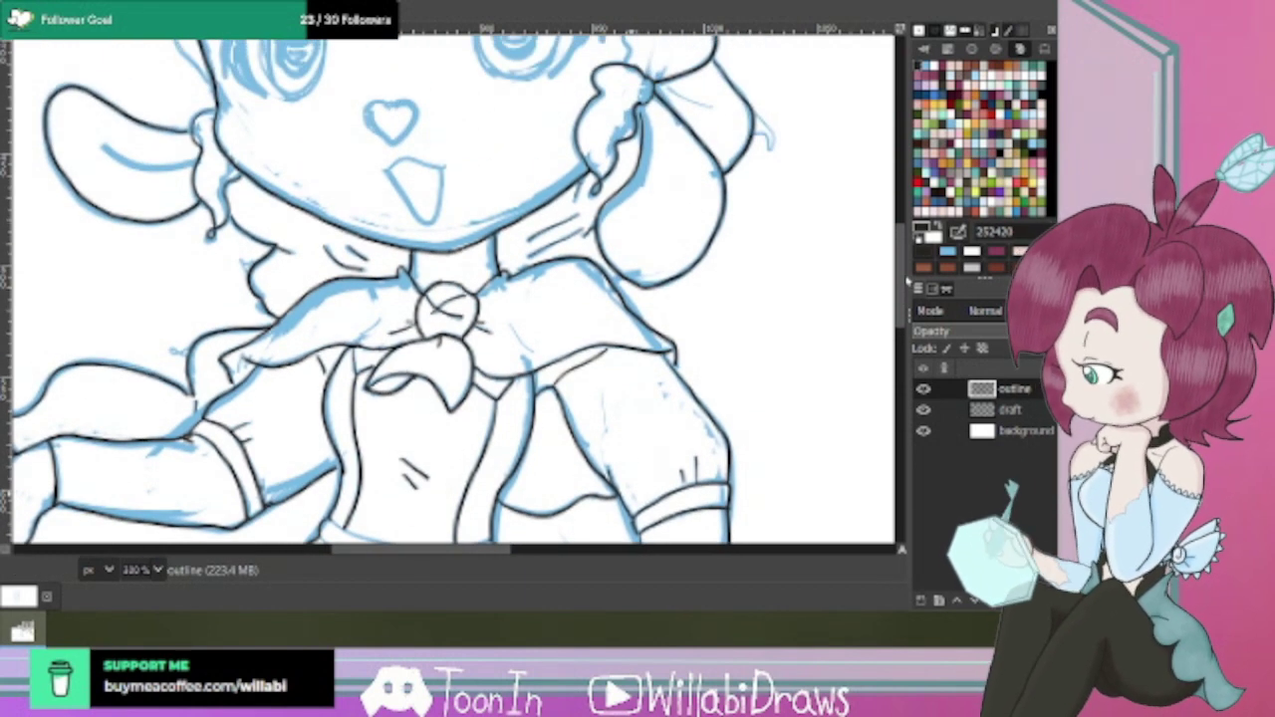
pyautogui.moveTo(343, 348); pyautogui.dragTo(399, 341)
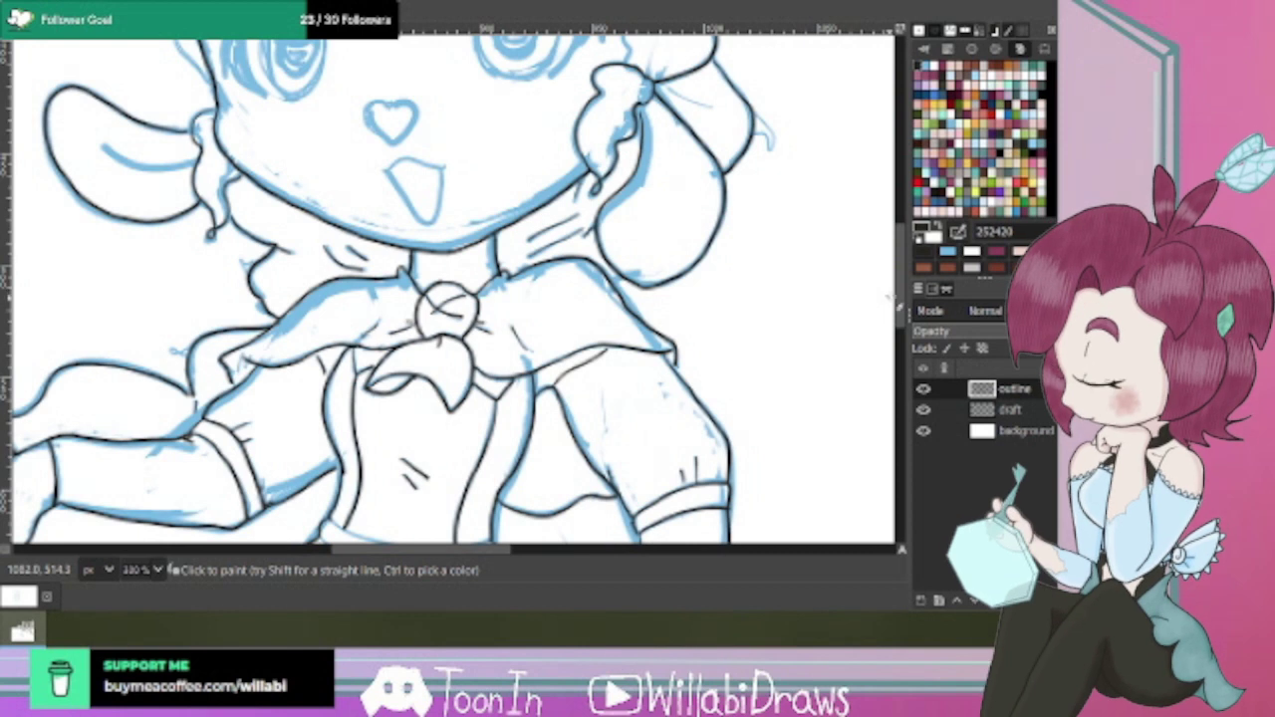
# Ink the heart-shaped nose and the open mouth on the face.
pyautogui.moveTo(901, 299); pyautogui.dragTo(900, 254)
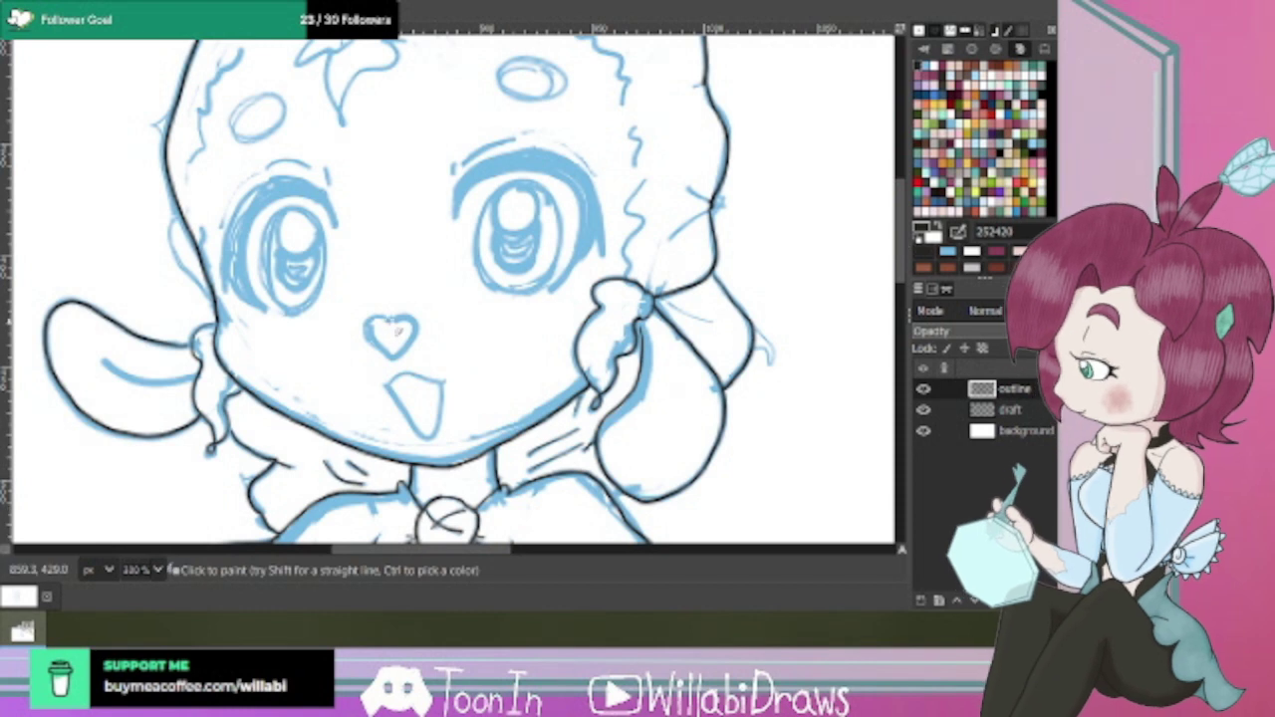
pyautogui.moveTo(399, 331)
pyautogui.mouseDown()
pyautogui.moveTo(379, 352)
pyautogui.moveTo(404, 370)
pyautogui.moveTo(427, 334)
pyautogui.mouseUp()
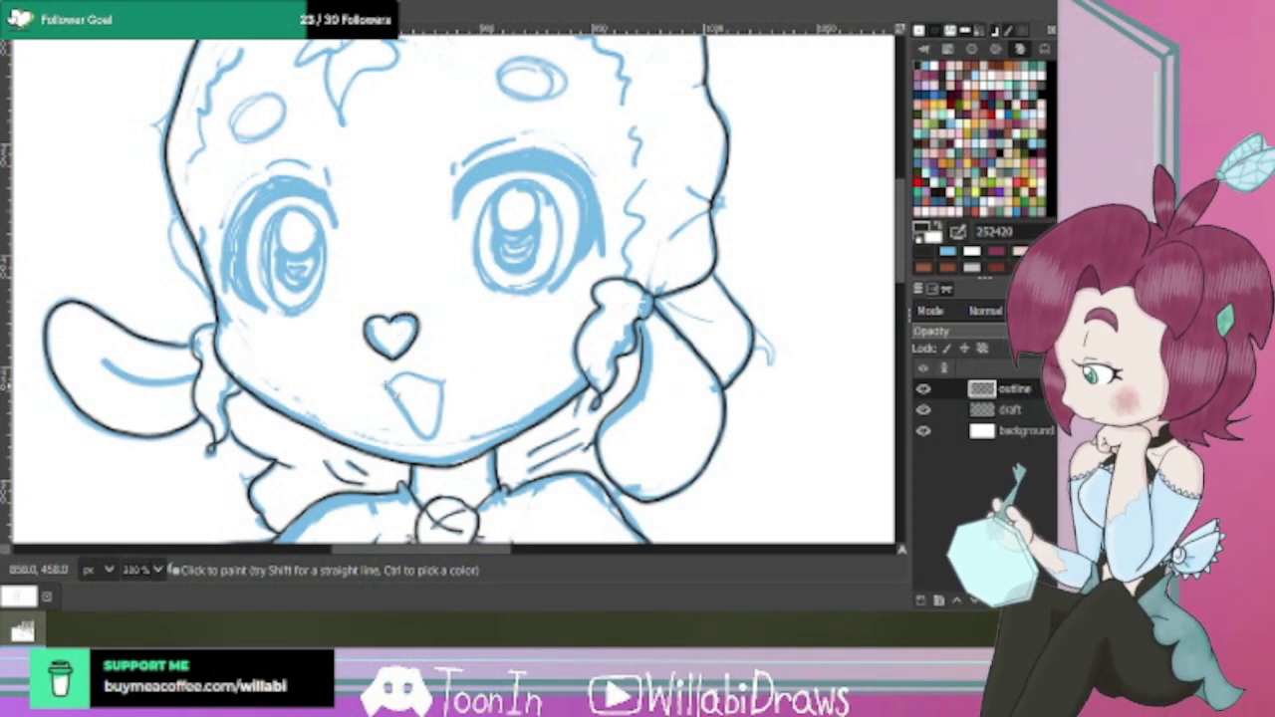
pyautogui.moveTo(394, 379); pyautogui.dragTo(451, 392)
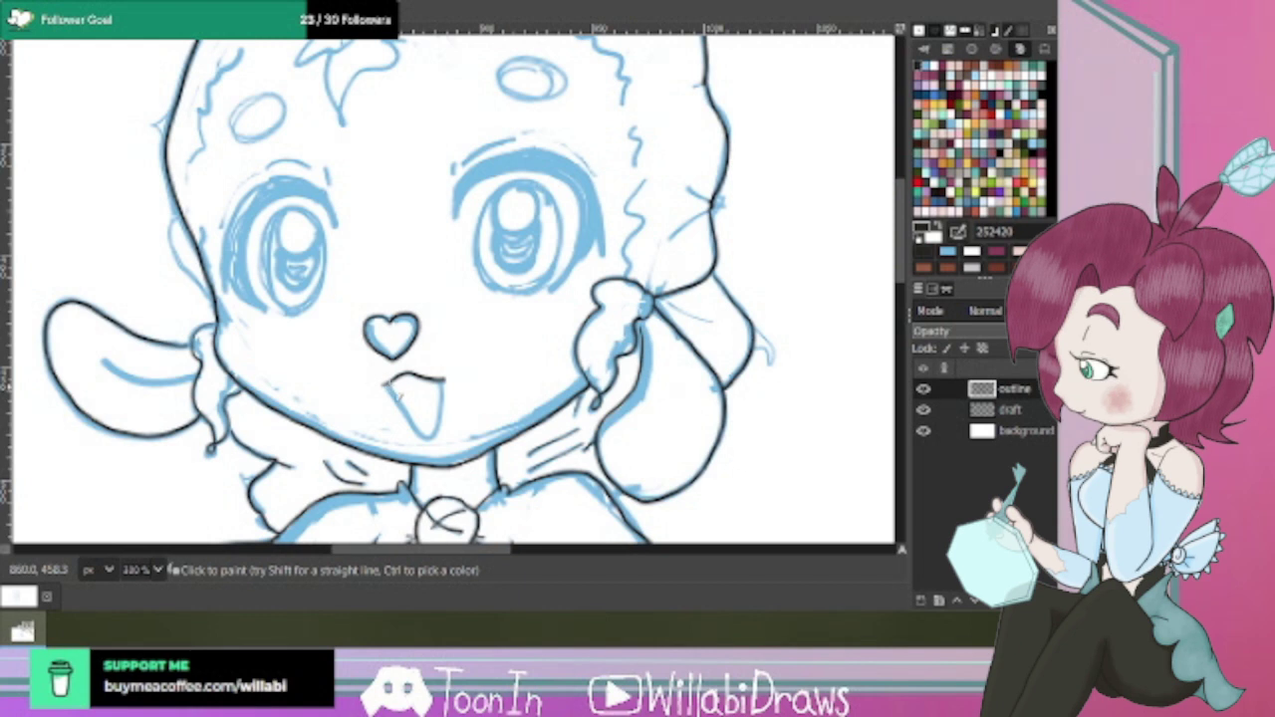
pyautogui.moveTo(396, 399)
pyautogui.mouseDown()
pyautogui.moveTo(433, 446)
pyautogui.moveTo(445, 439)
pyautogui.moveTo(442, 378)
pyautogui.mouseUp()
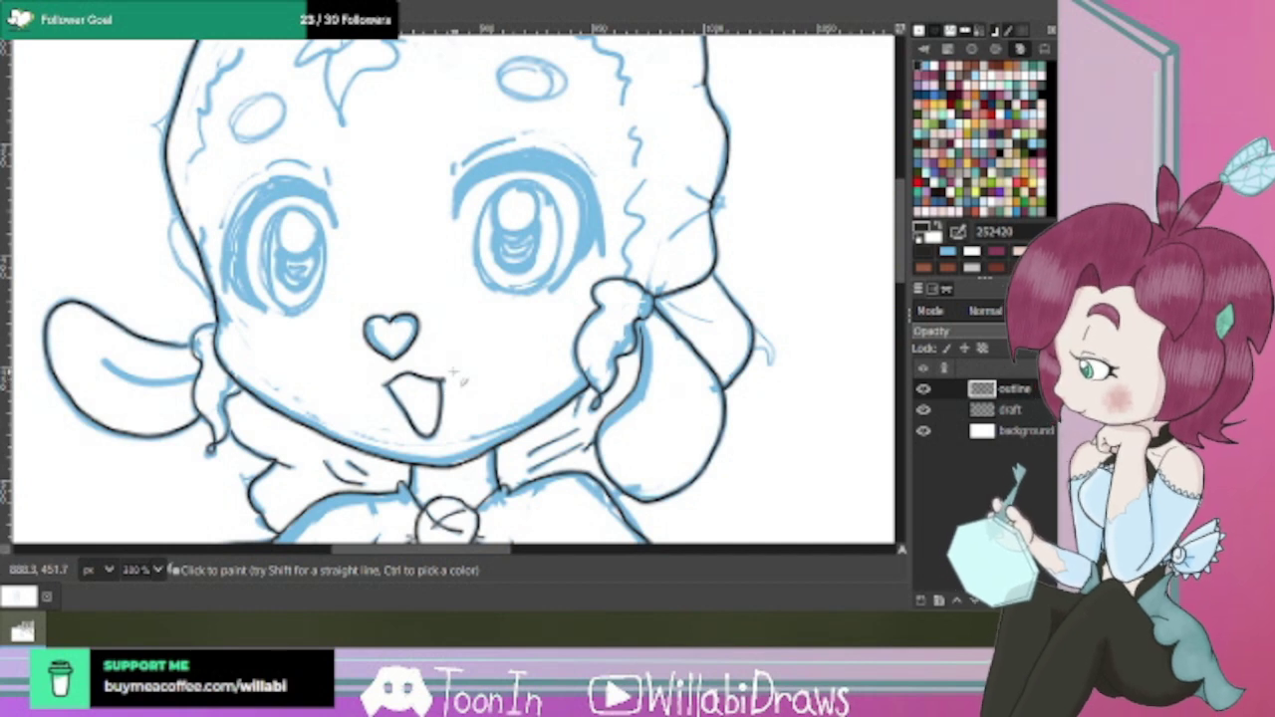
# Ink the curled forelock, the wavy fringe line across the forehead and the squiggly wool lines down both sides of the face.
pyautogui.moveTo(901, 278); pyautogui.dragTo(902, 252)
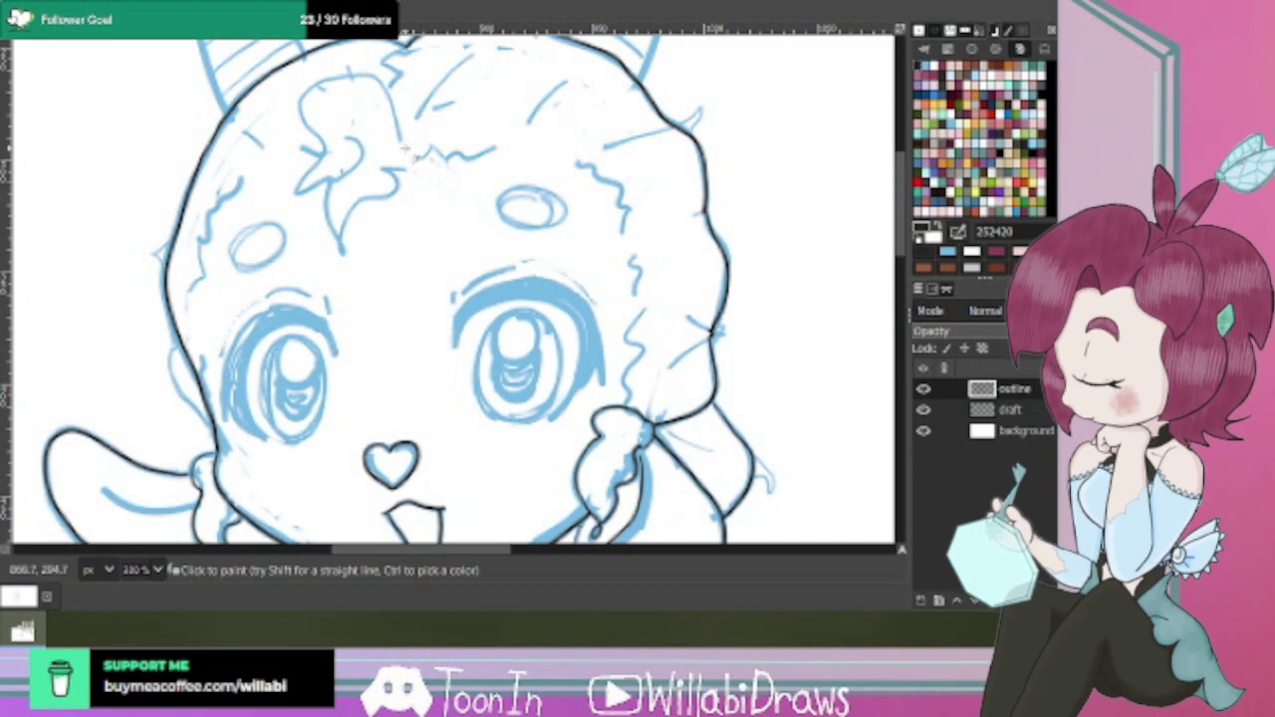
pyautogui.moveTo(404, 144)
pyautogui.mouseDown()
pyautogui.moveTo(378, 81)
pyautogui.moveTo(351, 80)
pyautogui.moveTo(302, 110)
pyautogui.moveTo(328, 147)
pyautogui.moveTo(328, 169)
pyautogui.moveTo(302, 172)
pyautogui.moveTo(304, 204)
pyautogui.moveTo(326, 180)
pyautogui.moveTo(354, 185)
pyautogui.moveTo(374, 164)
pyautogui.moveTo(347, 140)
pyautogui.moveTo(330, 222)
pyautogui.moveTo(349, 263)
pyautogui.moveTo(358, 203)
pyautogui.moveTo(413, 177)
pyautogui.mouseUp()
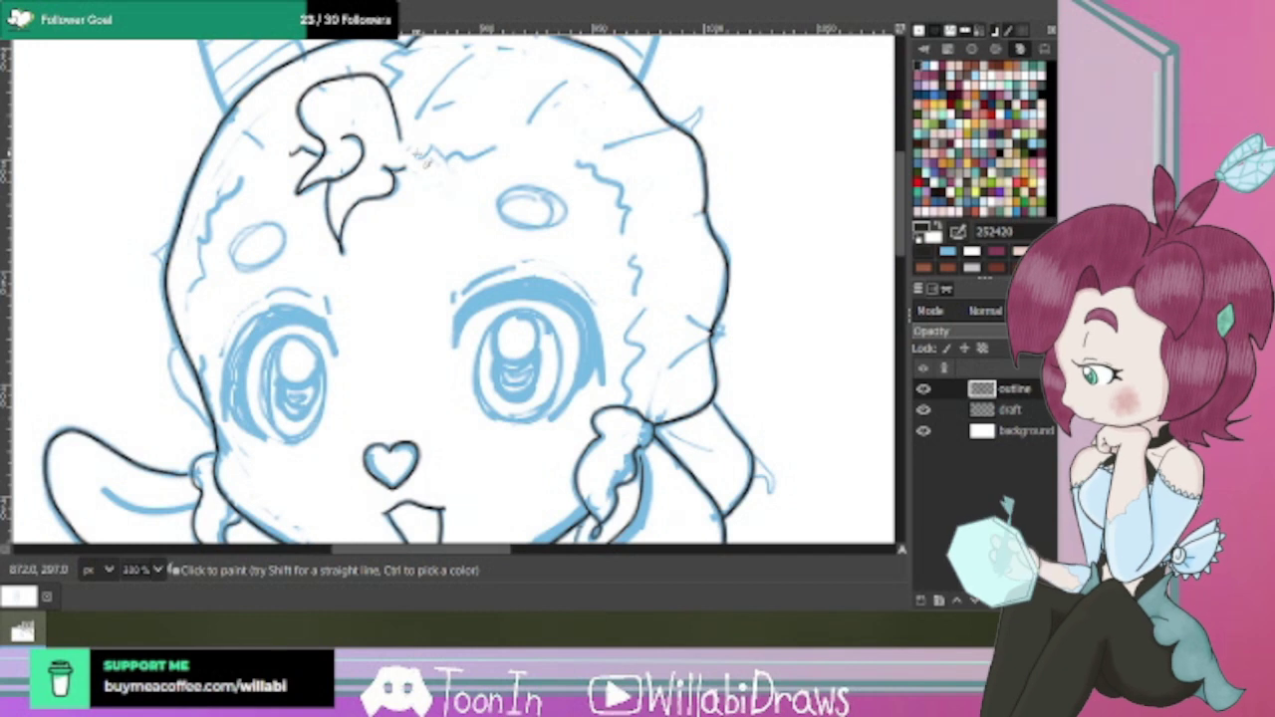
pyautogui.moveTo(416, 153)
pyautogui.mouseDown()
pyautogui.moveTo(467, 153)
pyautogui.moveTo(474, 167)
pyautogui.moveTo(499, 150)
pyautogui.mouseUp()
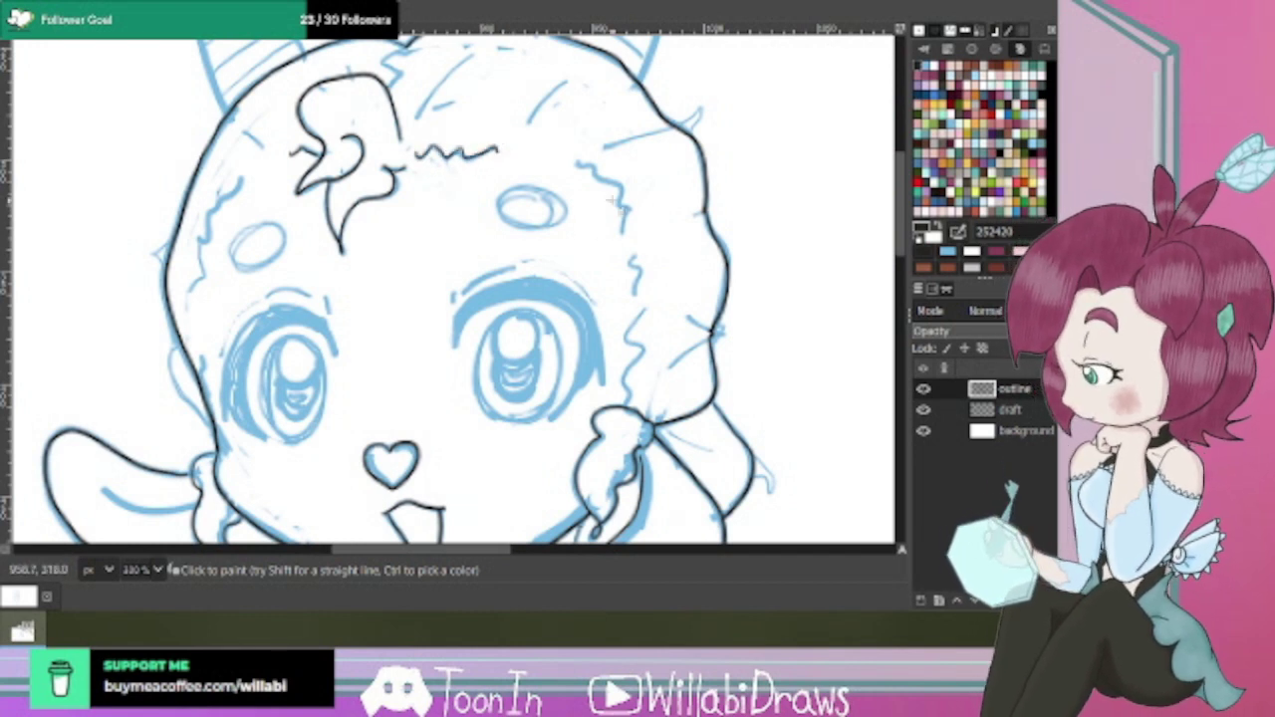
pyautogui.moveTo(617, 204)
pyautogui.mouseDown()
pyautogui.moveTo(580, 164)
pyautogui.moveTo(625, 187)
pyautogui.moveTo(625, 212)
pyautogui.moveTo(638, 212)
pyautogui.moveTo(630, 242)
pyautogui.moveTo(647, 271)
pyautogui.moveTo(639, 261)
pyautogui.moveTo(644, 319)
pyautogui.moveTo(630, 333)
pyautogui.moveTo(651, 351)
pyautogui.moveTo(625, 408)
pyautogui.mouseUp()
pyautogui.moveTo(256, 201)
pyautogui.mouseDown()
pyautogui.moveTo(241, 175)
pyautogui.moveTo(214, 204)
pyautogui.moveTo(215, 249)
pyautogui.moveTo(199, 257)
pyautogui.moveTo(211, 287)
pyautogui.moveTo(188, 286)
pyautogui.mouseUp()
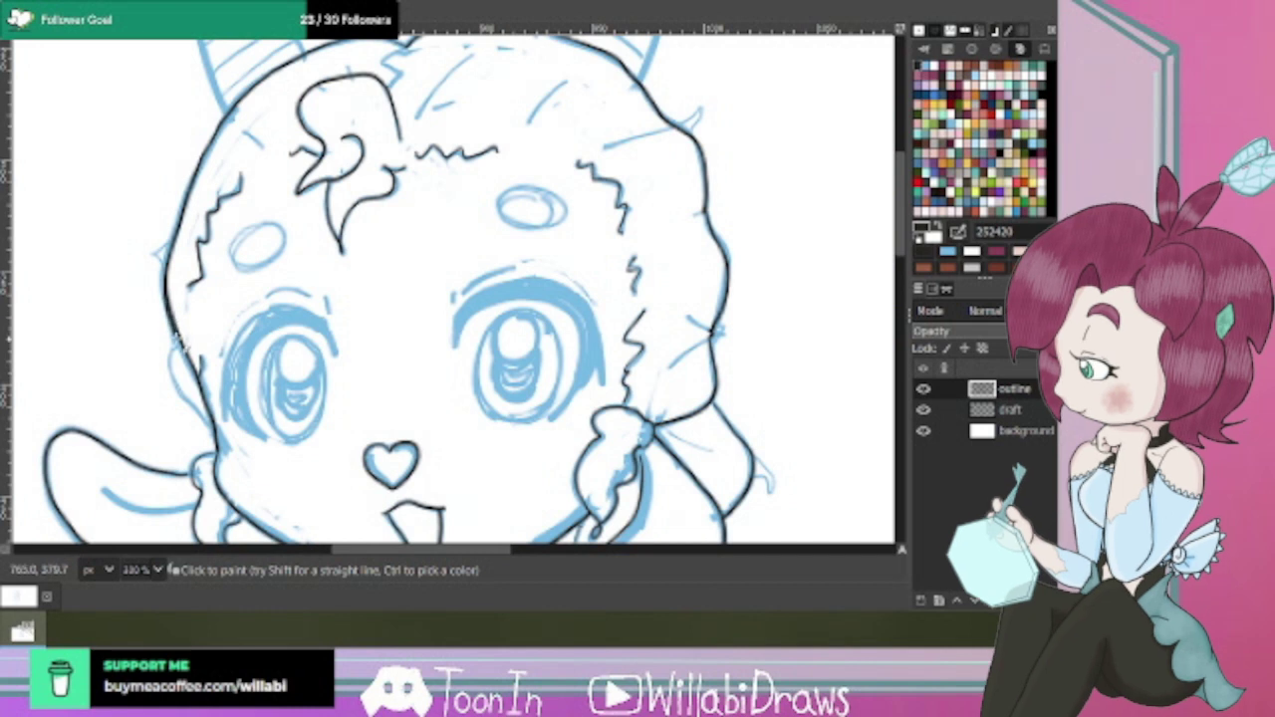
# Ink the crease marks in the wool along the sides of the head and the inner fold line of the outstretched ear.
pyautogui.moveTo(179, 344)
pyautogui.mouseDown()
pyautogui.moveTo(183, 397)
pyautogui.moveTo(236, 460)
pyautogui.mouseUp()
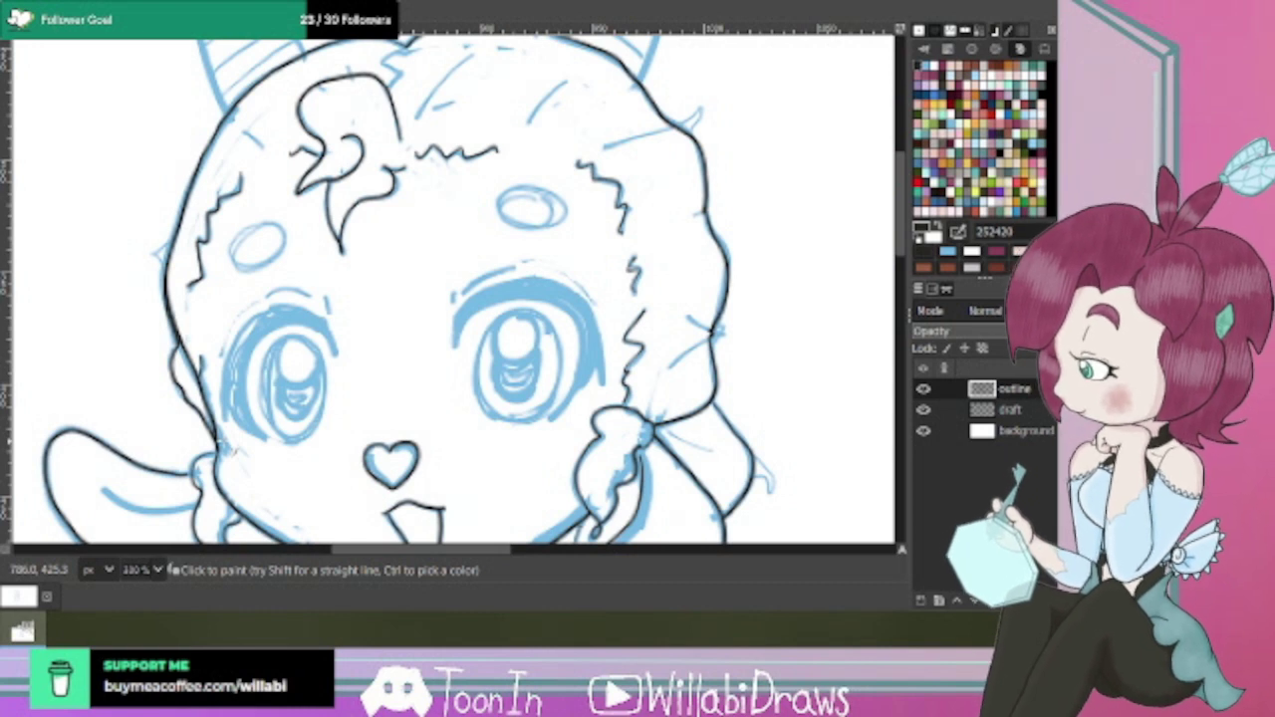
pyautogui.hotkey('ctrl', 'z')
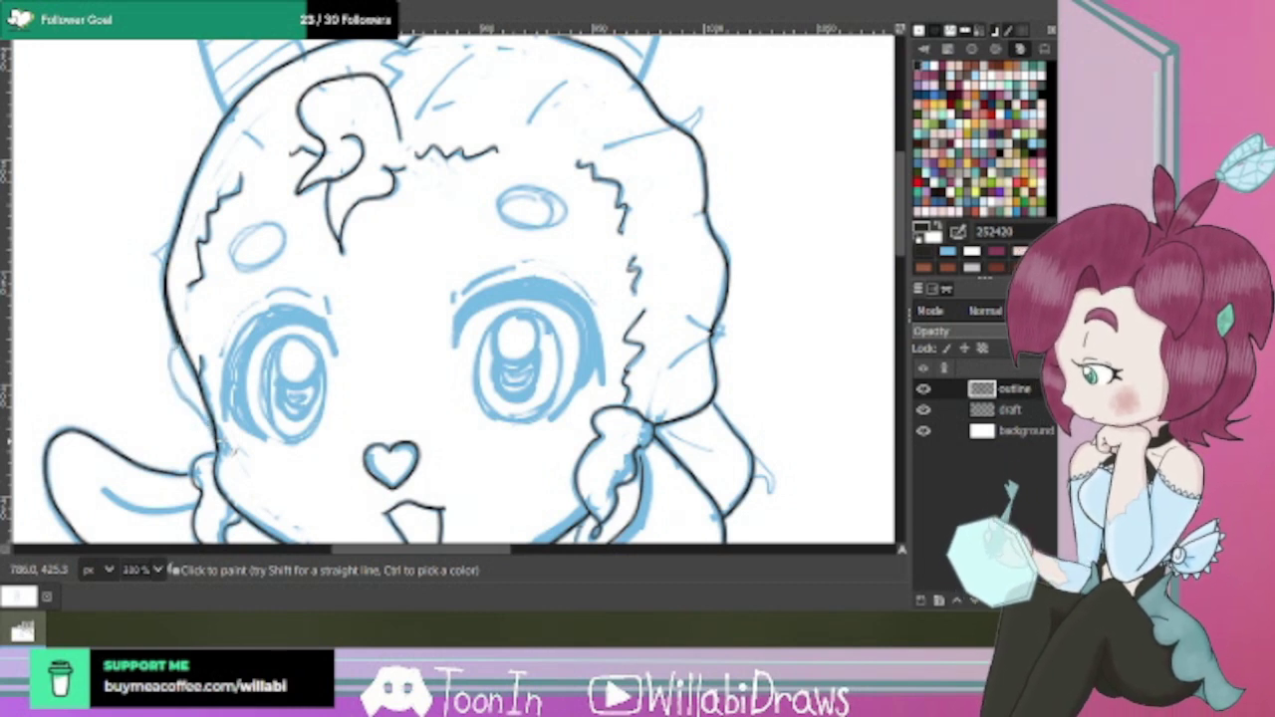
pyautogui.moveTo(899, 254); pyautogui.dragTo(899, 221)
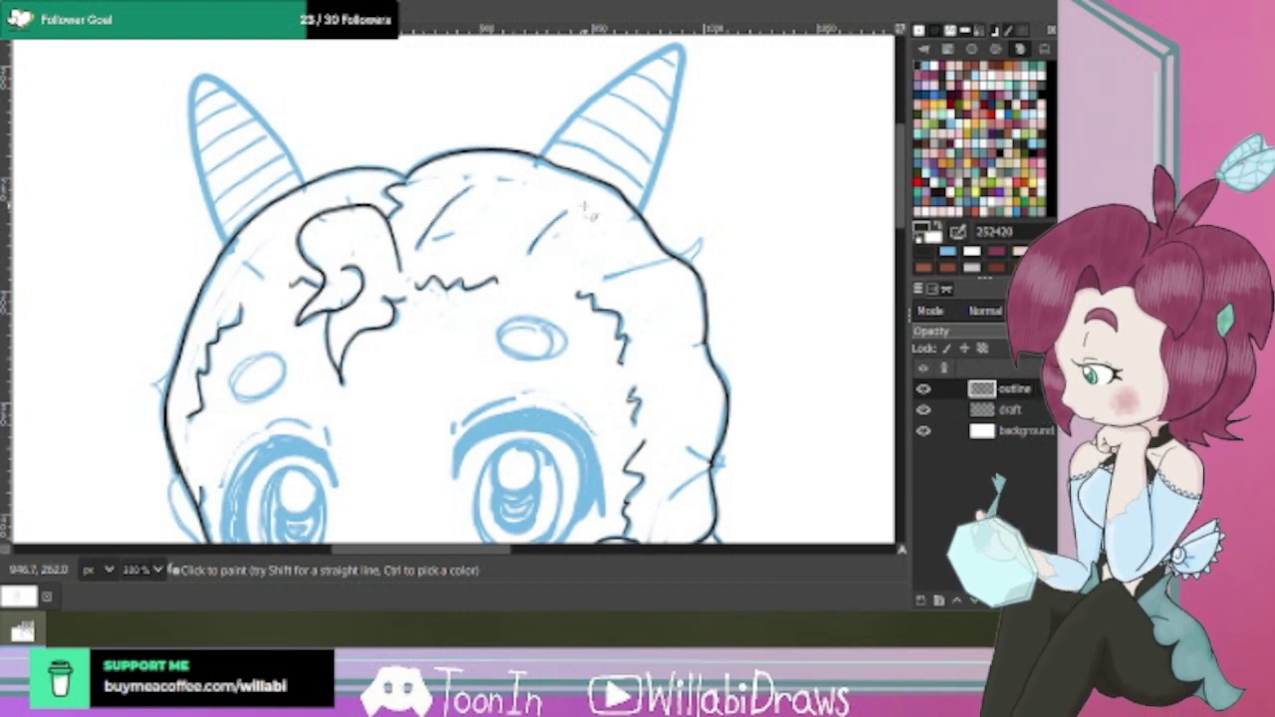
pyautogui.moveTo(605, 280); pyautogui.dragTo(664, 263)
pyautogui.moveTo(693, 348); pyautogui.dragTo(708, 343)
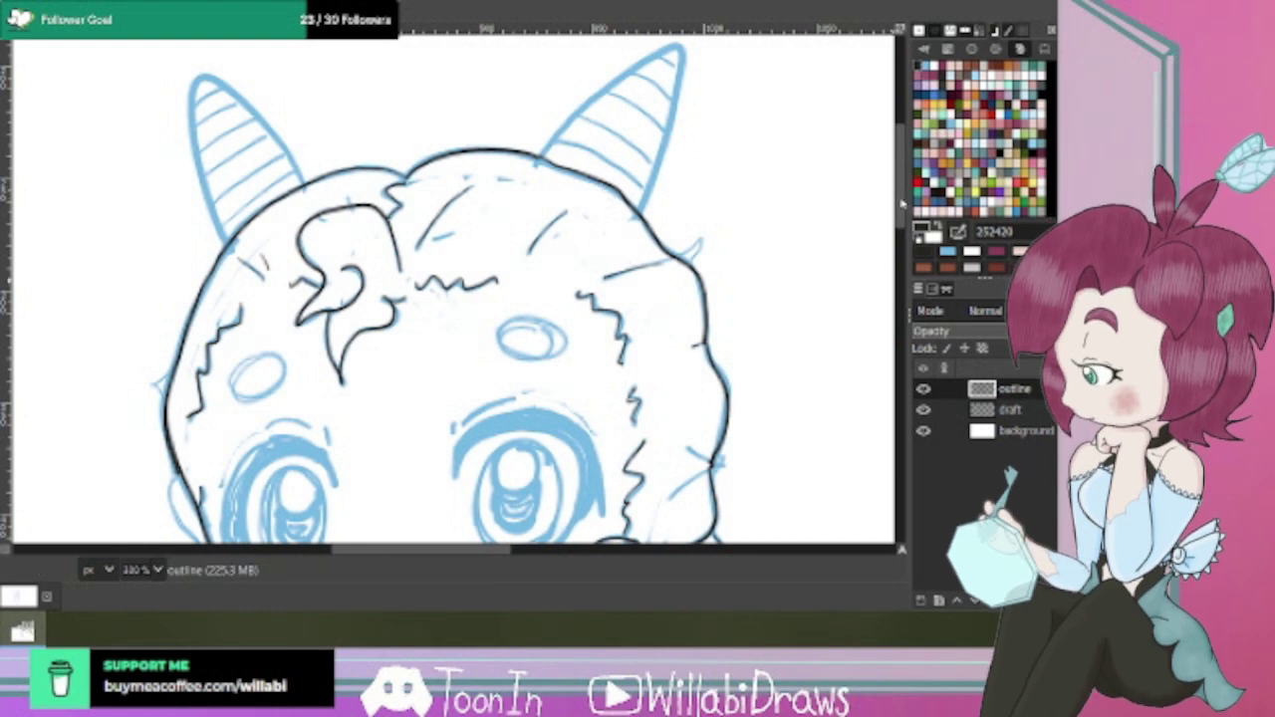
pyautogui.scroll(-5, 901, 204)
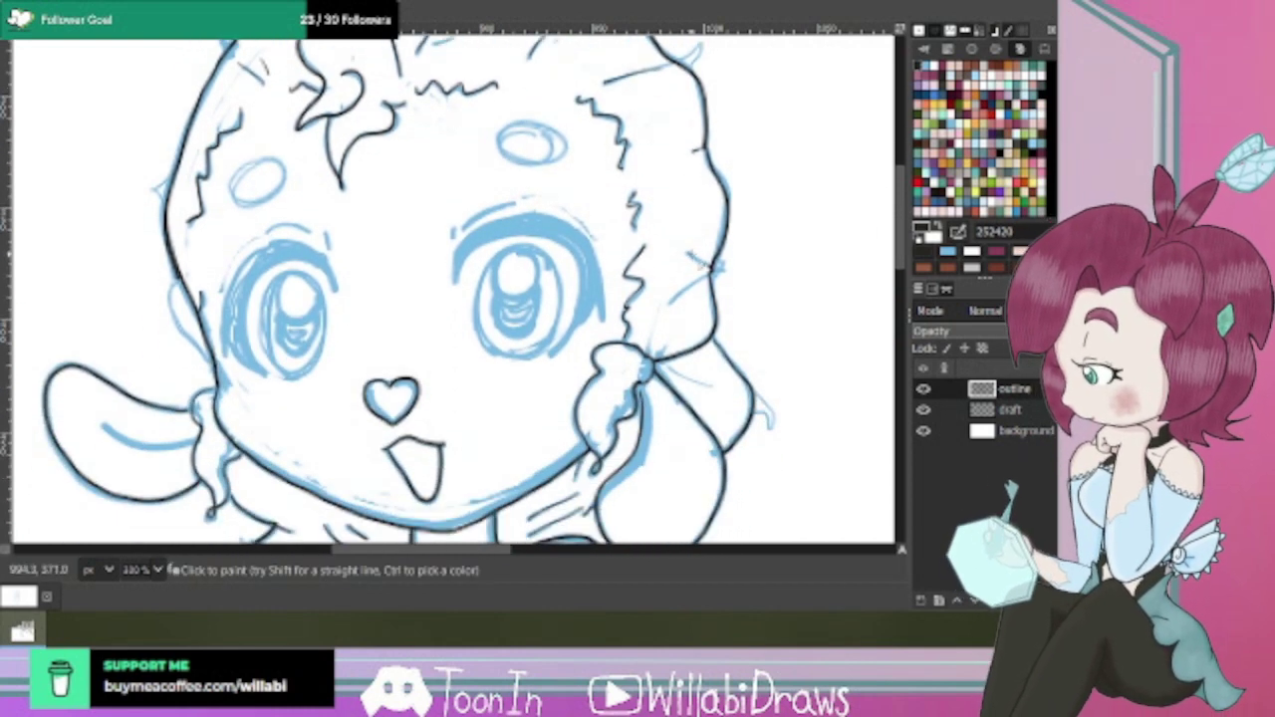
pyautogui.moveTo(691, 256)
pyautogui.mouseDown()
pyautogui.moveTo(723, 286)
pyautogui.moveTo(673, 300)
pyautogui.mouseUp()
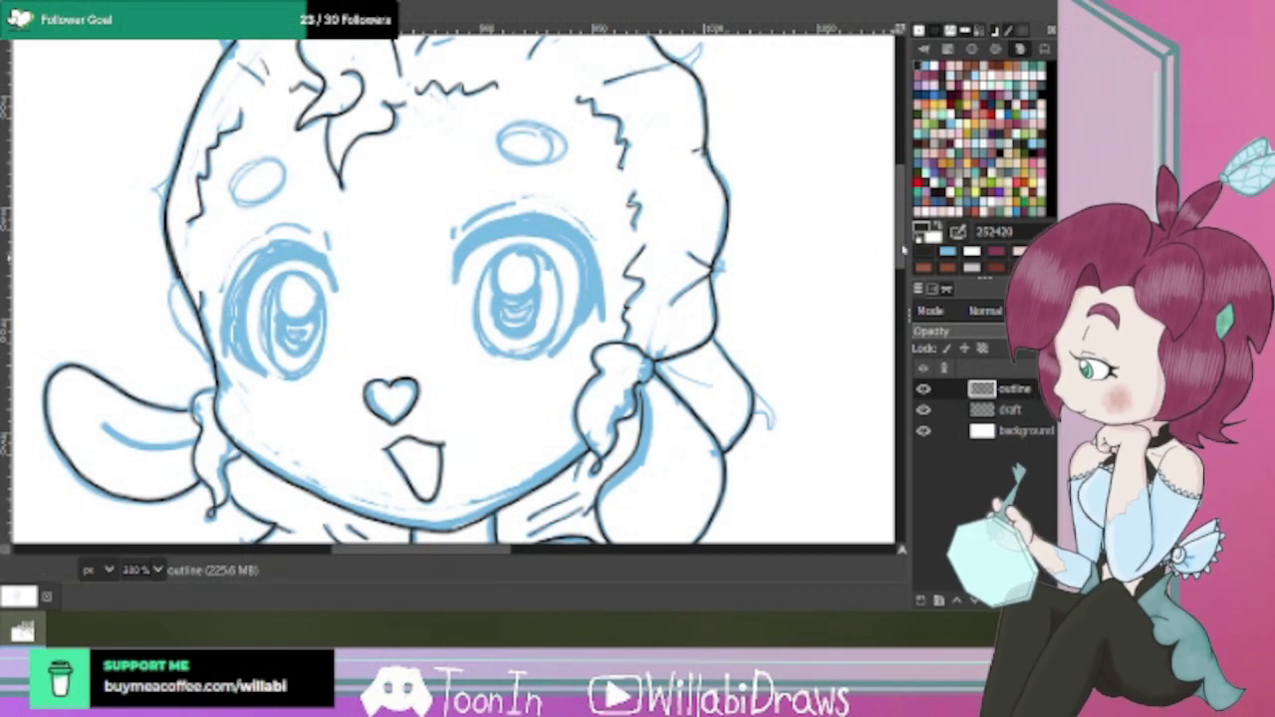
pyautogui.scroll(-3, 904, 254)
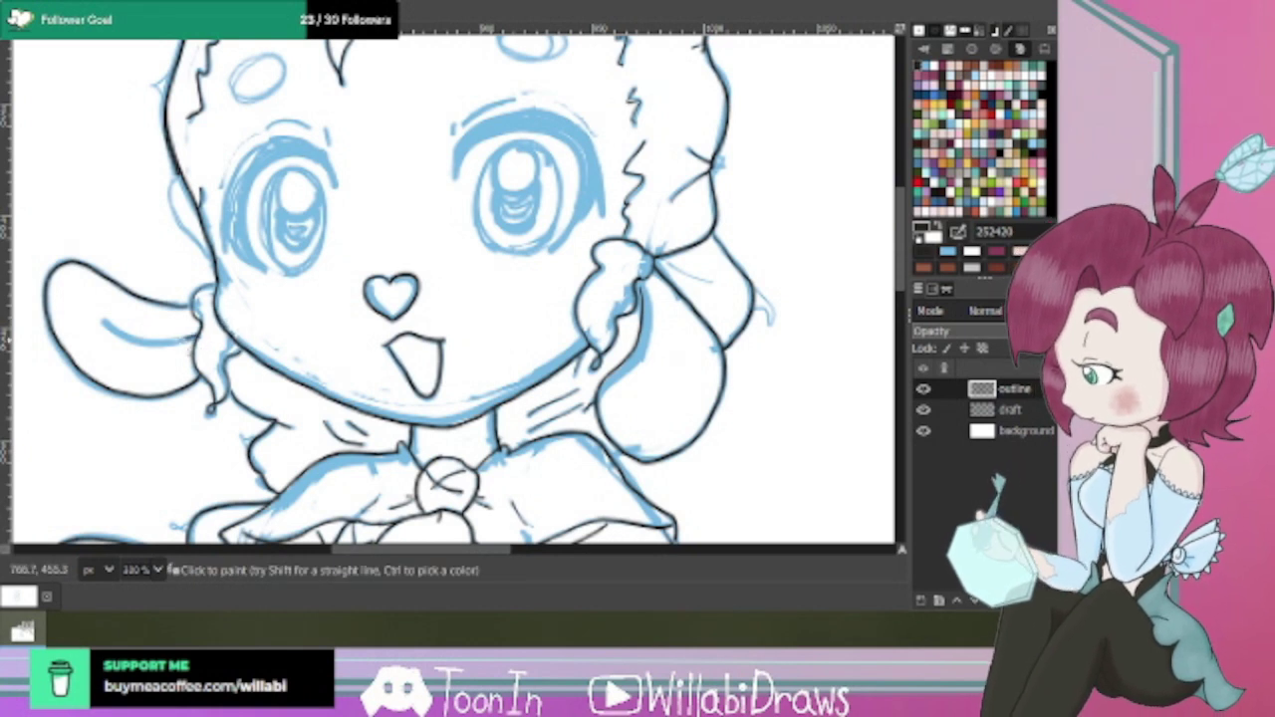
pyautogui.moveTo(188, 351); pyautogui.dragTo(114, 335)
# Ink the inner edge of the thick upper lash on both eyes, curving it down around the outer corners.
pyautogui.scroll(3, 902, 263)
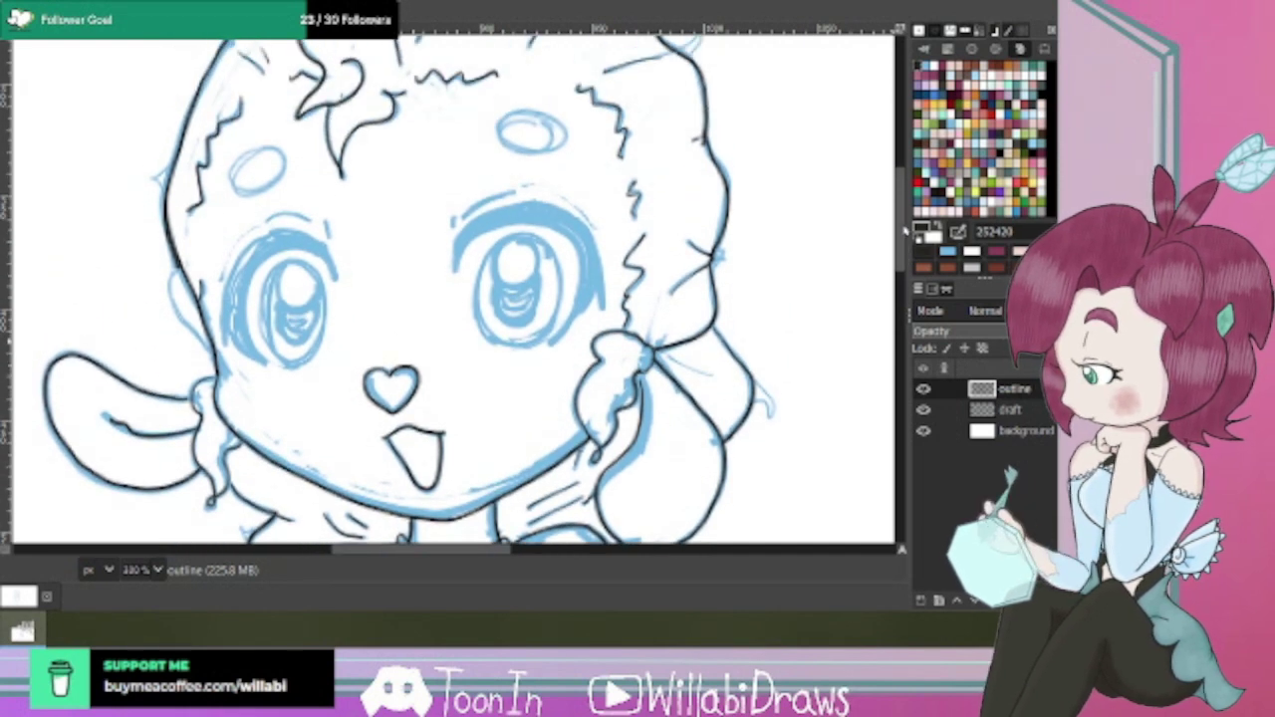
pyautogui.moveTo(456, 267)
pyautogui.mouseDown()
pyautogui.moveTo(488, 227)
pyautogui.moveTo(554, 235)
pyautogui.moveTo(586, 258)
pyautogui.moveTo(574, 315)
pyautogui.mouseUp()
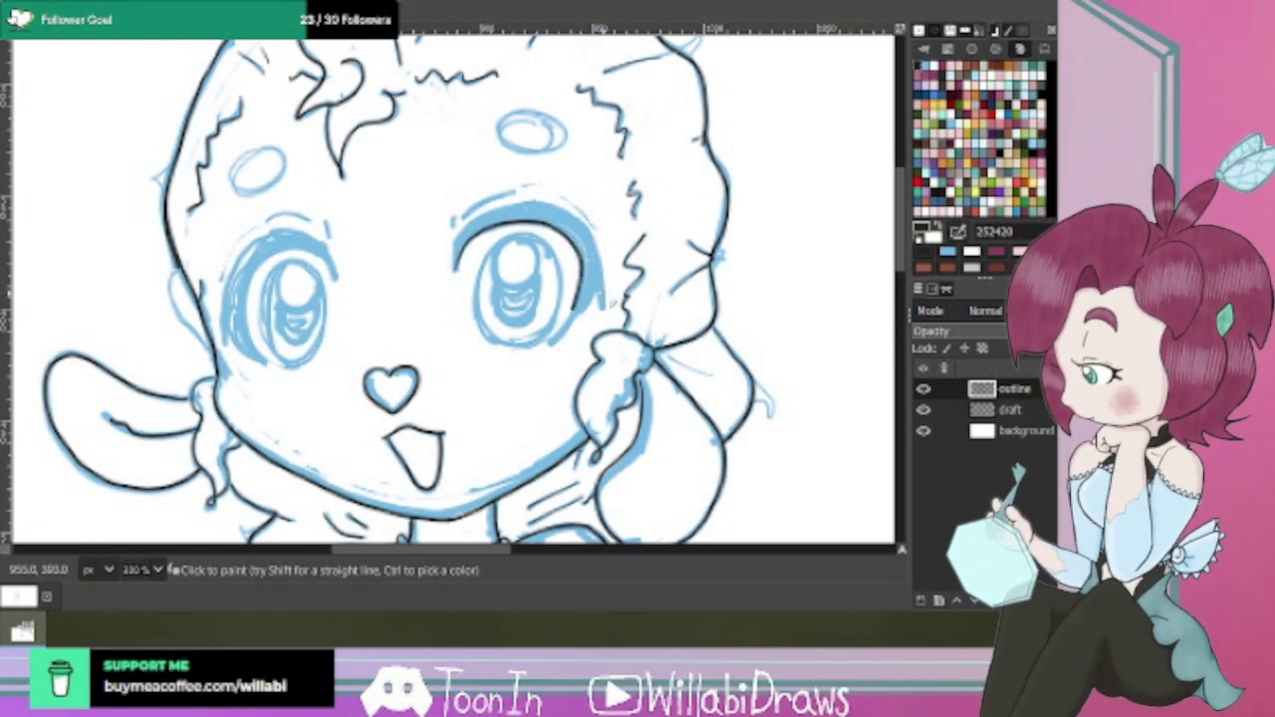
pyautogui.hotkey('ctrl', 'z')
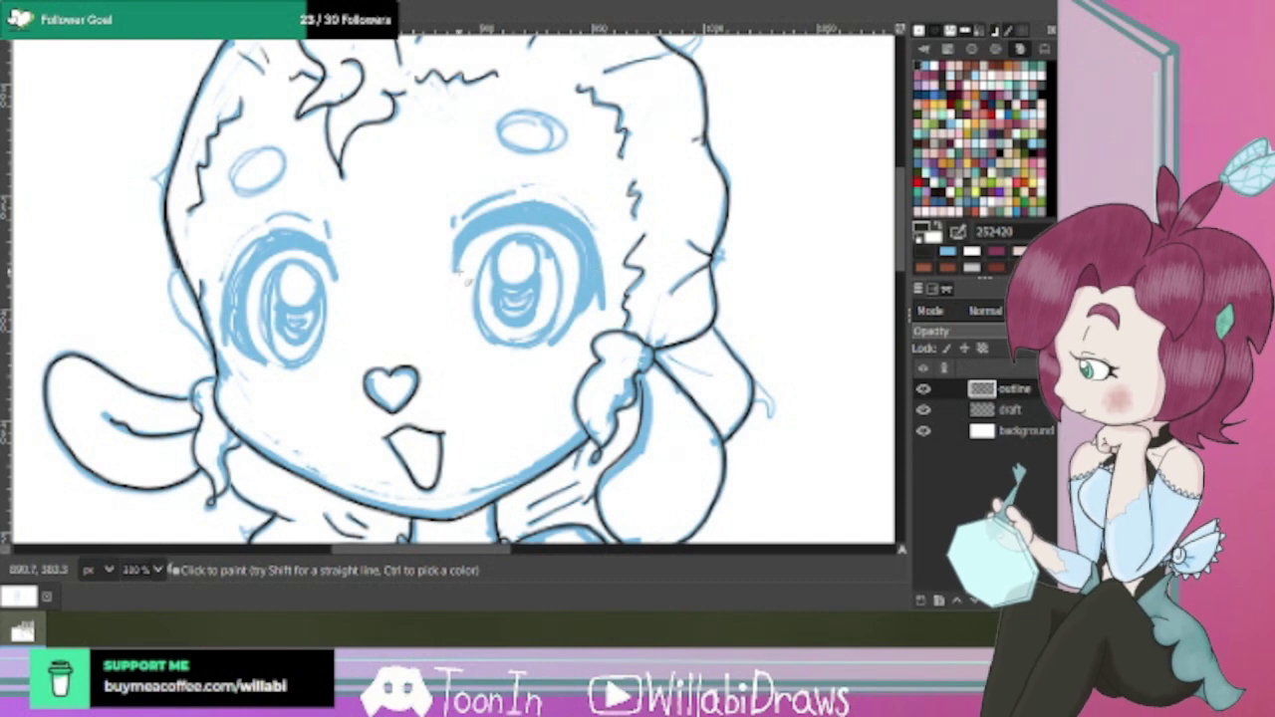
pyautogui.moveTo(455, 271)
pyautogui.mouseDown()
pyautogui.moveTo(458, 237)
pyautogui.moveTo(510, 213)
pyautogui.moveTo(556, 223)
pyautogui.moveTo(586, 251)
pyautogui.moveTo(598, 297)
pyautogui.moveTo(556, 350)
pyautogui.mouseUp()
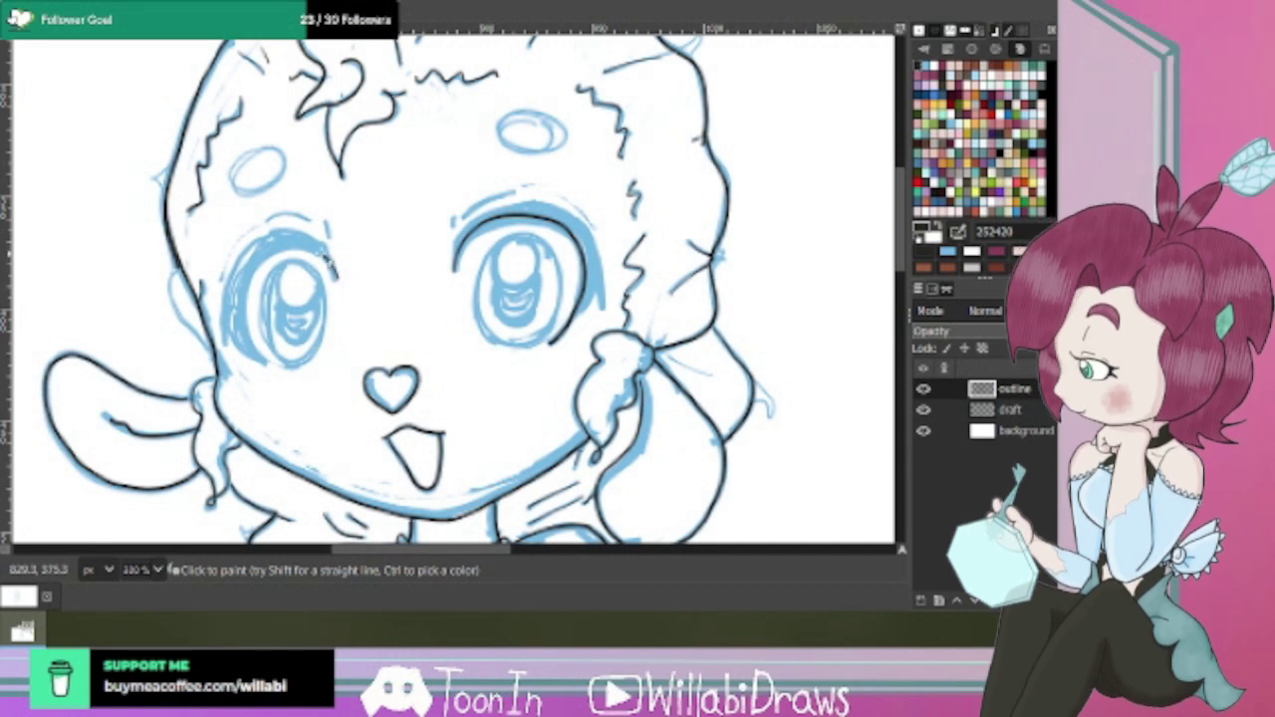
pyautogui.moveTo(292, 247)
pyautogui.mouseDown()
pyautogui.moveTo(251, 298)
pyautogui.moveTo(271, 371)
pyautogui.mouseUp()
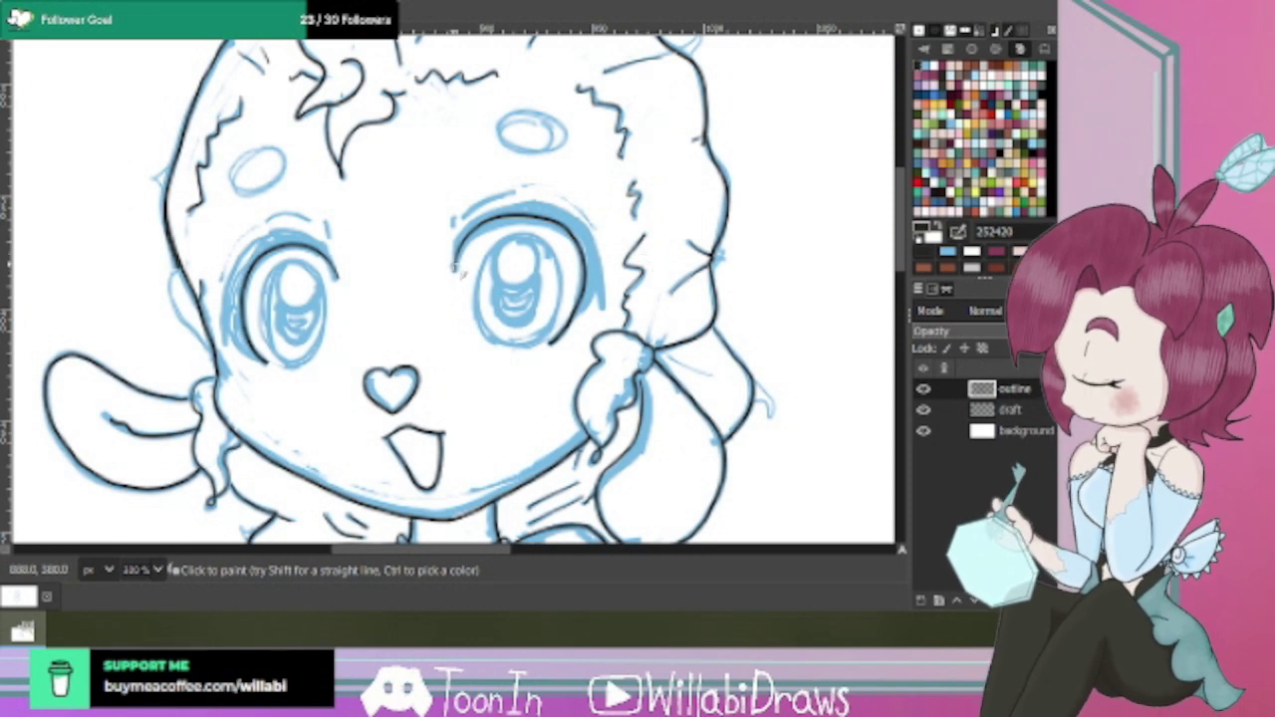
# Ink the outer lash edges with pointed outer corners on both eyes, plus the two oval brows above them.
pyautogui.moveTo(460, 267)
pyautogui.mouseDown()
pyautogui.moveTo(485, 216)
pyautogui.moveTo(567, 212)
pyautogui.moveTo(594, 246)
pyautogui.moveTo(599, 321)
pyautogui.mouseUp()
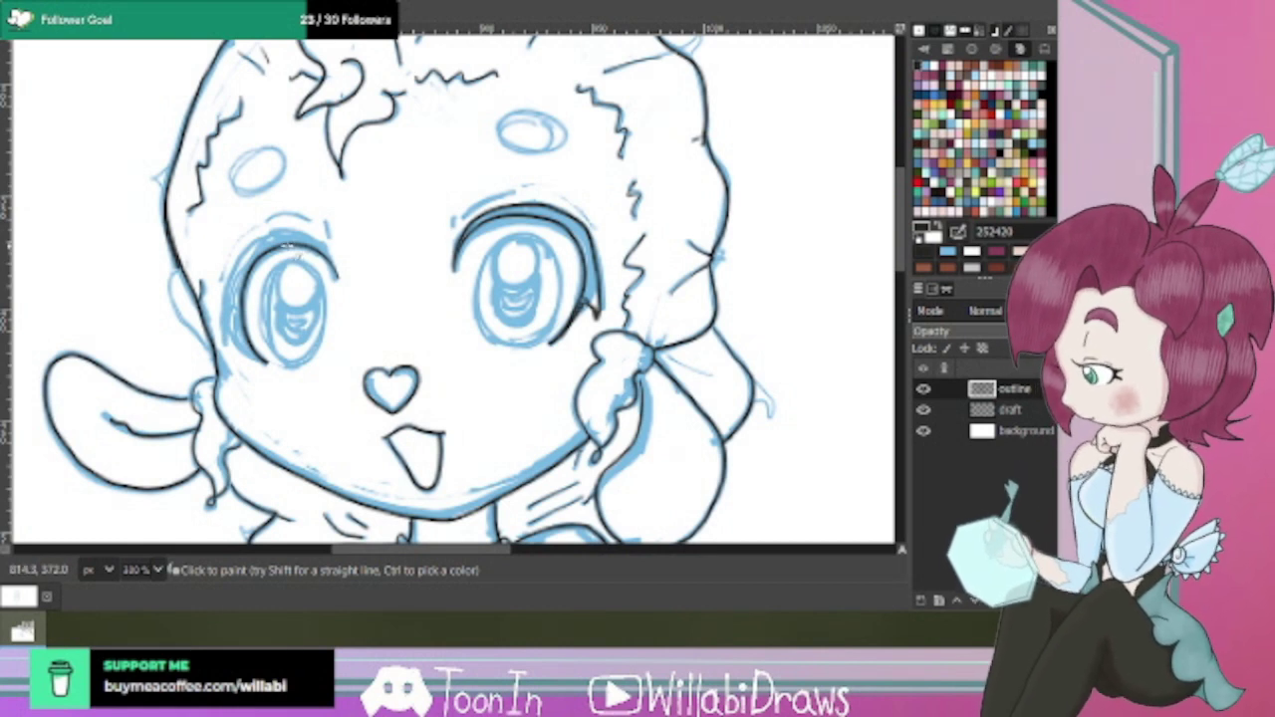
pyautogui.moveTo(348, 287)
pyautogui.mouseDown()
pyautogui.moveTo(312, 235)
pyautogui.moveTo(257, 236)
pyautogui.moveTo(223, 307)
pyautogui.moveTo(229, 353)
pyautogui.moveTo(228, 340)
pyautogui.moveTo(273, 371)
pyautogui.mouseUp()
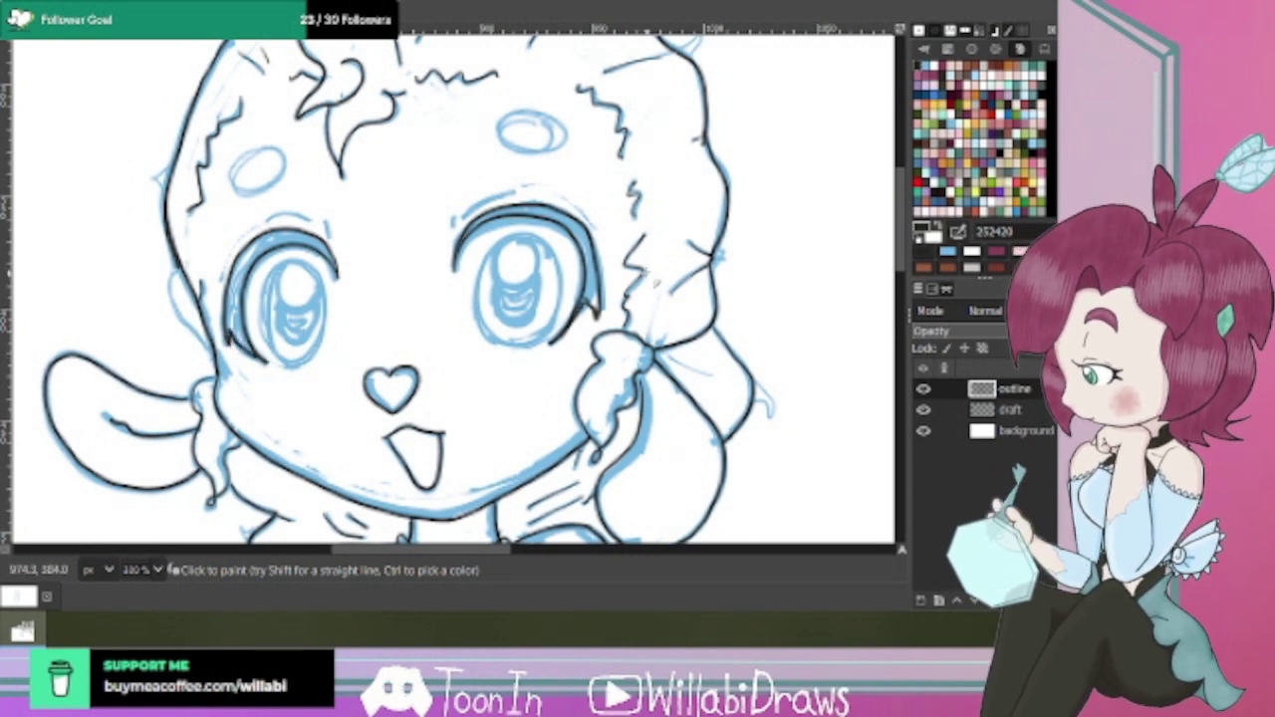
pyautogui.hotkey('ctrl', 'z')
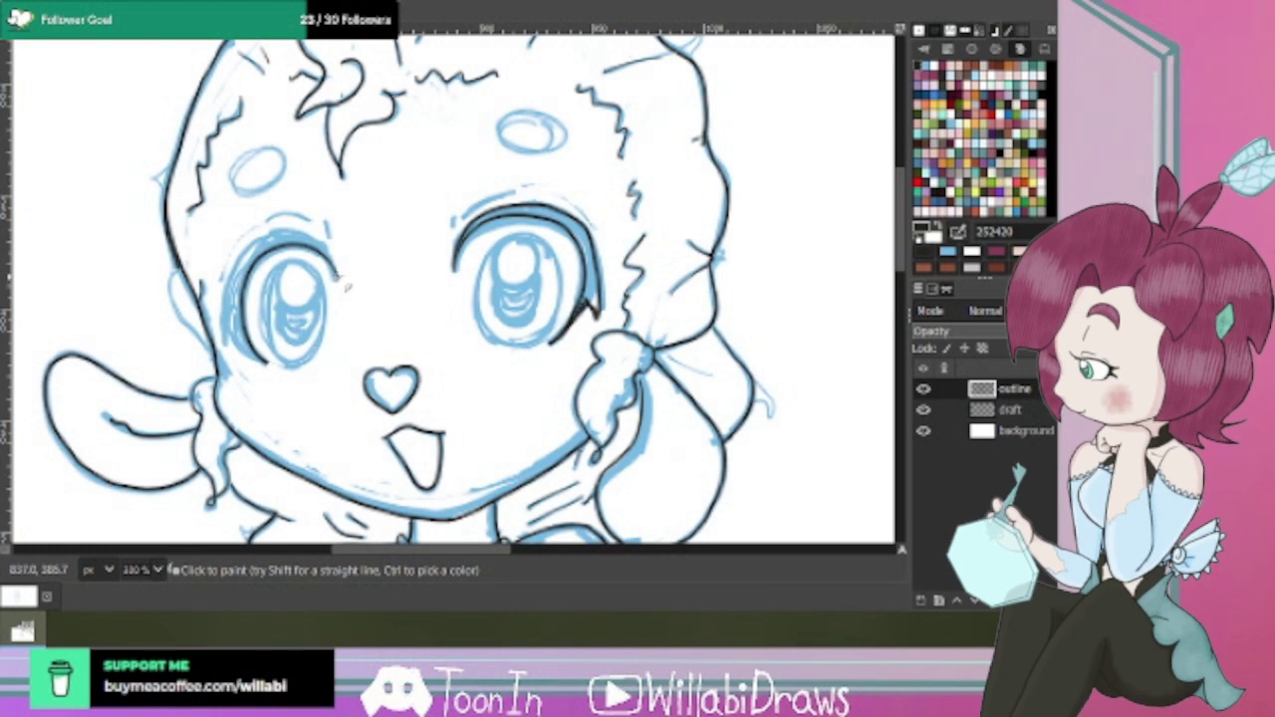
pyautogui.moveTo(345, 283)
pyautogui.mouseDown()
pyautogui.moveTo(289, 233)
pyautogui.moveTo(227, 287)
pyautogui.mouseUp()
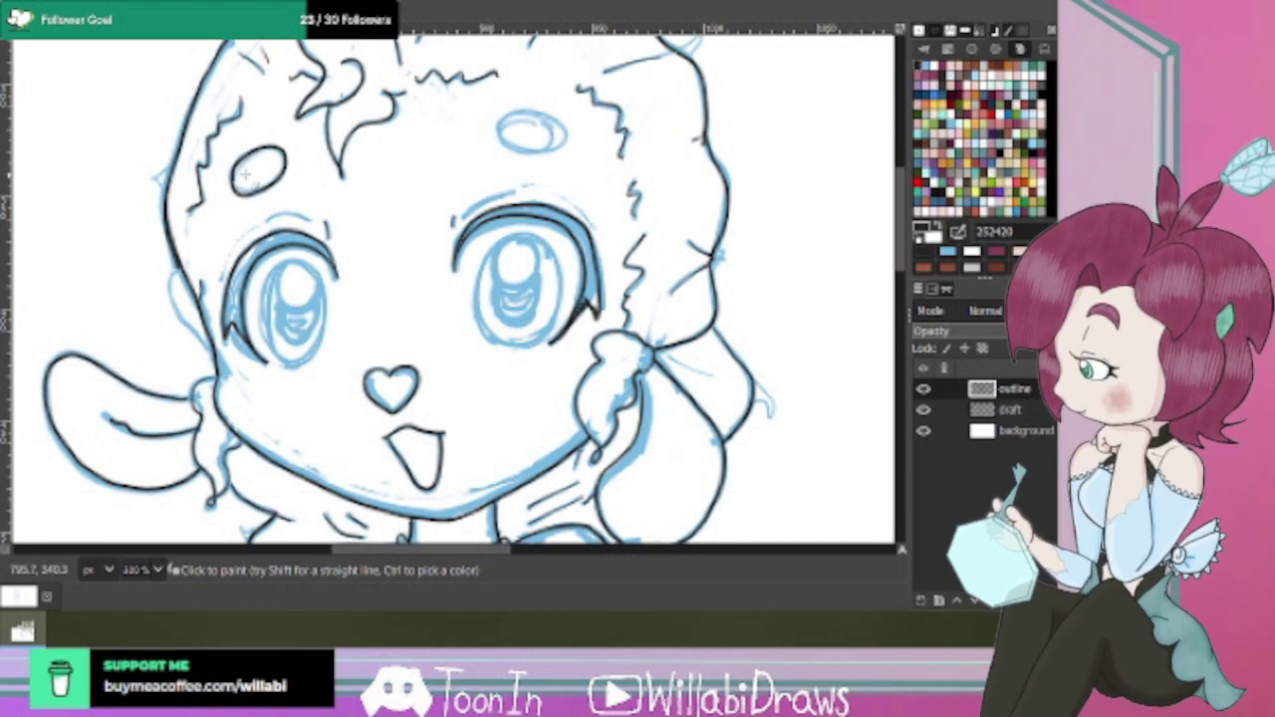
pyautogui.scroll(5, 891, 259)
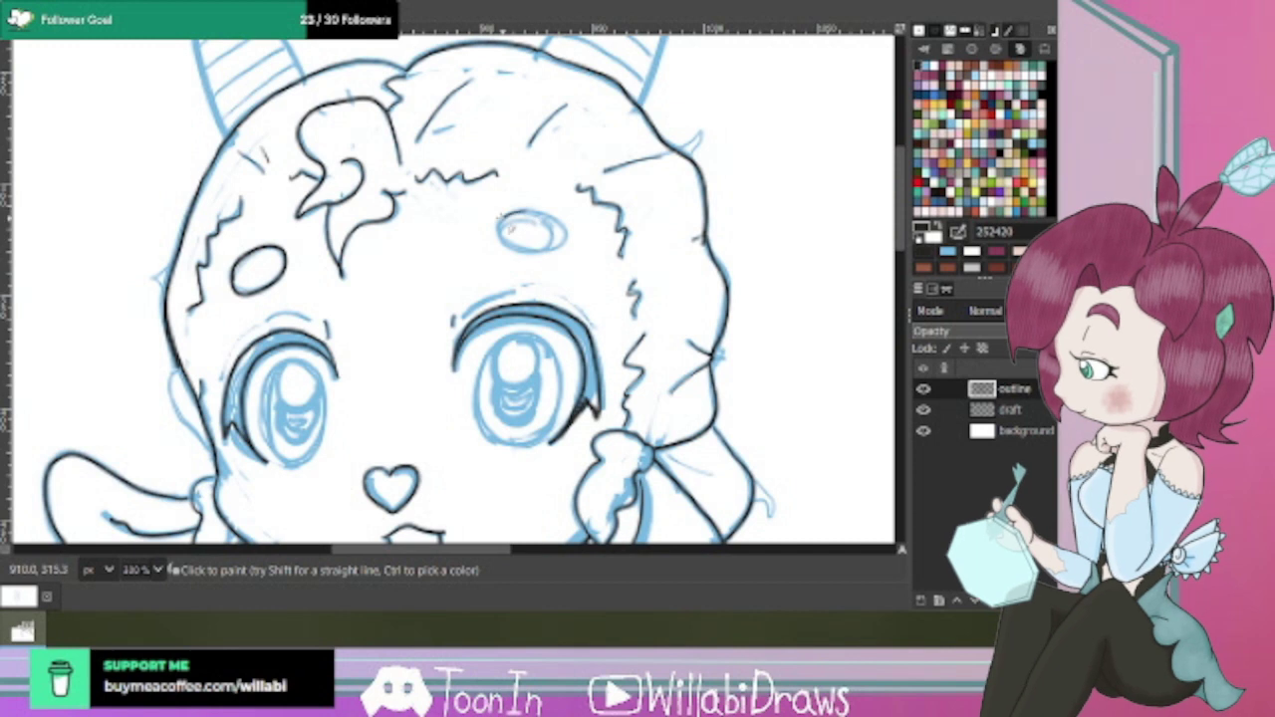
pyautogui.moveTo(498, 232)
pyautogui.mouseDown()
pyautogui.moveTo(543, 256)
pyautogui.moveTo(573, 236)
pyautogui.moveTo(532, 212)
pyautogui.moveTo(510, 213)
pyautogui.moveTo(500, 231)
pyautogui.mouseUp()
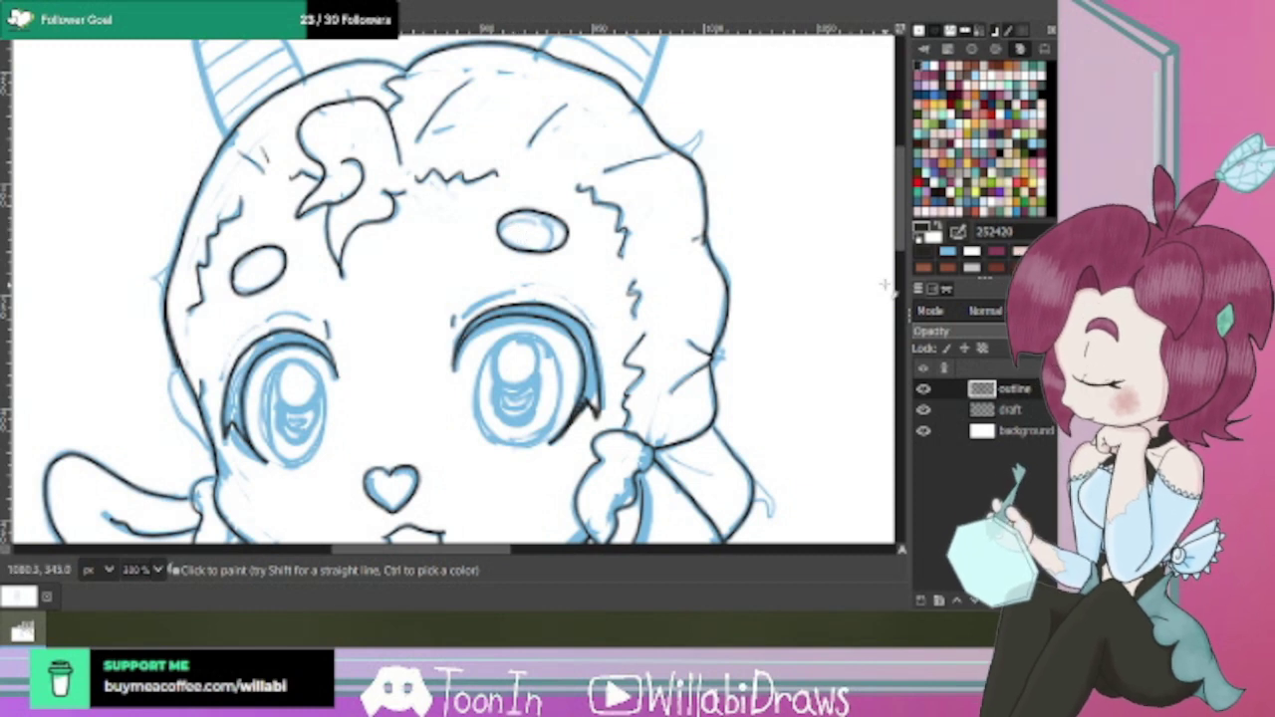
# Ink the short crease line fanning outward from the tied tuft beside the cheek.
pyautogui.scroll(-4, 892, 269)
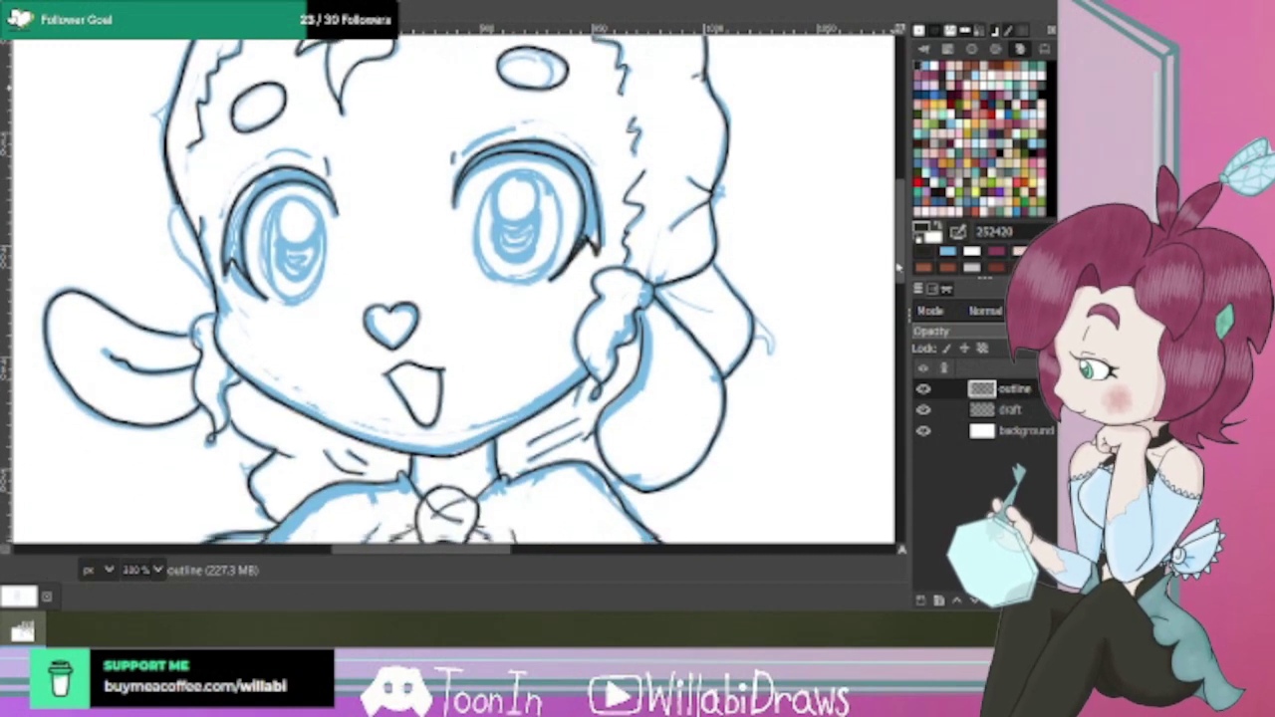
pyautogui.moveTo(897, 273); pyautogui.dragTo(896, 274)
pyautogui.moveTo(667, 256); pyautogui.dragTo(725, 276)
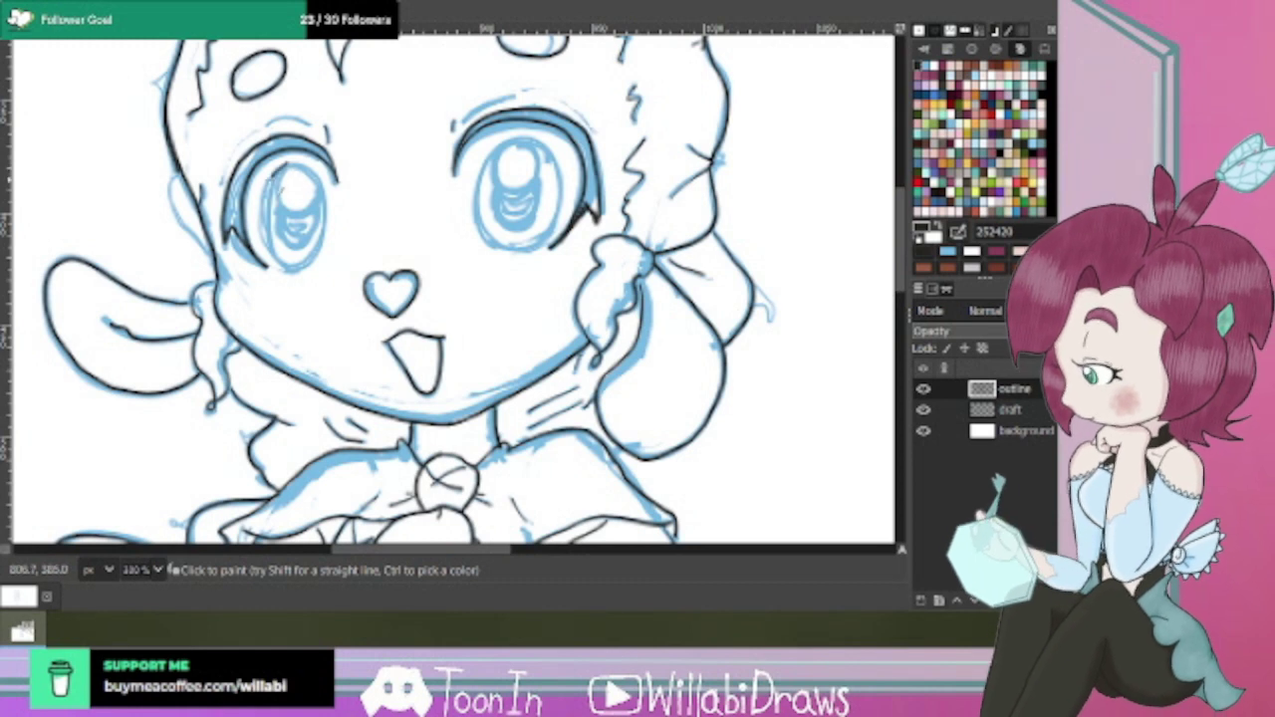
# Ink the oval irises, the round highlights and the pupil outlines inside both eyes.
pyautogui.moveTo(261, 202); pyautogui.dragTo(265, 239)
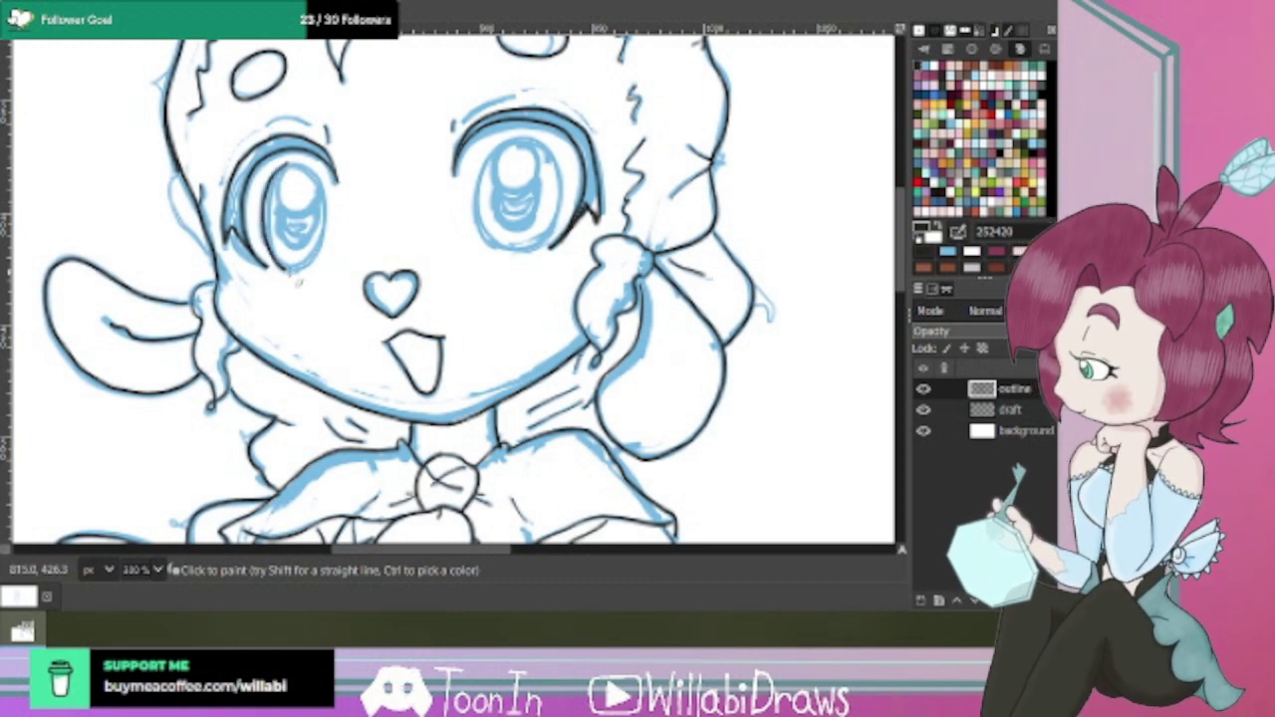
pyautogui.moveTo(332, 232)
pyautogui.mouseDown()
pyautogui.moveTo(331, 194)
pyautogui.moveTo(311, 171)
pyautogui.mouseUp()
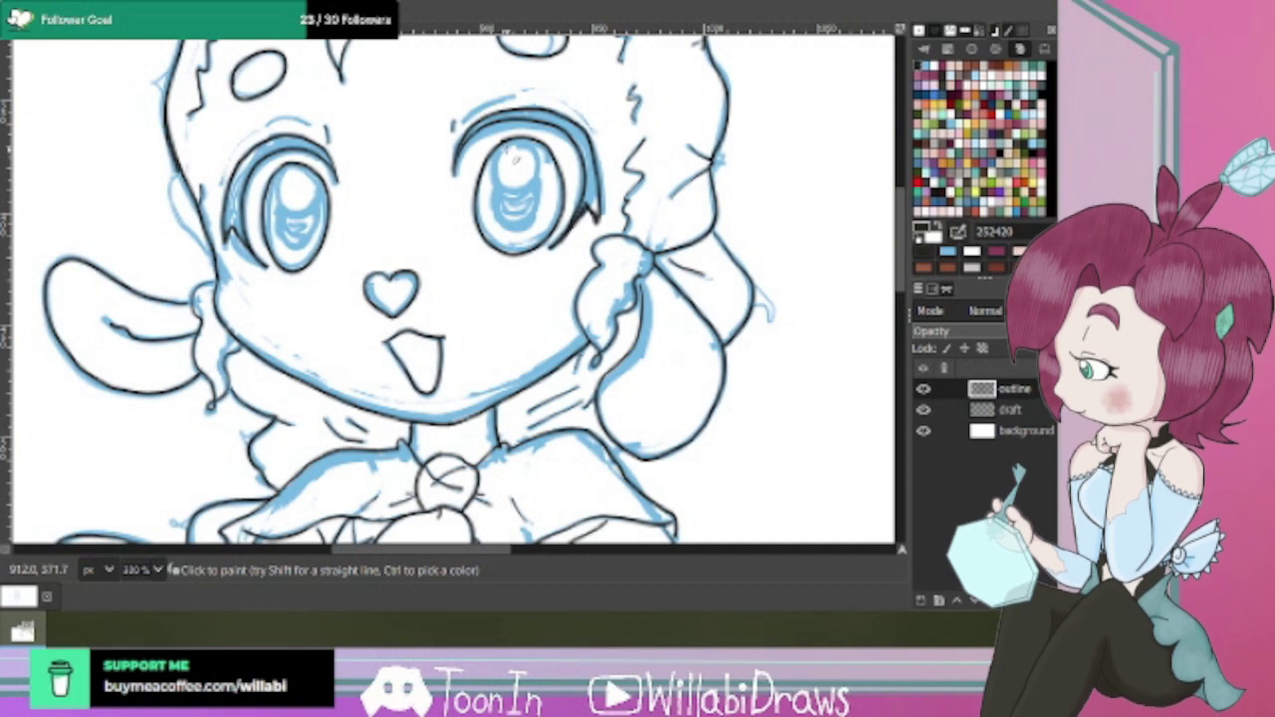
pyautogui.moveTo(299, 165)
pyautogui.mouseDown()
pyautogui.moveTo(277, 174)
pyautogui.moveTo(288, 199)
pyautogui.moveTo(308, 203)
pyautogui.moveTo(315, 181)
pyautogui.moveTo(294, 174)
pyautogui.mouseUp()
pyautogui.moveTo(521, 160)
pyautogui.mouseDown()
pyautogui.moveTo(506, 143)
pyautogui.moveTo(493, 158)
pyautogui.moveTo(517, 201)
pyautogui.moveTo(542, 149)
pyautogui.moveTo(509, 144)
pyautogui.moveTo(520, 164)
pyautogui.mouseUp()
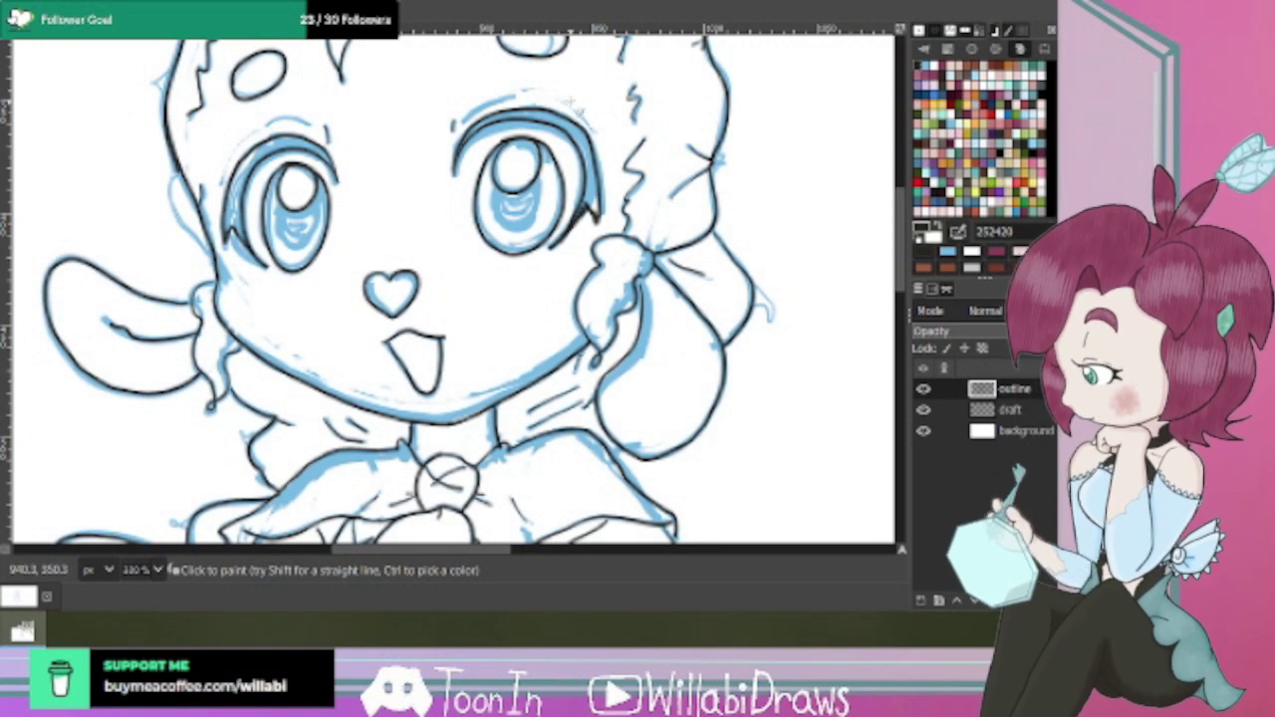
pyautogui.moveTo(295, 199)
pyautogui.mouseDown()
pyautogui.moveTo(287, 247)
pyautogui.moveTo(301, 259)
pyautogui.moveTo(328, 195)
pyautogui.mouseUp()
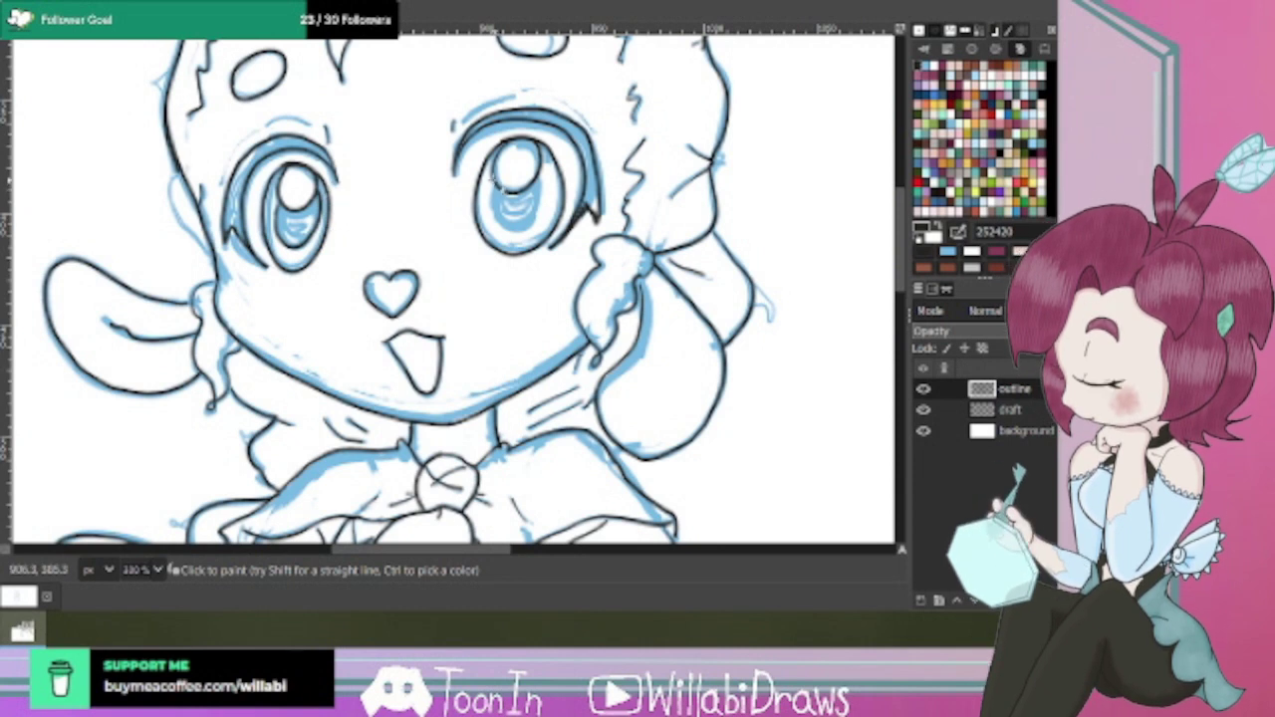
pyautogui.moveTo(495, 202)
pyautogui.mouseDown()
pyautogui.moveTo(514, 239)
pyautogui.moveTo(534, 229)
pyautogui.moveTo(545, 165)
pyautogui.mouseUp()
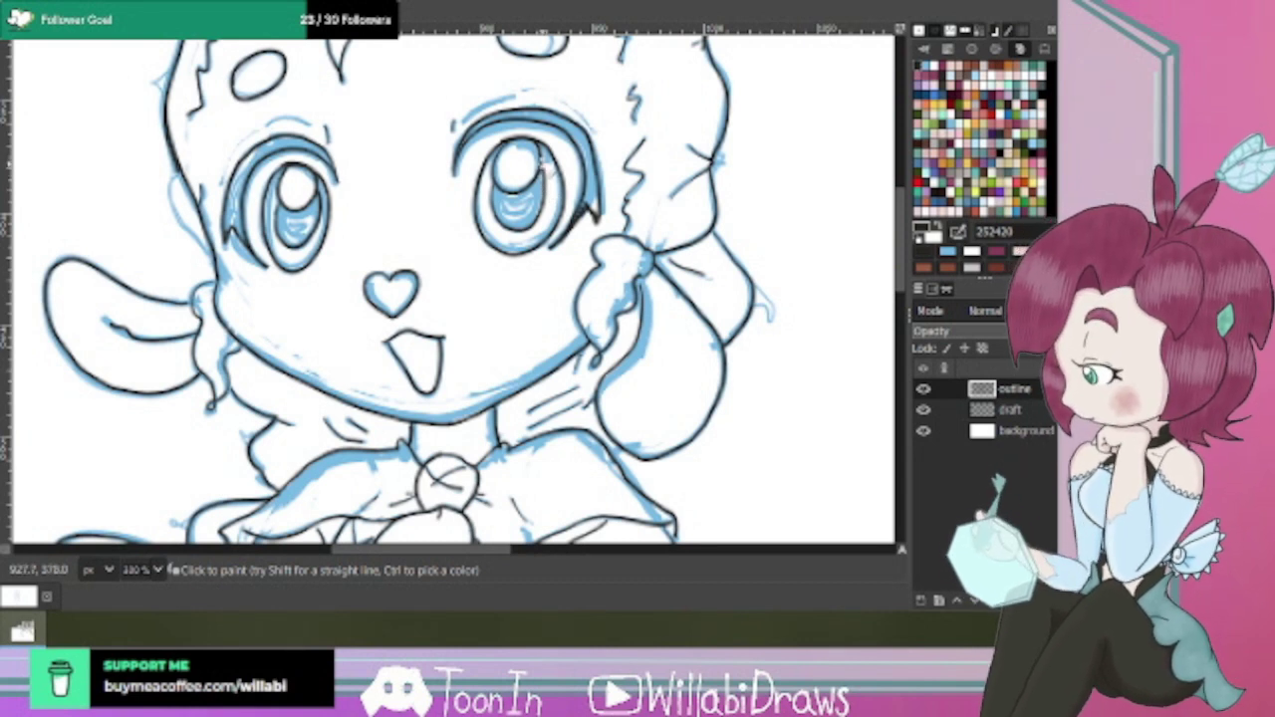
# Ink the outer contours of both horns on top of the head.
pyautogui.scroll(10, 900, 197)
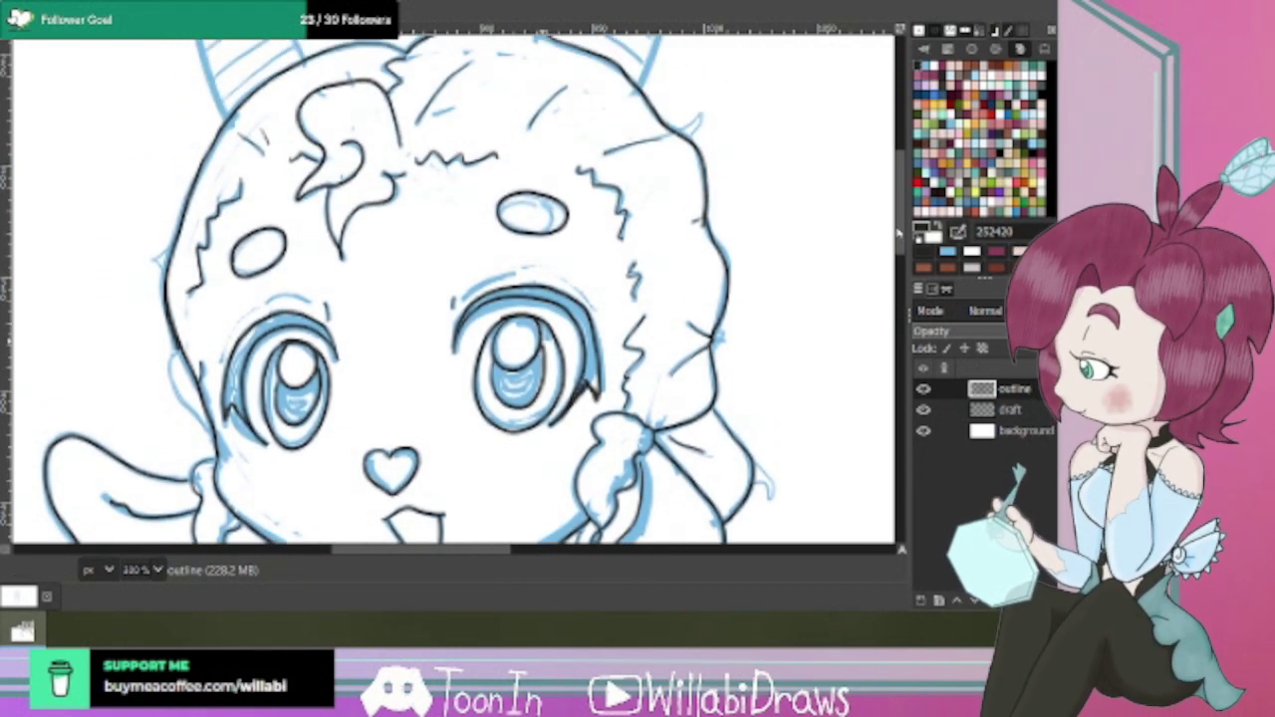
pyautogui.scroll(1, 897, 186)
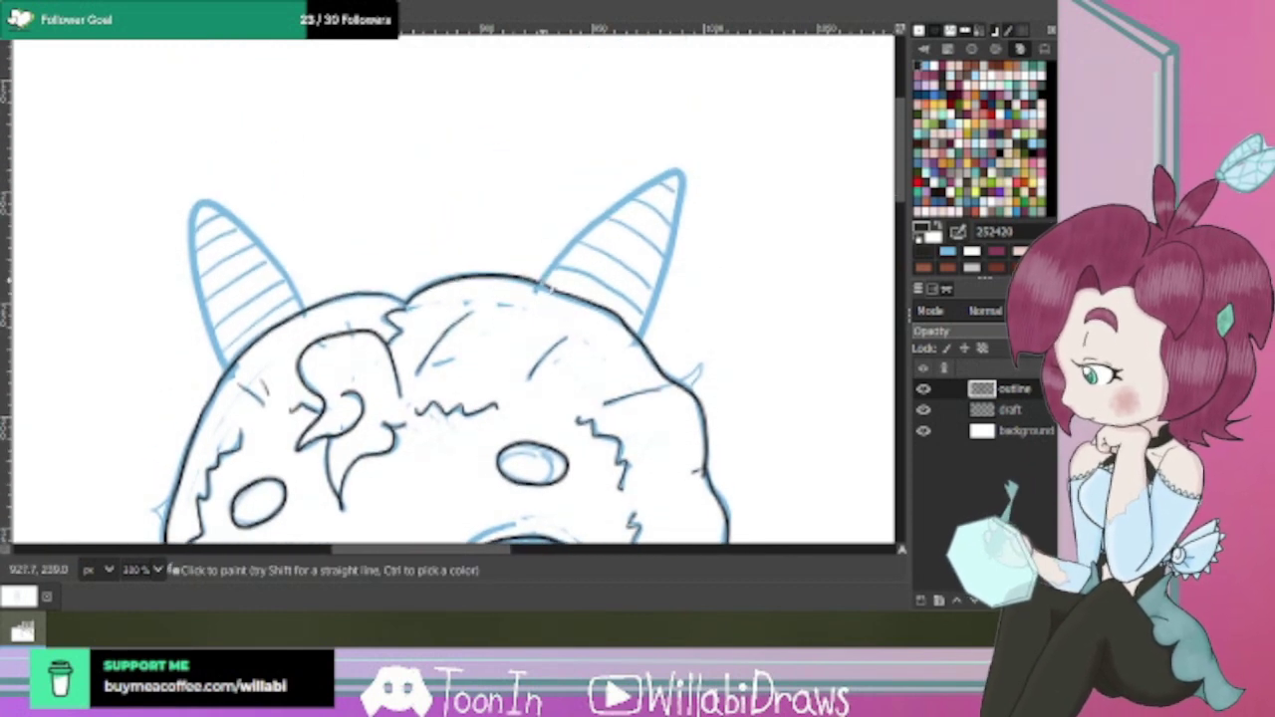
pyautogui.moveTo(544, 283)
pyautogui.mouseDown()
pyautogui.moveTo(673, 173)
pyautogui.moveTo(695, 183)
pyautogui.moveTo(673, 174)
pyautogui.moveTo(690, 203)
pyautogui.moveTo(660, 325)
pyautogui.mouseUp()
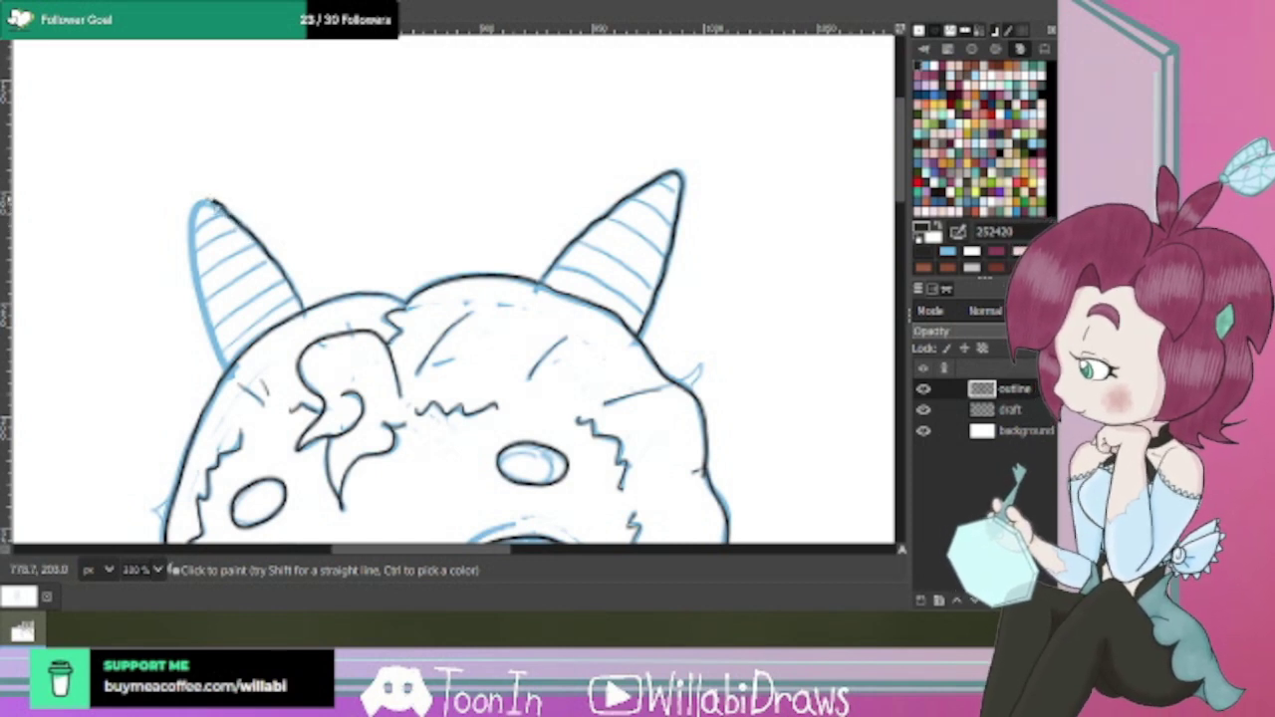
pyautogui.moveTo(214, 203)
pyautogui.mouseDown()
pyautogui.moveTo(192, 219)
pyautogui.moveTo(195, 237)
pyautogui.mouseUp()
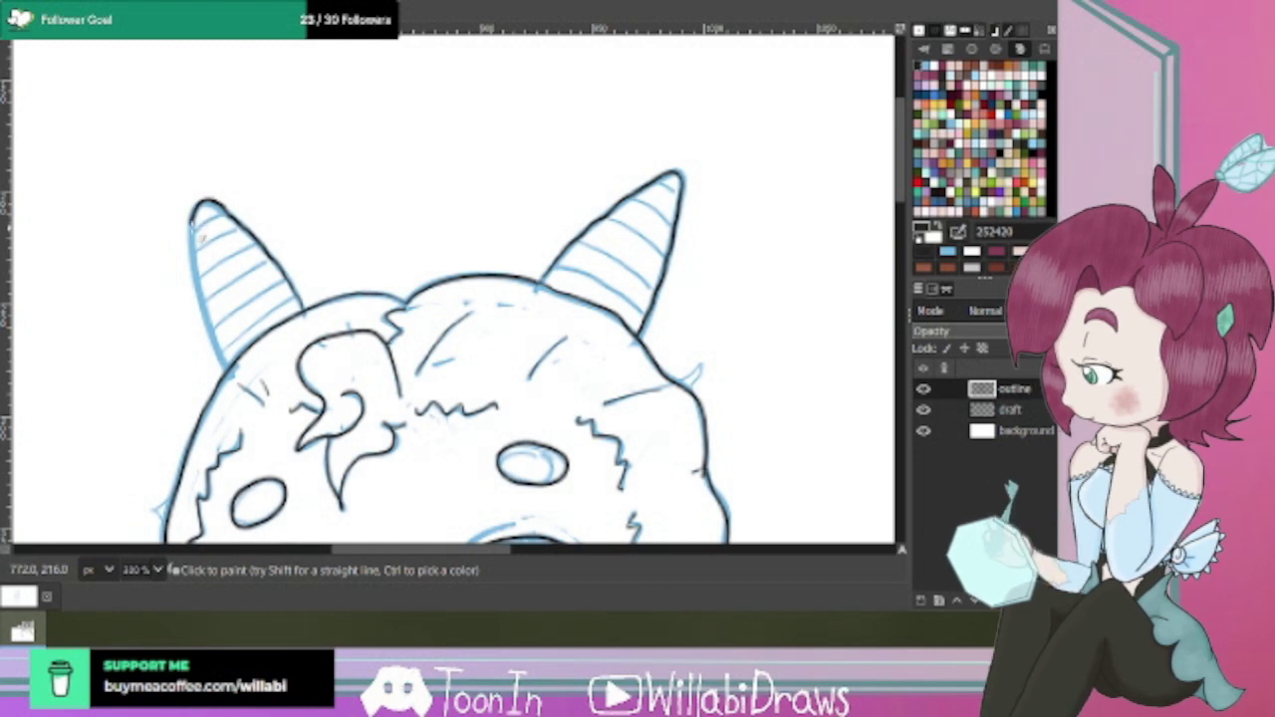
pyautogui.moveTo(200, 264); pyautogui.dragTo(206, 309)
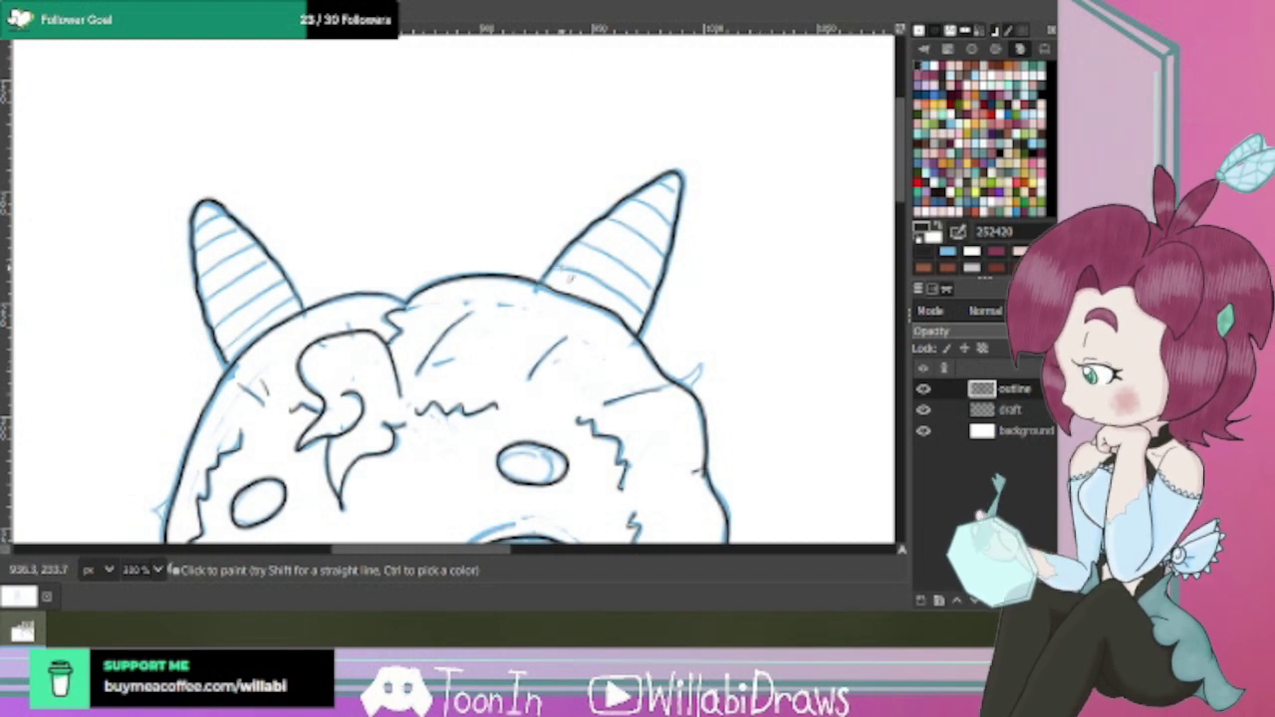
# Ink the curved ridge lines across both horns, from base to tip.
pyautogui.moveTo(583, 281); pyautogui.dragTo(653, 328)
pyautogui.moveTo(580, 241); pyautogui.dragTo(659, 299)
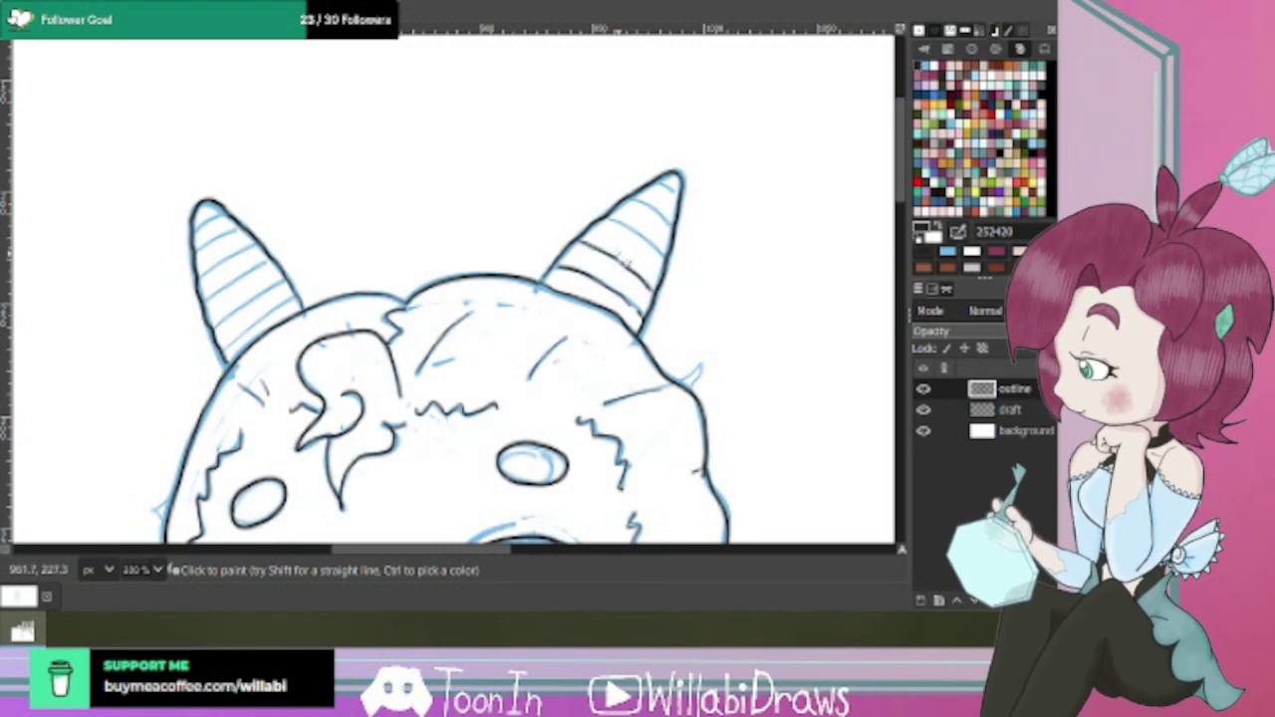
pyautogui.moveTo(617, 259); pyautogui.dragTo(633, 270)
pyautogui.moveTo(605, 216); pyautogui.dragTo(661, 257)
pyautogui.moveTo(627, 194); pyautogui.dragTo(683, 237)
pyautogui.moveTo(671, 193)
pyautogui.mouseDown()
pyautogui.moveTo(690, 219)
pyautogui.moveTo(674, 193)
pyautogui.moveTo(681, 201)
pyautogui.mouseUp()
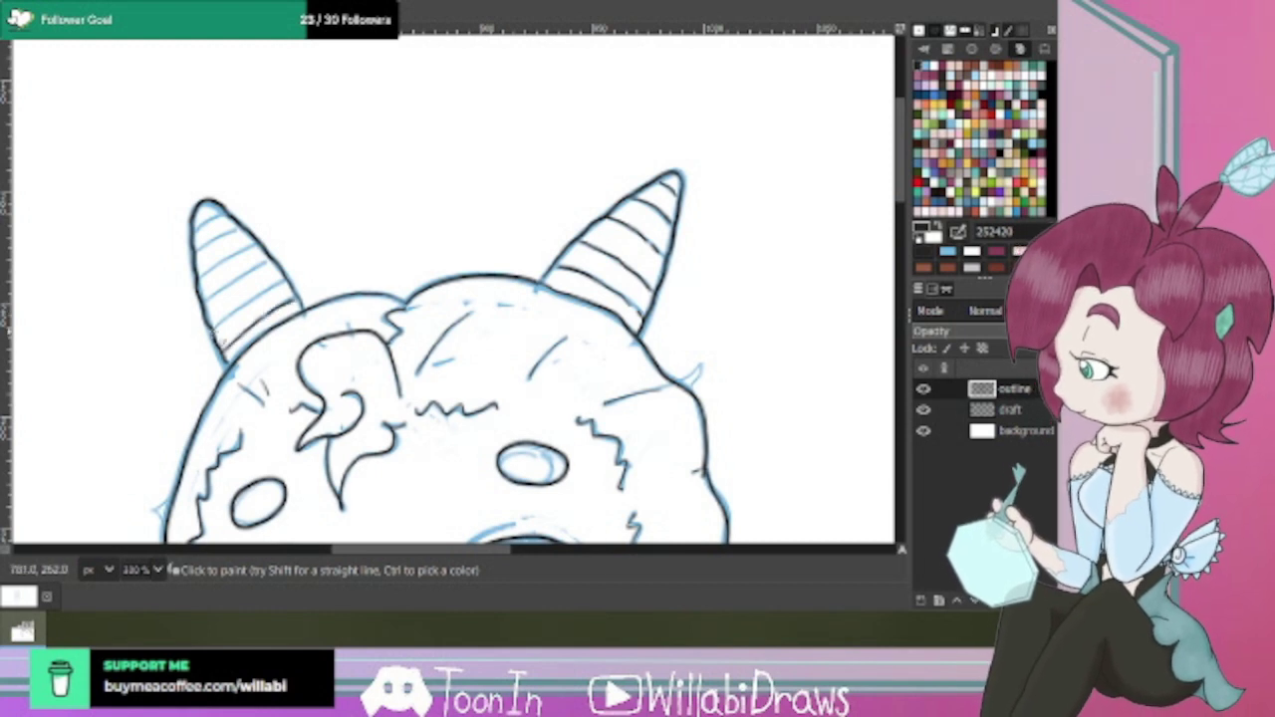
pyautogui.moveTo(214, 329); pyautogui.dragTo(282, 285)
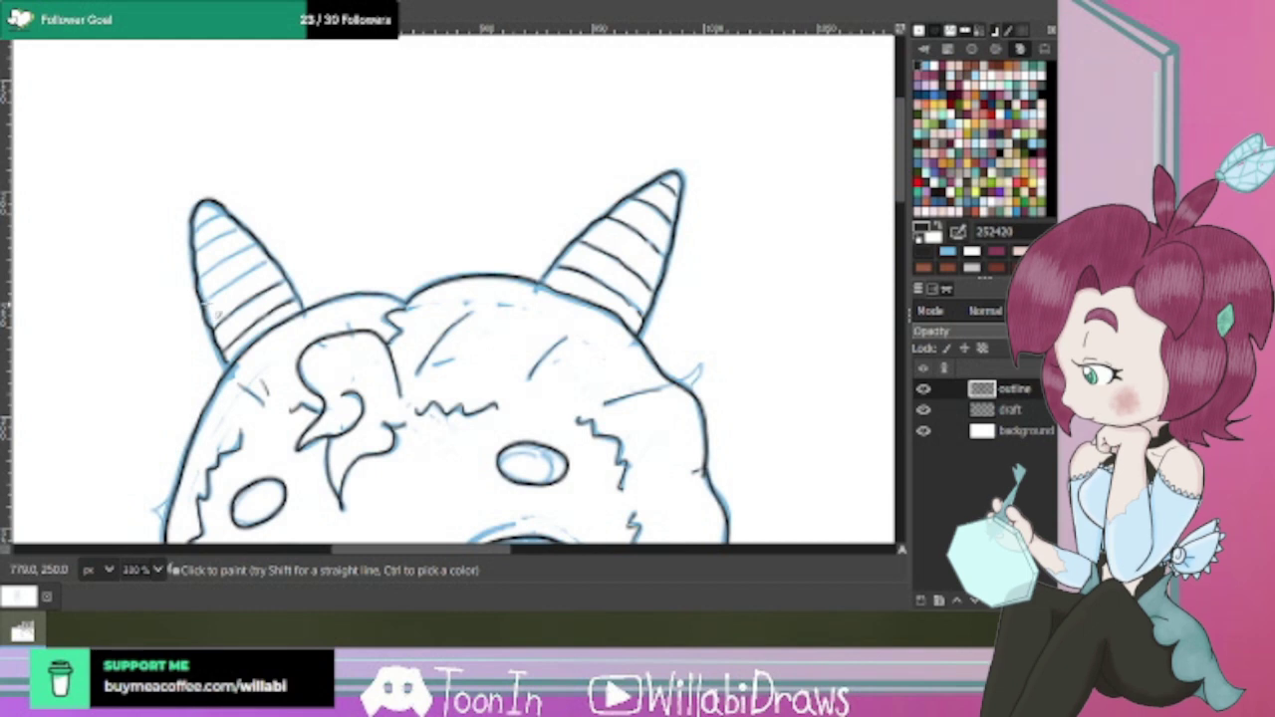
pyautogui.moveTo(209, 304)
pyautogui.mouseDown()
pyautogui.moveTo(274, 264)
pyautogui.moveTo(204, 283)
pyautogui.moveTo(265, 236)
pyautogui.mouseUp()
pyautogui.moveTo(206, 264)
pyautogui.mouseDown()
pyautogui.moveTo(219, 239)
pyautogui.moveTo(253, 229)
pyautogui.moveTo(213, 239)
pyautogui.moveTo(224, 217)
pyautogui.mouseUp()
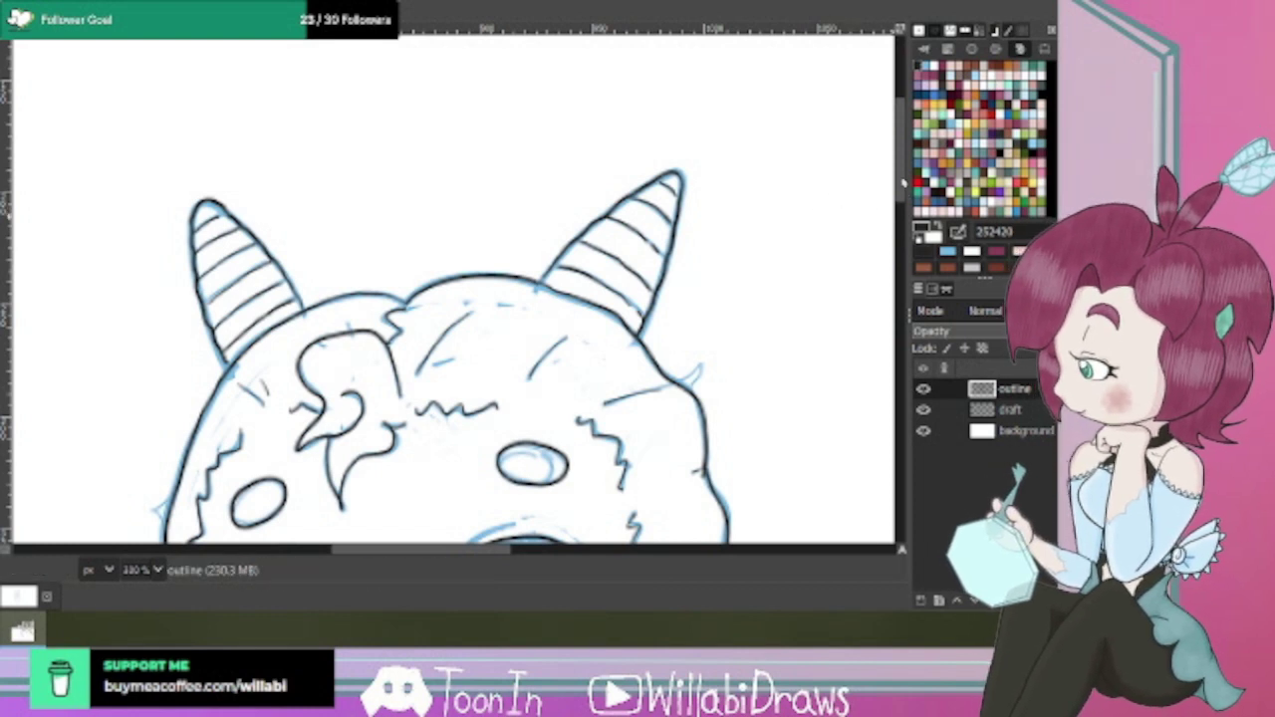
pyautogui.moveTo(904, 182); pyautogui.dragTo(909, 294)
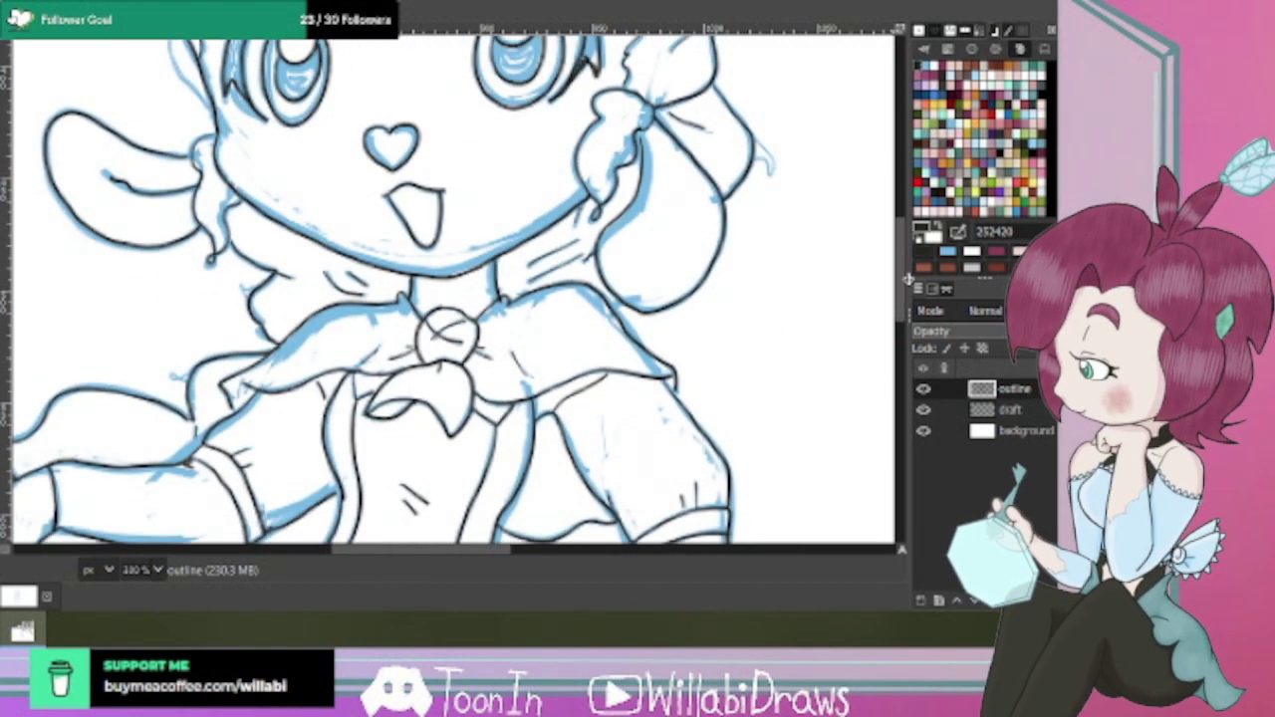
# Erase the stray ink at the waistband's corner beside the raised skirt edge.
pyautogui.scroll(-2, 709, 320)
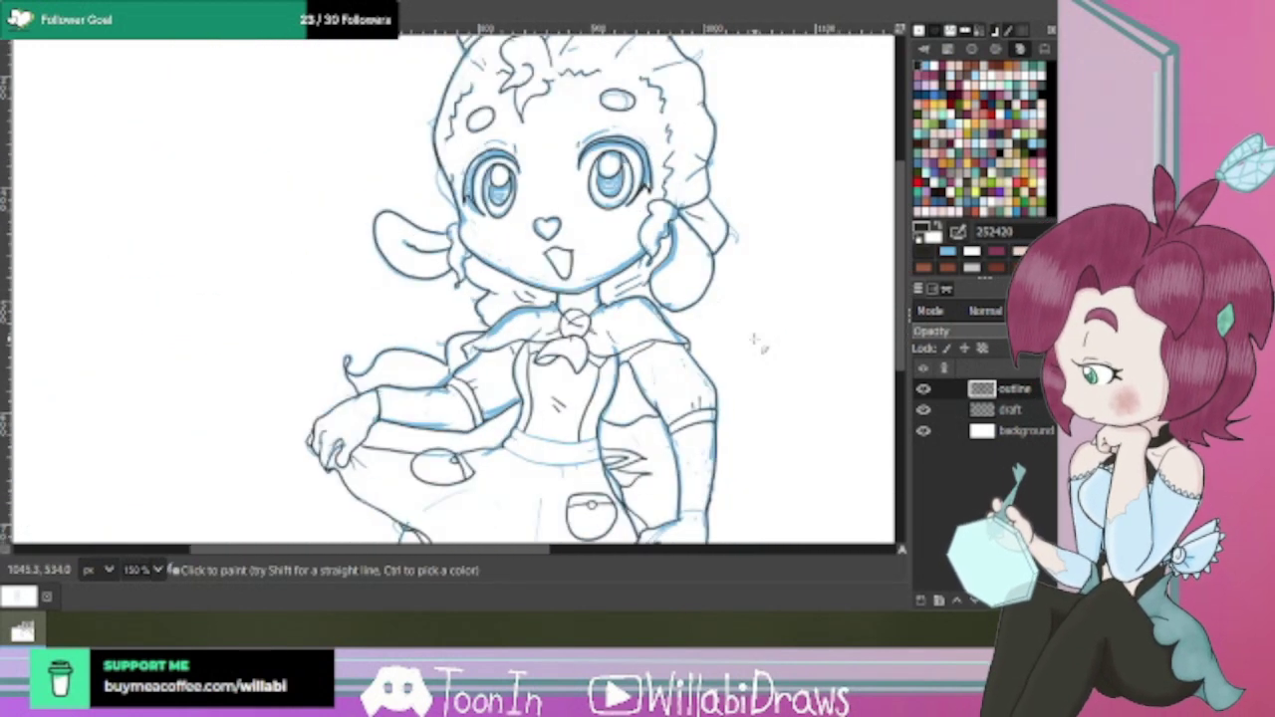
pyautogui.scroll(-1, 759, 351)
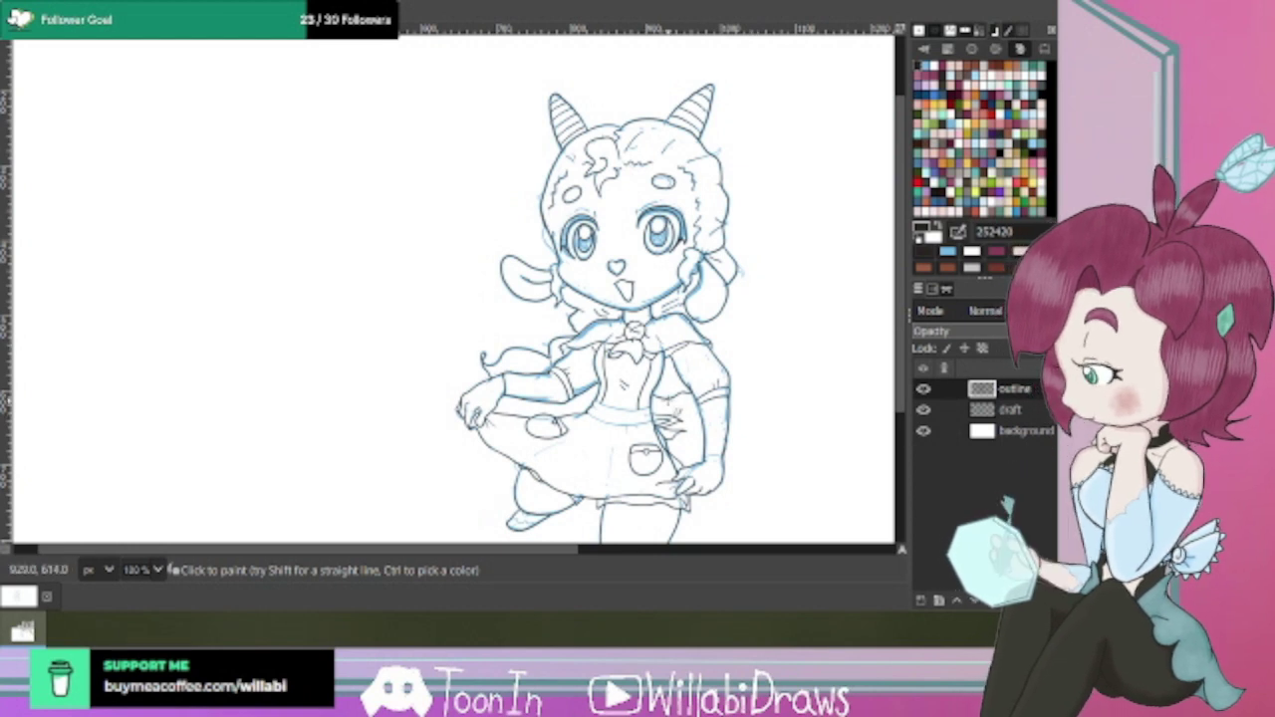
pyautogui.scroll(2, 670, 403)
pyautogui.scroll(-4, 879, 327)
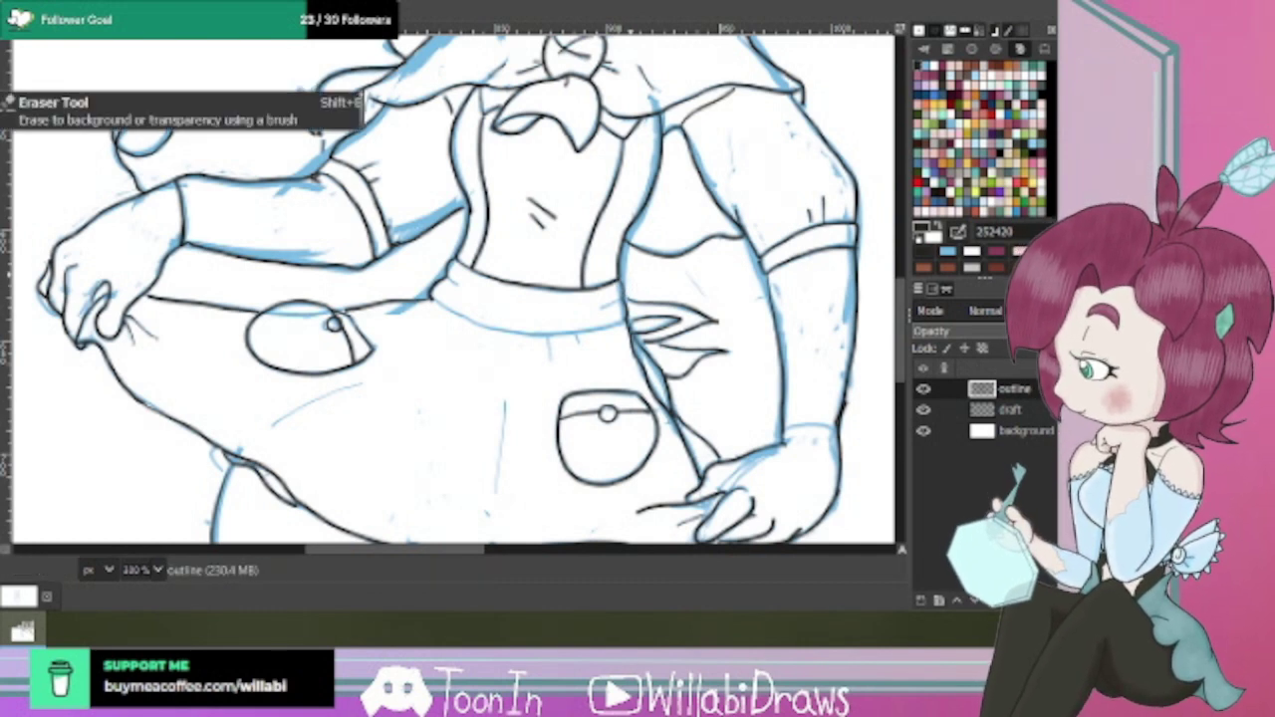
pyautogui.click(5, 80)
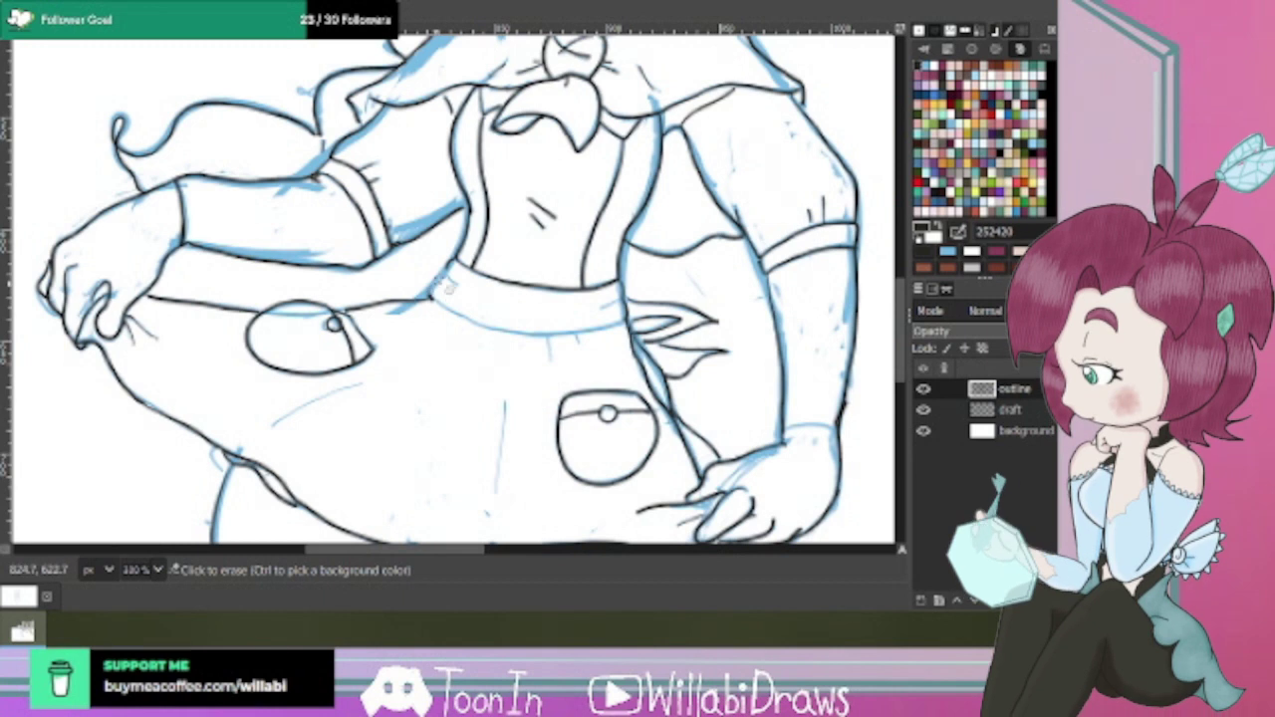
pyautogui.click(445, 279)
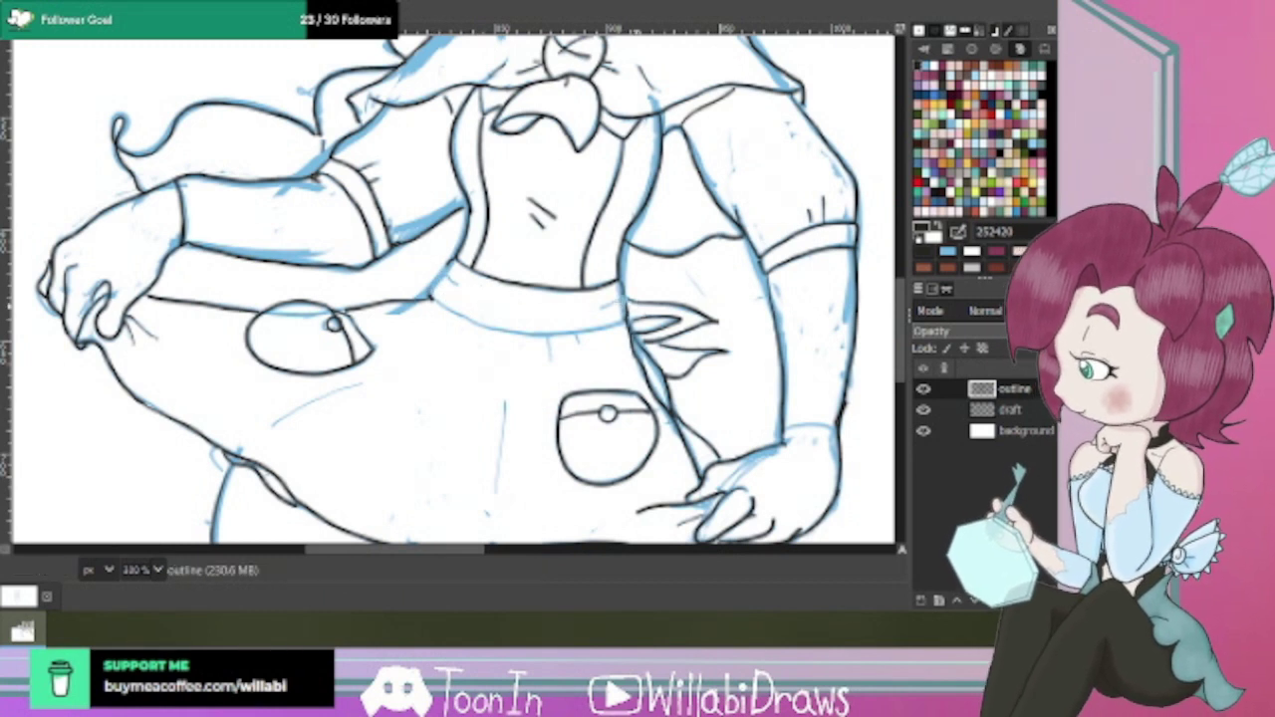
# Ink the curved lower edge of the waistband, with short gather lines on the skirt beneath it.
pyautogui.press('n')
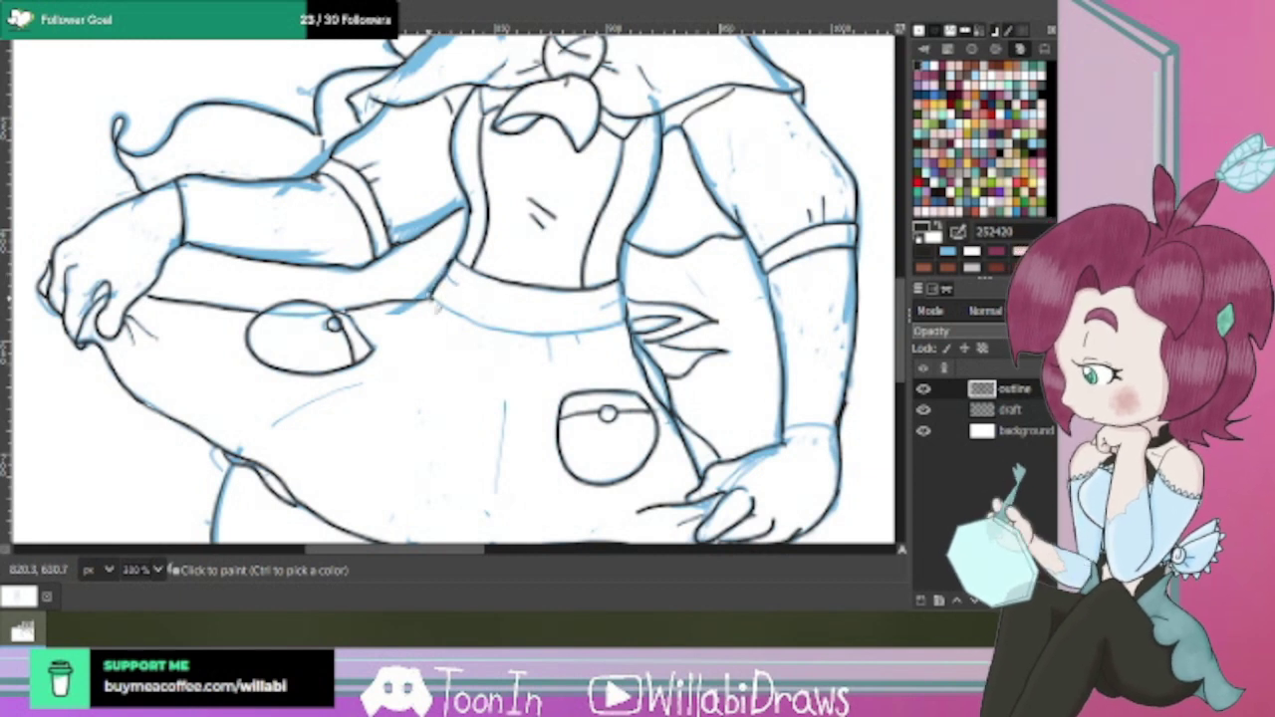
pyautogui.click(433, 298)
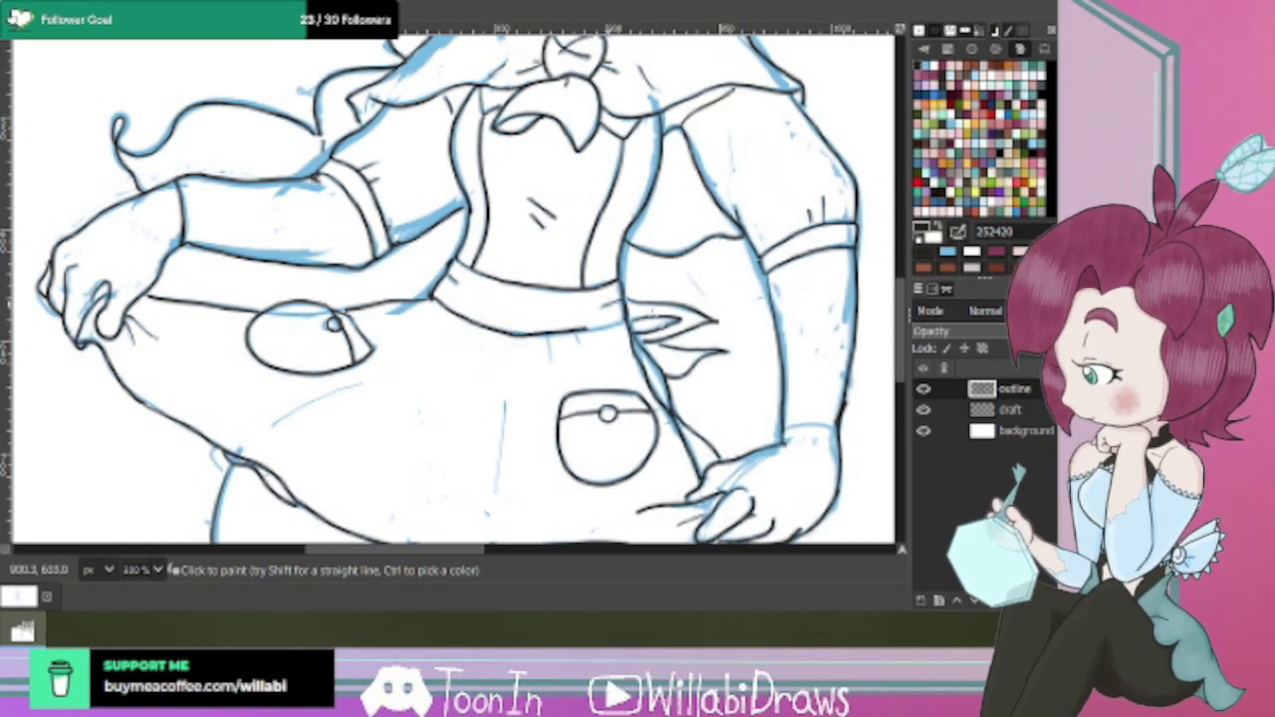
pyautogui.hotkey('ctrl', 'z')
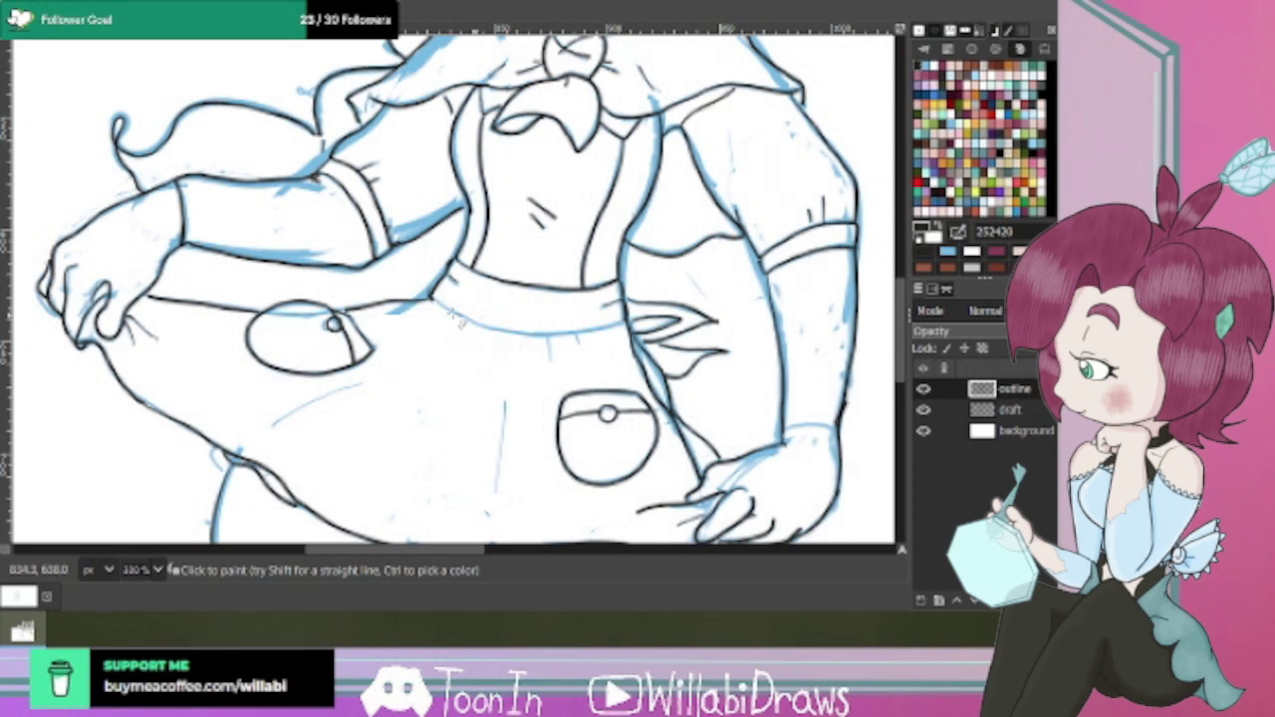
pyautogui.moveTo(432, 297)
pyautogui.mouseDown()
pyautogui.moveTo(514, 342)
pyautogui.moveTo(629, 317)
pyautogui.mouseUp()
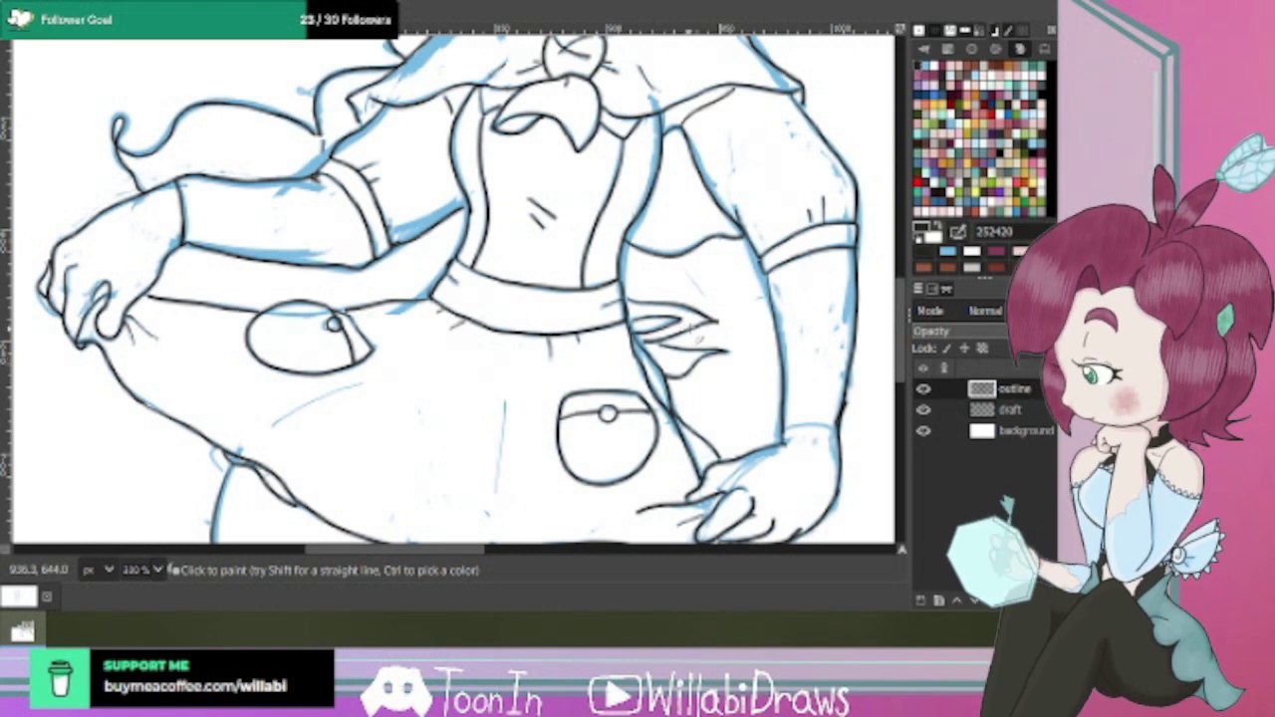
# Hide the draft layer to leave only the inked outline over the background.
pyautogui.scroll(-1, 726, 354)
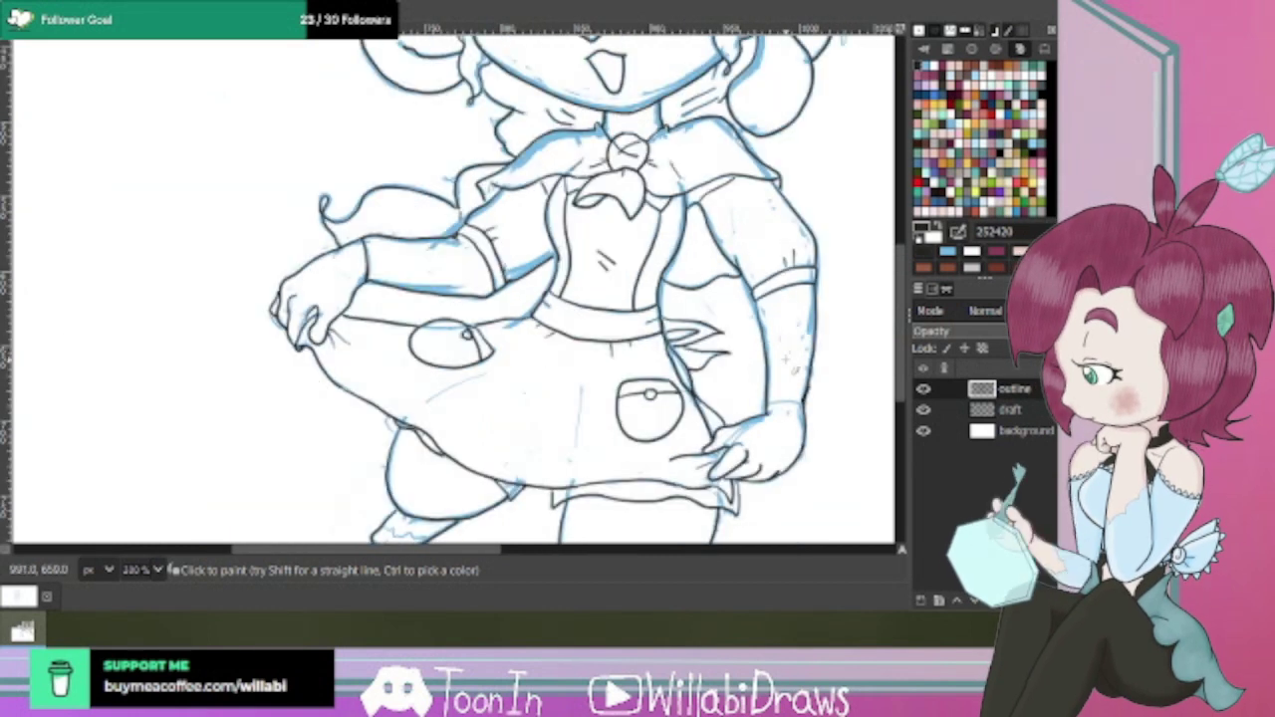
pyautogui.scroll(2, 794, 421)
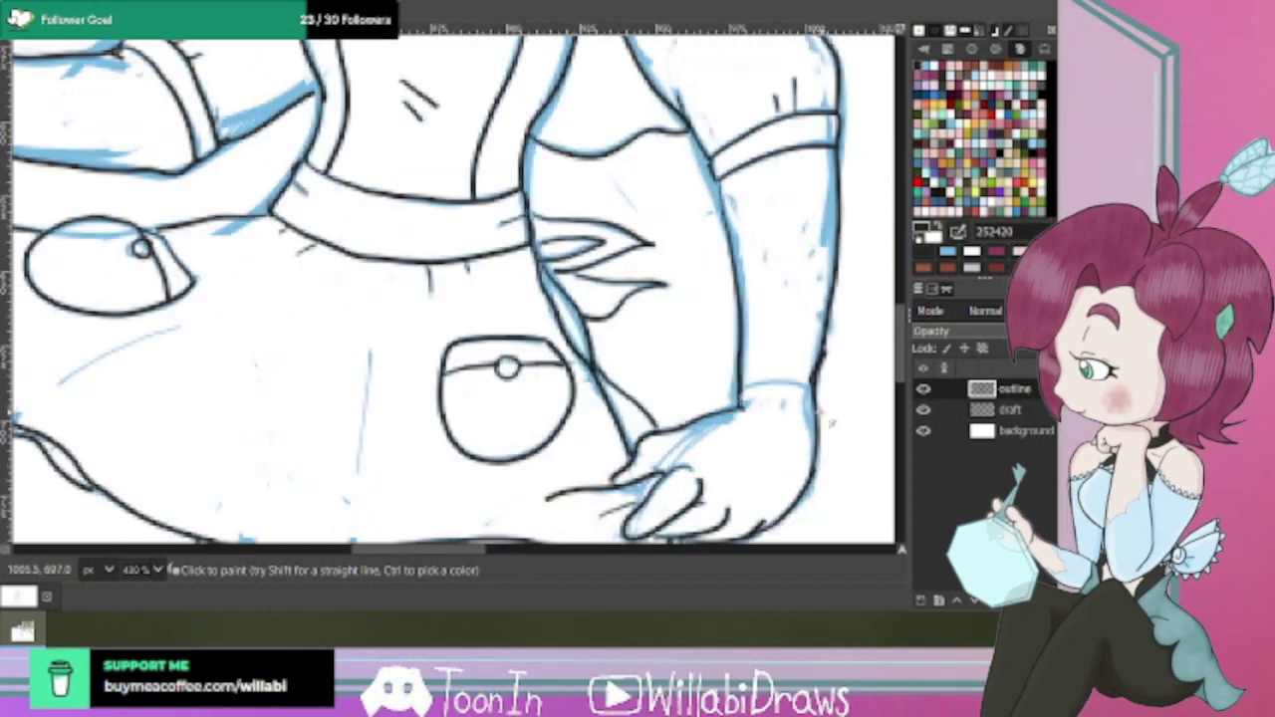
pyautogui.moveTo(474, 551); pyautogui.dragTo(523, 549)
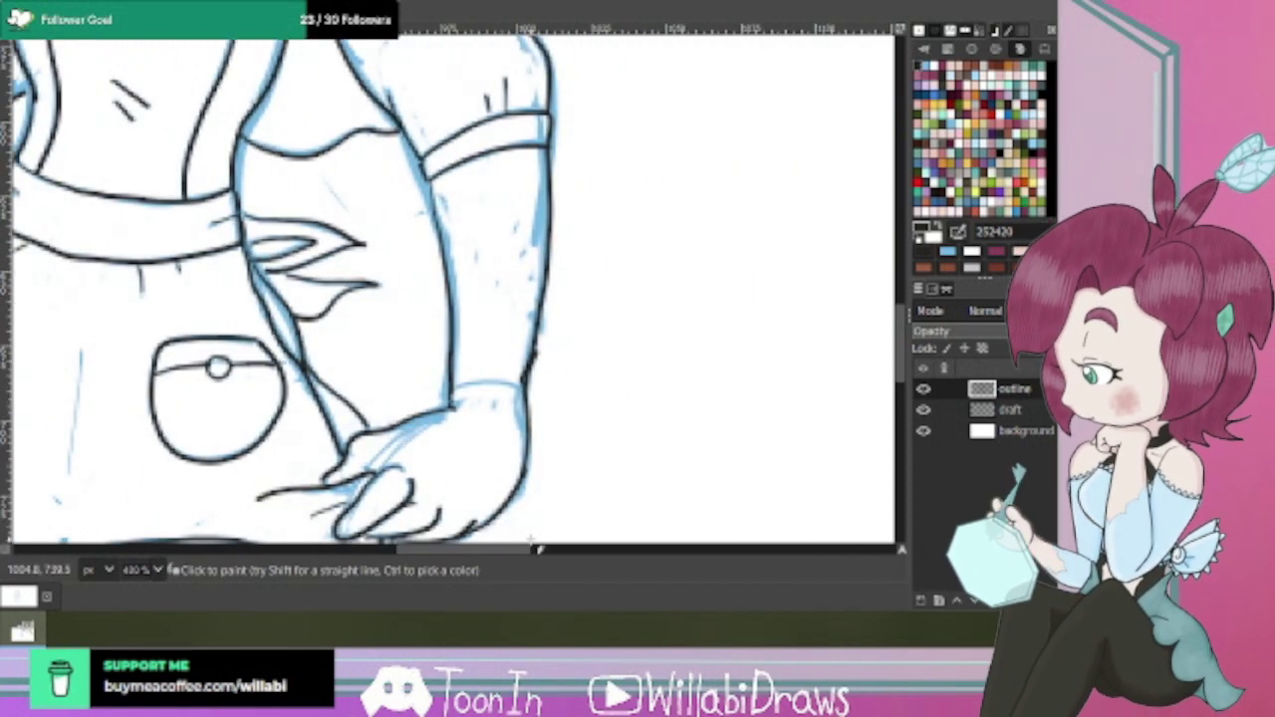
pyautogui.moveTo(902, 339); pyautogui.dragTo(904, 343)
pyautogui.scroll(-2, 904, 342)
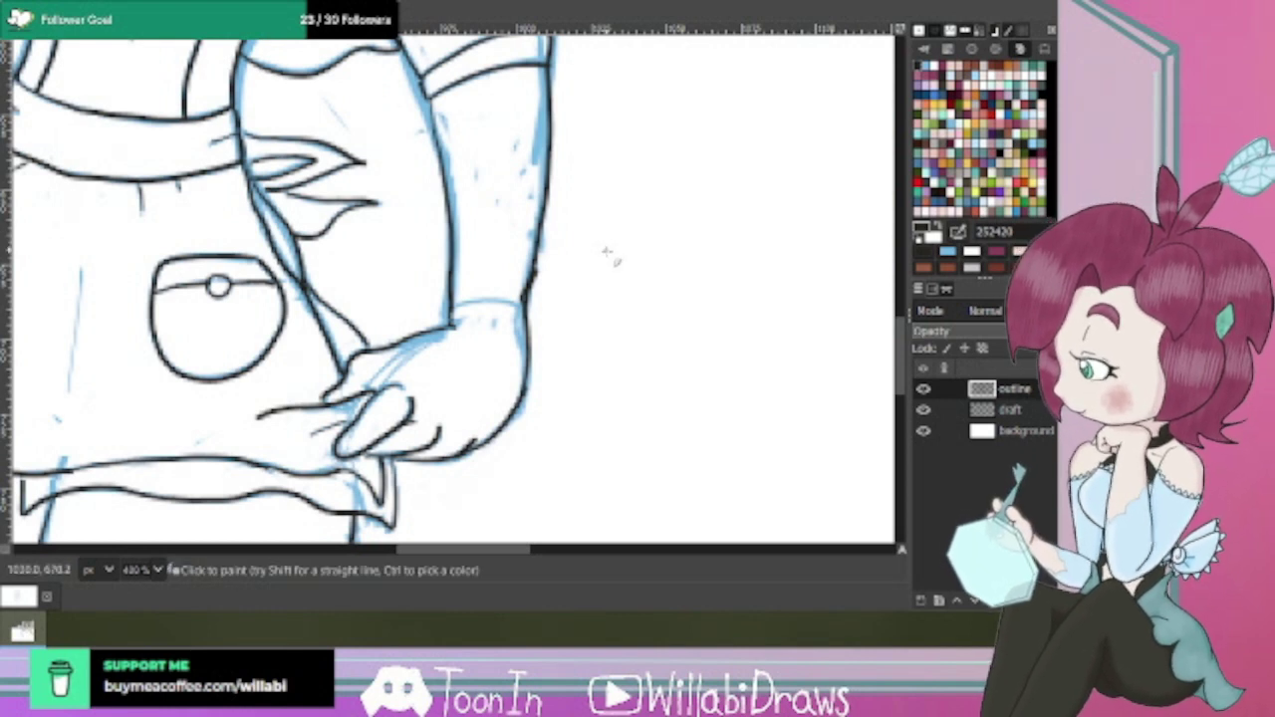
pyautogui.scroll(-3, 617, 254)
pyautogui.scroll(5, 876, 351)
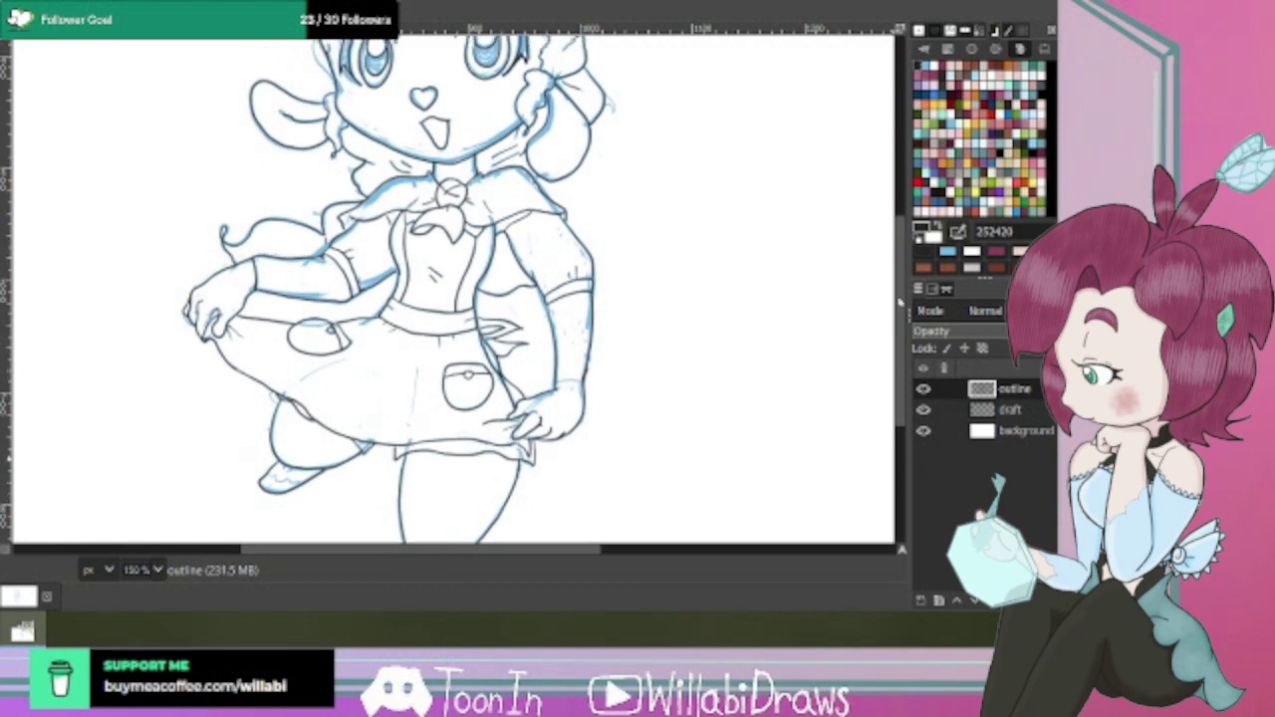
pyautogui.click(924, 410)
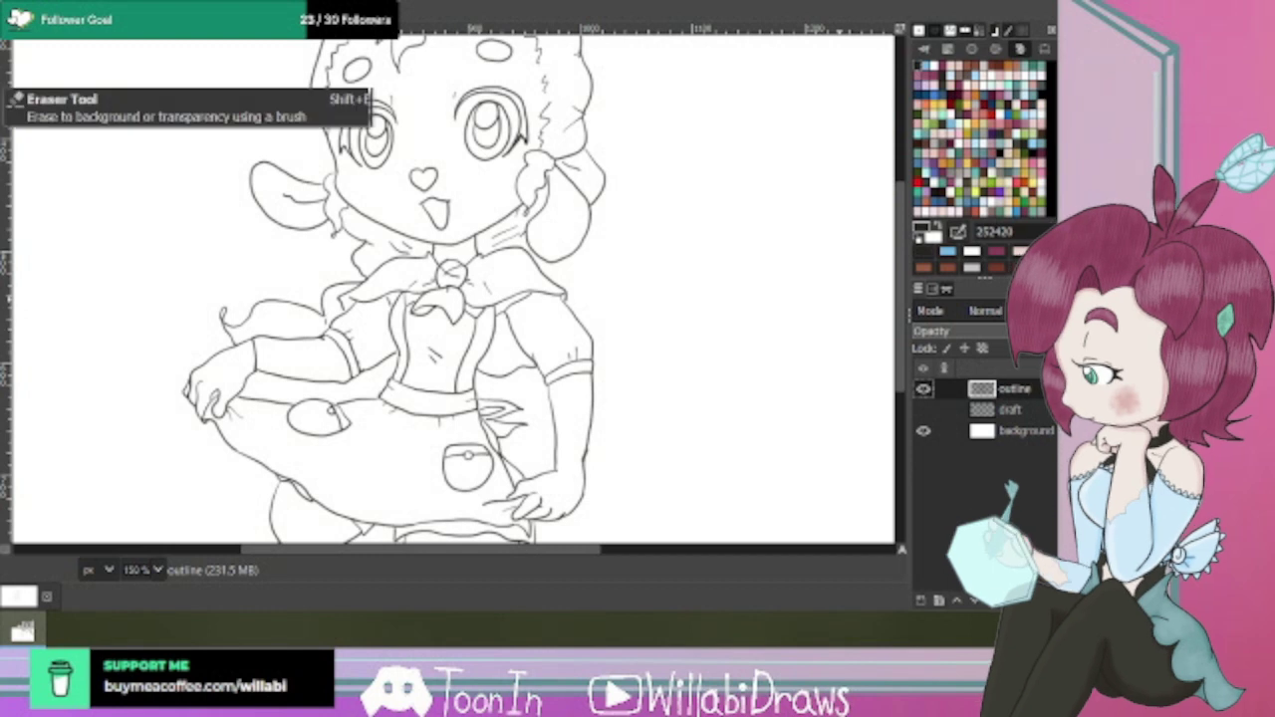
# Erase the bumpy outer line at the lowered arm's wrist and redraw it as one smooth curve into the hand.
pyautogui.scroll(-1, 907, 289)
pyautogui.scroll(-3, 907, 288)
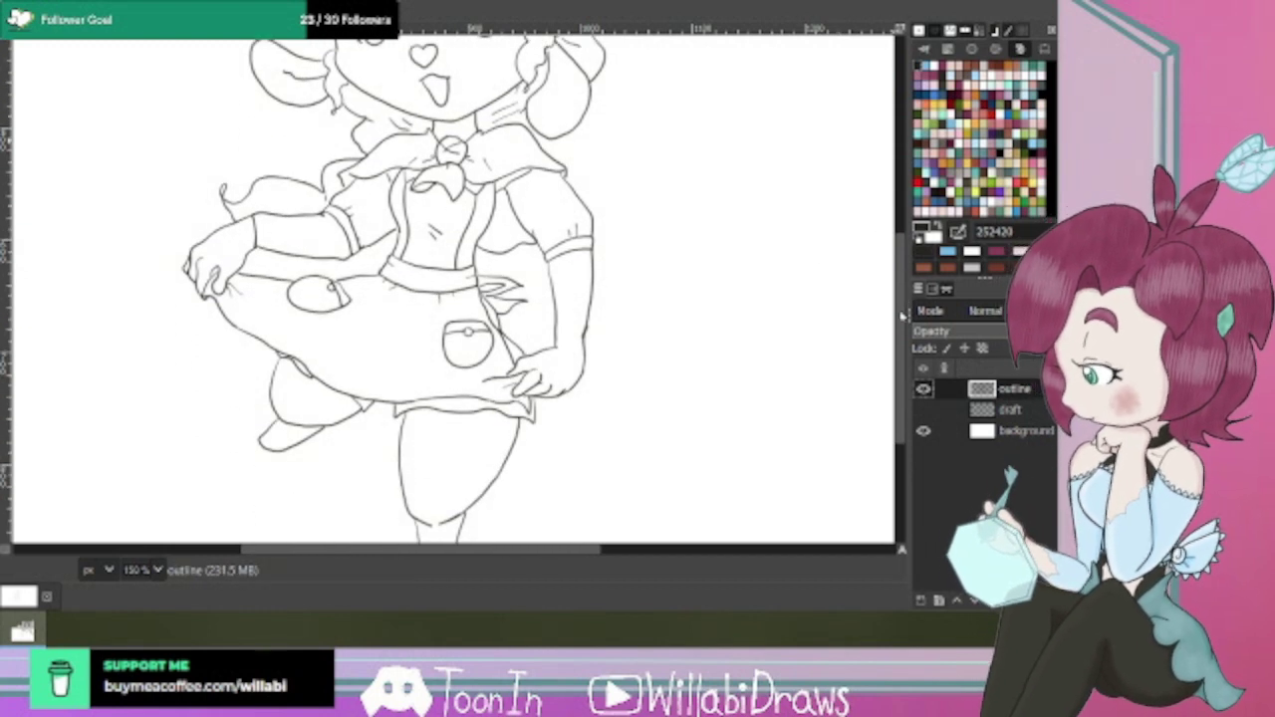
pyautogui.keyDown('ctrl'); pyautogui.scroll(2, 578, 334); pyautogui.keyUp('ctrl')
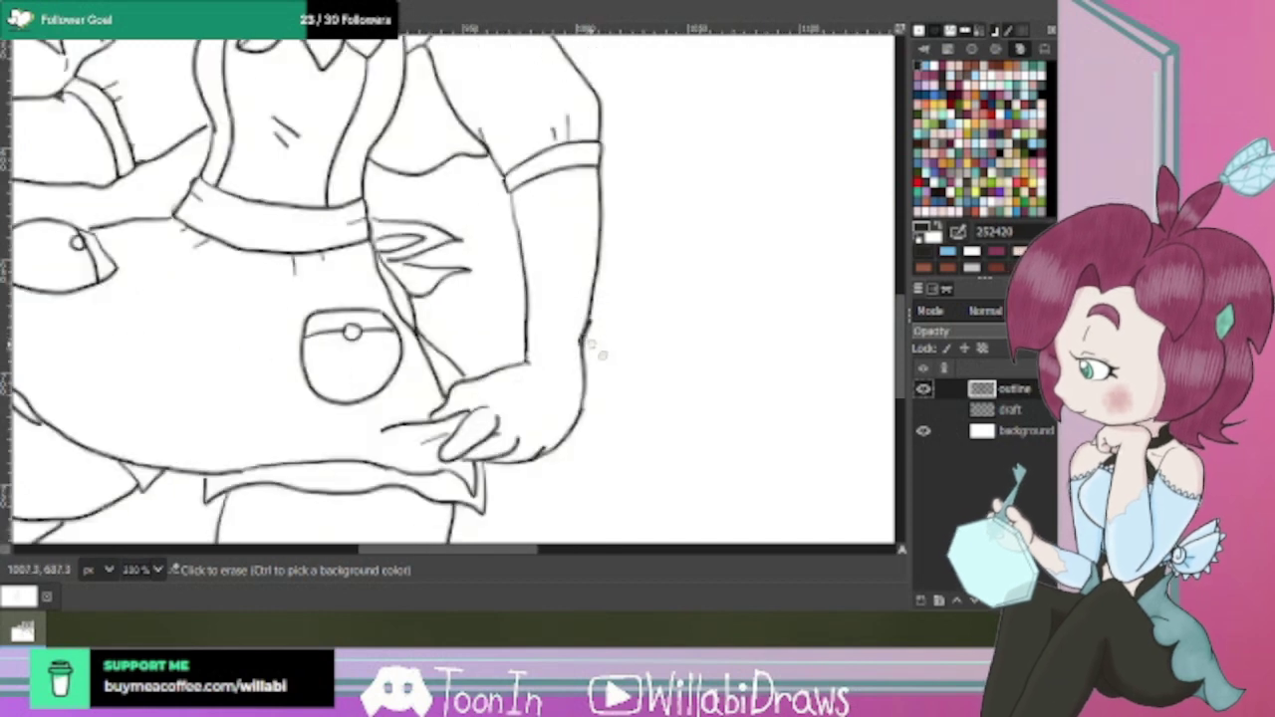
pyautogui.moveTo(588, 334)
pyautogui.mouseDown()
pyautogui.moveTo(585, 325)
pyautogui.moveTo(586, 386)
pyautogui.moveTo(588, 363)
pyautogui.mouseUp()
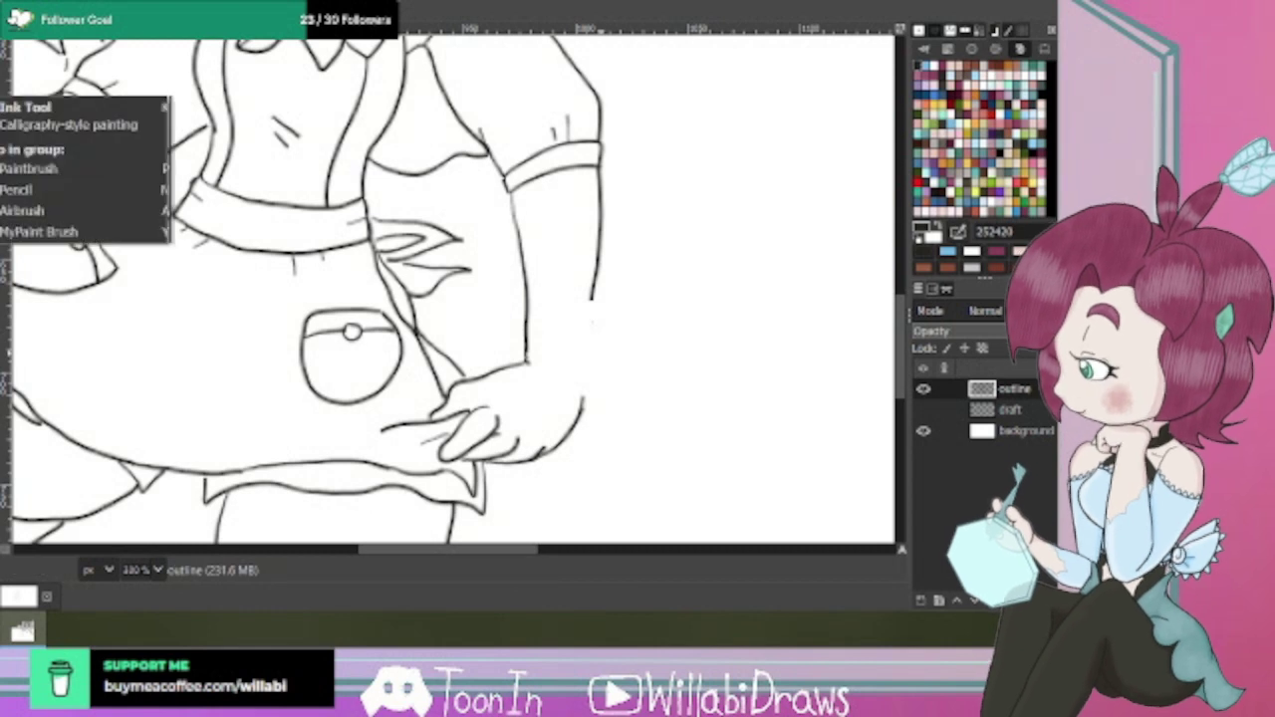
pyautogui.click(4, 92)
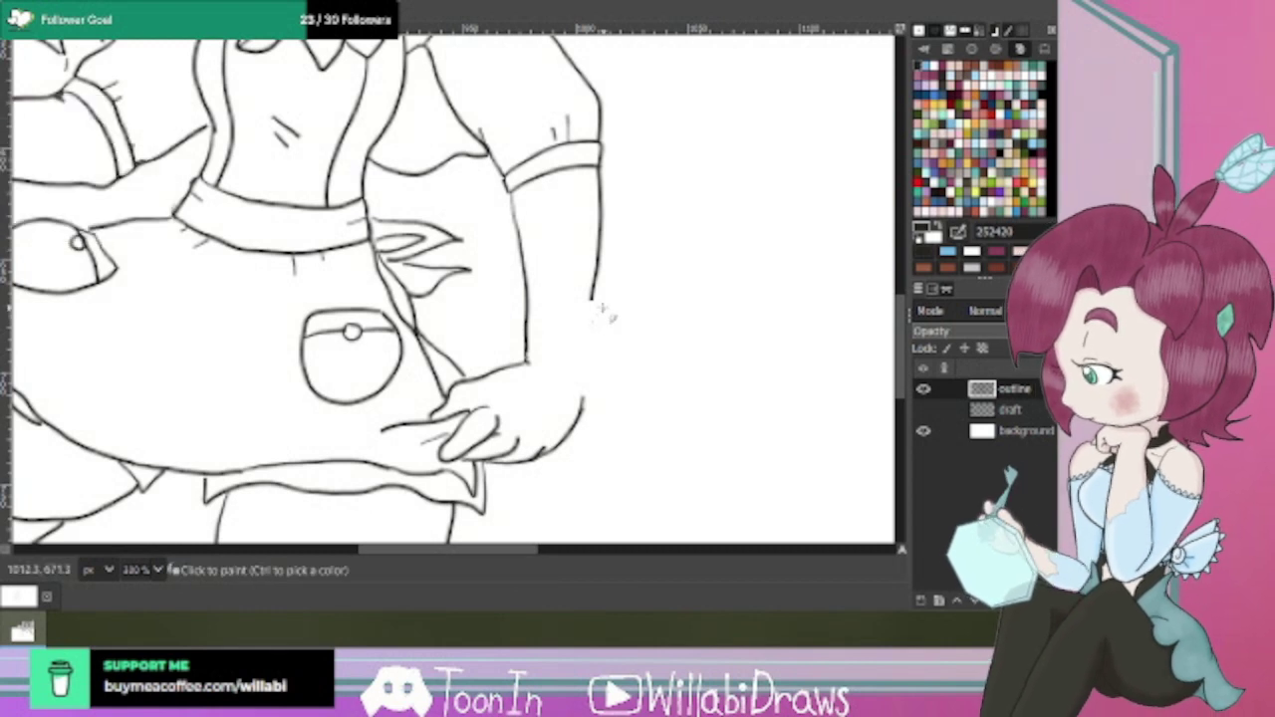
pyautogui.moveTo(599, 269)
pyautogui.mouseDown()
pyautogui.moveTo(591, 411)
pyautogui.moveTo(602, 388)
pyautogui.mouseUp()
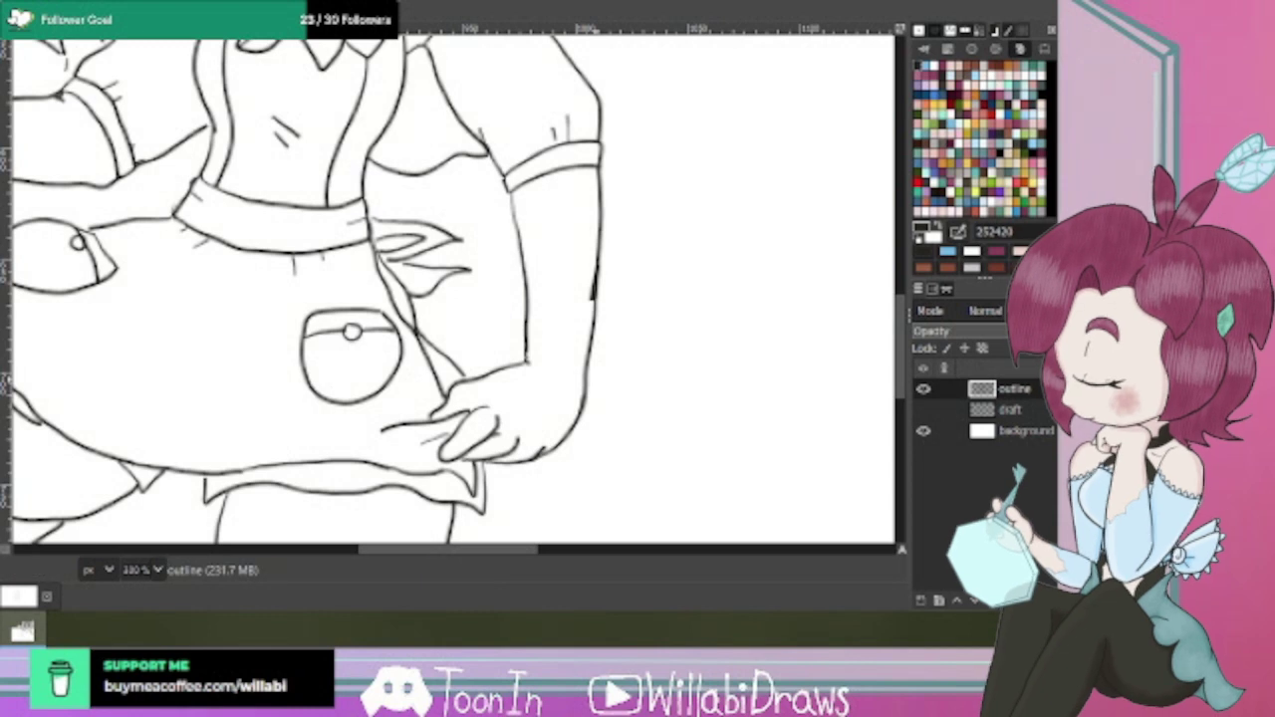
# Trim the thick overlap on the lowered forearm's outer line and ink a curved line across the wrist.
pyautogui.click(5, 91)
pyautogui.moveTo(592, 301); pyautogui.dragTo(583, 289)
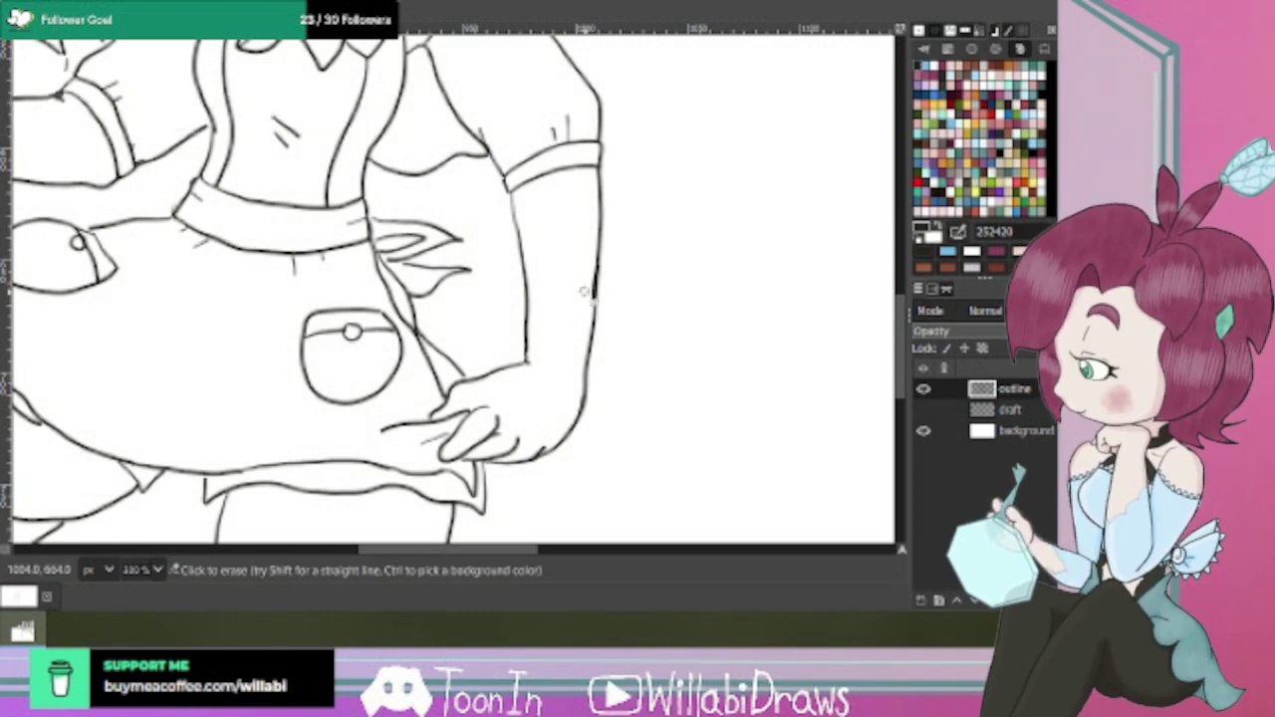
pyautogui.press('k')
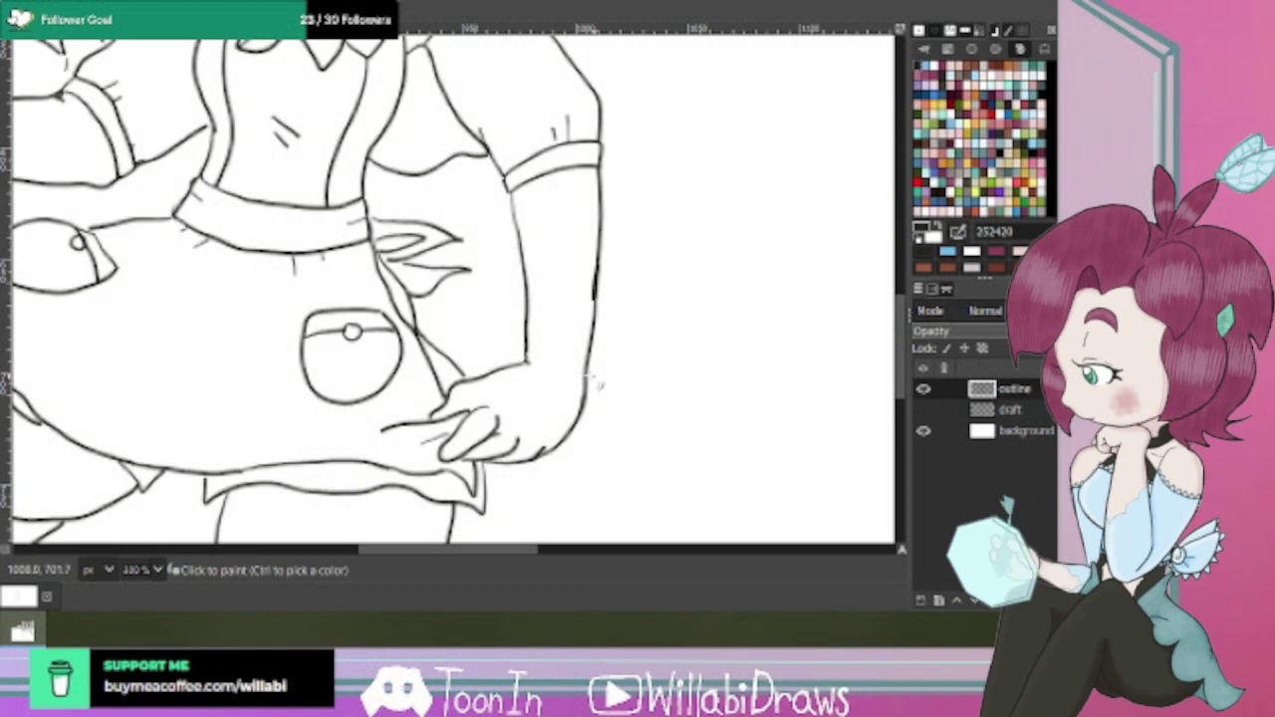
pyautogui.moveTo(528, 356)
pyautogui.mouseDown()
pyautogui.moveTo(592, 386)
pyautogui.moveTo(585, 377)
pyautogui.mouseUp()
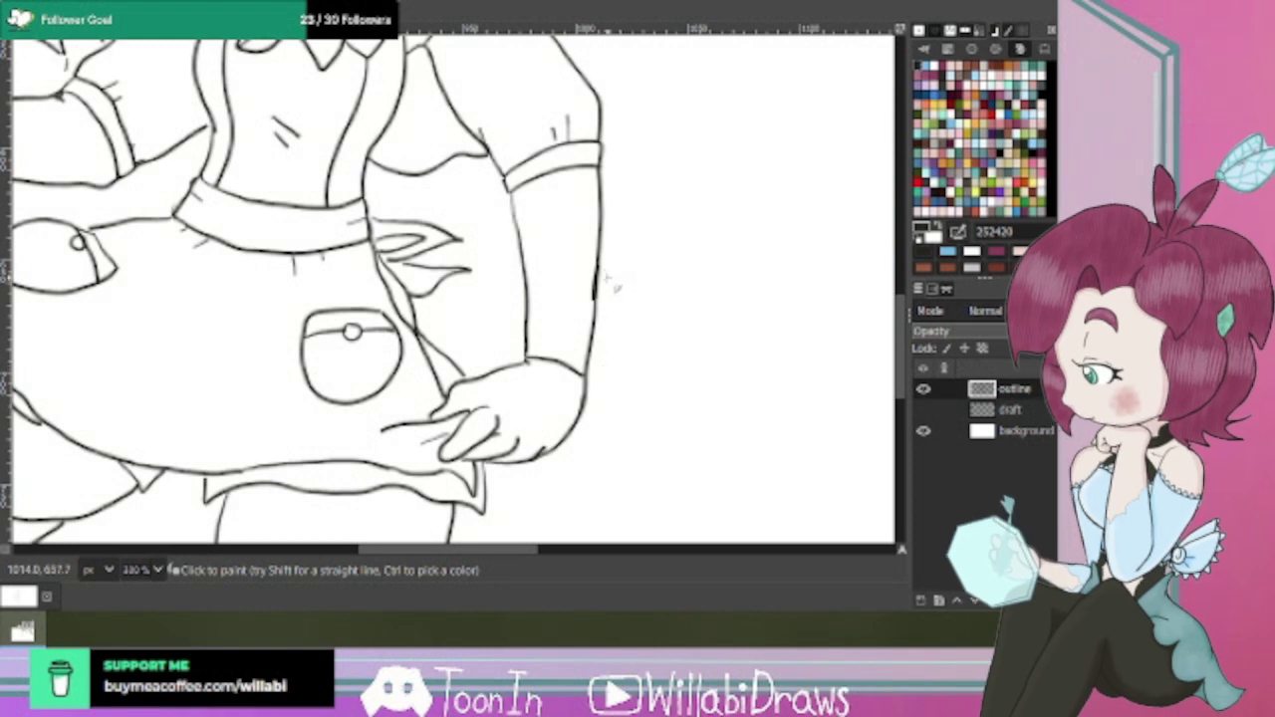
# Ink the arched upper edge of the hoof and its short central cleft on the standing leg.
pyautogui.scroll(-1, 612, 279)
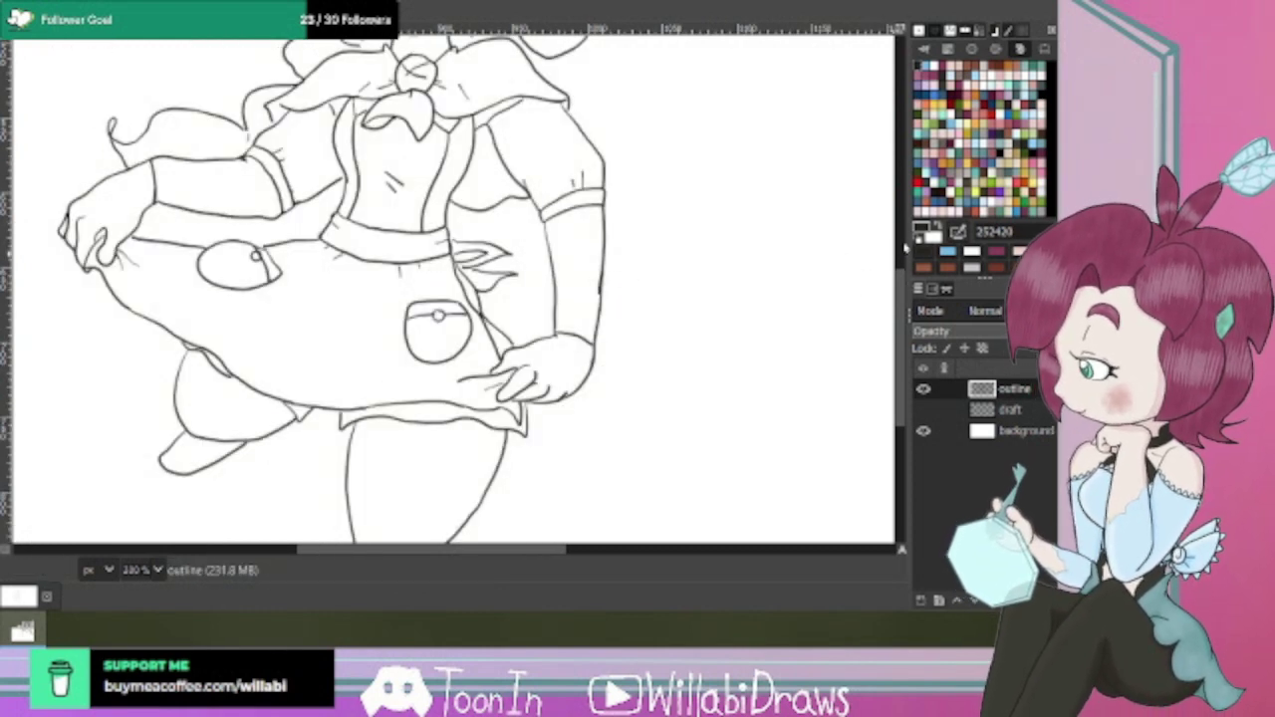
pyautogui.scroll(-6, 897, 319)
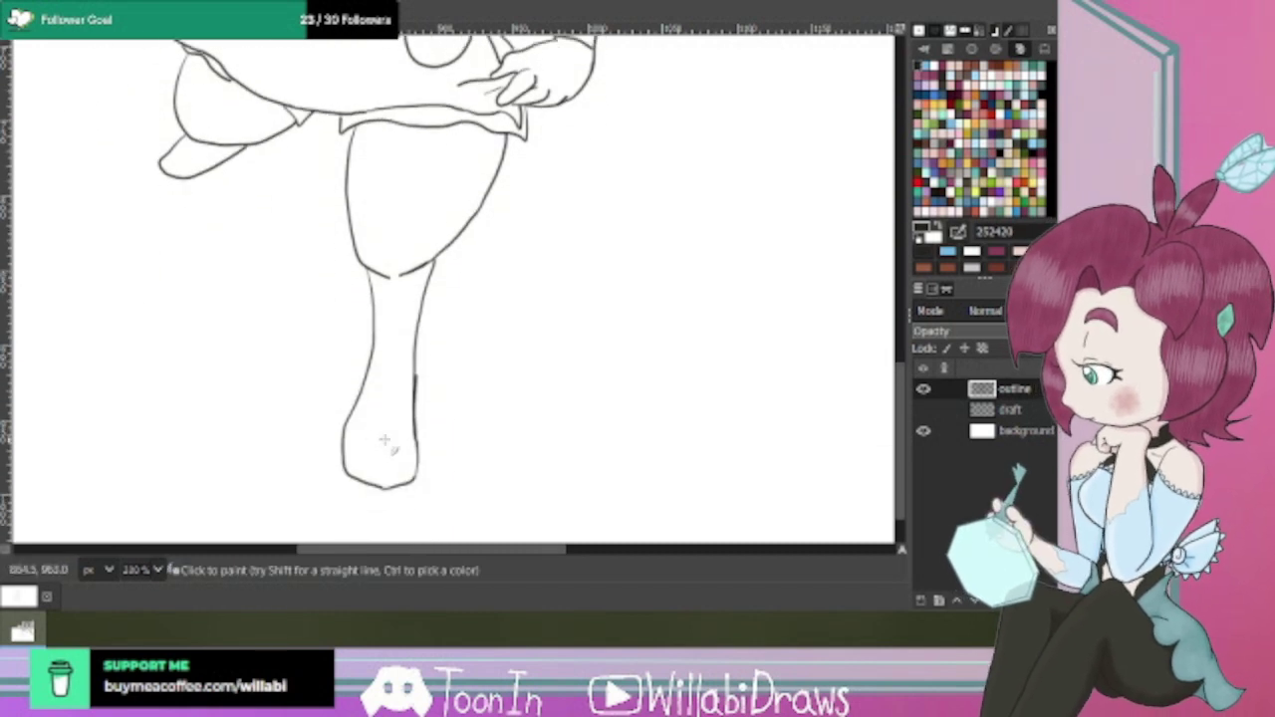
pyautogui.scroll(2, 385, 439)
pyautogui.moveTo(303, 460)
pyautogui.mouseDown()
pyautogui.moveTo(380, 430)
pyautogui.moveTo(448, 472)
pyautogui.mouseUp()
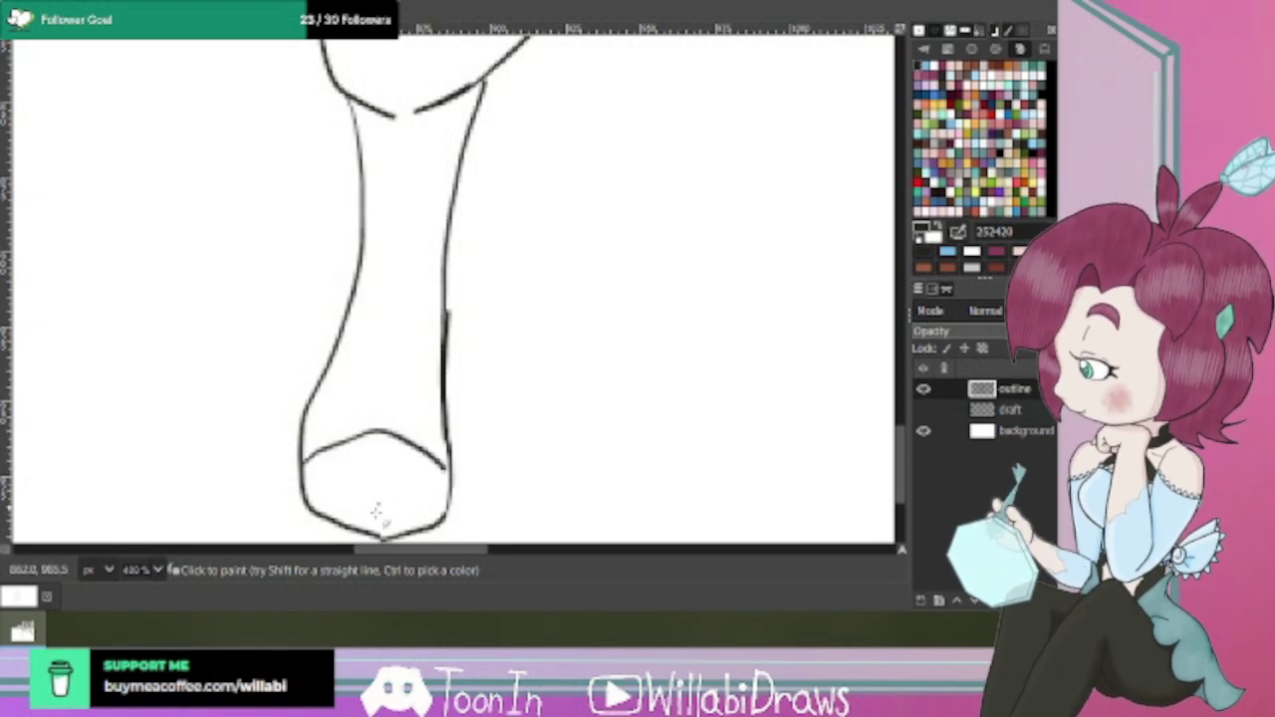
pyautogui.moveTo(381, 540)
pyautogui.mouseDown()
pyautogui.moveTo(381, 480)
pyautogui.moveTo(381, 518)
pyautogui.mouseUp()
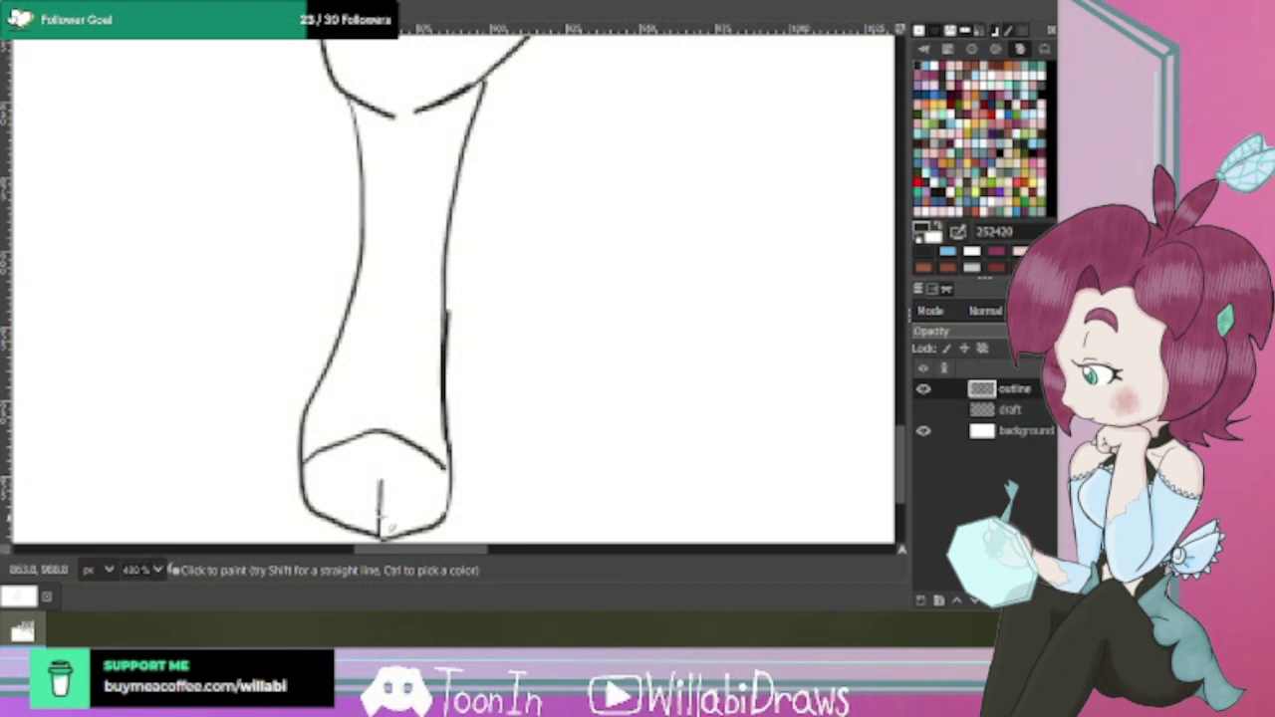
# Ink the curved hoof edge and the short cleft line on the raised back foot.
pyautogui.scroll(10, 454, 538)
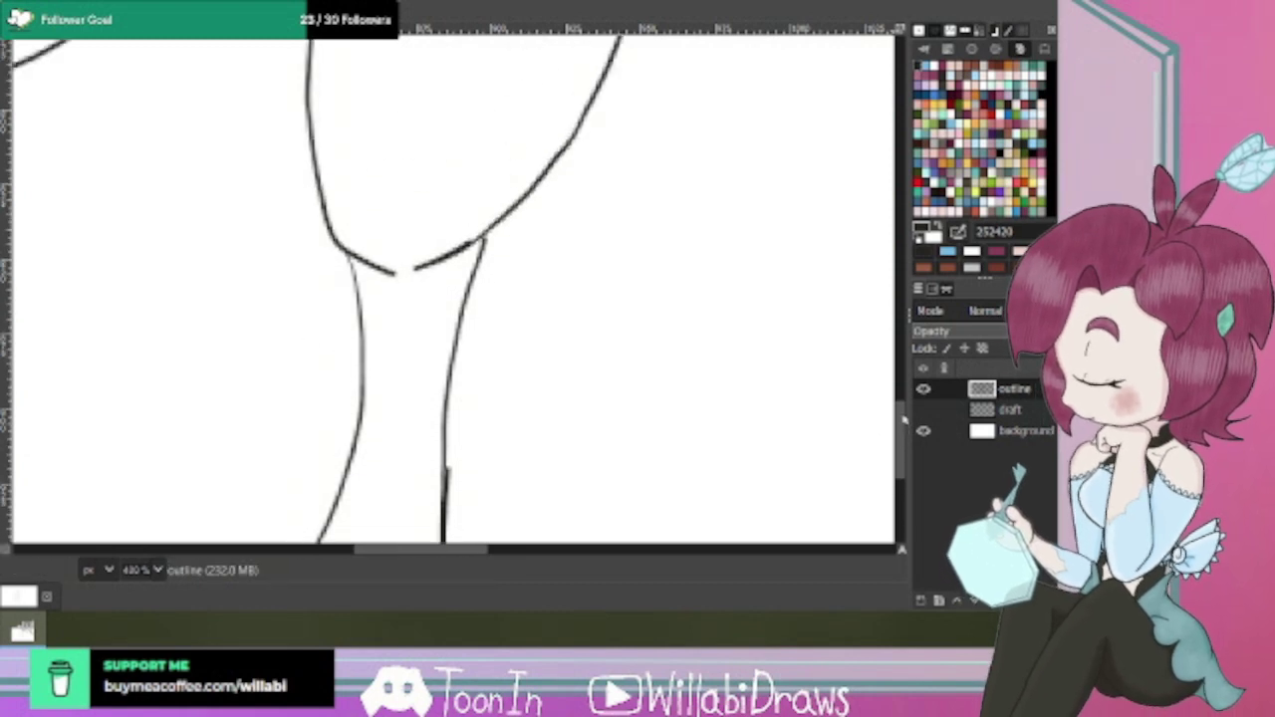
pyautogui.hscroll(-5, 454, 564)
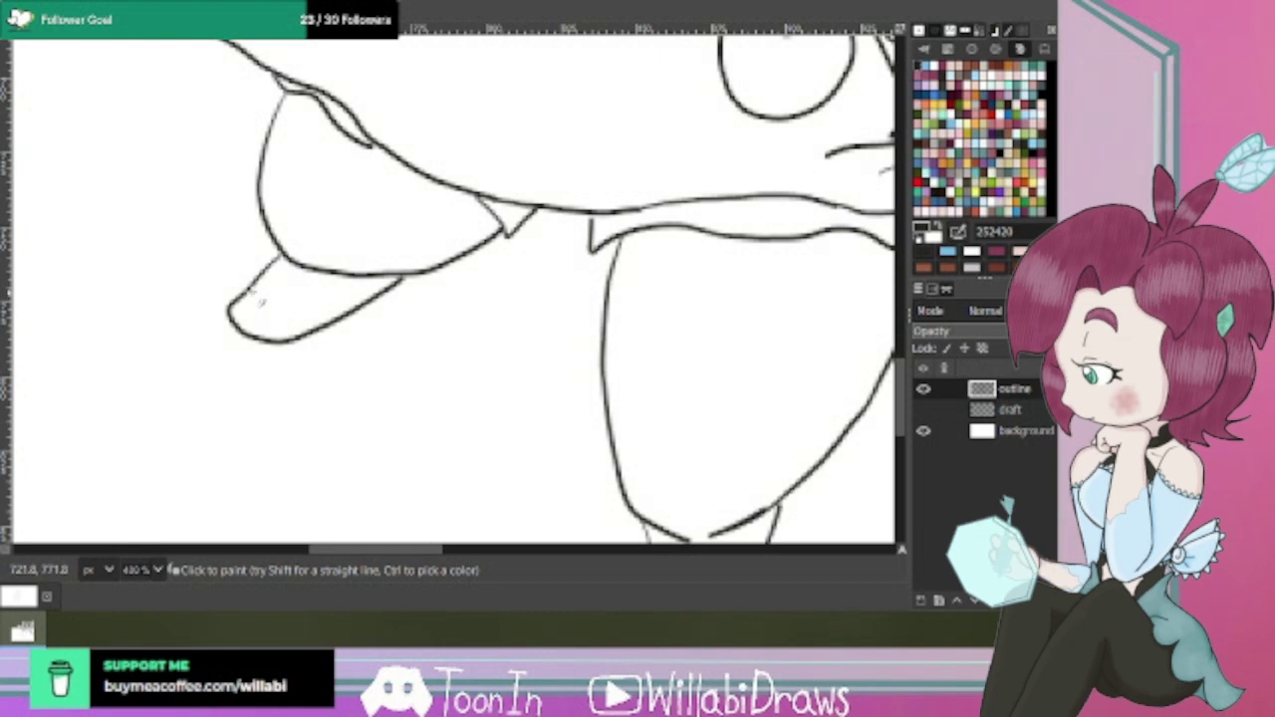
pyautogui.moveTo(267, 304)
pyautogui.mouseDown()
pyautogui.moveTo(328, 342)
pyautogui.moveTo(260, 328)
pyautogui.moveTo(252, 342)
pyautogui.moveTo(283, 319)
pyautogui.mouseUp()
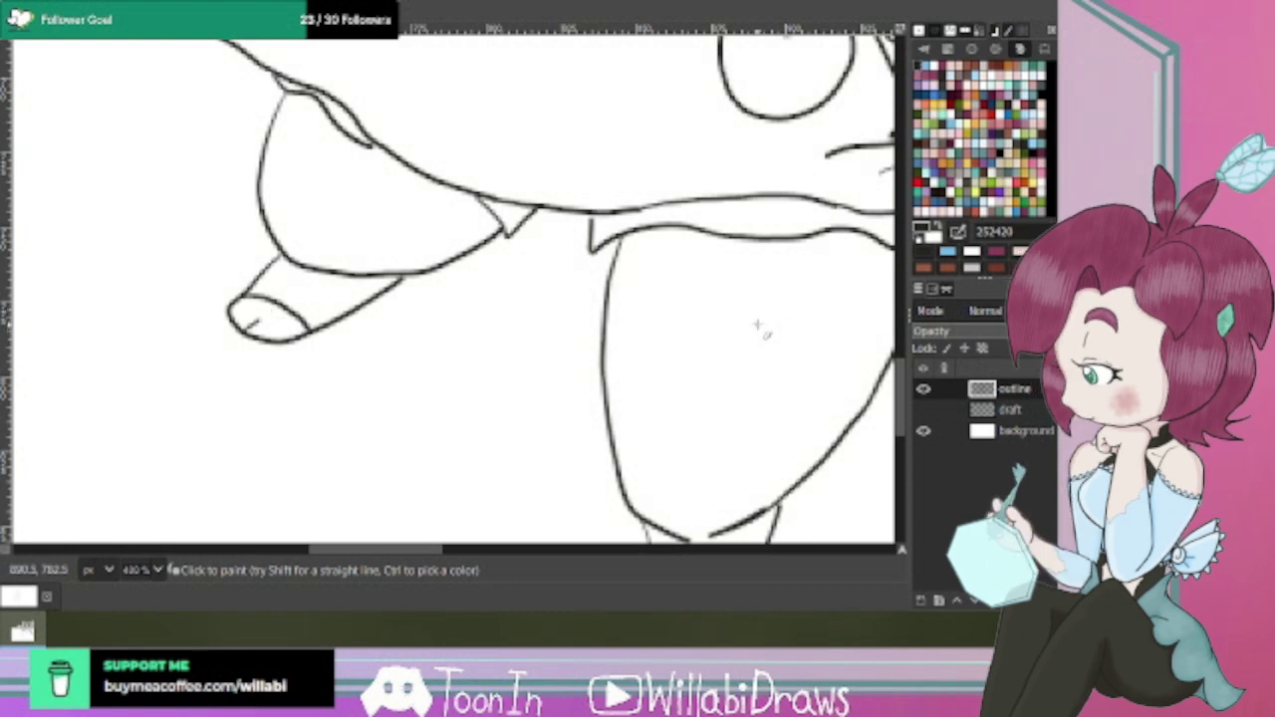
# Review the inked outline from the legs and skirt up to the horns and face.
pyautogui.scroll(-3, 760, 334)
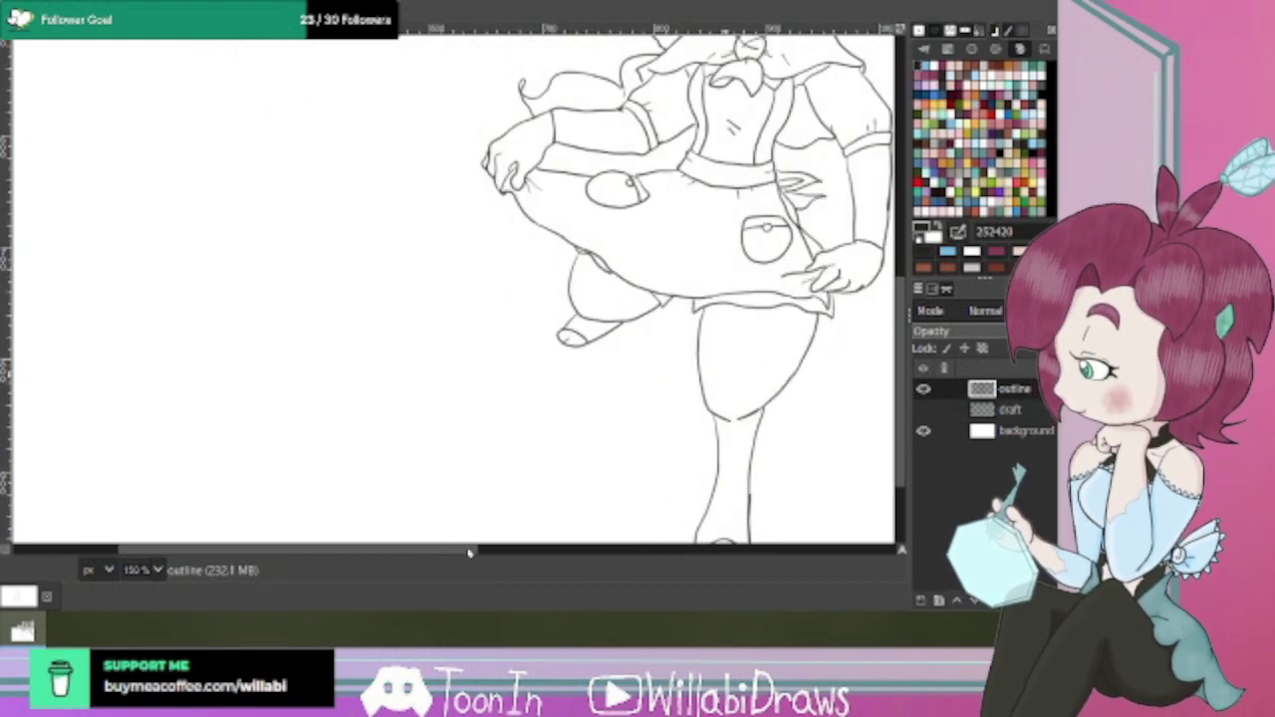
pyautogui.moveTo(469, 553); pyautogui.dragTo(543, 553)
pyautogui.moveTo(906, 345); pyautogui.dragTo(901, 268)
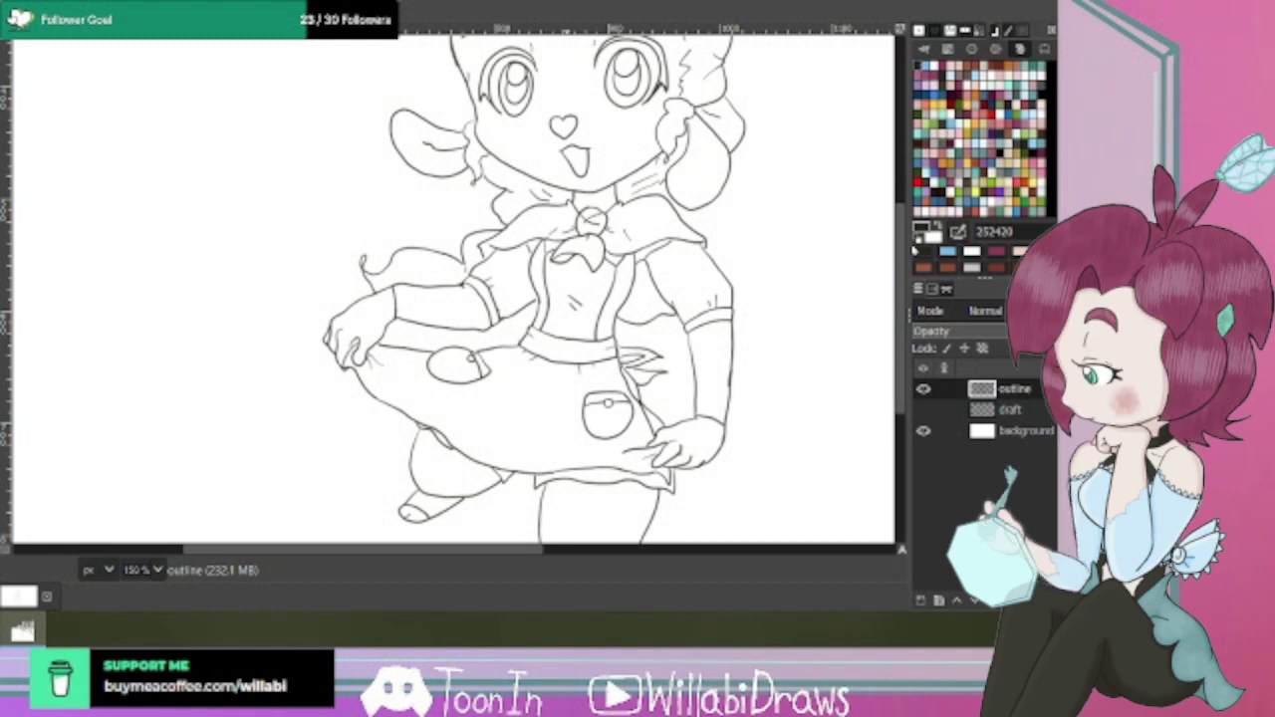
pyautogui.moveTo(534, 556); pyautogui.dragTo(605, 554)
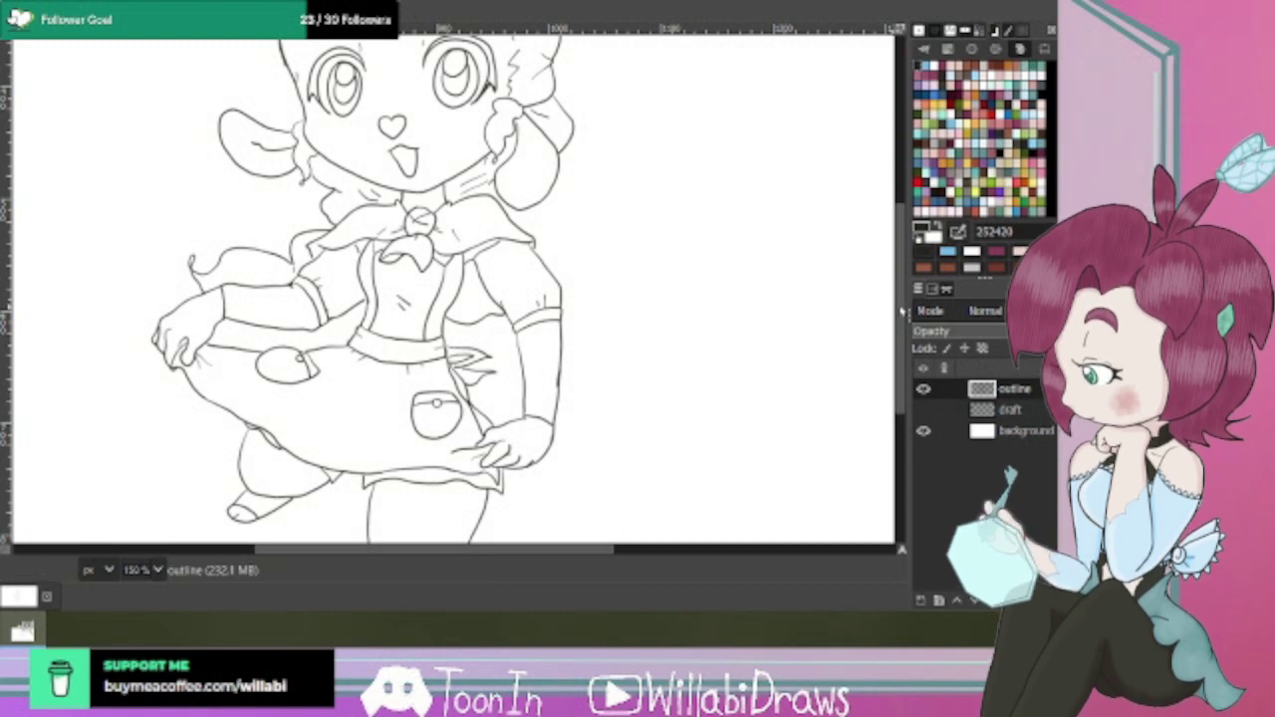
pyautogui.moveTo(903, 311); pyautogui.dragTo(901, 237)
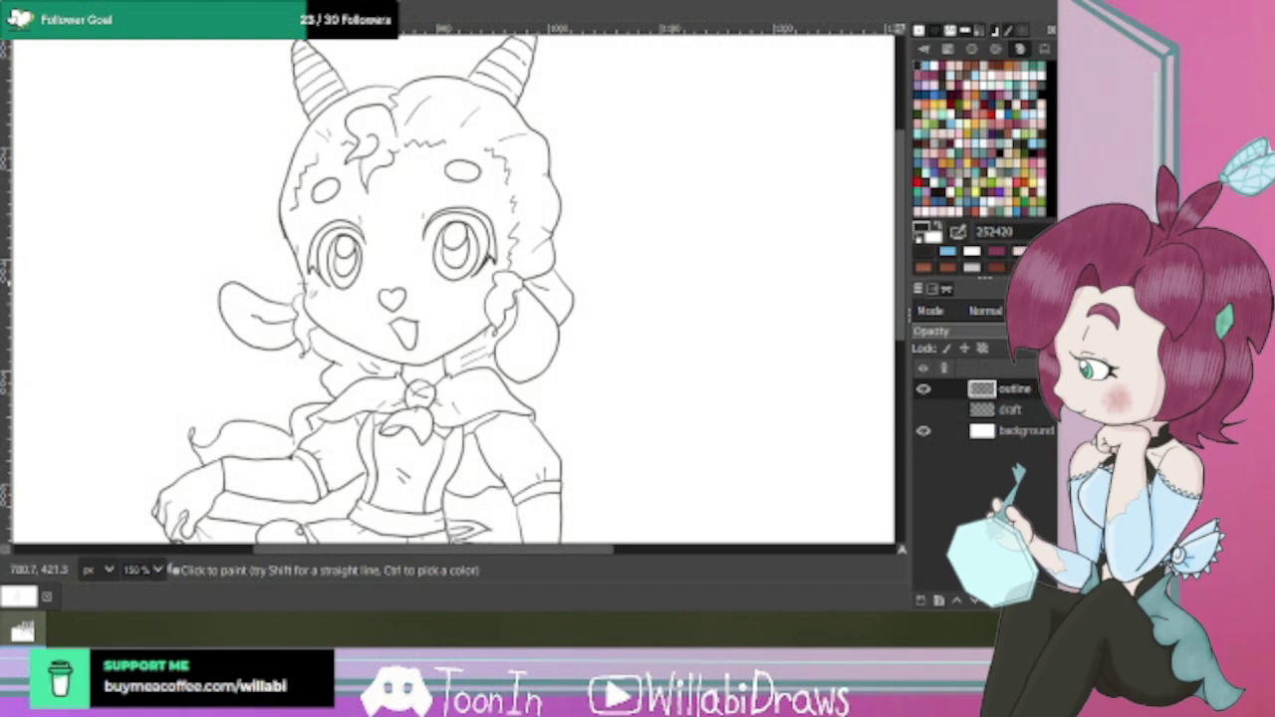
pyautogui.scroll(1, 303, 291)
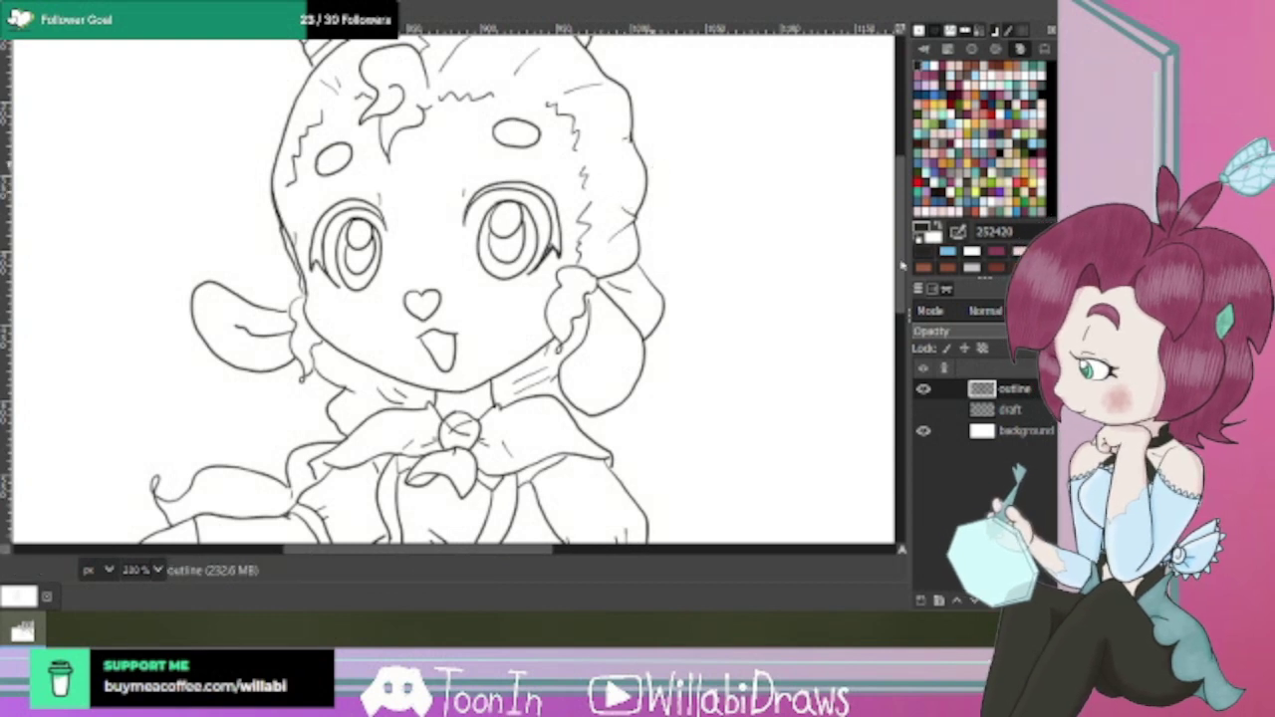
# Fill the upper lash band of the character's left eye solid dark, from the inner corner to the outer tip.
pyautogui.moveTo(902, 264)
pyautogui.mouseDown()
pyautogui.moveTo(902, 219)
pyautogui.moveTo(902, 289)
pyautogui.mouseUp()
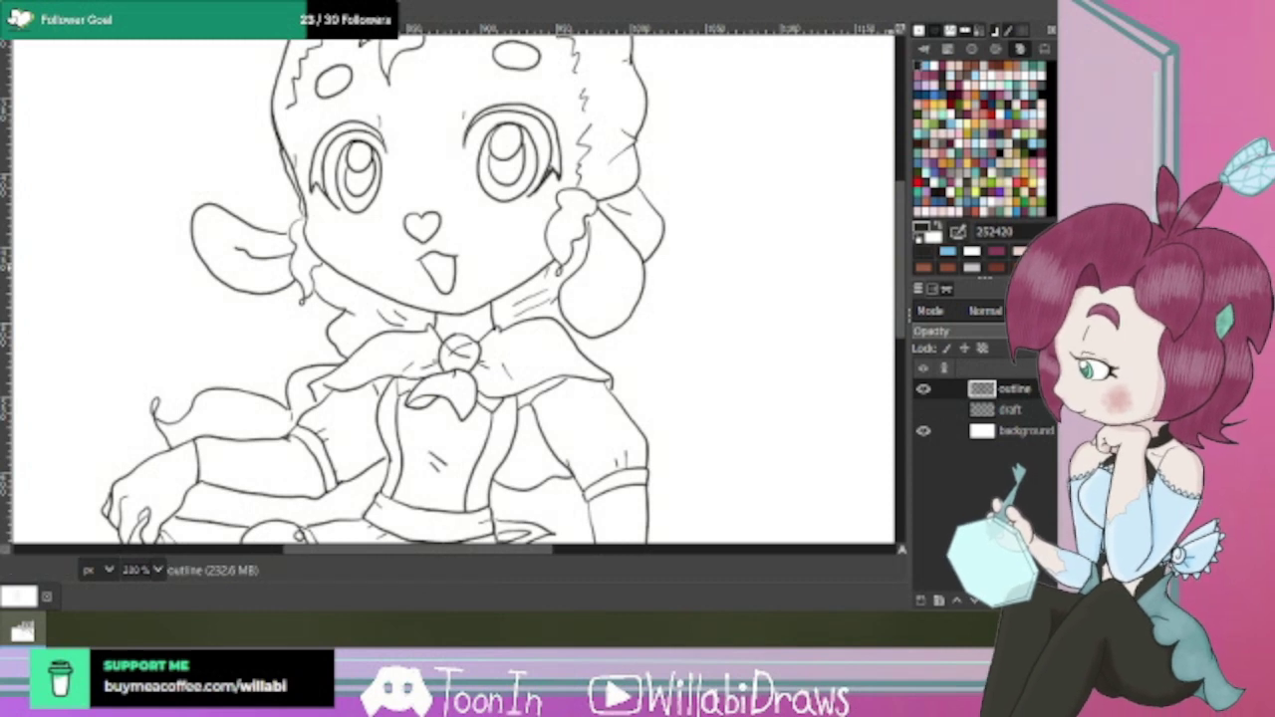
pyautogui.moveTo(902, 263); pyautogui.dragTo(902, 225)
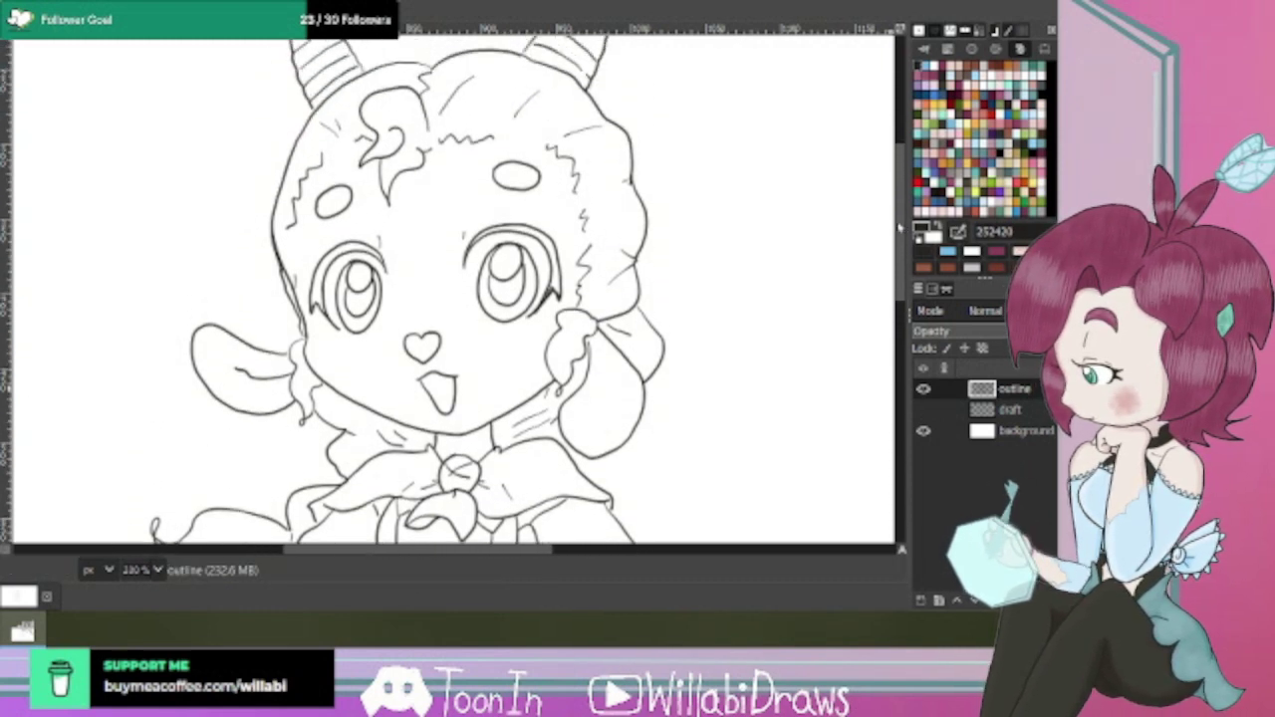
pyautogui.scroll(2, 474, 250)
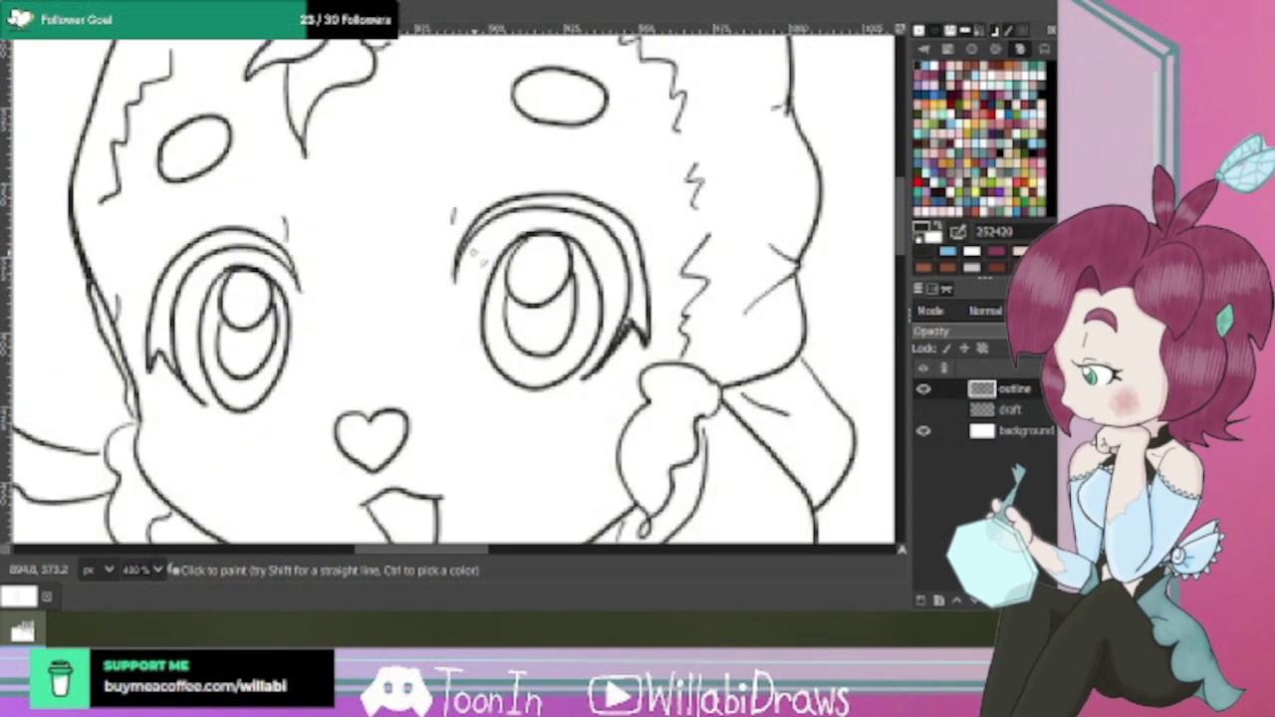
pyautogui.moveTo(456, 271)
pyautogui.mouseDown()
pyautogui.moveTo(498, 216)
pyautogui.moveTo(543, 201)
pyautogui.moveTo(583, 209)
pyautogui.moveTo(617, 227)
pyautogui.moveTo(643, 329)
pyautogui.moveTo(639, 317)
pyautogui.mouseUp()
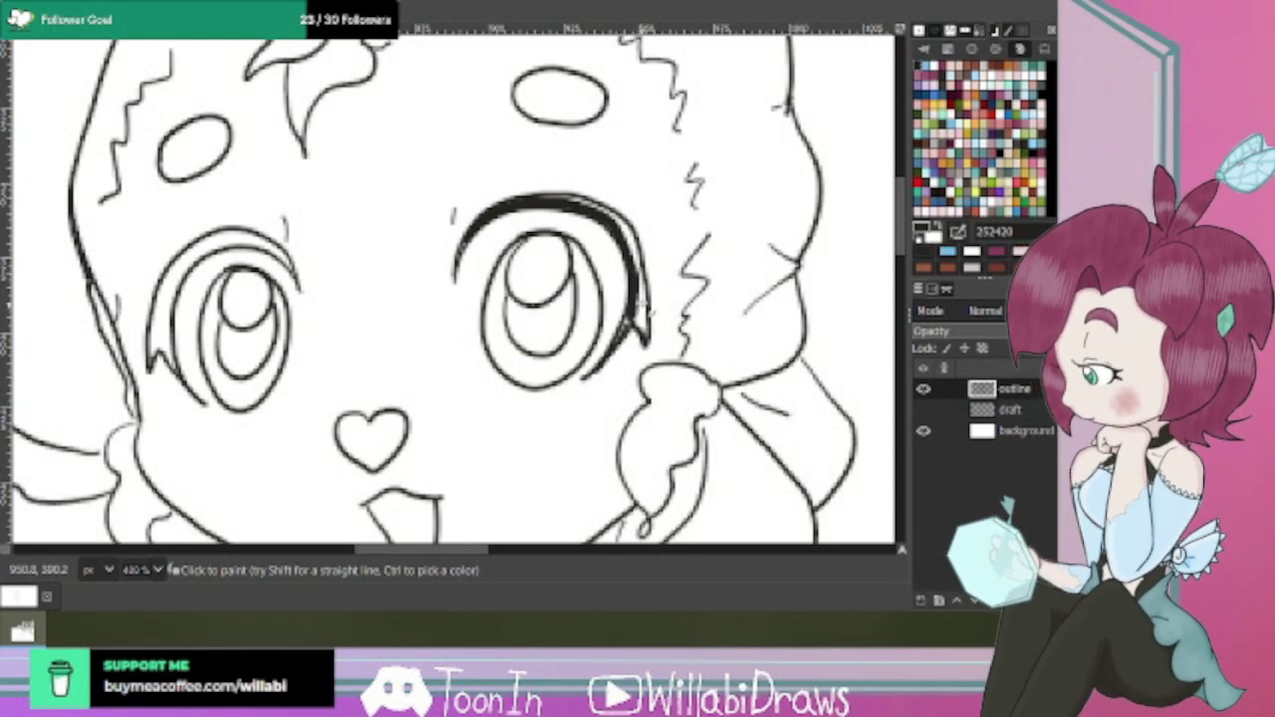
pyautogui.moveTo(643, 336)
pyautogui.mouseDown()
pyautogui.moveTo(644, 274)
pyautogui.moveTo(619, 225)
pyautogui.mouseUp()
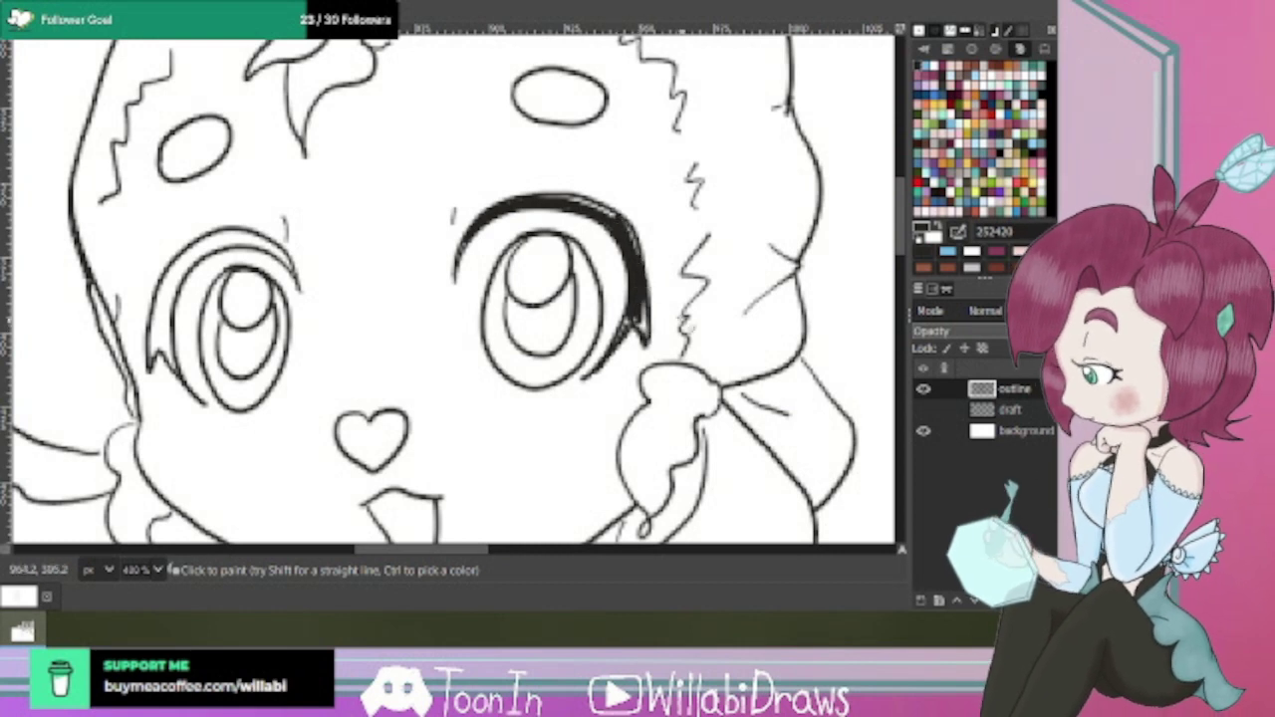
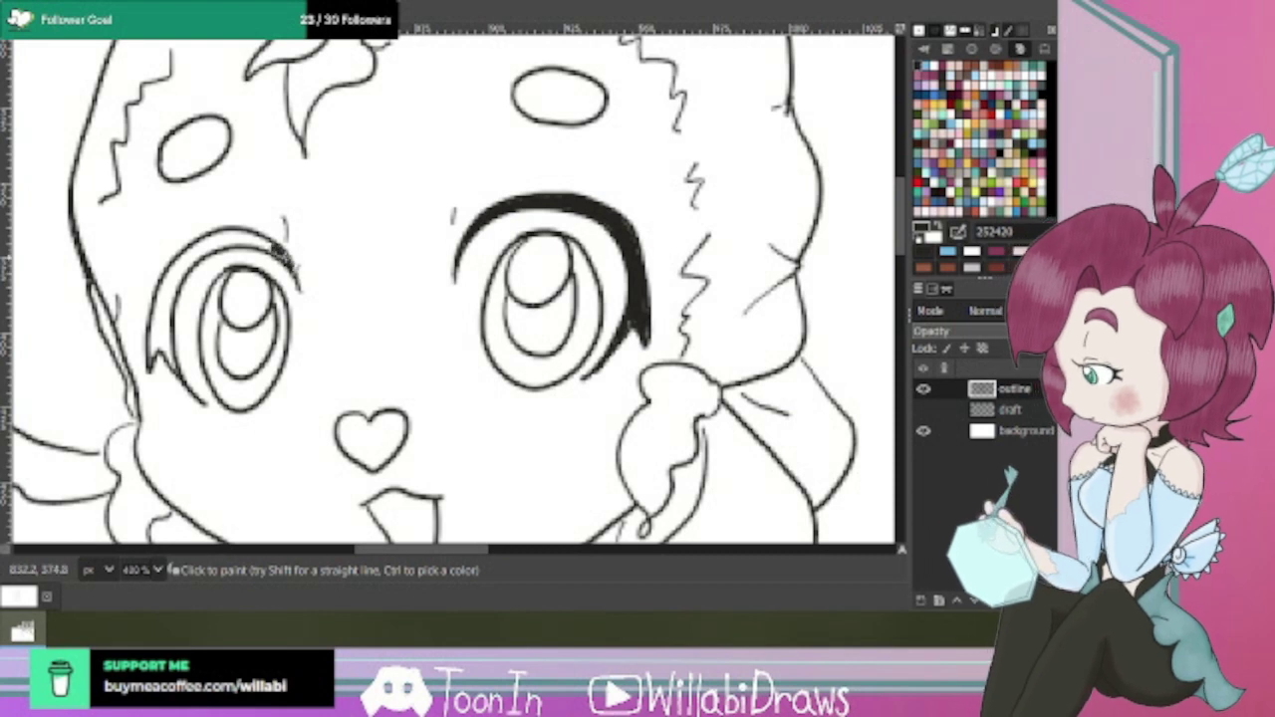
# Fill the upper lash band of the character's right eye solid dark, including its outer tip.
pyautogui.moveTo(281, 245)
pyautogui.mouseDown()
pyautogui.moveTo(207, 242)
pyautogui.moveTo(179, 267)
pyautogui.moveTo(174, 374)
pyautogui.mouseUp()
pyautogui.moveTo(172, 296); pyautogui.dragTo(229, 239)
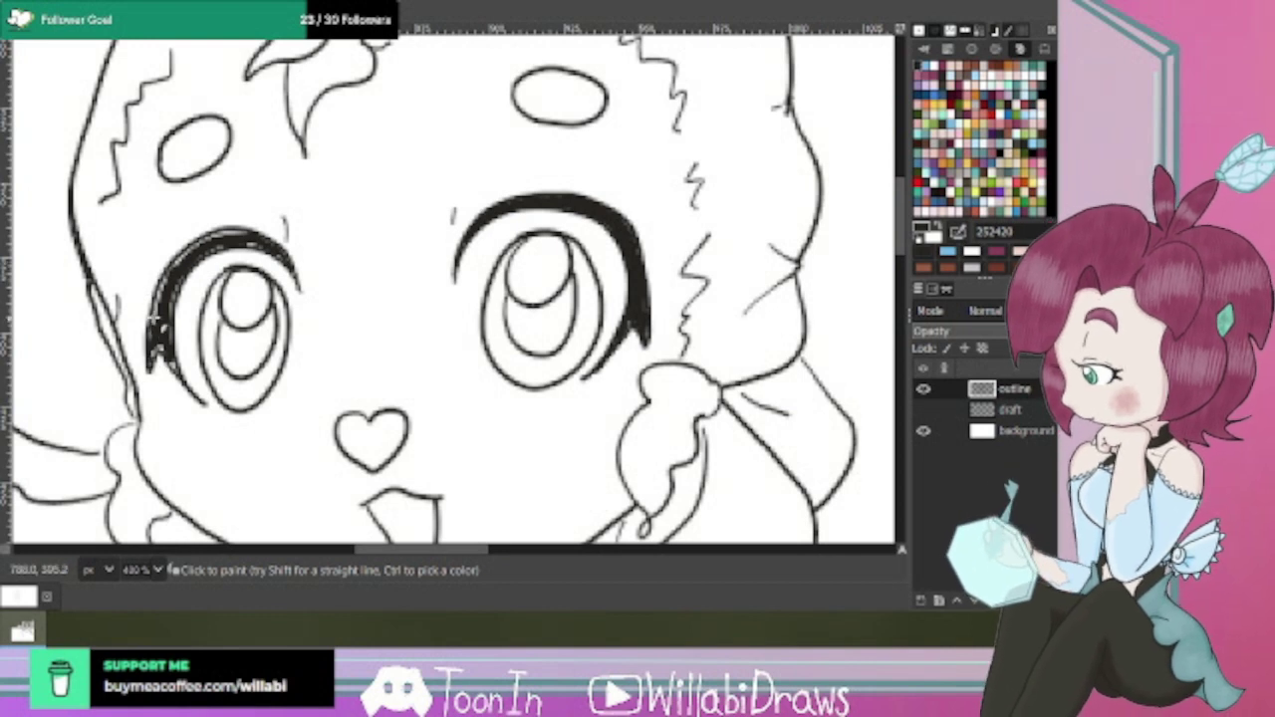
pyautogui.moveTo(162, 291)
pyautogui.mouseDown()
pyautogui.moveTo(212, 235)
pyautogui.moveTo(265, 242)
pyautogui.moveTo(204, 250)
pyautogui.mouseUp()
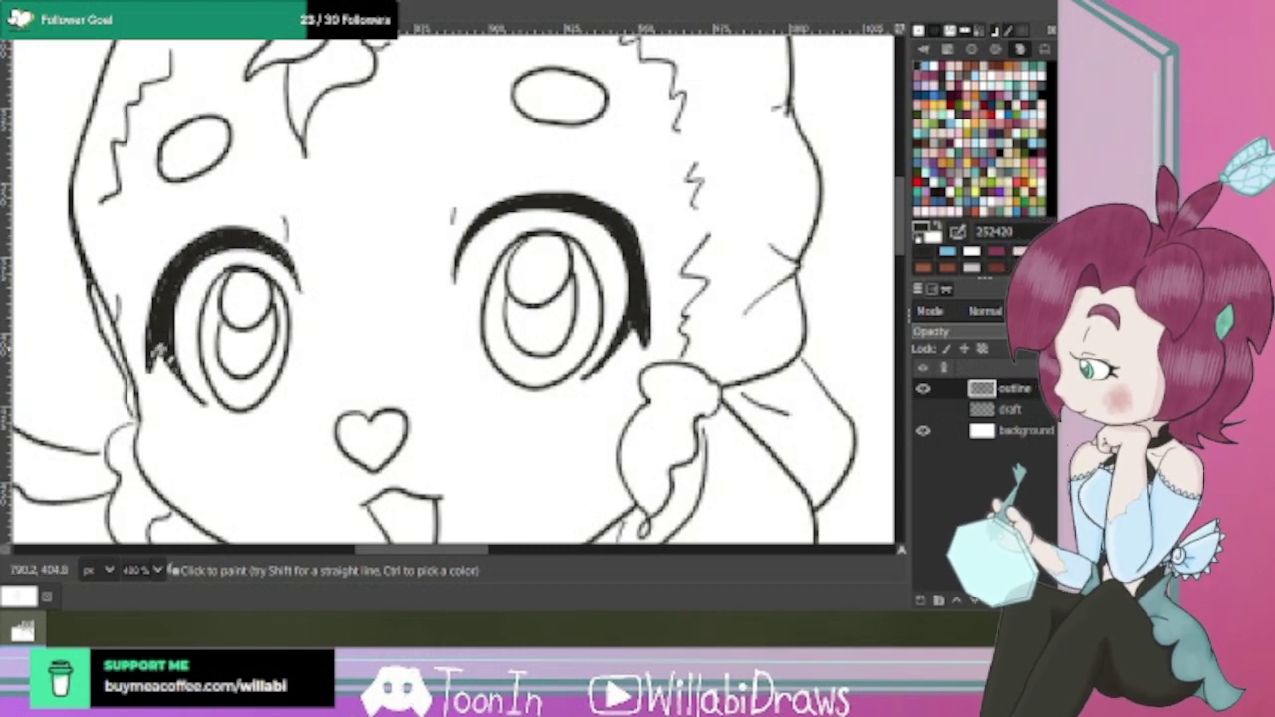
pyautogui.moveTo(157, 345)
pyautogui.mouseDown()
pyautogui.moveTo(149, 367)
pyautogui.moveTo(165, 367)
pyautogui.mouseUp()
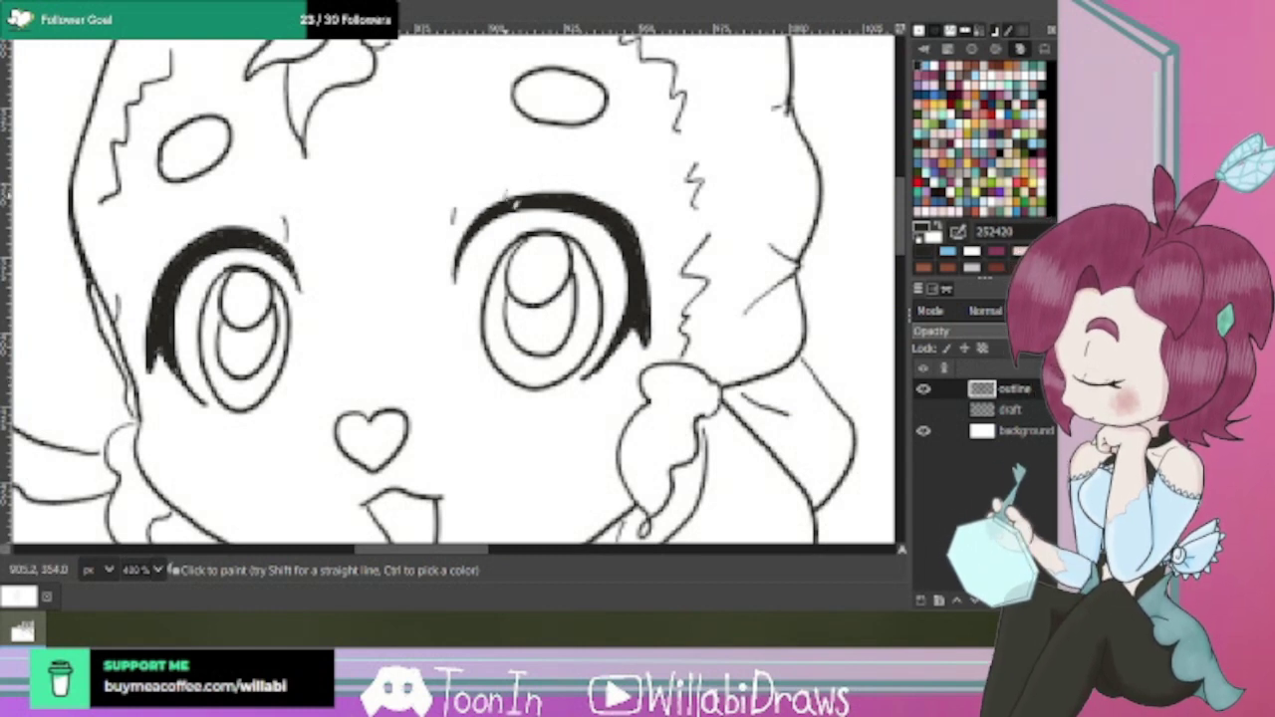
# Ink thin eyelid creases above both lashes and a curved tongue line inside the open mouth.
pyautogui.moveTo(501, 193); pyautogui.dragTo(568, 189)
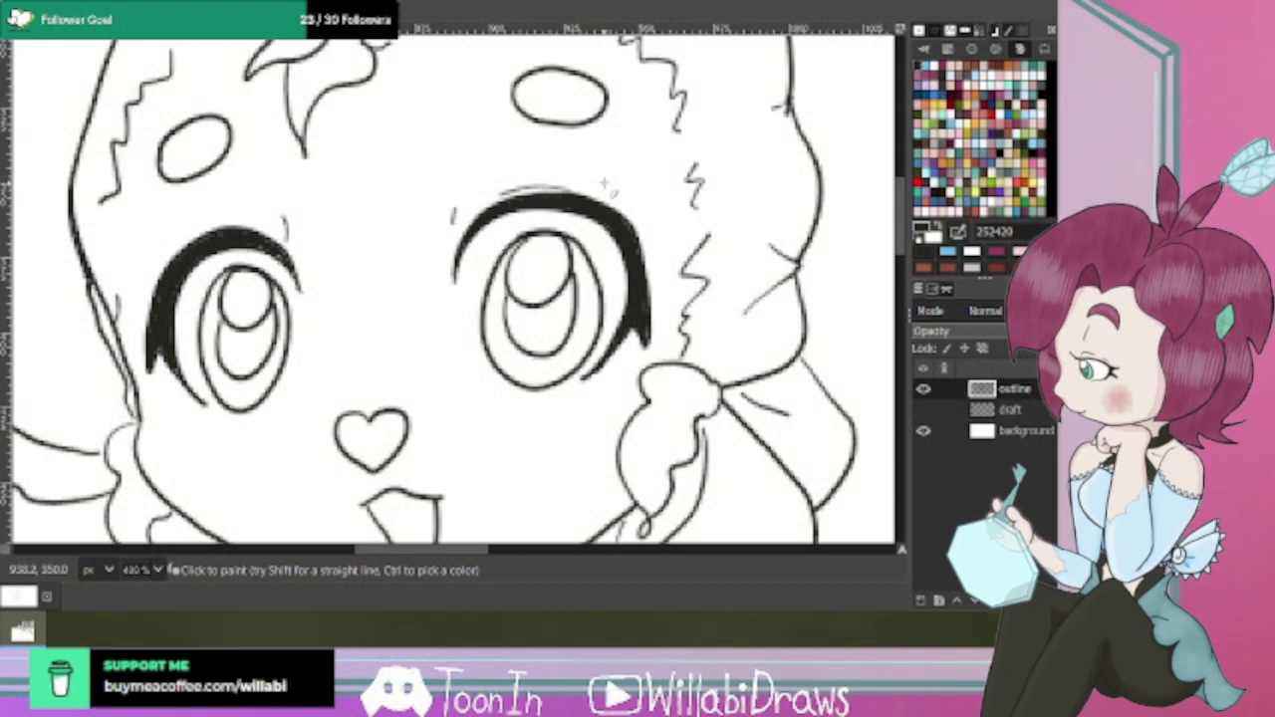
pyautogui.moveTo(261, 227); pyautogui.dragTo(191, 232)
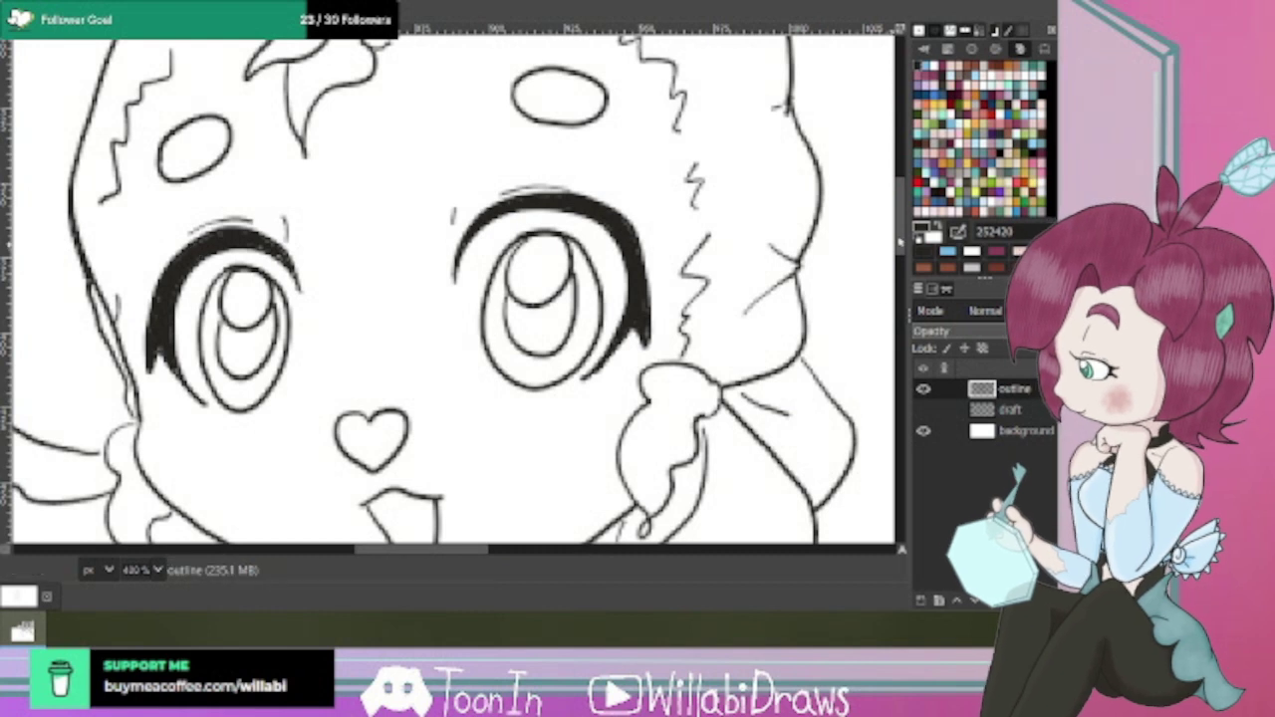
pyautogui.scroll(-5, 901, 239)
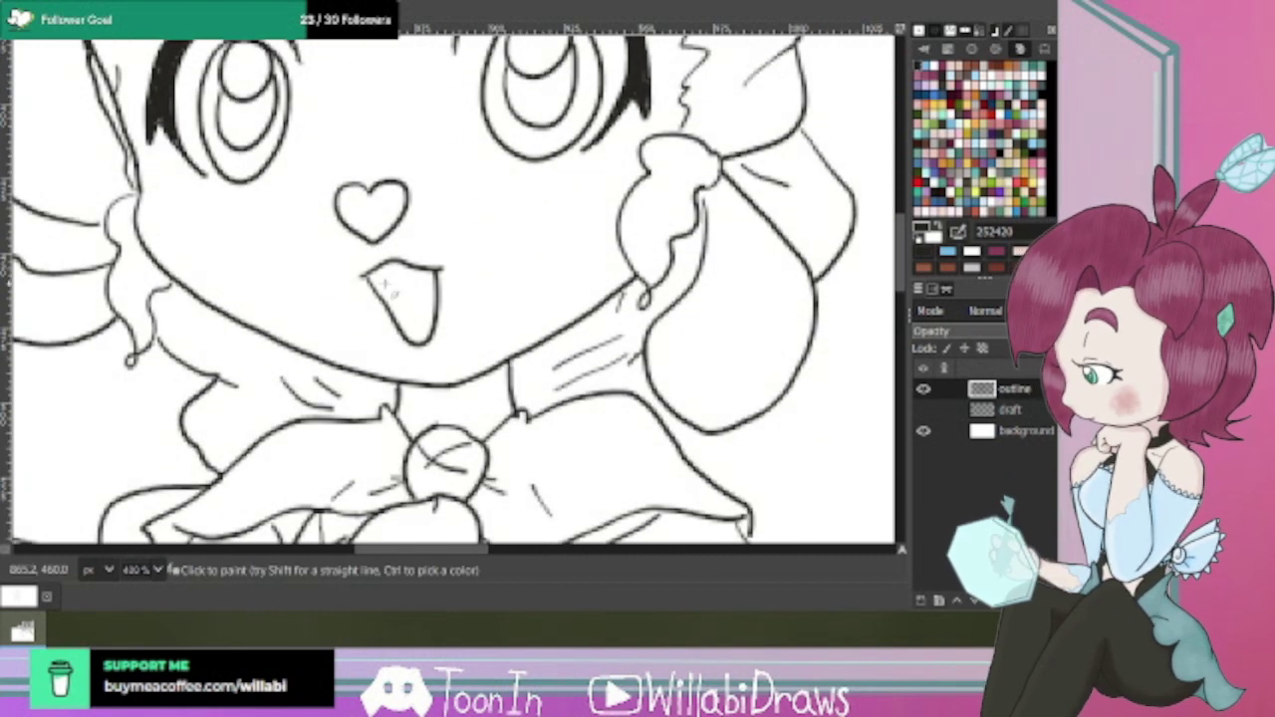
pyautogui.moveTo(387, 305); pyautogui.dragTo(440, 267)
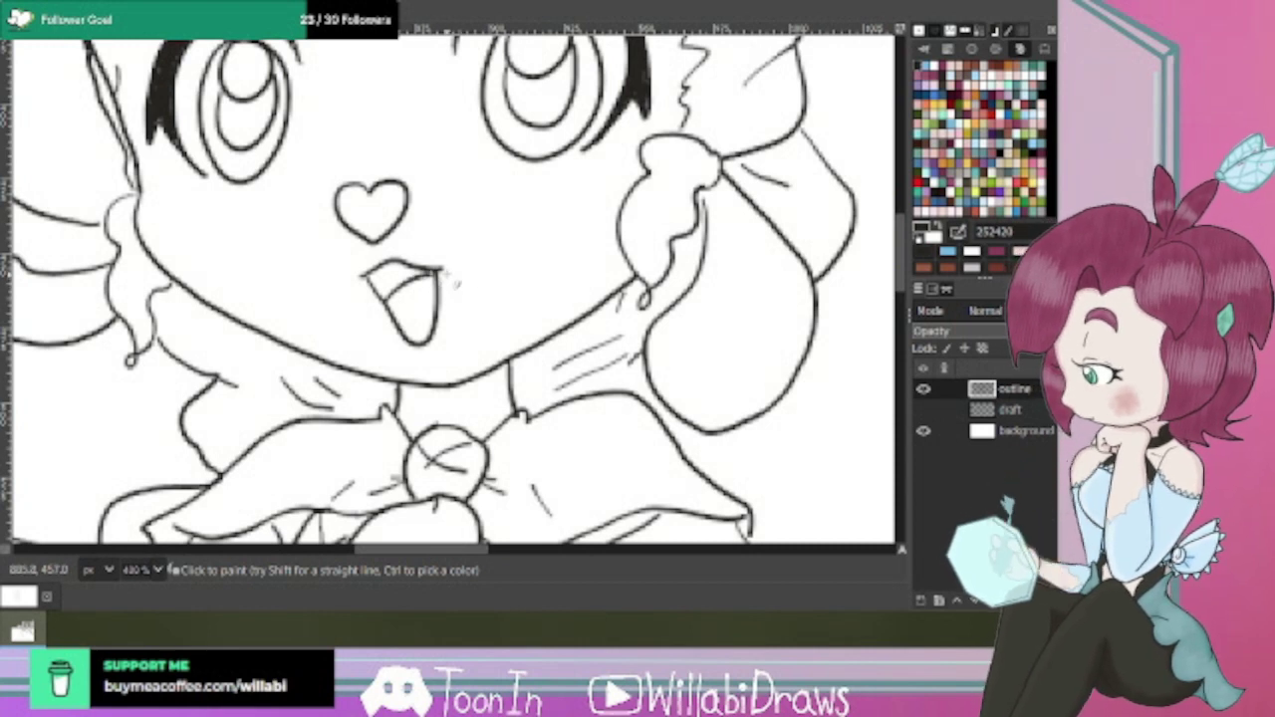
# Ink a long diagonal seam down the skirt from the middle of the waistband to the hem.
pyautogui.scroll(-2, 715, 256)
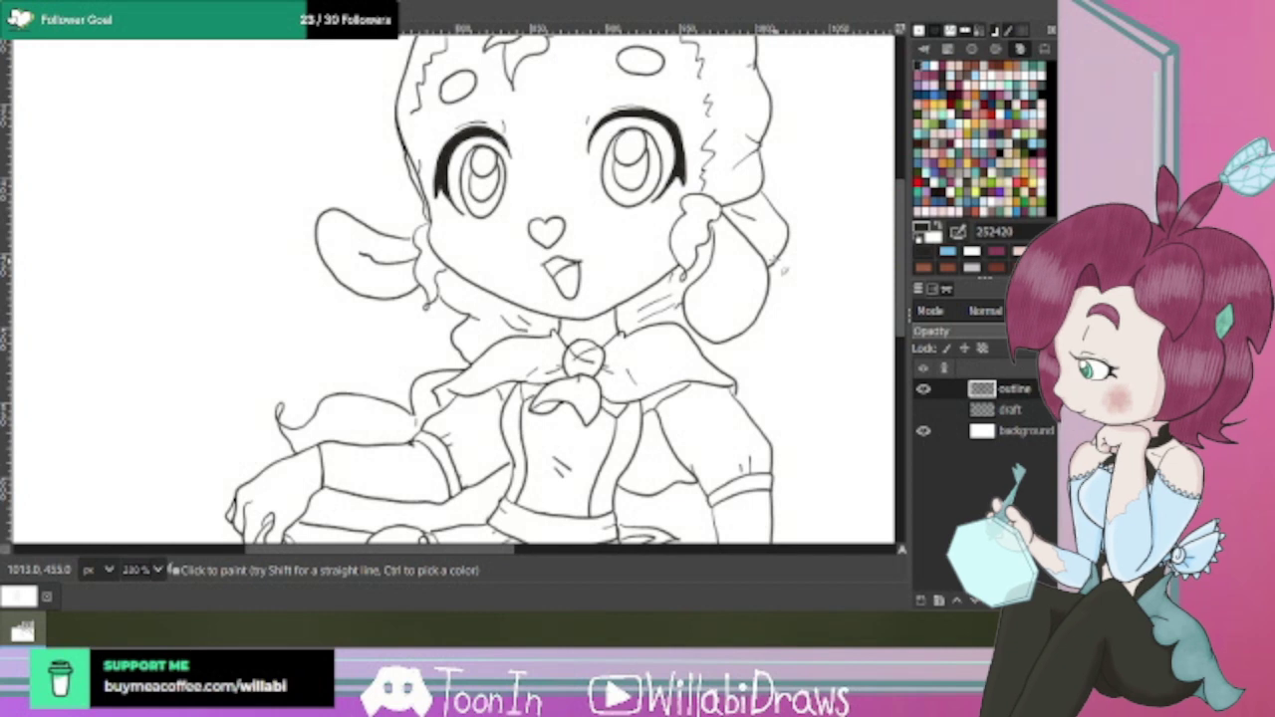
pyautogui.moveTo(903, 273); pyautogui.dragTo(902, 222)
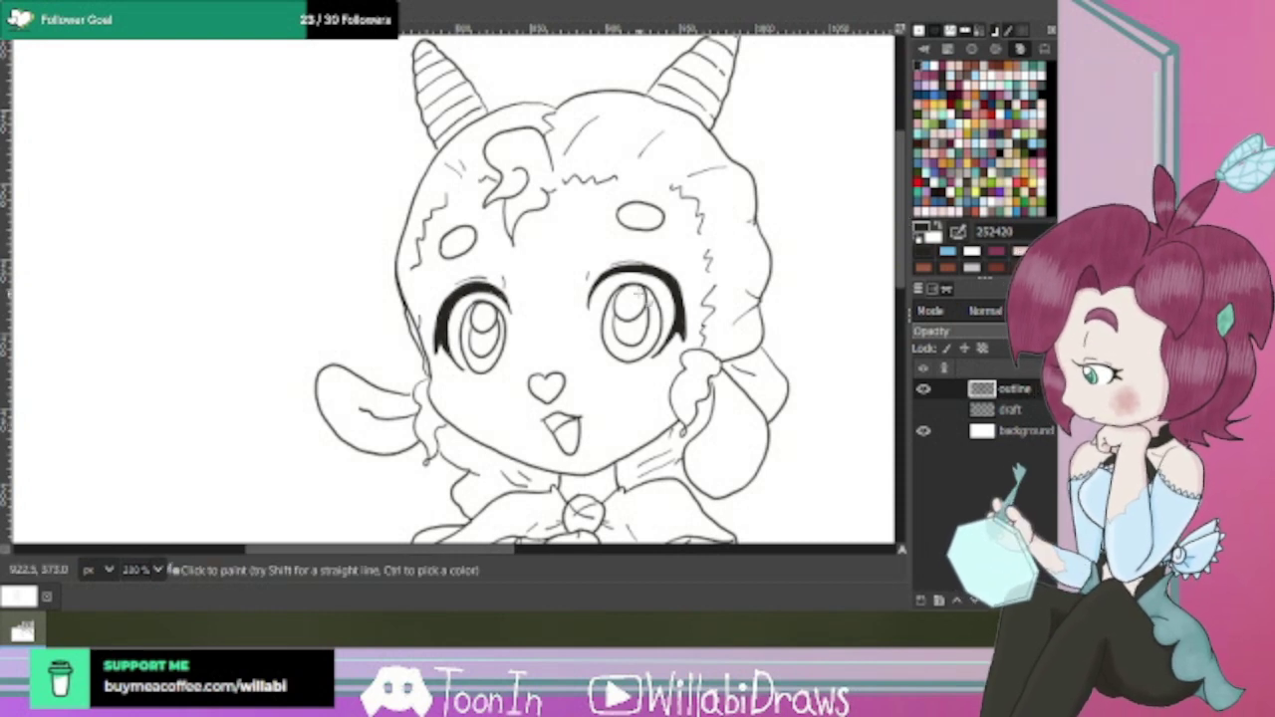
pyautogui.scroll(2, 650, 293)
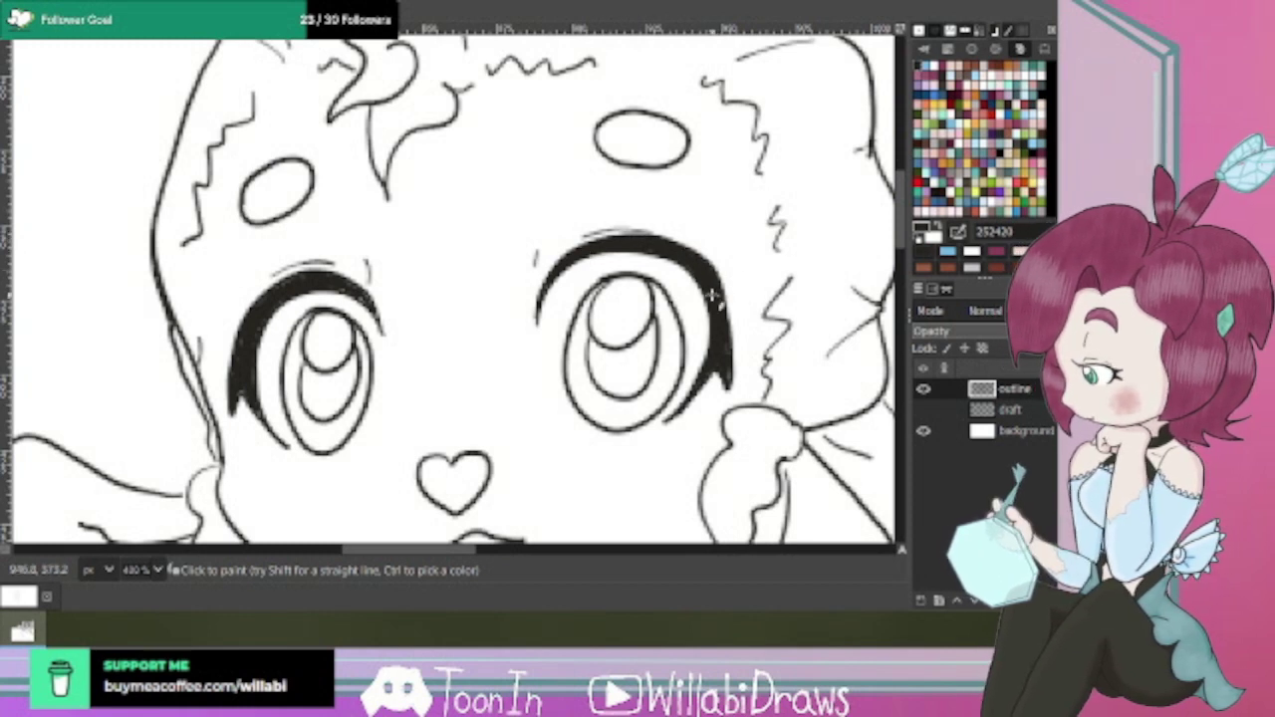
pyautogui.moveTo(903, 231); pyautogui.dragTo(897, 317)
pyautogui.scroll(-3, 895, 342)
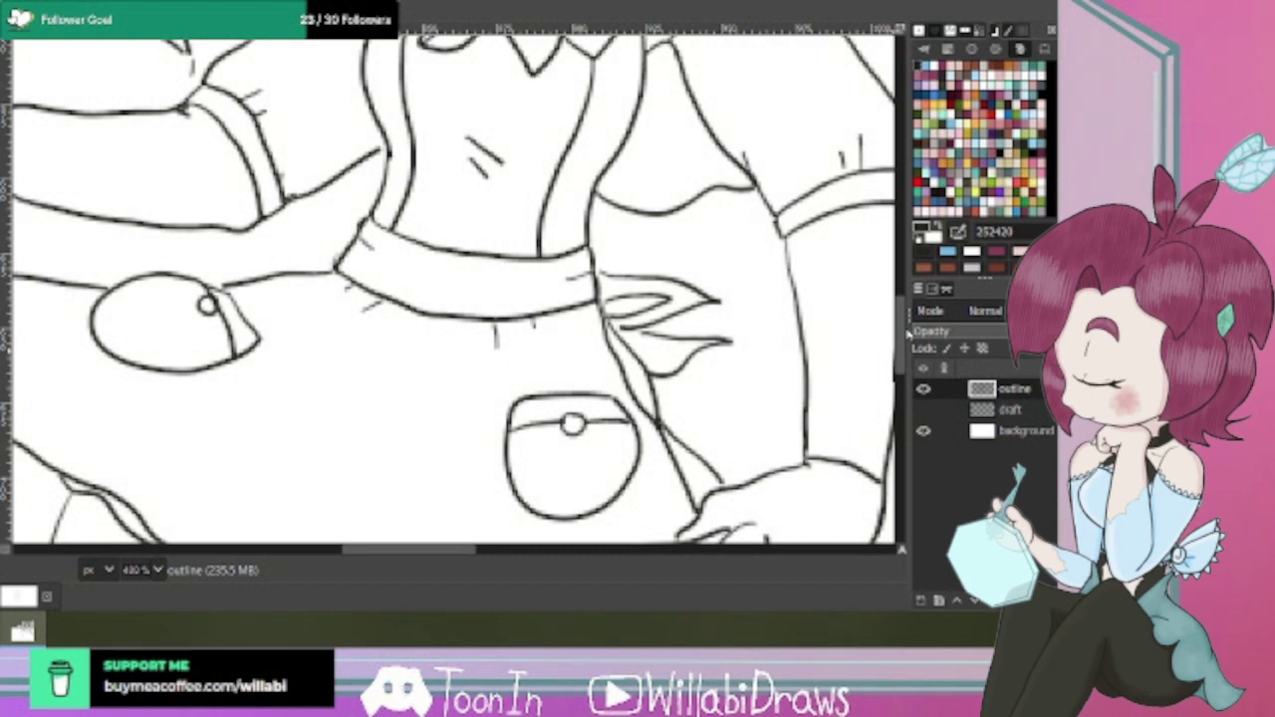
pyautogui.scroll(-2, 633, 414)
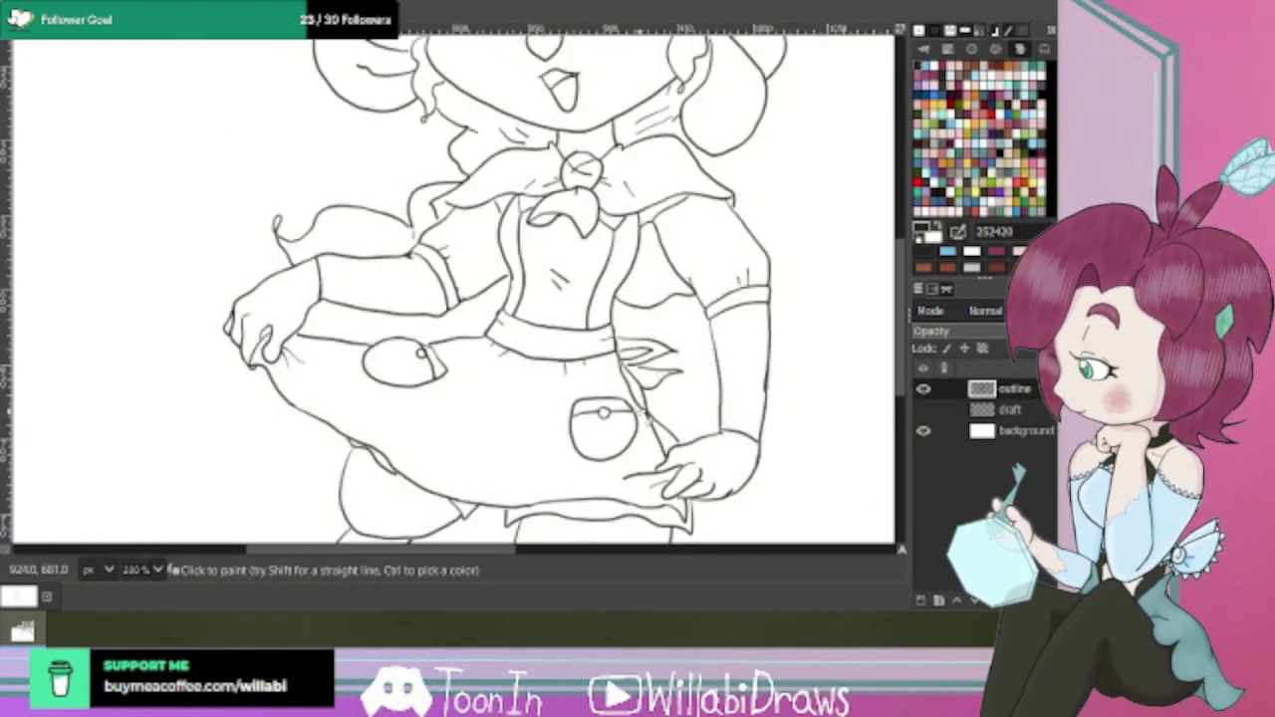
pyautogui.scroll(-2, 900, 313)
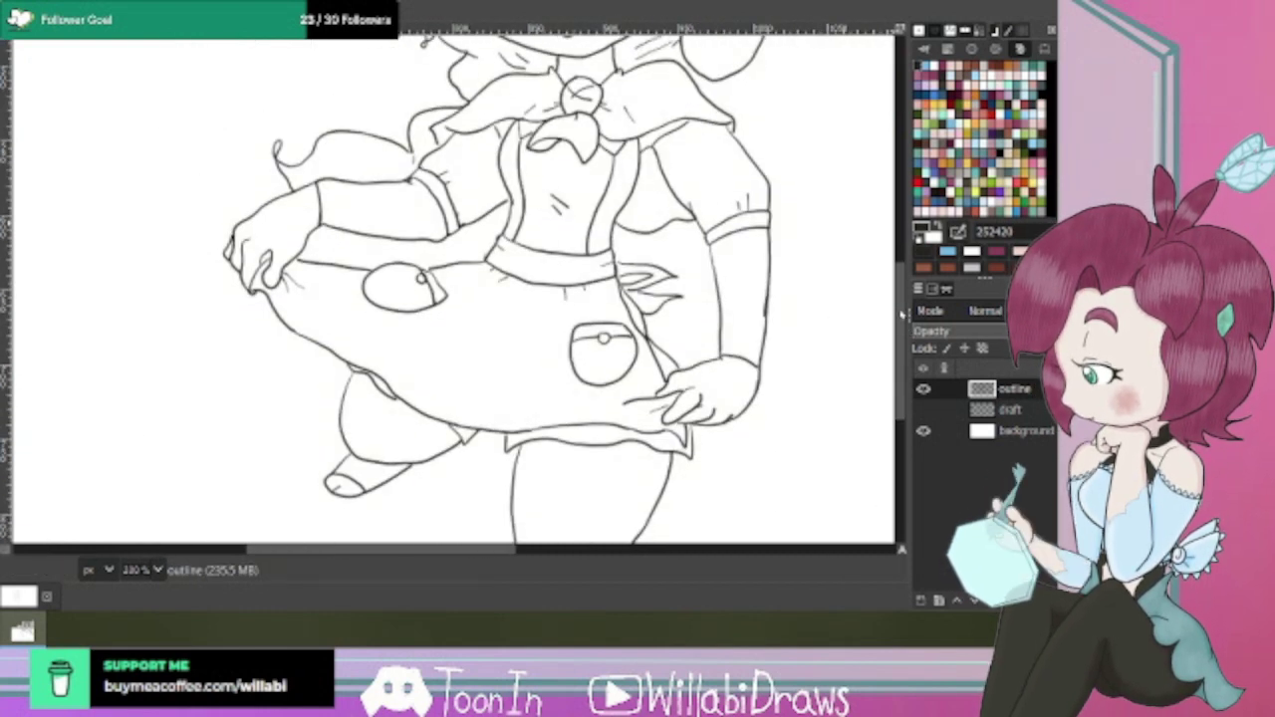
pyautogui.scroll(2, 533, 304)
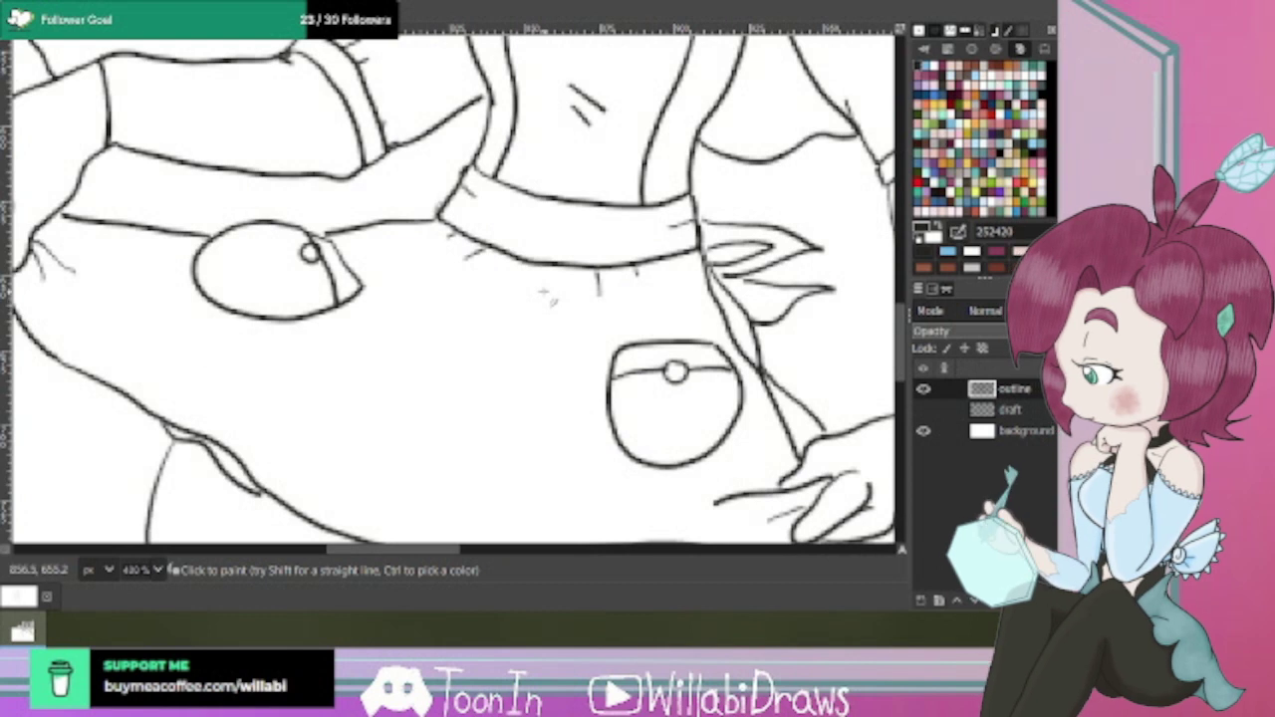
pyautogui.moveTo(530, 261)
pyautogui.mouseDown()
pyautogui.moveTo(454, 425)
pyautogui.moveTo(361, 528)
pyautogui.mouseUp()
# Ink a second line just inside the skirt's hem and another running alongside the diagonal seam.
pyautogui.scroll(-2, 708, 394)
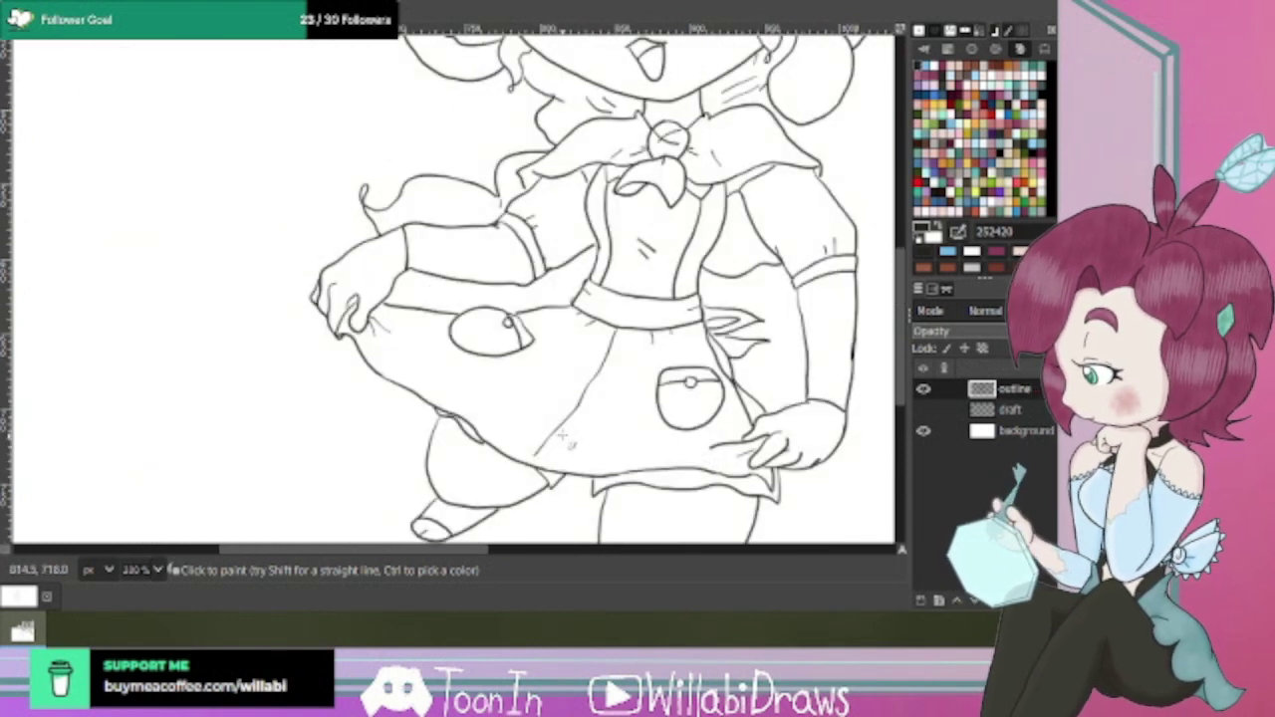
pyautogui.scroll(2, 498, 417)
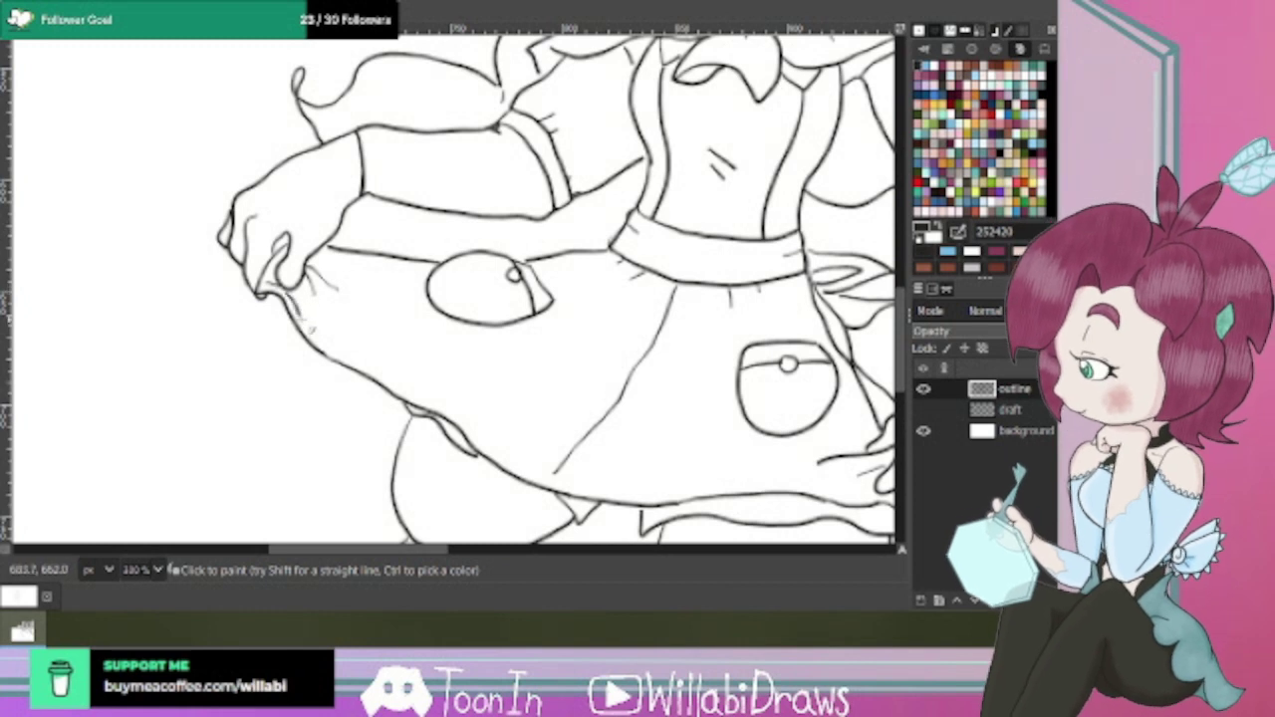
pyautogui.moveTo(321, 343)
pyautogui.mouseDown()
pyautogui.moveTo(560, 486)
pyautogui.moveTo(811, 487)
pyautogui.mouseUp()
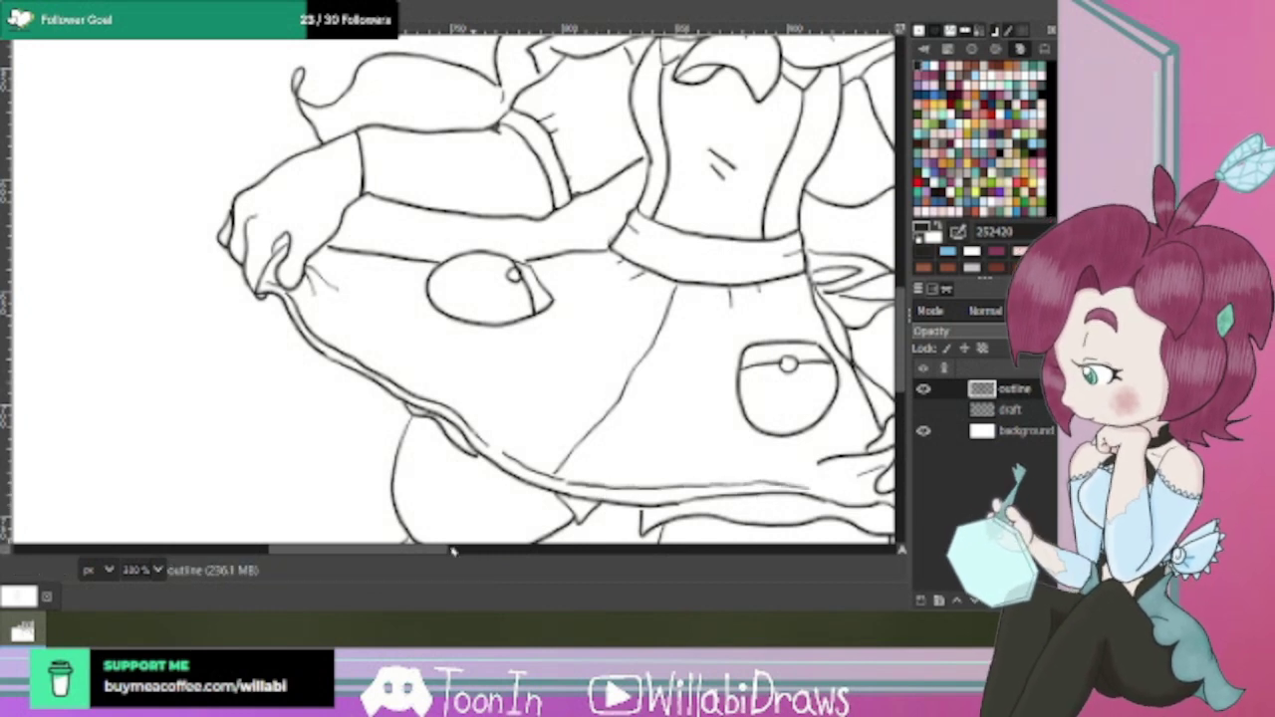
pyautogui.moveTo(440, 553); pyautogui.dragTo(510, 560)
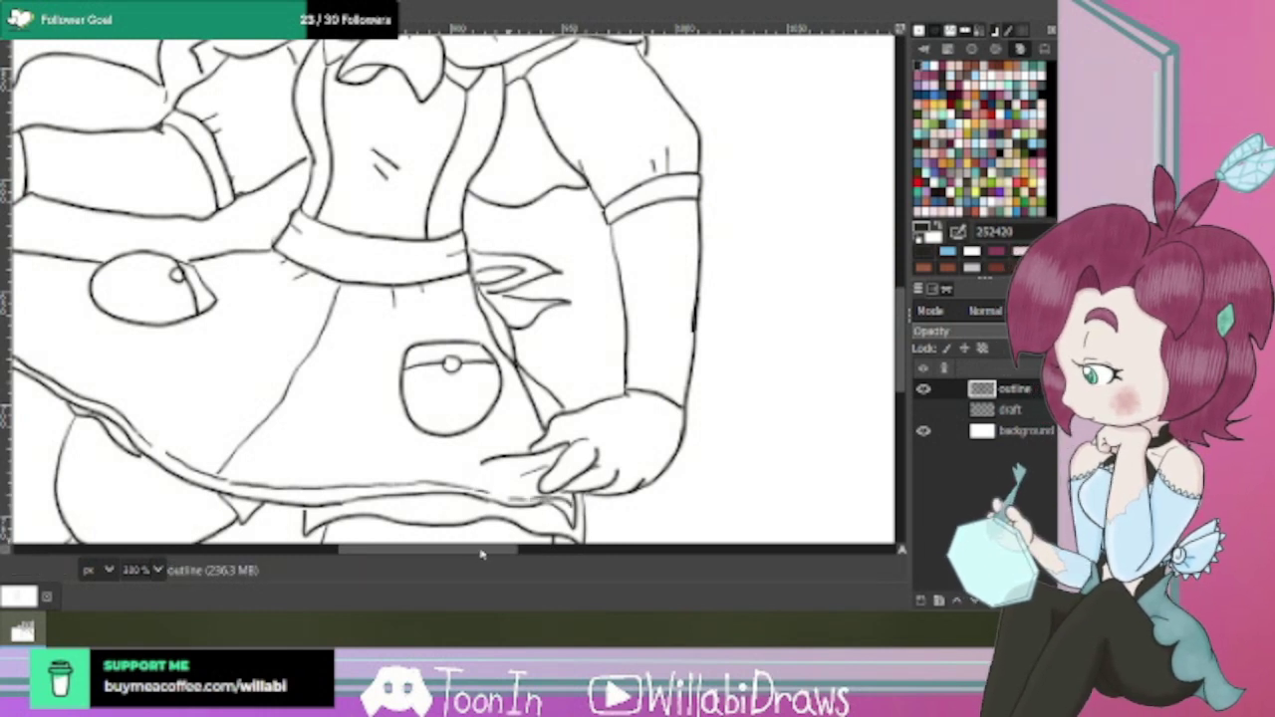
pyautogui.moveTo(481, 555); pyautogui.dragTo(456, 550)
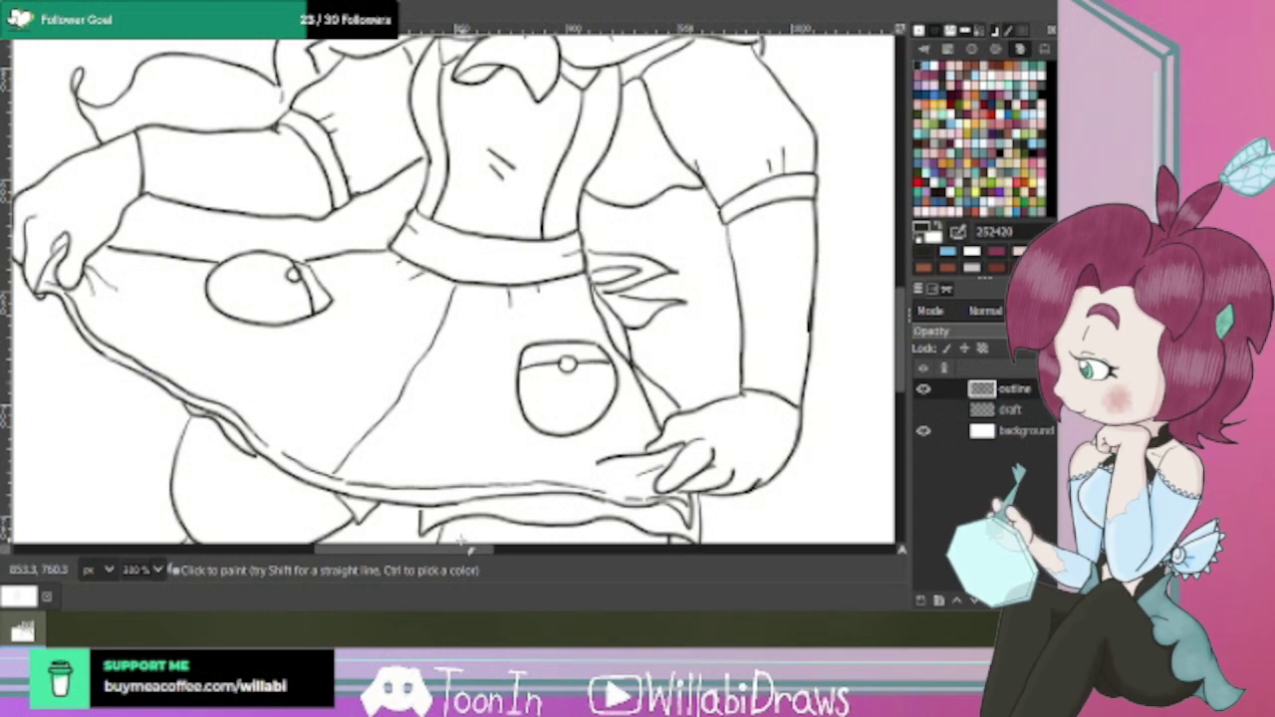
pyautogui.moveTo(460, 284)
pyautogui.mouseDown()
pyautogui.moveTo(443, 365)
pyautogui.moveTo(357, 486)
pyautogui.mouseUp()
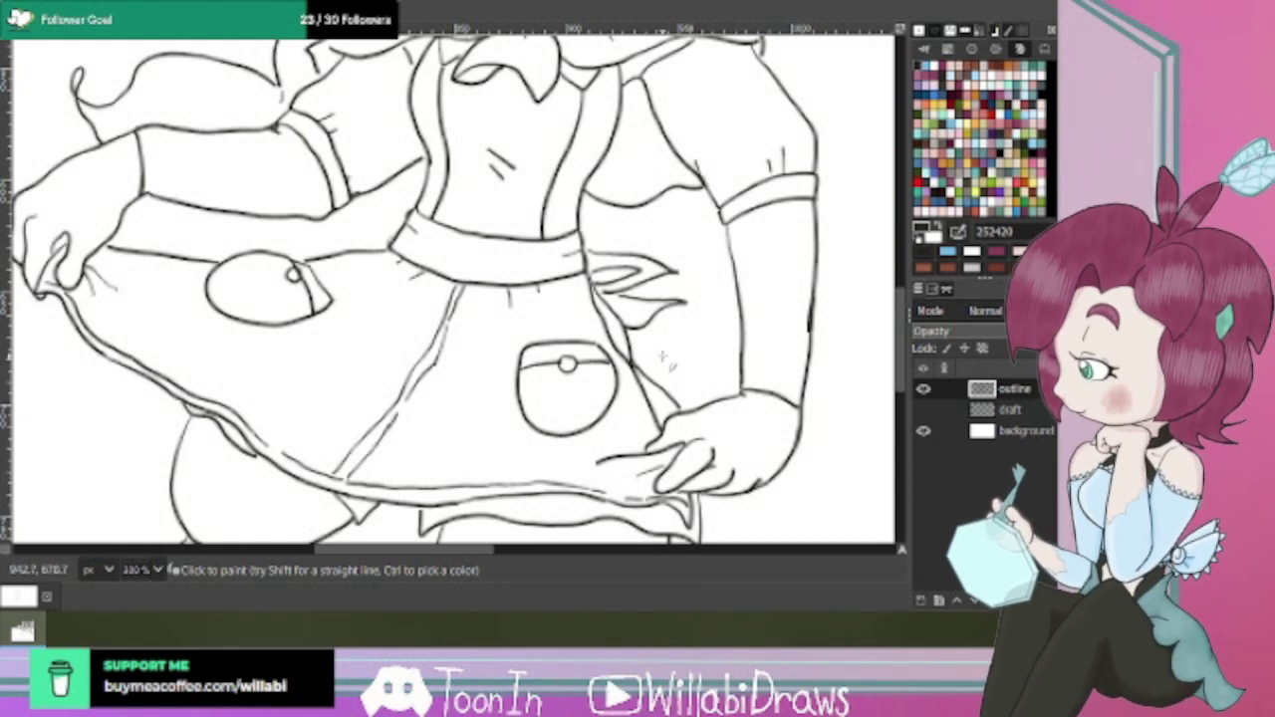
# Add thin inner contour lines along the edges of both skirt pockets.
pyautogui.scroll(-1, 663, 357)
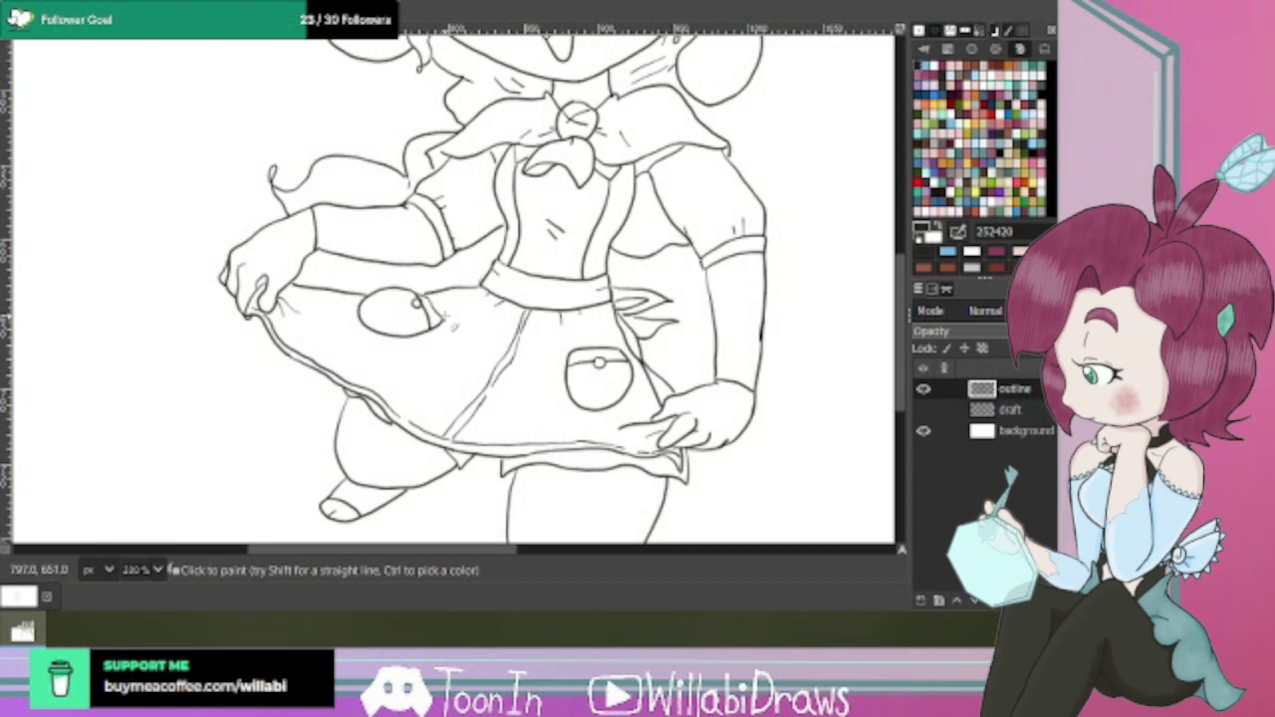
pyautogui.scroll(2, 393, 319)
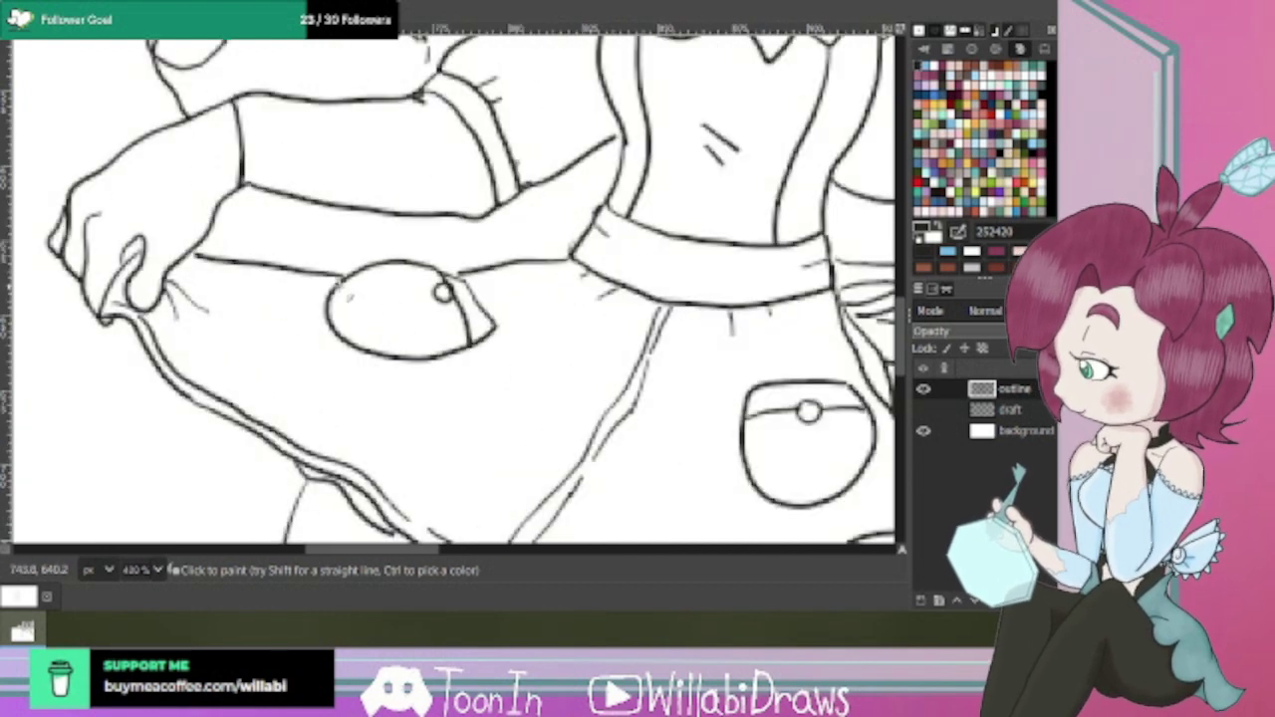
pyautogui.moveTo(341, 283)
pyautogui.mouseDown()
pyautogui.moveTo(355, 335)
pyautogui.moveTo(398, 357)
pyautogui.moveTo(455, 356)
pyautogui.moveTo(498, 329)
pyautogui.mouseUp()
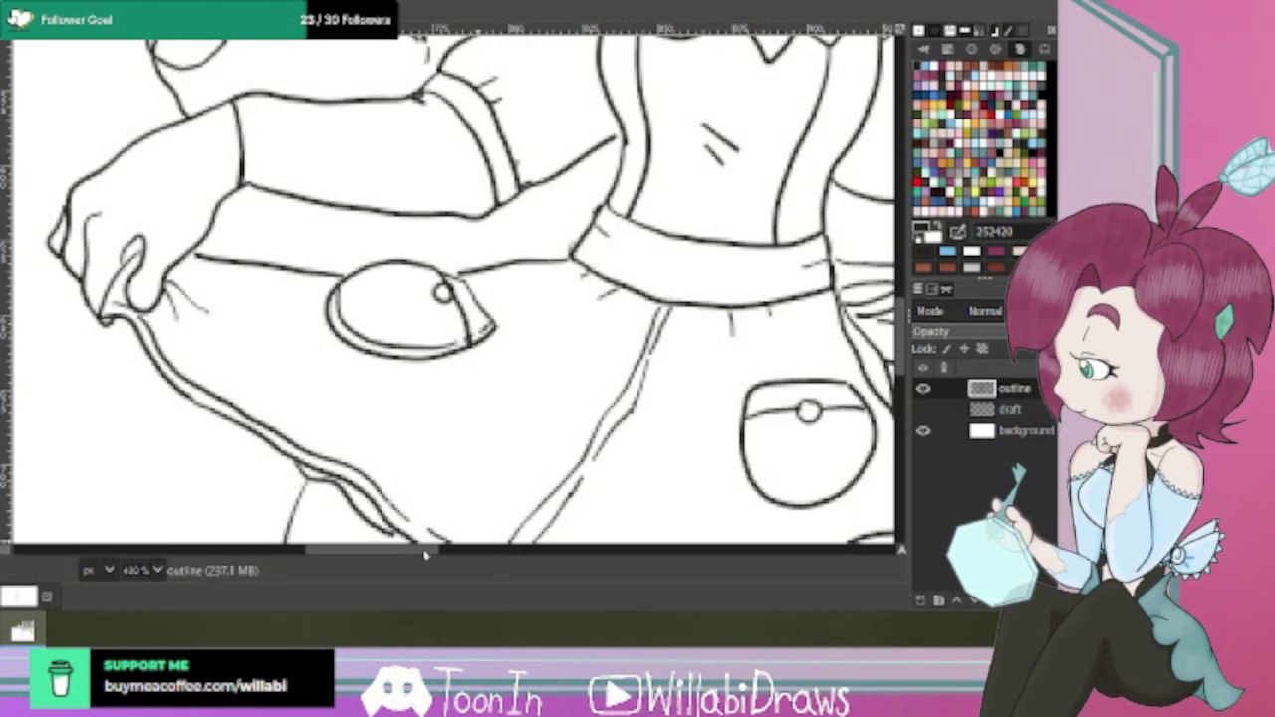
pyautogui.hscroll(8, 493, 547)
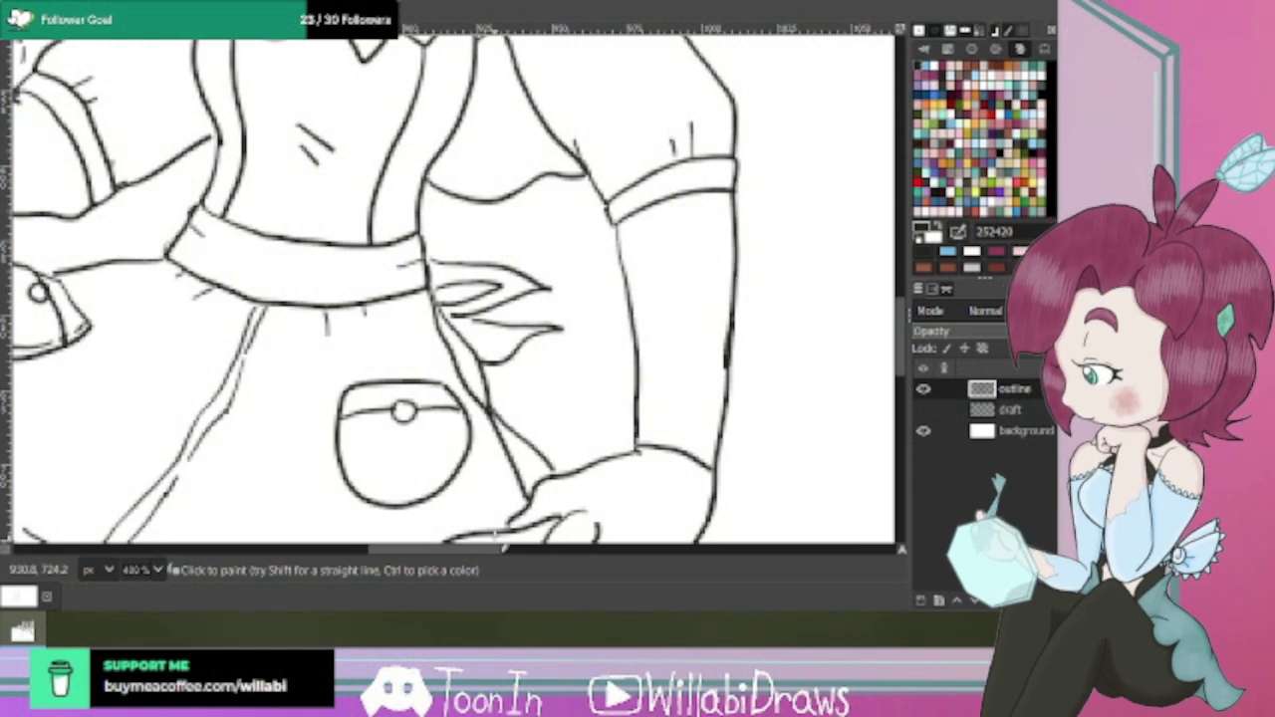
pyautogui.moveTo(348, 390)
pyautogui.mouseDown()
pyautogui.moveTo(353, 464)
pyautogui.moveTo(378, 493)
pyautogui.mouseUp()
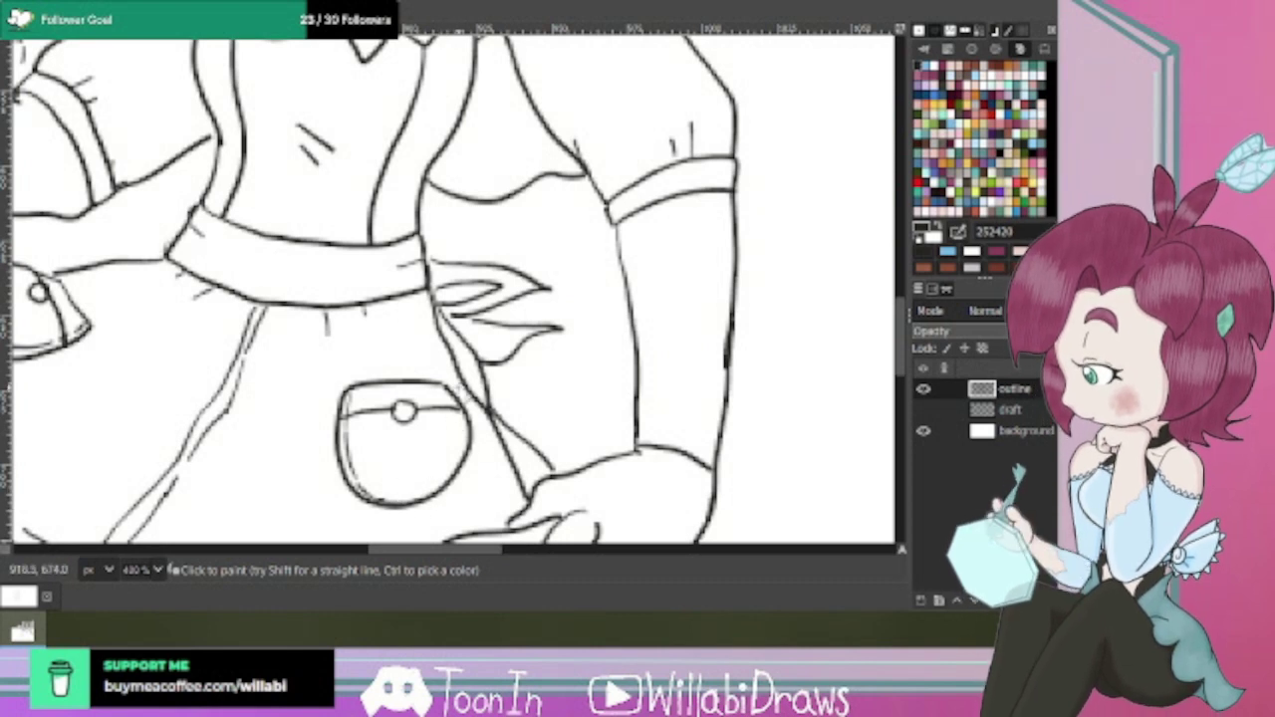
# Ink small spot marks across the back of the lowered hand beside the skirt.
pyautogui.scroll(-2, 462, 388)
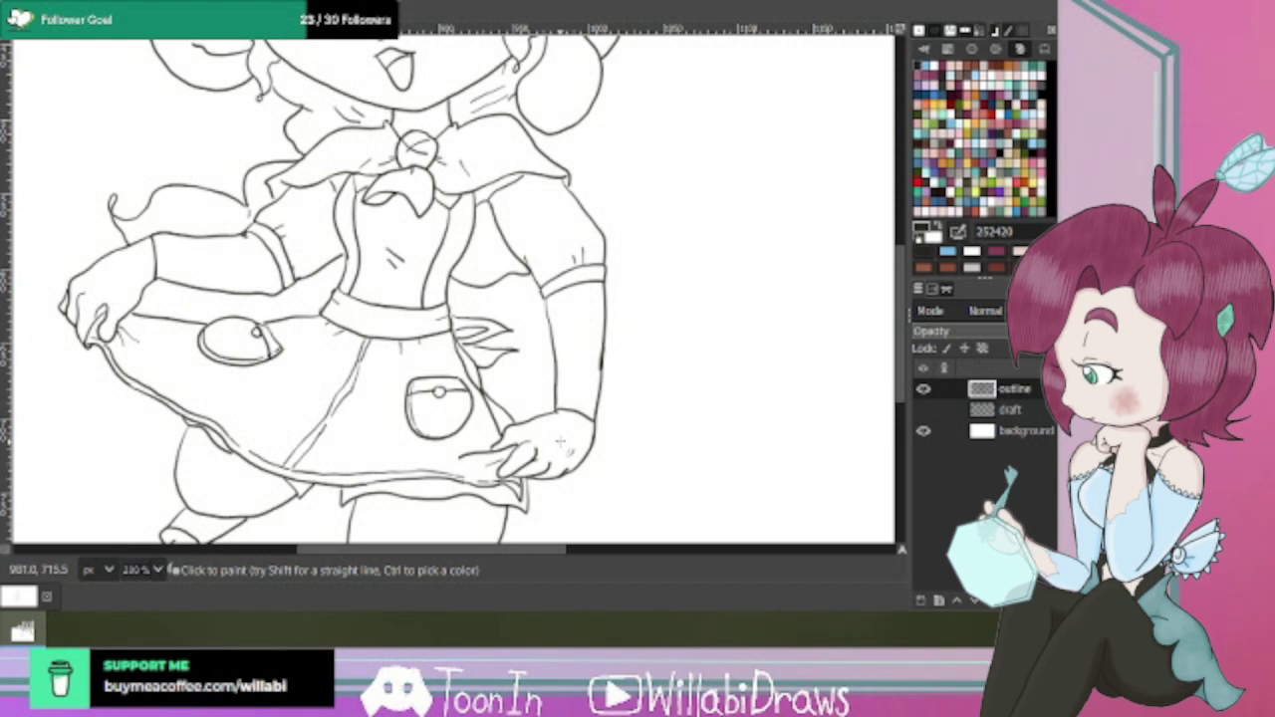
pyautogui.scroll(2, 555, 439)
pyautogui.scroll(-4, 903, 354)
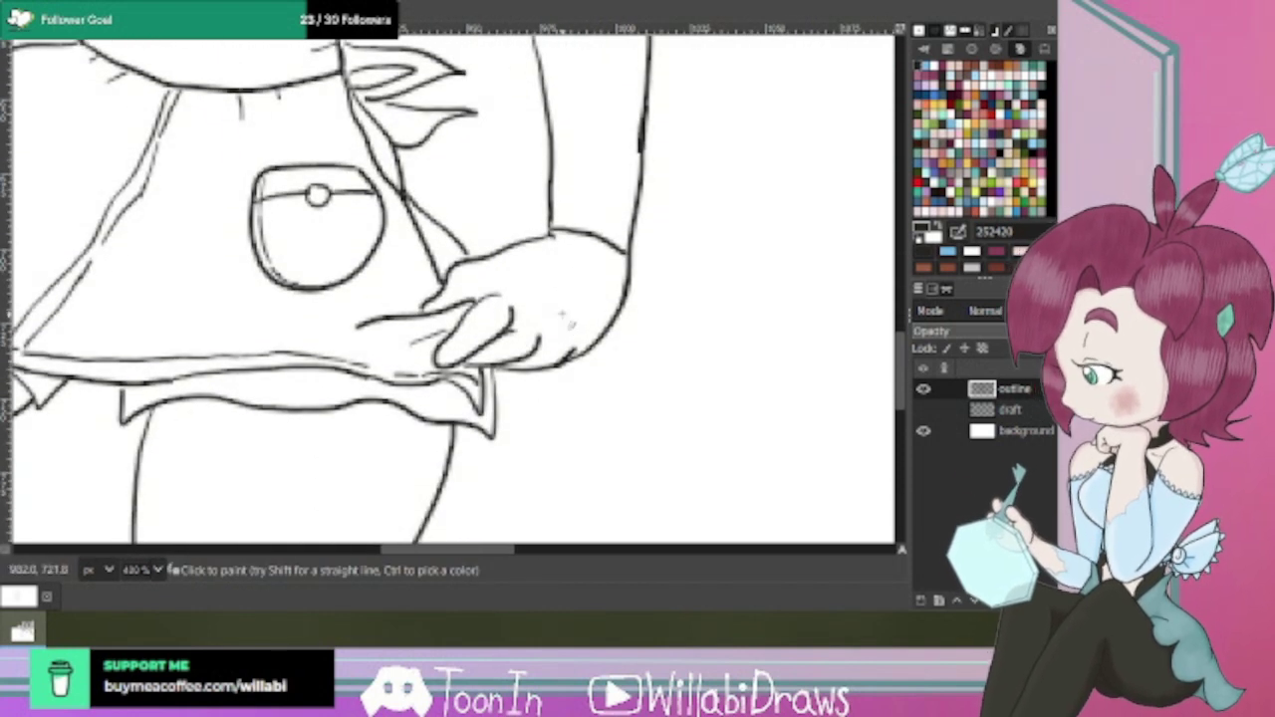
pyautogui.moveTo(546, 317); pyautogui.dragTo(549, 323)
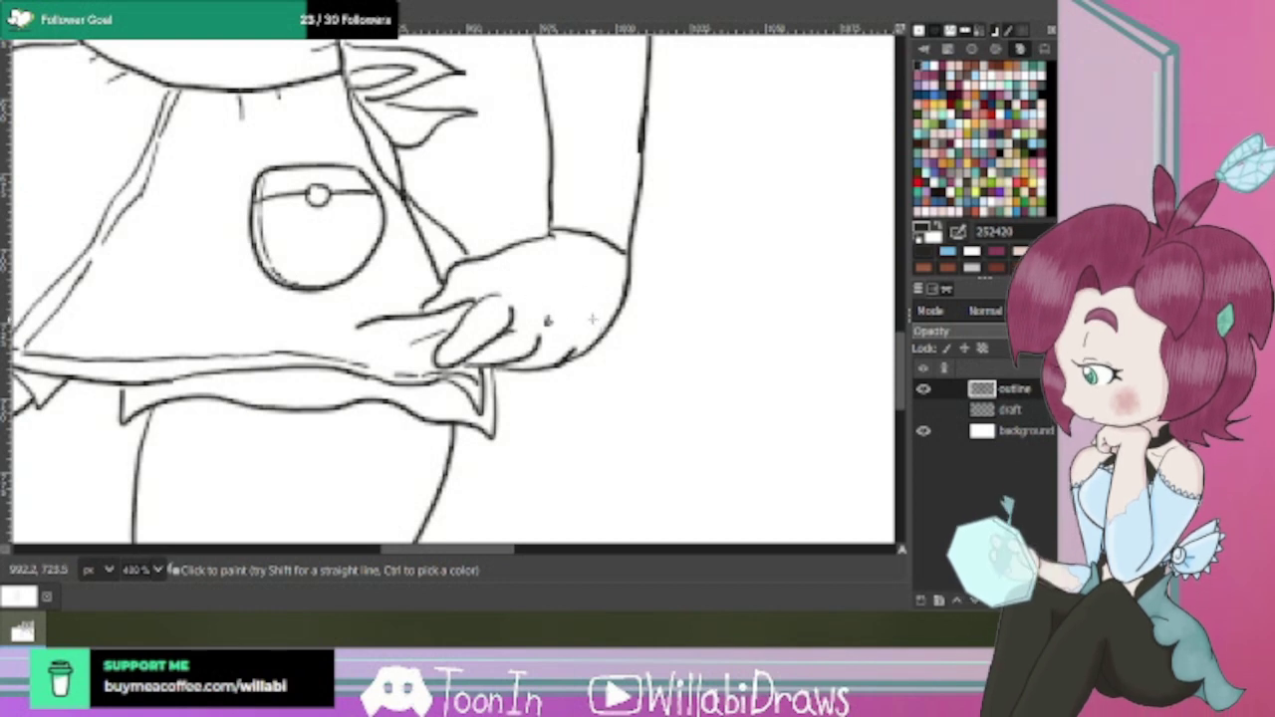
pyautogui.moveTo(517, 297); pyautogui.dragTo(510, 266)
pyautogui.moveTo(570, 337); pyautogui.dragTo(565, 342)
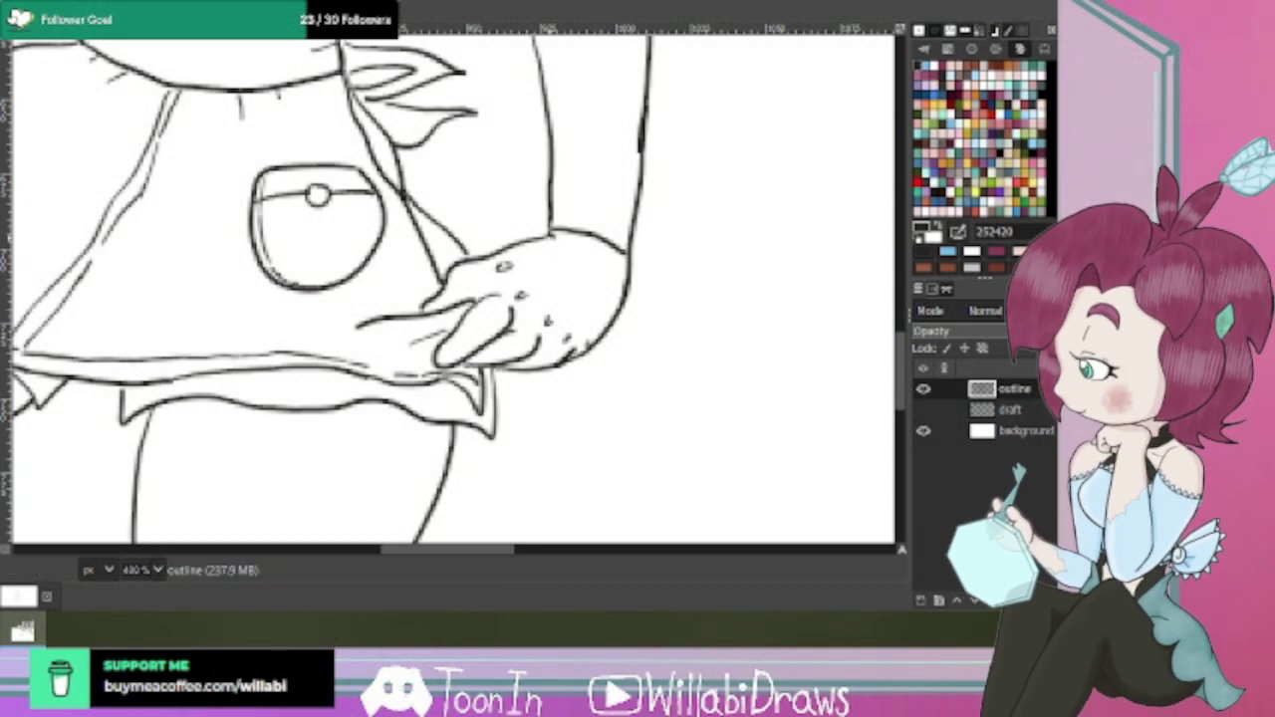
# Erase the small oval spot near the top of the lowered hand and return to the Paintbrush.
pyautogui.click(8, 88)
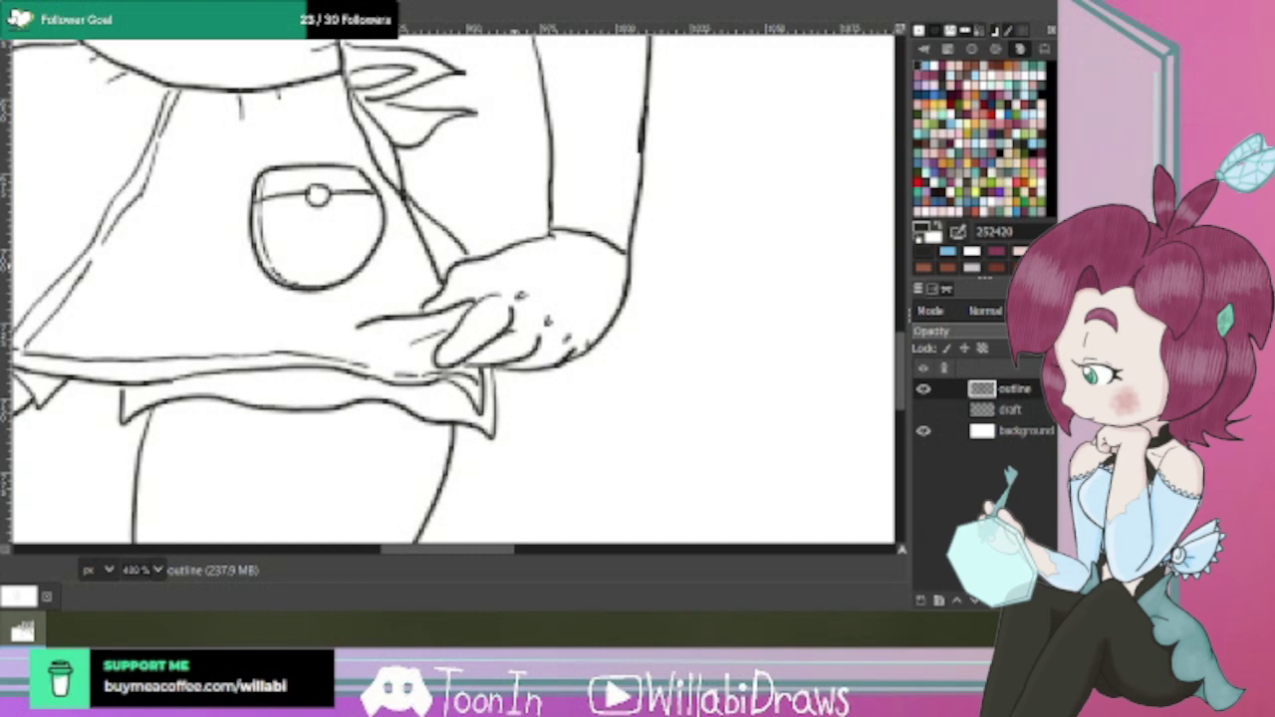
pyautogui.click(8, 88)
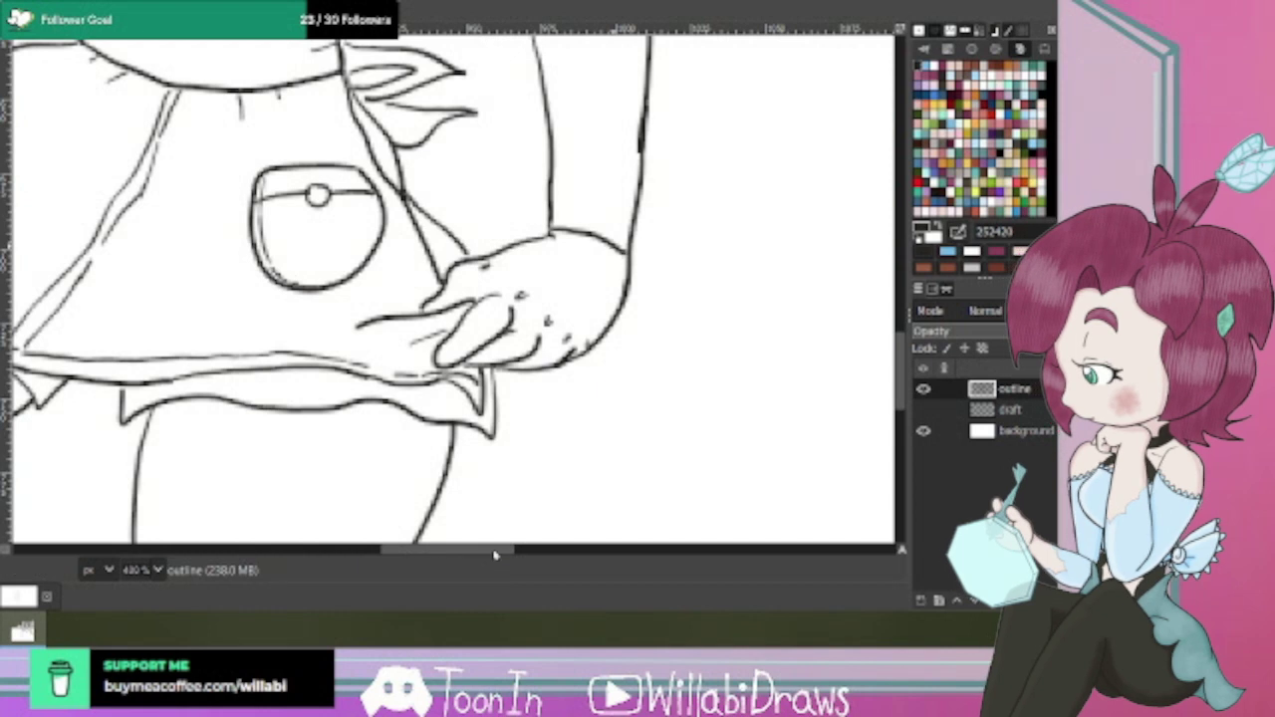
# Ink small spots on the back of the raised hand, plus thin inner contour lines along its lower edge and fingers.
pyautogui.moveTo(496, 552)
pyautogui.mouseDown()
pyautogui.moveTo(416, 567)
pyautogui.moveTo(400, 556)
pyautogui.mouseUp()
pyautogui.moveTo(903, 359); pyautogui.dragTo(901, 309)
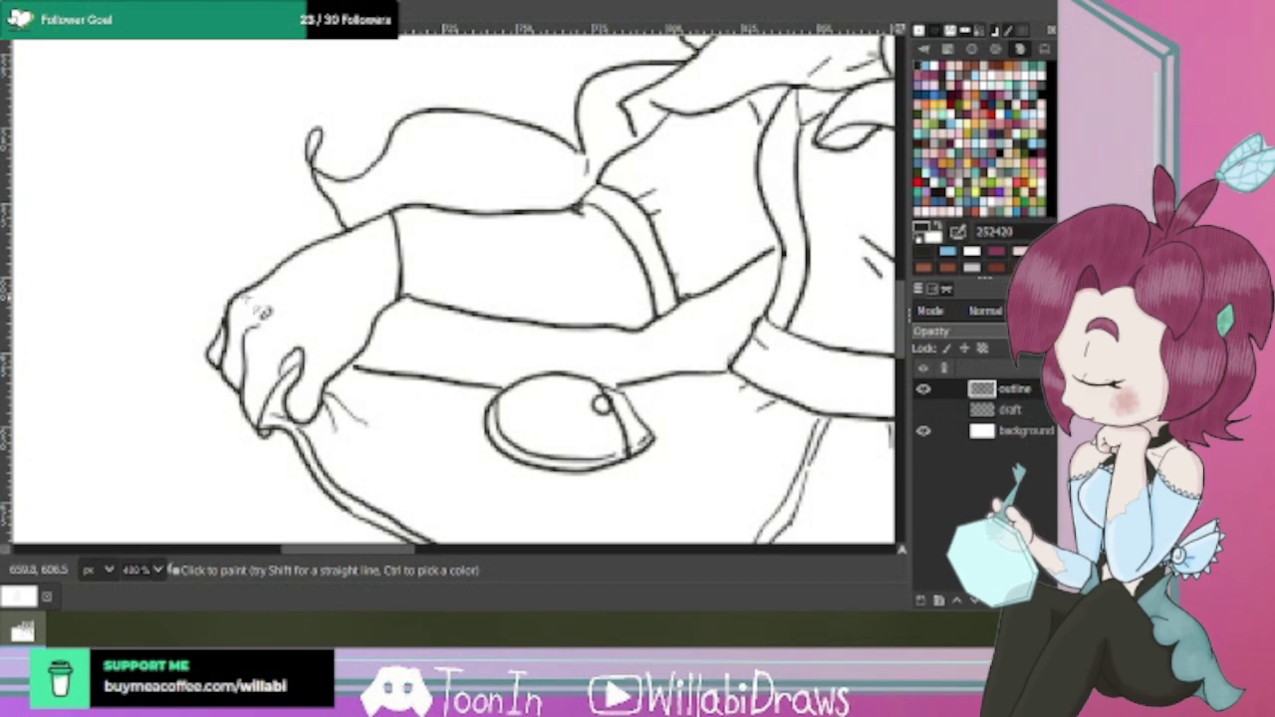
pyautogui.moveTo(327, 345); pyautogui.dragTo(325, 361)
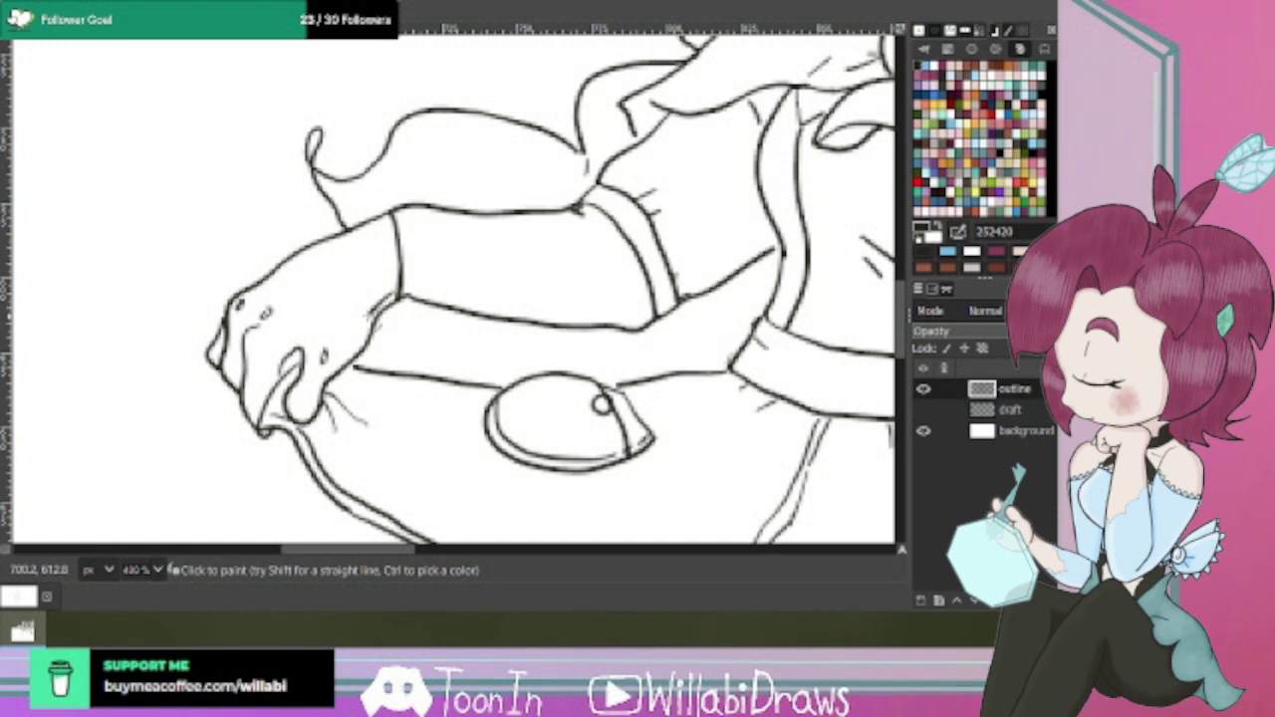
pyautogui.moveTo(366, 315)
pyautogui.mouseDown()
pyautogui.moveTo(297, 434)
pyautogui.moveTo(350, 396)
pyautogui.moveTo(325, 426)
pyautogui.mouseUp()
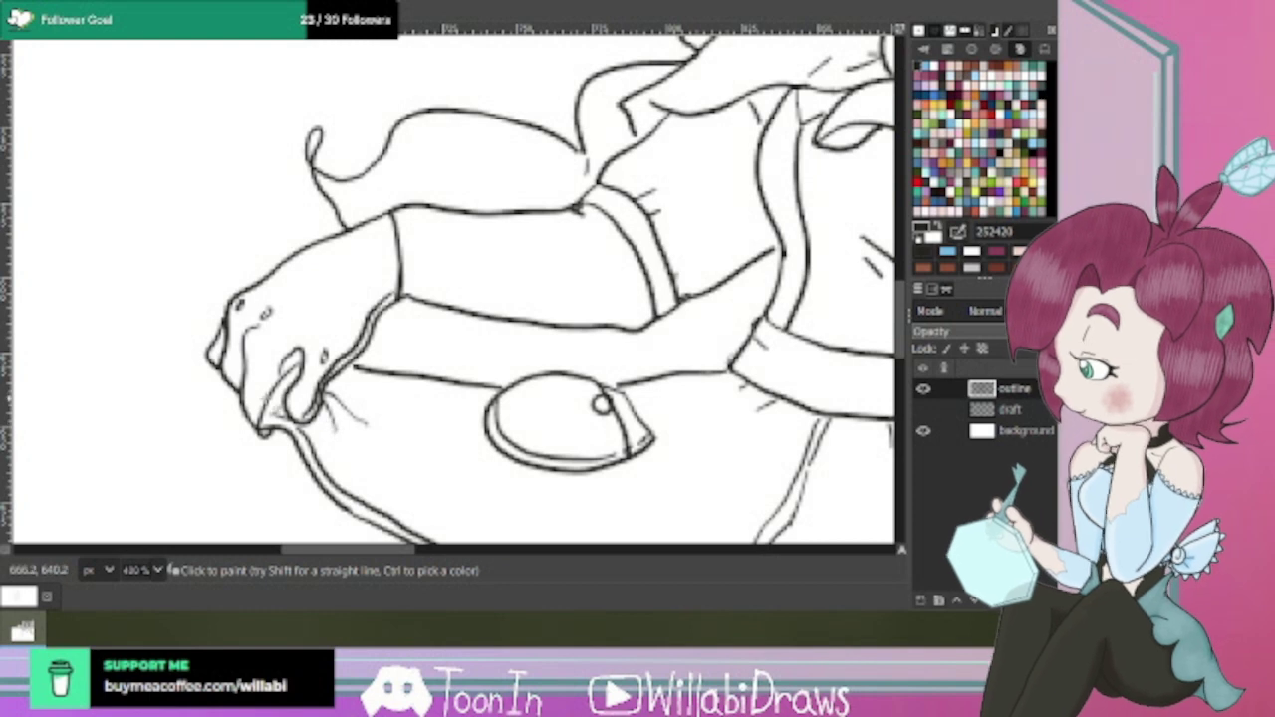
pyautogui.moveTo(275, 412)
pyautogui.mouseDown()
pyautogui.moveTo(261, 379)
pyautogui.moveTo(275, 349)
pyautogui.moveTo(291, 368)
pyautogui.moveTo(305, 360)
pyautogui.mouseUp()
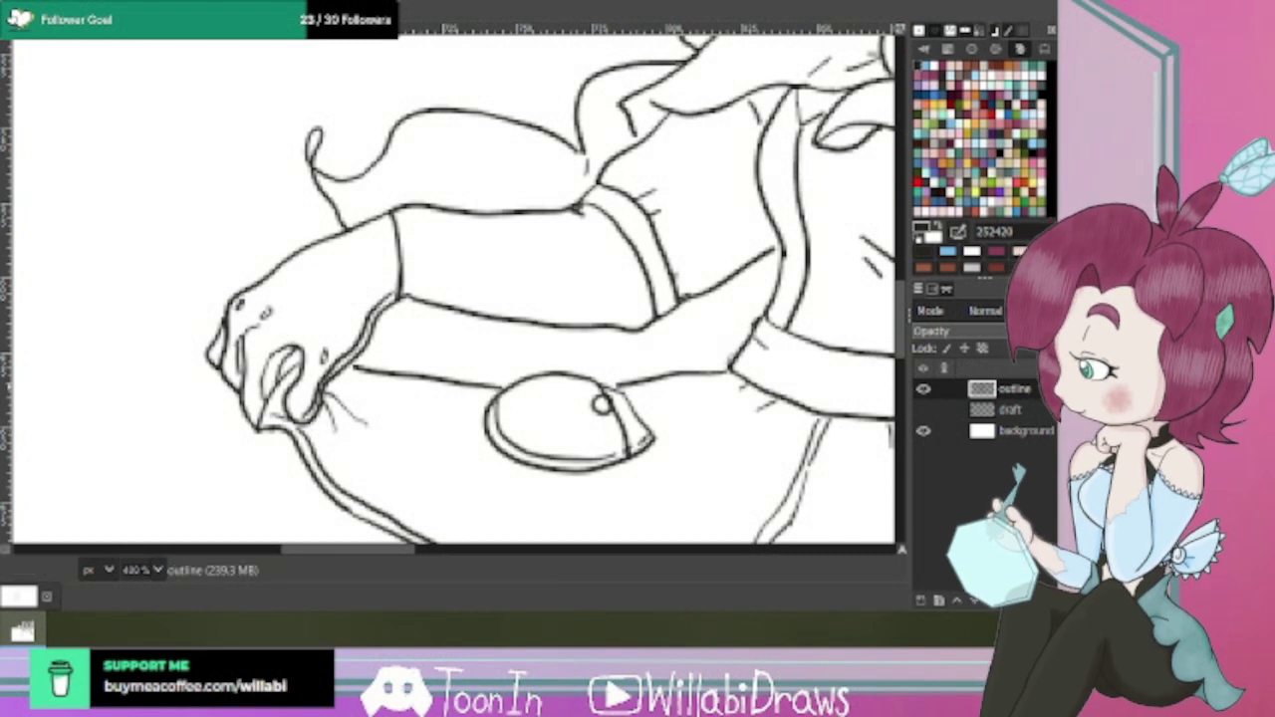
# Ink an inner finger line on the lowered hand and a second contour line along its upper edge toward the wrist.
pyautogui.scroll(-2, 522, 349)
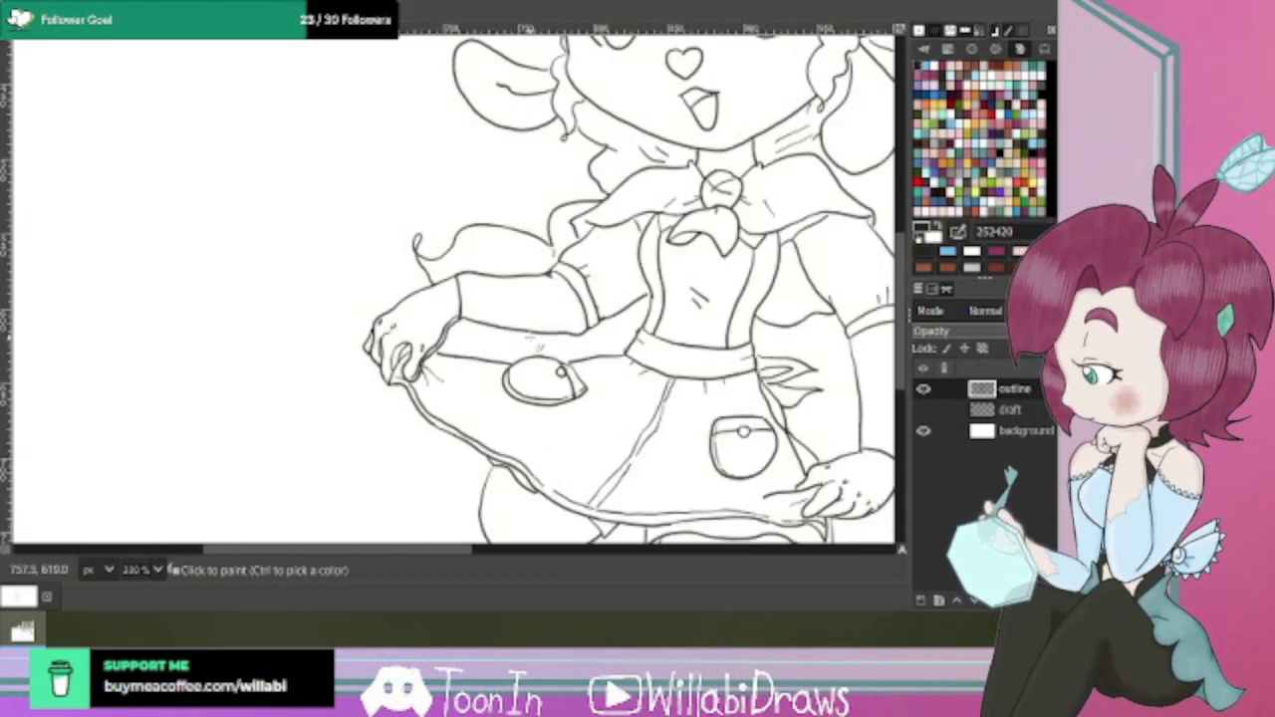
pyautogui.moveTo(466, 549); pyautogui.dragTo(587, 566)
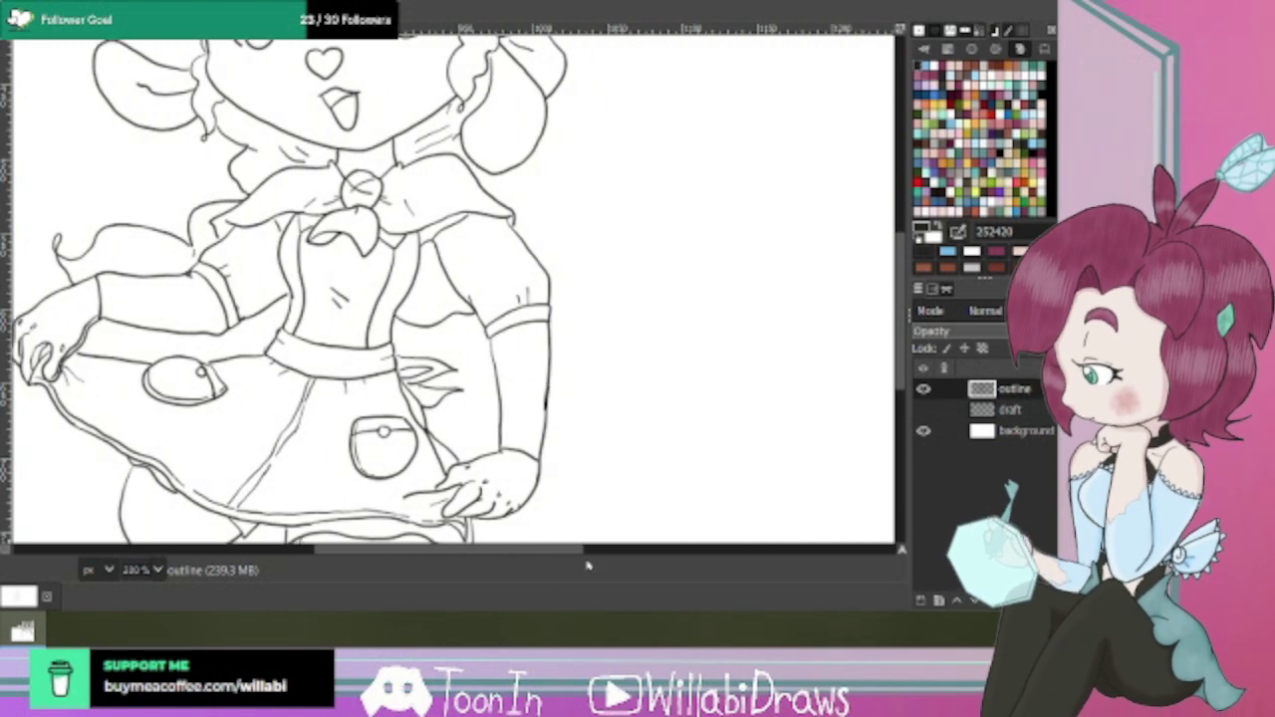
pyautogui.moveTo(904, 351); pyautogui.dragTo(900, 416)
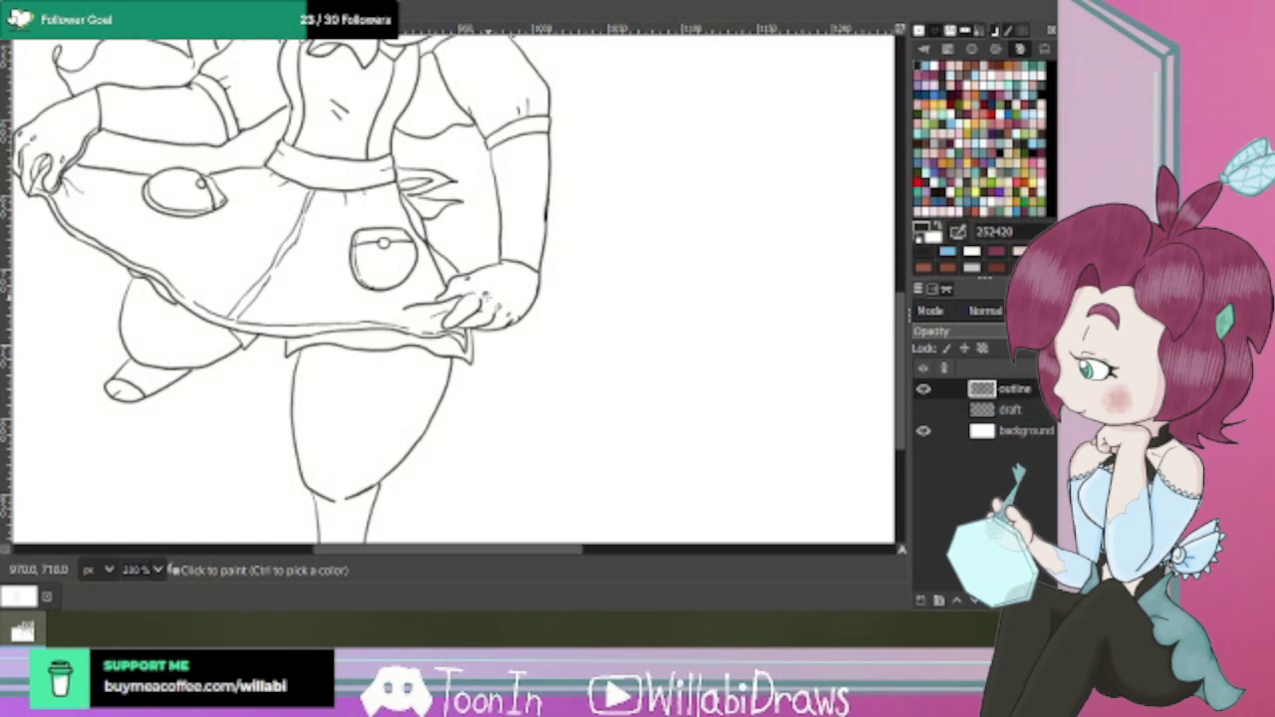
pyautogui.scroll(3, 496, 299)
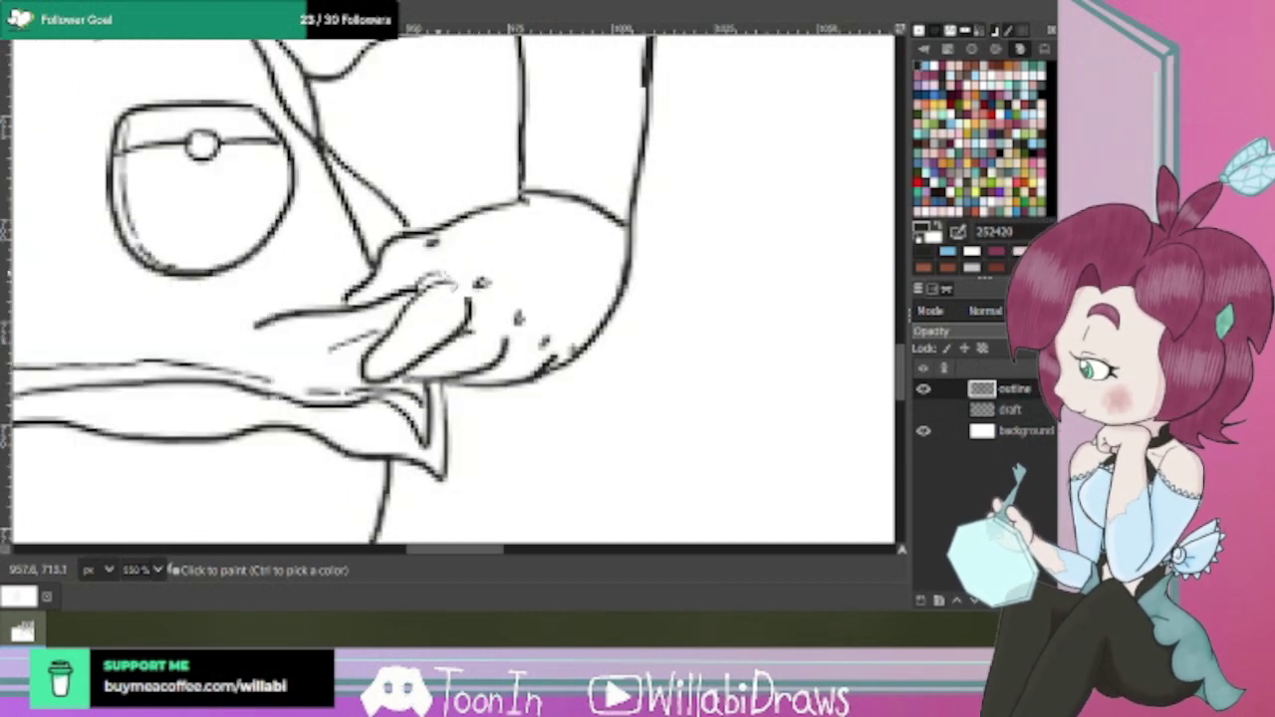
pyautogui.moveTo(438, 275); pyautogui.dragTo(445, 283)
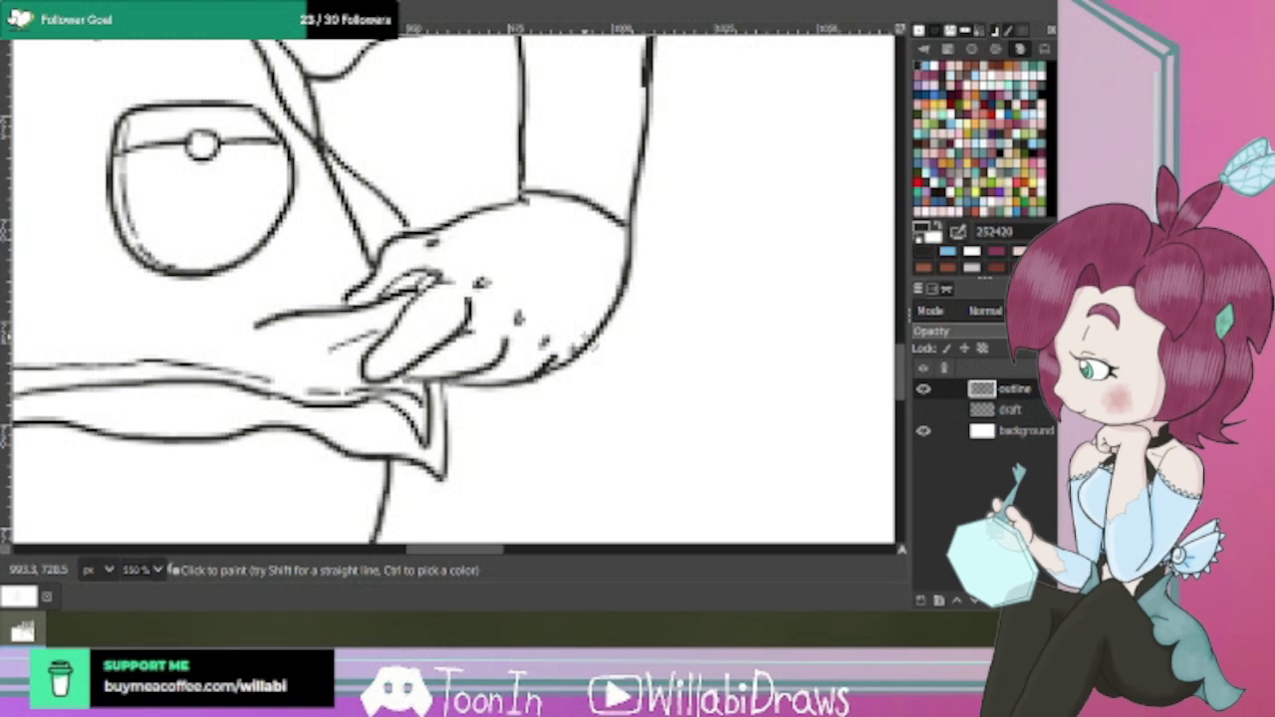
pyautogui.moveTo(436, 235); pyautogui.dragTo(525, 202)
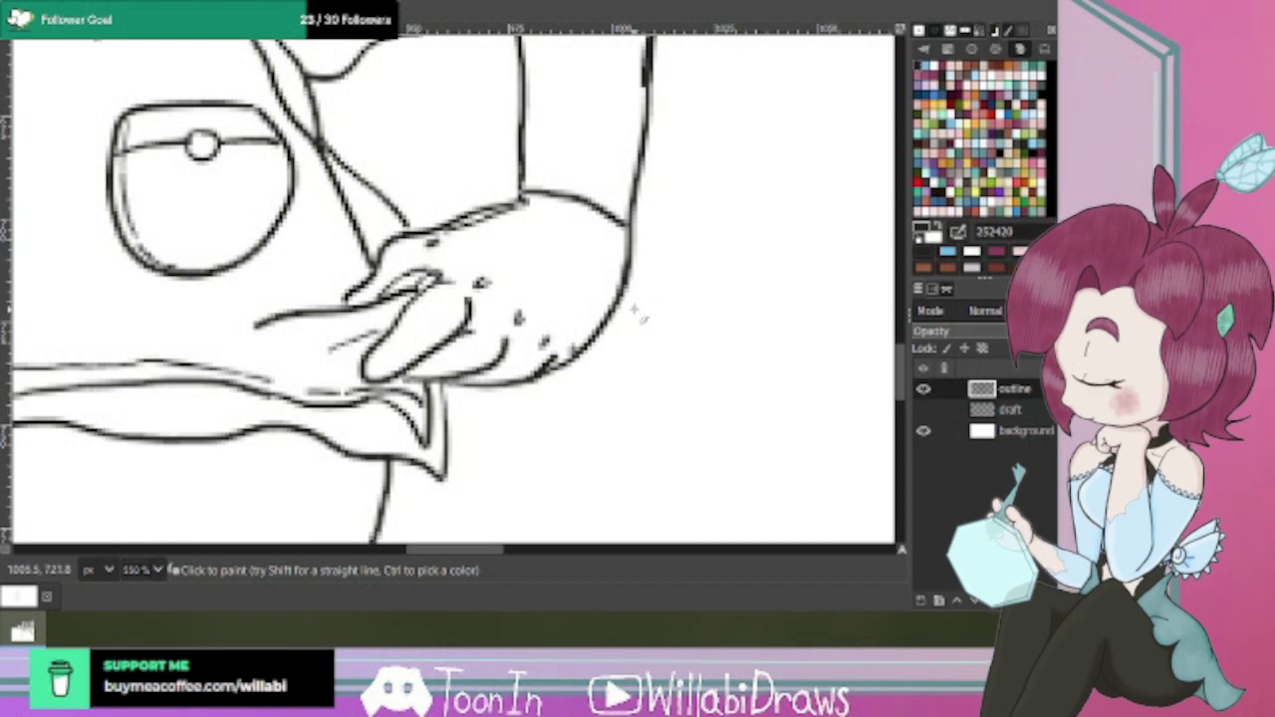
# Clean up the rough, thickened line along the outer shin of the standing leg with the Eraser.
pyautogui.scroll(-2, 564, 355)
pyautogui.scroll(-2, 564, 358)
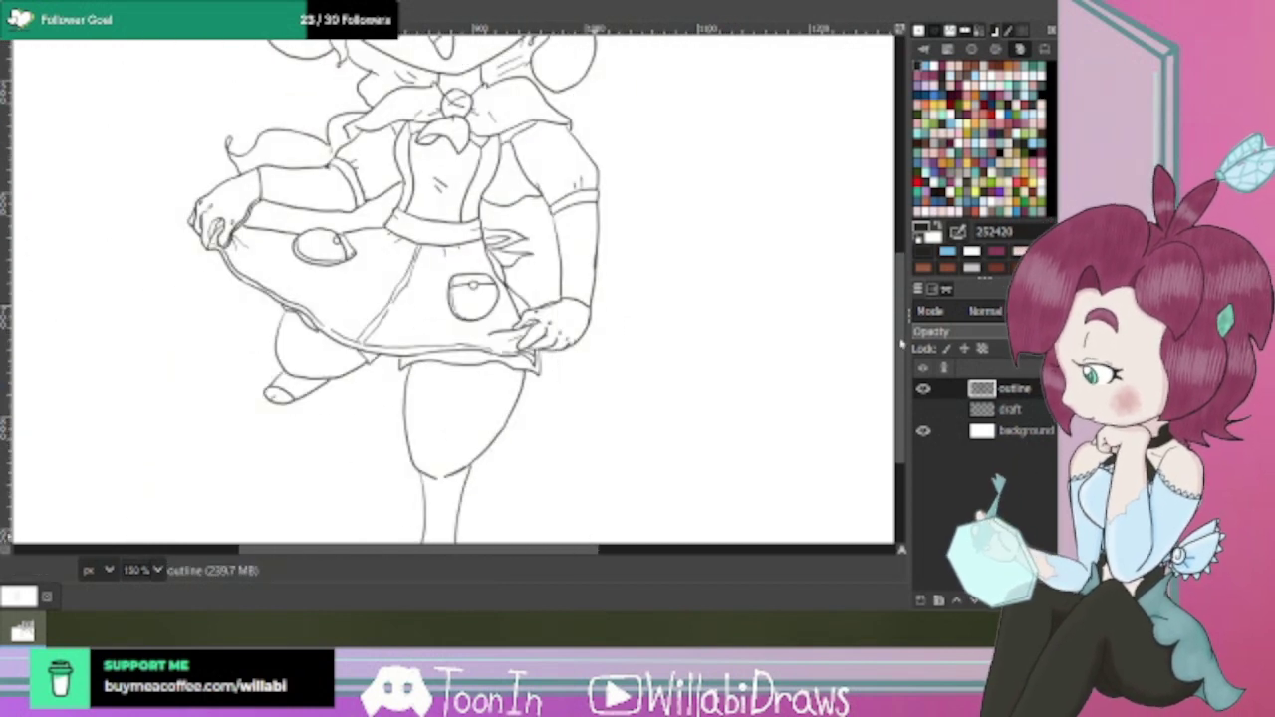
pyautogui.moveTo(902, 350); pyautogui.dragTo(902, 367)
pyautogui.scroll(-4, 902, 367)
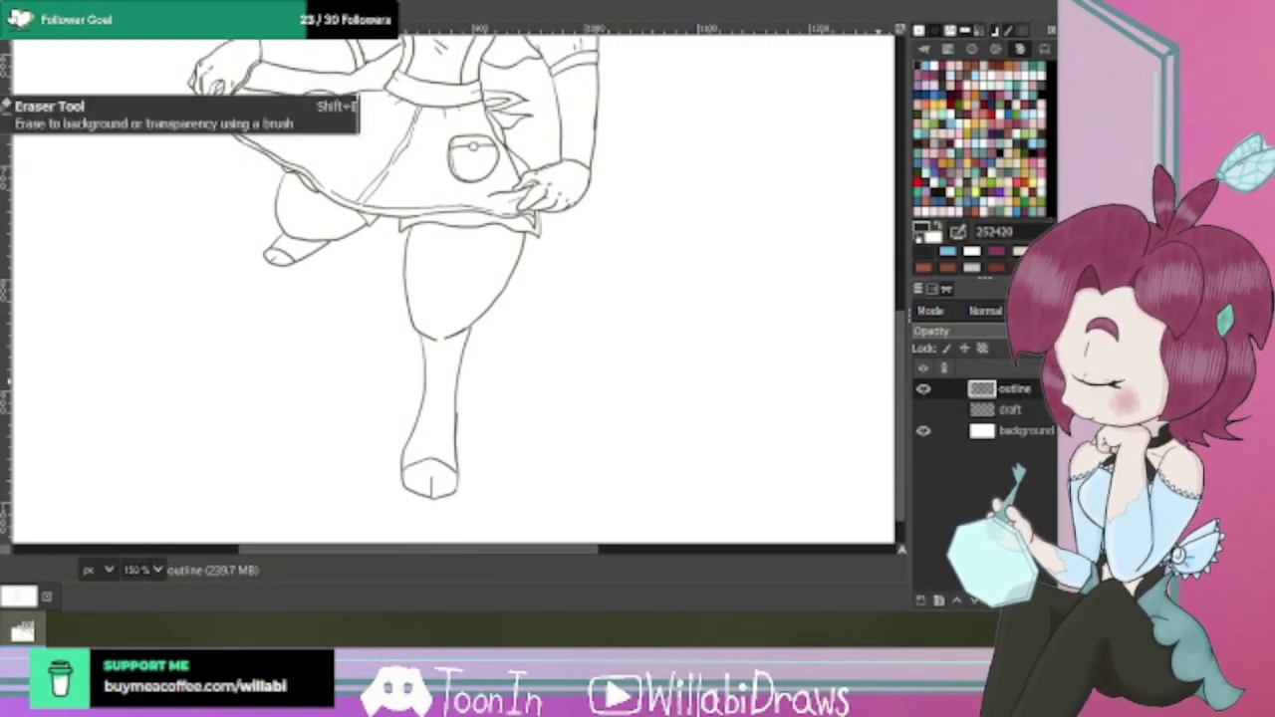
pyautogui.click(4, 83)
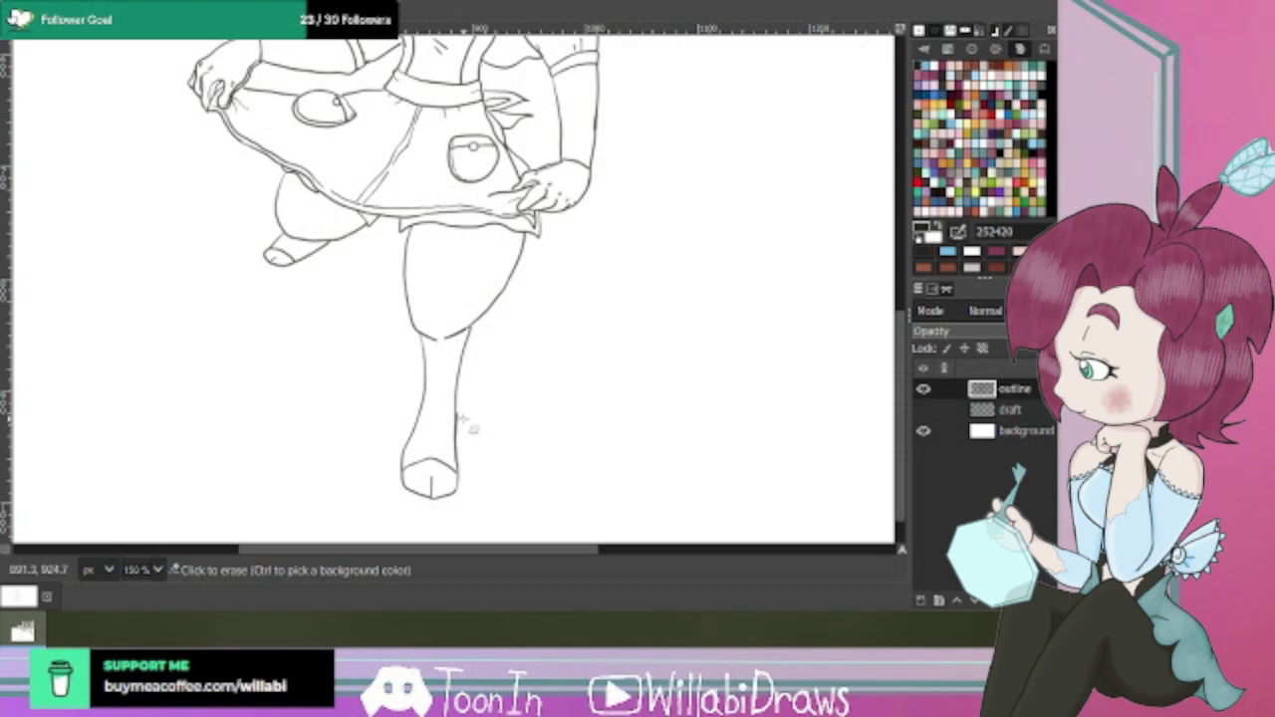
pyautogui.scroll(4, 477, 420)
pyautogui.moveTo(449, 405); pyautogui.dragTo(447, 489)
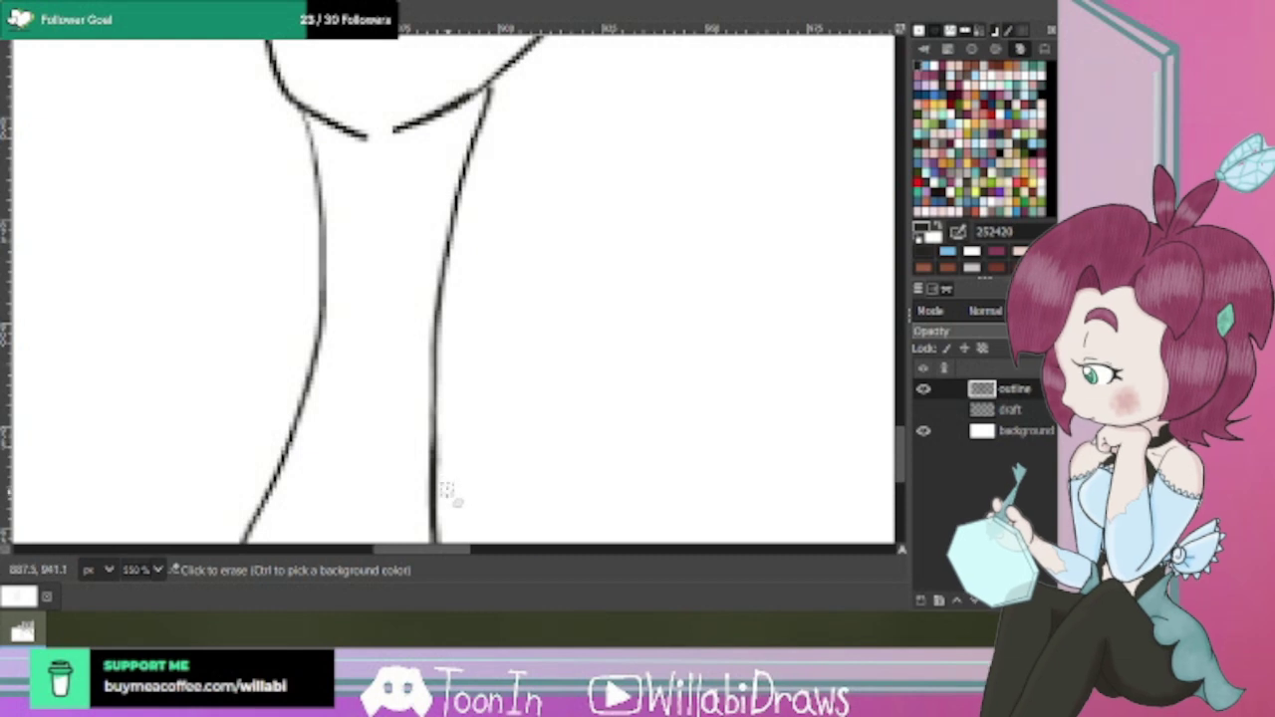
pyautogui.moveTo(899, 446); pyautogui.dragTo(899, 480)
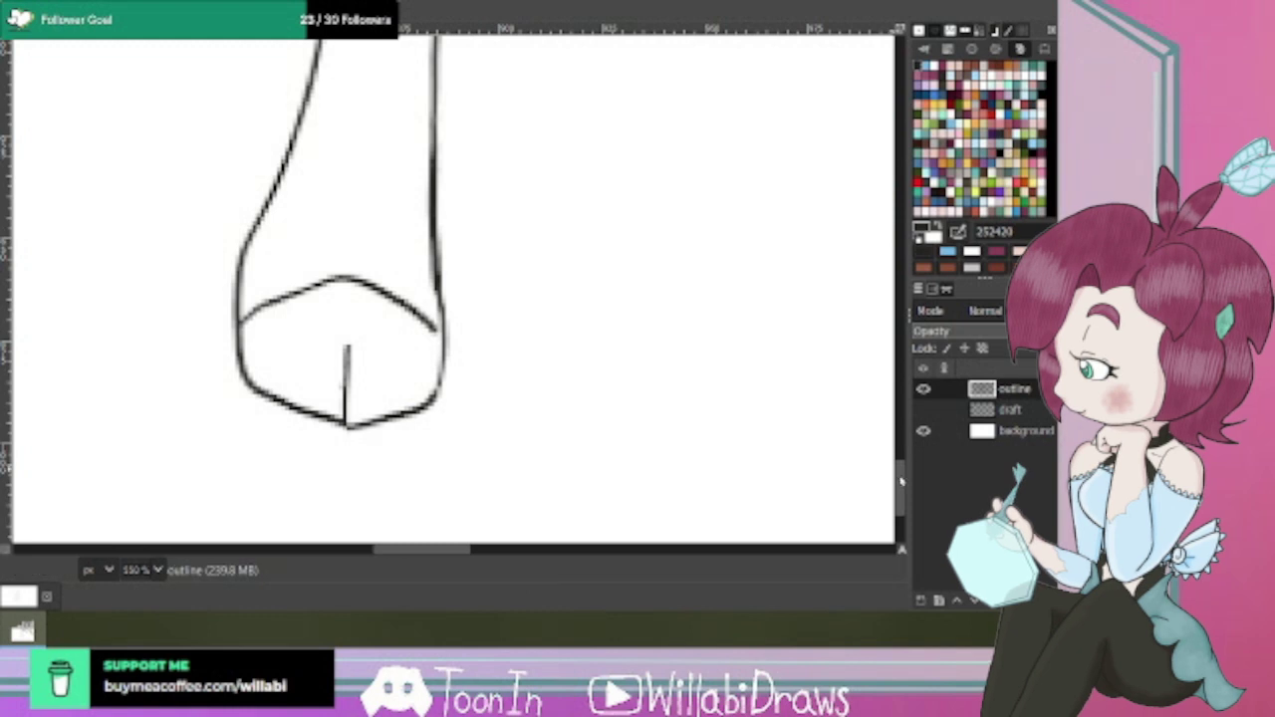
pyautogui.moveTo(900, 478); pyautogui.dragTo(900, 366)
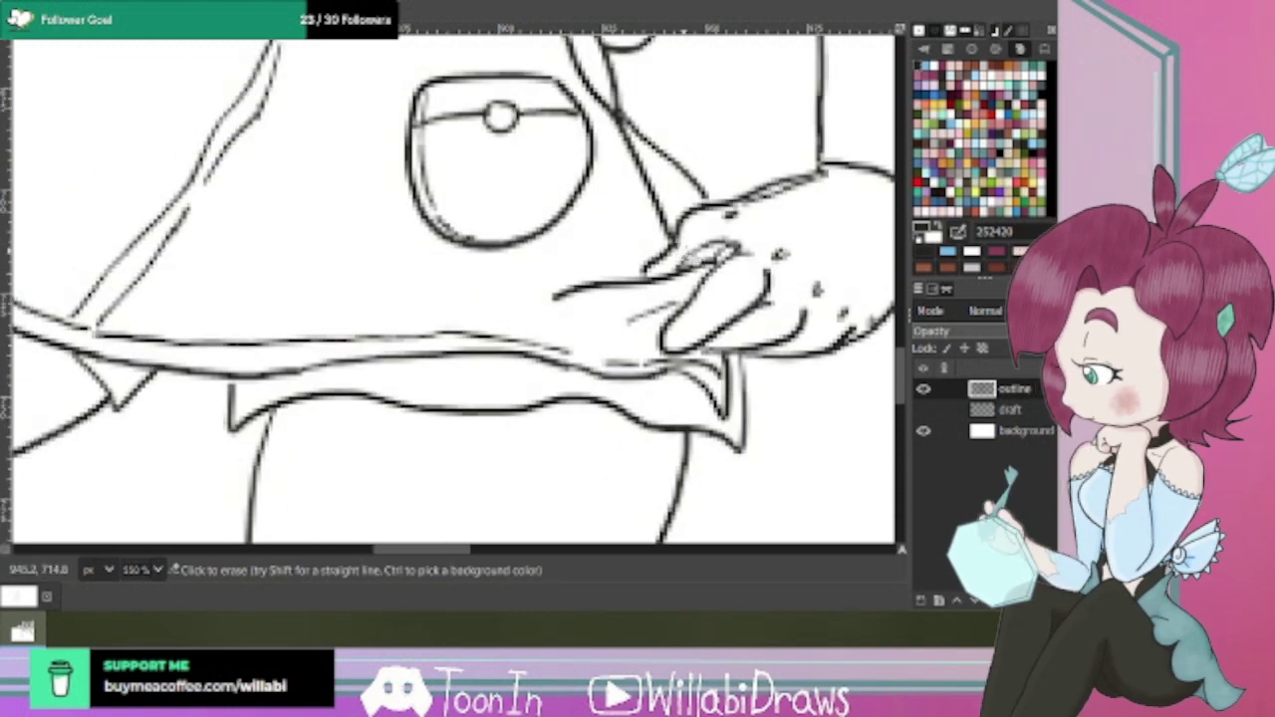
# Inspect the line art of the upper body, face, ears, hair and horns with the Paintbrush ready for touch-ups.
pyautogui.scroll(-4, 711, 252)
pyautogui.moveTo(902, 399); pyautogui.dragTo(902, 289)
pyautogui.moveTo(528, 557); pyautogui.dragTo(591, 563)
pyautogui.moveTo(899, 322); pyautogui.dragTo(910, 267)
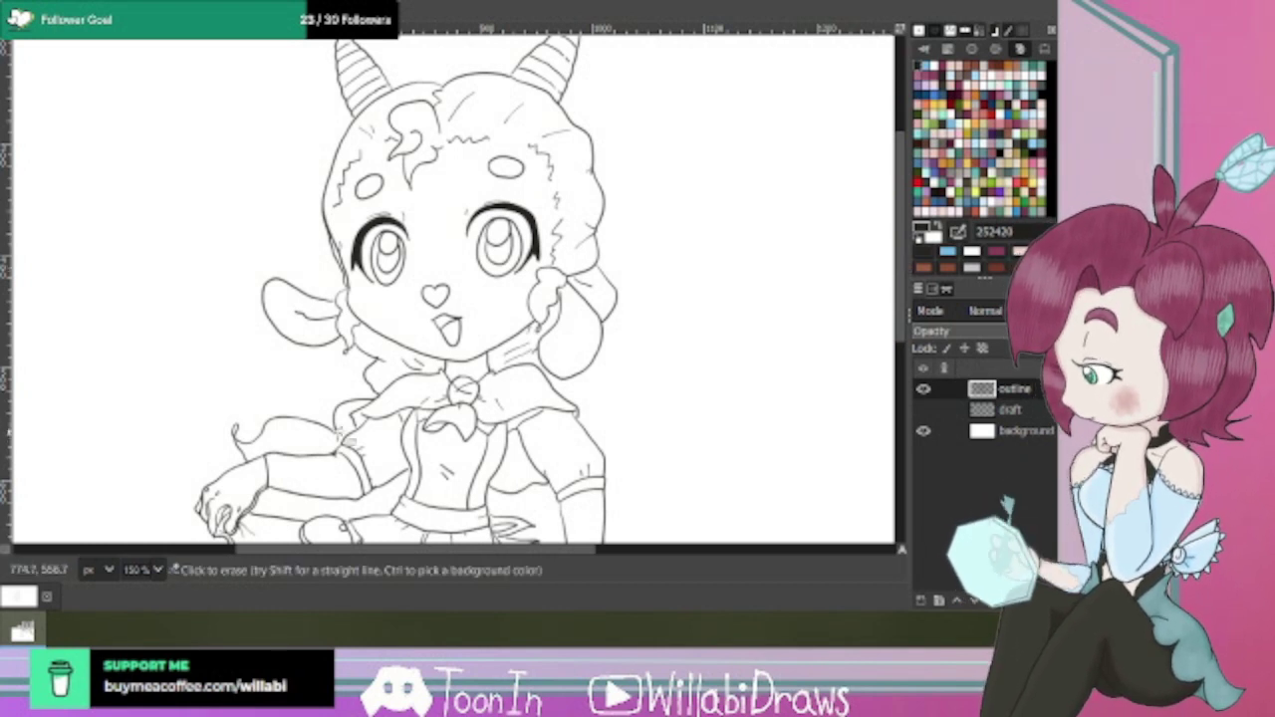
pyautogui.click(2, 82)
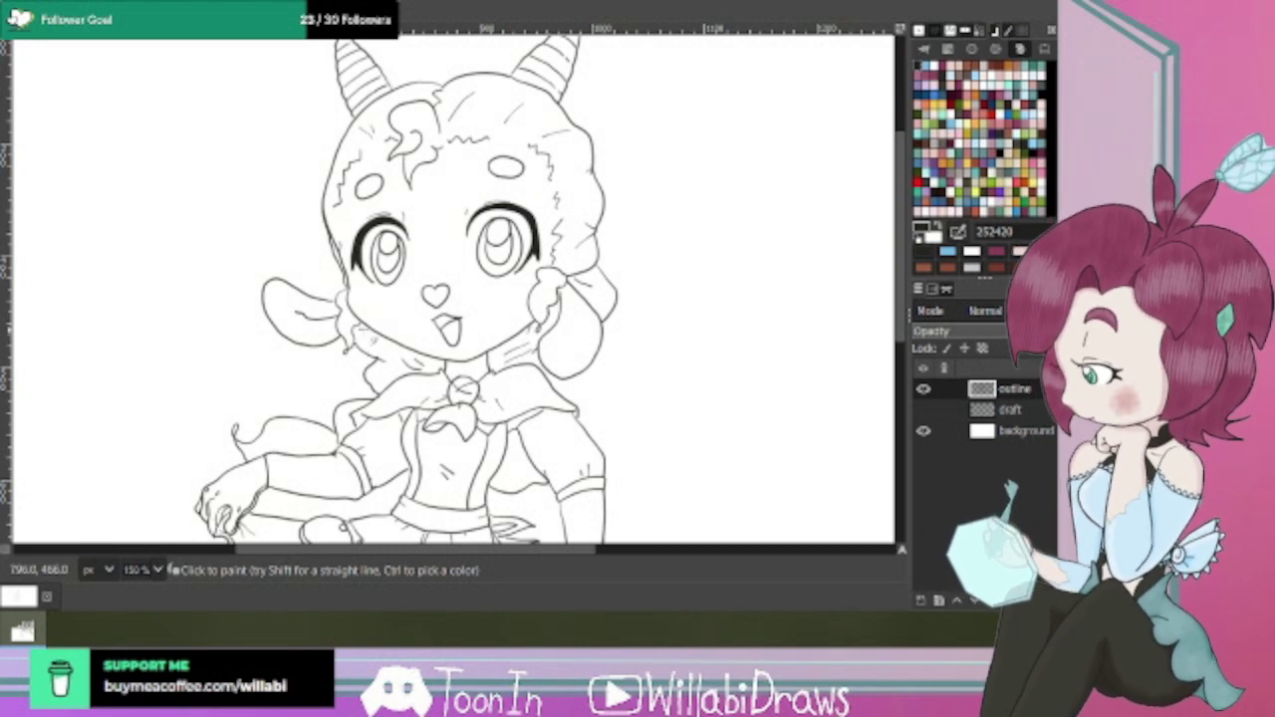
pyautogui.scroll(3, 546, 289)
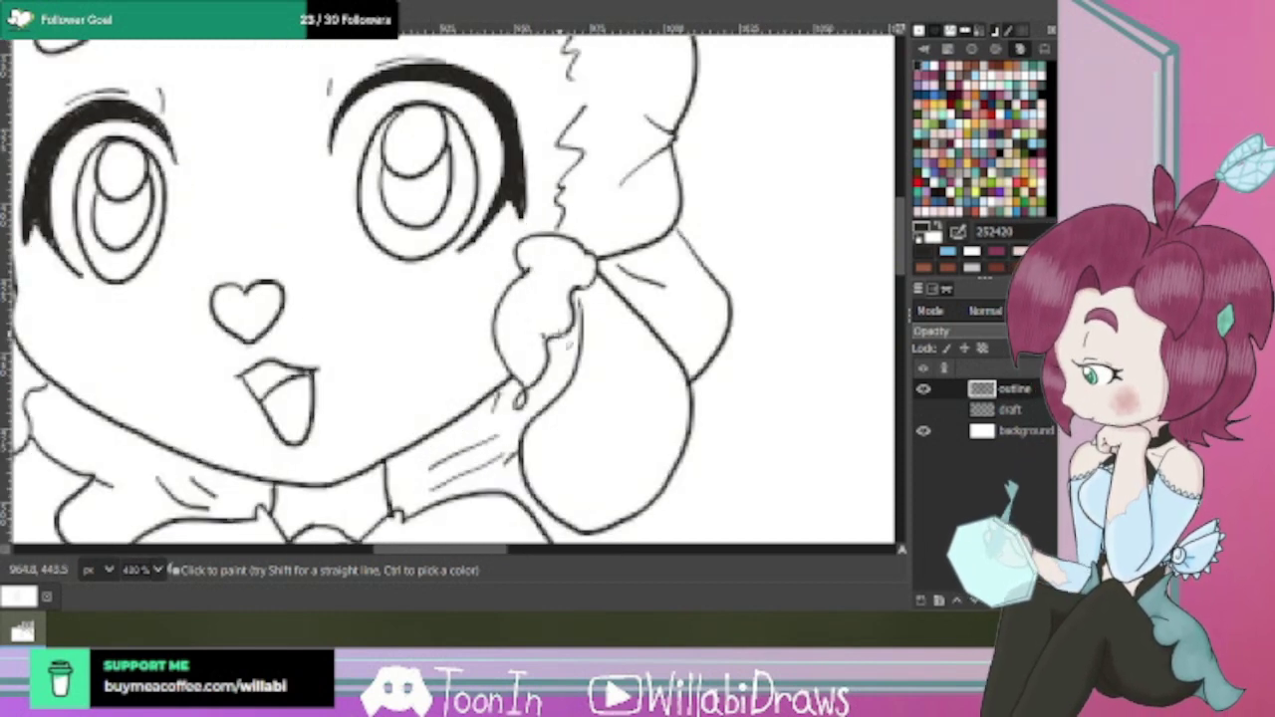
pyautogui.moveTo(461, 550); pyautogui.dragTo(413, 561)
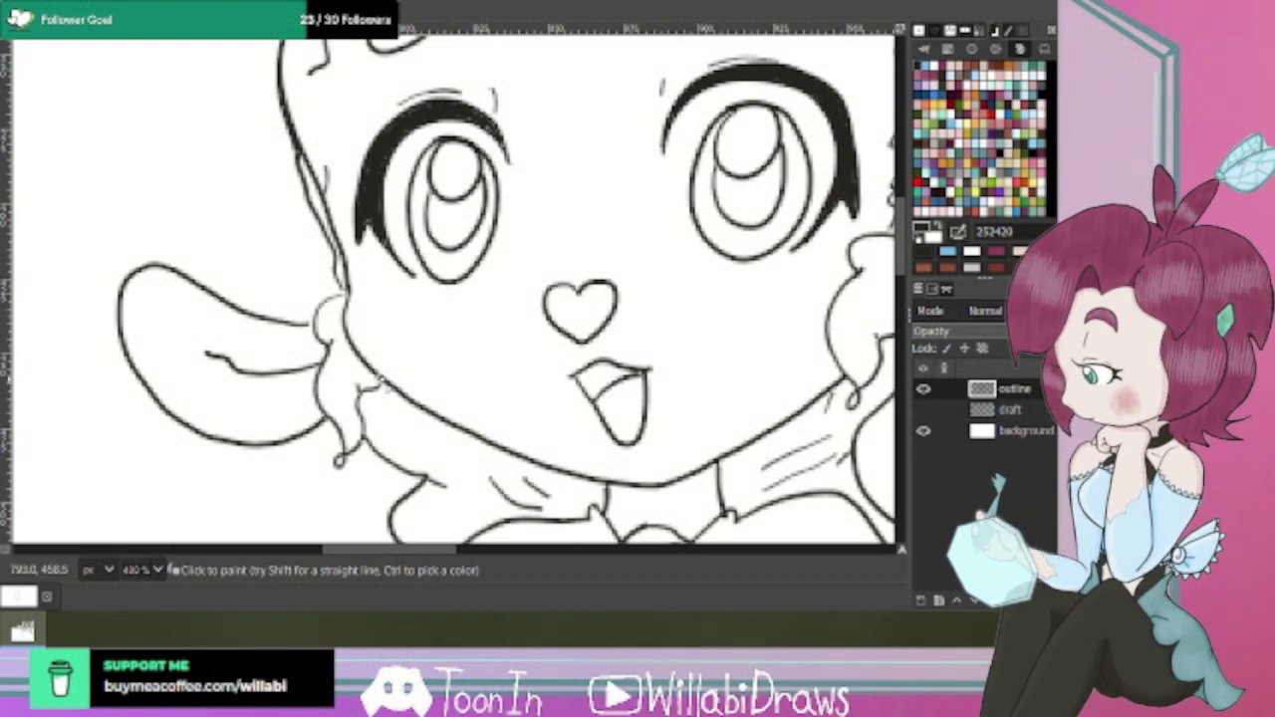
pyautogui.hscroll(7, 516, 566)
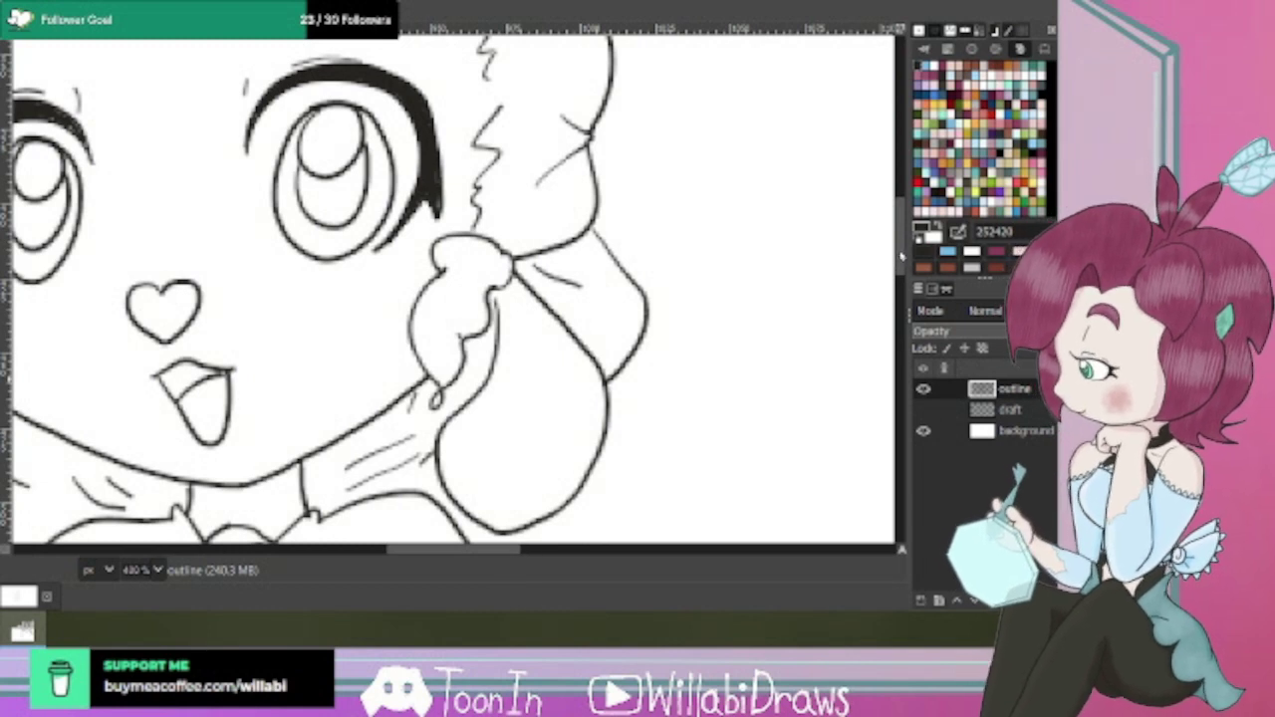
pyautogui.moveTo(902, 257); pyautogui.dragTo(896, 182)
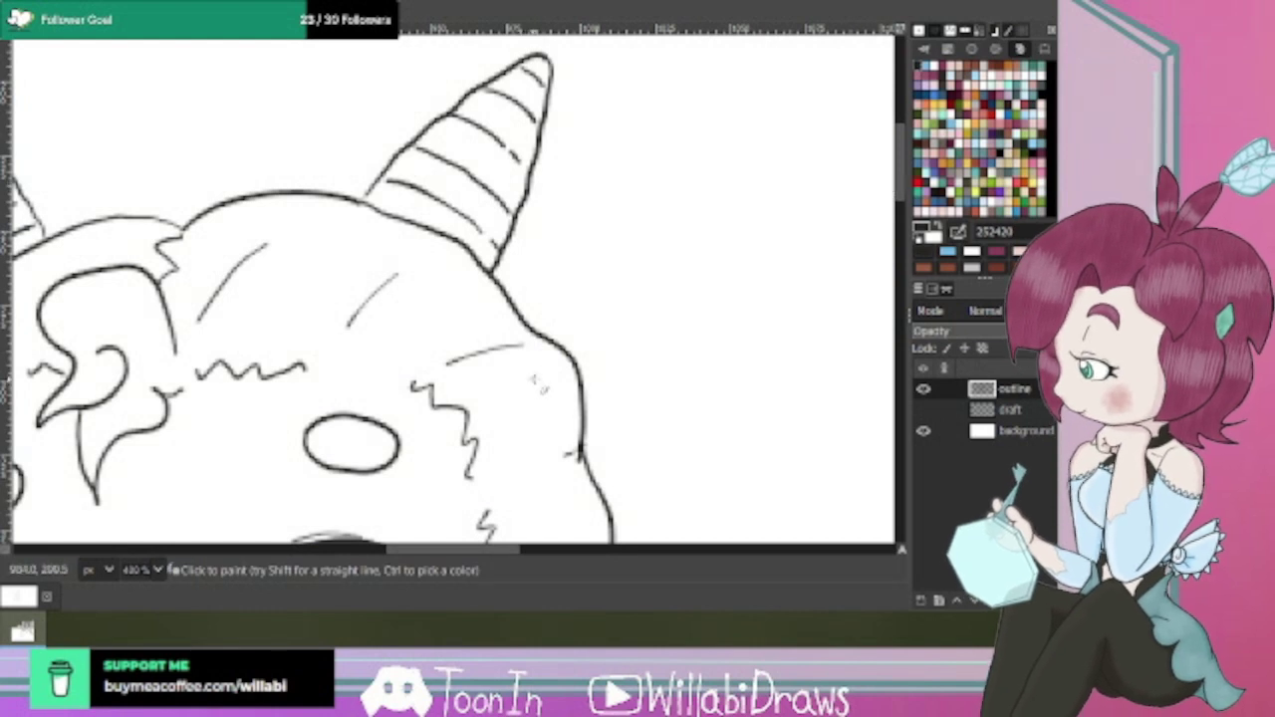
pyautogui.scroll(-3, 538, 385)
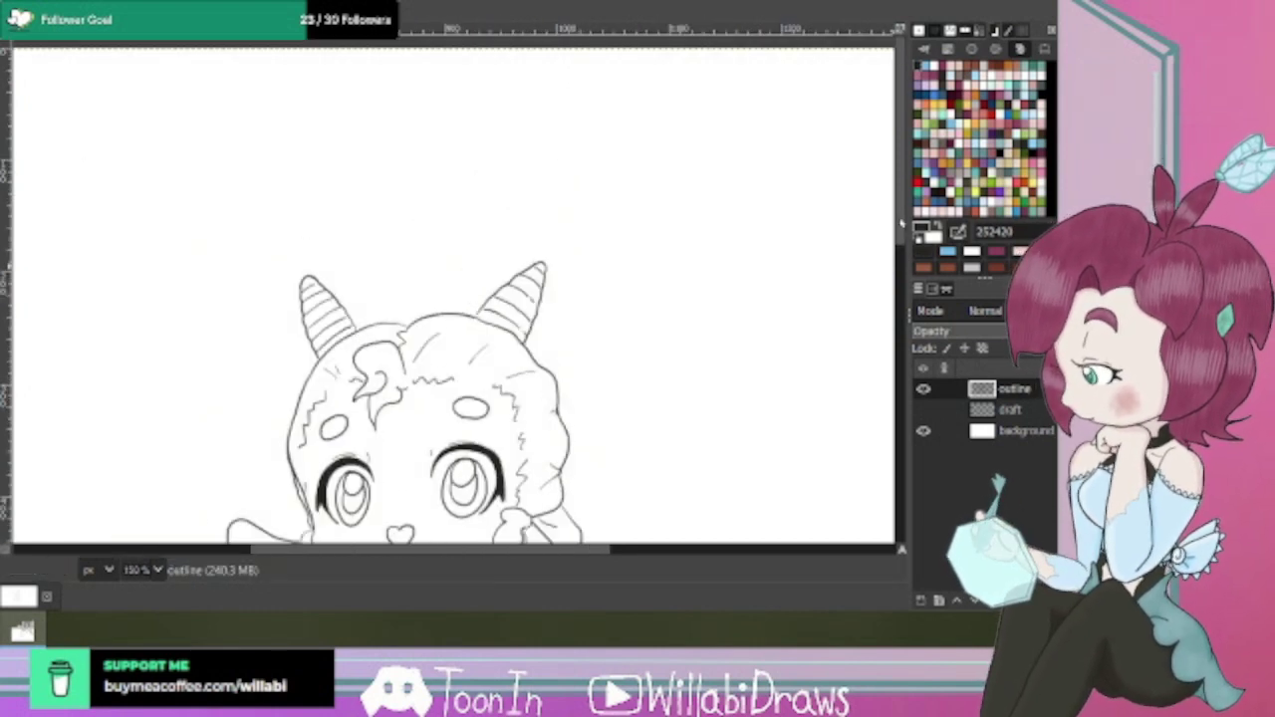
pyautogui.moveTo(902, 227); pyautogui.dragTo(900, 329)
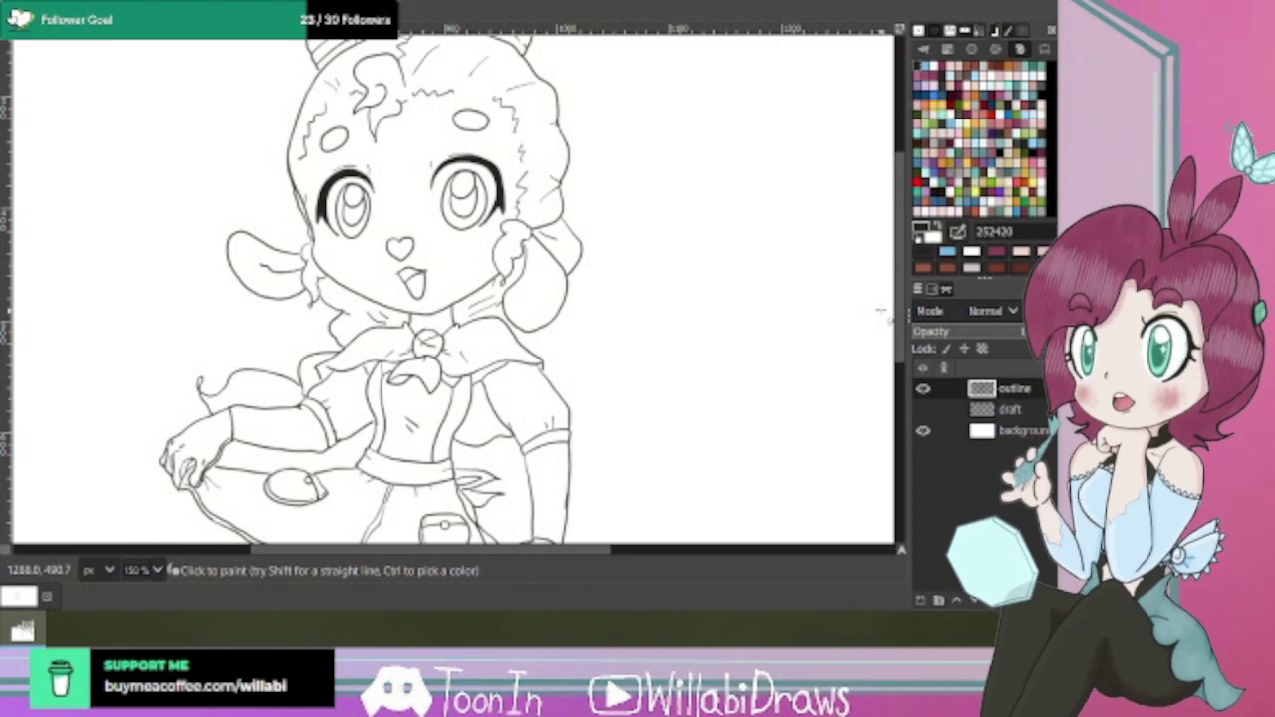
# Inspect the cape, bodice and sleeves up close, and review the whole figure's line art.
pyautogui.scroll(3, 468, 473)
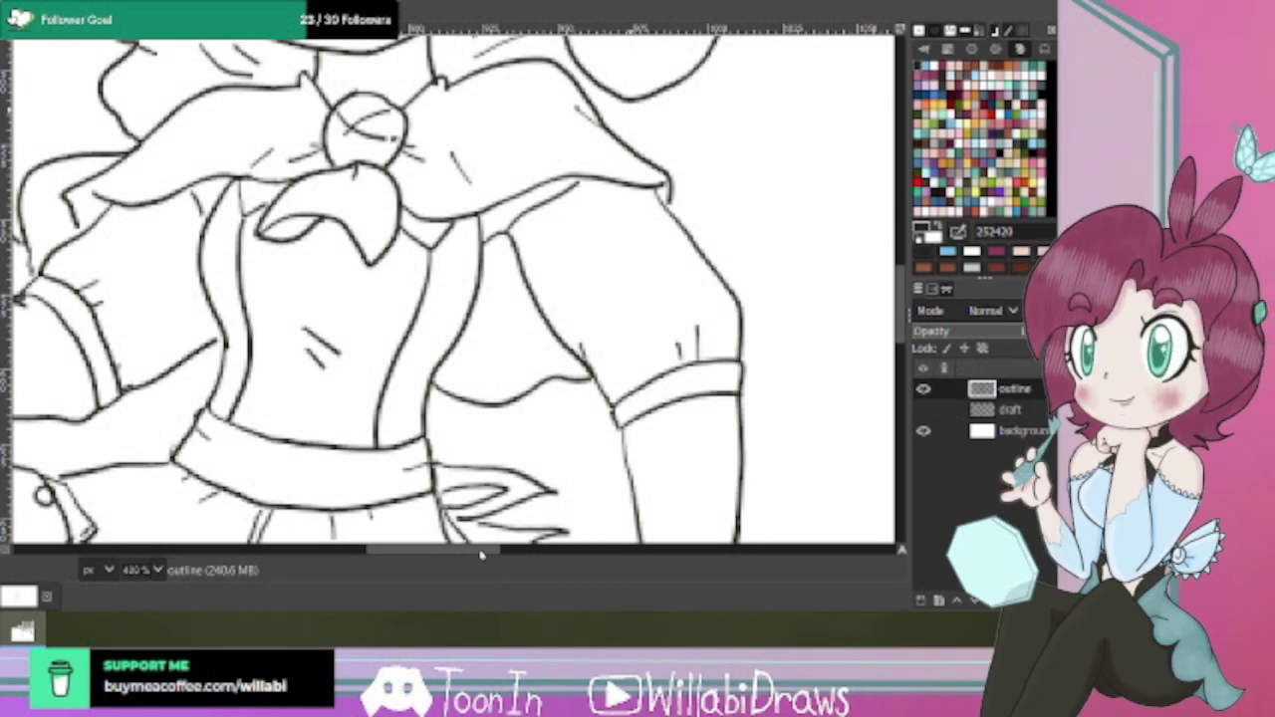
pyautogui.moveTo(481, 551); pyautogui.dragTo(440, 556)
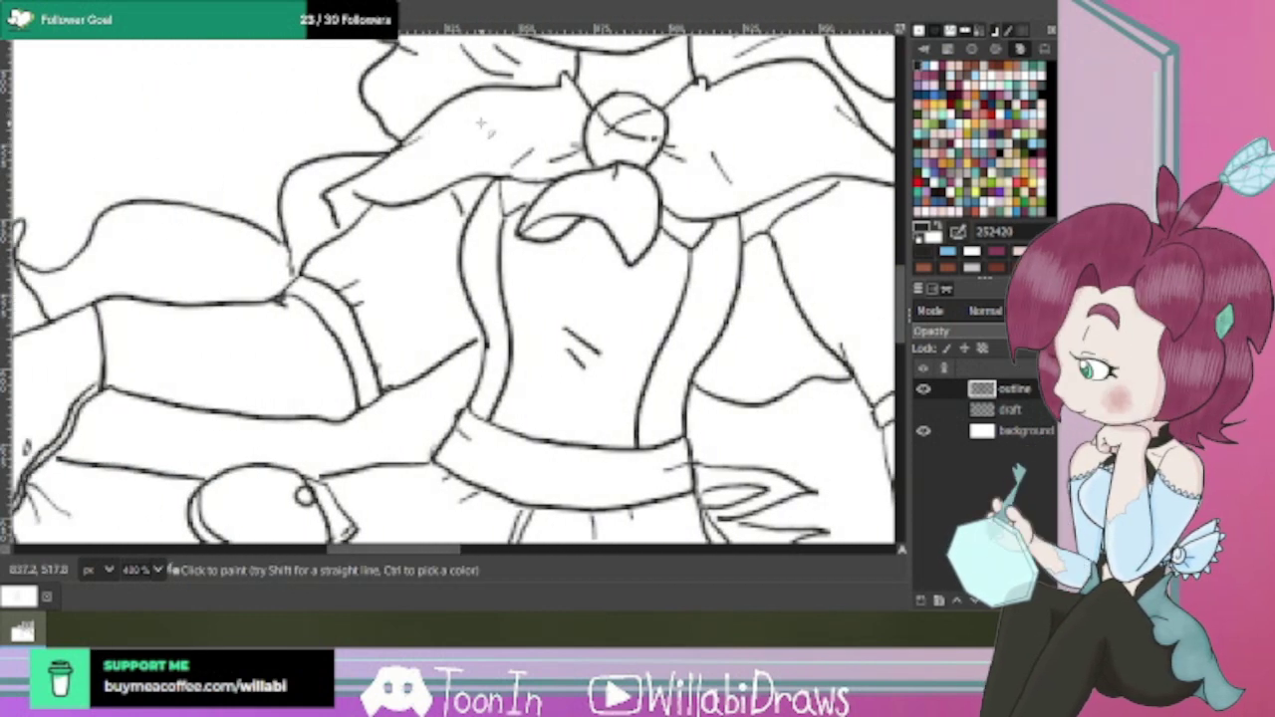
pyautogui.scroll(-4, 753, 304)
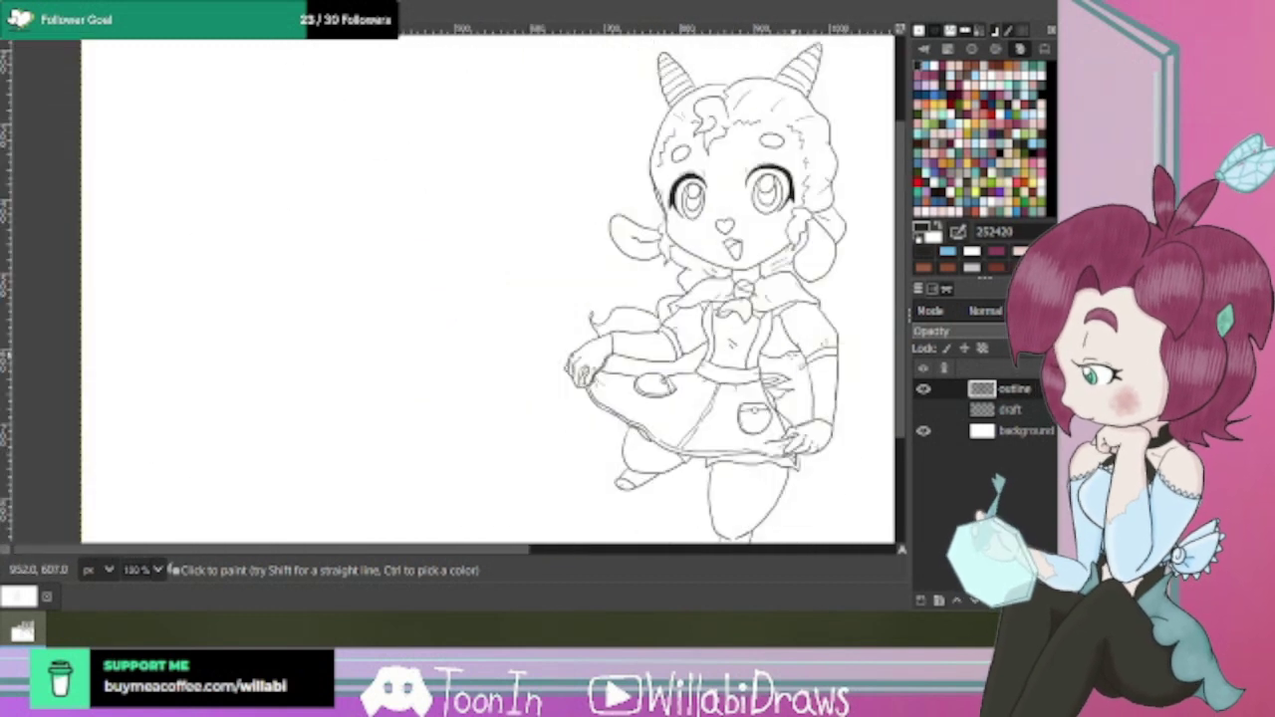
pyautogui.hscroll(3, 488, 289)
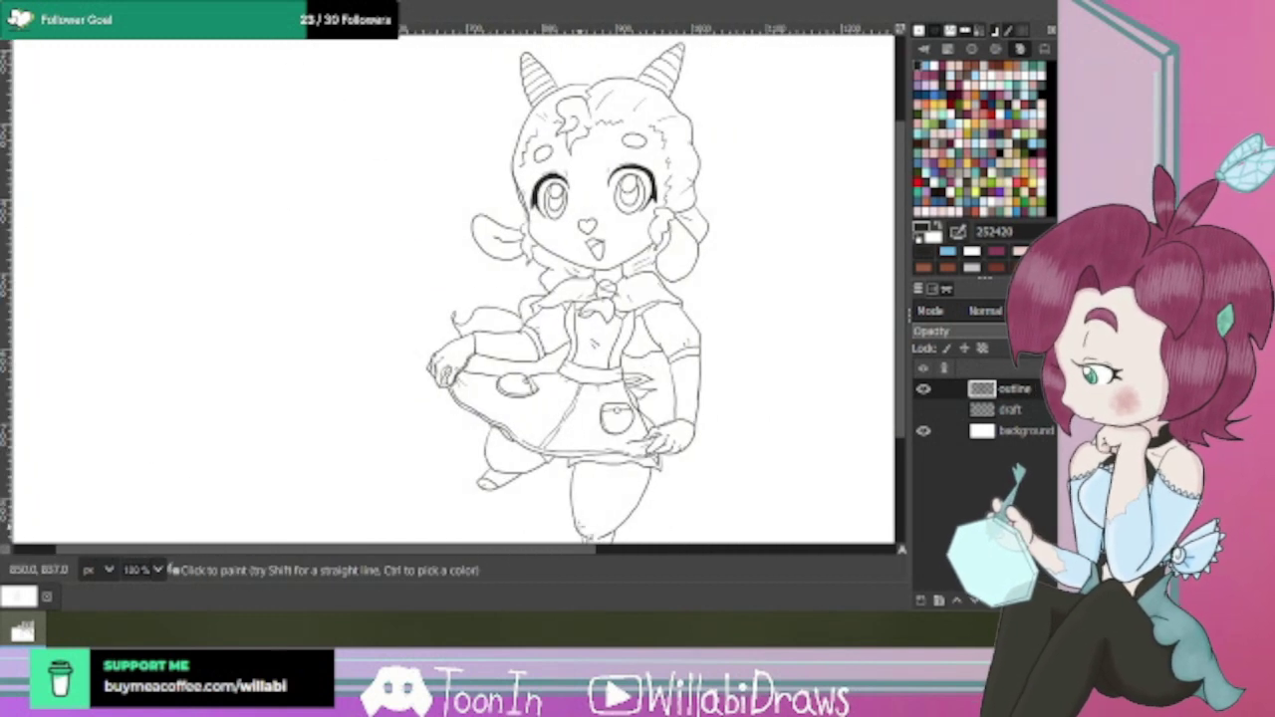
pyautogui.hscroll(3, 668, 533)
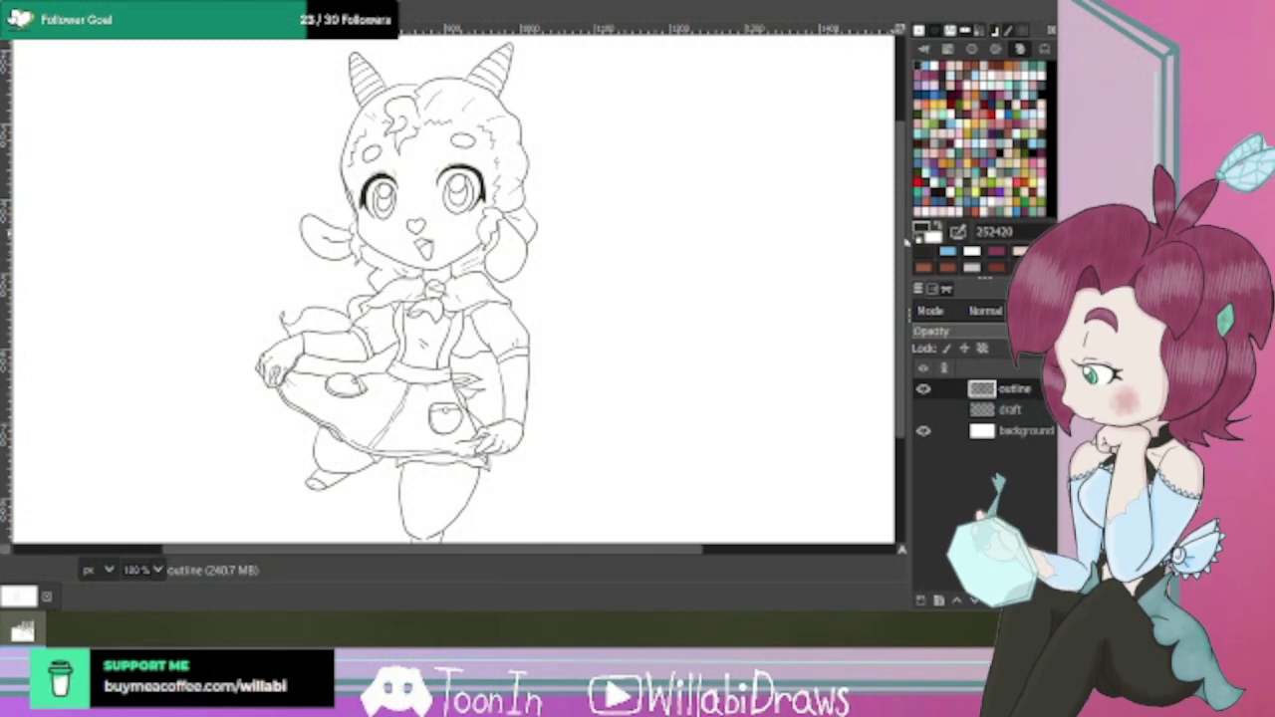
pyautogui.scroll(-1, 904, 249)
pyautogui.scroll(-2, 905, 256)
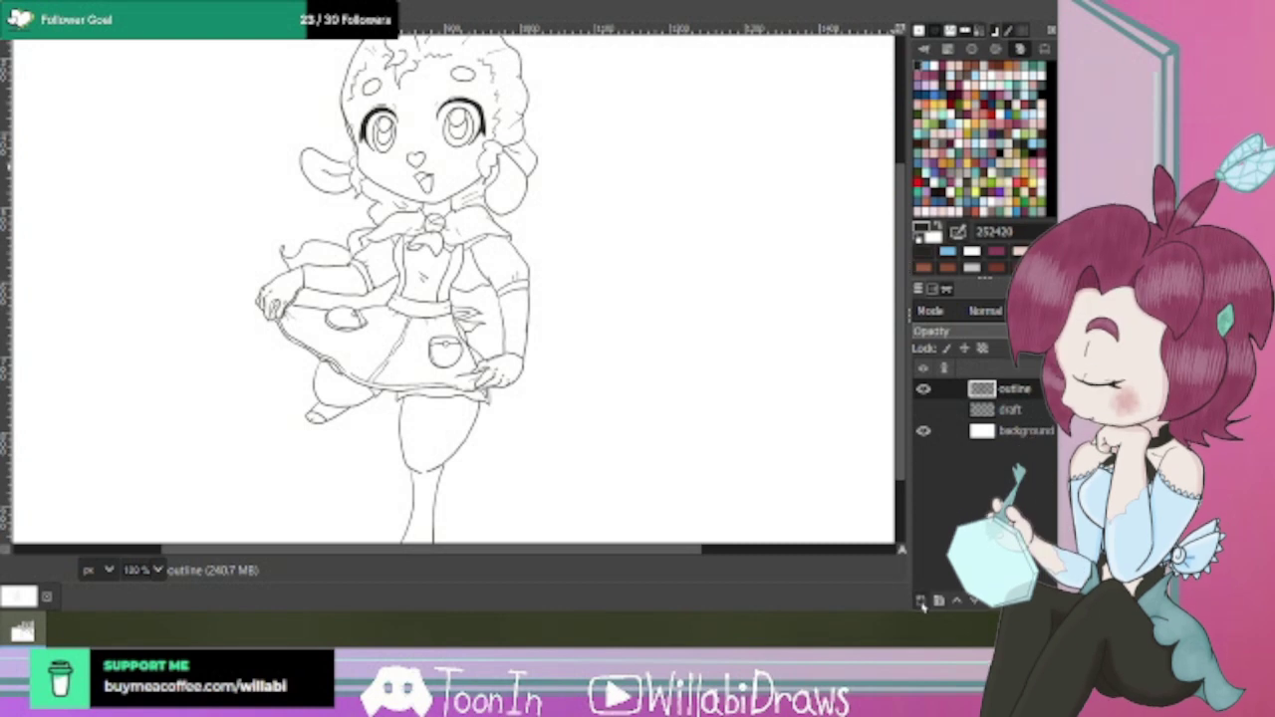
# Create a transparent layer named "color" with the orange color tag and place it directly below the outline layer.
pyautogui.click(922, 602)
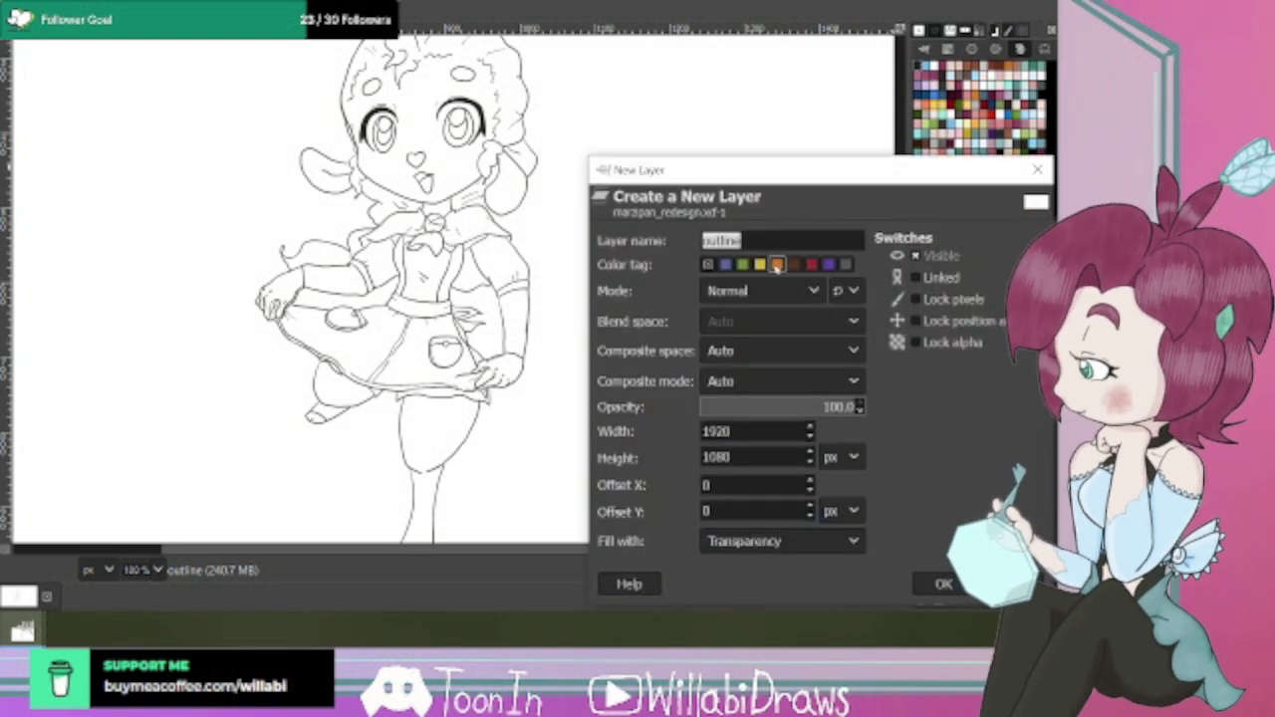
pyautogui.write('c')
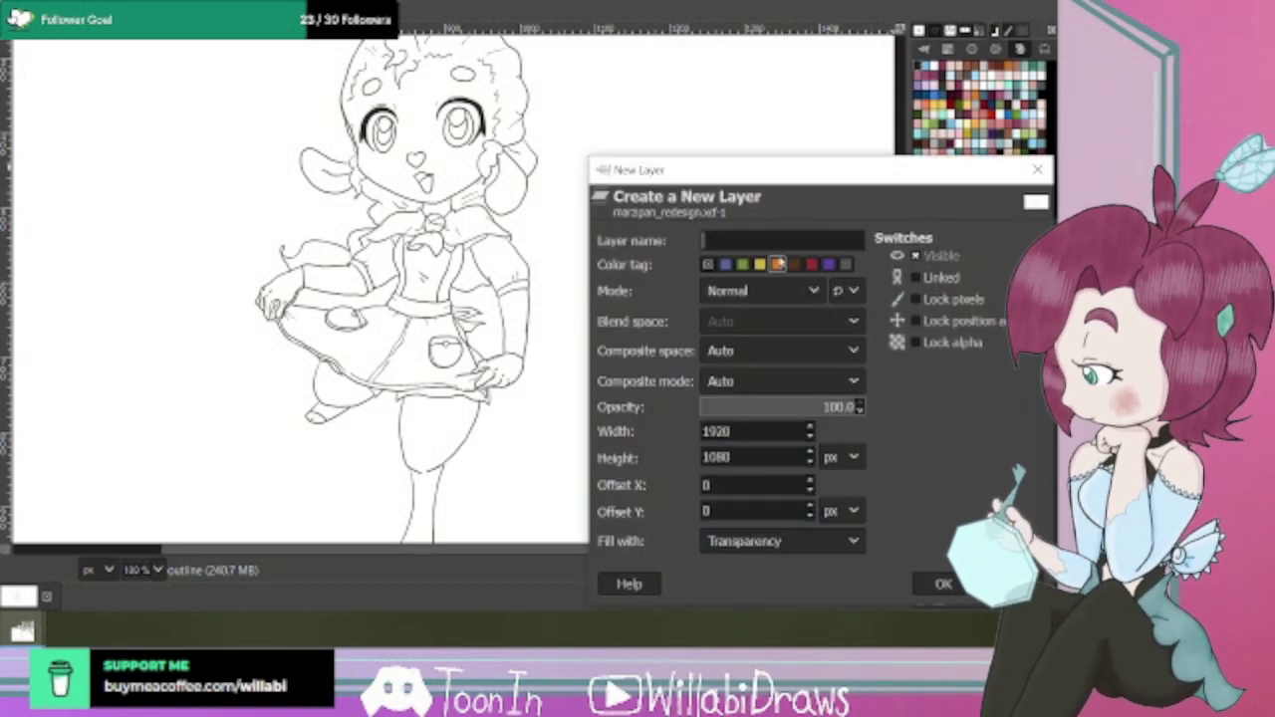
pyautogui.write('olor')
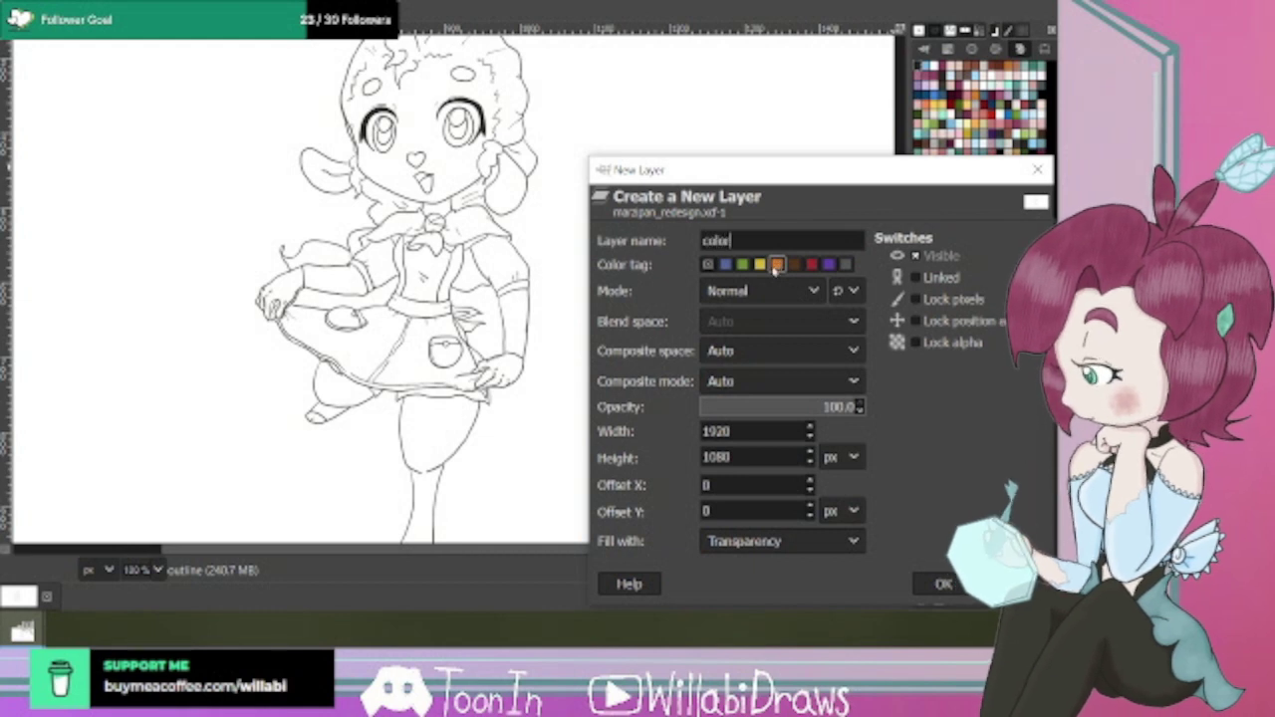
pyautogui.click(777, 265)
pyautogui.click(946, 584)
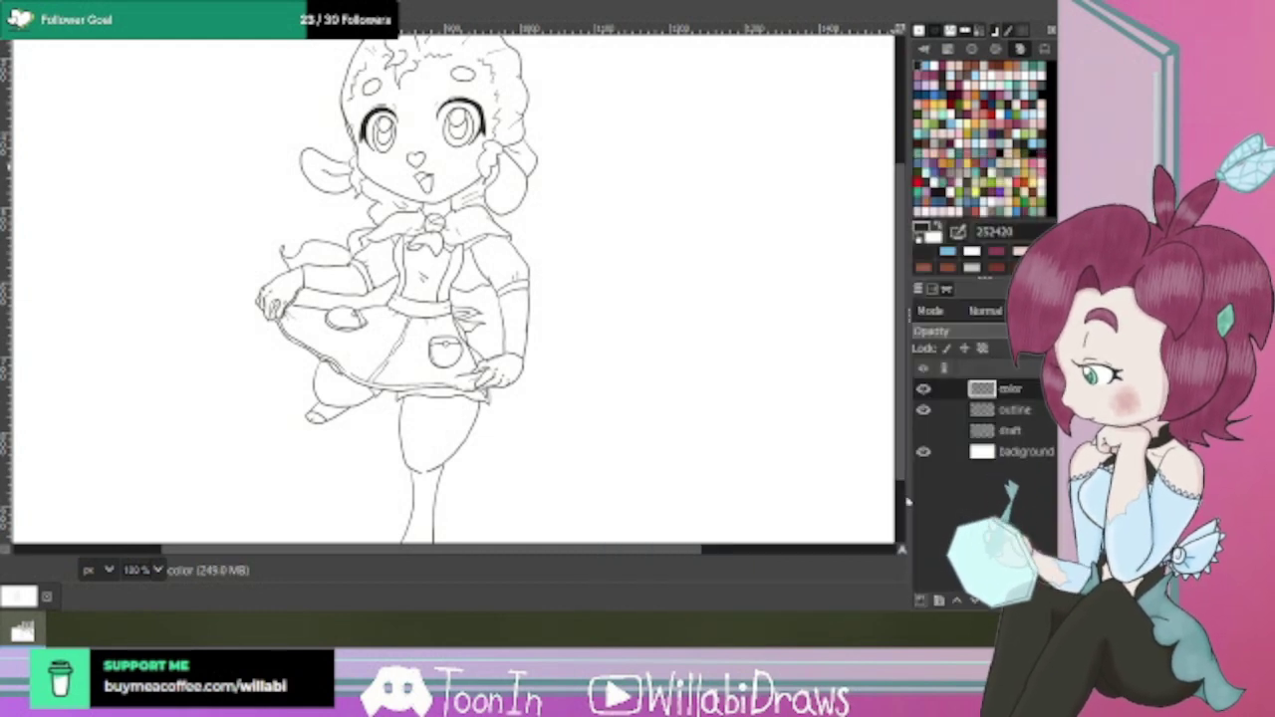
pyautogui.scroll(3, 903, 309)
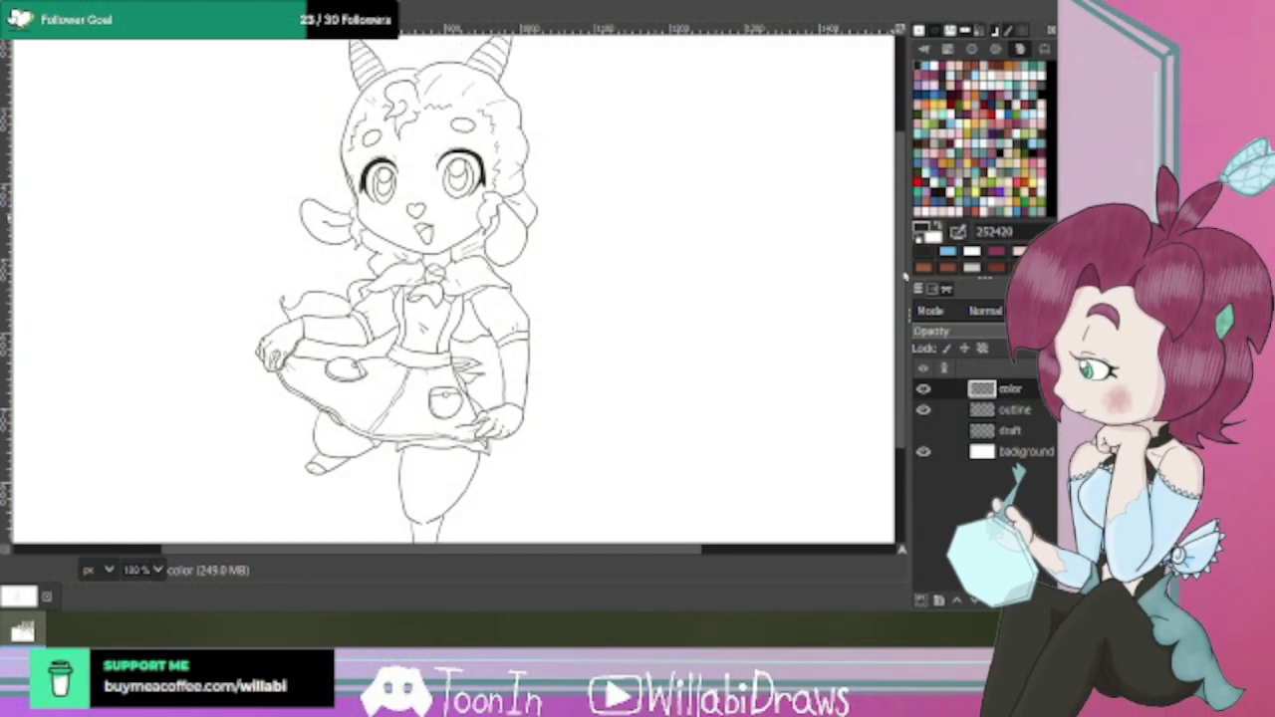
pyautogui.click(975, 601)
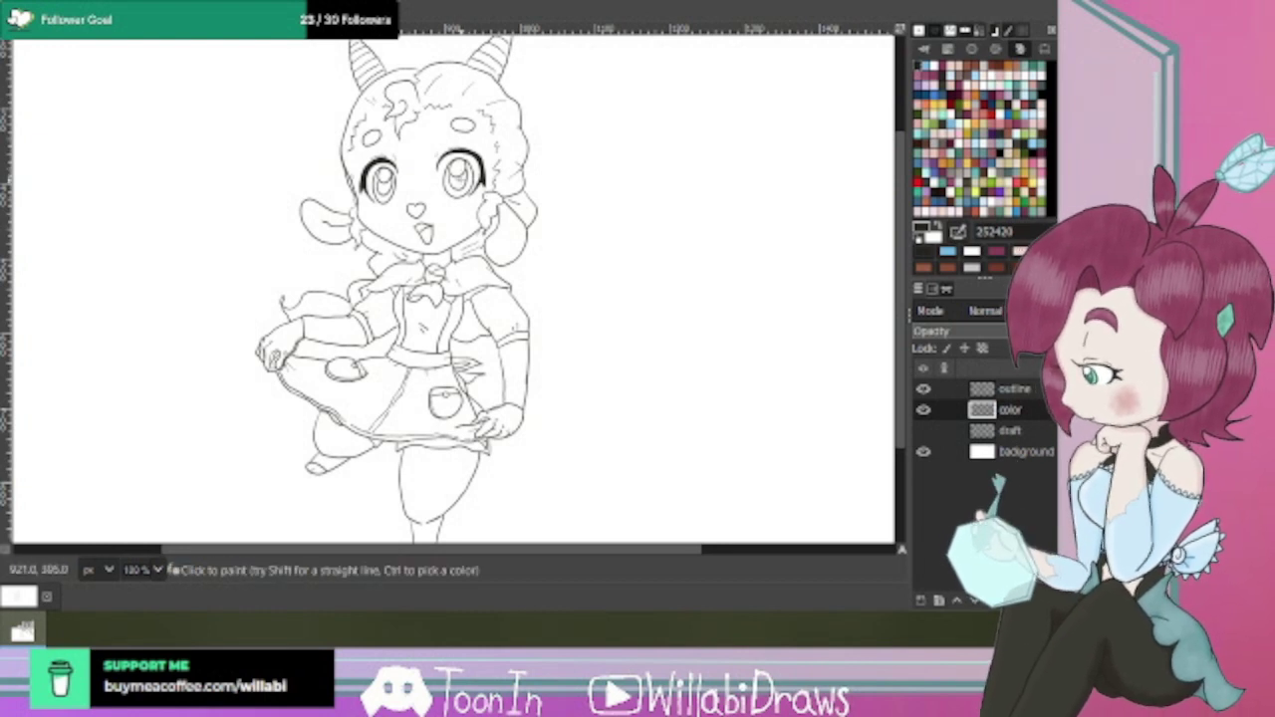
# Start painting the cheek beside the mouth in pale beige (f2e9e1) on the color layer, and hide the background layer.
pyautogui.scroll(4, 464, 179)
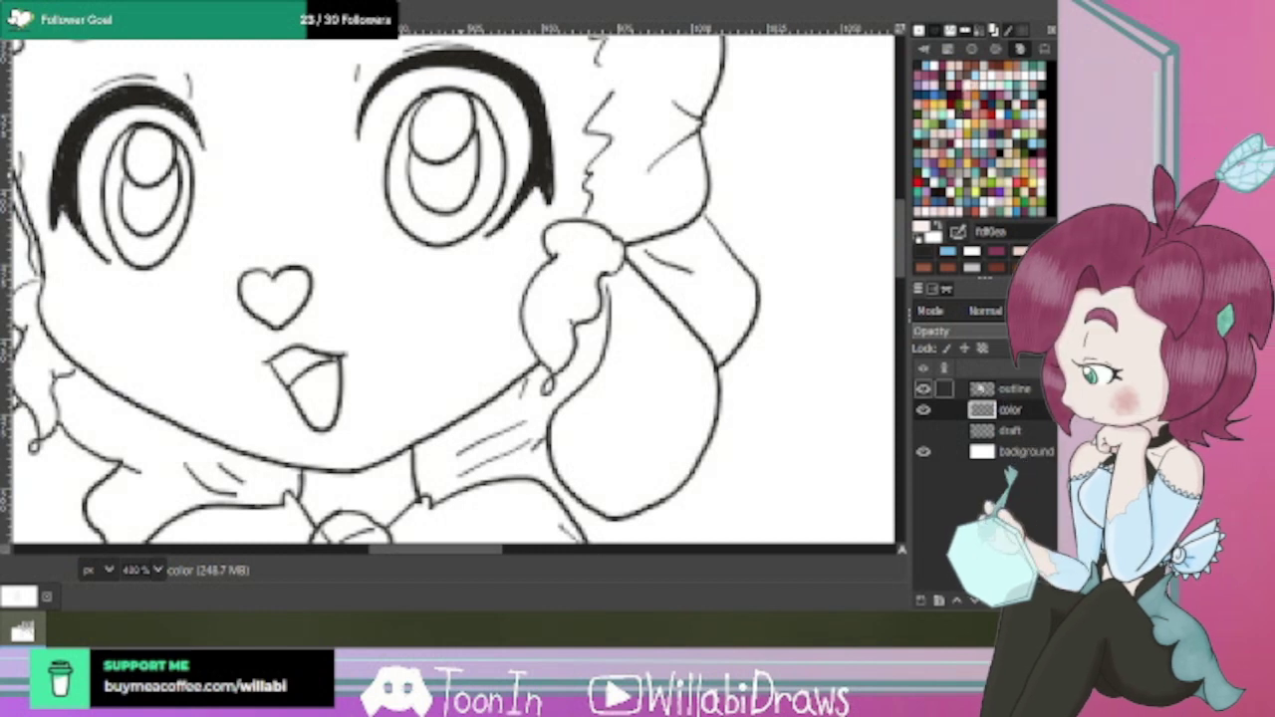
pyautogui.scroll(-3, 600, 237)
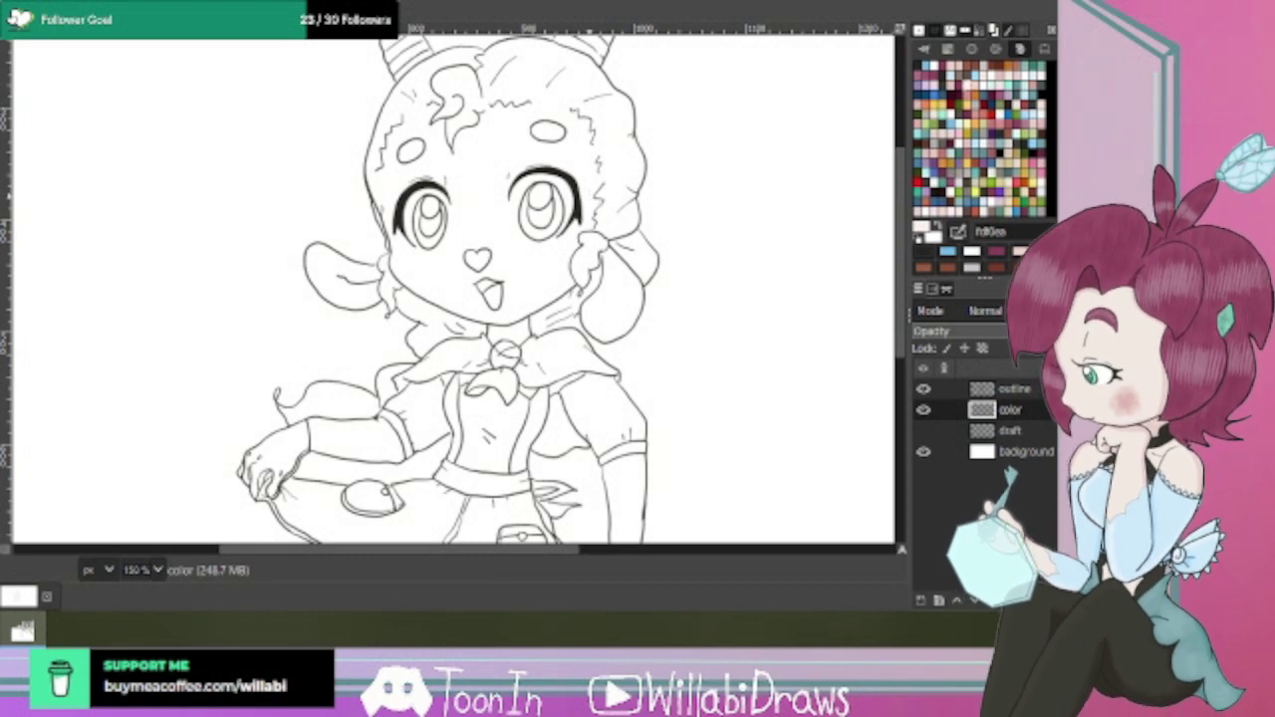
pyautogui.moveTo(538, 262); pyautogui.dragTo(546, 268)
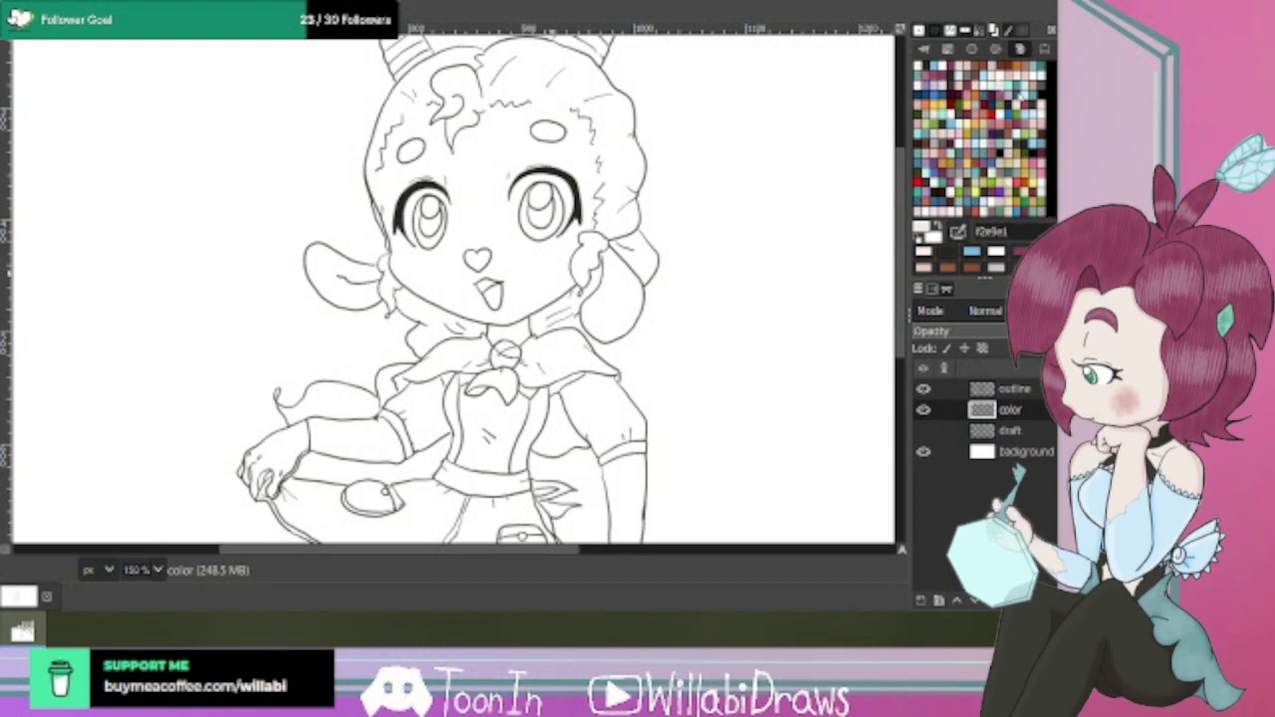
pyautogui.moveTo(536, 261); pyautogui.dragTo(546, 291)
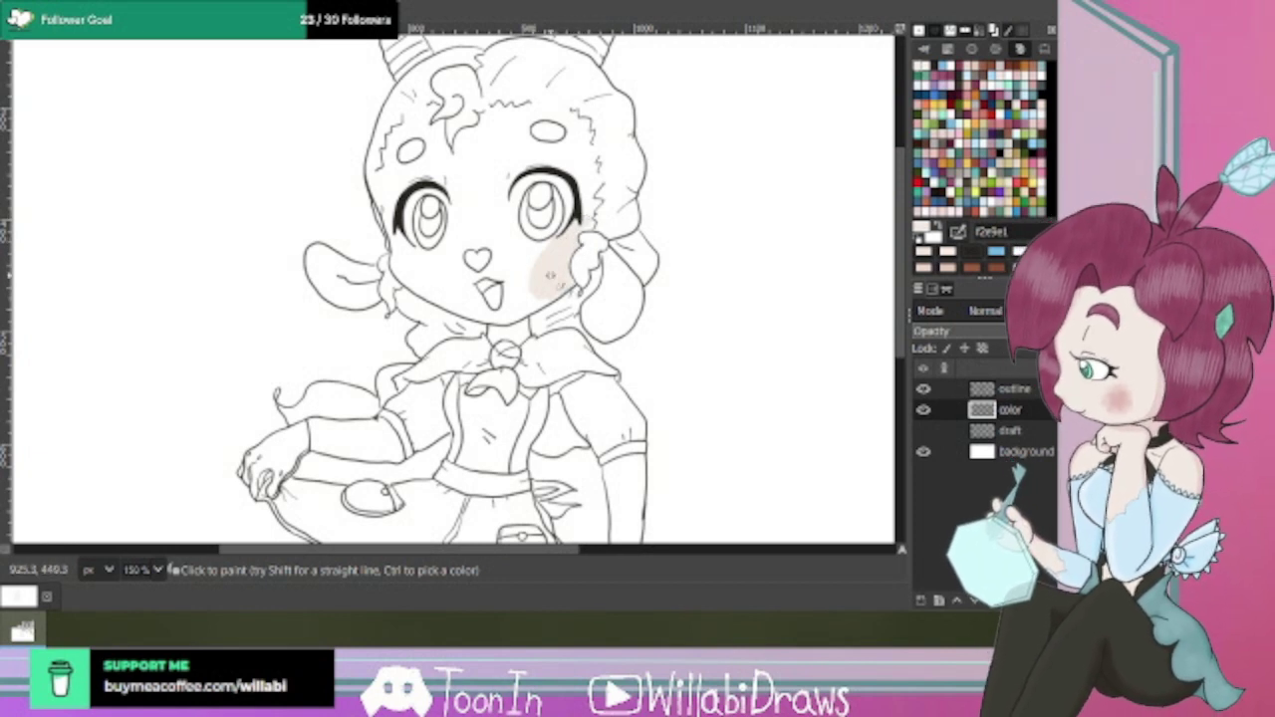
pyautogui.click(924, 453)
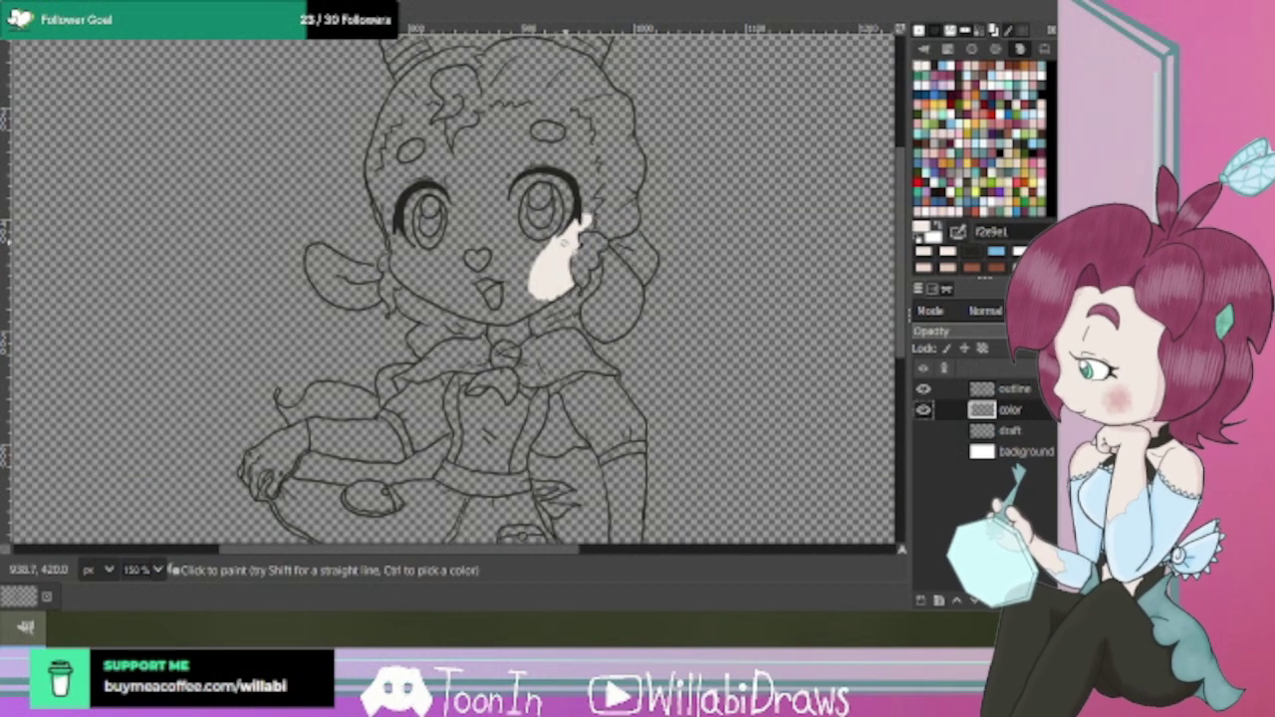
# Fill the lower face from cheek to cheek with the pale beige, covering the chin, nose, mouth and area around the eyes.
pyautogui.keyDown('ctrl'); pyautogui.scroll(2, 559, 249); pyautogui.keyUp('ctrl')
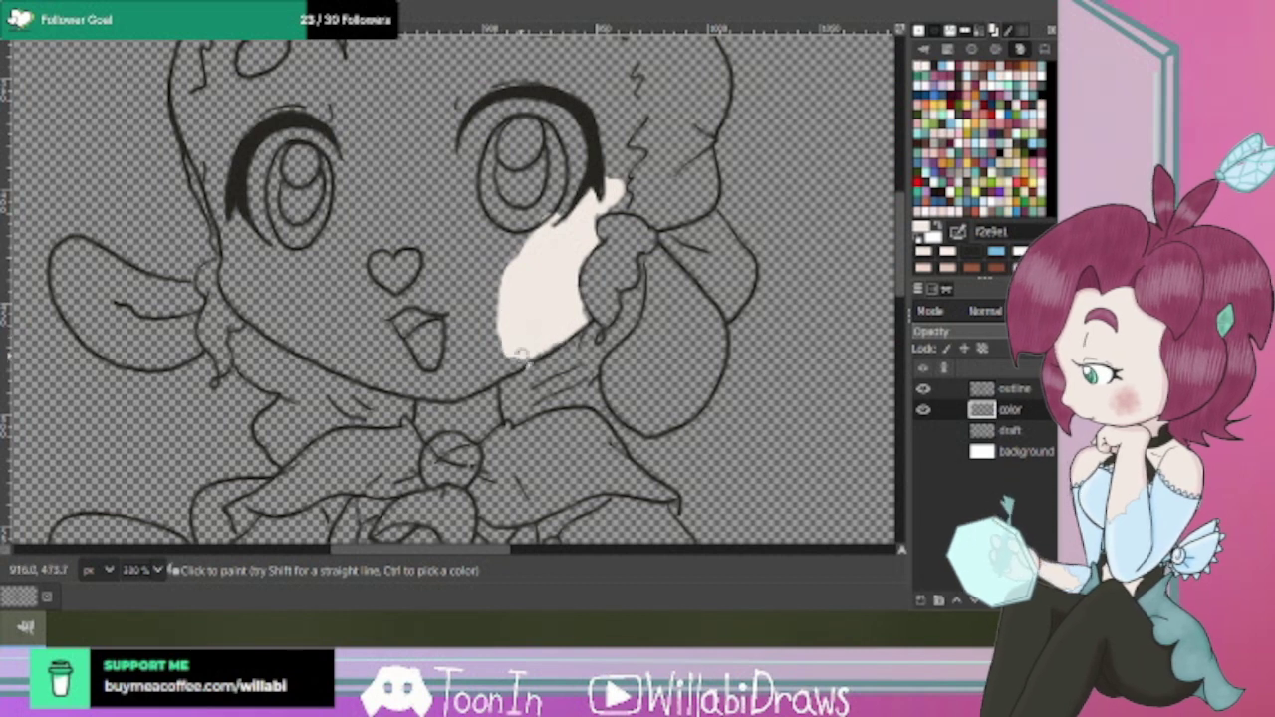
pyautogui.moveTo(546, 215); pyautogui.dragTo(499, 307)
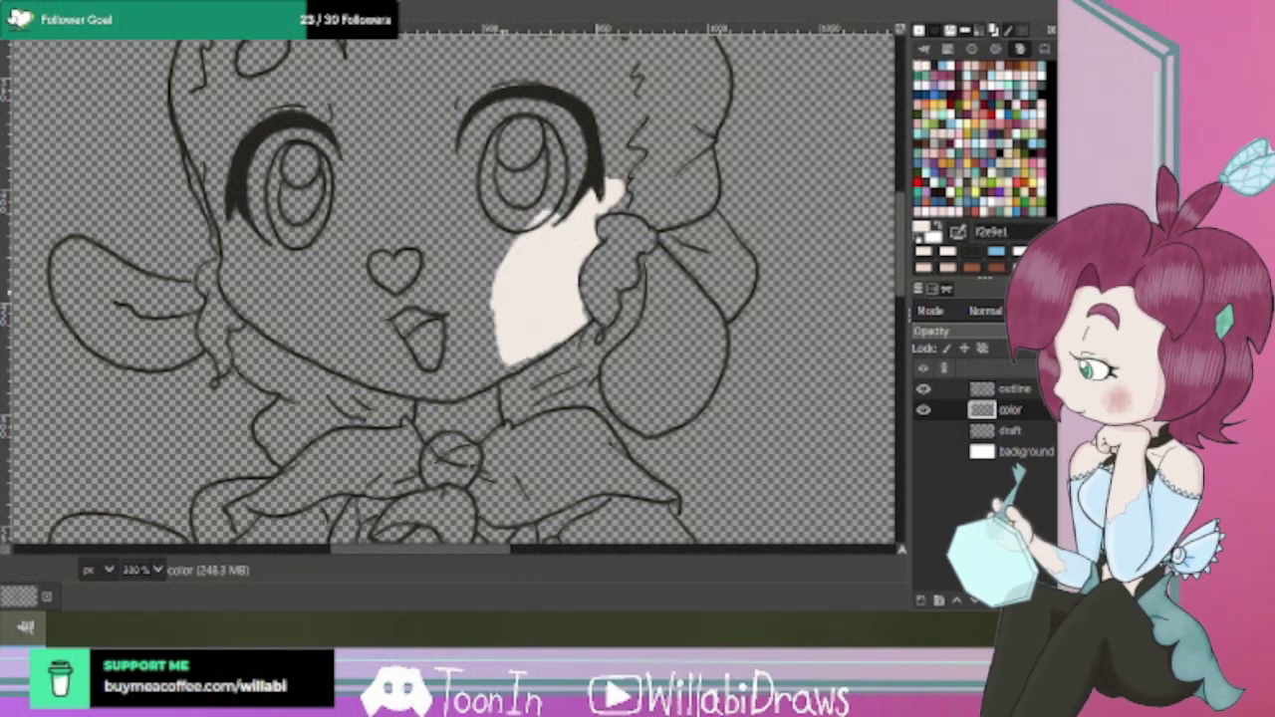
pyautogui.moveTo(534, 217)
pyautogui.mouseDown()
pyautogui.moveTo(476, 331)
pyautogui.moveTo(503, 348)
pyautogui.moveTo(479, 247)
pyautogui.moveTo(445, 299)
pyautogui.moveTo(453, 332)
pyautogui.moveTo(433, 369)
pyautogui.moveTo(446, 349)
pyautogui.moveTo(474, 357)
pyautogui.moveTo(426, 360)
pyautogui.moveTo(414, 337)
pyautogui.moveTo(420, 275)
pyautogui.moveTo(468, 192)
pyautogui.moveTo(430, 239)
pyautogui.moveTo(524, 190)
pyautogui.moveTo(424, 279)
pyautogui.moveTo(433, 229)
pyautogui.moveTo(384, 304)
pyautogui.moveTo(379, 271)
pyautogui.moveTo(398, 241)
pyautogui.moveTo(399, 274)
pyautogui.moveTo(363, 304)
pyautogui.moveTo(378, 349)
pyautogui.moveTo(409, 354)
pyautogui.moveTo(374, 346)
pyautogui.moveTo(360, 326)
pyautogui.moveTo(357, 267)
pyautogui.moveTo(386, 204)
pyautogui.moveTo(341, 245)
pyautogui.moveTo(334, 336)
pyautogui.moveTo(361, 355)
pyautogui.moveTo(391, 364)
pyautogui.moveTo(312, 321)
pyautogui.moveTo(315, 256)
pyautogui.moveTo(364, 188)
pyautogui.moveTo(293, 246)
pyautogui.moveTo(302, 317)
pyautogui.moveTo(283, 312)
pyautogui.moveTo(329, 337)
pyautogui.moveTo(287, 314)
pyautogui.moveTo(251, 271)
pyautogui.moveTo(313, 164)
pyautogui.moveTo(291, 133)
pyautogui.moveTo(265, 151)
pyautogui.moveTo(270, 129)
pyautogui.moveTo(264, 192)
pyautogui.moveTo(234, 160)
pyautogui.moveTo(251, 239)
pyautogui.moveTo(260, 215)
pyautogui.moveTo(334, 164)
pyautogui.moveTo(362, 206)
pyautogui.moveTo(387, 185)
pyautogui.moveTo(447, 188)
pyautogui.moveTo(468, 124)
pyautogui.moveTo(409, 105)
pyautogui.moveTo(321, 119)
pyautogui.moveTo(274, 109)
pyautogui.moveTo(277, 92)
pyautogui.moveTo(261, 134)
pyautogui.mouseUp()
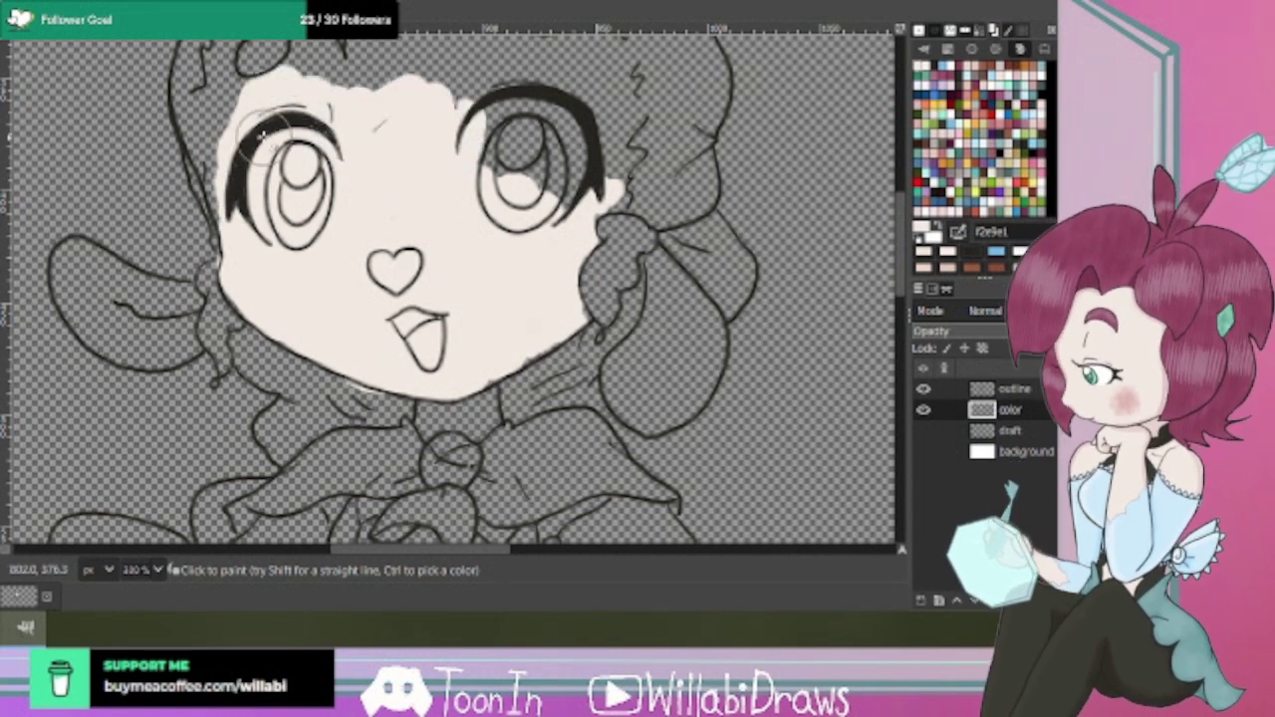
# Fill the forehead, brows and remaining eye area with the pale beige, reaching the zigzag hairline on both sides.
pyautogui.scroll(4, 886, 224)
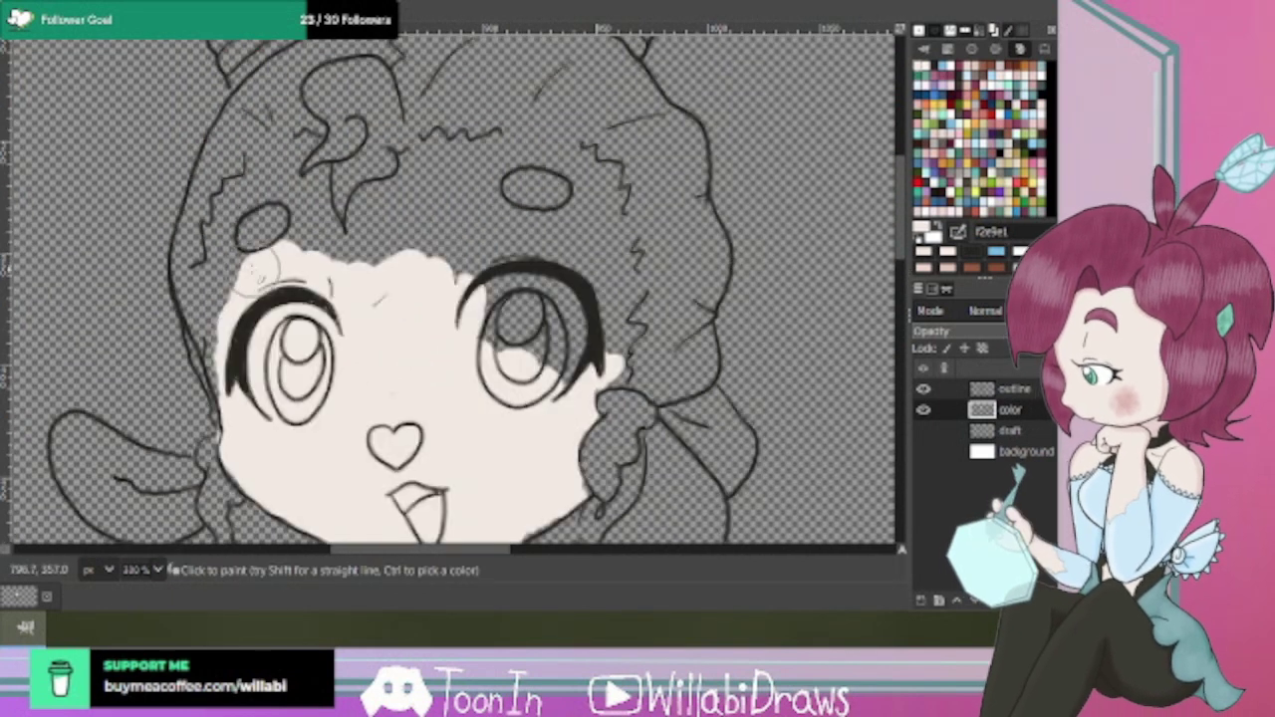
pyautogui.moveTo(259, 267)
pyautogui.mouseDown()
pyautogui.moveTo(245, 321)
pyautogui.moveTo(229, 289)
pyautogui.moveTo(235, 335)
pyautogui.moveTo(218, 277)
pyautogui.moveTo(236, 251)
pyautogui.moveTo(218, 332)
pyautogui.moveTo(243, 387)
pyautogui.moveTo(225, 242)
pyautogui.moveTo(268, 173)
pyautogui.moveTo(240, 203)
pyautogui.moveTo(229, 256)
pyautogui.moveTo(280, 186)
pyautogui.moveTo(311, 212)
pyautogui.moveTo(346, 301)
pyautogui.moveTo(373, 310)
pyautogui.moveTo(418, 249)
pyautogui.moveTo(381, 333)
pyautogui.mouseUp()
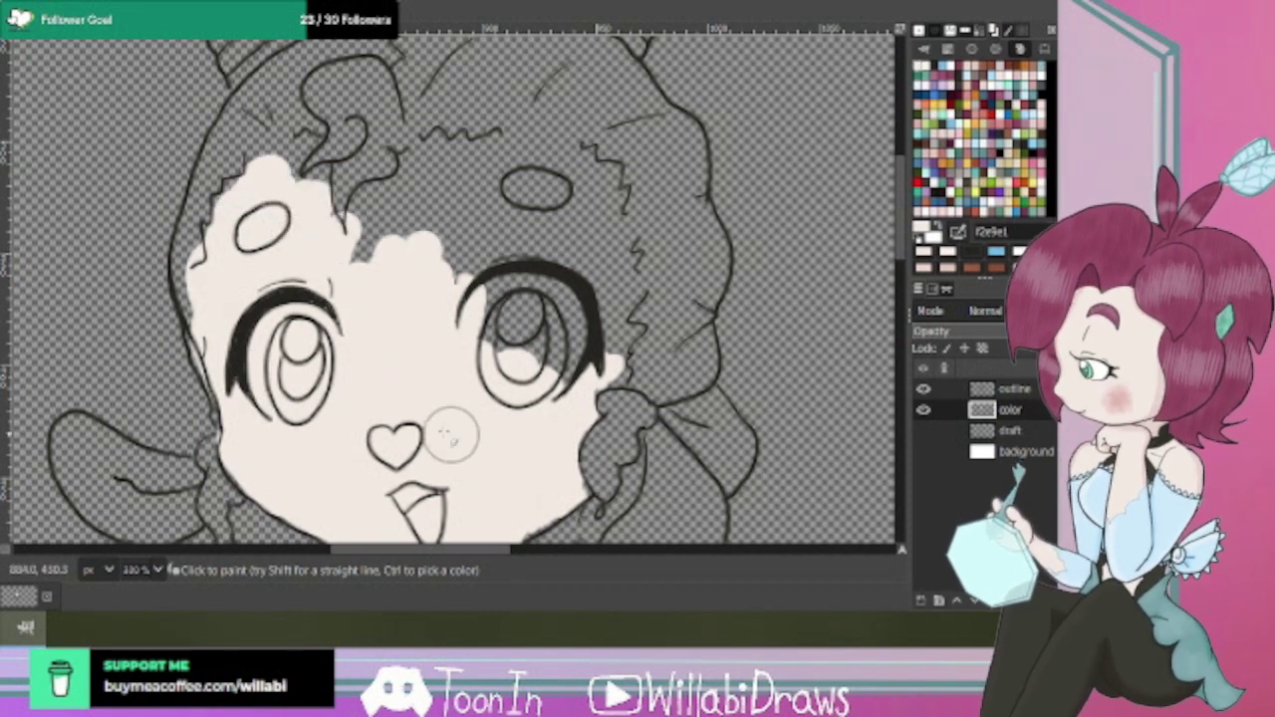
pyautogui.moveTo(403, 257)
pyautogui.mouseDown()
pyautogui.moveTo(394, 224)
pyautogui.moveTo(304, 174)
pyautogui.moveTo(271, 174)
pyautogui.mouseUp()
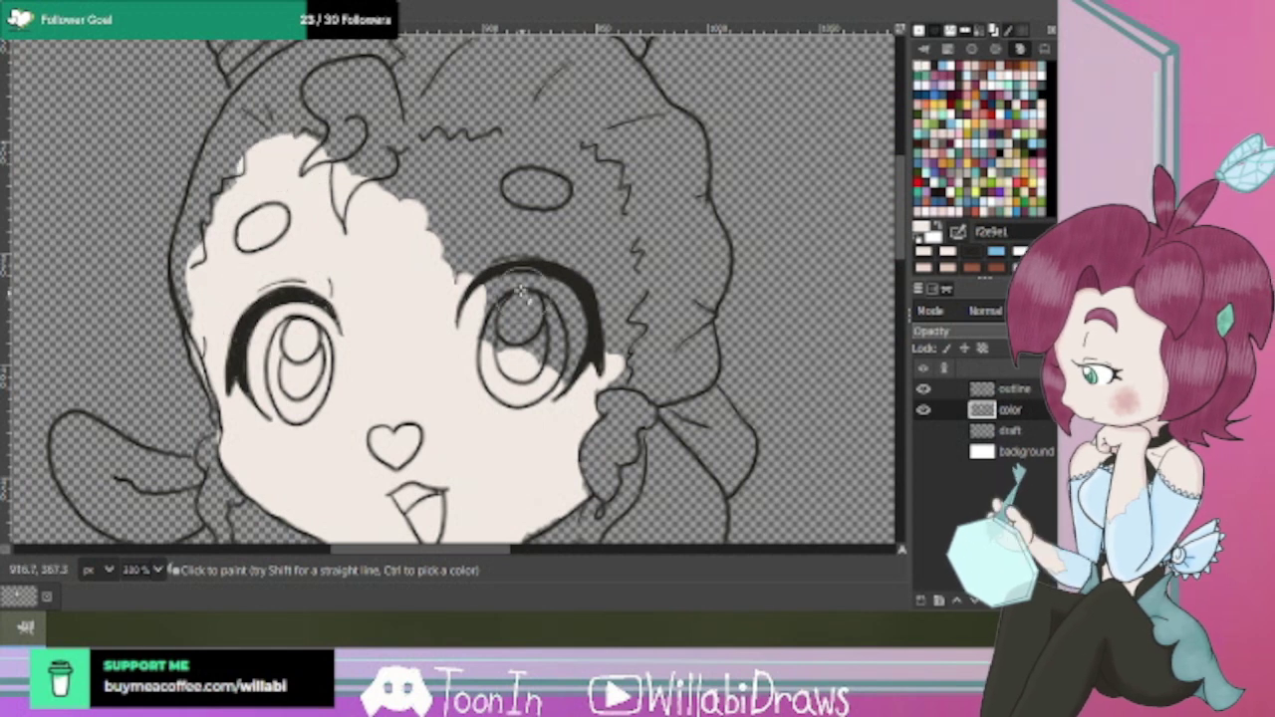
pyautogui.moveTo(520, 289)
pyautogui.mouseDown()
pyautogui.moveTo(598, 319)
pyautogui.moveTo(599, 351)
pyautogui.moveTo(619, 348)
pyautogui.moveTo(618, 264)
pyautogui.moveTo(607, 289)
pyautogui.moveTo(573, 287)
pyautogui.moveTo(551, 251)
pyautogui.moveTo(558, 228)
pyautogui.moveTo(540, 241)
pyautogui.moveTo(508, 227)
pyautogui.moveTo(461, 255)
pyautogui.moveTo(454, 204)
pyautogui.moveTo(426, 211)
pyautogui.moveTo(397, 192)
pyautogui.moveTo(418, 172)
pyautogui.moveTo(470, 183)
pyautogui.moveTo(472, 287)
pyautogui.moveTo(496, 181)
pyautogui.moveTo(535, 197)
pyautogui.moveTo(481, 175)
pyautogui.moveTo(565, 199)
pyautogui.moveTo(609, 239)
pyautogui.moveTo(593, 197)
pyautogui.moveTo(619, 267)
pyautogui.moveTo(585, 188)
pyautogui.moveTo(549, 161)
pyautogui.moveTo(426, 166)
pyautogui.moveTo(570, 154)
pyautogui.moveTo(618, 186)
pyautogui.moveTo(621, 362)
pyautogui.moveTo(628, 317)
pyautogui.mouseUp()
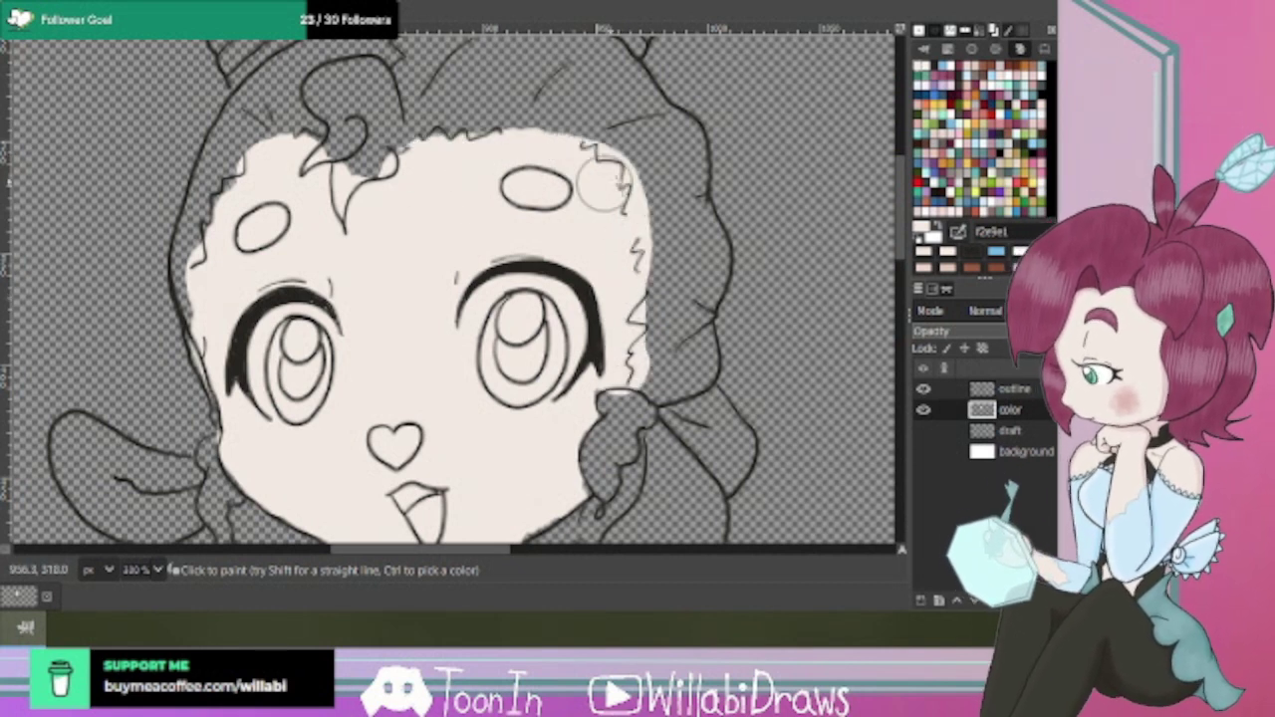
pyautogui.moveTo(583, 160)
pyautogui.mouseDown()
pyautogui.moveTo(459, 140)
pyautogui.moveTo(408, 139)
pyautogui.moveTo(418, 160)
pyautogui.moveTo(304, 154)
pyautogui.mouseUp()
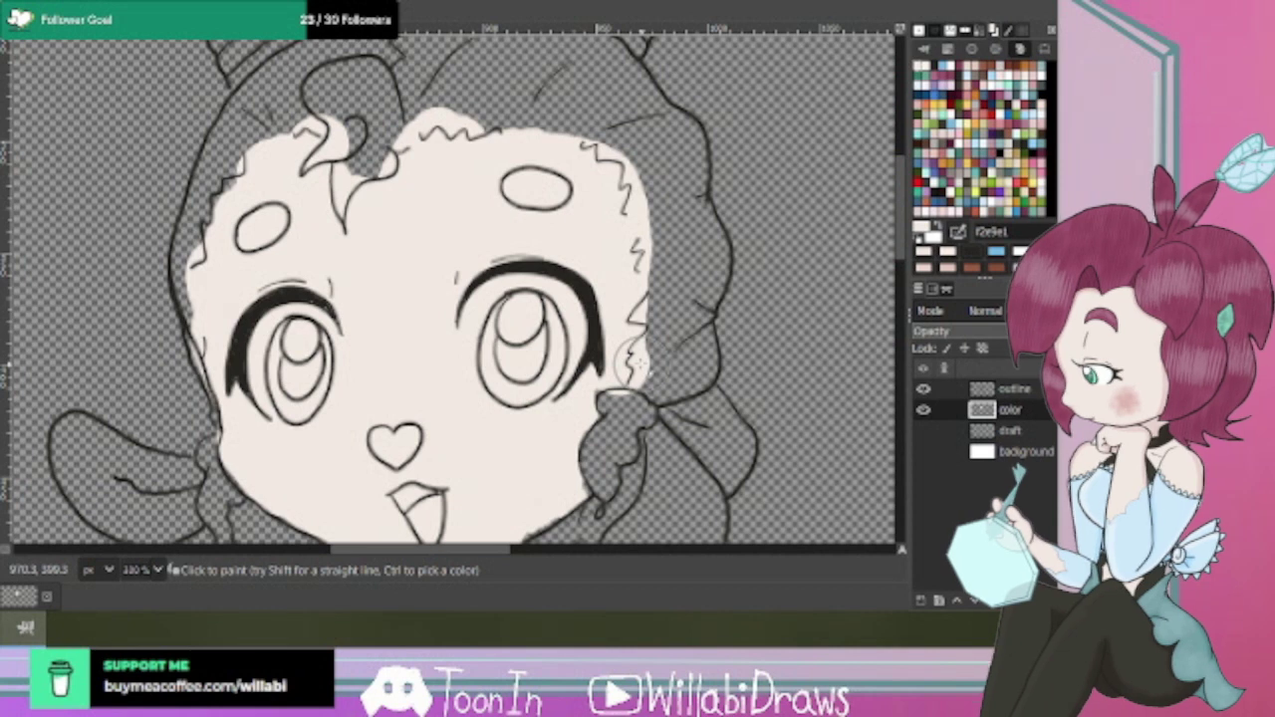
# Paint both drooping ears and the neck above the scarf knot in the same pale beige.
pyautogui.scroll(-5, 900, 271)
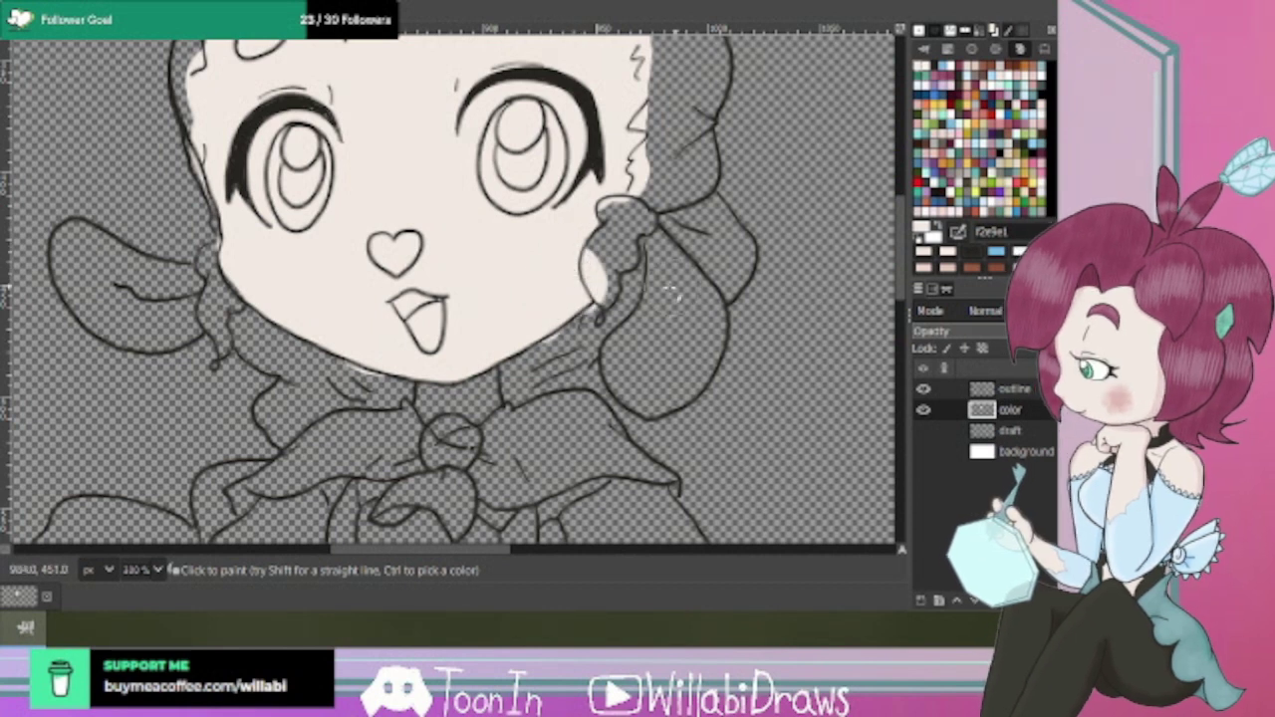
pyautogui.moveTo(667, 297)
pyautogui.mouseDown()
pyautogui.moveTo(633, 377)
pyautogui.moveTo(647, 385)
pyautogui.moveTo(666, 386)
pyautogui.moveTo(696, 341)
pyautogui.moveTo(681, 298)
pyautogui.moveTo(632, 356)
pyautogui.moveTo(634, 373)
pyautogui.moveTo(649, 370)
pyautogui.moveTo(668, 314)
pyautogui.moveTo(658, 261)
pyautogui.moveTo(704, 328)
pyautogui.moveTo(655, 328)
pyautogui.moveTo(662, 318)
pyautogui.moveTo(637, 383)
pyautogui.moveTo(657, 386)
pyautogui.moveTo(678, 282)
pyautogui.mouseUp()
pyautogui.moveTo(87, 257)
pyautogui.mouseDown()
pyautogui.moveTo(118, 297)
pyautogui.moveTo(120, 319)
pyautogui.moveTo(110, 287)
pyautogui.moveTo(128, 317)
pyautogui.moveTo(135, 287)
pyautogui.moveTo(177, 287)
pyautogui.moveTo(155, 288)
pyautogui.moveTo(114, 254)
pyautogui.moveTo(102, 291)
pyautogui.moveTo(132, 321)
pyautogui.moveTo(164, 327)
pyautogui.moveTo(177, 302)
pyautogui.moveTo(158, 326)
pyautogui.moveTo(104, 311)
pyautogui.moveTo(75, 251)
pyautogui.moveTo(161, 321)
pyautogui.moveTo(182, 280)
pyautogui.moveTo(186, 325)
pyautogui.moveTo(139, 332)
pyautogui.moveTo(95, 310)
pyautogui.moveTo(70, 271)
pyautogui.moveTo(78, 242)
pyautogui.moveTo(229, 277)
pyautogui.mouseUp()
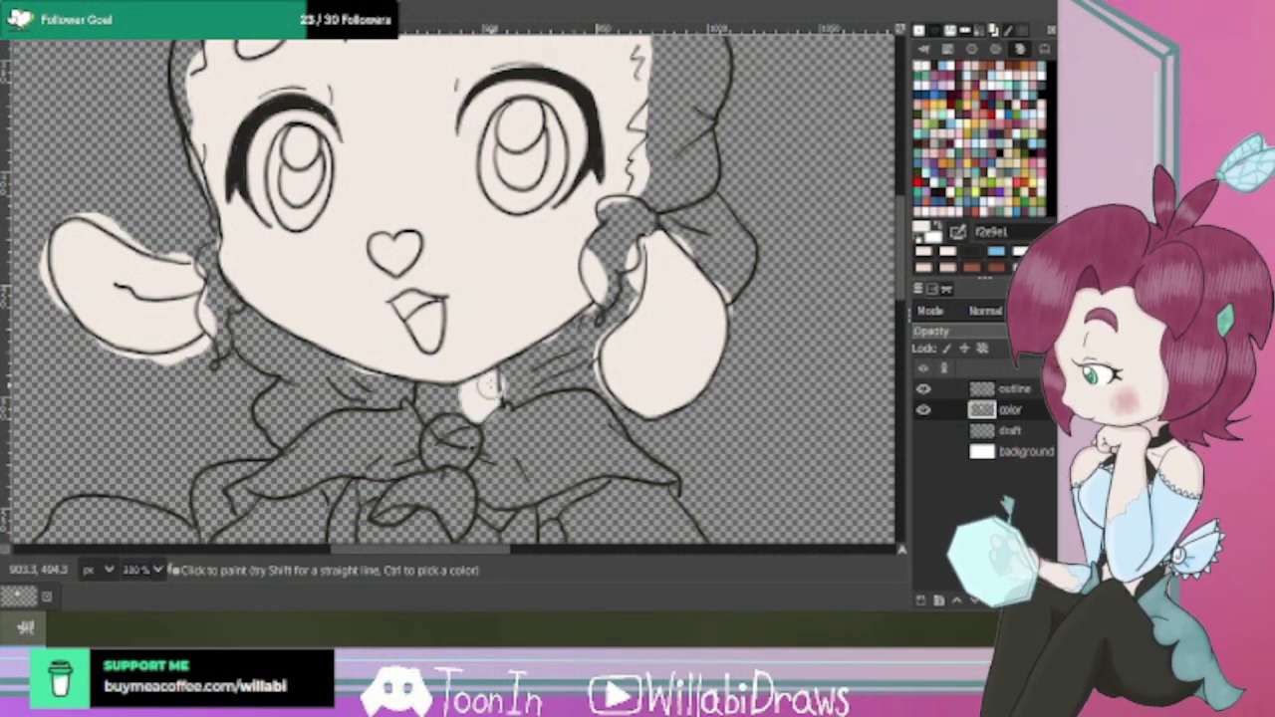
pyautogui.moveTo(488, 386); pyautogui.dragTo(430, 408)
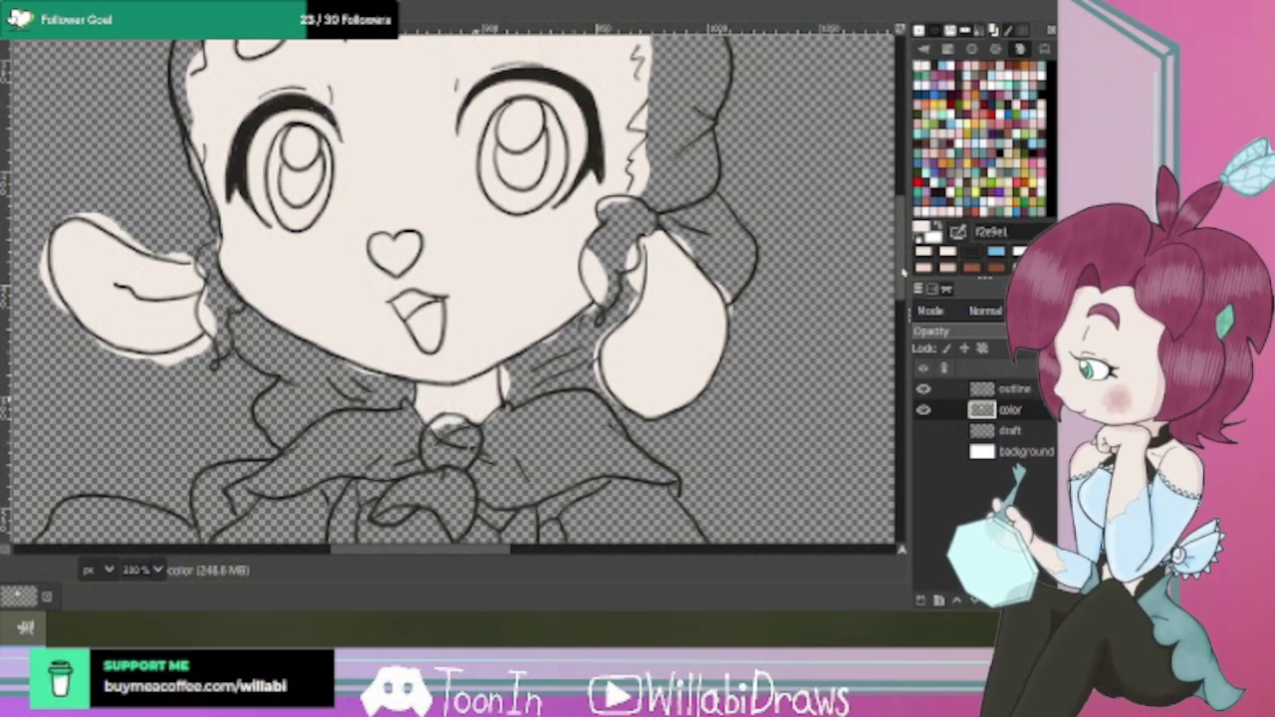
# Paint the forearm of the lowered arm pale beige between the sleeve cuff and the glove.
pyautogui.moveTo(903, 275); pyautogui.dragTo(903, 340)
pyautogui.scroll(3, 904, 341)
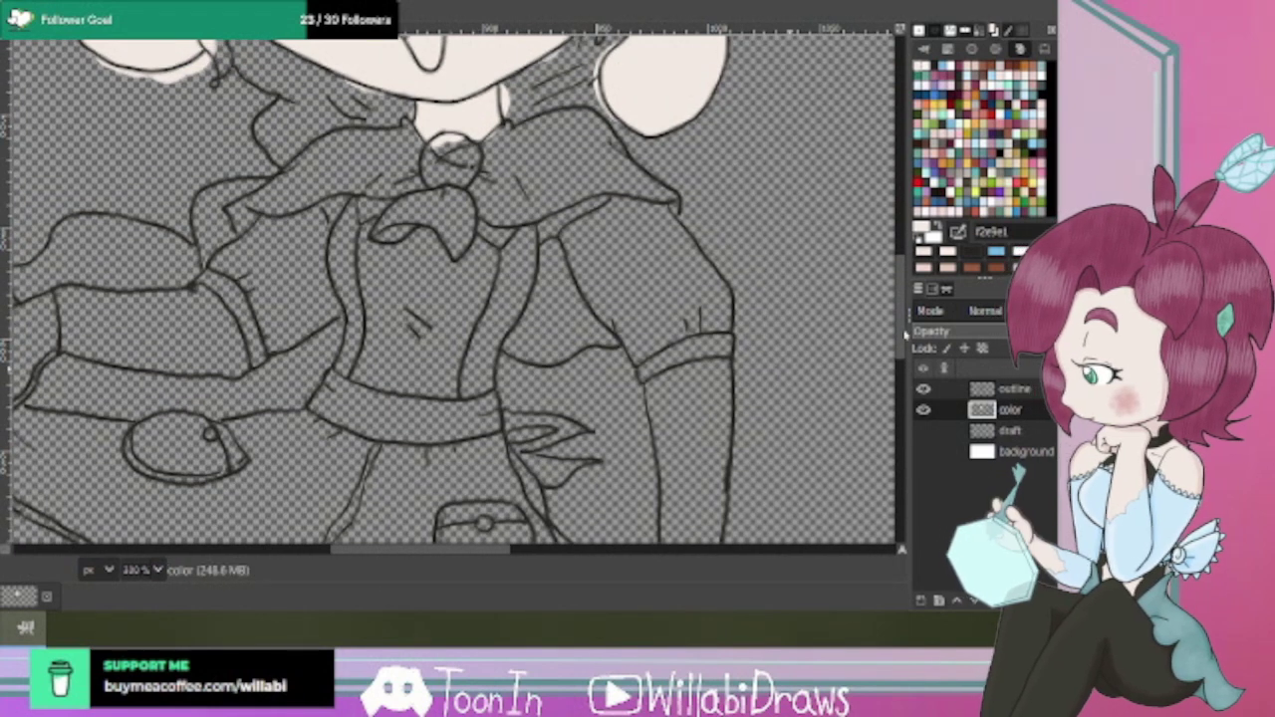
pyautogui.scroll(-3, 727, 399)
pyautogui.moveTo(697, 241)
pyautogui.mouseDown()
pyautogui.moveTo(721, 264)
pyautogui.moveTo(717, 215)
pyautogui.moveTo(665, 247)
pyautogui.moveTo(664, 269)
pyautogui.moveTo(657, 248)
pyautogui.moveTo(683, 226)
pyautogui.moveTo(659, 233)
pyautogui.moveTo(682, 230)
pyautogui.moveTo(671, 299)
pyautogui.moveTo(706, 289)
pyautogui.moveTo(714, 307)
pyautogui.moveTo(715, 346)
pyautogui.moveTo(671, 368)
pyautogui.moveTo(710, 371)
pyautogui.mouseUp()
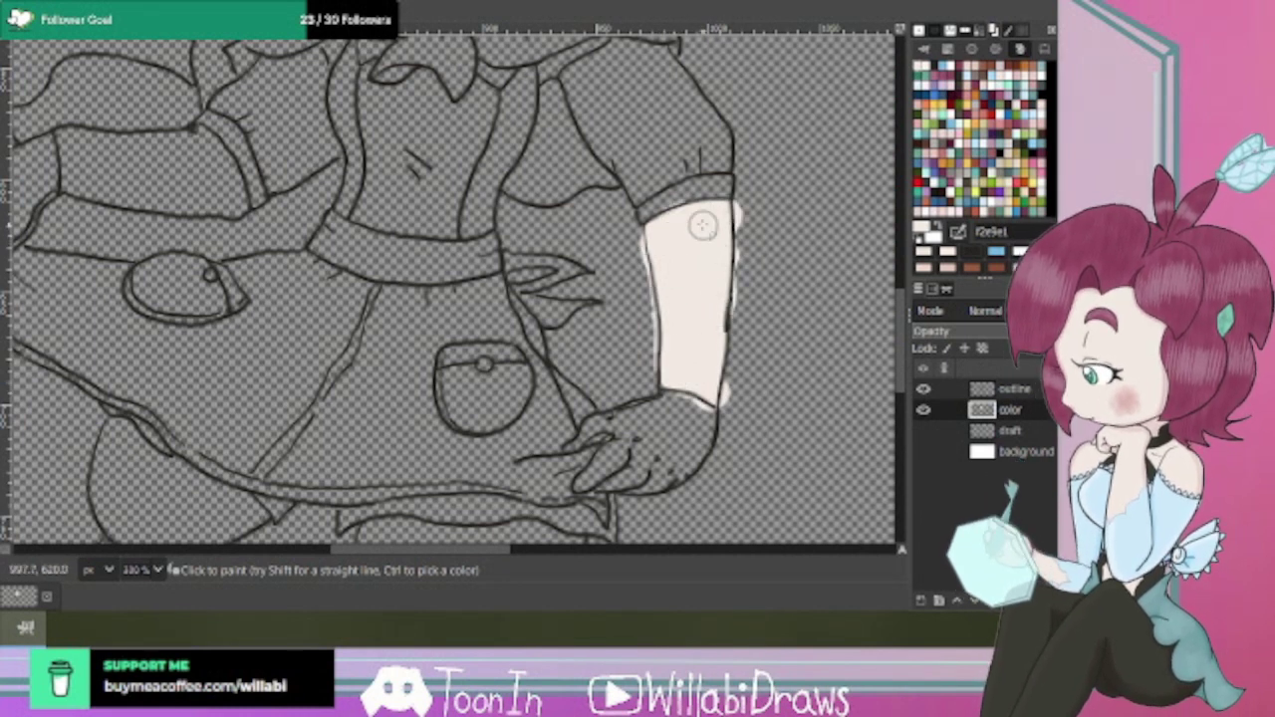
# Paint the forearm of the outstretched arm pale beige between its glove and the puffed sleeve.
pyautogui.moveTo(516, 555); pyautogui.dragTo(472, 558)
pyautogui.moveTo(897, 330); pyautogui.dragTo(898, 290)
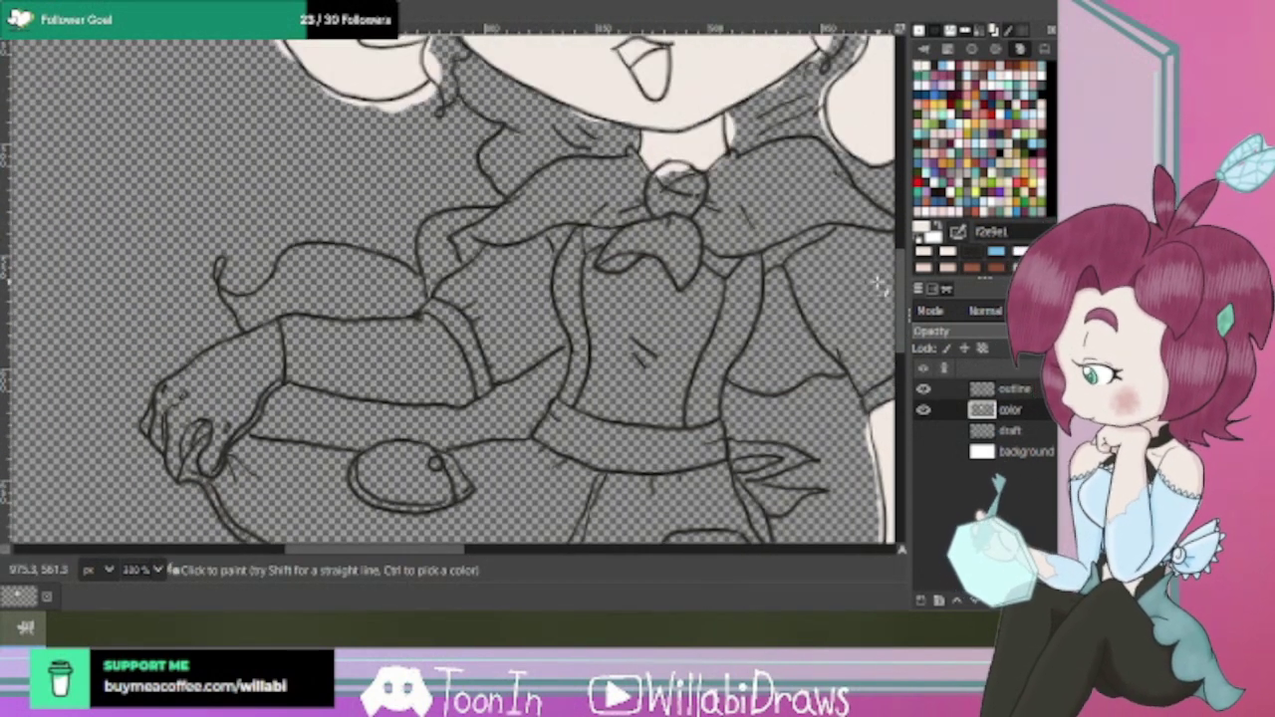
pyautogui.moveTo(313, 340)
pyautogui.mouseDown()
pyautogui.moveTo(386, 385)
pyautogui.moveTo(345, 332)
pyautogui.moveTo(297, 330)
pyautogui.moveTo(310, 353)
pyautogui.moveTo(418, 350)
pyautogui.moveTo(454, 386)
pyautogui.moveTo(413, 364)
pyautogui.moveTo(417, 340)
pyautogui.moveTo(372, 338)
pyautogui.moveTo(420, 338)
pyautogui.moveTo(450, 376)
pyautogui.moveTo(427, 336)
pyautogui.mouseUp()
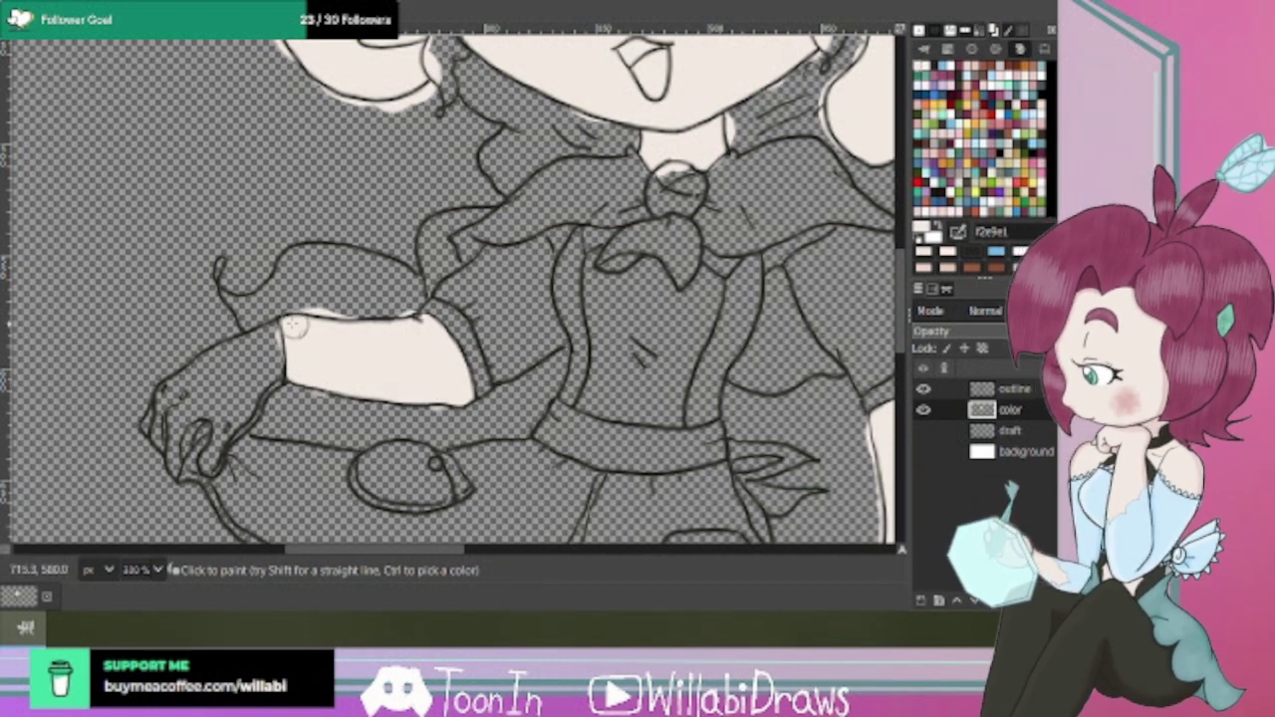
pyautogui.moveTo(317, 377)
pyautogui.mouseDown()
pyautogui.moveTo(413, 399)
pyautogui.moveTo(446, 388)
pyautogui.mouseUp()
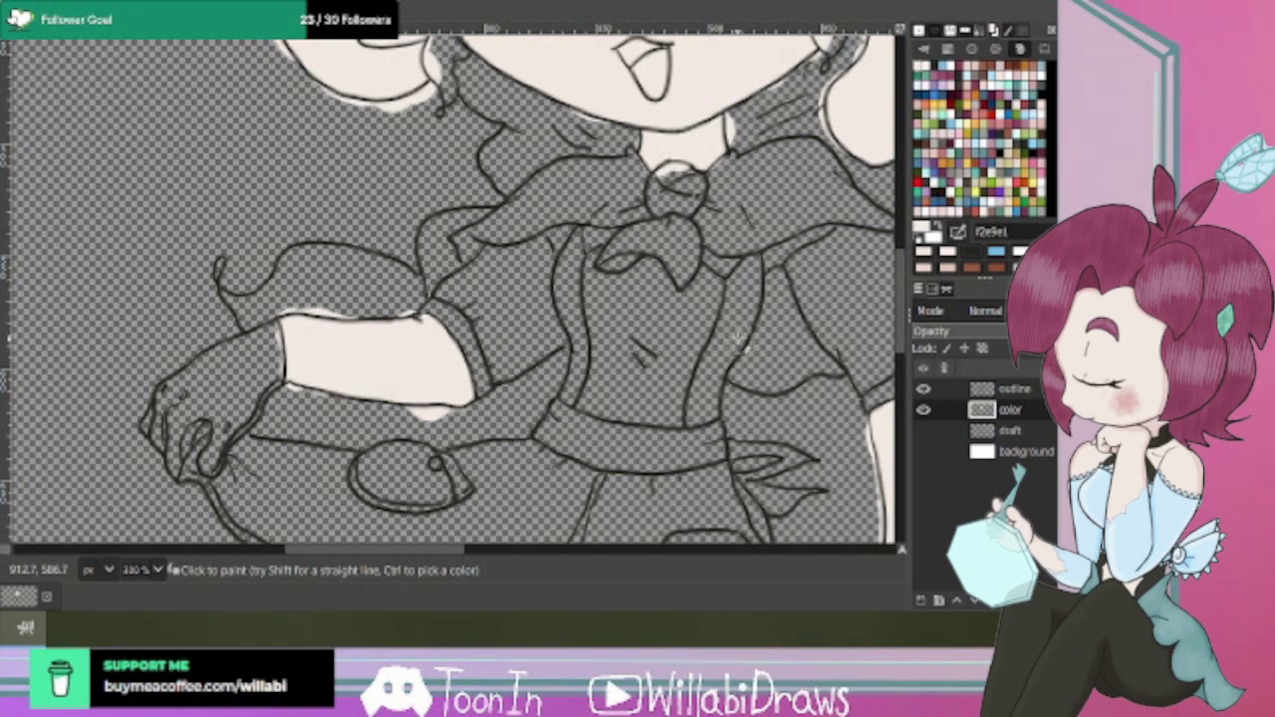
# Show the white background layer again and review the painted skin on the face, ears and arms.
pyautogui.scroll(-1, 740, 351)
pyautogui.moveTo(476, 552); pyautogui.dragTo(545, 552)
pyautogui.click(923, 453)
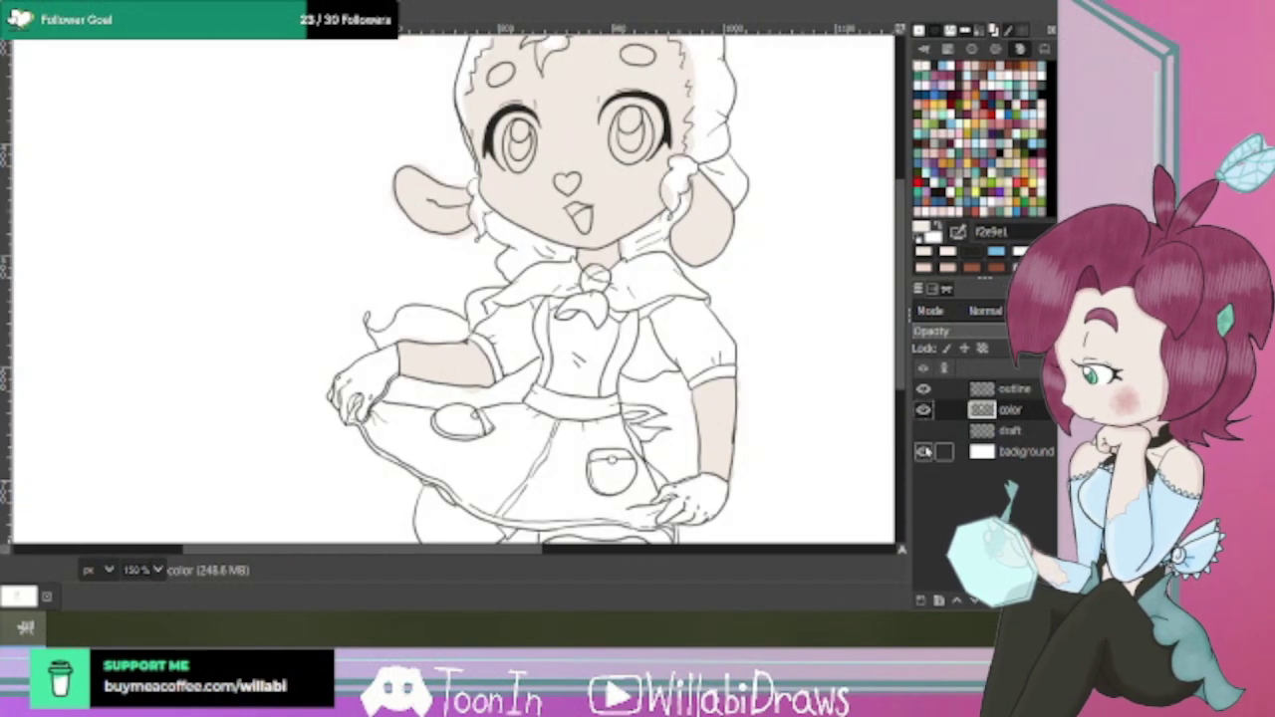
pyautogui.scroll(5, 902, 299)
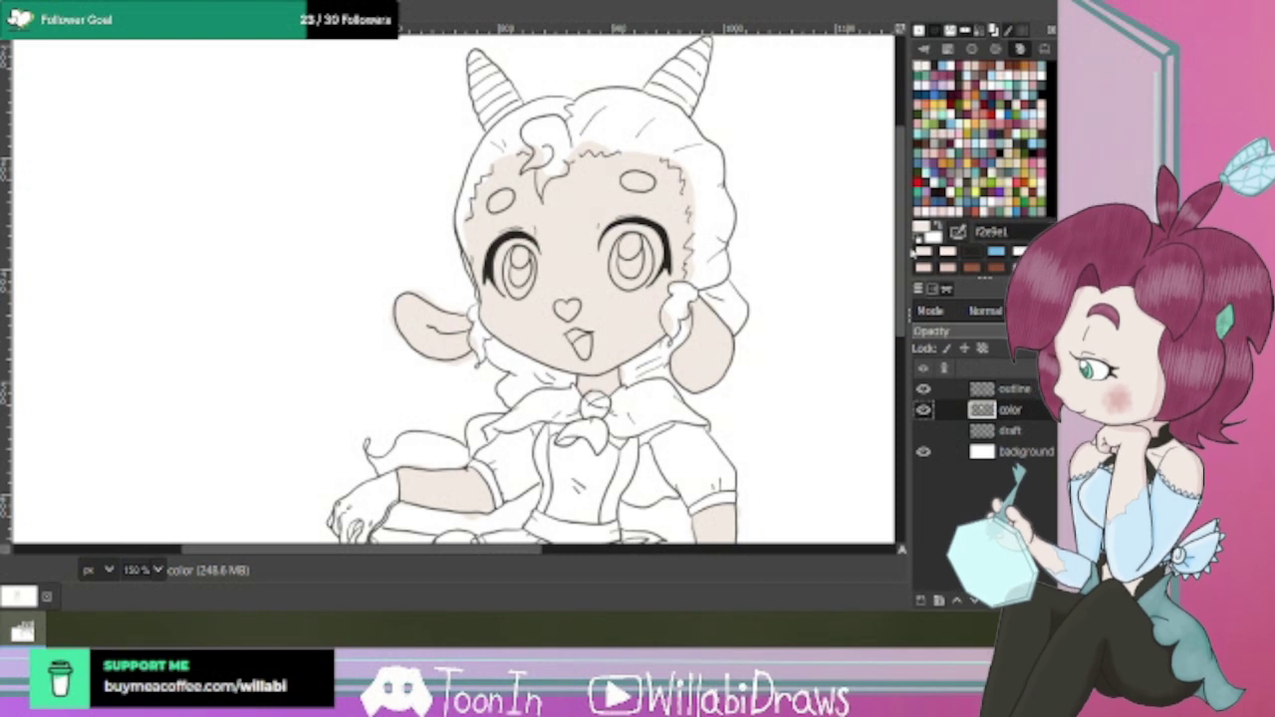
# Paint the hair over the top of the head, the forelock and both sides of the face dark brown.
pyautogui.click(1039, 133)
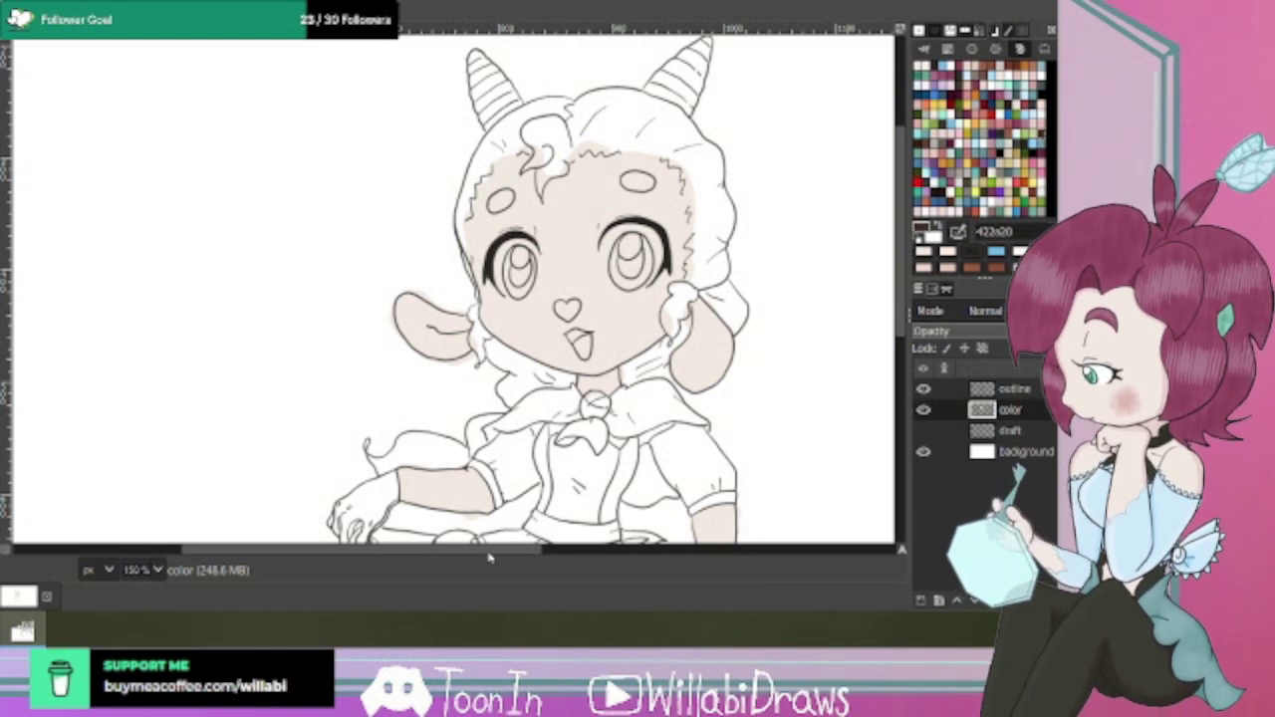
pyautogui.moveTo(501, 552); pyautogui.dragTo(546, 552)
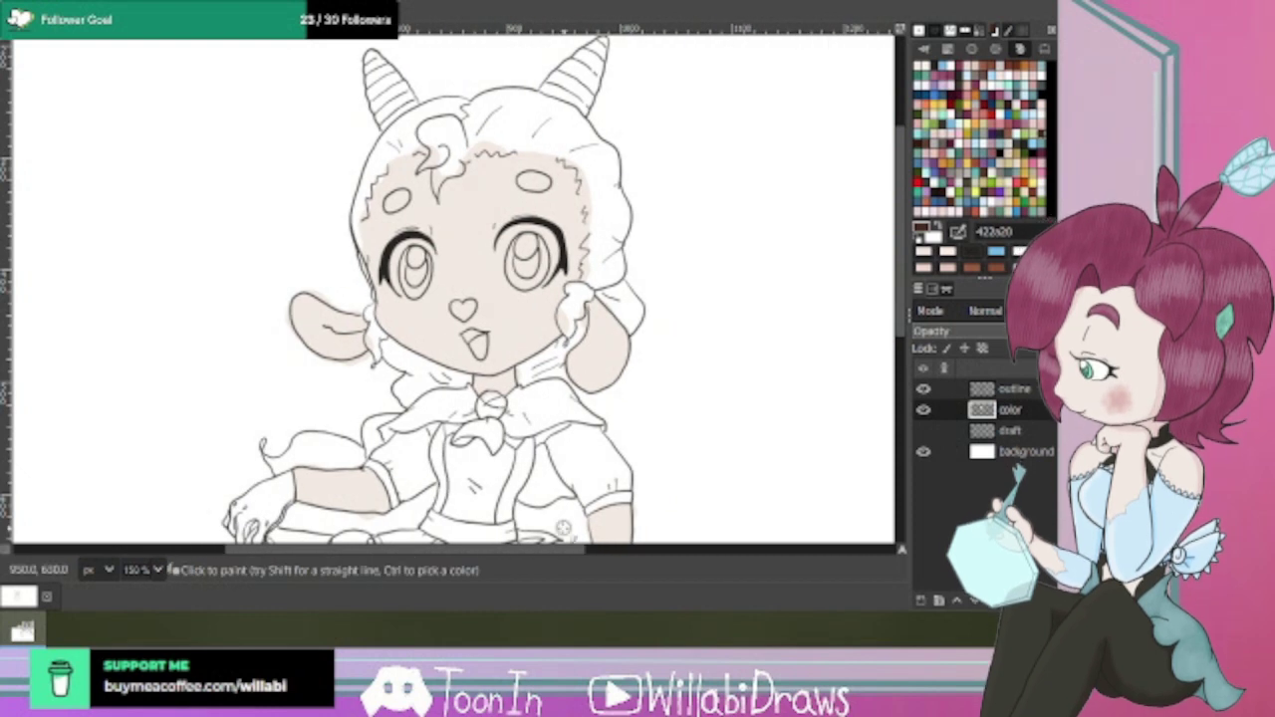
pyautogui.moveTo(521, 108)
pyautogui.mouseDown()
pyautogui.moveTo(502, 135)
pyautogui.moveTo(513, 128)
pyautogui.moveTo(498, 130)
pyautogui.moveTo(521, 138)
pyautogui.moveTo(484, 118)
pyautogui.moveTo(516, 99)
pyautogui.moveTo(552, 107)
pyautogui.moveTo(496, 104)
pyautogui.moveTo(469, 120)
pyautogui.moveTo(478, 133)
pyautogui.moveTo(474, 106)
pyautogui.moveTo(535, 101)
pyautogui.moveTo(497, 98)
pyautogui.moveTo(472, 131)
pyautogui.moveTo(448, 111)
pyautogui.moveTo(419, 128)
pyautogui.moveTo(445, 133)
pyautogui.moveTo(441, 152)
pyautogui.moveTo(472, 147)
pyautogui.moveTo(423, 165)
pyautogui.moveTo(442, 155)
pyautogui.moveTo(439, 134)
pyautogui.moveTo(438, 181)
pyautogui.moveTo(458, 170)
pyautogui.moveTo(442, 170)
pyautogui.moveTo(439, 186)
pyautogui.moveTo(460, 171)
pyautogui.moveTo(442, 187)
pyautogui.moveTo(448, 149)
pyautogui.moveTo(442, 200)
pyautogui.moveTo(443, 131)
pyautogui.moveTo(468, 117)
pyautogui.moveTo(568, 116)
pyautogui.moveTo(554, 112)
pyautogui.moveTo(574, 129)
pyautogui.moveTo(558, 145)
pyautogui.moveTo(570, 118)
pyautogui.moveTo(510, 100)
pyautogui.moveTo(474, 118)
pyautogui.moveTo(546, 145)
pyautogui.moveTo(479, 147)
pyautogui.moveTo(586, 145)
pyautogui.moveTo(576, 117)
pyautogui.moveTo(595, 161)
pyautogui.moveTo(564, 157)
pyautogui.moveTo(589, 199)
pyautogui.moveTo(610, 150)
pyautogui.moveTo(616, 189)
pyautogui.moveTo(603, 187)
pyautogui.moveTo(620, 221)
pyautogui.moveTo(592, 219)
pyautogui.moveTo(602, 214)
pyautogui.moveTo(626, 249)
pyautogui.moveTo(592, 246)
pyautogui.moveTo(595, 269)
pyautogui.moveTo(610, 264)
pyautogui.moveTo(626, 284)
pyautogui.moveTo(592, 277)
pyautogui.moveTo(592, 244)
pyautogui.moveTo(620, 257)
pyautogui.moveTo(626, 213)
pyautogui.moveTo(601, 284)
pyautogui.moveTo(601, 147)
pyautogui.mouseUp()
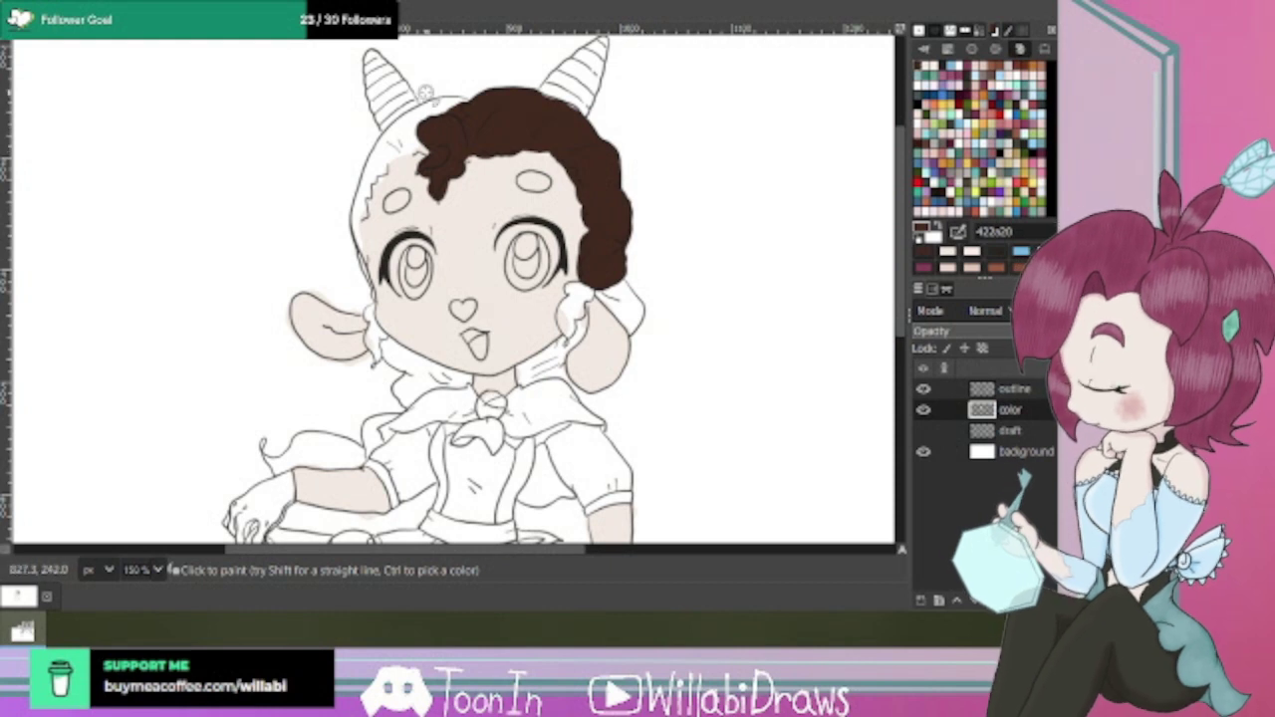
pyautogui.moveTo(460, 114)
pyautogui.mouseDown()
pyautogui.moveTo(428, 122)
pyautogui.moveTo(428, 150)
pyautogui.moveTo(433, 111)
pyautogui.moveTo(406, 142)
pyautogui.moveTo(404, 130)
pyautogui.moveTo(424, 111)
pyautogui.moveTo(379, 174)
pyautogui.moveTo(429, 145)
pyautogui.moveTo(385, 152)
pyautogui.moveTo(393, 137)
pyautogui.moveTo(356, 214)
pyautogui.moveTo(392, 286)
pyautogui.mouseUp()
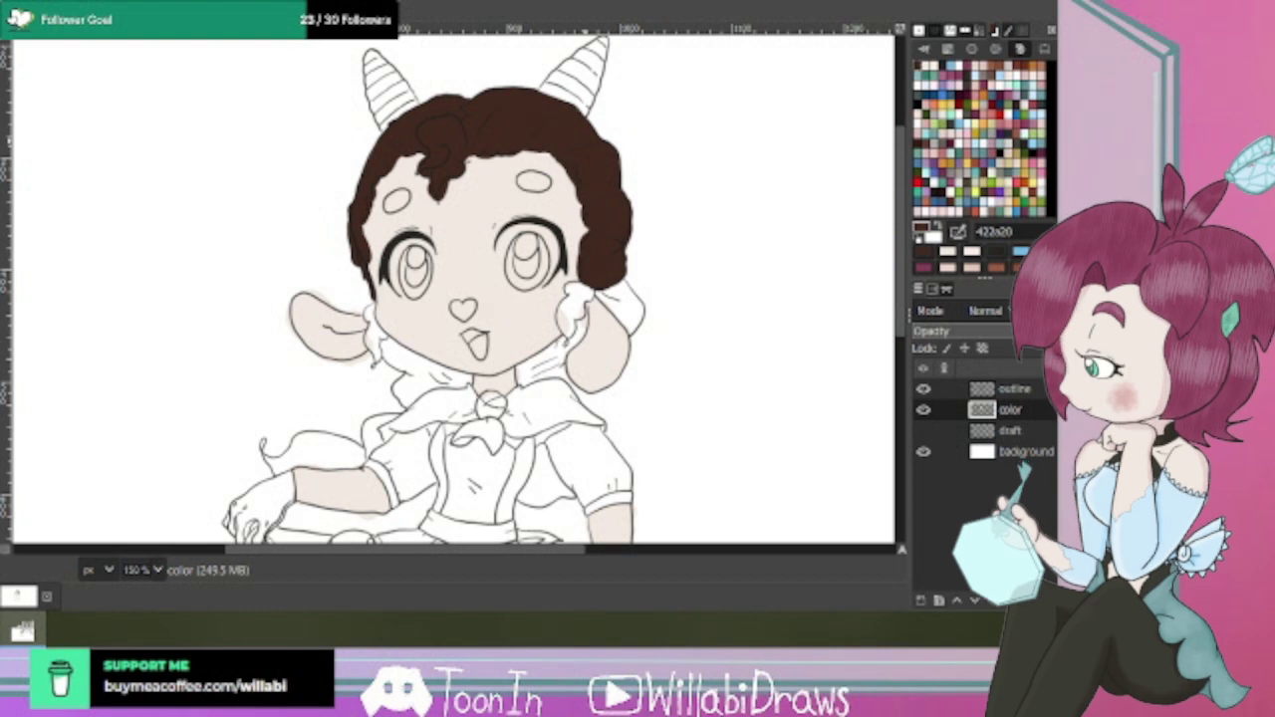
# Paint the curly side locks beside both ears and the loose curls behind them in the same dark brown.
pyautogui.moveTo(570, 310)
pyautogui.mouseDown()
pyautogui.moveTo(571, 324)
pyautogui.moveTo(577, 295)
pyautogui.moveTo(564, 327)
pyautogui.moveTo(571, 289)
pyautogui.moveTo(564, 322)
pyautogui.moveTo(600, 276)
pyautogui.mouseUp()
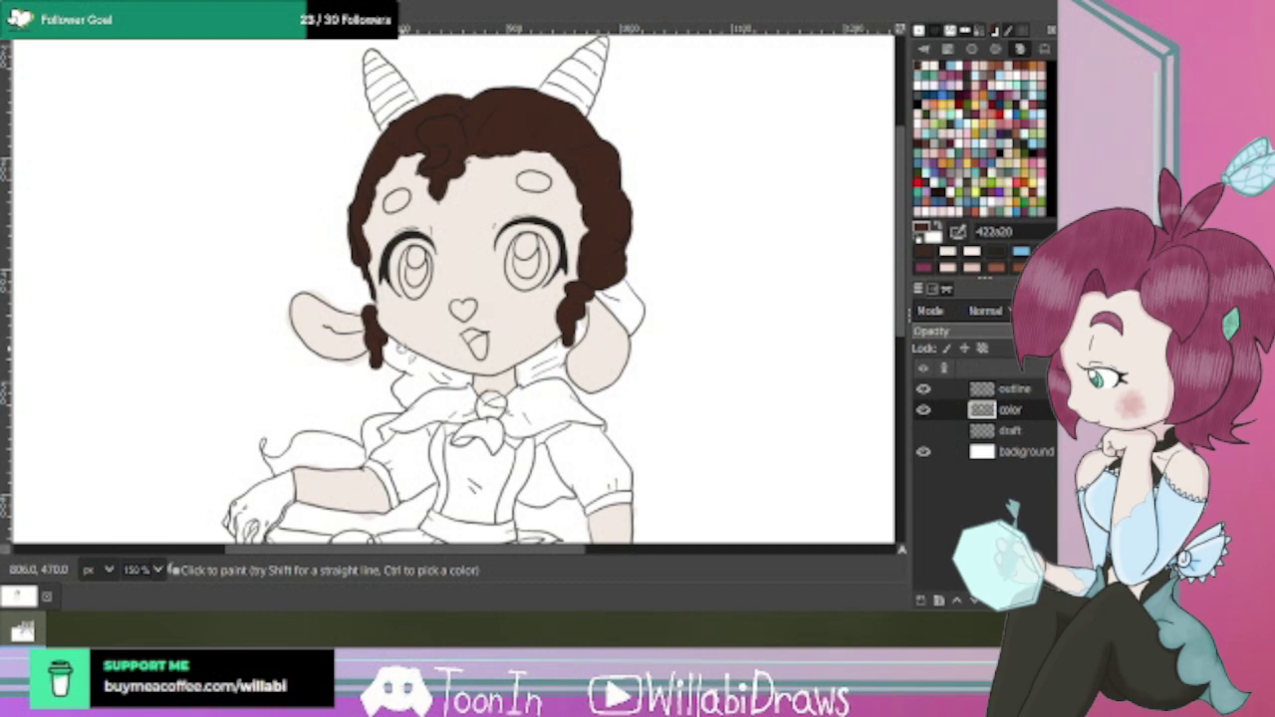
pyautogui.moveTo(603, 295)
pyautogui.mouseDown()
pyautogui.moveTo(630, 304)
pyautogui.moveTo(624, 284)
pyautogui.moveTo(615, 292)
pyautogui.moveTo(642, 329)
pyautogui.moveTo(610, 299)
pyautogui.moveTo(630, 305)
pyautogui.mouseUp()
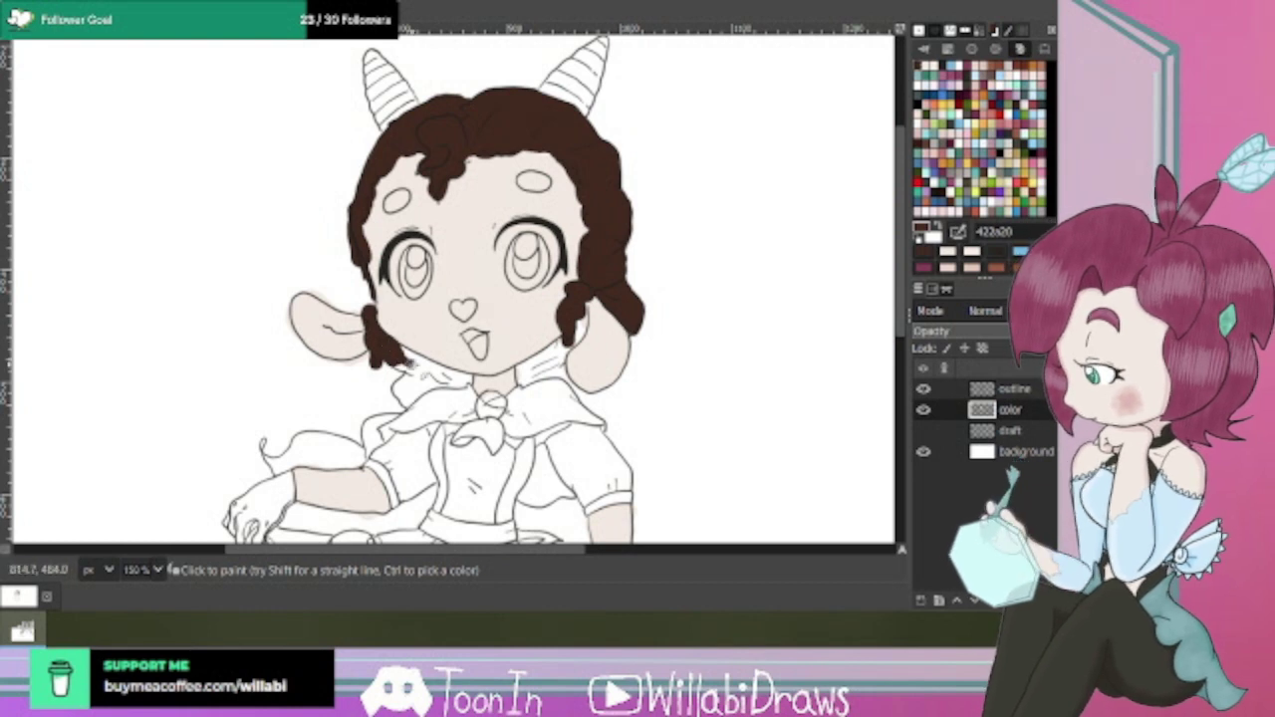
pyautogui.moveTo(410, 361)
pyautogui.mouseDown()
pyautogui.moveTo(402, 370)
pyautogui.moveTo(412, 361)
pyautogui.moveTo(419, 378)
pyautogui.moveTo(397, 398)
pyautogui.moveTo(420, 385)
pyautogui.moveTo(421, 372)
pyautogui.moveTo(405, 396)
pyautogui.moveTo(411, 366)
pyautogui.mouseUp()
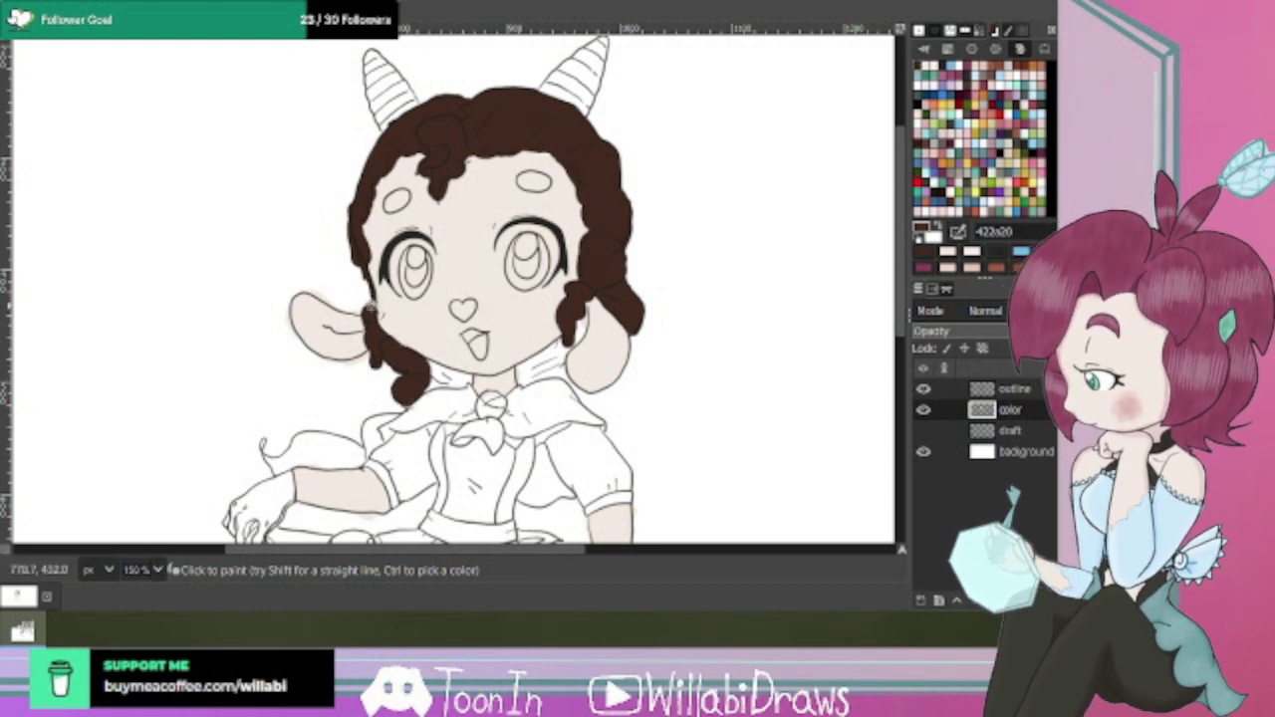
# Fill the hair below the jaw on both sides of the neck dark brown and touch up the outline beside the drooping ear.
pyautogui.scroll(2, 451, 380)
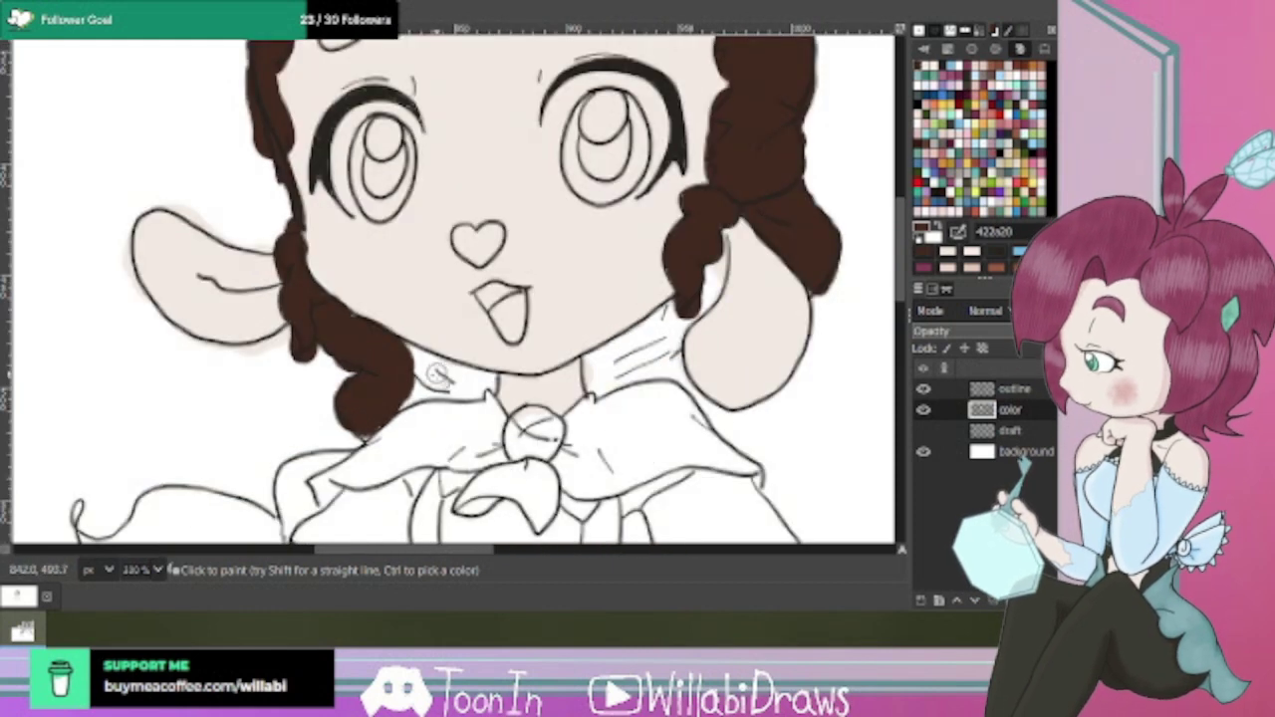
pyautogui.moveTo(421, 366)
pyautogui.mouseDown()
pyautogui.moveTo(413, 355)
pyautogui.moveTo(474, 389)
pyautogui.moveTo(382, 345)
pyautogui.mouseUp()
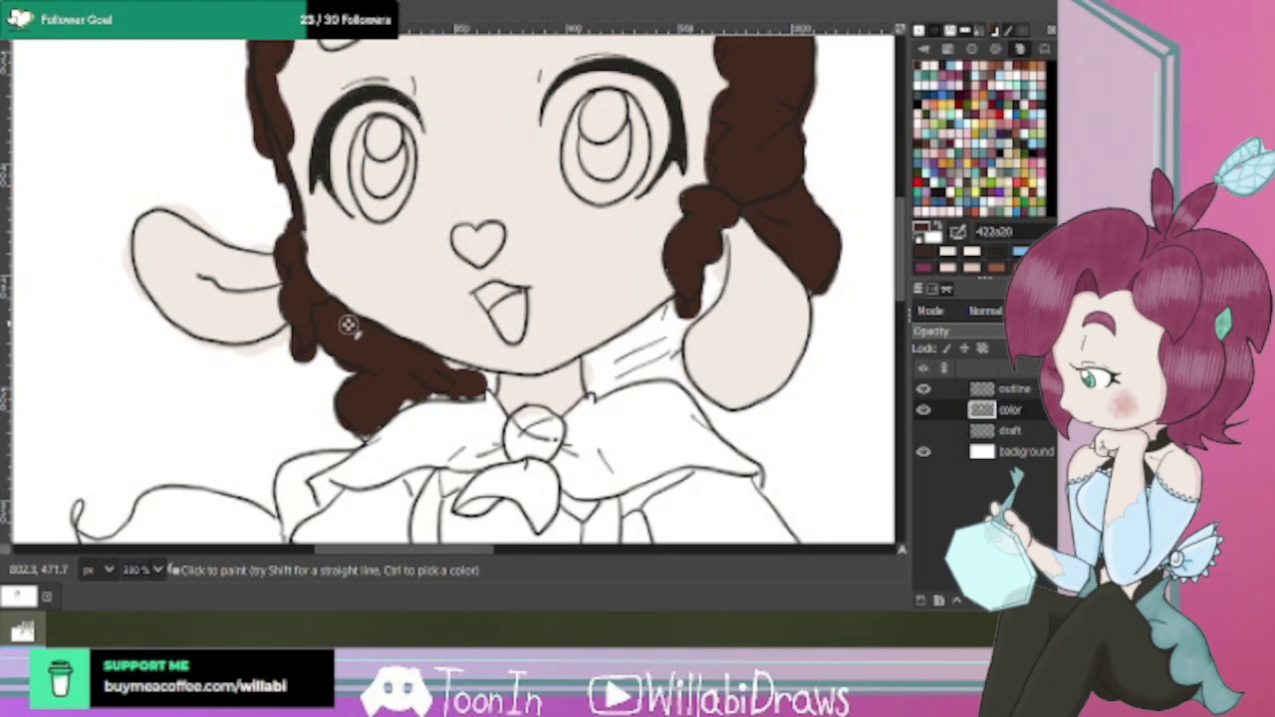
pyautogui.moveTo(445, 370)
pyautogui.mouseDown()
pyautogui.moveTo(475, 382)
pyautogui.moveTo(401, 397)
pyautogui.moveTo(487, 383)
pyautogui.moveTo(457, 376)
pyautogui.moveTo(465, 394)
pyautogui.moveTo(481, 393)
pyautogui.moveTo(420, 391)
pyautogui.moveTo(365, 431)
pyautogui.moveTo(487, 391)
pyautogui.mouseUp()
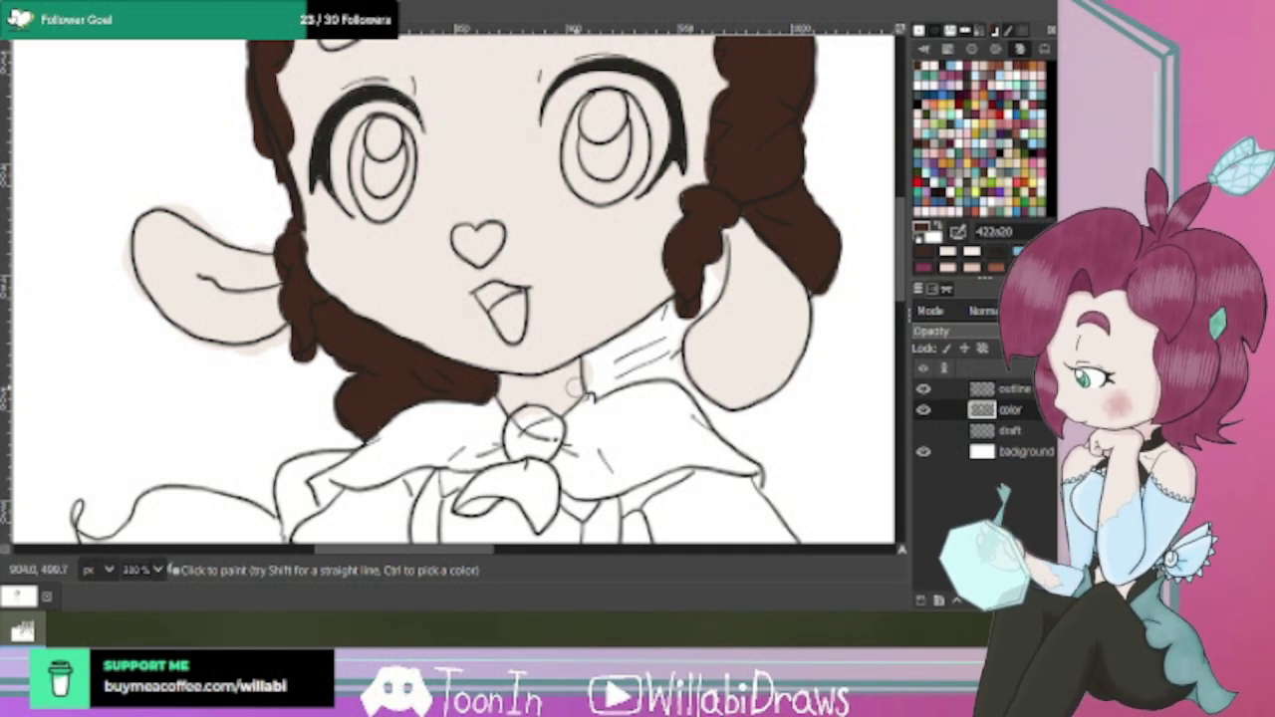
pyautogui.moveTo(380, 416); pyautogui.dragTo(389, 393)
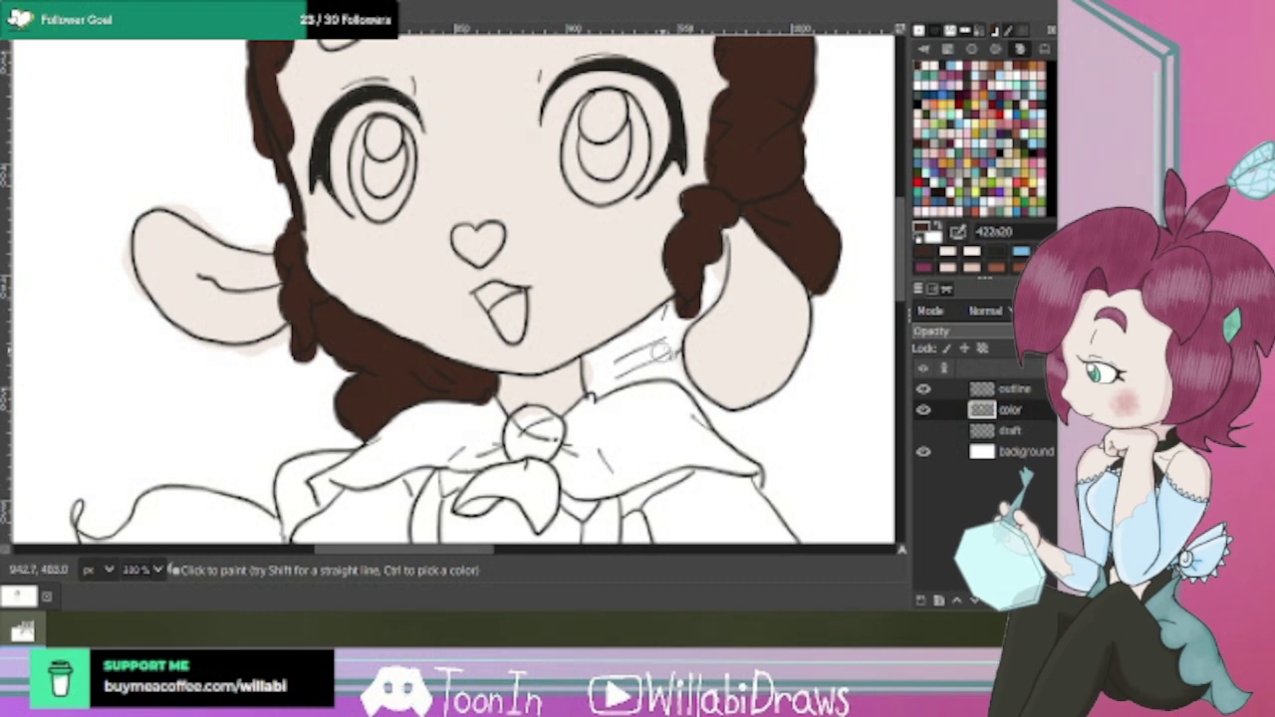
pyautogui.moveTo(660, 344)
pyautogui.mouseDown()
pyautogui.moveTo(685, 319)
pyautogui.moveTo(641, 339)
pyautogui.moveTo(671, 310)
pyautogui.moveTo(615, 363)
pyautogui.moveTo(621, 351)
pyautogui.moveTo(626, 363)
pyautogui.moveTo(667, 366)
pyautogui.moveTo(670, 355)
pyautogui.moveTo(638, 344)
pyautogui.moveTo(593, 377)
pyautogui.moveTo(621, 377)
pyautogui.moveTo(594, 383)
pyautogui.moveTo(601, 356)
pyautogui.moveTo(644, 336)
pyautogui.moveTo(591, 364)
pyautogui.moveTo(644, 370)
pyautogui.moveTo(668, 347)
pyautogui.moveTo(673, 362)
pyautogui.moveTo(662, 362)
pyautogui.moveTo(677, 375)
pyautogui.moveTo(672, 341)
pyautogui.moveTo(718, 271)
pyautogui.moveTo(694, 315)
pyautogui.moveTo(717, 285)
pyautogui.moveTo(724, 236)
pyautogui.mouseUp()
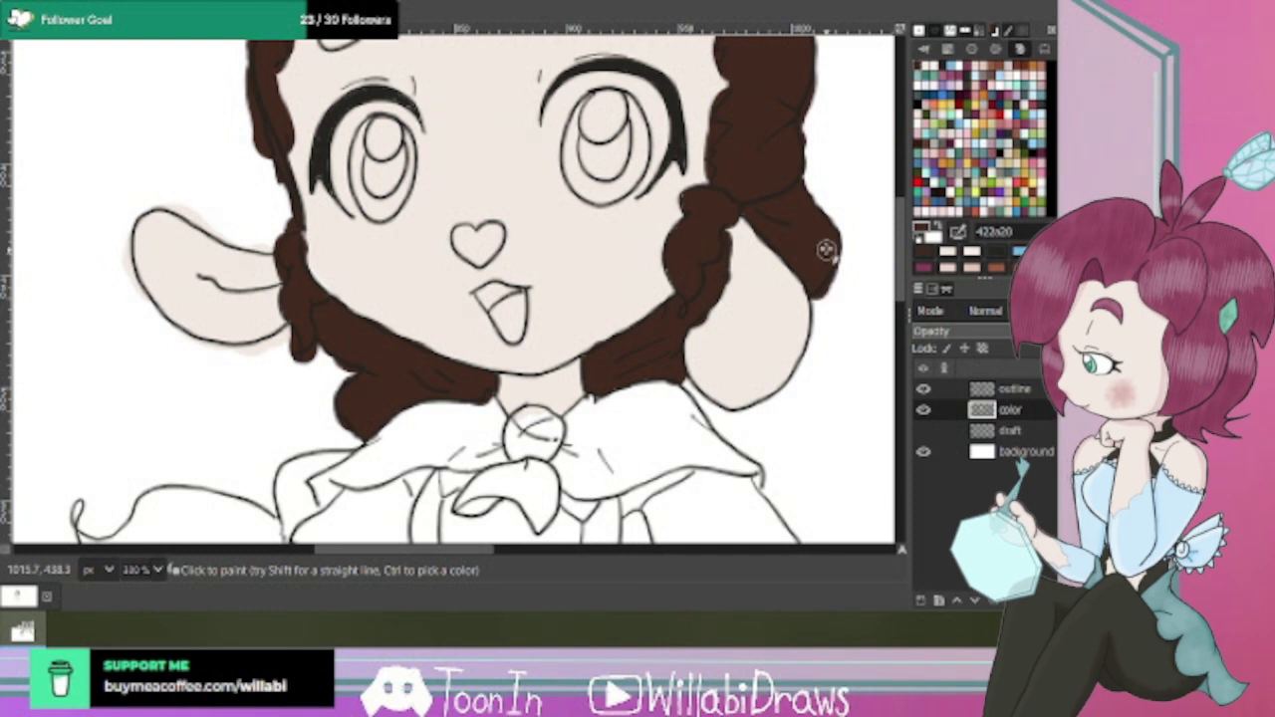
pyautogui.click(1018, 388)
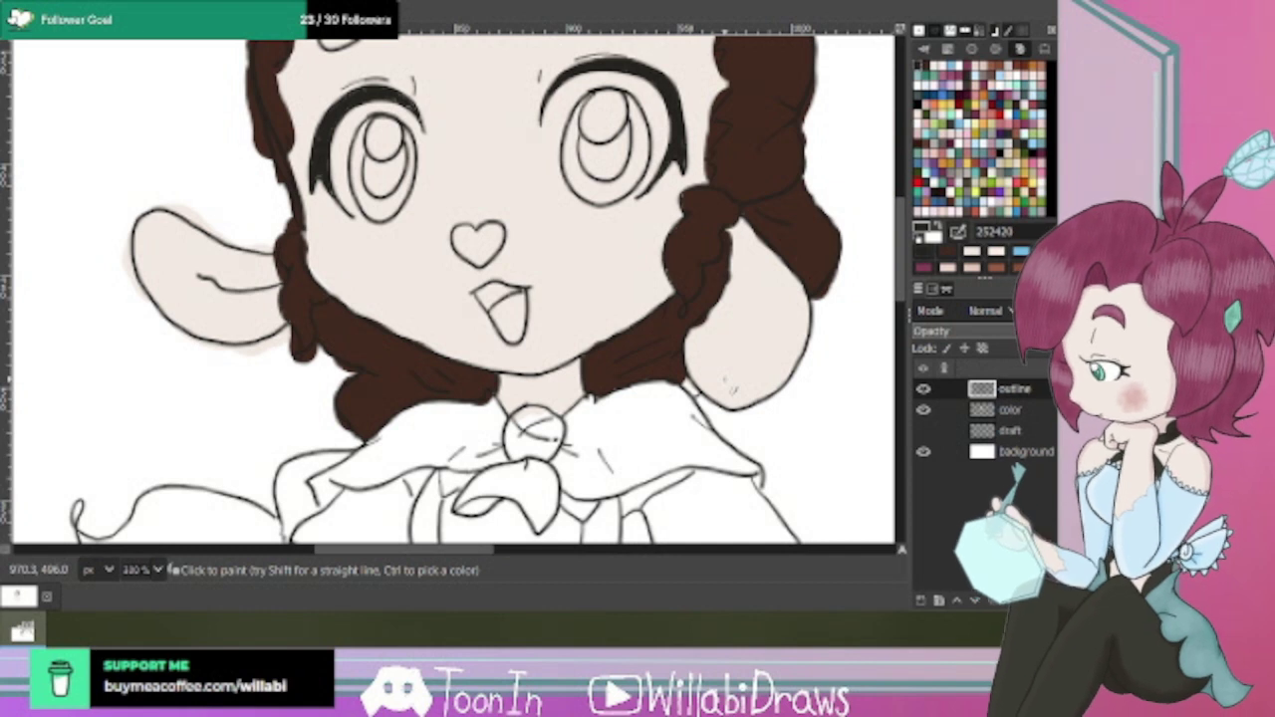
pyautogui.click(944, 409)
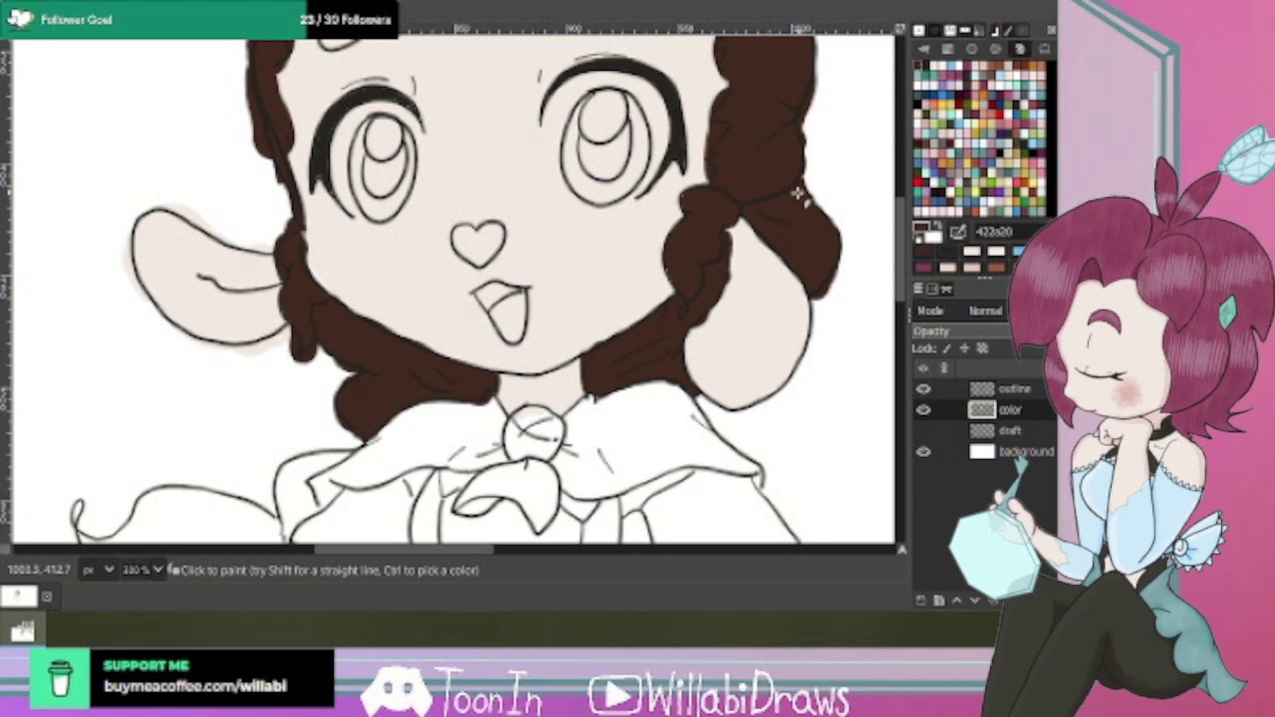
# Fill both oval eyebrows with a slightly darker brown than the hair.
pyautogui.moveTo(900, 287); pyautogui.dragTo(898, 256)
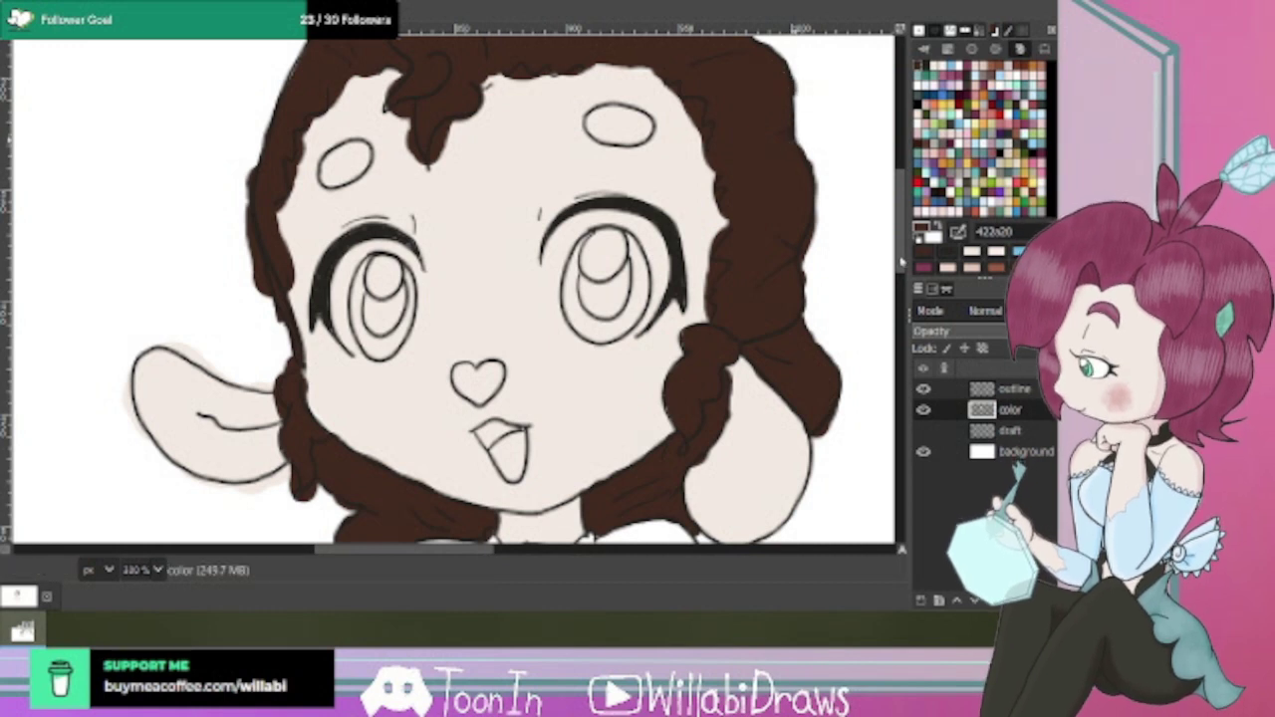
pyautogui.scroll(6, 904, 224)
pyautogui.scroll(-1, 904, 224)
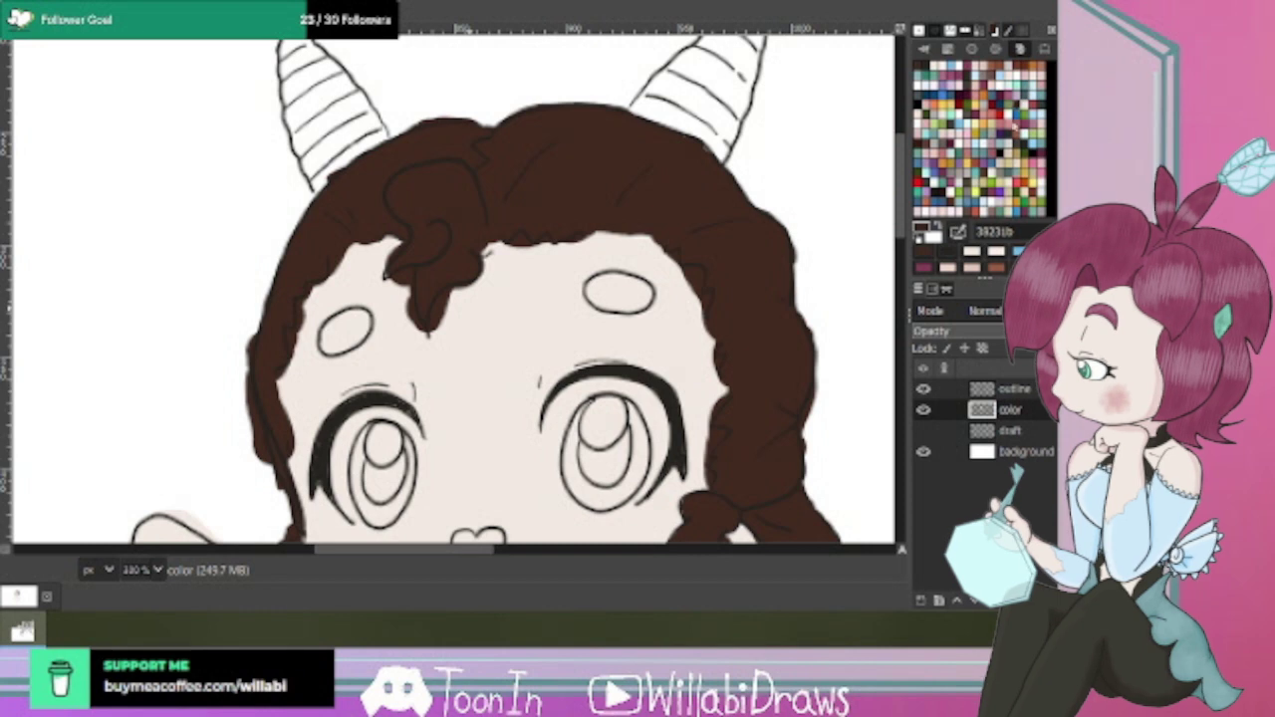
pyautogui.moveTo(618, 289); pyautogui.dragTo(599, 291)
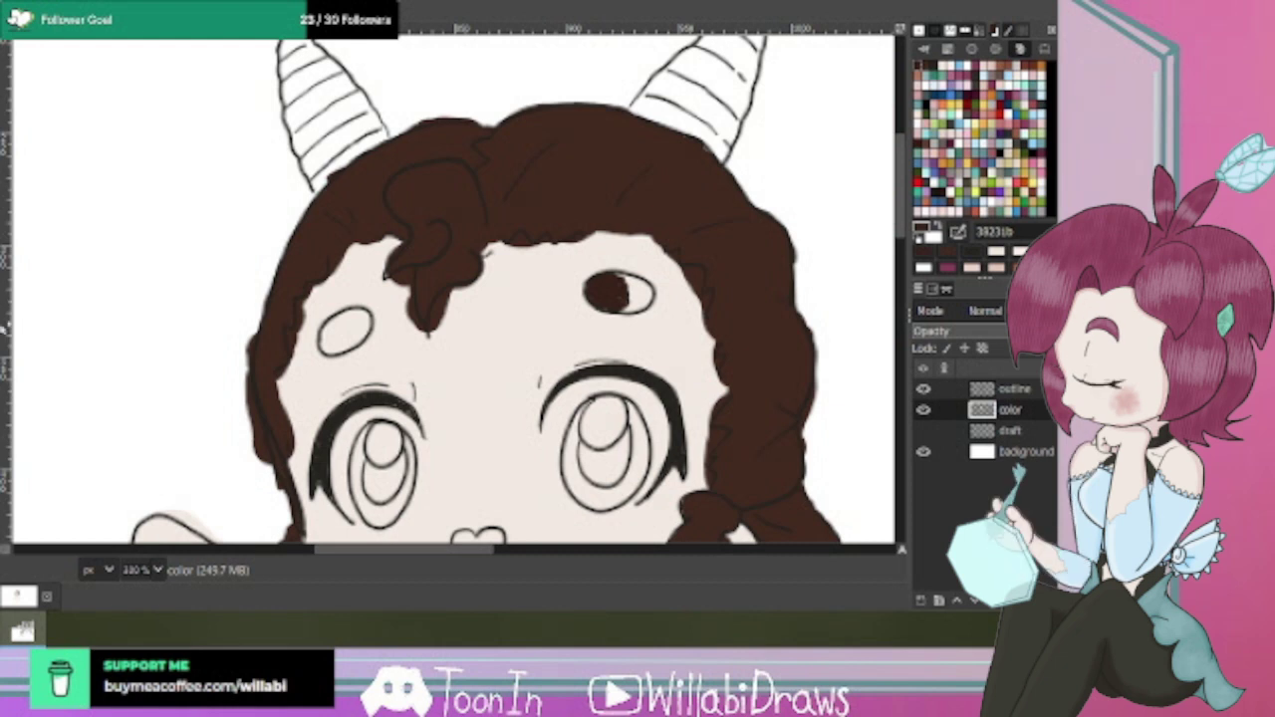
pyautogui.moveTo(644, 300)
pyautogui.mouseDown()
pyautogui.moveTo(599, 286)
pyautogui.moveTo(630, 305)
pyautogui.moveTo(591, 288)
pyautogui.moveTo(646, 282)
pyautogui.mouseUp()
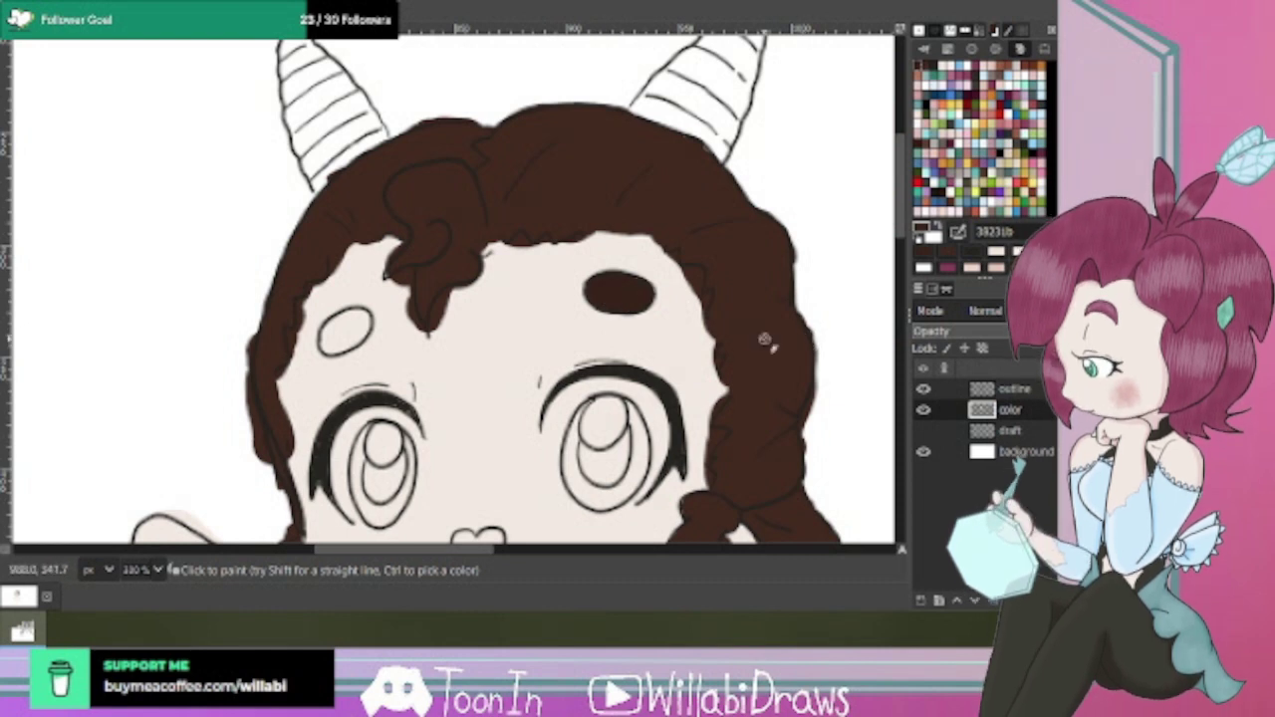
pyautogui.moveTo(355, 314)
pyautogui.mouseDown()
pyautogui.moveTo(325, 343)
pyautogui.moveTo(365, 327)
pyautogui.moveTo(341, 321)
pyautogui.moveTo(361, 319)
pyautogui.moveTo(328, 350)
pyautogui.moveTo(369, 325)
pyautogui.moveTo(346, 322)
pyautogui.moveTo(351, 339)
pyautogui.mouseUp()
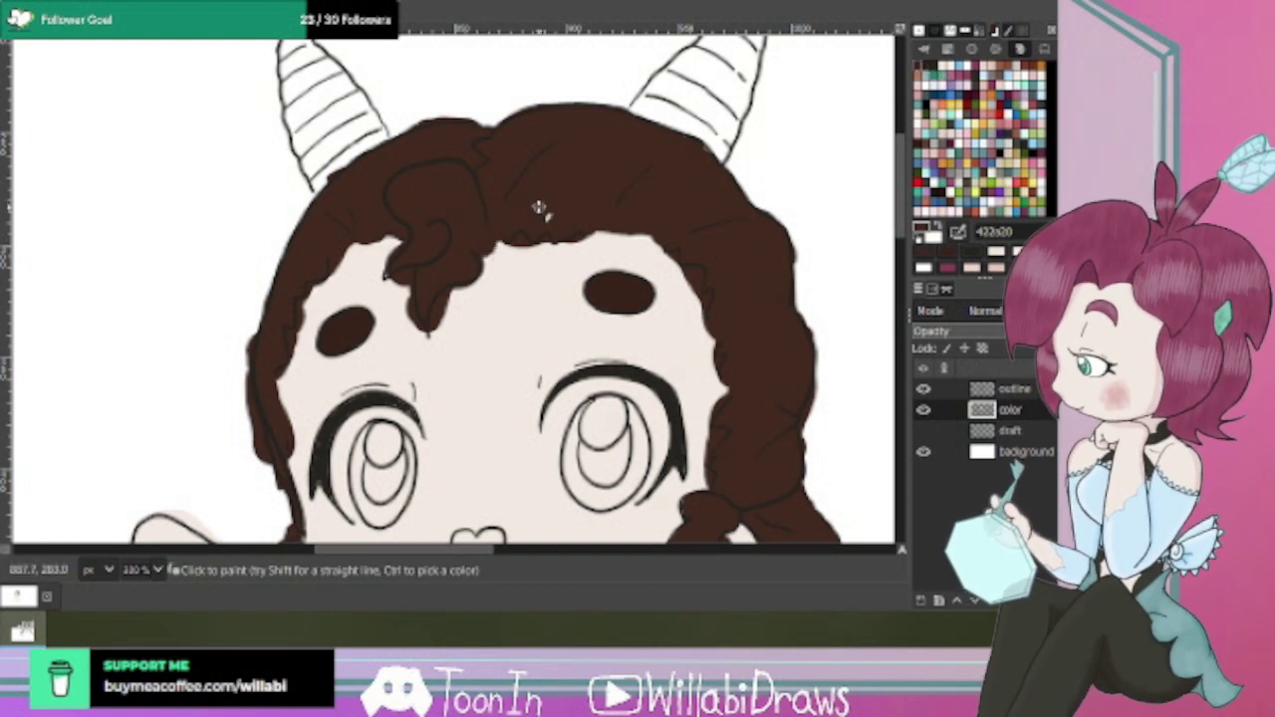
# Fill the heart-shaped nose with a soft pink.
pyautogui.moveTo(901, 223); pyautogui.dragTo(901, 275)
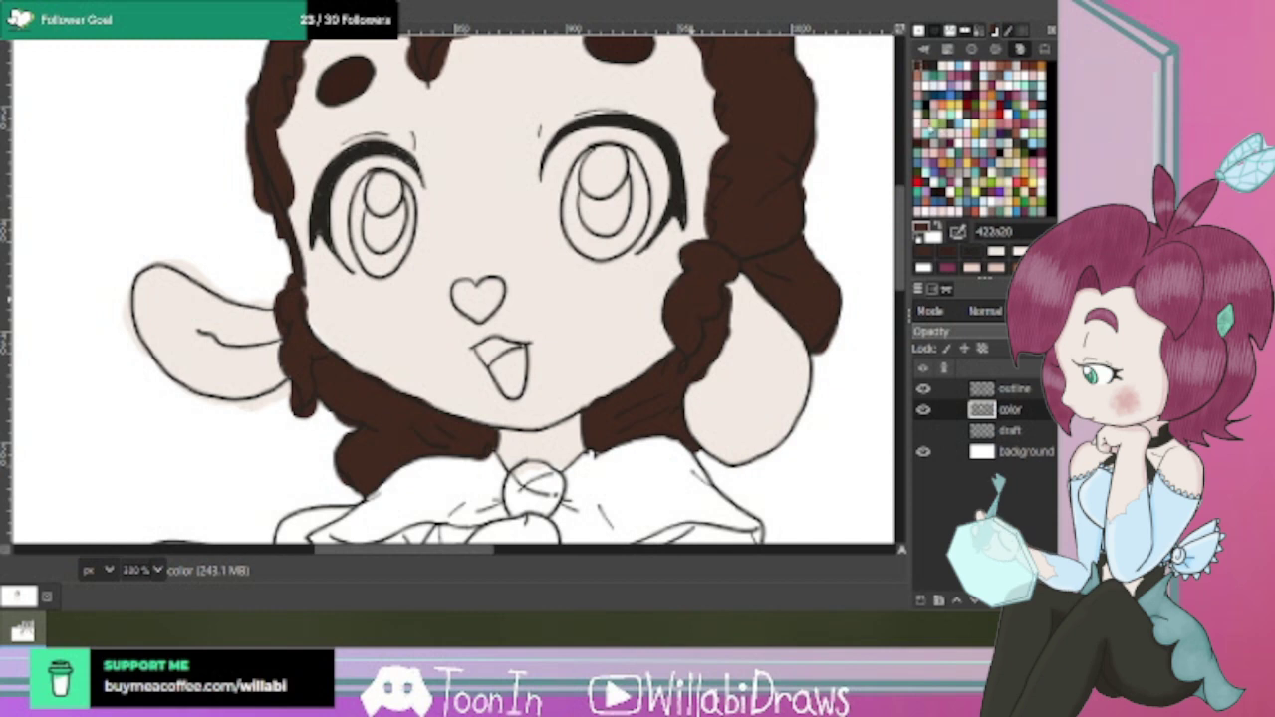
pyautogui.click(931, 125)
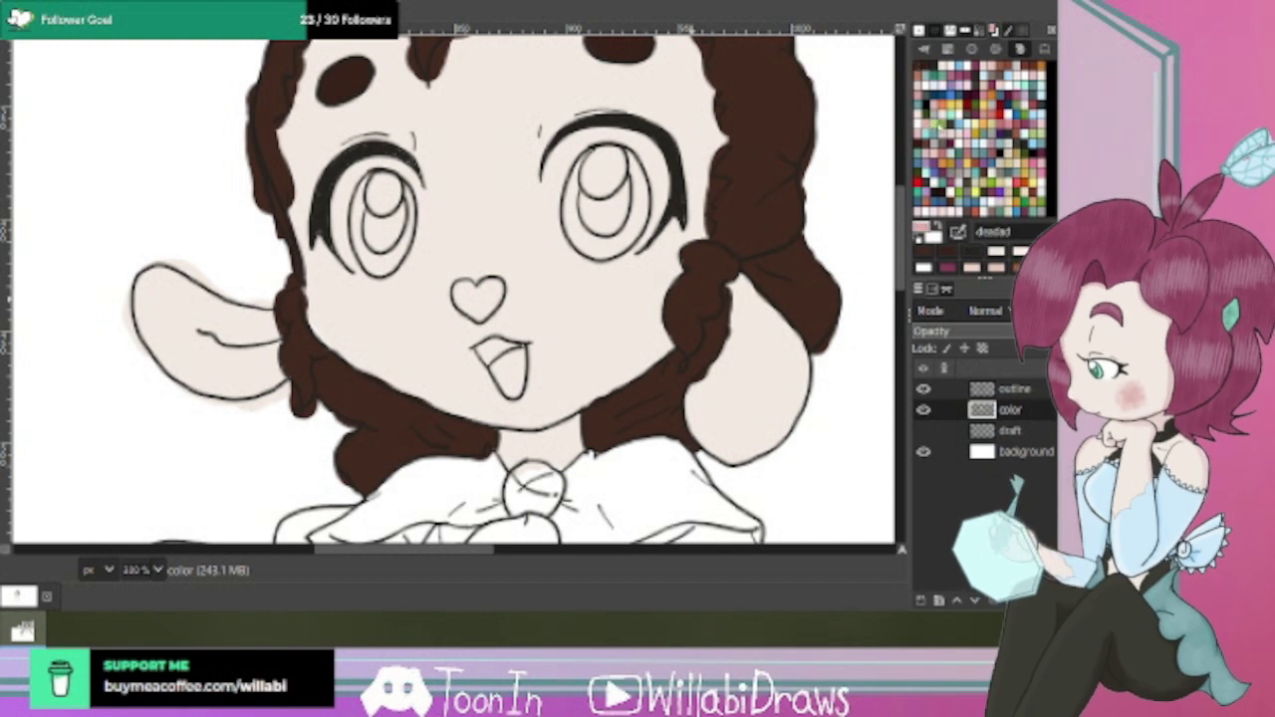
pyautogui.moveTo(470, 292)
pyautogui.mouseDown()
pyautogui.moveTo(488, 291)
pyautogui.moveTo(484, 307)
pyautogui.moveTo(470, 303)
pyautogui.moveTo(483, 319)
pyautogui.moveTo(497, 288)
pyautogui.moveTo(474, 310)
pyautogui.moveTo(460, 291)
pyautogui.mouseUp()
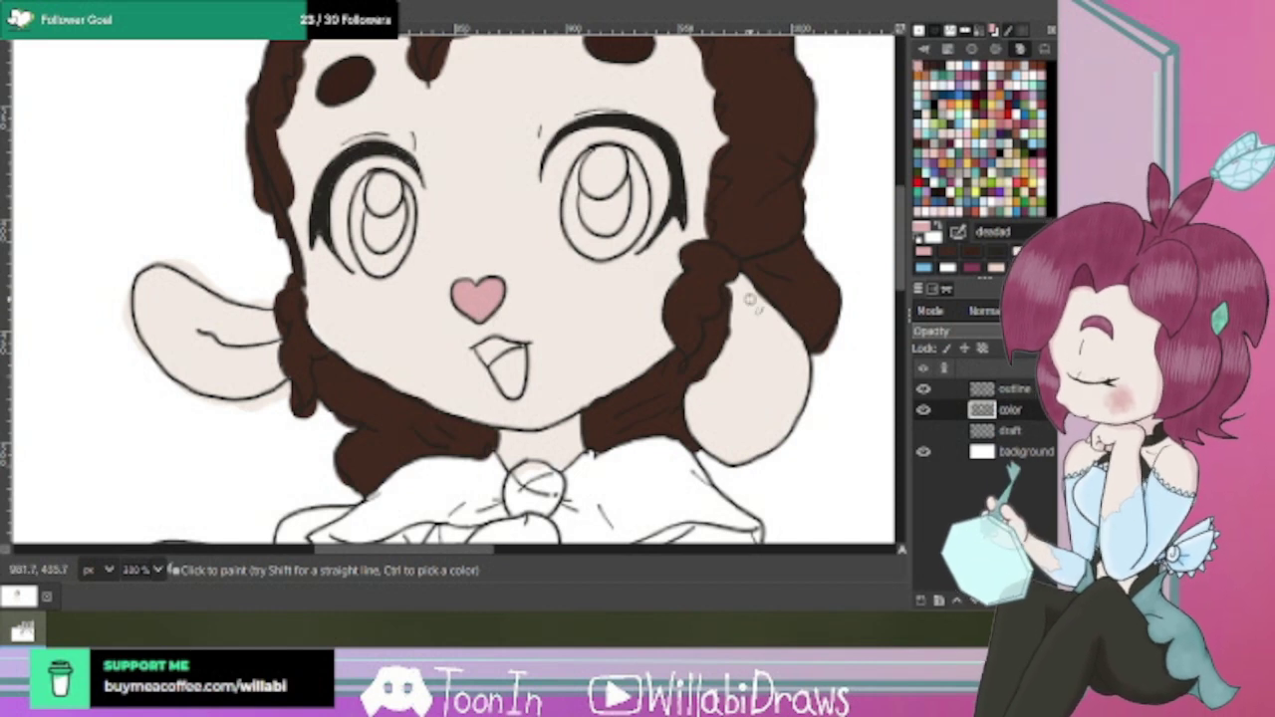
# Paint both eyes white inside the lash lines, including the iris areas.
pyautogui.click(986, 69)
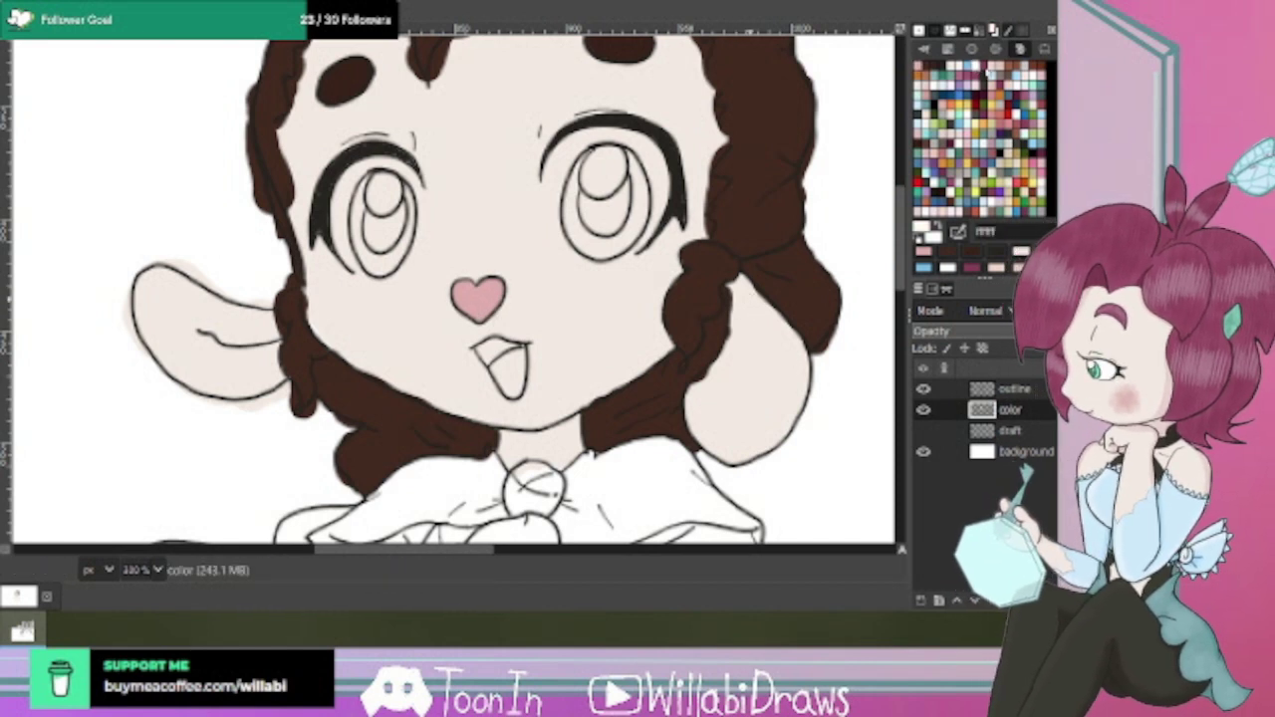
pyautogui.moveTo(902, 232); pyautogui.dragTo(897, 211)
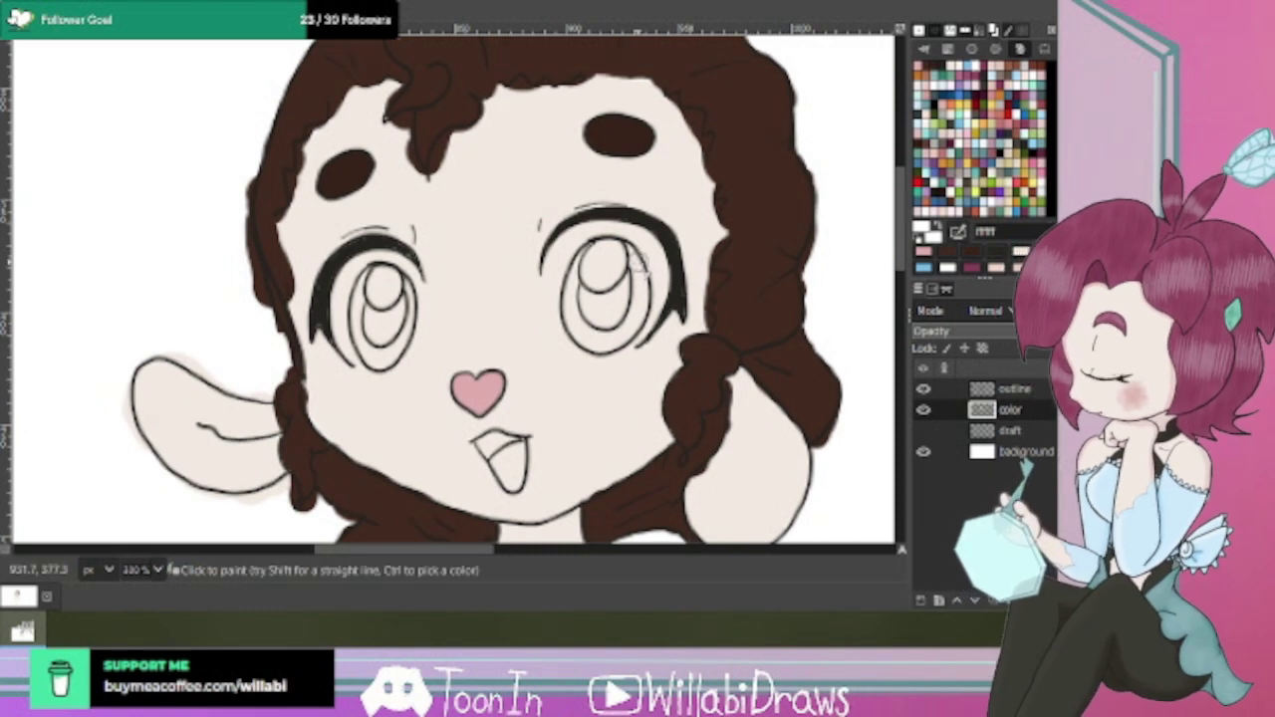
pyautogui.moveTo(639, 274)
pyautogui.mouseDown()
pyautogui.moveTo(623, 243)
pyautogui.moveTo(637, 239)
pyautogui.moveTo(653, 290)
pyautogui.moveTo(659, 279)
pyautogui.moveTo(643, 328)
pyautogui.moveTo(633, 289)
pyautogui.moveTo(618, 313)
pyautogui.moveTo(599, 282)
pyautogui.moveTo(604, 249)
pyautogui.moveTo(624, 231)
pyautogui.moveTo(595, 267)
pyautogui.moveTo(594, 233)
pyautogui.moveTo(606, 234)
pyautogui.moveTo(601, 299)
pyautogui.moveTo(618, 299)
pyautogui.moveTo(590, 319)
pyautogui.moveTo(564, 303)
pyautogui.moveTo(567, 263)
pyautogui.moveTo(595, 249)
pyautogui.moveTo(562, 264)
pyautogui.moveTo(597, 232)
pyautogui.moveTo(560, 256)
pyautogui.moveTo(567, 312)
pyautogui.moveTo(600, 338)
pyautogui.moveTo(592, 315)
pyautogui.moveTo(623, 322)
pyautogui.moveTo(615, 342)
pyautogui.moveTo(639, 314)
pyautogui.moveTo(627, 328)
pyautogui.moveTo(628, 286)
pyautogui.moveTo(591, 258)
pyautogui.moveTo(587, 269)
pyautogui.moveTo(685, 328)
pyautogui.moveTo(563, 311)
pyautogui.moveTo(528, 265)
pyautogui.moveTo(540, 342)
pyautogui.moveTo(586, 400)
pyautogui.moveTo(650, 391)
pyautogui.moveTo(698, 318)
pyautogui.moveTo(583, 209)
pyautogui.moveTo(541, 222)
pyautogui.moveTo(617, 191)
pyautogui.moveTo(706, 229)
pyautogui.moveTo(724, 265)
pyautogui.moveTo(681, 202)
pyautogui.moveTo(724, 289)
pyautogui.mouseUp()
pyautogui.scroll(1, 589, 269)
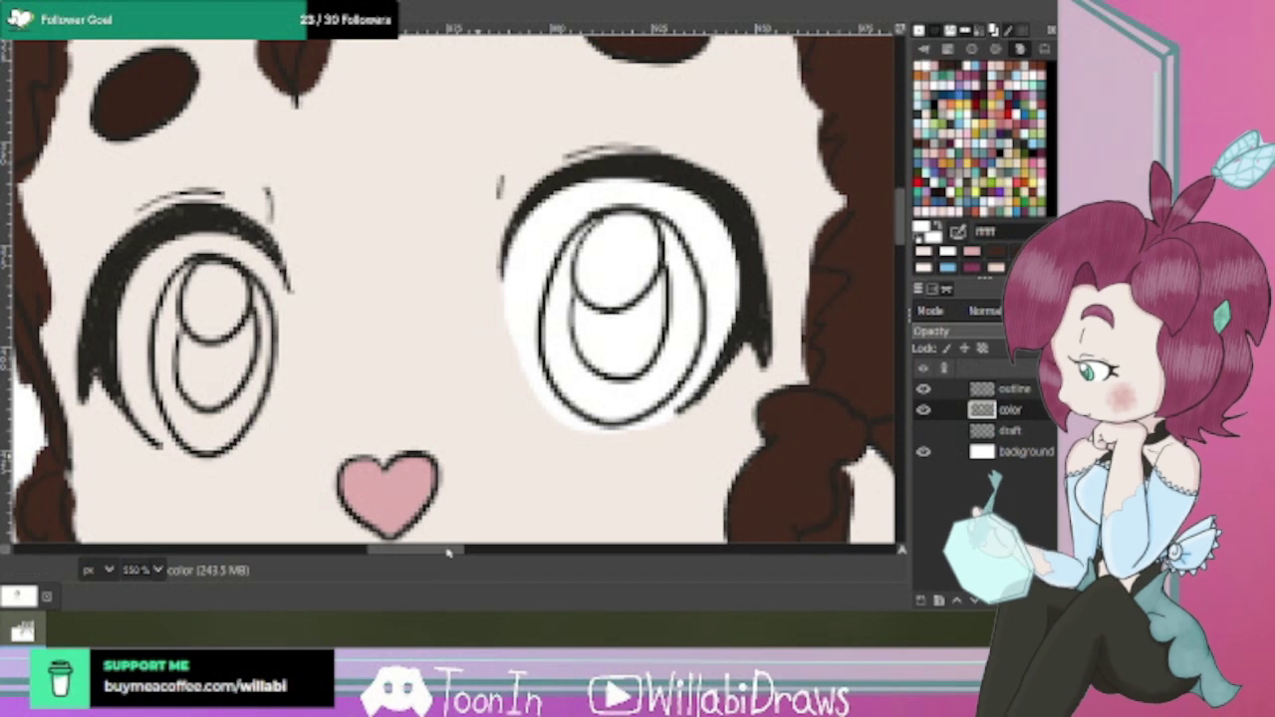
pyautogui.hscroll(-5, 432, 556)
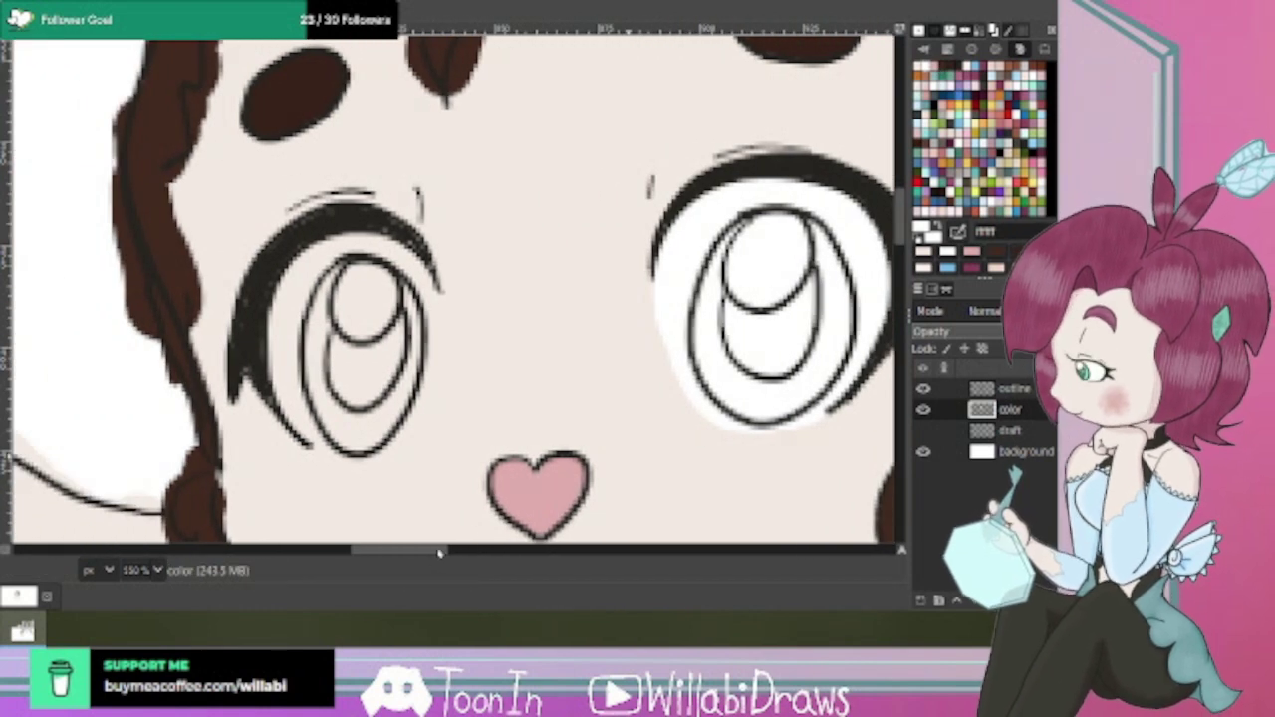
pyautogui.moveTo(424, 292)
pyautogui.mouseDown()
pyautogui.moveTo(402, 255)
pyautogui.moveTo(349, 289)
pyautogui.moveTo(332, 252)
pyautogui.moveTo(341, 241)
pyautogui.moveTo(291, 319)
pyautogui.moveTo(275, 305)
pyautogui.moveTo(344, 248)
pyautogui.moveTo(381, 247)
pyautogui.moveTo(358, 297)
pyautogui.moveTo(292, 322)
pyautogui.mouseUp()
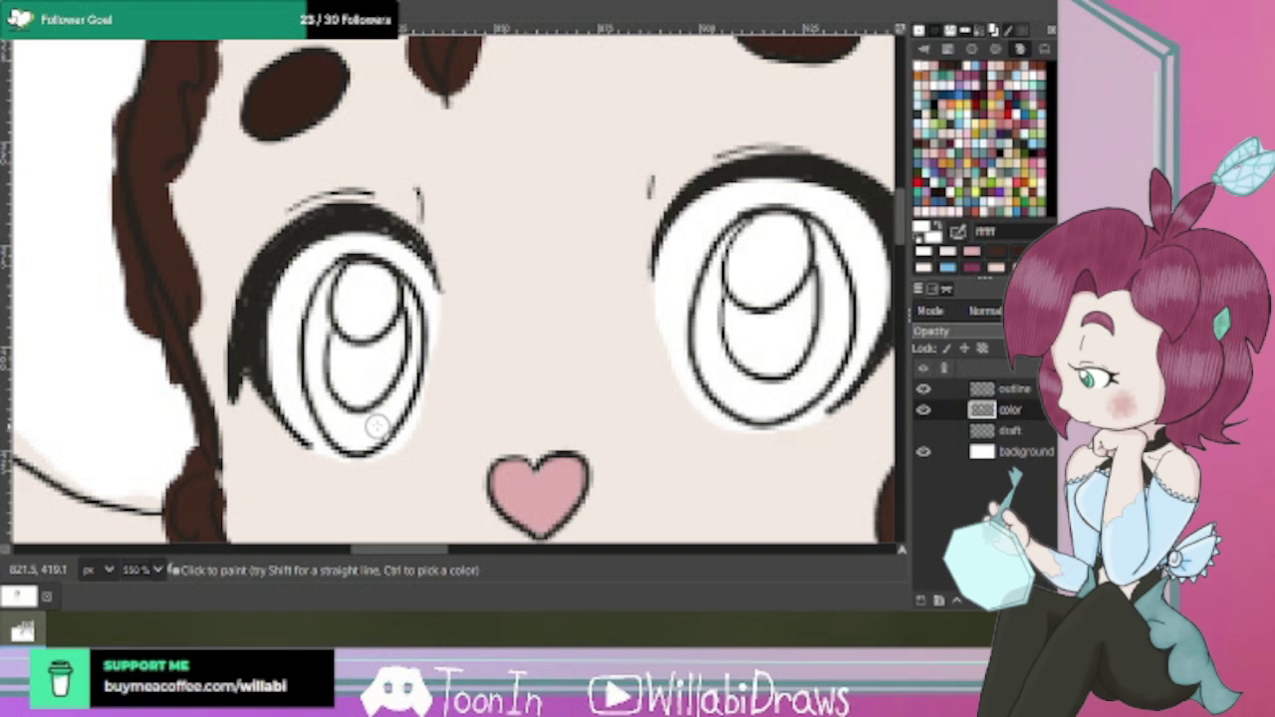
# Fill the gaps in the thick upper eyelashes with near-black 252420.
pyautogui.click(962, 70)
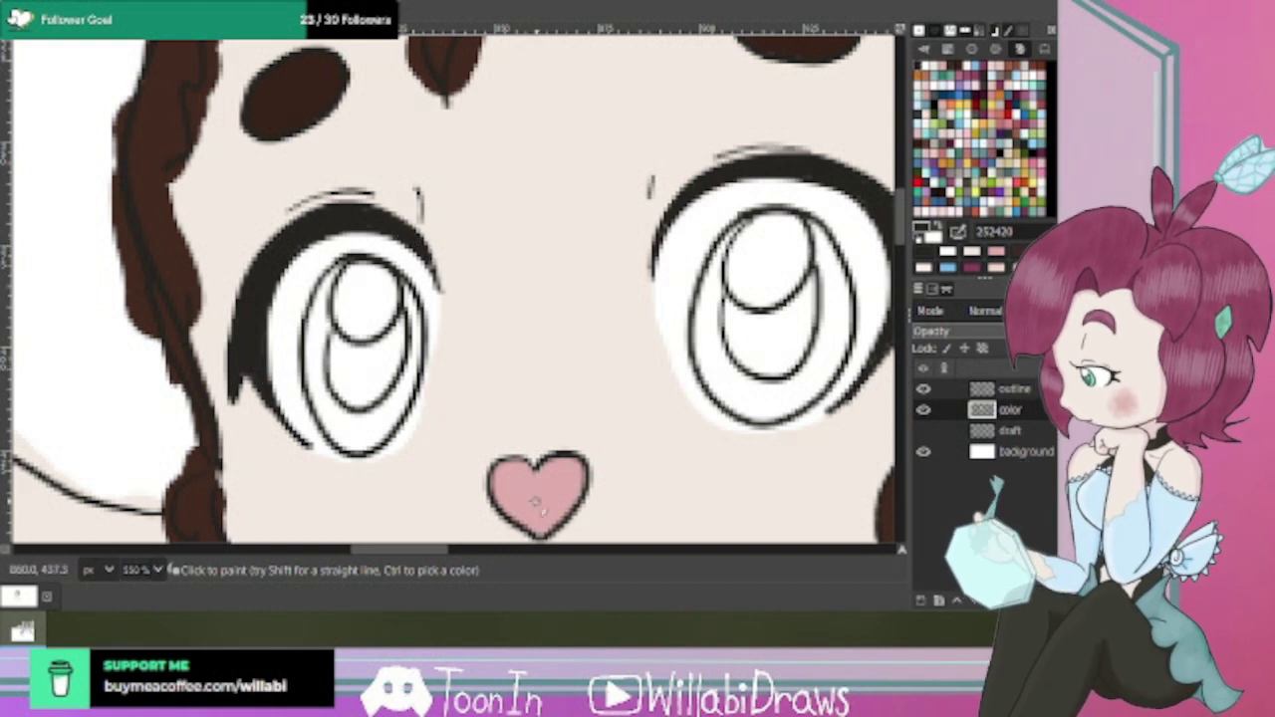
pyautogui.moveTo(443, 549); pyautogui.dragTo(485, 549)
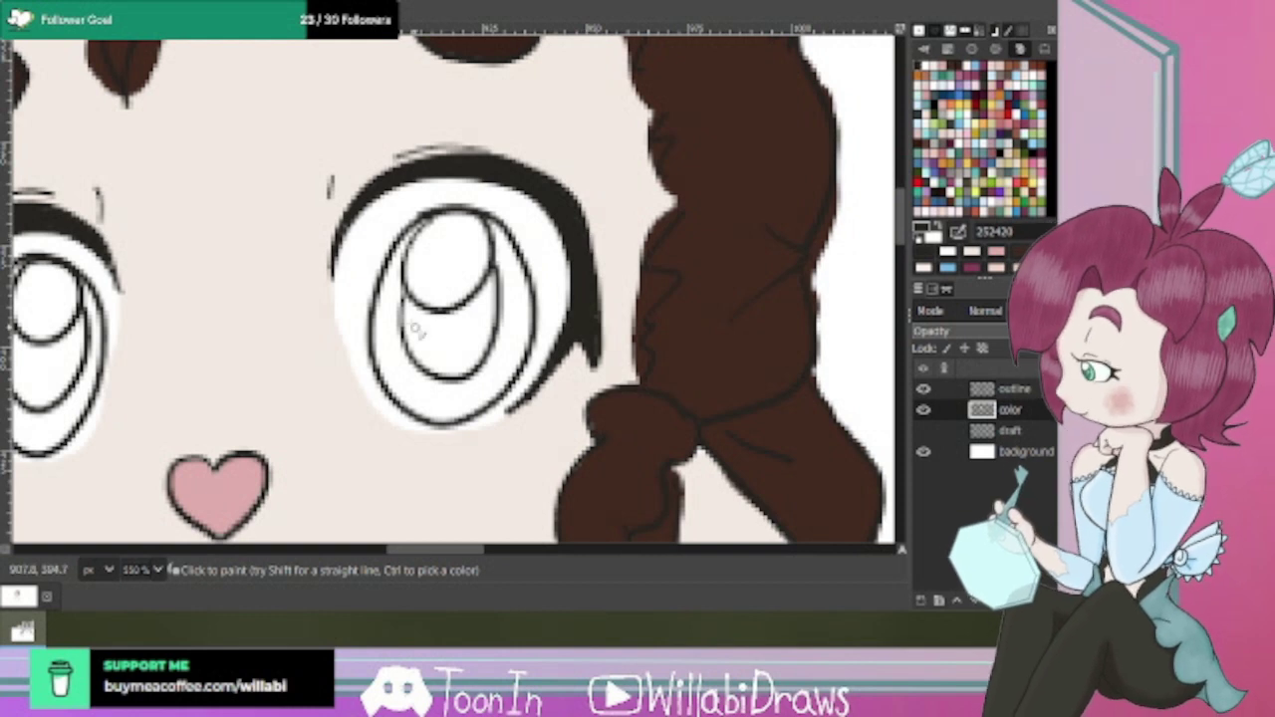
# Try a near-black stroke in the pupil and a teal stroke in the iris of one eye, undoing both.
pyautogui.moveTo(416, 324)
pyautogui.mouseDown()
pyautogui.moveTo(413, 349)
pyautogui.moveTo(418, 328)
pyautogui.mouseUp()
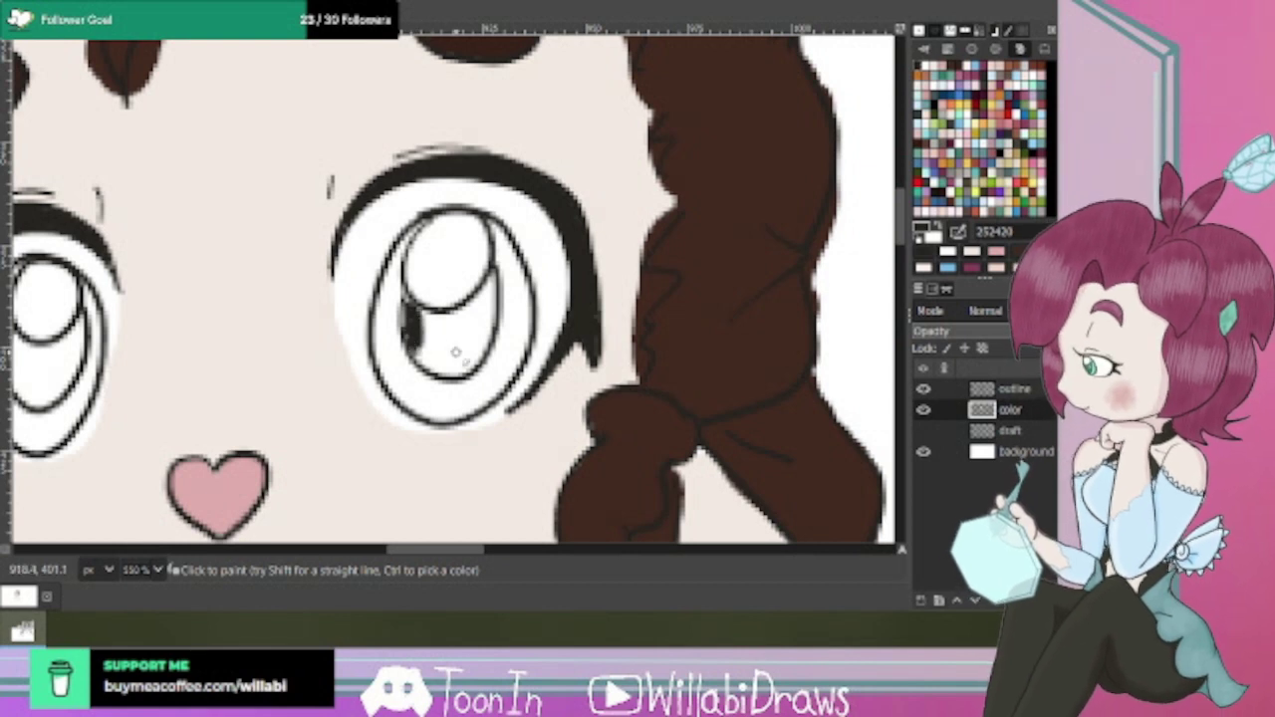
pyautogui.hotkey('ctrl', 'z')
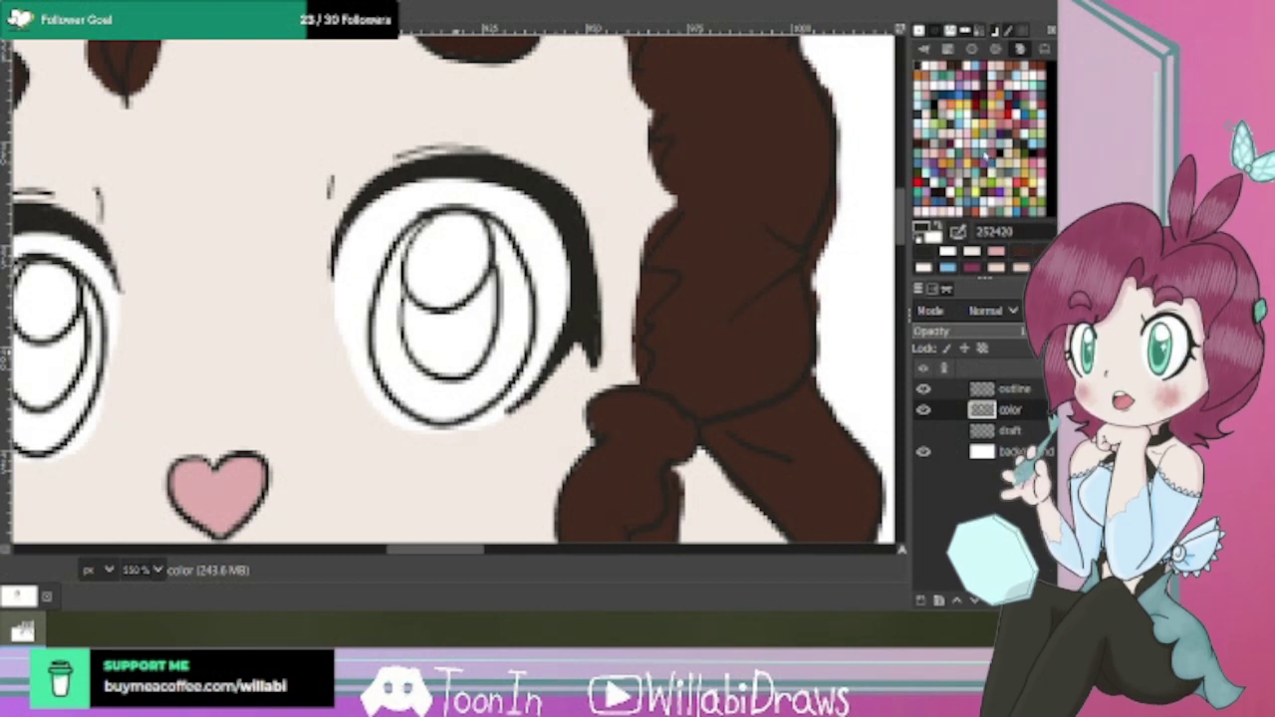
pyautogui.click(985, 158)
pyautogui.moveTo(499, 344)
pyautogui.mouseDown()
pyautogui.moveTo(510, 319)
pyautogui.moveTo(520, 359)
pyautogui.moveTo(520, 321)
pyautogui.moveTo(518, 363)
pyautogui.moveTo(529, 334)
pyautogui.moveTo(518, 317)
pyautogui.moveTo(510, 338)
pyautogui.moveTo(528, 335)
pyautogui.mouseUp()
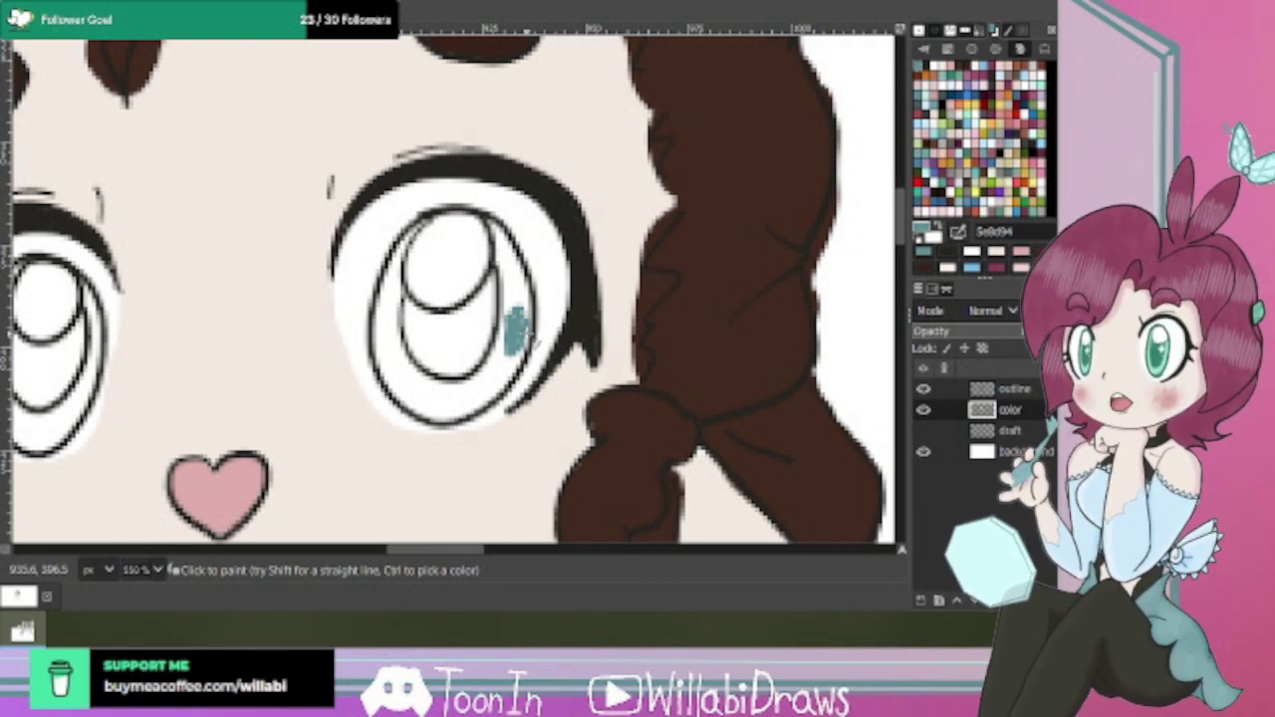
pyautogui.hotkey('ctrl', 'z')
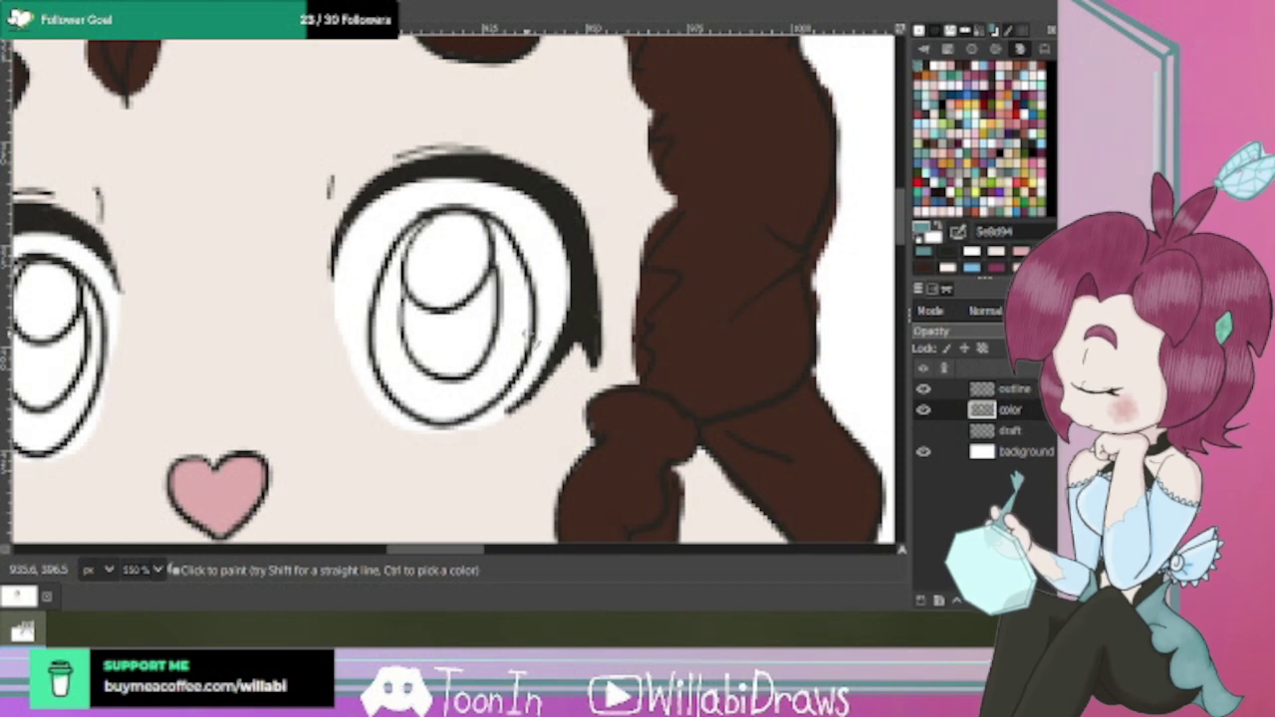
pyautogui.scroll(-5, 739, 266)
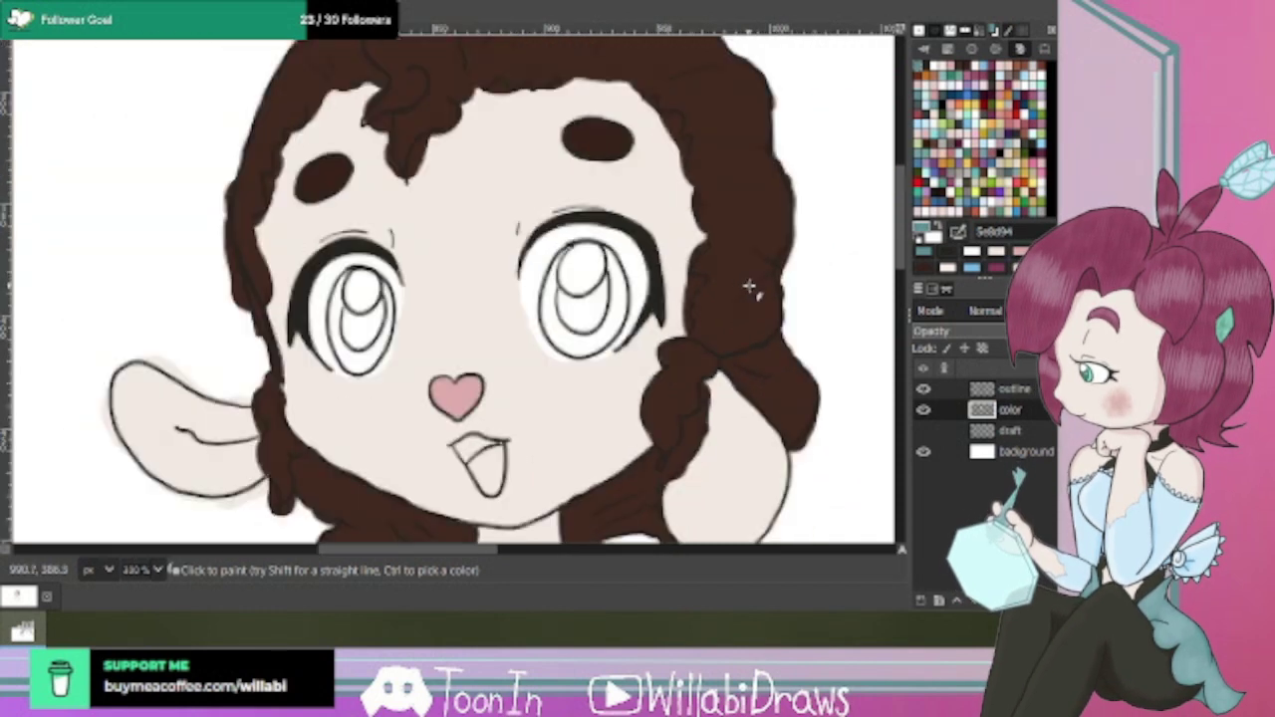
pyautogui.scroll(-4, 902, 287)
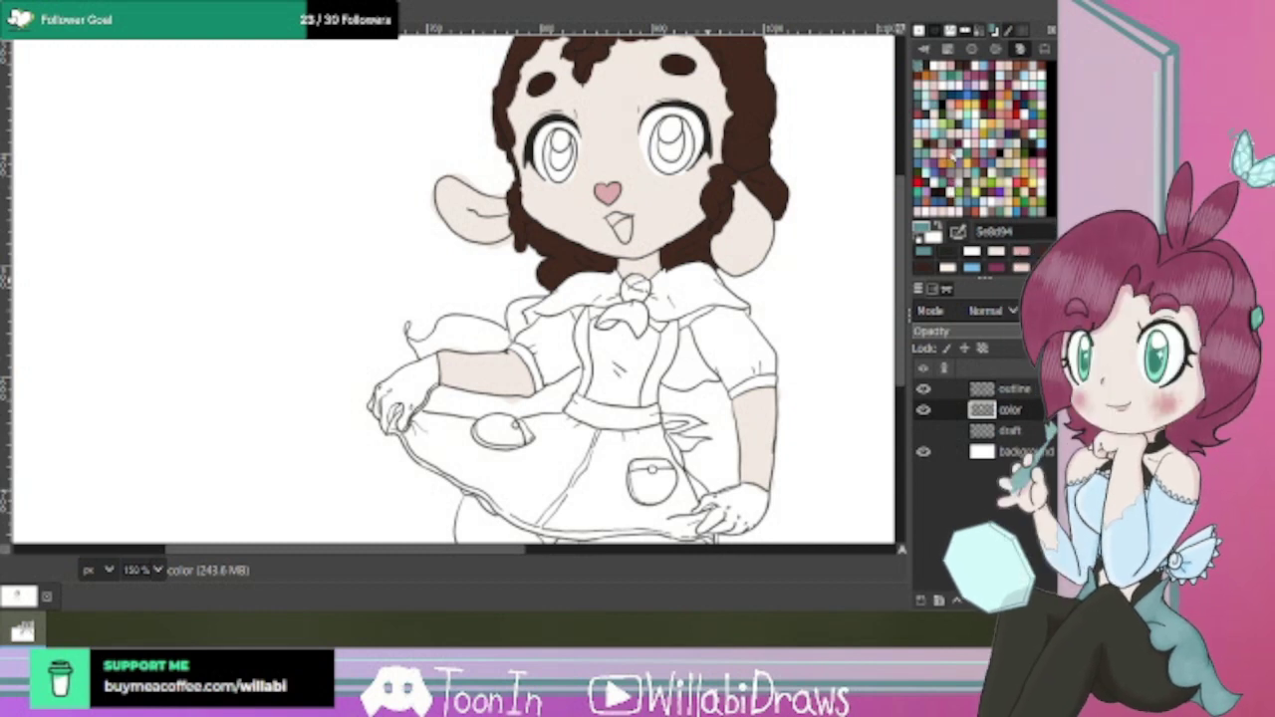
# Paint a small test patch of muted red c87979 on the collar beside the neck bow.
pyautogui.click(951, 160)
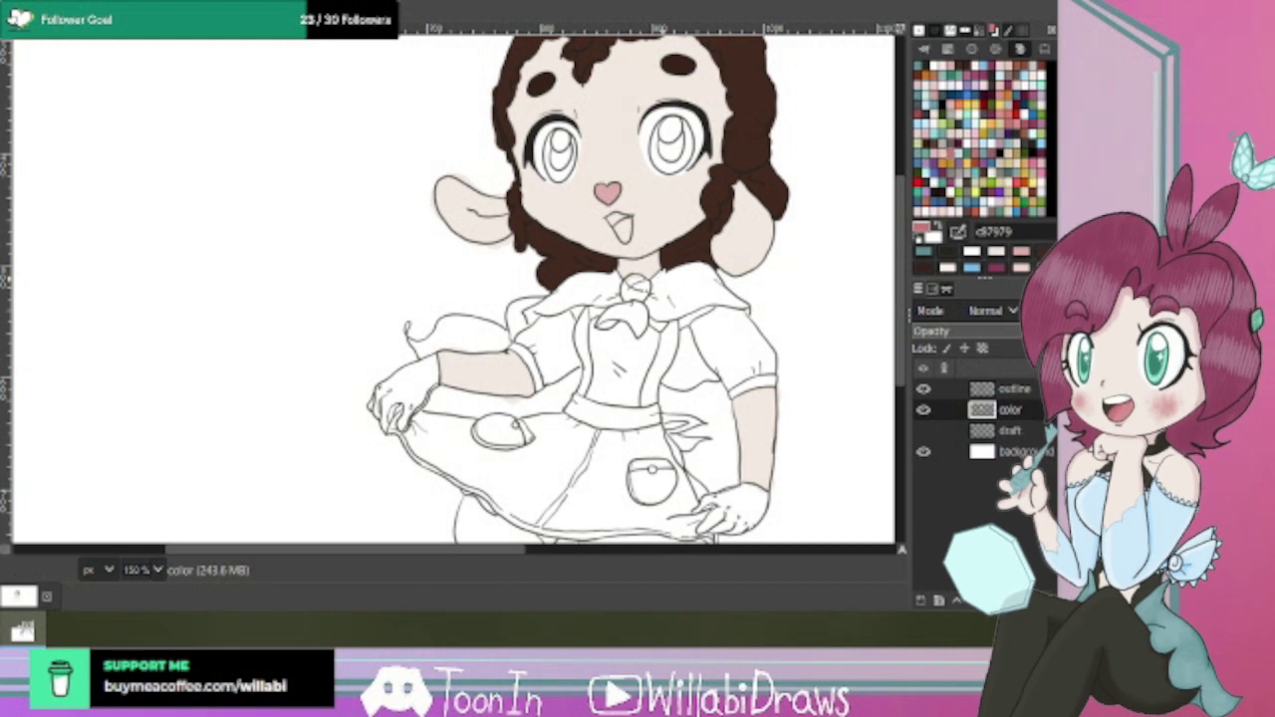
pyautogui.moveTo(681, 285)
pyautogui.mouseDown()
pyautogui.moveTo(688, 305)
pyautogui.moveTo(708, 299)
pyautogui.mouseUp()
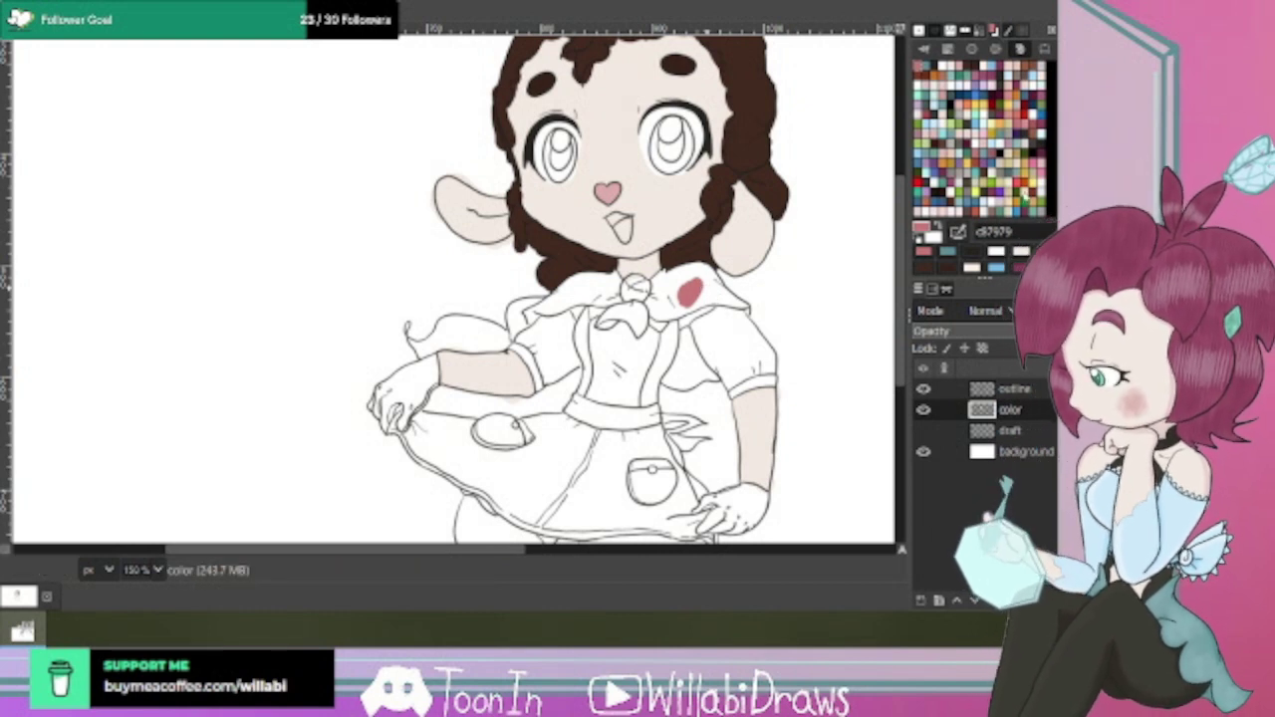
# Paint the irises of both eyes light green a7c168, leaving white in the pupil and highlight centers.
pyautogui.scroll(3, 902, 232)
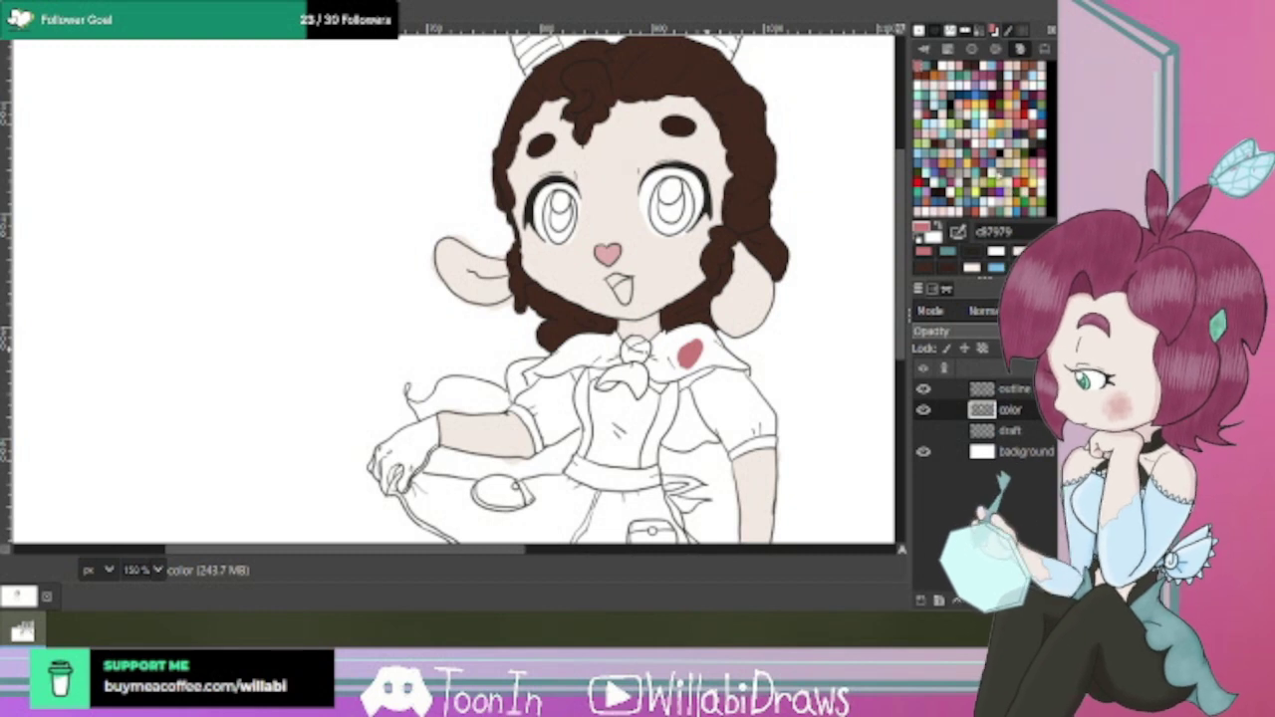
pyautogui.click(918, 147)
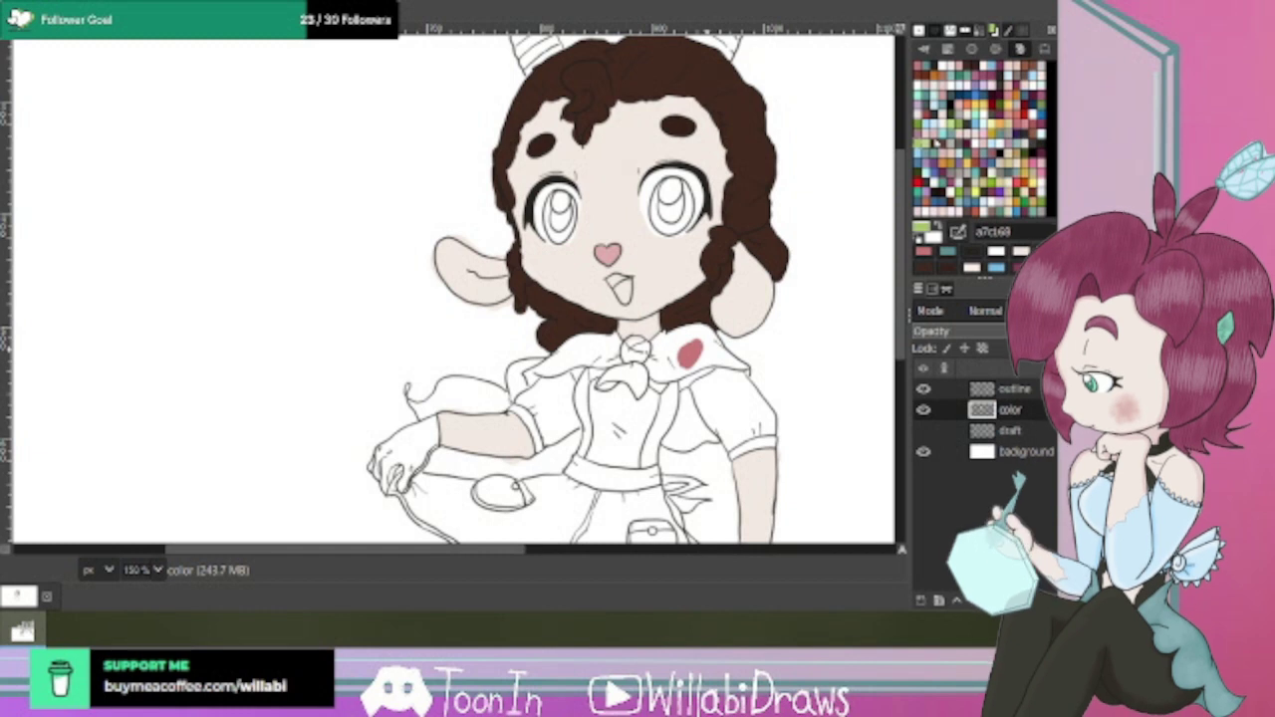
pyautogui.scroll(1, 652, 240)
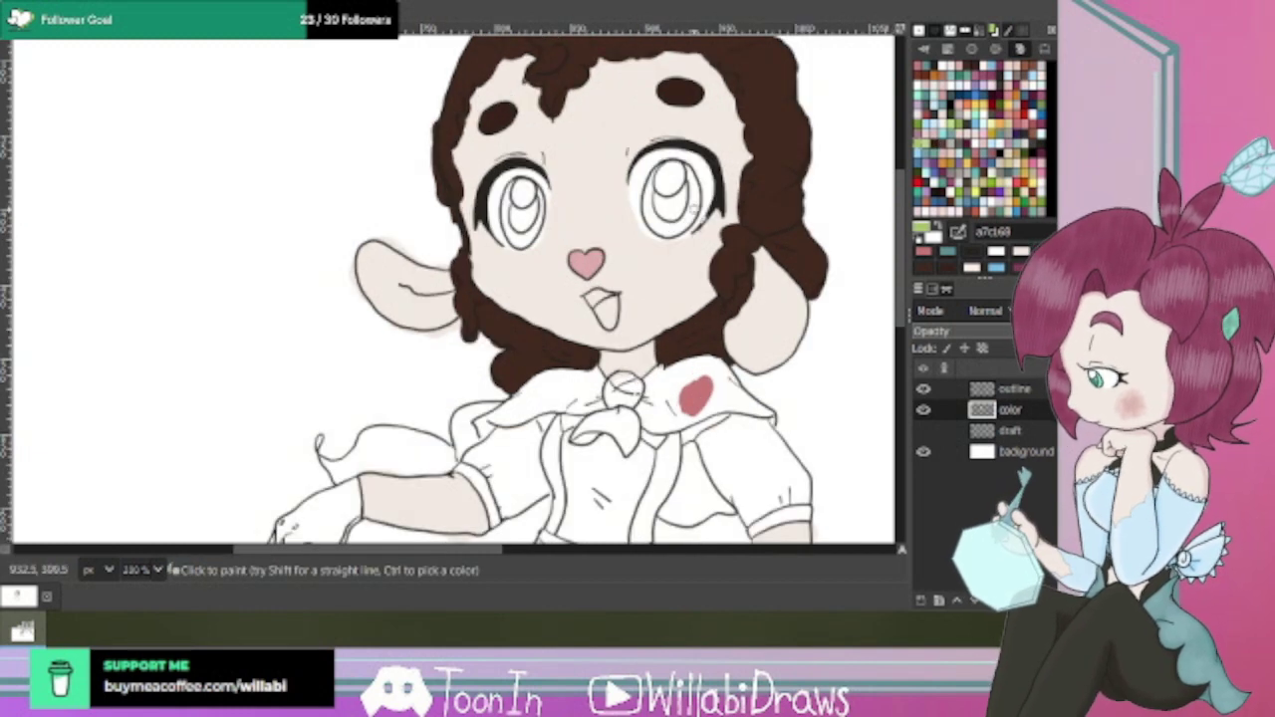
pyautogui.moveTo(692, 204)
pyautogui.mouseDown()
pyautogui.moveTo(689, 219)
pyautogui.moveTo(702, 195)
pyautogui.moveTo(657, 199)
pyautogui.moveTo(650, 214)
pyautogui.moveTo(672, 234)
pyautogui.moveTo(703, 209)
pyautogui.mouseUp()
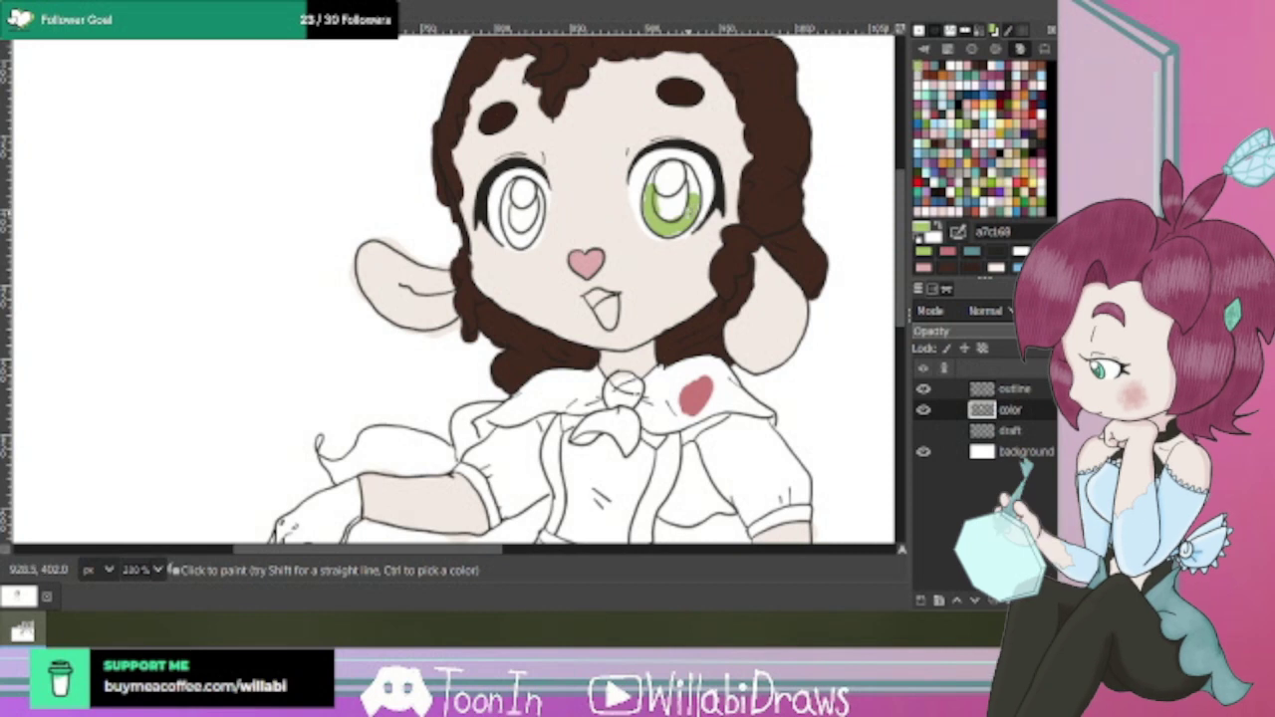
pyautogui.scroll(2, 691, 209)
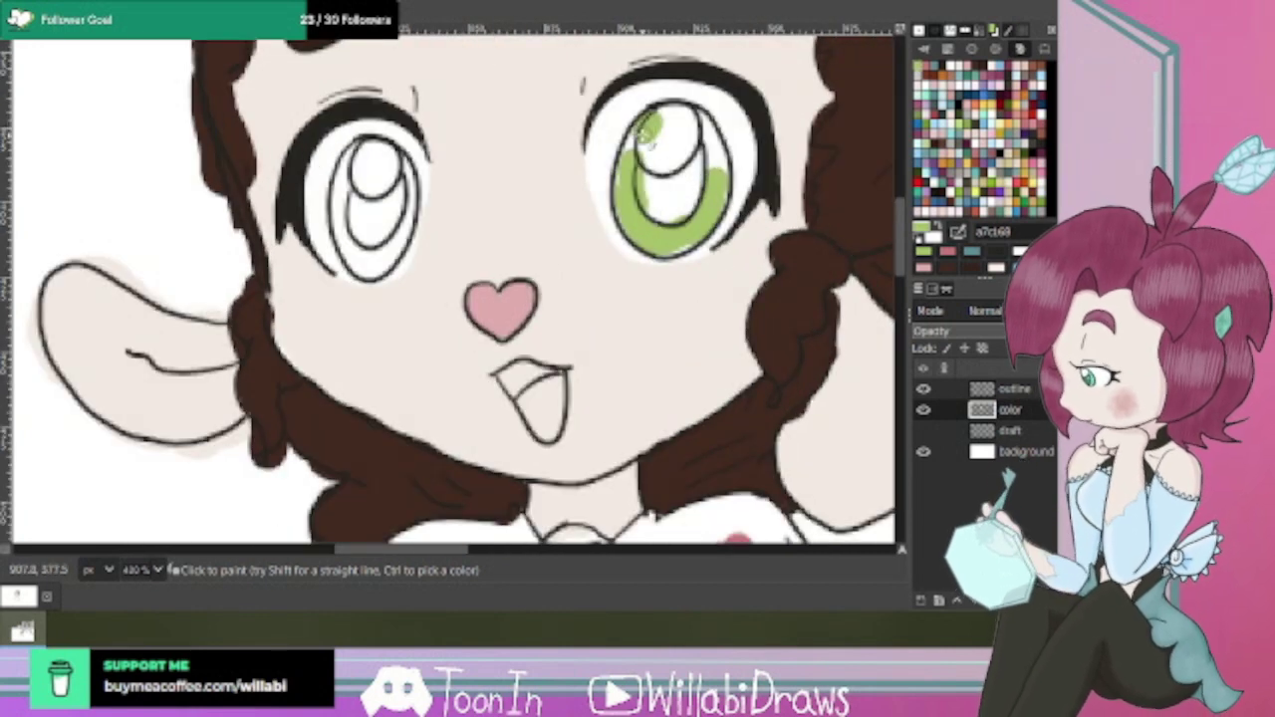
pyautogui.moveTo(648, 140)
pyautogui.mouseDown()
pyautogui.moveTo(629, 165)
pyautogui.moveTo(628, 212)
pyautogui.moveTo(658, 237)
pyautogui.moveTo(683, 232)
pyautogui.moveTo(699, 207)
pyautogui.moveTo(707, 151)
pyautogui.moveTo(721, 194)
pyautogui.moveTo(698, 119)
pyautogui.moveTo(716, 205)
pyautogui.mouseUp()
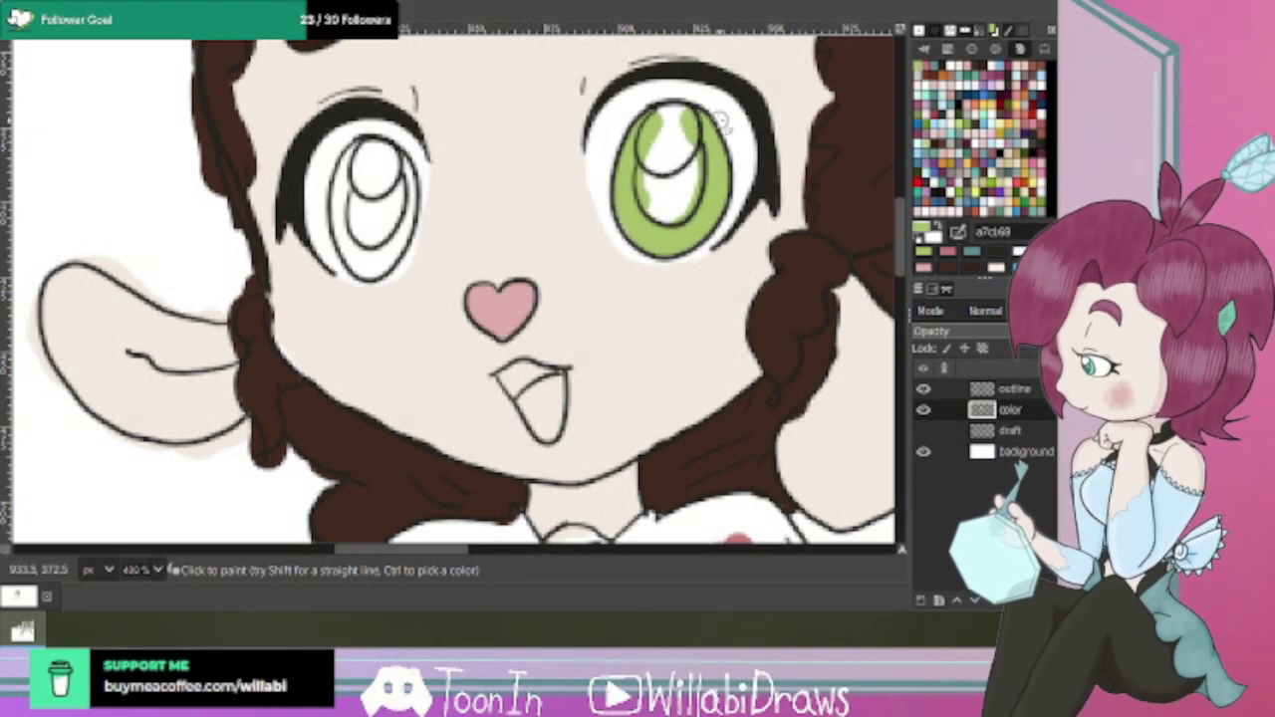
pyautogui.moveTo(349, 180)
pyautogui.mouseDown()
pyautogui.moveTo(363, 149)
pyautogui.moveTo(344, 232)
pyautogui.moveTo(348, 204)
pyautogui.moveTo(354, 256)
pyautogui.moveTo(371, 246)
pyautogui.moveTo(368, 262)
pyautogui.moveTo(380, 257)
pyautogui.moveTo(401, 204)
pyautogui.moveTo(397, 170)
pyautogui.moveTo(403, 227)
pyautogui.mouseUp()
pyautogui.moveTo(381, 226); pyautogui.dragTo(397, 162)
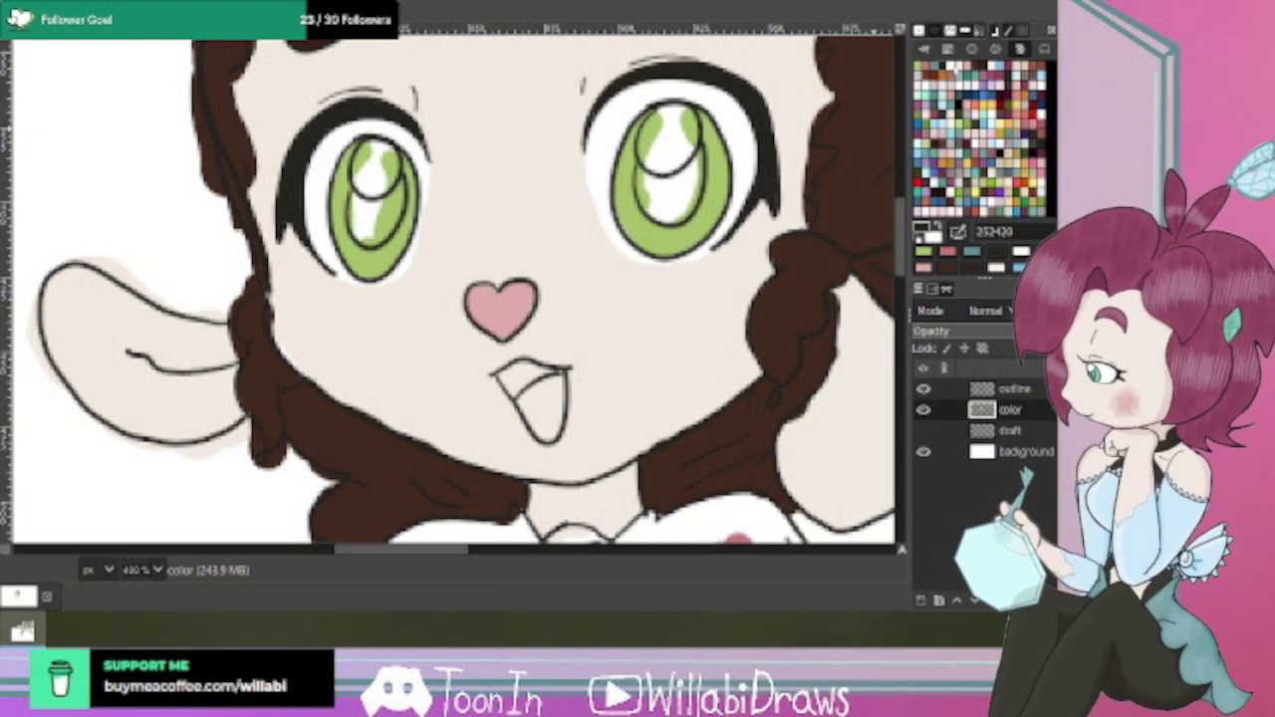
# Try near-black 252420 and a slightly lighter 2c2a26 in the right-hand eye's pupil, undoing each.
pyautogui.moveTo(646, 175)
pyautogui.mouseDown()
pyautogui.moveTo(693, 192)
pyautogui.moveTo(689, 202)
pyautogui.moveTo(700, 162)
pyautogui.moveTo(676, 182)
pyautogui.moveTo(646, 175)
pyautogui.moveTo(652, 201)
pyautogui.moveTo(673, 209)
pyautogui.moveTo(707, 150)
pyautogui.mouseUp()
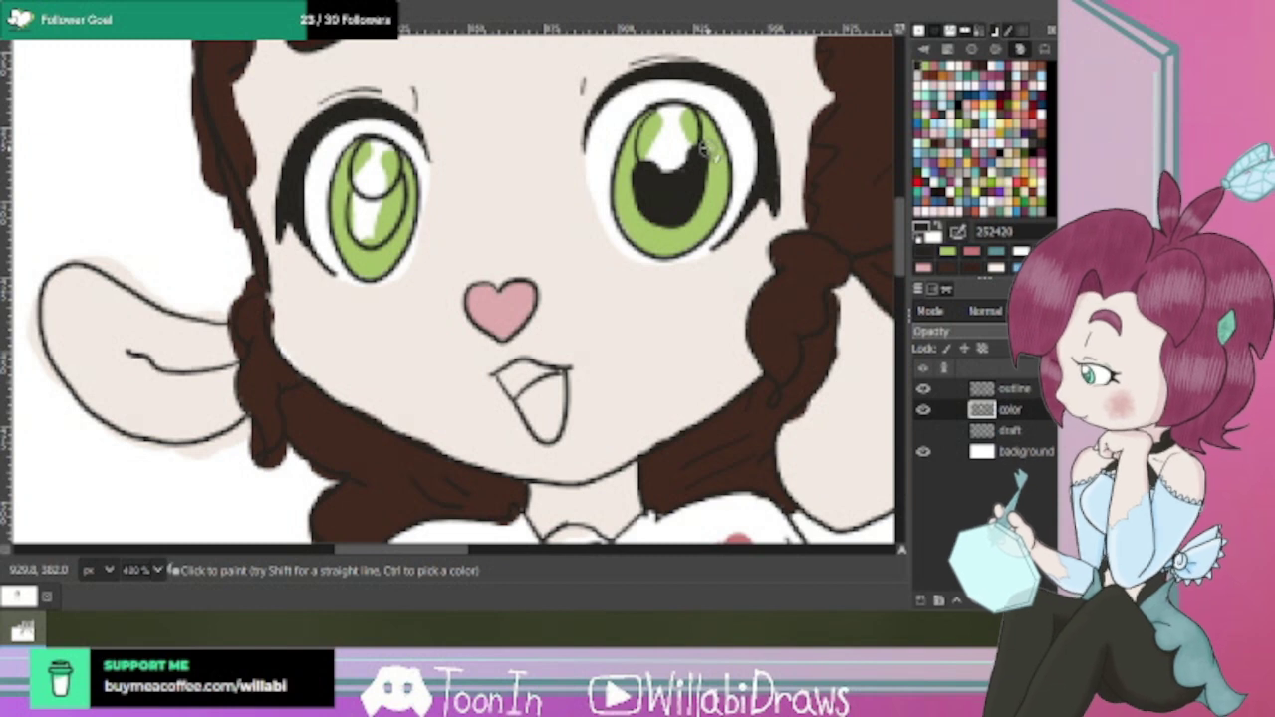
pyautogui.hotkey('ctrl', 'z')
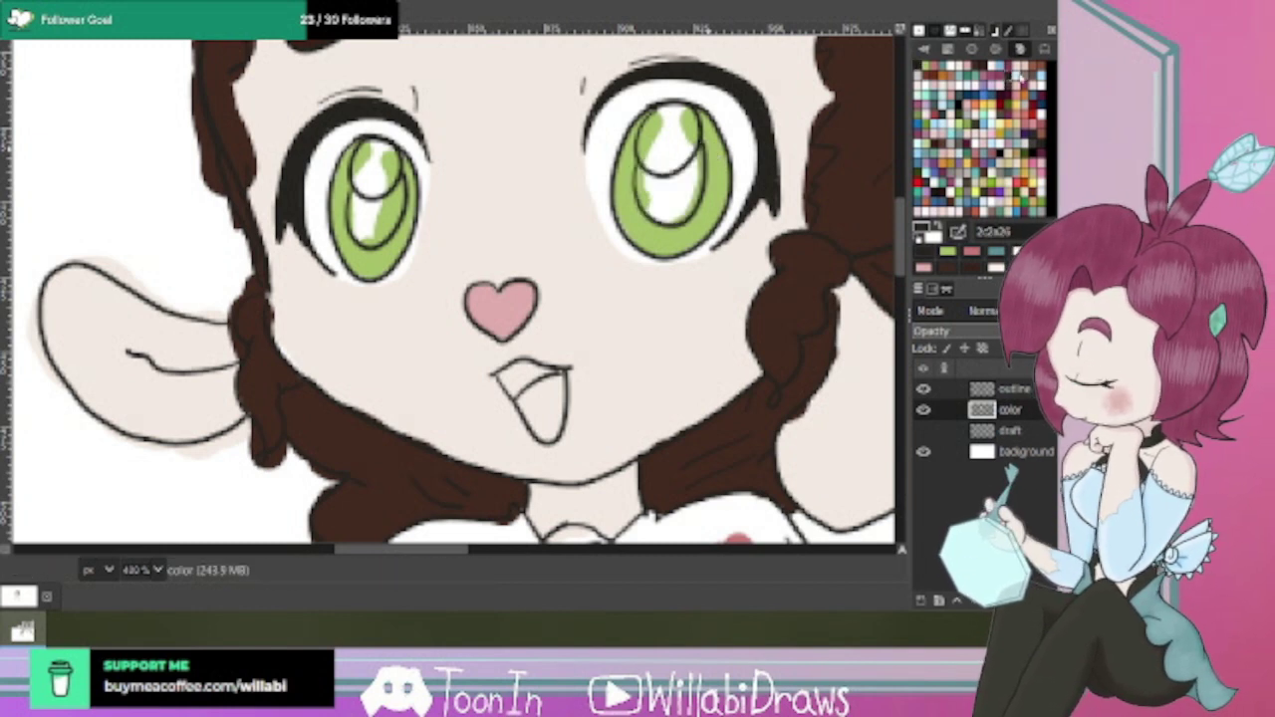
pyautogui.moveTo(642, 183); pyautogui.dragTo(680, 200)
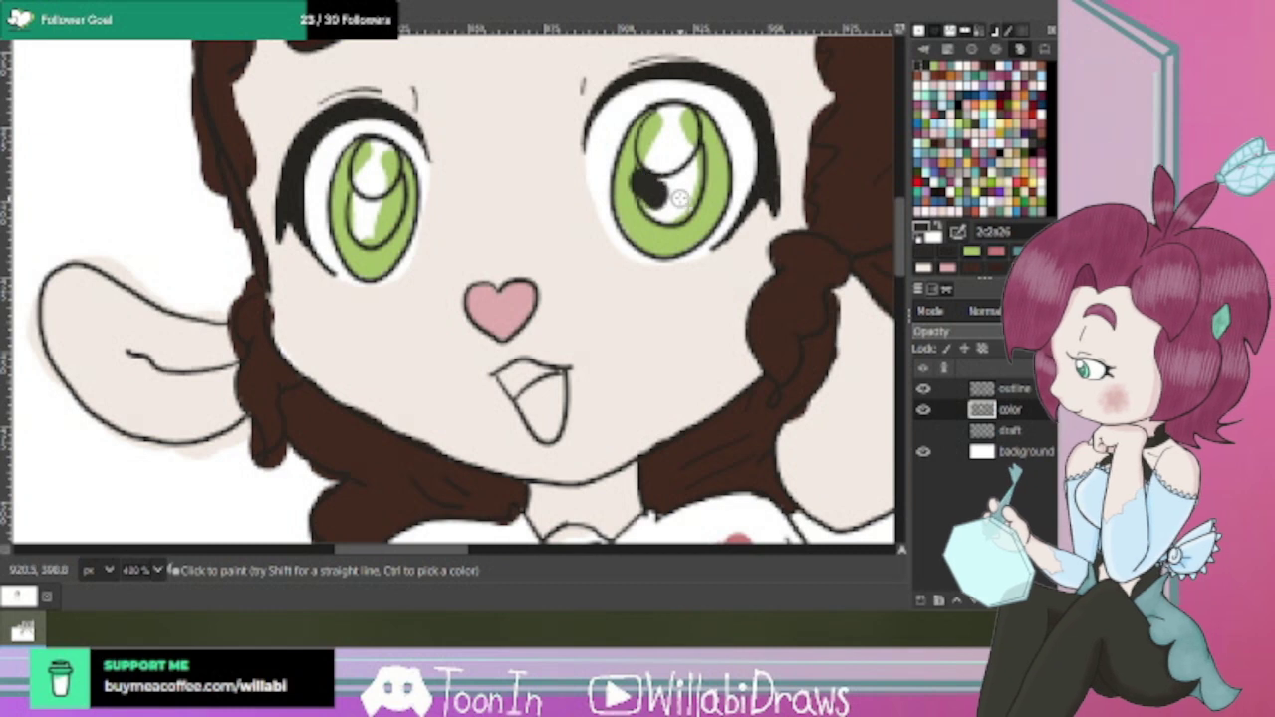
pyautogui.hotkey('ctrl', 'z')
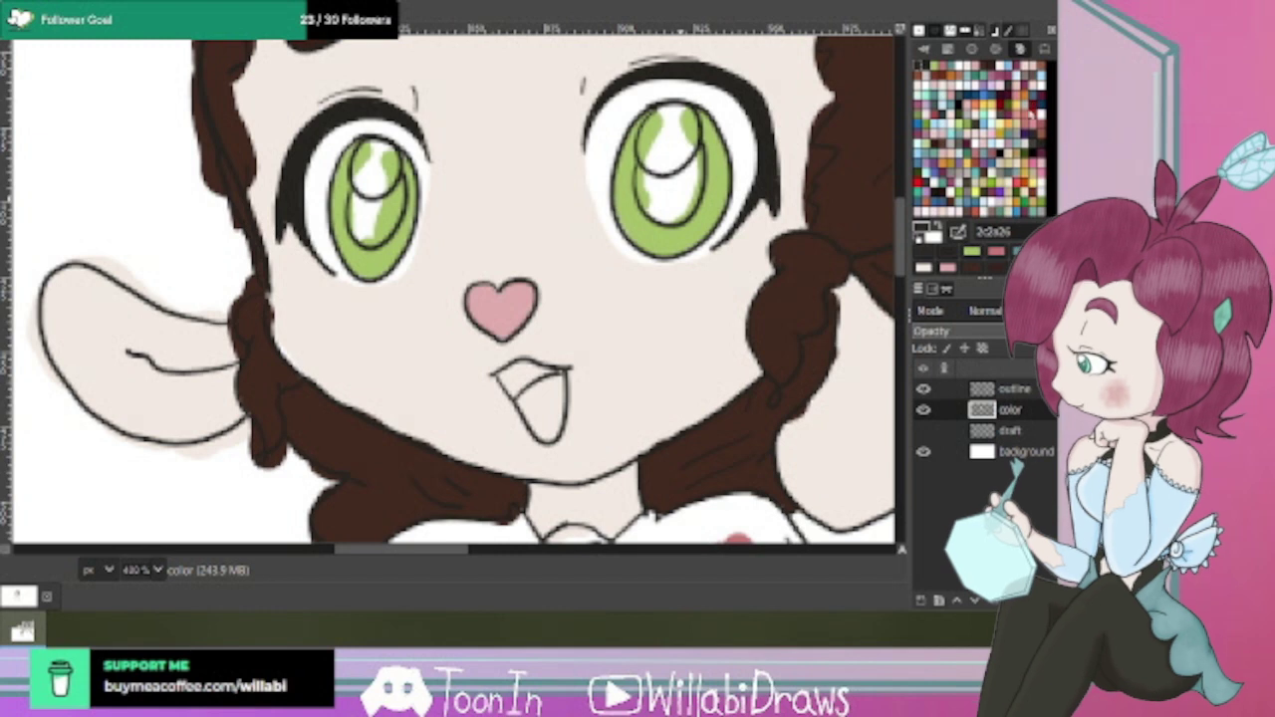
# Try filling the right-hand eye's whole pupil with near-black 252420 and undo the strokes.
pyautogui.moveTo(673, 192)
pyautogui.mouseDown()
pyautogui.moveTo(667, 204)
pyautogui.moveTo(653, 196)
pyautogui.moveTo(678, 213)
pyautogui.moveTo(689, 185)
pyautogui.moveTo(650, 193)
pyautogui.moveTo(661, 205)
pyautogui.moveTo(700, 174)
pyautogui.mouseUp()
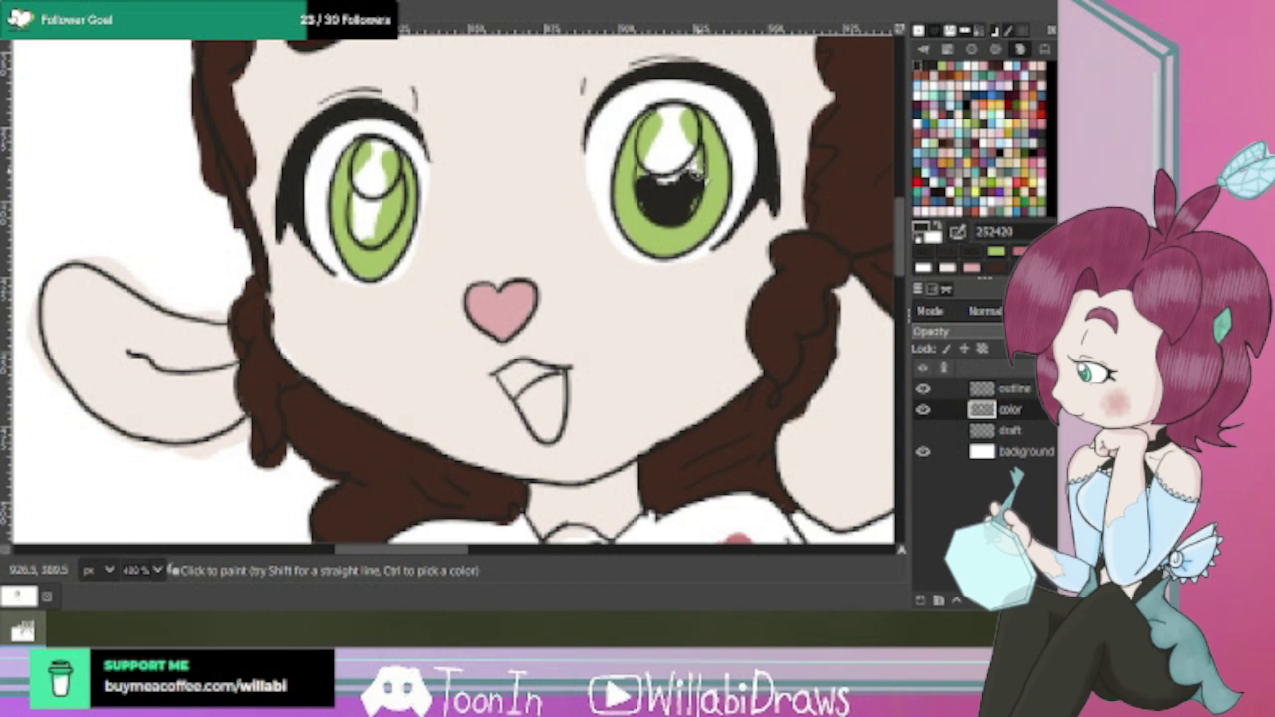
pyautogui.hotkey('ctrl', 'z')
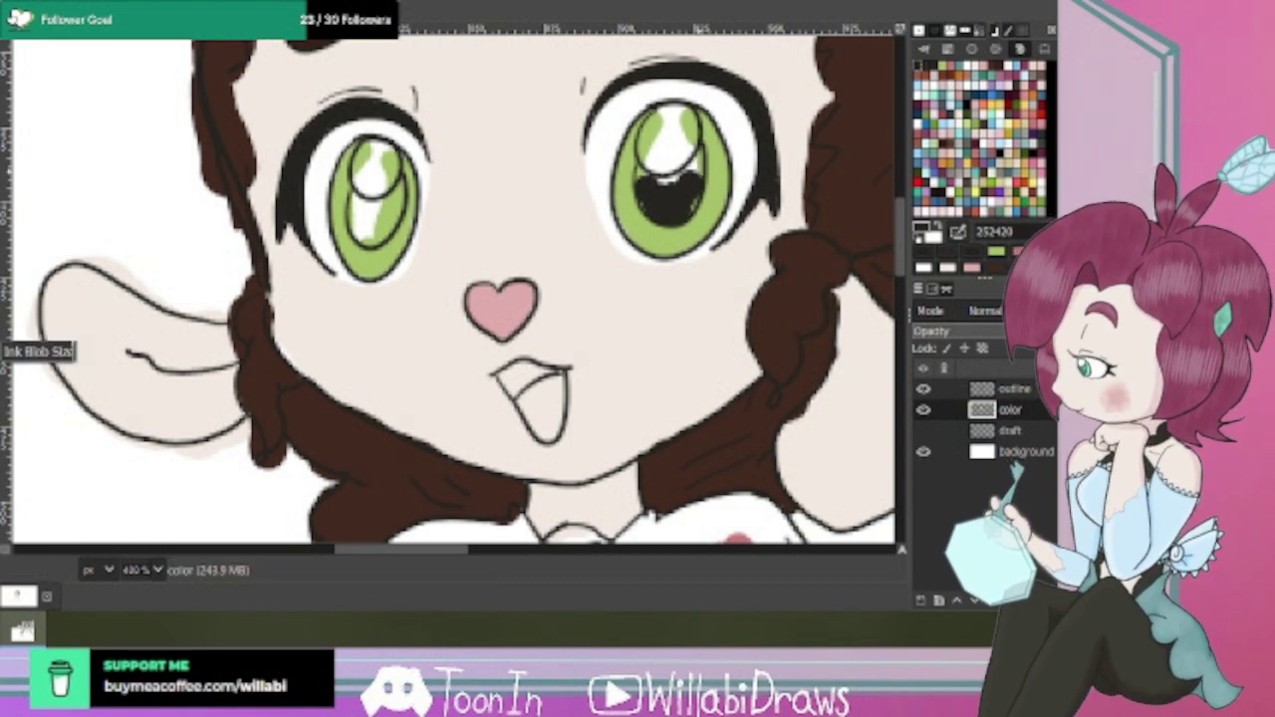
pyautogui.scroll(2, 687, 178)
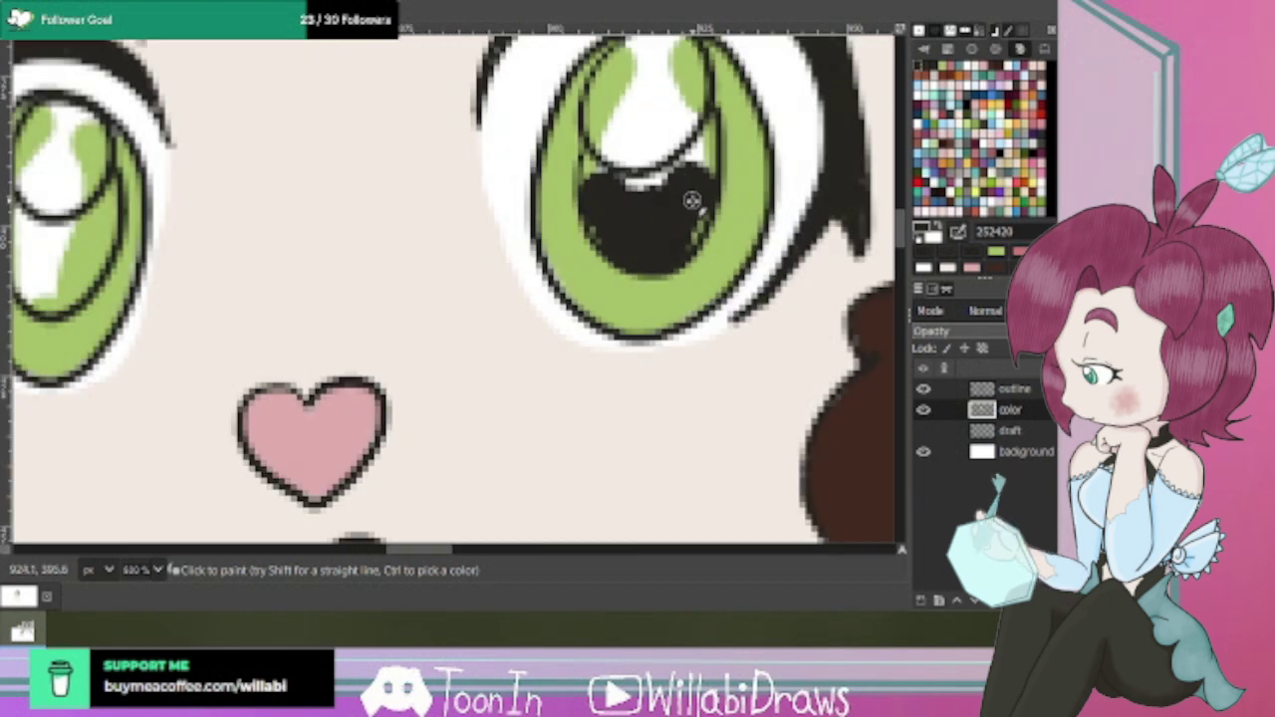
pyautogui.moveTo(704, 159)
pyautogui.mouseDown()
pyautogui.moveTo(649, 196)
pyautogui.moveTo(660, 183)
pyautogui.moveTo(593, 169)
pyautogui.moveTo(597, 227)
pyautogui.moveTo(634, 241)
pyautogui.moveTo(682, 240)
pyautogui.moveTo(711, 124)
pyautogui.moveTo(697, 174)
pyautogui.moveTo(704, 147)
pyautogui.moveTo(657, 182)
pyautogui.moveTo(623, 185)
pyautogui.moveTo(587, 158)
pyautogui.moveTo(604, 216)
pyautogui.moveTo(688, 230)
pyautogui.moveTo(662, 236)
pyautogui.moveTo(685, 245)
pyautogui.moveTo(674, 226)
pyautogui.moveTo(705, 134)
pyautogui.moveTo(698, 170)
pyautogui.moveTo(657, 200)
pyautogui.moveTo(637, 177)
pyautogui.moveTo(601, 208)
pyautogui.mouseUp()
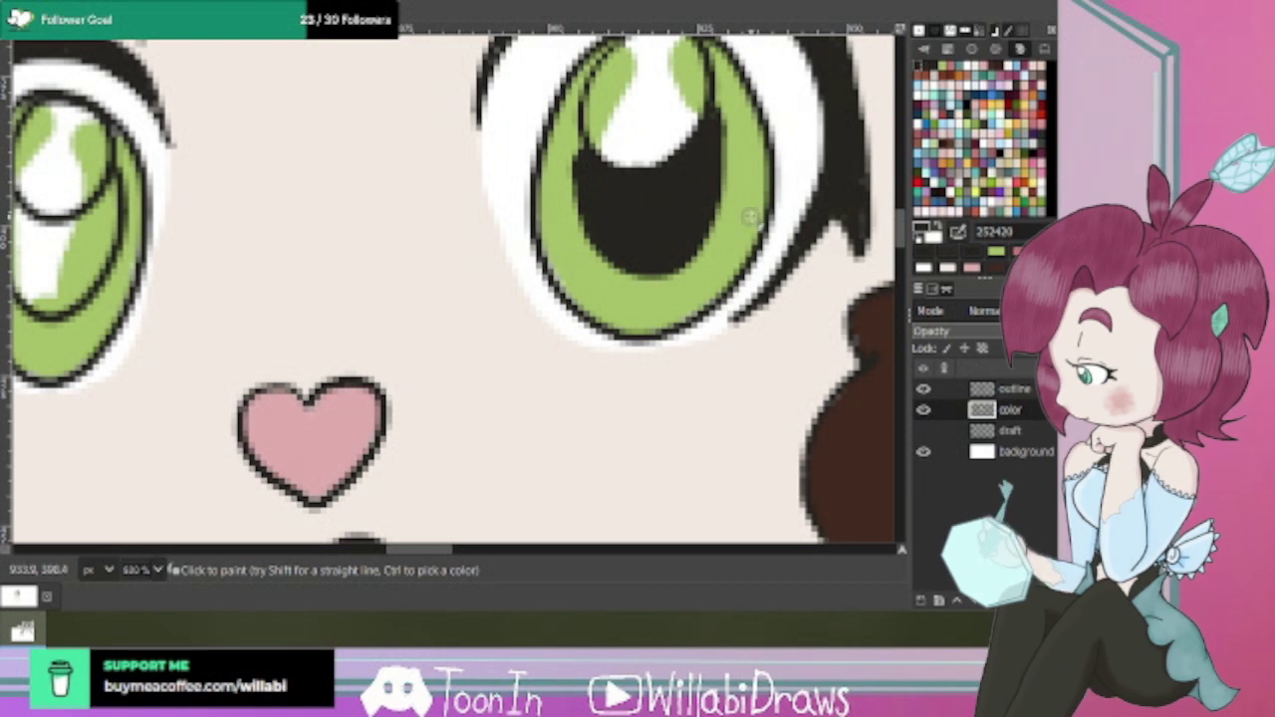
pyautogui.scroll(-2, 737, 192)
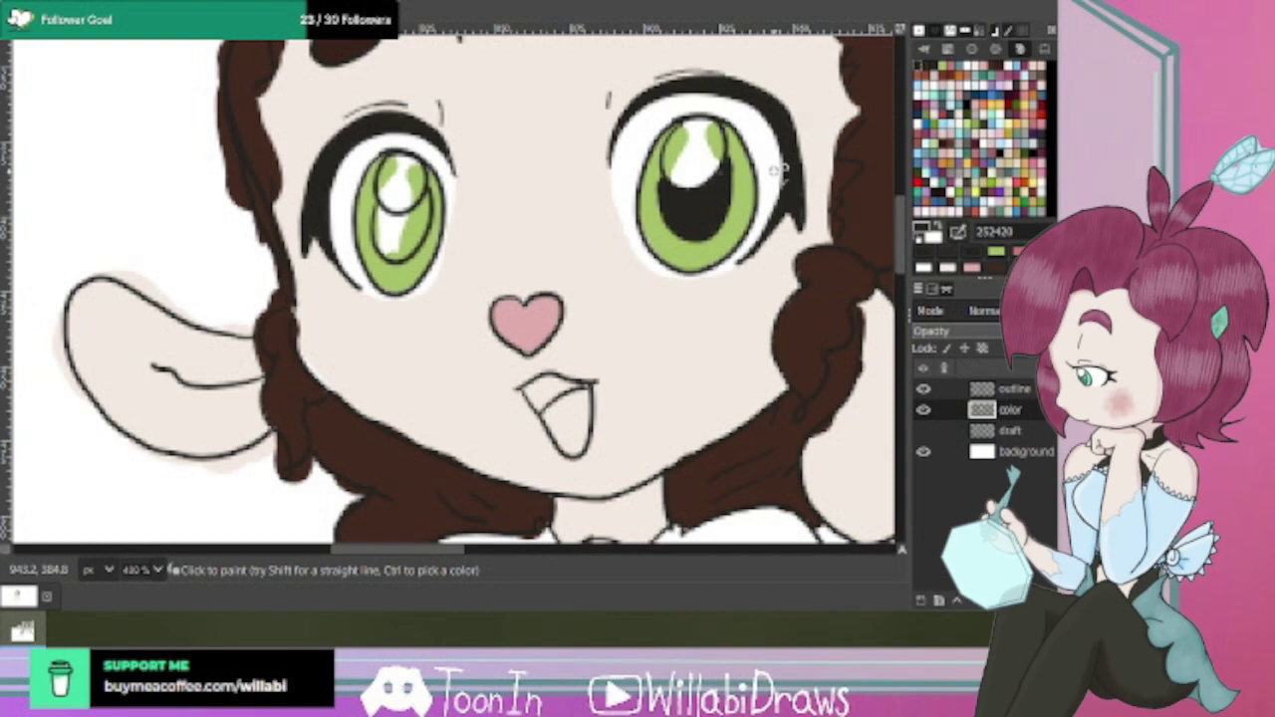
pyautogui.hotkey('ctrl', 'z')
pyautogui.hotkey('ctrl', 'z')
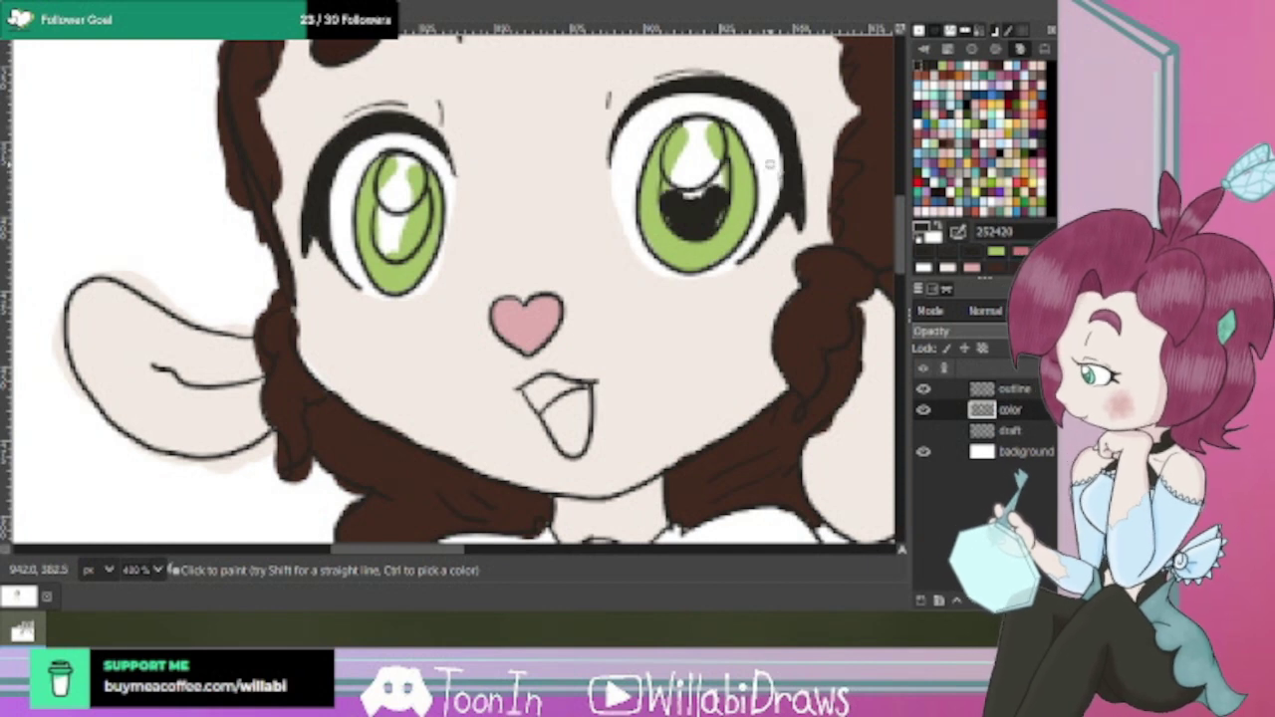
pyautogui.hotkey('ctrl', 'z')
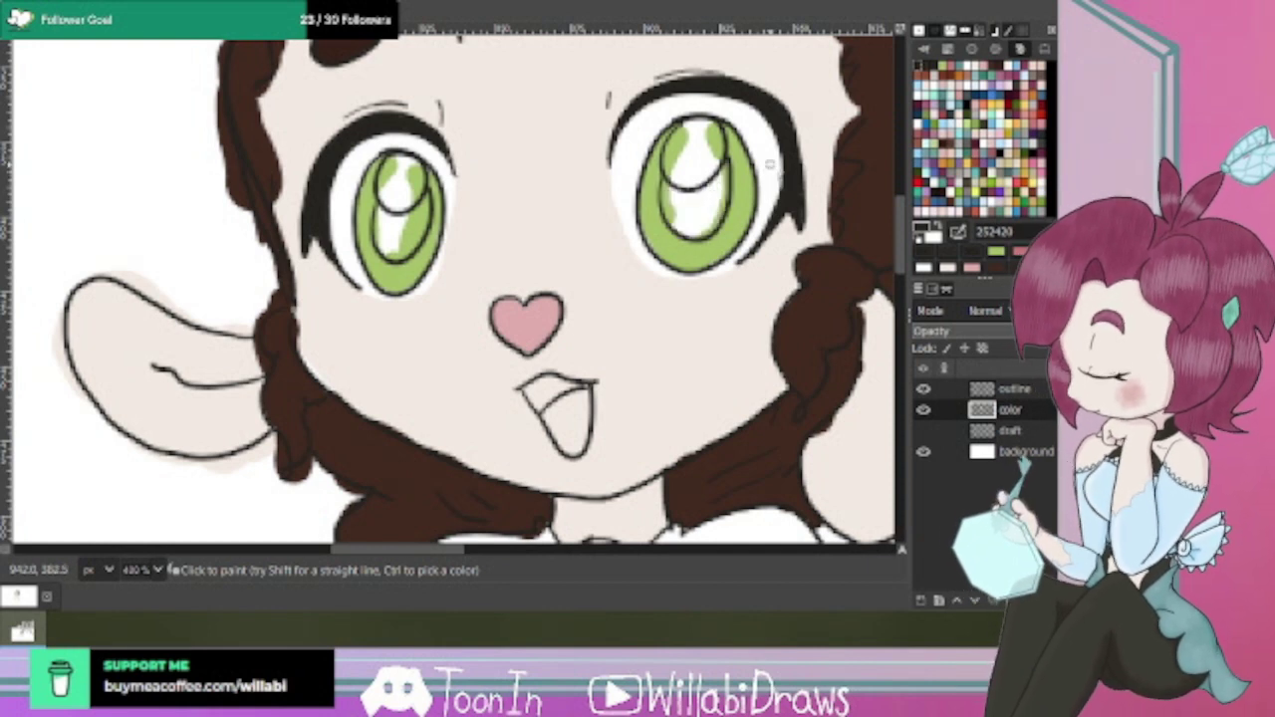
# Set the paint color to dark gray 333231 and fill the right-hand eye's pupil up to the highlight circle.
pyautogui.click(922, 228)
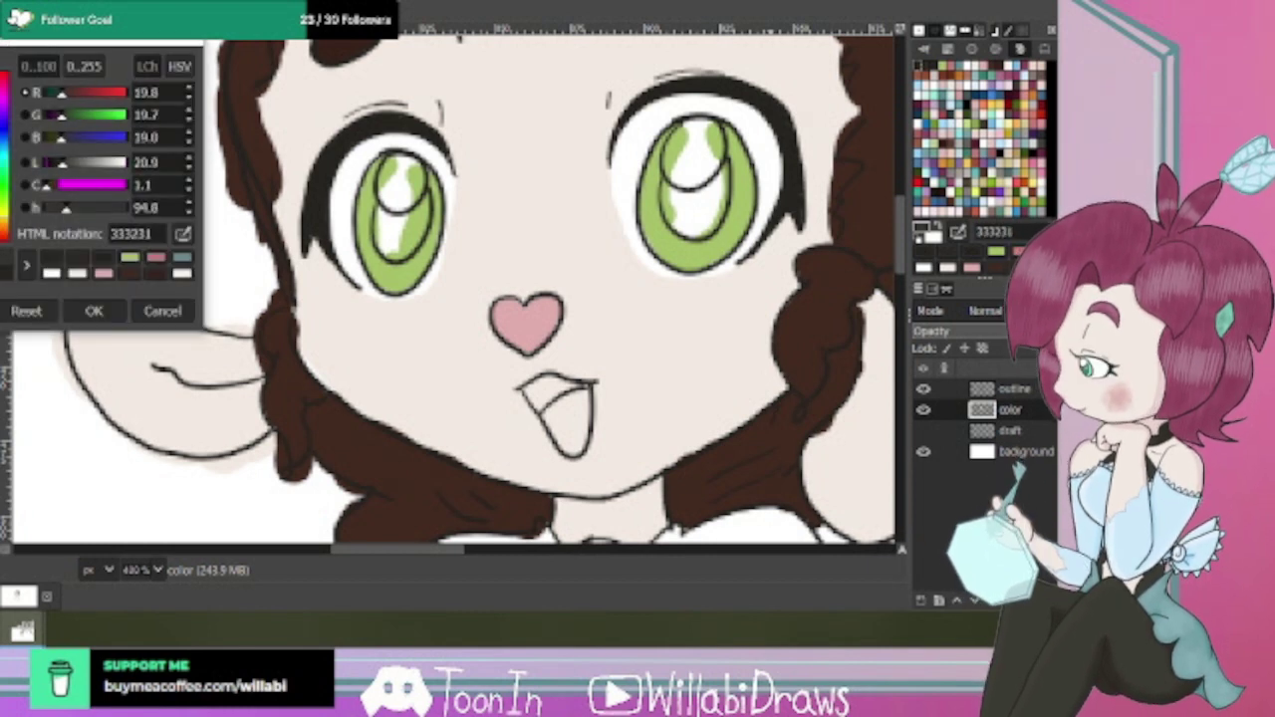
pyautogui.click(94, 311)
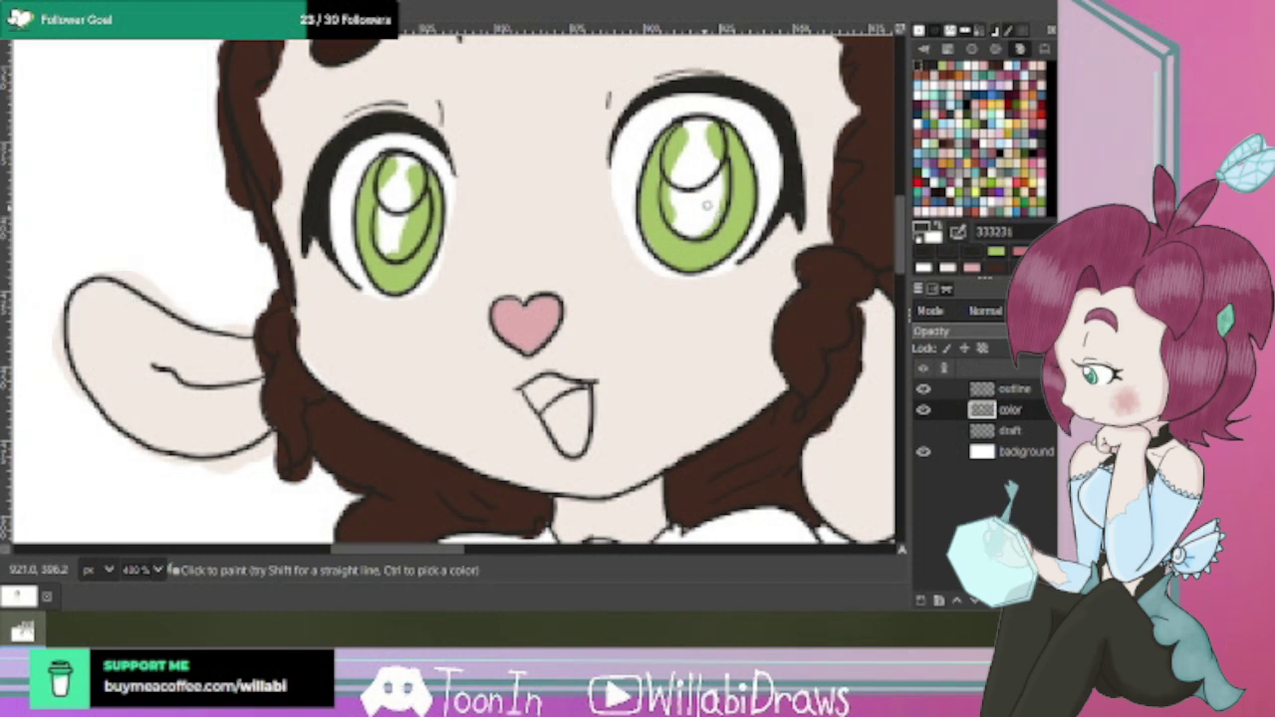
pyautogui.moveTo(705, 204)
pyautogui.mouseDown()
pyautogui.moveTo(700, 214)
pyautogui.moveTo(726, 179)
pyautogui.mouseUp()
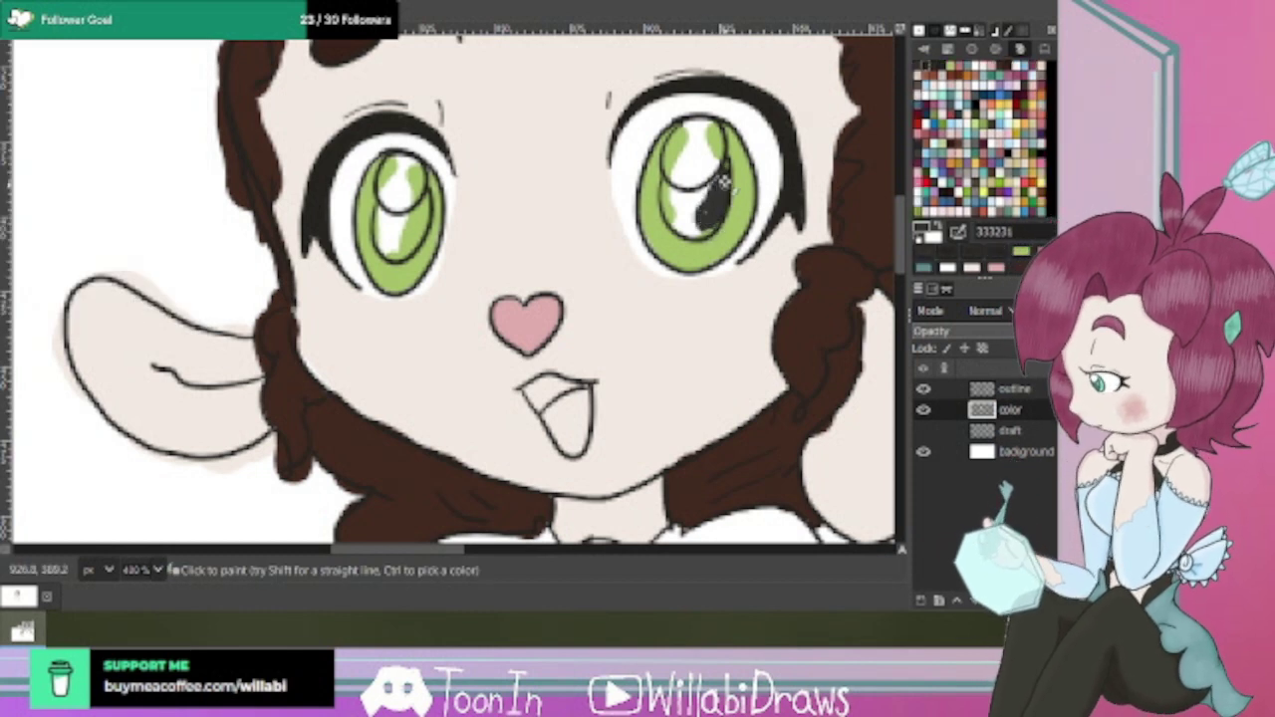
pyautogui.moveTo(718, 226)
pyautogui.mouseDown()
pyautogui.moveTo(713, 181)
pyautogui.moveTo(690, 235)
pyautogui.moveTo(688, 213)
pyautogui.moveTo(698, 231)
pyautogui.moveTo(703, 191)
pyautogui.moveTo(680, 221)
pyautogui.moveTo(688, 231)
pyautogui.moveTo(681, 199)
pyautogui.mouseUp()
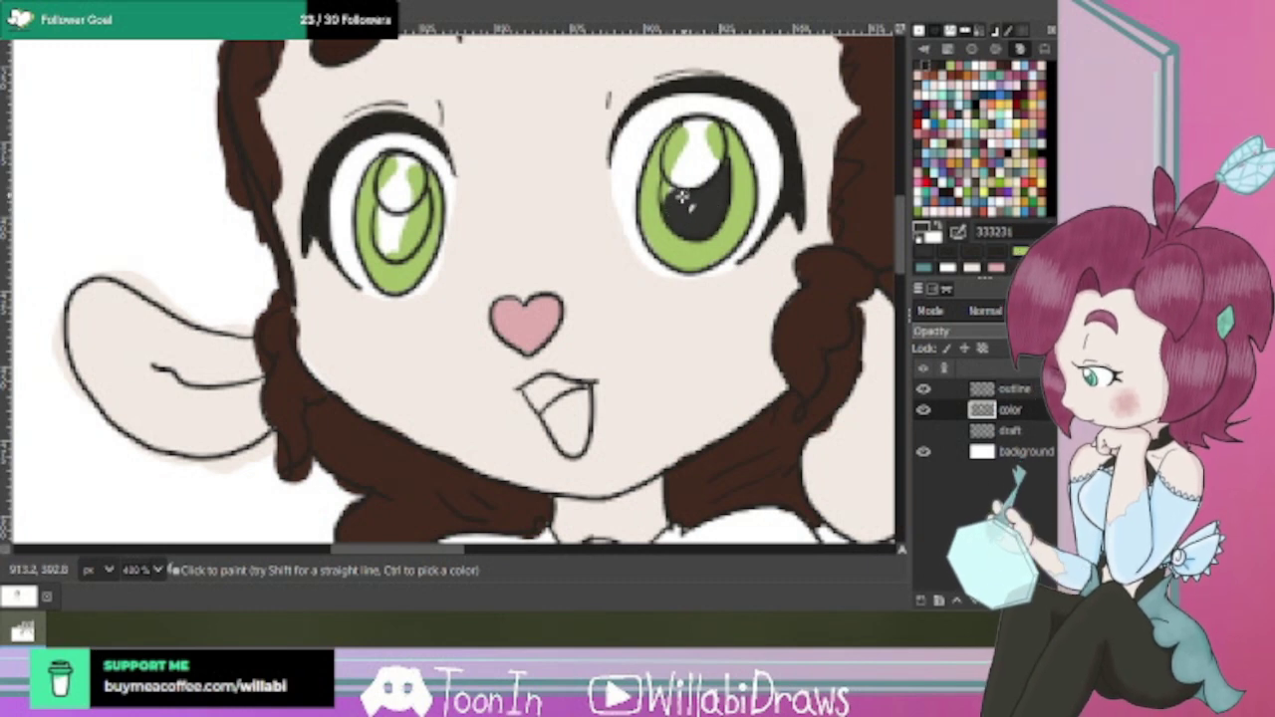
pyautogui.scroll(3, 709, 204)
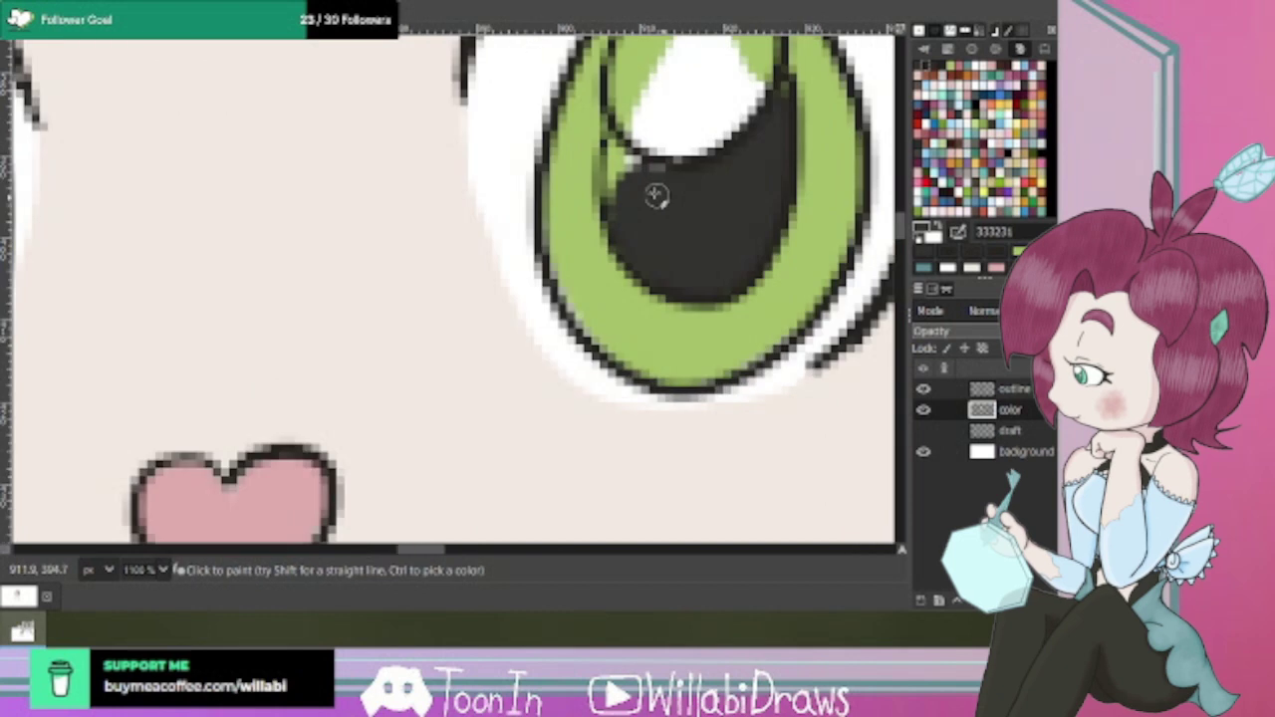
pyautogui.moveTo(622, 170)
pyautogui.mouseDown()
pyautogui.moveTo(618, 153)
pyautogui.moveTo(618, 190)
pyautogui.moveTo(667, 219)
pyautogui.mouseUp()
pyautogui.moveTo(778, 111); pyautogui.dragTo(784, 92)
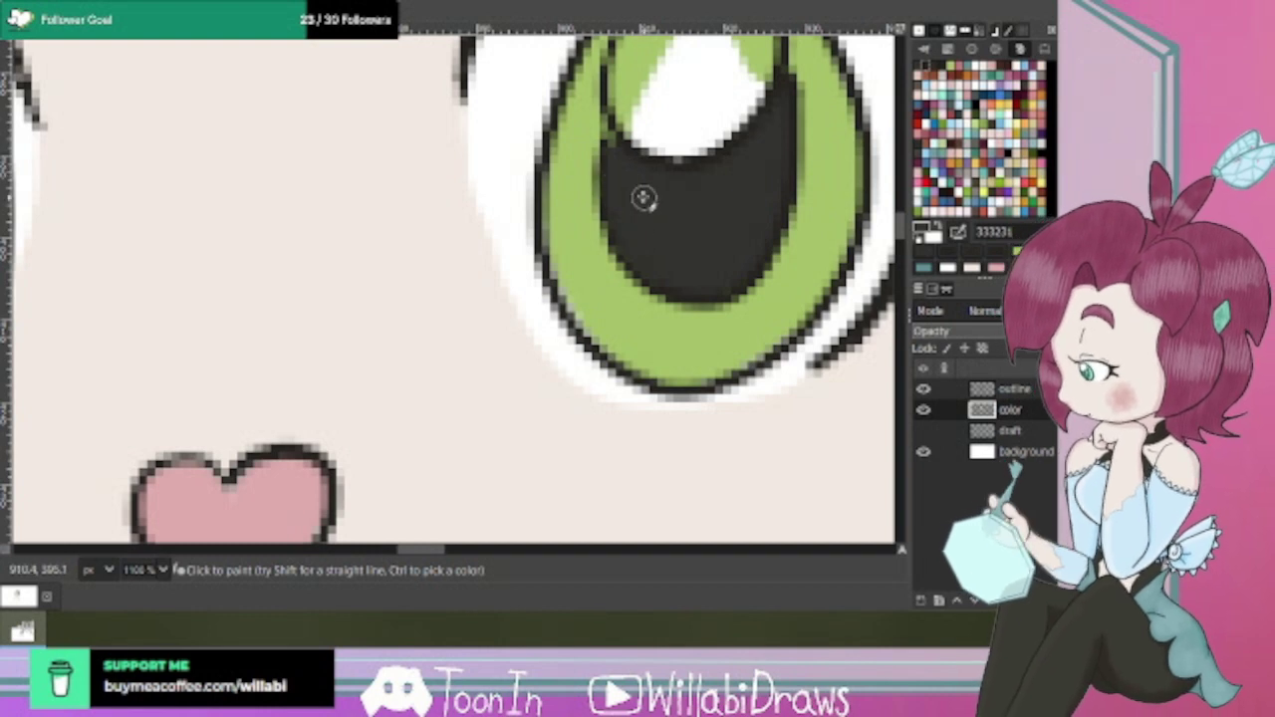
# Paint the round highlight of the right-hand eye solid white over the green.
pyautogui.click(980, 67)
pyautogui.scroll(3, 866, 220)
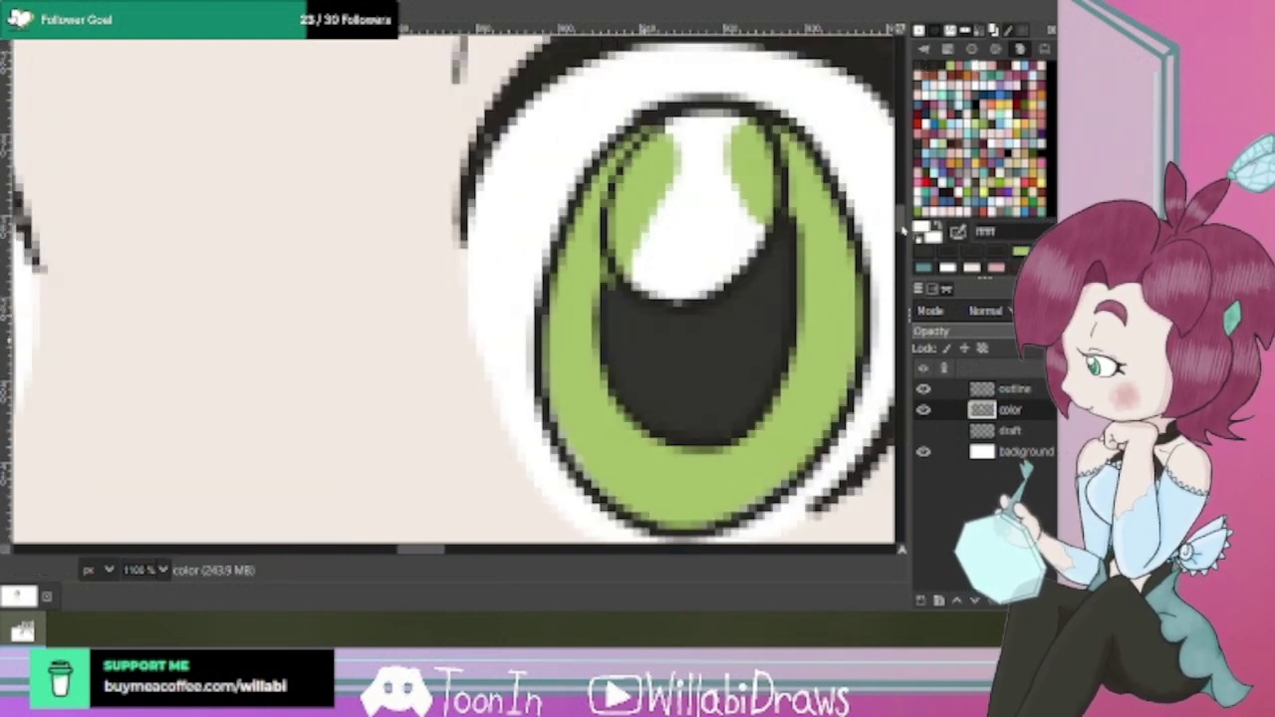
pyautogui.moveTo(697, 205)
pyautogui.mouseDown()
pyautogui.moveTo(651, 267)
pyautogui.moveTo(654, 250)
pyautogui.moveTo(630, 267)
pyautogui.moveTo(636, 319)
pyautogui.moveTo(624, 315)
pyautogui.moveTo(643, 248)
pyautogui.moveTo(658, 284)
pyautogui.moveTo(630, 249)
pyautogui.moveTo(663, 211)
pyautogui.moveTo(623, 299)
pyautogui.moveTo(632, 332)
pyautogui.moveTo(670, 346)
pyautogui.moveTo(746, 239)
pyautogui.moveTo(762, 281)
pyautogui.moveTo(759, 219)
pyautogui.moveTo(737, 202)
pyautogui.moveTo(748, 250)
pyautogui.moveTo(744, 195)
pyautogui.mouseUp()
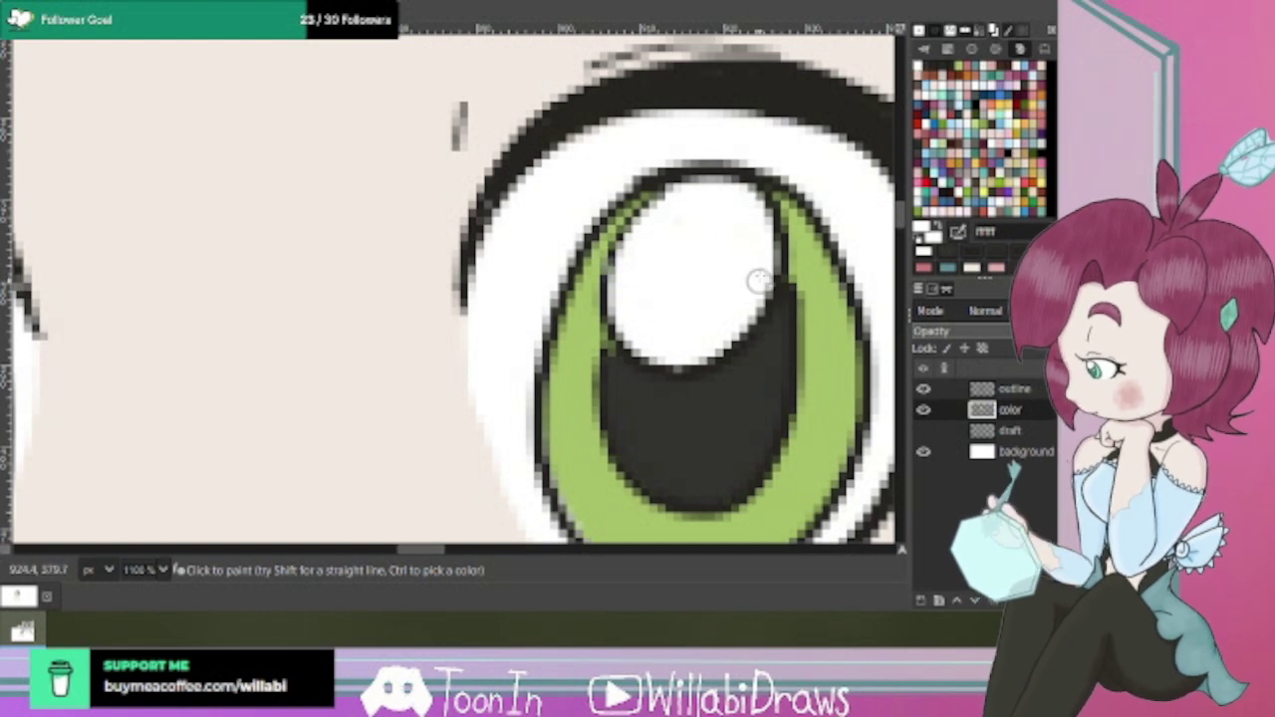
# Fill the left-hand eye's pupil with dark gray 333231 and paint its round highlight solid white.
pyautogui.scroll(-6, 705, 217)
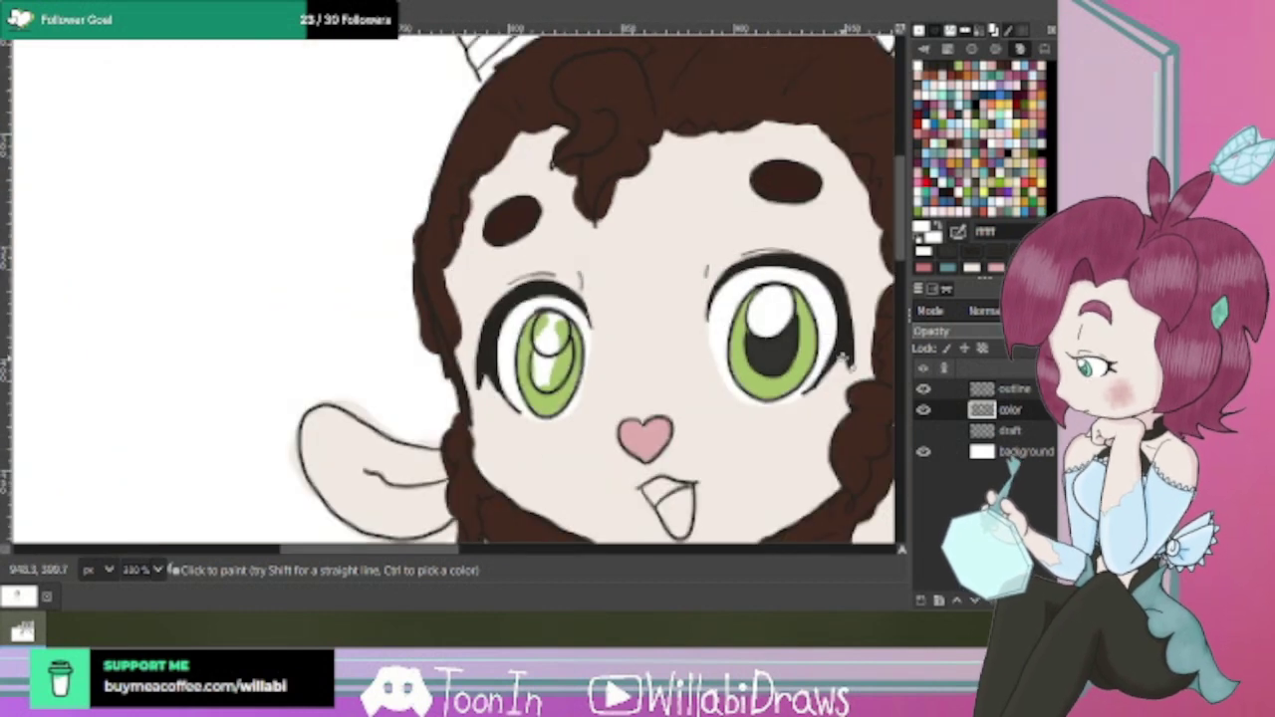
pyautogui.moveTo(902, 238); pyautogui.dragTo(899, 271)
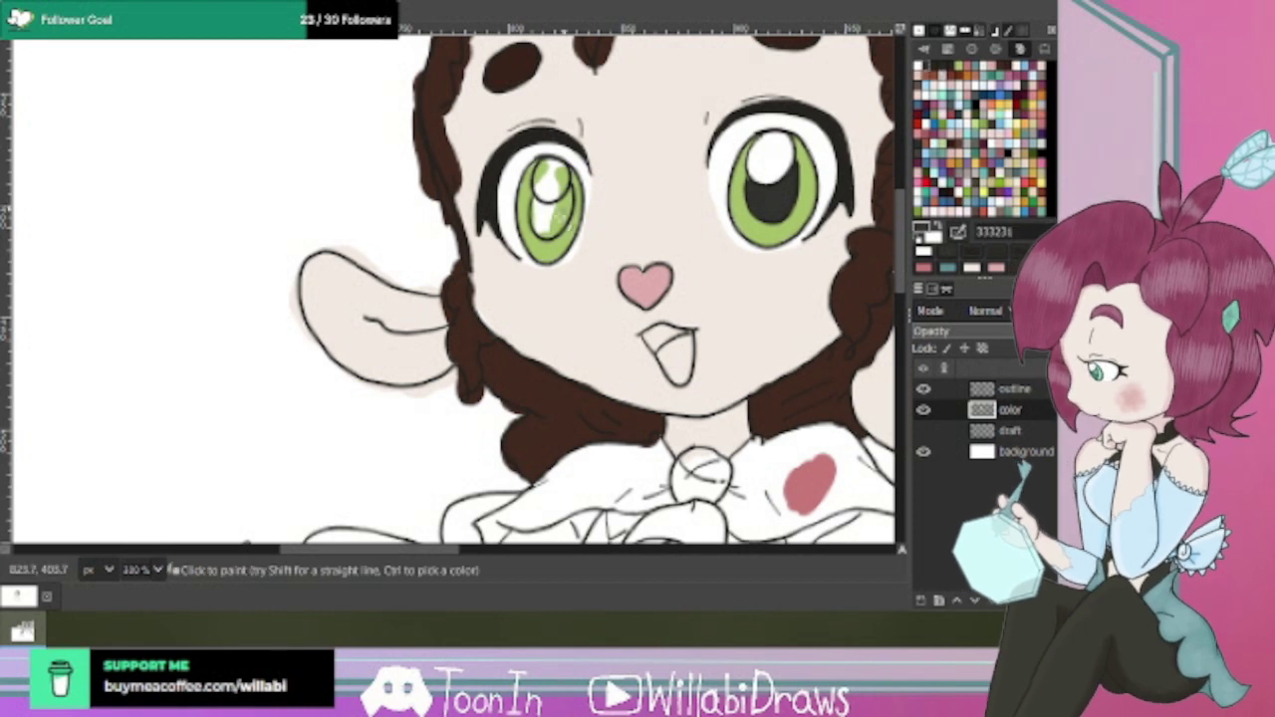
pyautogui.scroll(3, 565, 230)
pyautogui.moveTo(538, 209)
pyautogui.mouseDown()
pyautogui.moveTo(568, 234)
pyautogui.moveTo(589, 176)
pyautogui.moveTo(580, 225)
pyautogui.moveTo(536, 246)
pyautogui.moveTo(534, 268)
pyautogui.moveTo(499, 248)
pyautogui.moveTo(523, 274)
pyautogui.moveTo(528, 224)
pyautogui.moveTo(525, 237)
pyautogui.moveTo(542, 212)
pyautogui.moveTo(543, 231)
pyautogui.moveTo(568, 184)
pyautogui.moveTo(555, 254)
pyautogui.moveTo(567, 243)
pyautogui.moveTo(534, 273)
pyautogui.moveTo(566, 242)
pyautogui.moveTo(592, 162)
pyautogui.moveTo(578, 186)
pyautogui.moveTo(589, 204)
pyautogui.moveTo(552, 224)
pyautogui.moveTo(533, 269)
pyautogui.moveTo(504, 241)
pyautogui.moveTo(554, 196)
pyautogui.moveTo(503, 247)
pyautogui.moveTo(501, 205)
pyautogui.moveTo(536, 192)
pyautogui.moveTo(503, 206)
pyautogui.moveTo(496, 240)
pyautogui.moveTo(494, 181)
pyautogui.moveTo(495, 244)
pyautogui.moveTo(533, 221)
pyautogui.mouseUp()
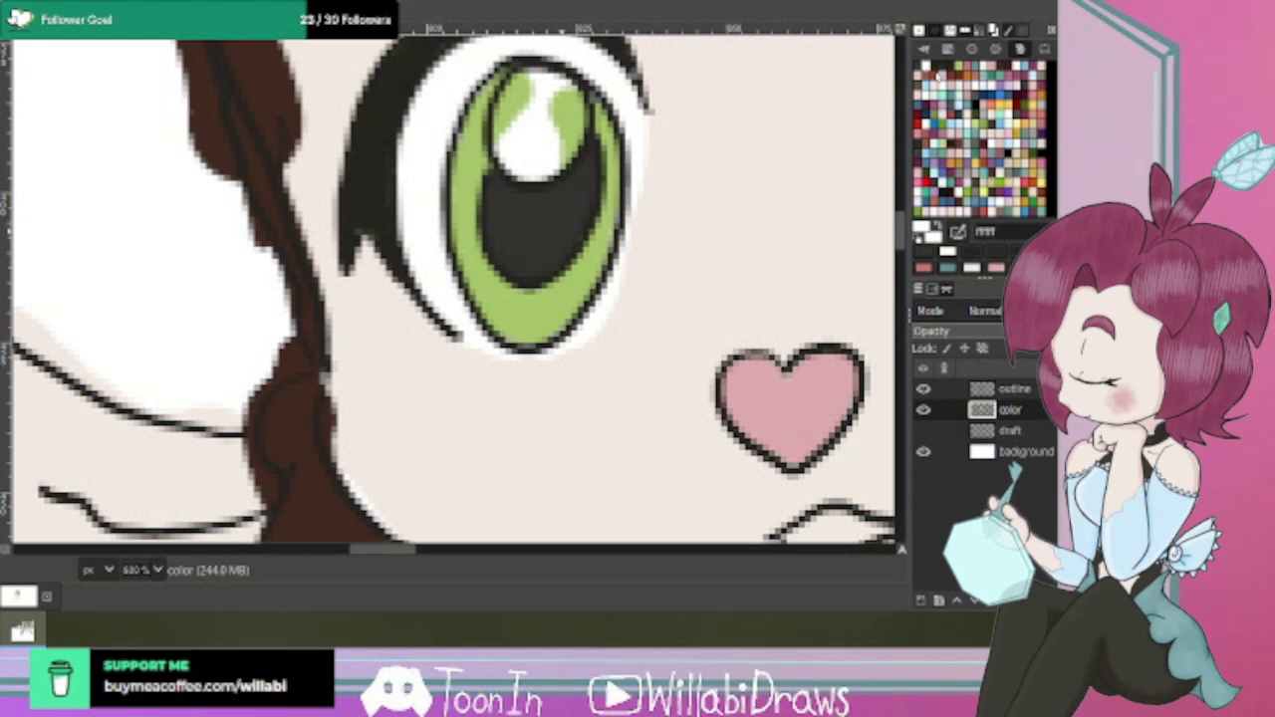
pyautogui.moveTo(548, 119)
pyautogui.mouseDown()
pyautogui.moveTo(529, 97)
pyautogui.moveTo(512, 131)
pyautogui.moveTo(558, 144)
pyautogui.moveTo(575, 109)
pyautogui.moveTo(521, 85)
pyautogui.moveTo(507, 114)
pyautogui.moveTo(518, 93)
pyautogui.moveTo(570, 143)
pyautogui.moveTo(560, 87)
pyautogui.moveTo(533, 81)
pyautogui.moveTo(501, 149)
pyautogui.moveTo(526, 162)
pyautogui.moveTo(561, 149)
pyautogui.mouseUp()
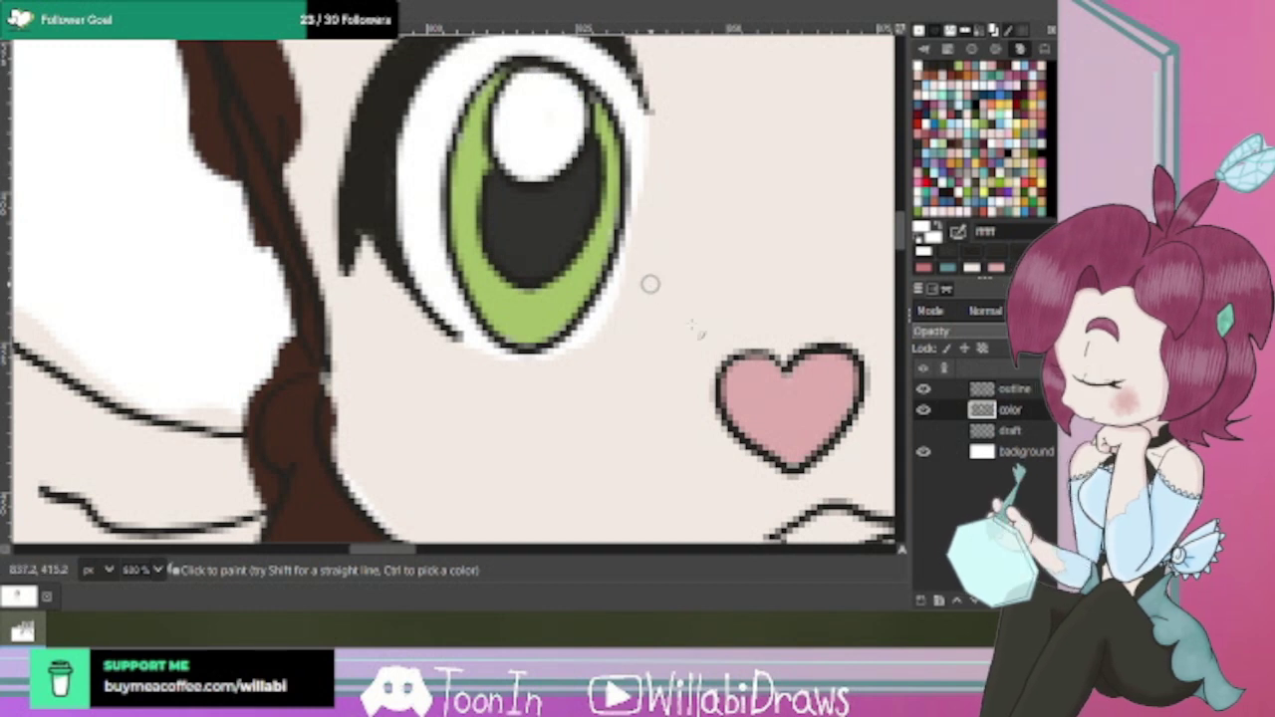
pyautogui.scroll(-4, 648, 282)
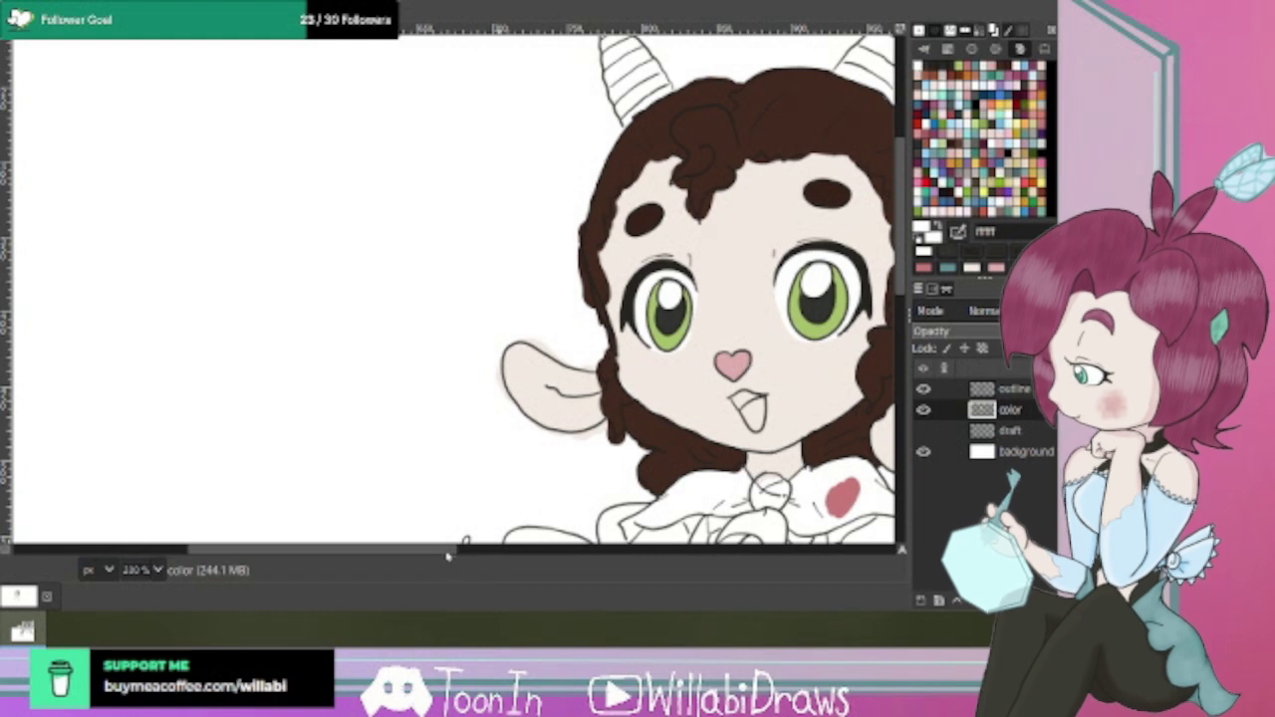
pyautogui.hscroll(5, 453, 289)
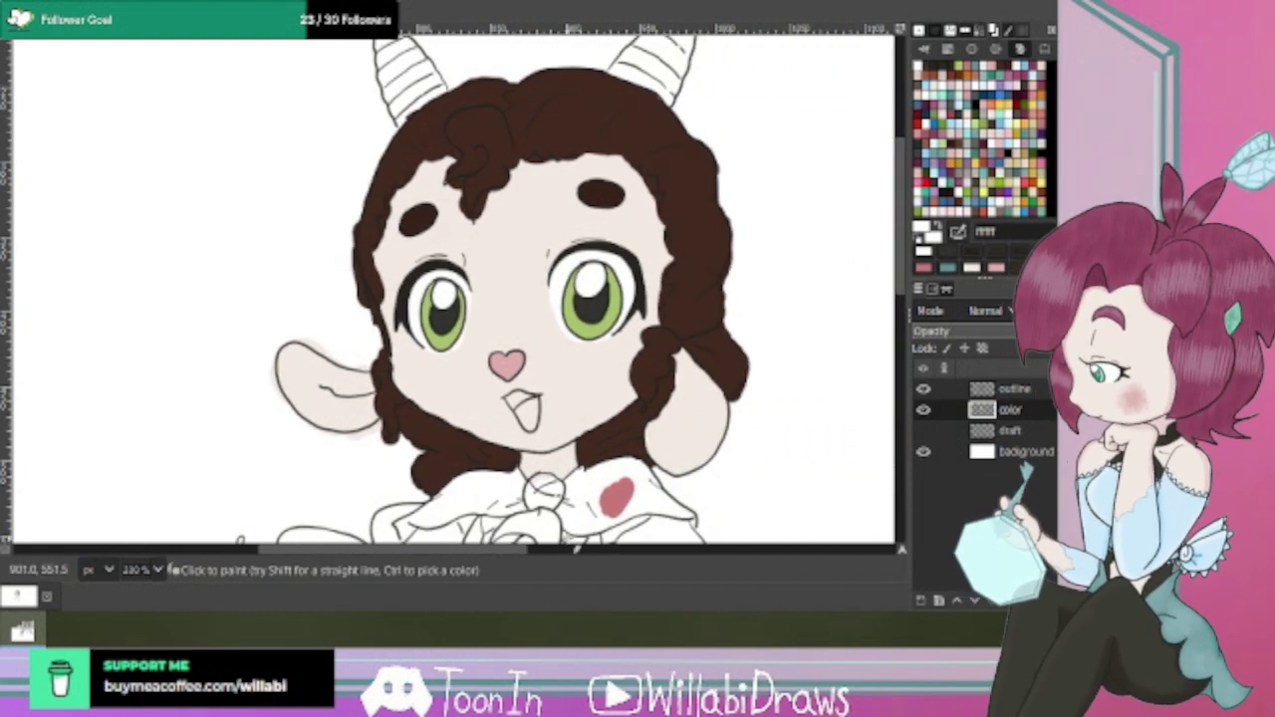
pyautogui.moveTo(905, 211); pyautogui.dragTo(906, 247)
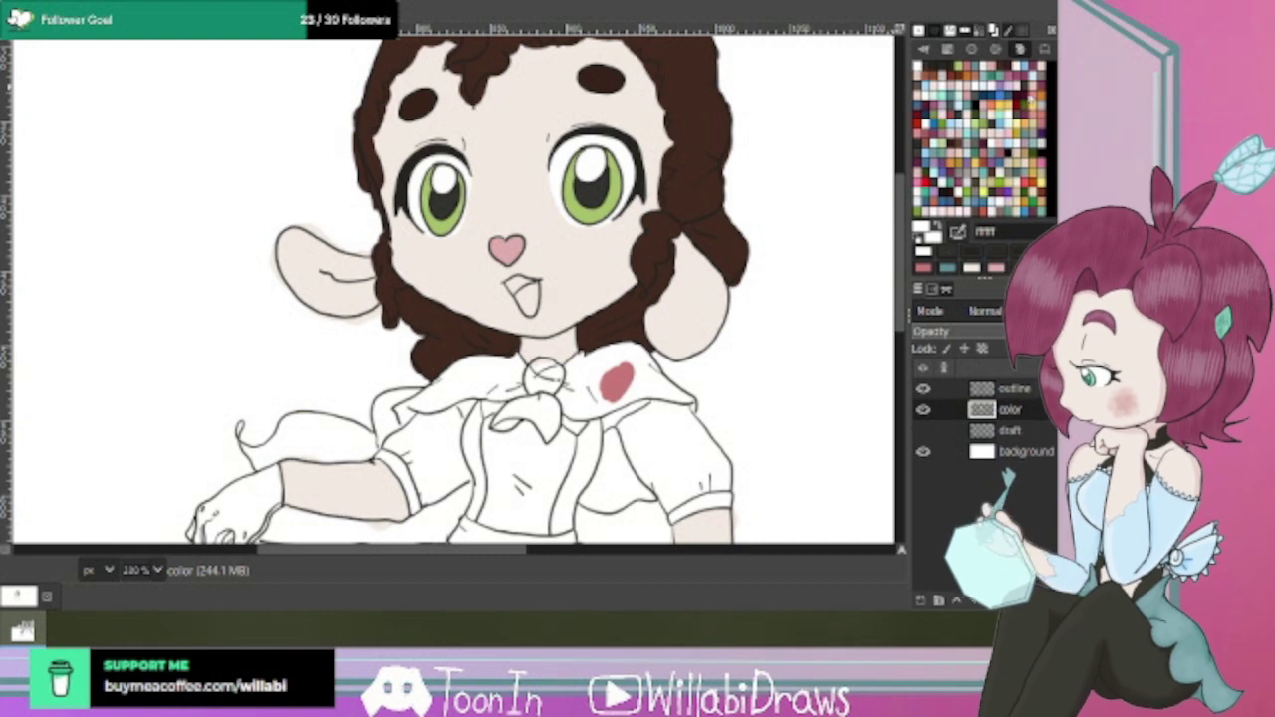
# Set the paint color to dark gray 333231 and fill the mouth opening above the tongue.
pyautogui.click(933, 70)
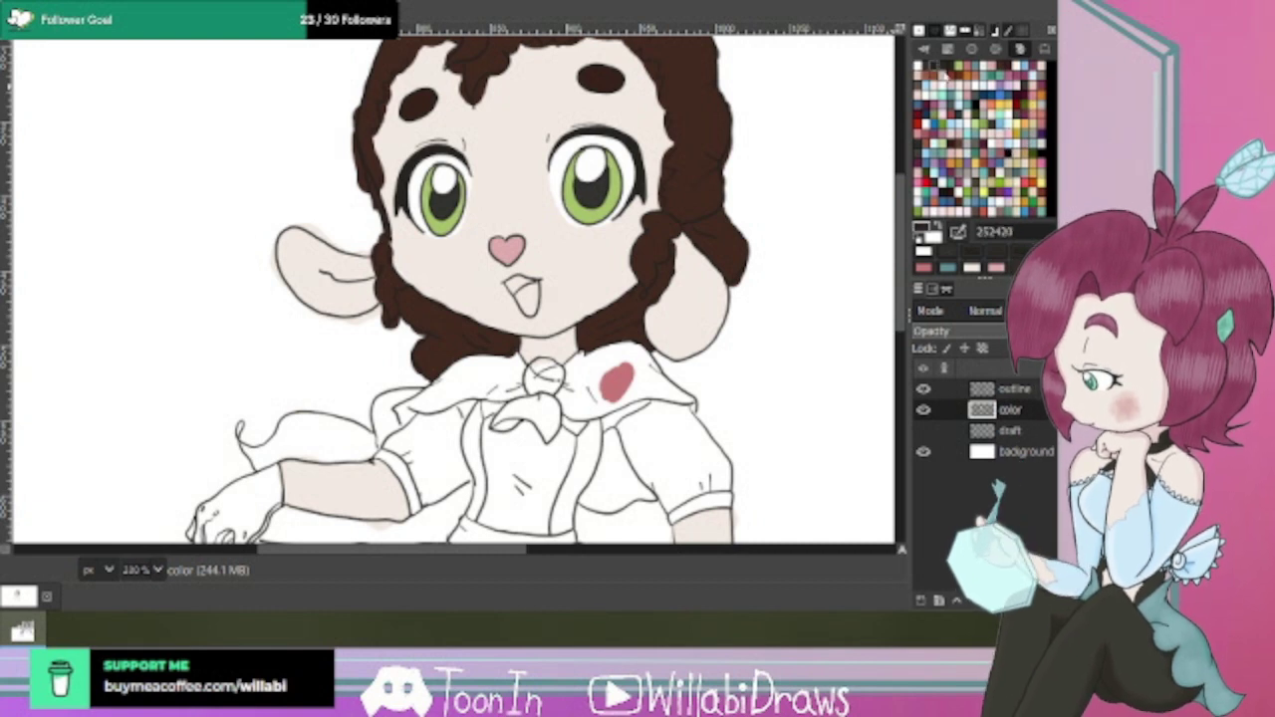
pyautogui.click(918, 65)
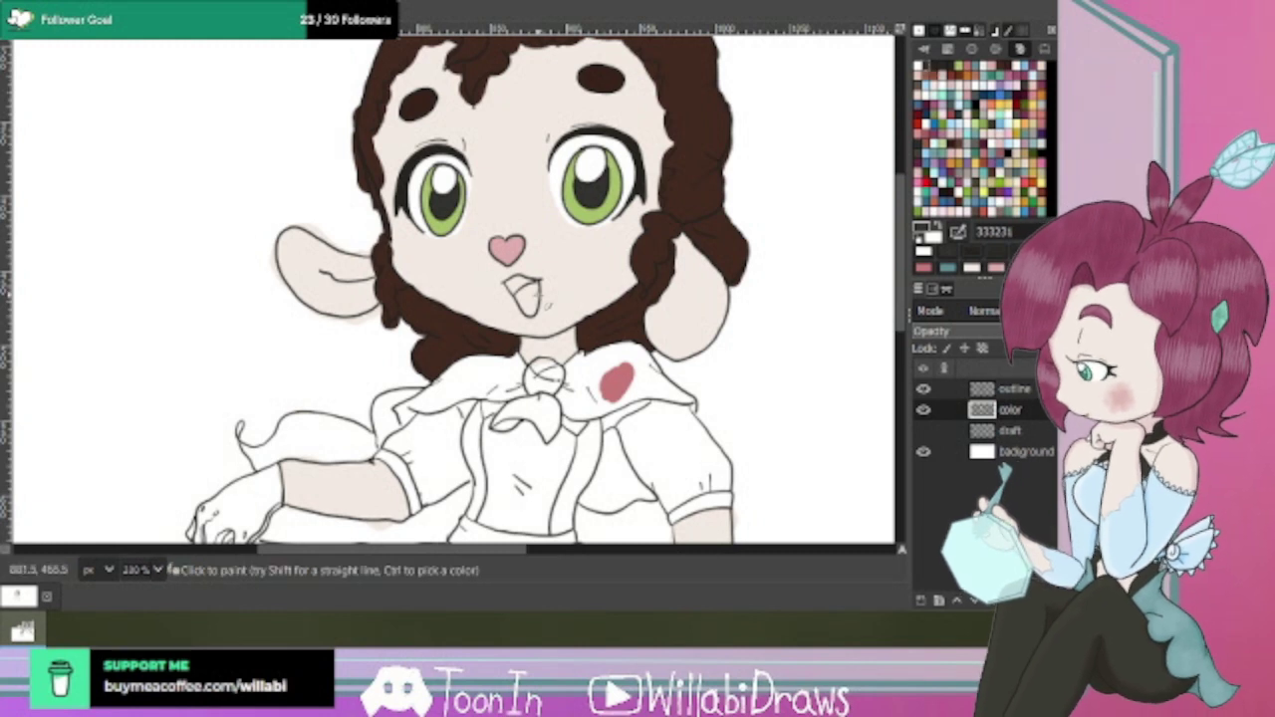
pyautogui.scroll(4, 518, 289)
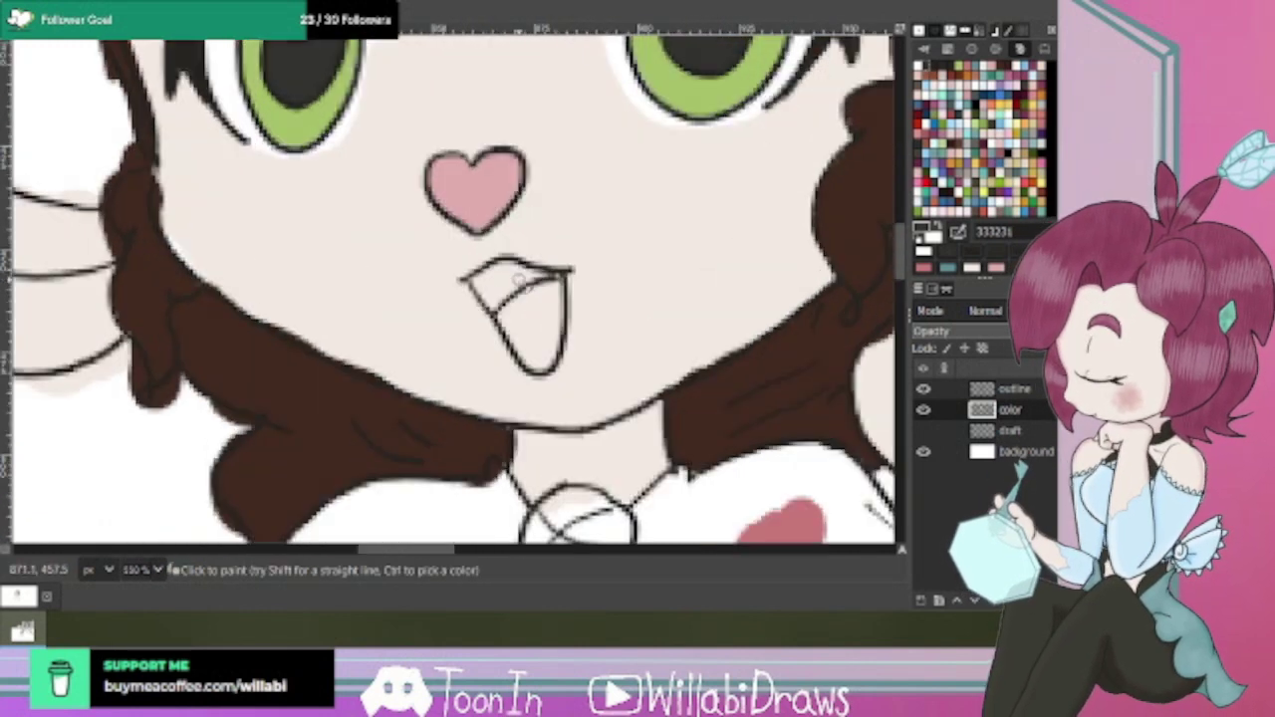
pyautogui.moveTo(498, 284)
pyautogui.mouseDown()
pyautogui.moveTo(484, 319)
pyautogui.moveTo(517, 282)
pyautogui.moveTo(555, 271)
pyautogui.moveTo(484, 271)
pyautogui.moveTo(467, 291)
pyautogui.moveTo(481, 312)
pyautogui.moveTo(530, 268)
pyautogui.moveTo(481, 283)
pyautogui.moveTo(496, 262)
pyautogui.moveTo(539, 282)
pyautogui.moveTo(612, 276)
pyautogui.moveTo(460, 283)
pyautogui.moveTo(501, 269)
pyautogui.moveTo(513, 290)
pyautogui.moveTo(612, 263)
pyautogui.mouseUp()
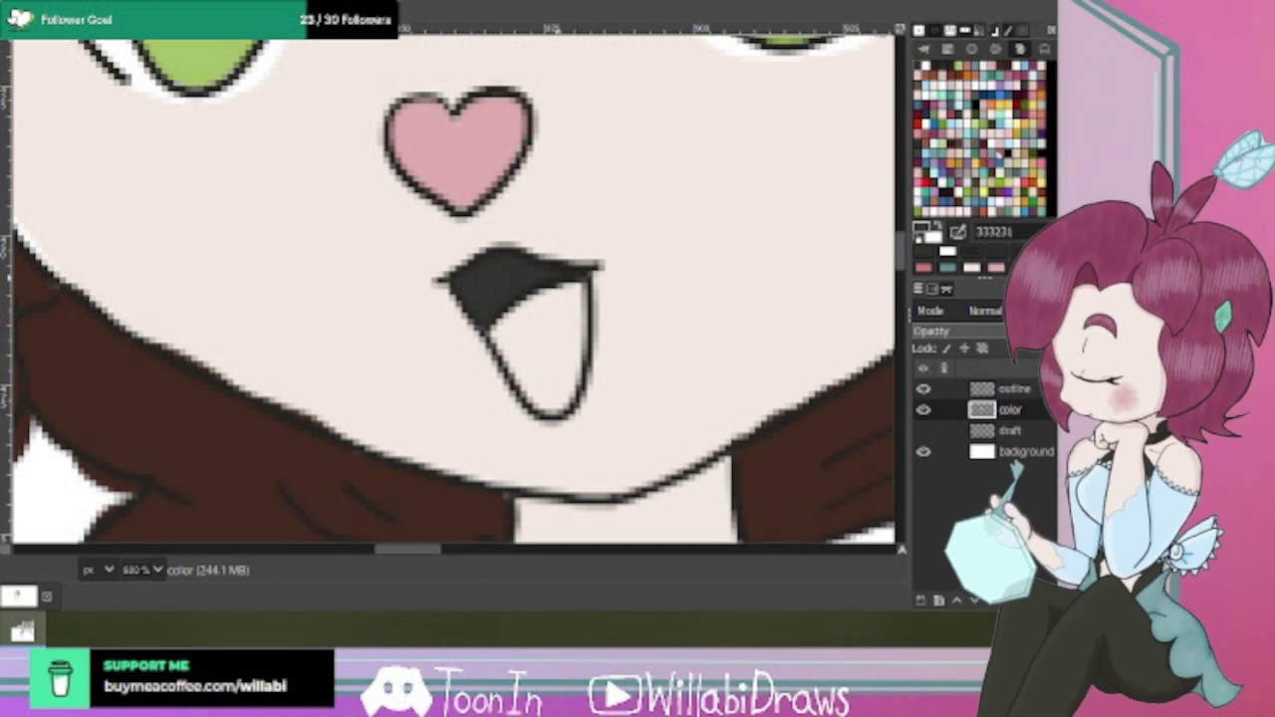
# Set the paint color to salmon pink d8988b and fill the whole tongue up to its outline.
pyautogui.click(1036, 117)
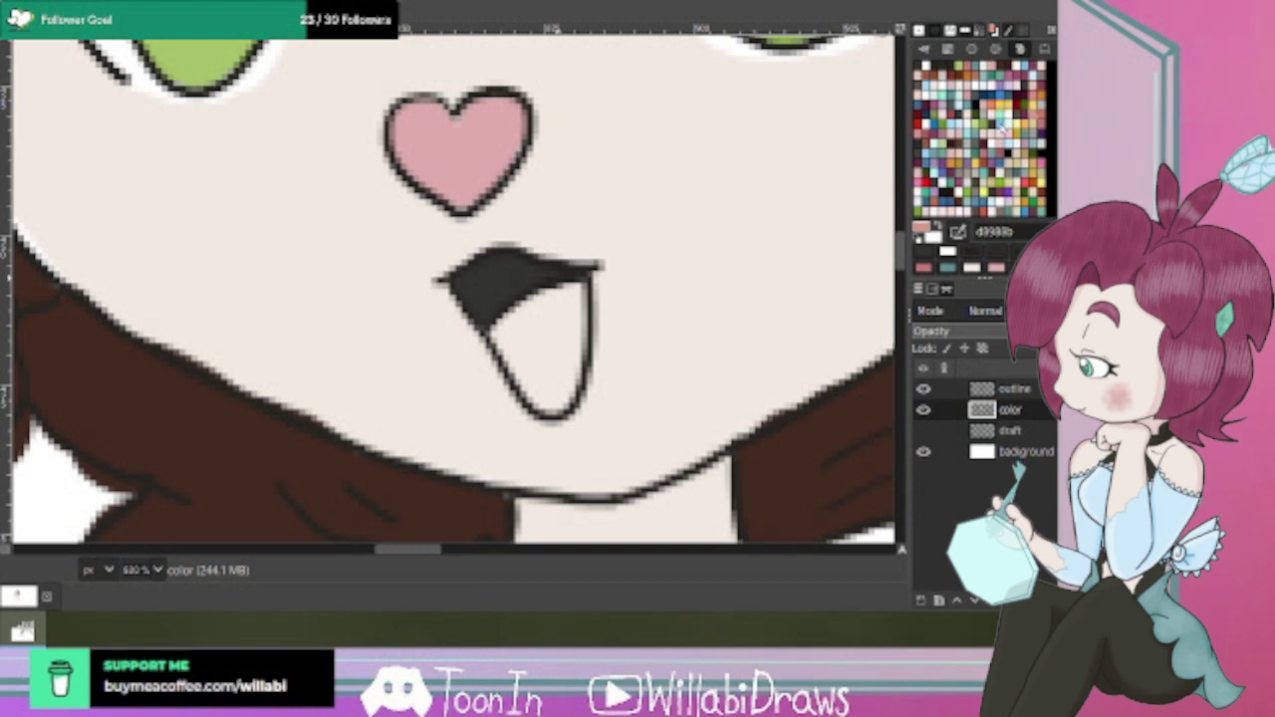
pyautogui.moveTo(563, 304)
pyautogui.mouseDown()
pyautogui.moveTo(560, 344)
pyautogui.moveTo(588, 362)
pyautogui.mouseUp()
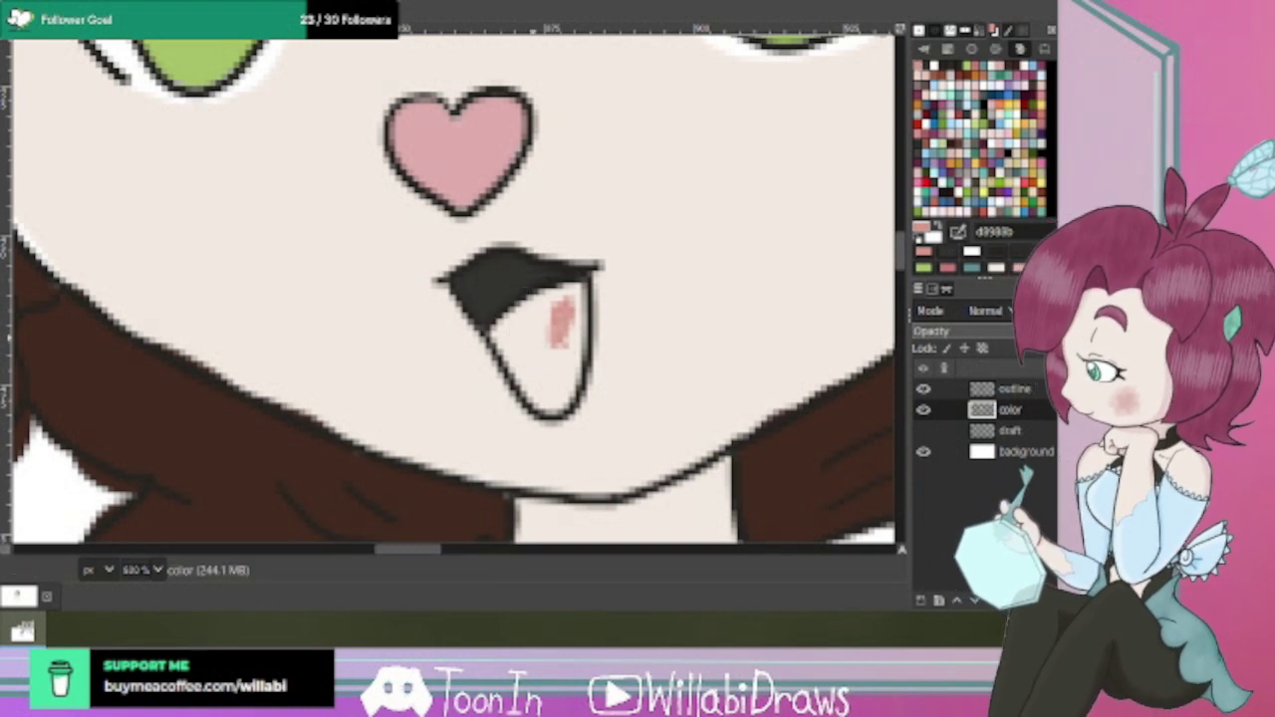
pyautogui.moveTo(543, 299)
pyautogui.mouseDown()
pyautogui.moveTo(564, 398)
pyautogui.moveTo(563, 334)
pyautogui.moveTo(568, 351)
pyautogui.mouseUp()
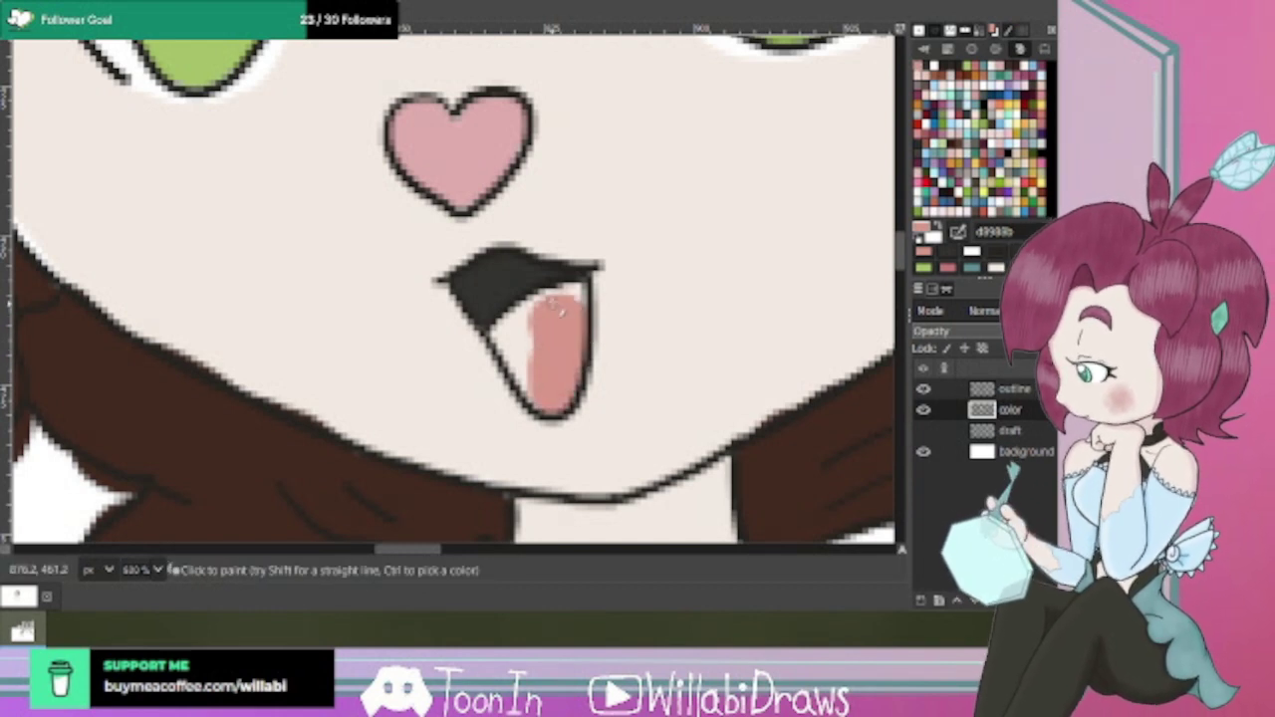
pyautogui.moveTo(558, 307)
pyautogui.mouseDown()
pyautogui.moveTo(575, 288)
pyautogui.moveTo(545, 301)
pyautogui.moveTo(522, 377)
pyautogui.moveTo(532, 391)
pyautogui.mouseUp()
pyautogui.moveTo(535, 321)
pyautogui.mouseDown()
pyautogui.moveTo(557, 293)
pyautogui.moveTo(517, 353)
pyautogui.moveTo(500, 341)
pyautogui.moveTo(519, 315)
pyautogui.moveTo(551, 302)
pyautogui.mouseUp()
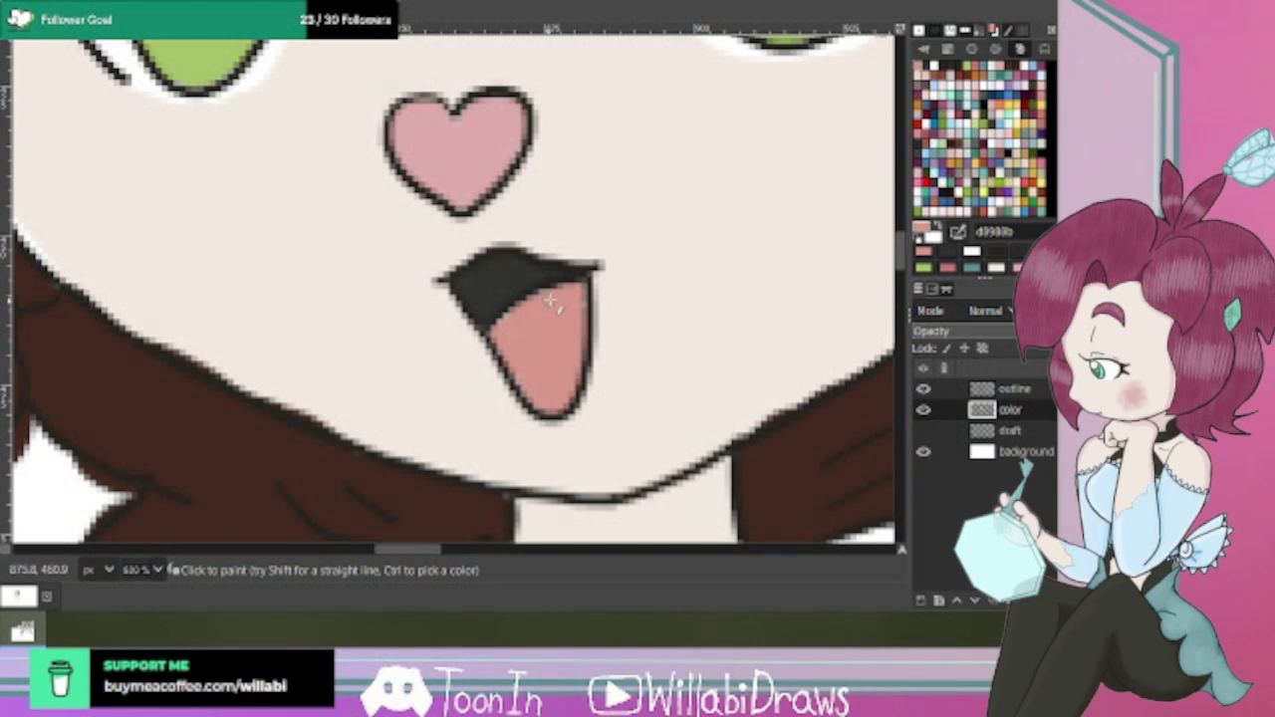
pyautogui.moveTo(508, 364); pyautogui.dragTo(544, 401)
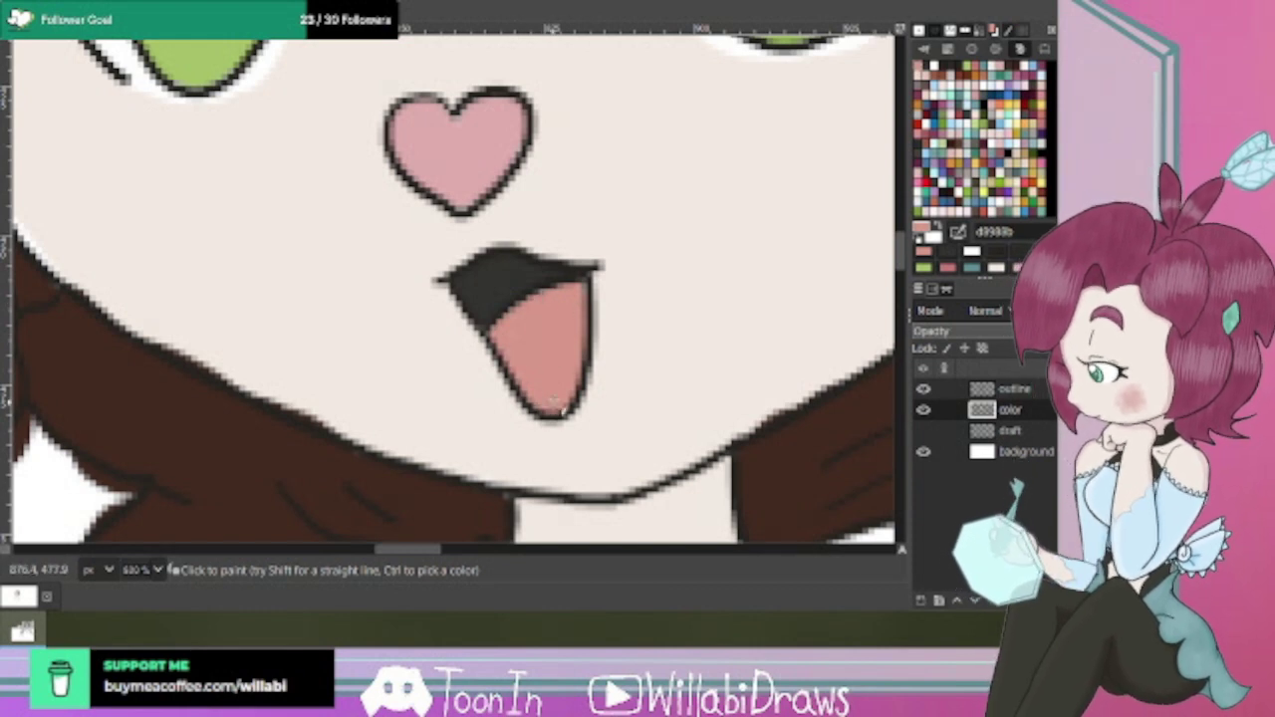
pyautogui.scroll(-3, 701, 341)
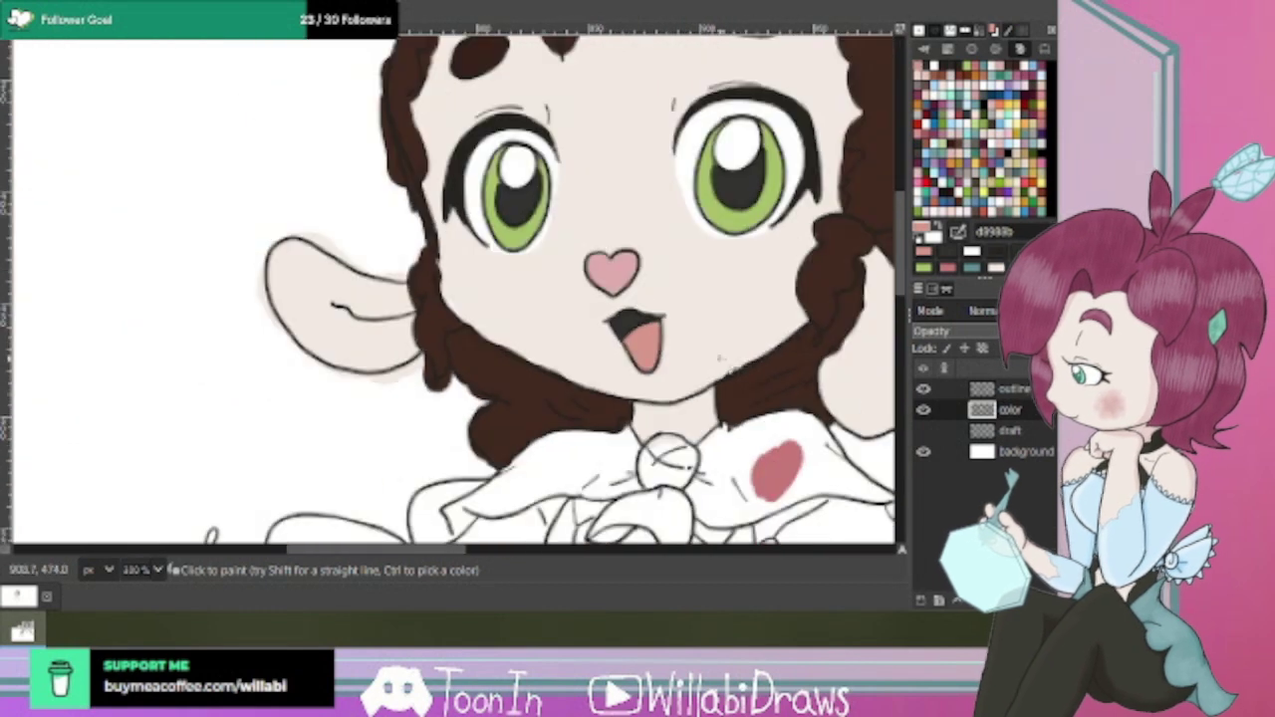
pyautogui.press('-')
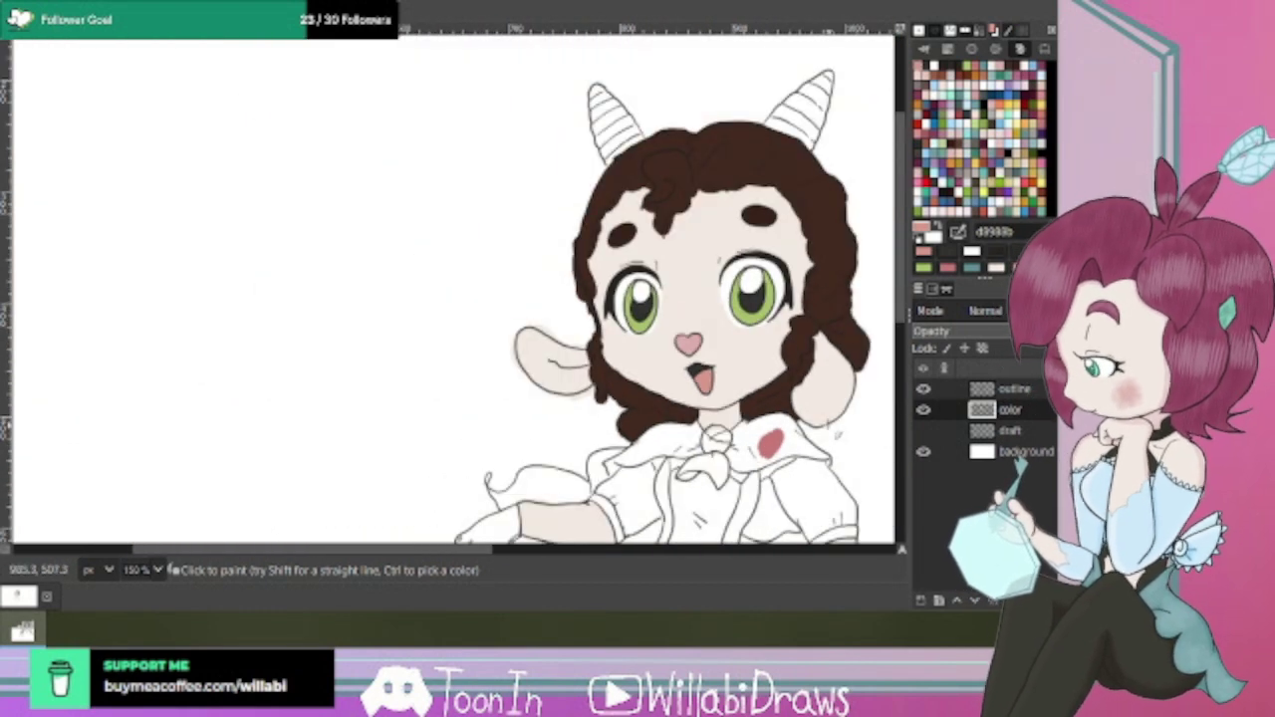
# Choose skin colour f2e9e1 and paint a jagged skin edge into the hair beside the character's right-hand eye in the drawing.
pyautogui.moveTo(478, 551); pyautogui.dragTo(585, 560)
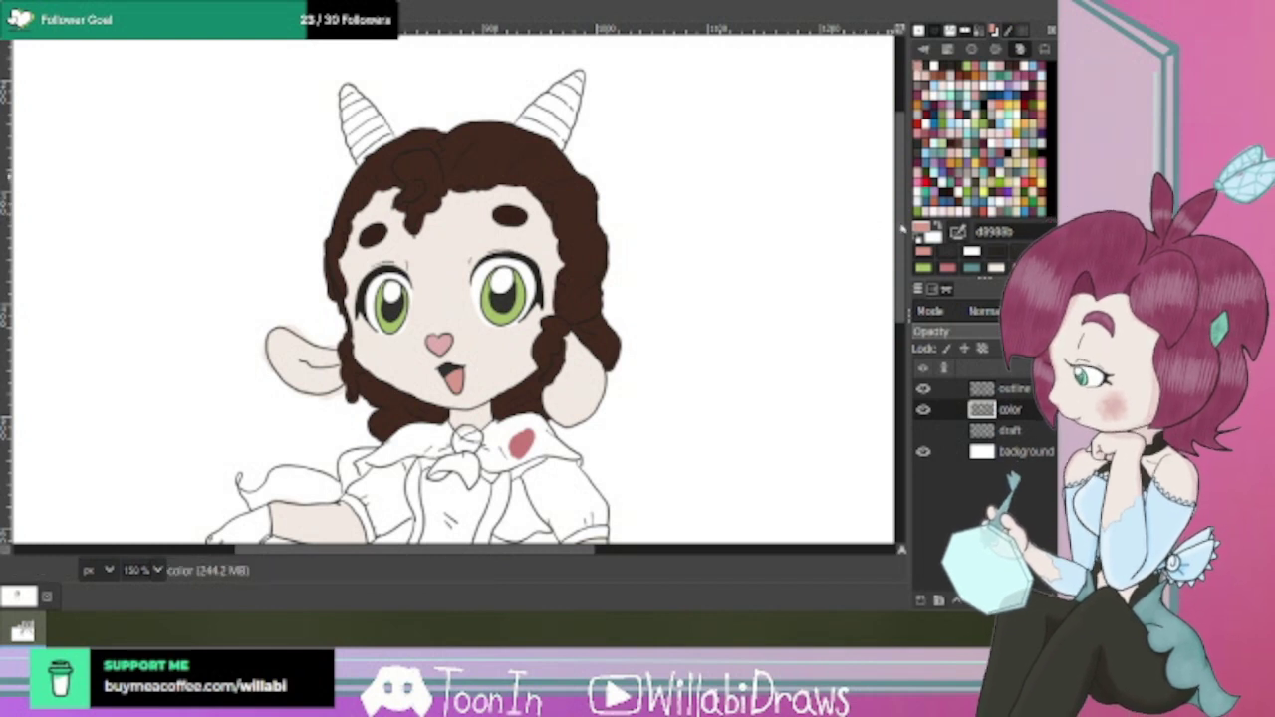
pyautogui.moveTo(902, 228); pyautogui.dragTo(900, 280)
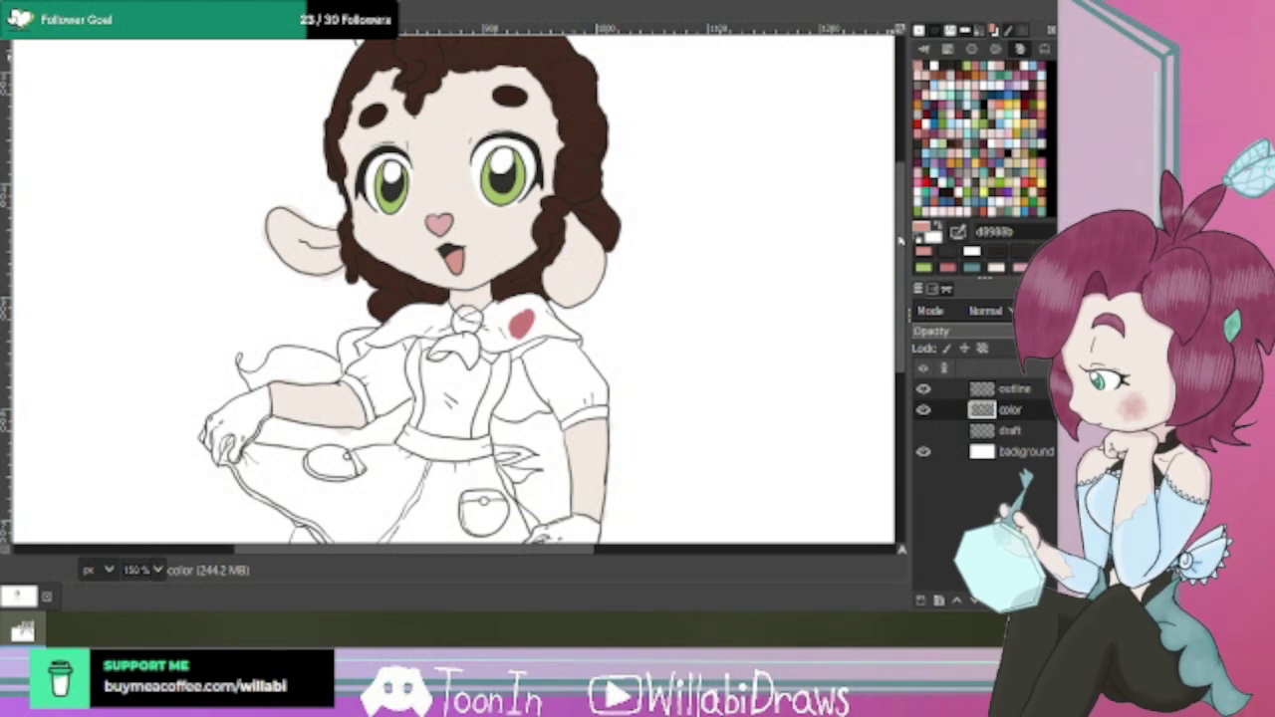
pyautogui.click(993, 66)
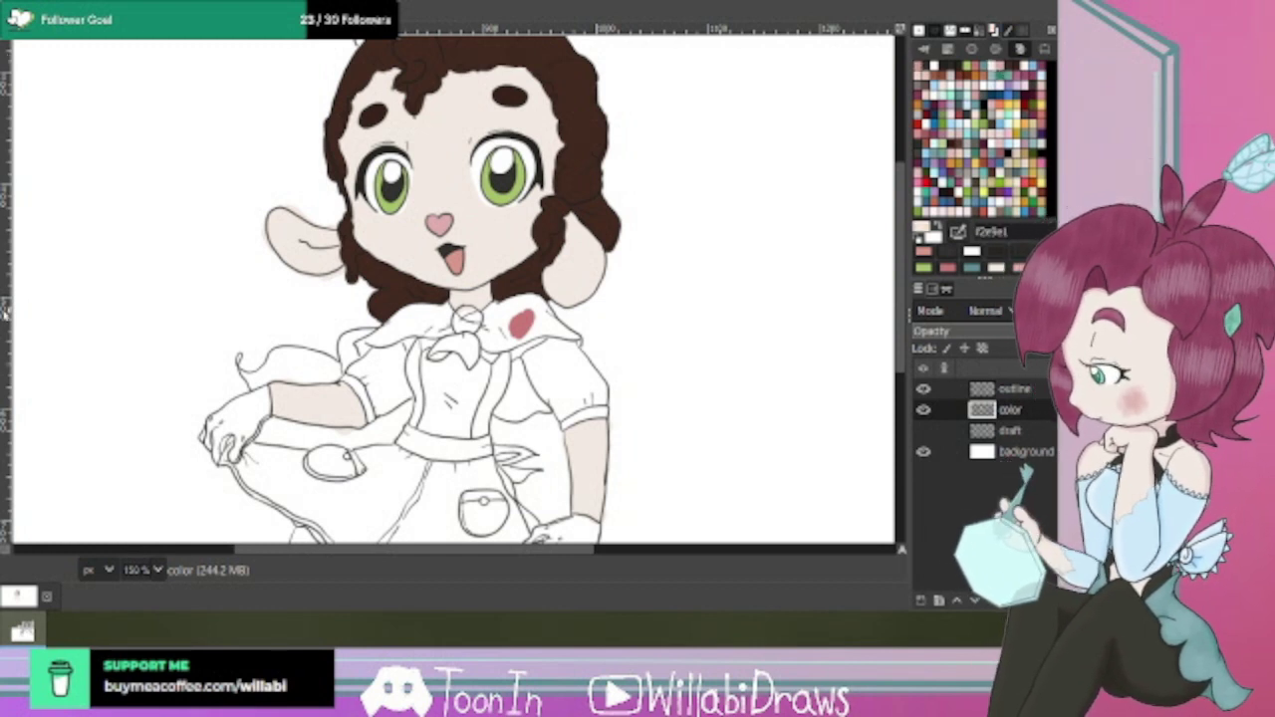
pyautogui.keyDown('ctrl'); pyautogui.scroll(2, 568, 159); pyautogui.keyUp('ctrl')
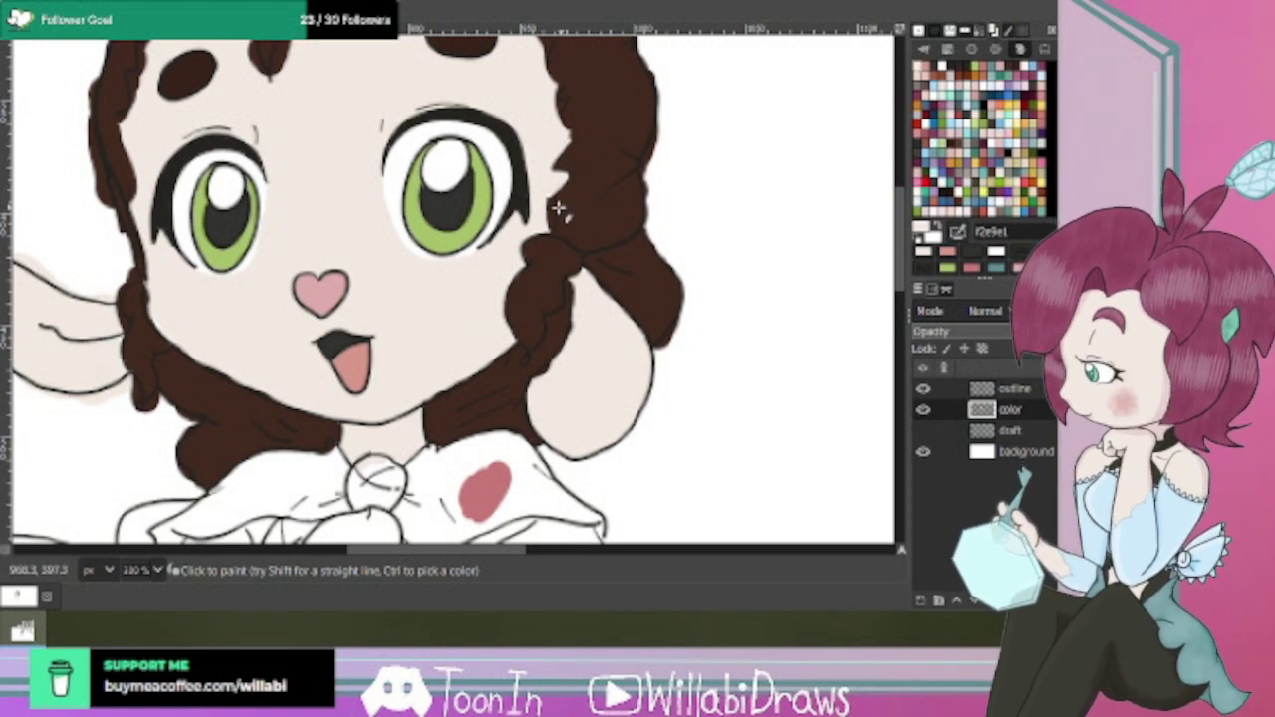
pyautogui.scroll(1, 563, 199)
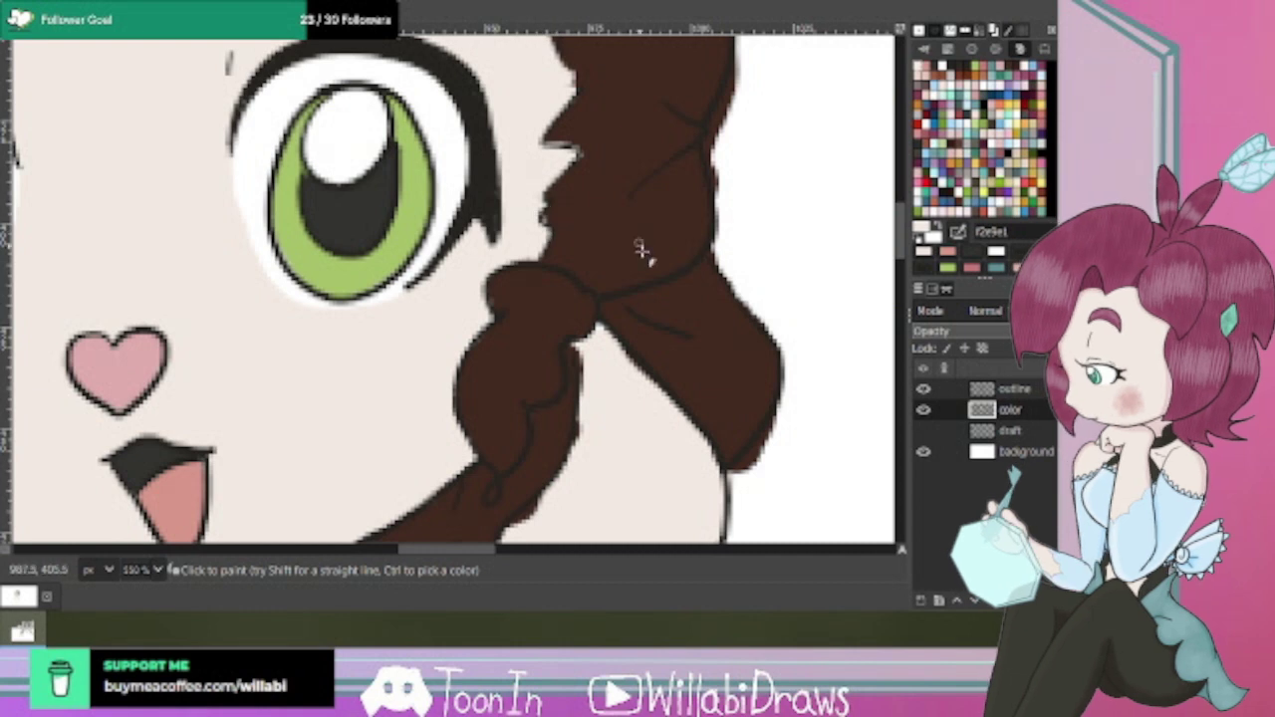
pyautogui.scroll(5, 902, 254)
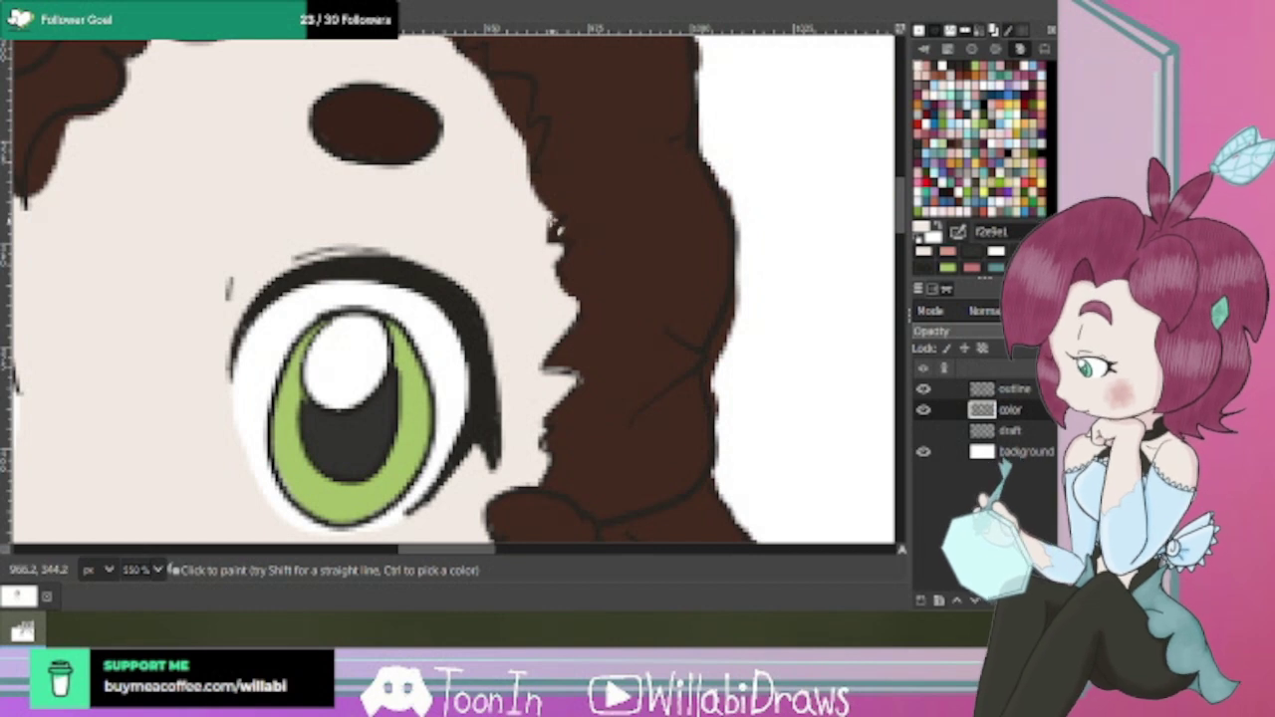
pyautogui.moveTo(580, 202)
pyautogui.mouseDown()
pyautogui.moveTo(558, 156)
pyautogui.moveTo(532, 139)
pyautogui.moveTo(528, 151)
pyautogui.moveTo(537, 140)
pyautogui.moveTo(536, 186)
pyautogui.mouseUp()
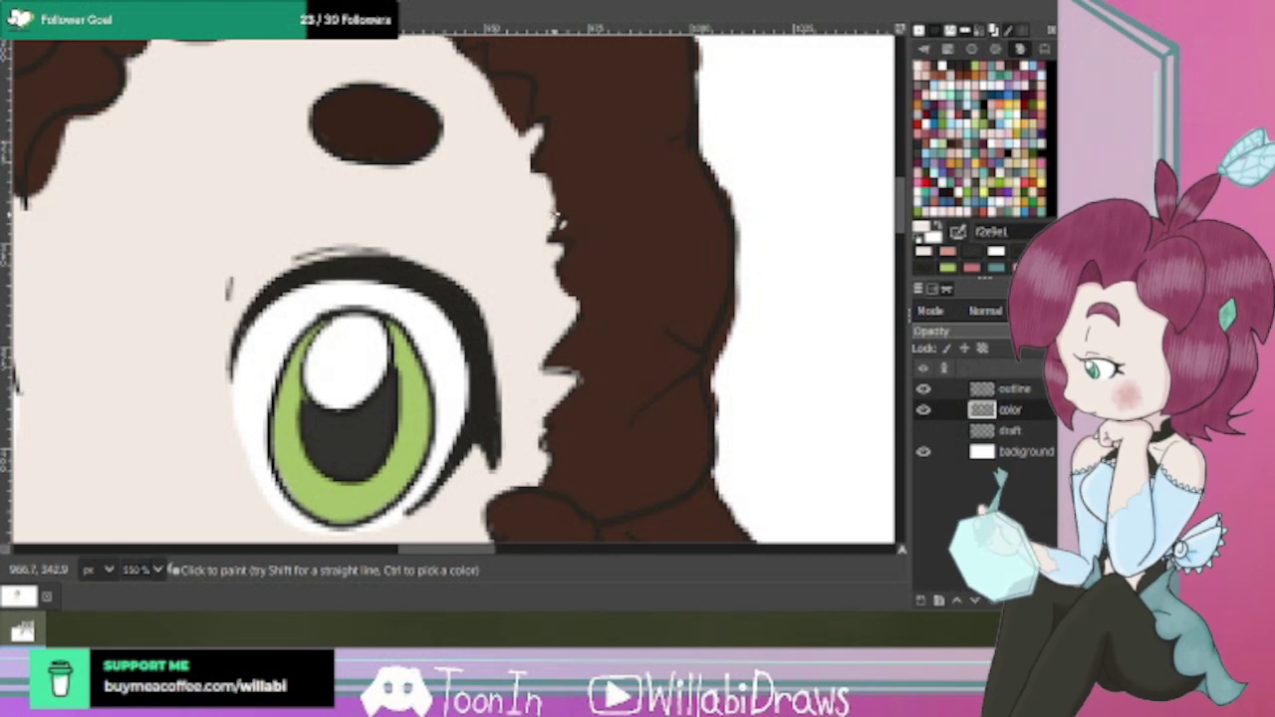
pyautogui.scroll(2, 823, 213)
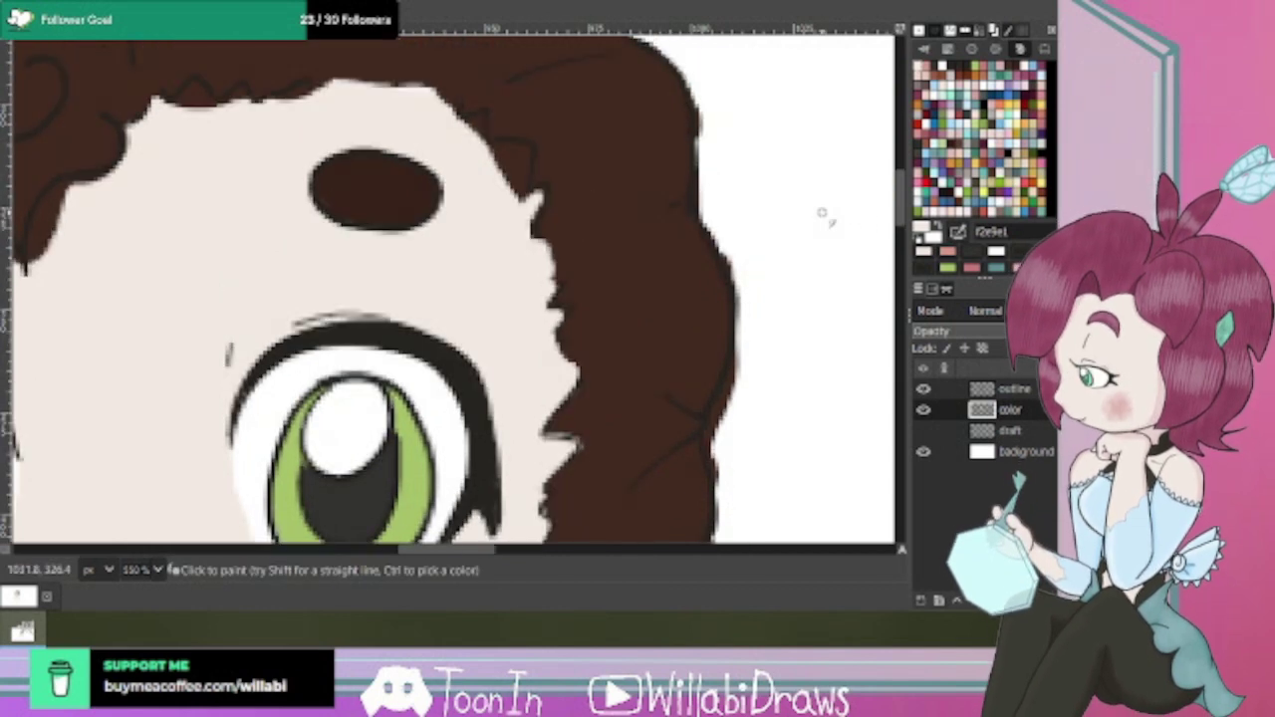
pyautogui.moveTo(521, 204)
pyautogui.mouseDown()
pyautogui.moveTo(519, 159)
pyautogui.moveTo(510, 184)
pyautogui.moveTo(496, 153)
pyautogui.moveTo(508, 181)
pyautogui.moveTo(510, 150)
pyautogui.moveTo(520, 154)
pyautogui.moveTo(500, 164)
pyautogui.moveTo(541, 209)
pyautogui.mouseUp()
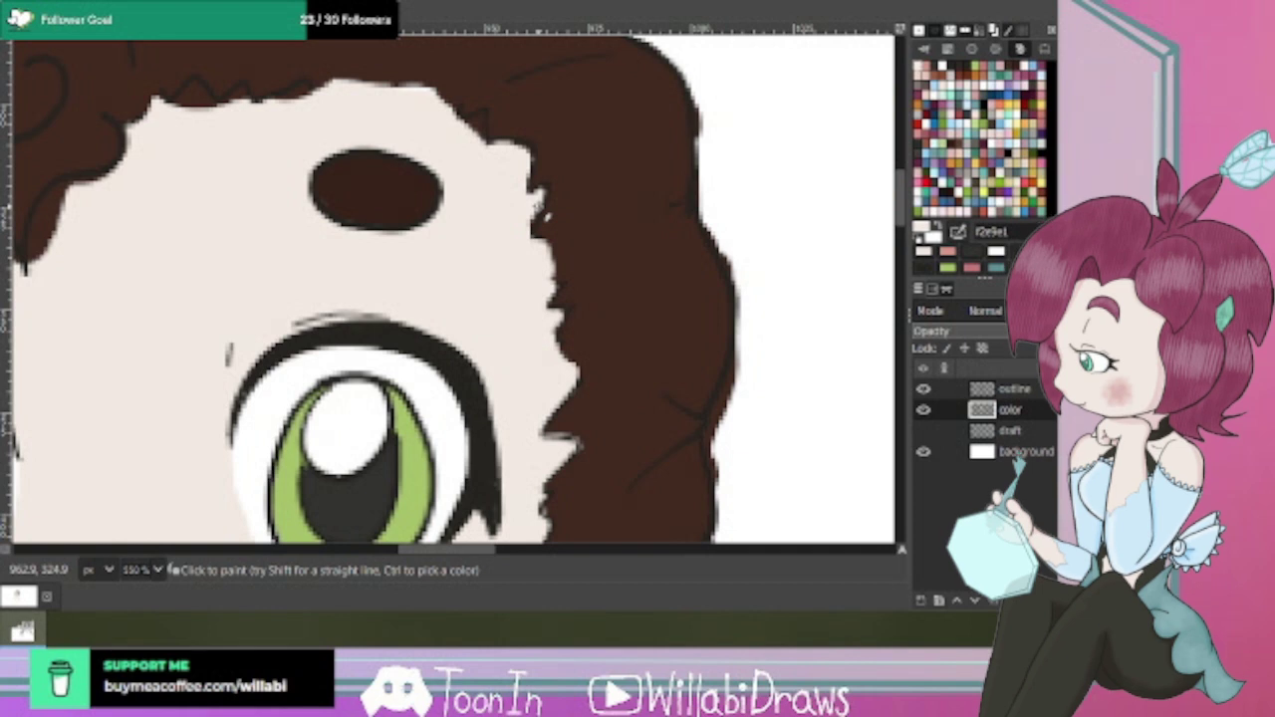
# Paint skin colour into jagged notches along the forehead hairline, from above the right-hand eyebrow to the fringe curl.
pyautogui.scroll(3, 498, 213)
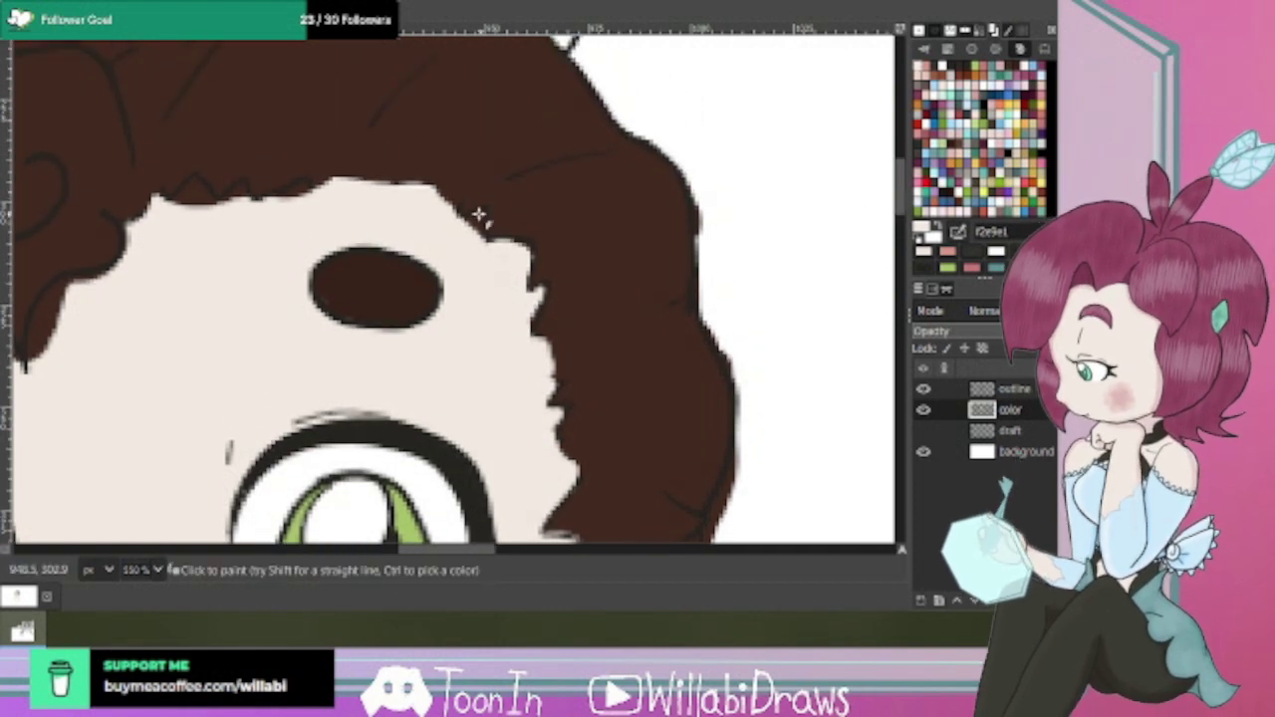
pyautogui.moveTo(478, 214); pyautogui.dragTo(482, 245)
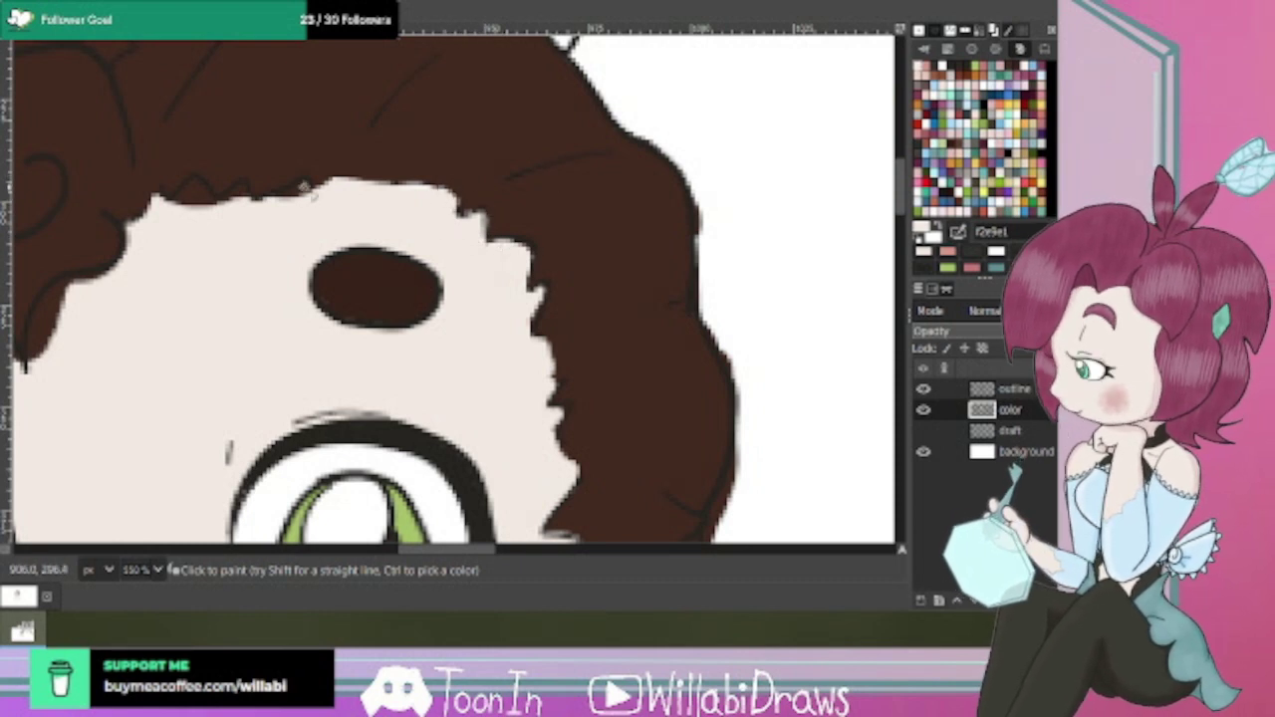
pyautogui.moveTo(305, 187)
pyautogui.mouseDown()
pyautogui.moveTo(283, 210)
pyautogui.moveTo(223, 209)
pyautogui.moveTo(236, 200)
pyautogui.moveTo(266, 232)
pyautogui.moveTo(384, 189)
pyautogui.moveTo(200, 200)
pyautogui.mouseUp()
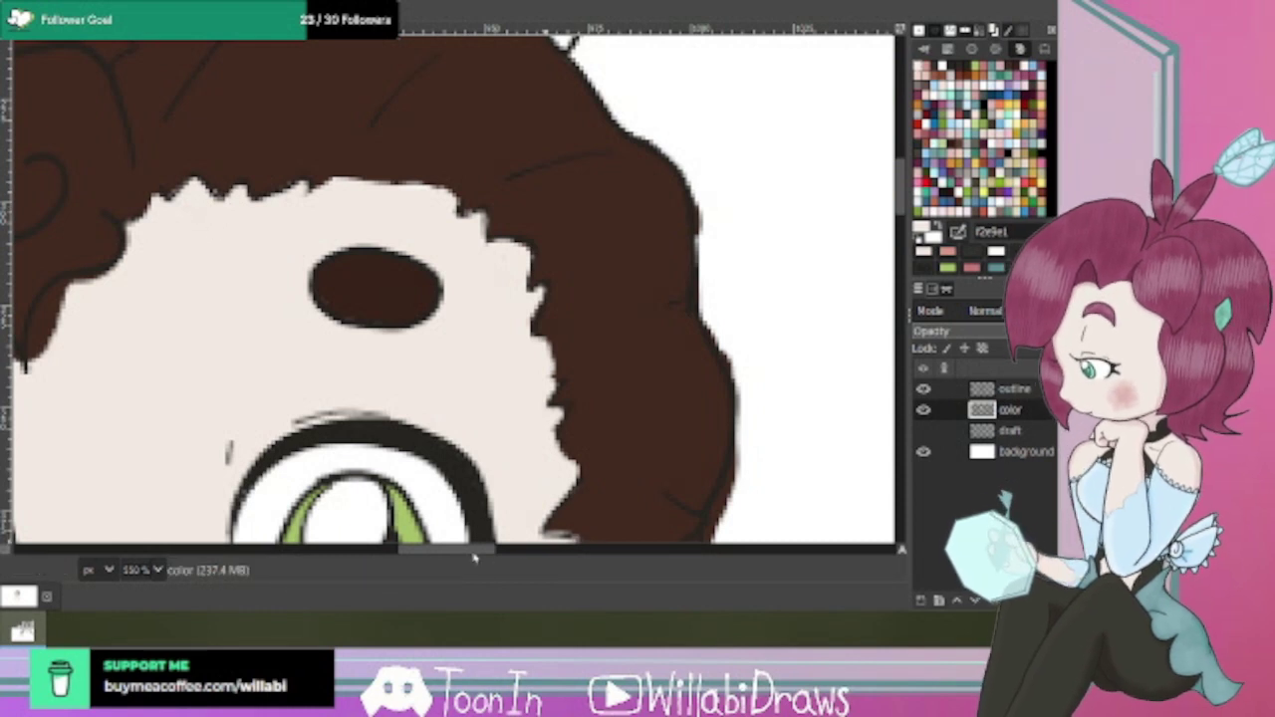
# Clean up the skin colour around the central fringe curl and cut a jagged hairline beside the left-hand eyebrow.
pyautogui.moveTo(475, 554); pyautogui.dragTo(446, 554)
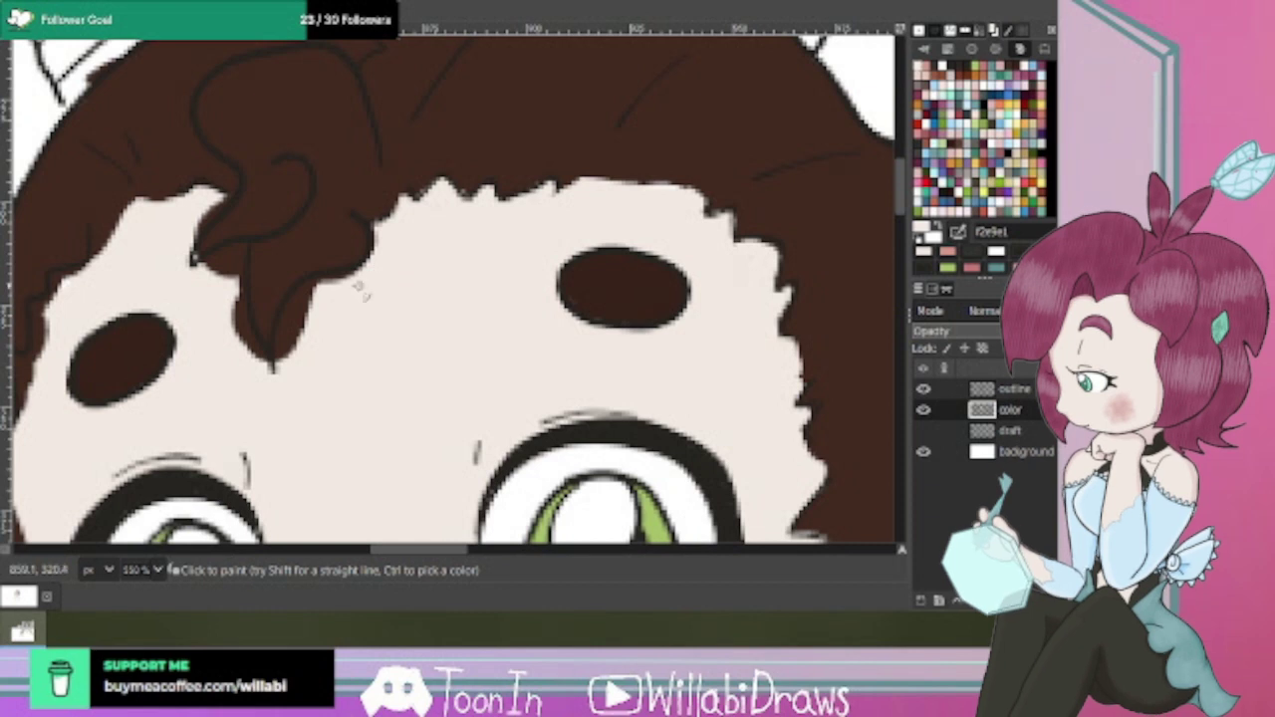
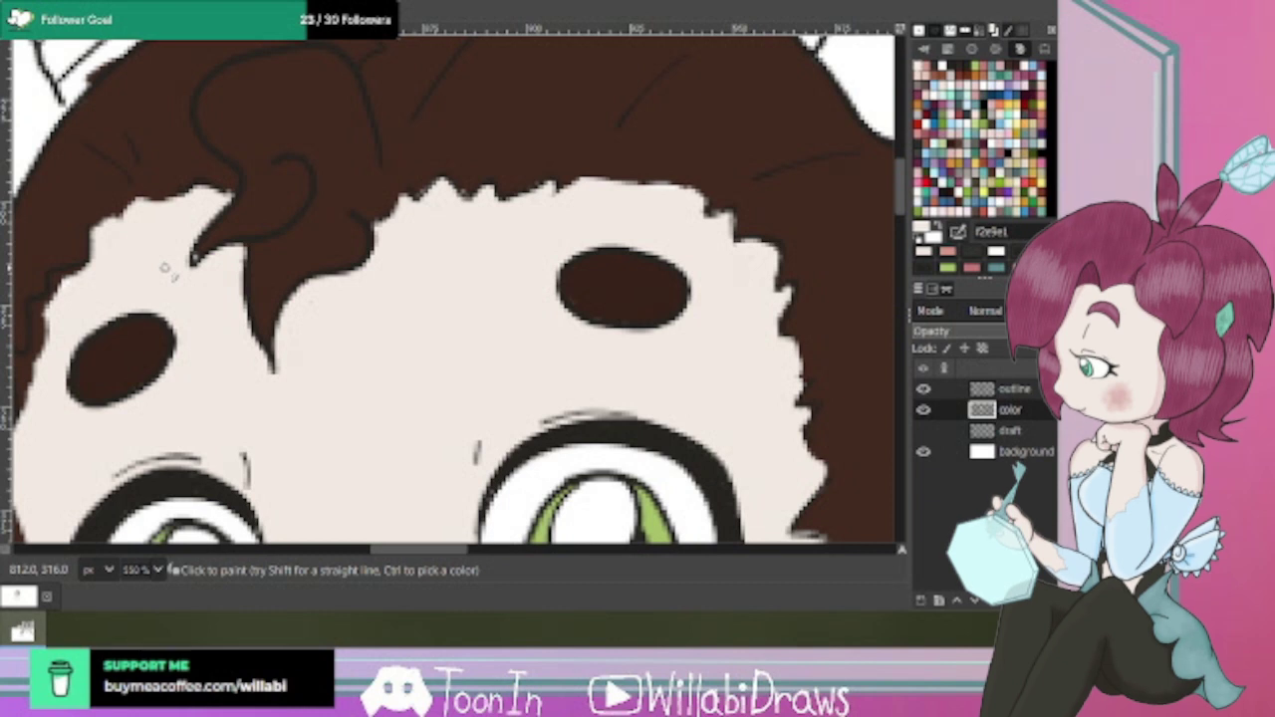
pyautogui.moveTo(438, 551); pyautogui.dragTo(411, 554)
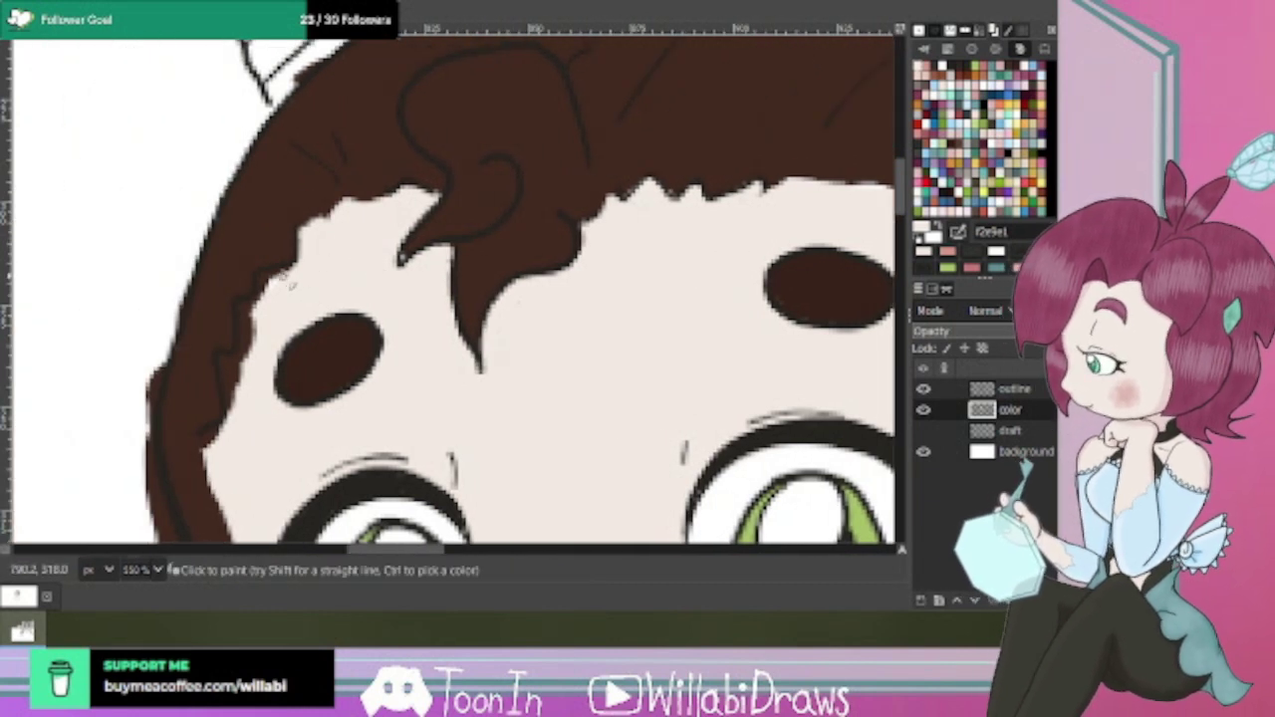
pyautogui.moveTo(291, 274)
pyautogui.mouseDown()
pyautogui.moveTo(258, 314)
pyautogui.moveTo(242, 304)
pyautogui.moveTo(251, 355)
pyautogui.moveTo(257, 324)
pyautogui.moveTo(246, 372)
pyautogui.moveTo(231, 367)
pyautogui.moveTo(232, 408)
pyautogui.moveTo(226, 366)
pyautogui.moveTo(239, 379)
pyautogui.moveTo(205, 447)
pyautogui.mouseUp()
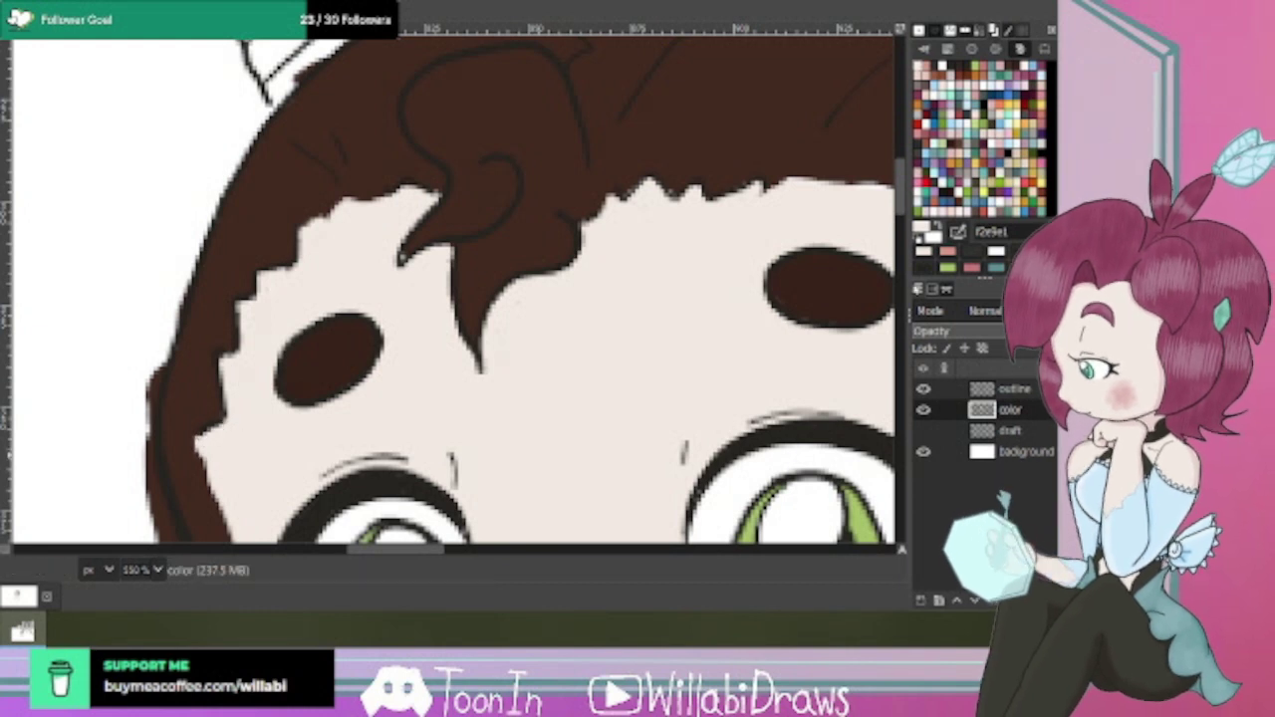
# Paint skin colour over the excess brown on the hair edge beside the left-hand eye, undoing and redoing the uneven stroke.
pyautogui.scroll(-5, 448, 289)
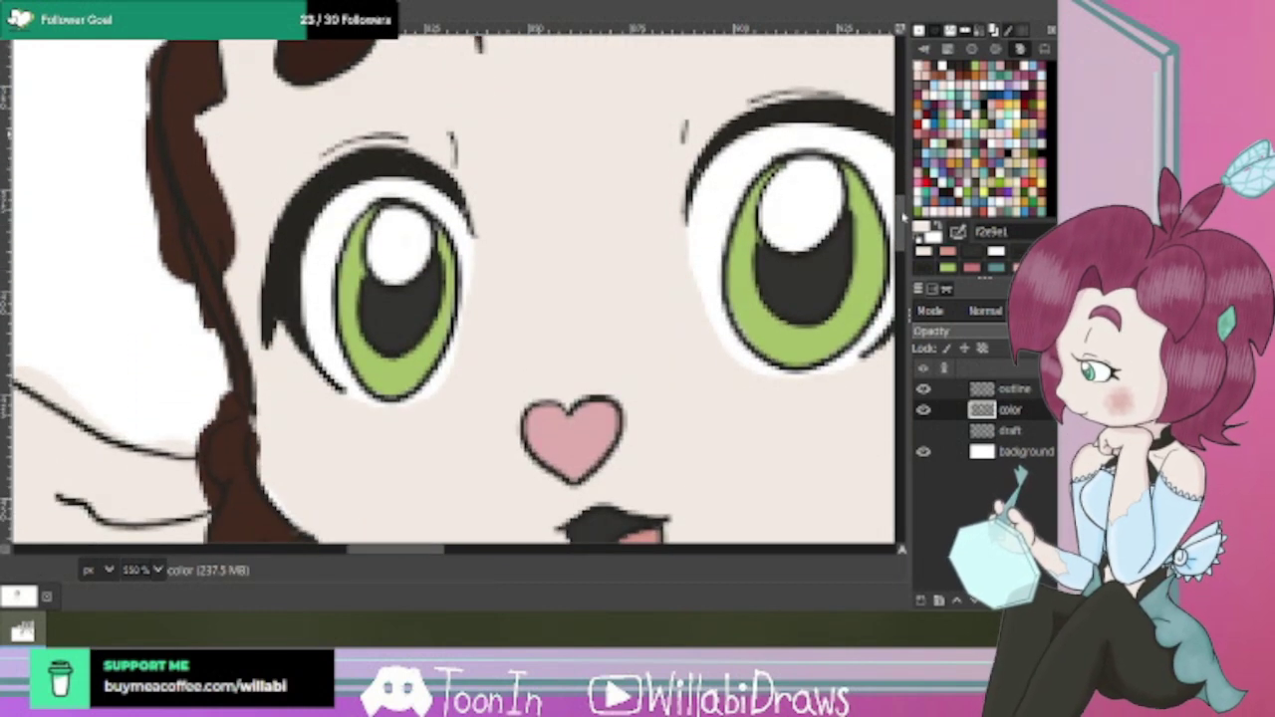
pyautogui.moveTo(199, 130); pyautogui.dragTo(239, 269)
pyautogui.moveTo(225, 203)
pyautogui.mouseDown()
pyautogui.moveTo(231, 228)
pyautogui.moveTo(214, 190)
pyautogui.mouseUp()
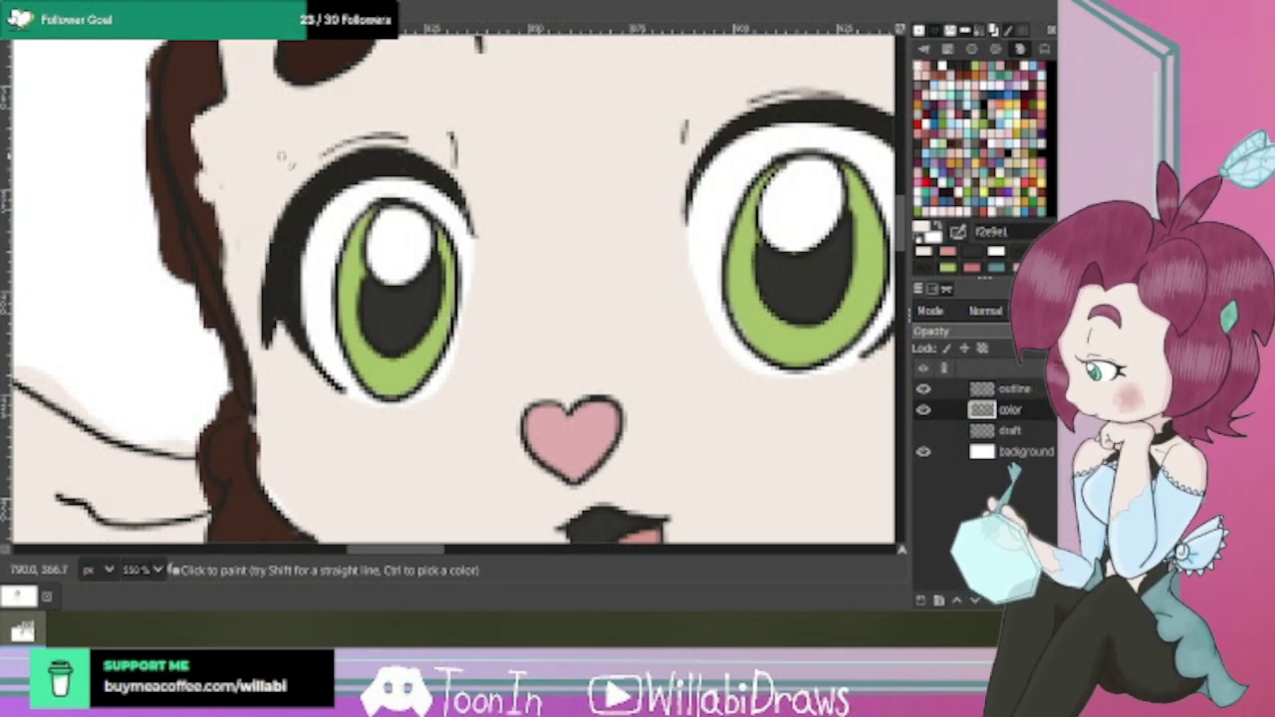
pyautogui.scroll(-3, 673, 284)
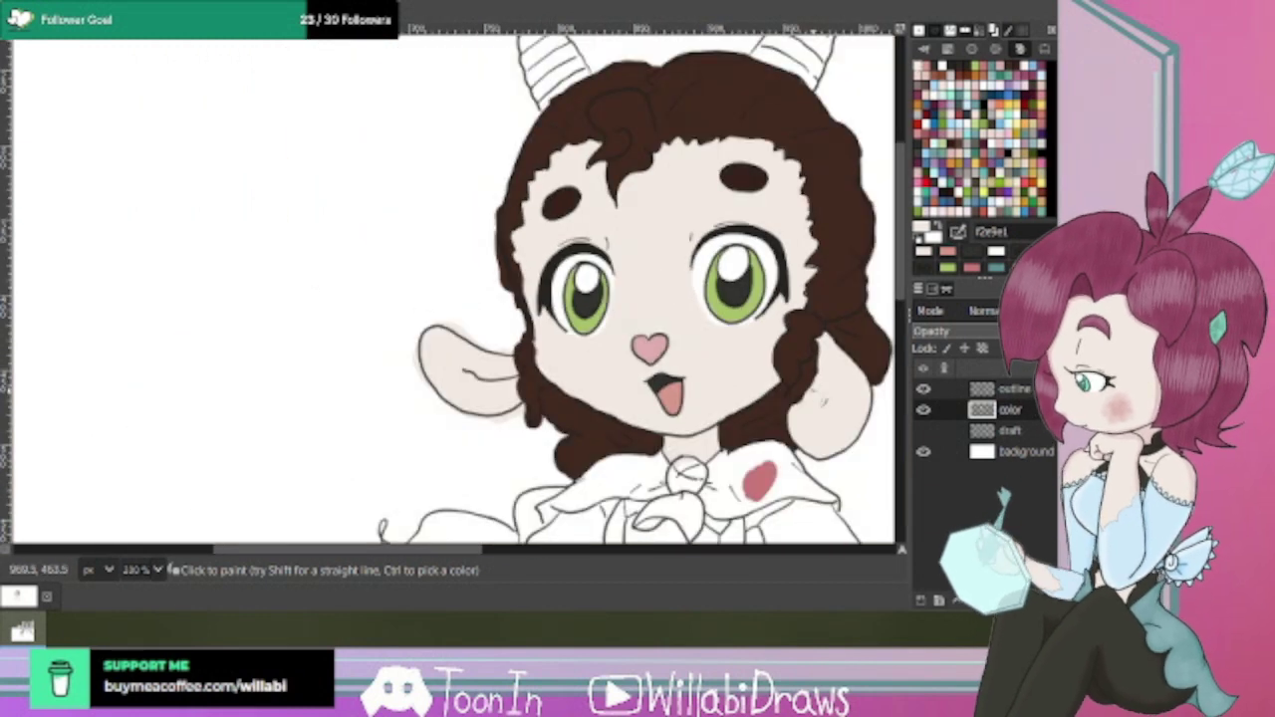
pyautogui.scroll(3, 528, 265)
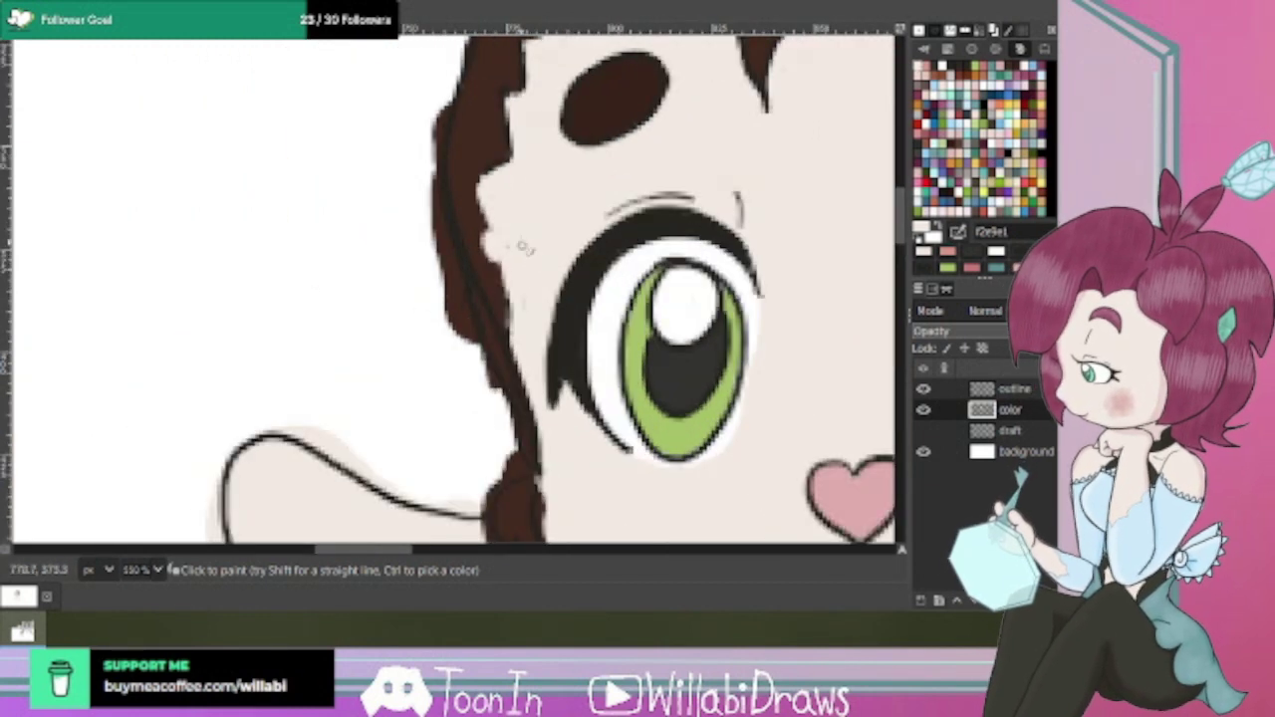
pyautogui.moveTo(491, 214)
pyautogui.mouseDown()
pyautogui.moveTo(509, 283)
pyautogui.moveTo(498, 279)
pyautogui.moveTo(525, 299)
pyautogui.moveTo(510, 294)
pyautogui.moveTo(508, 325)
pyautogui.mouseUp()
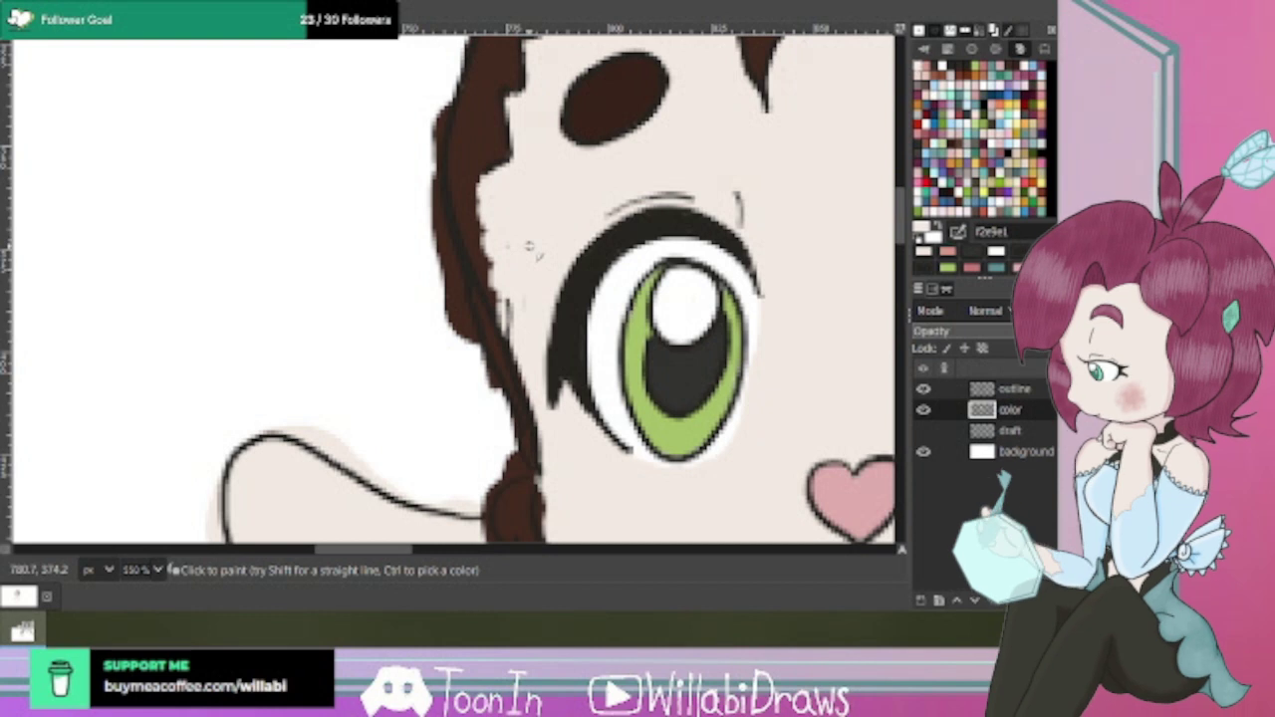
pyautogui.hotkey('ctrl', 'z')
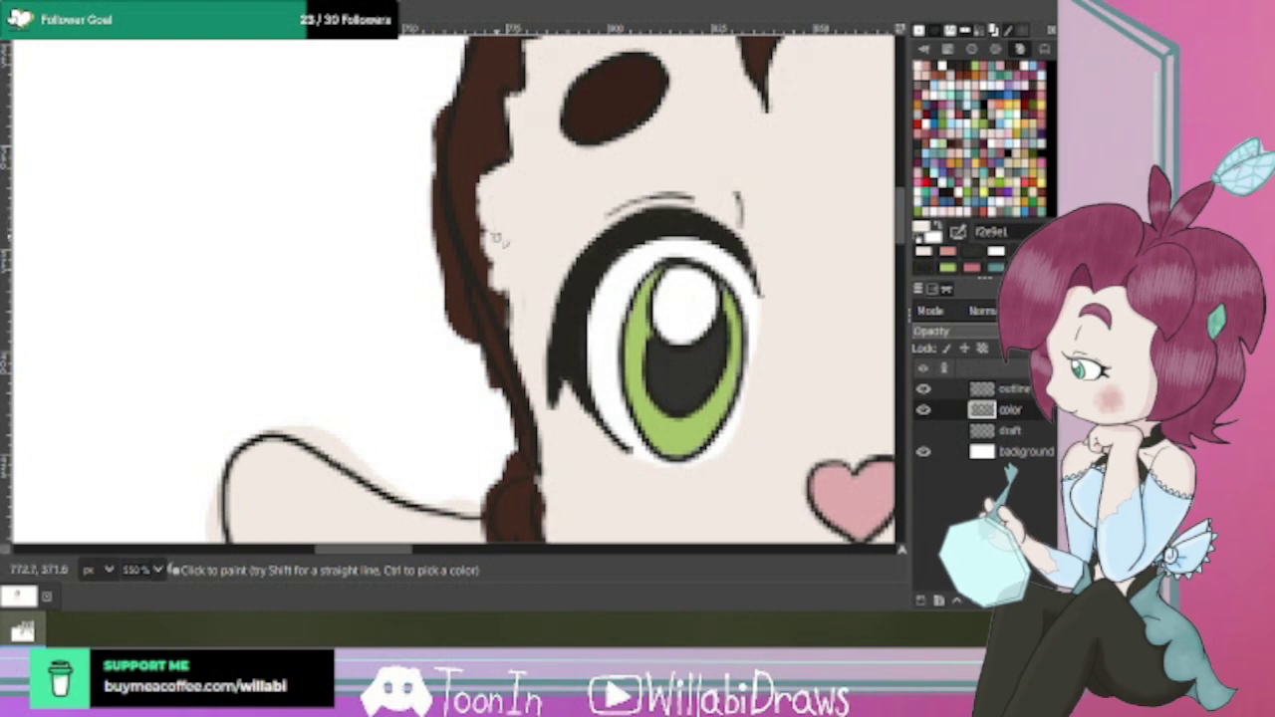
pyautogui.moveTo(496, 233)
pyautogui.mouseDown()
pyautogui.moveTo(481, 200)
pyautogui.moveTo(514, 300)
pyautogui.mouseUp()
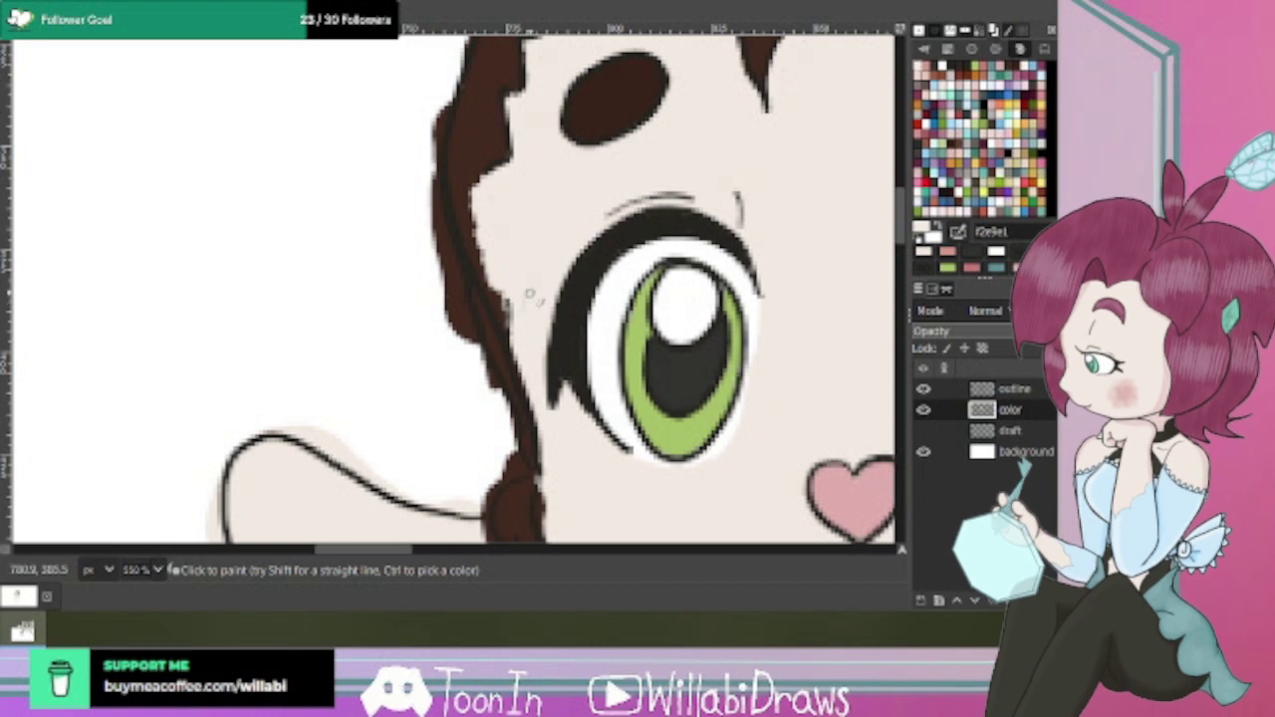
# Examine the edges between hair and skin around the face, chin, neck and both ears.
pyautogui.scroll(-3, 725, 285)
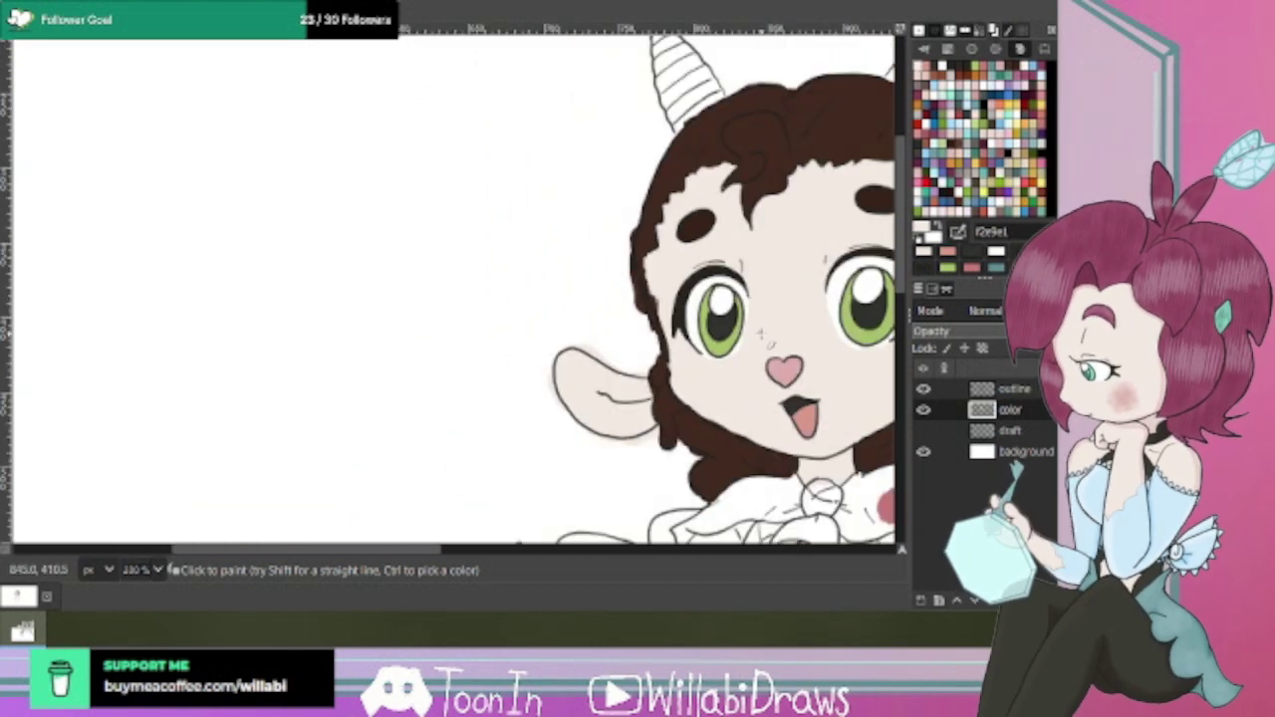
pyautogui.moveTo(439, 550); pyautogui.dragTo(535, 551)
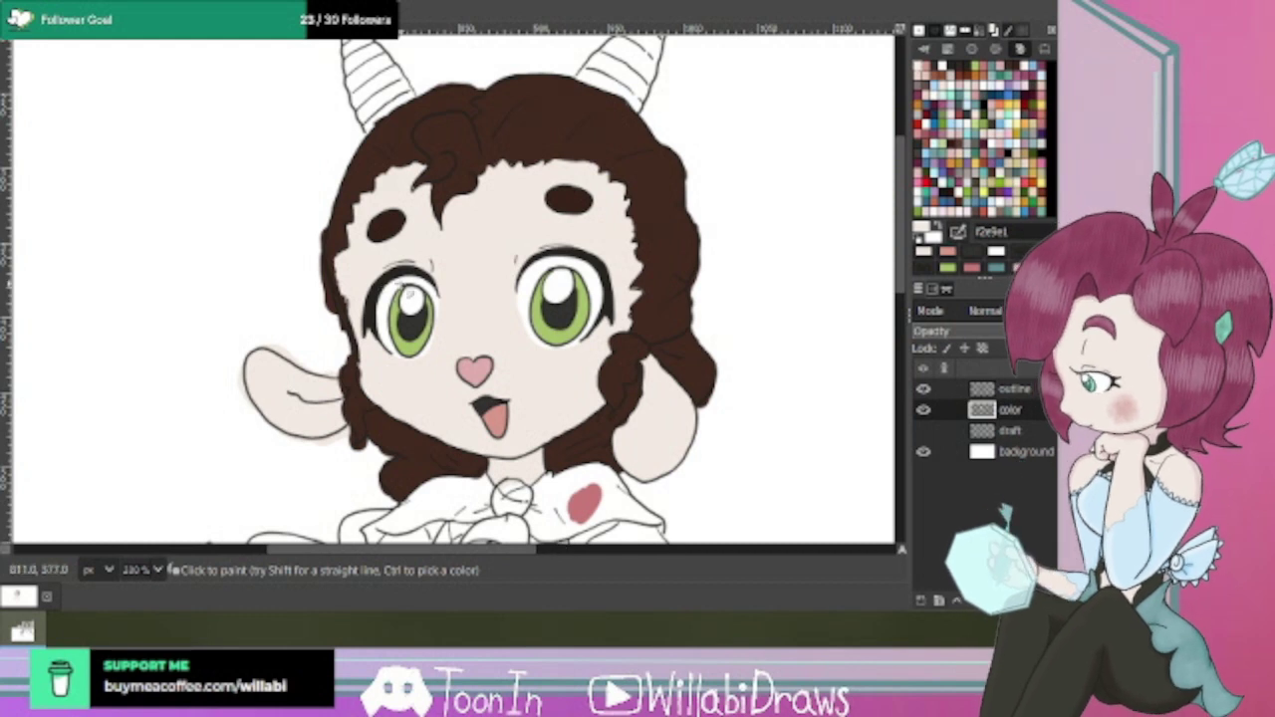
pyautogui.scroll(3, 353, 297)
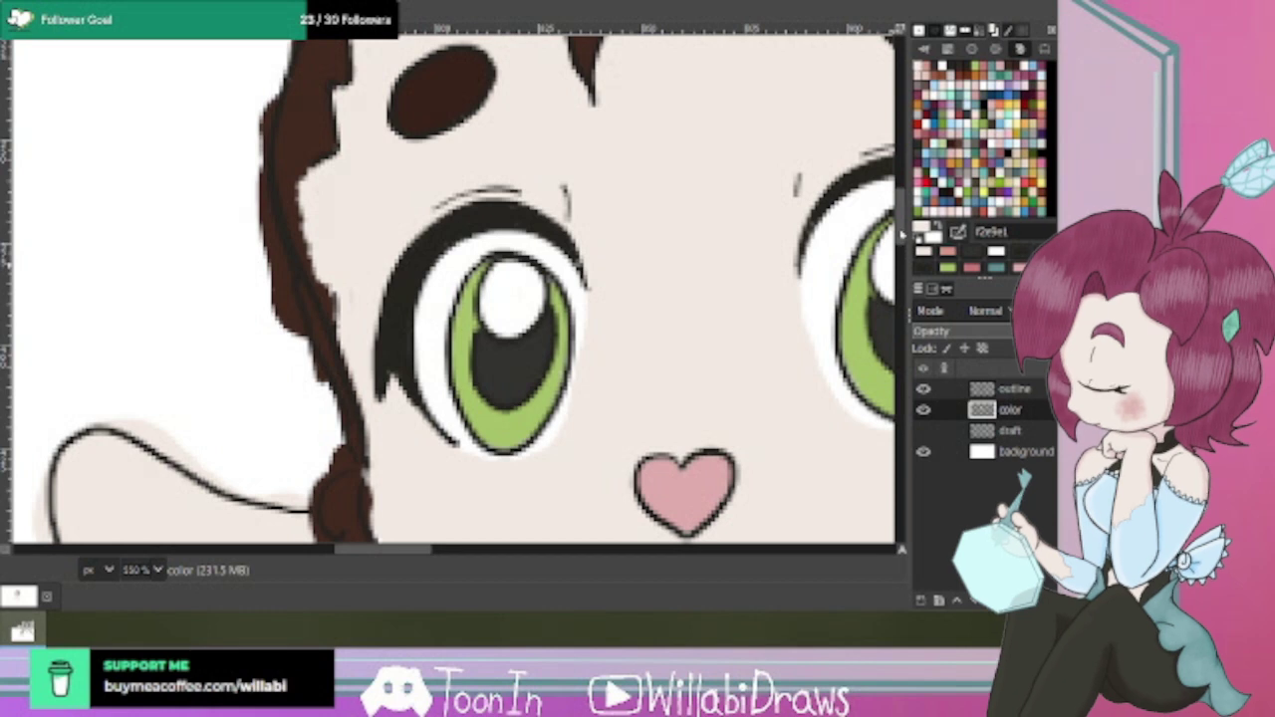
pyautogui.moveTo(901, 229); pyautogui.dragTo(902, 257)
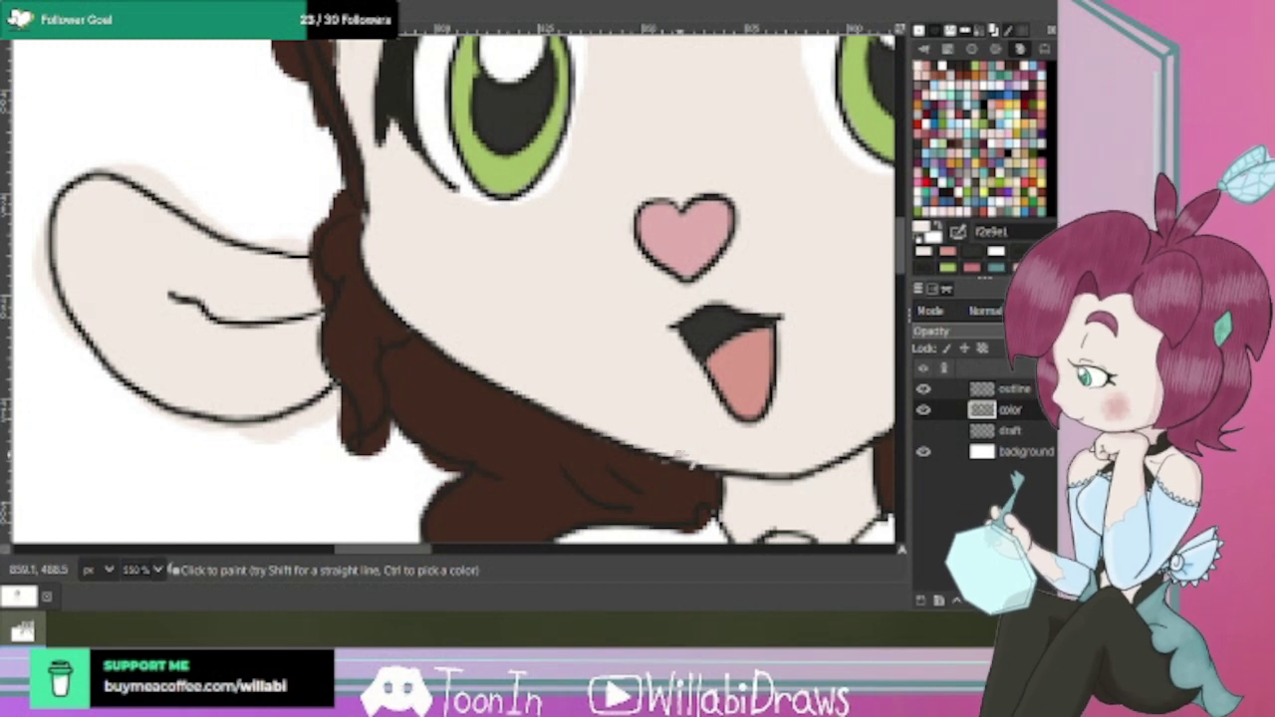
pyautogui.moveTo(417, 549); pyautogui.dragTo(462, 558)
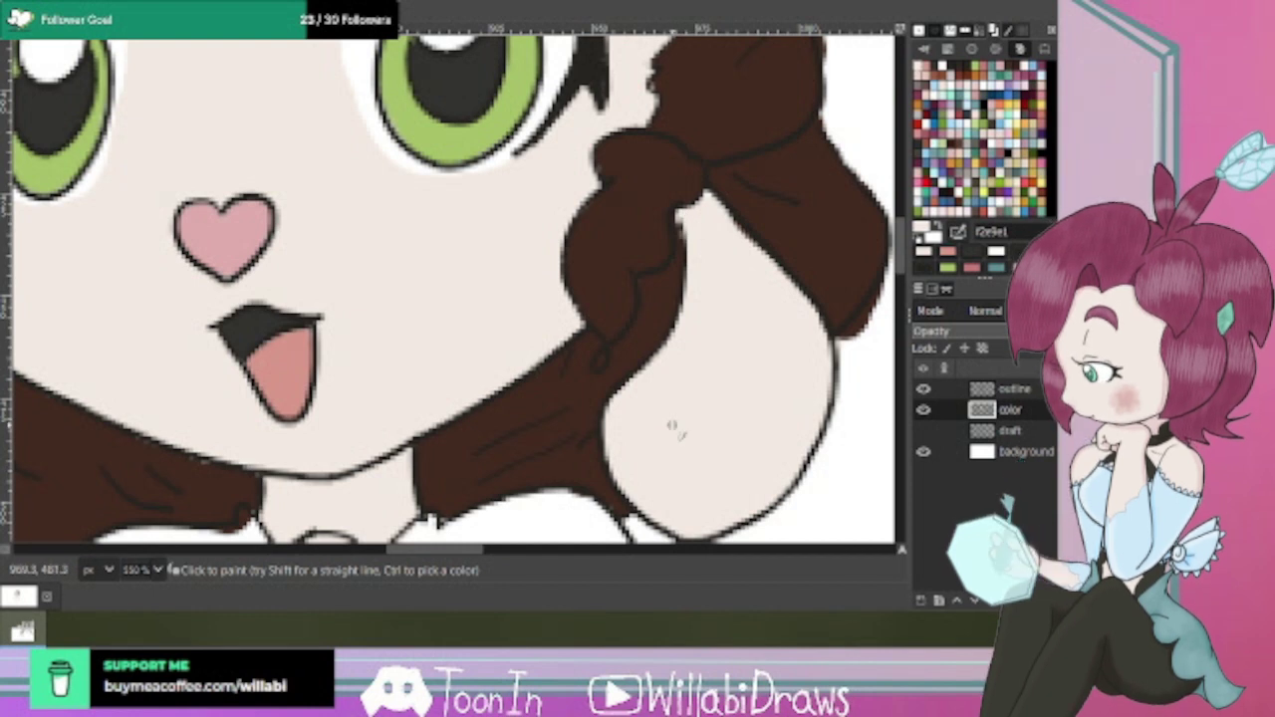
pyautogui.scroll(-4, 678, 361)
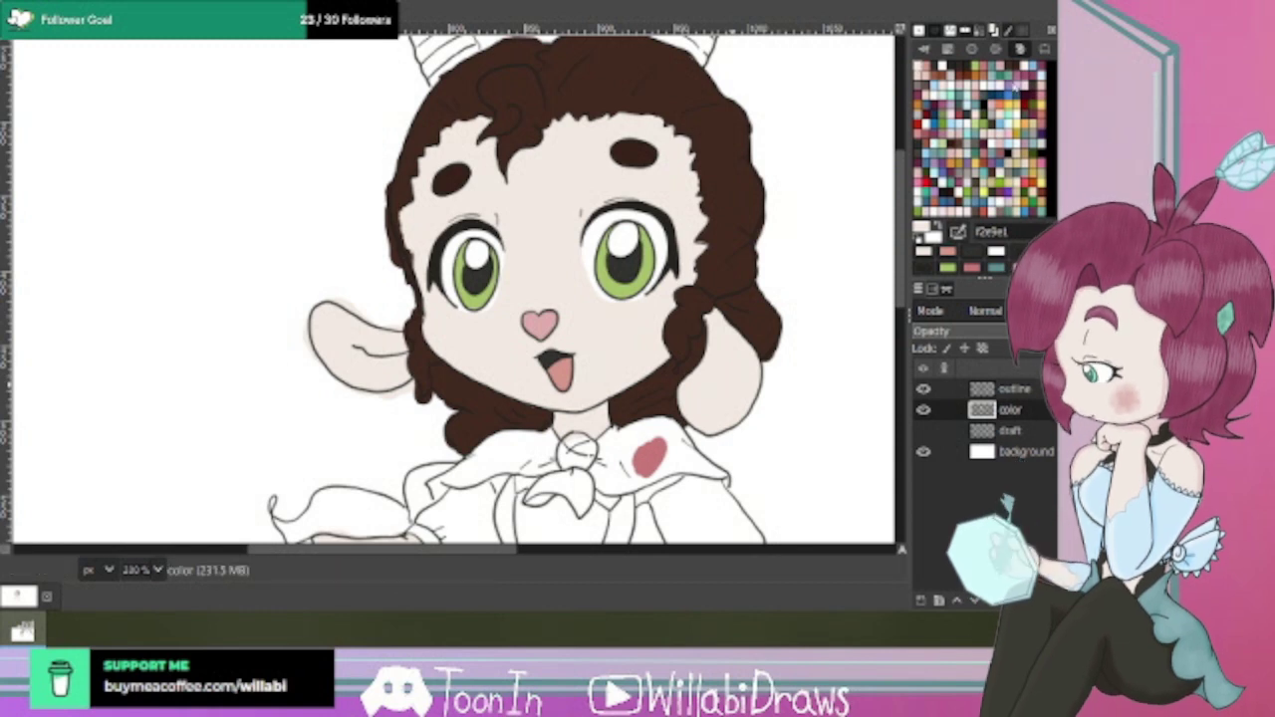
# Choose the hair's dark brown and paint the wavy lock that trails behind the shoulder and above the extended forearm.
pyautogui.click(1010, 68)
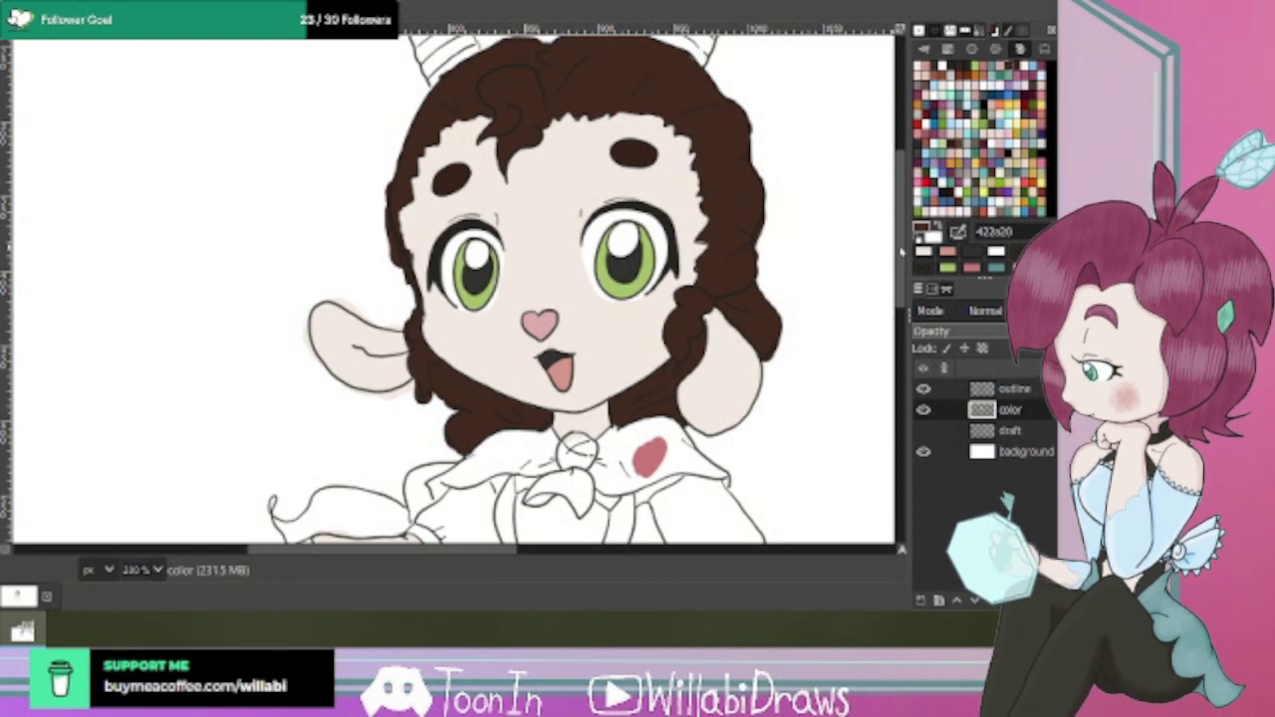
pyautogui.scroll(-5, 890, 279)
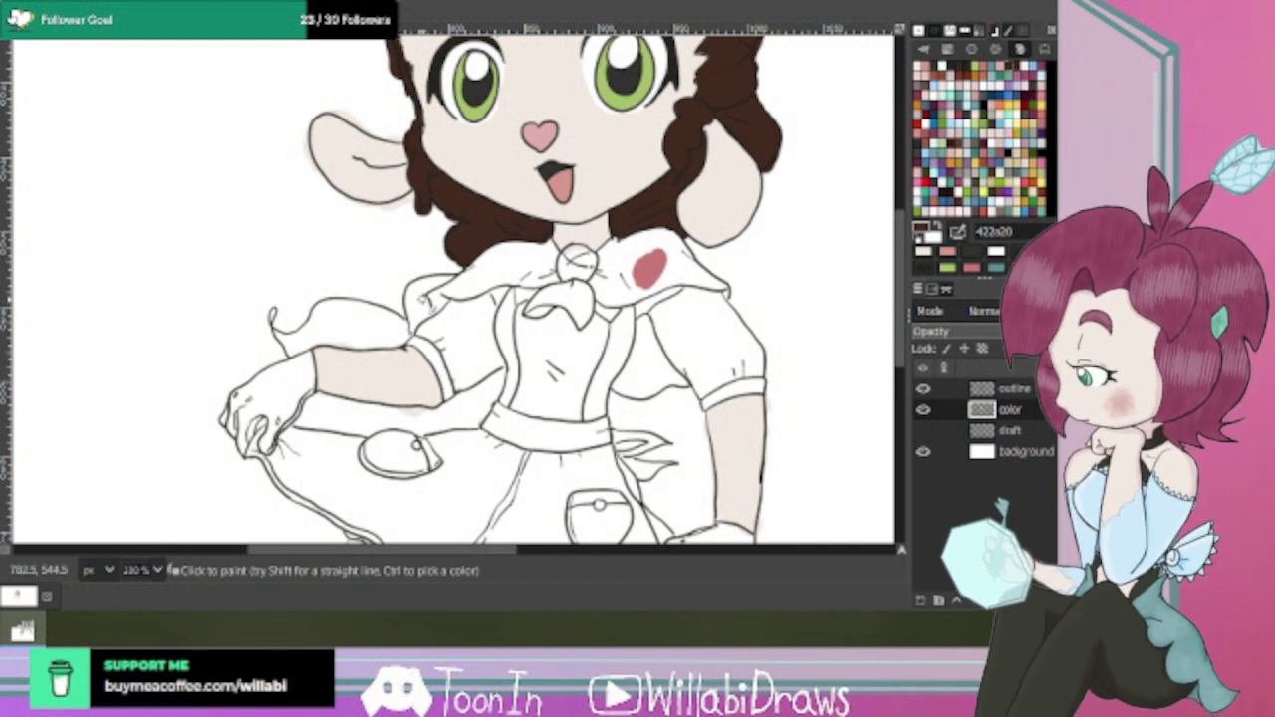
pyautogui.scroll(1, 419, 304)
pyautogui.moveTo(409, 307)
pyautogui.mouseDown()
pyautogui.moveTo(457, 269)
pyautogui.moveTo(418, 277)
pyautogui.moveTo(408, 316)
pyautogui.moveTo(432, 279)
pyautogui.moveTo(486, 259)
pyautogui.moveTo(406, 288)
pyautogui.moveTo(430, 312)
pyautogui.moveTo(409, 331)
pyautogui.moveTo(404, 321)
pyautogui.moveTo(405, 335)
pyautogui.moveTo(426, 322)
pyautogui.moveTo(406, 277)
pyautogui.moveTo(394, 360)
pyautogui.moveTo(388, 334)
pyautogui.moveTo(362, 327)
pyautogui.moveTo(379, 334)
pyautogui.moveTo(376, 349)
pyautogui.moveTo(357, 312)
pyautogui.moveTo(334, 312)
pyautogui.moveTo(366, 329)
pyautogui.moveTo(361, 316)
pyautogui.moveTo(335, 314)
pyautogui.moveTo(369, 350)
pyautogui.moveTo(321, 307)
pyautogui.moveTo(344, 311)
pyautogui.moveTo(304, 317)
pyautogui.moveTo(370, 357)
pyautogui.moveTo(289, 309)
pyautogui.moveTo(354, 360)
pyautogui.moveTo(379, 362)
pyautogui.moveTo(271, 316)
pyautogui.moveTo(344, 358)
pyautogui.moveTo(378, 362)
pyautogui.moveTo(284, 311)
pyautogui.moveTo(299, 344)
pyautogui.moveTo(343, 370)
pyautogui.moveTo(285, 328)
pyautogui.moveTo(267, 319)
pyautogui.moveTo(338, 371)
pyautogui.moveTo(263, 328)
pyautogui.moveTo(327, 369)
pyautogui.moveTo(345, 323)
pyautogui.moveTo(365, 325)
pyautogui.moveTo(326, 331)
pyautogui.moveTo(361, 311)
pyautogui.moveTo(252, 344)
pyautogui.moveTo(294, 364)
pyautogui.moveTo(259, 359)
pyautogui.moveTo(262, 333)
pyautogui.moveTo(276, 362)
pyautogui.moveTo(254, 364)
pyautogui.moveTo(259, 336)
pyautogui.moveTo(223, 383)
pyautogui.moveTo(270, 313)
pyautogui.moveTo(231, 369)
pyautogui.moveTo(200, 325)
pyautogui.moveTo(233, 362)
pyautogui.moveTo(238, 347)
pyautogui.moveTo(204, 340)
pyautogui.moveTo(270, 366)
pyautogui.mouseUp()
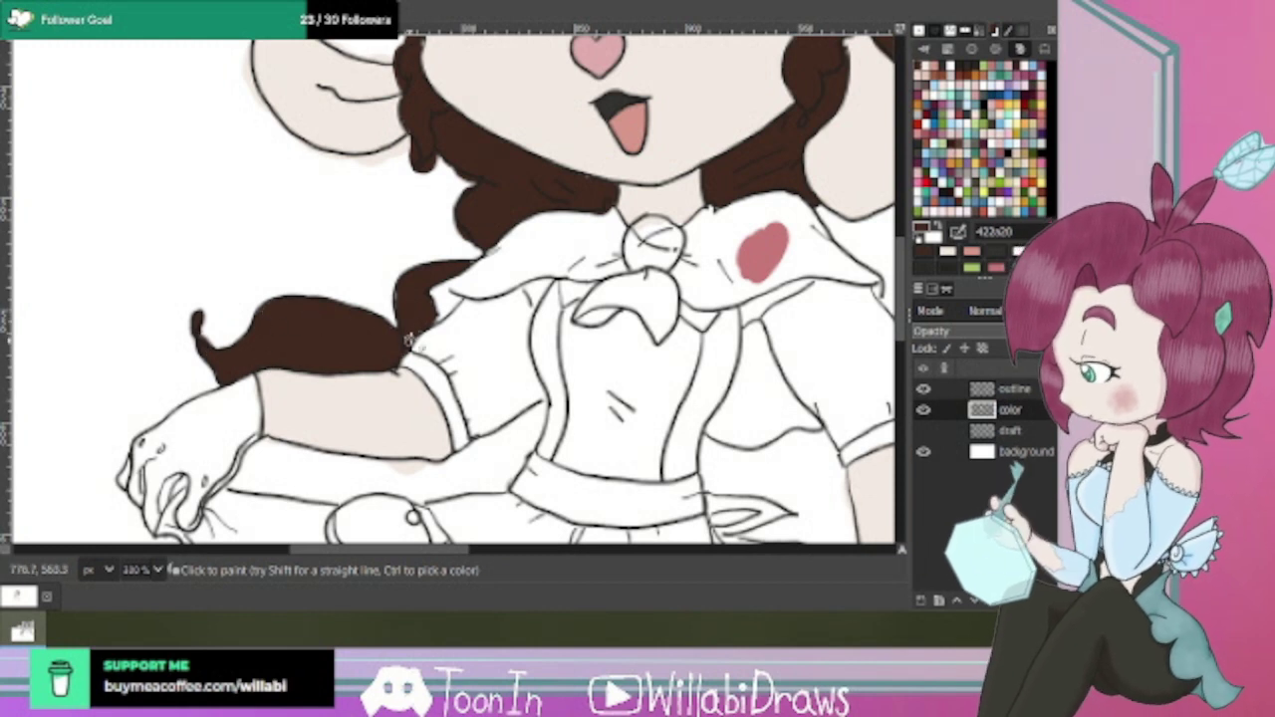
pyautogui.moveTo(418, 297); pyautogui.dragTo(490, 261)
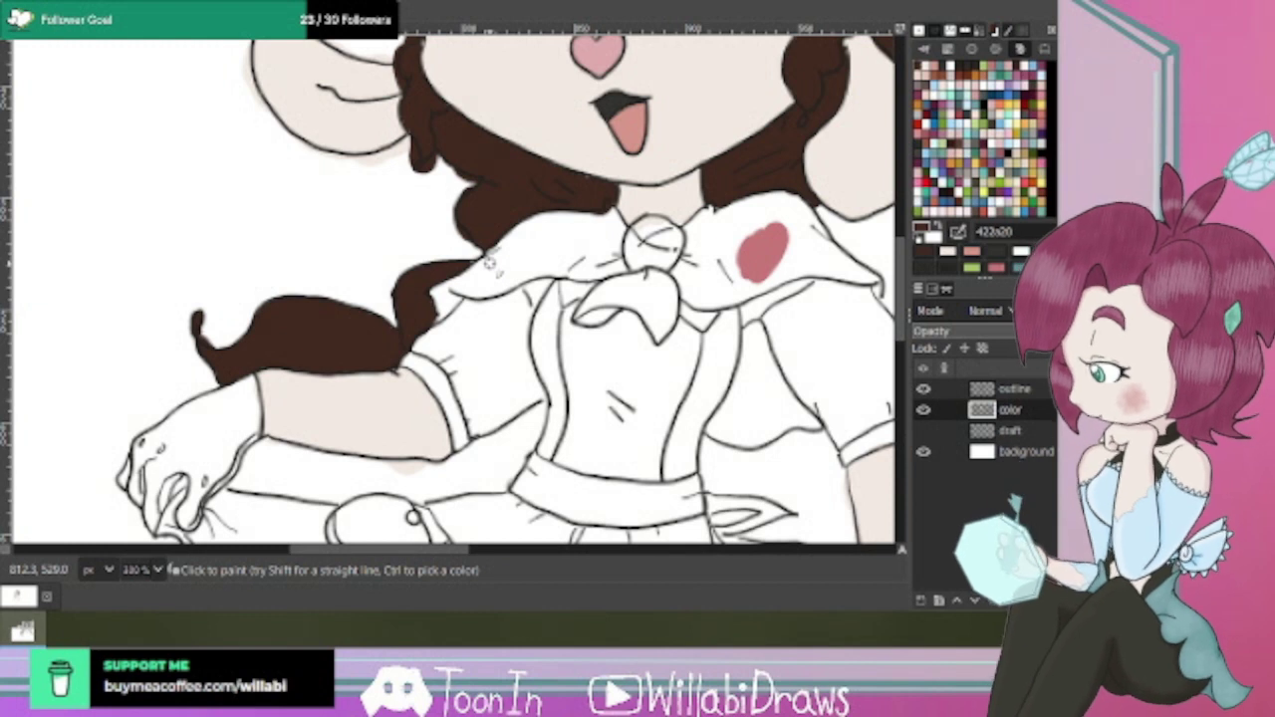
pyautogui.moveTo(439, 551); pyautogui.dragTo(493, 553)
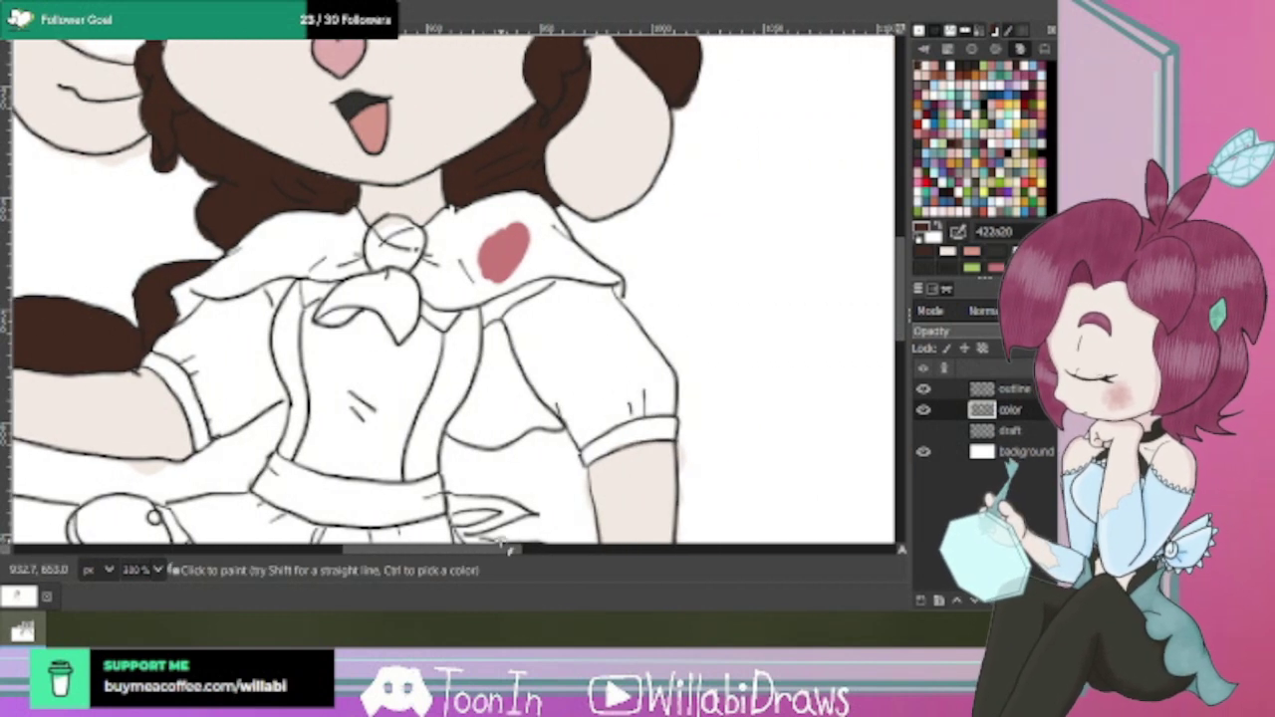
pyautogui.scroll(-2, 618, 277)
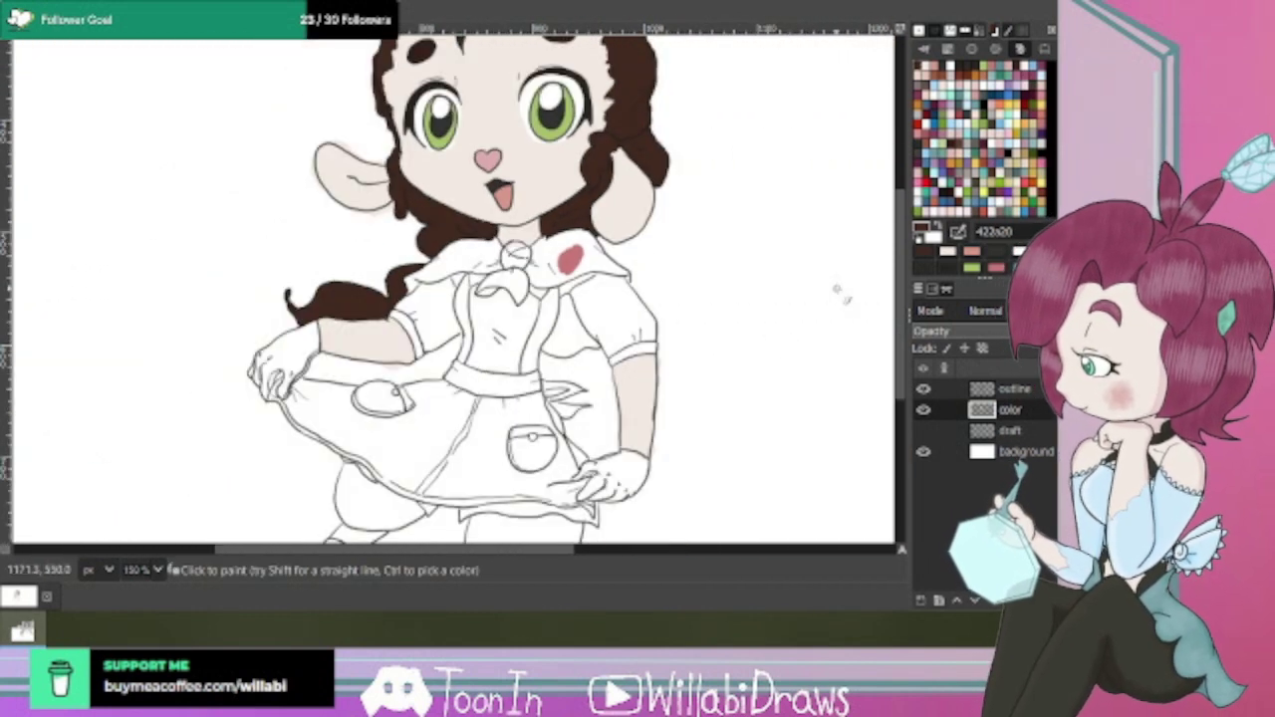
# Lower the color layer's opacity and erase the brown spilling past the outline on the crown and left-hand side of the head.
pyautogui.moveTo(899, 298); pyautogui.dragTo(906, 237)
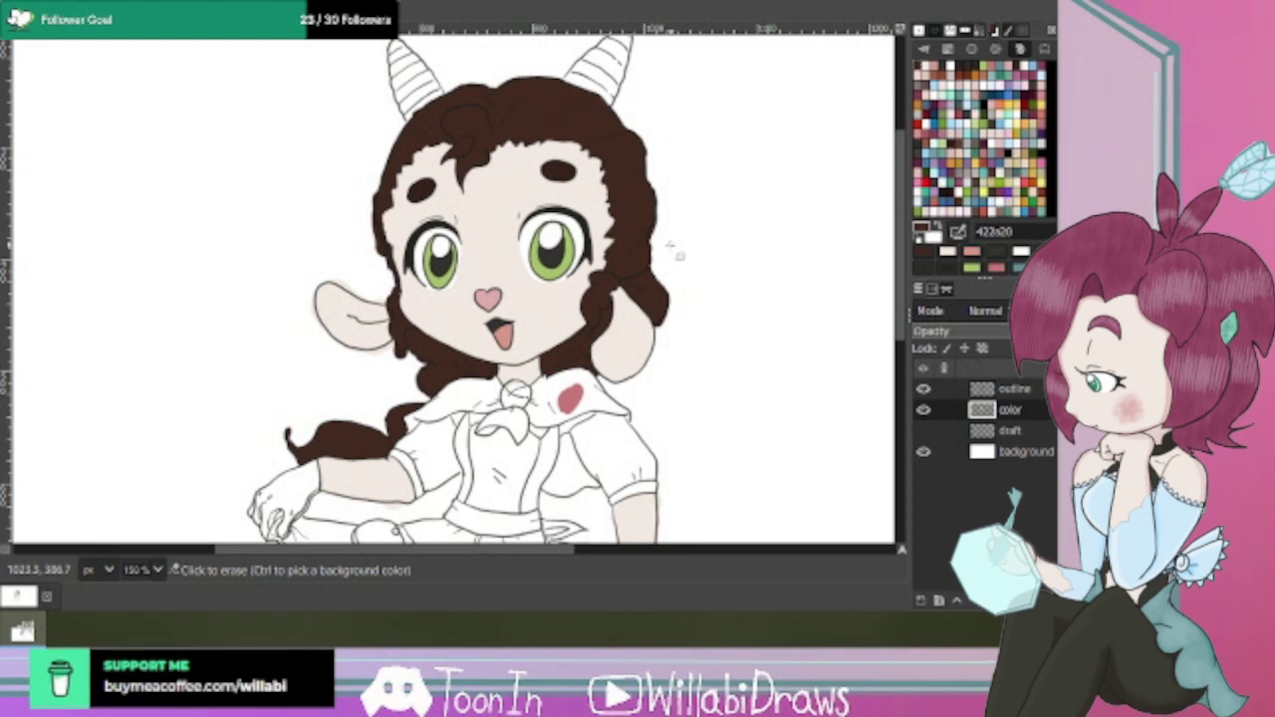
pyautogui.scroll(2, 675, 254)
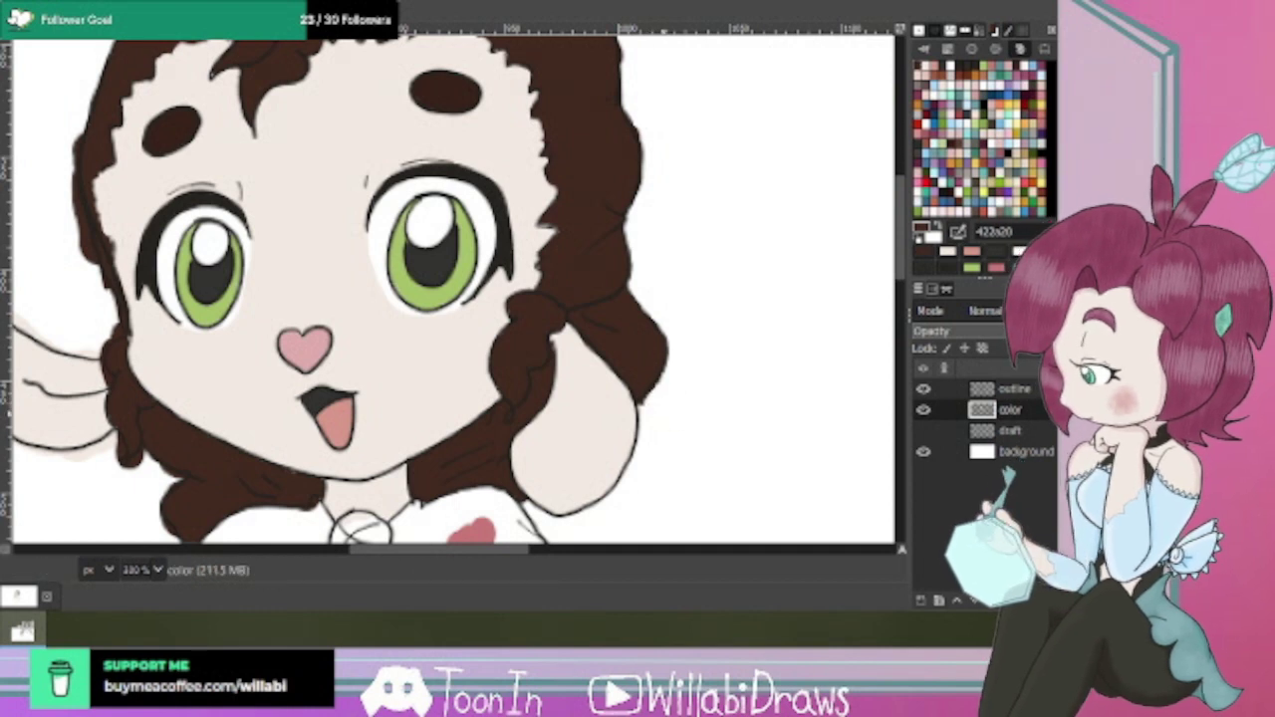
pyautogui.moveTo(1041, 331); pyautogui.dragTo(1018, 331)
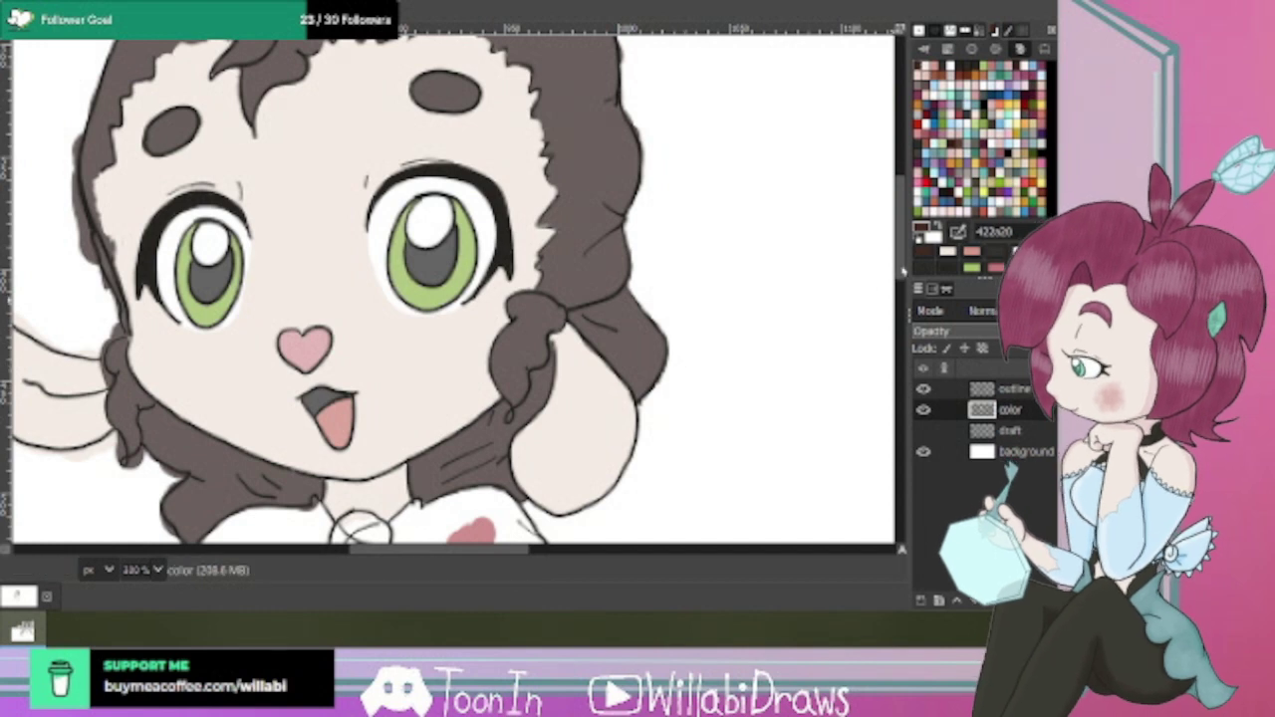
pyautogui.scroll(2, 898, 255)
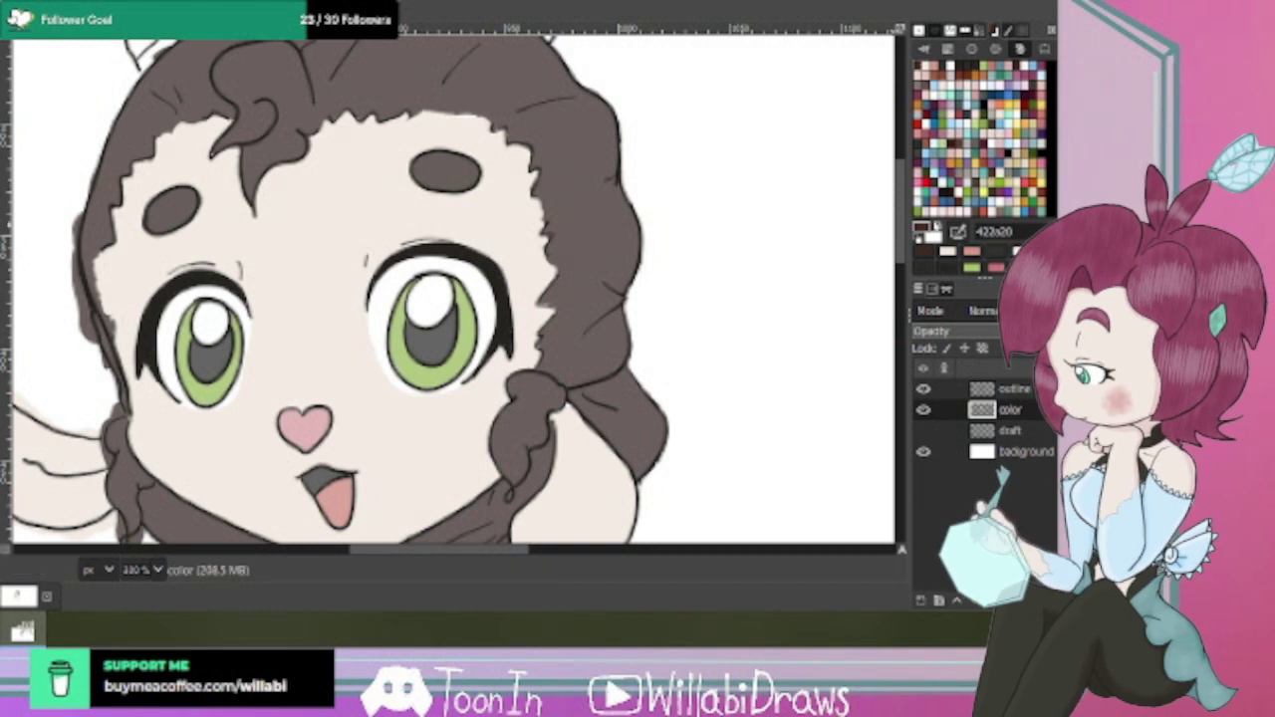
pyautogui.scroll(3, 902, 243)
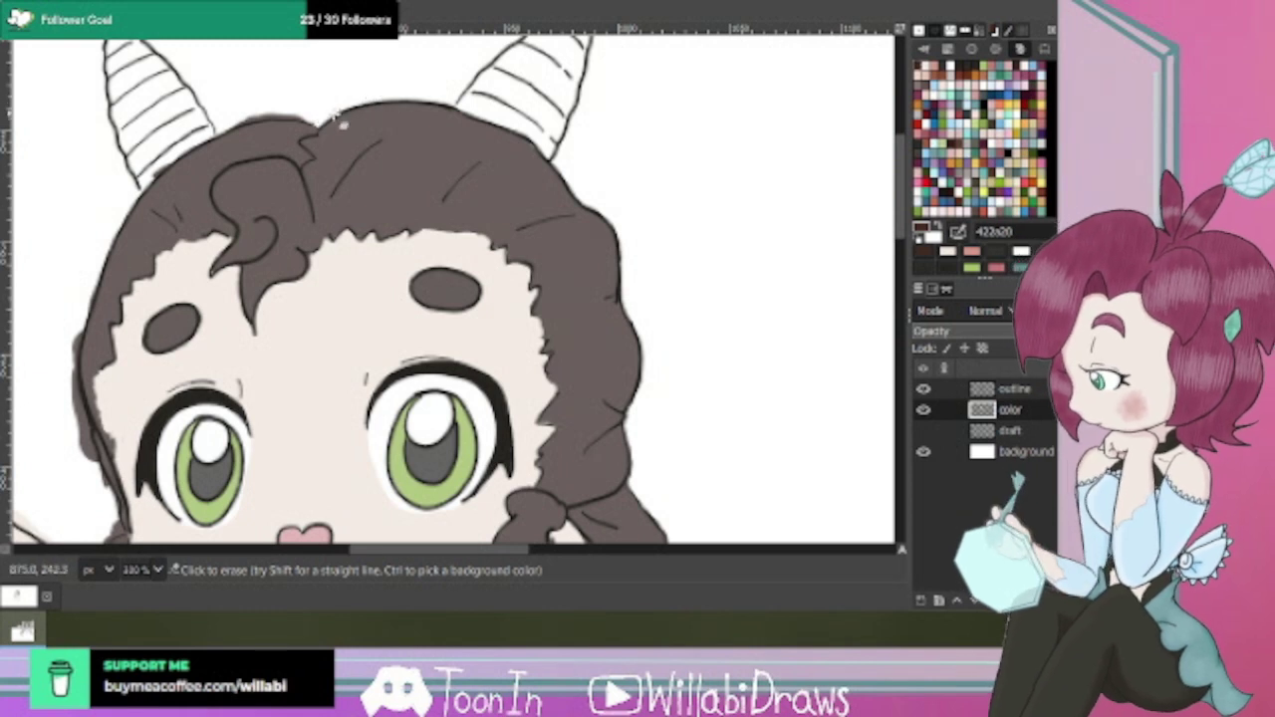
pyautogui.moveTo(334, 115); pyautogui.dragTo(249, 120)
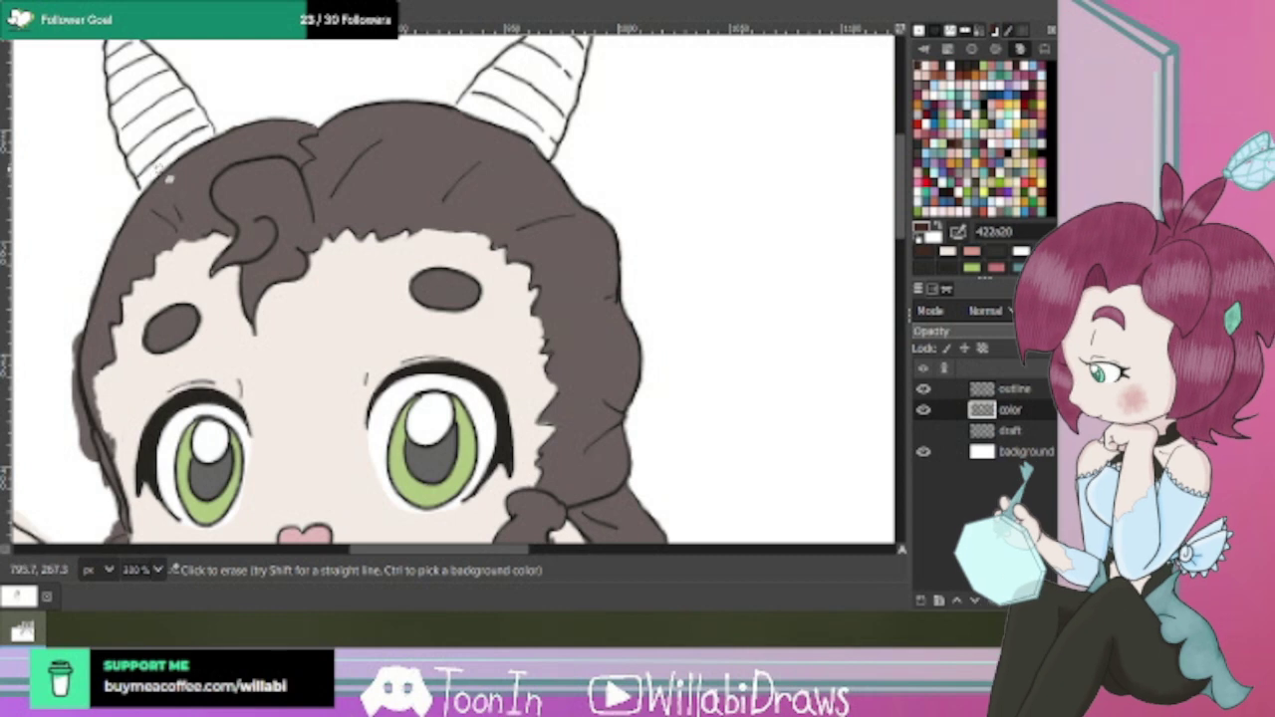
pyautogui.moveTo(83, 329)
pyautogui.mouseDown()
pyautogui.moveTo(80, 424)
pyautogui.moveTo(78, 411)
pyautogui.moveTo(102, 478)
pyautogui.moveTo(116, 482)
pyautogui.mouseUp()
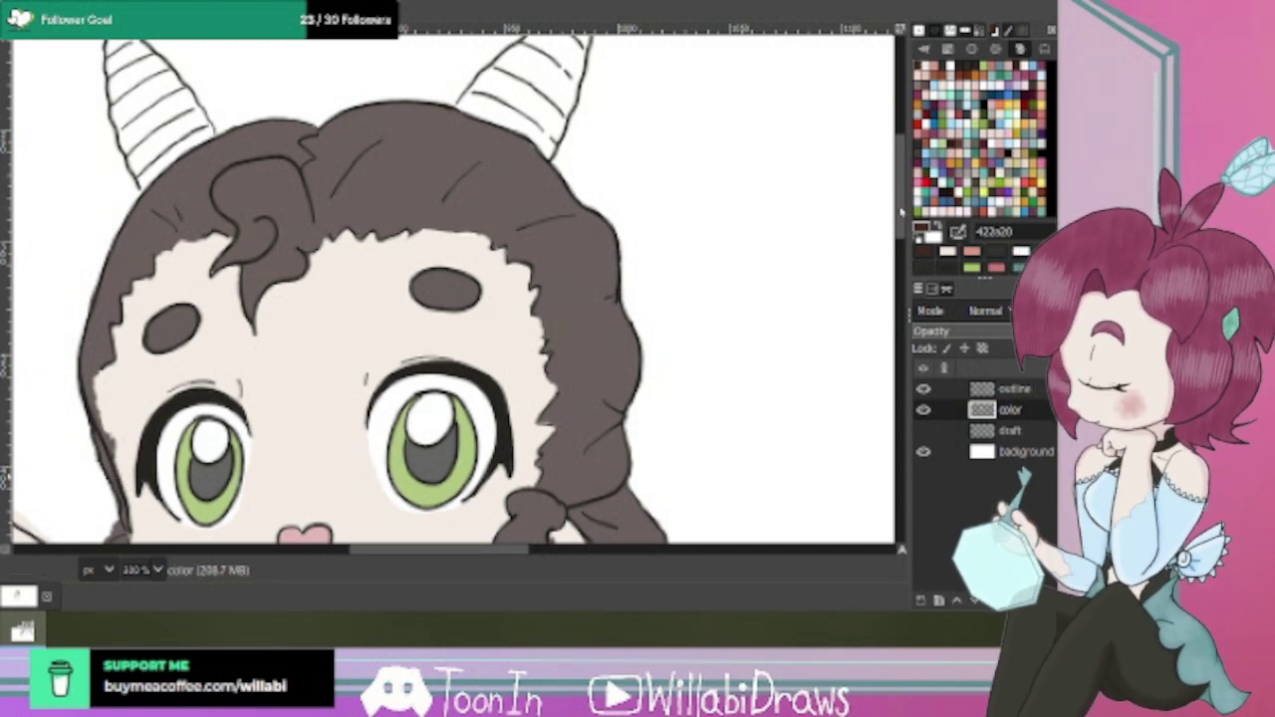
# Clean the brown edge of the hair lock beside the left-hand ear and touch up the hair below it.
pyautogui.moveTo(903, 212); pyautogui.dragTo(899, 257)
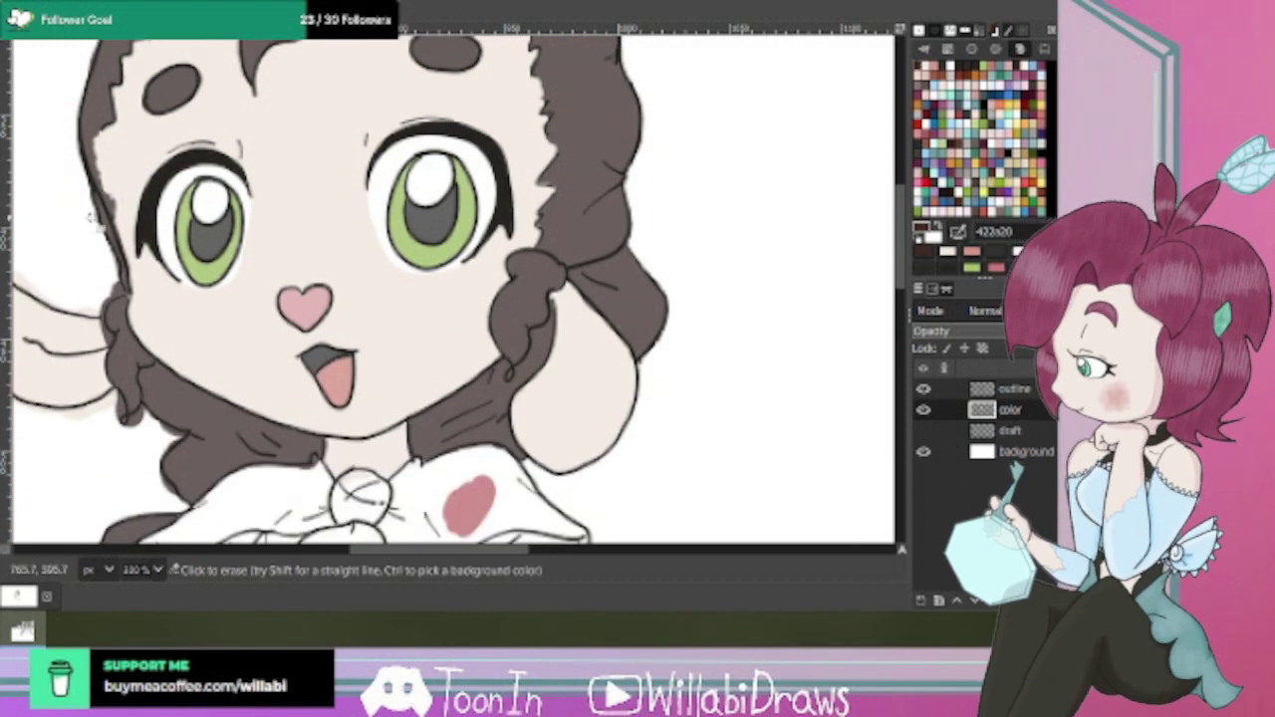
pyautogui.moveTo(113, 261)
pyautogui.mouseDown()
pyautogui.moveTo(113, 294)
pyautogui.moveTo(157, 295)
pyautogui.moveTo(110, 319)
pyautogui.mouseUp()
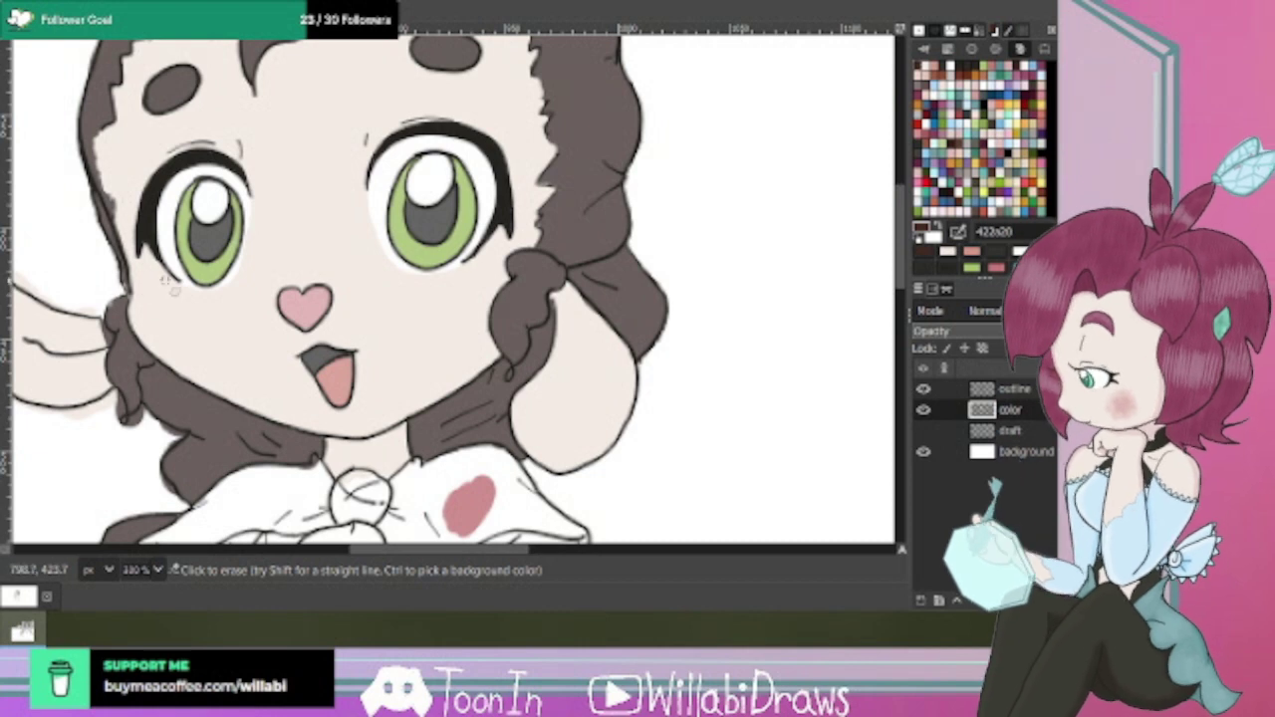
pyautogui.moveTo(154, 437); pyautogui.dragTo(124, 416)
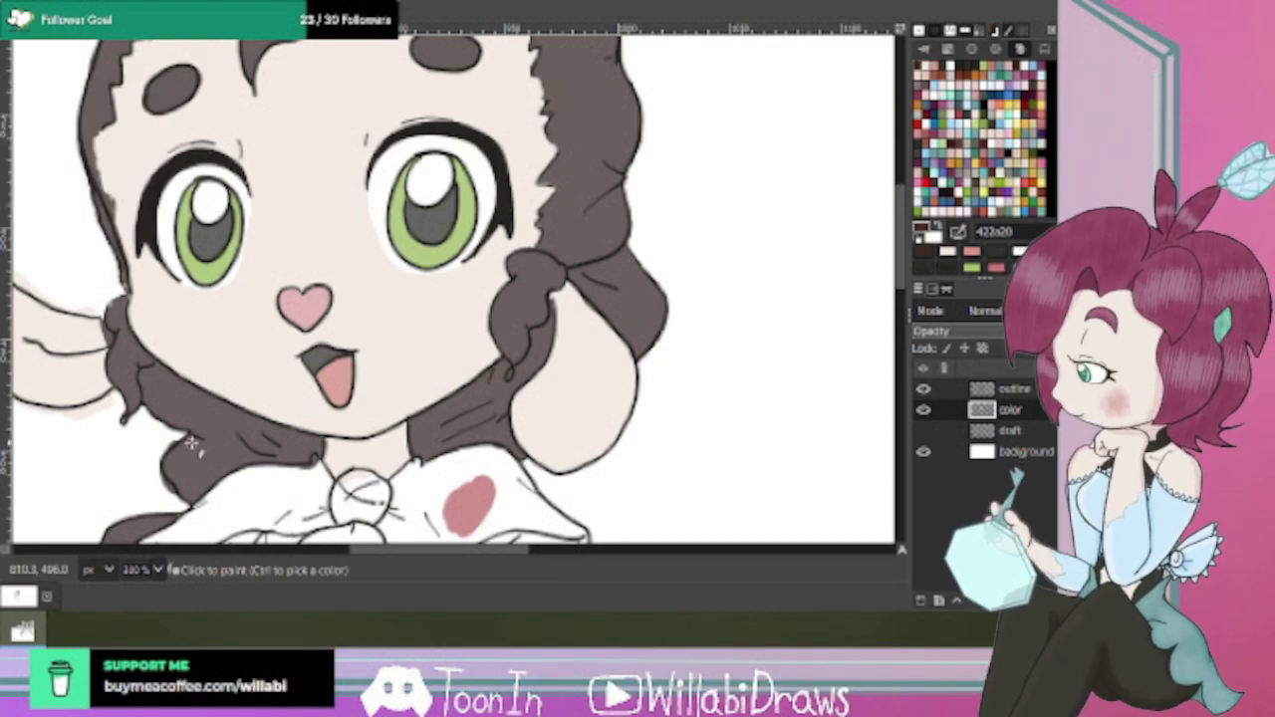
pyautogui.moveTo(191, 443); pyautogui.dragTo(230, 435)
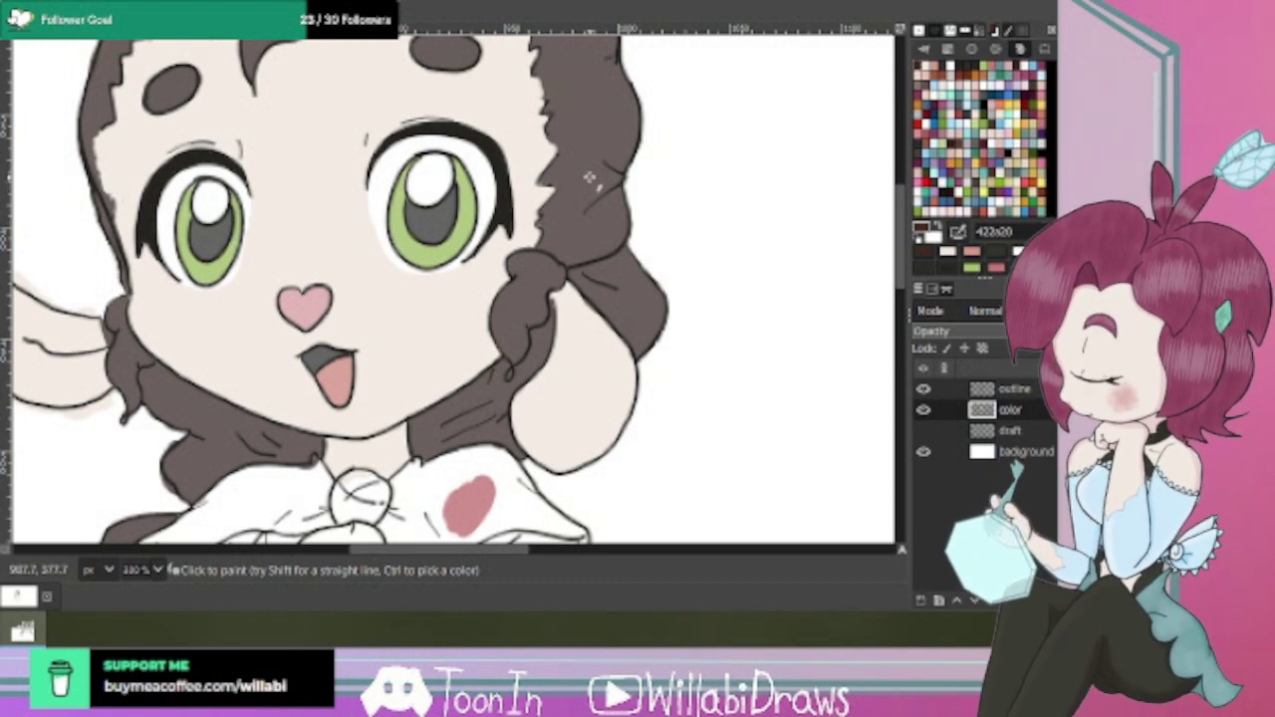
# Erase excess brown around the hair behind the collar and the trailing lock, and restore the color layer to full opacity.
pyautogui.scroll(-3, 903, 286)
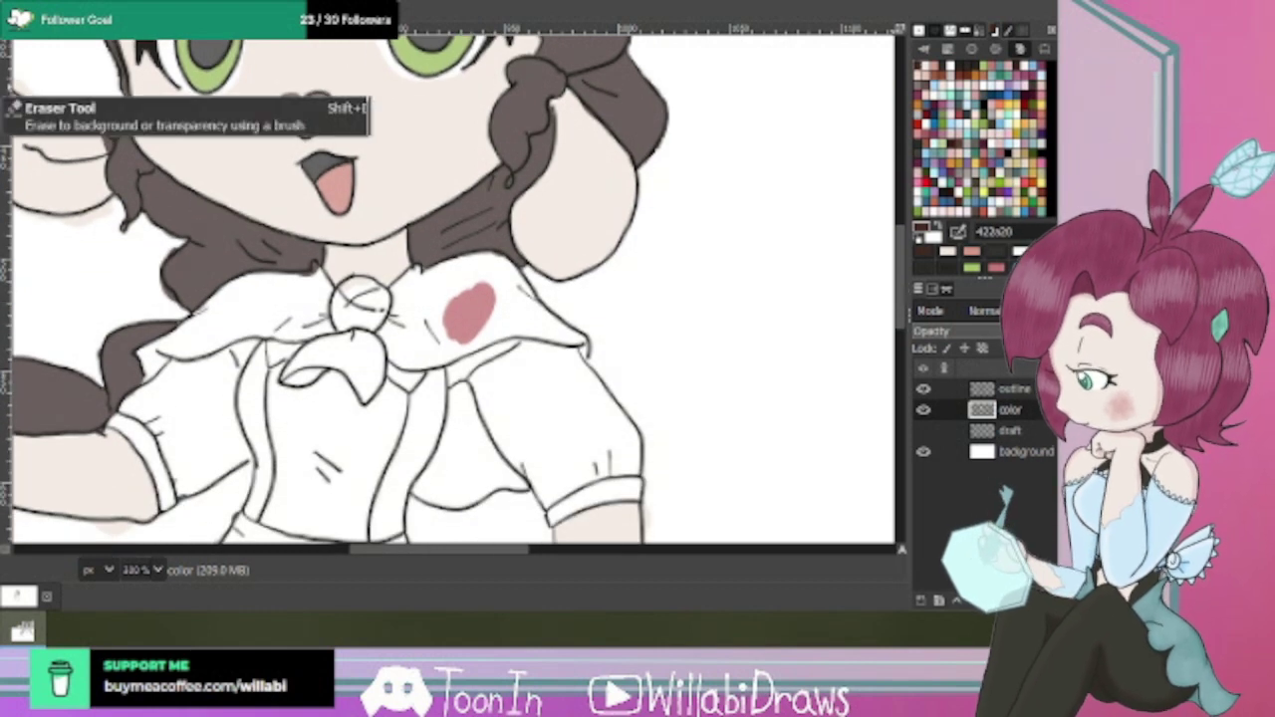
pyautogui.click(4, 85)
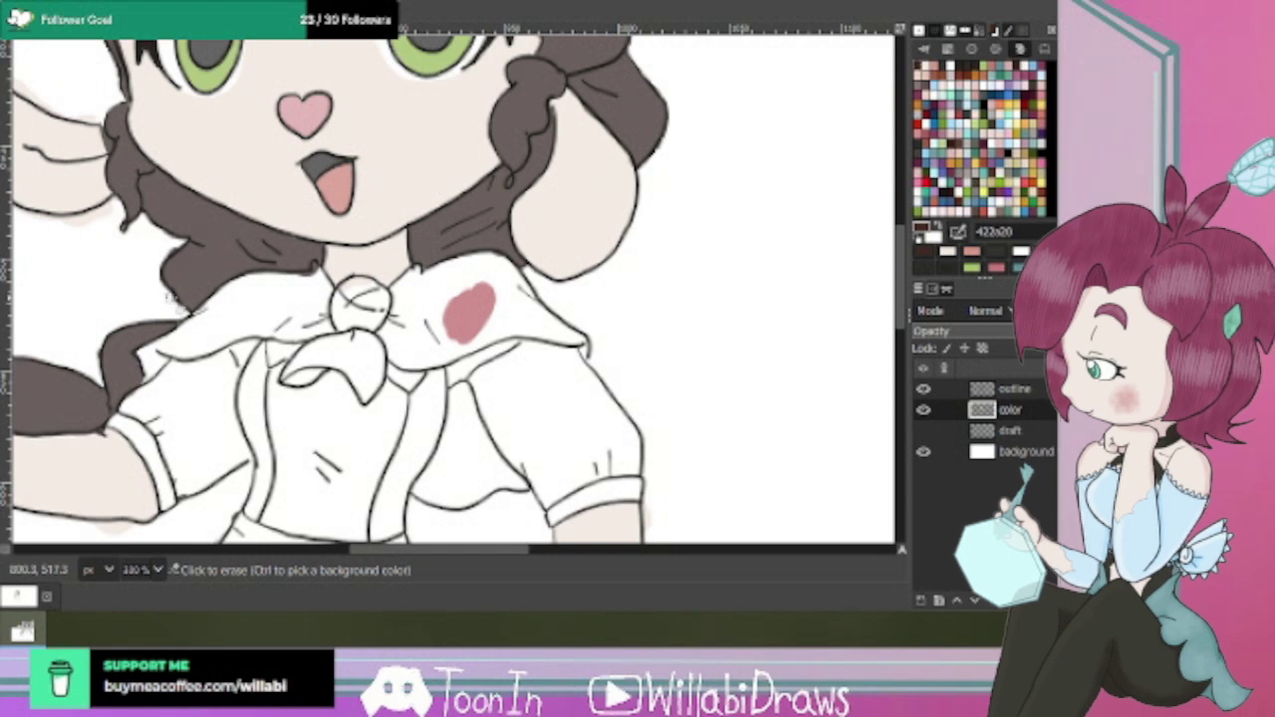
pyautogui.click(168, 257)
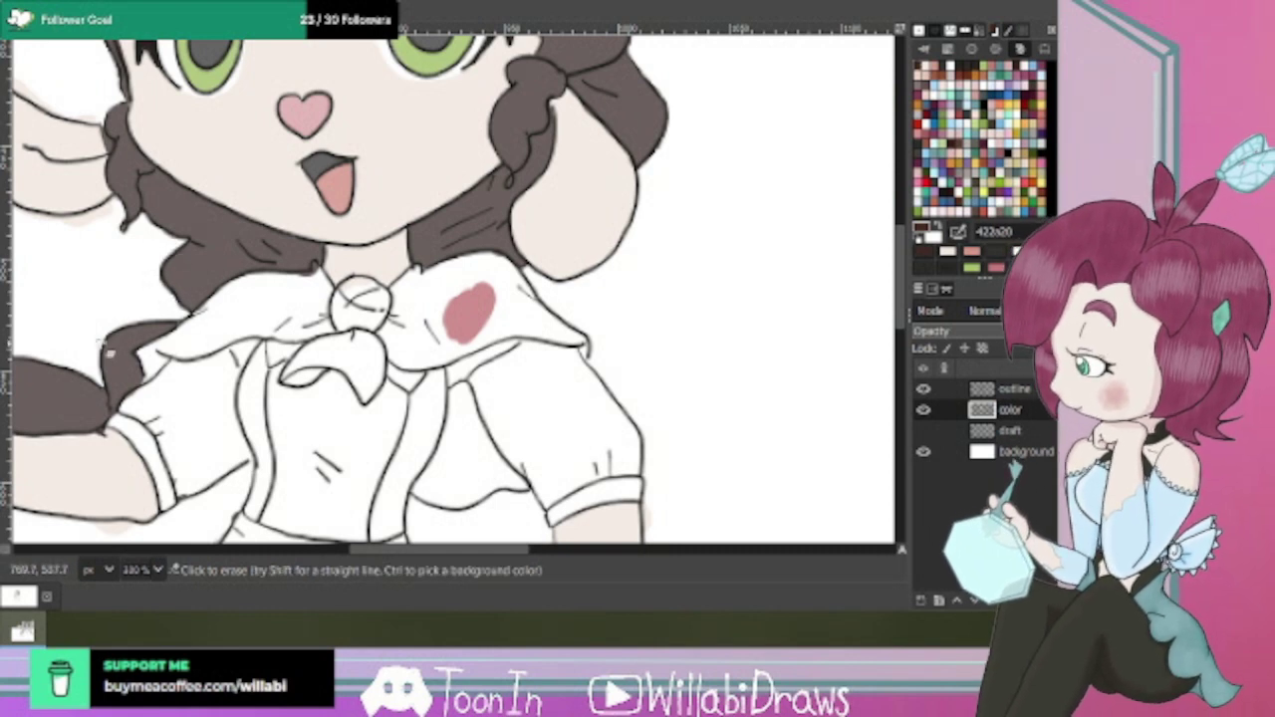
pyautogui.moveTo(427, 551); pyautogui.dragTo(372, 559)
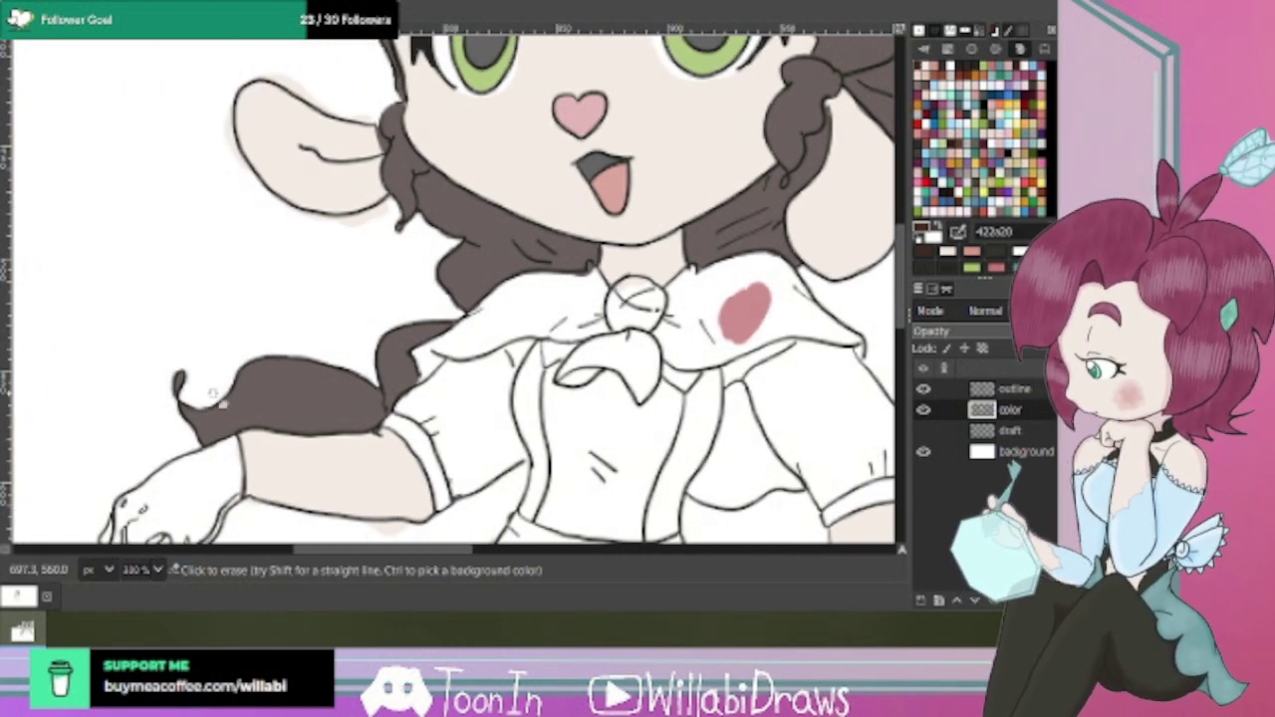
pyautogui.moveTo(473, 548); pyautogui.dragTo(506, 547)
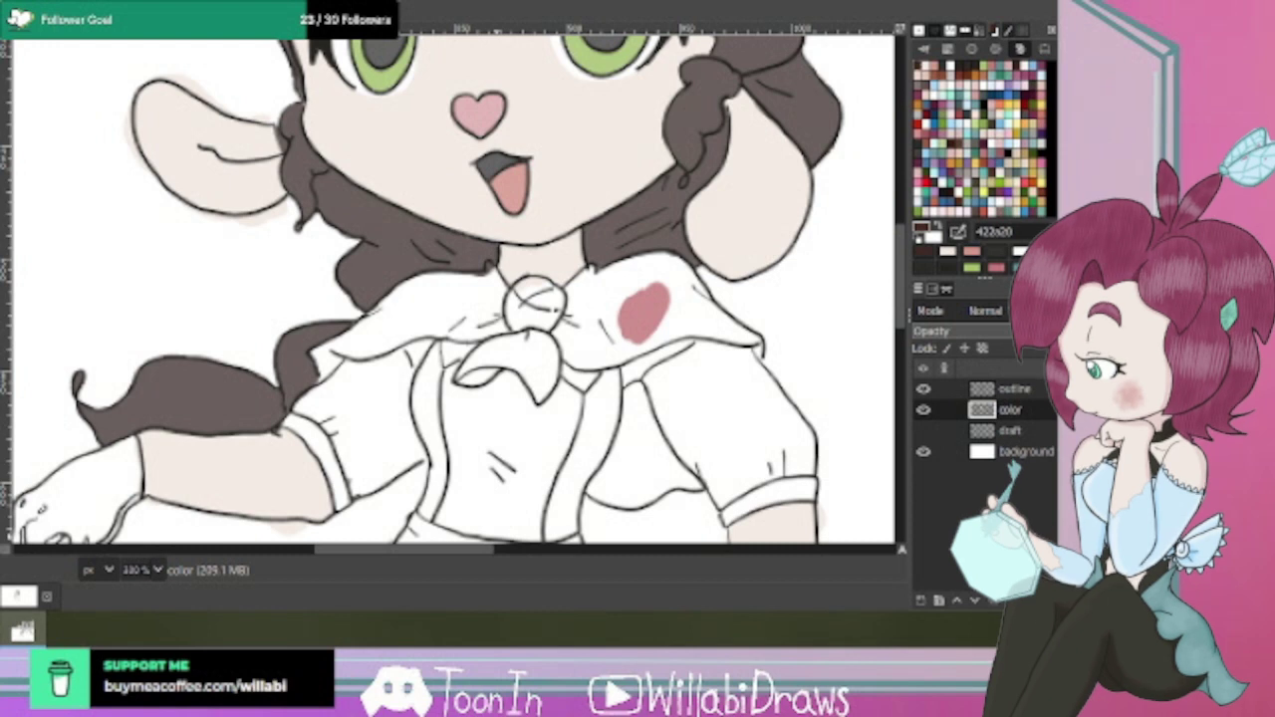
pyautogui.hotkey('ctrl', ',')
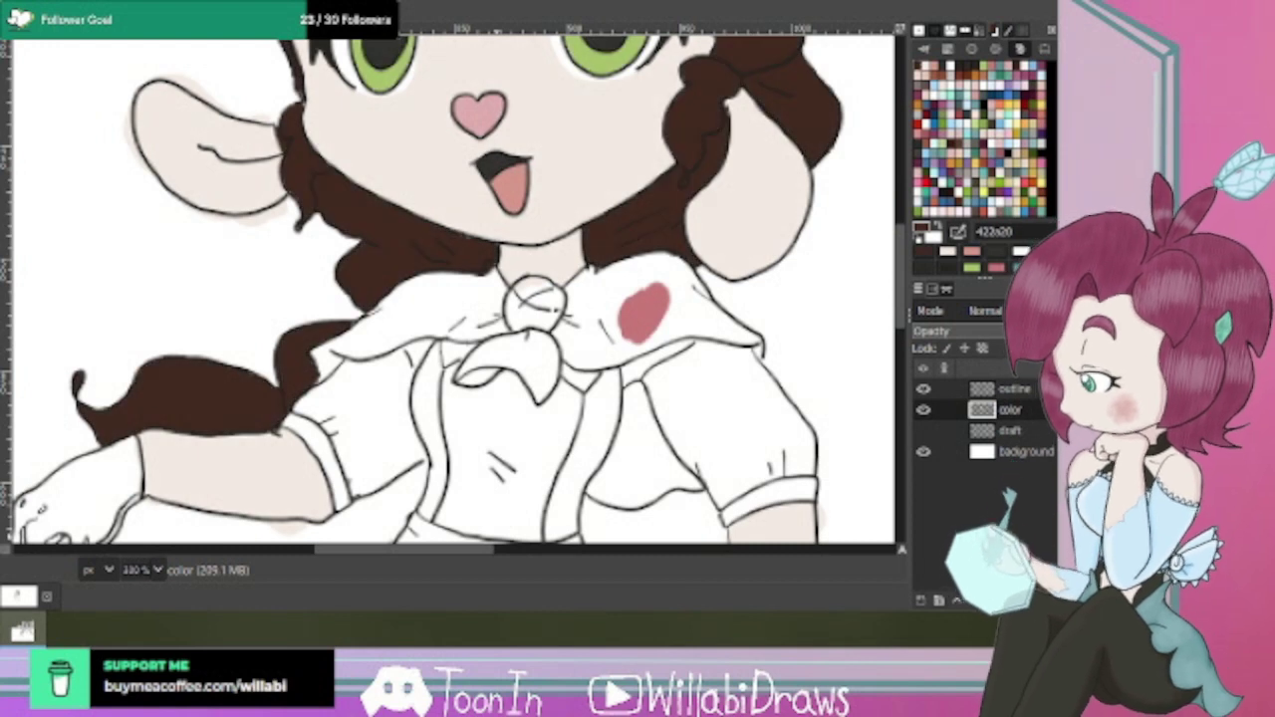
# Hide the background layer and erase the skin colour spilling outside the outline of the left-hand ear.
pyautogui.click(923, 451)
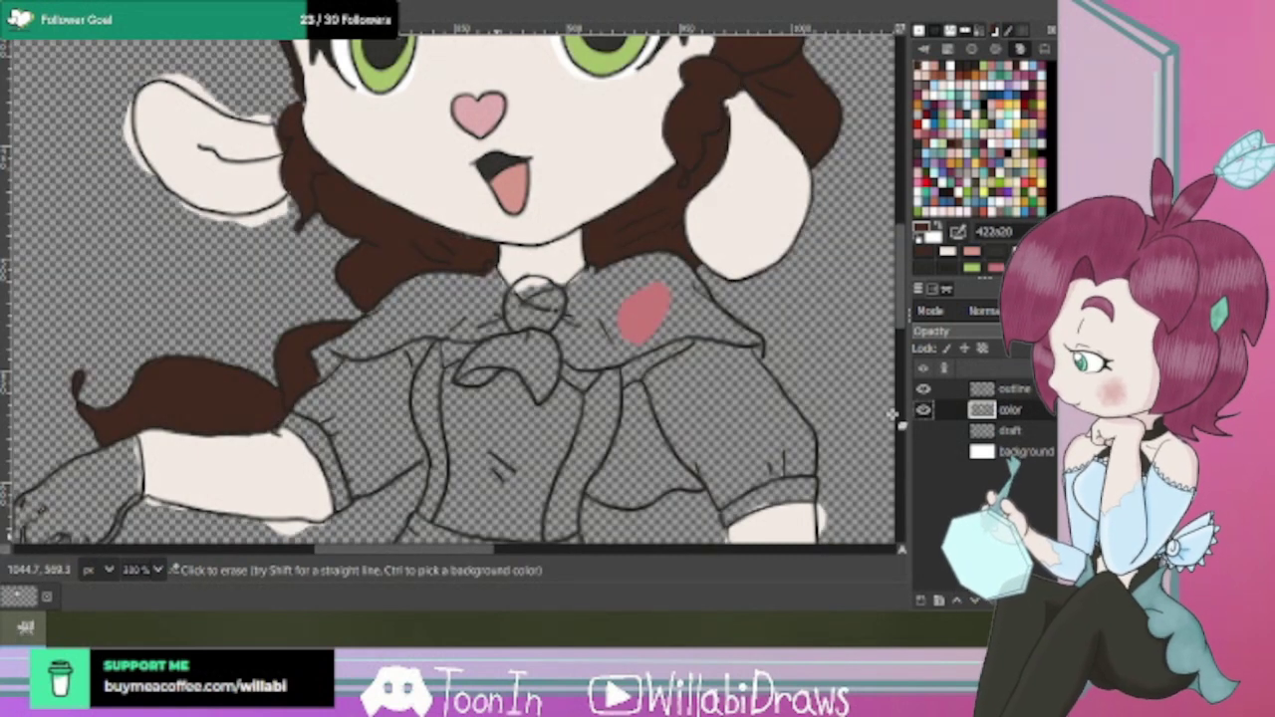
pyautogui.scroll(5, 903, 302)
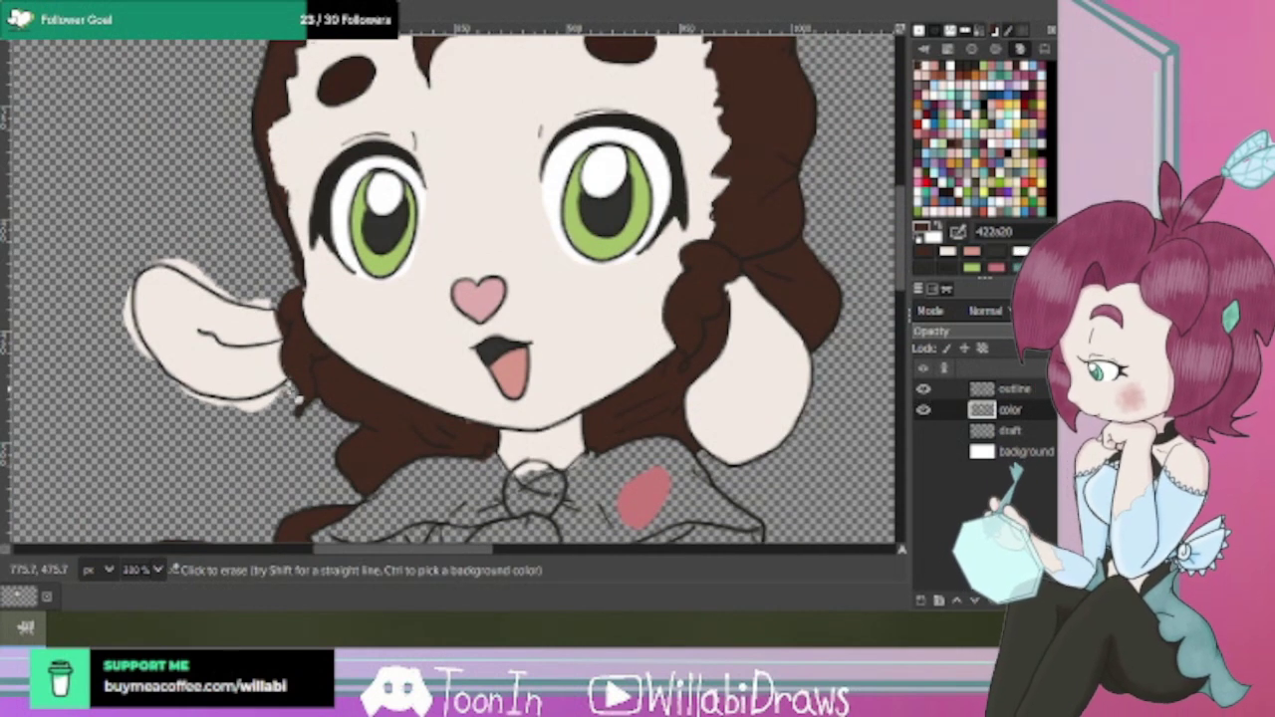
pyautogui.moveTo(295, 398)
pyautogui.mouseDown()
pyautogui.moveTo(256, 423)
pyautogui.moveTo(287, 406)
pyautogui.moveTo(254, 418)
pyautogui.moveTo(289, 402)
pyautogui.moveTo(236, 416)
pyautogui.moveTo(190, 398)
pyautogui.moveTo(235, 416)
pyautogui.moveTo(204, 399)
pyautogui.mouseUp()
pyautogui.moveTo(143, 313)
pyautogui.mouseDown()
pyautogui.moveTo(127, 303)
pyautogui.moveTo(157, 371)
pyautogui.mouseUp()
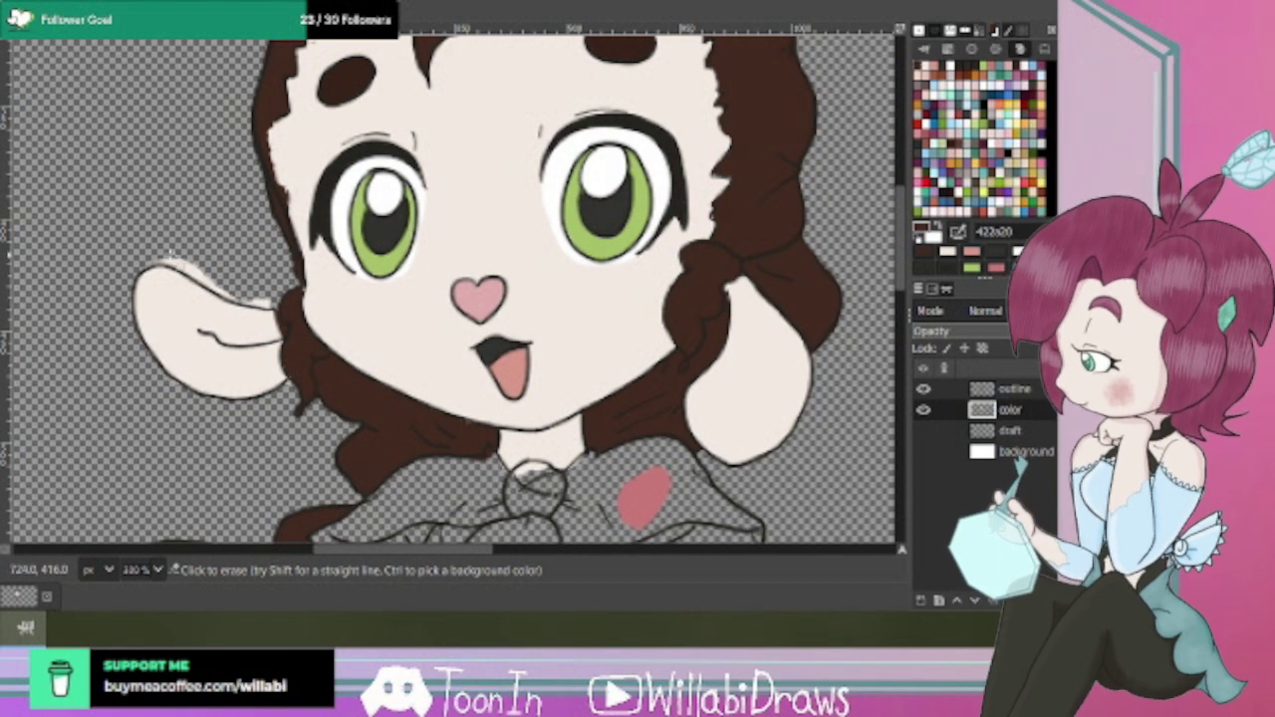
pyautogui.moveTo(154, 261)
pyautogui.mouseDown()
pyautogui.moveTo(192, 265)
pyautogui.moveTo(181, 271)
pyautogui.moveTo(249, 307)
pyautogui.moveTo(277, 303)
pyautogui.moveTo(256, 300)
pyautogui.mouseUp()
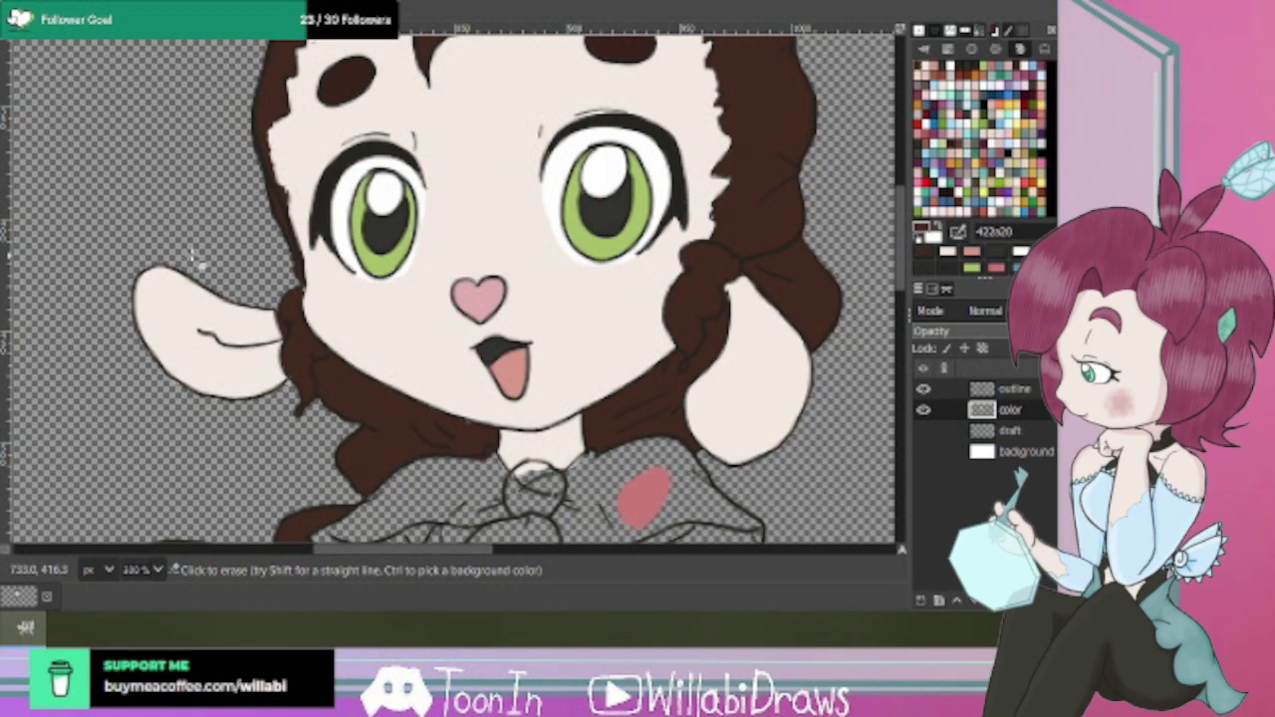
# Choose the skin colour f2e9e1 and touch up the left-hand ear where it meets the hair, erasing any spill along its lower edge.
pyautogui.click(924, 65)
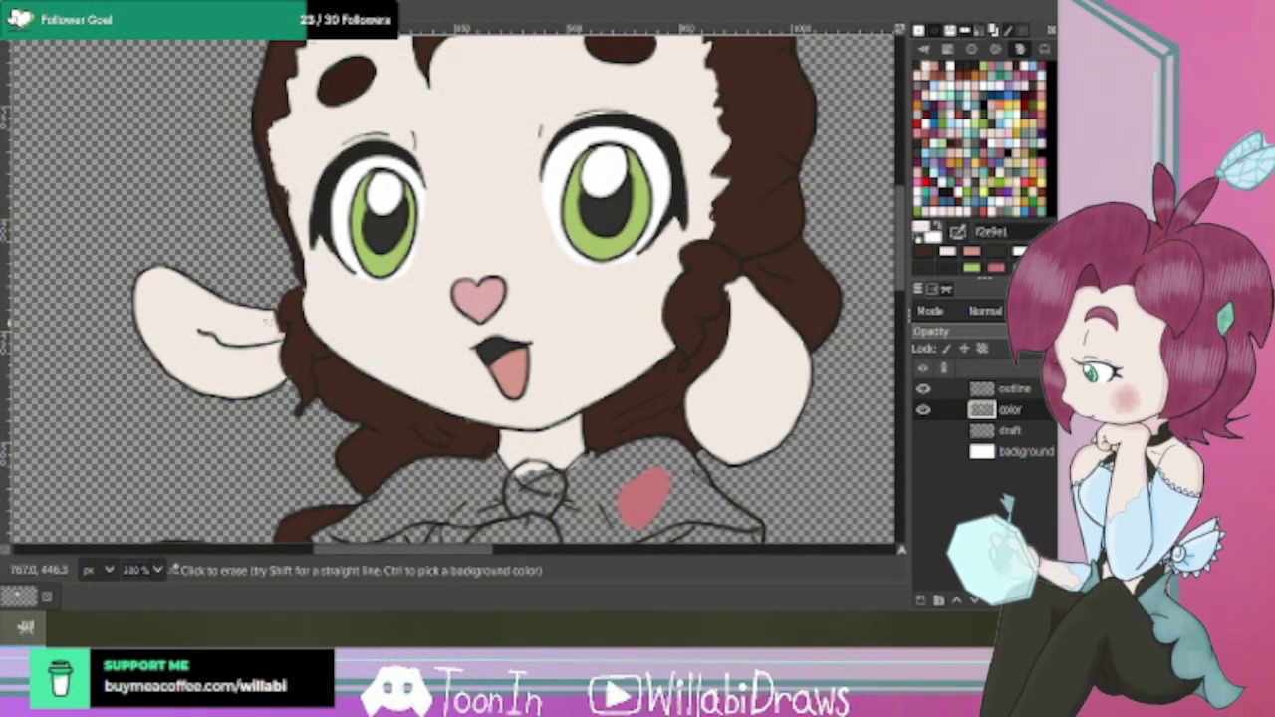
pyautogui.scroll(1, 287, 332)
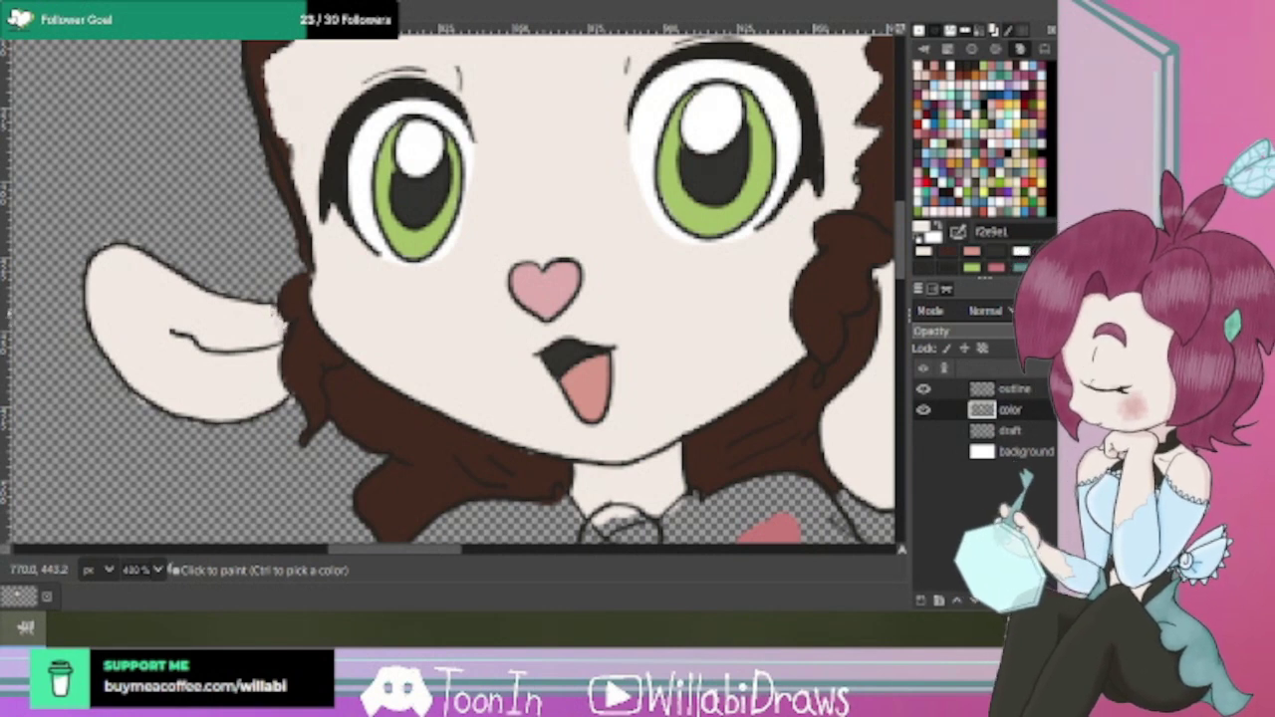
pyautogui.click(281, 348)
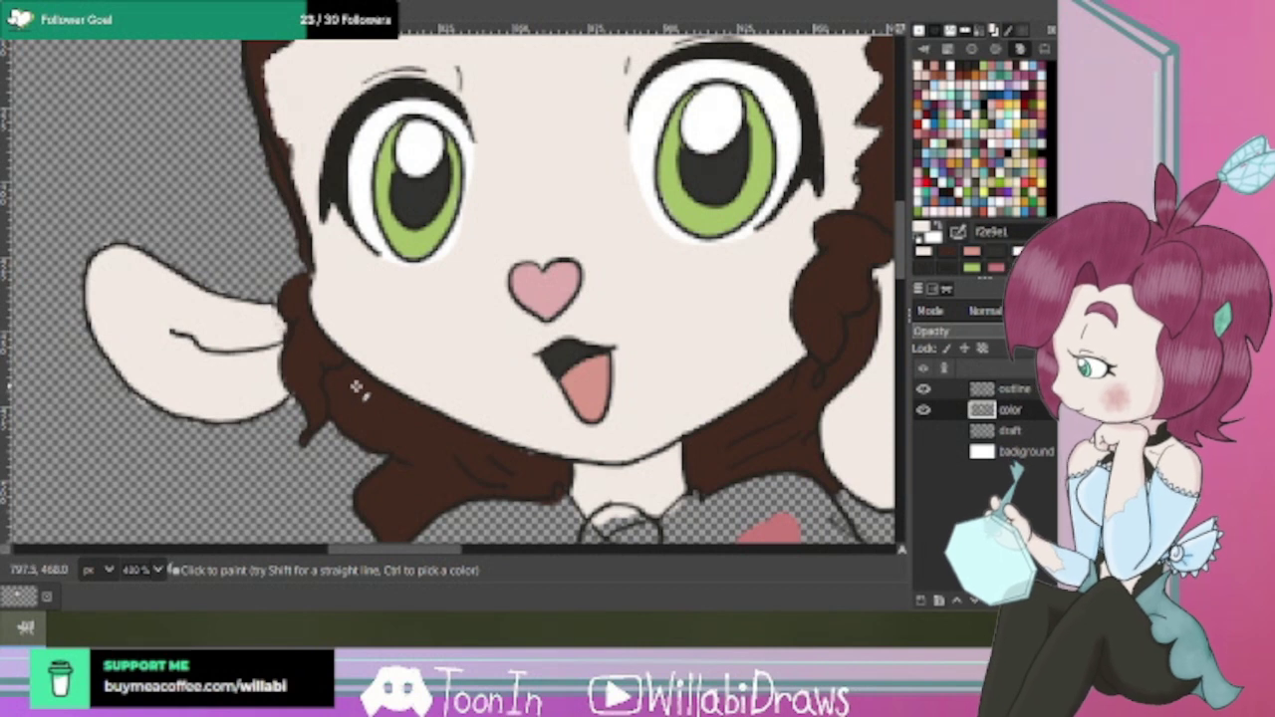
pyautogui.click(147, 406)
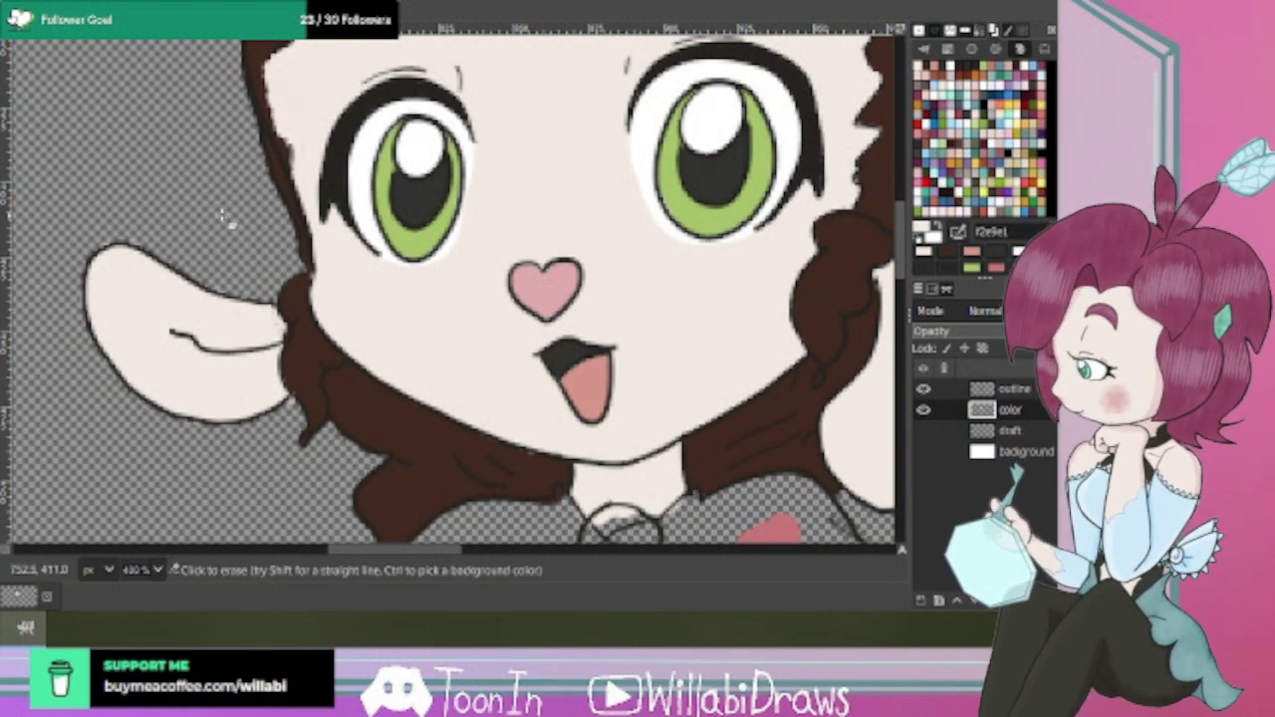
# Erase the stray line between the left-hand eye and the hair on the outline layer.
pyautogui.moveTo(421, 554); pyautogui.dragTo(496, 550)
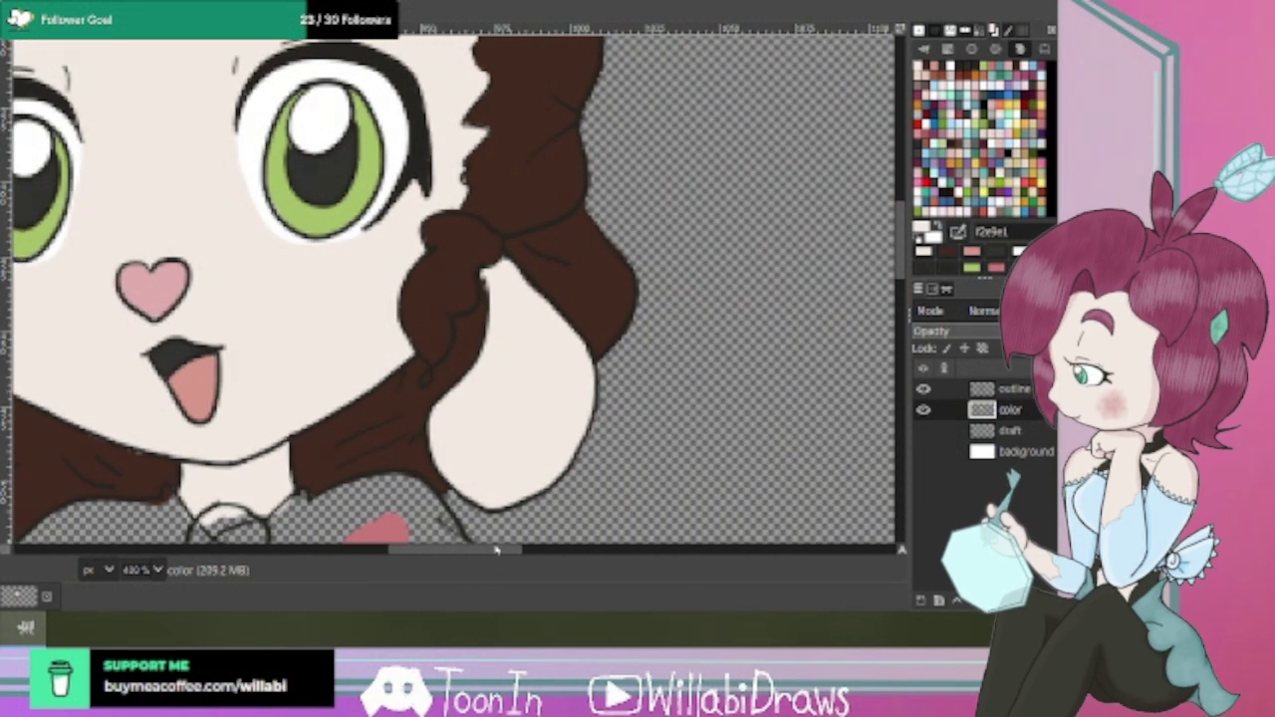
pyautogui.scroll(-2, 572, 358)
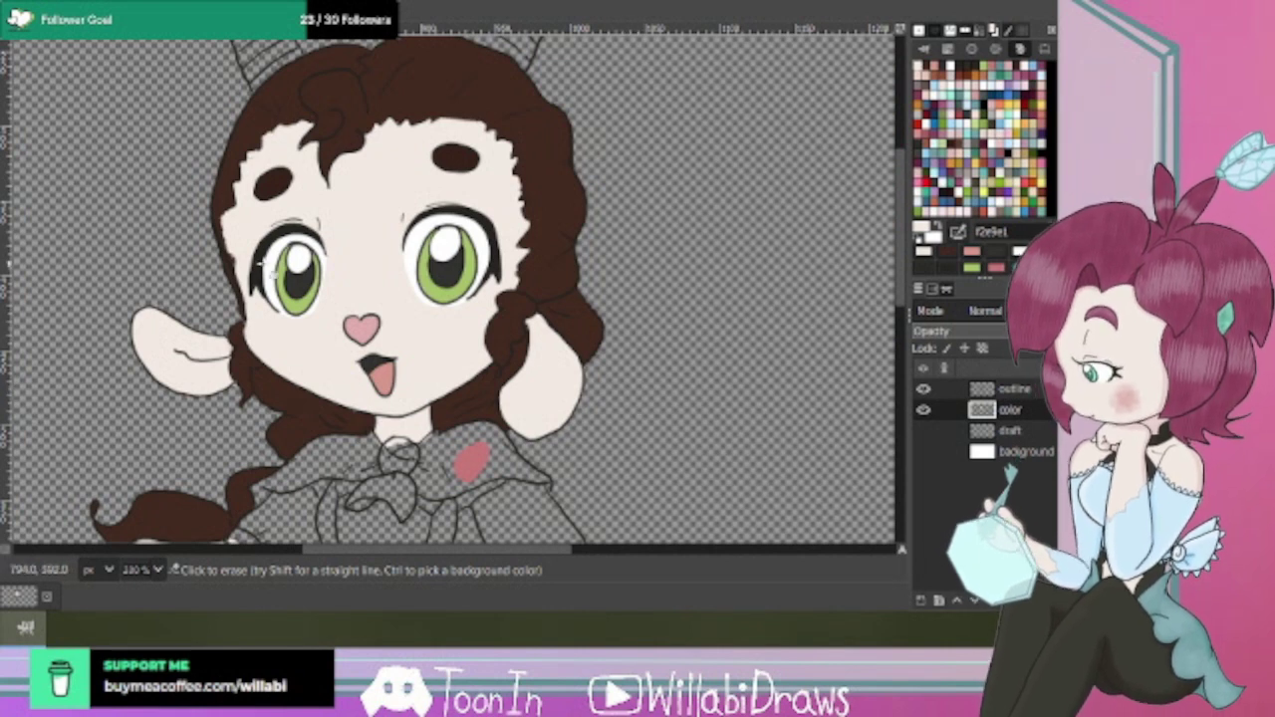
pyautogui.scroll(3, 241, 265)
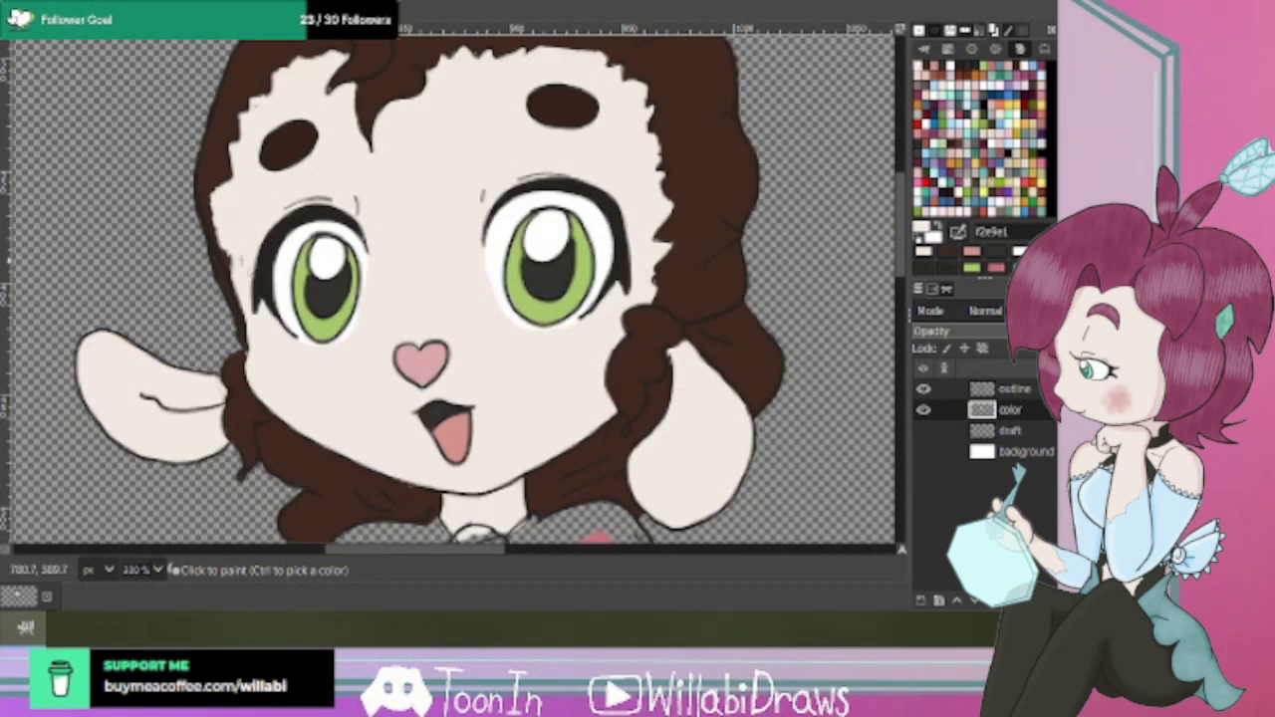
pyautogui.scroll(2, 235, 261)
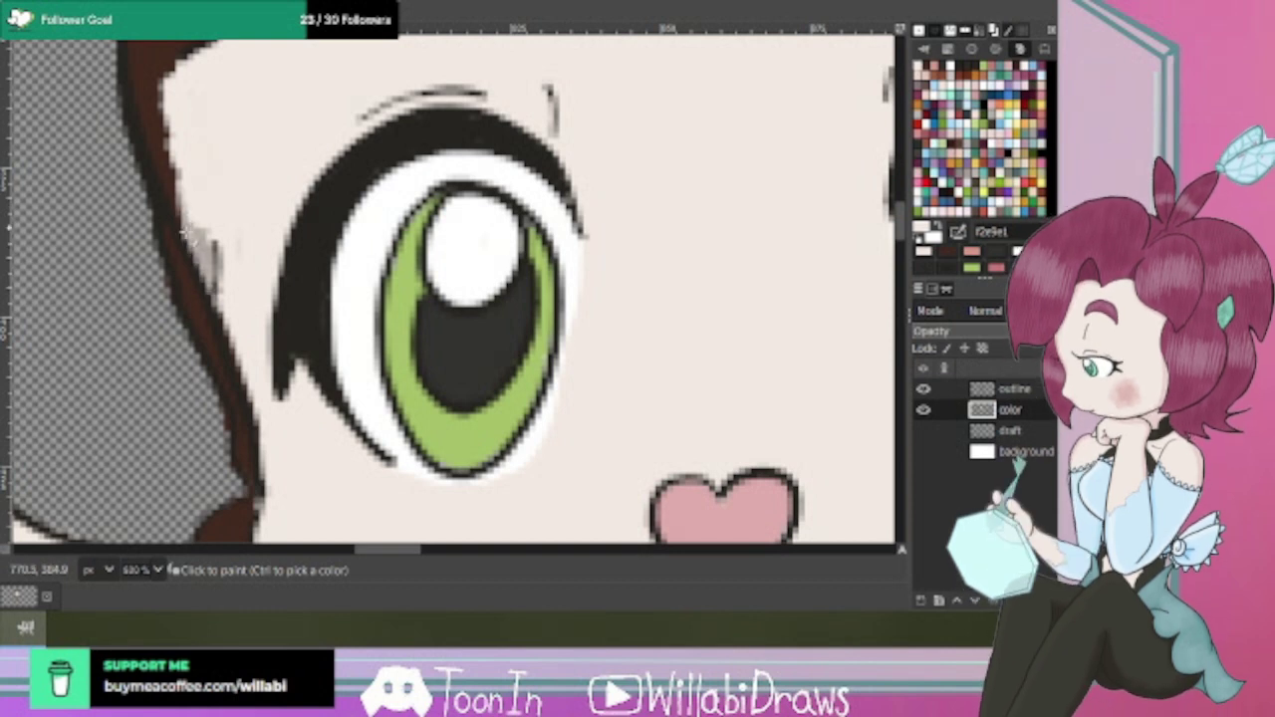
pyautogui.scroll(-3, 598, 340)
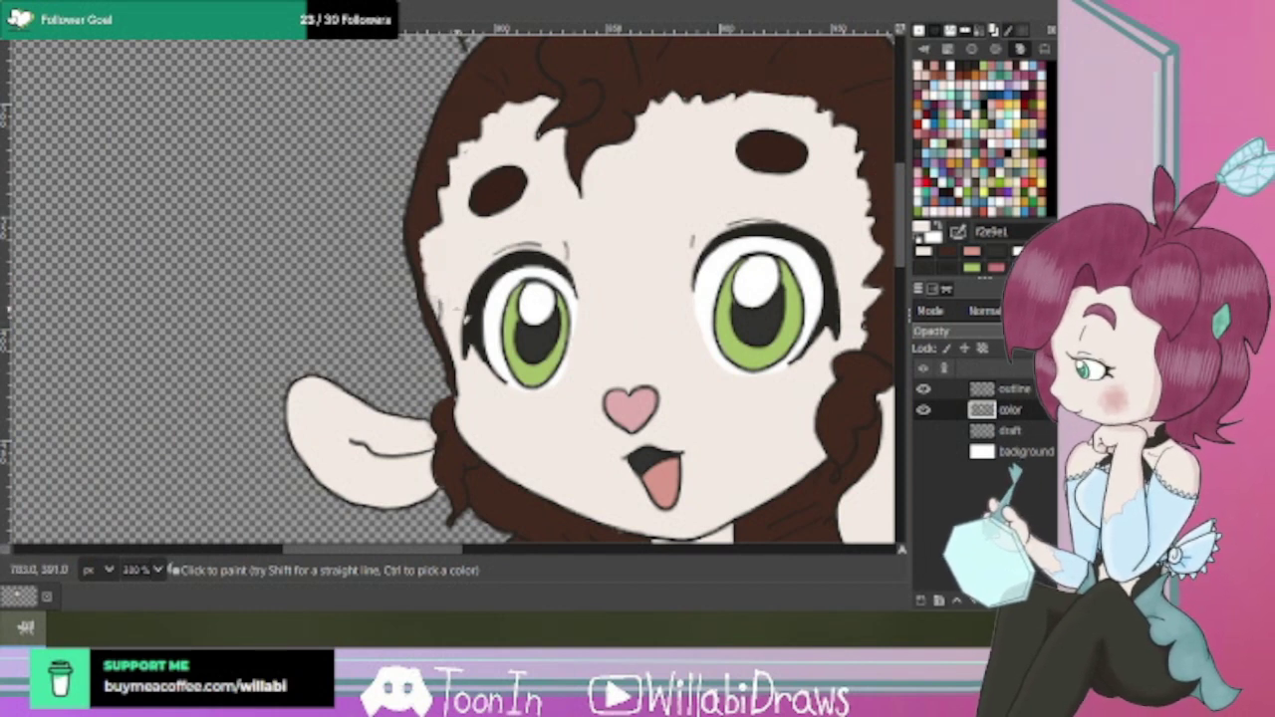
pyautogui.click(1032, 390)
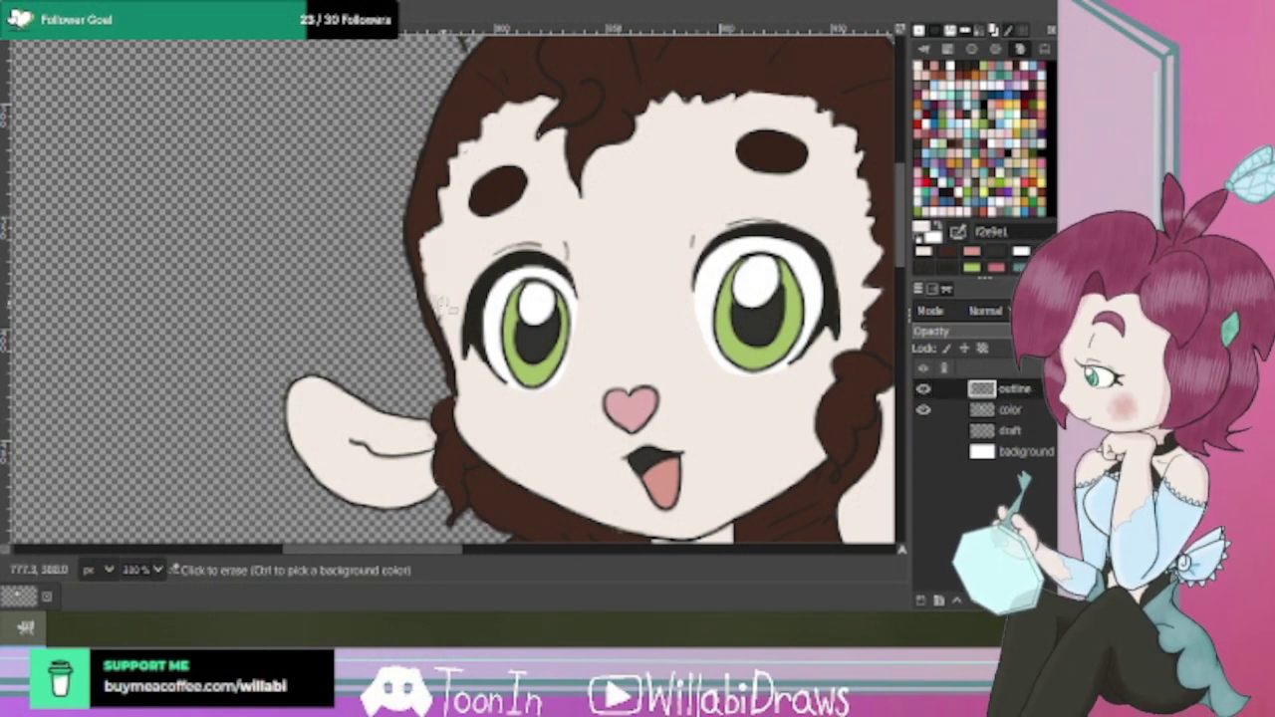
pyautogui.click(468, 323)
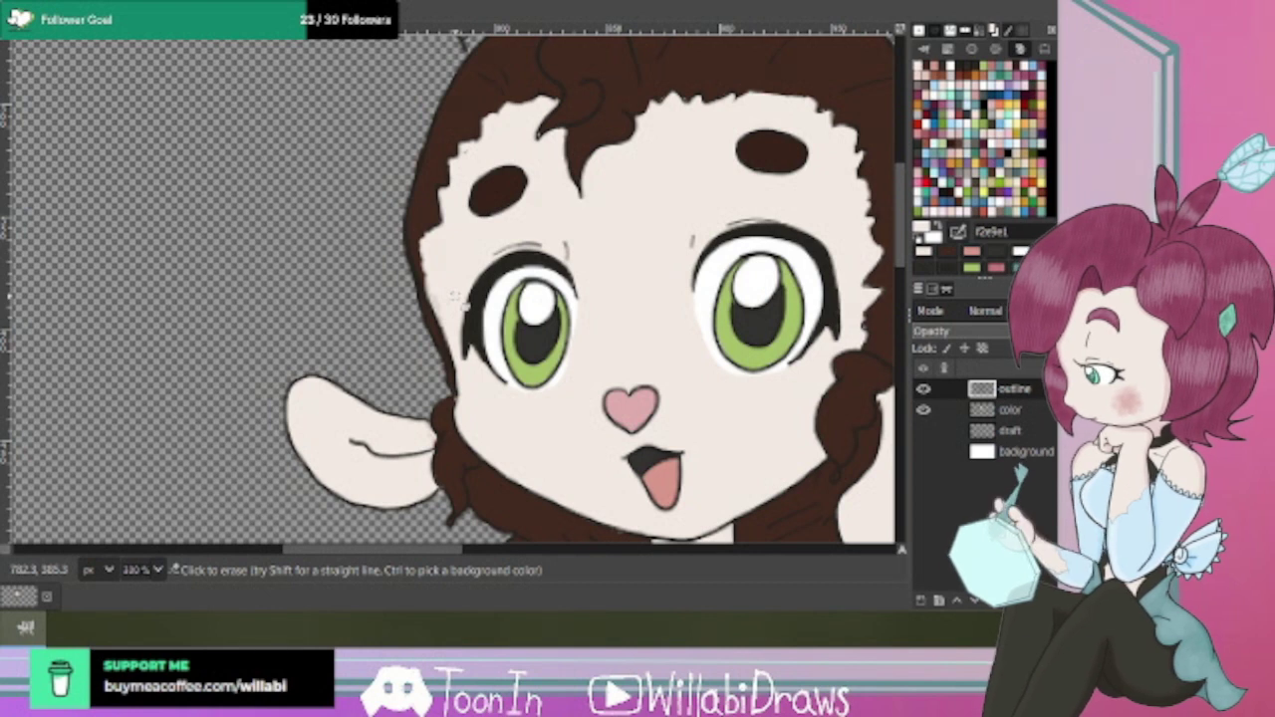
# Return to the color layer and paint skin colour along the hairline beside the left-hand eyebrow.
pyautogui.click(1017, 410)
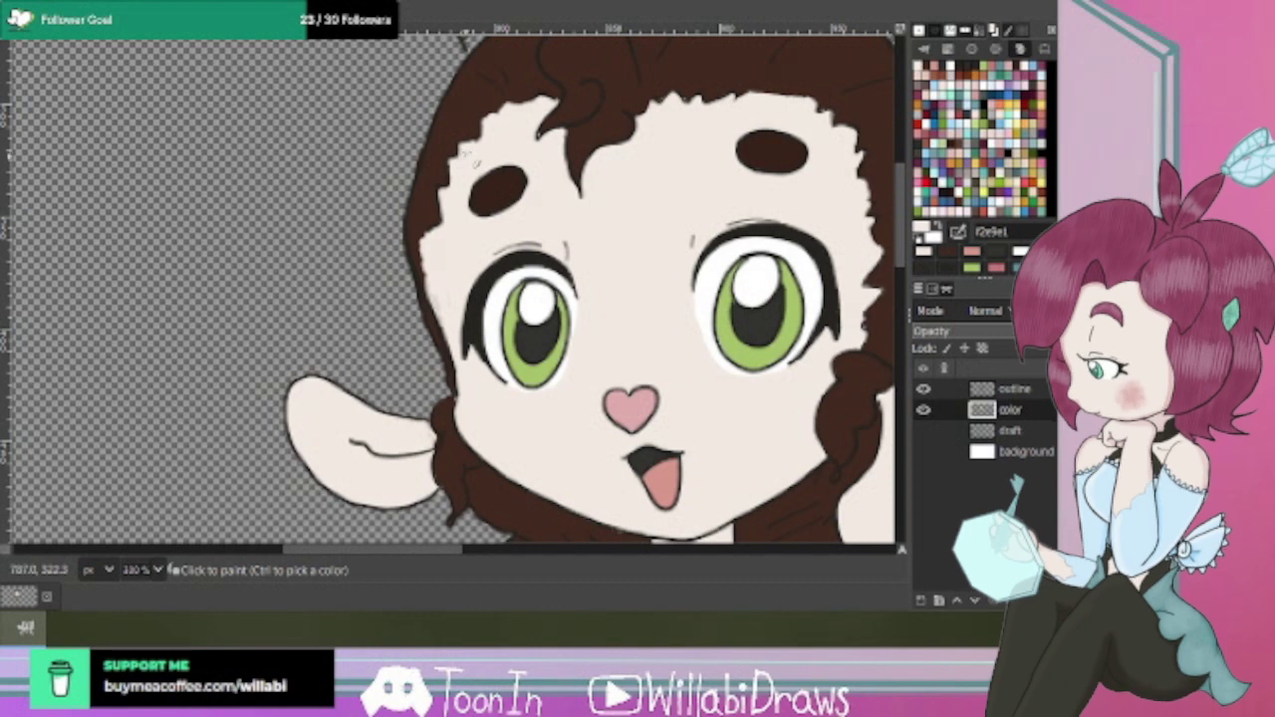
pyautogui.moveTo(466, 155)
pyautogui.mouseDown()
pyautogui.moveTo(480, 202)
pyautogui.moveTo(469, 192)
pyautogui.mouseUp()
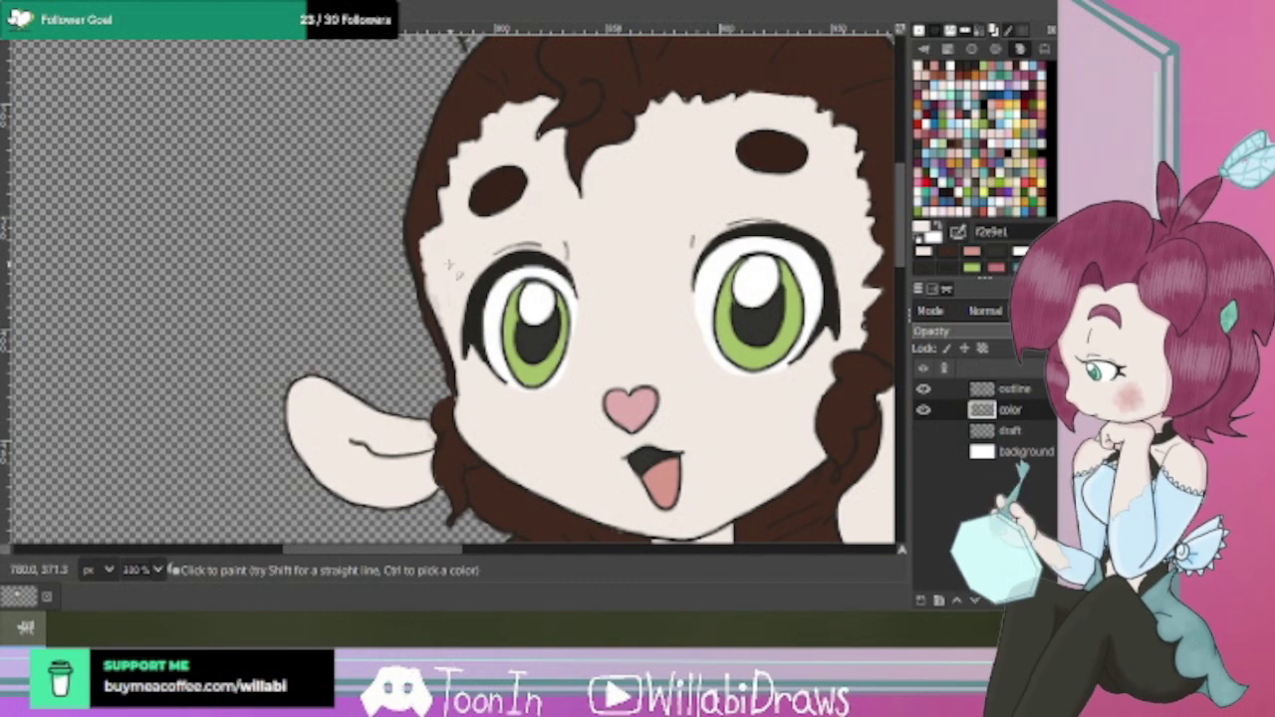
pyautogui.moveTo(450, 550); pyautogui.dragTo(517, 573)
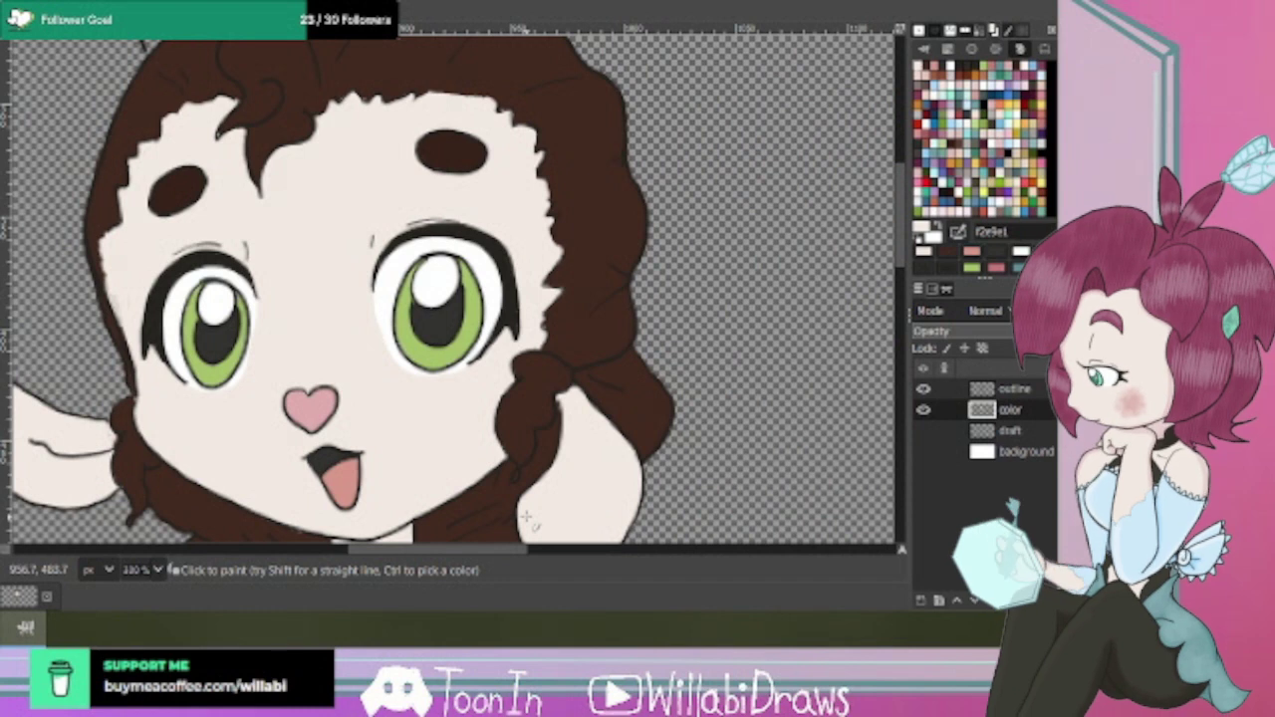
# Erase the skin colour spilling below the outline of the left-hand forearm on the color layer.
pyautogui.scroll(-2, 589, 364)
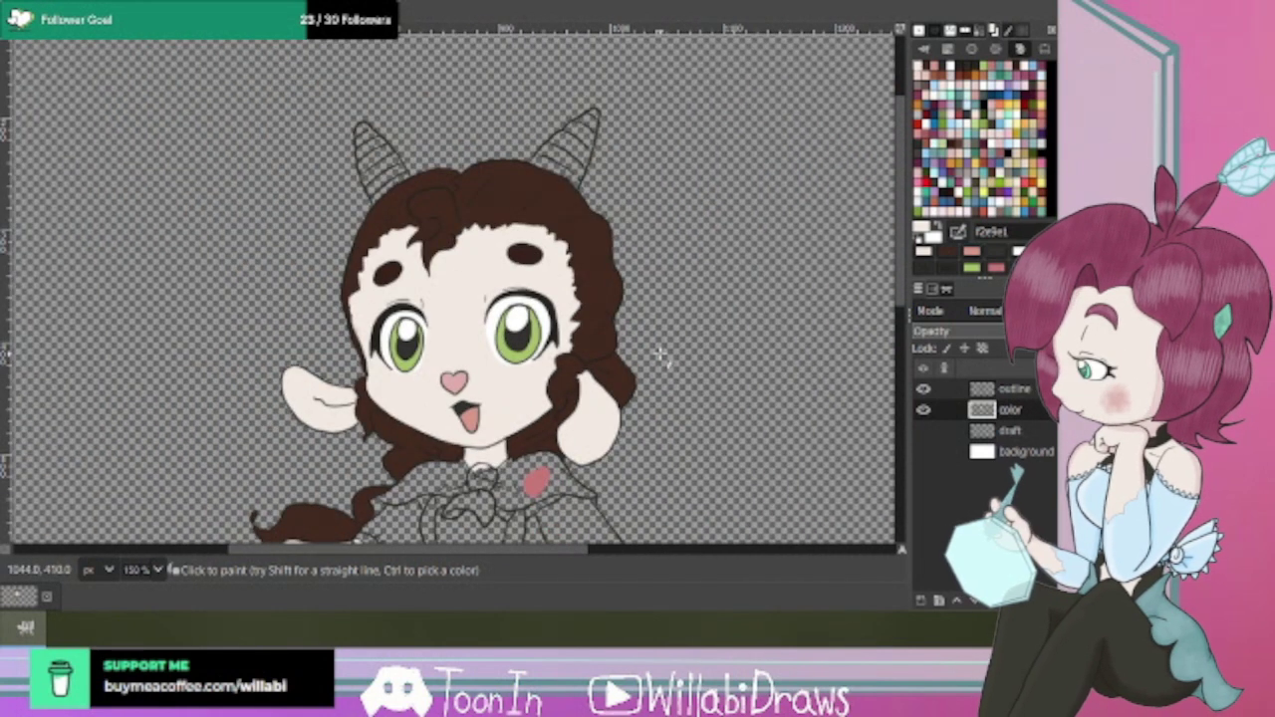
pyautogui.moveTo(901, 282); pyautogui.dragTo(905, 385)
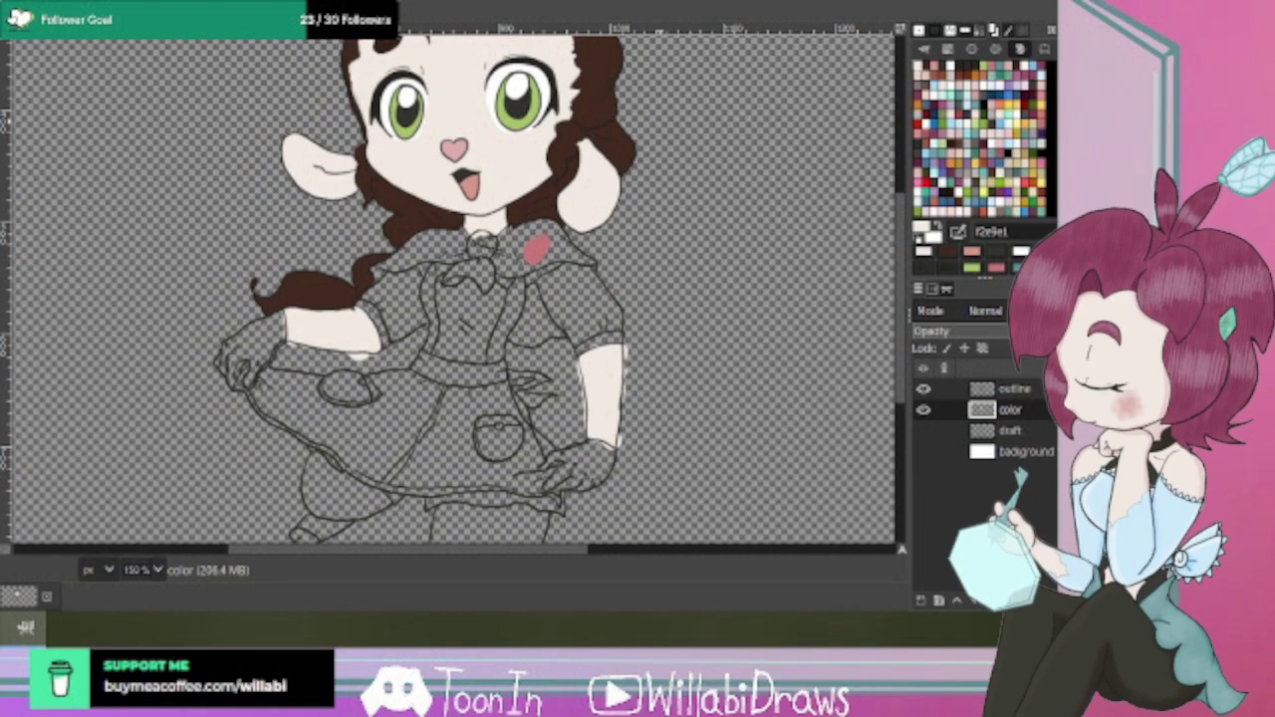
pyautogui.scroll(3, 364, 369)
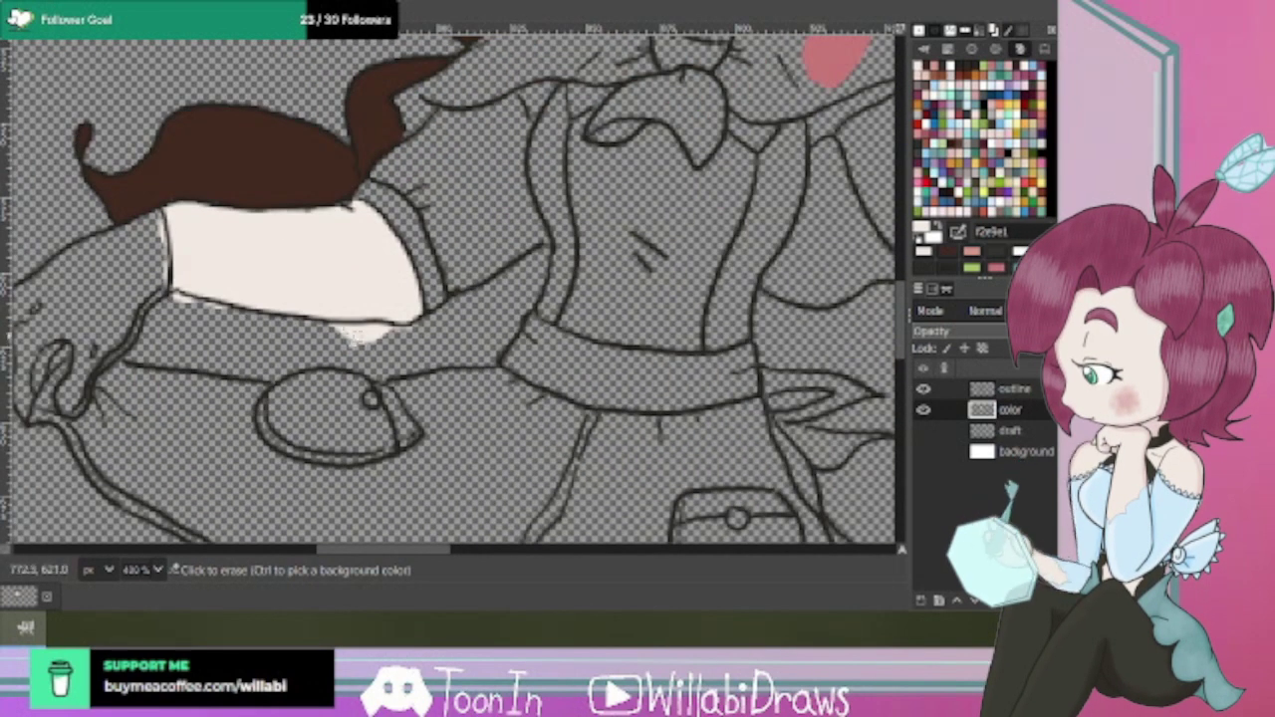
pyautogui.moveTo(324, 337)
pyautogui.mouseDown()
pyautogui.moveTo(419, 332)
pyautogui.moveTo(403, 331)
pyautogui.mouseUp()
pyautogui.moveTo(266, 337); pyautogui.dragTo(182, 309)
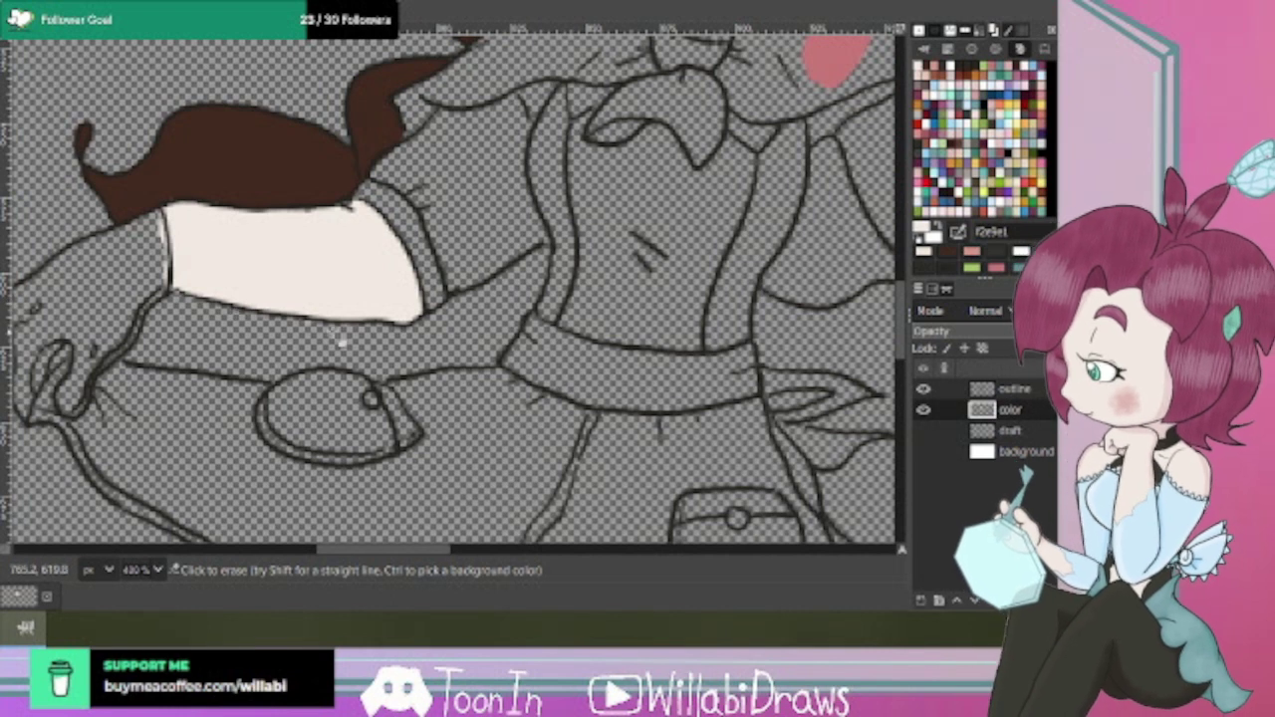
# Erase the skin colour spilling past both edges of the right-hand forearm, from the sleeve cuff down to the wrist.
pyautogui.hscroll(6, 398, 338)
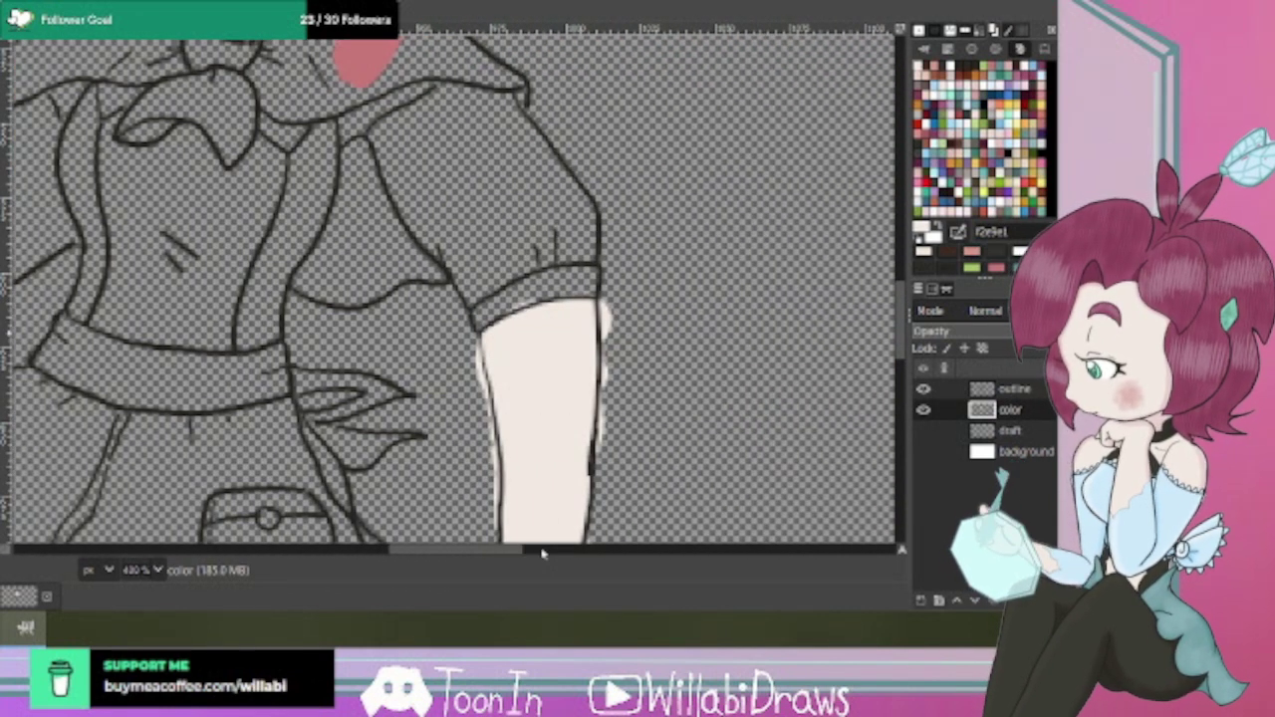
pyautogui.moveTo(613, 309)
pyautogui.mouseDown()
pyautogui.moveTo(598, 461)
pyautogui.moveTo(610, 386)
pyautogui.mouseUp()
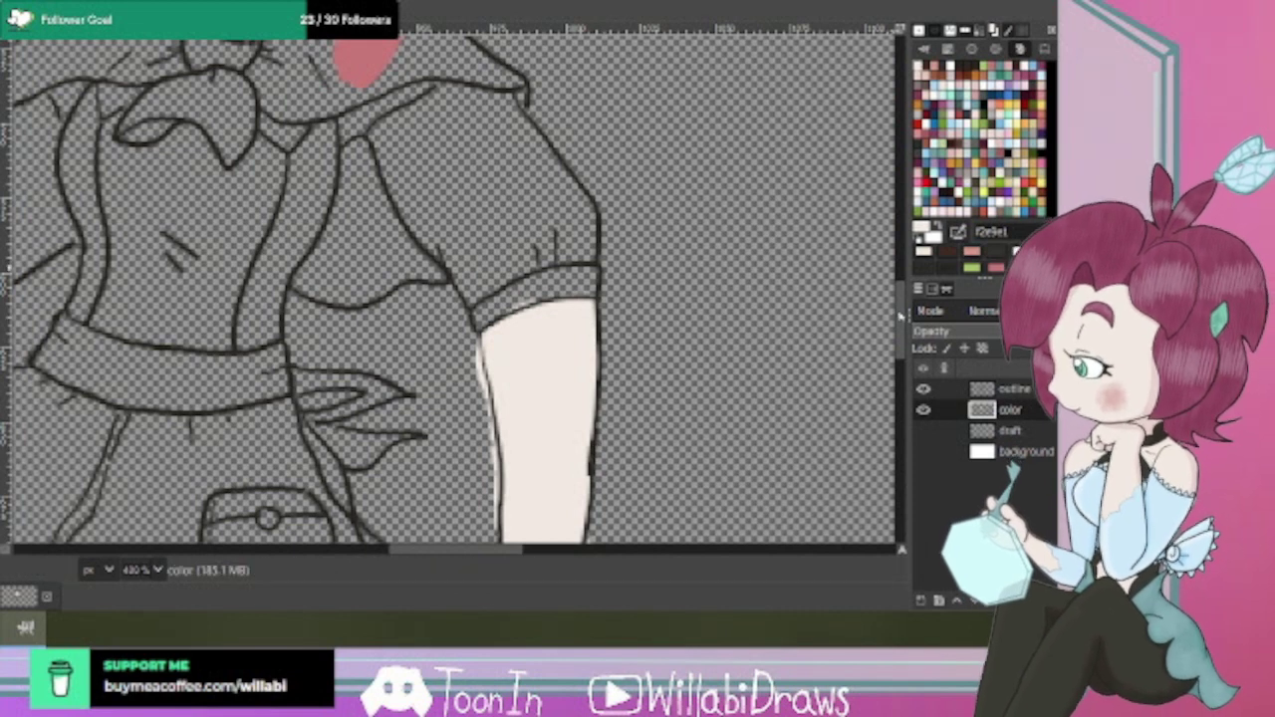
pyautogui.scroll(-3, 900, 329)
pyautogui.scroll(-1, 899, 344)
pyautogui.moveTo(479, 177)
pyautogui.mouseDown()
pyautogui.moveTo(499, 351)
pyautogui.moveTo(478, 215)
pyautogui.mouseUp()
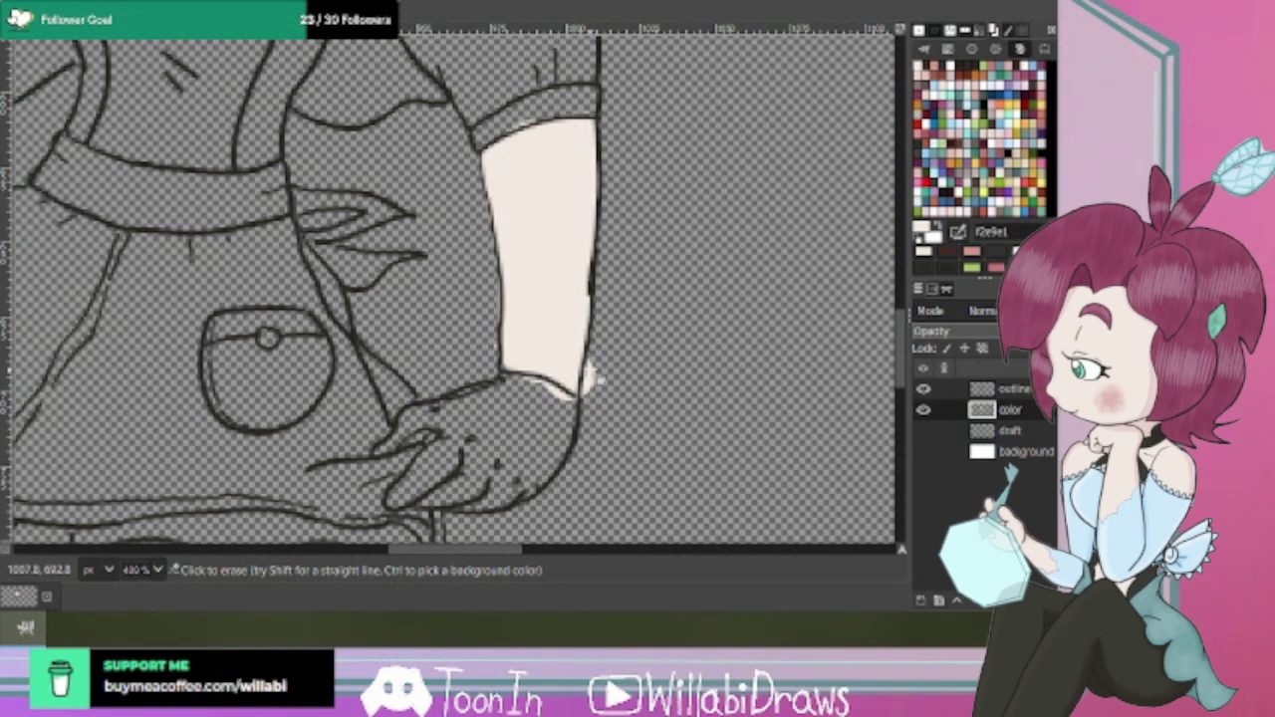
pyautogui.moveTo(592, 375)
pyautogui.mouseDown()
pyautogui.moveTo(598, 392)
pyautogui.moveTo(592, 379)
pyautogui.mouseUp()
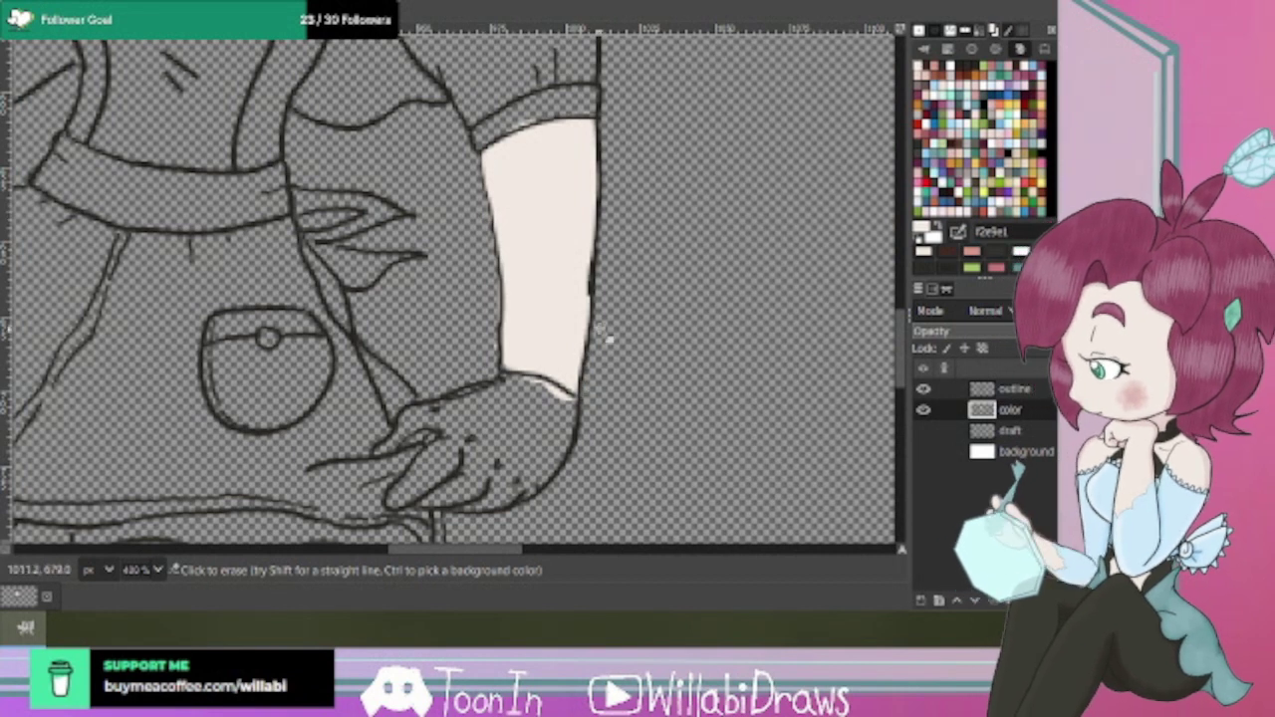
# Choose the dark brown 422a20 as the painting colour and show the background layer.
pyautogui.scroll(-5, 626, 398)
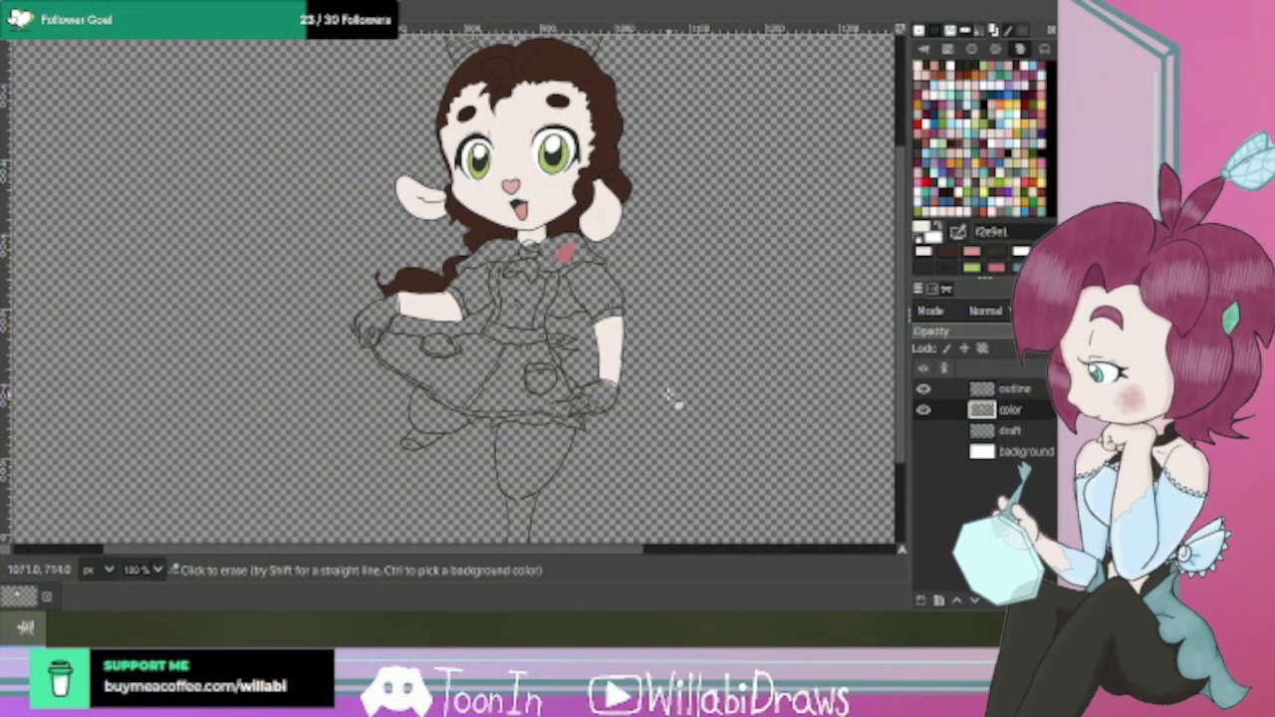
pyautogui.click(929, 71)
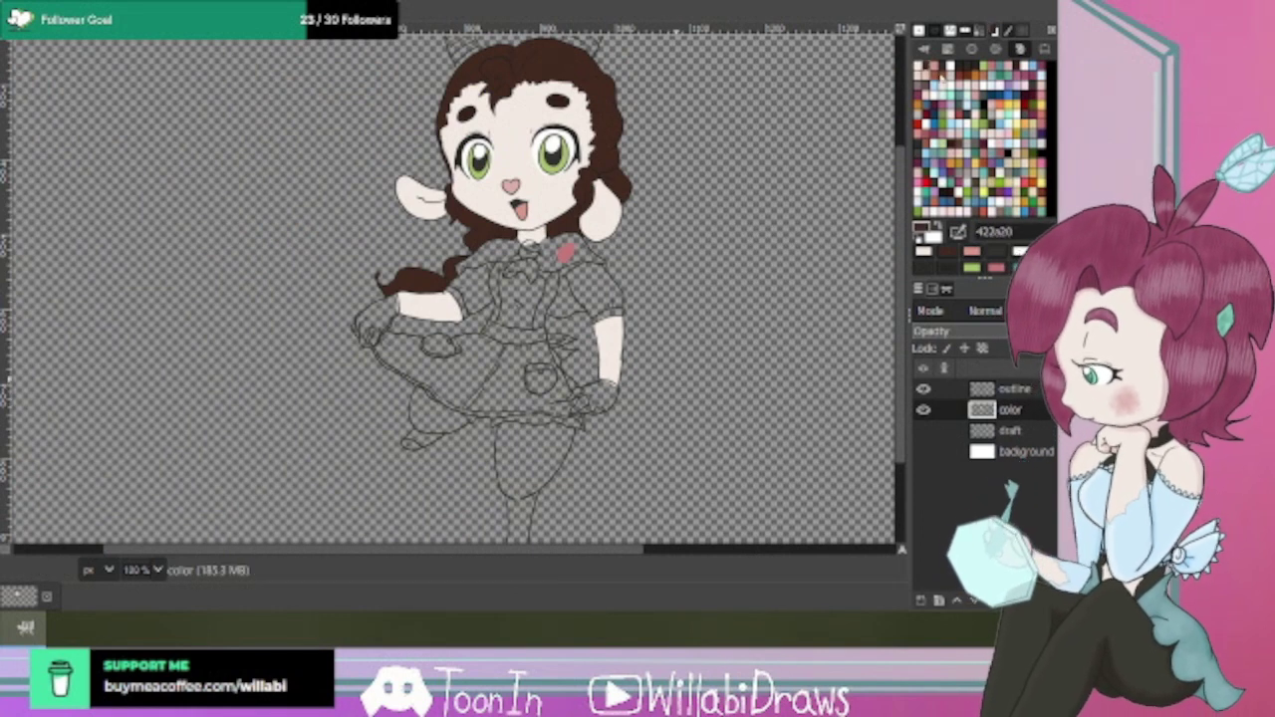
pyautogui.click(924, 453)
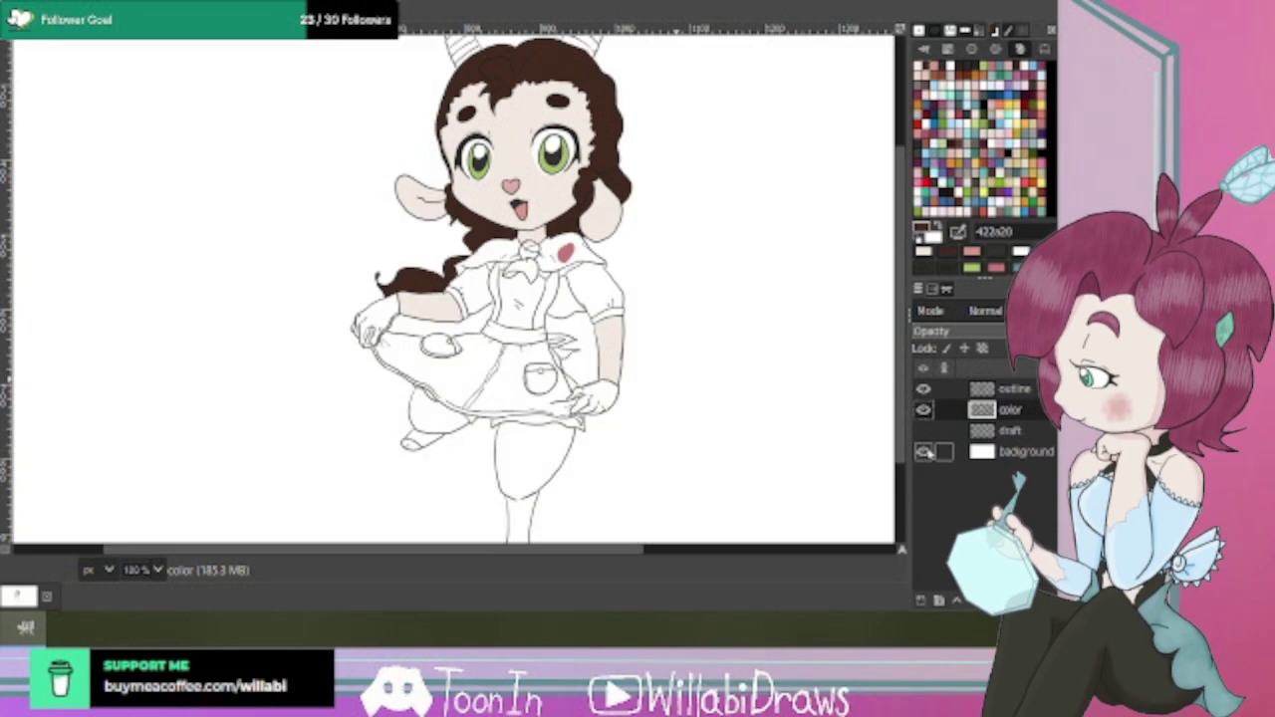
# Paint the standing leg dark brown from the skirt hem down to the top of the hoof.
pyautogui.moveTo(901, 283); pyautogui.dragTo(907, 314)
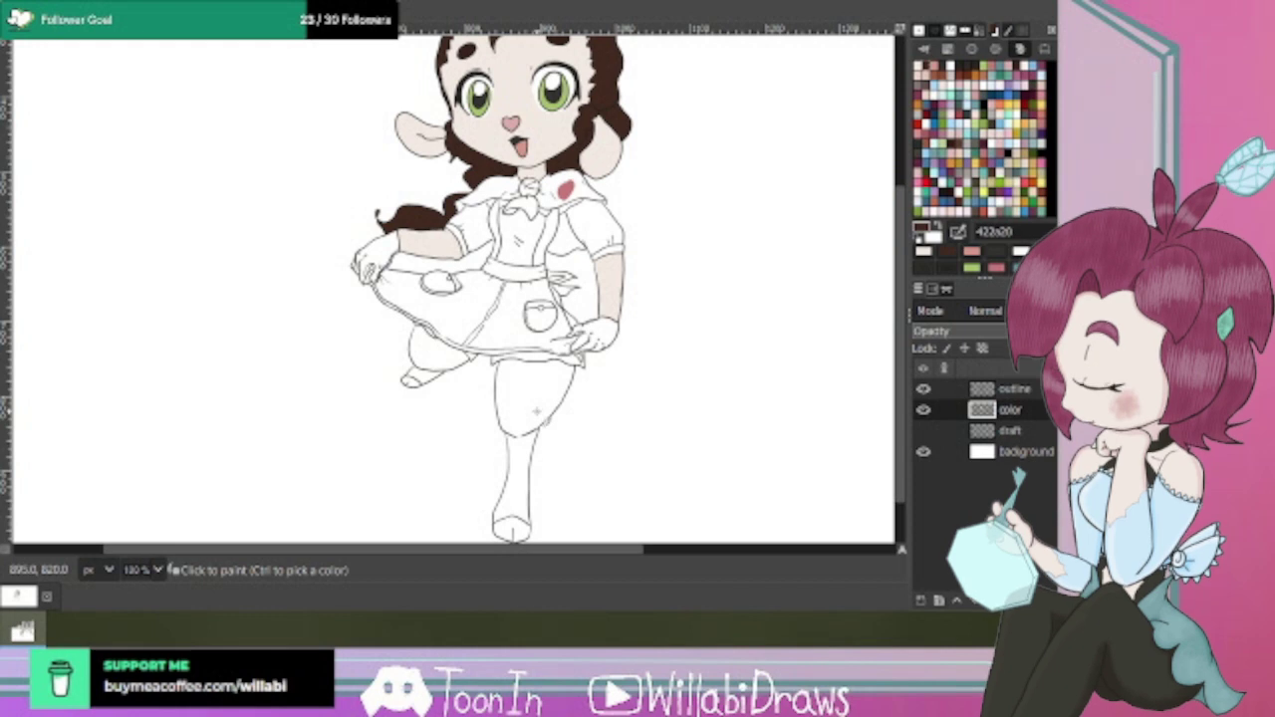
pyautogui.scroll(2, 537, 410)
pyautogui.moveTo(561, 380)
pyautogui.mouseDown()
pyautogui.moveTo(539, 415)
pyautogui.moveTo(563, 385)
pyautogui.moveTo(548, 413)
pyautogui.moveTo(556, 402)
pyautogui.mouseUp()
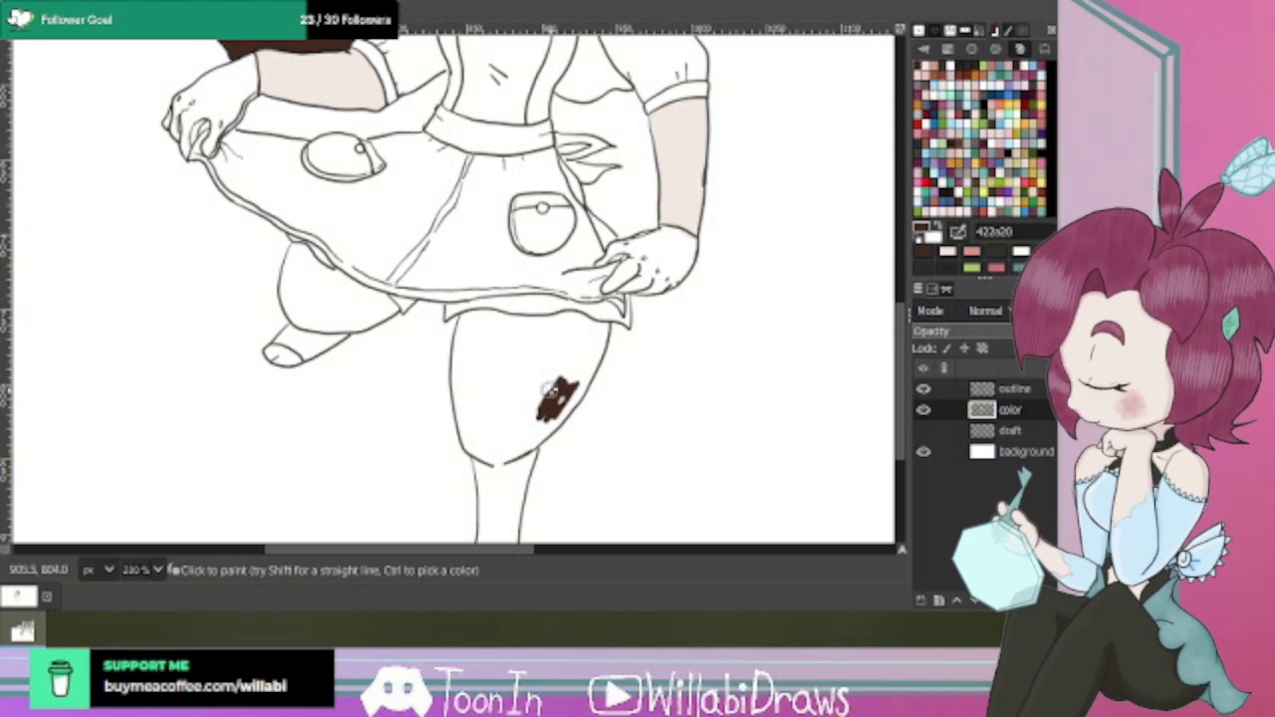
pyautogui.moveTo(564, 379)
pyautogui.mouseDown()
pyautogui.moveTo(543, 421)
pyautogui.moveTo(572, 394)
pyautogui.moveTo(528, 446)
pyautogui.moveTo(586, 369)
pyautogui.moveTo(575, 397)
pyautogui.moveTo(598, 359)
pyautogui.moveTo(568, 366)
pyautogui.moveTo(596, 343)
pyautogui.moveTo(583, 383)
pyautogui.moveTo(526, 431)
pyautogui.moveTo(520, 460)
pyautogui.moveTo(573, 326)
pyautogui.moveTo(603, 337)
pyautogui.moveTo(580, 323)
pyautogui.moveTo(554, 335)
pyautogui.moveTo(556, 366)
pyautogui.moveTo(518, 463)
pyautogui.moveTo(600, 339)
pyautogui.moveTo(603, 351)
pyautogui.moveTo(580, 378)
pyautogui.moveTo(578, 333)
pyautogui.moveTo(565, 326)
pyautogui.moveTo(510, 458)
pyautogui.moveTo(506, 424)
pyautogui.moveTo(548, 333)
pyautogui.moveTo(536, 328)
pyautogui.moveTo(510, 388)
pyautogui.moveTo(510, 468)
pyautogui.moveTo(498, 371)
pyautogui.moveTo(523, 328)
pyautogui.moveTo(495, 421)
pyautogui.moveTo(493, 371)
pyautogui.moveTo(488, 424)
pyautogui.moveTo(508, 327)
pyautogui.mouseUp()
pyautogui.moveTo(478, 402)
pyautogui.mouseDown()
pyautogui.moveTo(493, 461)
pyautogui.moveTo(468, 391)
pyautogui.moveTo(490, 319)
pyautogui.moveTo(472, 328)
pyautogui.moveTo(464, 398)
pyautogui.moveTo(470, 433)
pyautogui.moveTo(492, 455)
pyautogui.moveTo(464, 387)
pyautogui.moveTo(464, 324)
pyautogui.moveTo(490, 319)
pyautogui.moveTo(466, 325)
pyautogui.moveTo(478, 436)
pyautogui.moveTo(464, 428)
pyautogui.moveTo(499, 465)
pyautogui.moveTo(537, 424)
pyautogui.mouseUp()
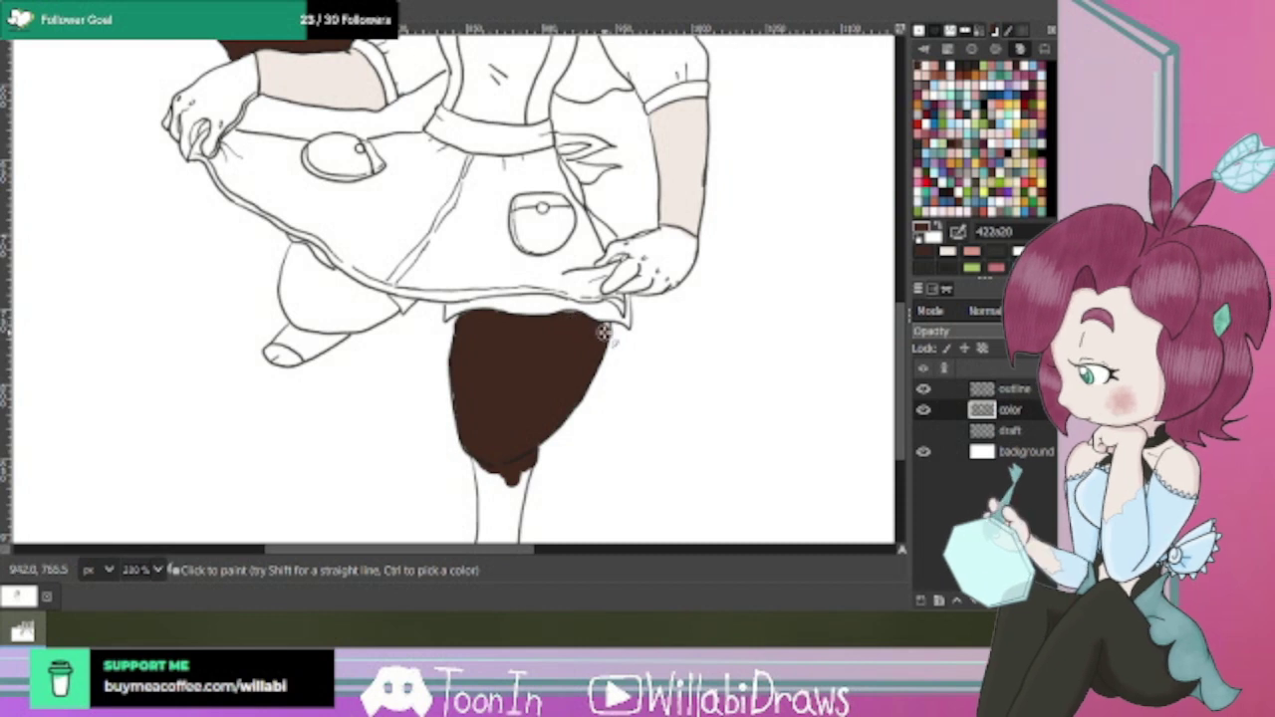
pyautogui.moveTo(604, 333)
pyautogui.mouseDown()
pyautogui.moveTo(605, 330)
pyautogui.moveTo(526, 425)
pyautogui.moveTo(504, 488)
pyautogui.moveTo(485, 462)
pyautogui.moveTo(482, 476)
pyautogui.moveTo(460, 391)
pyautogui.mouseUp()
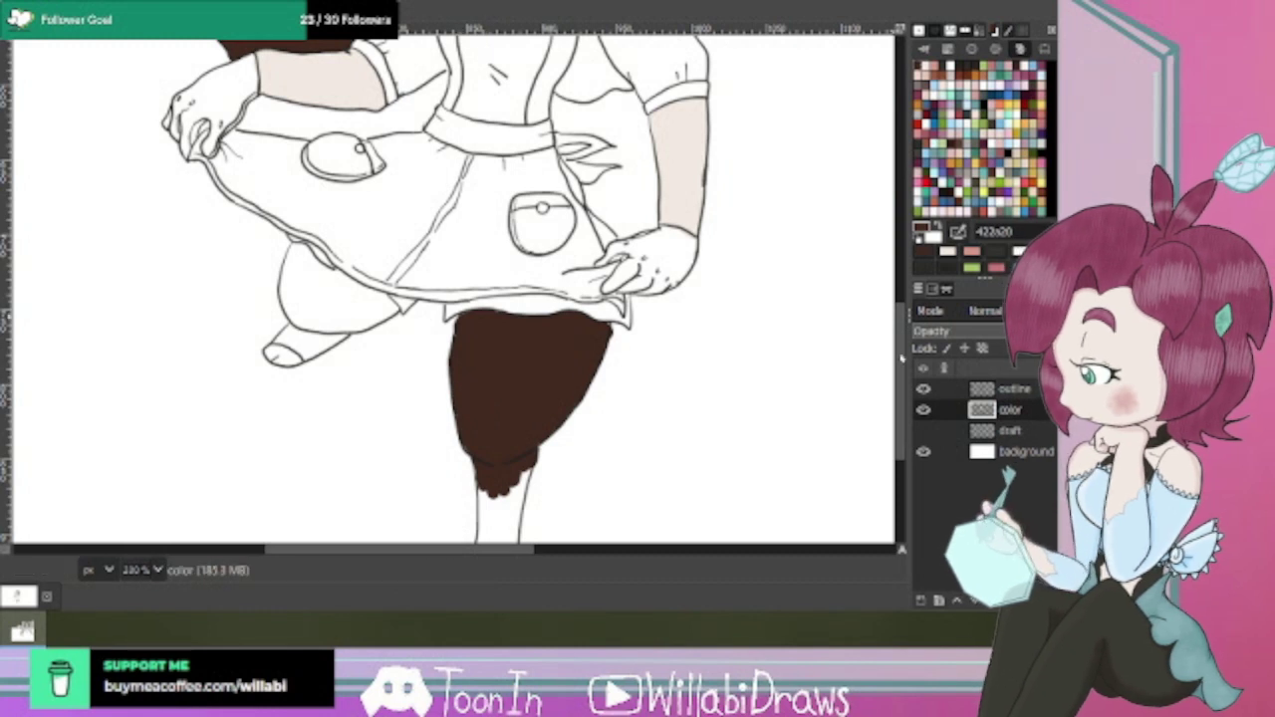
pyautogui.scroll(-5, 867, 358)
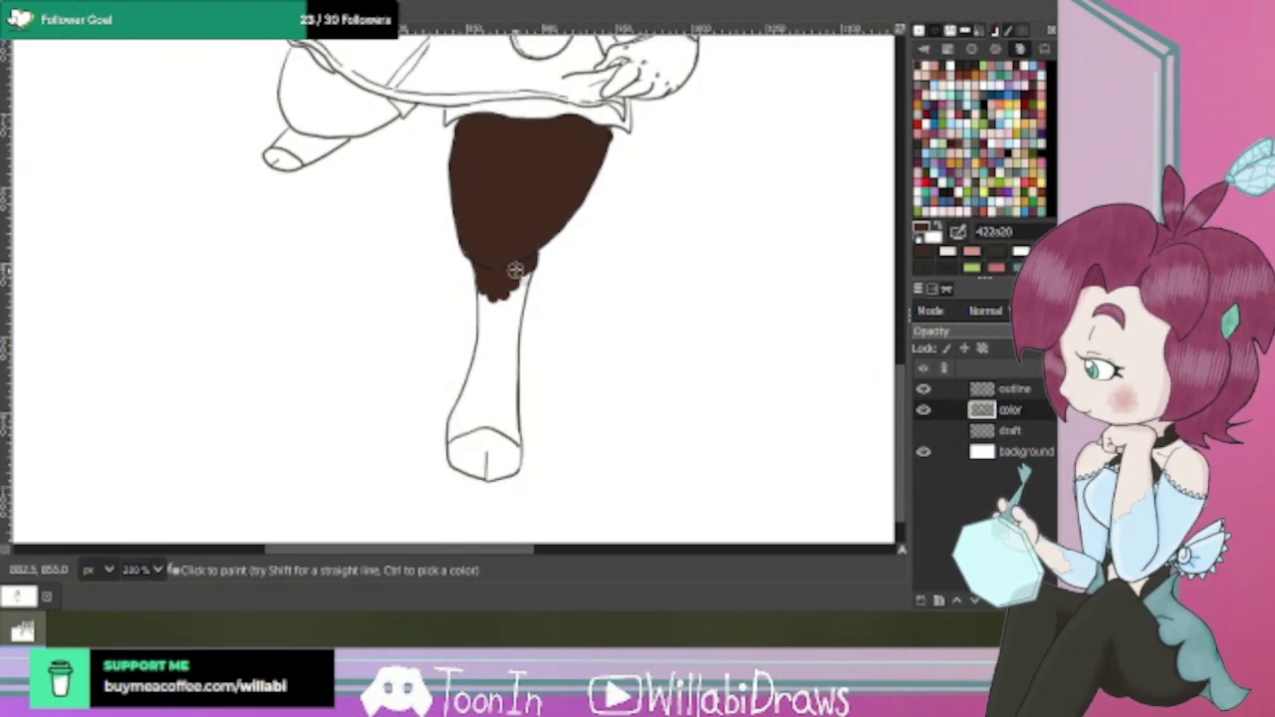
pyautogui.moveTo(515, 269)
pyautogui.mouseDown()
pyautogui.moveTo(509, 306)
pyautogui.moveTo(522, 287)
pyautogui.moveTo(494, 325)
pyautogui.moveTo(482, 296)
pyautogui.moveTo(490, 355)
pyautogui.moveTo(507, 313)
pyautogui.moveTo(510, 348)
pyautogui.moveTo(518, 316)
pyautogui.moveTo(508, 395)
pyautogui.moveTo(492, 396)
pyautogui.moveTo(484, 323)
pyautogui.moveTo(480, 386)
pyautogui.moveTo(512, 431)
pyautogui.moveTo(526, 266)
pyautogui.moveTo(483, 274)
pyautogui.moveTo(476, 413)
pyautogui.moveTo(500, 426)
pyautogui.moveTo(477, 414)
pyautogui.moveTo(457, 430)
pyautogui.moveTo(483, 365)
pyautogui.moveTo(457, 435)
pyautogui.moveTo(484, 421)
pyautogui.moveTo(515, 440)
pyautogui.moveTo(458, 430)
pyautogui.mouseUp()
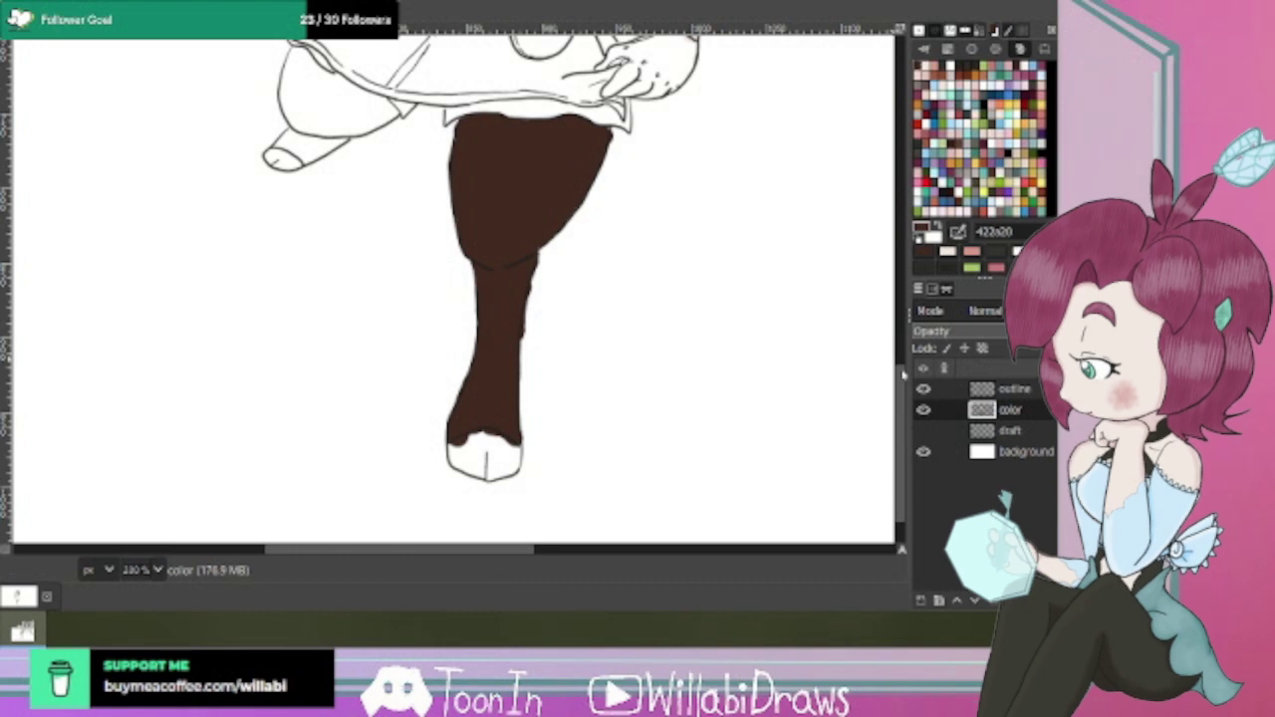
# Paint the raised leg behind the skirt dark brown down to its hoof and touch up the standing leg's upper edge.
pyautogui.moveTo(901, 377); pyautogui.dragTo(899, 326)
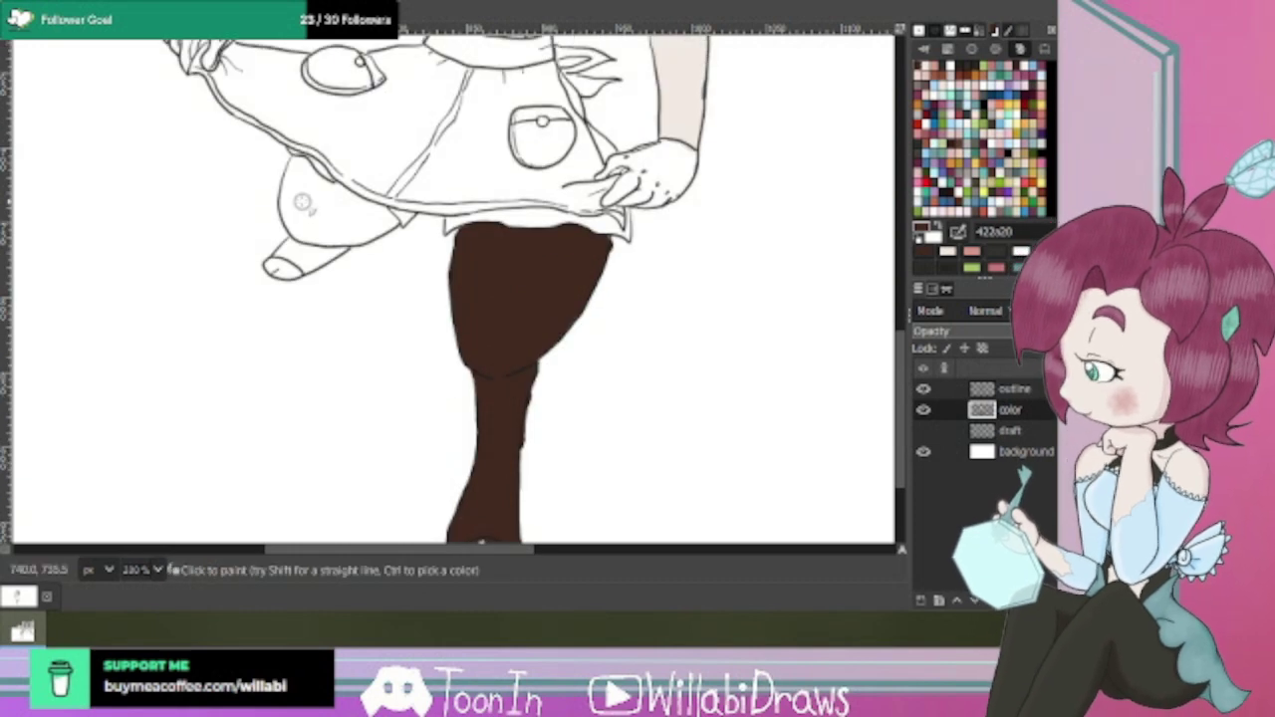
pyautogui.moveTo(299, 195)
pyautogui.mouseDown()
pyautogui.moveTo(300, 235)
pyautogui.moveTo(289, 171)
pyautogui.moveTo(303, 206)
pyautogui.moveTo(299, 166)
pyautogui.moveTo(318, 199)
pyautogui.moveTo(298, 164)
pyautogui.moveTo(326, 194)
pyautogui.moveTo(317, 225)
pyautogui.moveTo(330, 205)
pyautogui.moveTo(350, 220)
pyautogui.moveTo(323, 237)
pyautogui.moveTo(364, 230)
pyautogui.moveTo(335, 193)
pyautogui.moveTo(364, 223)
pyautogui.moveTo(384, 224)
pyautogui.moveTo(364, 207)
pyautogui.moveTo(385, 221)
pyautogui.moveTo(376, 212)
pyautogui.moveTo(353, 236)
pyautogui.moveTo(308, 239)
pyautogui.moveTo(361, 240)
pyautogui.moveTo(351, 211)
pyautogui.moveTo(298, 164)
pyautogui.moveTo(339, 216)
pyautogui.moveTo(367, 231)
pyautogui.moveTo(391, 218)
pyautogui.moveTo(366, 207)
pyautogui.moveTo(310, 232)
pyautogui.moveTo(327, 254)
pyautogui.moveTo(348, 241)
pyautogui.moveTo(312, 262)
pyautogui.moveTo(282, 251)
pyautogui.moveTo(309, 260)
pyautogui.moveTo(331, 210)
pyautogui.mouseUp()
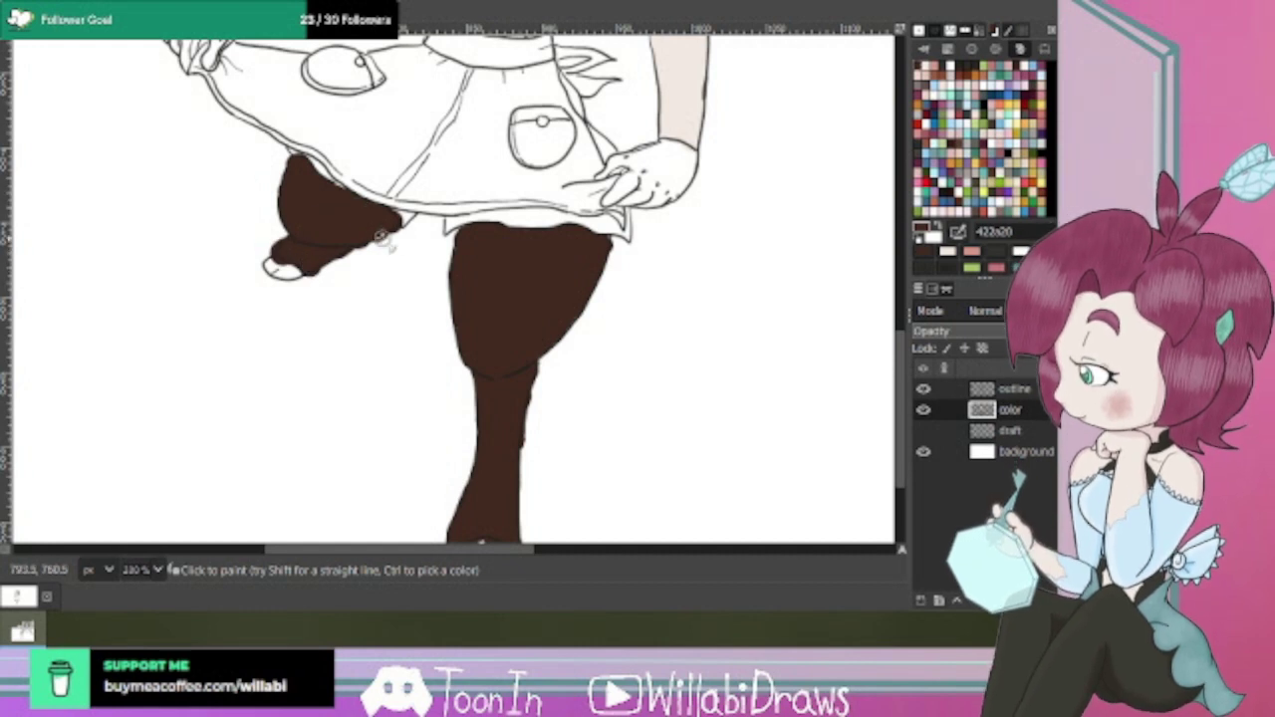
pyautogui.click(608, 247)
pyautogui.moveTo(535, 249)
pyautogui.mouseDown()
pyautogui.moveTo(541, 236)
pyautogui.moveTo(595, 256)
pyautogui.mouseUp()
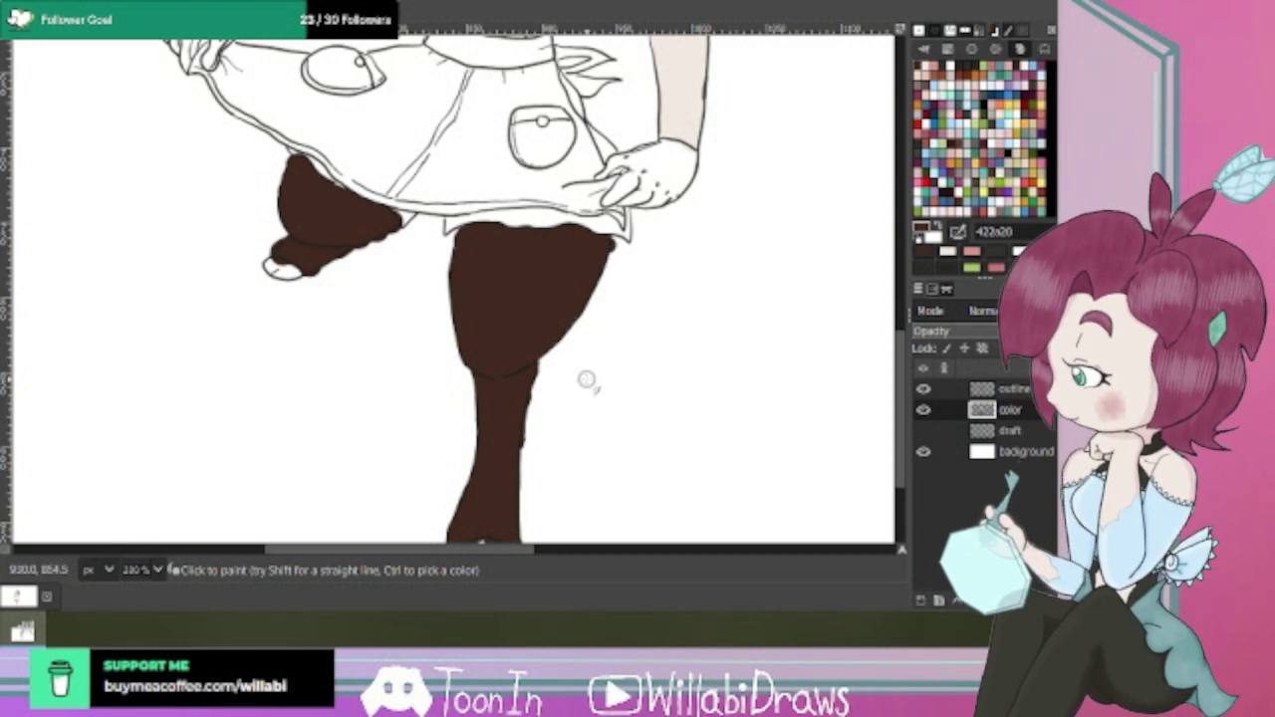
# With the color layer's opacity lowered, erase the brown spilling outside the standing leg's outline and into its hoof.
pyautogui.scroll(-2, 618, 378)
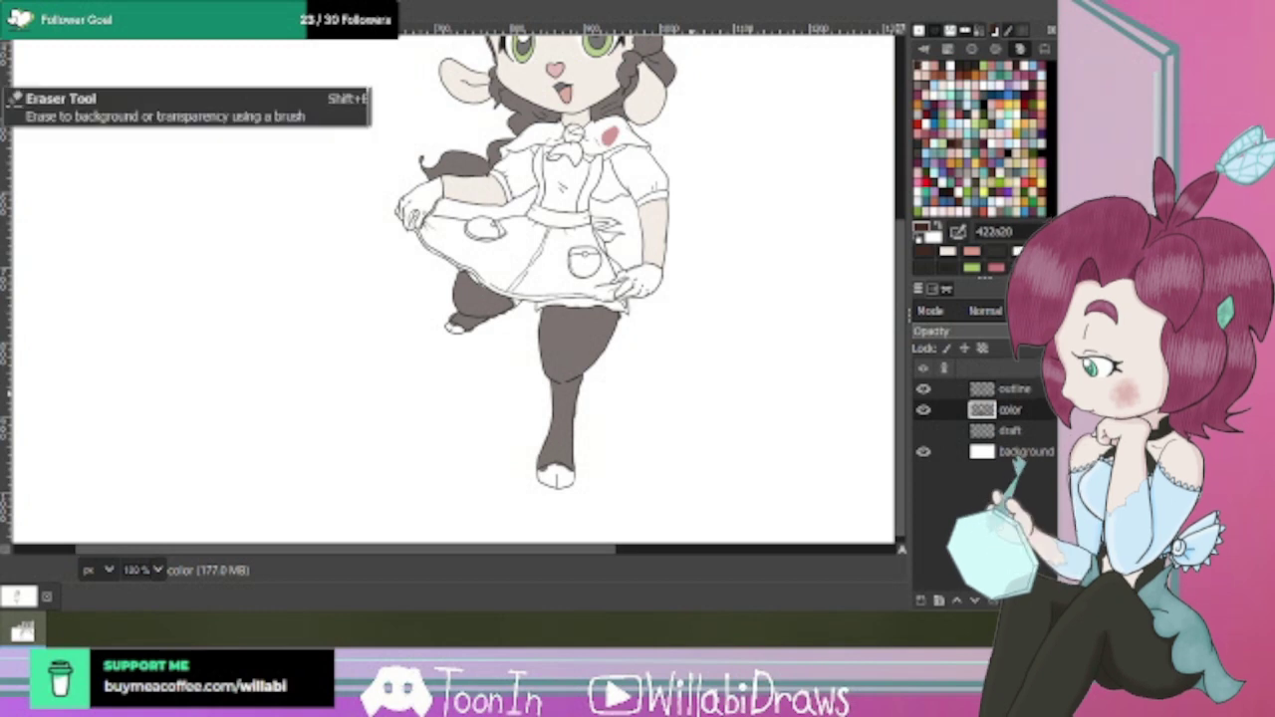
pyautogui.click(4, 84)
pyautogui.scroll(2, 682, 327)
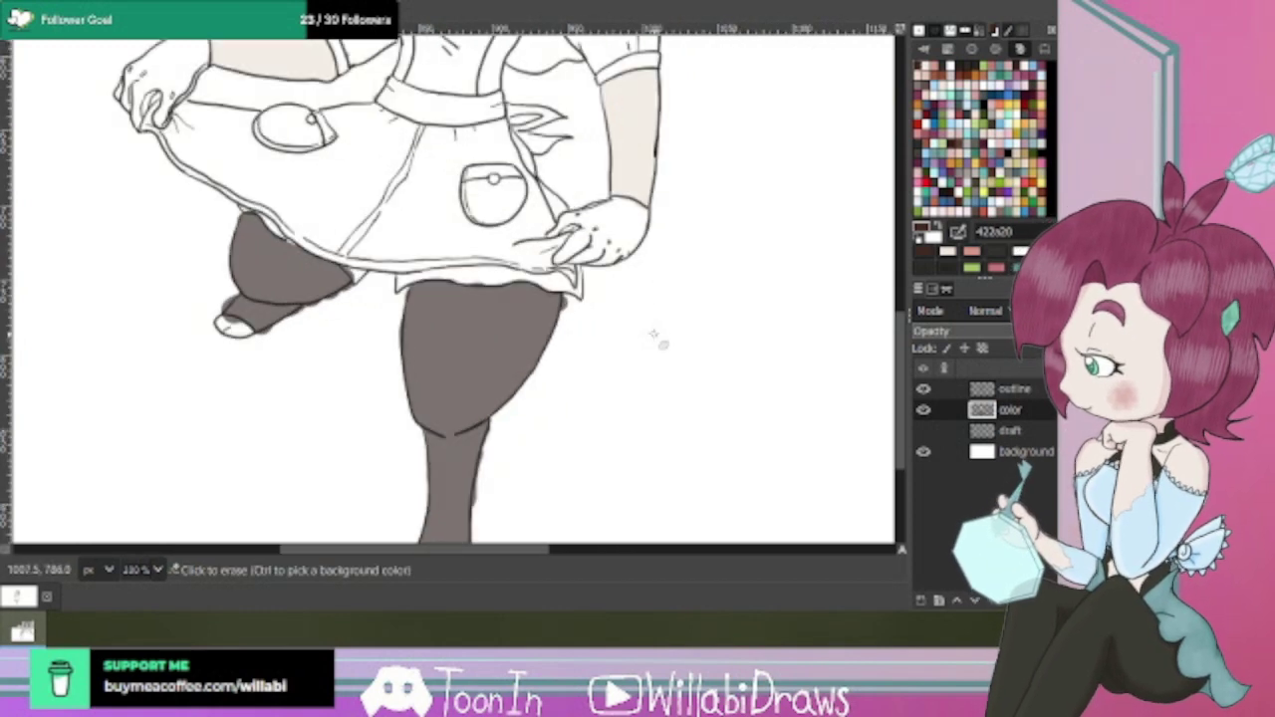
pyautogui.click(564, 300)
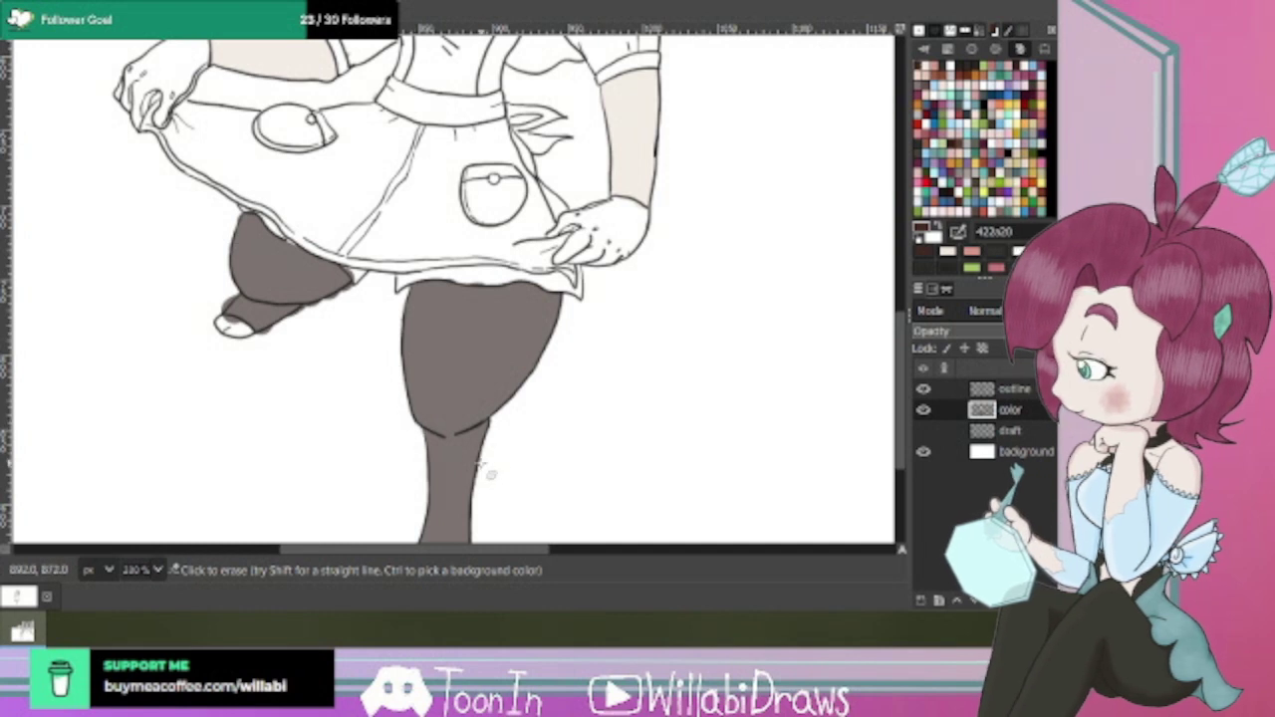
pyautogui.scroll(-5, 902, 355)
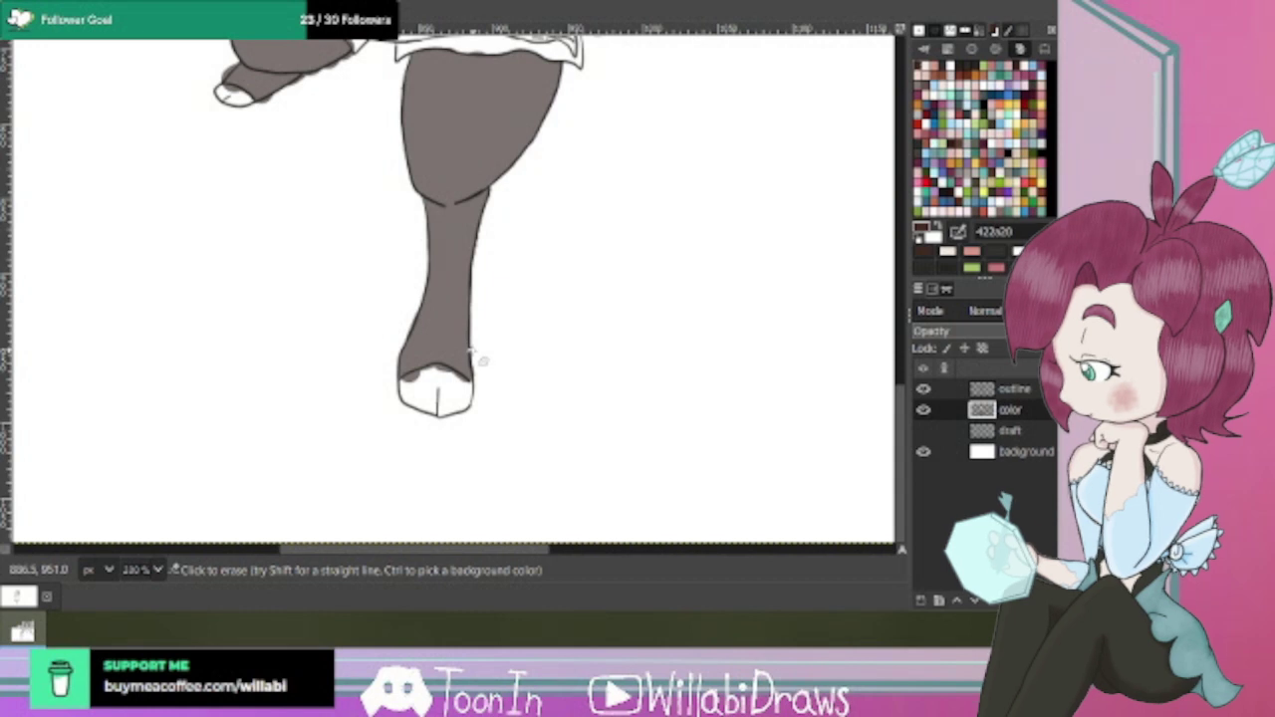
pyautogui.scroll(2, 450, 361)
pyautogui.moveTo(393, 368)
pyautogui.mouseDown()
pyautogui.moveTo(364, 374)
pyautogui.moveTo(451, 377)
pyautogui.moveTo(473, 394)
pyautogui.moveTo(479, 384)
pyautogui.moveTo(429, 368)
pyautogui.mouseUp()
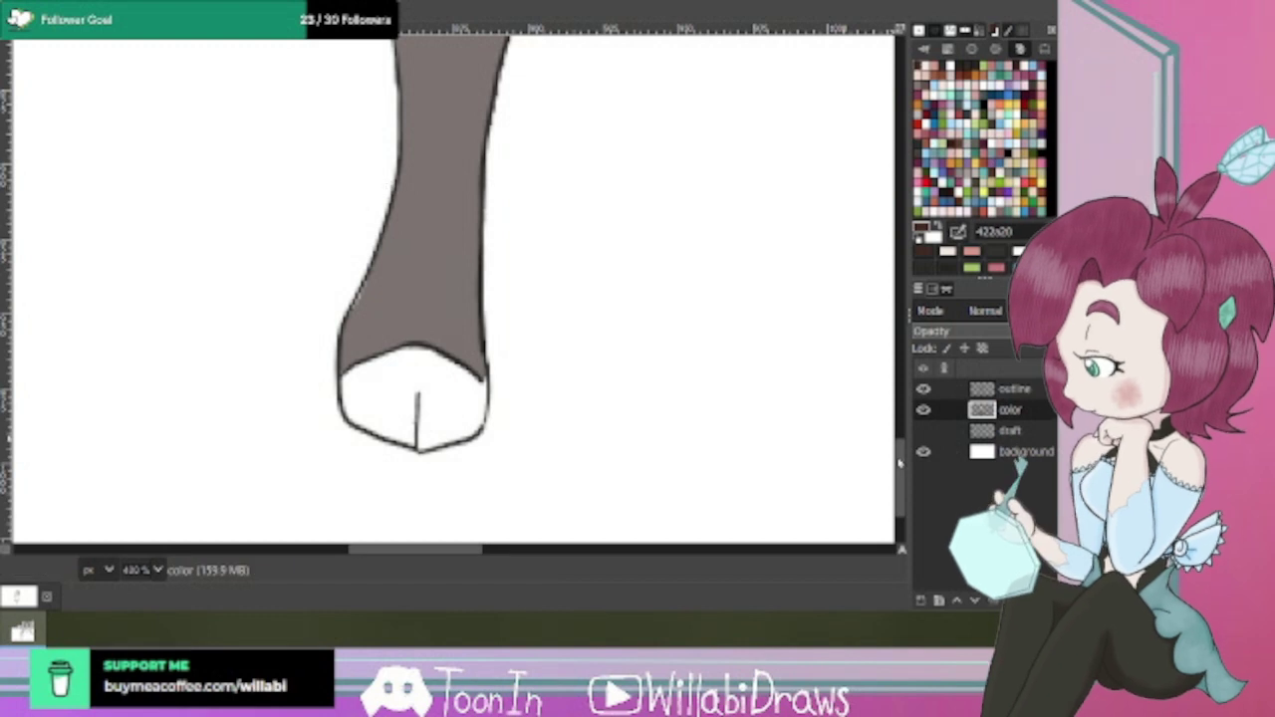
# Erase the brown spilling outside the raised leg's outline and into its hoof.
pyautogui.scroll(10, 893, 349)
pyautogui.scroll(2, 896, 393)
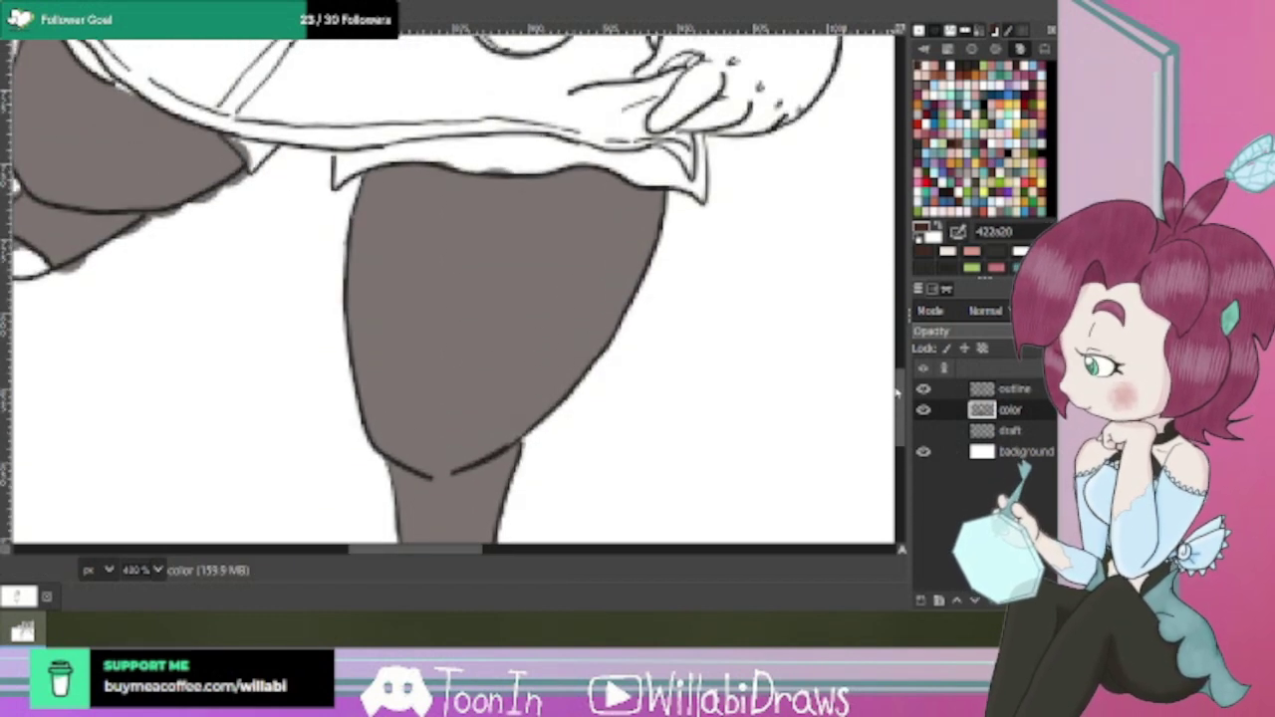
pyautogui.hscroll(-5, 485, 558)
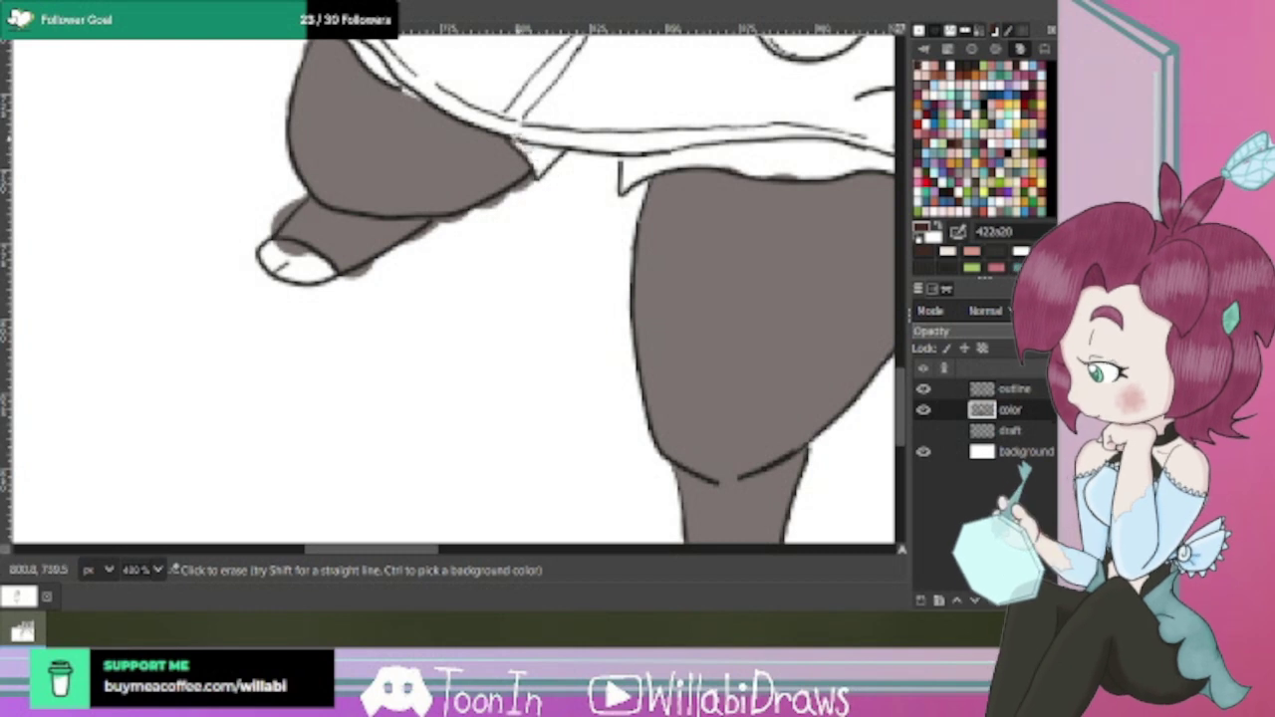
pyautogui.moveTo(539, 178)
pyautogui.mouseDown()
pyautogui.moveTo(441, 224)
pyautogui.moveTo(367, 286)
pyautogui.mouseUp()
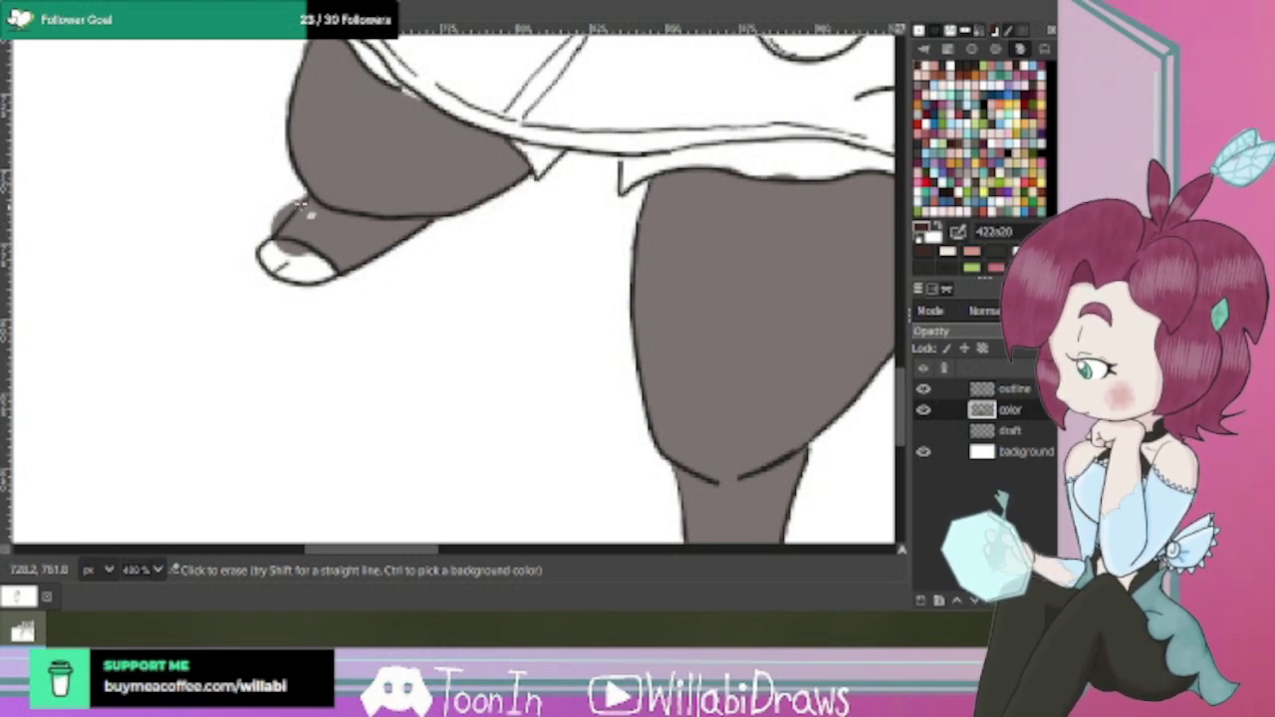
pyautogui.moveTo(274, 251); pyautogui.dragTo(317, 263)
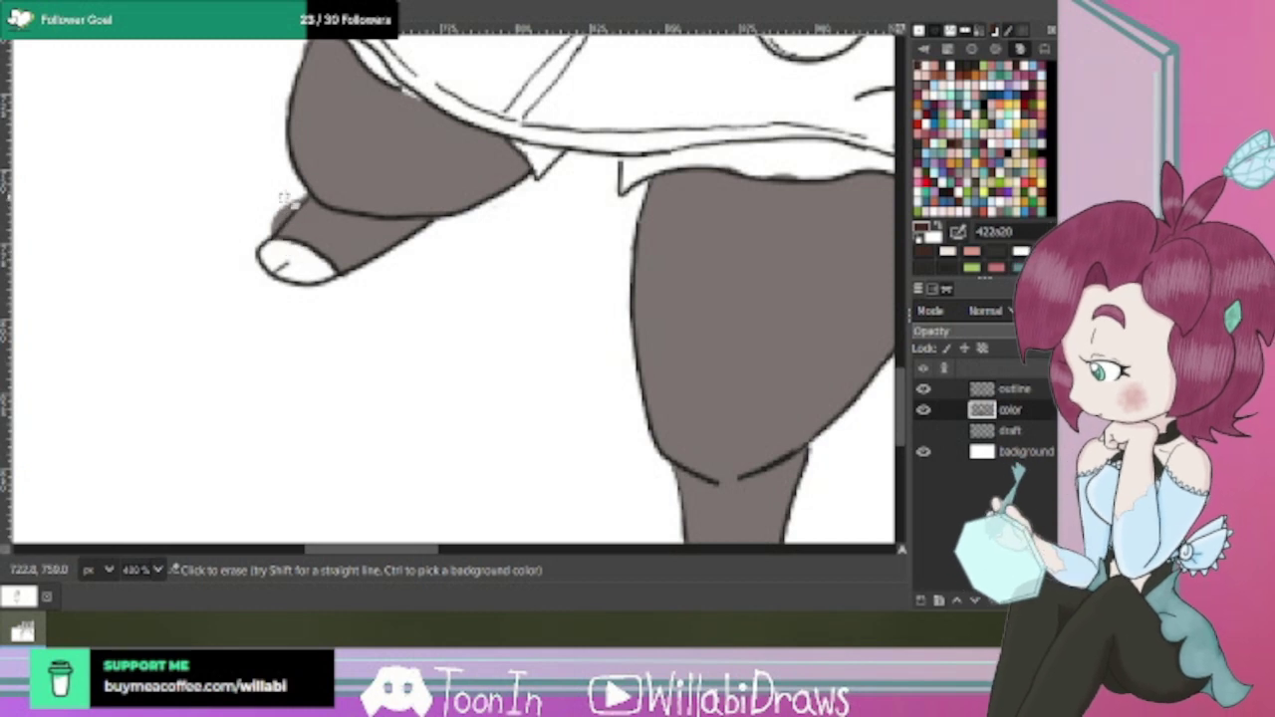
pyautogui.moveTo(304, 202)
pyautogui.mouseDown()
pyautogui.moveTo(271, 227)
pyautogui.moveTo(297, 211)
pyautogui.mouseUp()
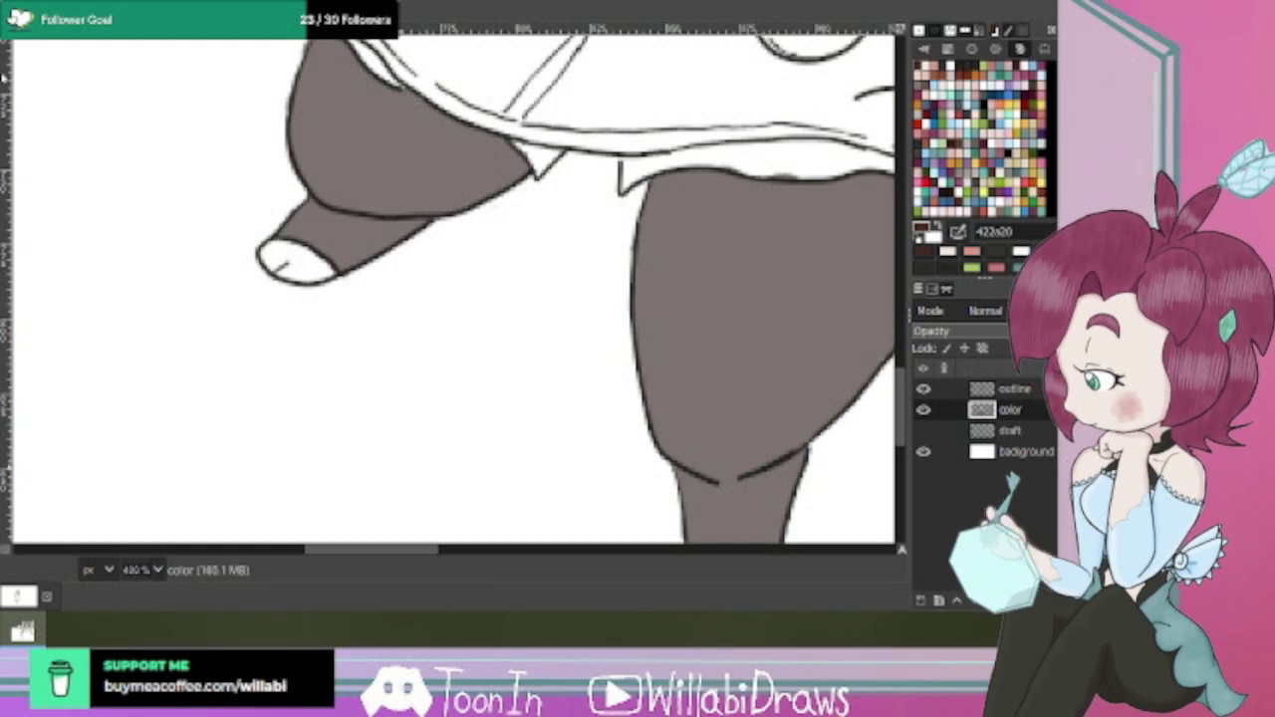
pyautogui.hotkey('shift', 'e')
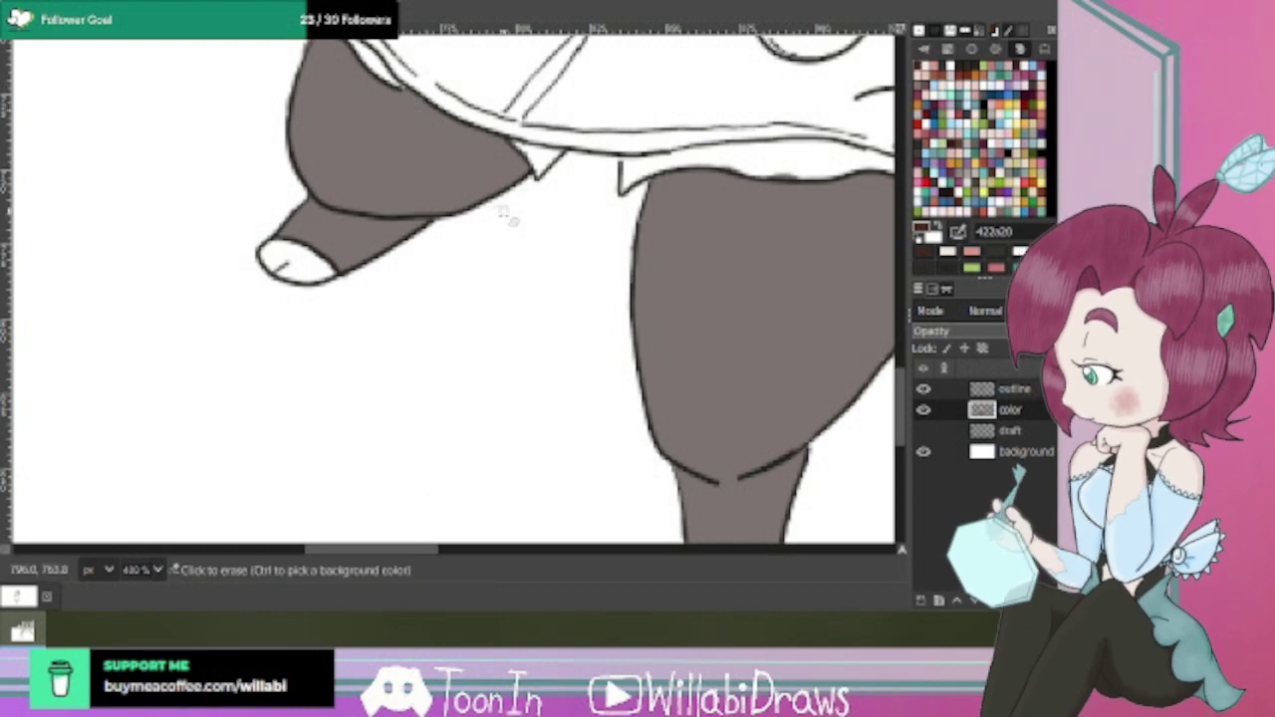
pyautogui.click(440, 229)
# Check the cleaned leg edges under the skirt and restore the color layer to full opacity.
pyautogui.moveTo(421, 552); pyautogui.dragTo(475, 556)
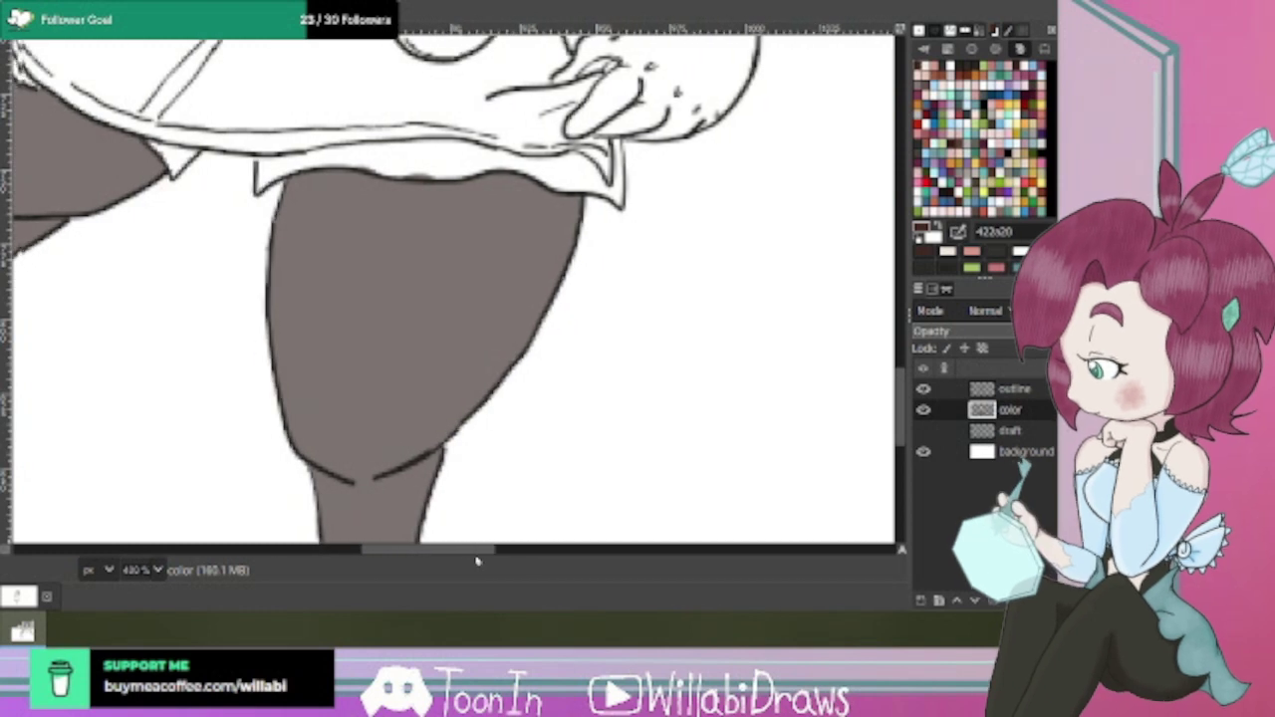
pyautogui.moveTo(905, 402); pyautogui.dragTo(902, 377)
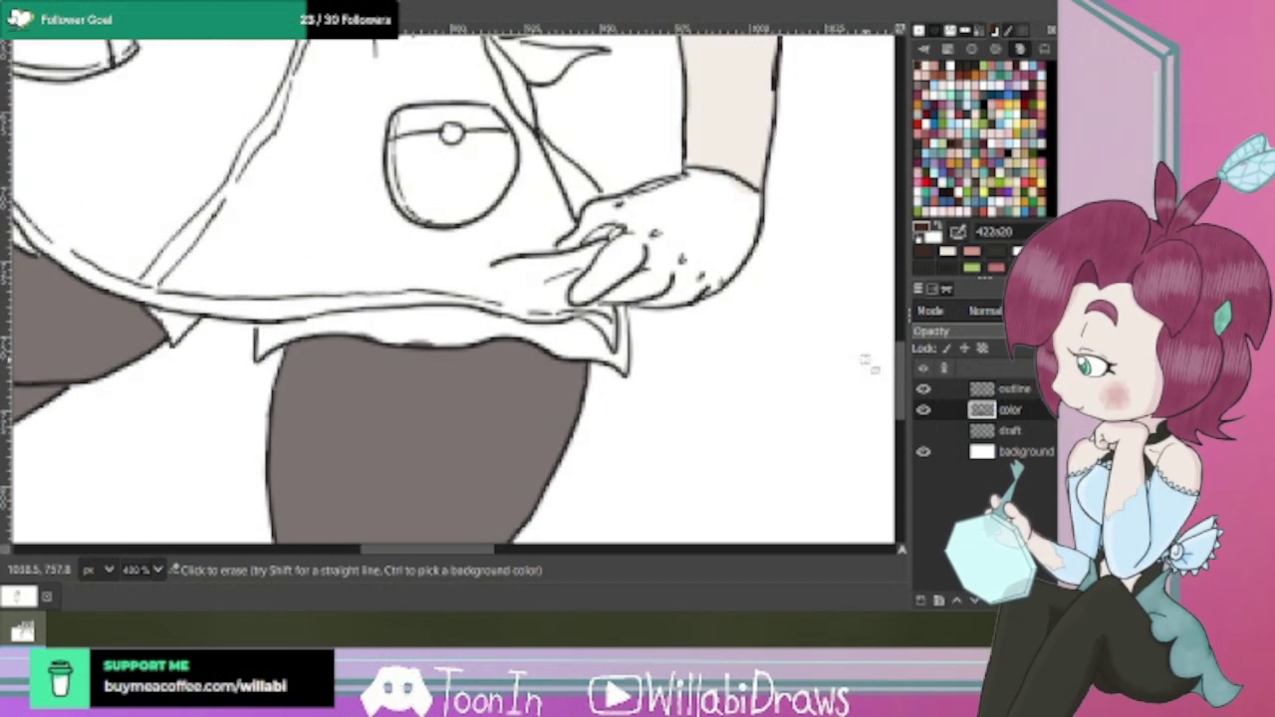
pyautogui.scroll(-3, 716, 285)
pyautogui.scroll(-2, 739, 305)
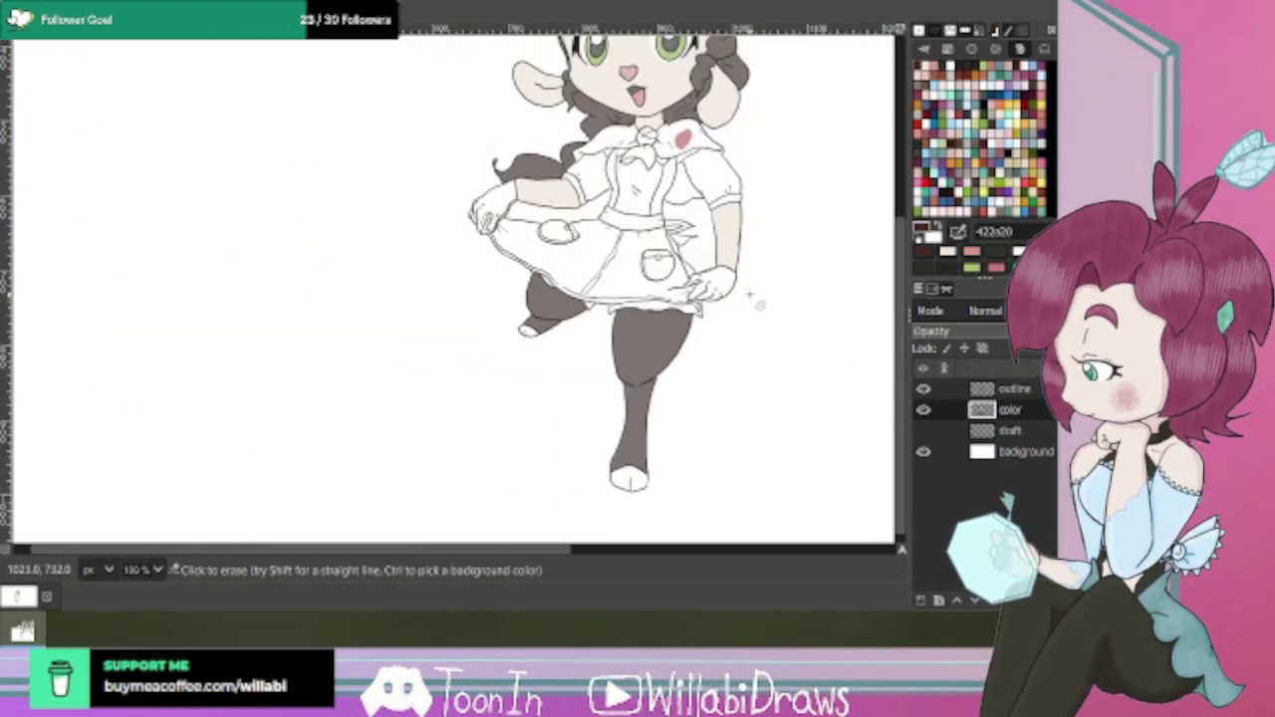
pyautogui.hotkey('ctrl', 'z')
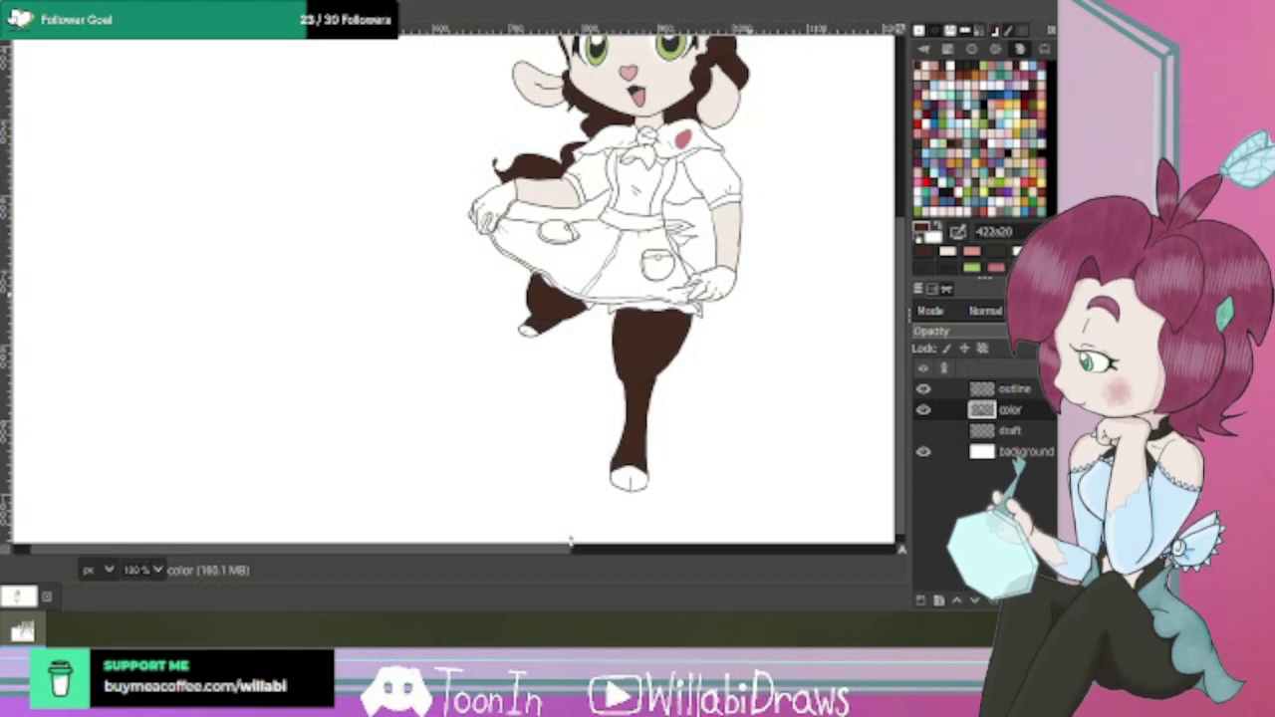
# Inspect the brown fill's edges on both legs, viewing the color layer briefly at lowered opacity and restoring it to full.
pyautogui.hotkey('ctrl', 'y')
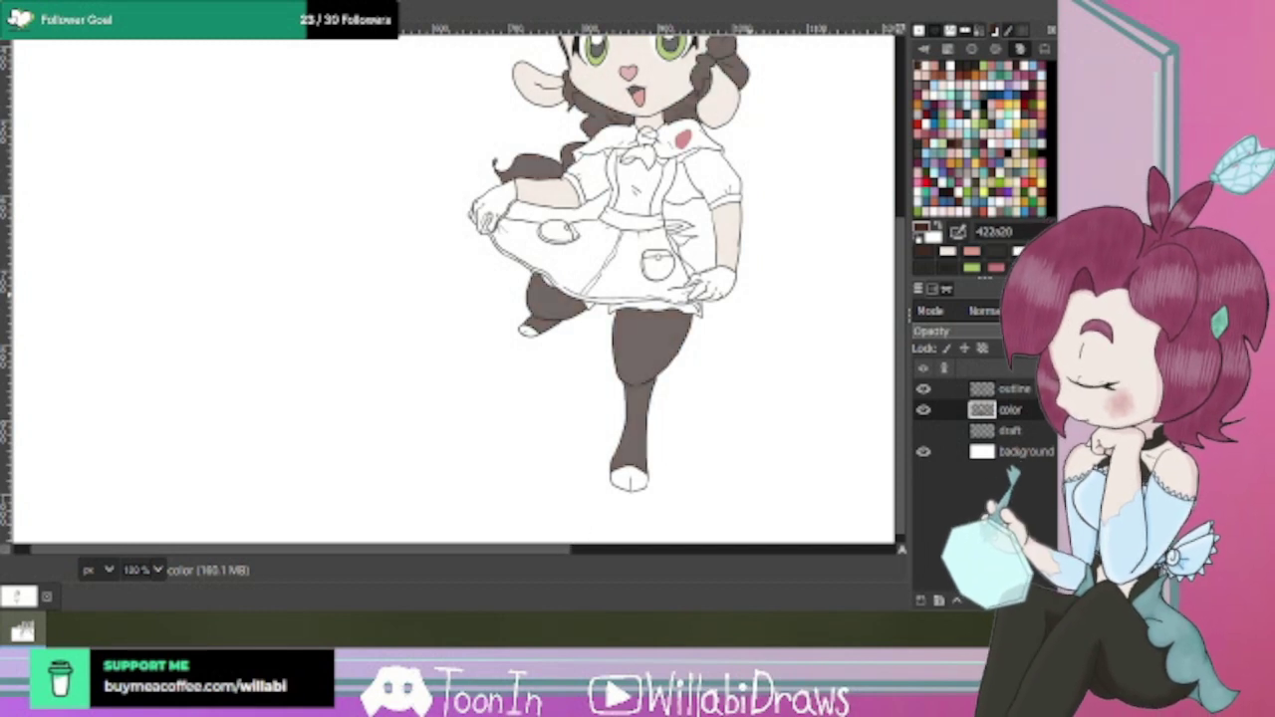
pyautogui.scroll(4, 488, 257)
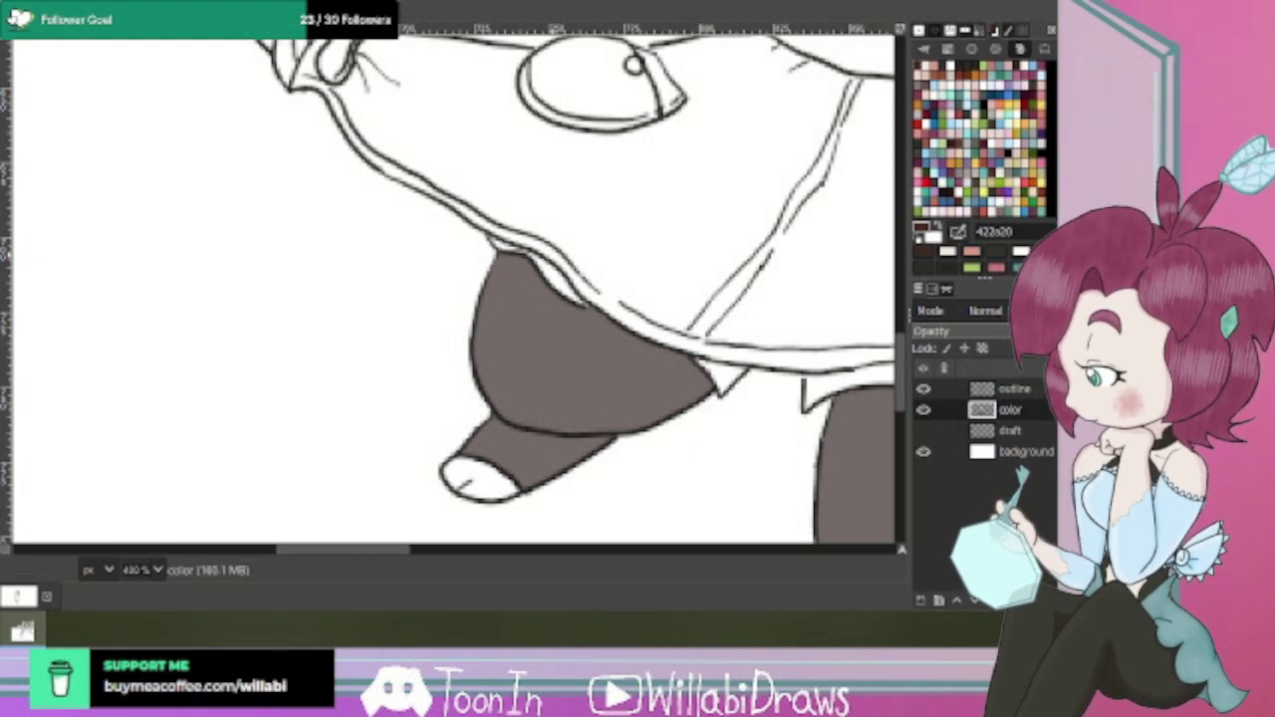
pyautogui.hotkey('ctrl', 'z')
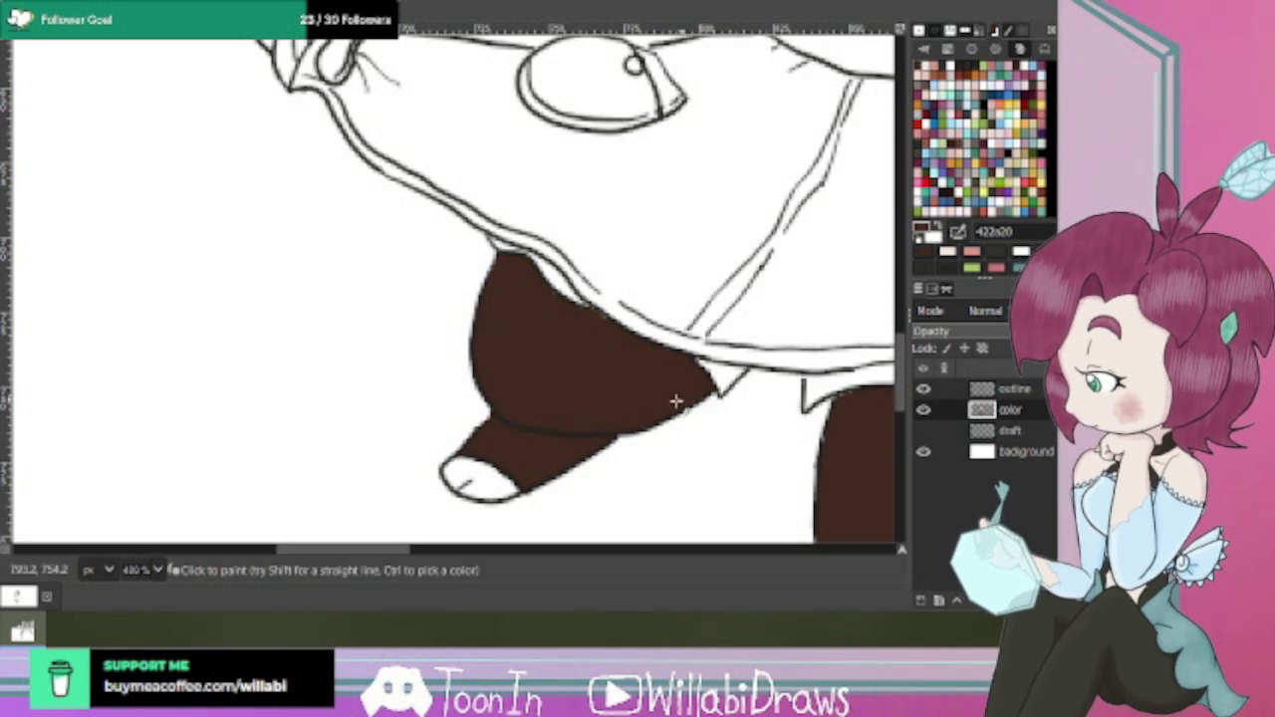
pyautogui.moveTo(406, 550); pyautogui.dragTo(485, 552)
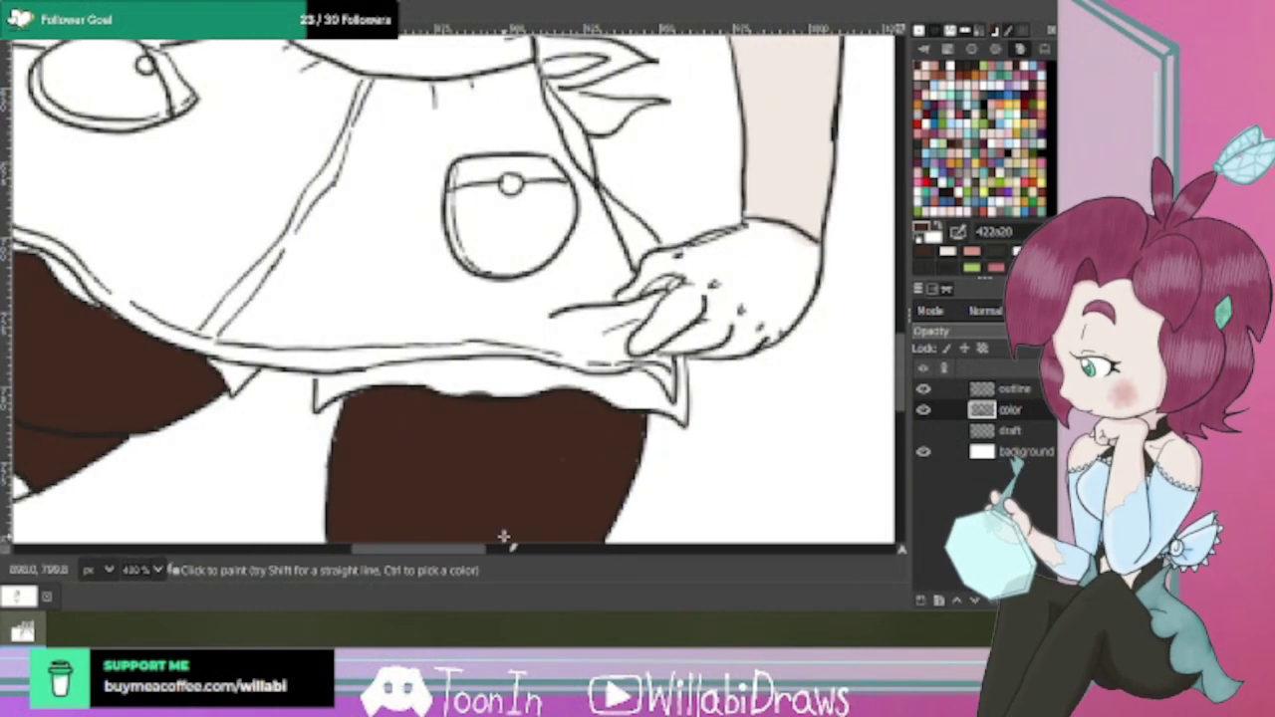
pyautogui.scroll(-5, 902, 351)
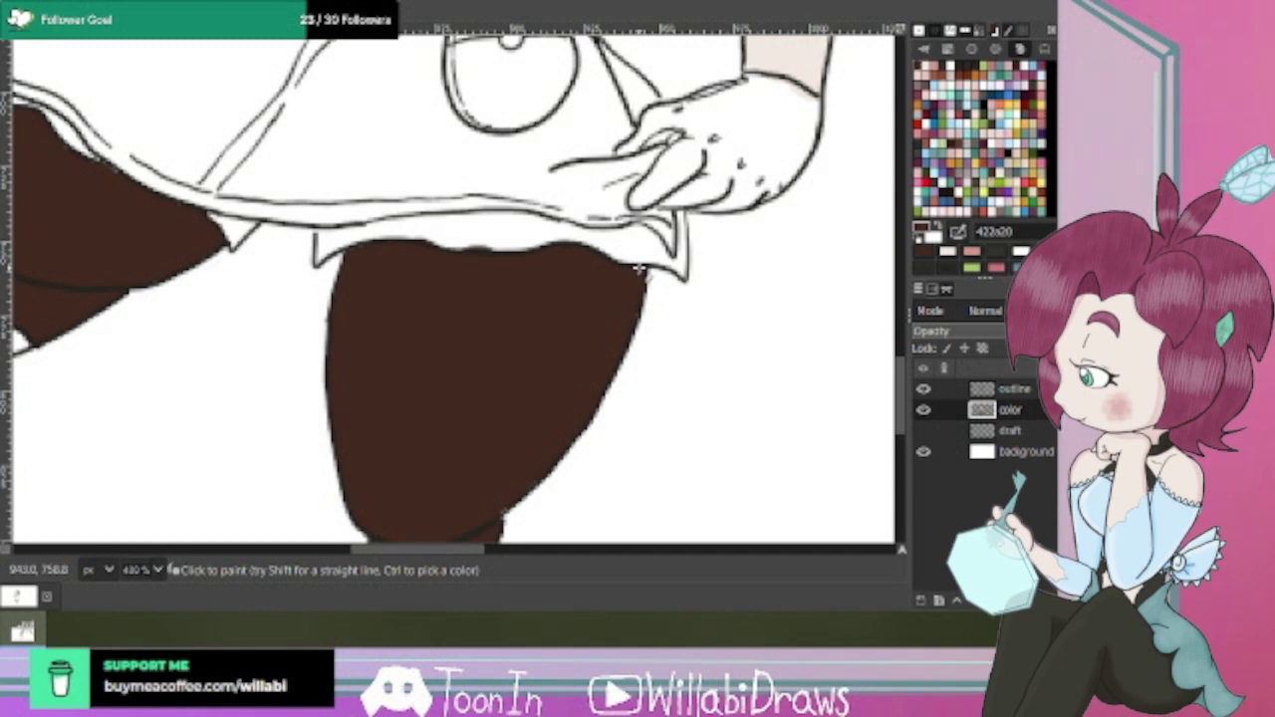
pyautogui.scroll(-5, 635, 317)
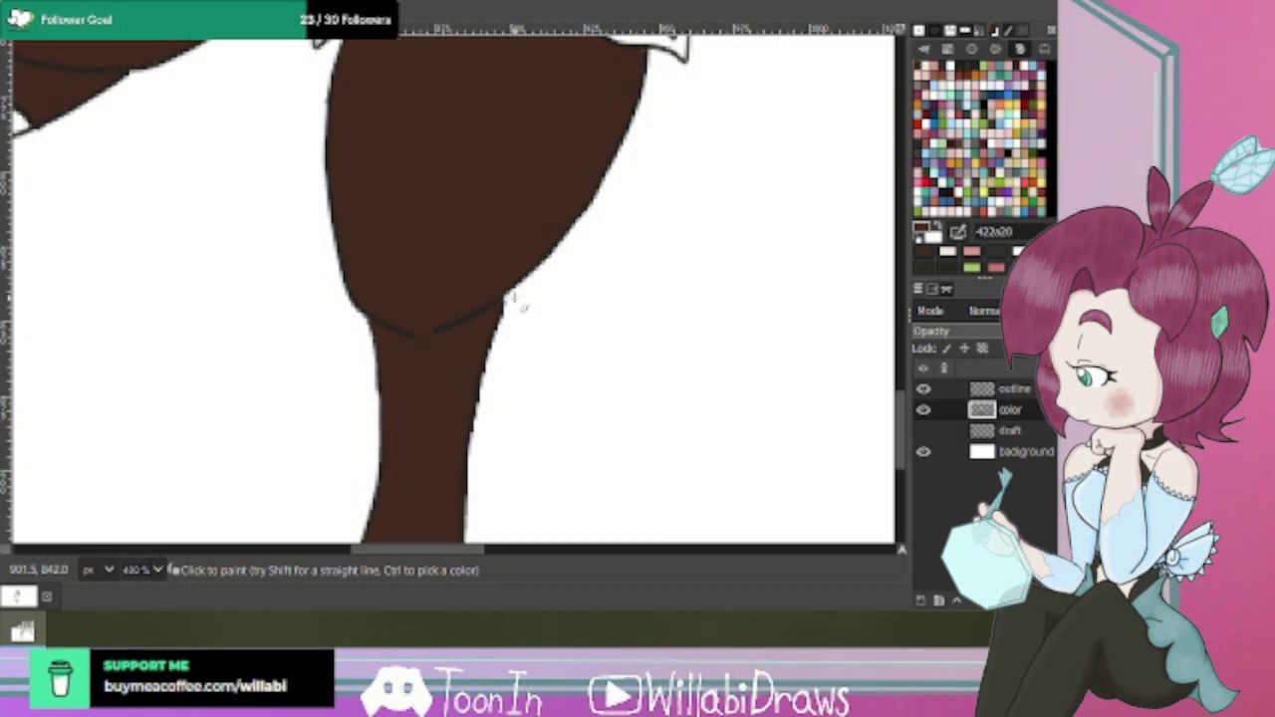
pyautogui.scroll(-3, 606, 211)
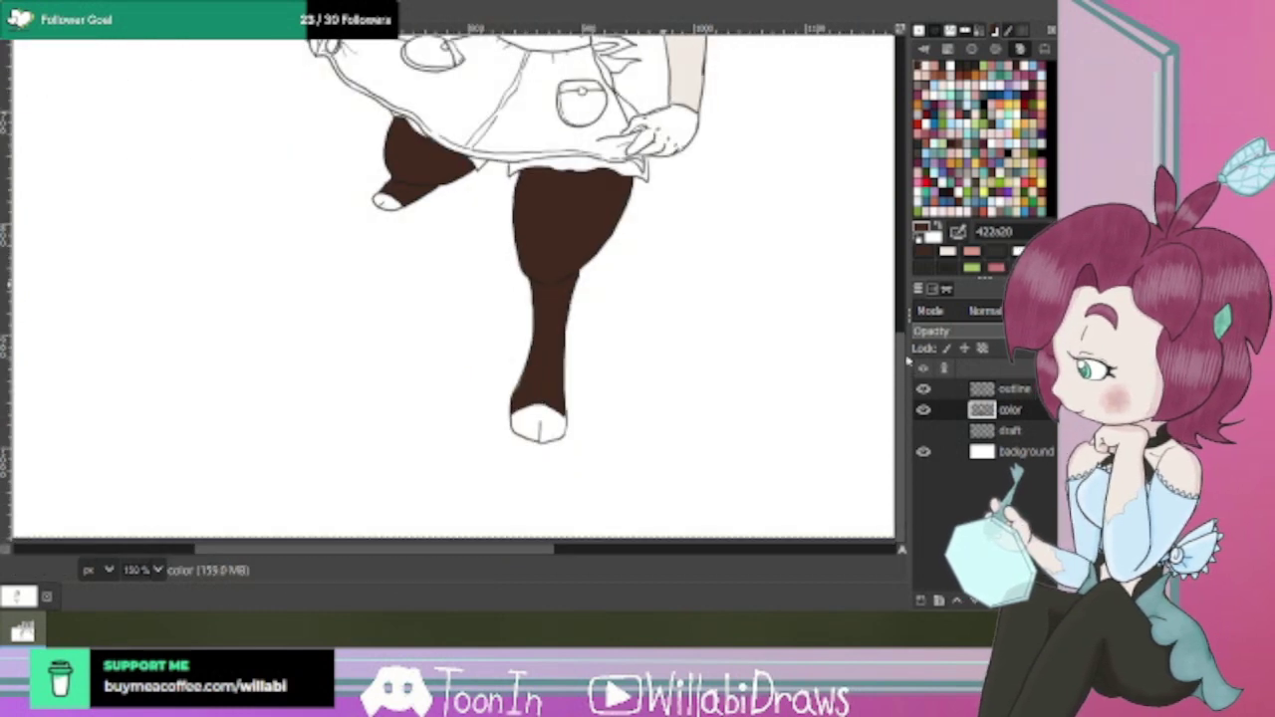
# Choose the dusty pink c87979 and fill the neckerchief's knot, hanging tail and both shoulder halves with it.
pyautogui.moveTo(904, 367); pyautogui.dragTo(899, 261)
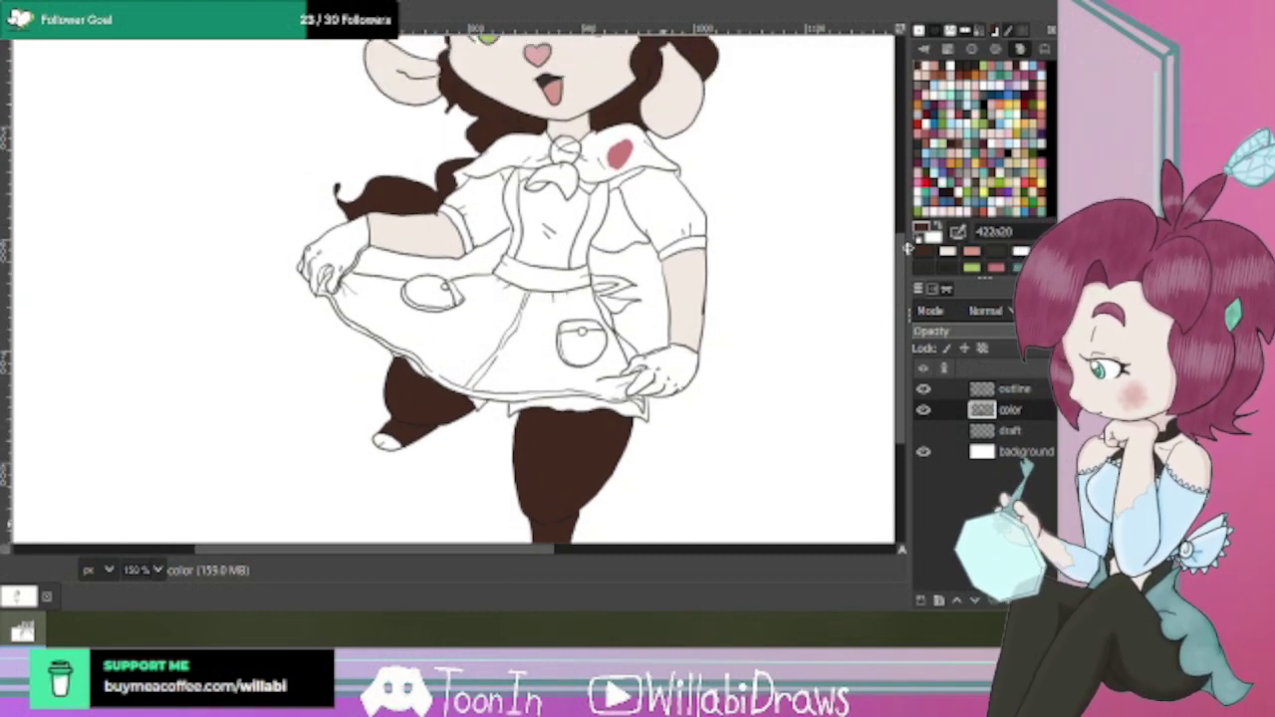
pyautogui.click(993, 68)
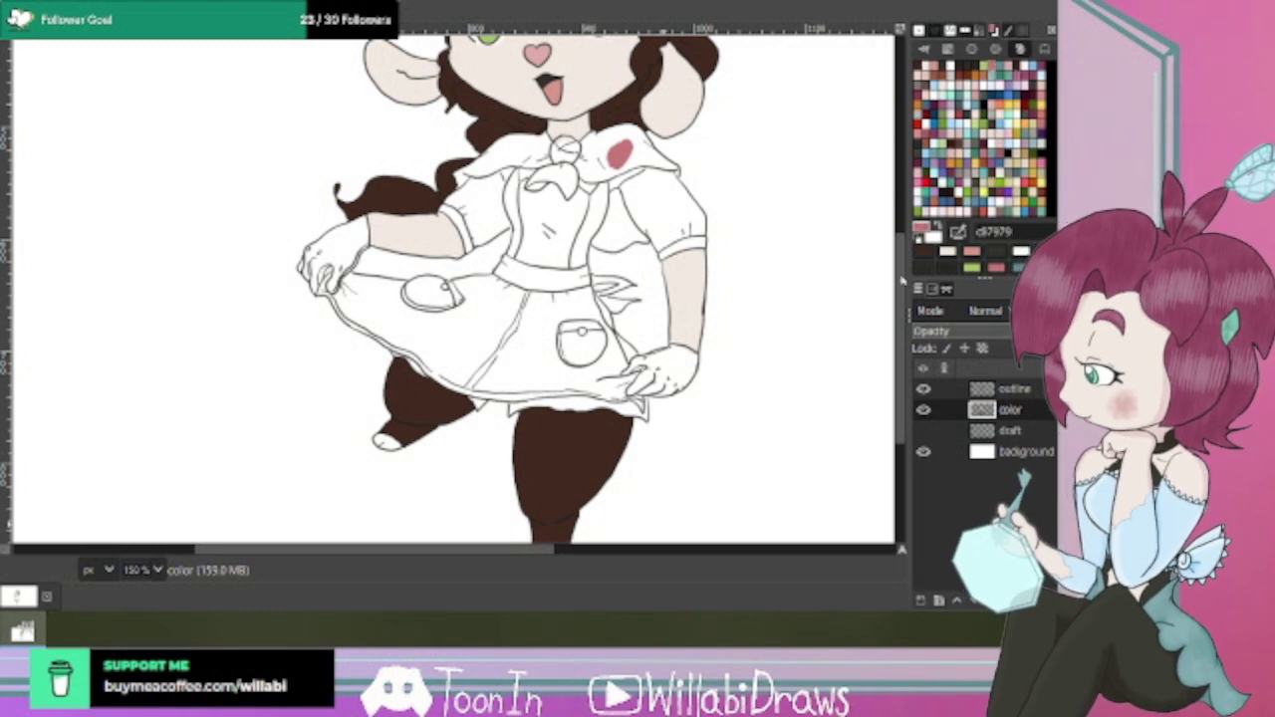
pyautogui.moveTo(902, 282); pyautogui.dragTo(897, 183)
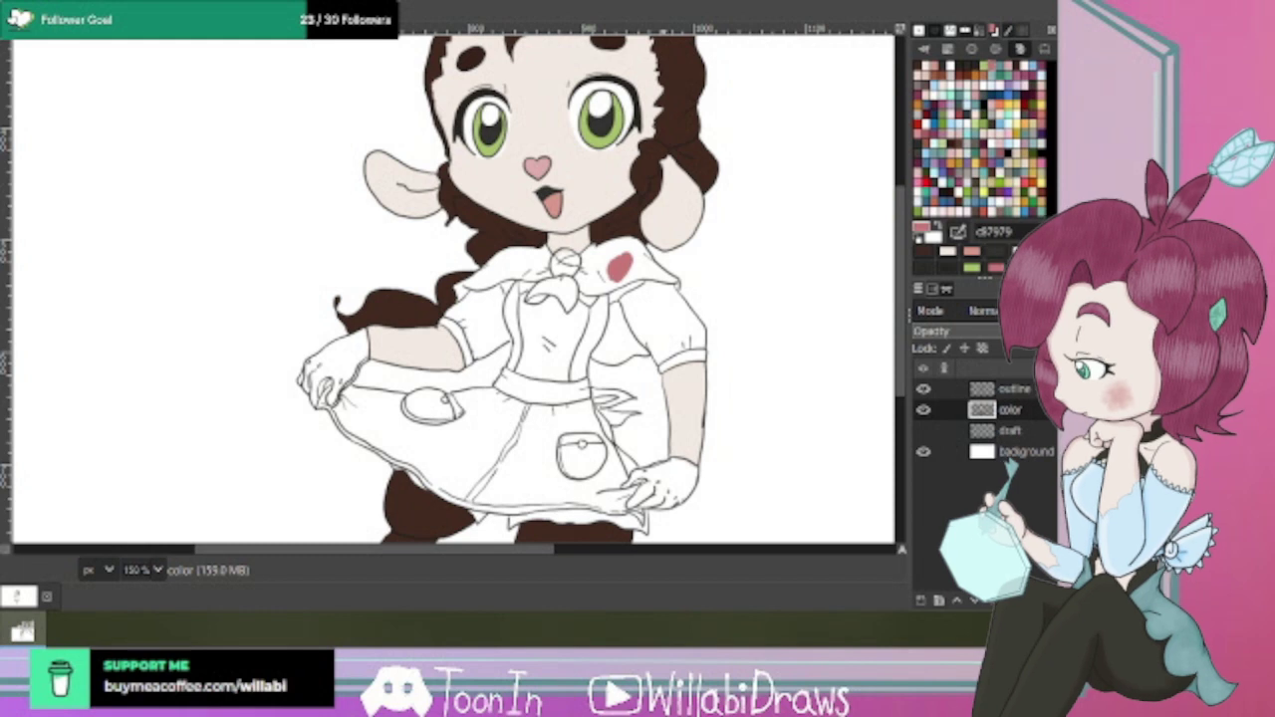
pyautogui.scroll(1, 639, 262)
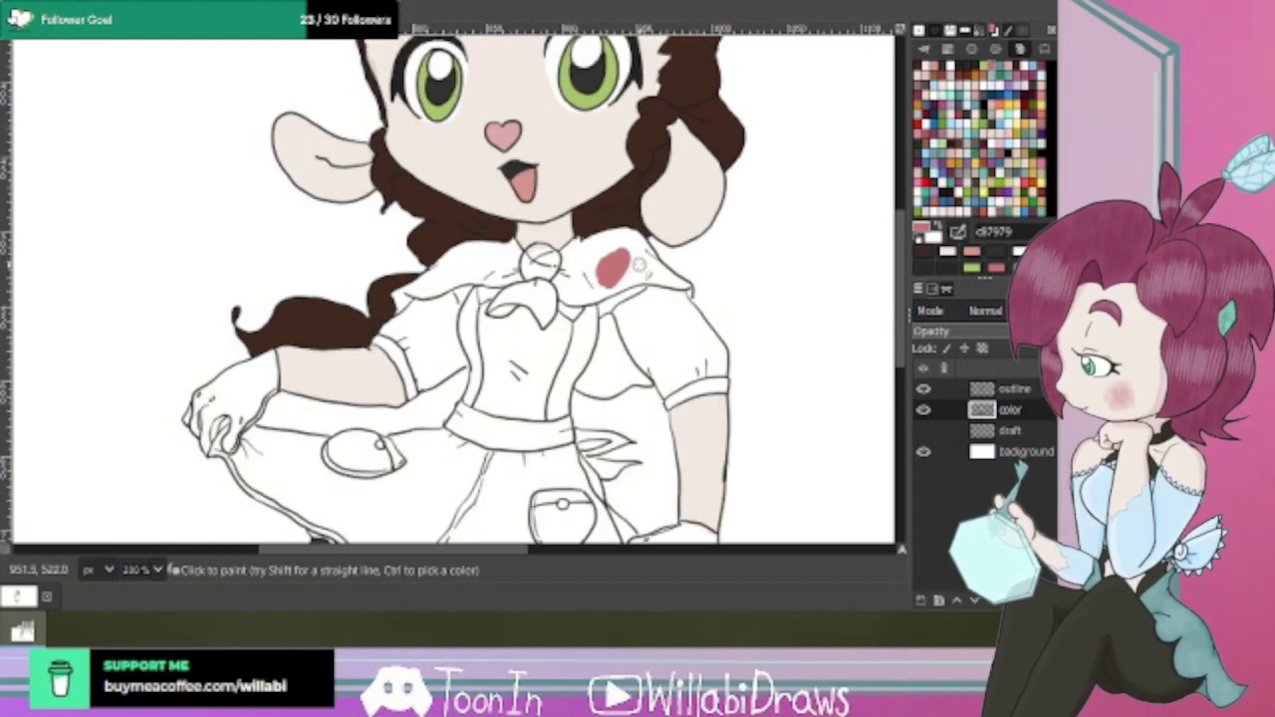
pyautogui.moveTo(639, 262)
pyautogui.mouseDown()
pyautogui.moveTo(611, 239)
pyautogui.moveTo(614, 256)
pyautogui.moveTo(599, 246)
pyautogui.moveTo(586, 273)
pyautogui.moveTo(611, 286)
pyautogui.moveTo(590, 274)
pyautogui.moveTo(586, 286)
pyautogui.moveTo(587, 249)
pyautogui.moveTo(627, 239)
pyautogui.moveTo(635, 265)
pyautogui.moveTo(646, 255)
pyautogui.moveTo(627, 237)
pyautogui.moveTo(573, 253)
pyautogui.moveTo(570, 282)
pyautogui.moveTo(591, 296)
pyautogui.moveTo(579, 299)
pyautogui.moveTo(557, 269)
pyautogui.moveTo(577, 242)
pyautogui.moveTo(630, 236)
pyautogui.moveTo(653, 267)
pyautogui.moveTo(615, 288)
pyautogui.moveTo(635, 282)
pyautogui.moveTo(647, 251)
pyautogui.moveTo(597, 297)
pyautogui.moveTo(544, 256)
pyautogui.moveTo(540, 279)
pyautogui.moveTo(554, 269)
pyautogui.moveTo(548, 253)
pyautogui.moveTo(538, 284)
pyautogui.moveTo(550, 323)
pyautogui.moveTo(548, 287)
pyautogui.moveTo(529, 293)
pyautogui.moveTo(538, 311)
pyautogui.moveTo(523, 289)
pyautogui.moveTo(503, 307)
pyautogui.moveTo(544, 317)
pyautogui.mouseUp()
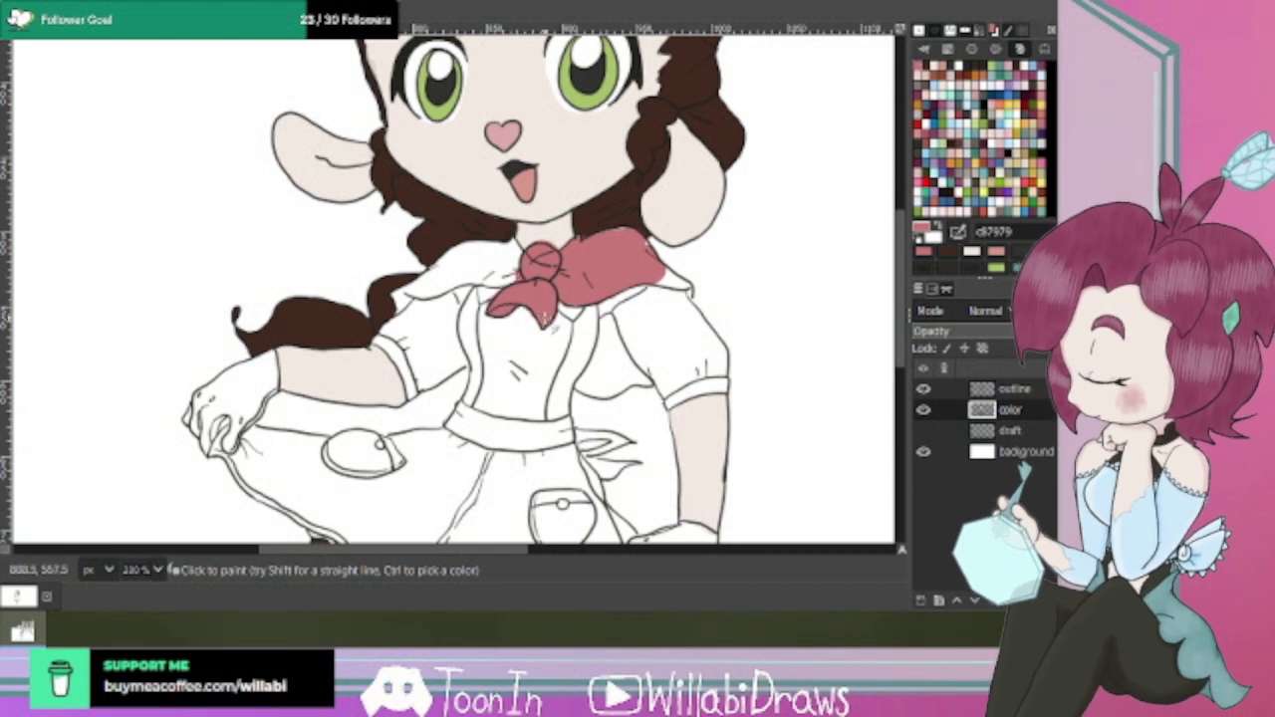
pyautogui.moveTo(528, 263)
pyautogui.mouseDown()
pyautogui.moveTo(498, 278)
pyautogui.moveTo(508, 245)
pyautogui.moveTo(494, 279)
pyautogui.moveTo(500, 247)
pyautogui.moveTo(483, 261)
pyautogui.moveTo(493, 294)
pyautogui.moveTo(490, 269)
pyautogui.moveTo(511, 249)
pyautogui.moveTo(474, 266)
pyautogui.mouseUp()
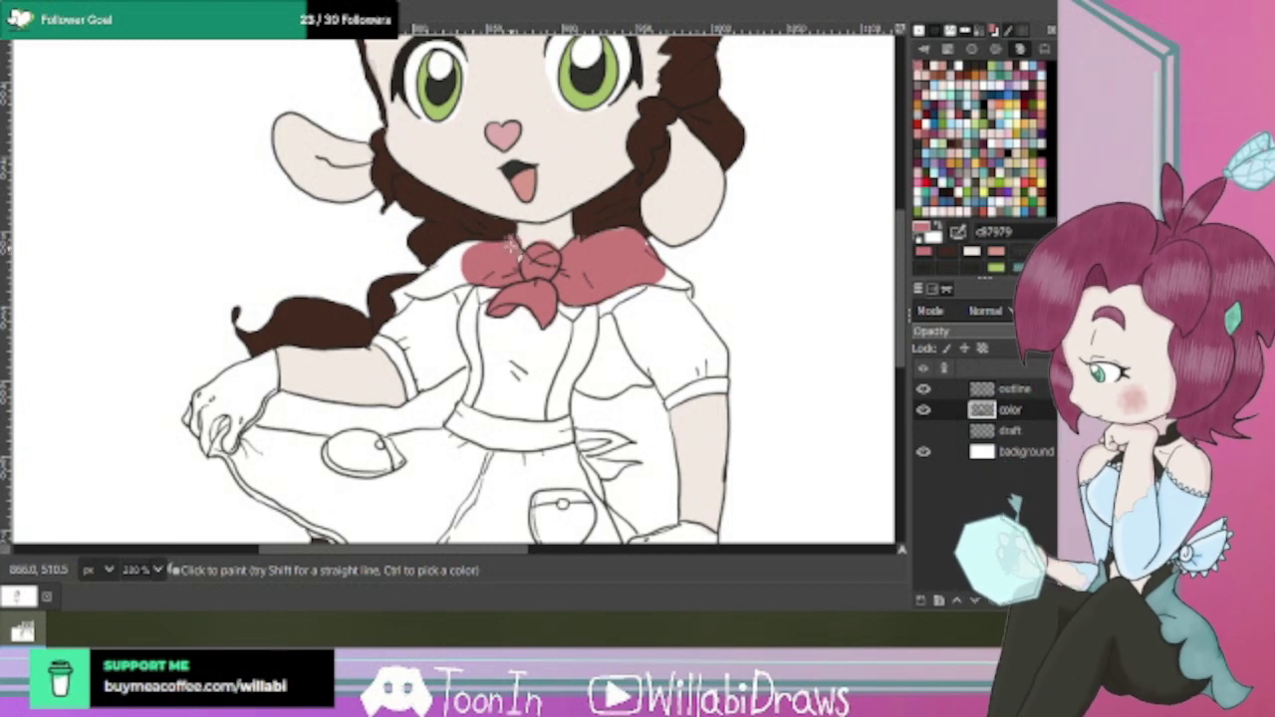
pyautogui.moveTo(476, 261)
pyautogui.mouseDown()
pyautogui.moveTo(464, 283)
pyautogui.moveTo(467, 254)
pyautogui.moveTo(450, 269)
pyautogui.moveTo(454, 289)
pyautogui.moveTo(489, 269)
pyautogui.moveTo(472, 251)
pyautogui.moveTo(424, 289)
pyautogui.moveTo(449, 299)
pyautogui.moveTo(413, 291)
pyautogui.moveTo(405, 309)
pyautogui.moveTo(435, 279)
pyautogui.mouseUp()
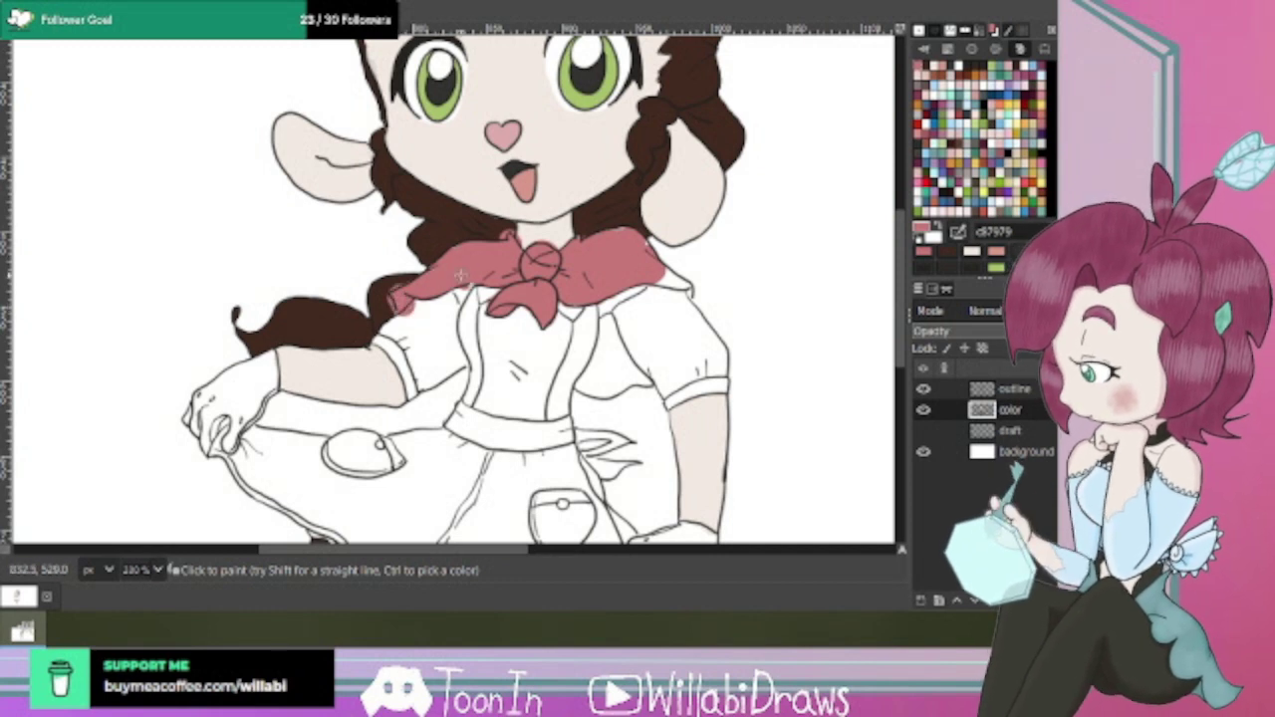
# Extend the pink to the neckerchief's outer corner and fill the fabric piece showing between the bodice and the puffed sleeve.
pyautogui.moveTo(647, 252)
pyautogui.mouseDown()
pyautogui.moveTo(626, 236)
pyautogui.moveTo(590, 253)
pyautogui.mouseUp()
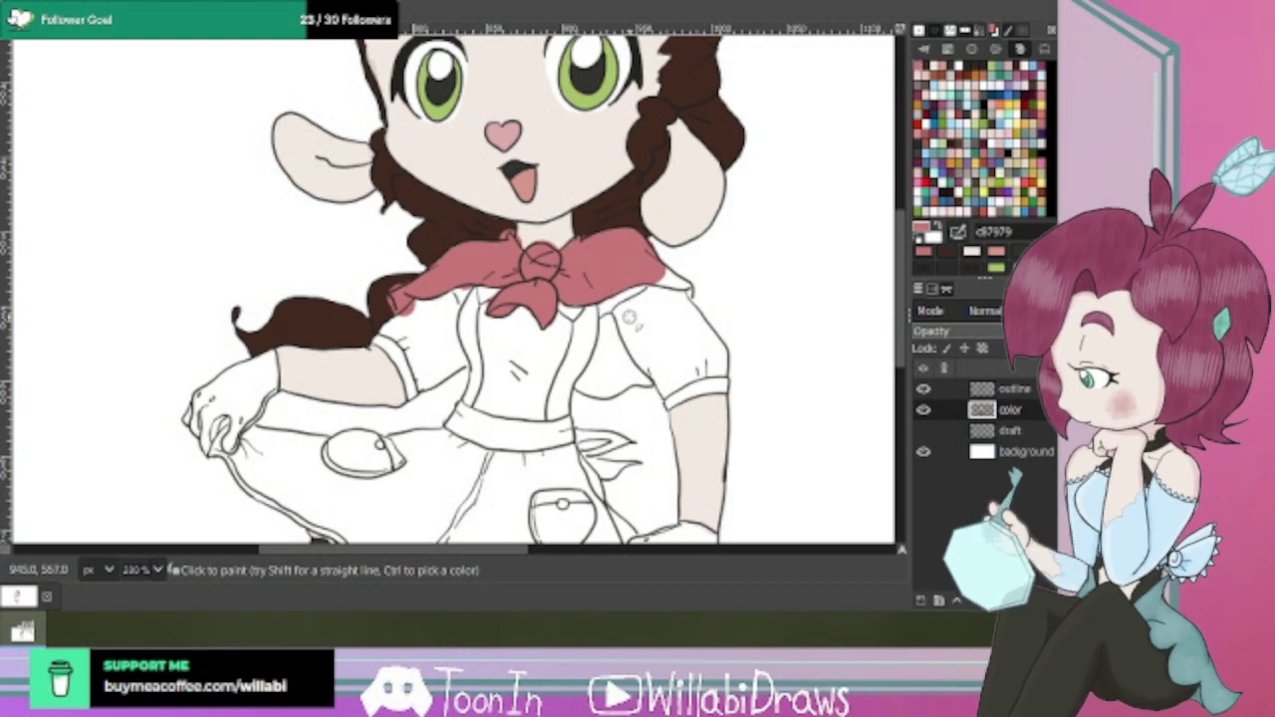
pyautogui.moveTo(664, 277); pyautogui.dragTo(685, 286)
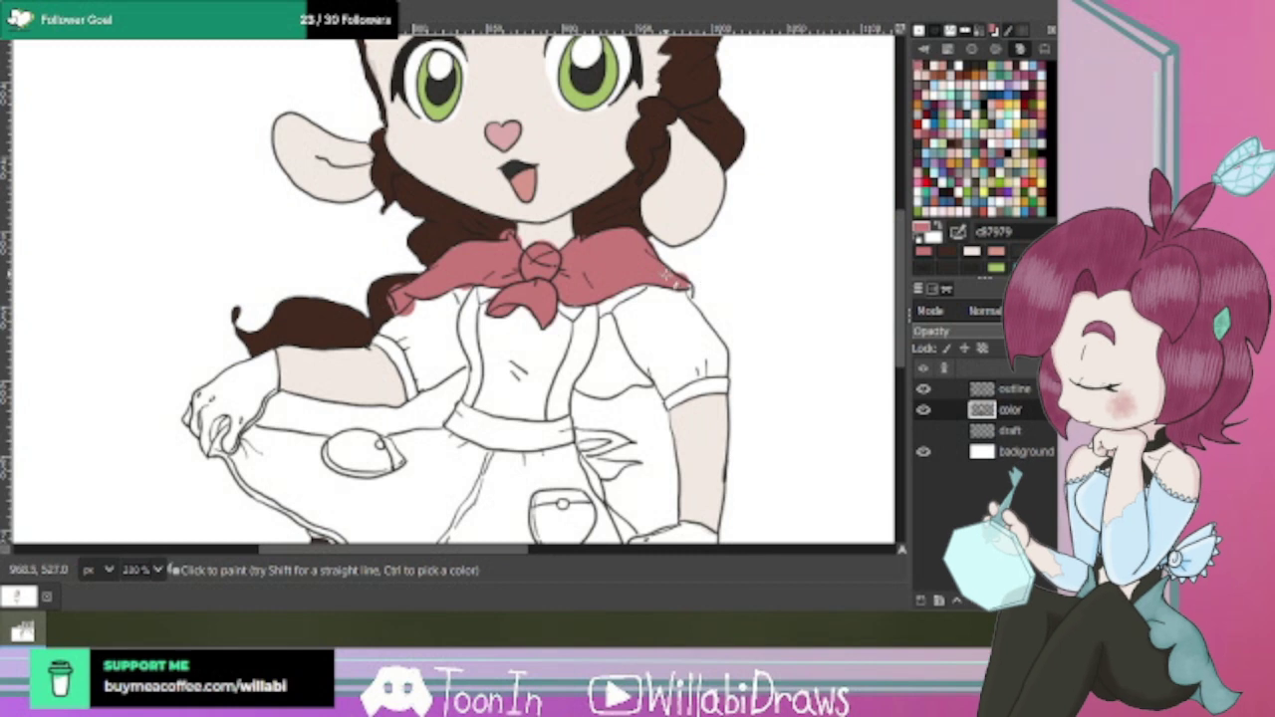
pyautogui.click(693, 291)
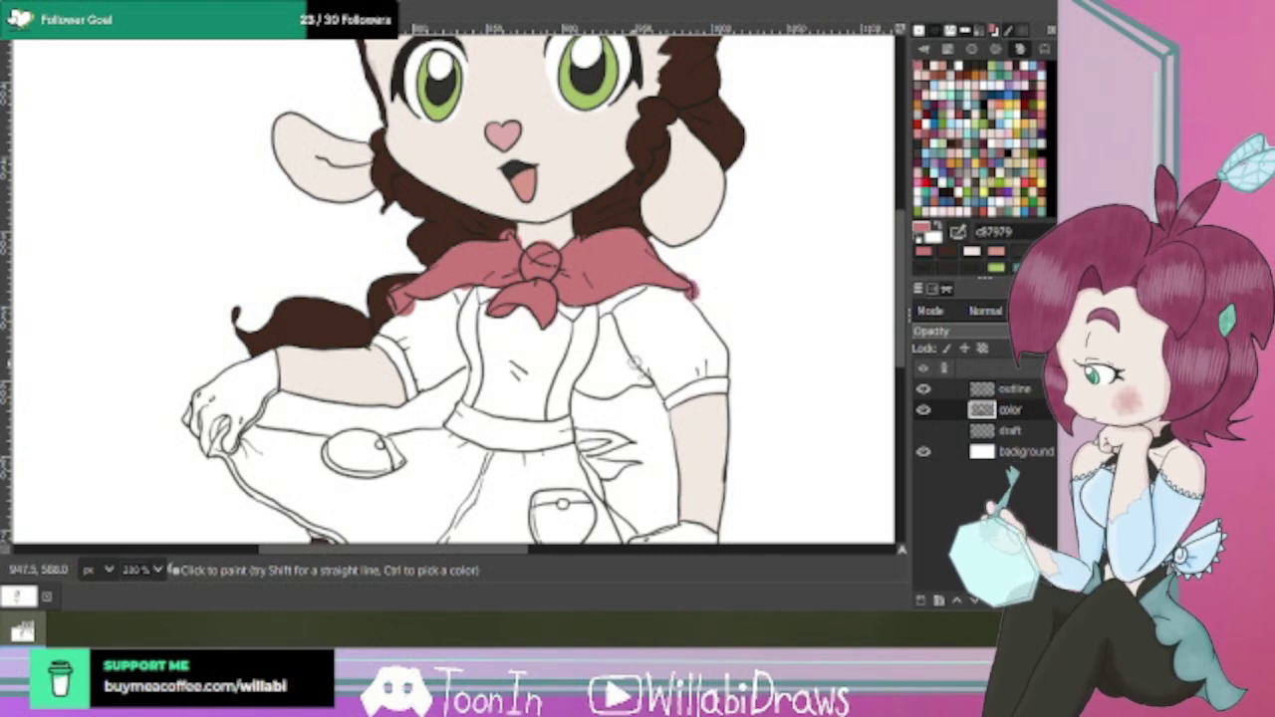
pyautogui.moveTo(609, 350)
pyautogui.mouseDown()
pyautogui.moveTo(644, 380)
pyautogui.moveTo(613, 362)
pyautogui.moveTo(607, 322)
pyautogui.moveTo(601, 368)
pyautogui.moveTo(617, 384)
pyautogui.moveTo(588, 388)
pyautogui.moveTo(601, 358)
pyautogui.moveTo(603, 391)
pyautogui.moveTo(617, 355)
pyautogui.moveTo(639, 383)
pyautogui.moveTo(599, 378)
pyautogui.moveTo(607, 324)
pyautogui.moveTo(645, 388)
pyautogui.moveTo(595, 375)
pyautogui.mouseUp()
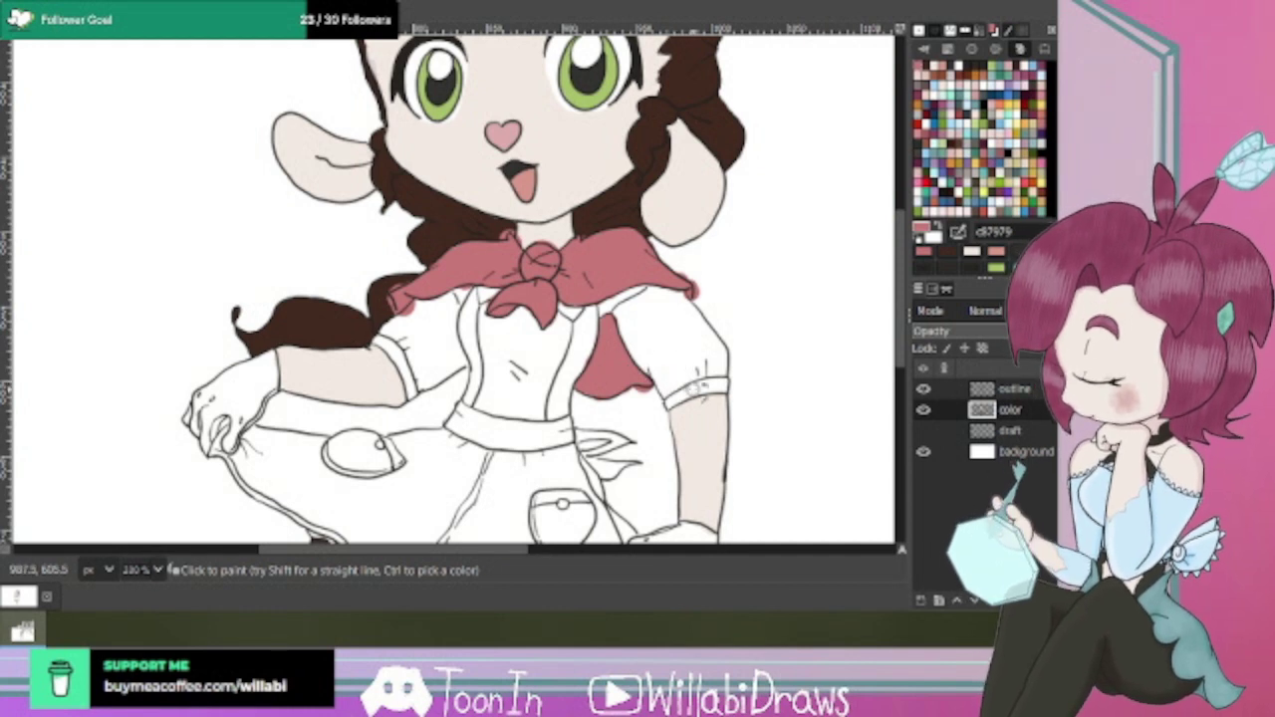
# Erase the pink spilling past the neckerchief's outer corner and clean the edge of the fabric piece beside the bodice.
pyautogui.scroll(-1, 696, 392)
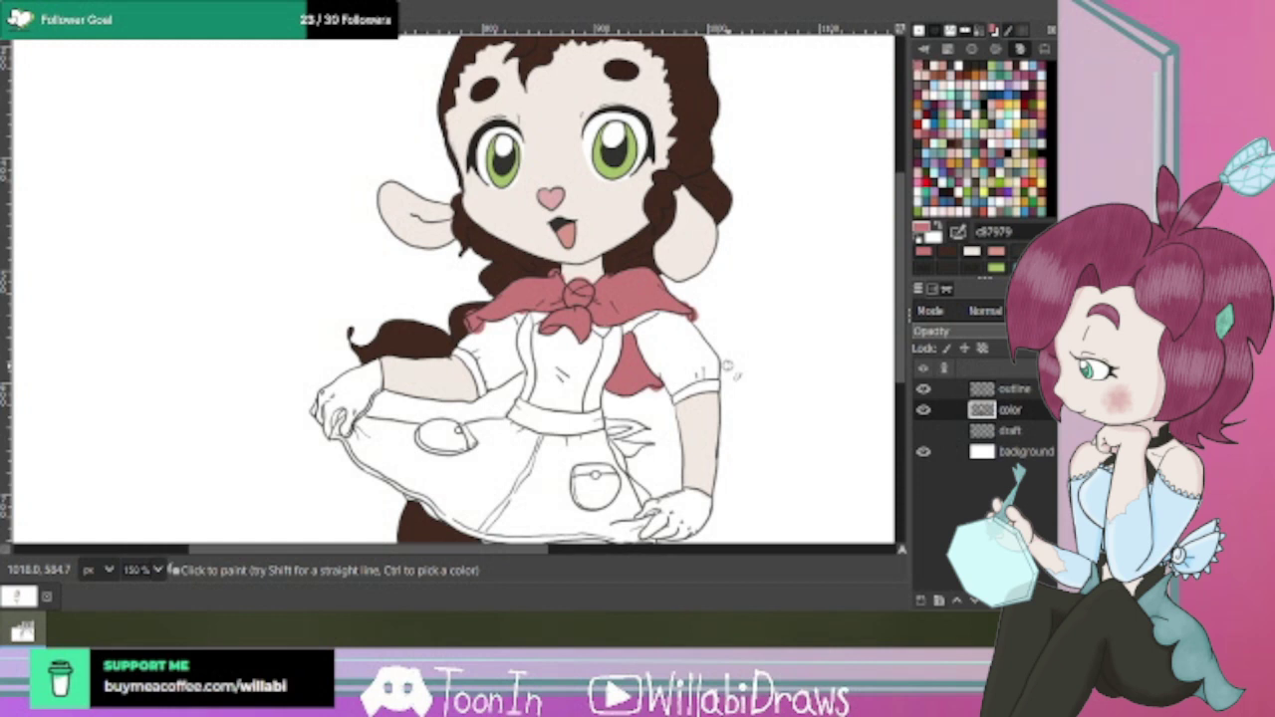
pyautogui.hotkey('shift', 'e')
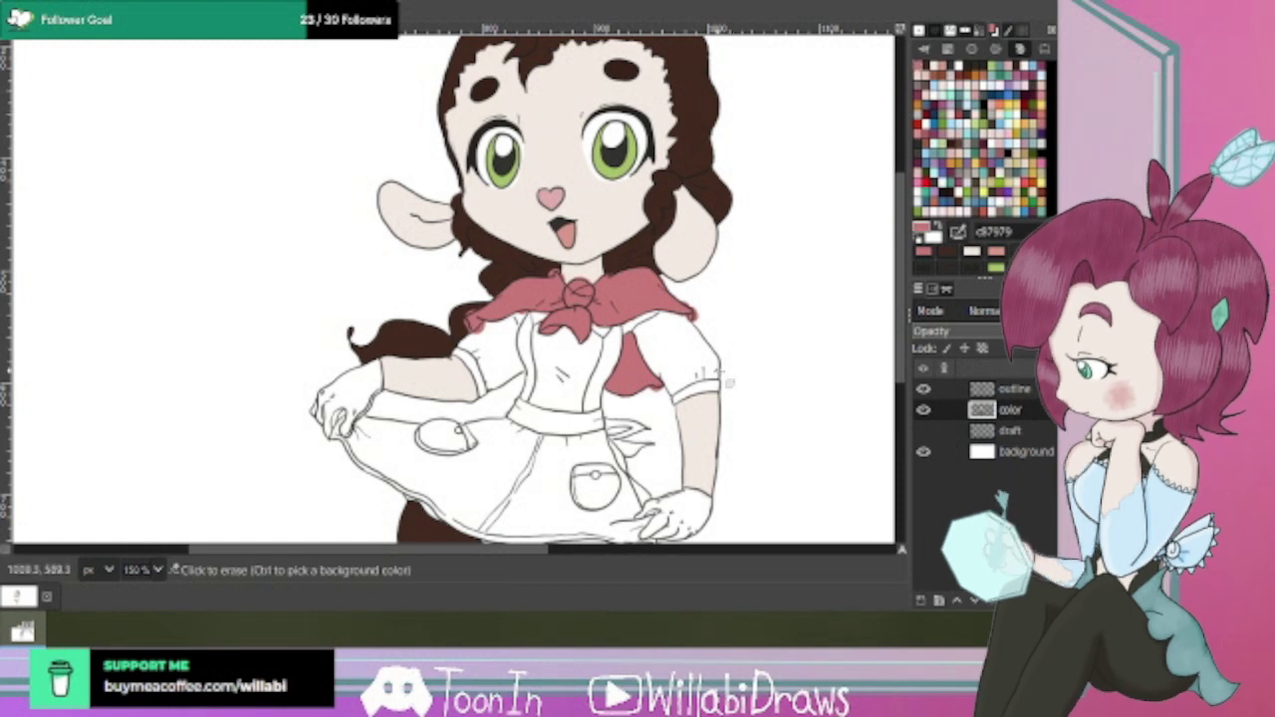
pyautogui.scroll(3, 732, 379)
pyautogui.scroll(1, 898, 286)
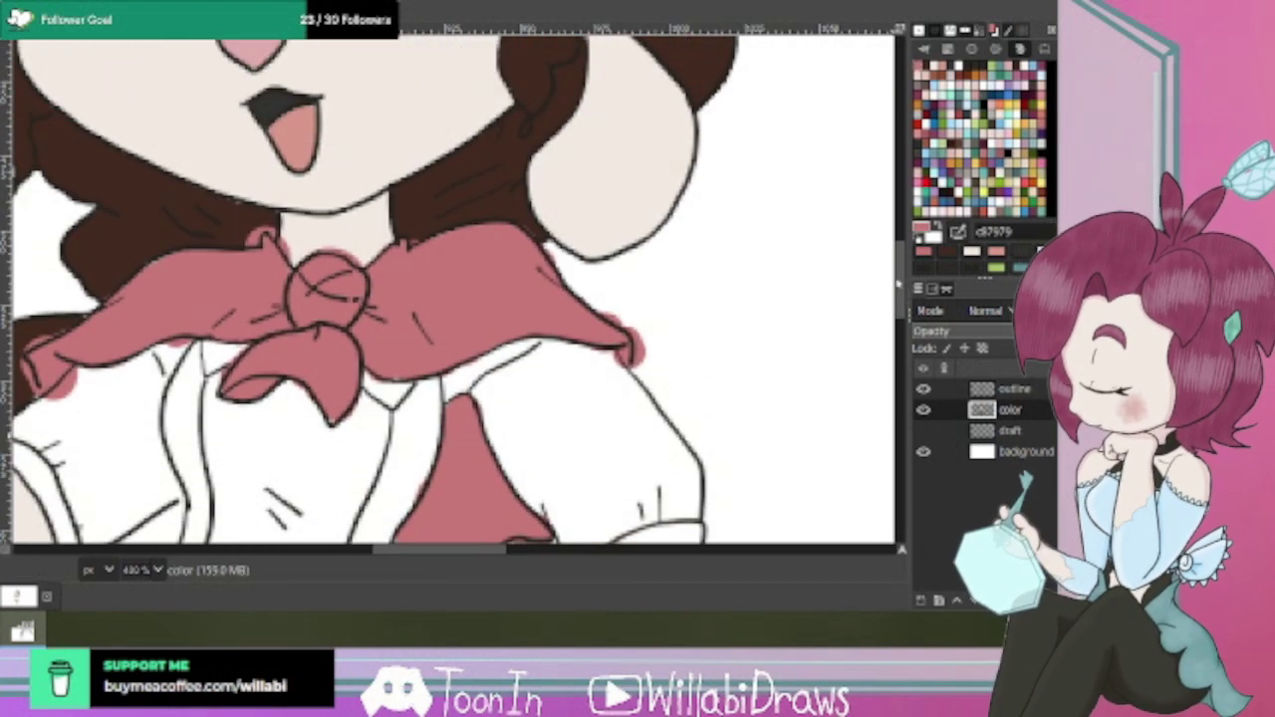
pyautogui.moveTo(612, 307)
pyautogui.mouseDown()
pyautogui.moveTo(644, 349)
pyautogui.moveTo(639, 370)
pyautogui.moveTo(643, 344)
pyautogui.mouseUp()
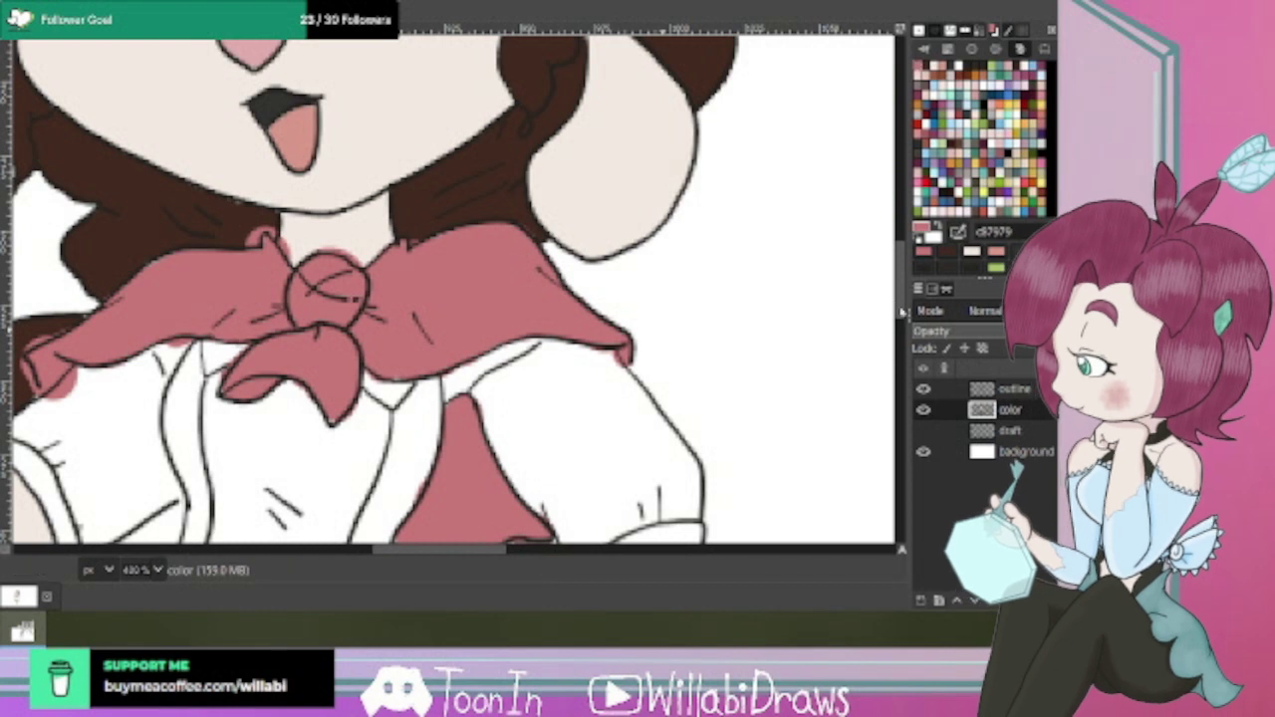
pyautogui.scroll(-5, 665, 335)
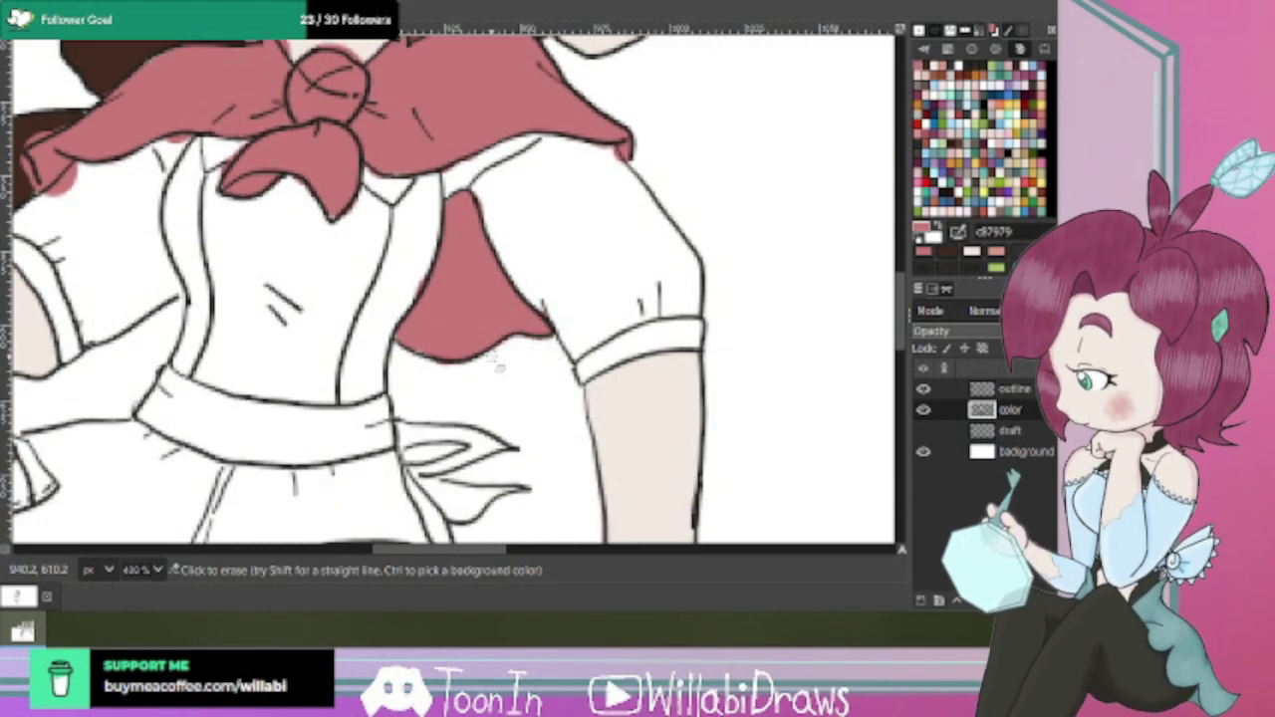
pyautogui.moveTo(483, 554); pyautogui.dragTo(457, 539)
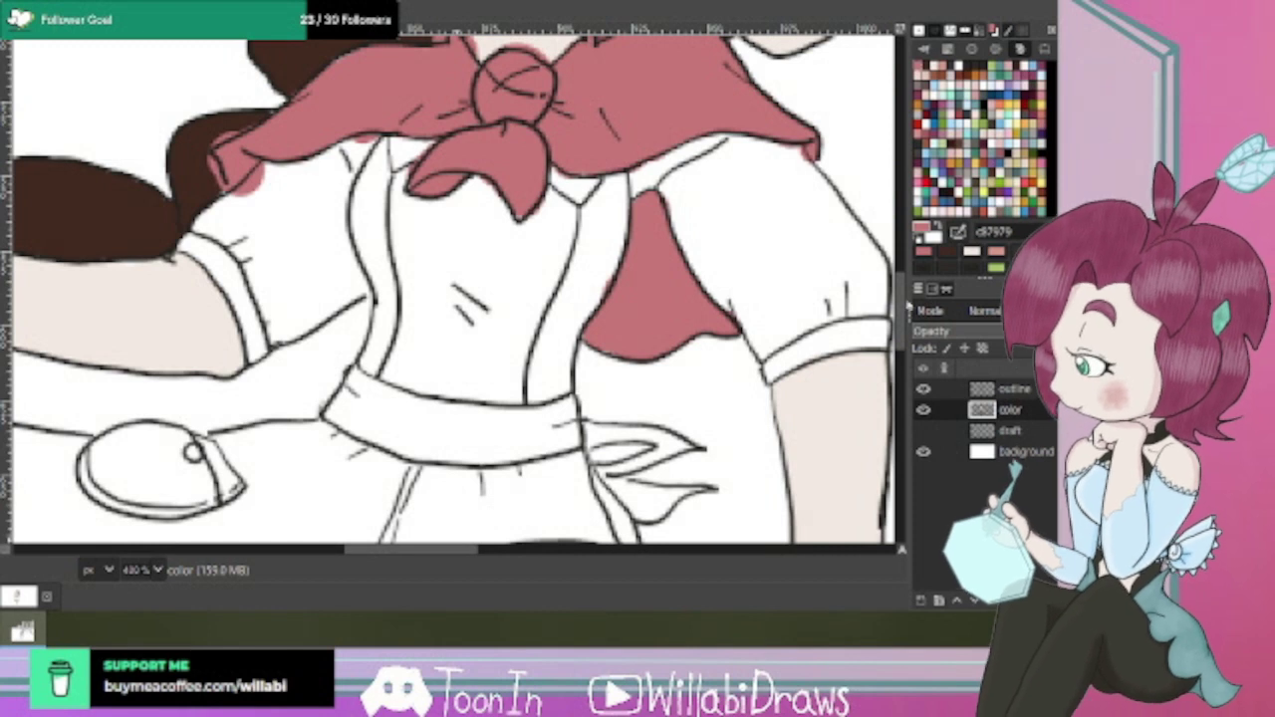
# Cover the pink spill on the neck with skin tone f2e9e1 and the spill on the hair with dark brown 422a20.
pyautogui.scroll(4, 866, 269)
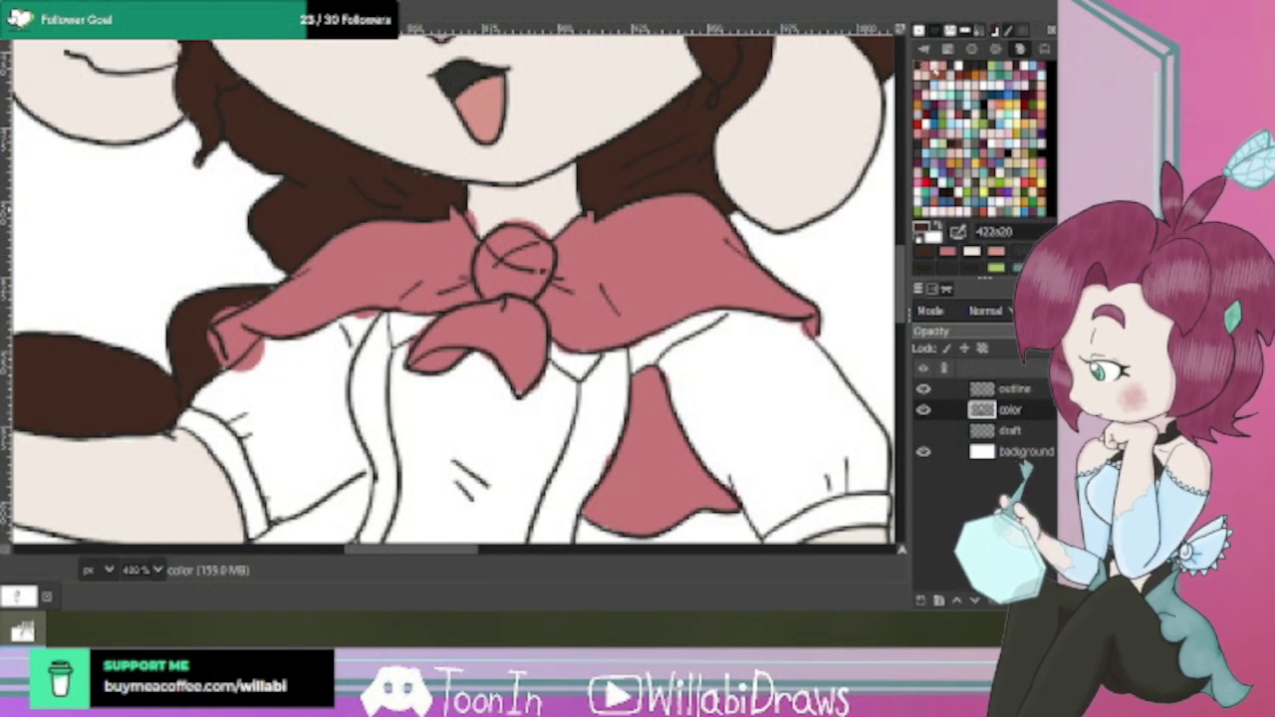
pyautogui.keyDown('ctrl'); pyautogui.click(476, 213); pyautogui.keyUp('ctrl')
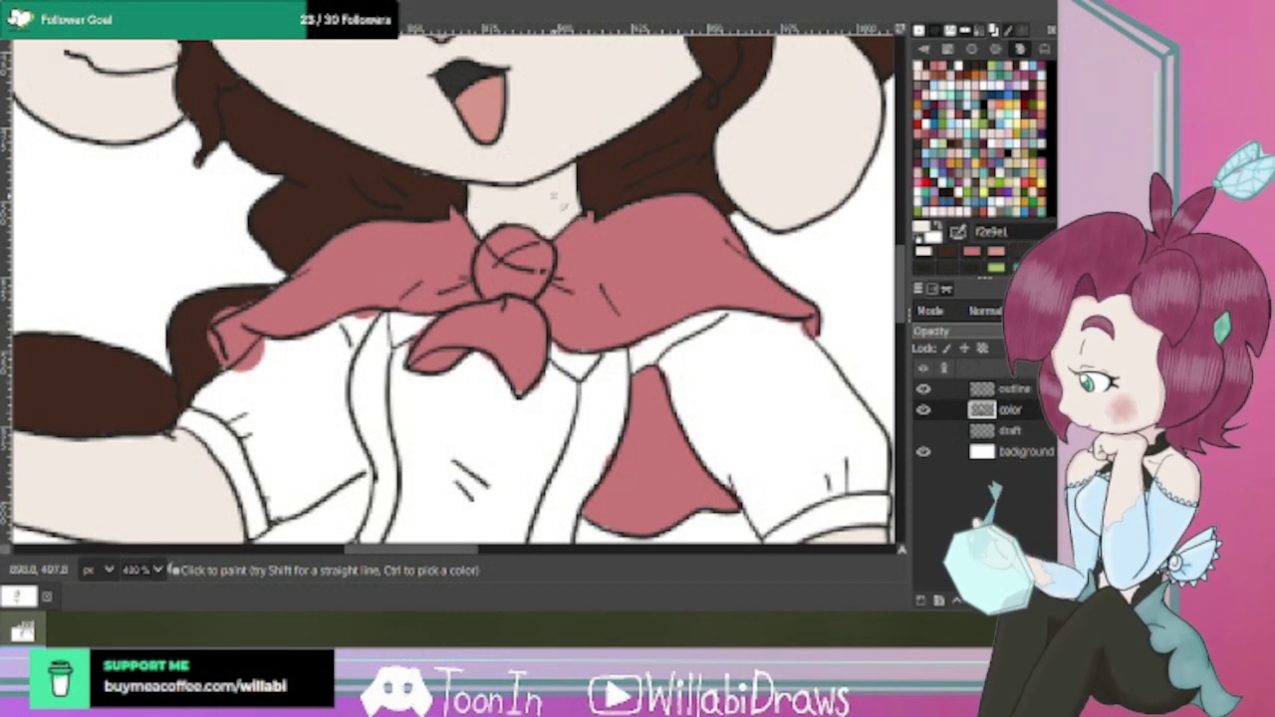
pyautogui.click(925, 72)
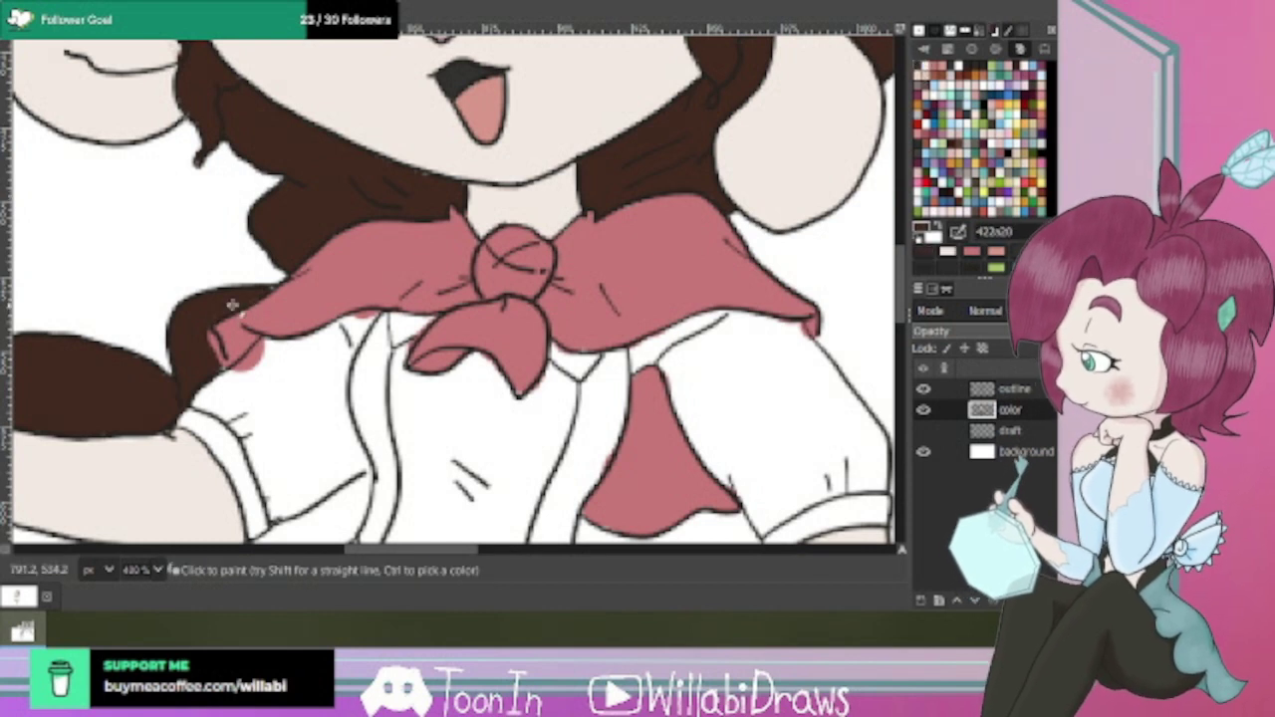
pyautogui.moveTo(219, 330)
pyautogui.mouseDown()
pyautogui.moveTo(222, 363)
pyautogui.moveTo(213, 317)
pyautogui.mouseUp()
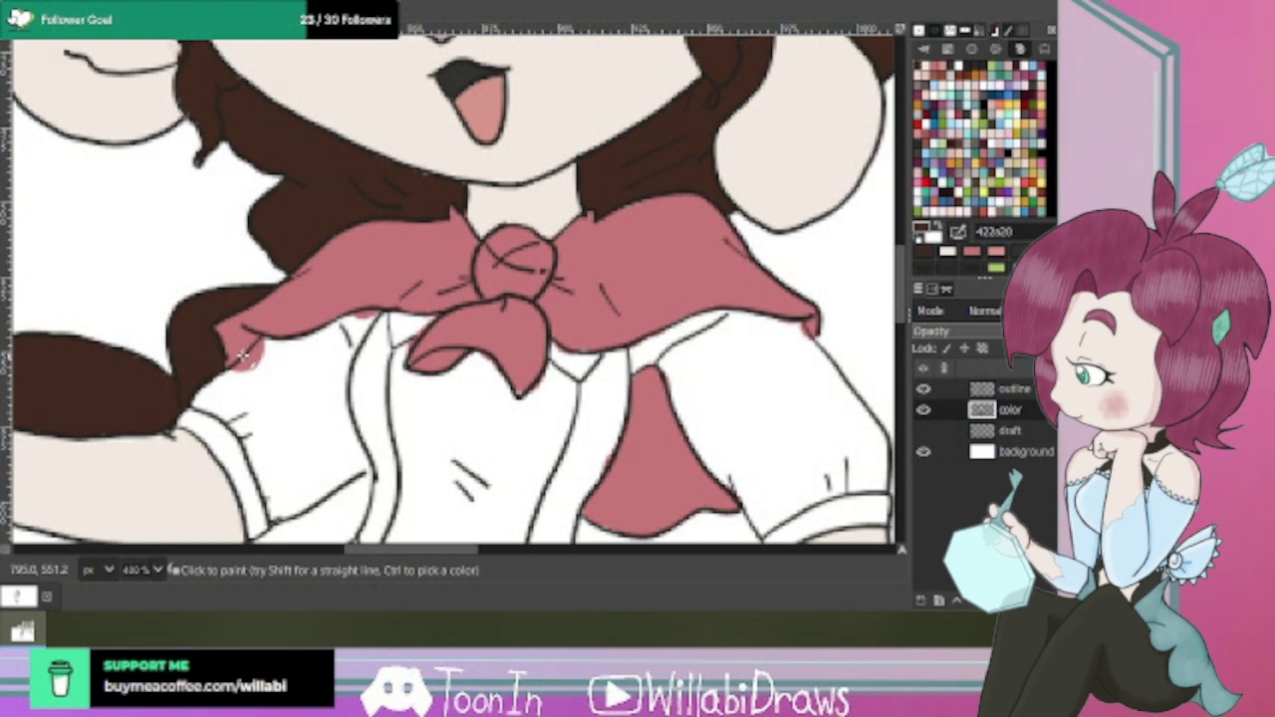
# Touch up the neckerchief's hanging tail in pink c87979 and the jaw-to-hair border with skin tone f2e9e1 and dark brown 422a20.
pyautogui.keyDown('ctrl'); pyautogui.click(627, 219); pyautogui.keyUp('ctrl')
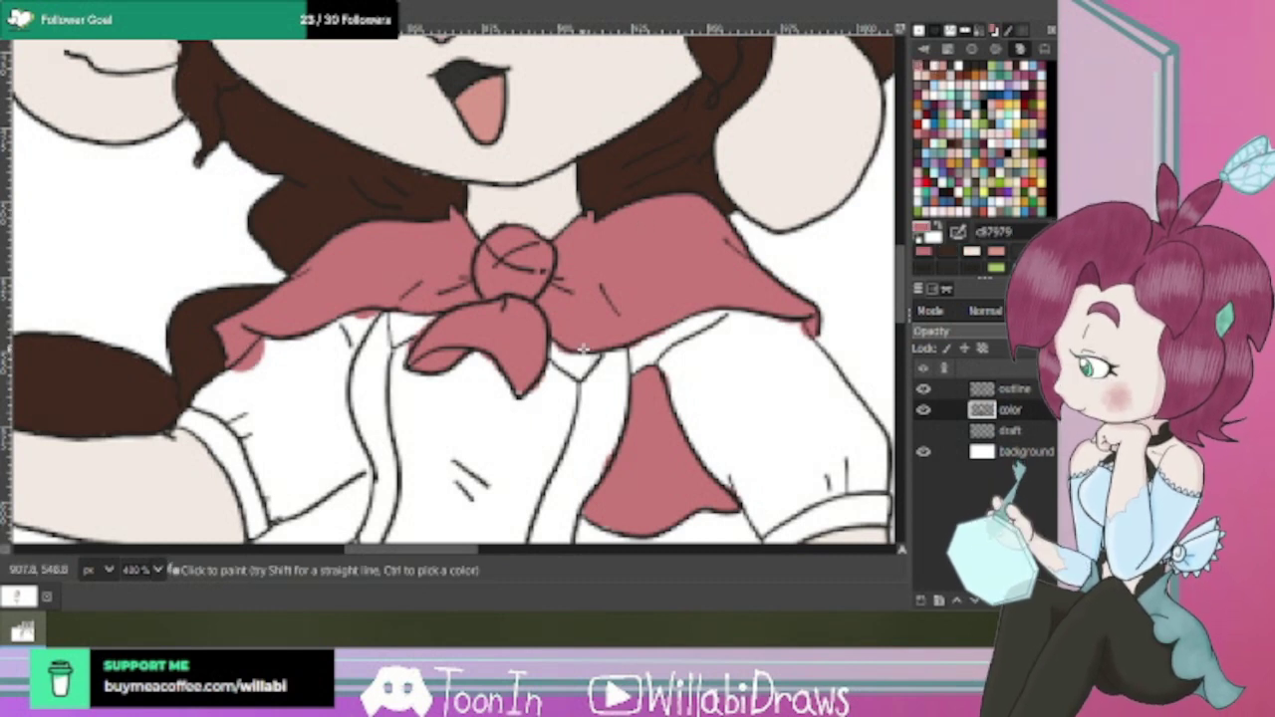
pyautogui.moveTo(529, 370); pyautogui.dragTo(519, 395)
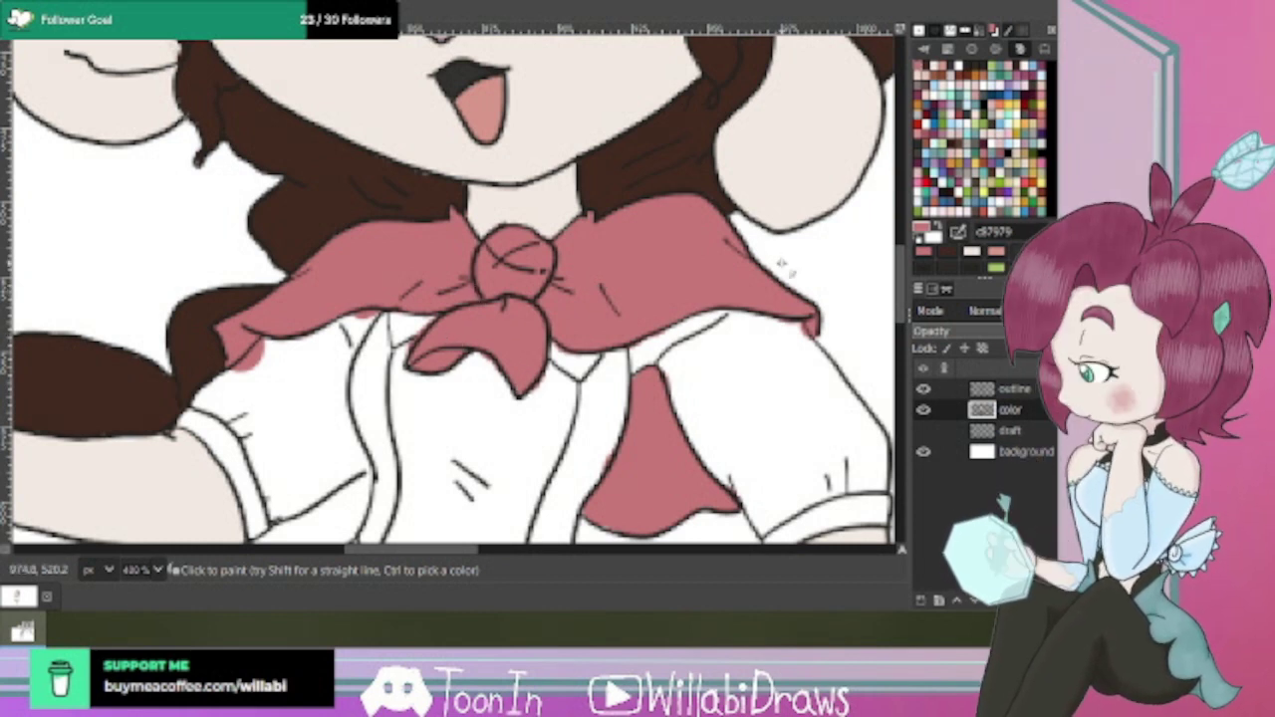
pyautogui.click(931, 70)
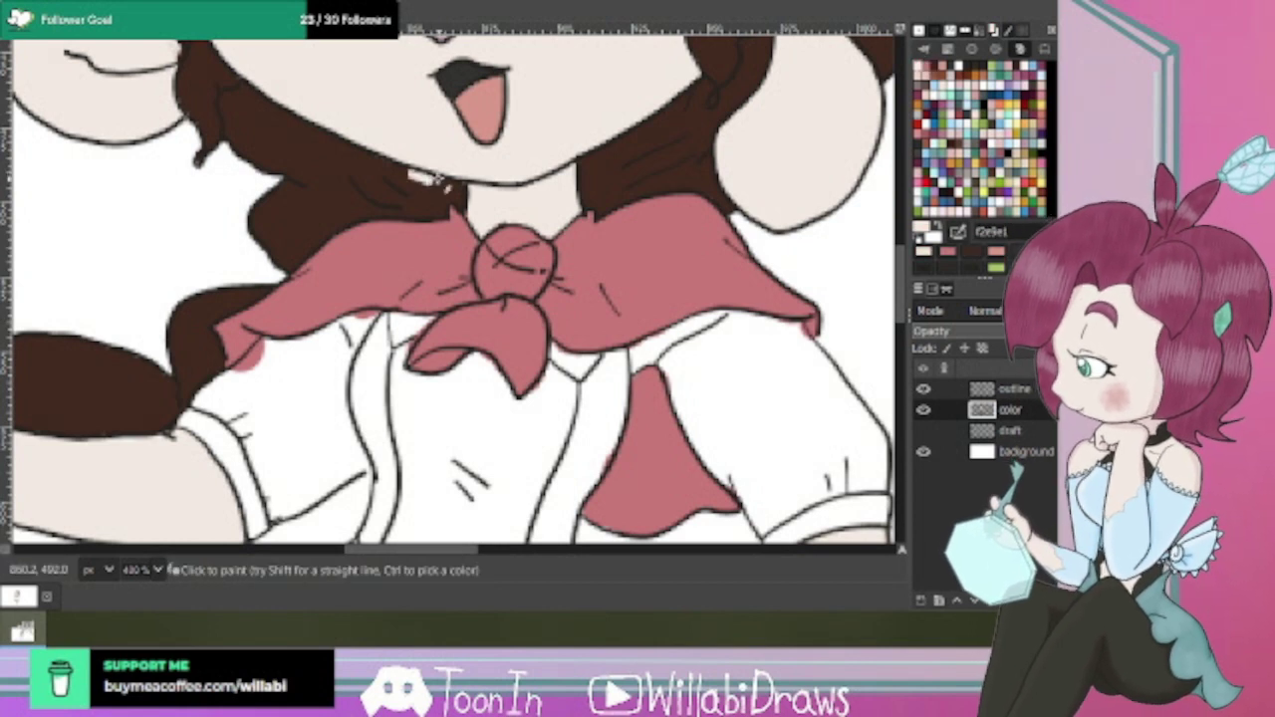
pyautogui.click(935, 68)
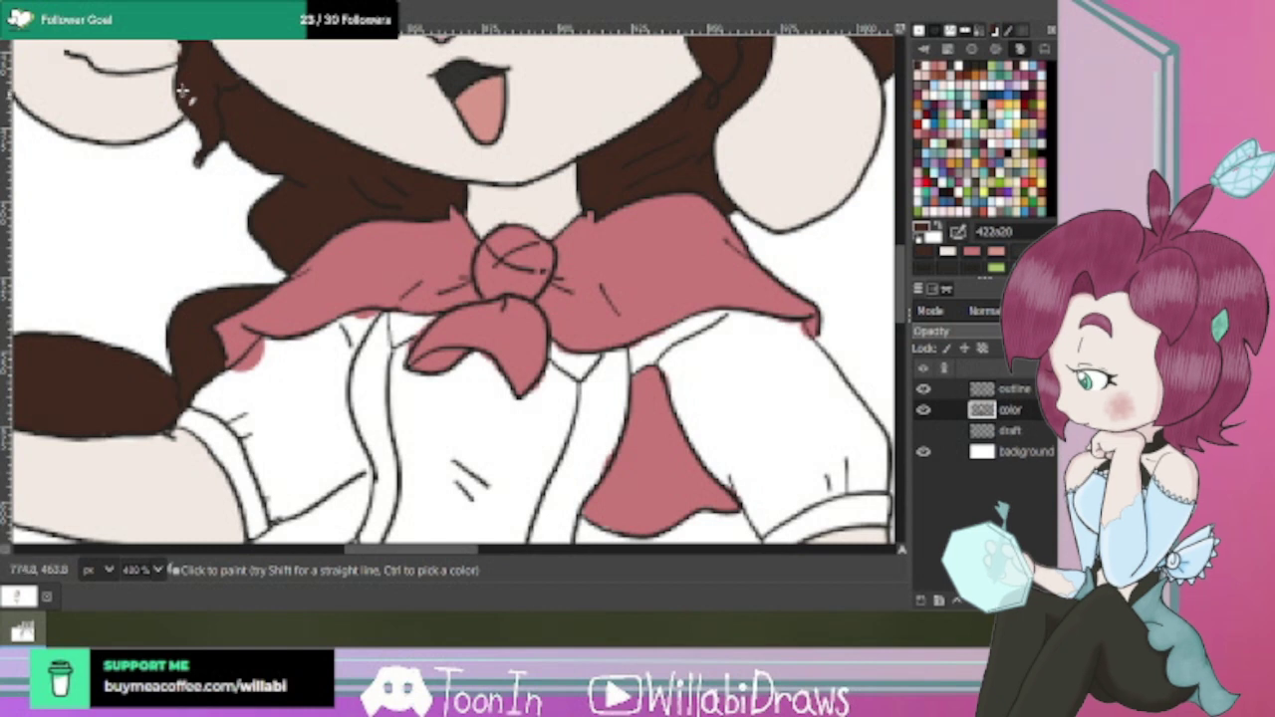
pyautogui.scroll(-3, 724, 330)
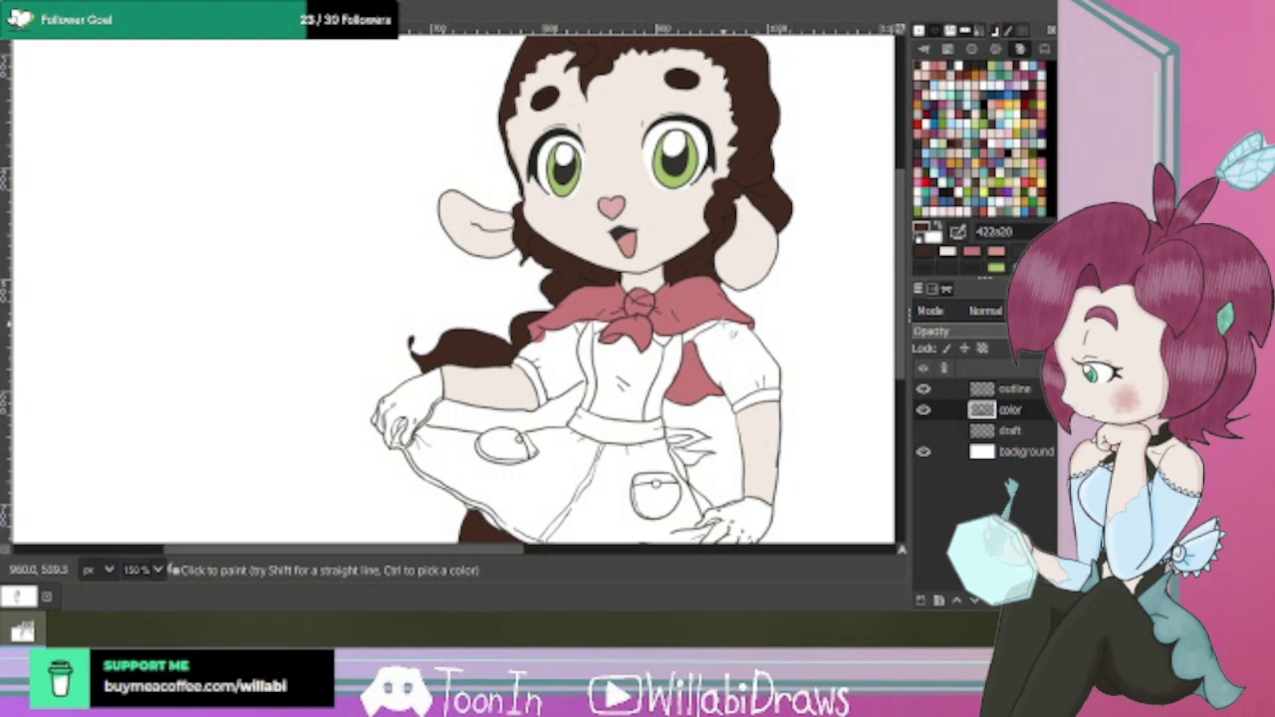
pyautogui.scroll(-1, 907, 315)
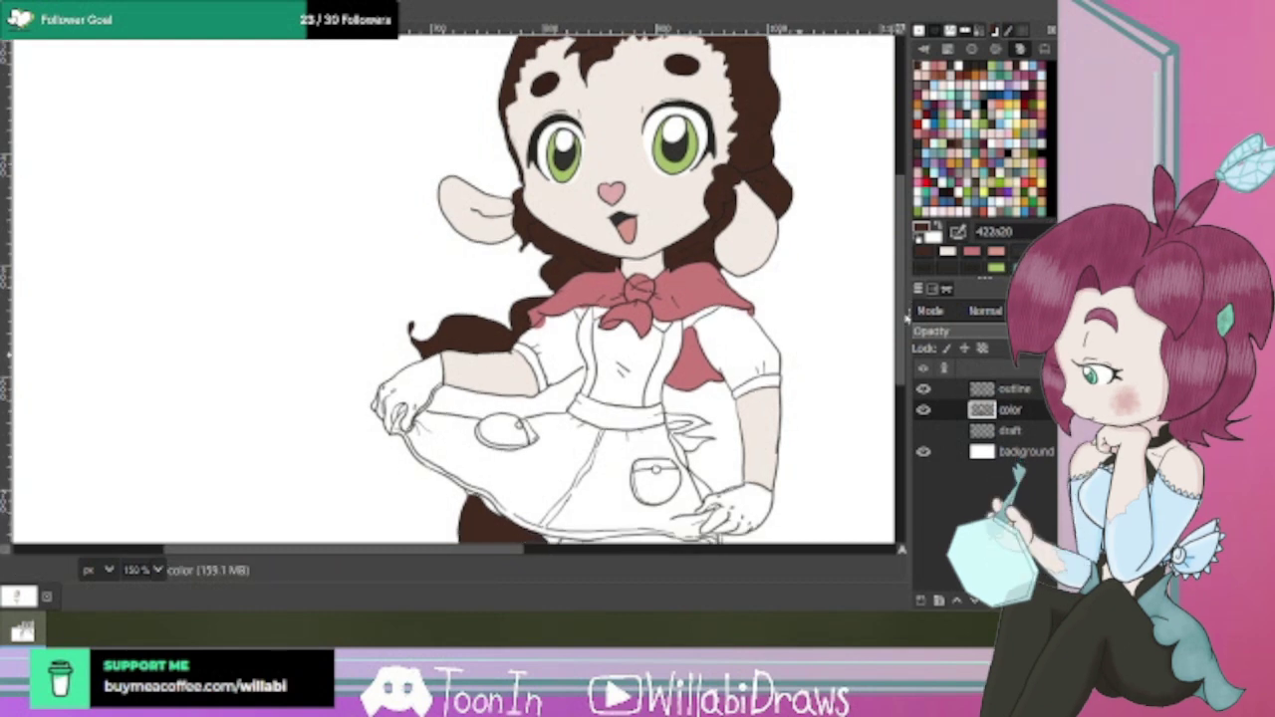
pyautogui.scroll(-5, 906, 314)
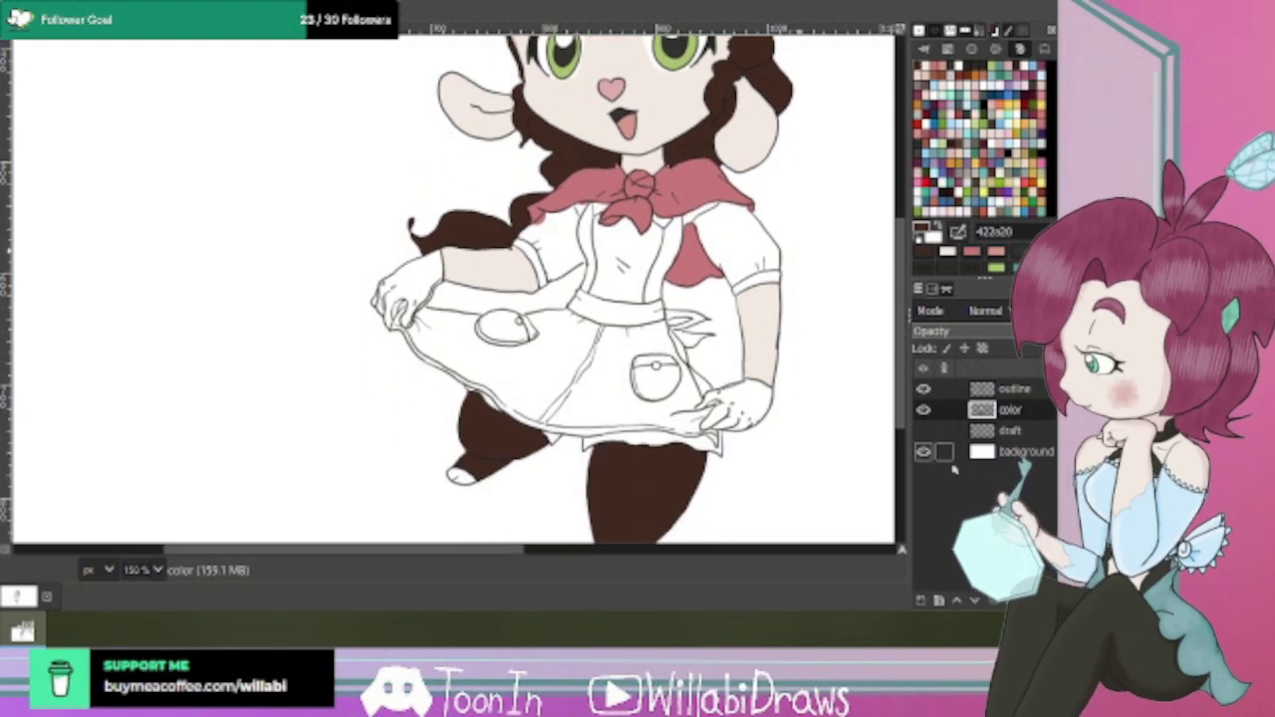
# Hide the background layer so that unpainted areas of the drawing show as transparent.
pyautogui.click(923, 454)
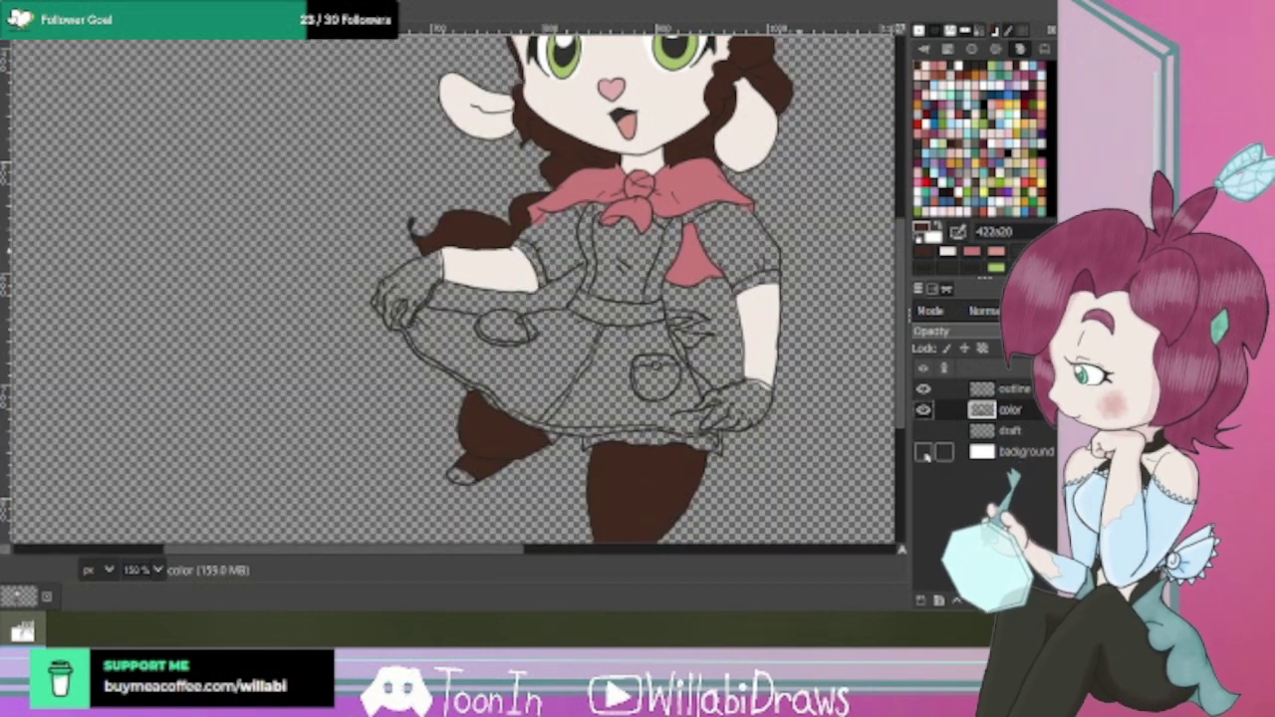
pyautogui.click(927, 72)
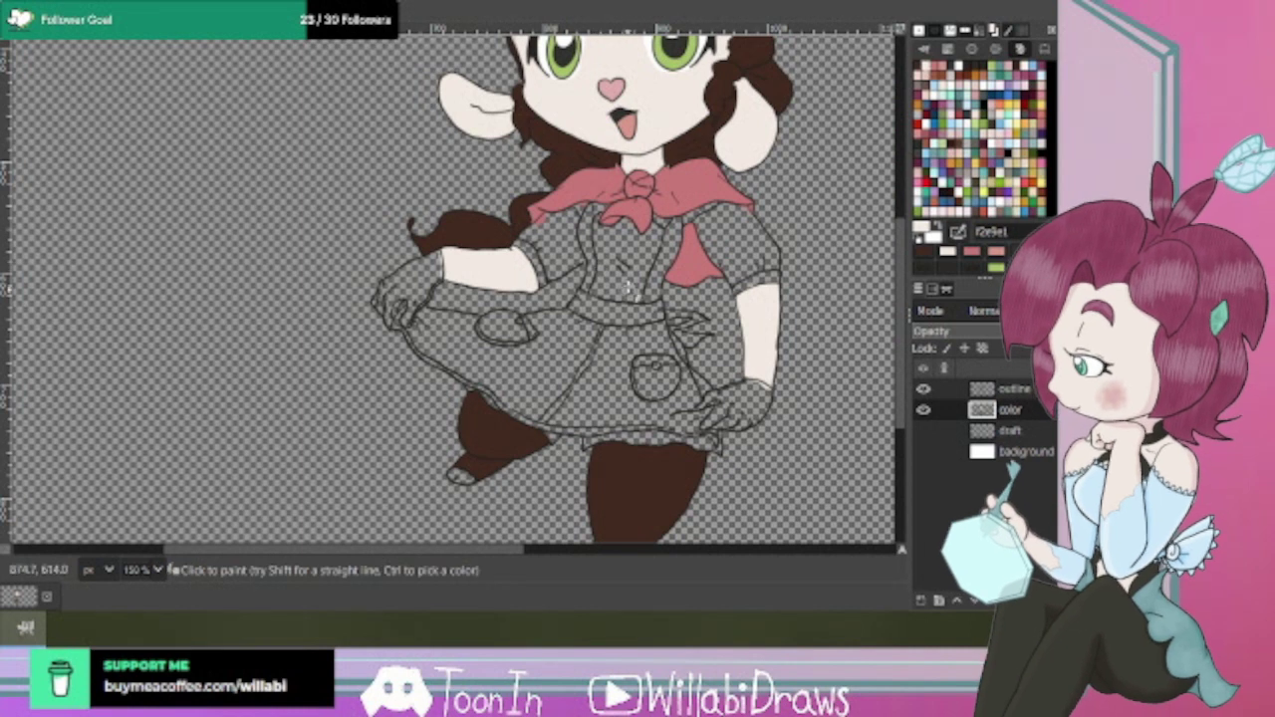
pyautogui.scroll(1, 627, 286)
pyautogui.moveTo(648, 244); pyautogui.dragTo(665, 296)
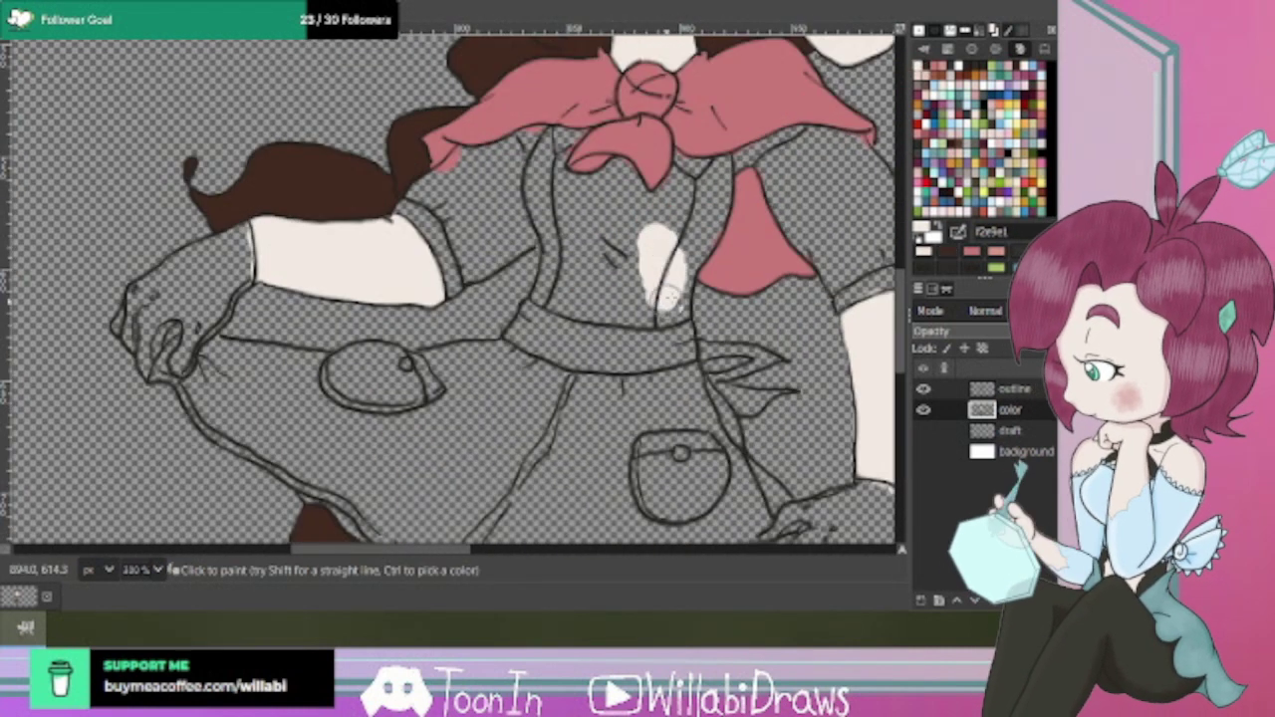
pyautogui.hotkey('ctrl', 'z')
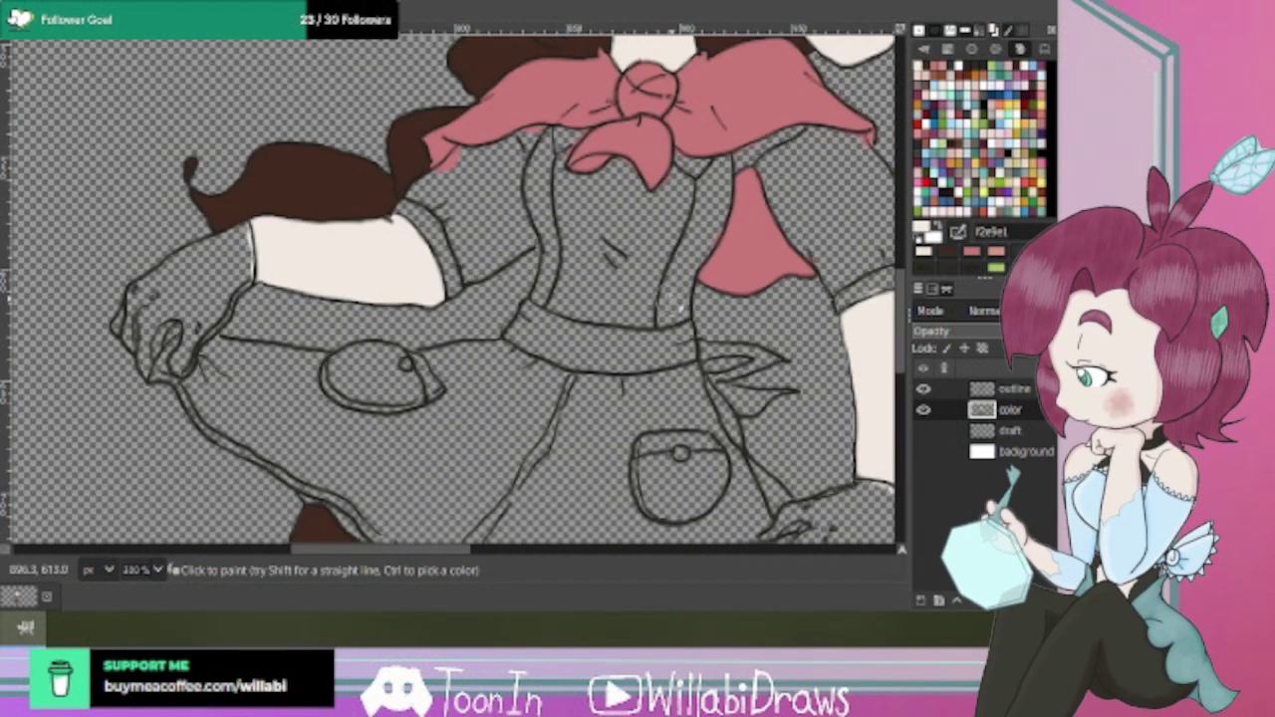
# Fill the bodice, its strap and the puffed sleeve with cuff on the outstretched arm with white.
pyautogui.moveTo(654, 236)
pyautogui.mouseDown()
pyautogui.moveTo(661, 274)
pyautogui.moveTo(681, 269)
pyautogui.moveTo(699, 211)
pyautogui.moveTo(690, 224)
pyautogui.moveTo(712, 200)
pyautogui.moveTo(694, 242)
pyautogui.moveTo(715, 205)
pyautogui.moveTo(706, 189)
pyautogui.moveTo(690, 249)
pyautogui.moveTo(658, 267)
pyautogui.moveTo(622, 264)
pyautogui.moveTo(629, 231)
pyautogui.moveTo(659, 215)
pyautogui.moveTo(649, 232)
pyautogui.moveTo(677, 199)
pyautogui.moveTo(631, 287)
pyautogui.moveTo(652, 302)
pyautogui.moveTo(604, 303)
pyautogui.moveTo(604, 215)
pyautogui.moveTo(616, 241)
pyautogui.moveTo(660, 213)
pyautogui.moveTo(618, 186)
pyautogui.moveTo(584, 274)
pyautogui.moveTo(581, 228)
pyautogui.moveTo(571, 295)
pyautogui.moveTo(638, 305)
pyautogui.moveTo(566, 285)
pyautogui.moveTo(560, 257)
pyautogui.moveTo(605, 189)
pyautogui.moveTo(628, 267)
pyautogui.moveTo(666, 296)
pyautogui.moveTo(633, 301)
pyautogui.moveTo(669, 289)
pyautogui.moveTo(663, 298)
pyautogui.moveTo(599, 205)
pyautogui.moveTo(565, 217)
pyautogui.moveTo(560, 190)
pyautogui.moveTo(612, 239)
pyautogui.moveTo(559, 289)
pyautogui.moveTo(584, 301)
pyautogui.moveTo(664, 243)
pyautogui.mouseUp()
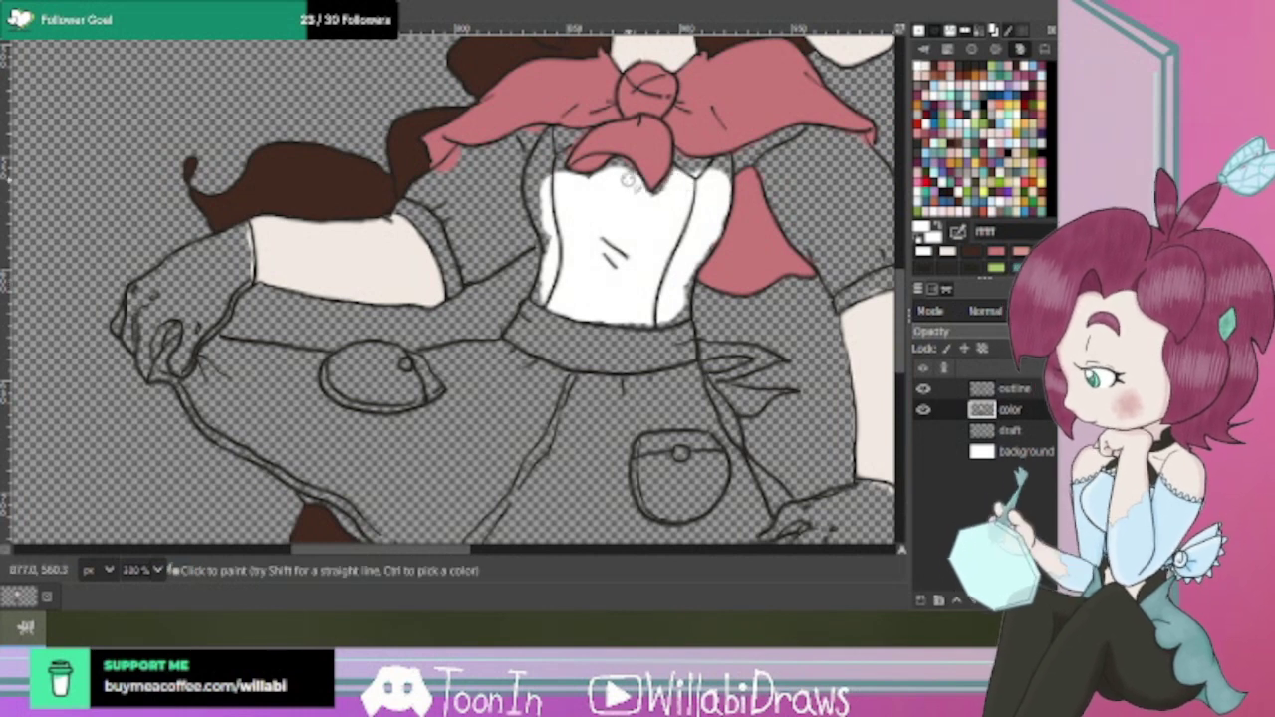
pyautogui.moveTo(553, 194)
pyautogui.mouseDown()
pyautogui.moveTo(539, 175)
pyautogui.moveTo(543, 299)
pyautogui.moveTo(627, 313)
pyautogui.moveTo(598, 315)
pyautogui.mouseUp()
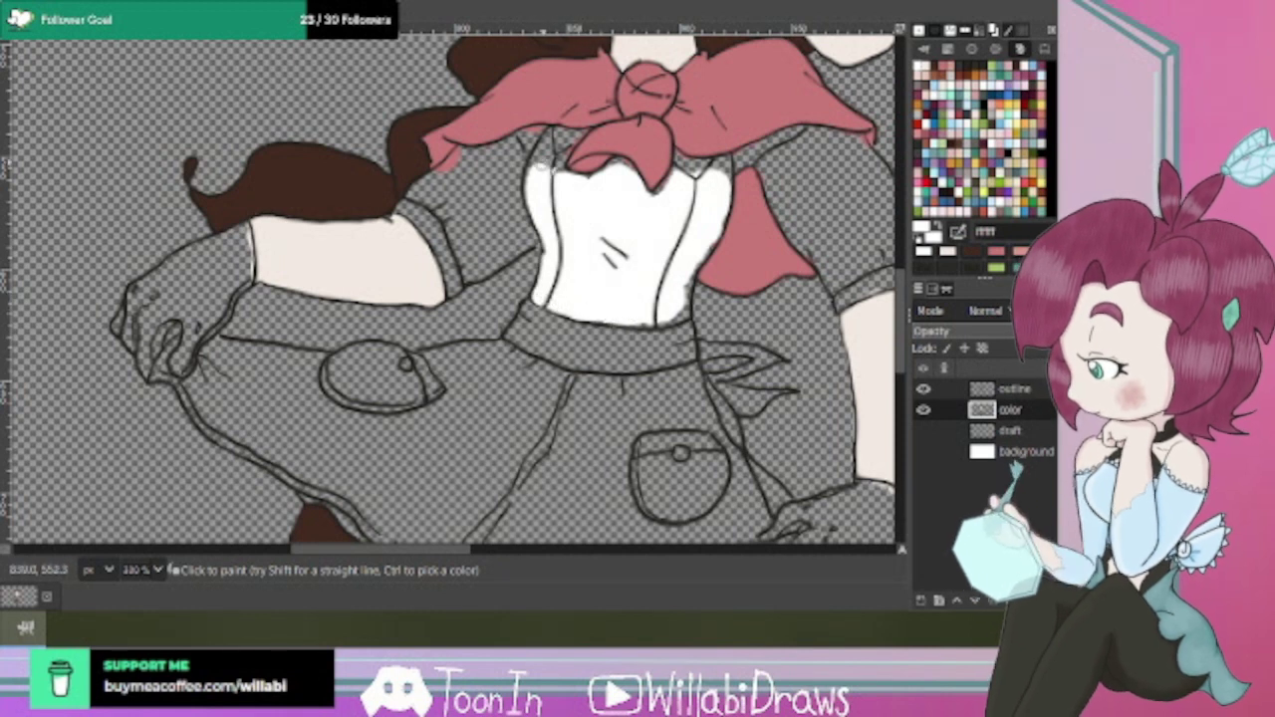
pyautogui.moveTo(541, 165)
pyautogui.mouseDown()
pyautogui.moveTo(508, 159)
pyautogui.moveTo(520, 155)
pyautogui.moveTo(520, 177)
pyautogui.moveTo(518, 164)
pyautogui.moveTo(508, 177)
pyautogui.moveTo(509, 147)
pyautogui.moveTo(460, 160)
pyautogui.moveTo(450, 185)
pyautogui.moveTo(451, 167)
pyautogui.moveTo(444, 174)
pyautogui.moveTo(463, 159)
pyautogui.moveTo(464, 172)
pyautogui.moveTo(461, 157)
pyautogui.moveTo(487, 180)
pyautogui.moveTo(486, 205)
pyautogui.moveTo(522, 196)
pyautogui.moveTo(495, 180)
pyautogui.moveTo(468, 227)
pyautogui.moveTo(437, 228)
pyautogui.moveTo(435, 185)
pyautogui.moveTo(421, 192)
pyautogui.moveTo(425, 205)
pyautogui.moveTo(439, 180)
pyautogui.moveTo(424, 208)
pyautogui.moveTo(442, 214)
pyautogui.moveTo(452, 261)
pyautogui.moveTo(424, 204)
pyautogui.moveTo(449, 246)
pyautogui.moveTo(411, 208)
pyautogui.moveTo(453, 284)
pyautogui.moveTo(466, 255)
pyautogui.moveTo(409, 209)
pyautogui.moveTo(447, 231)
pyautogui.moveTo(470, 267)
pyautogui.moveTo(467, 240)
pyautogui.moveTo(483, 227)
pyautogui.moveTo(494, 259)
pyautogui.moveTo(486, 231)
pyautogui.moveTo(503, 231)
pyautogui.moveTo(472, 271)
pyautogui.moveTo(525, 225)
pyautogui.moveTo(543, 244)
pyautogui.moveTo(500, 265)
pyautogui.moveTo(468, 261)
pyautogui.moveTo(536, 241)
pyautogui.moveTo(532, 165)
pyautogui.mouseUp()
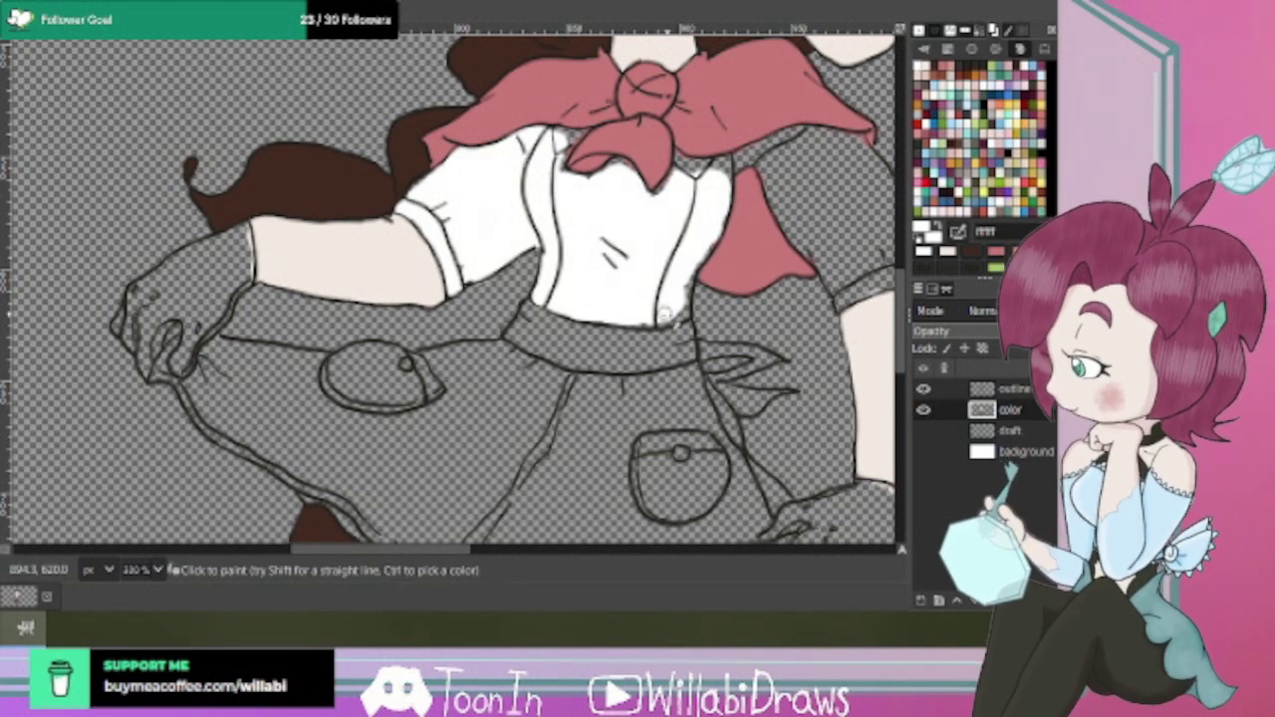
# Extend the white to the bodice's side edge, its waistline and the gaps beneath the neckerchief.
pyautogui.moveTo(705, 250)
pyautogui.mouseDown()
pyautogui.moveTo(725, 186)
pyautogui.moveTo(722, 210)
pyautogui.moveTo(720, 169)
pyautogui.moveTo(709, 176)
pyautogui.moveTo(727, 169)
pyautogui.moveTo(680, 160)
pyautogui.moveTo(715, 182)
pyautogui.moveTo(727, 172)
pyautogui.moveTo(722, 223)
pyautogui.mouseUp()
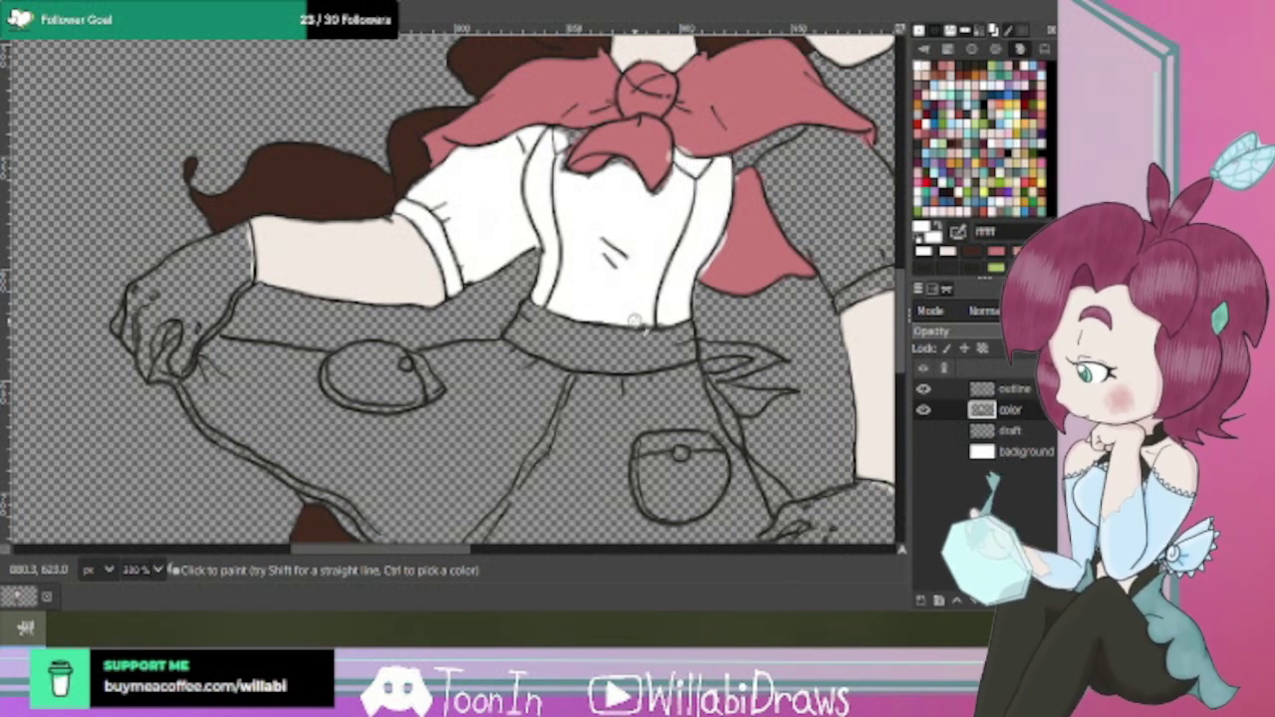
pyautogui.moveTo(635, 321); pyautogui.dragTo(549, 300)
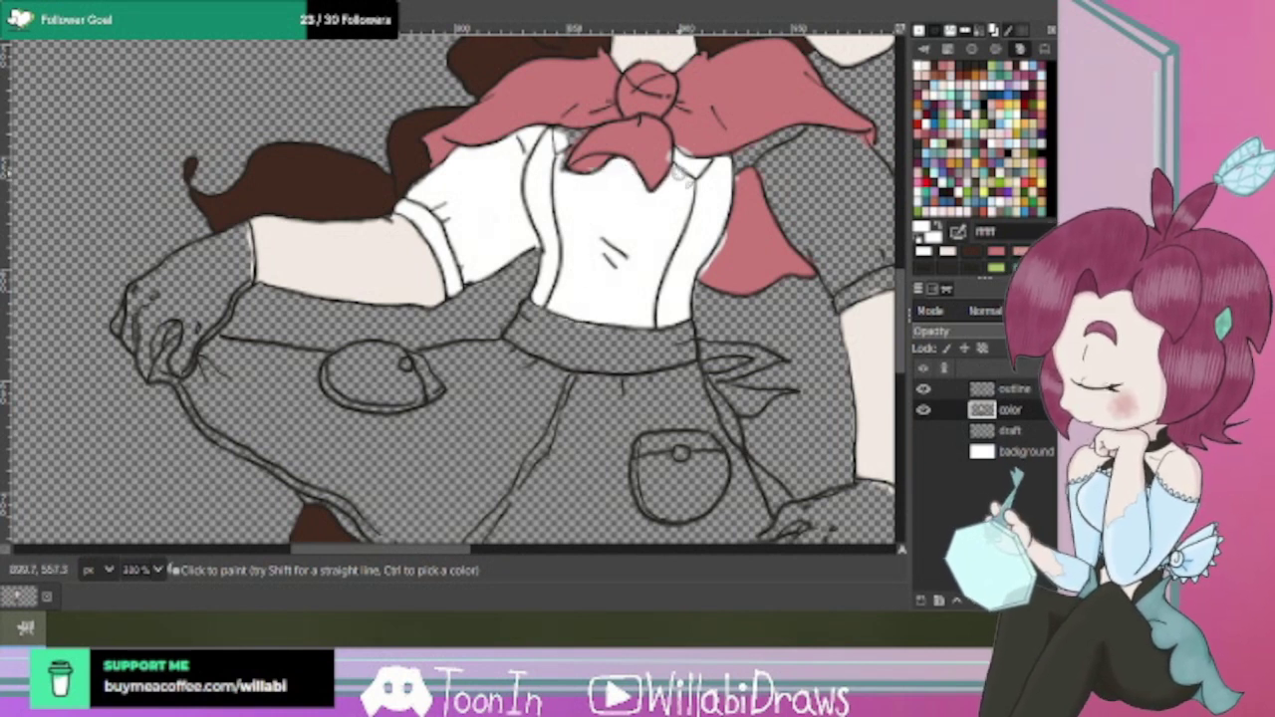
pyautogui.moveTo(558, 140); pyautogui.dragTo(580, 142)
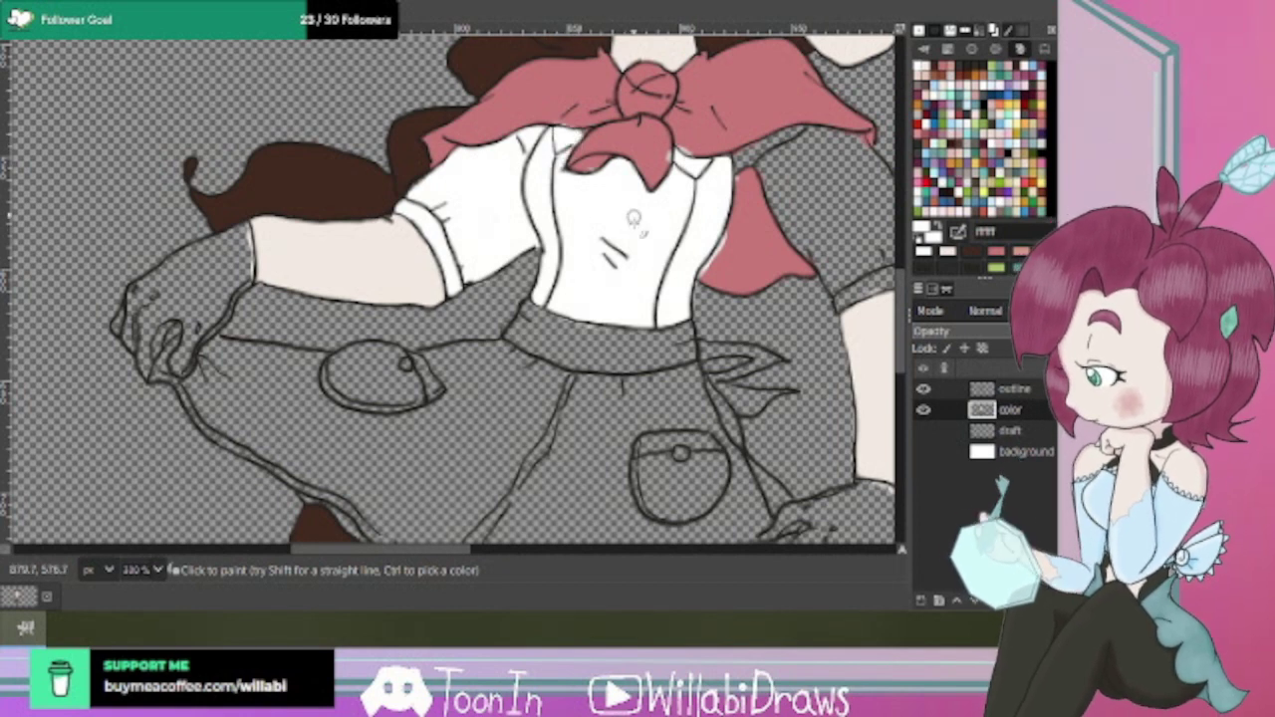
# Fill the other puffed sleeve, its cuff and the shoulder strip beside it with white and check the edges.
pyautogui.moveTo(458, 550); pyautogui.dragTo(523, 551)
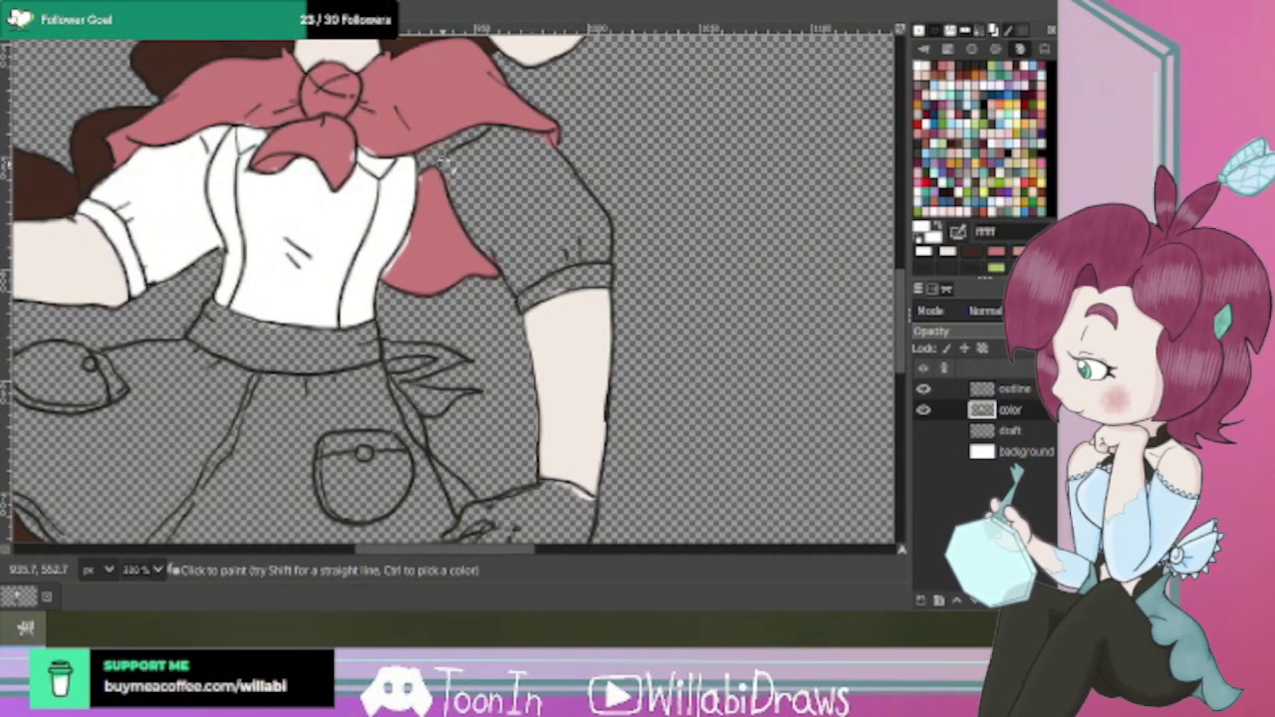
pyautogui.moveTo(444, 165)
pyautogui.mouseDown()
pyautogui.moveTo(494, 142)
pyautogui.moveTo(422, 155)
pyautogui.moveTo(521, 144)
pyautogui.moveTo(505, 133)
pyautogui.moveTo(544, 156)
pyautogui.moveTo(521, 159)
pyautogui.moveTo(525, 171)
pyautogui.moveTo(481, 152)
pyautogui.moveTo(460, 172)
pyautogui.moveTo(530, 173)
pyautogui.moveTo(524, 162)
pyautogui.moveTo(513, 177)
pyautogui.moveTo(450, 175)
pyautogui.moveTo(531, 180)
pyautogui.moveTo(494, 162)
pyautogui.moveTo(500, 155)
pyautogui.moveTo(510, 185)
pyautogui.moveTo(551, 179)
pyautogui.moveTo(550, 162)
pyautogui.moveTo(558, 171)
pyautogui.moveTo(501, 198)
pyautogui.moveTo(506, 186)
pyautogui.moveTo(458, 185)
pyautogui.moveTo(467, 209)
pyautogui.moveTo(504, 205)
pyautogui.moveTo(492, 210)
pyautogui.moveTo(521, 210)
pyautogui.moveTo(522, 172)
pyautogui.moveTo(504, 202)
pyautogui.moveTo(542, 188)
pyautogui.moveTo(468, 216)
pyautogui.moveTo(496, 246)
pyautogui.moveTo(489, 228)
pyautogui.moveTo(555, 184)
pyautogui.moveTo(555, 164)
pyautogui.moveTo(576, 204)
pyautogui.moveTo(535, 283)
pyautogui.moveTo(572, 251)
pyautogui.moveTo(588, 195)
pyautogui.moveTo(595, 252)
pyautogui.moveTo(605, 239)
pyautogui.moveTo(544, 169)
pyautogui.mouseUp()
pyautogui.moveTo(528, 267)
pyautogui.mouseDown()
pyautogui.moveTo(582, 272)
pyautogui.moveTo(560, 264)
pyautogui.moveTo(572, 255)
pyautogui.moveTo(604, 270)
pyautogui.moveTo(527, 298)
pyautogui.moveTo(515, 269)
pyautogui.moveTo(523, 300)
pyautogui.mouseUp()
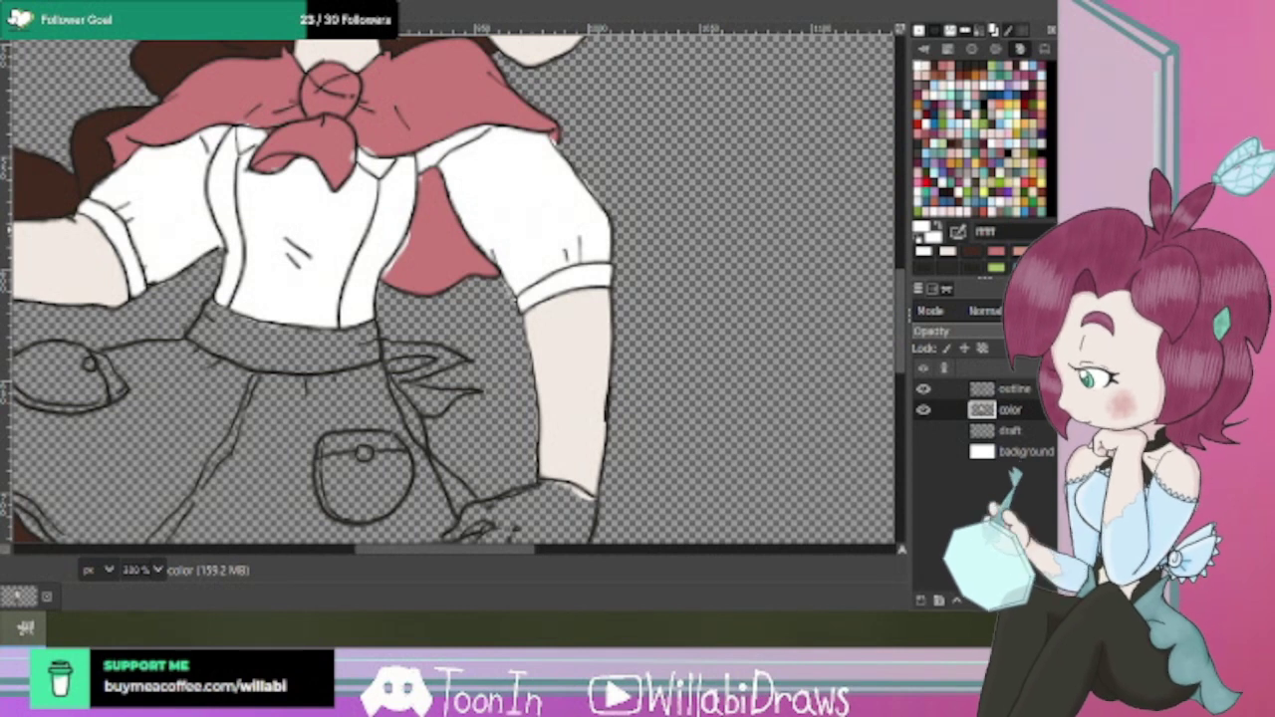
pyautogui.scroll(3, 267, 142)
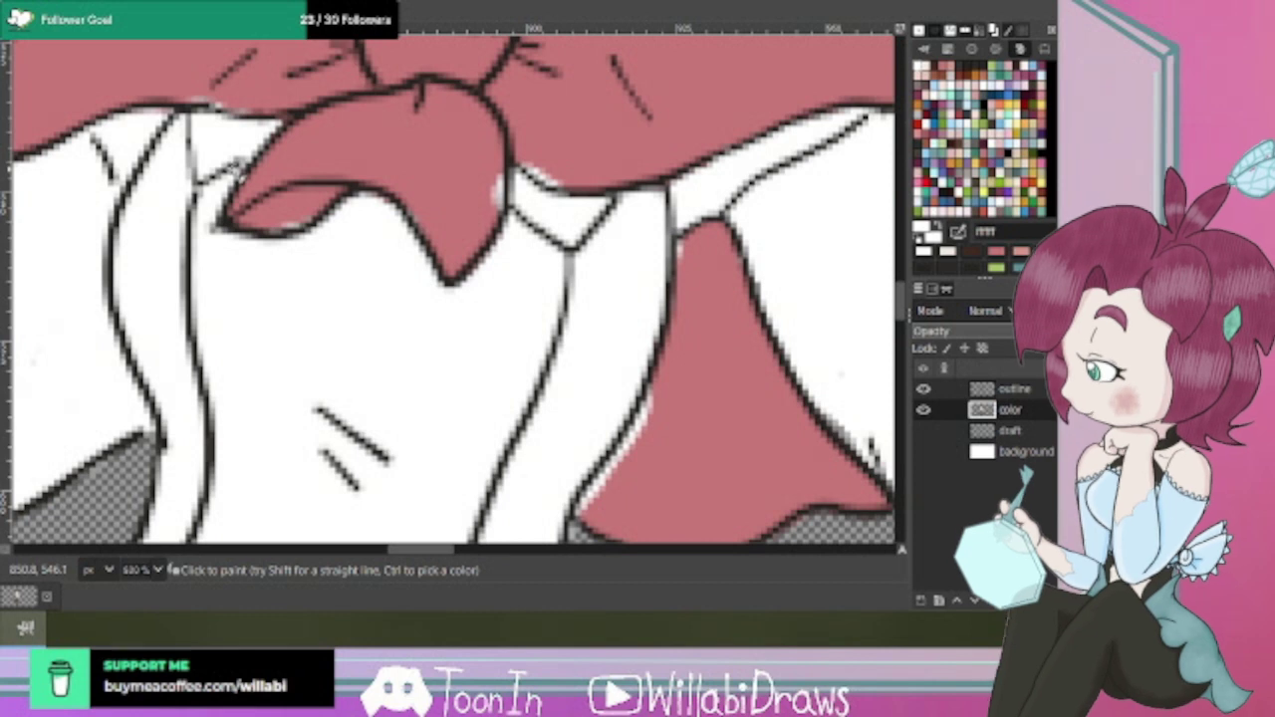
pyautogui.scroll(-2, 543, 369)
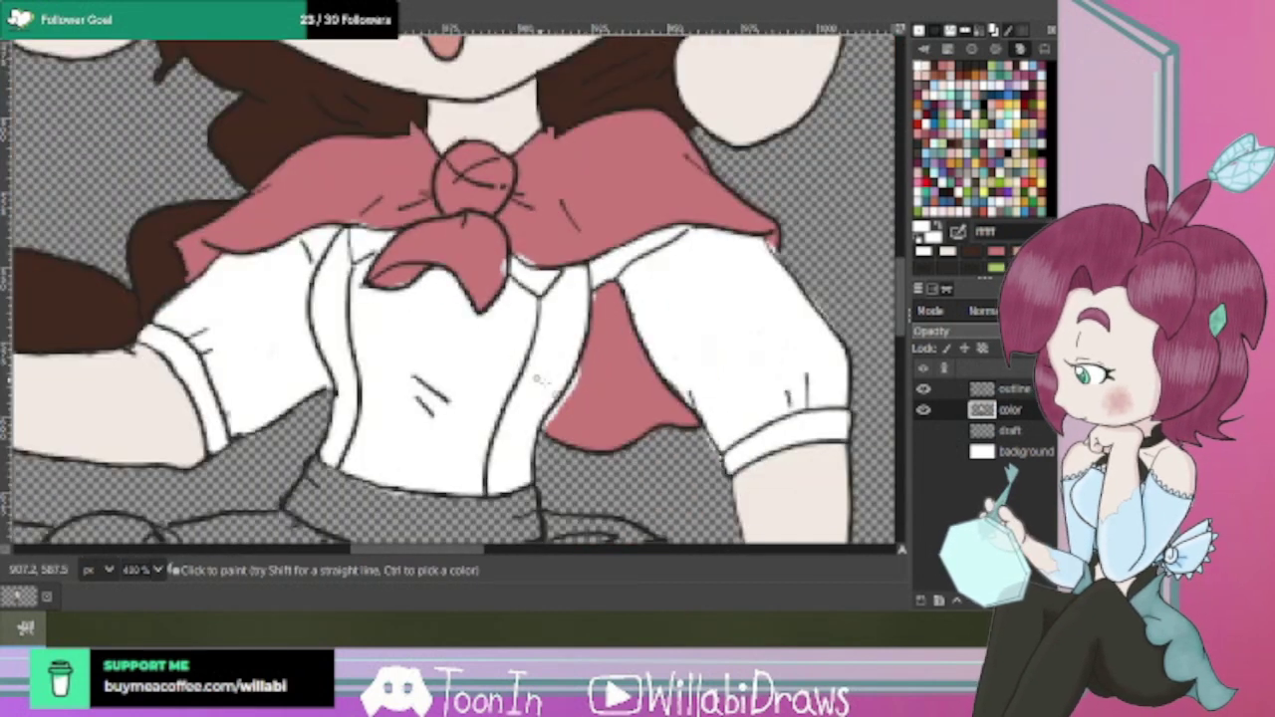
pyautogui.scroll(-1, 537, 379)
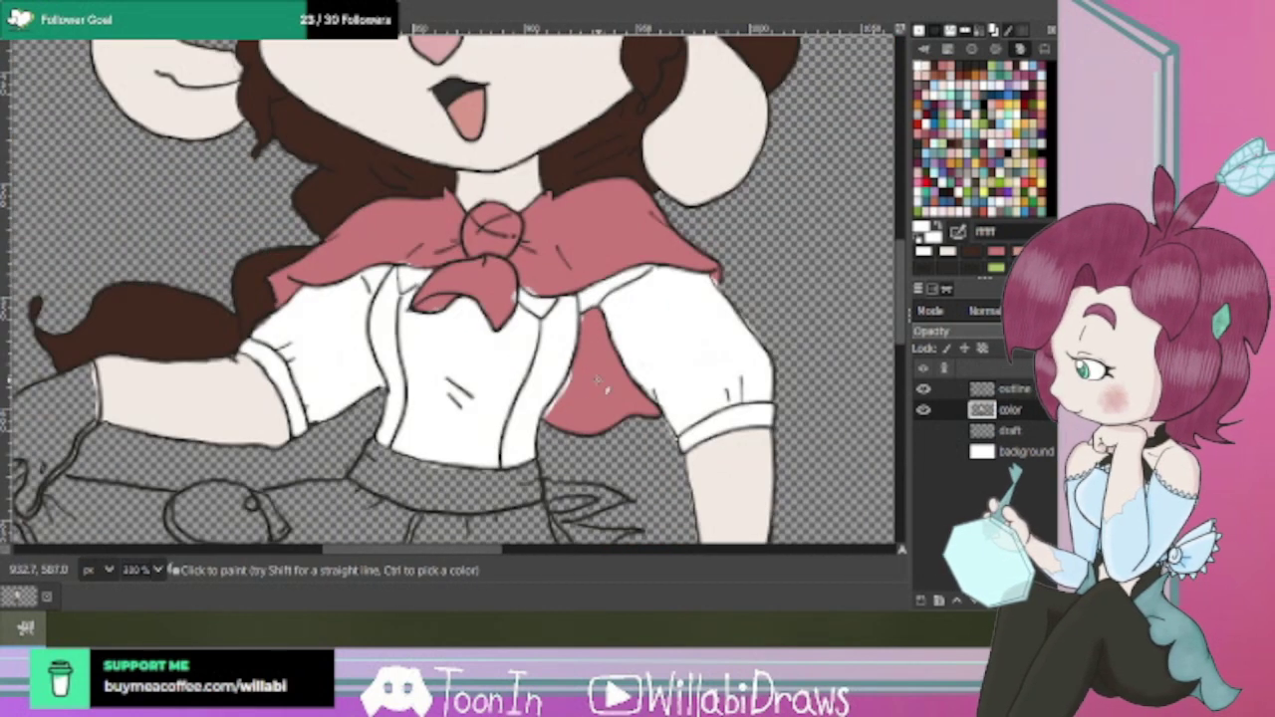
# With the background shown and the color layer hidden, erase the petticoat's wavy hem above the front leg on the outline layer.
pyautogui.moveTo(900, 282); pyautogui.dragTo(905, 335)
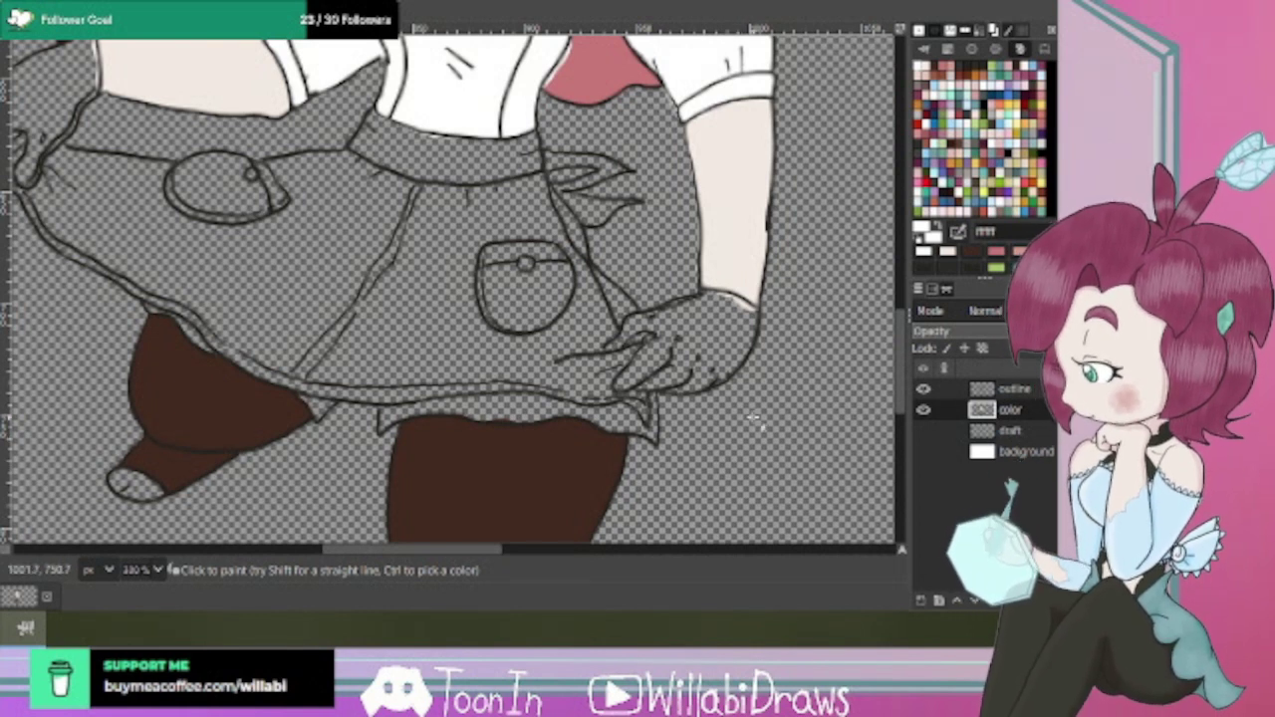
pyautogui.click(923, 451)
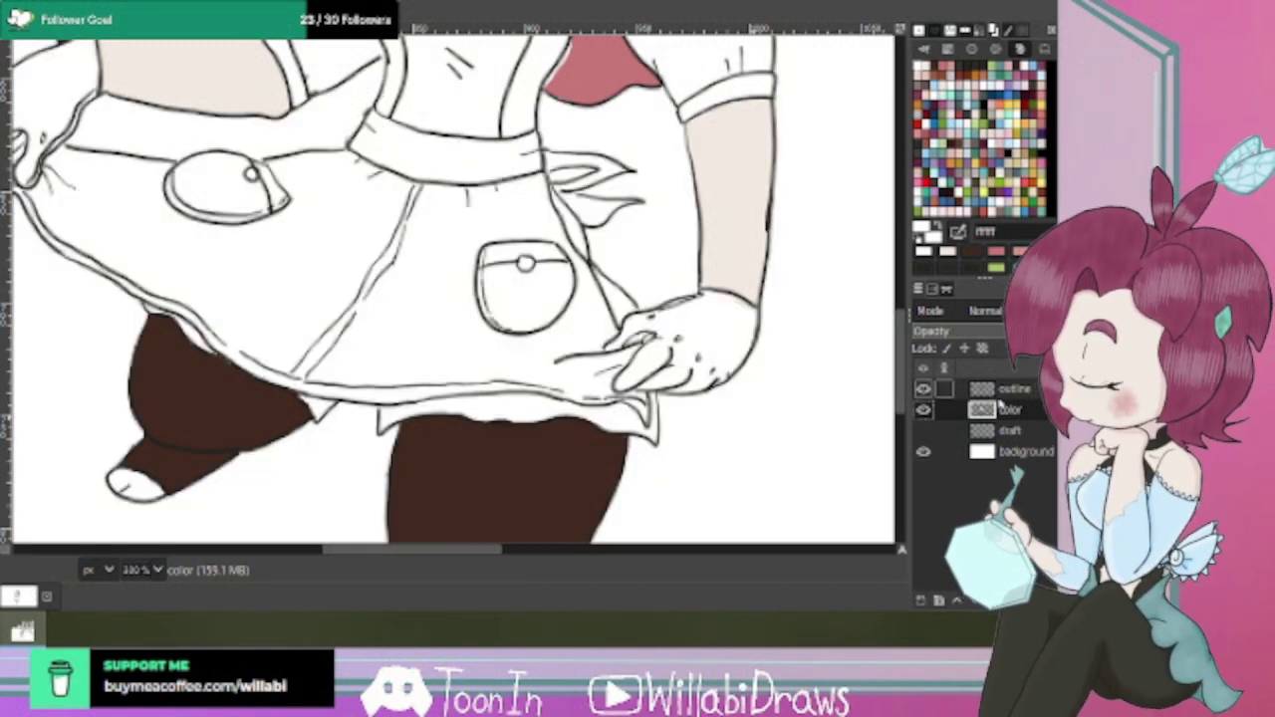
pyautogui.scroll(-2, 760, 344)
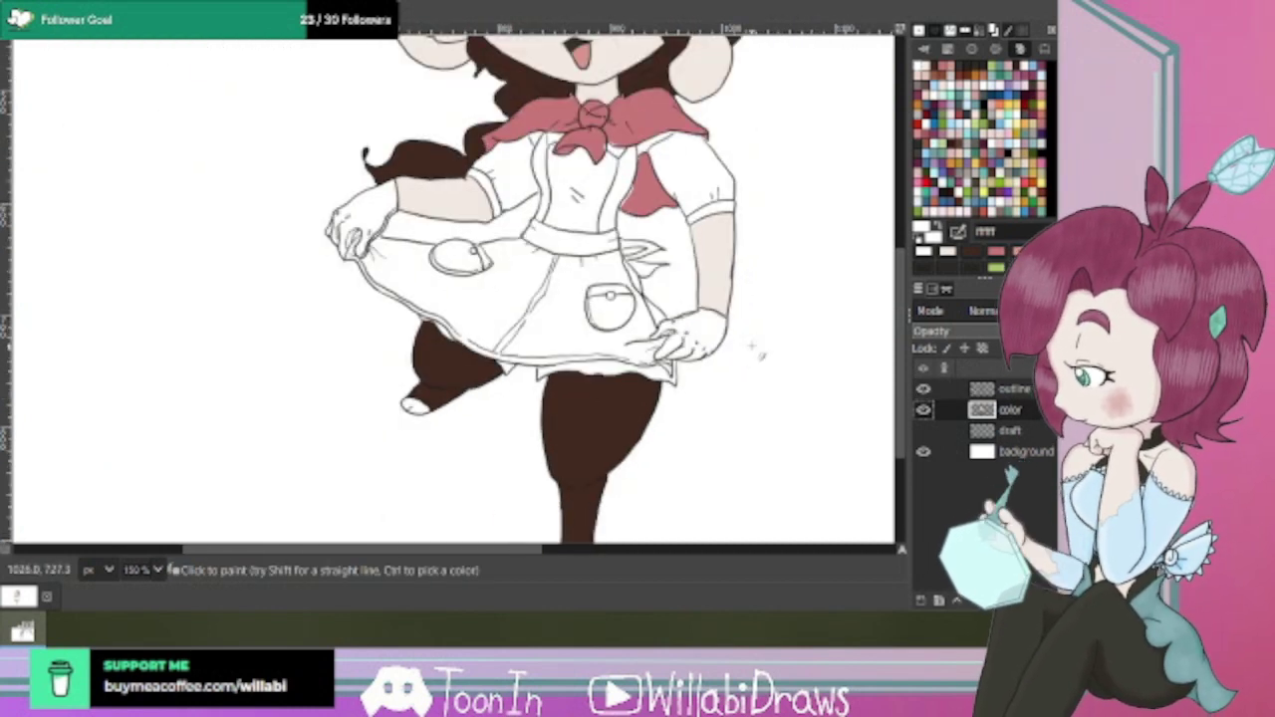
pyautogui.click(1030, 389)
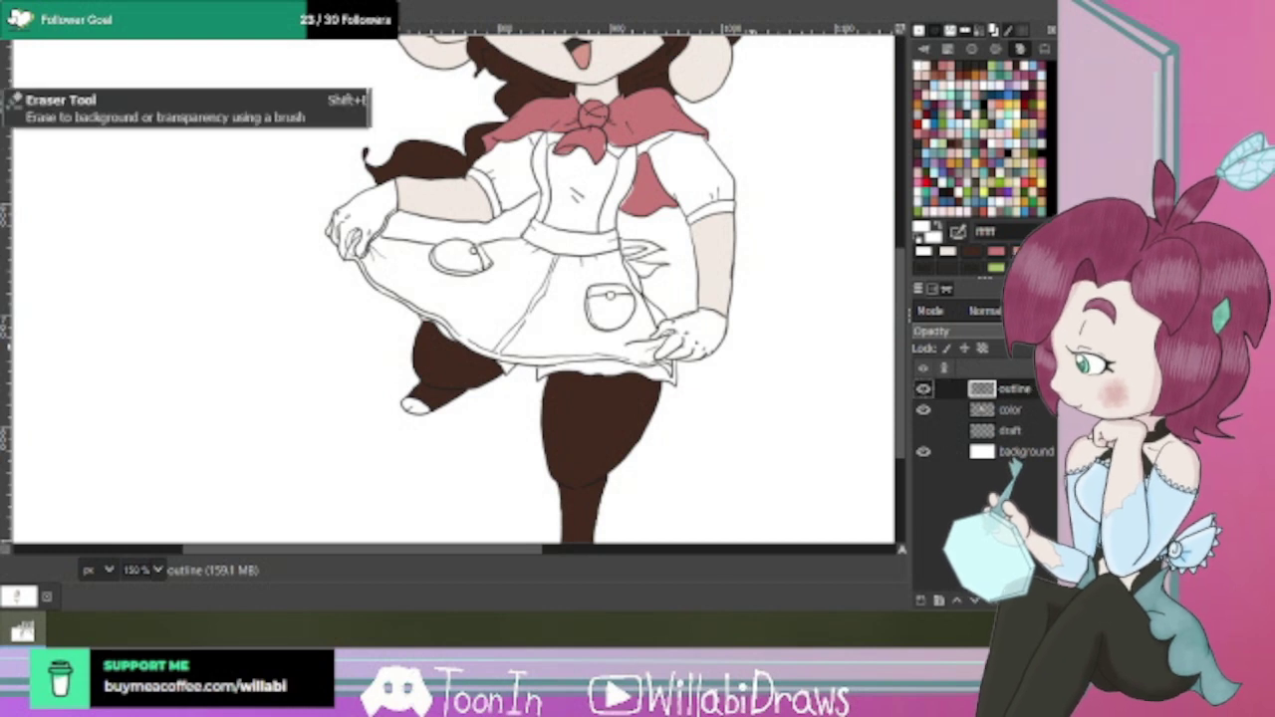
pyautogui.click(924, 410)
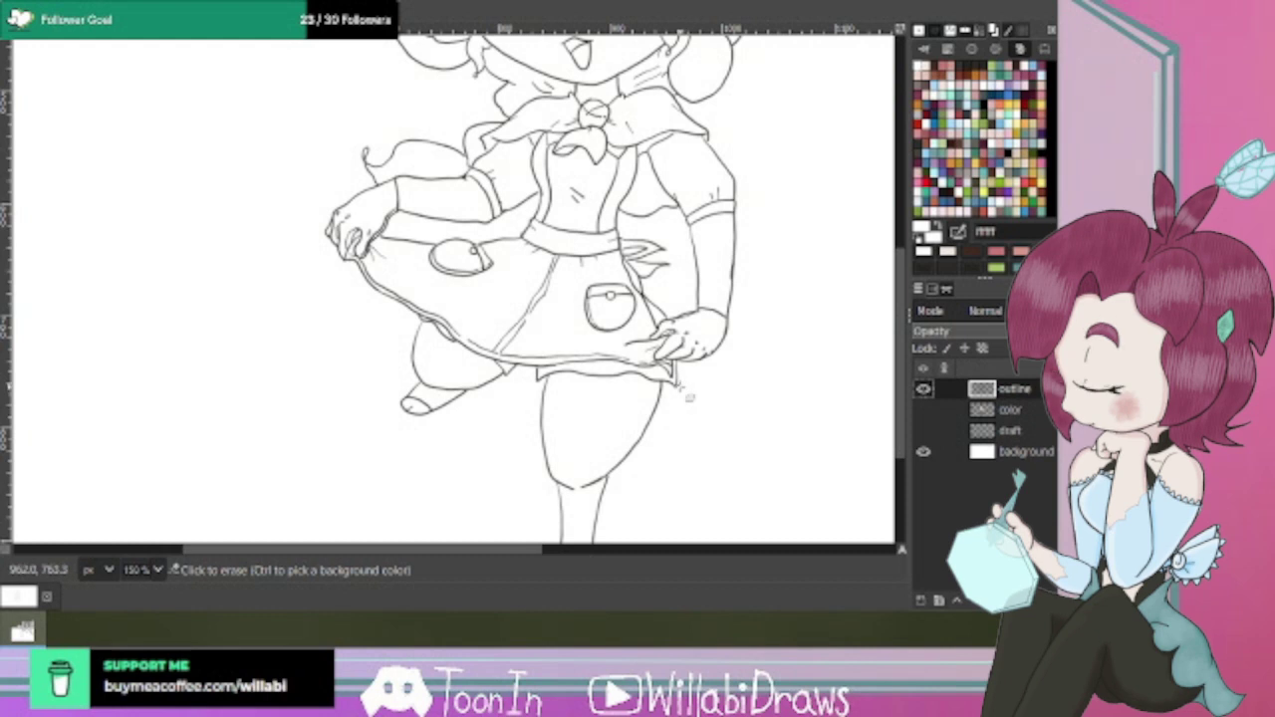
pyautogui.scroll(2, 688, 398)
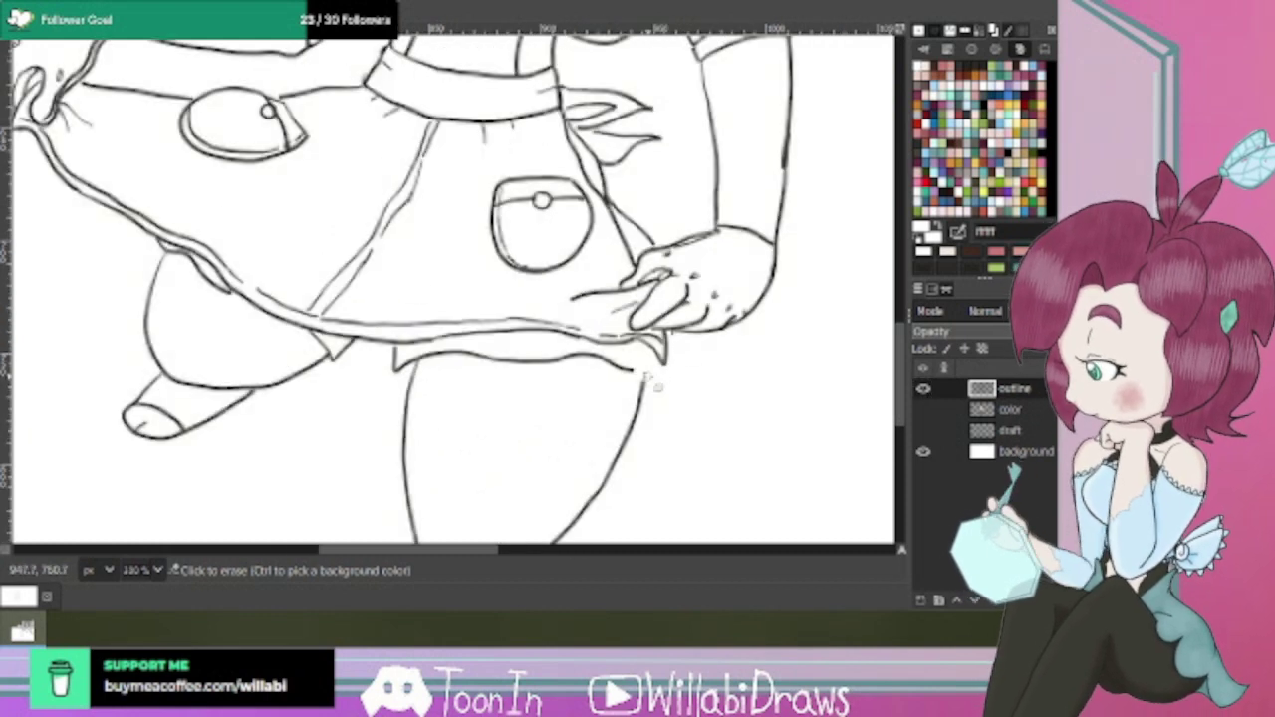
pyautogui.moveTo(553, 372)
pyautogui.mouseDown()
pyautogui.moveTo(489, 370)
pyautogui.moveTo(583, 371)
pyautogui.mouseUp()
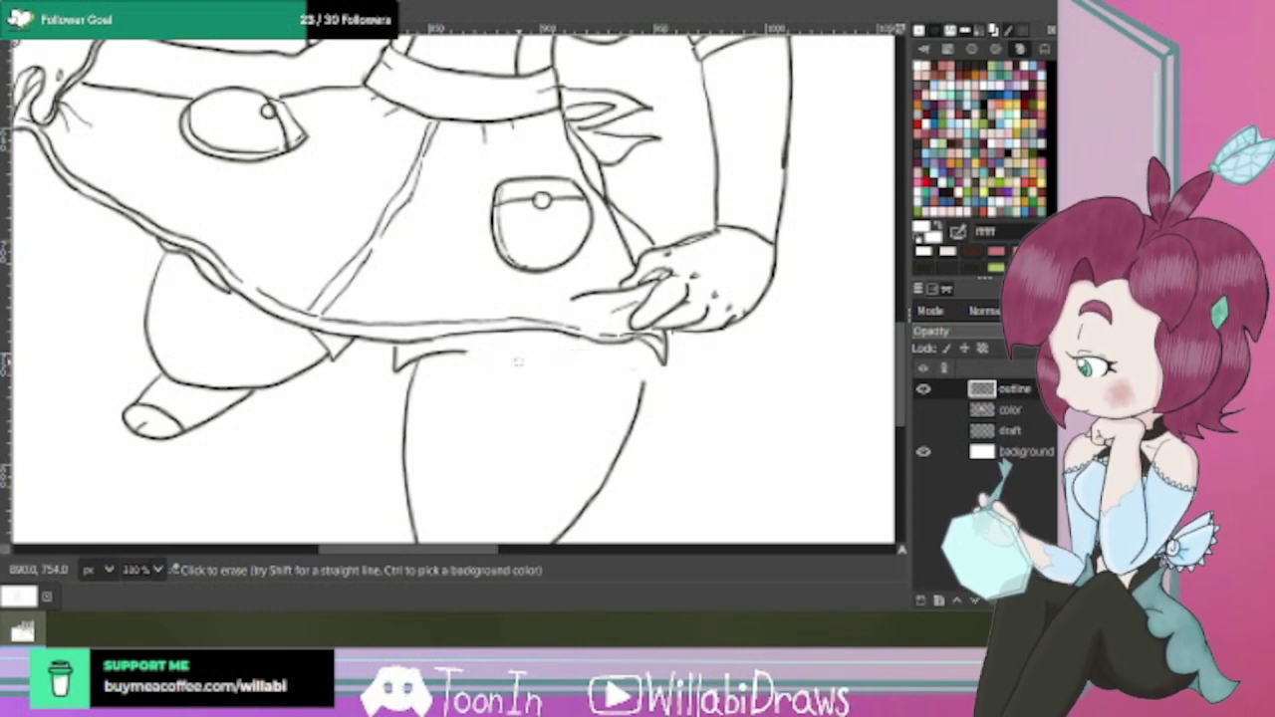
# Redraw the petticoat hem above the front leg as a smoother curve in line colour 252420 and tidy its outer end.
pyautogui.press('p')
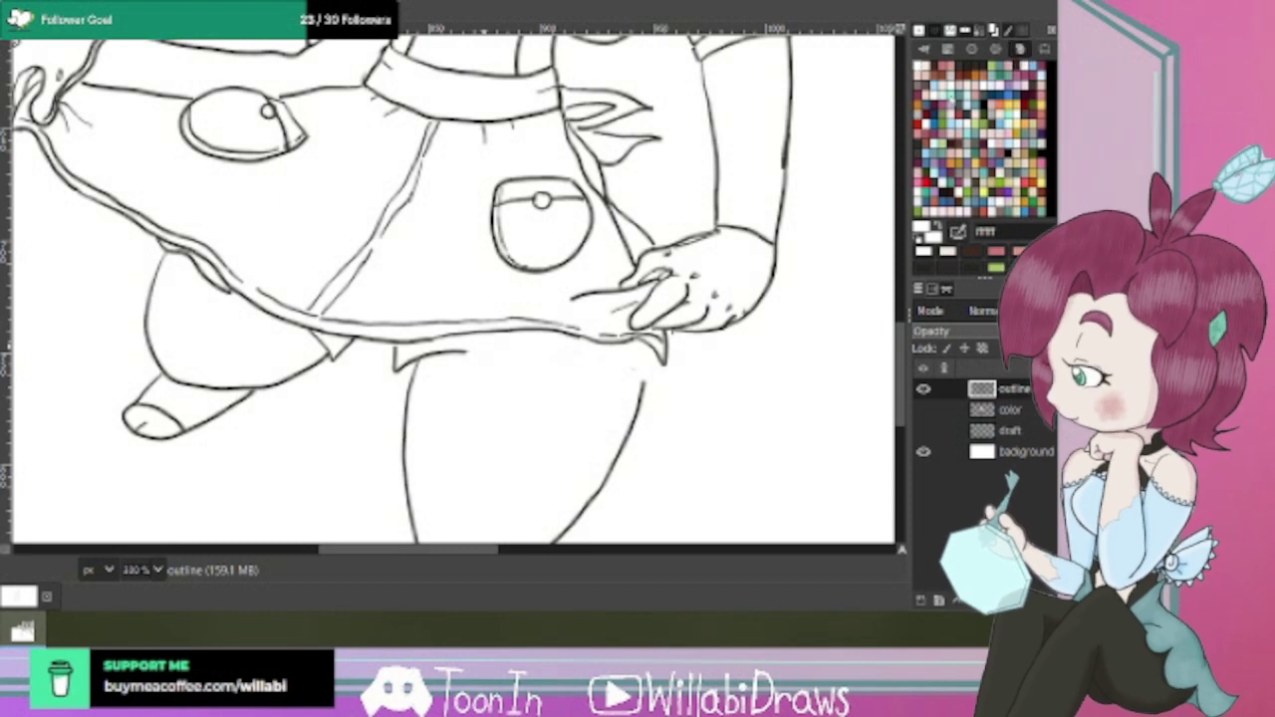
pyautogui.click(5, 105)
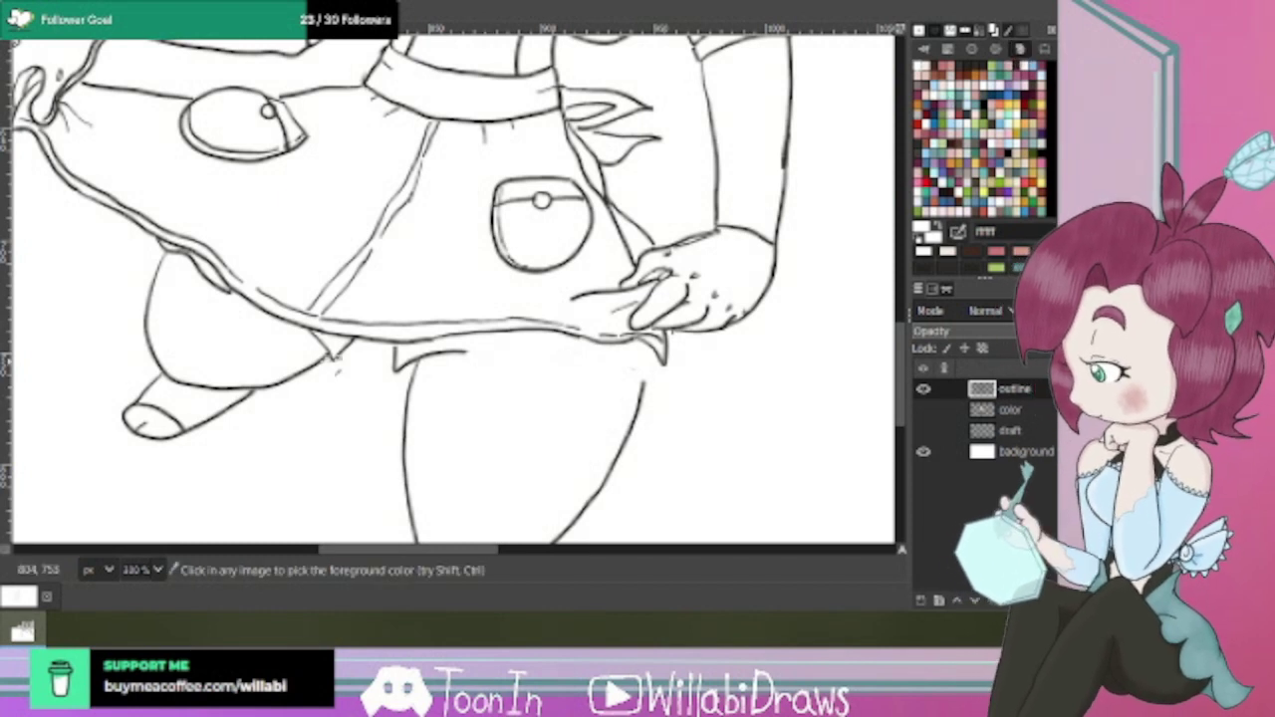
pyautogui.scroll(7, 321, 371)
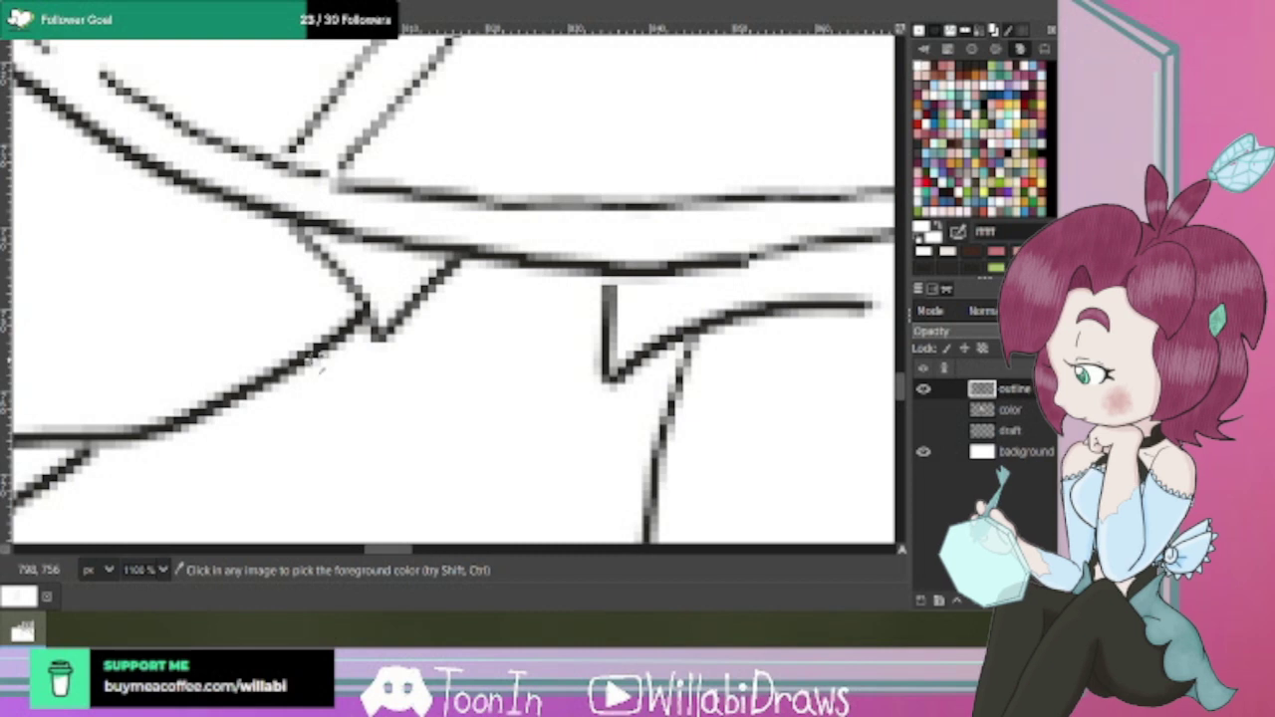
pyautogui.click(315, 355)
pyautogui.scroll(-7, 315, 356)
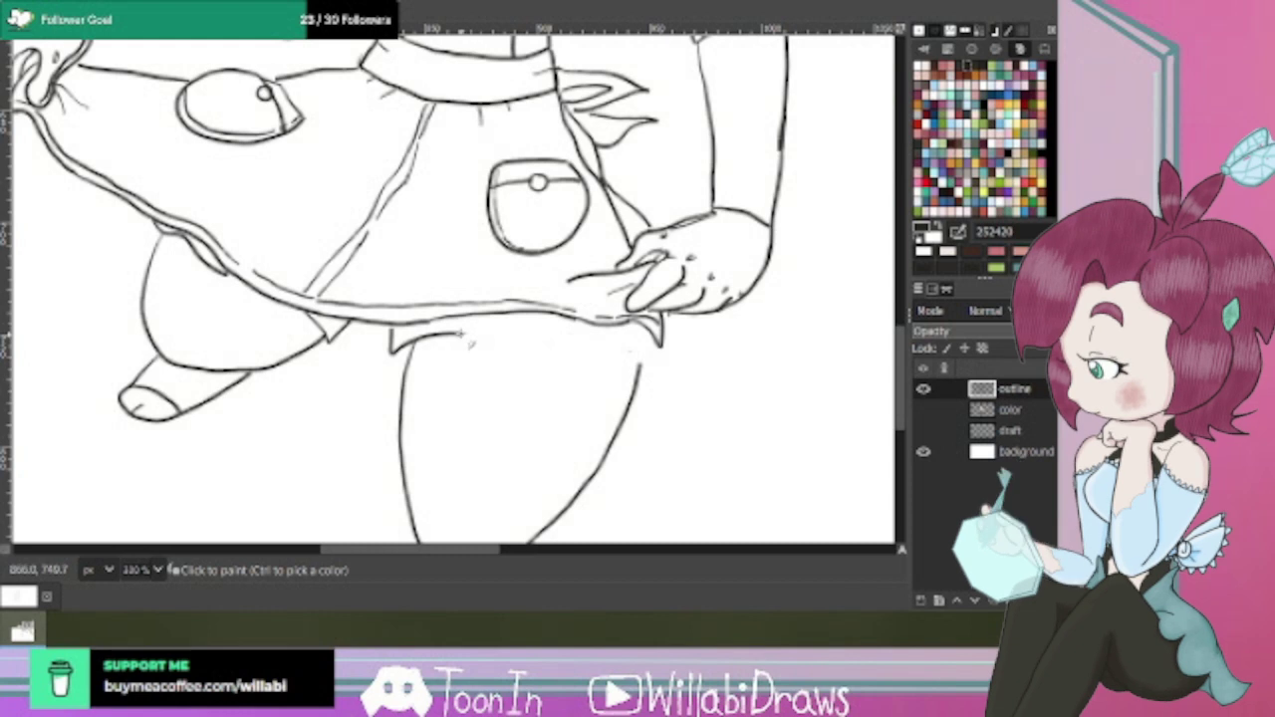
pyautogui.moveTo(513, 350)
pyautogui.mouseDown()
pyautogui.moveTo(636, 351)
pyautogui.moveTo(646, 337)
pyautogui.mouseUp()
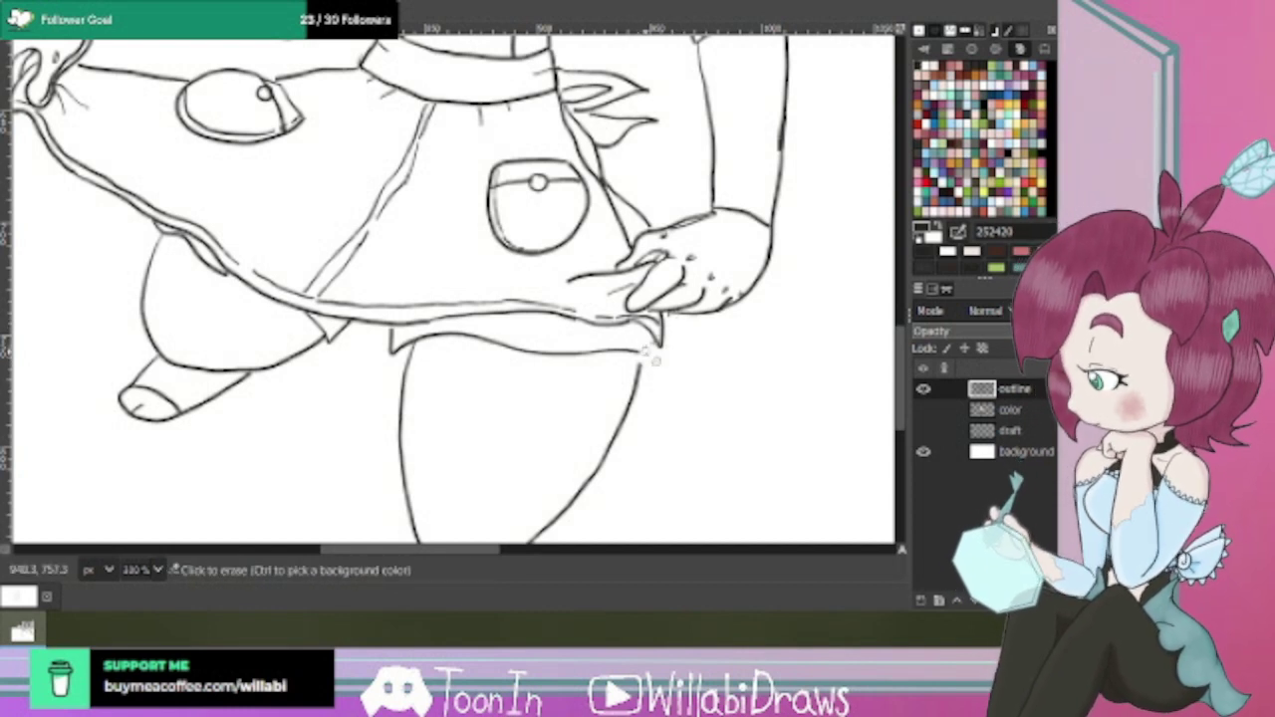
pyautogui.click(646, 353)
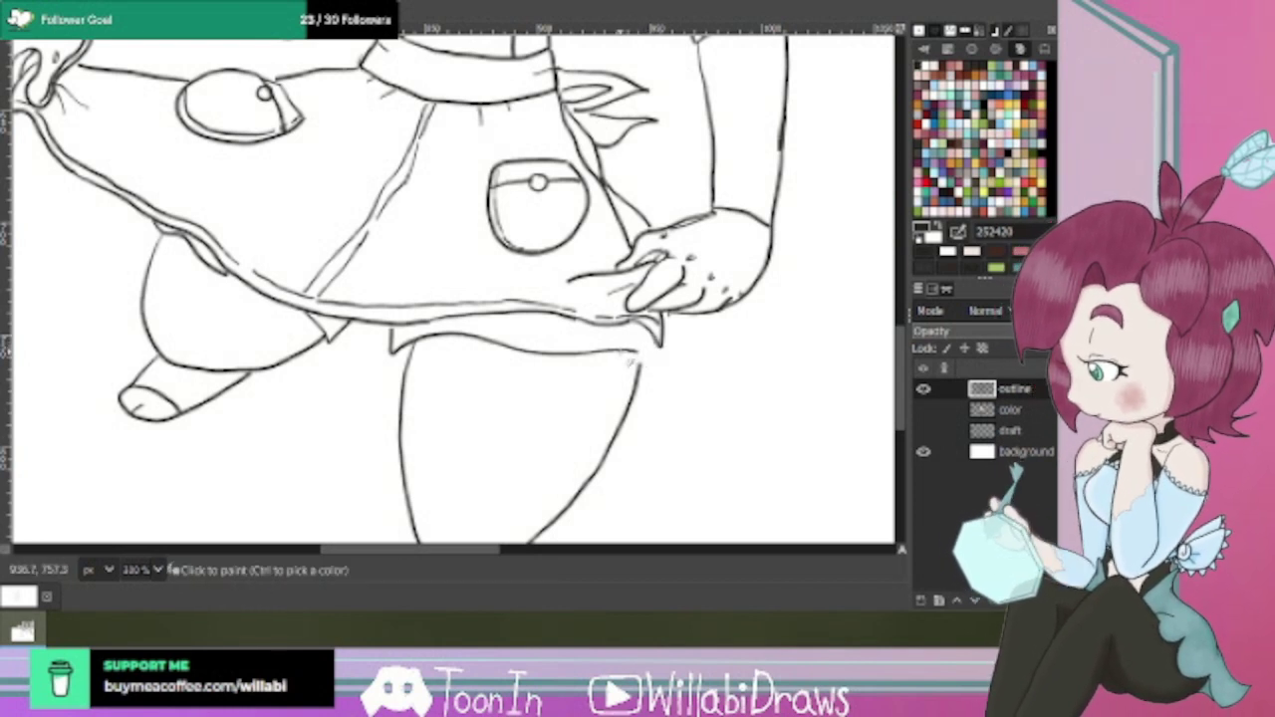
pyautogui.click(660, 345)
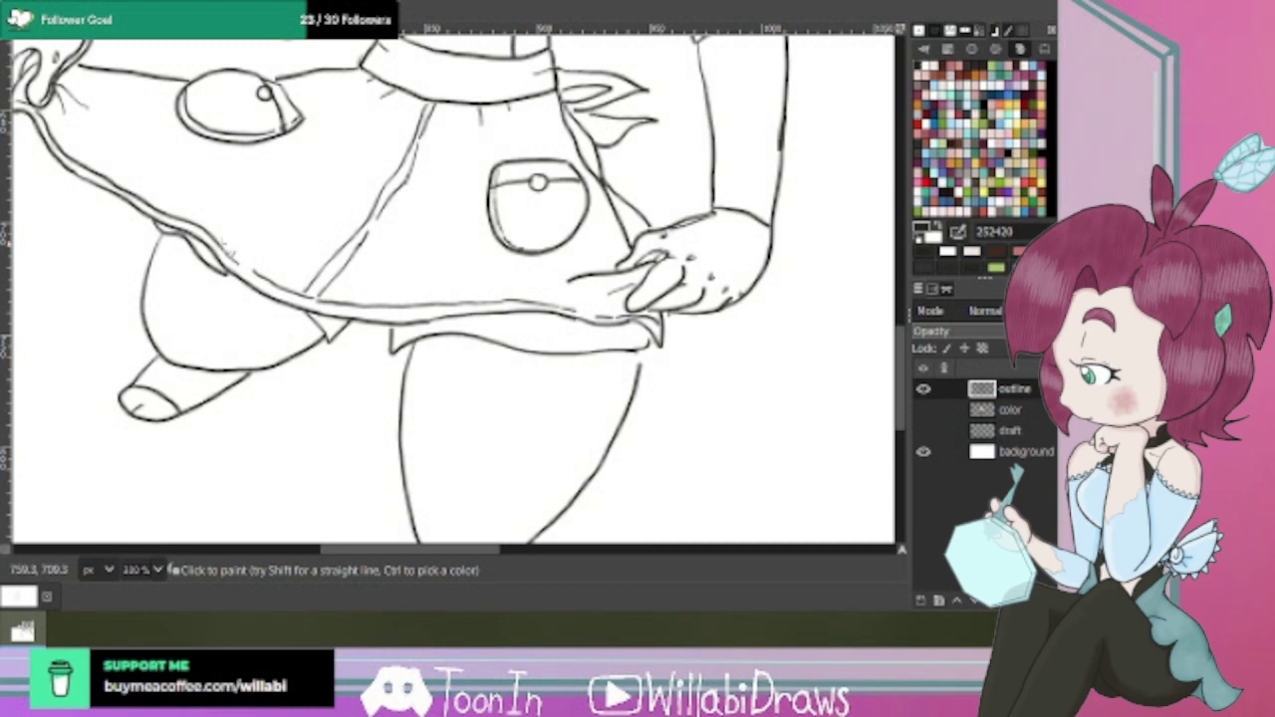
# Erase the short petticoat line over the raised back leg and redraw it as a curve across the thigh.
pyautogui.hotkey('shift', 'e')
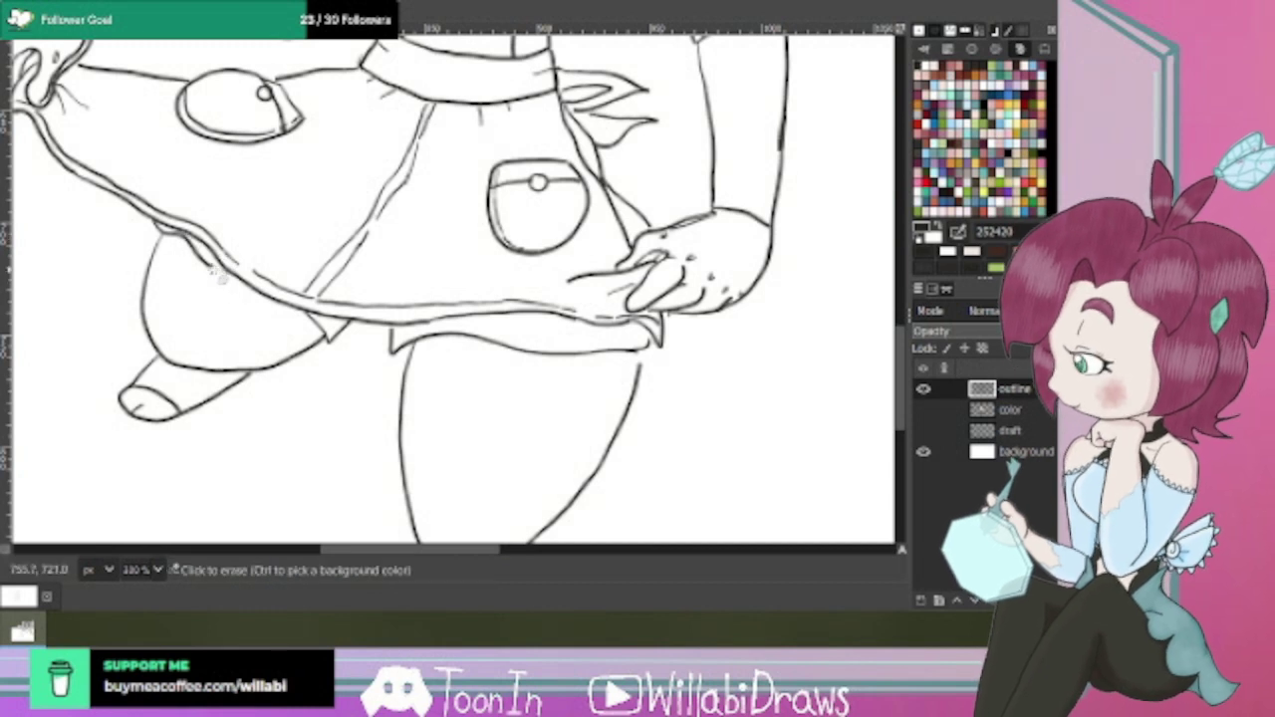
pyautogui.moveTo(199, 257)
pyautogui.mouseDown()
pyautogui.moveTo(165, 235)
pyautogui.moveTo(204, 261)
pyautogui.mouseUp()
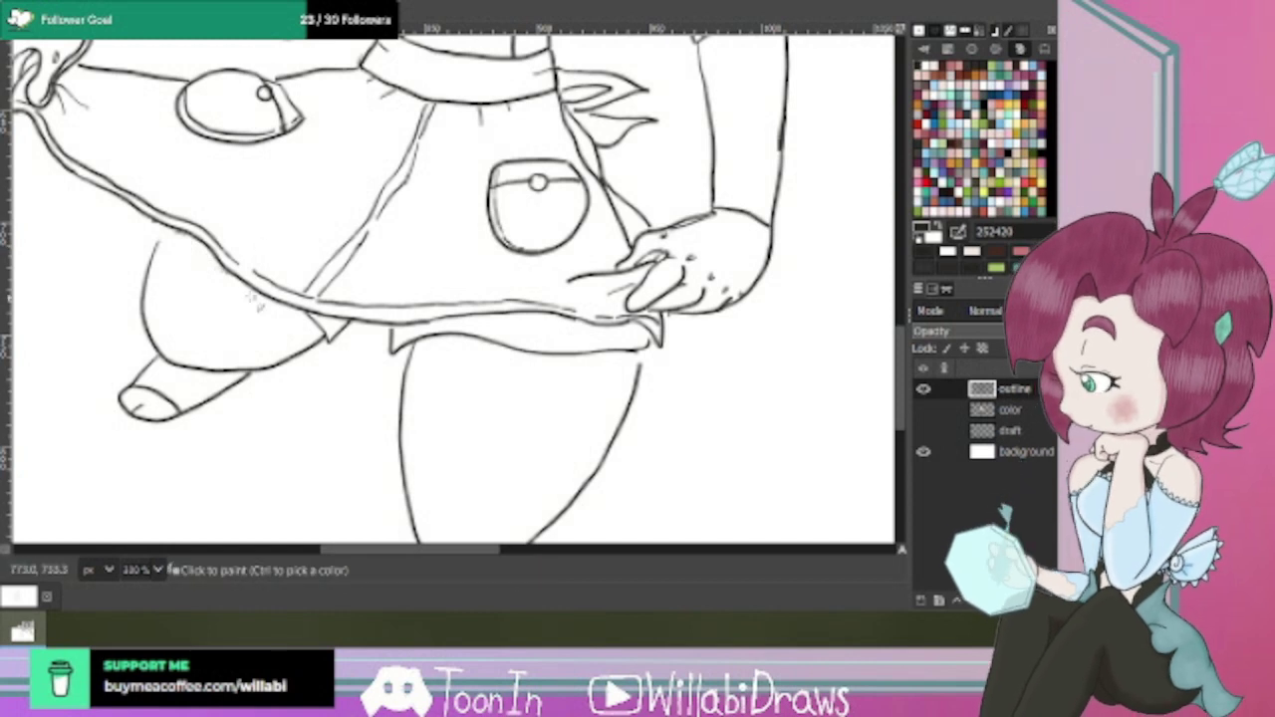
pyautogui.moveTo(162, 224)
pyautogui.mouseDown()
pyautogui.moveTo(178, 256)
pyautogui.moveTo(241, 291)
pyautogui.mouseUp()
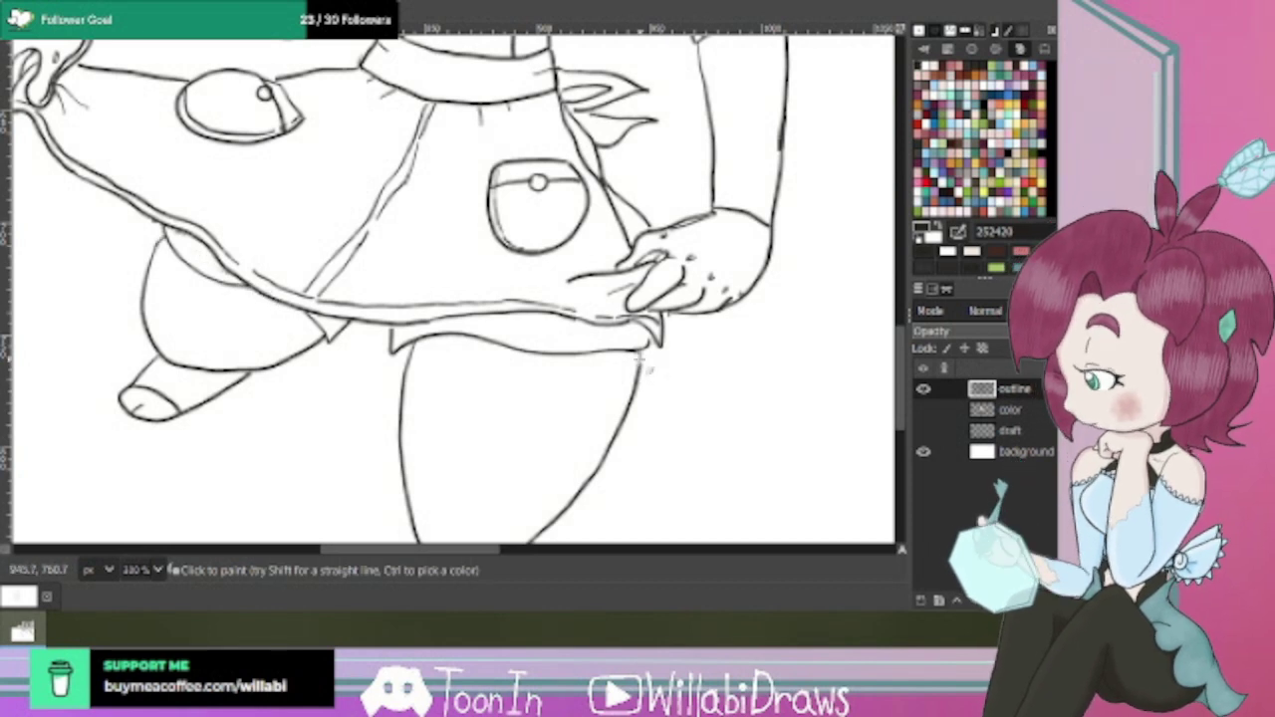
# Show the color layer, hide the background layer and set the painting colour to white.
pyautogui.click(923, 411)
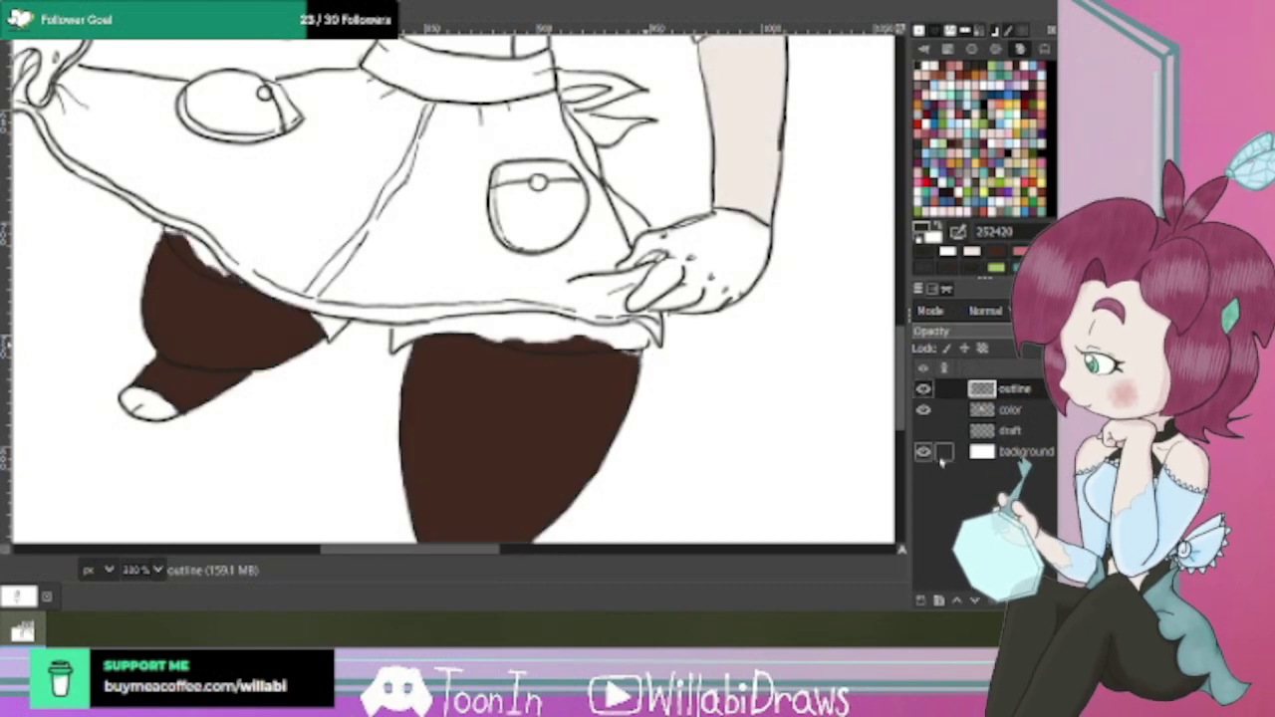
pyautogui.click(923, 451)
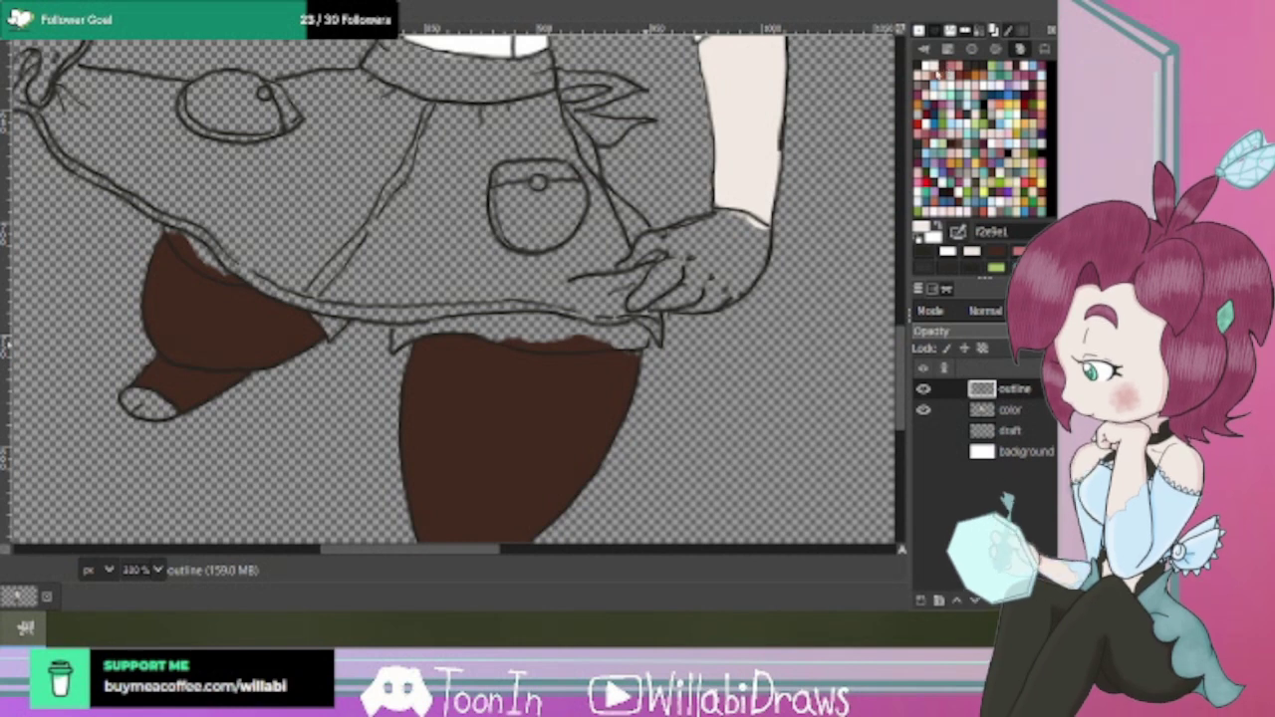
pyautogui.click(925, 65)
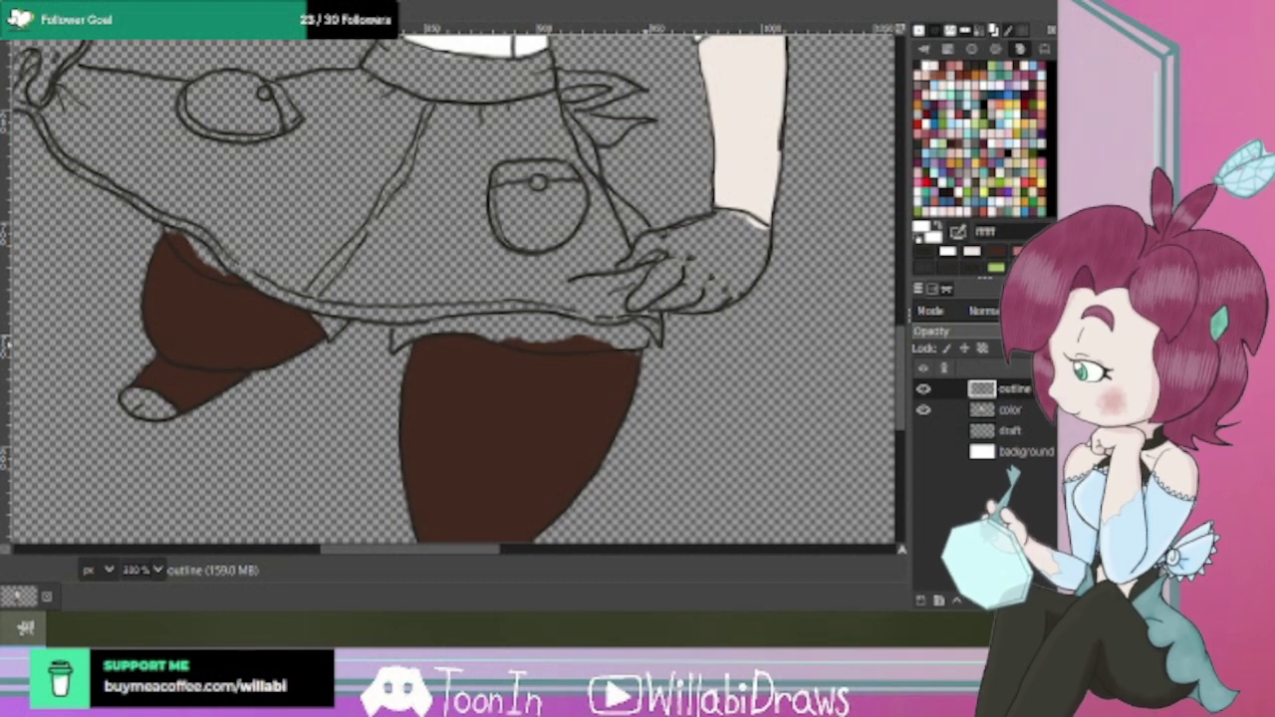
pyautogui.moveTo(548, 337)
pyautogui.mouseDown()
pyautogui.moveTo(569, 336)
pyautogui.moveTo(513, 336)
pyautogui.moveTo(573, 335)
pyautogui.mouseUp()
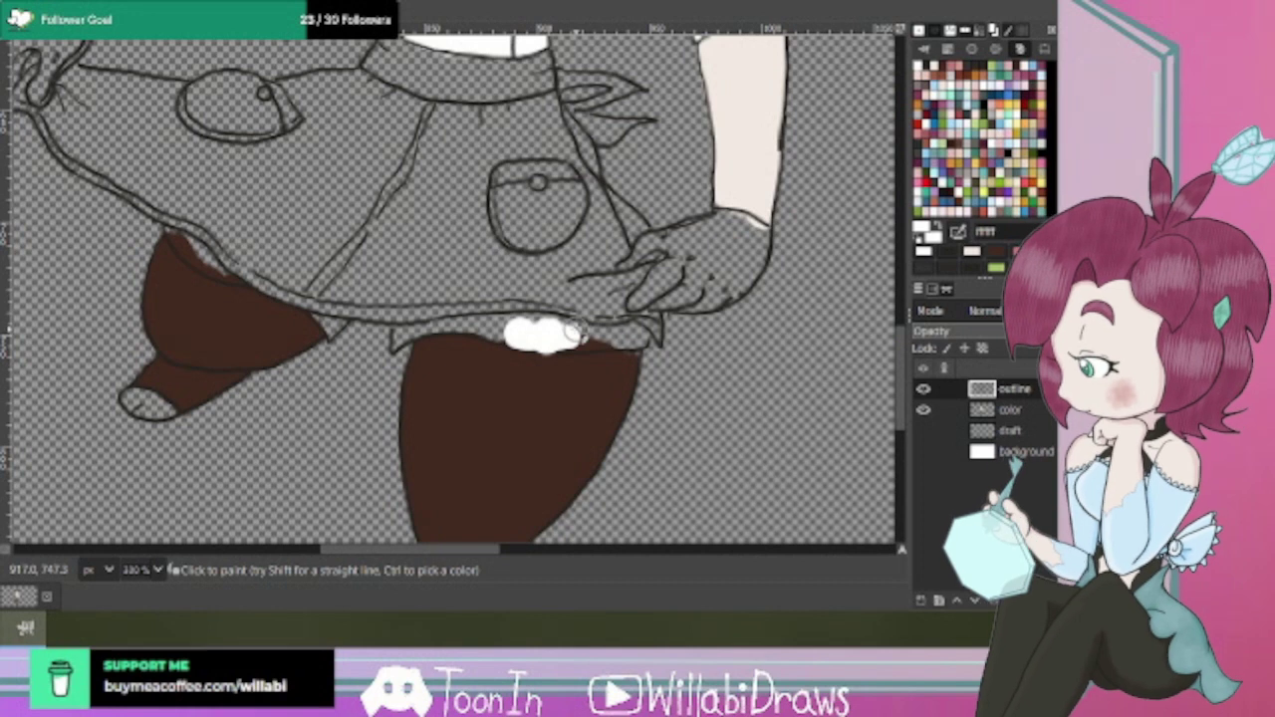
pyautogui.hotkey('ctrl', 'z')
pyautogui.hotkey('ctrl', 'z')
# On the color layer, fill the petticoat strip above the front leg with white up to its outer end.
pyautogui.click(1008, 410)
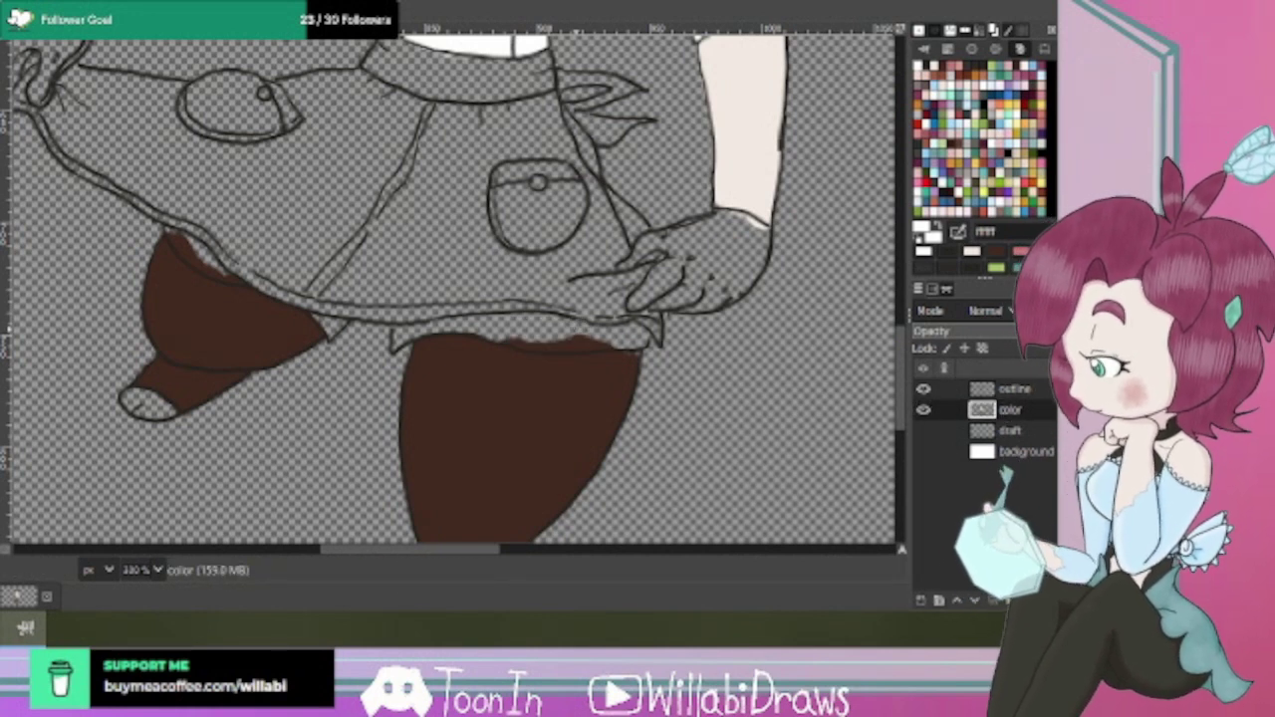
pyautogui.moveTo(538, 339)
pyautogui.mouseDown()
pyautogui.moveTo(599, 350)
pyautogui.moveTo(586, 349)
pyautogui.moveTo(641, 347)
pyautogui.moveTo(627, 333)
pyautogui.moveTo(644, 332)
pyautogui.moveTo(644, 347)
pyautogui.moveTo(610, 343)
pyautogui.moveTo(607, 354)
pyautogui.moveTo(604, 337)
pyautogui.moveTo(643, 334)
pyautogui.moveTo(624, 332)
pyautogui.moveTo(528, 340)
pyautogui.moveTo(591, 341)
pyautogui.moveTo(561, 331)
pyautogui.moveTo(584, 329)
pyautogui.moveTo(524, 344)
pyautogui.moveTo(538, 340)
pyautogui.moveTo(528, 318)
pyautogui.moveTo(556, 327)
pyautogui.moveTo(516, 327)
pyautogui.moveTo(526, 341)
pyautogui.moveTo(507, 331)
pyautogui.moveTo(542, 334)
pyautogui.moveTo(547, 318)
pyautogui.moveTo(508, 337)
pyautogui.moveTo(517, 320)
pyautogui.moveTo(483, 330)
pyautogui.moveTo(537, 343)
pyautogui.moveTo(600, 325)
pyautogui.moveTo(508, 312)
pyautogui.moveTo(478, 328)
pyautogui.moveTo(502, 334)
pyautogui.moveTo(444, 324)
pyautogui.moveTo(397, 341)
pyautogui.moveTo(422, 327)
pyautogui.moveTo(447, 337)
pyautogui.moveTo(399, 348)
pyautogui.mouseUp()
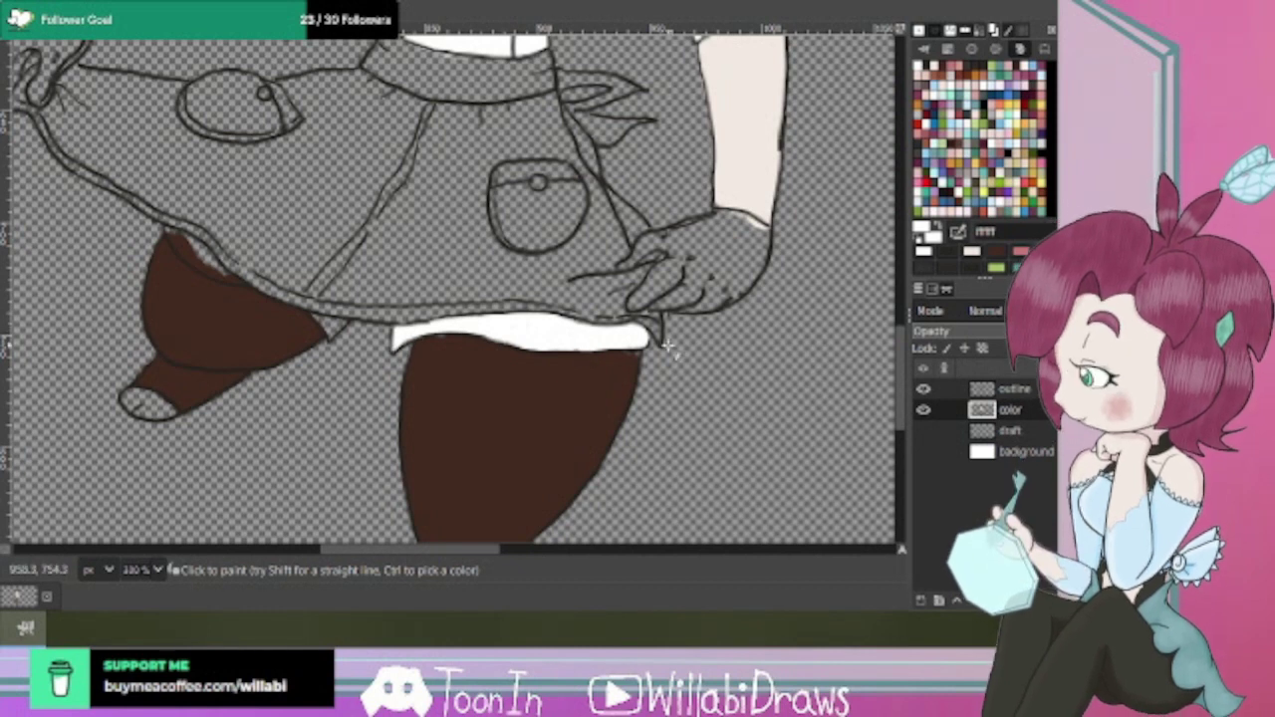
pyautogui.moveTo(652, 343); pyautogui.dragTo(512, 314)
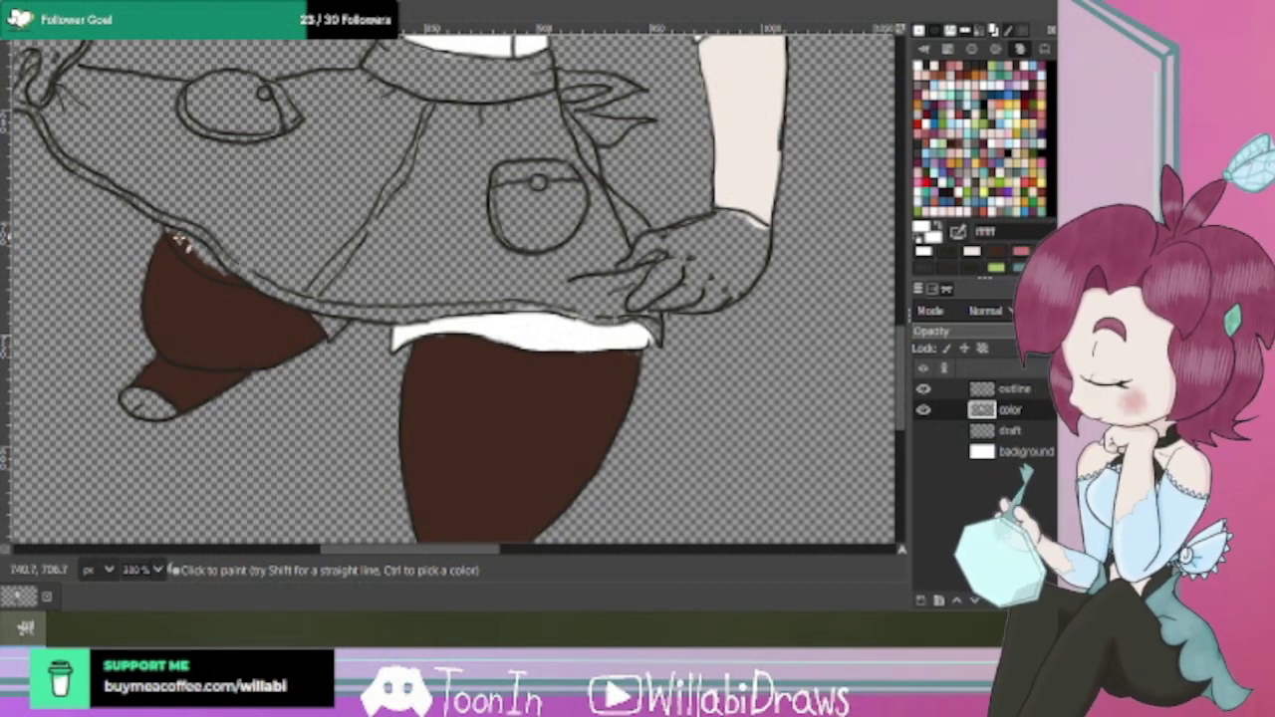
# Paint the petticoat pieces over the raised back leg white and touch up the upper edge of the front petticoat strip.
pyautogui.moveTo(180, 240)
pyautogui.mouseDown()
pyautogui.moveTo(247, 287)
pyautogui.moveTo(184, 245)
pyautogui.moveTo(229, 281)
pyautogui.moveTo(189, 241)
pyautogui.moveTo(200, 230)
pyautogui.mouseUp()
pyautogui.moveTo(337, 316); pyautogui.dragTo(334, 323)
pyautogui.moveTo(239, 284)
pyautogui.mouseDown()
pyautogui.moveTo(179, 237)
pyautogui.moveTo(193, 243)
pyautogui.mouseUp()
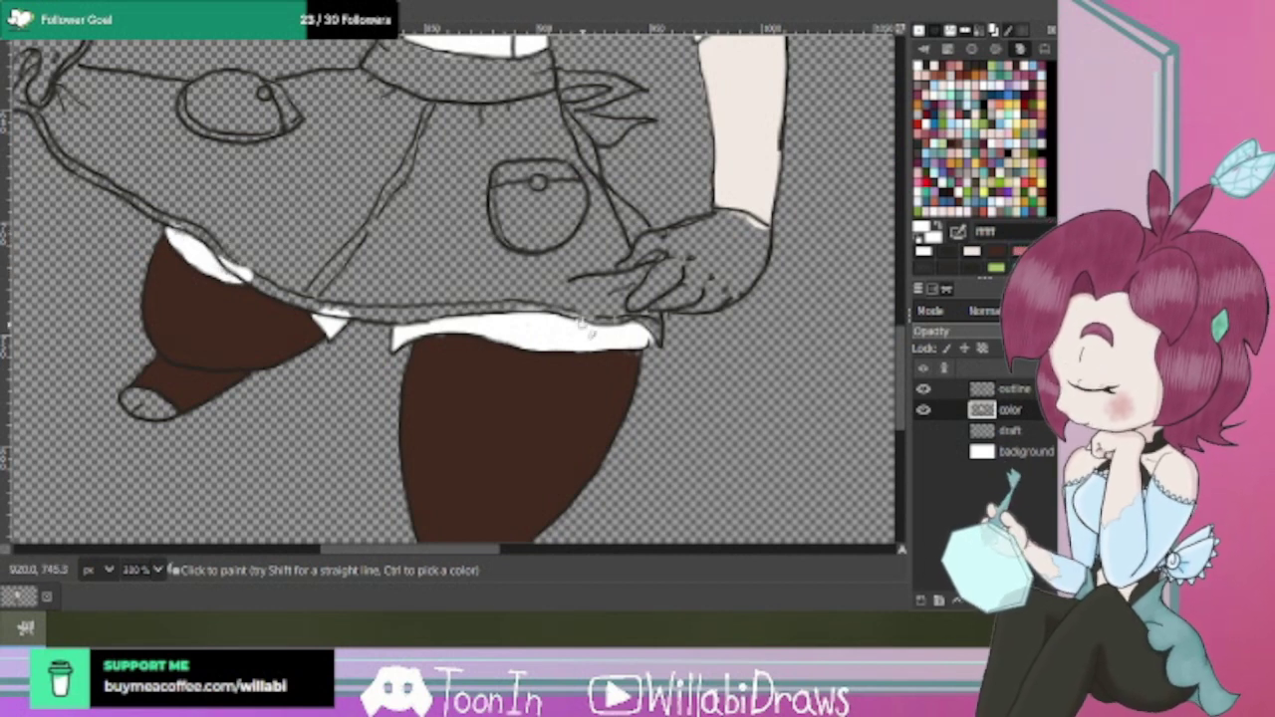
pyautogui.moveTo(588, 324)
pyautogui.mouseDown()
pyautogui.moveTo(449, 319)
pyautogui.moveTo(493, 307)
pyautogui.mouseUp()
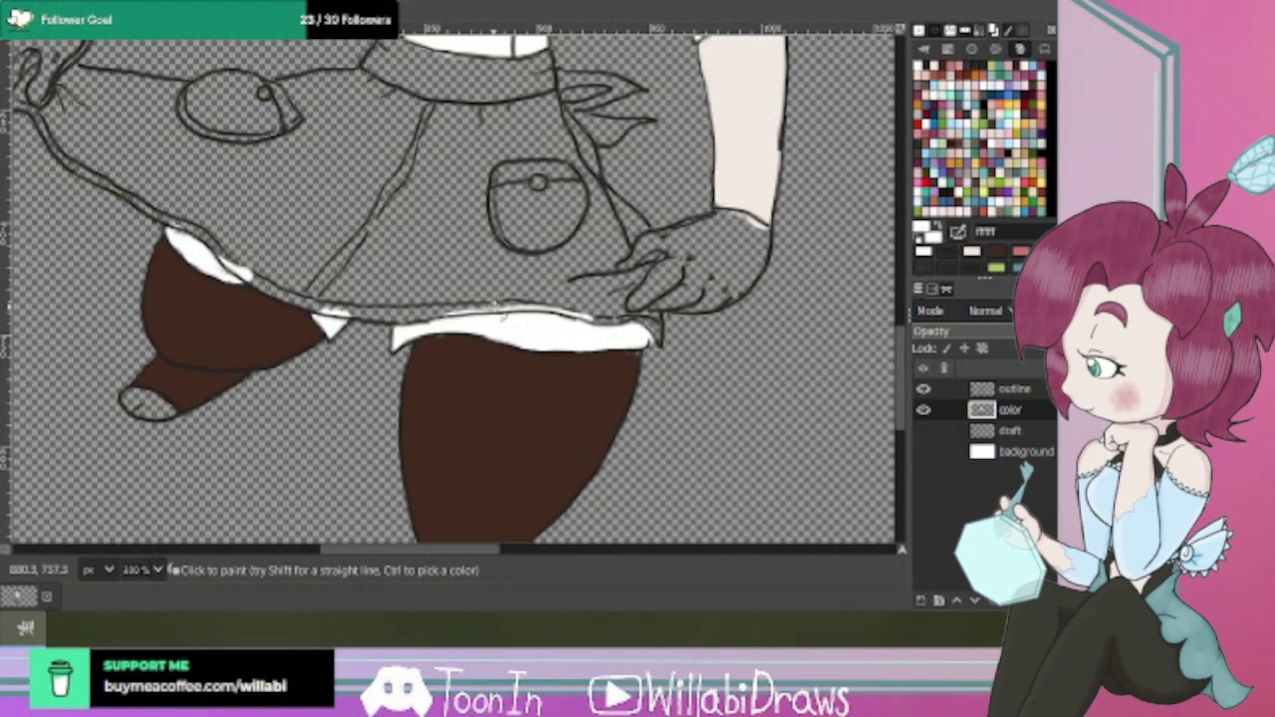
# Fill the two narrow petticoat slivers between the apron's side edge, its bow and the lowered hand with white.
pyautogui.scroll(-2, 667, 314)
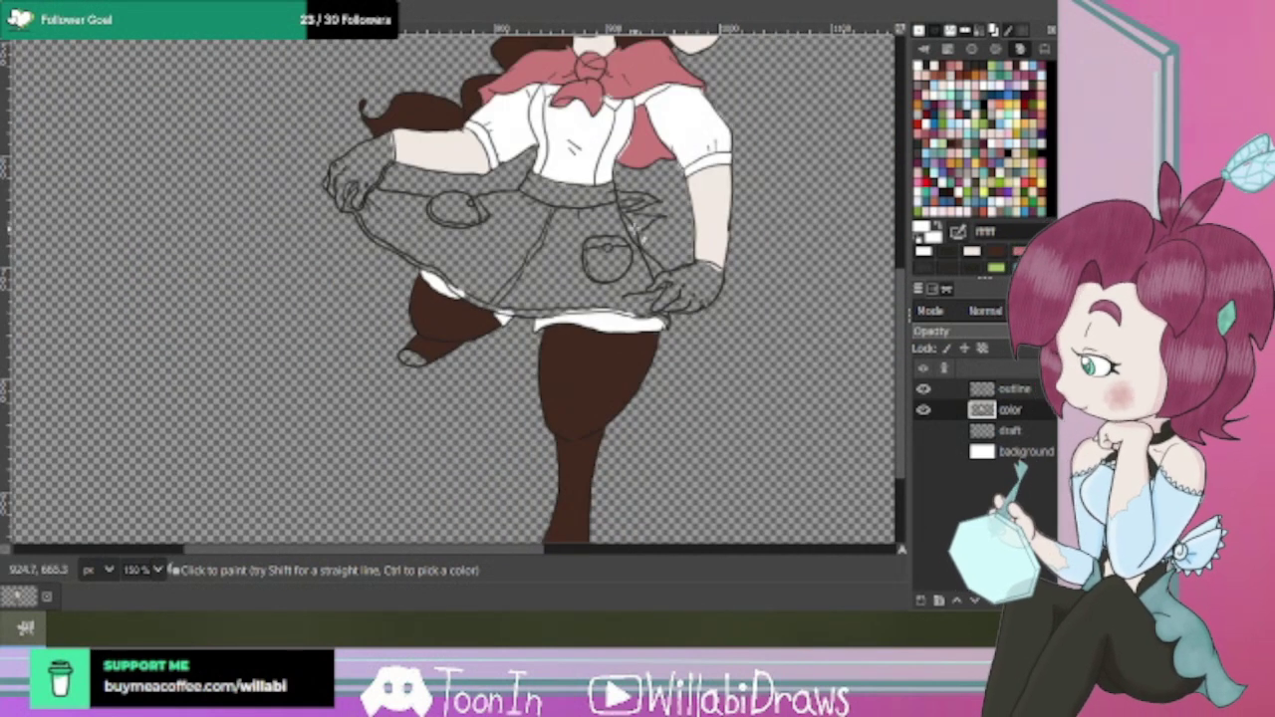
pyautogui.scroll(4, 634, 227)
pyautogui.moveTo(618, 229)
pyautogui.mouseDown()
pyautogui.moveTo(584, 191)
pyautogui.moveTo(646, 299)
pyautogui.mouseUp()
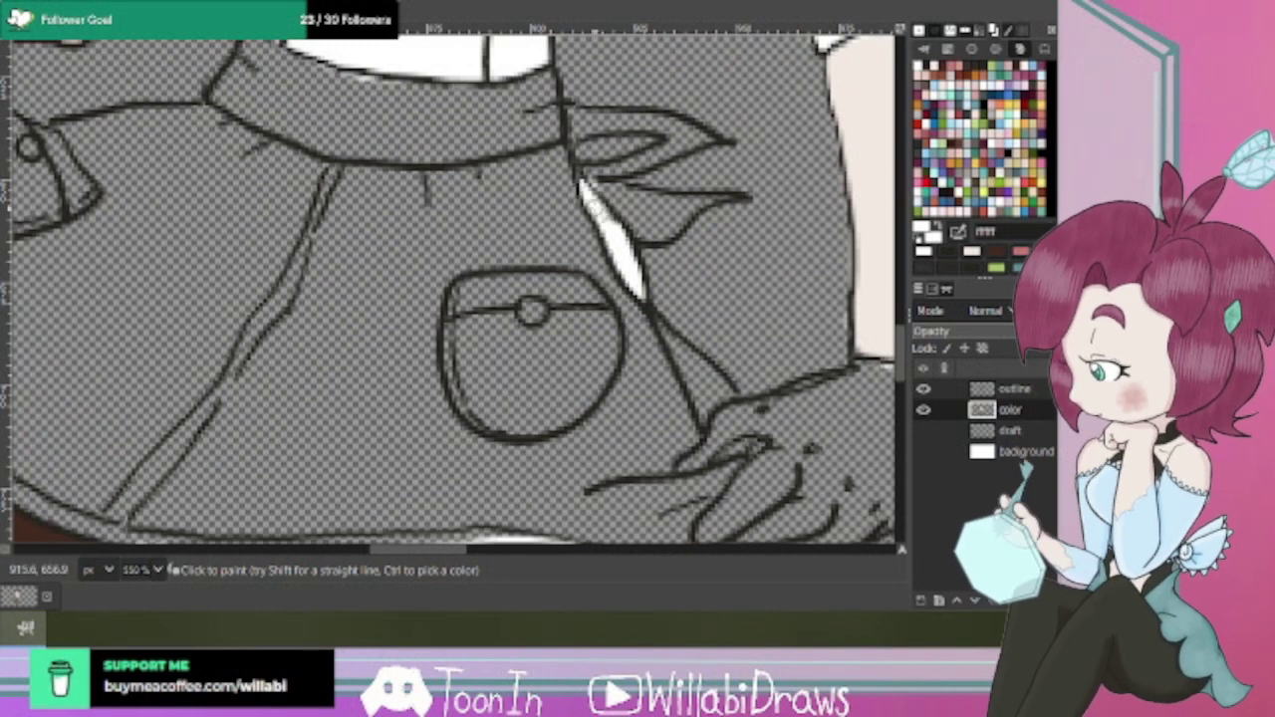
pyautogui.moveTo(595, 208); pyautogui.dragTo(603, 215)
pyautogui.moveTo(661, 326)
pyautogui.mouseDown()
pyautogui.moveTo(702, 416)
pyautogui.moveTo(702, 377)
pyautogui.moveTo(721, 393)
pyautogui.moveTo(713, 399)
pyautogui.moveTo(725, 393)
pyautogui.moveTo(687, 351)
pyautogui.moveTo(703, 412)
pyautogui.moveTo(721, 383)
pyautogui.moveTo(686, 358)
pyautogui.moveTo(653, 284)
pyautogui.mouseUp()
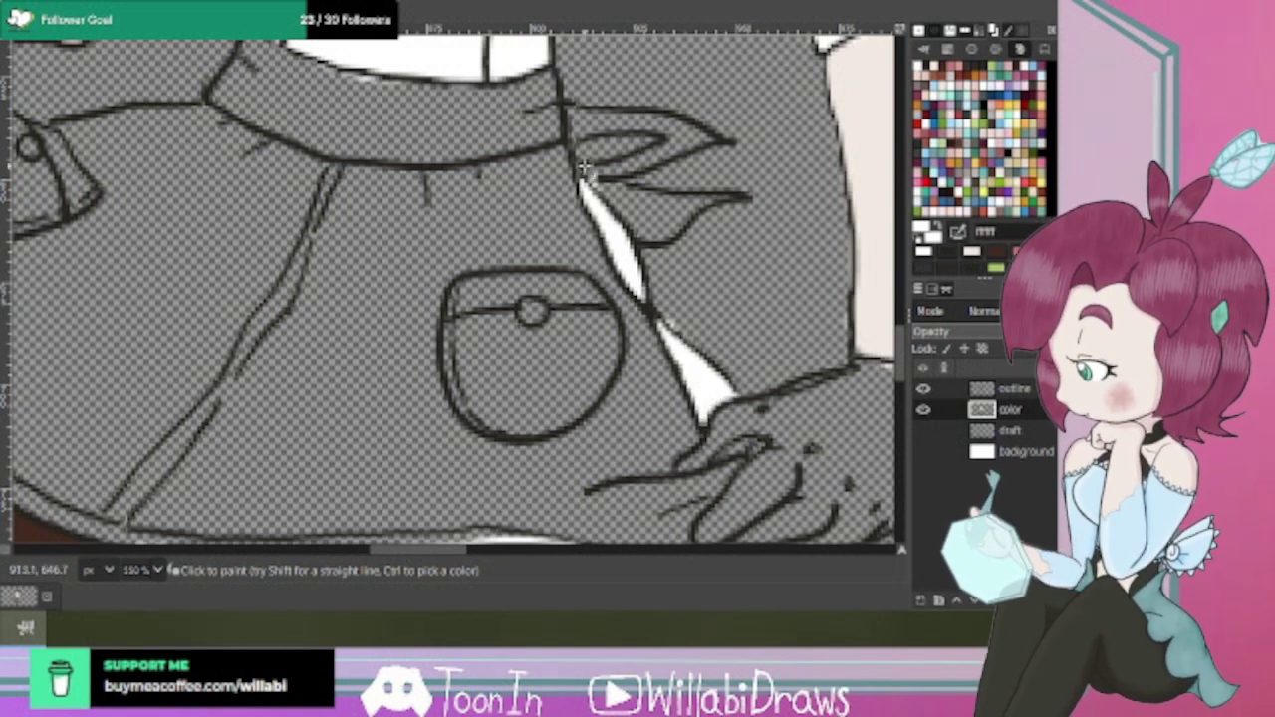
# Erase the white spill outside the petticoat sliver near the lowered hand and check the rest of the petticoat's edges.
pyautogui.scroll(-5, 787, 343)
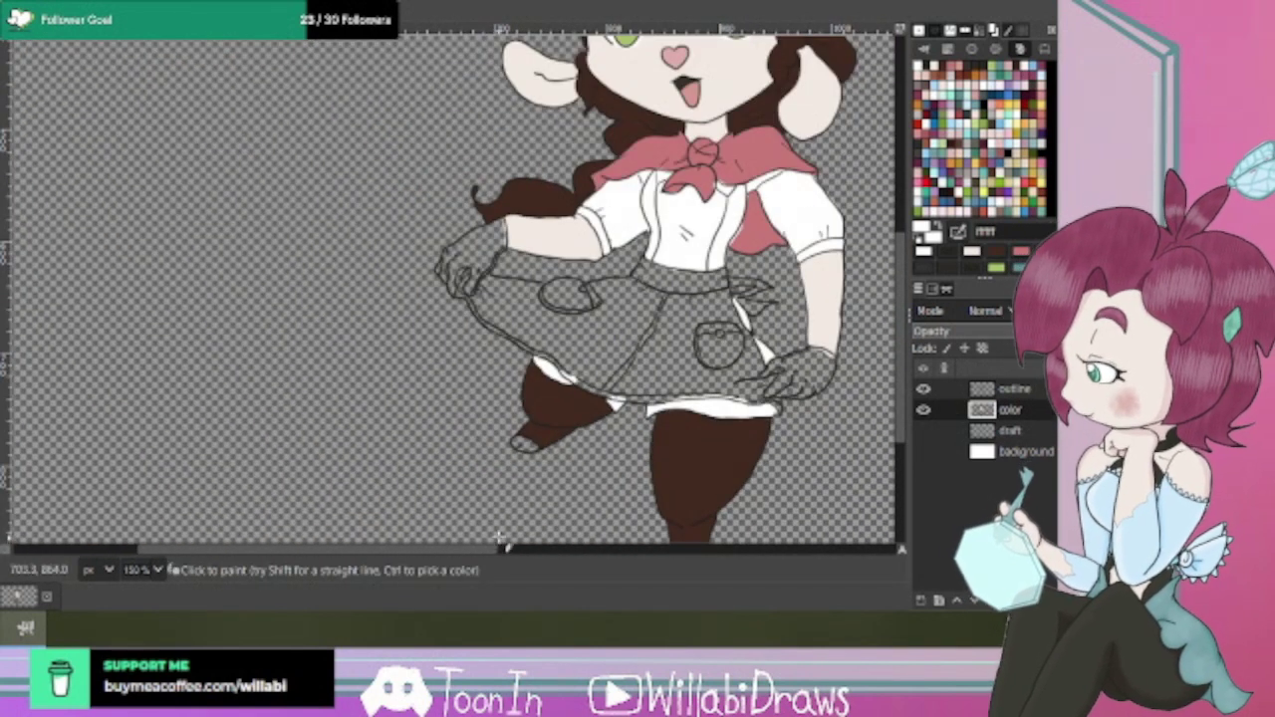
pyautogui.moveTo(483, 555); pyautogui.dragTo(590, 543)
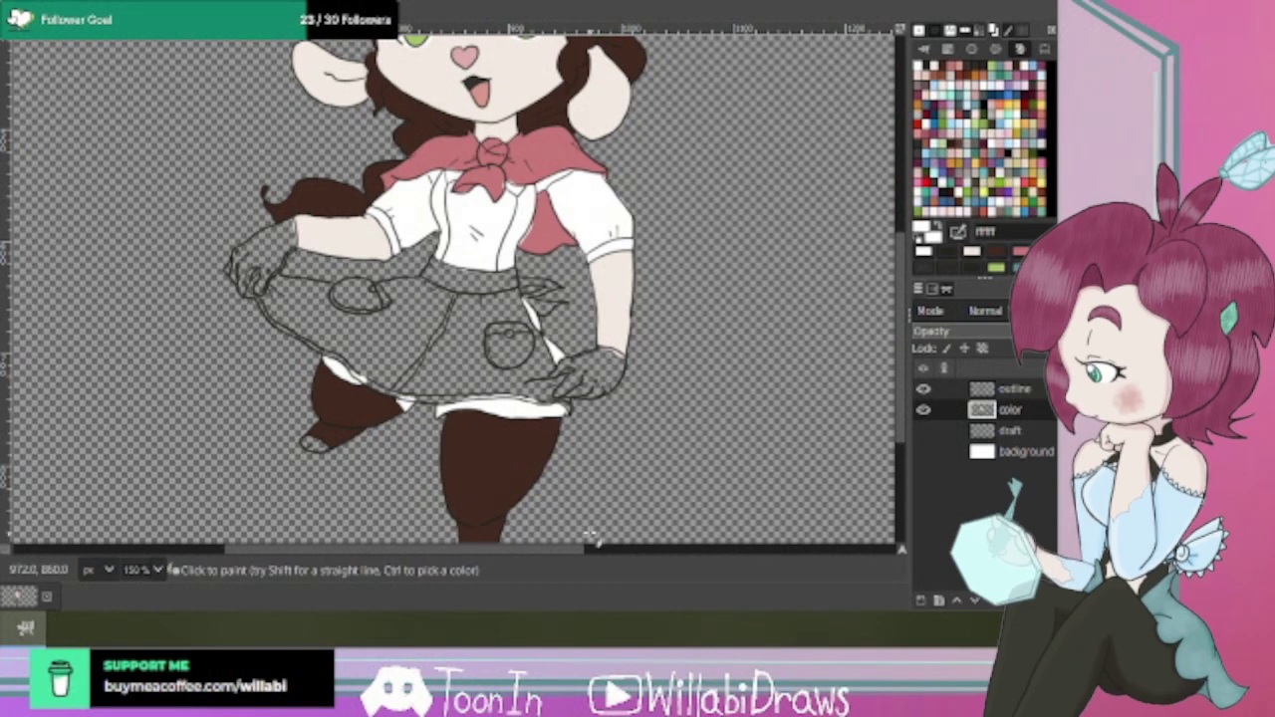
pyautogui.hotkey('shift', 'e')
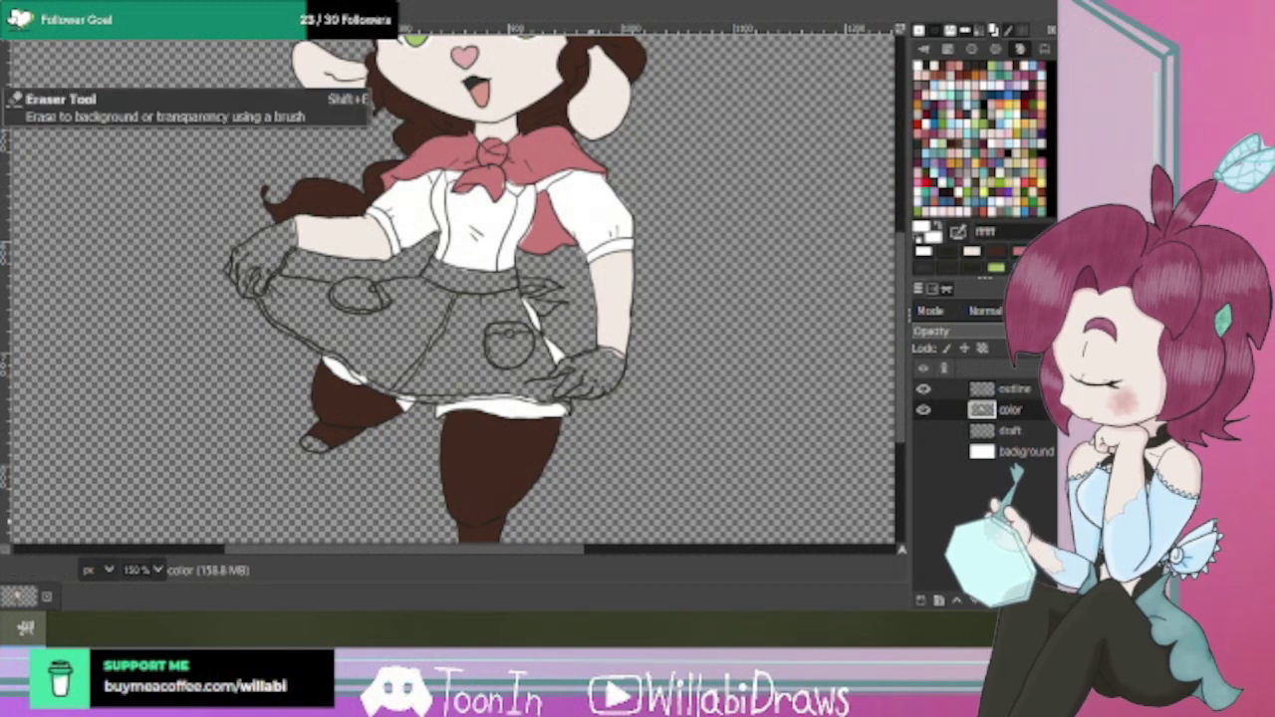
pyautogui.keyDown('ctrl'); pyautogui.scroll(3, 588, 353); pyautogui.keyUp('ctrl')
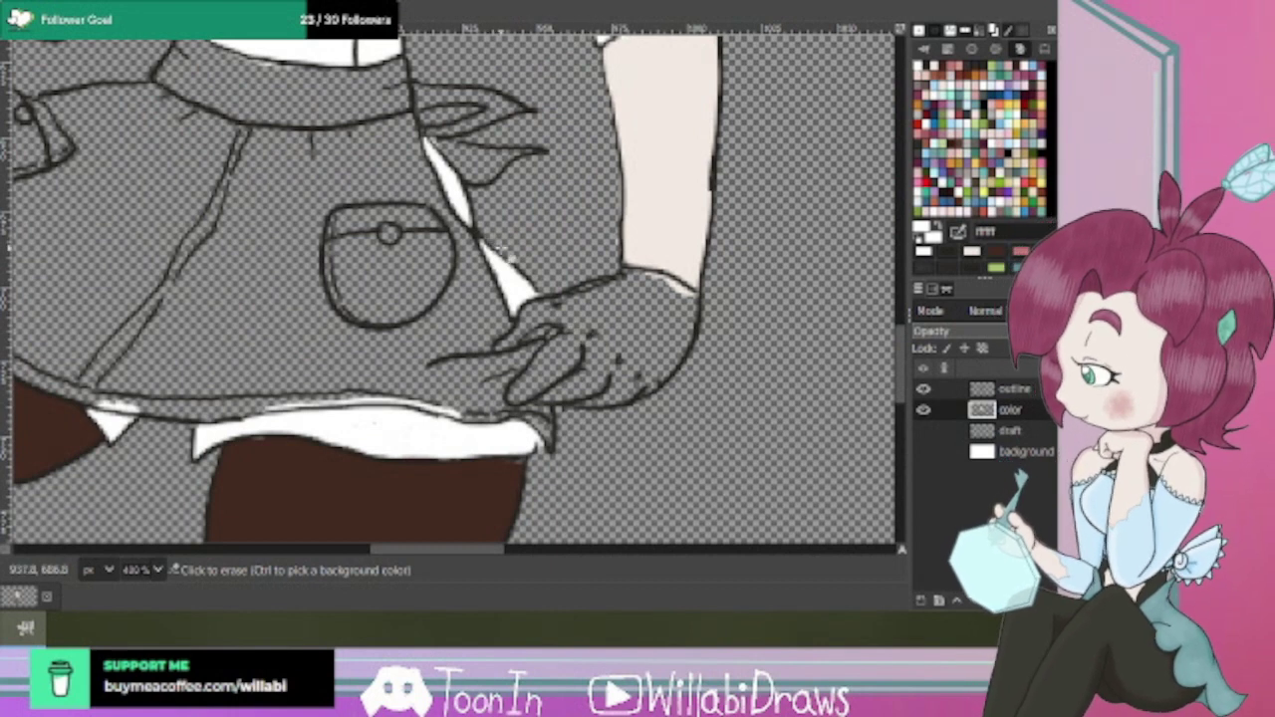
pyautogui.click(504, 247)
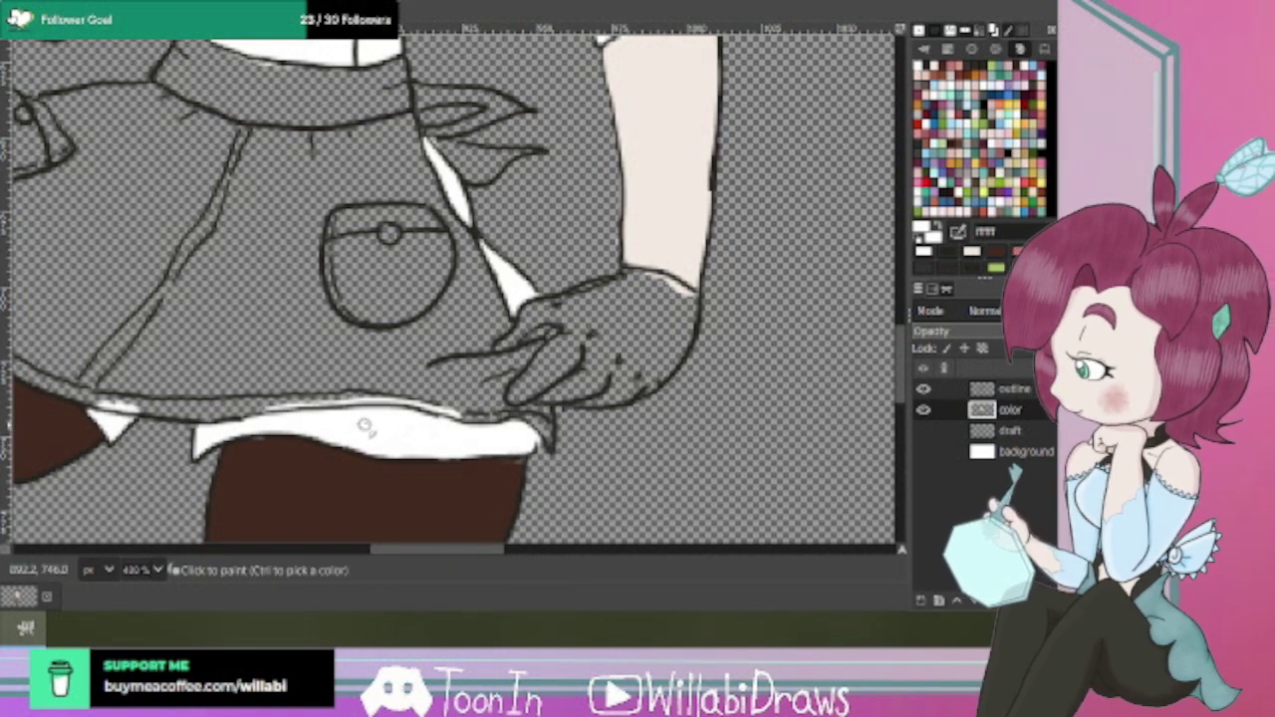
pyautogui.moveTo(453, 554); pyautogui.dragTo(408, 554)
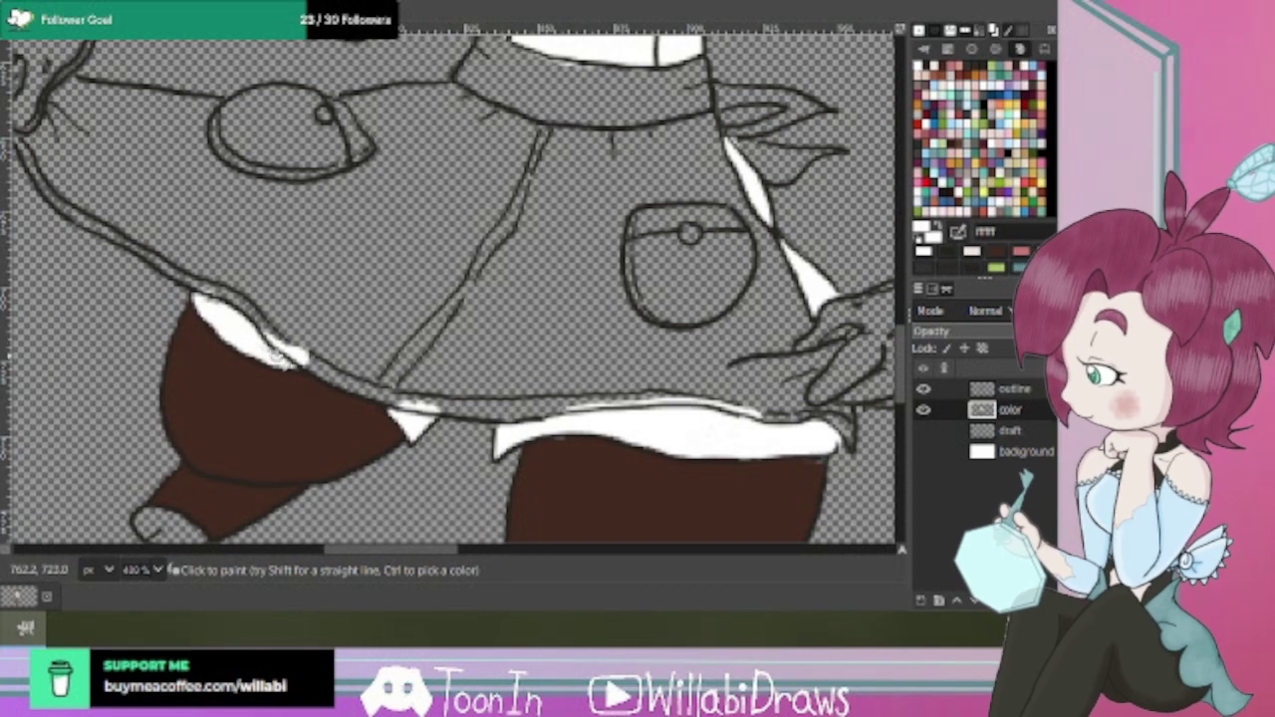
pyautogui.scroll(-4, 546, 349)
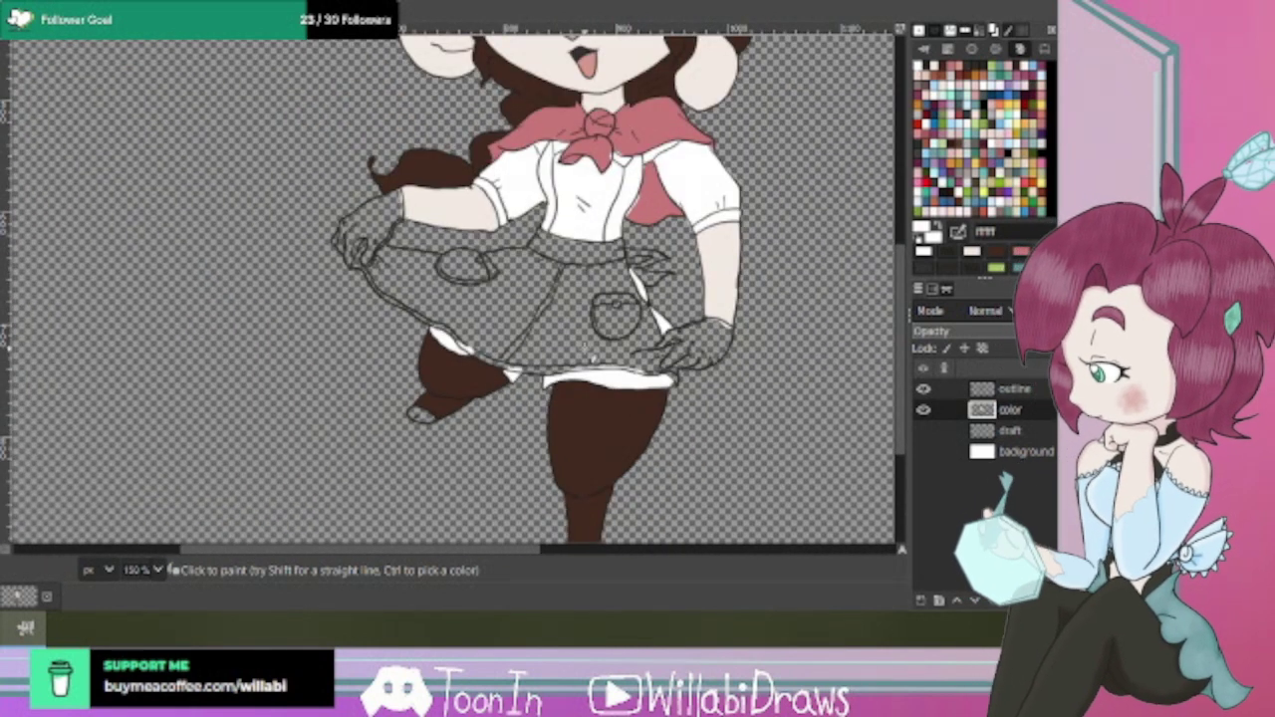
# Show the background layer and paint the kerchief's hanging part in c87979 right up to the bodice outline.
pyautogui.click(924, 452)
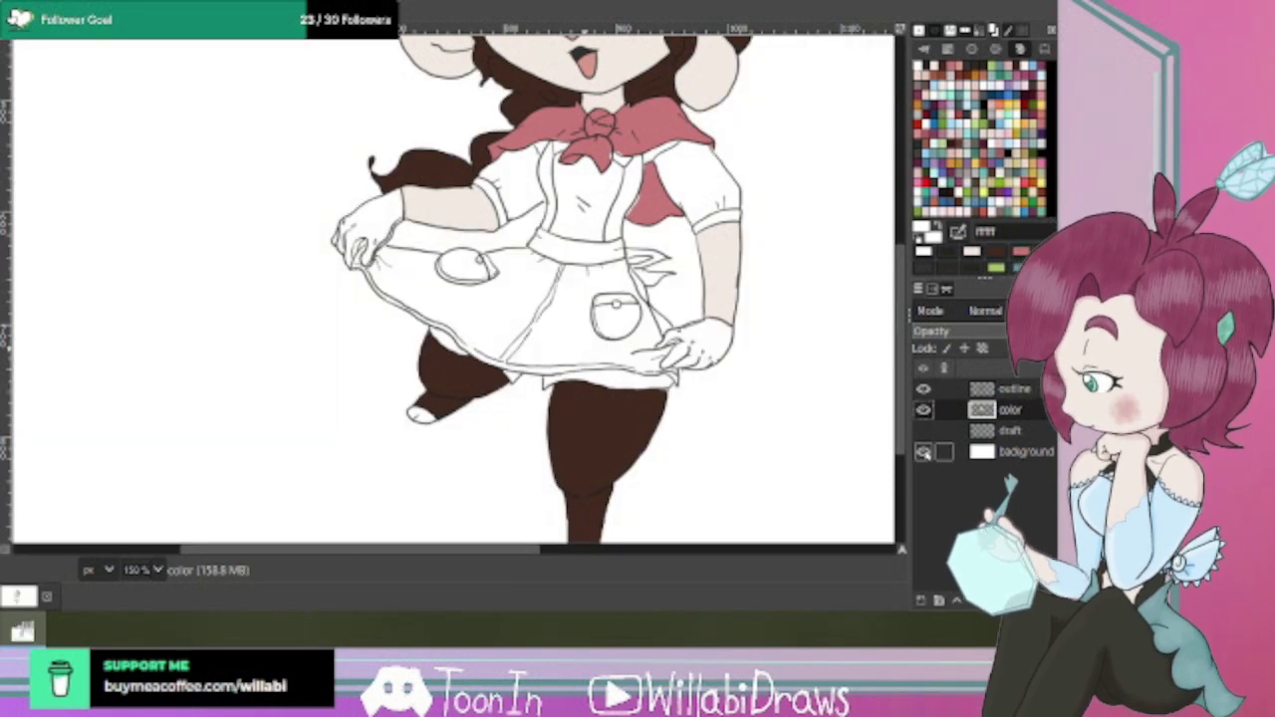
pyautogui.moveTo(531, 551); pyautogui.dragTo(563, 551)
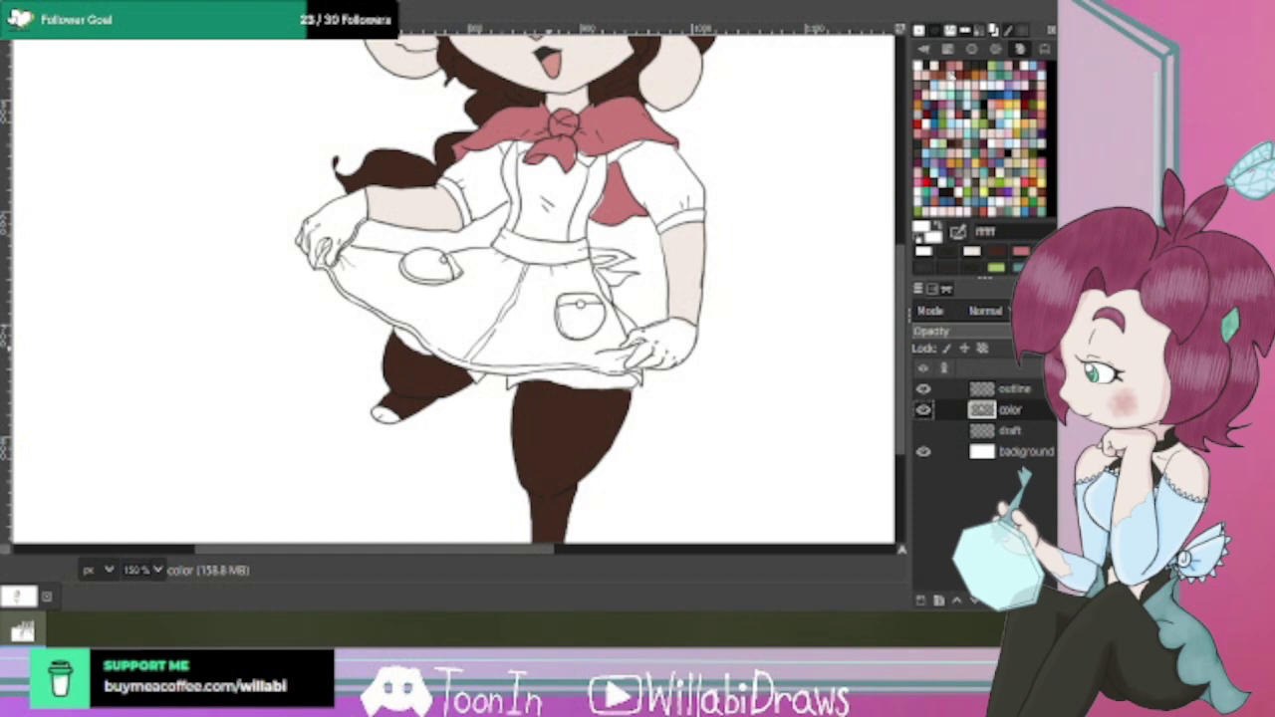
pyautogui.click(955, 68)
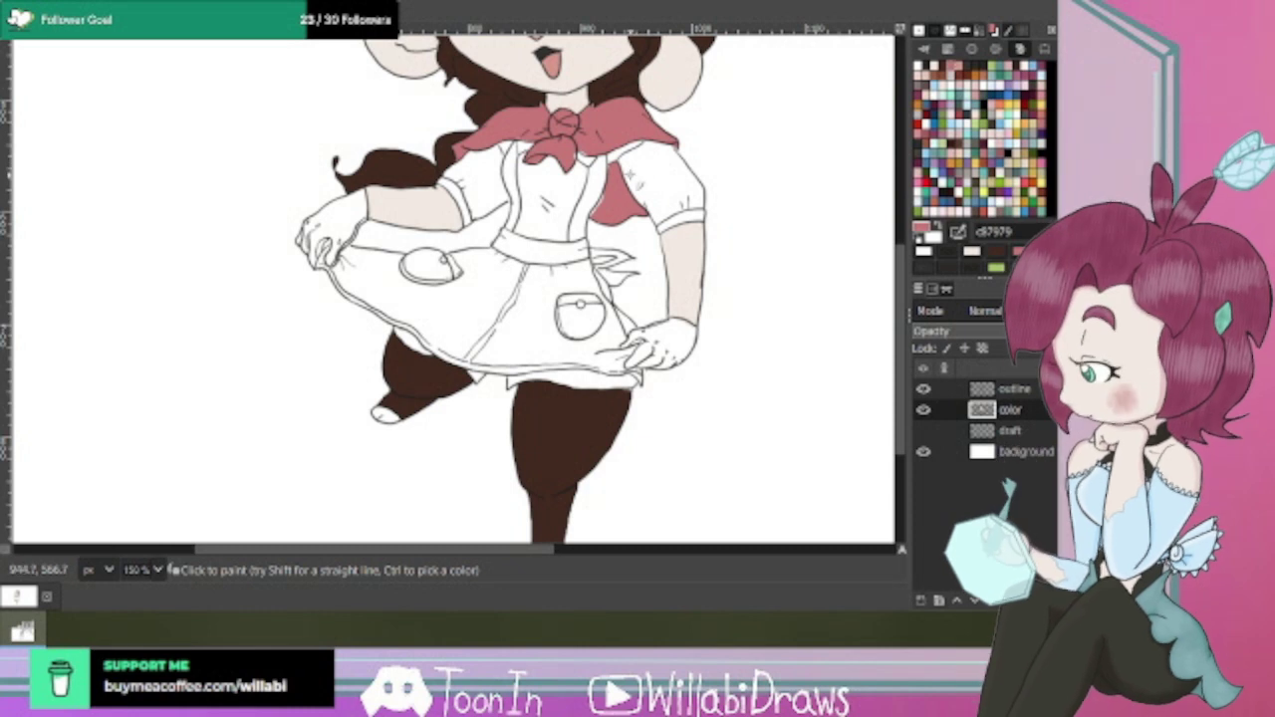
pyautogui.scroll(3, 610, 190)
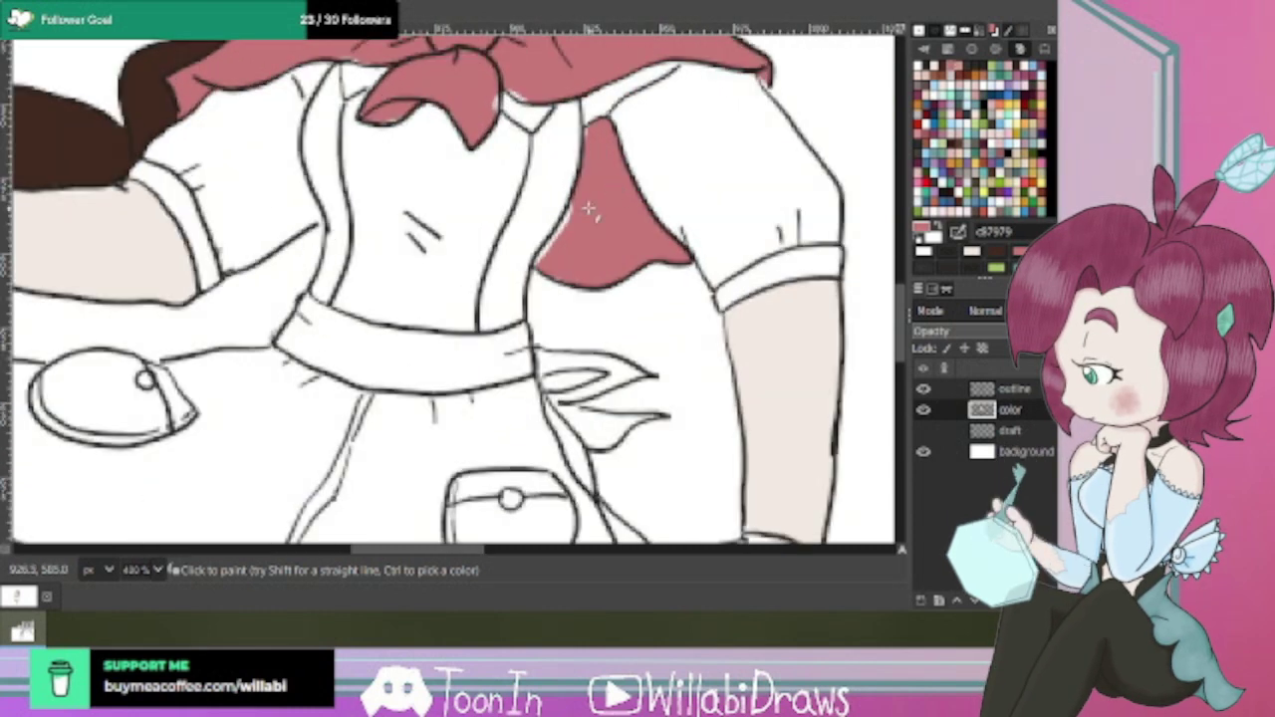
pyautogui.moveTo(578, 207)
pyautogui.mouseDown()
pyautogui.moveTo(544, 267)
pyautogui.moveTo(566, 273)
pyautogui.mouseUp()
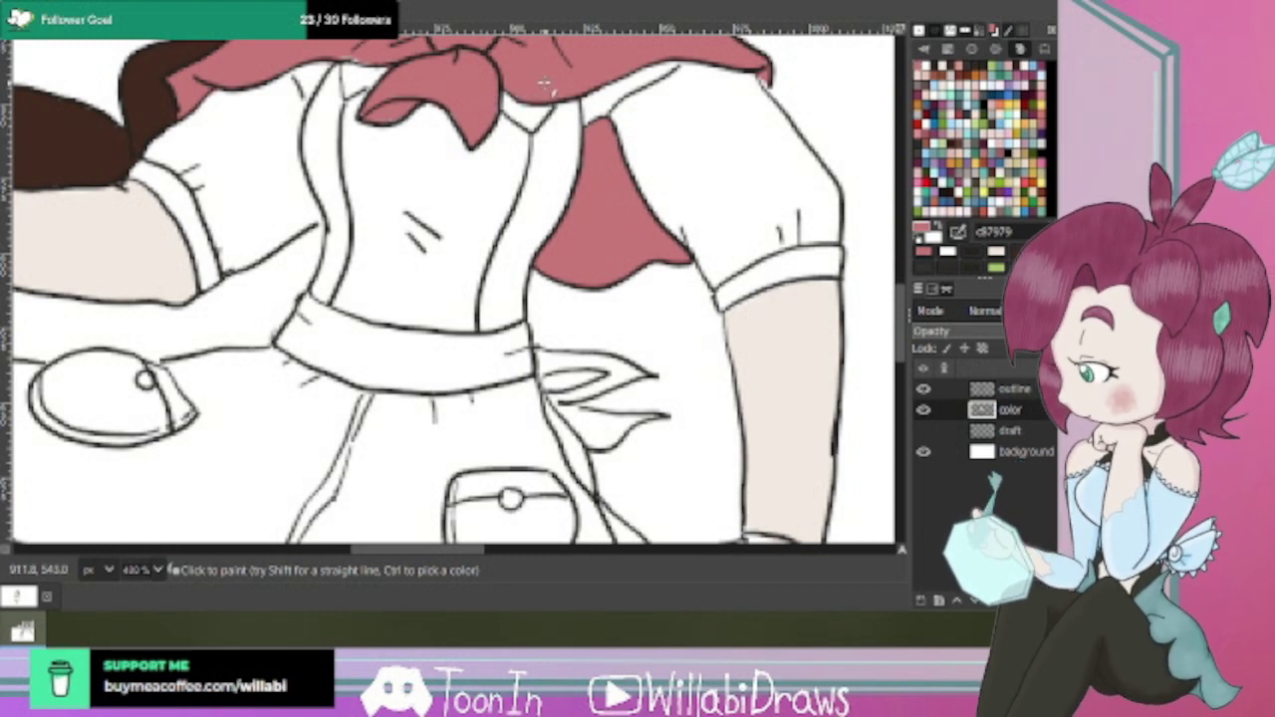
pyautogui.scroll(3, 767, 204)
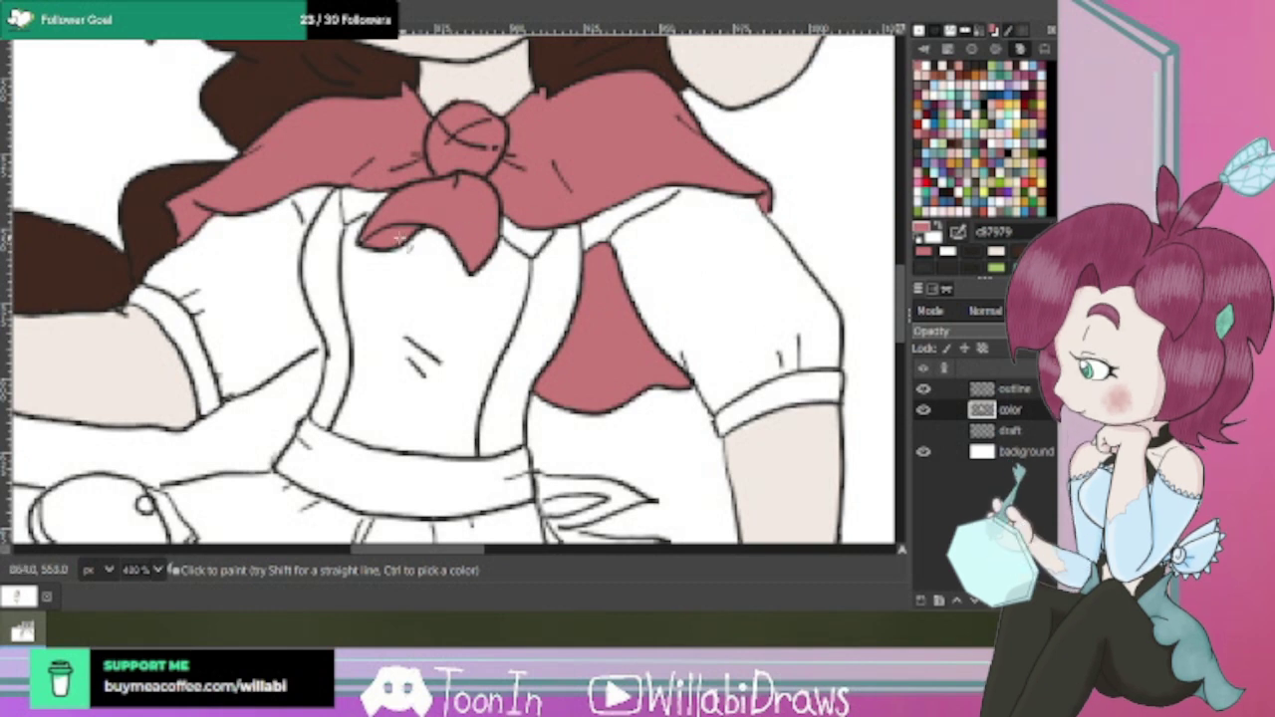
pyautogui.scroll(-2, 543, 280)
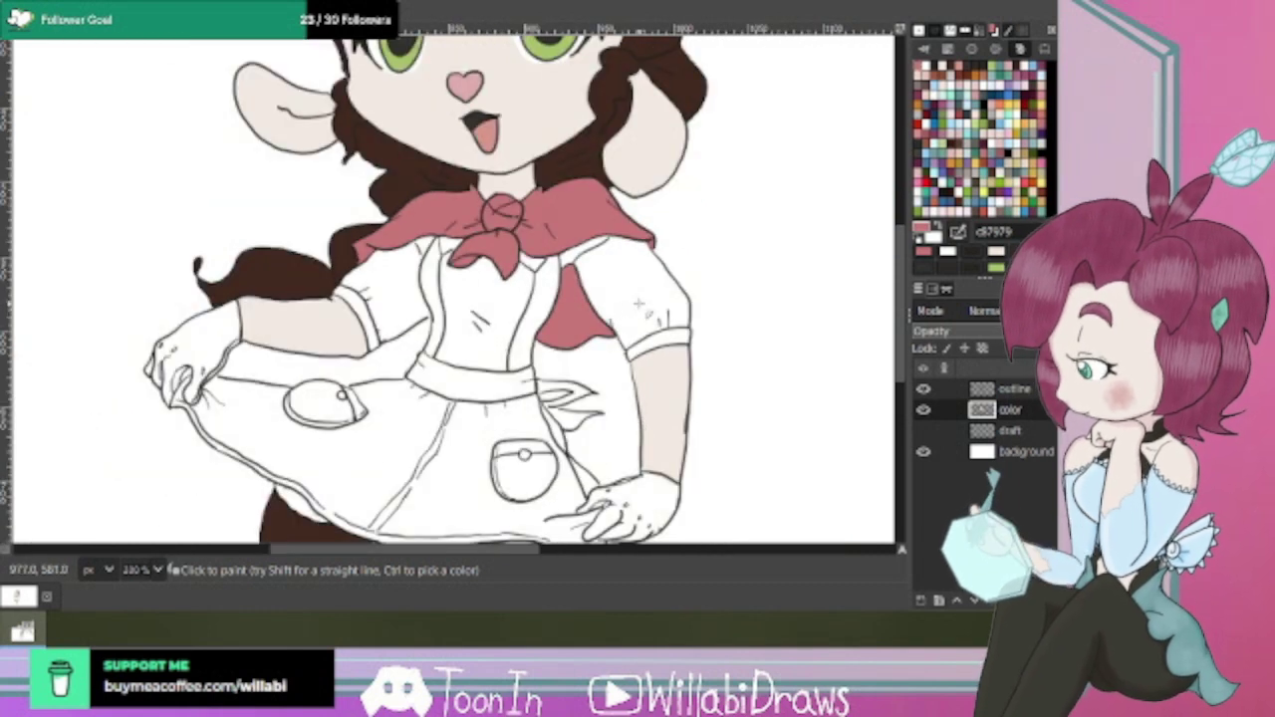
# Fill the apron skirt, its pockets and the waistband with brown 995c43.
pyautogui.moveTo(902, 266); pyautogui.dragTo(900, 323)
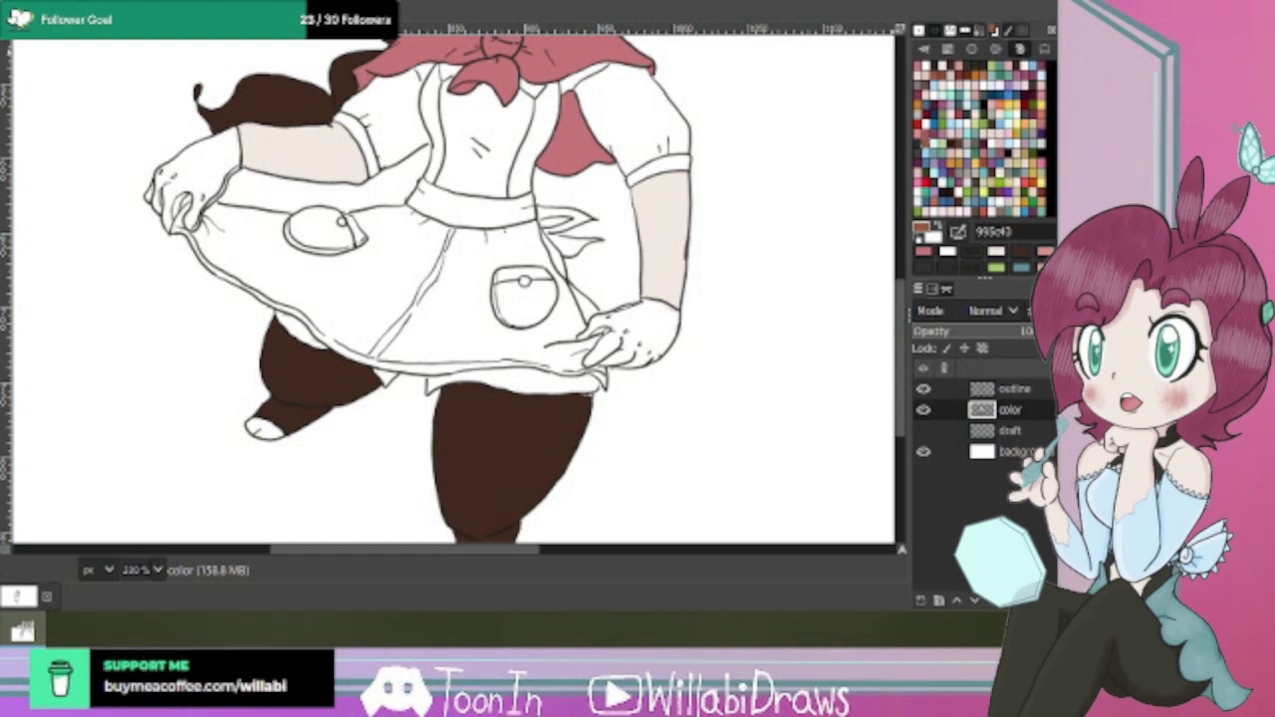
pyautogui.moveTo(464, 288)
pyautogui.mouseDown()
pyautogui.moveTo(484, 295)
pyautogui.moveTo(499, 281)
pyautogui.mouseUp()
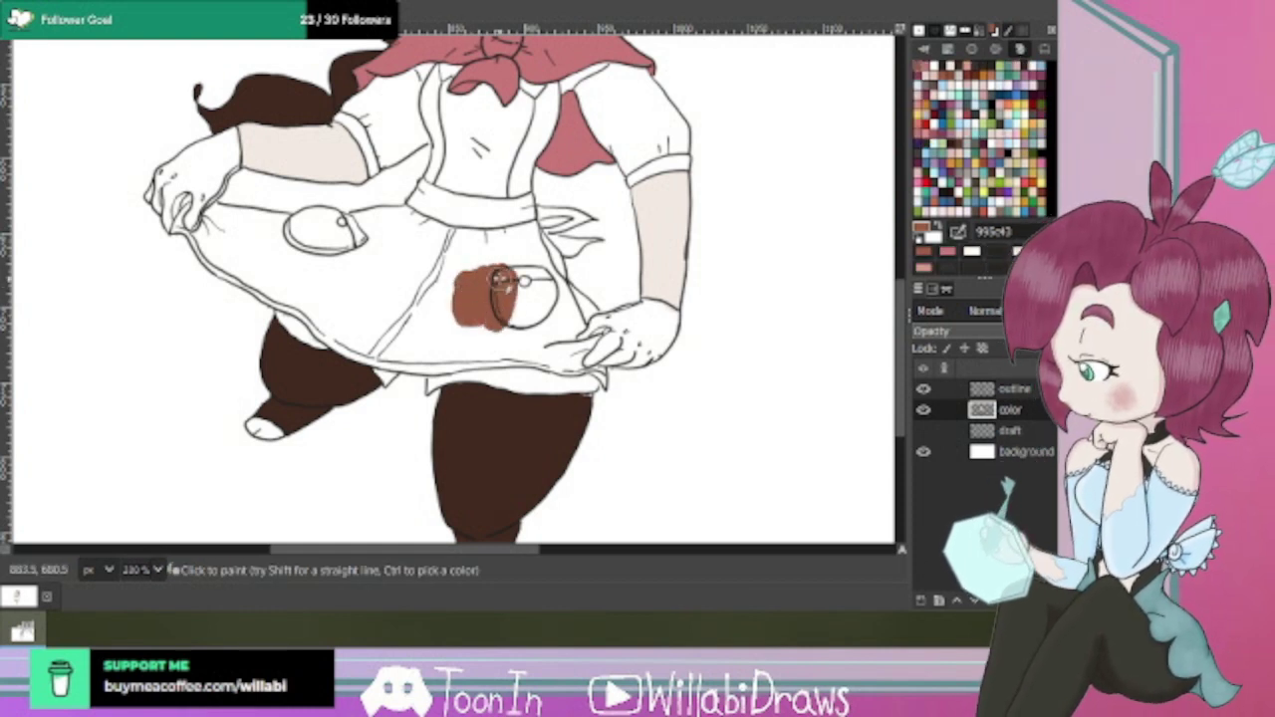
pyautogui.moveTo(503, 281)
pyautogui.mouseDown()
pyautogui.moveTo(464, 277)
pyautogui.moveTo(473, 267)
pyautogui.moveTo(488, 287)
pyautogui.moveTo(423, 304)
pyautogui.moveTo(448, 340)
pyautogui.moveTo(505, 317)
pyautogui.moveTo(518, 284)
pyautogui.moveTo(506, 257)
pyautogui.moveTo(468, 243)
pyautogui.moveTo(489, 242)
pyautogui.moveTo(431, 270)
pyautogui.moveTo(447, 239)
pyautogui.moveTo(438, 310)
pyautogui.moveTo(405, 319)
pyautogui.moveTo(448, 336)
pyautogui.moveTo(442, 349)
pyautogui.moveTo(481, 346)
pyautogui.moveTo(419, 339)
pyautogui.moveTo(432, 256)
pyautogui.moveTo(393, 308)
pyautogui.moveTo(457, 229)
pyautogui.moveTo(414, 239)
pyautogui.moveTo(469, 236)
pyautogui.moveTo(428, 231)
pyautogui.moveTo(402, 246)
pyautogui.moveTo(384, 342)
pyautogui.moveTo(428, 351)
pyautogui.moveTo(392, 324)
pyautogui.moveTo(417, 349)
pyautogui.moveTo(460, 349)
pyautogui.moveTo(481, 279)
pyautogui.moveTo(445, 219)
pyautogui.moveTo(405, 226)
pyautogui.moveTo(432, 210)
pyautogui.moveTo(482, 233)
pyautogui.moveTo(444, 211)
pyautogui.moveTo(400, 237)
pyautogui.moveTo(367, 309)
pyautogui.moveTo(371, 288)
pyautogui.moveTo(365, 339)
pyautogui.moveTo(399, 356)
pyautogui.moveTo(481, 342)
pyautogui.moveTo(493, 359)
pyautogui.moveTo(520, 347)
pyautogui.moveTo(533, 311)
pyautogui.moveTo(450, 281)
pyautogui.moveTo(360, 296)
pyautogui.moveTo(362, 345)
pyautogui.moveTo(346, 324)
pyautogui.moveTo(397, 235)
pyautogui.moveTo(356, 239)
pyautogui.moveTo(413, 214)
pyautogui.moveTo(344, 254)
pyautogui.moveTo(317, 319)
pyautogui.moveTo(370, 349)
pyautogui.moveTo(393, 334)
pyautogui.moveTo(349, 287)
pyautogui.moveTo(309, 282)
pyautogui.moveTo(333, 334)
pyautogui.moveTo(321, 314)
pyautogui.moveTo(334, 241)
pyautogui.moveTo(359, 228)
pyautogui.moveTo(321, 221)
pyautogui.moveTo(312, 244)
pyautogui.moveTo(327, 281)
pyautogui.moveTo(287, 257)
pyautogui.moveTo(317, 317)
pyautogui.moveTo(247, 231)
pyautogui.moveTo(251, 269)
pyautogui.moveTo(284, 224)
pyautogui.moveTo(244, 227)
pyautogui.moveTo(235, 258)
pyautogui.moveTo(284, 299)
pyautogui.moveTo(321, 281)
pyautogui.moveTo(229, 221)
pyautogui.moveTo(244, 214)
pyautogui.moveTo(242, 232)
pyautogui.moveTo(209, 239)
pyautogui.moveTo(199, 221)
pyautogui.moveTo(251, 225)
pyautogui.moveTo(243, 266)
pyautogui.mouseUp()
pyautogui.moveTo(449, 225)
pyautogui.mouseDown()
pyautogui.moveTo(422, 202)
pyautogui.moveTo(519, 226)
pyautogui.moveTo(537, 294)
pyautogui.moveTo(531, 346)
pyautogui.moveTo(560, 342)
pyautogui.moveTo(542, 277)
pyautogui.moveTo(557, 335)
pyautogui.moveTo(536, 347)
pyautogui.moveTo(588, 346)
pyautogui.moveTo(611, 369)
pyautogui.moveTo(569, 325)
pyautogui.moveTo(533, 316)
pyautogui.mouseUp()
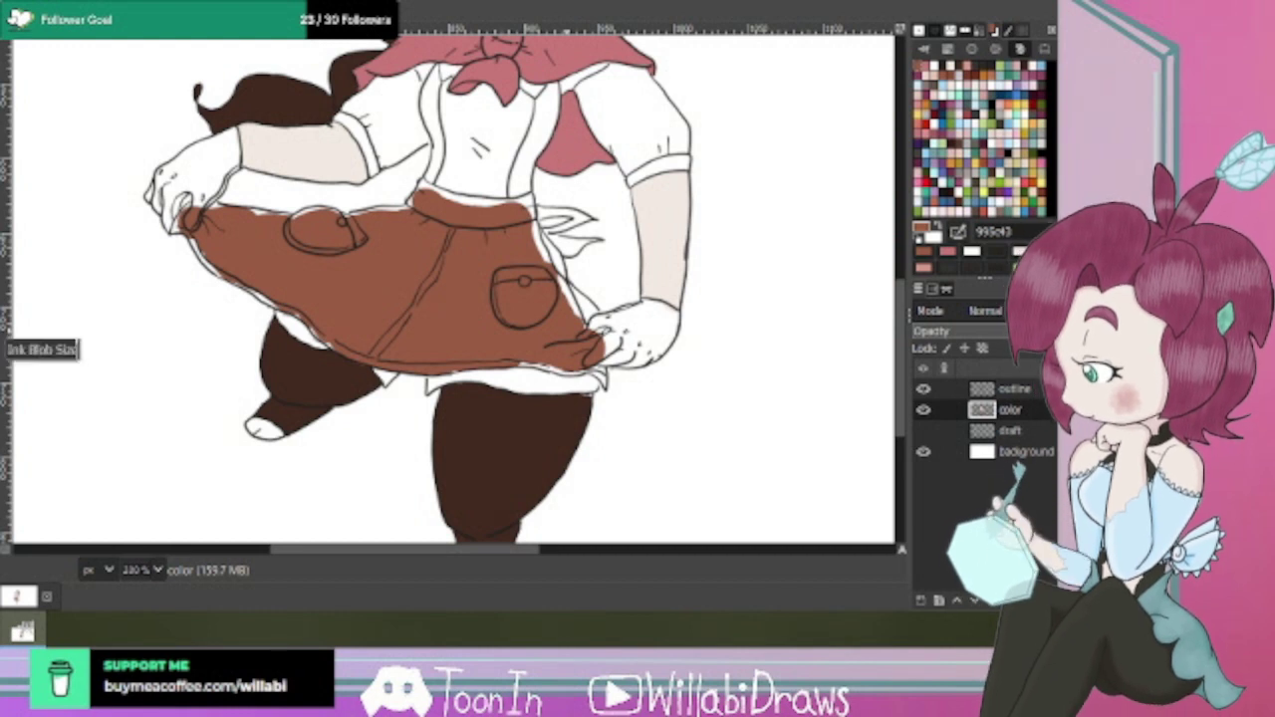
# Extend the brown to the outline along the apron's upper edge, from the waistband's end past the pocket to the raised hand.
pyautogui.scroll(3, 902, 321)
pyautogui.scroll(1, 902, 321)
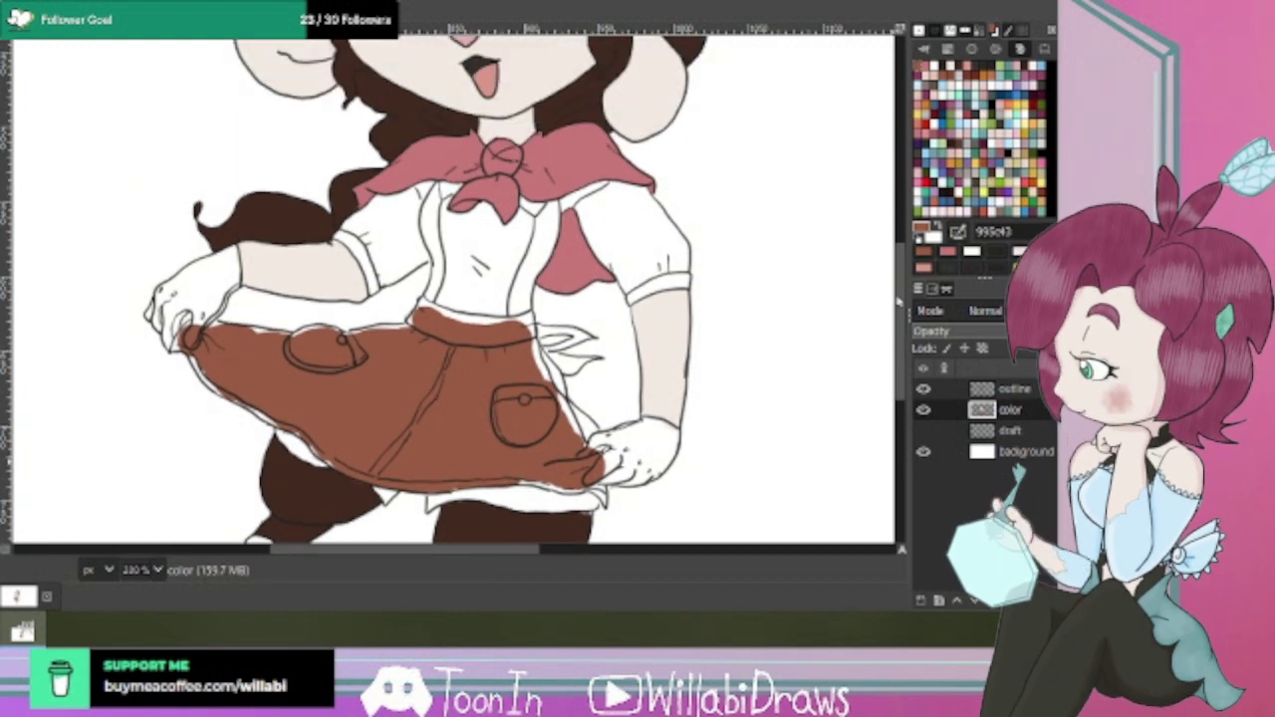
pyautogui.scroll(3, 403, 321)
pyautogui.moveTo(443, 301)
pyautogui.mouseDown()
pyautogui.moveTo(450, 269)
pyautogui.moveTo(405, 333)
pyautogui.moveTo(416, 348)
pyautogui.moveTo(450, 262)
pyautogui.moveTo(481, 282)
pyautogui.moveTo(453, 252)
pyautogui.moveTo(452, 277)
pyautogui.moveTo(377, 364)
pyautogui.moveTo(264, 369)
pyautogui.moveTo(319, 369)
pyautogui.moveTo(169, 394)
pyautogui.moveTo(219, 389)
pyautogui.mouseUp()
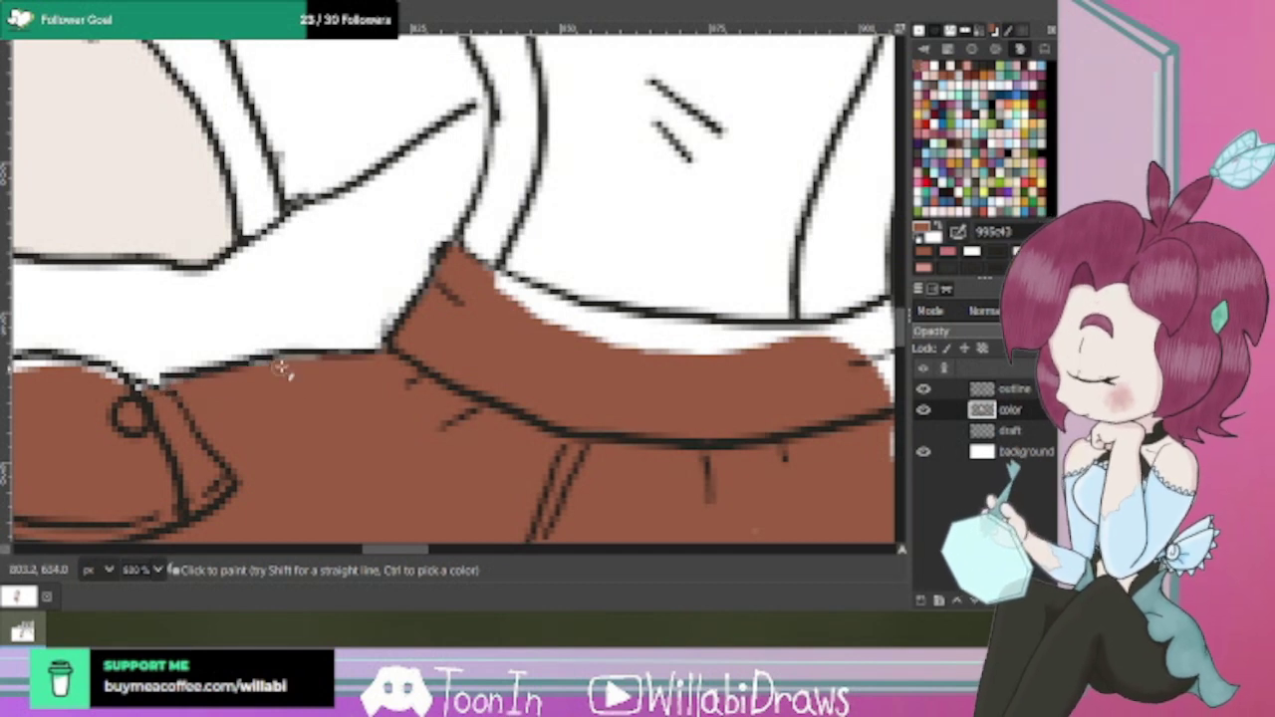
pyautogui.moveTo(410, 552); pyautogui.dragTo(384, 553)
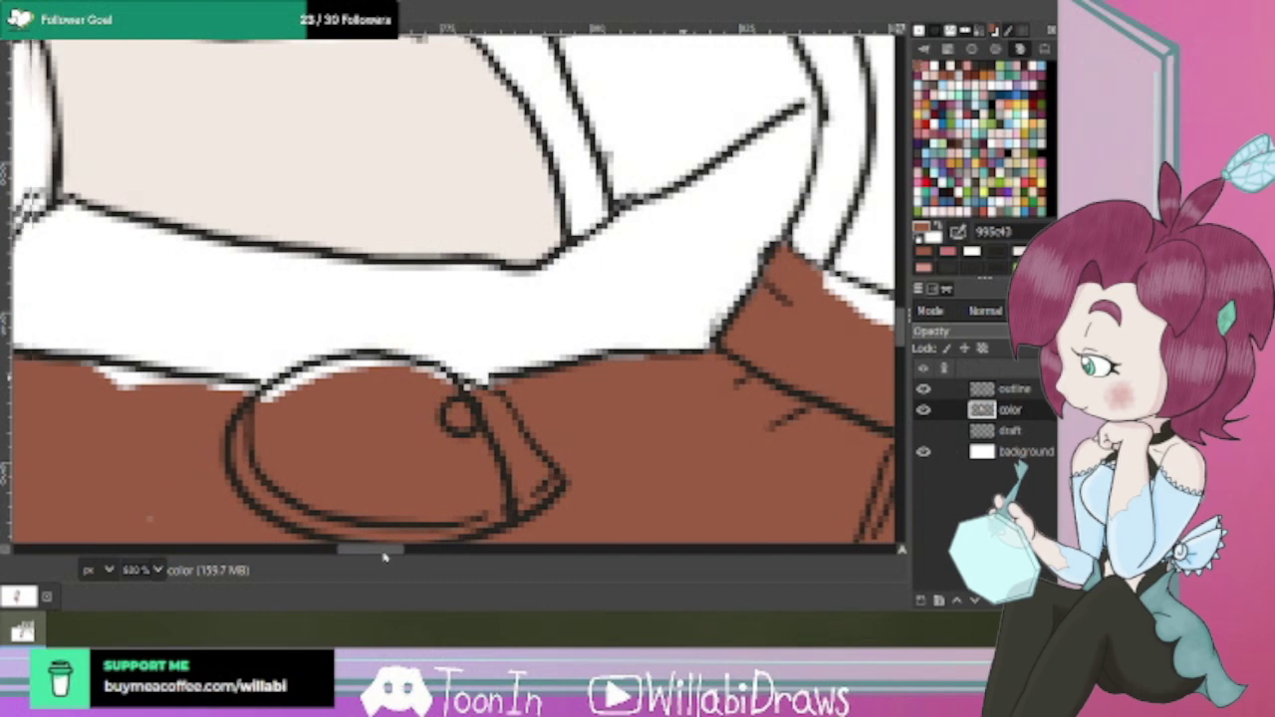
pyautogui.moveTo(468, 398)
pyautogui.mouseDown()
pyautogui.moveTo(386, 365)
pyautogui.moveTo(279, 395)
pyautogui.moveTo(346, 367)
pyautogui.moveTo(328, 367)
pyautogui.moveTo(256, 408)
pyautogui.moveTo(331, 396)
pyautogui.mouseUp()
pyautogui.moveTo(391, 550); pyautogui.dragTo(359, 550)
pyautogui.moveTo(513, 384)
pyautogui.mouseDown()
pyautogui.moveTo(654, 398)
pyautogui.moveTo(542, 386)
pyautogui.moveTo(499, 365)
pyautogui.moveTo(541, 377)
pyautogui.mouseUp()
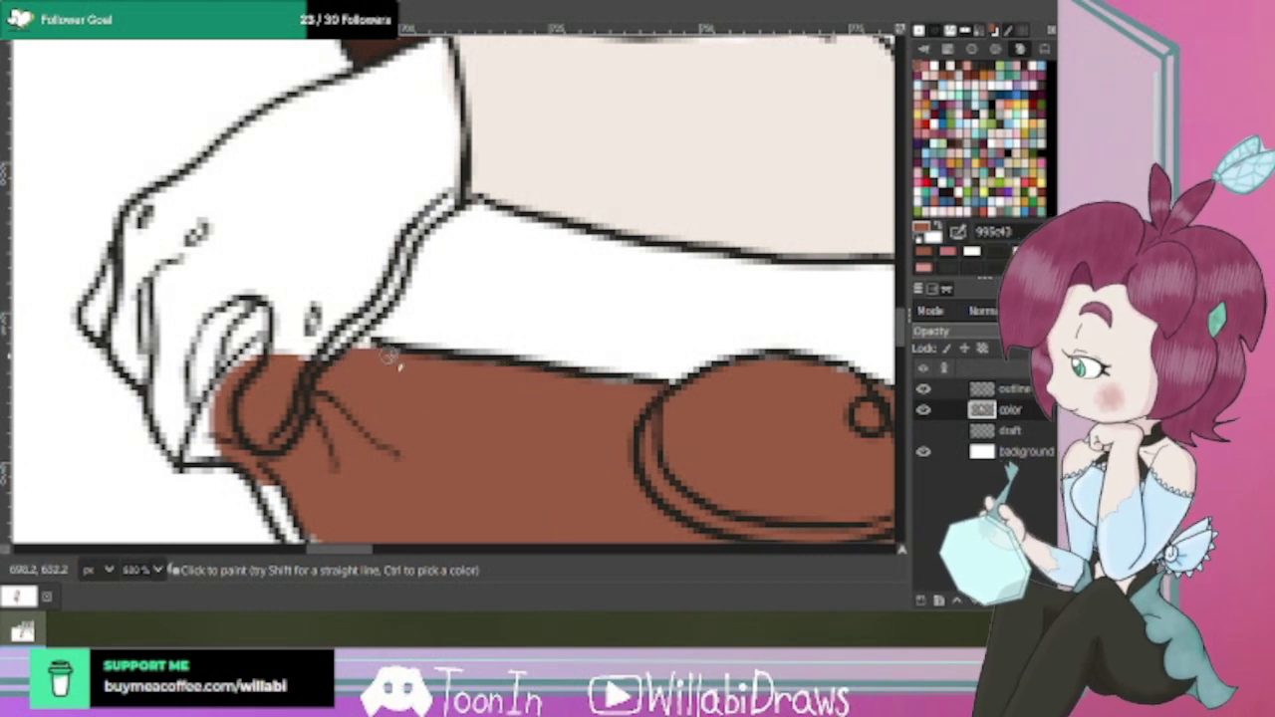
# Fill the apron's gathered corner at the raised hand and the gaps along its trimmed hem with brown.
pyautogui.moveTo(261, 361)
pyautogui.mouseDown()
pyautogui.moveTo(201, 438)
pyautogui.moveTo(204, 453)
pyautogui.moveTo(216, 436)
pyautogui.mouseUp()
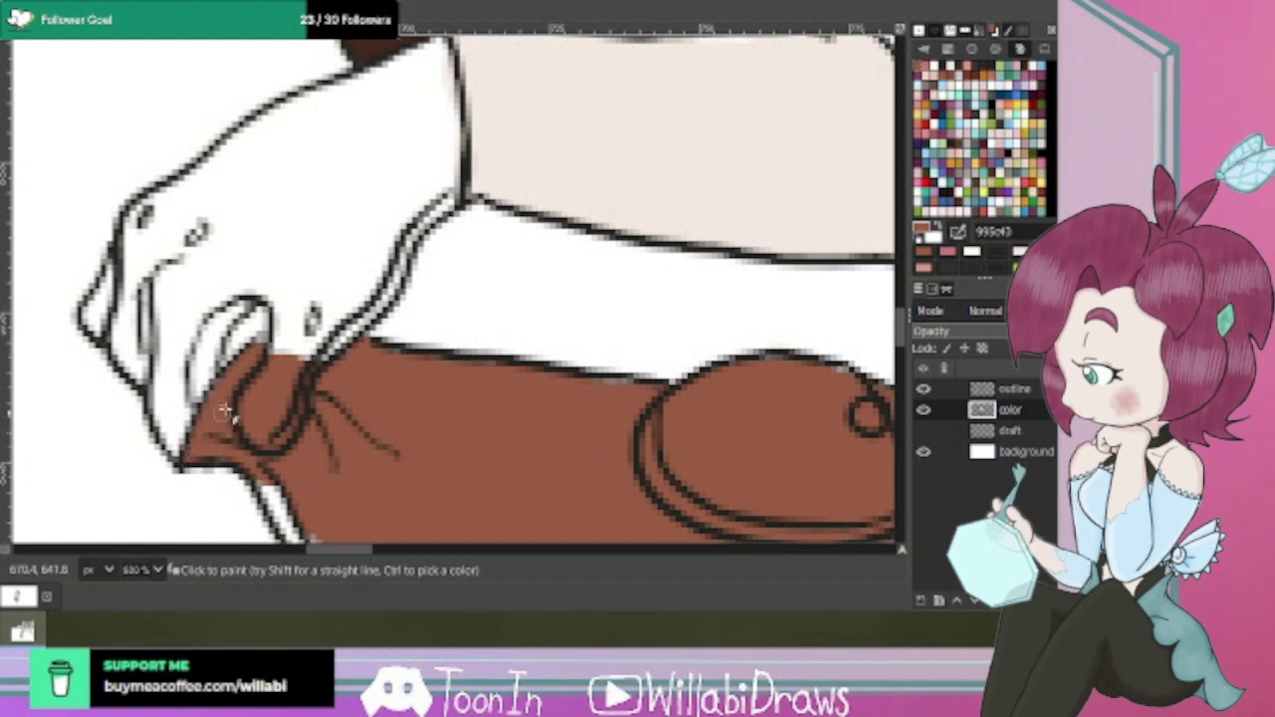
pyautogui.moveTo(260, 487); pyautogui.dragTo(291, 536)
pyautogui.moveTo(254, 451)
pyautogui.mouseDown()
pyautogui.moveTo(275, 381)
pyautogui.moveTo(261, 344)
pyautogui.mouseUp()
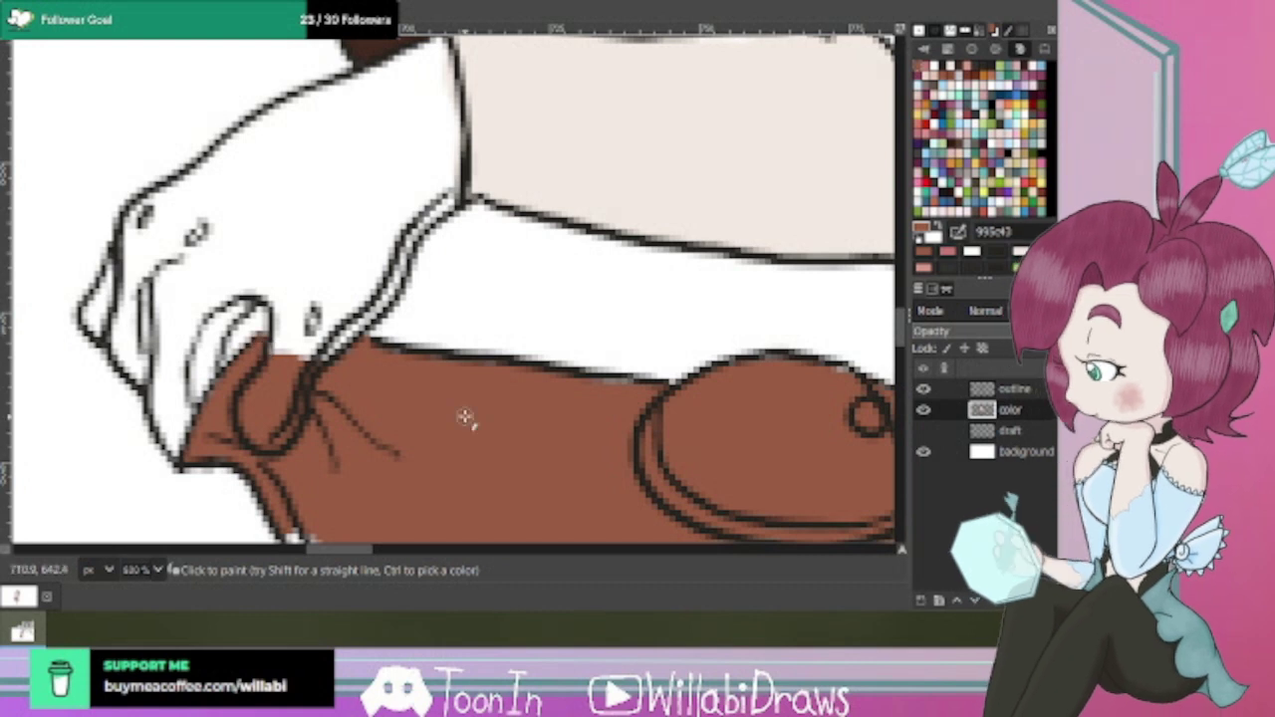
pyautogui.scroll(-4, 835, 169)
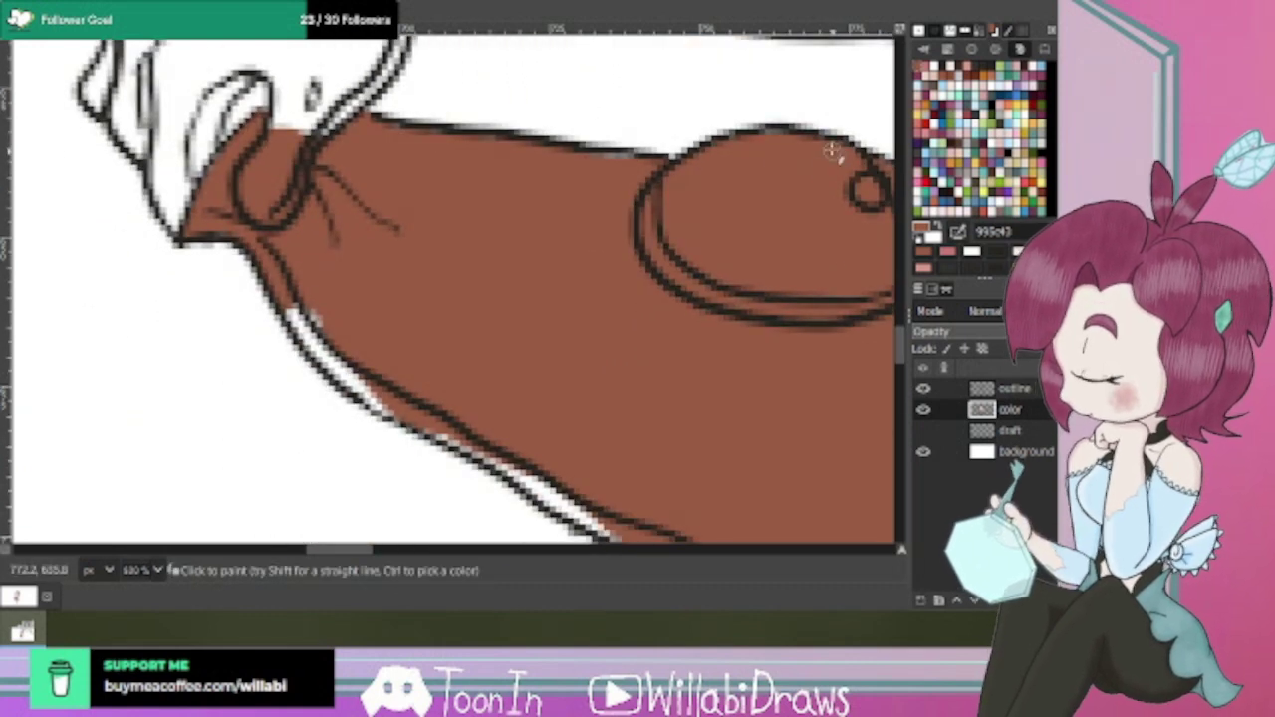
pyautogui.moveTo(294, 314)
pyautogui.mouseDown()
pyautogui.moveTo(328, 333)
pyautogui.moveTo(324, 359)
pyautogui.moveTo(390, 403)
pyautogui.mouseUp()
pyautogui.scroll(-3, 460, 358)
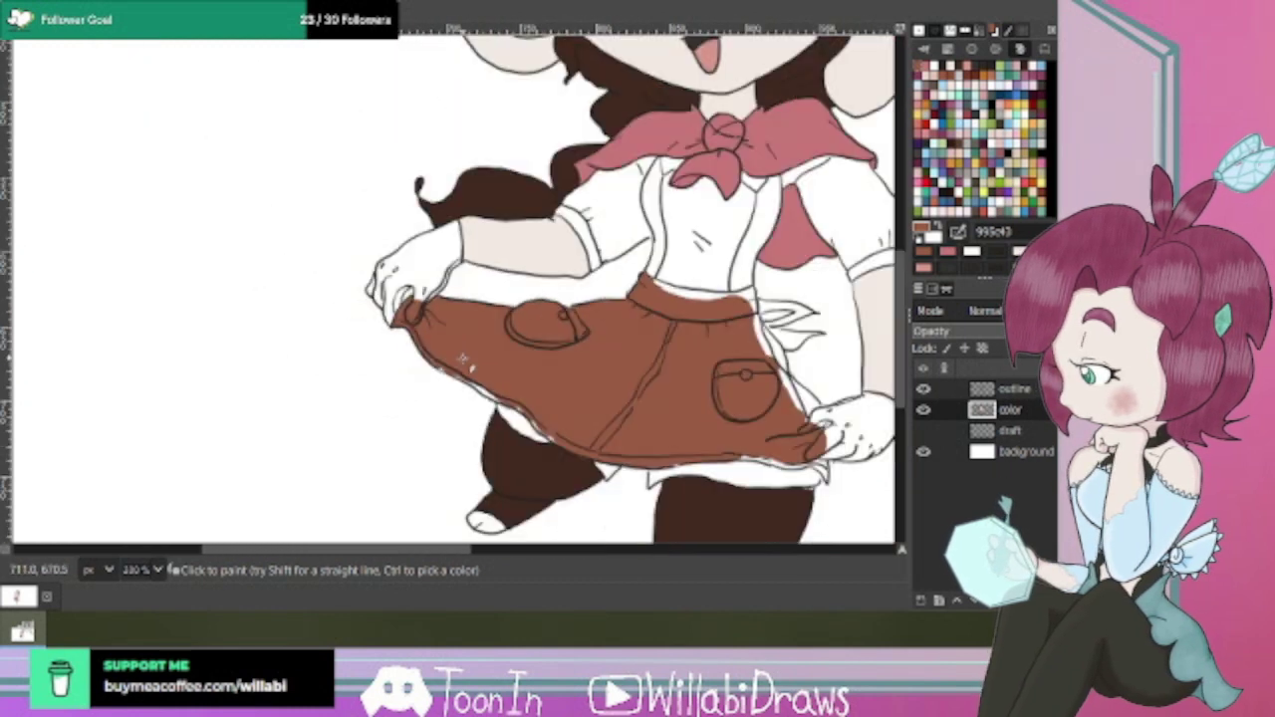
pyautogui.moveTo(478, 547); pyautogui.dragTo(513, 547)
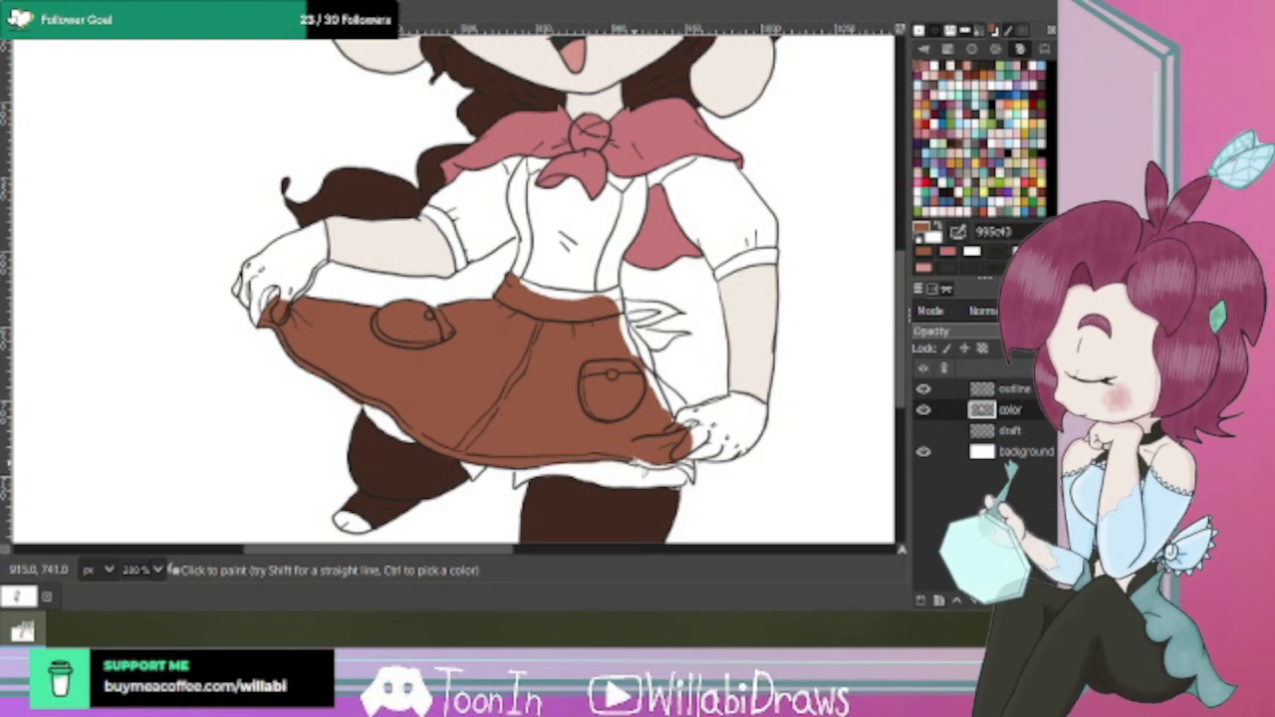
# Fill the remaining gaps in the apron with brown 995c43 at the lowered hand's hem corner and along the side edge below the waistband.
pyautogui.moveTo(648, 463); pyautogui.dragTo(659, 465)
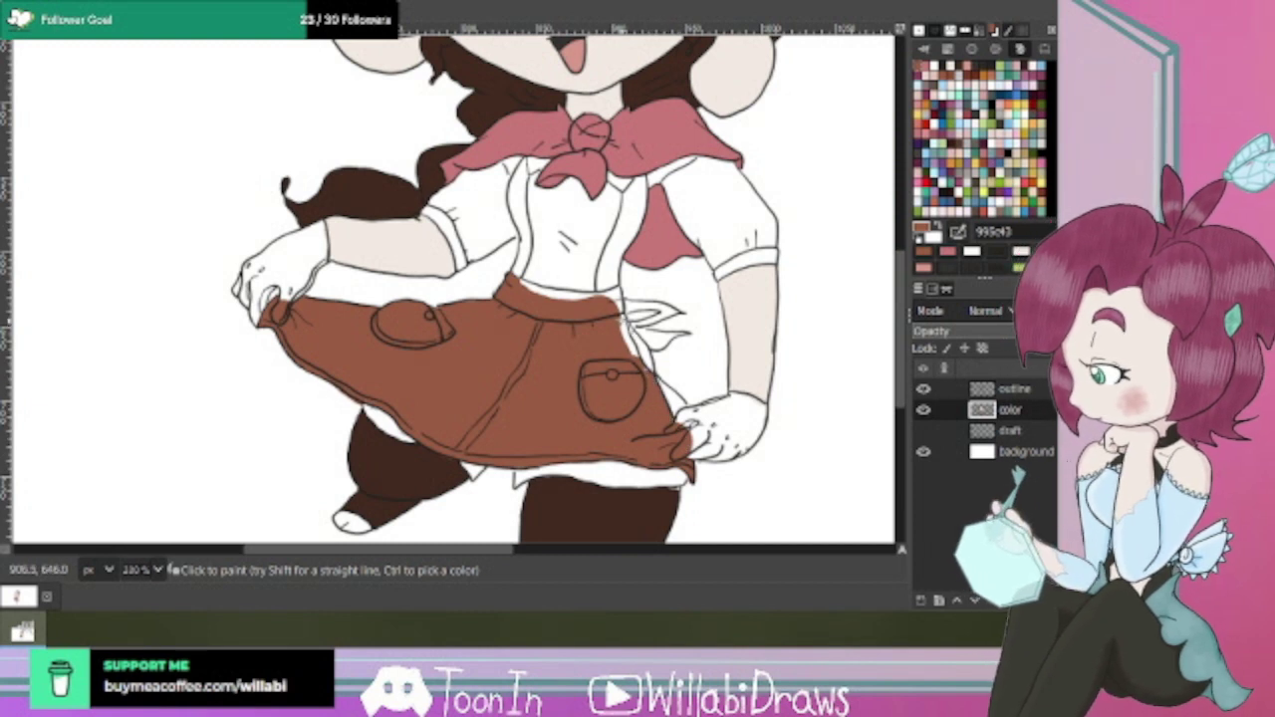
pyautogui.moveTo(629, 351); pyautogui.dragTo(630, 341)
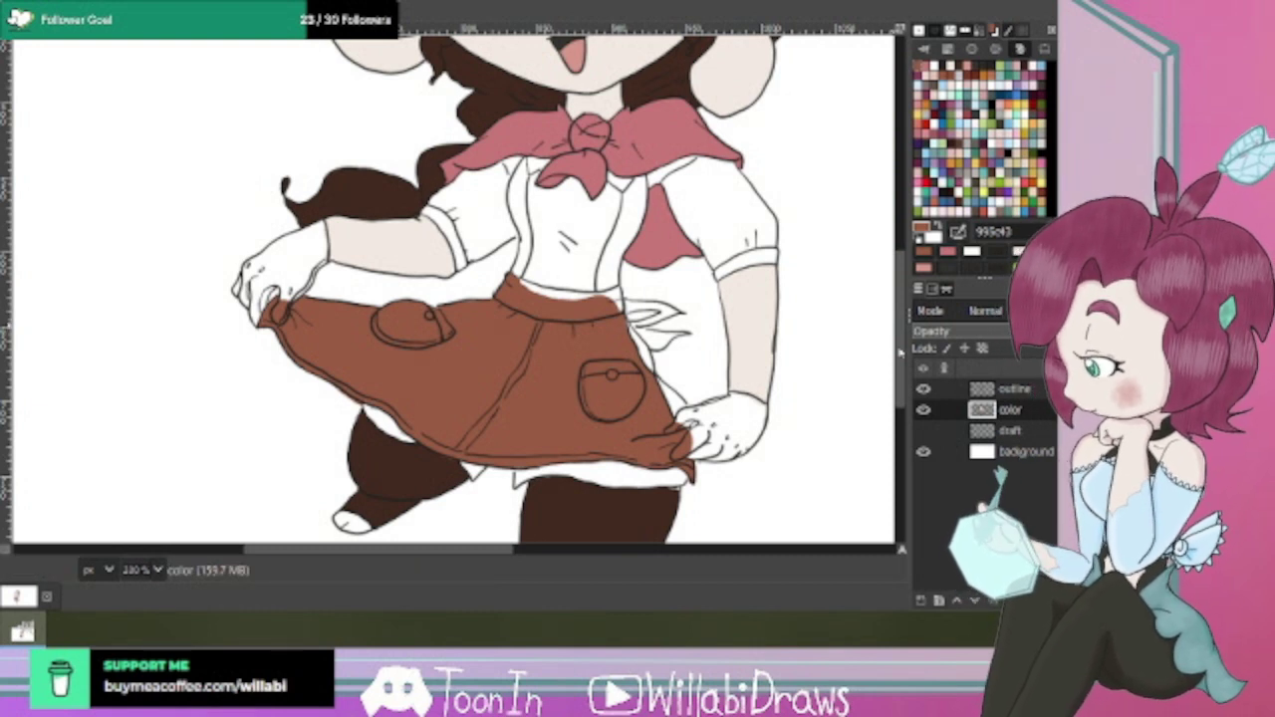
pyautogui.scroll(3, 899, 351)
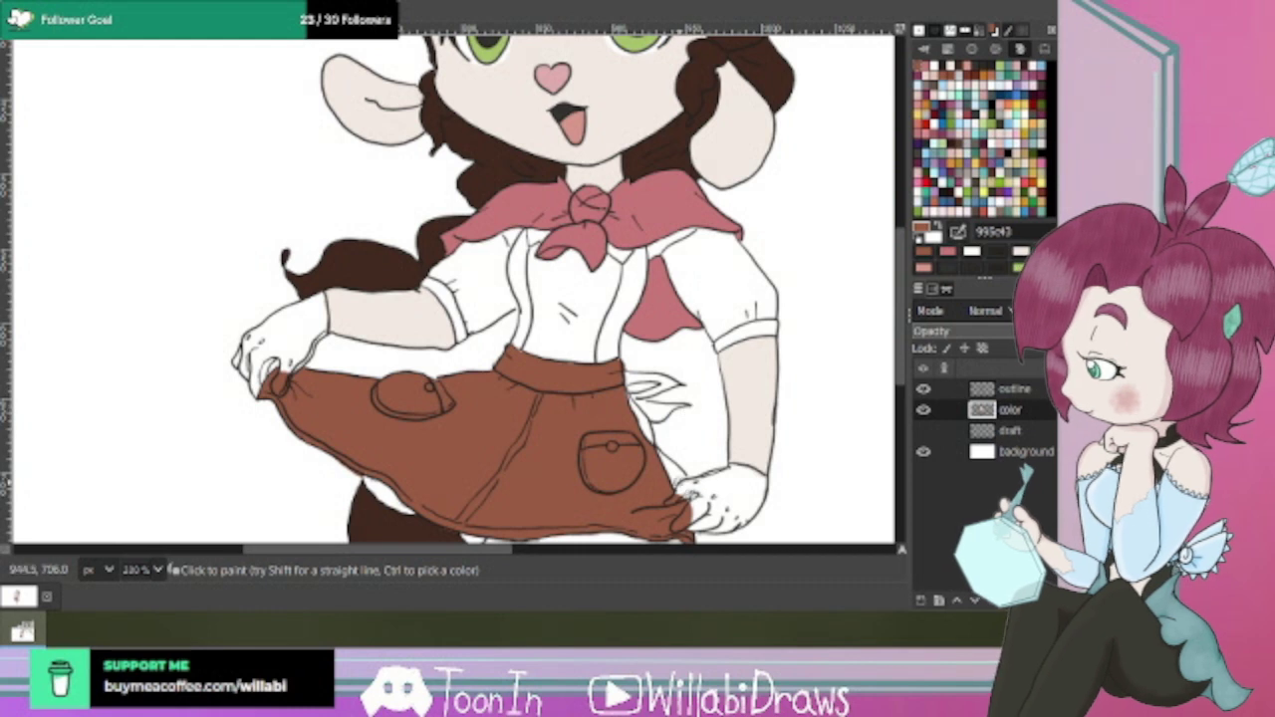
pyautogui.scroll(1, 698, 490)
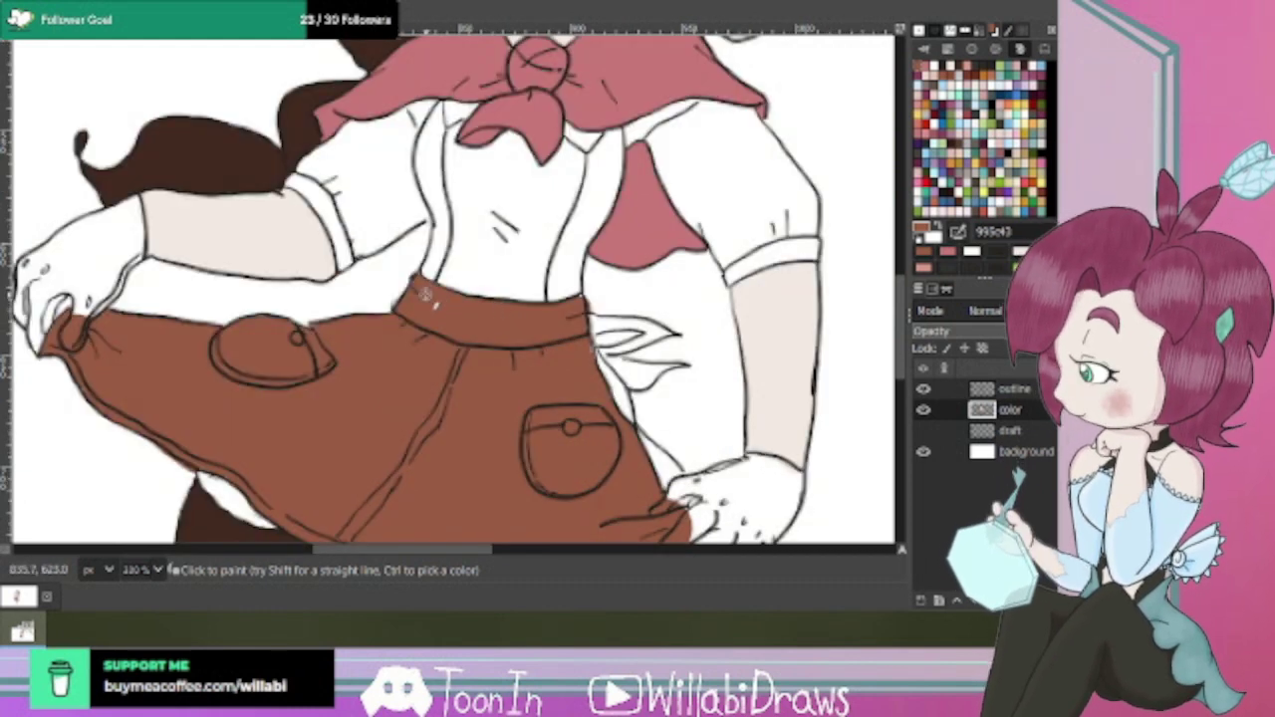
pyautogui.scroll(-3, 889, 294)
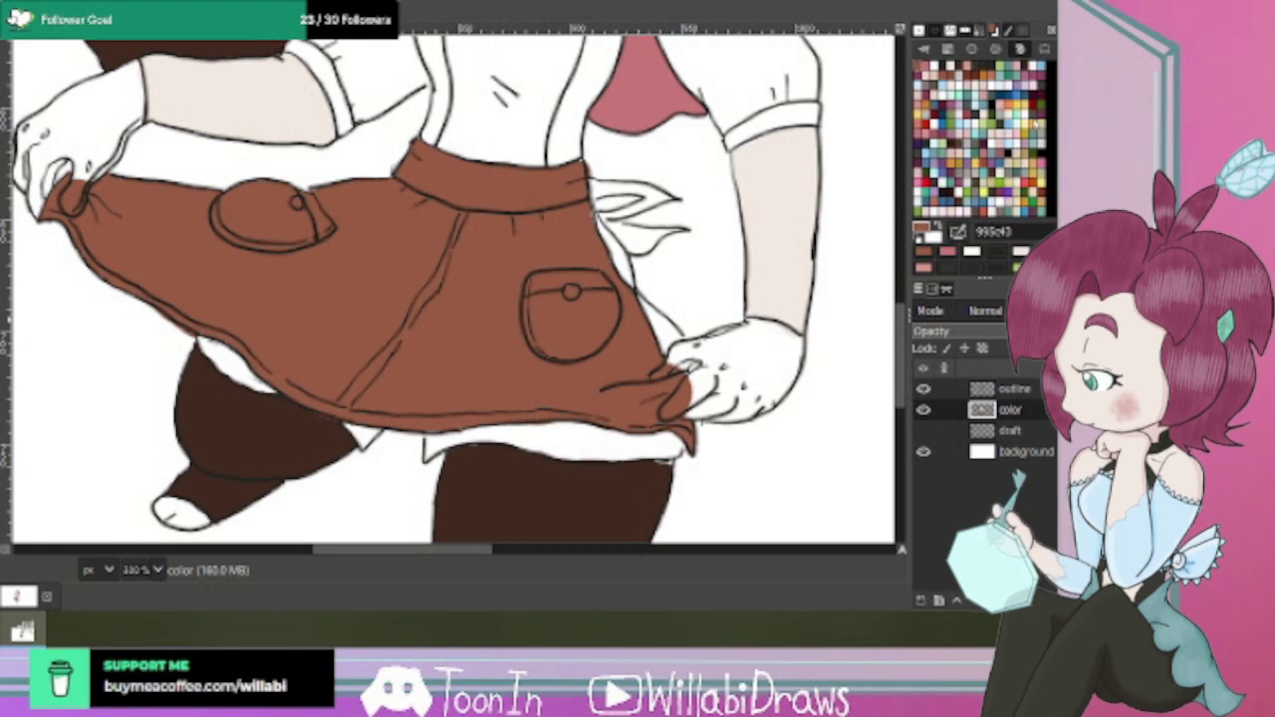
# Paint the apron's bow ribbons behind the waist with dark brown 5b4942.
pyautogui.click(982, 213)
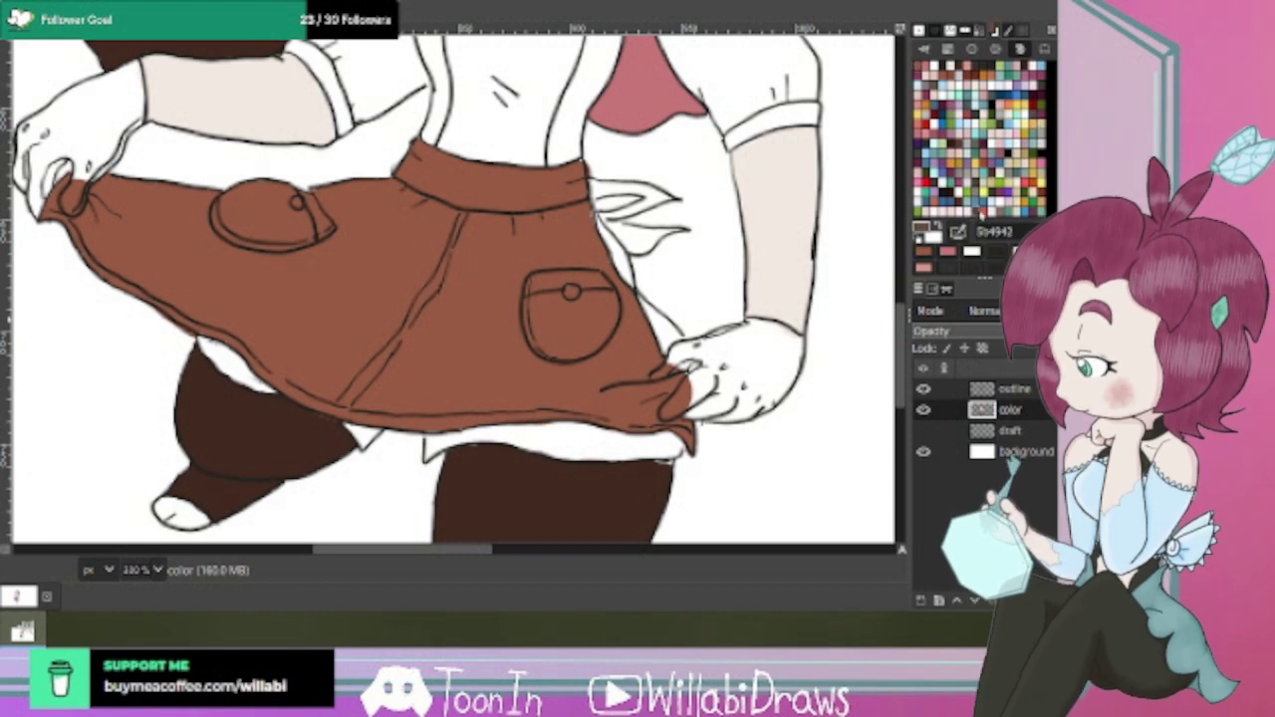
pyautogui.scroll(3, 905, 344)
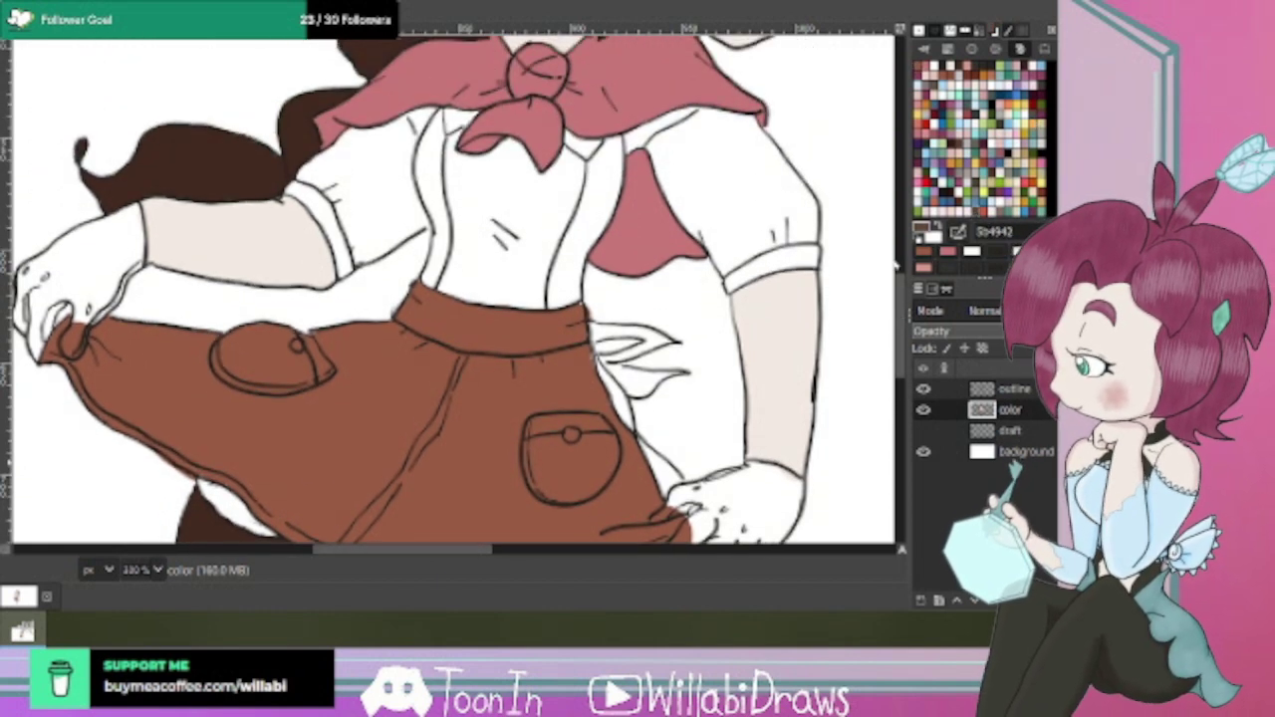
pyautogui.moveTo(640, 383)
pyautogui.mouseDown()
pyautogui.moveTo(686, 385)
pyautogui.moveTo(646, 397)
pyautogui.moveTo(631, 386)
pyautogui.moveTo(646, 373)
pyautogui.moveTo(627, 385)
pyautogui.moveTo(614, 369)
pyautogui.moveTo(701, 387)
pyautogui.moveTo(635, 387)
pyautogui.moveTo(614, 367)
pyautogui.moveTo(647, 375)
pyautogui.moveTo(624, 373)
pyautogui.moveTo(635, 382)
pyautogui.moveTo(657, 367)
pyautogui.moveTo(604, 359)
pyautogui.moveTo(672, 353)
pyautogui.moveTo(629, 355)
pyautogui.moveTo(678, 334)
pyautogui.moveTo(593, 329)
pyautogui.moveTo(680, 344)
pyautogui.mouseUp()
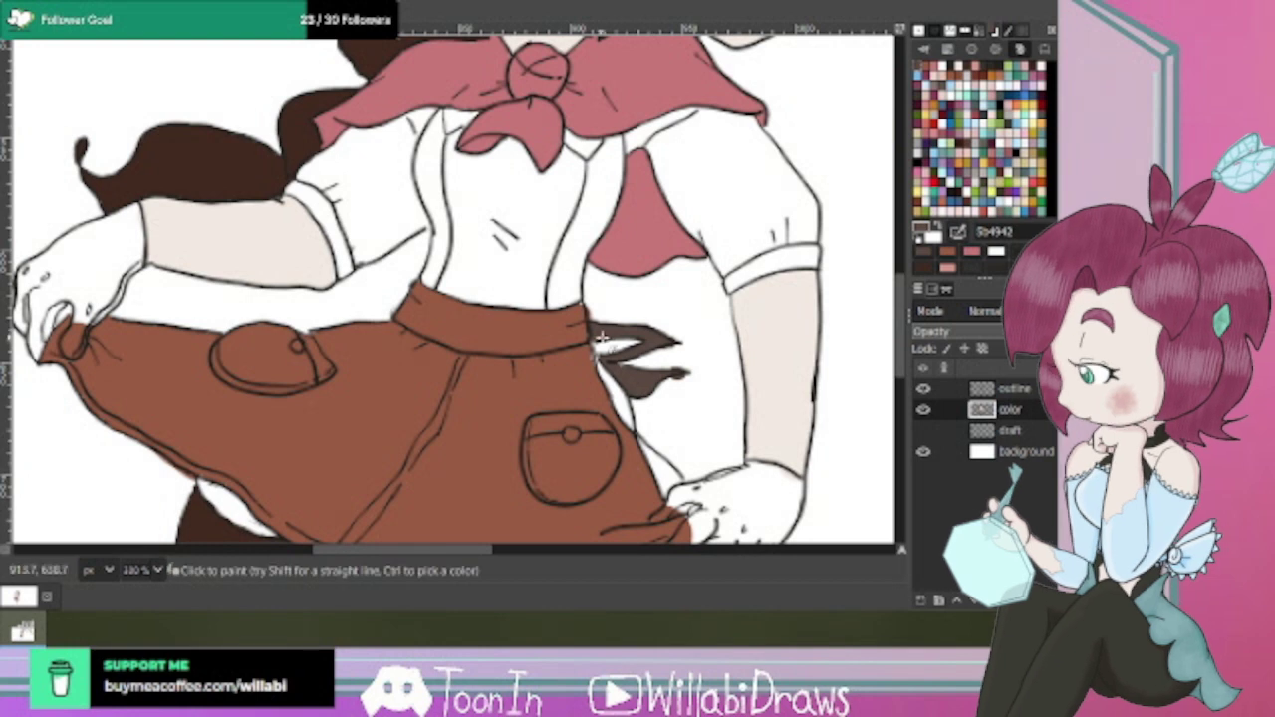
pyautogui.scroll(4, 609, 344)
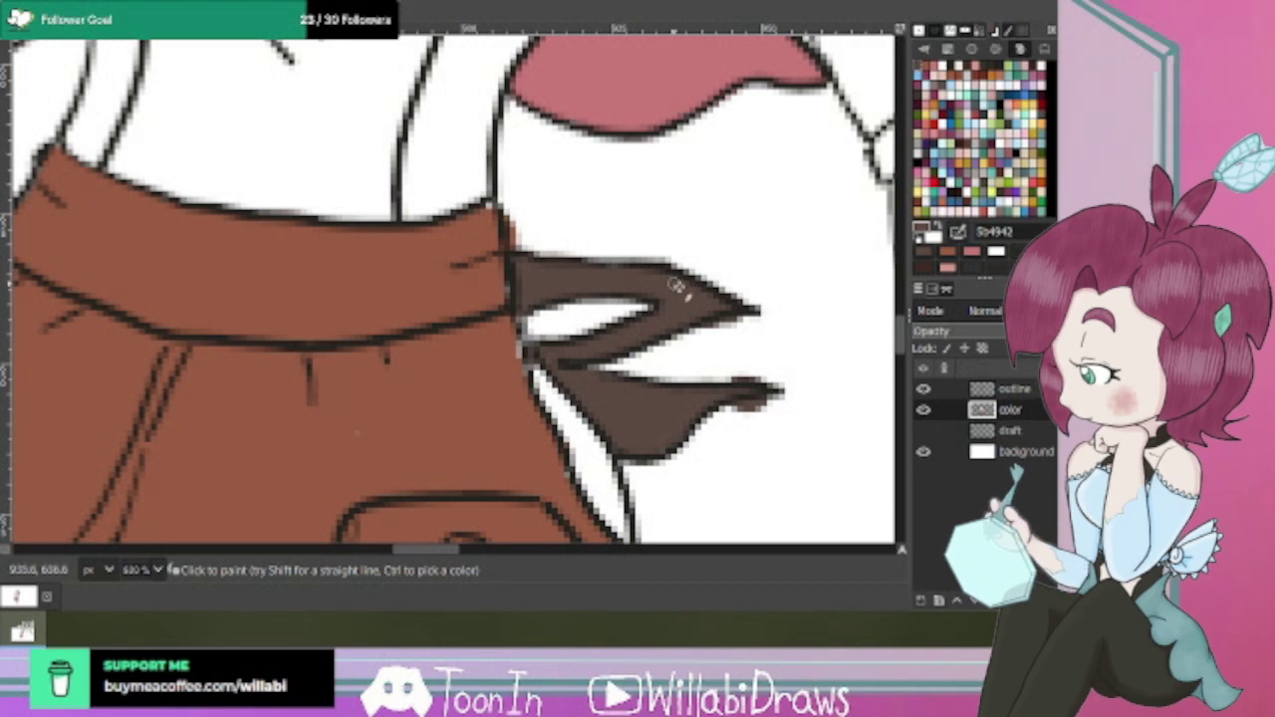
pyautogui.scroll(-1, 745, 335)
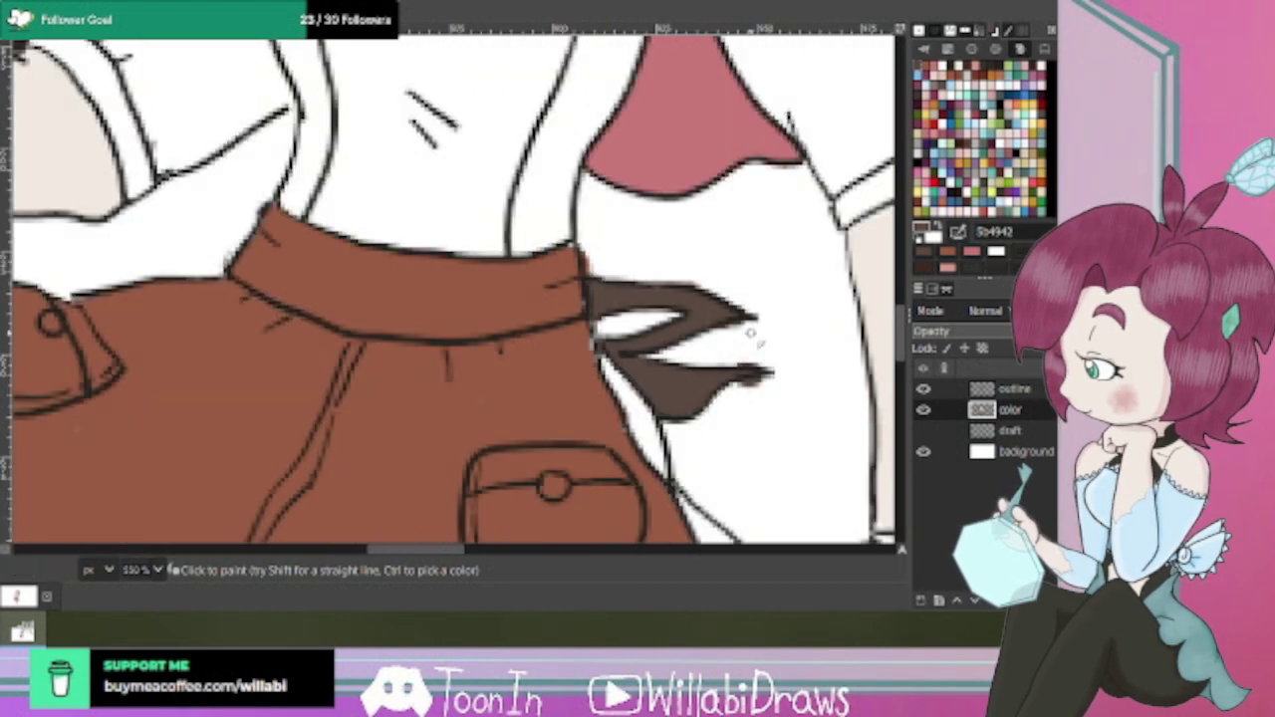
# Return to brown 995c43, and erase the paint spilling past the outline at the bow ribbons' tips and along the apron's hem.
pyautogui.click(924, 68)
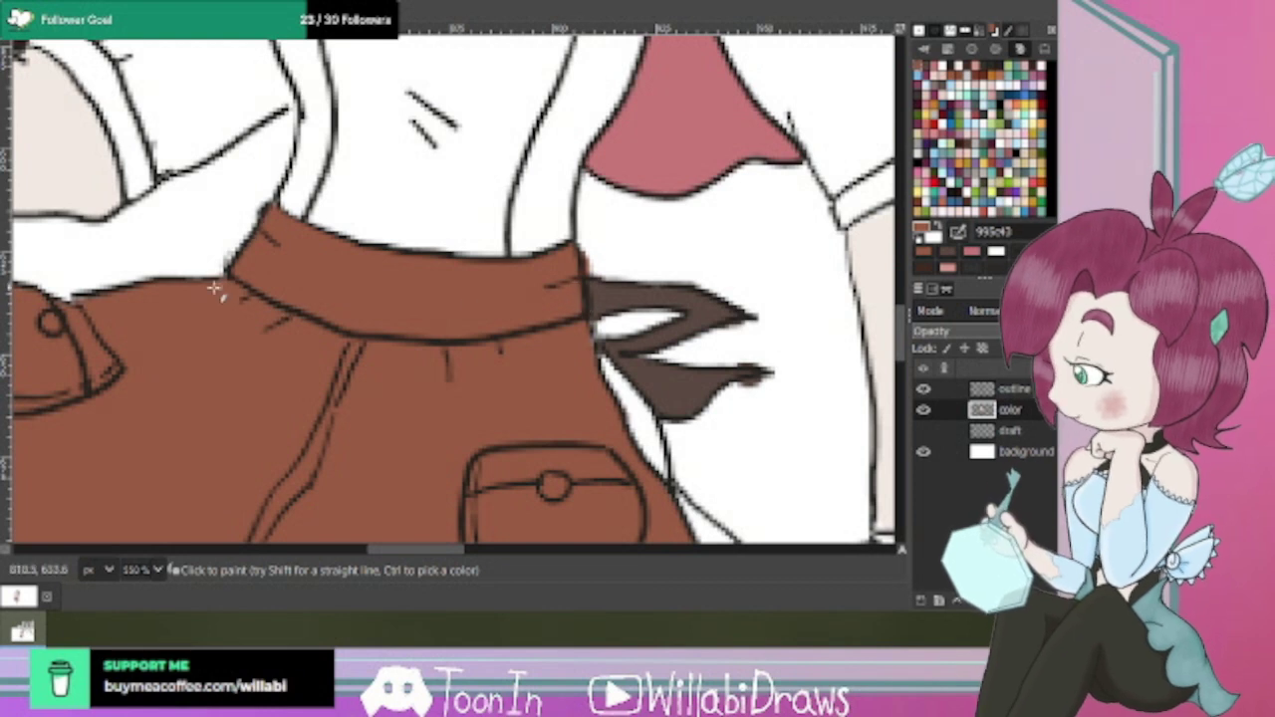
pyautogui.scroll(-5, 641, 389)
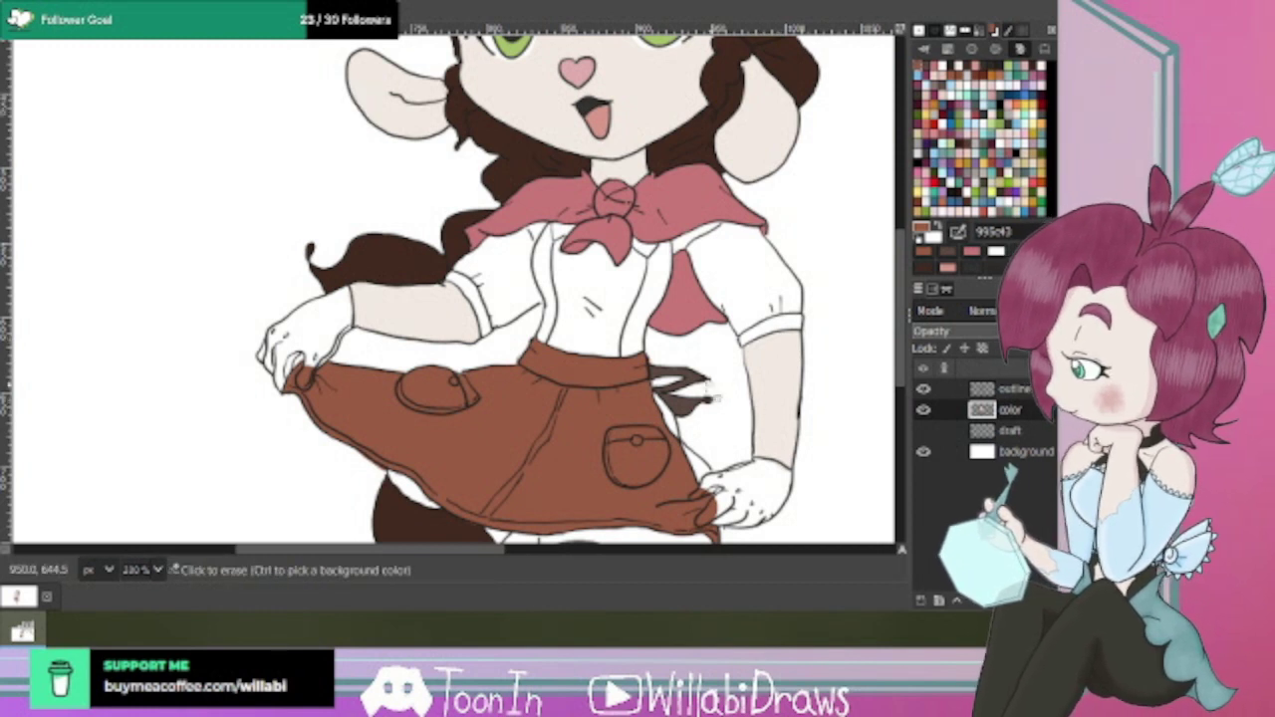
pyautogui.scroll(4, 737, 417)
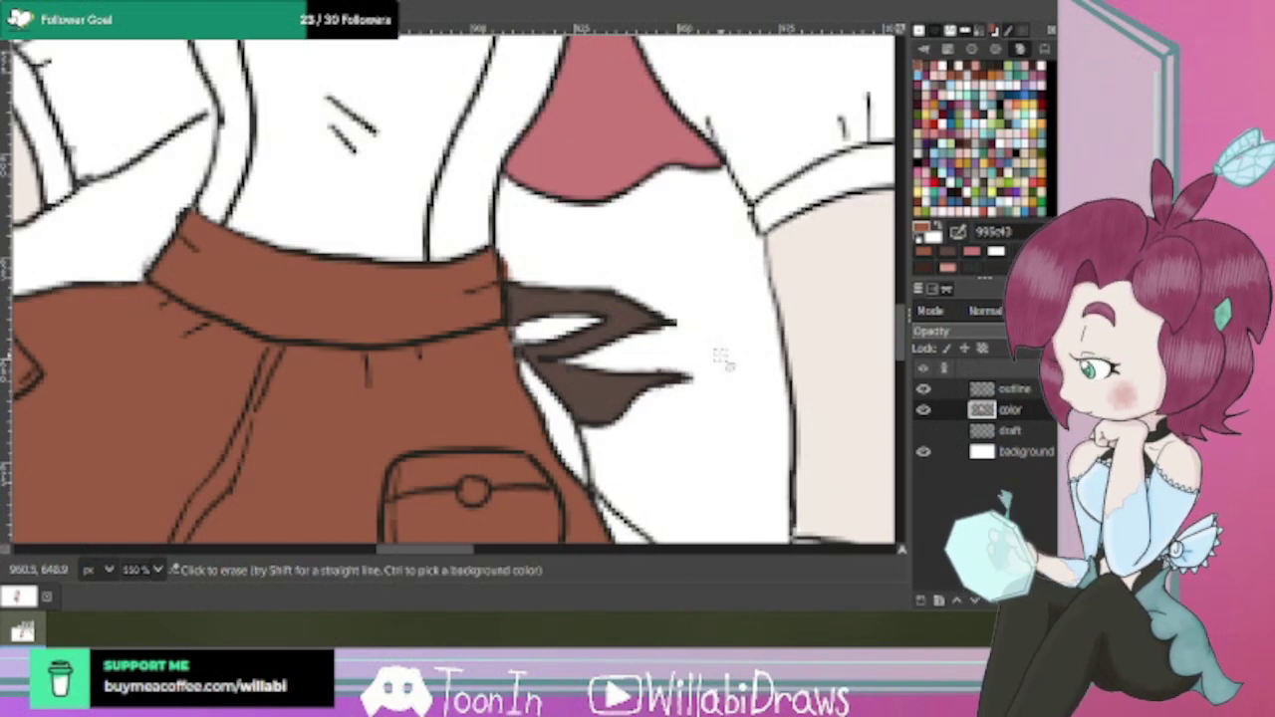
pyautogui.moveTo(899, 332); pyautogui.dragTo(896, 387)
pyautogui.scroll(-1, 740, 362)
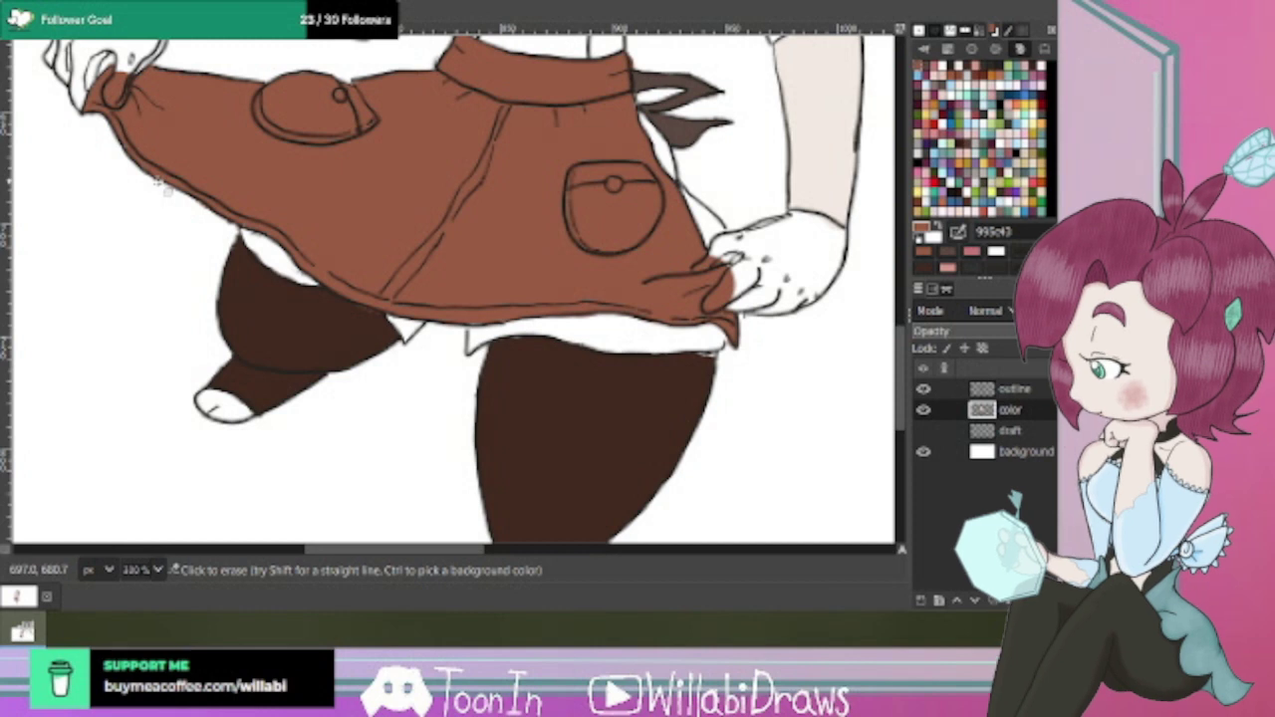
# Fill the gap at the top of the front stocking, just under the petticoat hem, with dark brown 422a20.
pyautogui.click(972, 71)
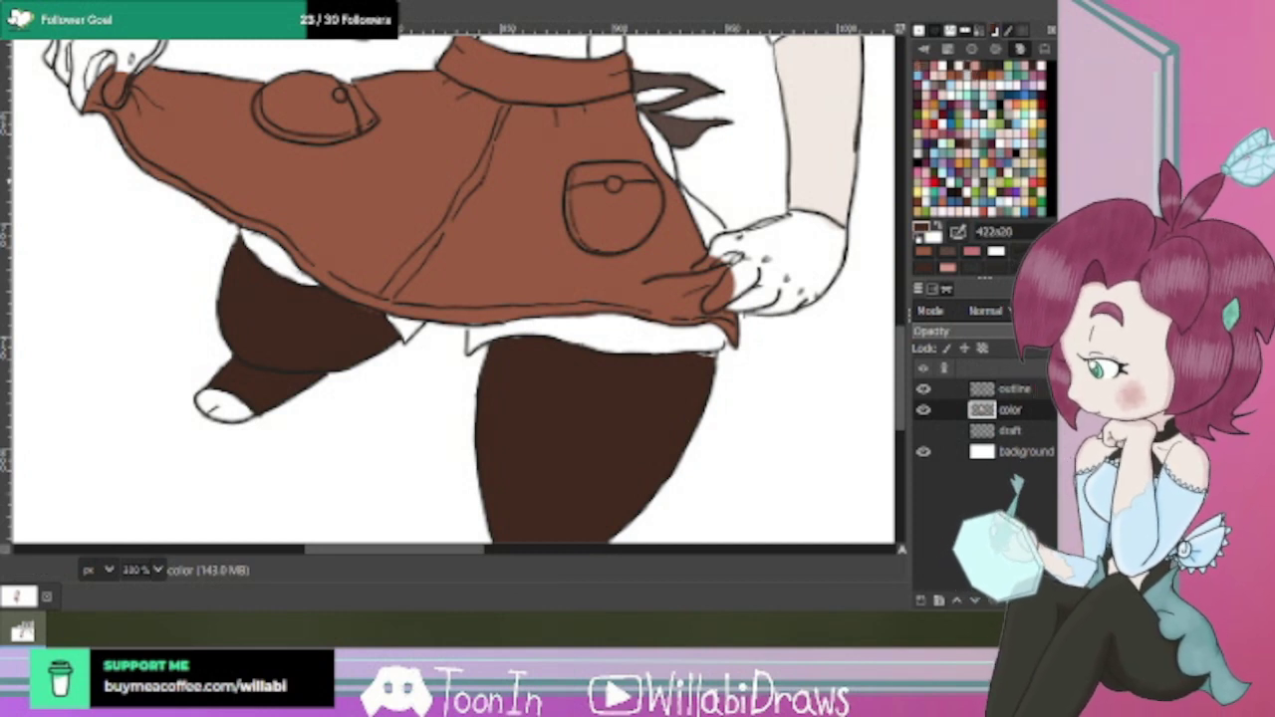
pyautogui.click(2, 95)
pyautogui.moveTo(705, 361)
pyautogui.mouseDown()
pyautogui.moveTo(672, 360)
pyautogui.moveTo(710, 353)
pyautogui.moveTo(703, 397)
pyautogui.mouseUp()
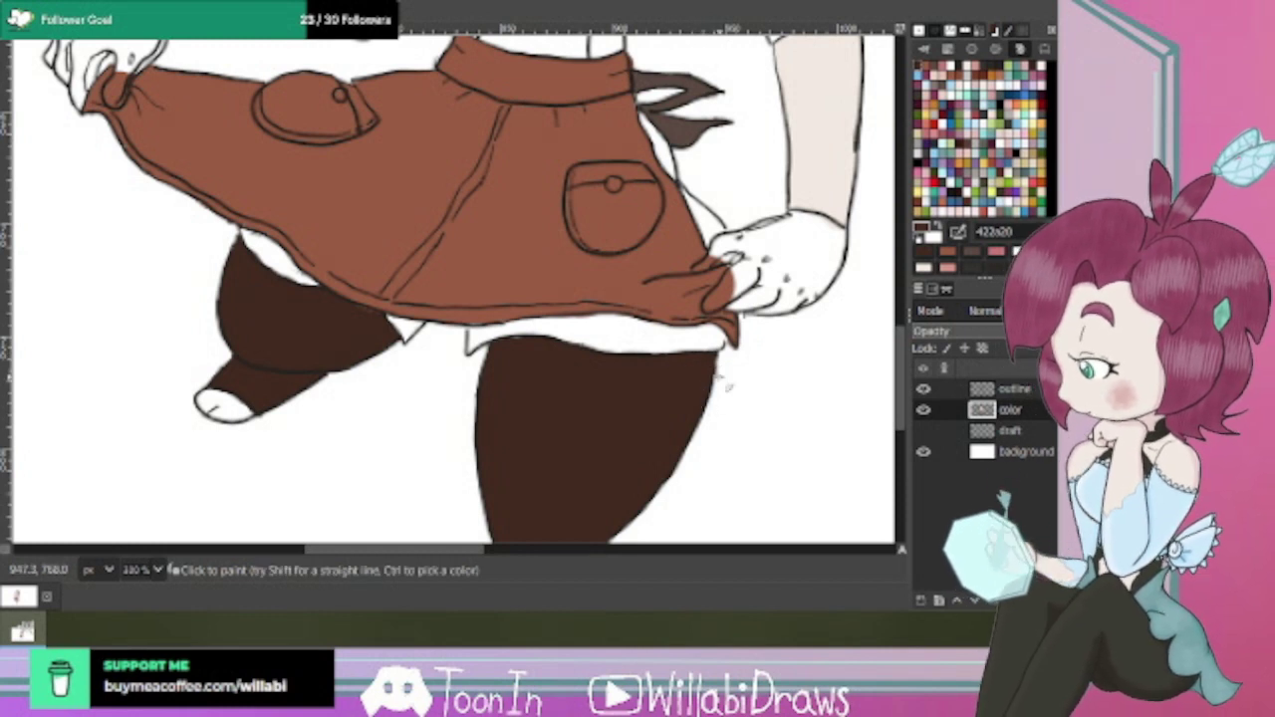
# Paint the lowered hand's fingers white where the apron's brown overlaps them.
pyautogui.click(951, 68)
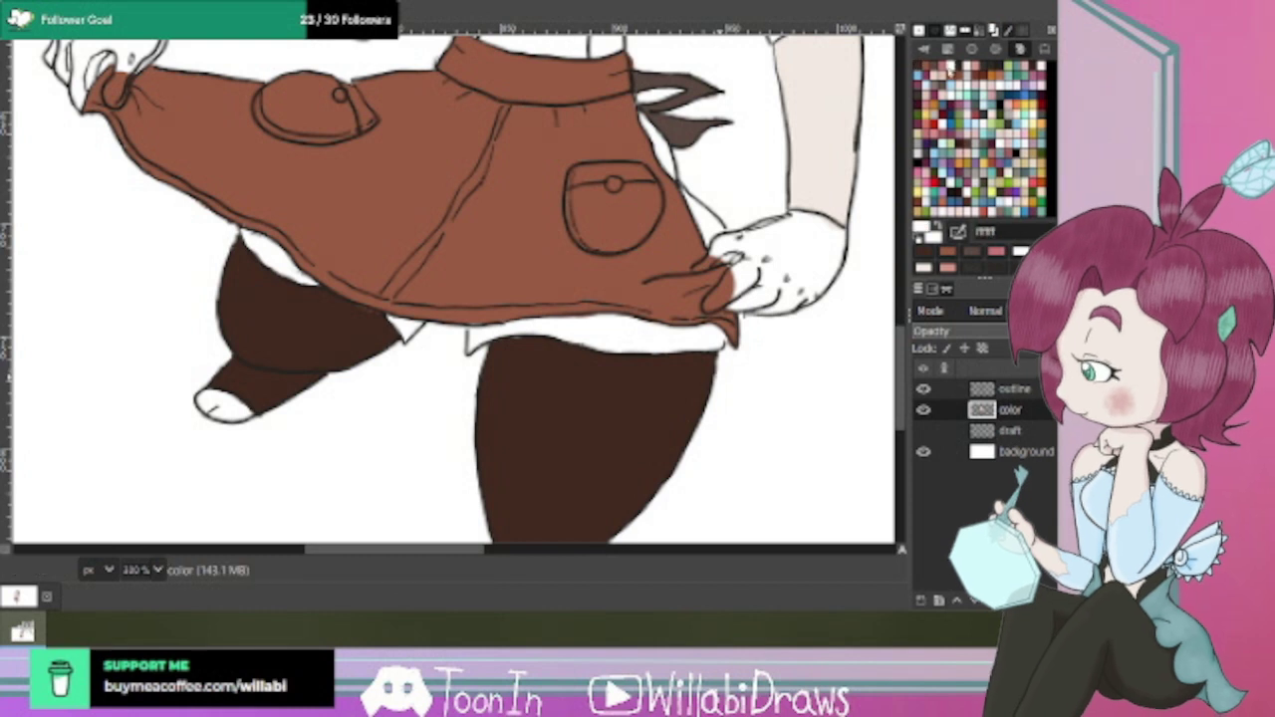
pyautogui.scroll(1, 742, 257)
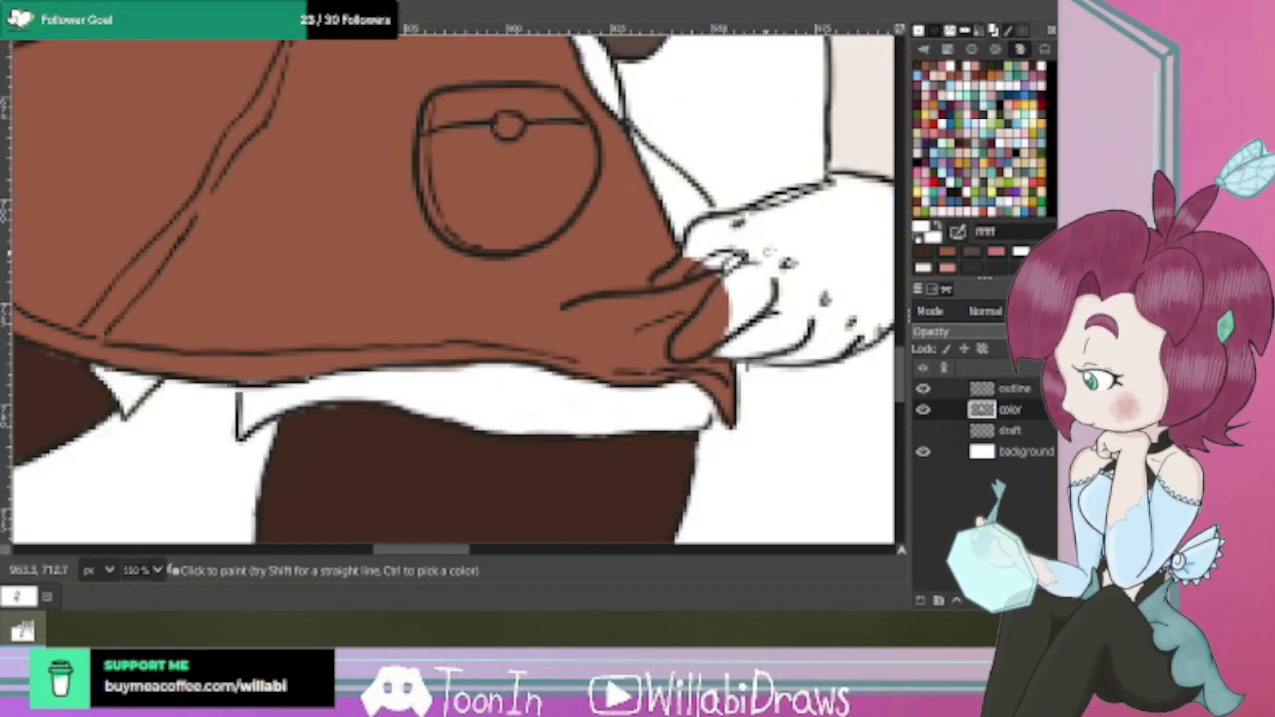
pyautogui.moveTo(728, 268)
pyautogui.mouseDown()
pyautogui.moveTo(707, 274)
pyautogui.moveTo(718, 262)
pyautogui.mouseUp()
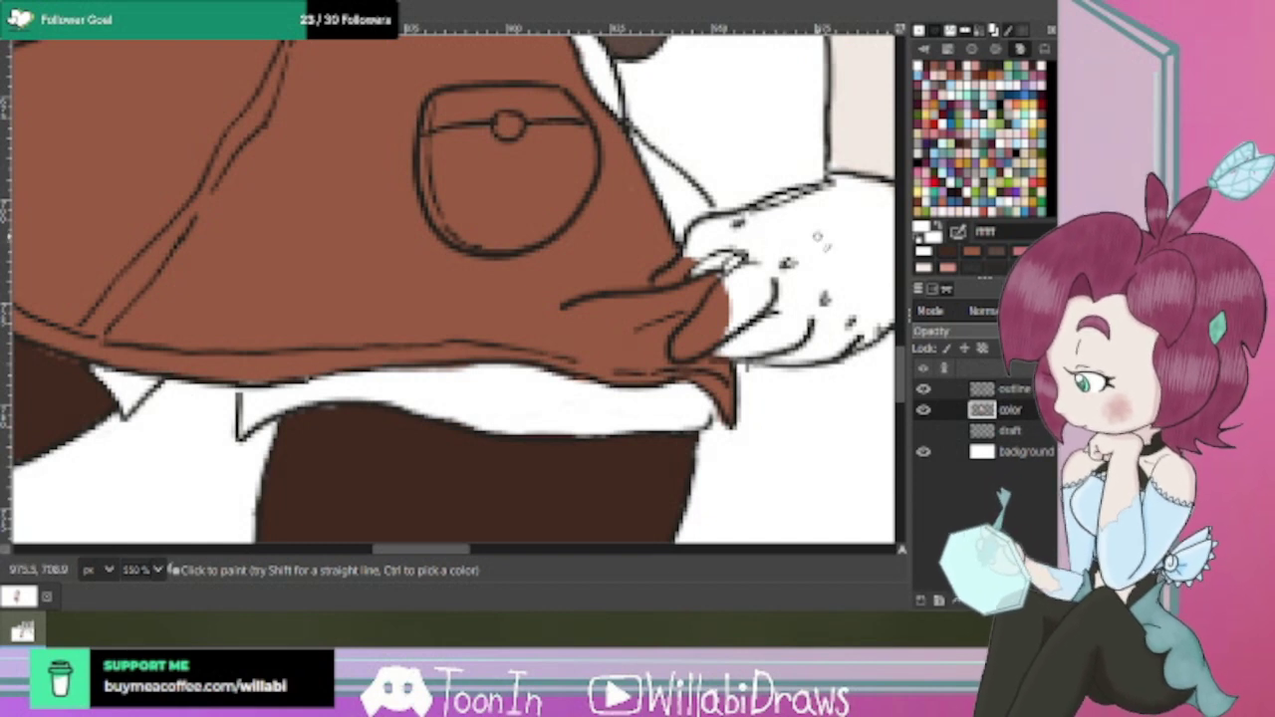
# Try 5d4317, darkened from swatch ba9556, as a glove colour on the raised hand, and undo the test stroke.
pyautogui.scroll(-4, 817, 236)
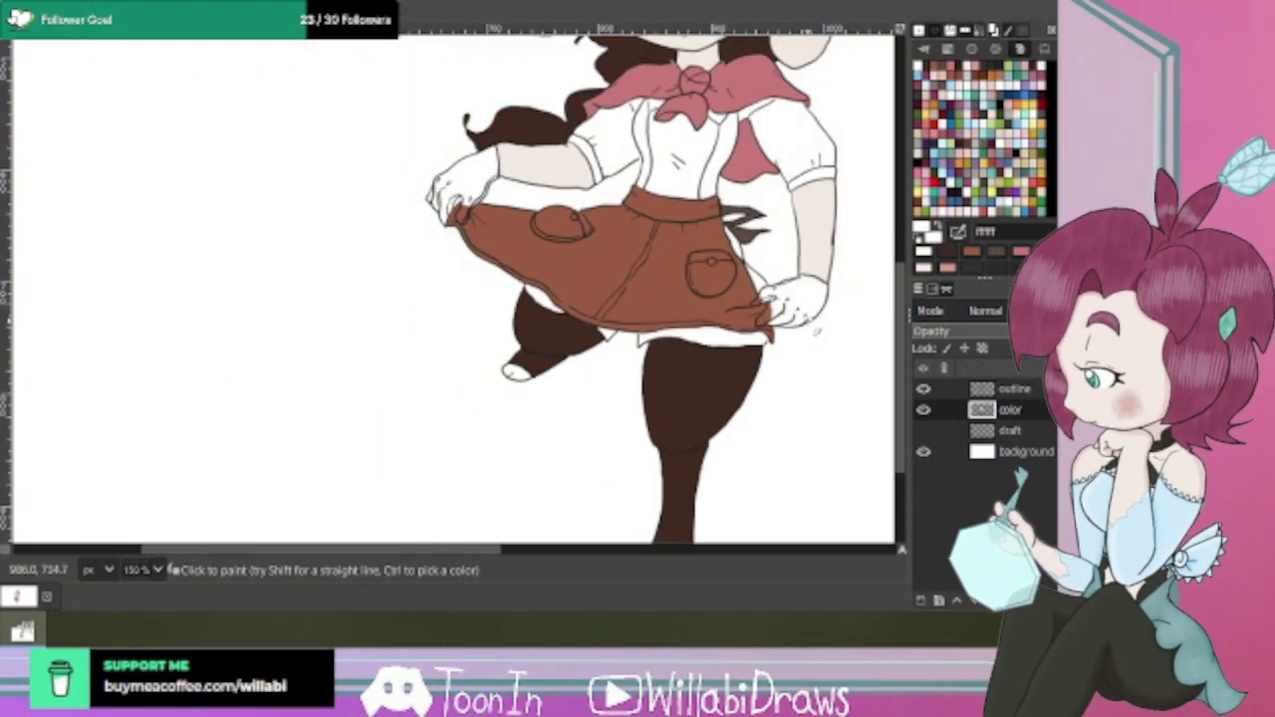
pyautogui.hscroll(5, 697, 418)
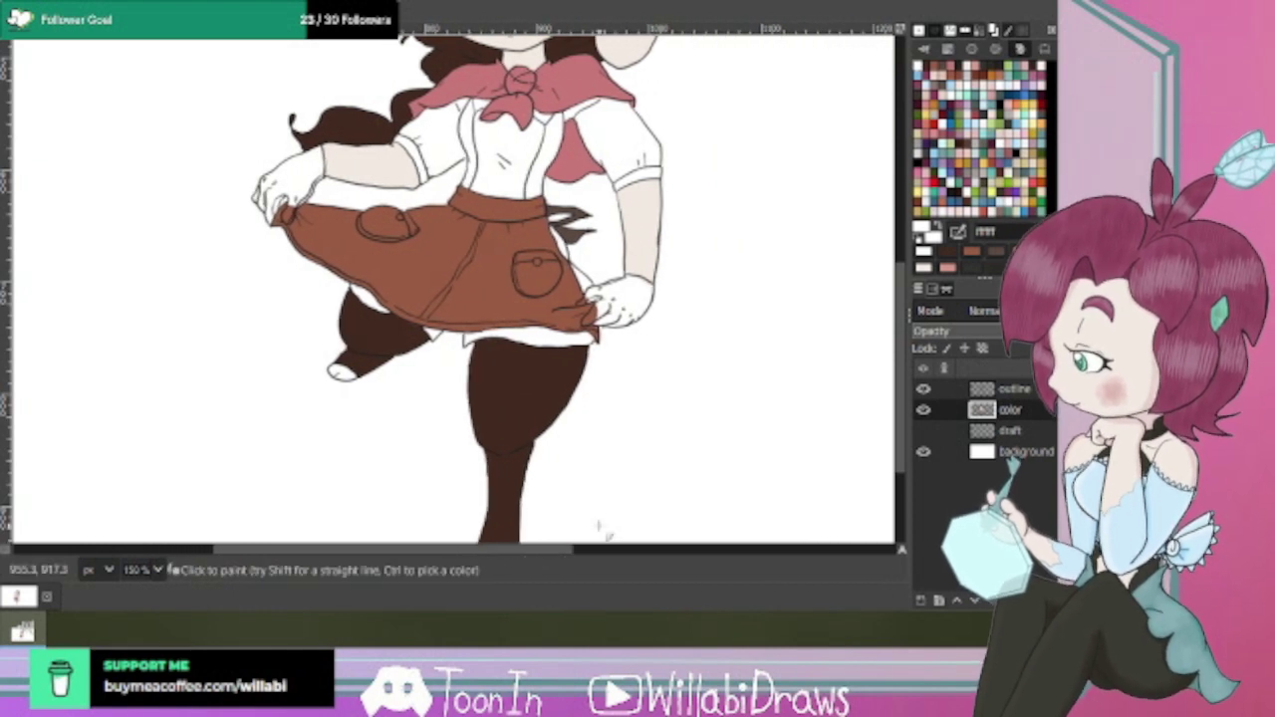
pyautogui.scroll(3, 602, 525)
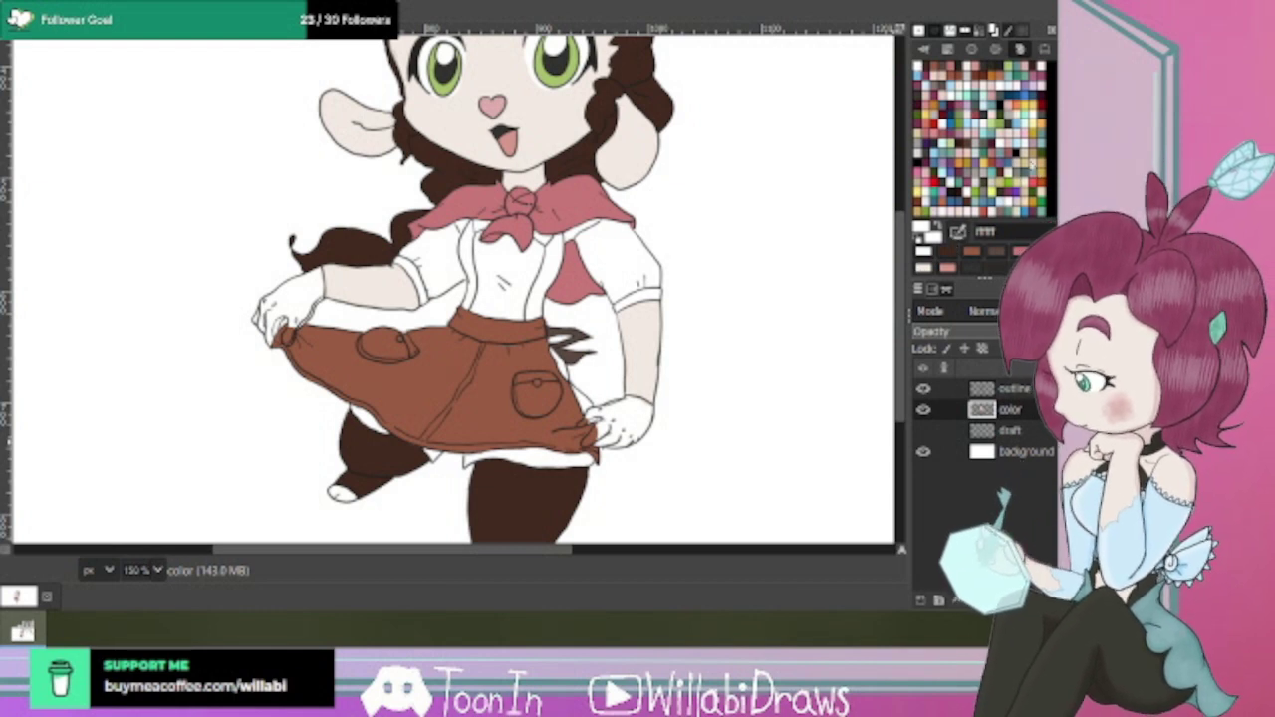
pyautogui.click(1032, 161)
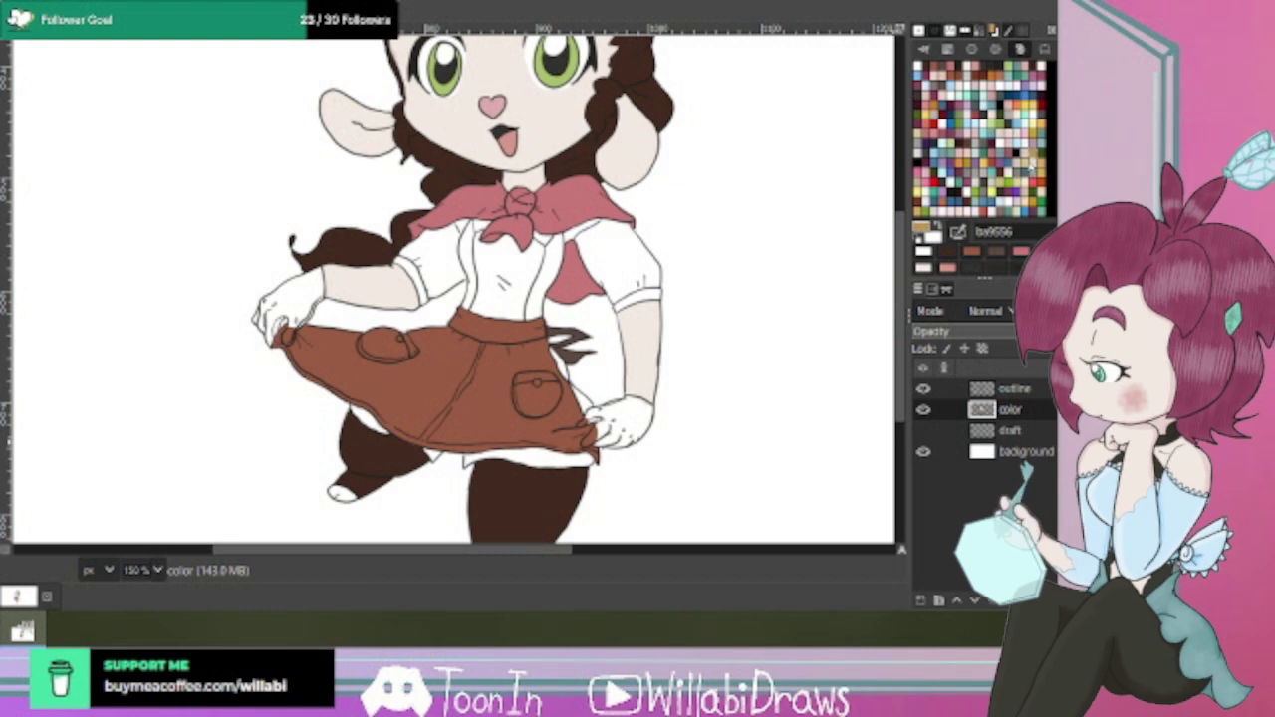
pyautogui.click(921, 228)
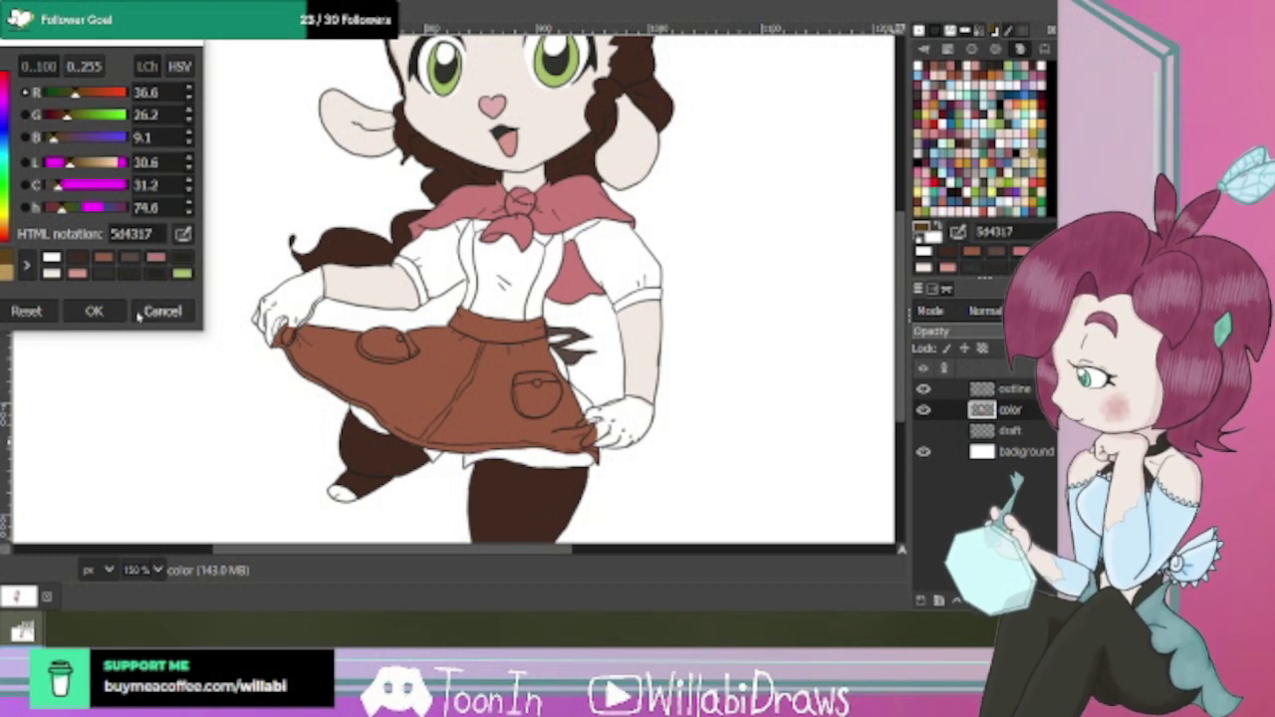
pyautogui.click(94, 311)
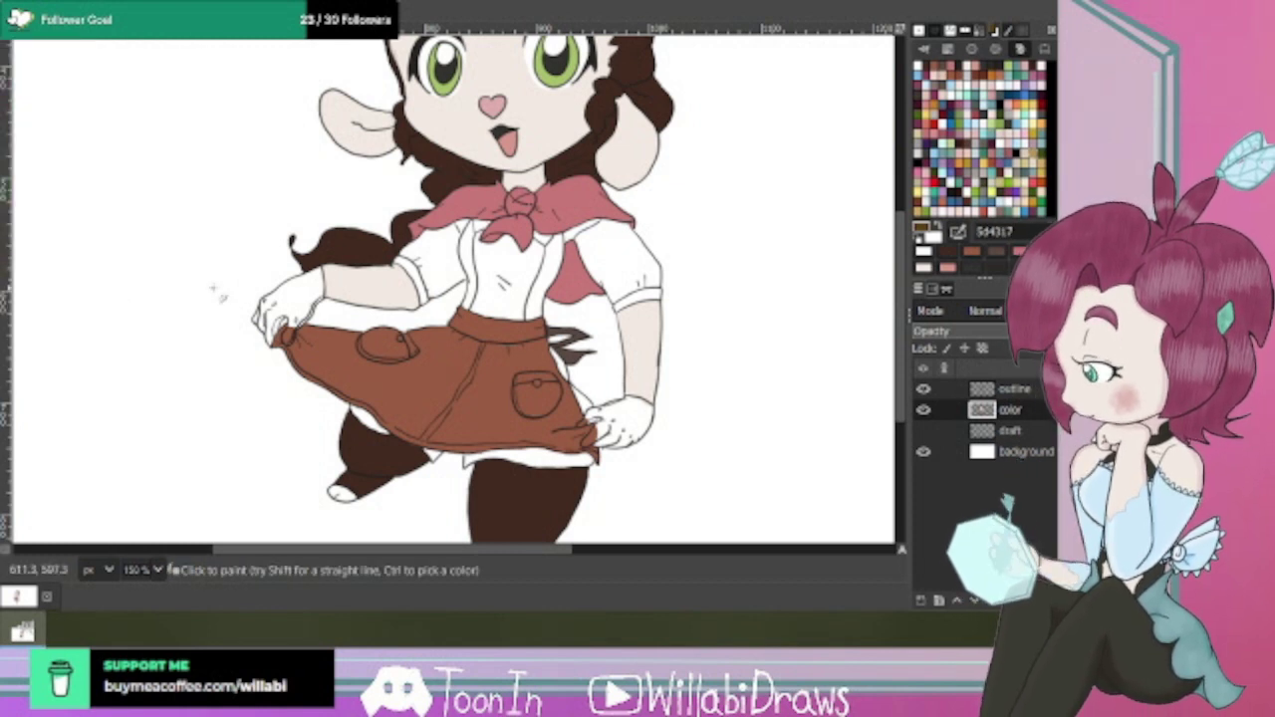
pyautogui.moveTo(291, 299); pyautogui.dragTo(296, 302)
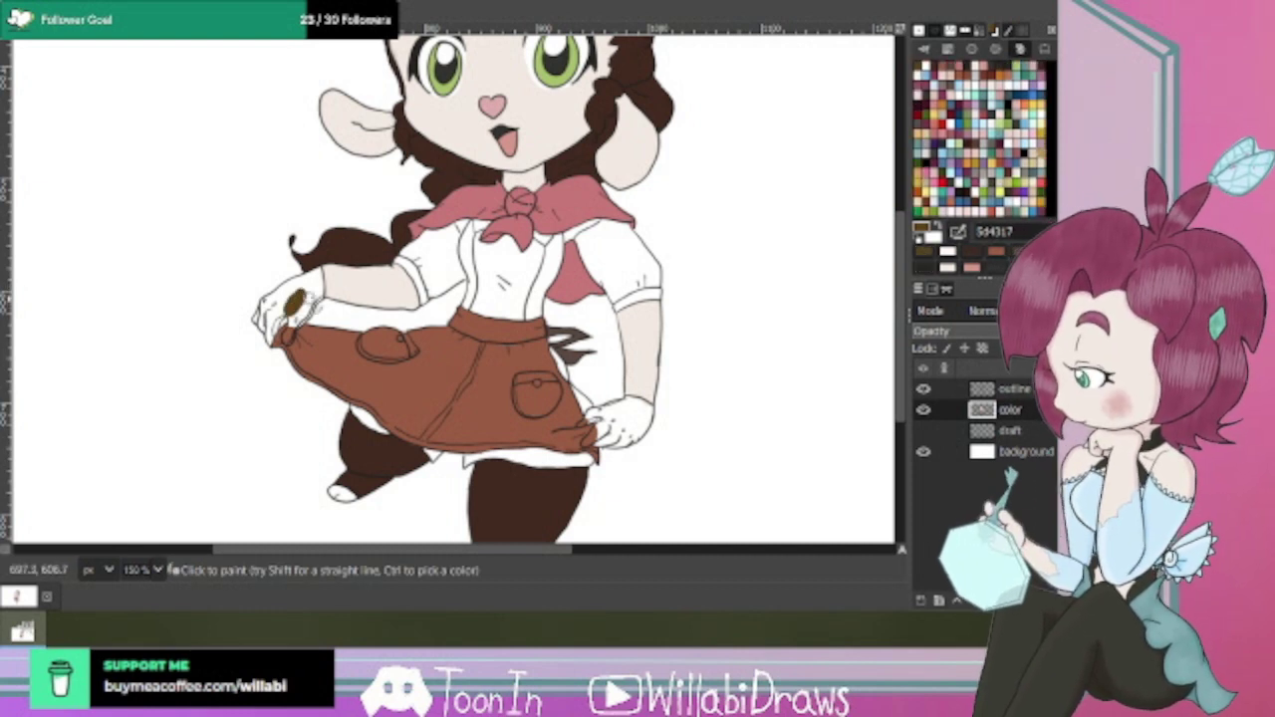
pyautogui.hotkey('ctrl', 'z')
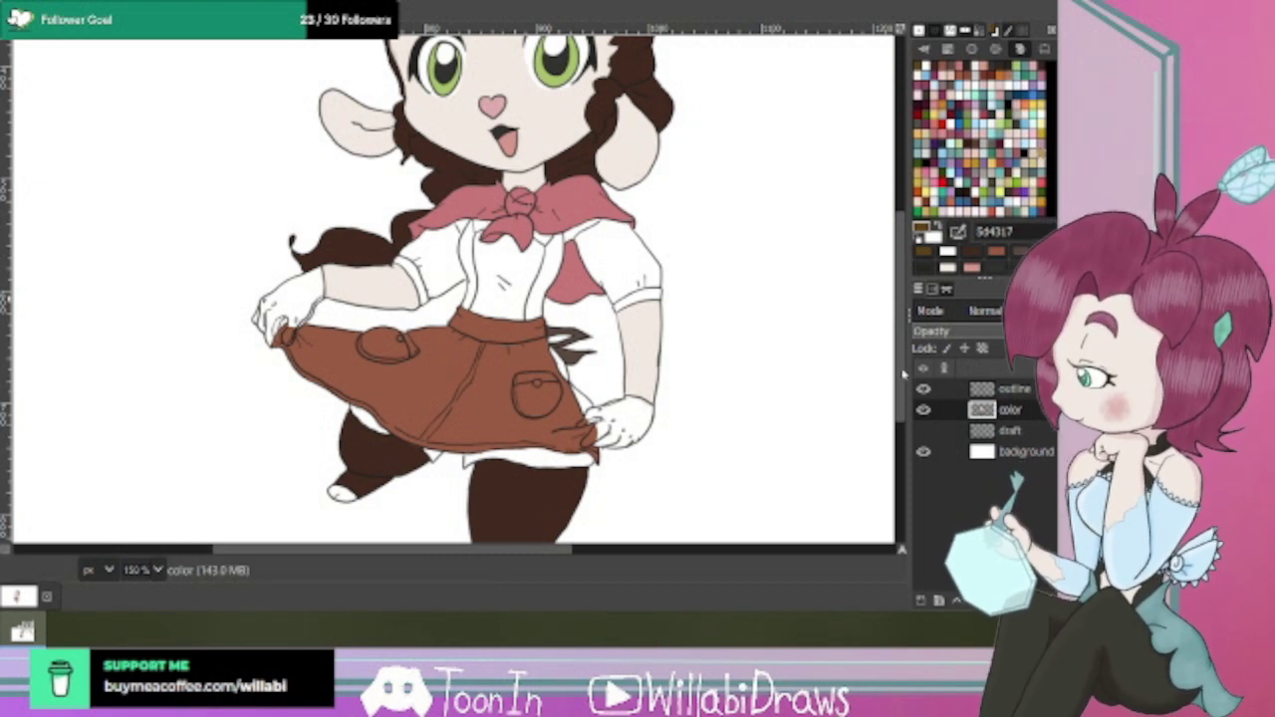
# Darken the orange swatch c37423 to 97520c and paint a first patch on the raised hand's glove.
pyautogui.click(1001, 75)
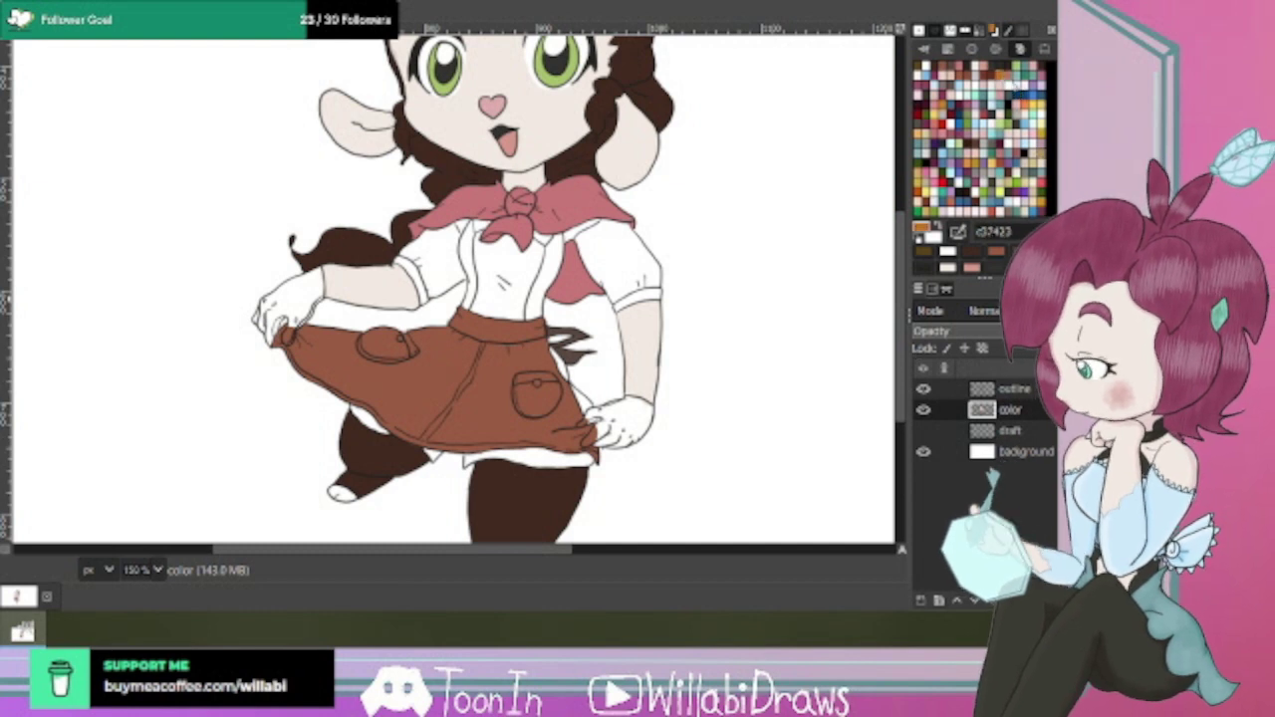
pyautogui.click(921, 228)
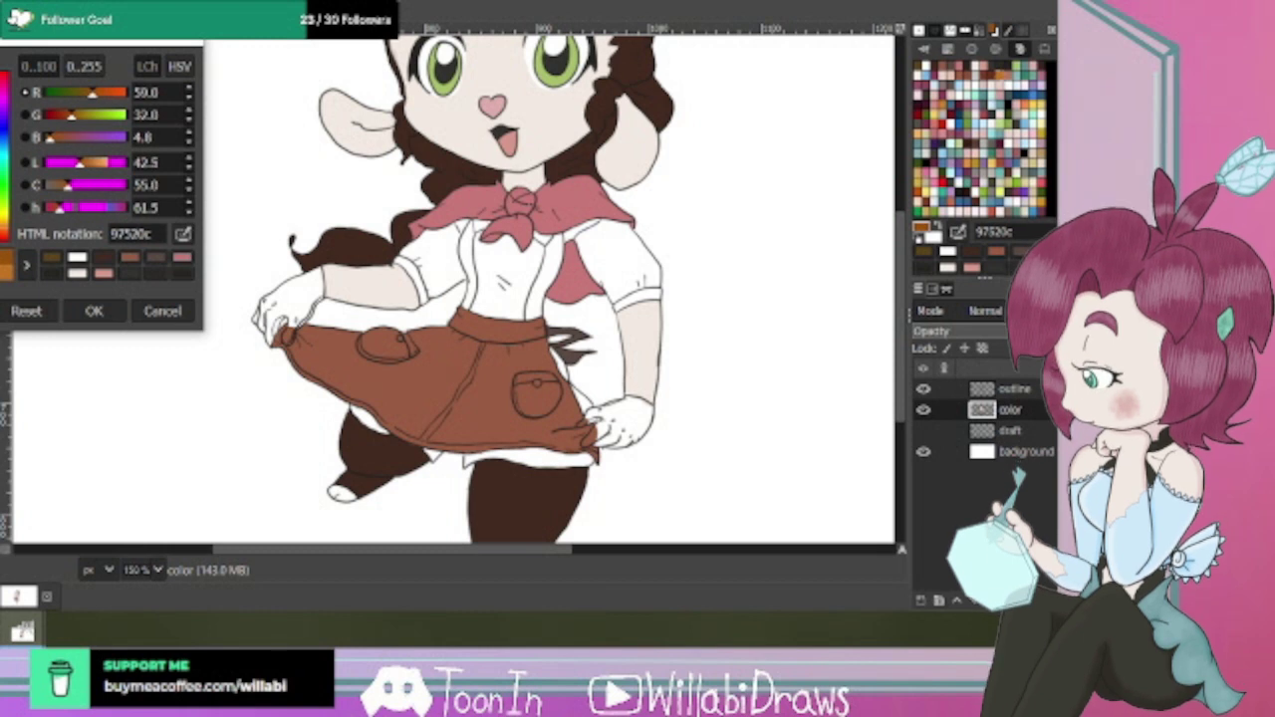
pyautogui.click(95, 312)
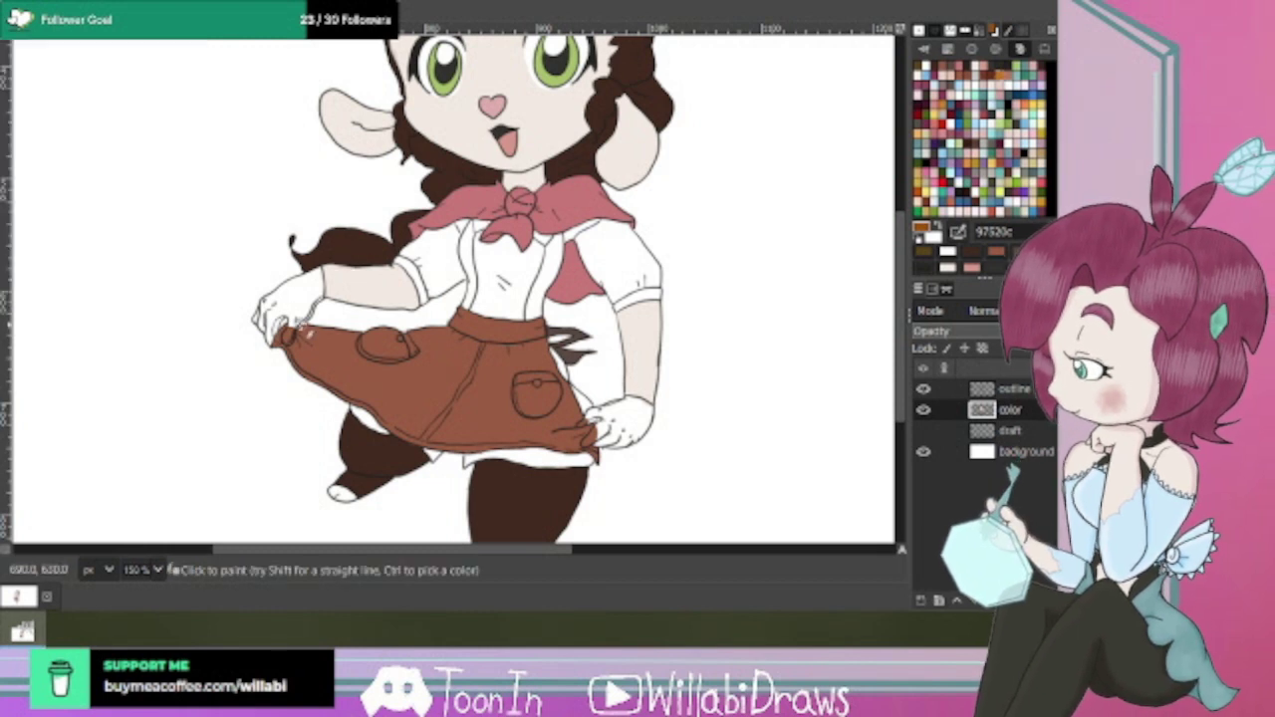
pyautogui.moveTo(295, 310); pyautogui.dragTo(298, 300)
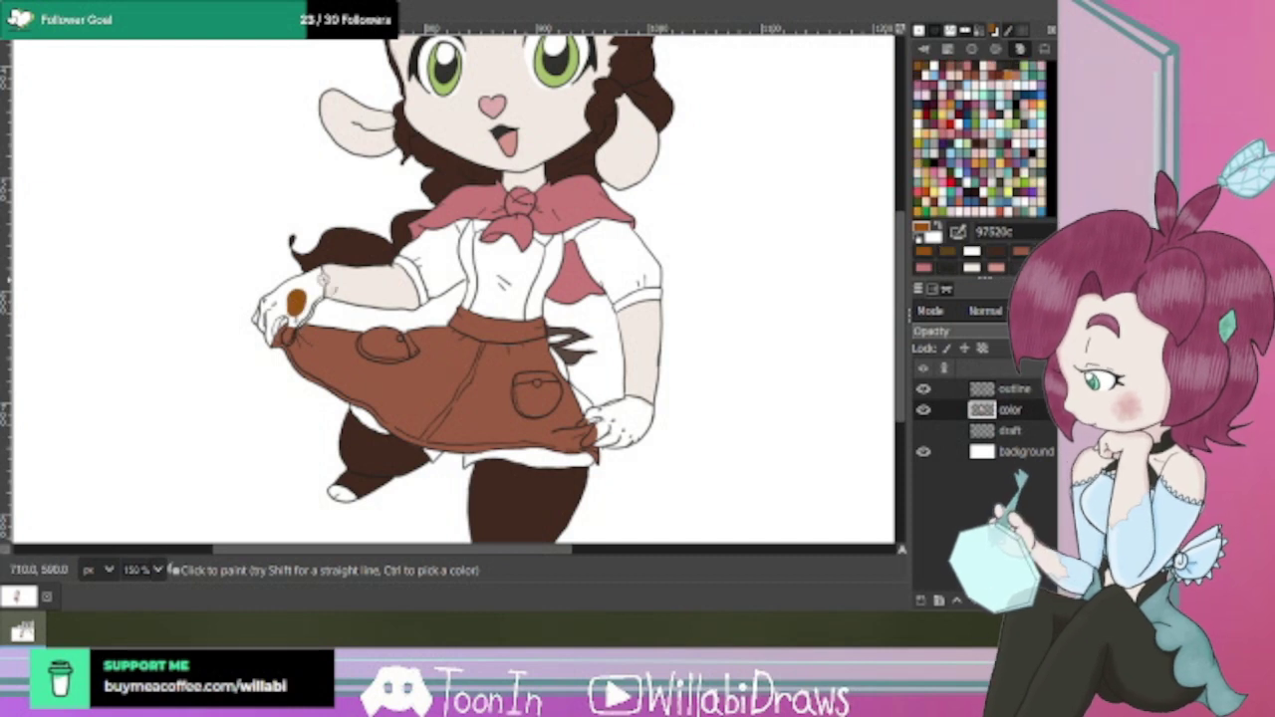
# Fill the rest of the raised hand's glove, including the thumb and fingers, with orange-brown 97520c.
pyautogui.scroll(3, 313, 304)
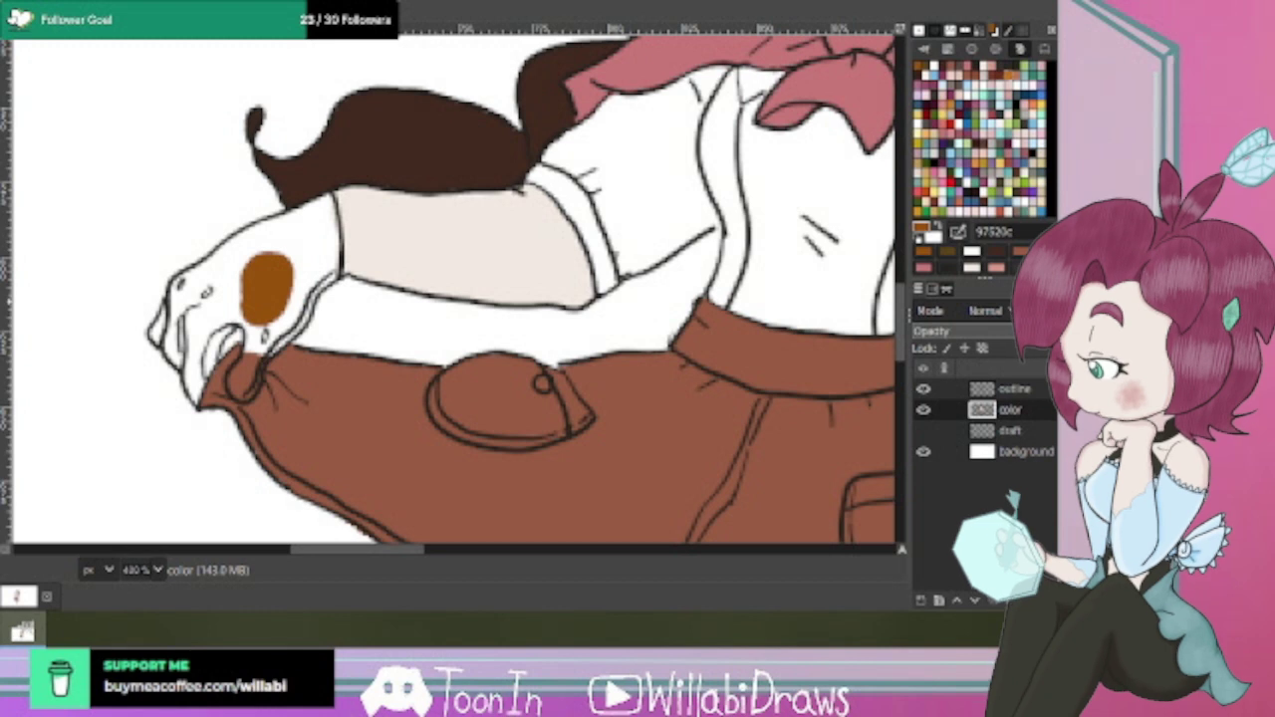
pyautogui.moveTo(267, 307)
pyautogui.mouseDown()
pyautogui.moveTo(279, 334)
pyautogui.moveTo(289, 310)
pyautogui.moveTo(247, 363)
pyautogui.moveTo(251, 391)
pyautogui.moveTo(264, 334)
pyautogui.moveTo(251, 360)
pyautogui.moveTo(309, 311)
pyautogui.moveTo(299, 289)
pyautogui.moveTo(275, 319)
pyautogui.moveTo(277, 349)
pyautogui.moveTo(251, 329)
pyautogui.moveTo(311, 261)
pyautogui.moveTo(294, 284)
pyautogui.moveTo(328, 284)
pyautogui.moveTo(327, 242)
pyautogui.moveTo(299, 279)
pyautogui.moveTo(322, 262)
pyautogui.moveTo(332, 271)
pyautogui.moveTo(337, 247)
pyautogui.moveTo(321, 219)
pyautogui.moveTo(313, 227)
pyautogui.moveTo(329, 227)
pyautogui.mouseUp()
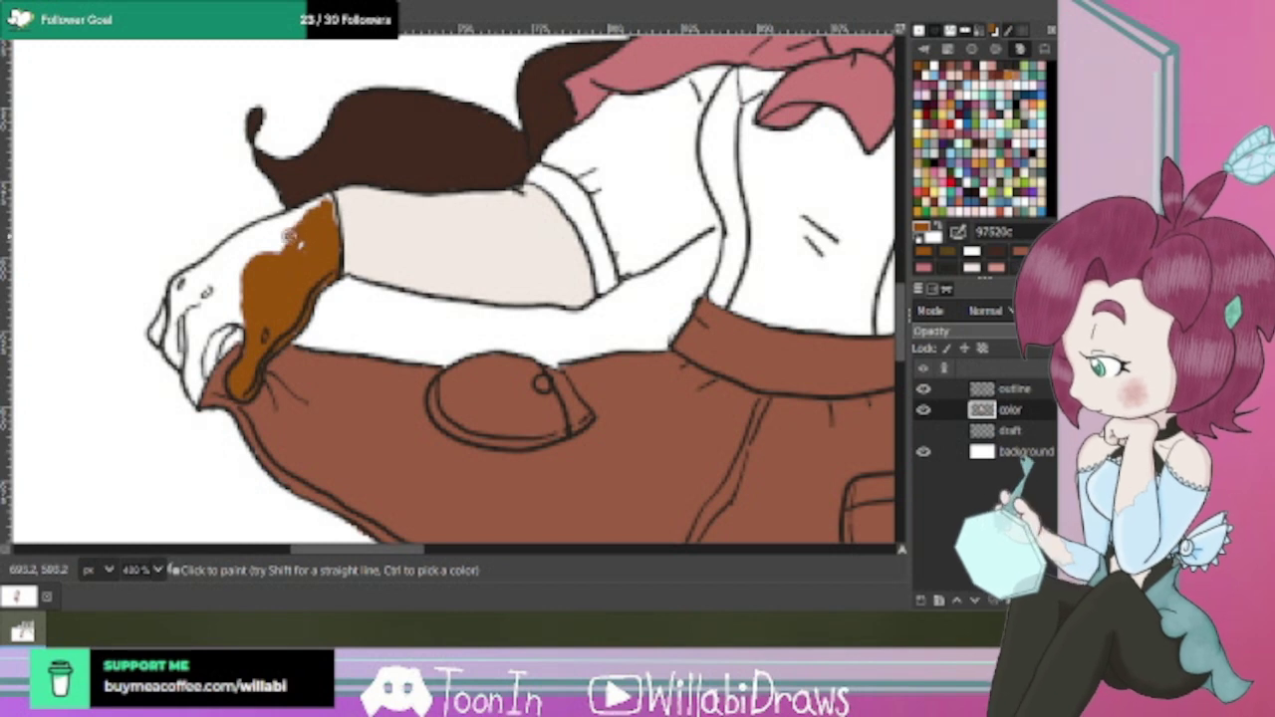
pyautogui.moveTo(328, 202)
pyautogui.mouseDown()
pyautogui.moveTo(291, 265)
pyautogui.moveTo(281, 241)
pyautogui.moveTo(319, 208)
pyautogui.moveTo(234, 284)
pyautogui.moveTo(282, 228)
pyautogui.moveTo(248, 255)
pyautogui.moveTo(322, 205)
pyautogui.moveTo(264, 237)
pyautogui.moveTo(288, 223)
pyautogui.moveTo(275, 227)
pyautogui.moveTo(236, 281)
pyautogui.moveTo(256, 237)
pyautogui.moveTo(300, 215)
pyautogui.moveTo(229, 265)
pyautogui.moveTo(231, 287)
pyautogui.moveTo(208, 283)
pyautogui.moveTo(235, 250)
pyautogui.moveTo(245, 244)
pyautogui.moveTo(222, 290)
pyautogui.moveTo(230, 250)
pyautogui.moveTo(252, 235)
pyautogui.moveTo(204, 289)
pyautogui.moveTo(234, 303)
pyautogui.moveTo(254, 286)
pyautogui.moveTo(247, 312)
pyautogui.moveTo(211, 312)
pyautogui.moveTo(209, 335)
pyautogui.moveTo(187, 332)
pyautogui.moveTo(211, 337)
pyautogui.moveTo(230, 312)
pyautogui.moveTo(192, 336)
pyautogui.mouseUp()
pyautogui.moveTo(194, 375)
pyautogui.mouseDown()
pyautogui.moveTo(218, 327)
pyautogui.moveTo(208, 297)
pyautogui.moveTo(211, 365)
pyautogui.mouseUp()
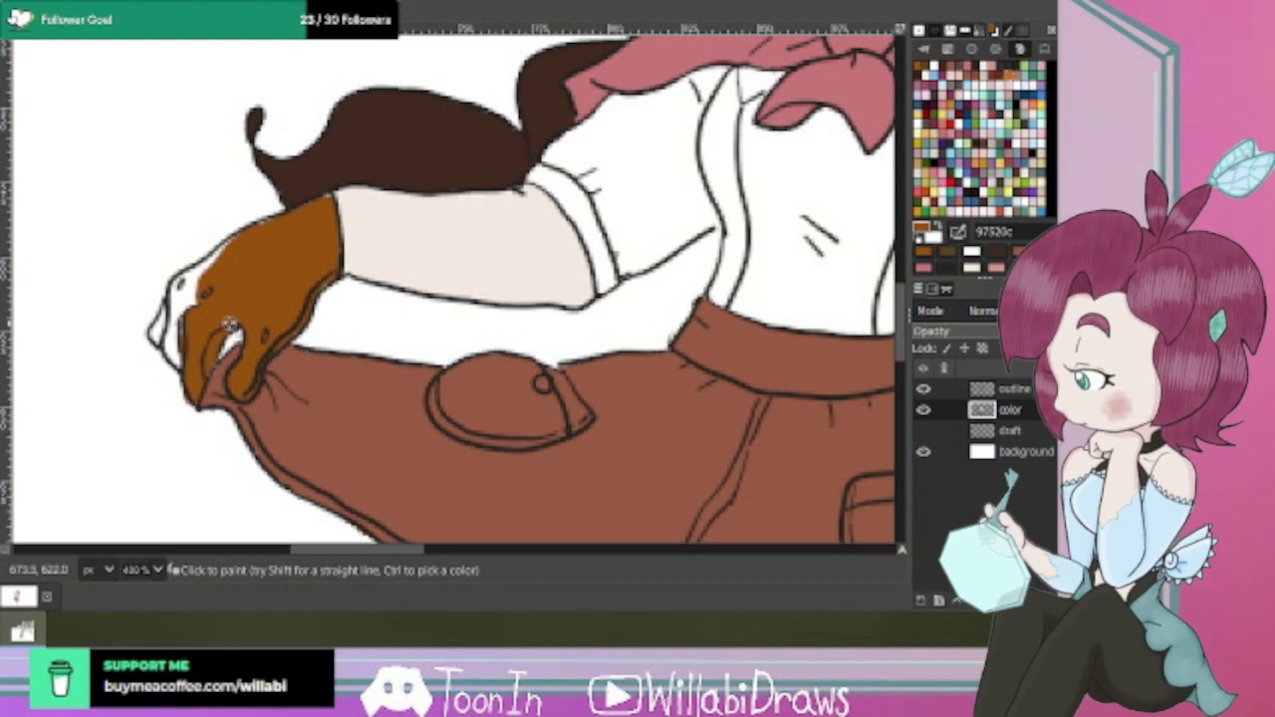
pyautogui.moveTo(198, 304); pyautogui.dragTo(193, 284)
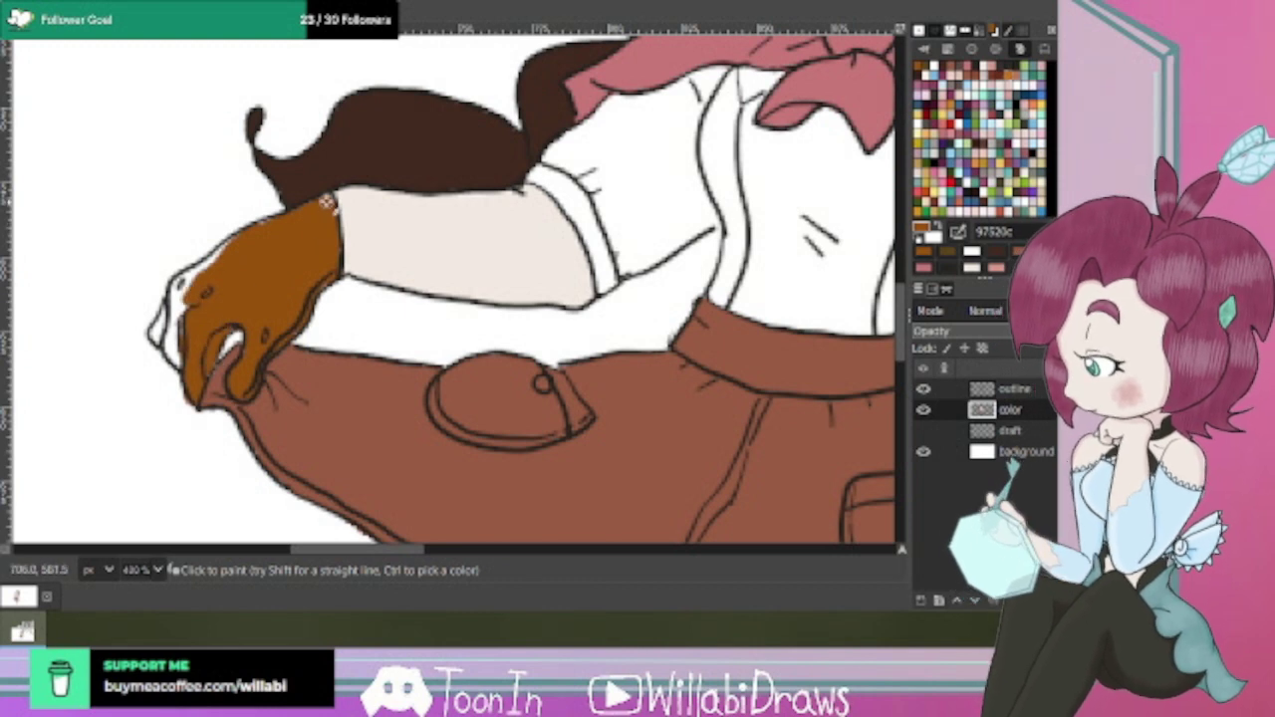
pyautogui.moveTo(261, 251)
pyautogui.mouseDown()
pyautogui.moveTo(239, 280)
pyautogui.moveTo(220, 280)
pyautogui.moveTo(242, 269)
pyautogui.moveTo(195, 293)
pyautogui.moveTo(181, 356)
pyautogui.moveTo(172, 279)
pyautogui.moveTo(227, 254)
pyautogui.moveTo(170, 271)
pyautogui.moveTo(177, 302)
pyautogui.moveTo(182, 281)
pyautogui.moveTo(267, 231)
pyautogui.moveTo(176, 306)
pyautogui.moveTo(157, 329)
pyautogui.moveTo(179, 359)
pyautogui.mouseUp()
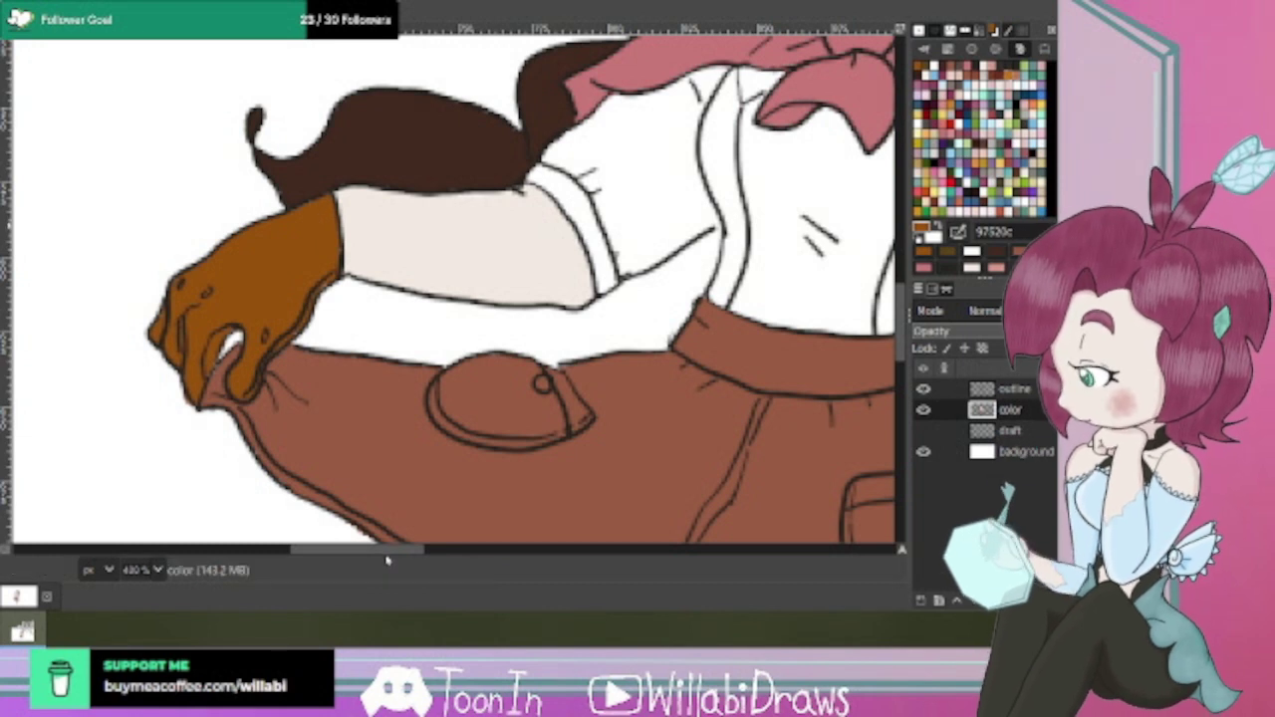
# Fill the lowered hand's glove with the same orange-brown 97520c, covering the fingers, the back of the hand and remaining gaps.
pyautogui.moveTo(390, 549); pyautogui.dragTo(526, 565)
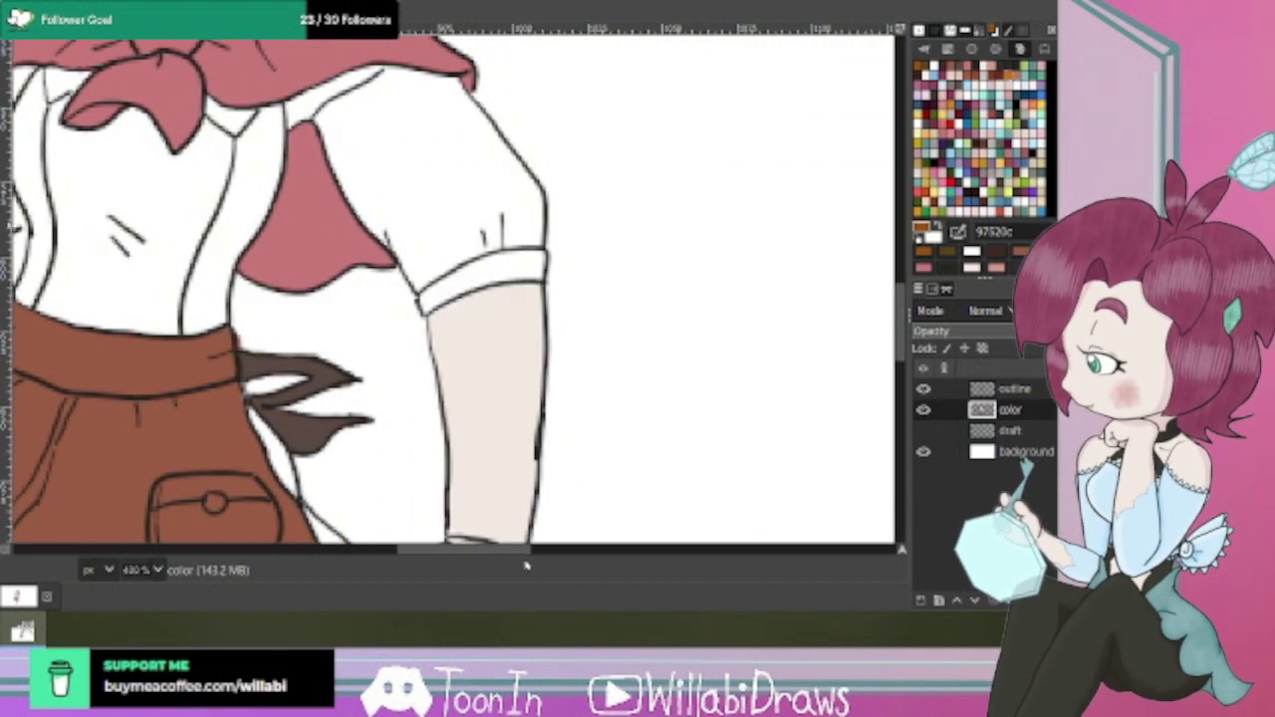
pyautogui.moveTo(903, 327); pyautogui.dragTo(900, 373)
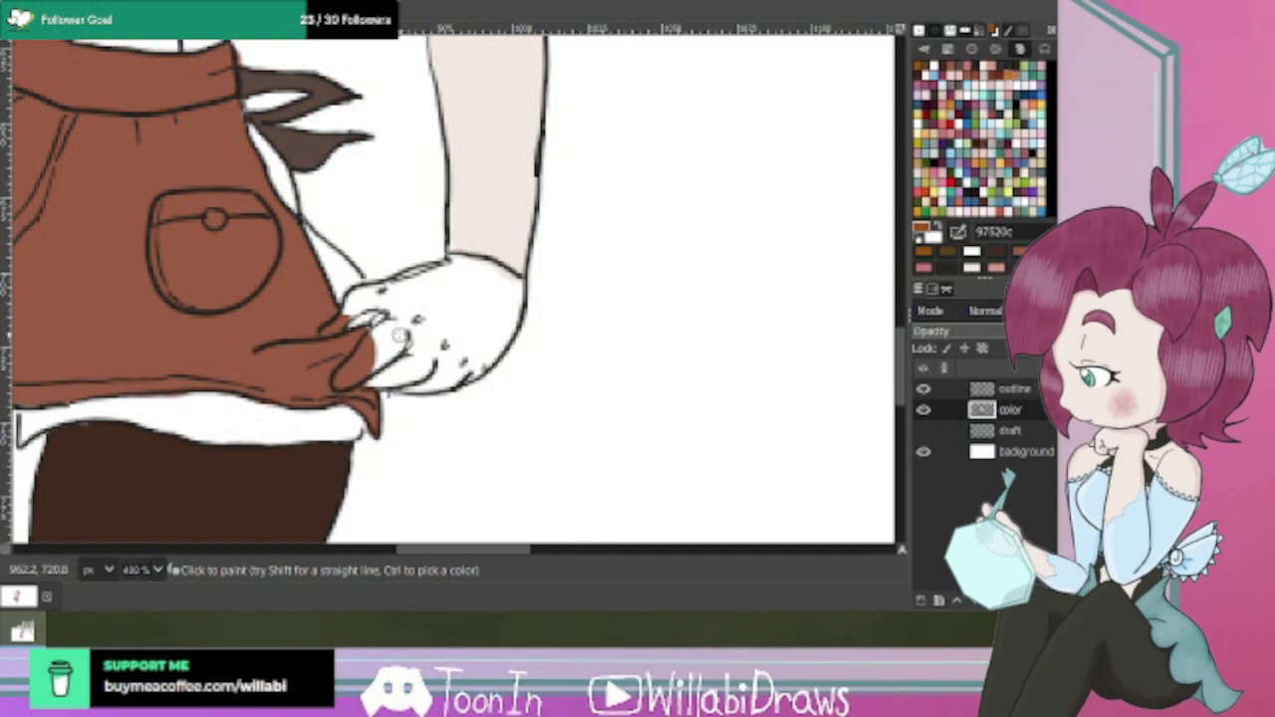
pyautogui.moveTo(375, 359)
pyautogui.mouseDown()
pyautogui.moveTo(393, 338)
pyautogui.moveTo(351, 375)
pyautogui.moveTo(399, 347)
pyautogui.moveTo(382, 333)
pyautogui.mouseUp()
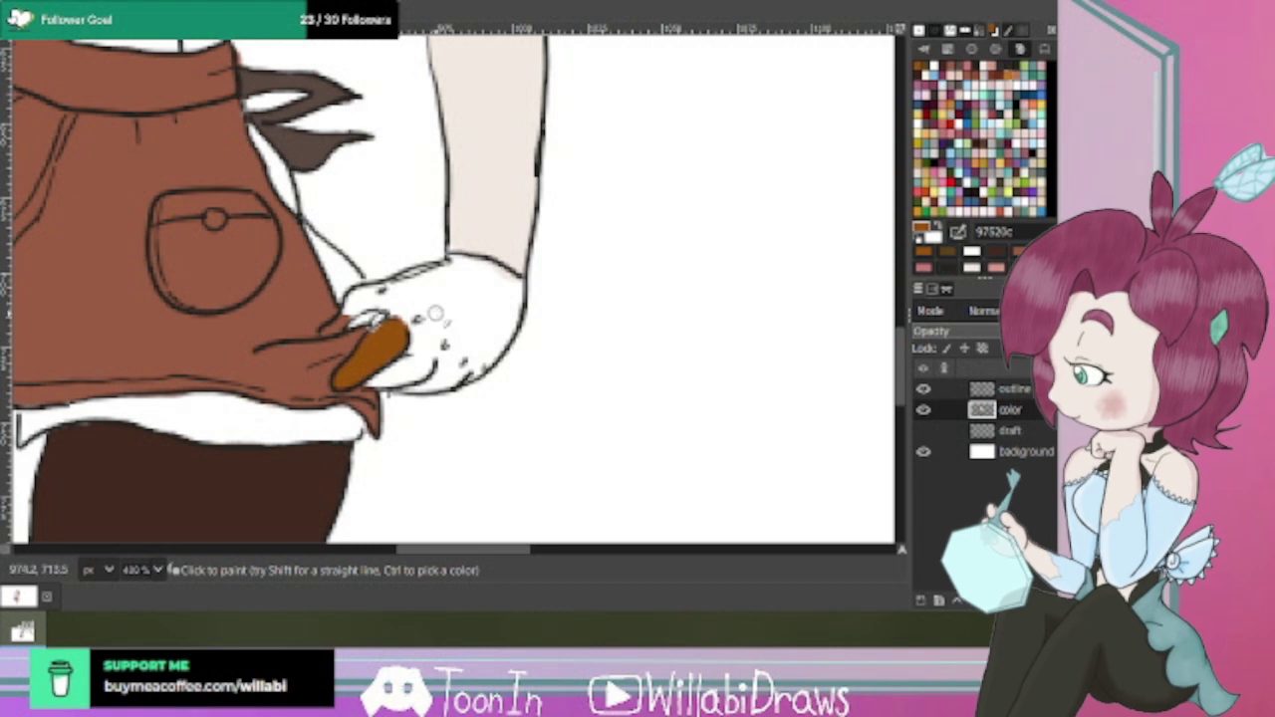
pyautogui.moveTo(385, 315)
pyautogui.mouseDown()
pyautogui.moveTo(345, 319)
pyautogui.moveTo(387, 290)
pyautogui.moveTo(339, 325)
pyautogui.moveTo(403, 303)
pyautogui.moveTo(389, 302)
pyautogui.moveTo(401, 308)
pyautogui.moveTo(387, 316)
pyautogui.moveTo(392, 331)
pyautogui.moveTo(392, 299)
pyautogui.moveTo(358, 296)
pyautogui.moveTo(401, 296)
pyautogui.moveTo(415, 286)
pyautogui.moveTo(389, 288)
pyautogui.moveTo(443, 271)
pyautogui.moveTo(415, 319)
pyautogui.moveTo(448, 271)
pyautogui.moveTo(434, 287)
pyautogui.moveTo(386, 289)
pyautogui.moveTo(430, 276)
pyautogui.mouseUp()
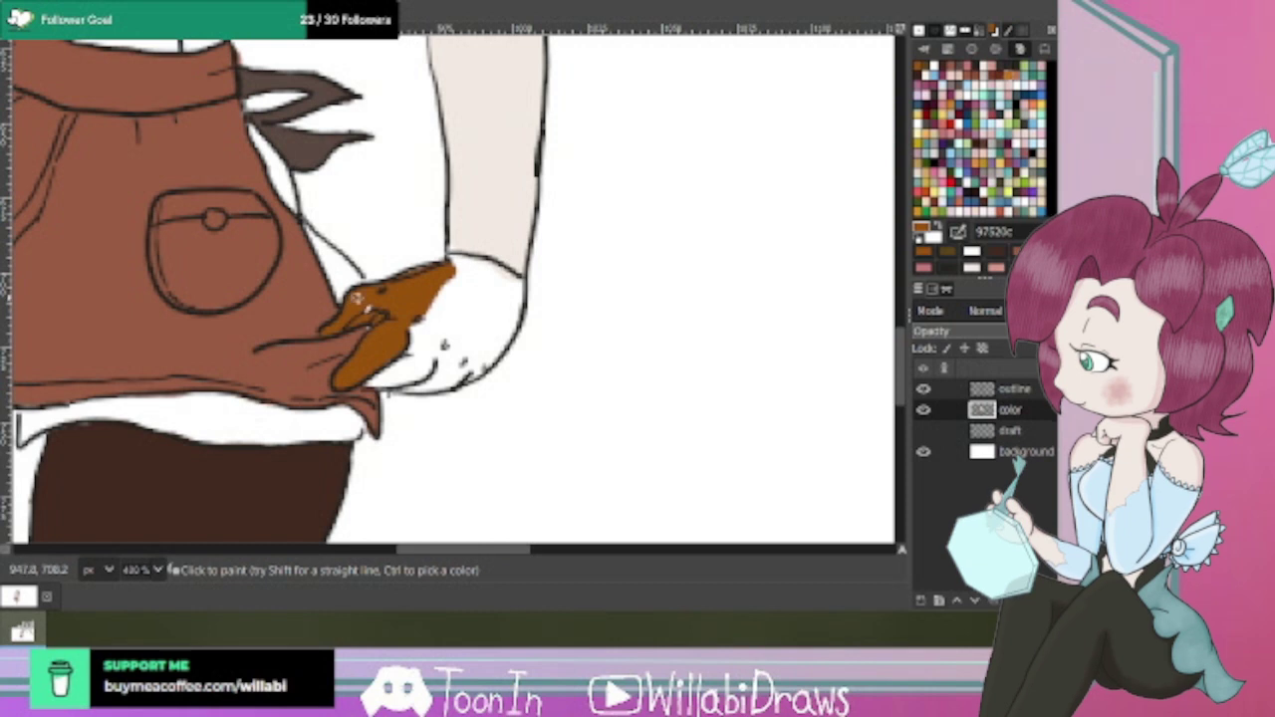
pyautogui.moveTo(418, 319)
pyautogui.mouseDown()
pyautogui.moveTo(422, 351)
pyautogui.moveTo(387, 378)
pyautogui.moveTo(418, 376)
pyautogui.moveTo(377, 387)
pyautogui.moveTo(403, 365)
pyautogui.mouseUp()
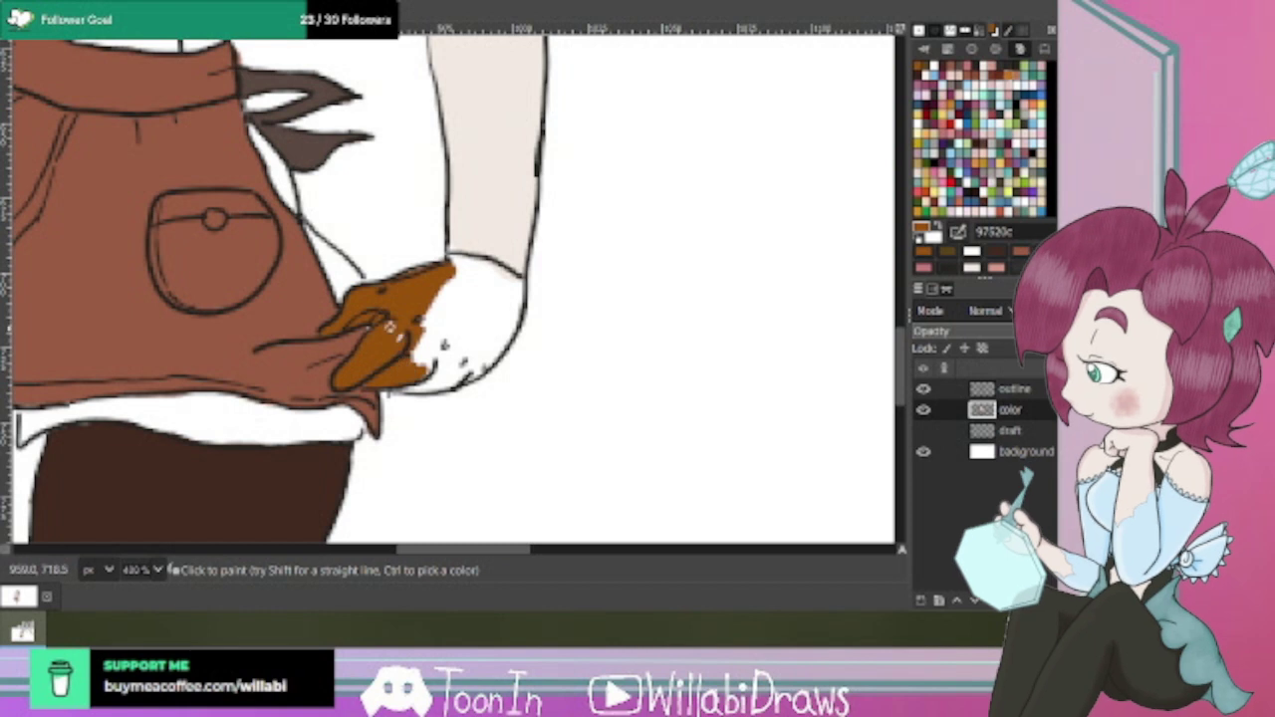
pyautogui.moveTo(434, 289); pyautogui.dragTo(426, 361)
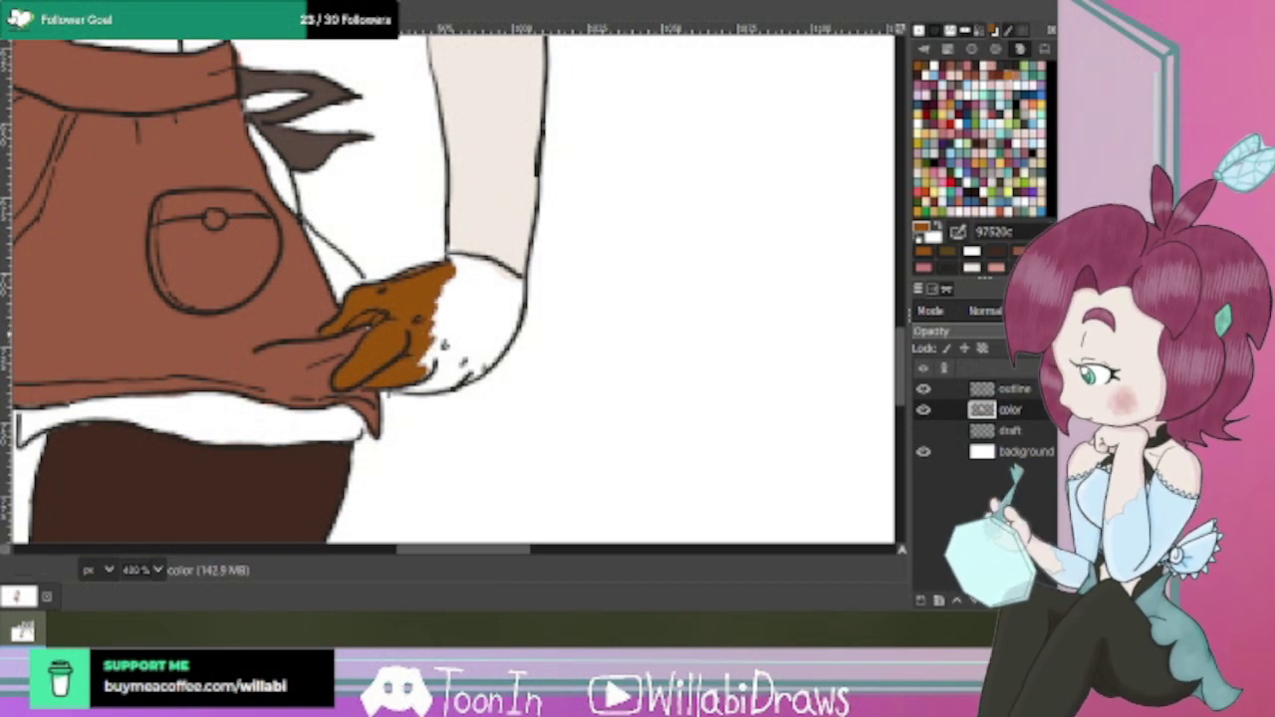
pyautogui.moveTo(426, 337)
pyautogui.mouseDown()
pyautogui.moveTo(430, 377)
pyautogui.moveTo(462, 352)
pyautogui.moveTo(442, 307)
pyautogui.moveTo(455, 280)
pyautogui.moveTo(437, 308)
pyautogui.moveTo(456, 280)
pyautogui.moveTo(456, 357)
pyautogui.moveTo(406, 383)
pyautogui.moveTo(449, 381)
pyautogui.moveTo(487, 339)
pyautogui.moveTo(479, 372)
pyautogui.moveTo(505, 331)
pyautogui.moveTo(498, 350)
pyautogui.moveTo(468, 352)
pyautogui.moveTo(472, 290)
pyautogui.moveTo(486, 323)
pyautogui.moveTo(483, 293)
pyautogui.moveTo(498, 315)
pyautogui.moveTo(502, 288)
pyautogui.moveTo(476, 289)
pyautogui.moveTo(453, 268)
pyautogui.moveTo(496, 282)
pyautogui.moveTo(509, 313)
pyautogui.moveTo(503, 284)
pyautogui.moveTo(455, 266)
pyautogui.moveTo(503, 293)
pyautogui.moveTo(496, 349)
pyautogui.moveTo(514, 289)
pyautogui.moveTo(472, 272)
pyautogui.moveTo(430, 314)
pyautogui.mouseUp()
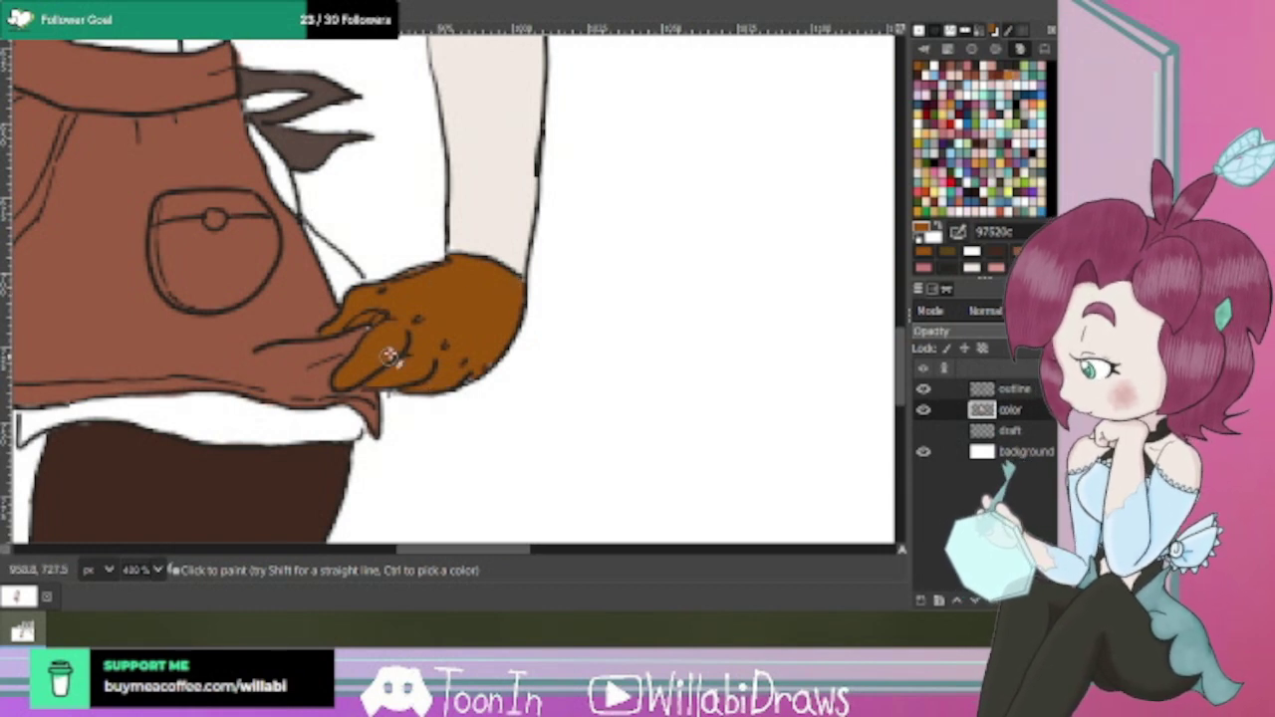
pyautogui.moveTo(389, 356)
pyautogui.mouseDown()
pyautogui.moveTo(411, 281)
pyautogui.moveTo(444, 269)
pyautogui.moveTo(472, 283)
pyautogui.moveTo(481, 361)
pyautogui.mouseUp()
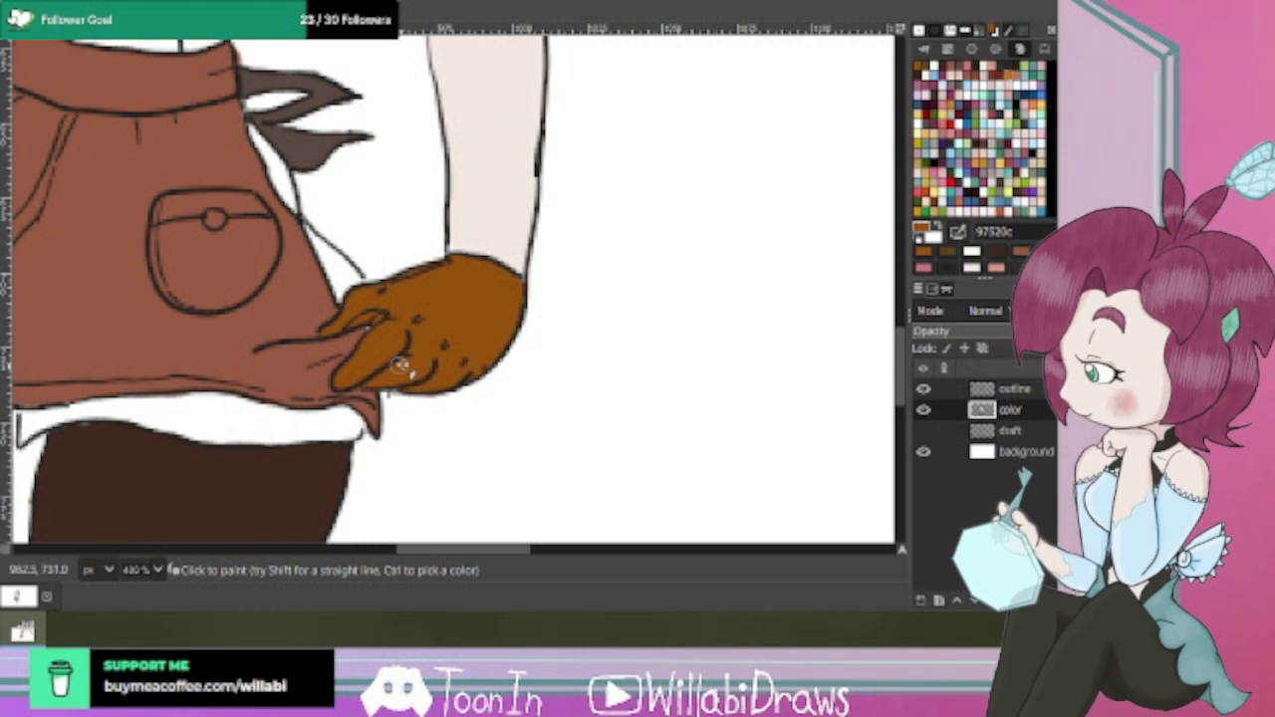
pyautogui.moveTo(399, 365); pyautogui.dragTo(440, 343)
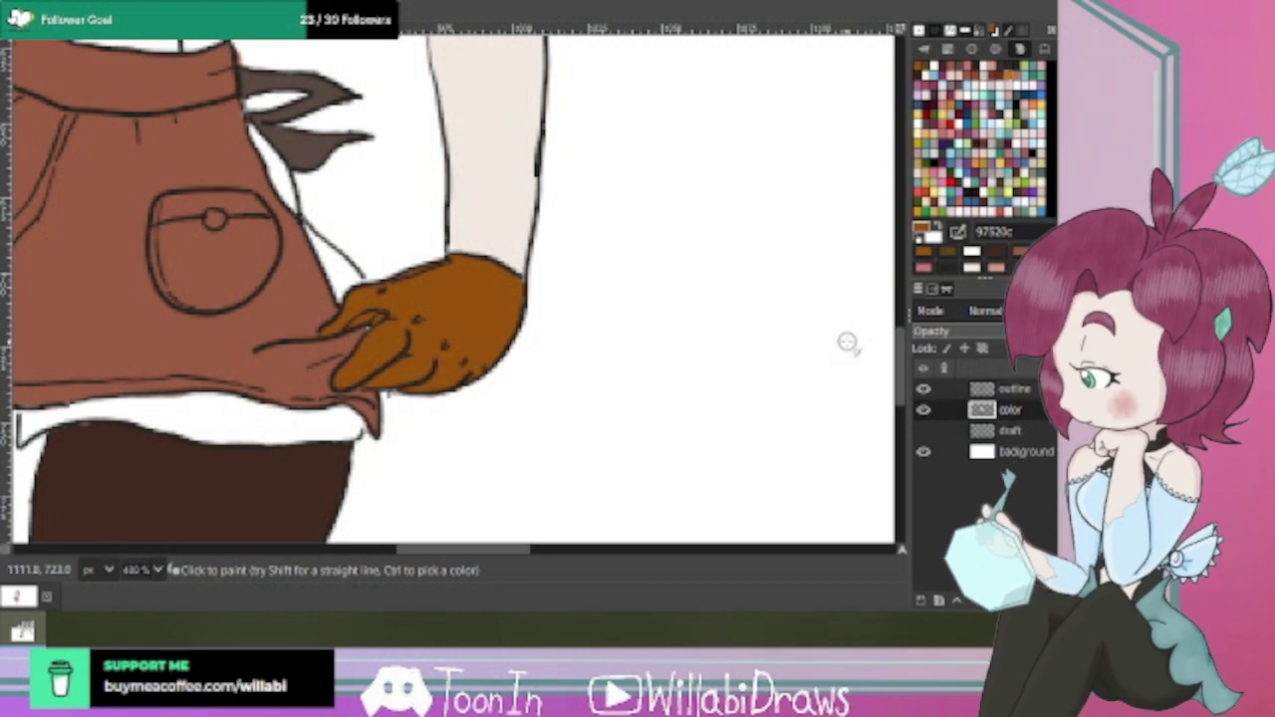
# Hide the background layer to check the whole figure for unpainted areas, and show it again.
pyautogui.moveTo(903, 361); pyautogui.dragTo(902, 370)
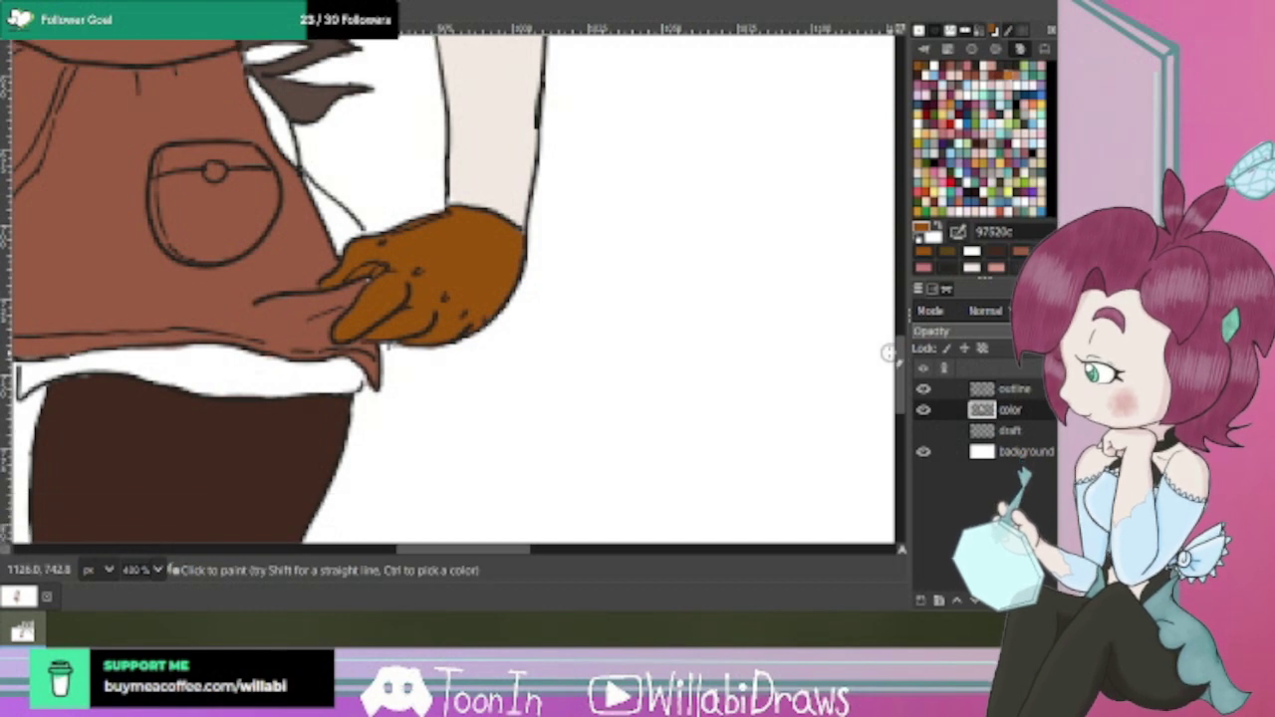
pyautogui.scroll(-4, 568, 284)
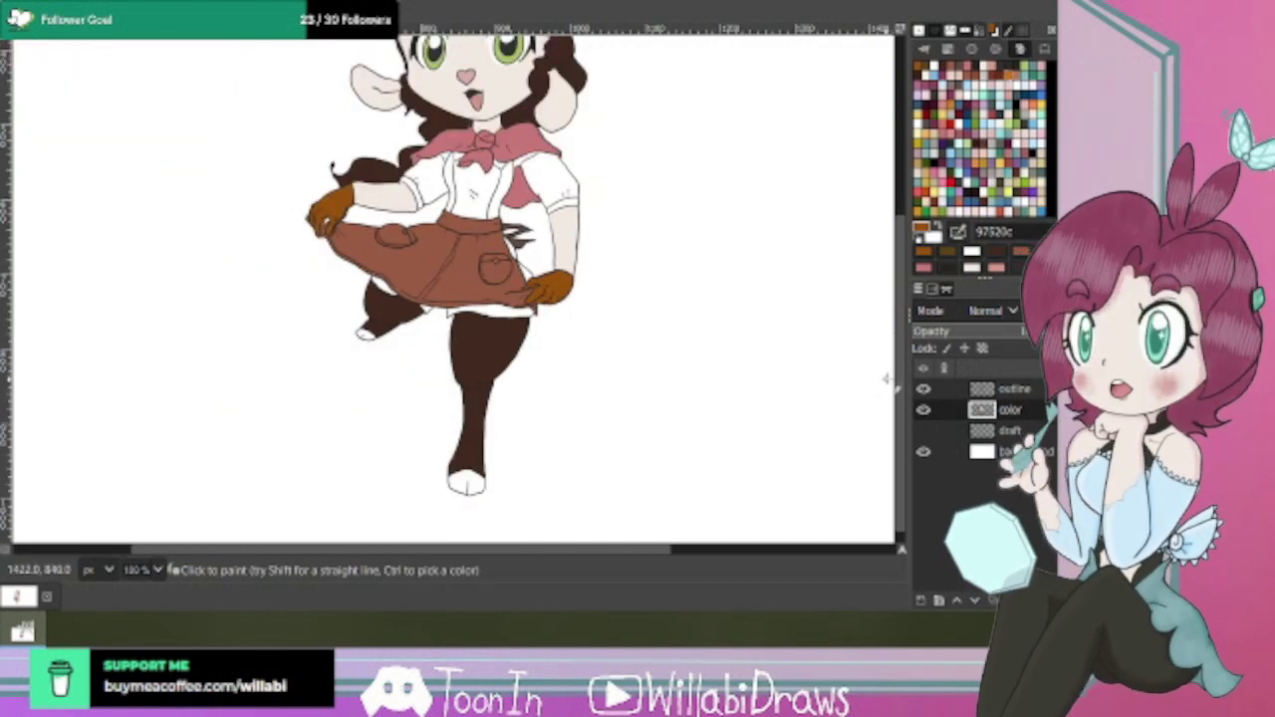
pyautogui.moveTo(901, 370); pyautogui.dragTo(898, 298)
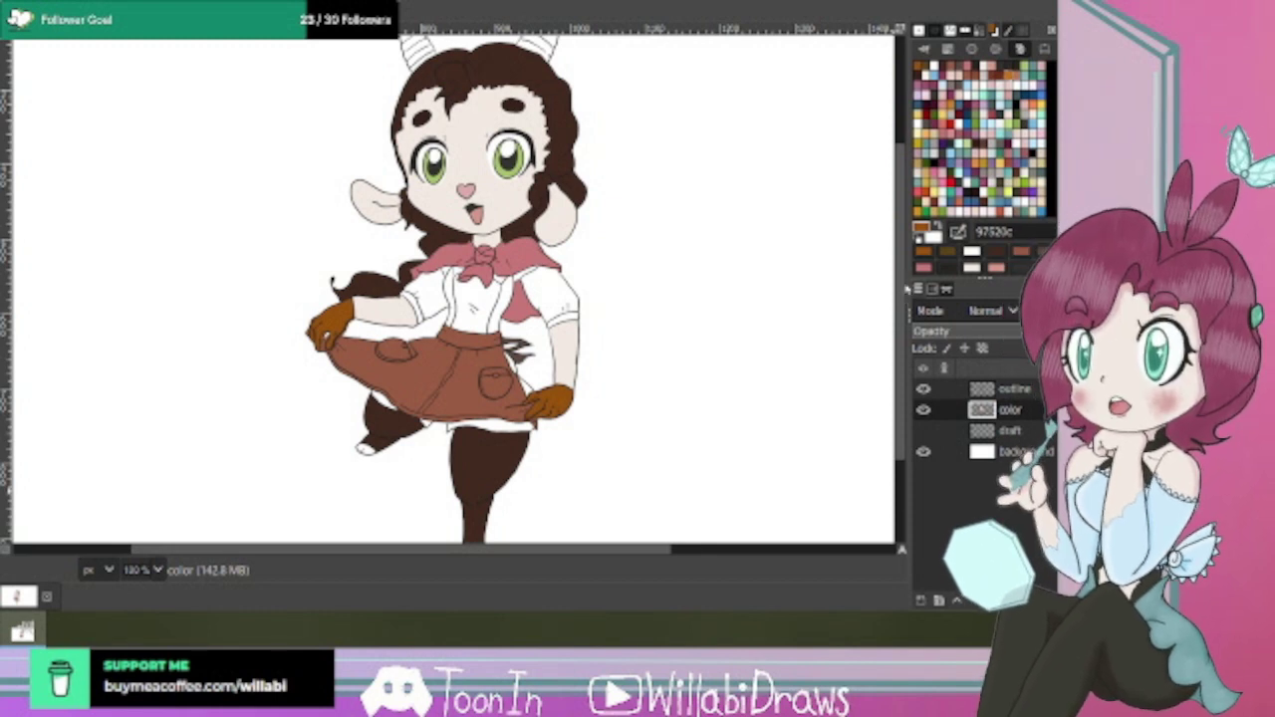
pyautogui.click(924, 451)
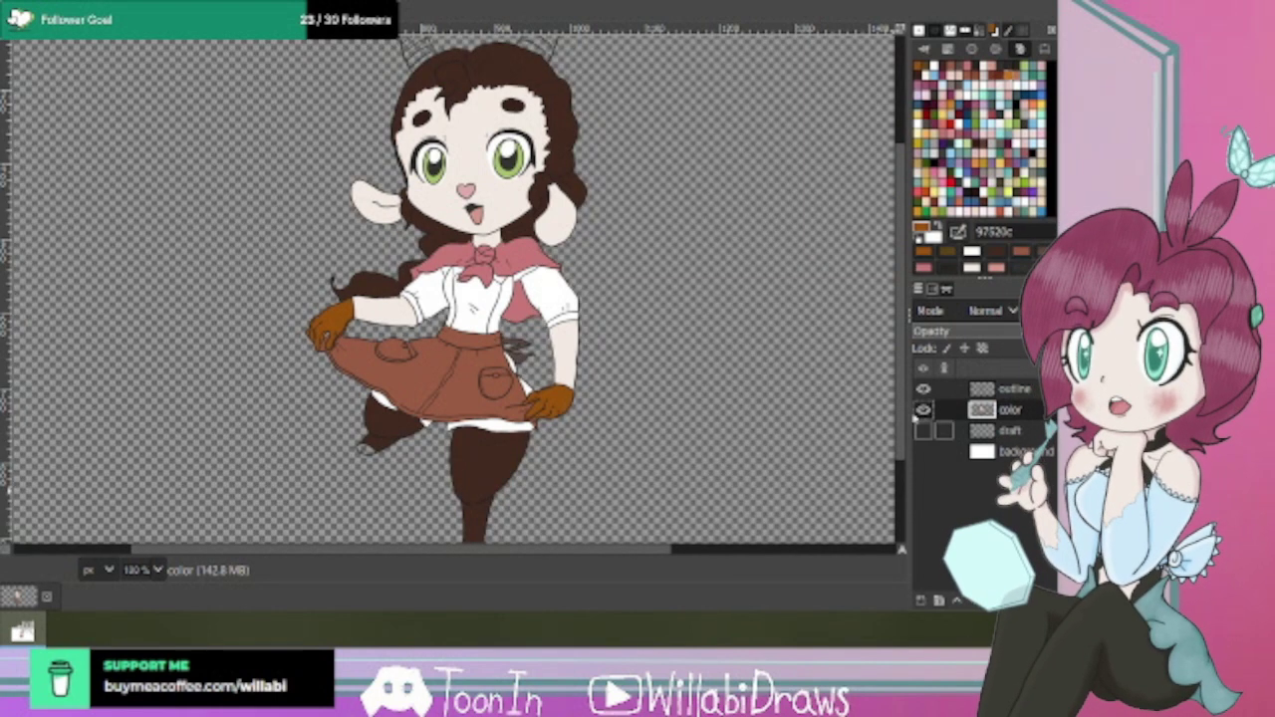
pyautogui.moveTo(905, 312); pyautogui.dragTo(902, 363)
pyautogui.click(924, 452)
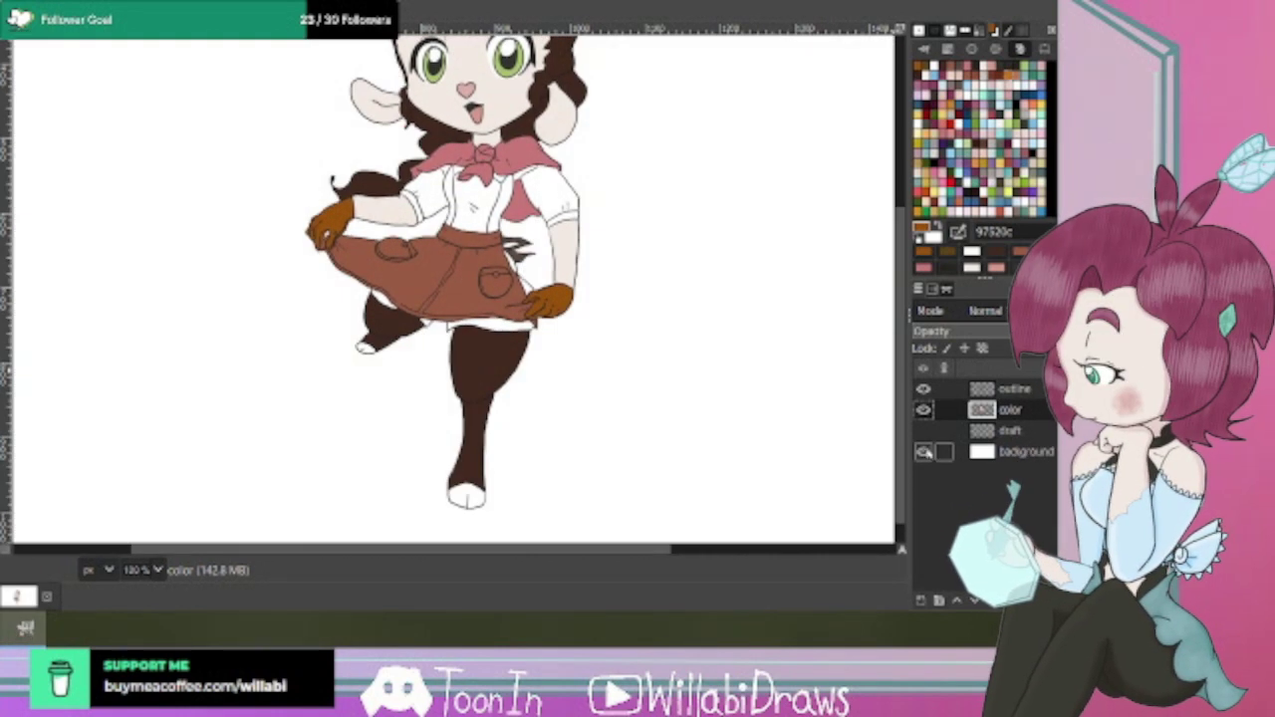
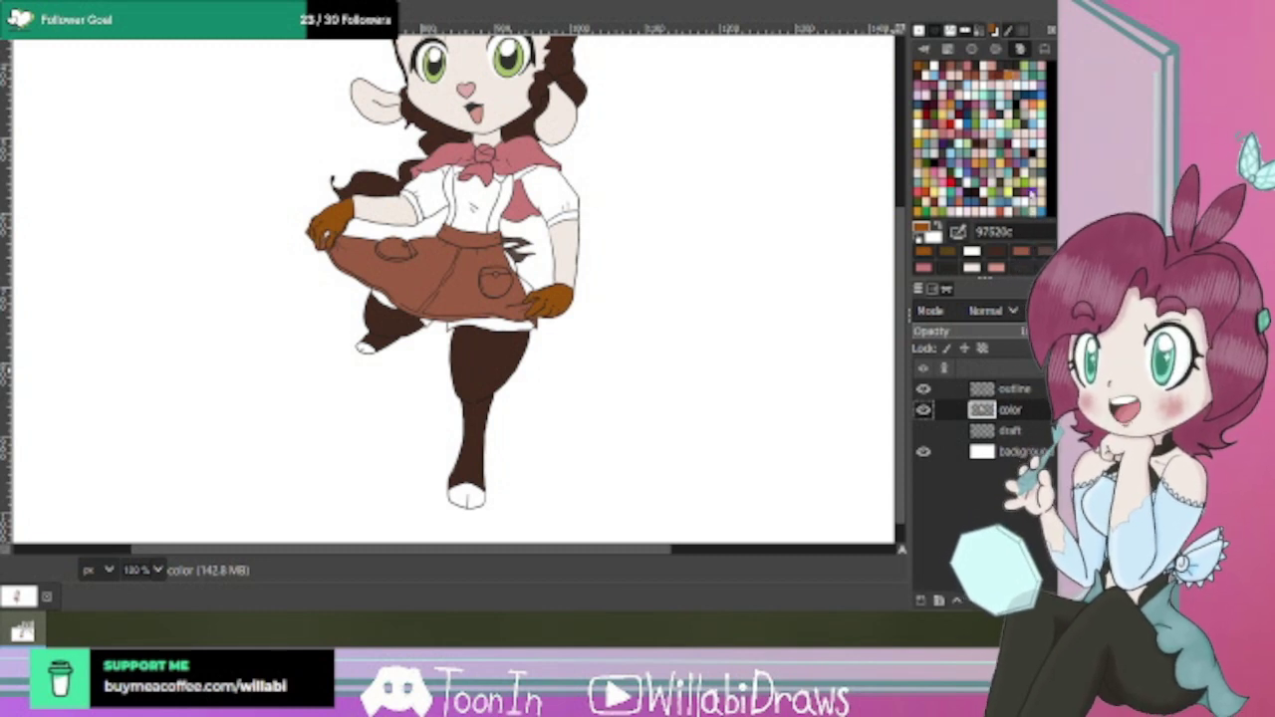
# Pick grey 625f57 from the palette and fill the front leg's hoof with it up to the stocking edge.
pyautogui.click(999, 146)
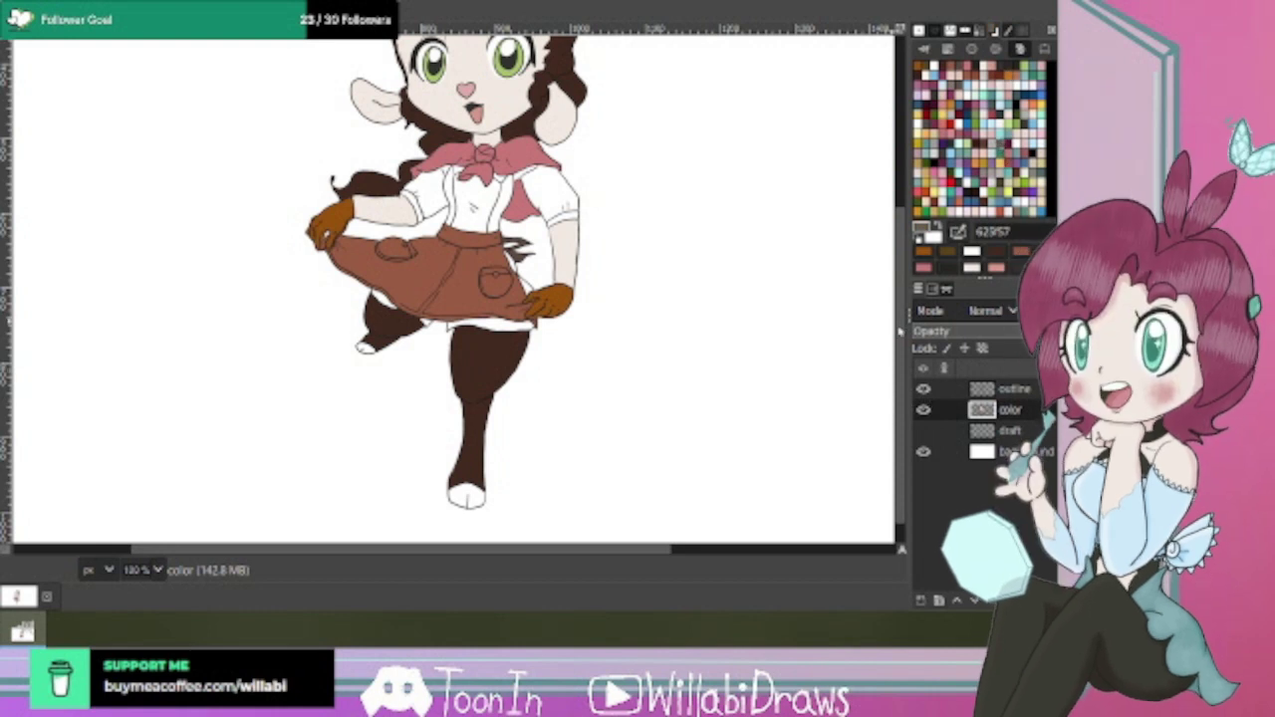
pyautogui.scroll(-2, 899, 332)
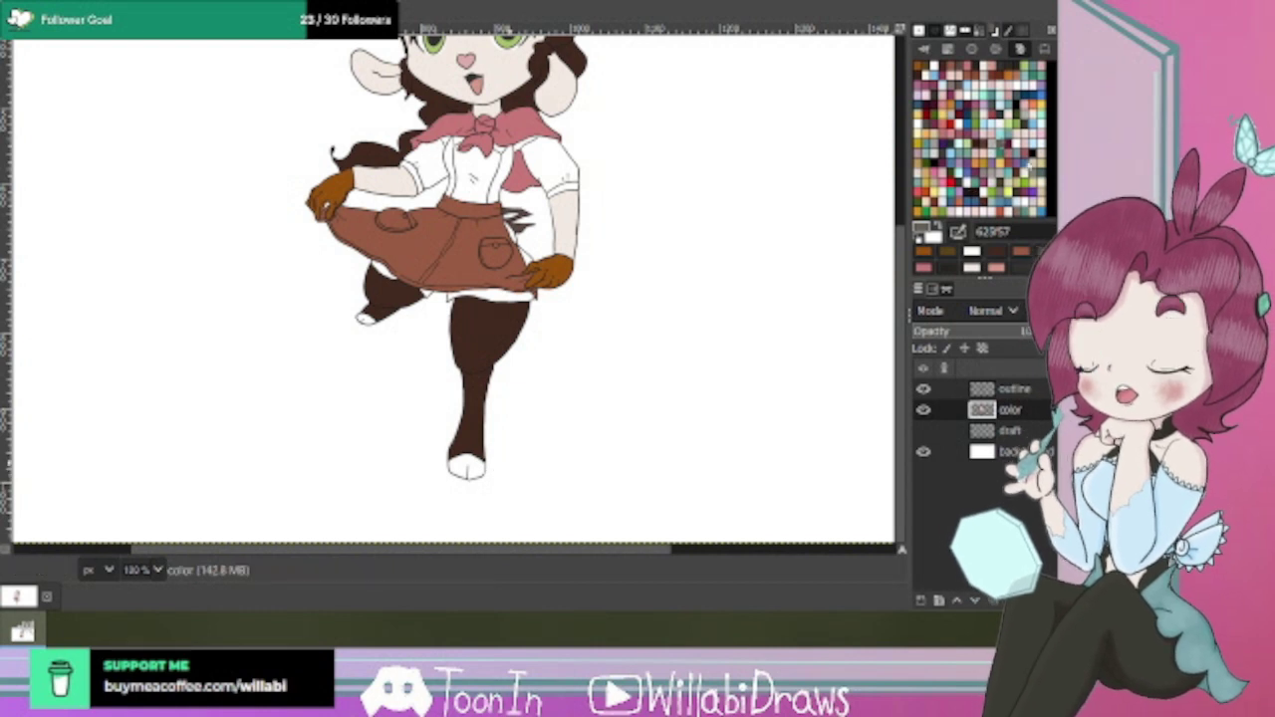
pyautogui.click(468, 467)
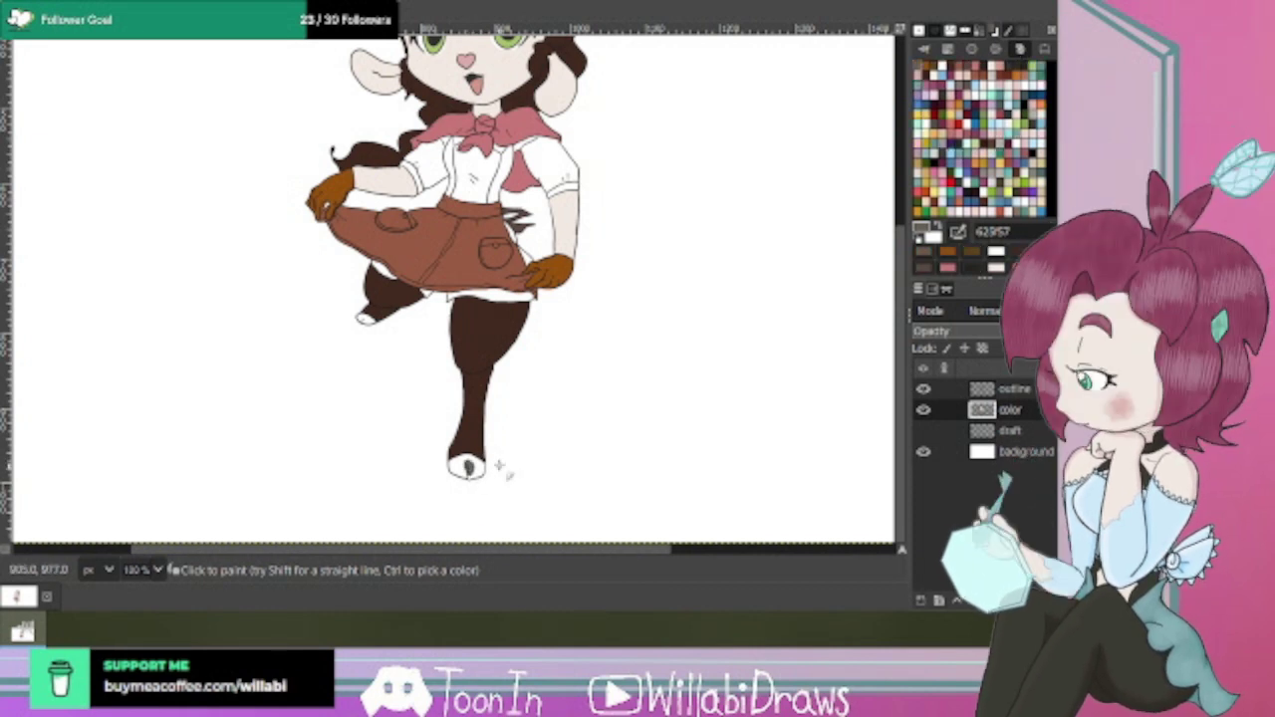
pyautogui.scroll(3, 478, 471)
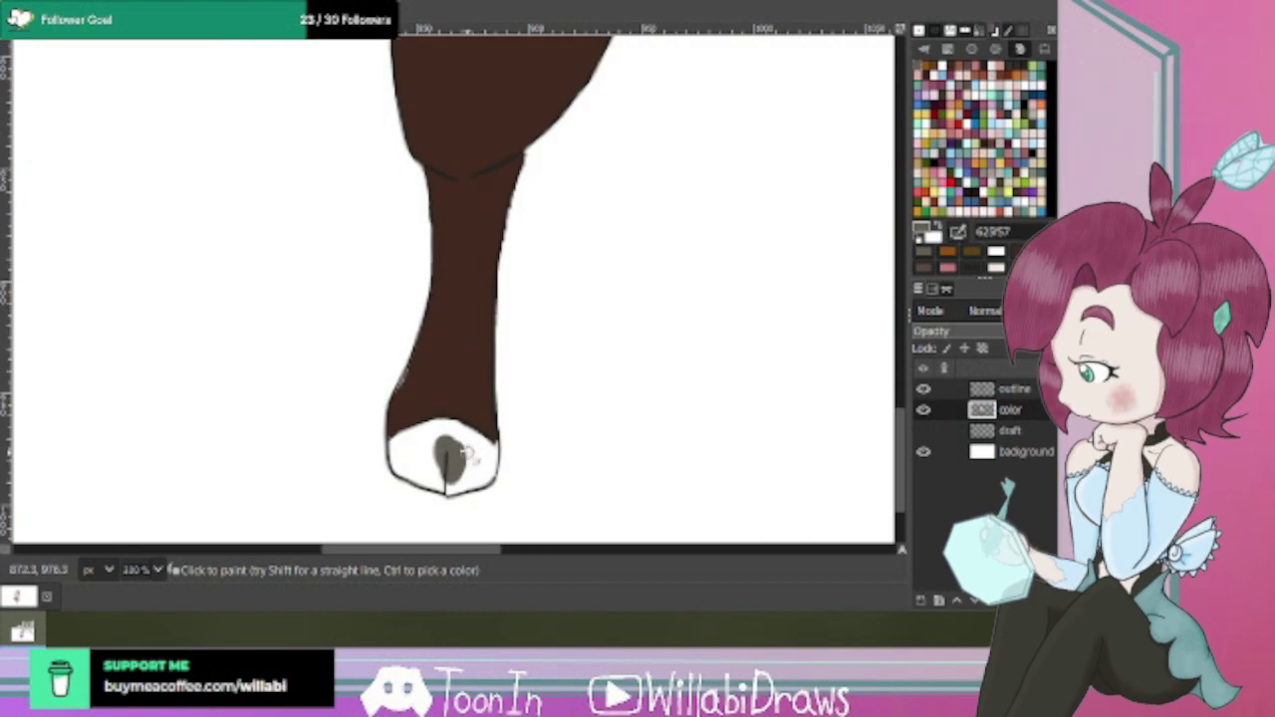
pyautogui.moveTo(473, 455)
pyautogui.mouseDown()
pyautogui.moveTo(487, 487)
pyautogui.moveTo(487, 471)
pyautogui.moveTo(461, 469)
pyautogui.moveTo(461, 488)
pyautogui.moveTo(493, 458)
pyautogui.moveTo(453, 431)
pyautogui.moveTo(436, 439)
pyautogui.moveTo(438, 472)
pyautogui.moveTo(480, 466)
pyautogui.moveTo(485, 478)
pyautogui.moveTo(487, 448)
pyautogui.moveTo(446, 429)
pyautogui.moveTo(466, 481)
pyautogui.mouseUp()
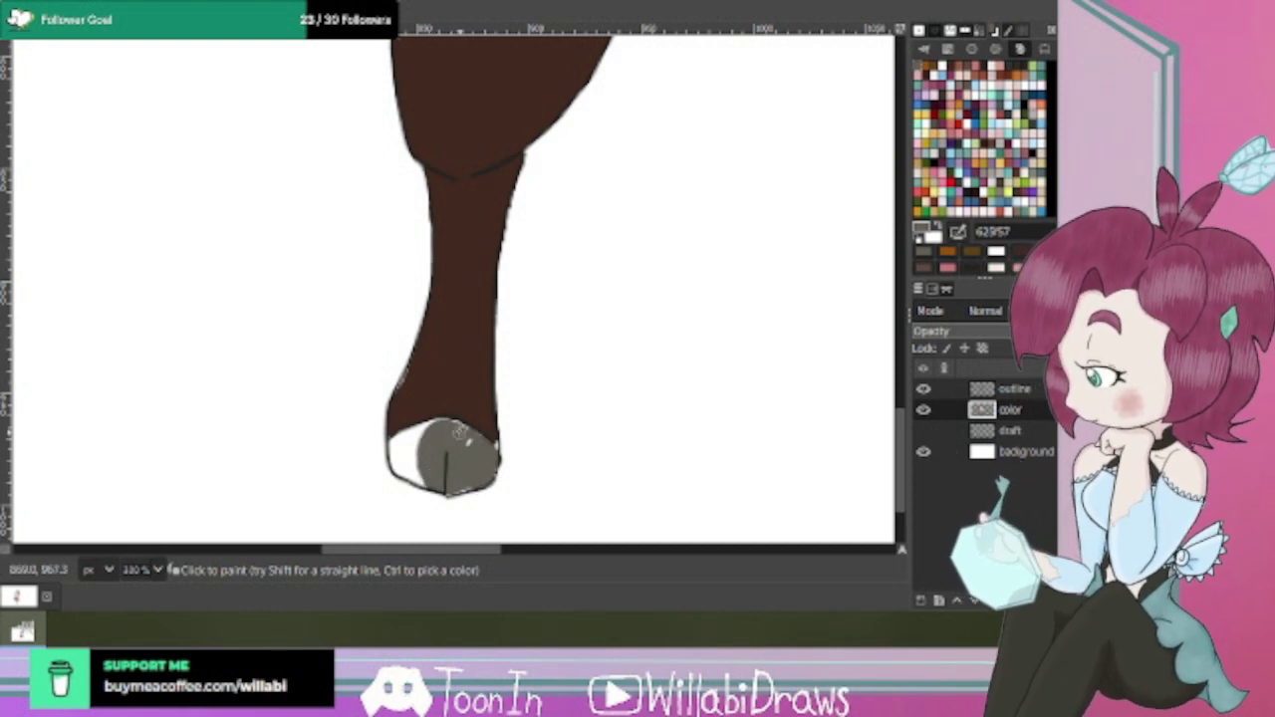
pyautogui.moveTo(461, 431)
pyautogui.mouseDown()
pyautogui.moveTo(418, 454)
pyautogui.moveTo(439, 483)
pyautogui.moveTo(462, 487)
pyautogui.moveTo(476, 464)
pyautogui.moveTo(444, 426)
pyautogui.moveTo(413, 457)
pyautogui.moveTo(412, 441)
pyautogui.moveTo(417, 475)
pyautogui.moveTo(405, 469)
pyautogui.moveTo(417, 434)
pyautogui.moveTo(394, 466)
pyautogui.moveTo(434, 479)
pyautogui.moveTo(395, 455)
pyautogui.moveTo(432, 429)
pyautogui.moveTo(483, 450)
pyautogui.moveTo(467, 436)
pyautogui.moveTo(392, 443)
pyautogui.moveTo(407, 439)
pyautogui.moveTo(437, 484)
pyautogui.moveTo(468, 468)
pyautogui.moveTo(467, 433)
pyautogui.moveTo(484, 467)
pyautogui.mouseUp()
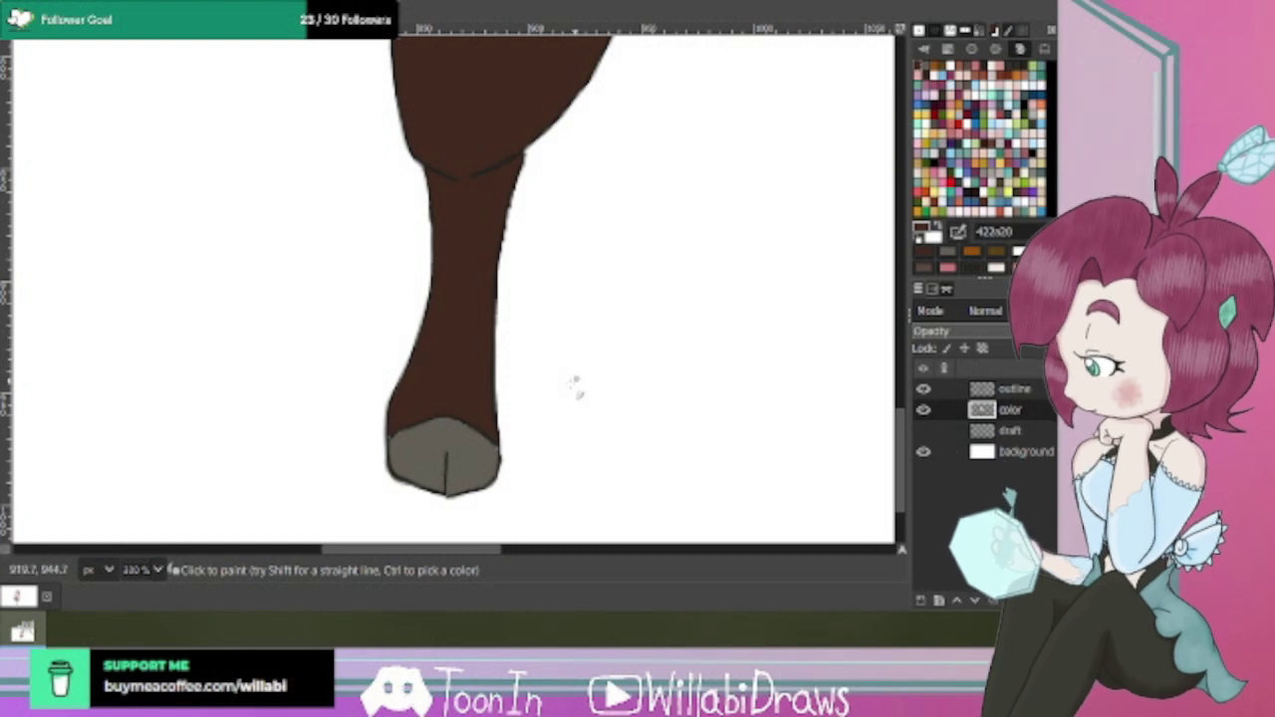
# Fill the raised back leg's hoof with grey 625f57.
pyautogui.hscroll(-5, 473, 553)
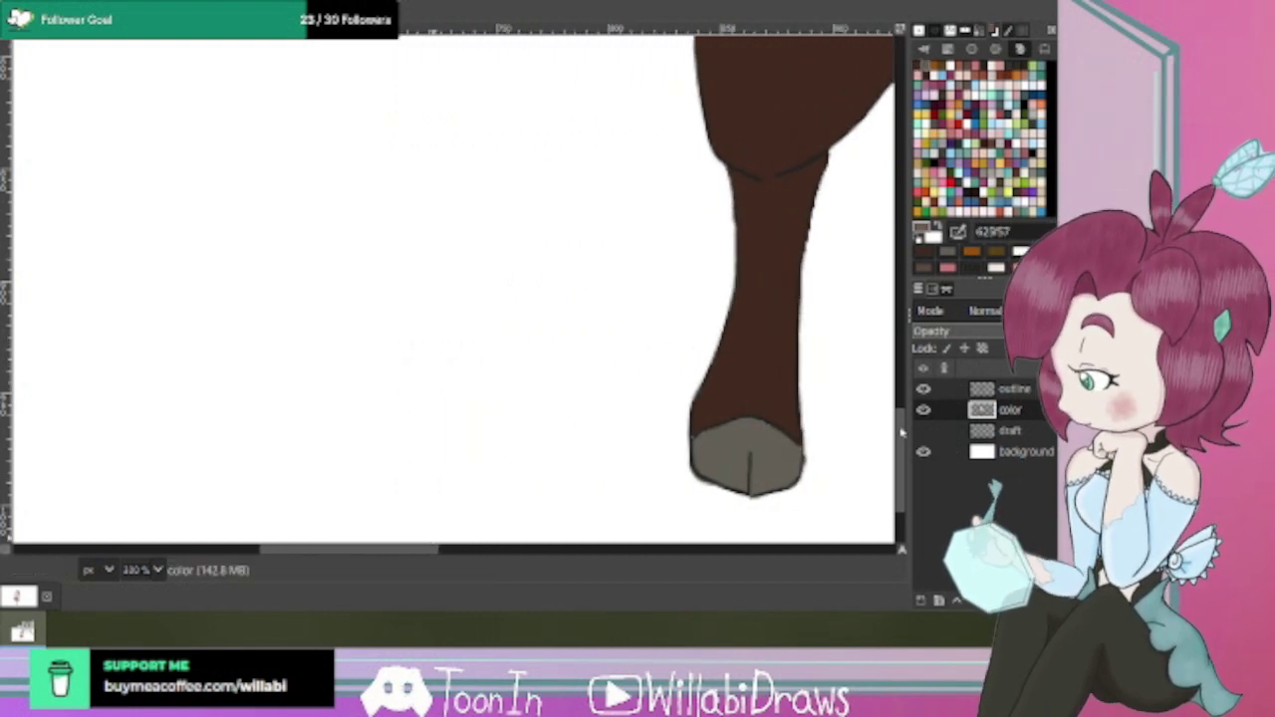
pyautogui.moveTo(902, 434); pyautogui.dragTo(901, 374)
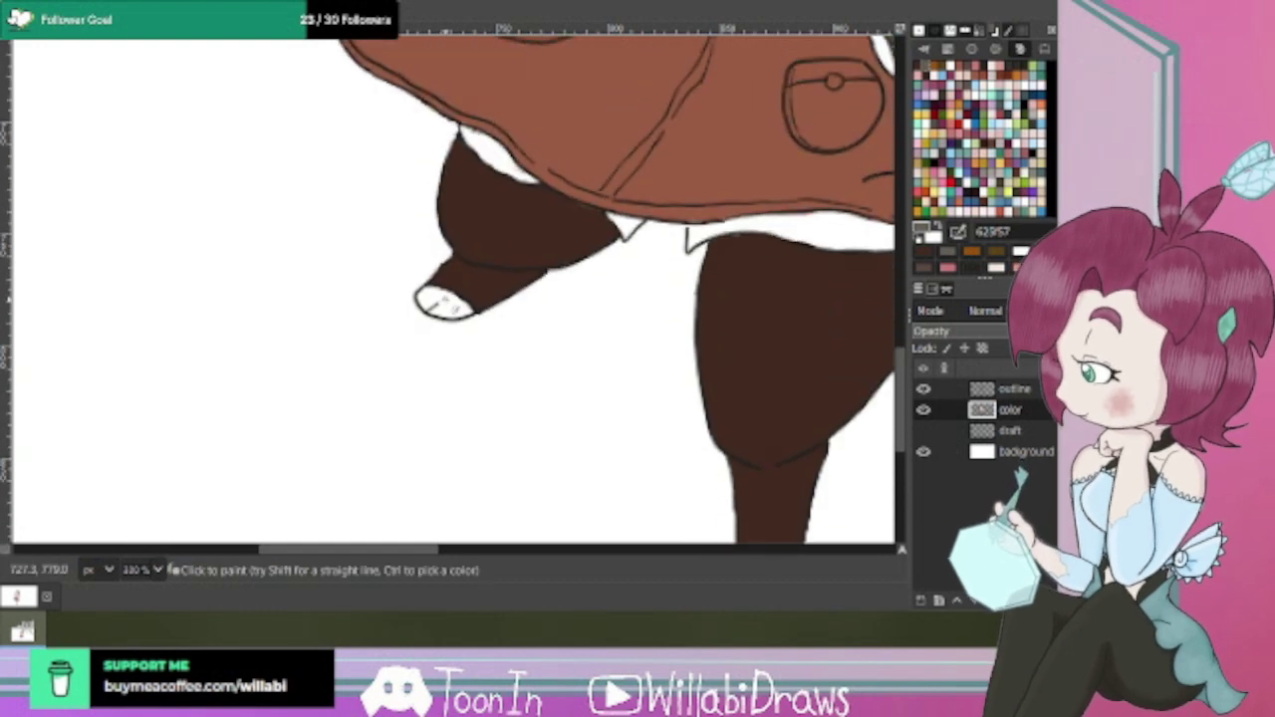
pyautogui.moveTo(439, 301); pyautogui.dragTo(431, 302)
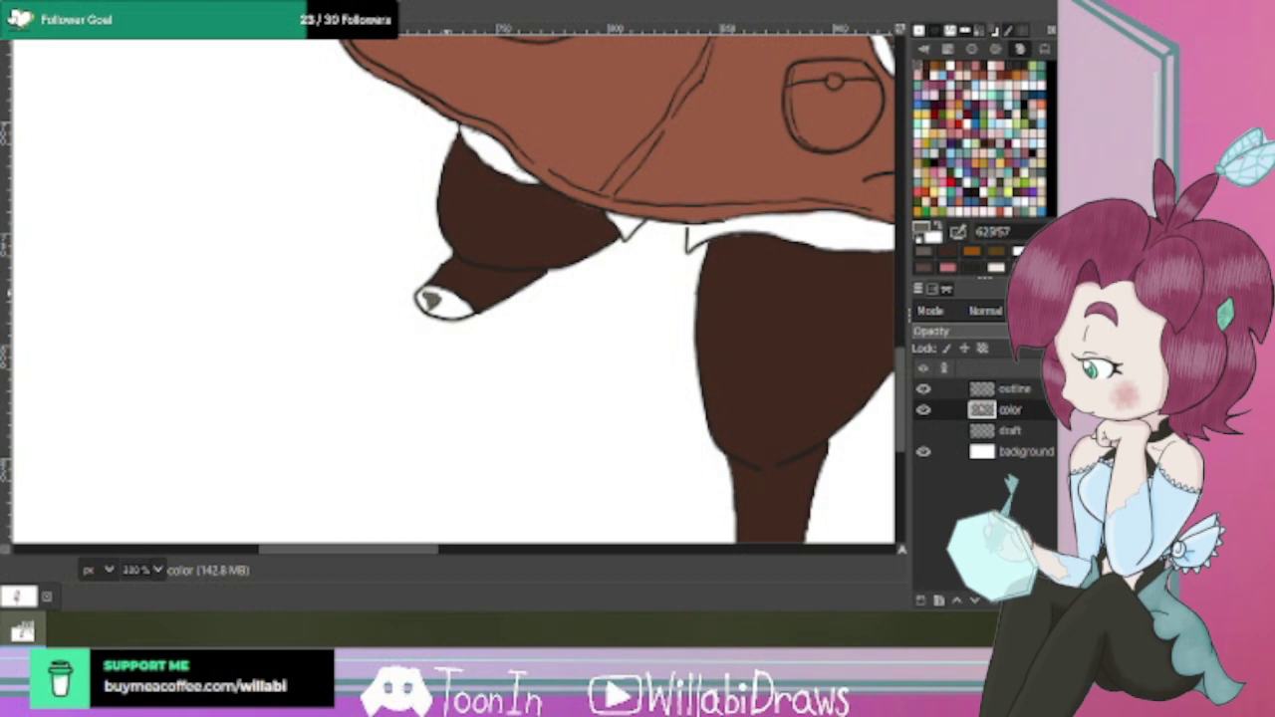
pyautogui.moveTo(439, 303); pyautogui.dragTo(488, 311)
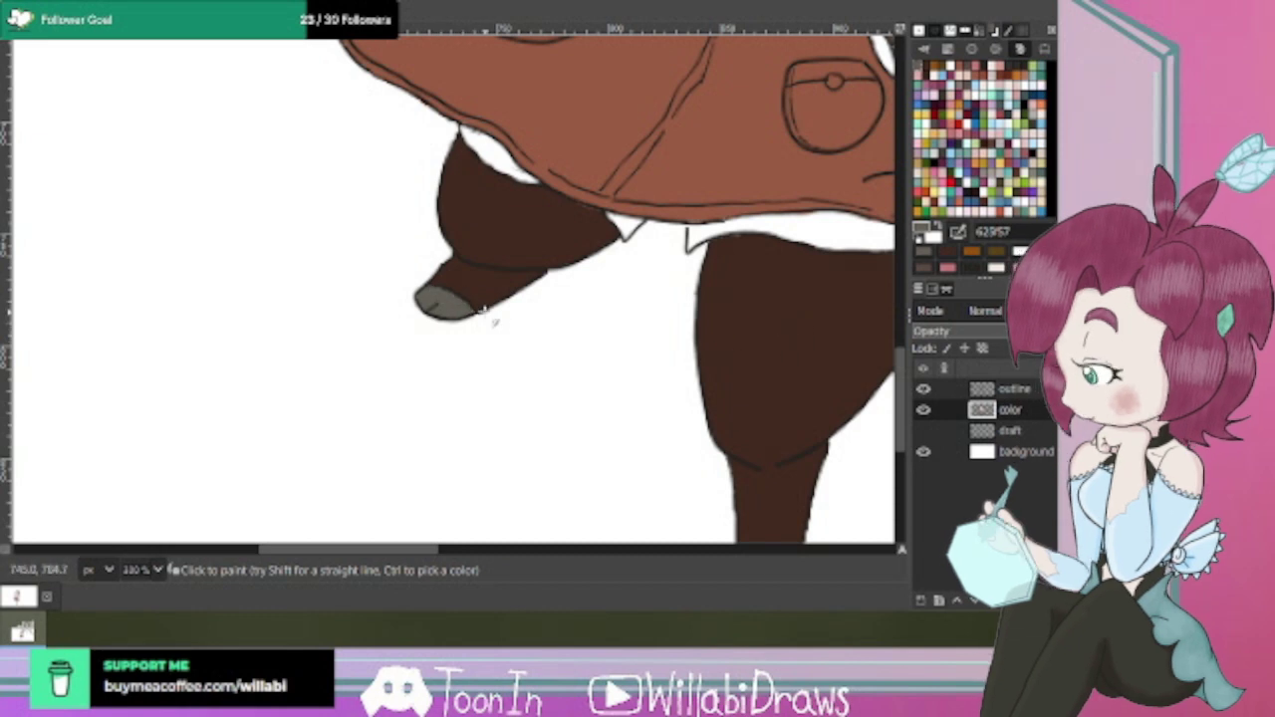
# Fill the horn on the drawing's left side with grey 625f57, covering every ridge from the tip down to the hairline.
pyautogui.scroll(-3, 769, 354)
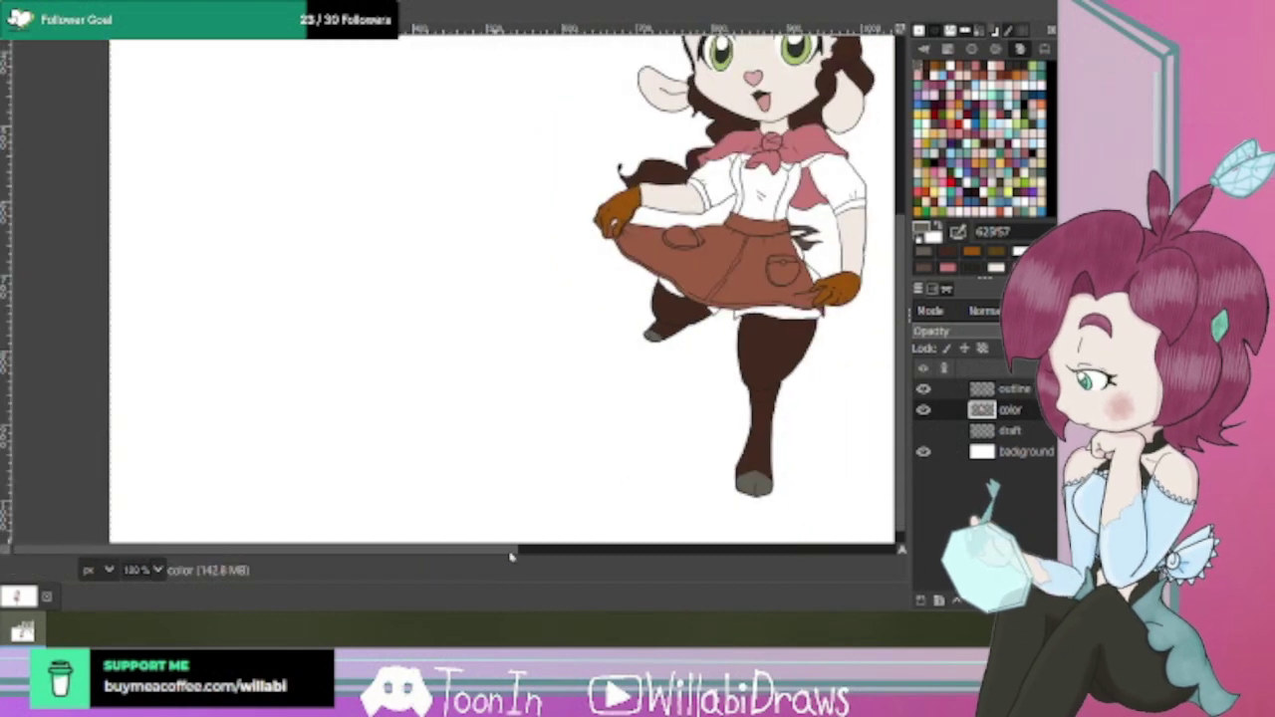
pyautogui.moveTo(510, 556); pyautogui.dragTo(623, 561)
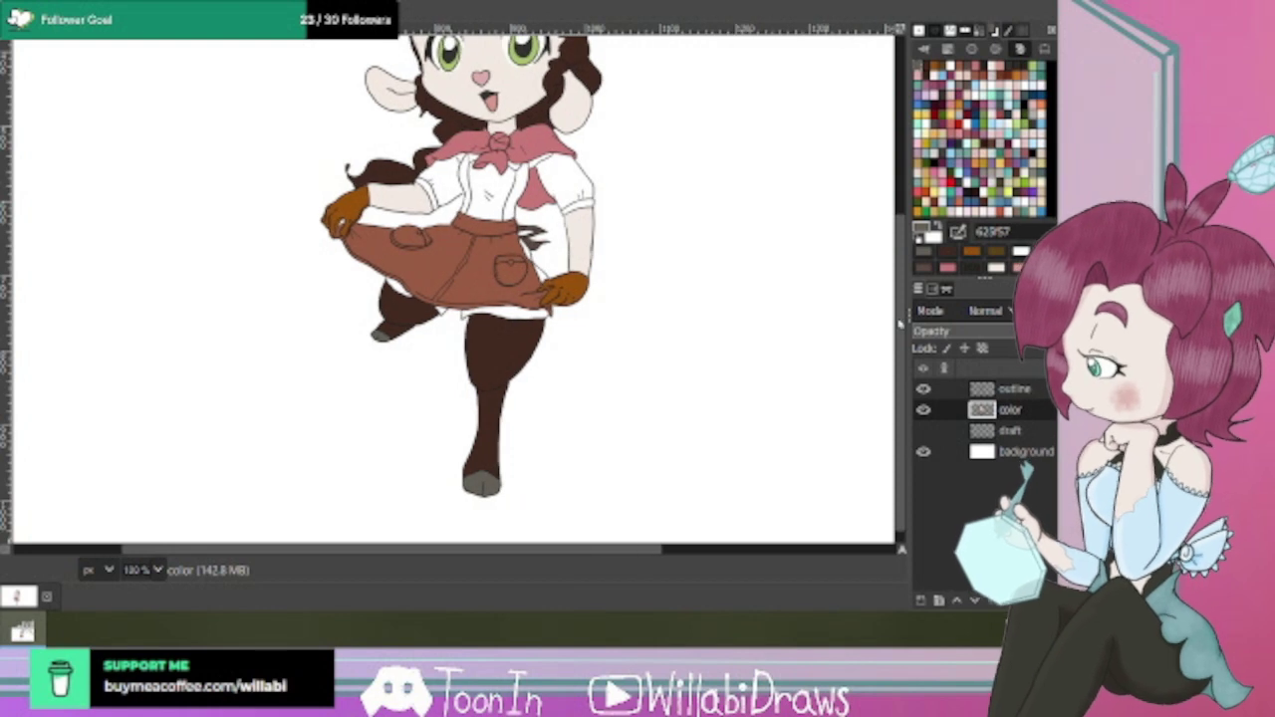
pyautogui.moveTo(900, 326); pyautogui.dragTo(900, 158)
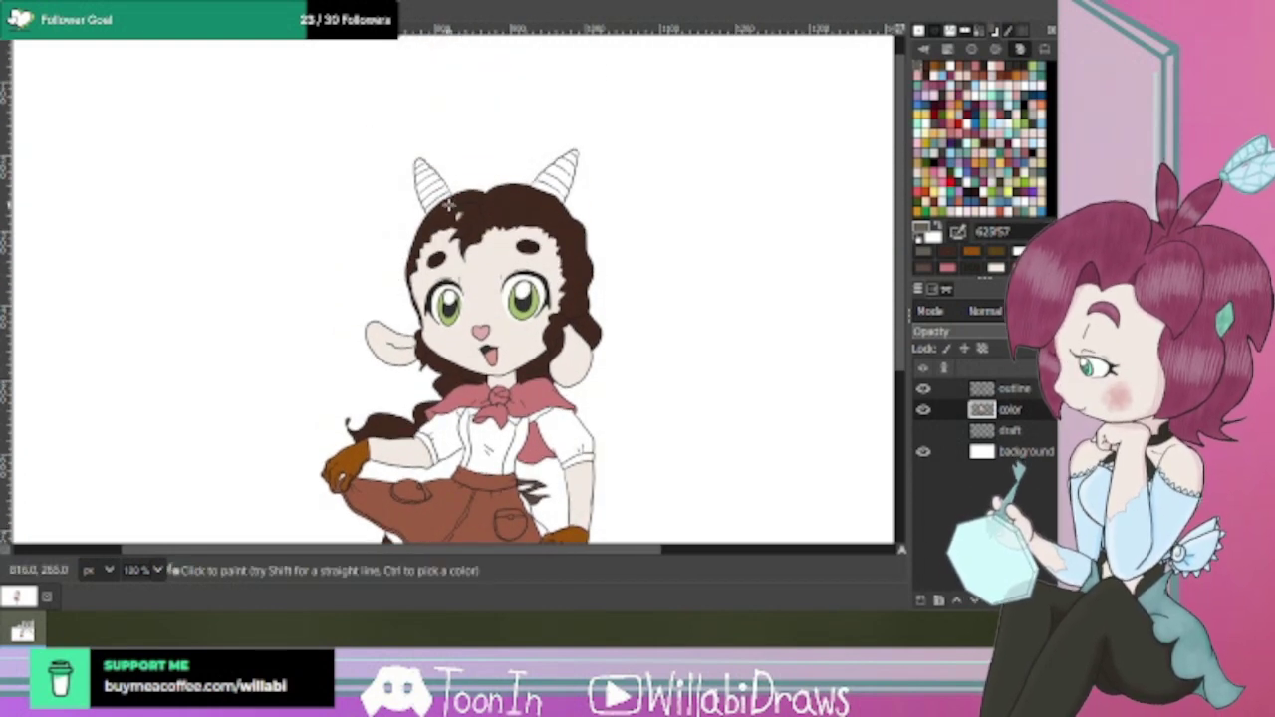
pyautogui.scroll(2, 451, 205)
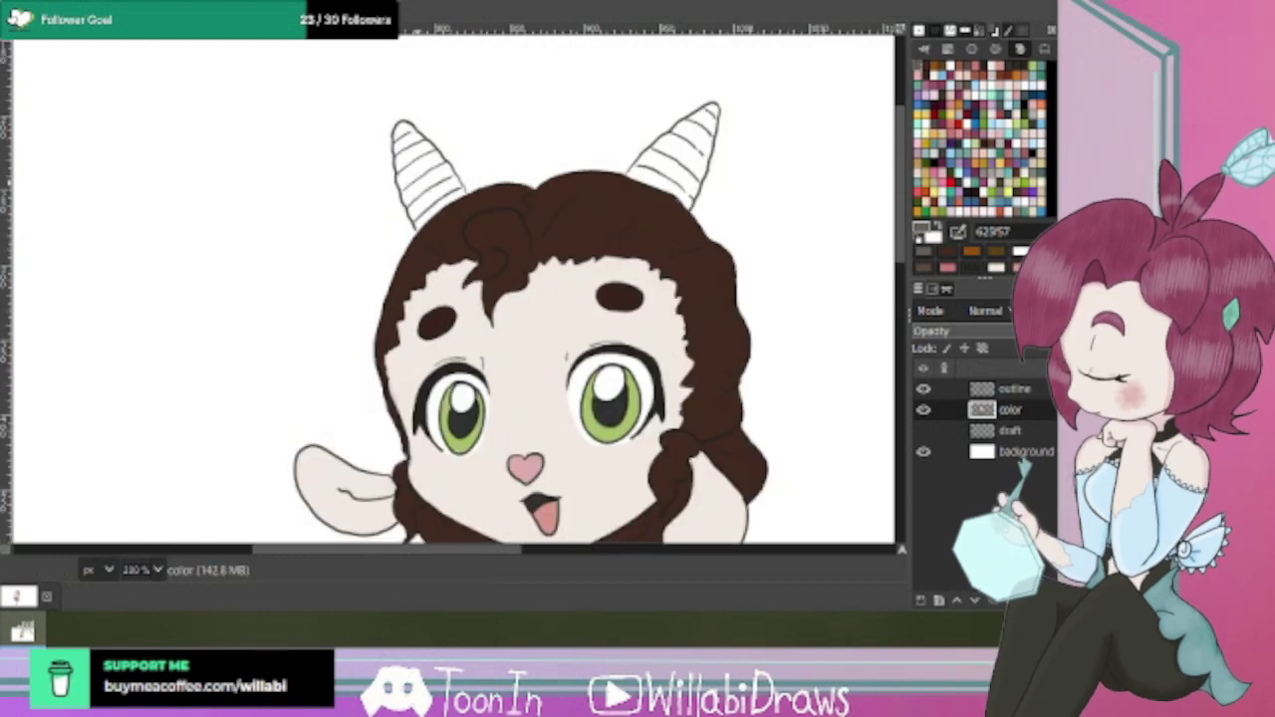
pyautogui.moveTo(422, 165)
pyautogui.mouseDown()
pyautogui.moveTo(404, 139)
pyautogui.moveTo(428, 160)
pyautogui.moveTo(405, 175)
pyautogui.moveTo(410, 191)
pyautogui.moveTo(436, 161)
pyautogui.moveTo(402, 132)
pyautogui.moveTo(406, 188)
pyautogui.moveTo(444, 199)
pyautogui.moveTo(453, 167)
pyautogui.moveTo(415, 202)
pyautogui.moveTo(406, 155)
pyautogui.mouseUp()
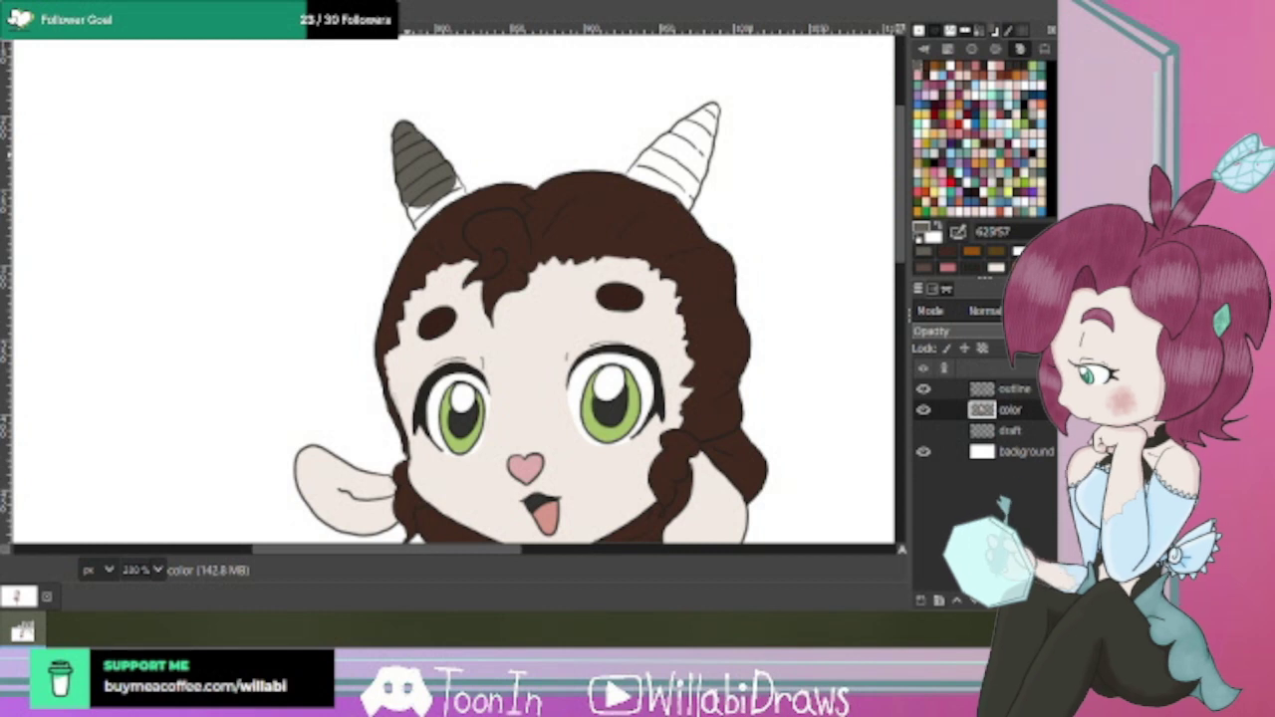
pyautogui.moveTo(426, 200)
pyautogui.mouseDown()
pyautogui.moveTo(470, 202)
pyautogui.moveTo(453, 181)
pyautogui.moveTo(475, 185)
pyautogui.moveTo(454, 184)
pyautogui.moveTo(417, 224)
pyautogui.moveTo(413, 207)
pyautogui.moveTo(417, 225)
pyautogui.moveTo(473, 178)
pyautogui.moveTo(457, 187)
pyautogui.moveTo(409, 130)
pyautogui.mouseUp()
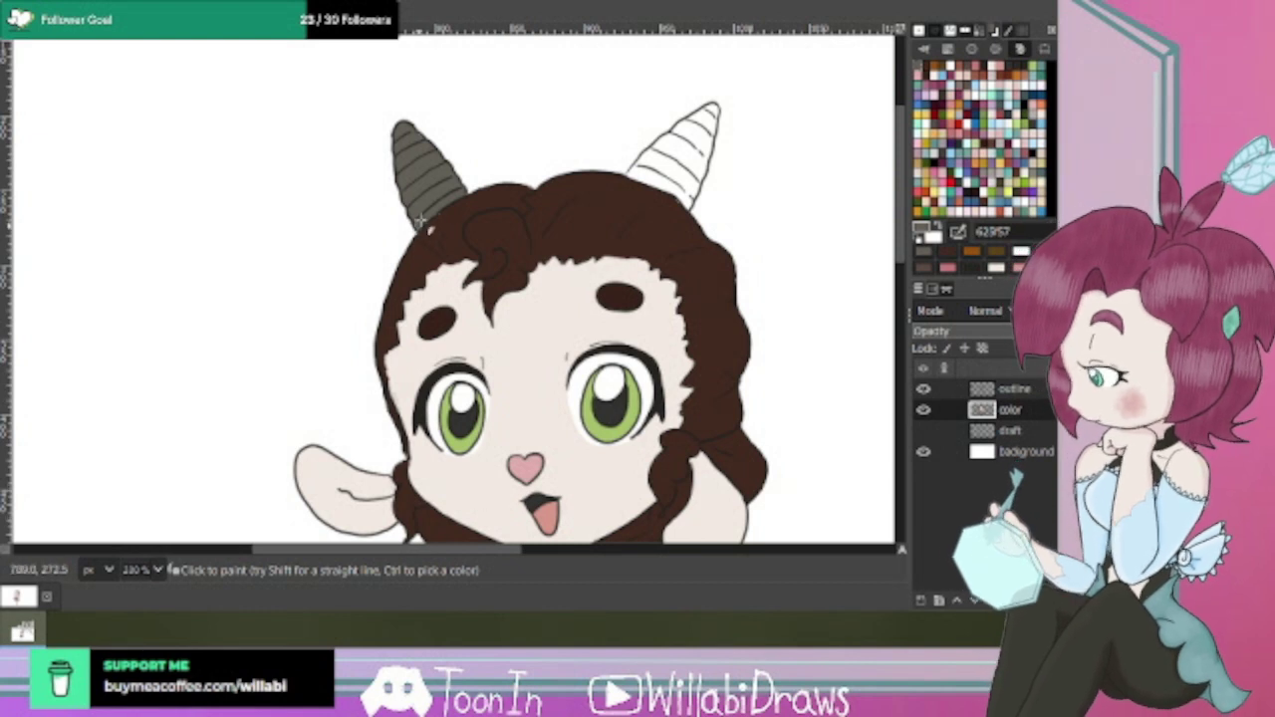
# Fill the other horn, on the drawing's right side, with the same grey 625f57 and check the whole figure.
pyautogui.moveTo(470, 551); pyautogui.dragTo(543, 555)
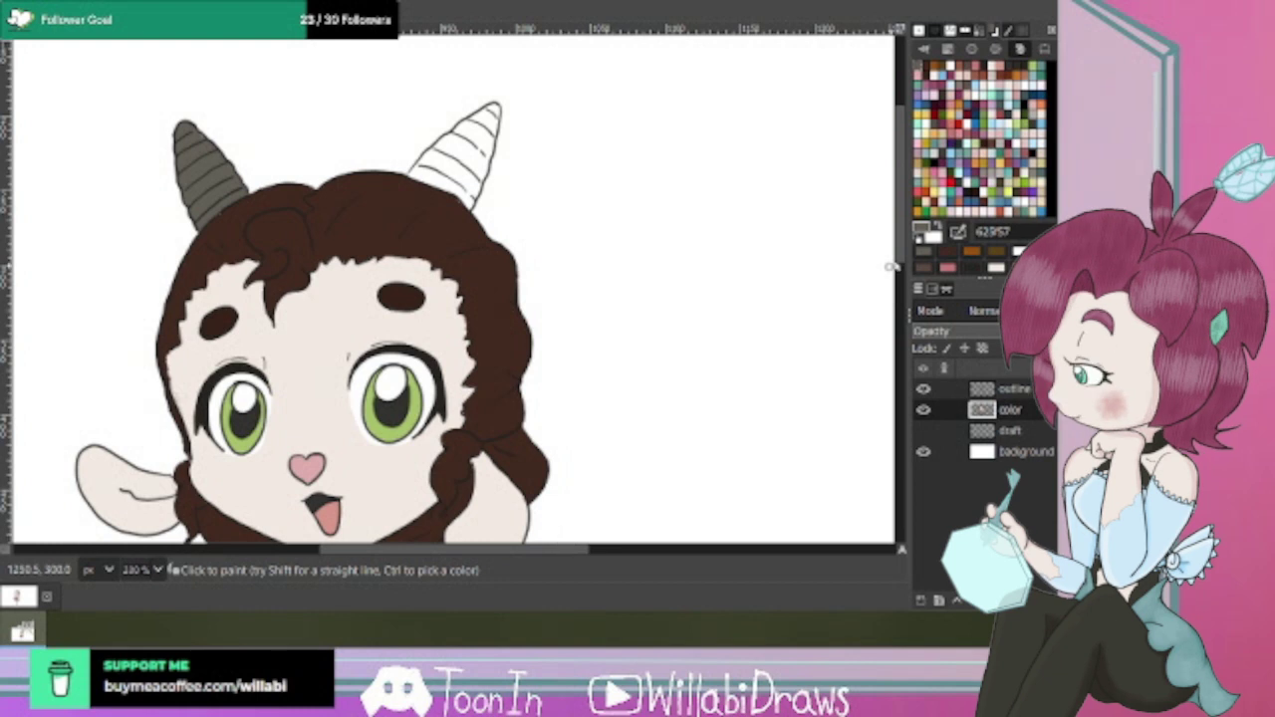
pyautogui.moveTo(903, 247); pyautogui.dragTo(904, 212)
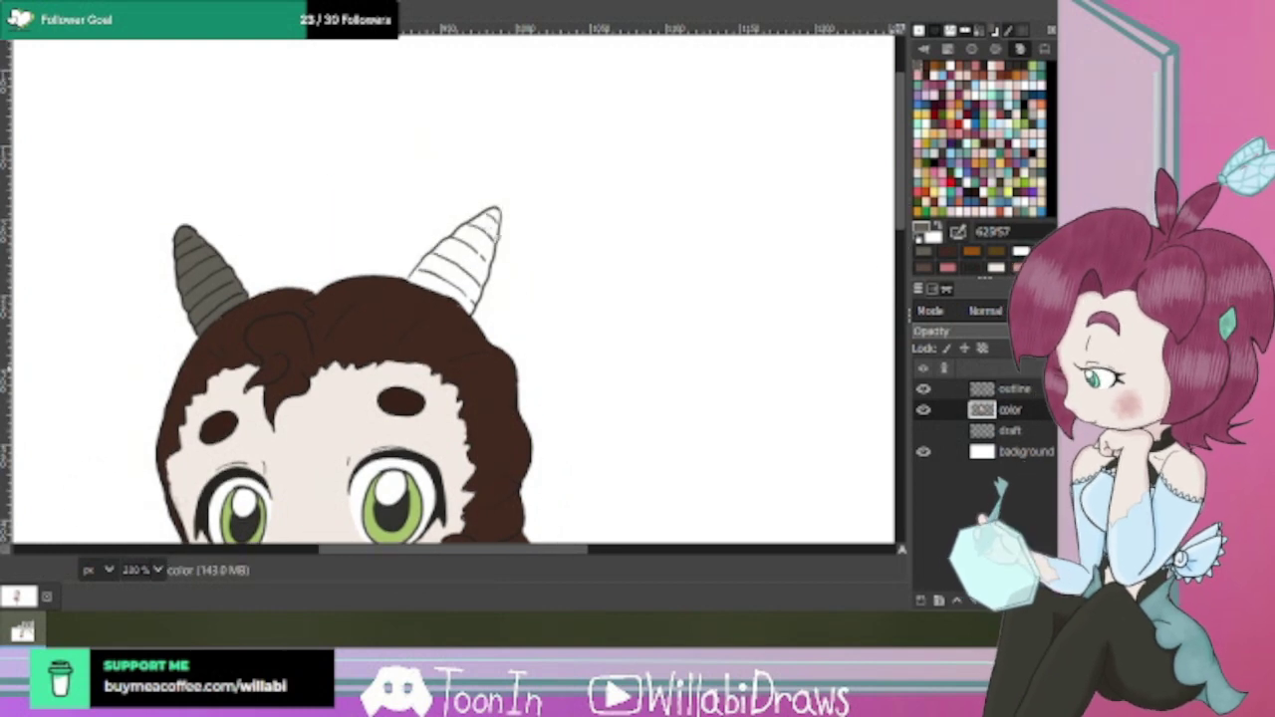
pyautogui.moveTo(488, 261)
pyautogui.mouseDown()
pyautogui.moveTo(504, 227)
pyautogui.moveTo(490, 233)
pyautogui.moveTo(492, 284)
pyautogui.moveTo(481, 267)
pyautogui.moveTo(474, 302)
pyautogui.moveTo(484, 231)
pyautogui.moveTo(500, 217)
pyautogui.moveTo(474, 249)
pyautogui.moveTo(475, 289)
pyautogui.moveTo(493, 213)
pyautogui.moveTo(472, 297)
pyautogui.moveTo(495, 217)
pyautogui.moveTo(458, 267)
pyautogui.moveTo(478, 234)
pyautogui.moveTo(460, 235)
pyautogui.moveTo(455, 267)
pyautogui.moveTo(477, 264)
pyautogui.moveTo(460, 289)
pyautogui.moveTo(463, 234)
pyautogui.moveTo(454, 277)
pyautogui.moveTo(473, 313)
pyautogui.moveTo(494, 213)
pyautogui.moveTo(456, 244)
pyautogui.moveTo(459, 277)
pyautogui.moveTo(454, 237)
pyautogui.moveTo(443, 267)
pyautogui.moveTo(474, 312)
pyautogui.moveTo(478, 259)
pyautogui.moveTo(440, 247)
pyautogui.moveTo(446, 299)
pyautogui.moveTo(426, 263)
pyautogui.moveTo(436, 287)
pyautogui.moveTo(425, 263)
pyautogui.moveTo(418, 278)
pyautogui.moveTo(428, 279)
pyautogui.moveTo(414, 275)
pyautogui.moveTo(445, 292)
pyautogui.mouseUp()
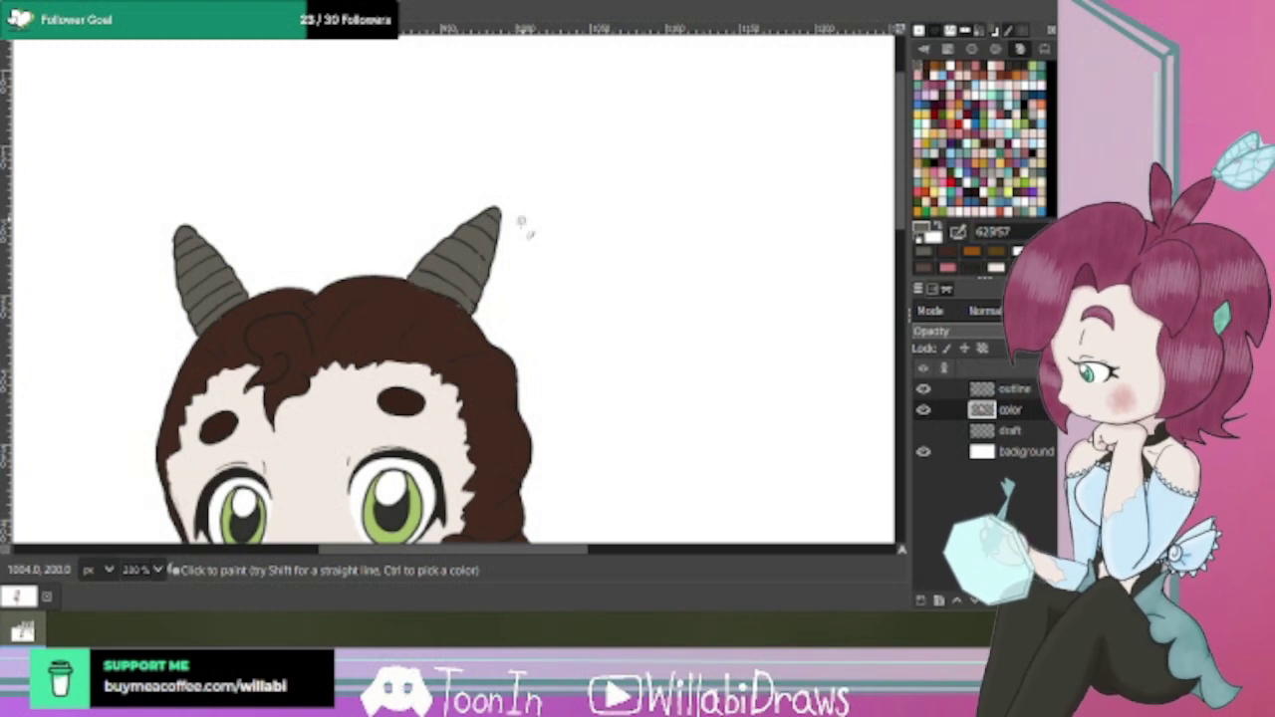
pyautogui.scroll(-3, 543, 289)
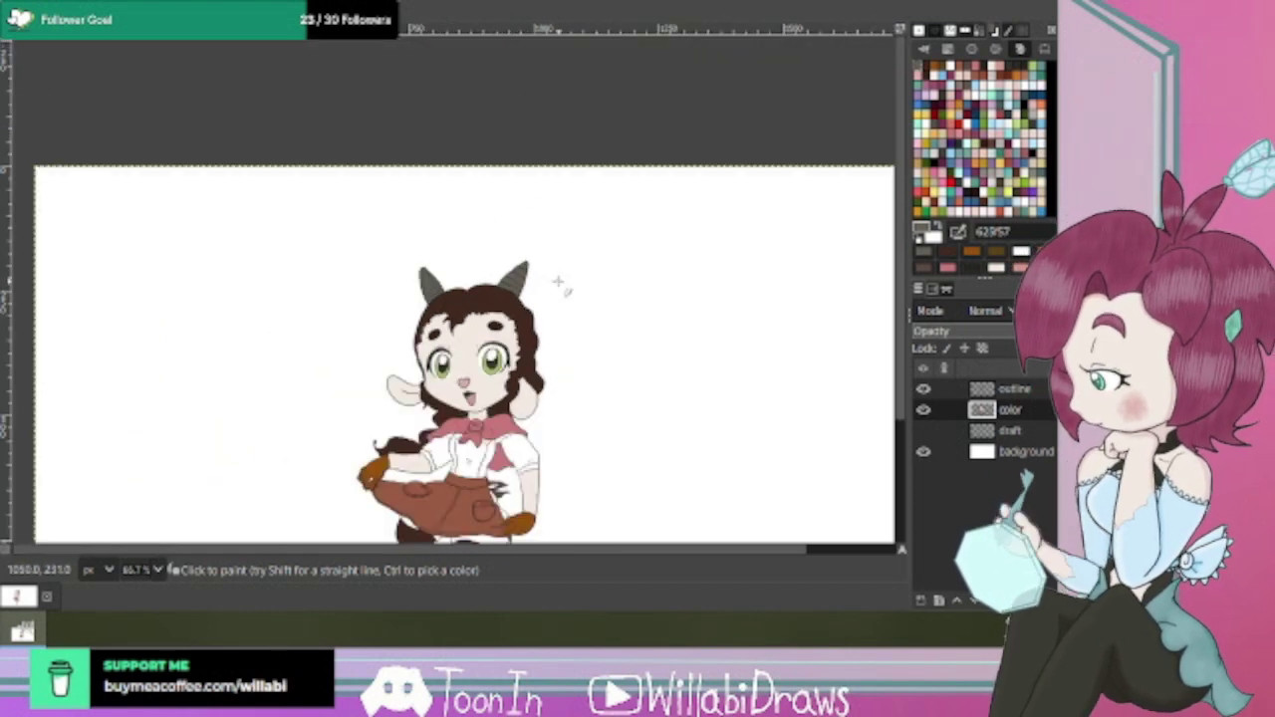
pyautogui.scroll(-3, 901, 286)
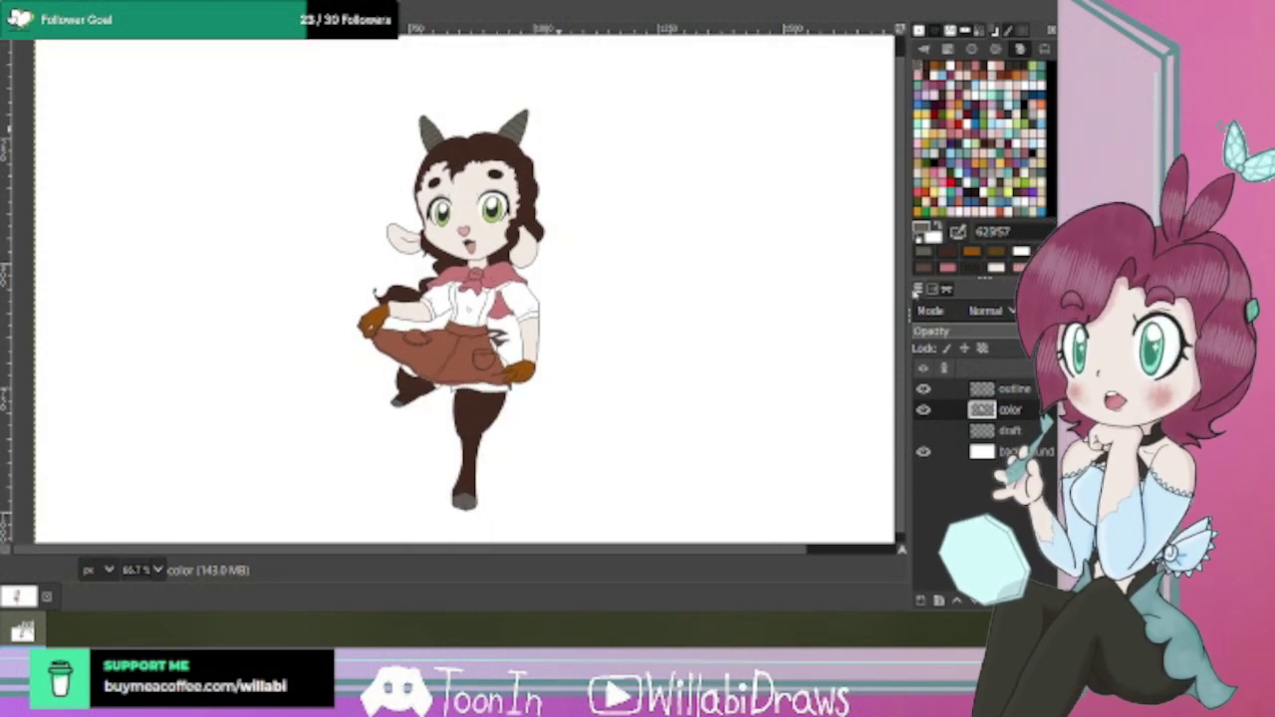